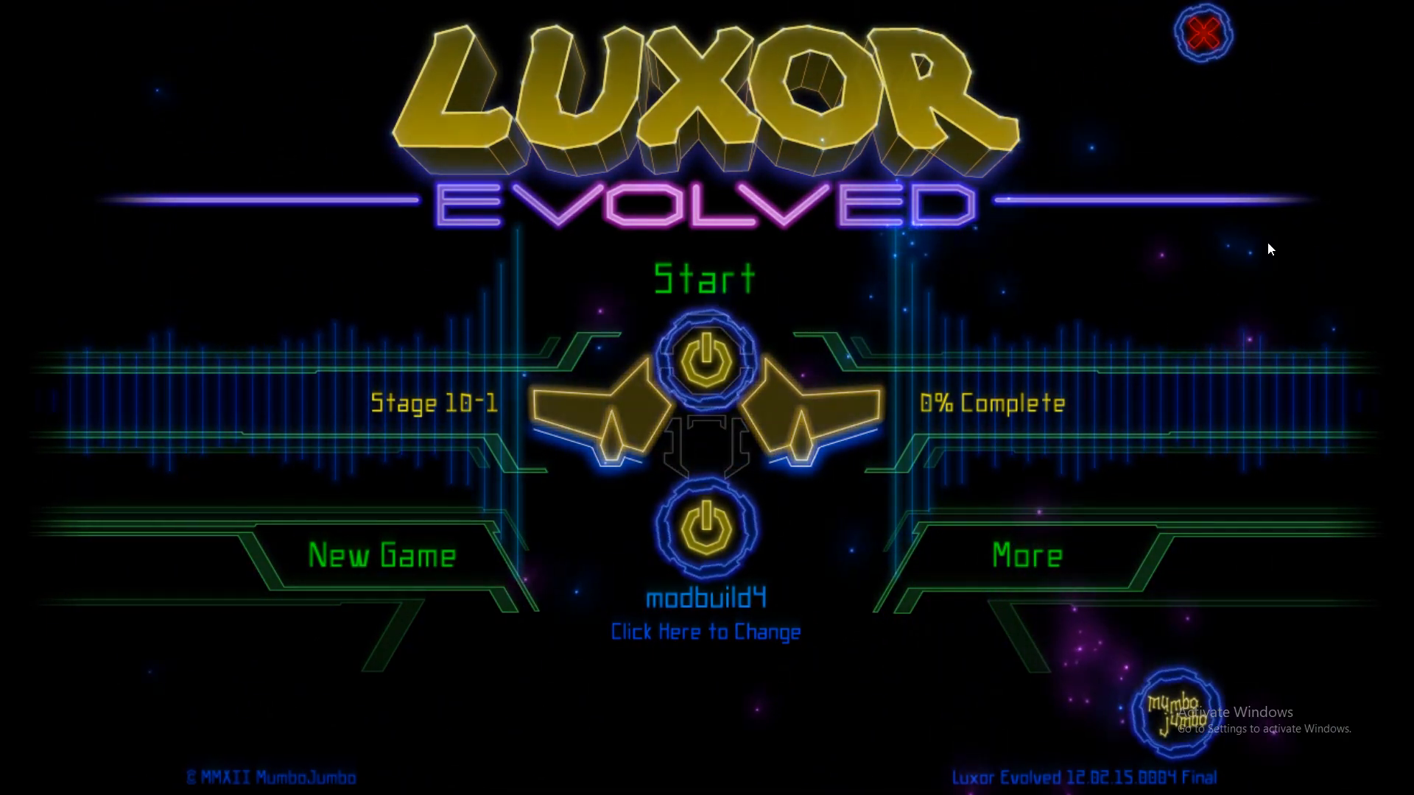
- Switch from the Luxor Evolved game to Adobe Illustrator's start screen
key("alt+Tab")
key("alt+Tab")
key("alt+Tab")
key("alt+Tab")
key("alt+Tab")
key("alt+Tab")
key("alt+Tab")
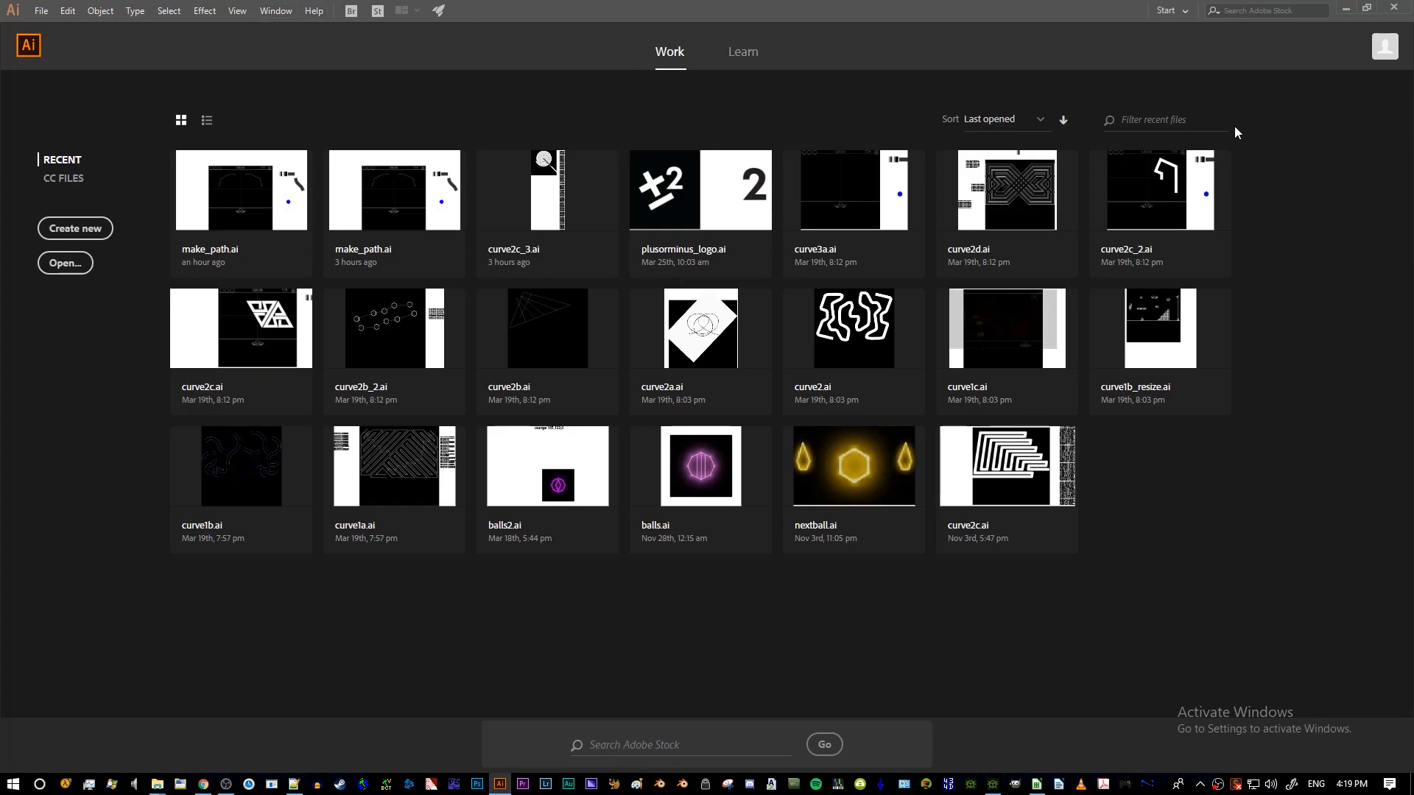
- Switch to the blank spreadsheet in LibreOffice Calc and look over its empty cells
key("alt+Tab")
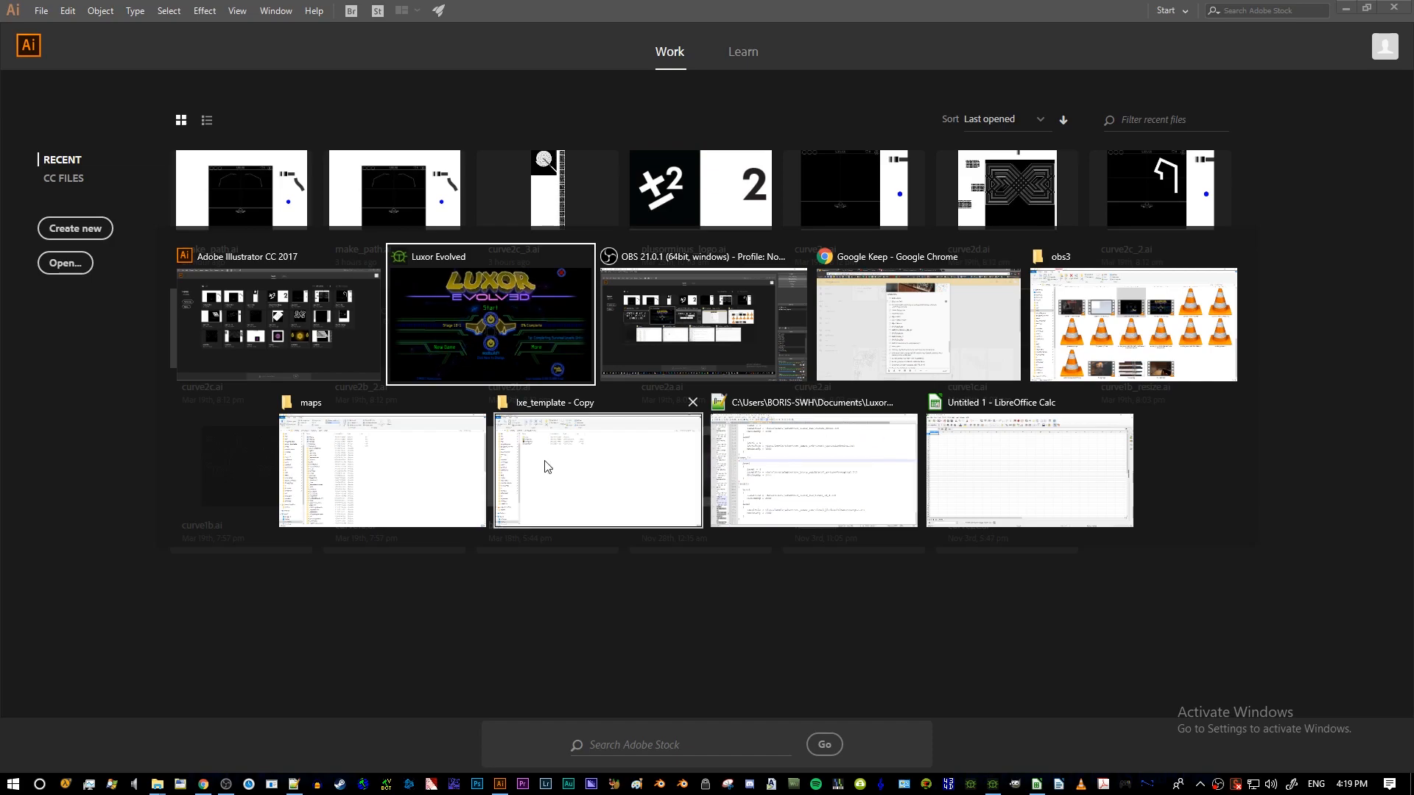
left_click(972, 464)
left_click(234, 190)
left_click_drag(47, 142, 528, 483)
left_click(895, 380)
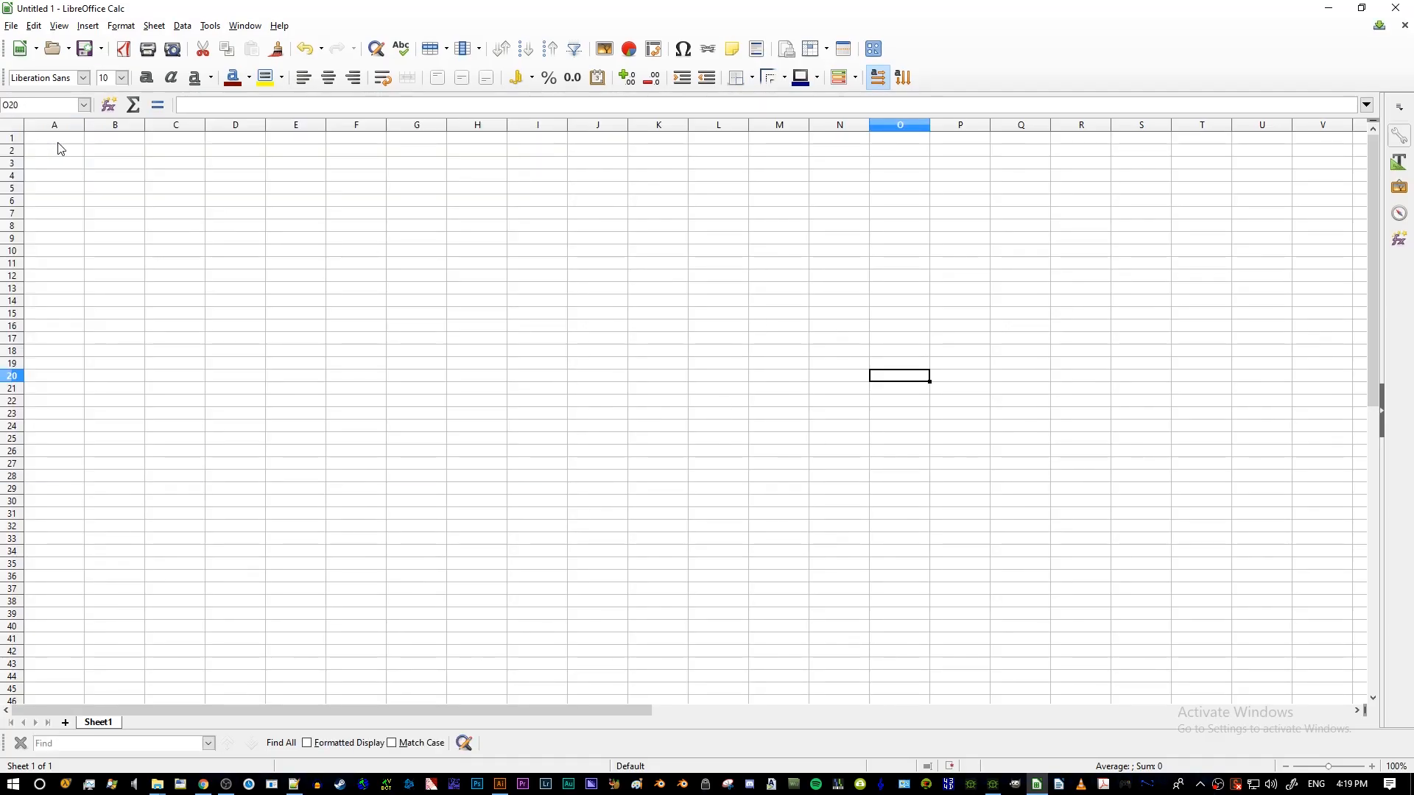
left_click_drag(59, 143, 625, 591)
left_click(622, 317)
left_click(651, 317)
- Switch to Notepad++, reload the changed log file and look over the level entries around Stage_10 in adventure_level_progression.gvf
key("alt+Tab")
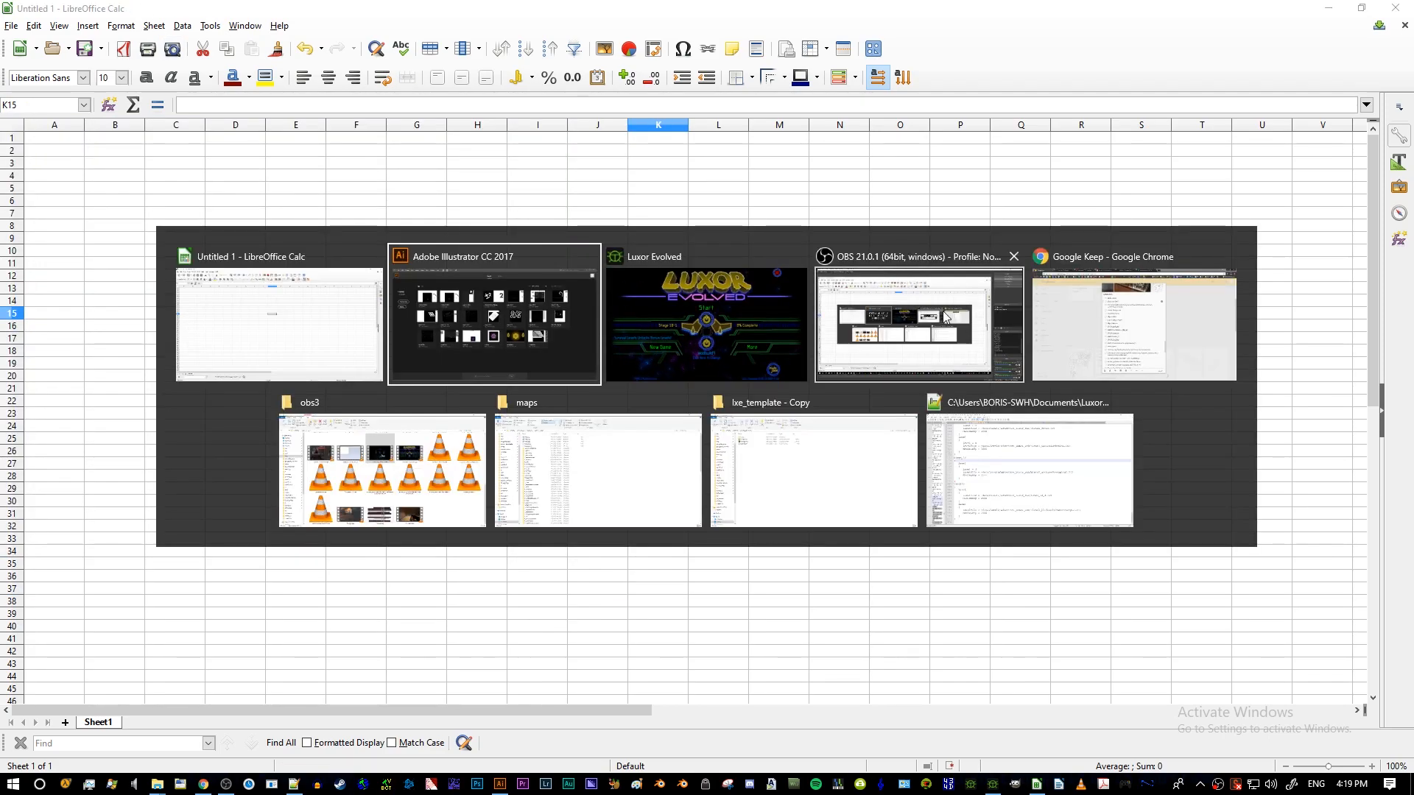
left_click(974, 447)
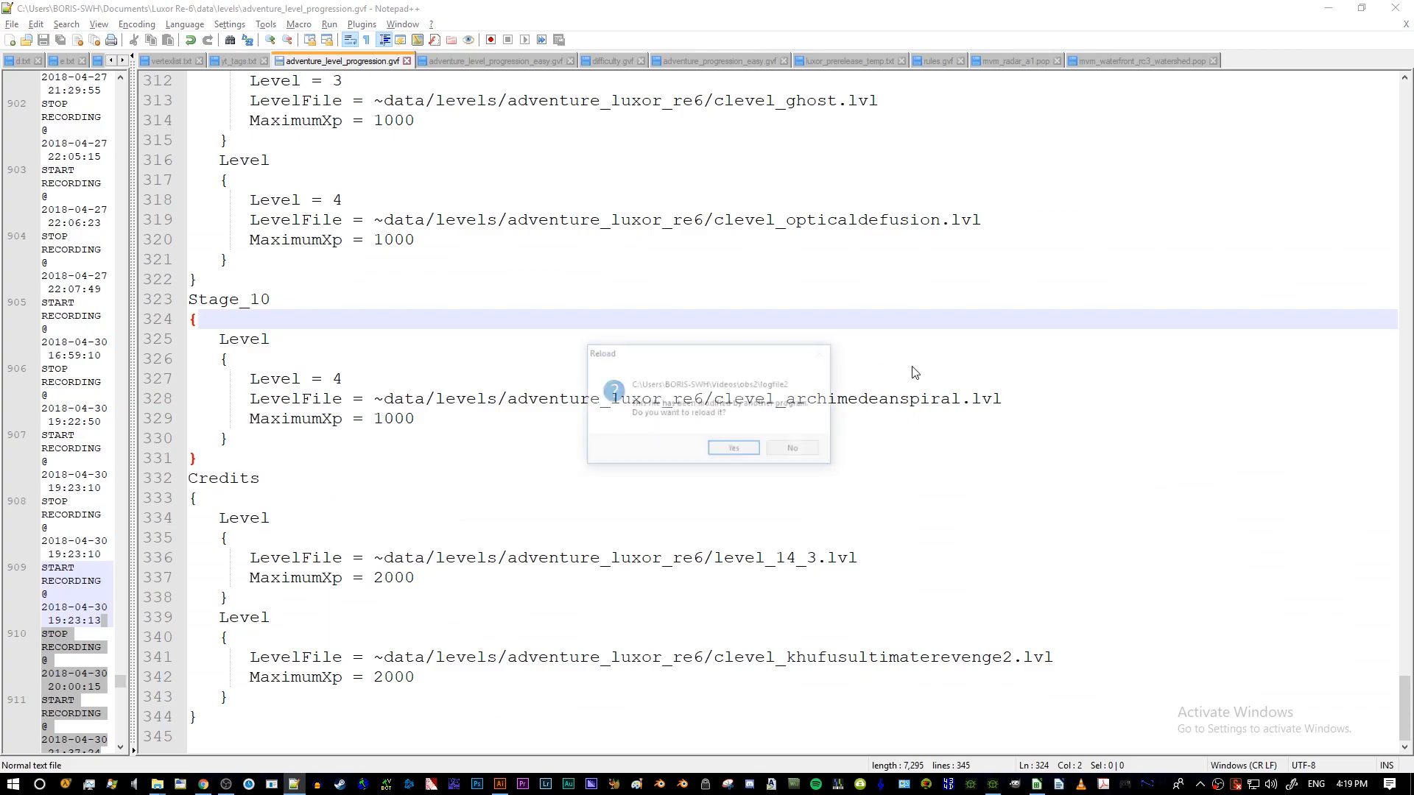
left_click(736, 447)
left_click(659, 259)
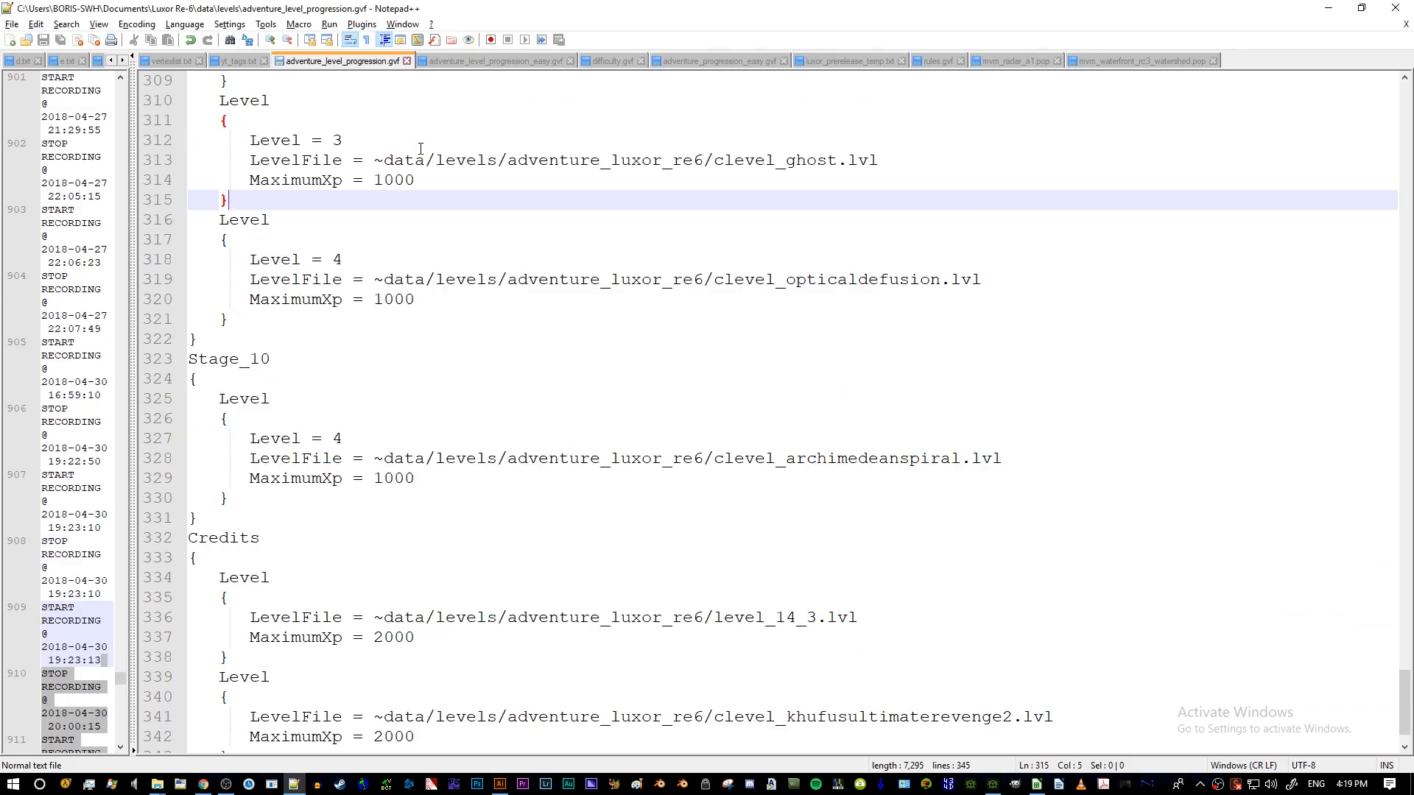
left_click(420, 146)
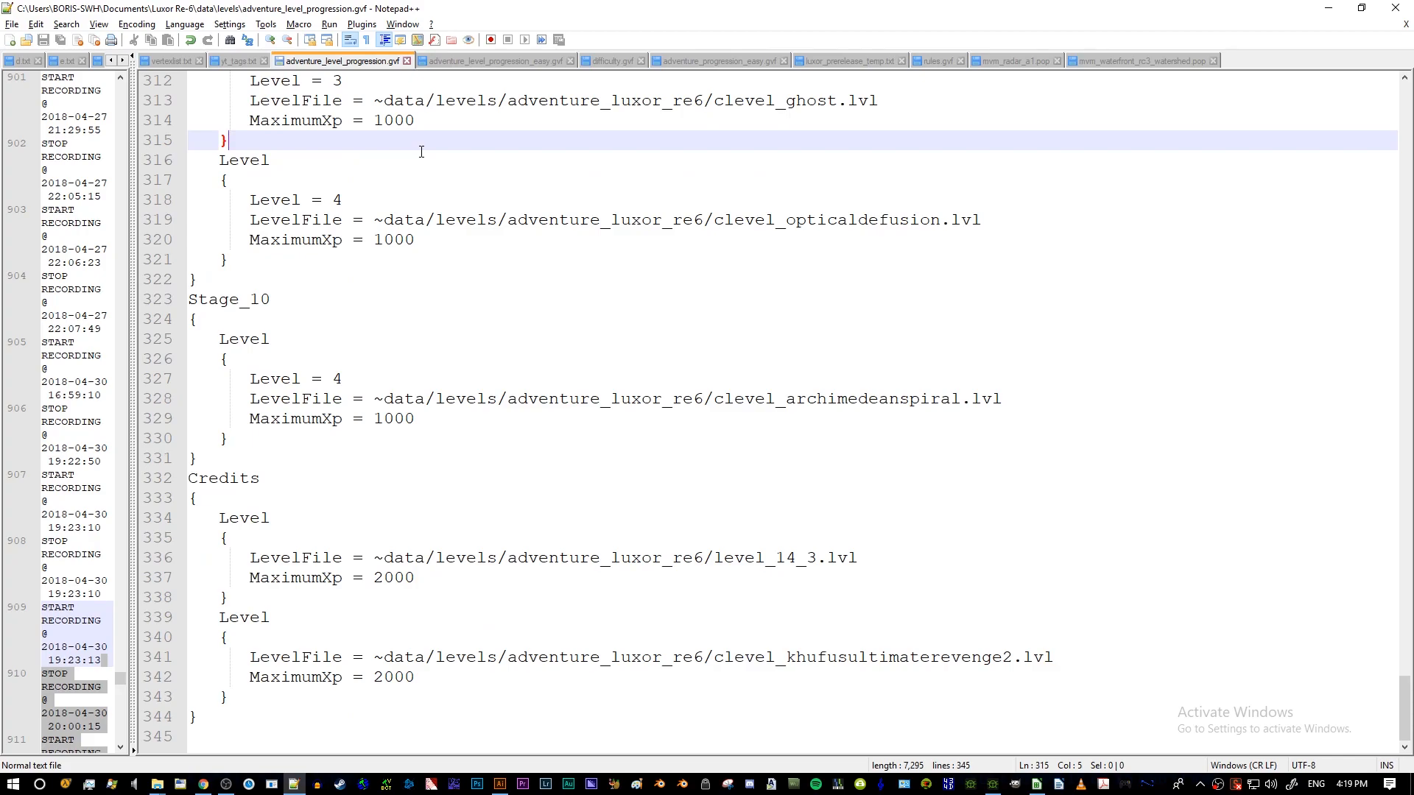
left_click(430, 241)
- Switch to the lxe_template - Copy folder and go through scripts, convert.ods, make_path.ai and vertexlist.txt
key("alt+Tab")
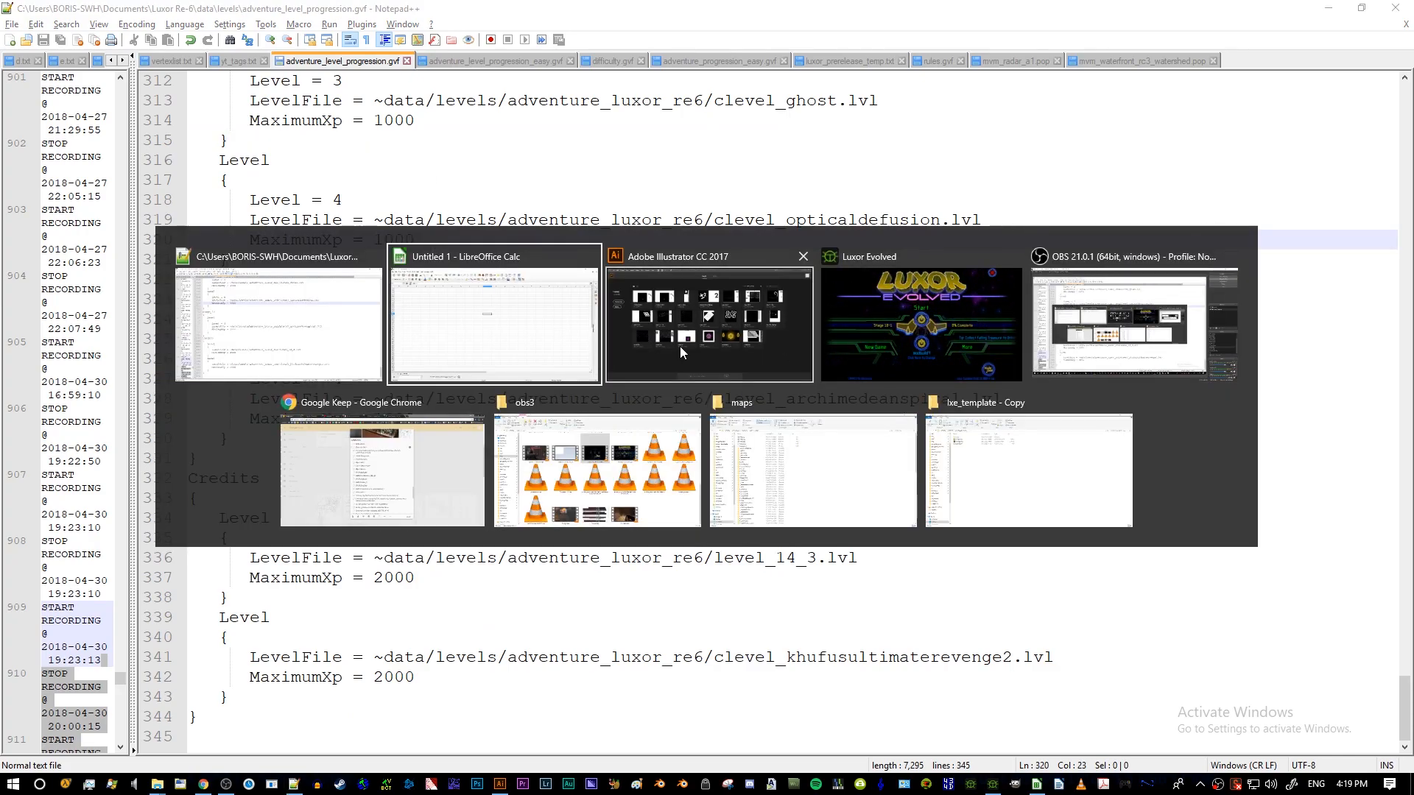
left_click(1001, 479)
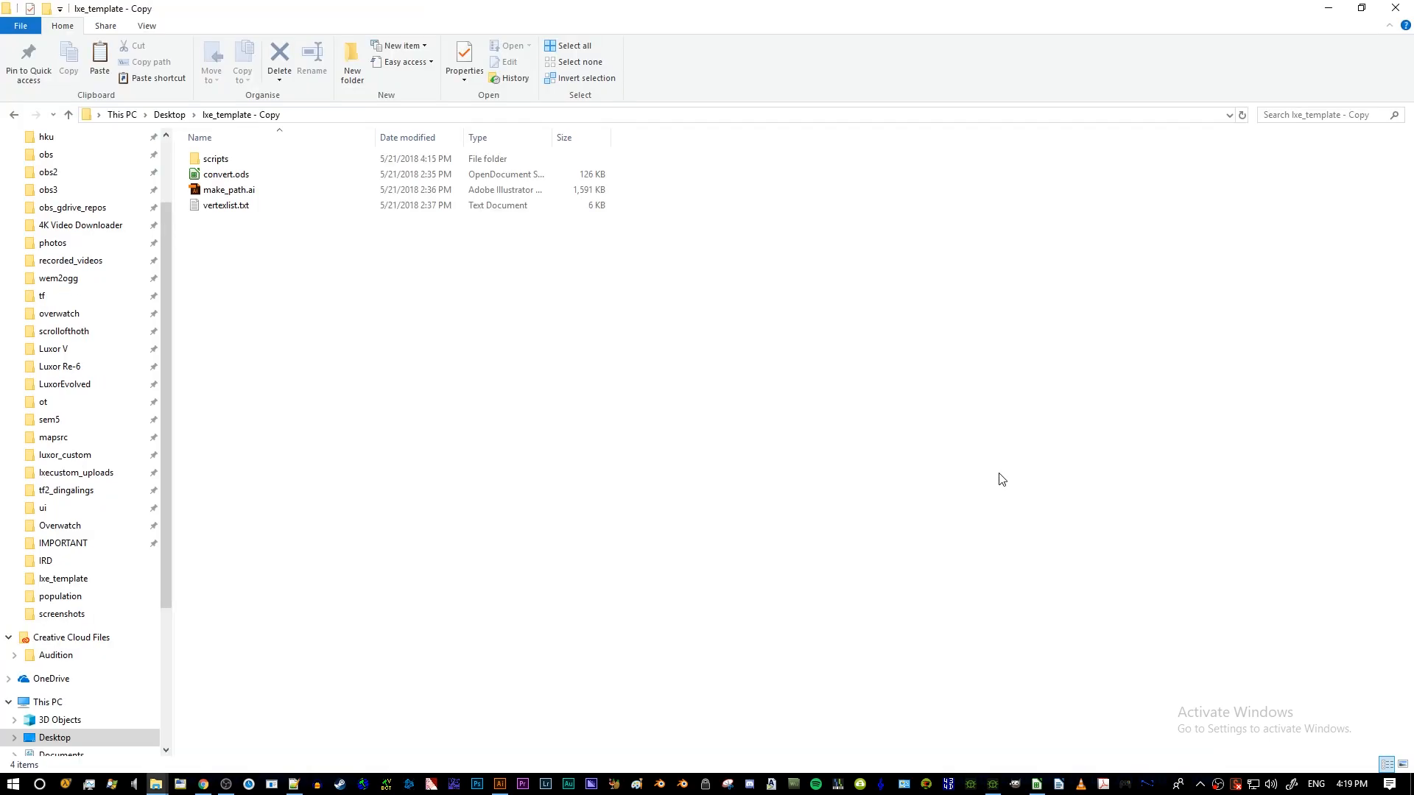
left_click(316, 162)
left_click(315, 265)
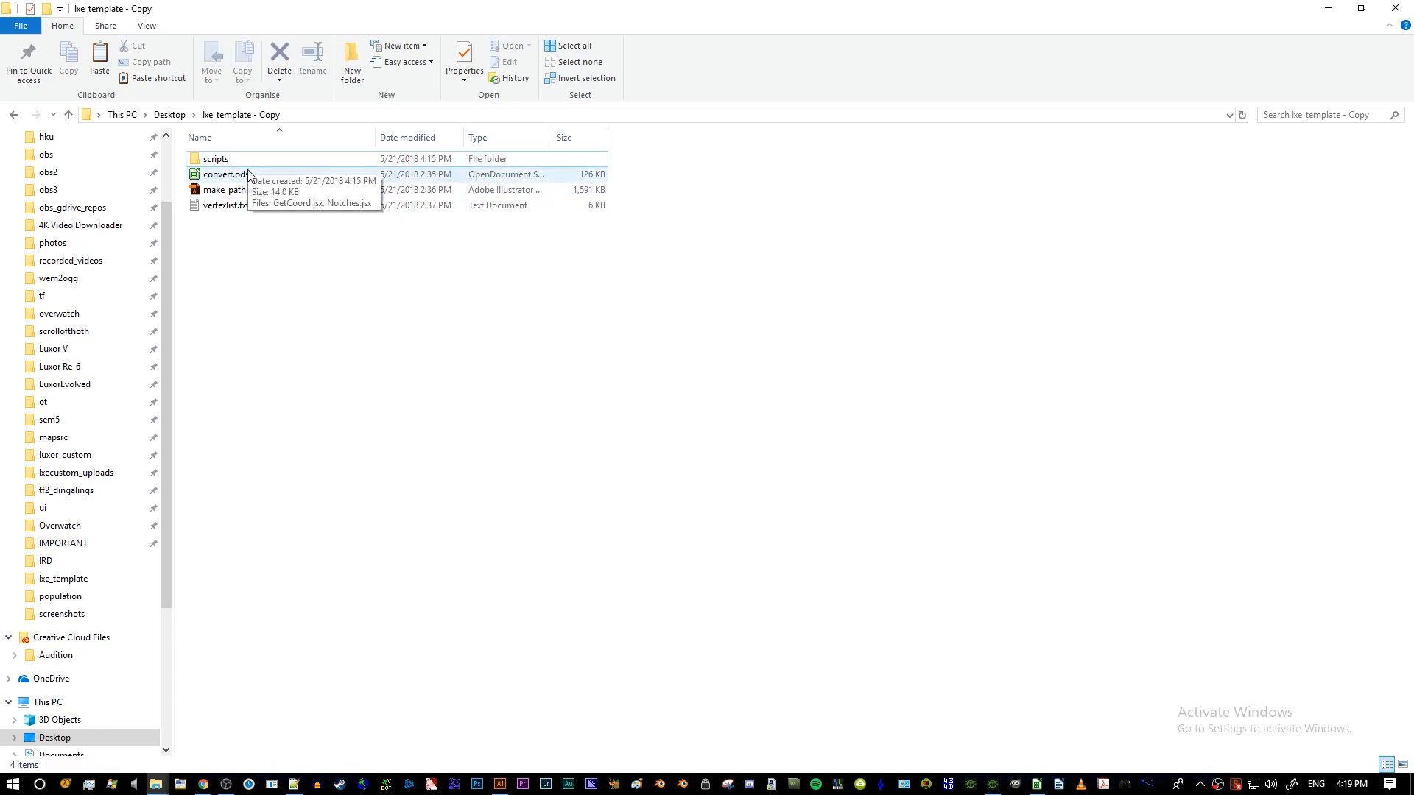
left_click(249, 177)
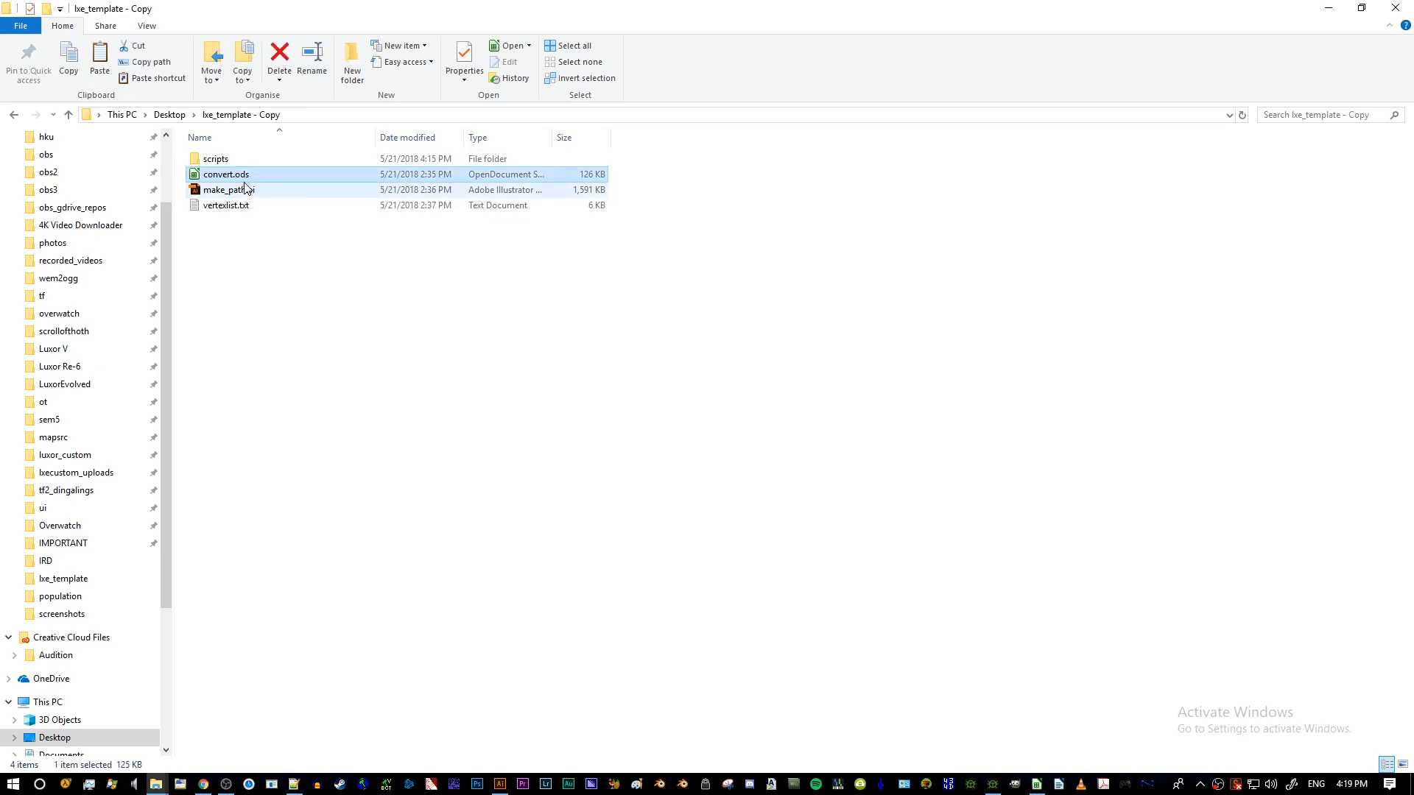
left_click(232, 193)
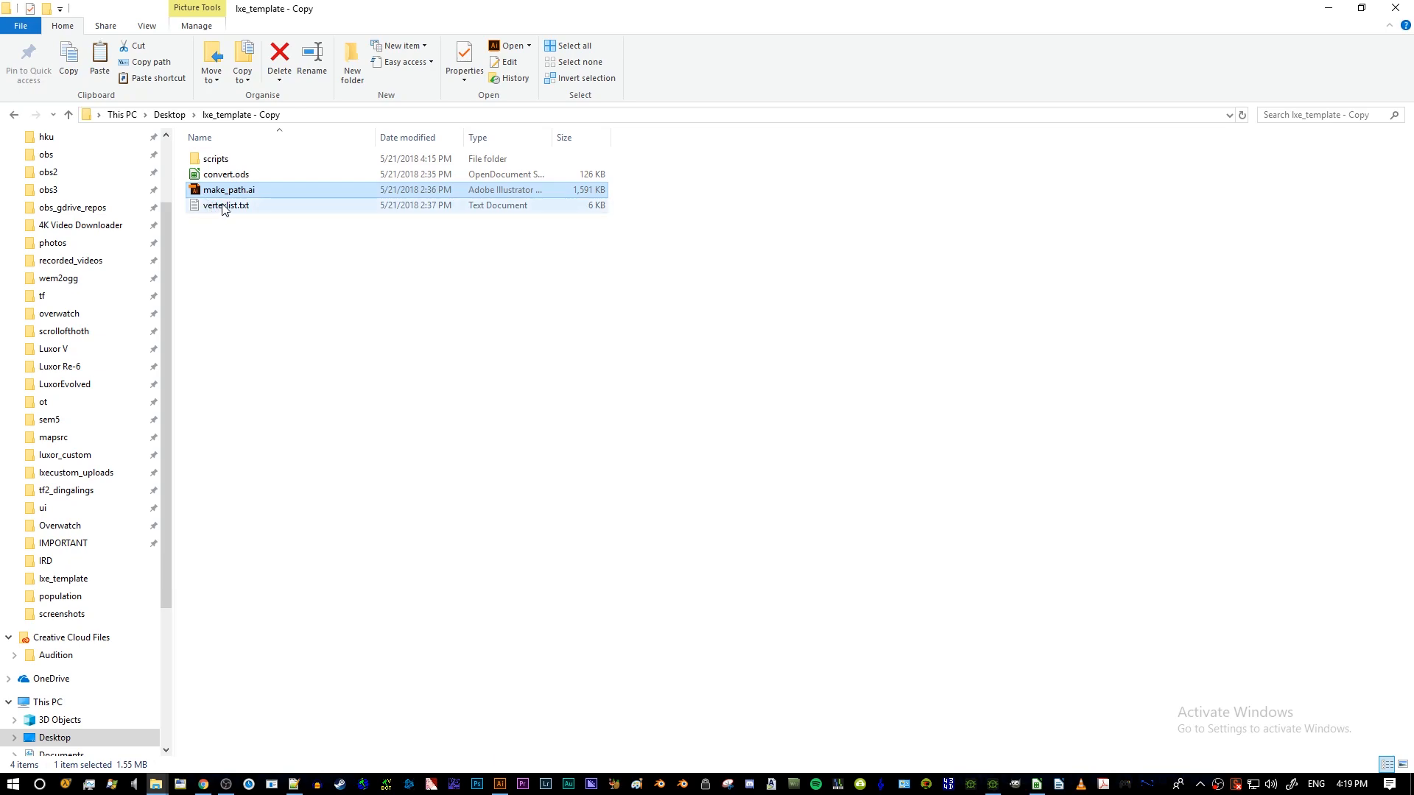
left_click(224, 207)
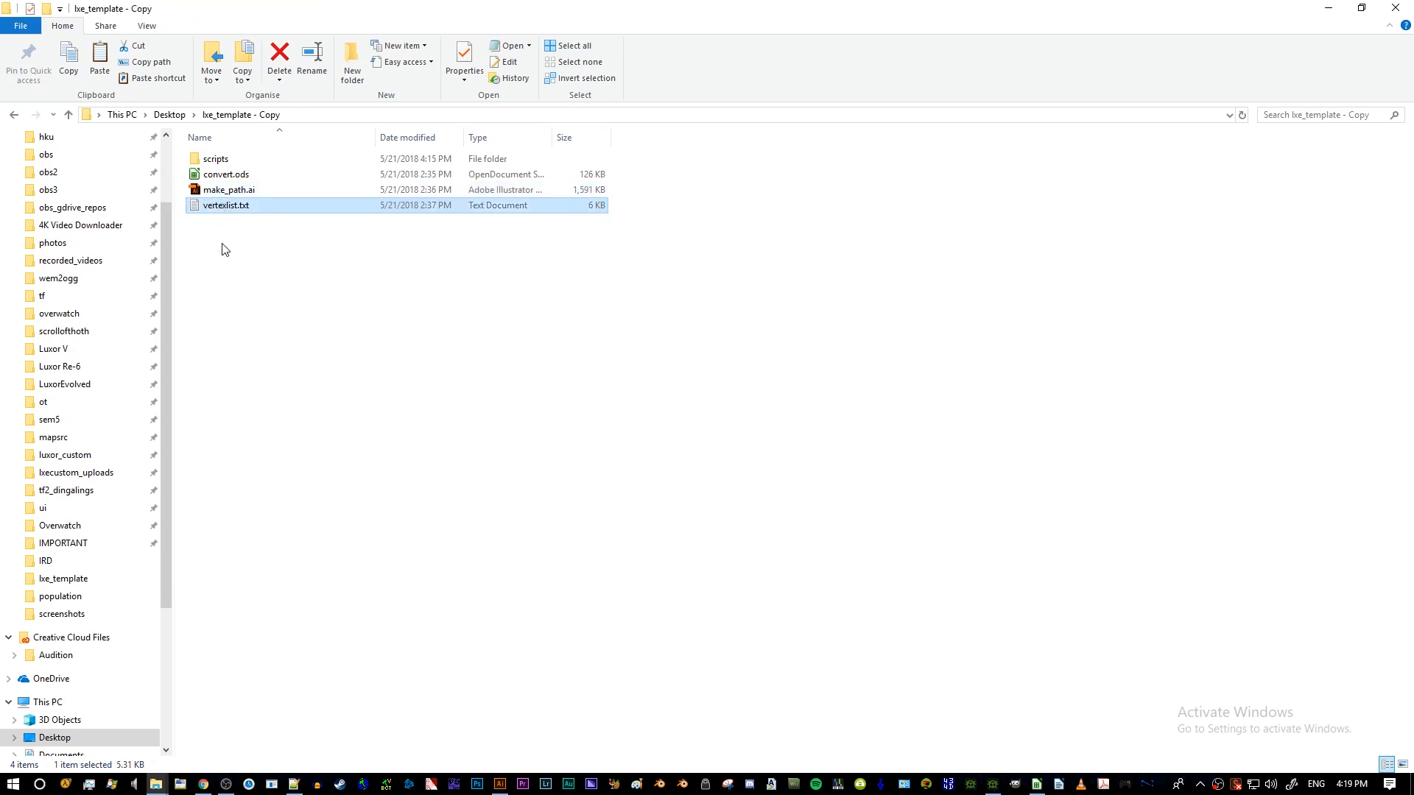
- Open the scripts folder and copy GetCoord.jsx and Notches.jsx
key("Up")
key("Up")
key("Up")
key("Return")
left_click_drag(217, 232, 264, 158)
right_click(264, 158)
left_click(295, 392)
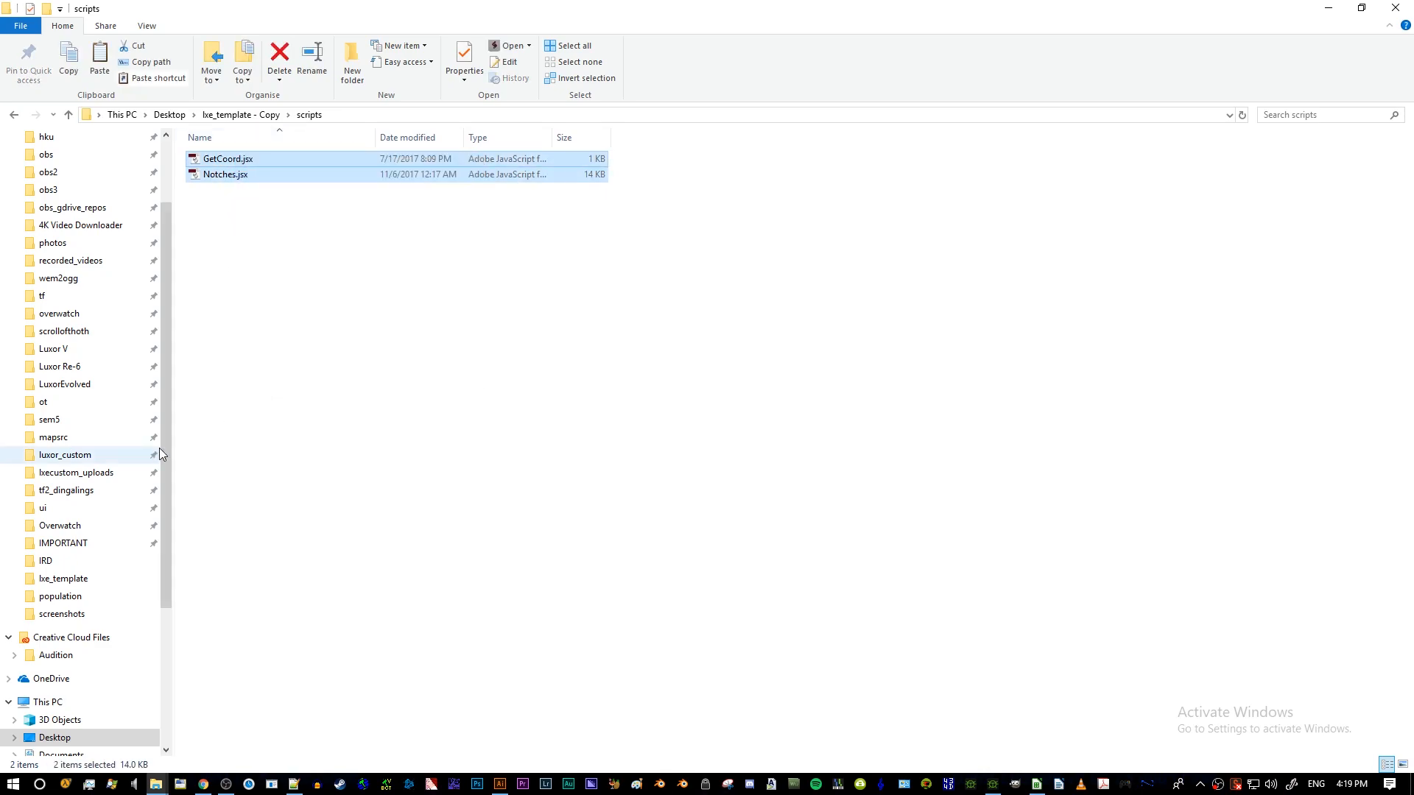
- Browse on Local Disk (C:) to the Program Files > Adobe > Adobe Illustrator CC 2017 folder
scroll(156, 501, "down", 4)
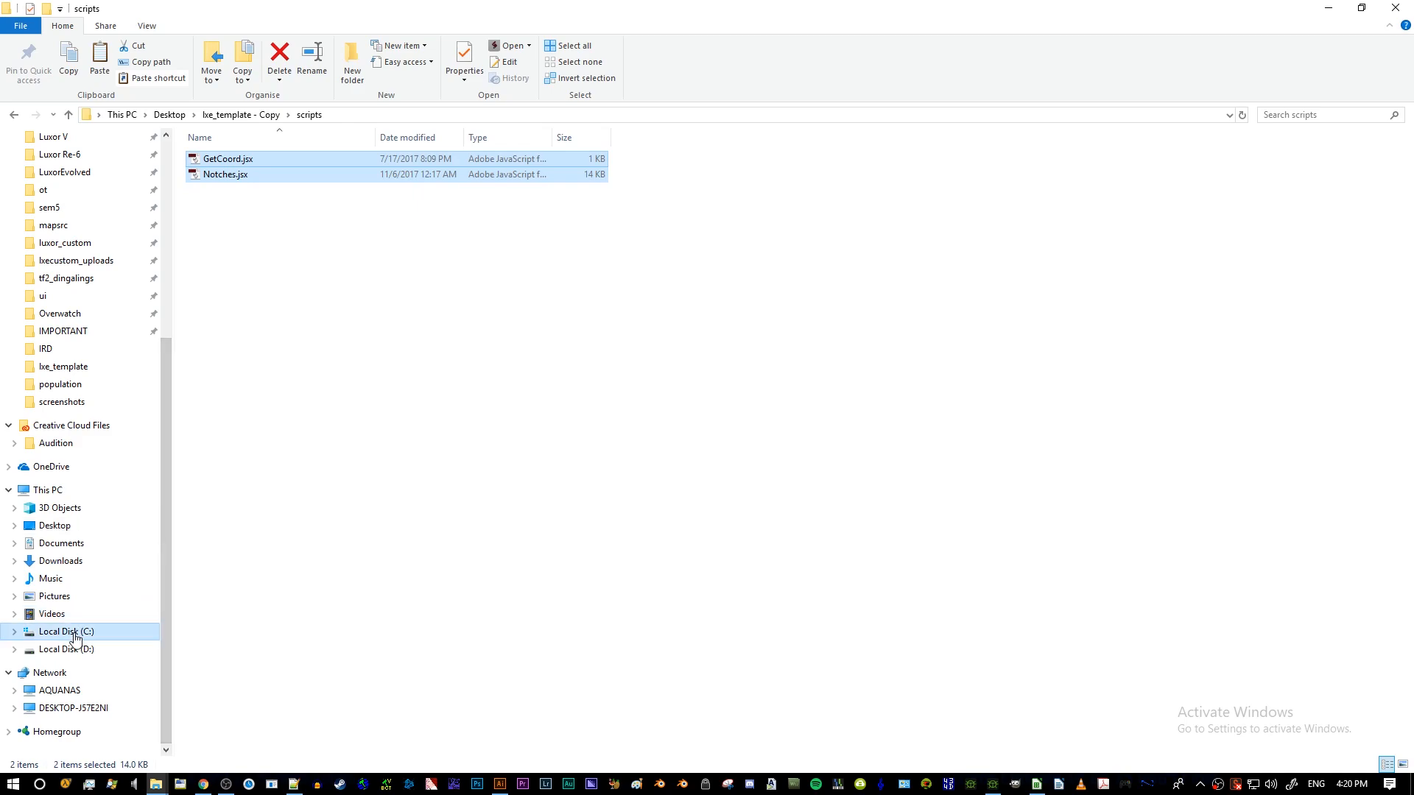
left_click(76, 638)
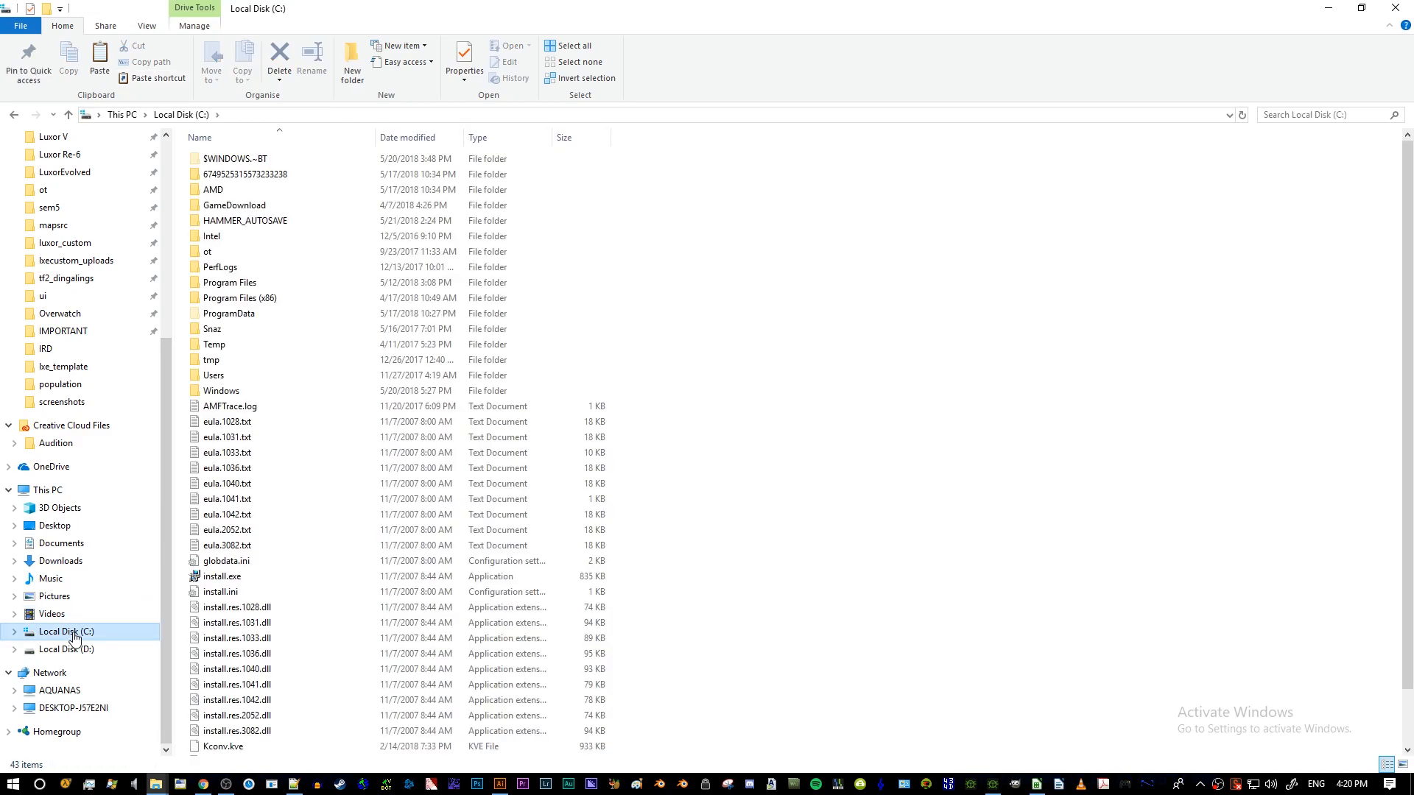
double_click(267, 284)
left_click(257, 181)
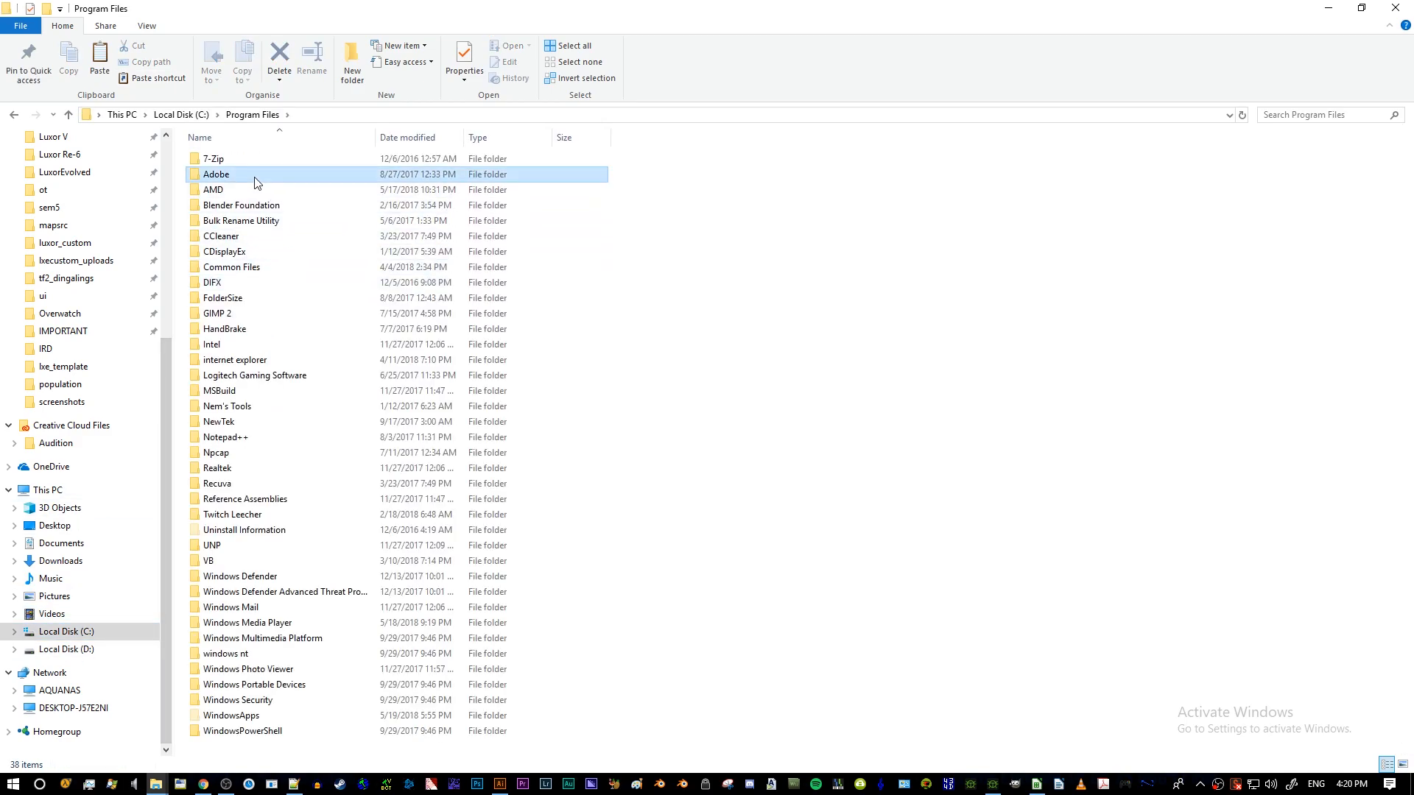
double_click(256, 177)
double_click(258, 158)
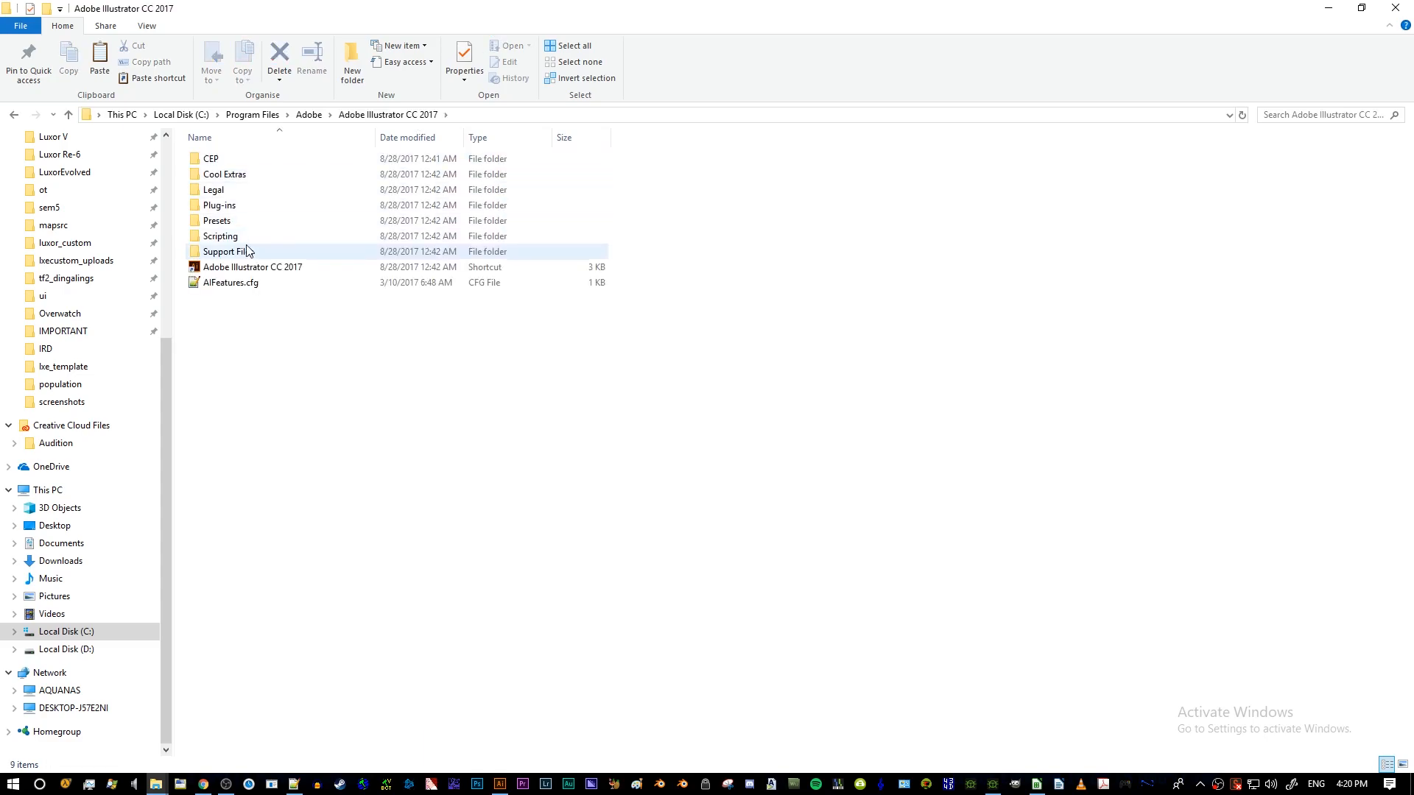
- Go into Presets > en_US > Scripts and display the folder's full path
double_click(249, 223)
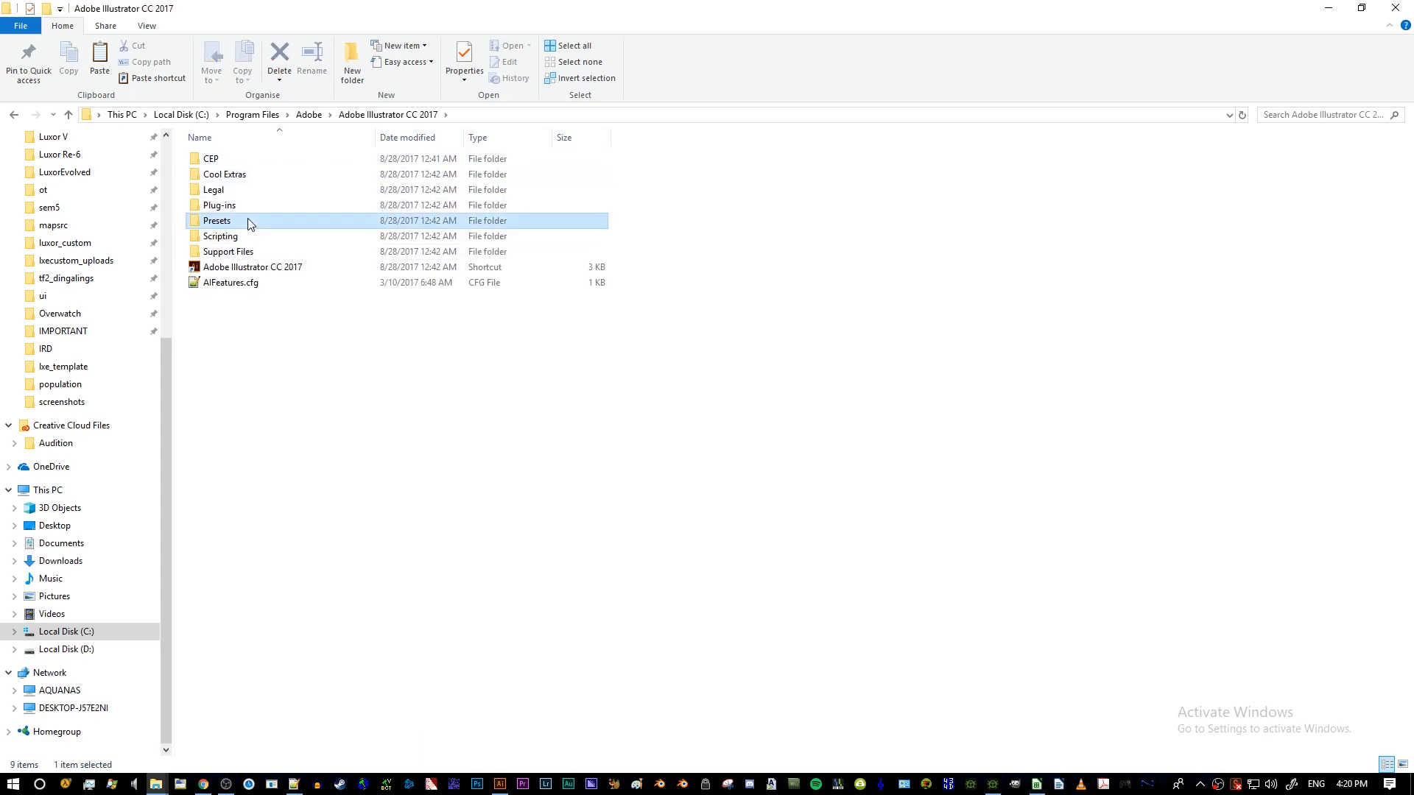
double_click(217, 159)
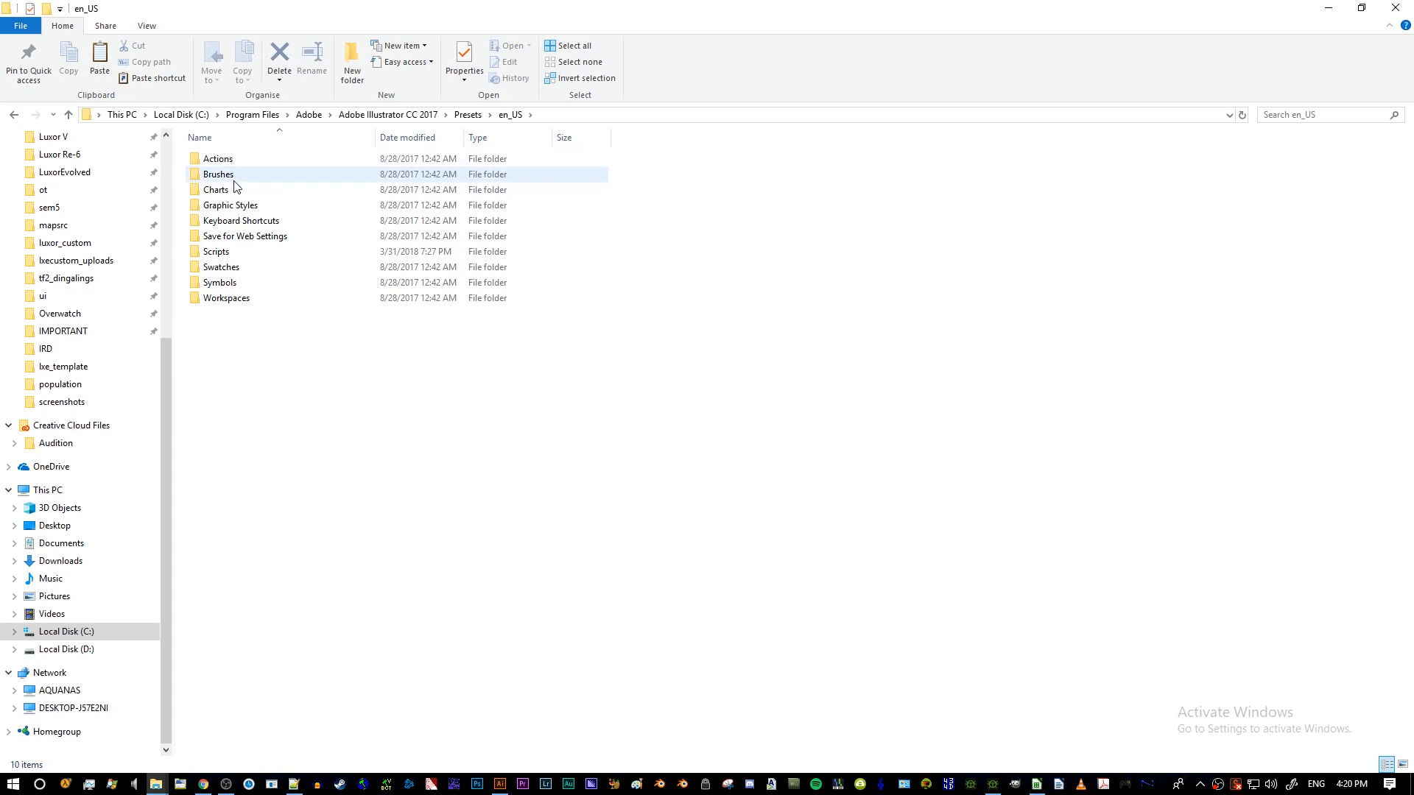
double_click(216, 252)
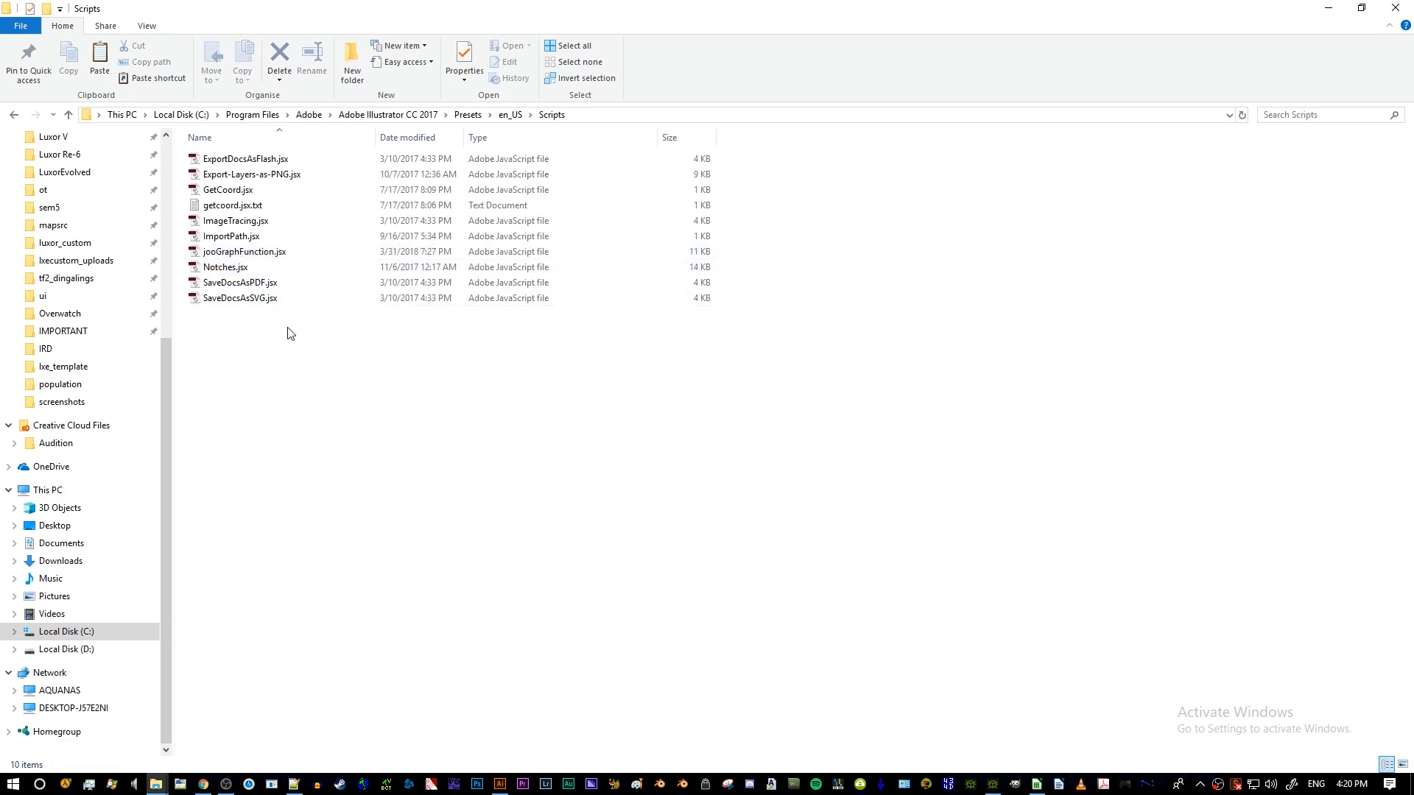
left_click(573, 117)
key("End")
left_click(587, 440)
- Return to the lxe_template - Copy folder and open make_path.ai in Illustrator
left_click(14, 115)
left_click(14, 115)
left_click(14, 115)
left_click(14, 115)
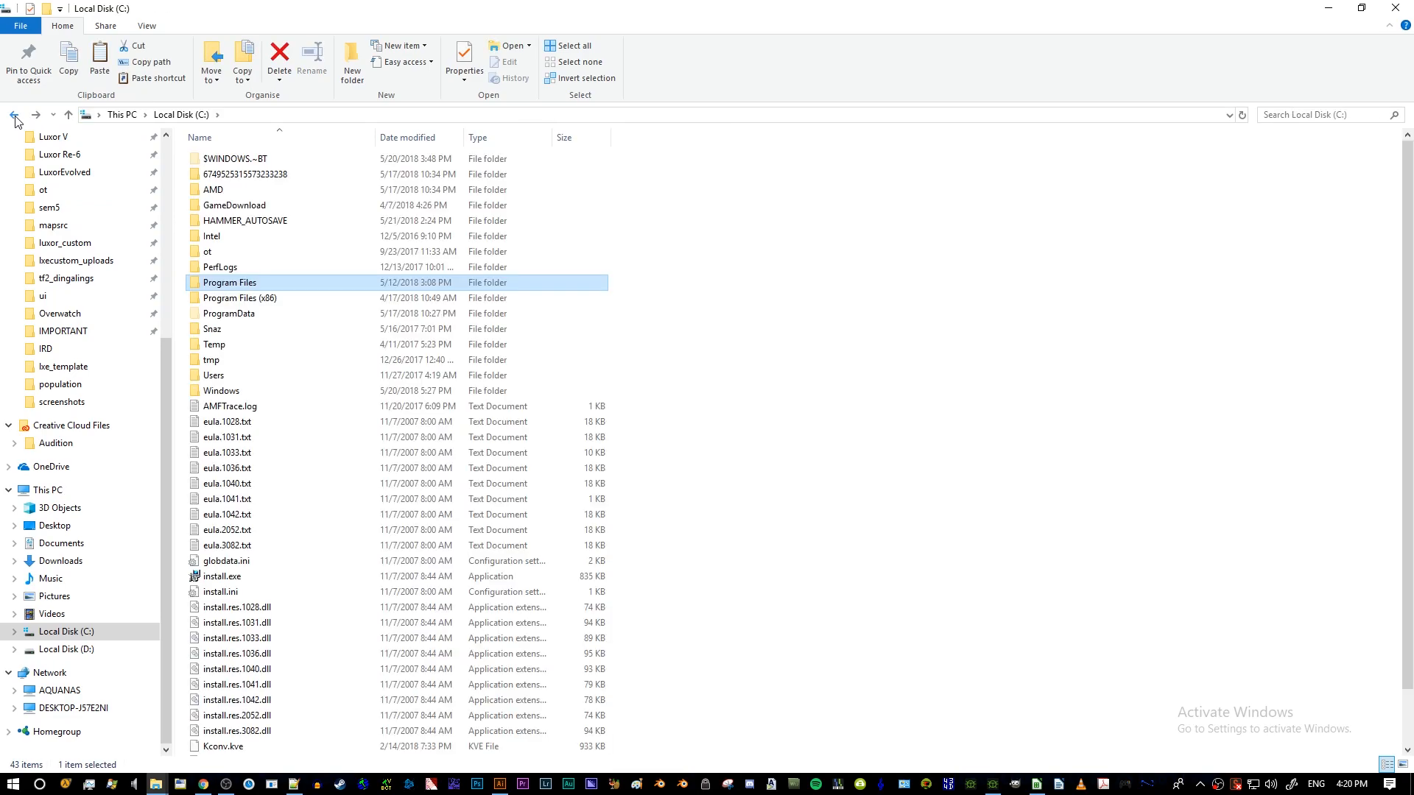
left_click(14, 114)
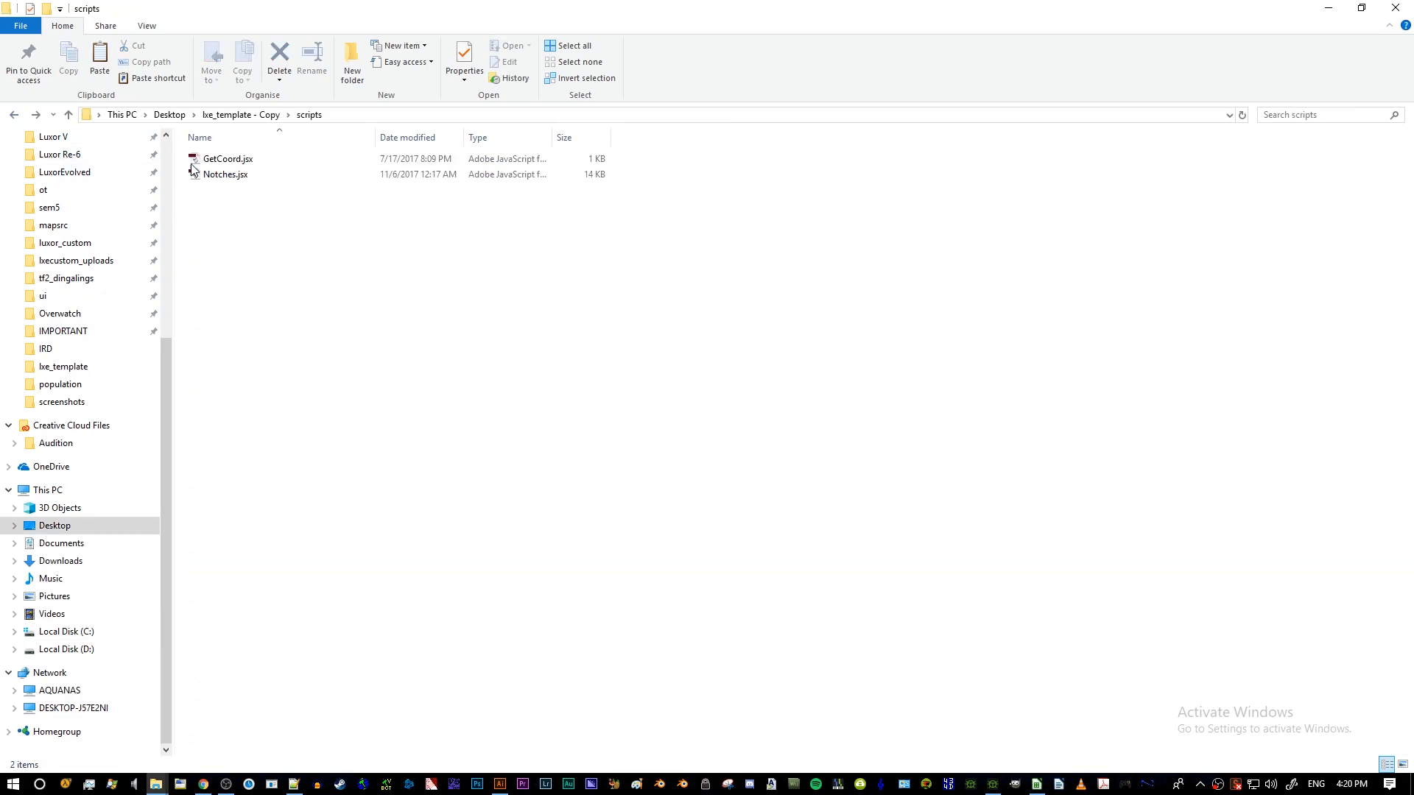
left_click(24, 115)
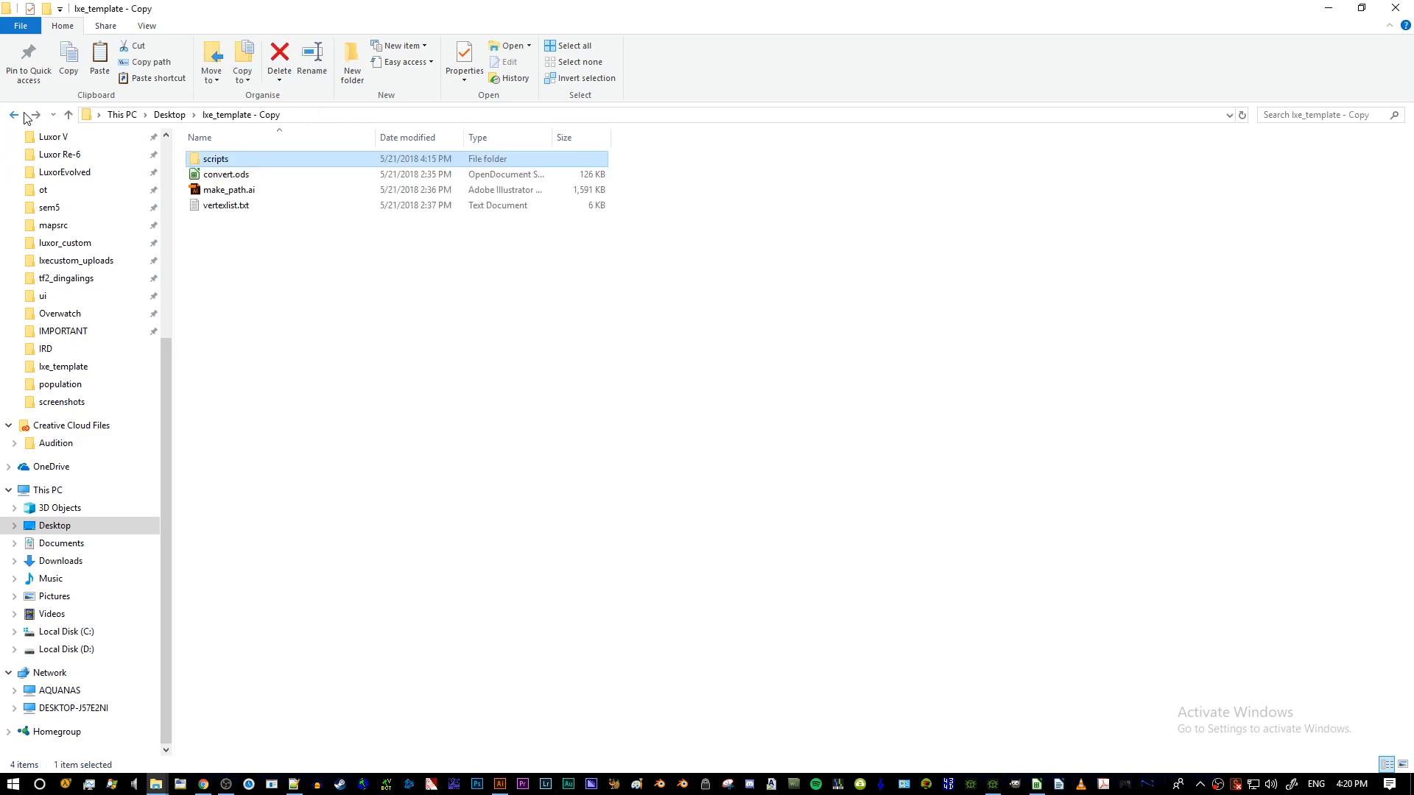
left_click(212, 193)
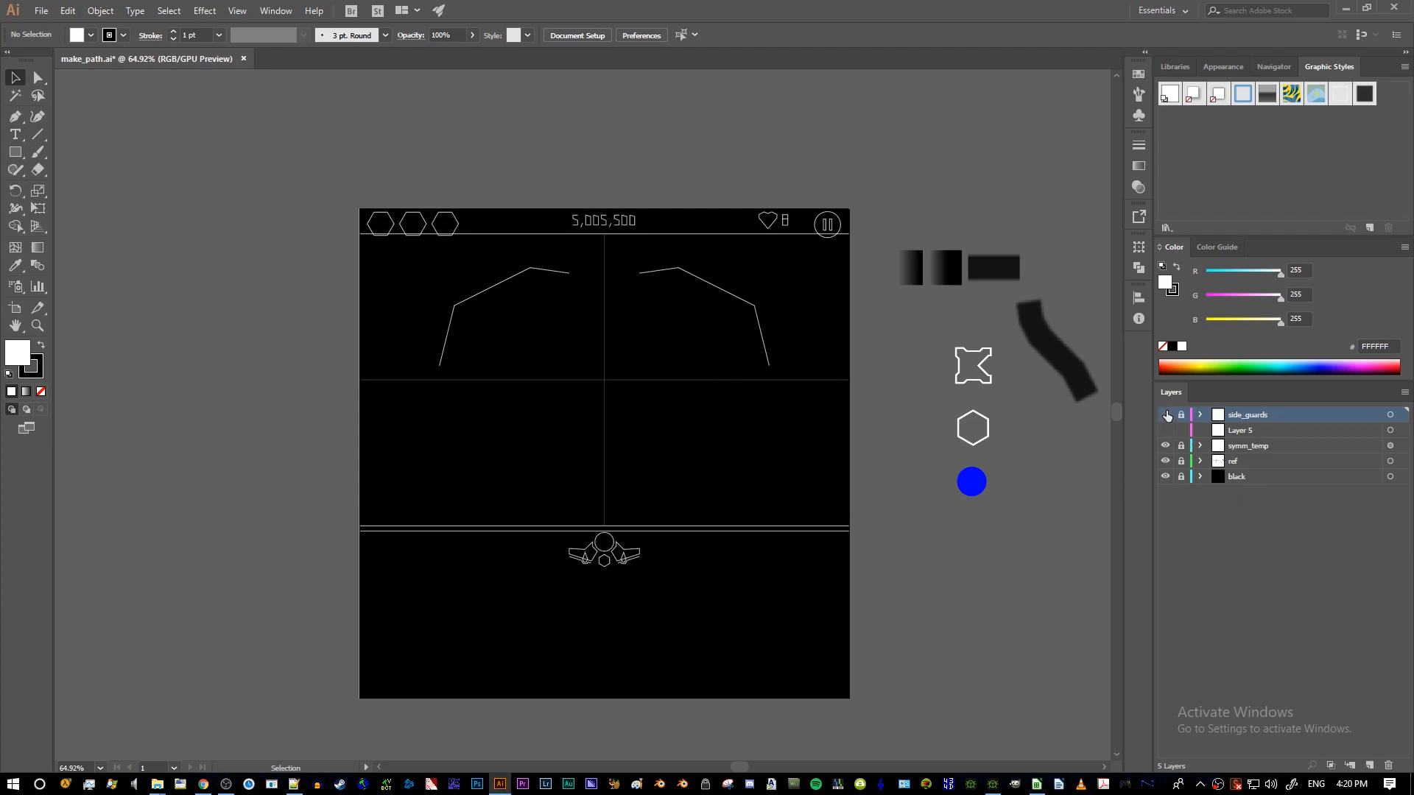
- Hide the symm_temp, ref and black layers and inspect the side_guards gradient edges at the artboard's upper-right corner
left_click_drag(1165, 445, 1165, 477)
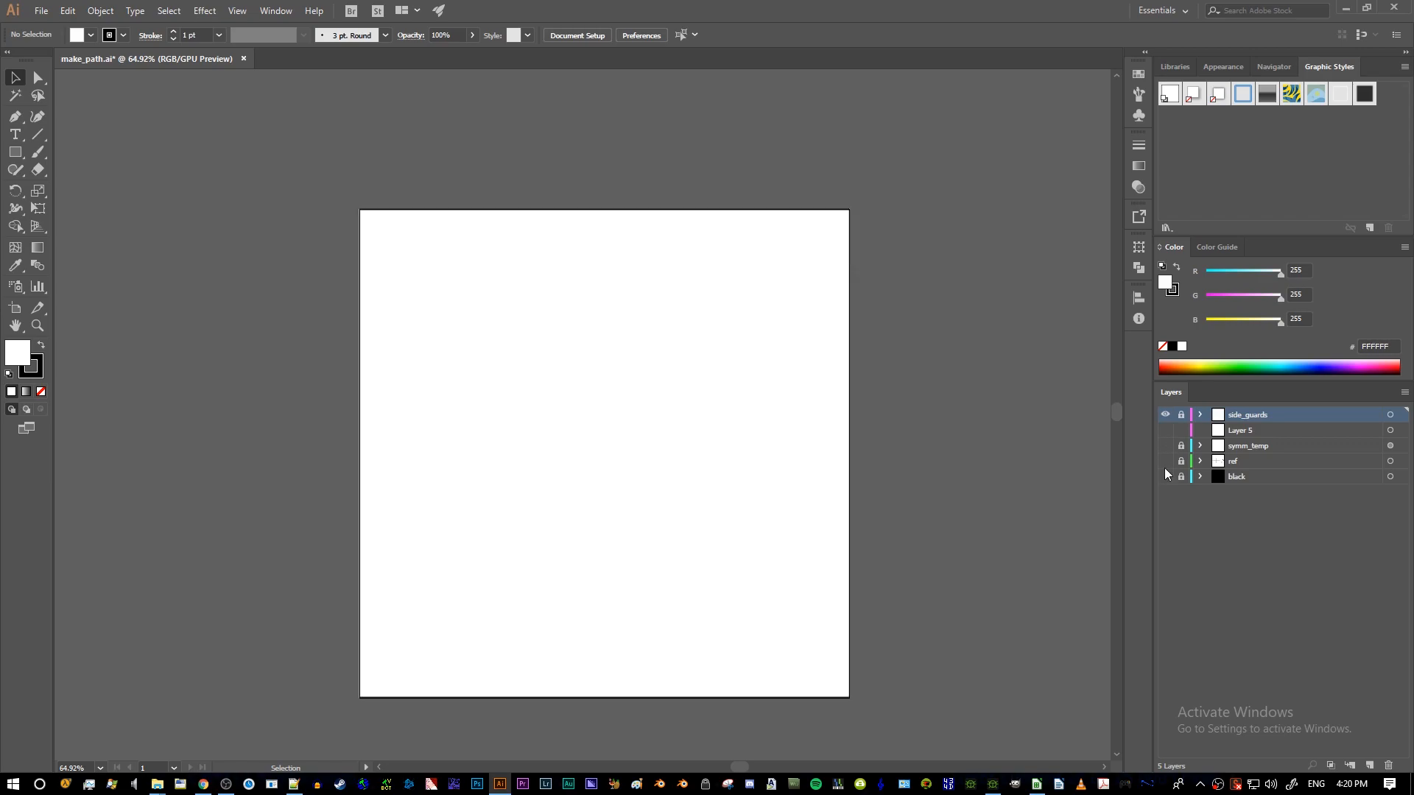
key("z")
left_click_drag(882, 231, 917, 245)
left_click_drag(779, 185, 792, 190)
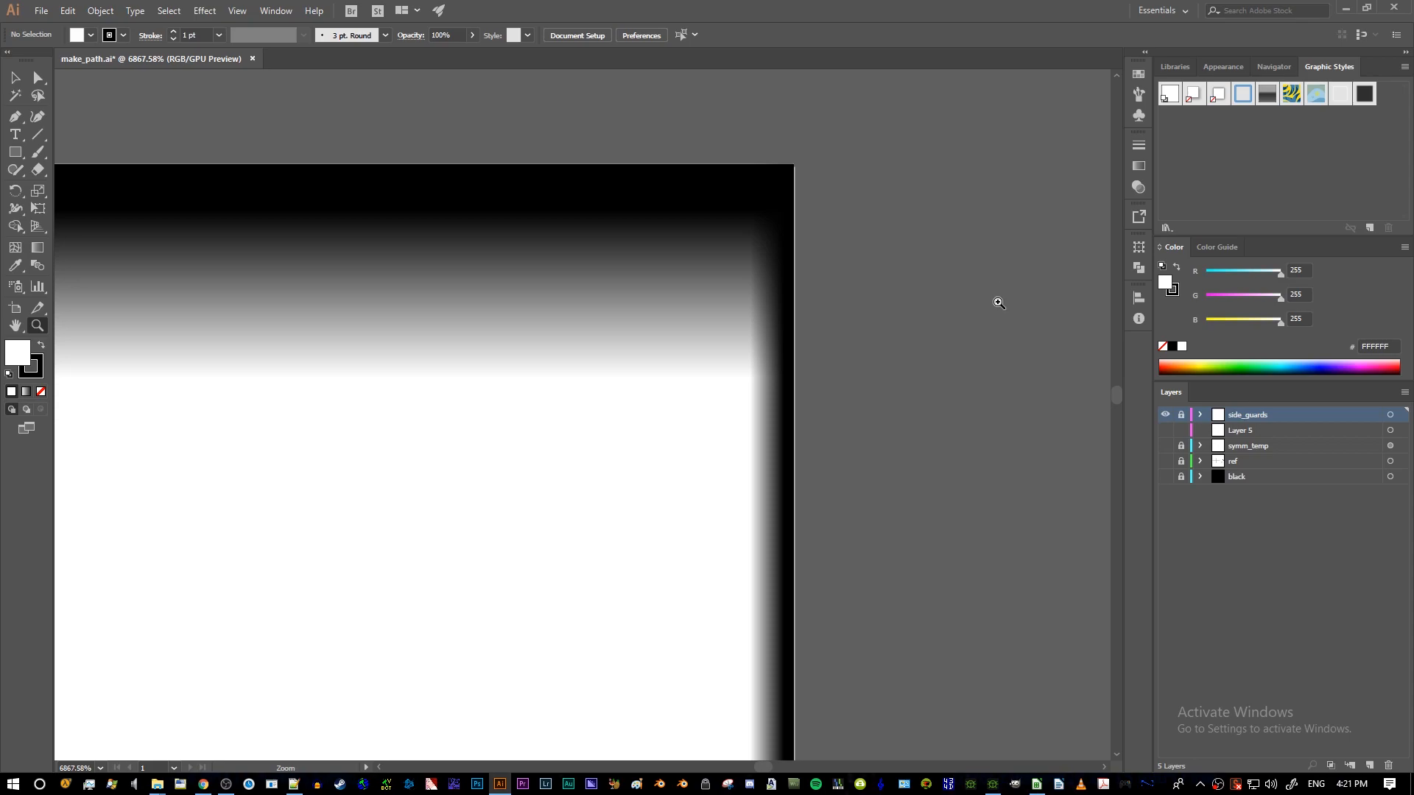
scroll(965, 366, "down", 5)
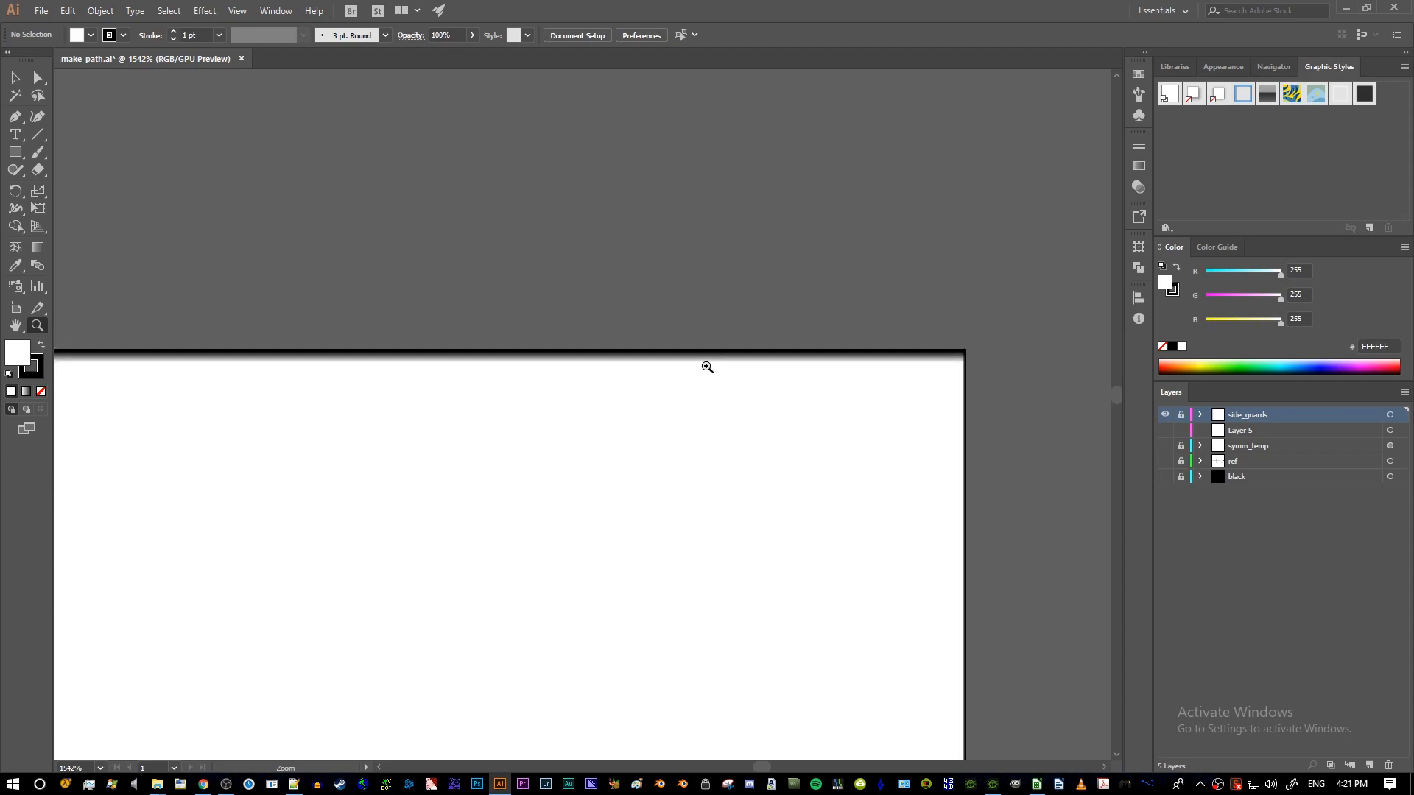
scroll(707, 366, "down", 10)
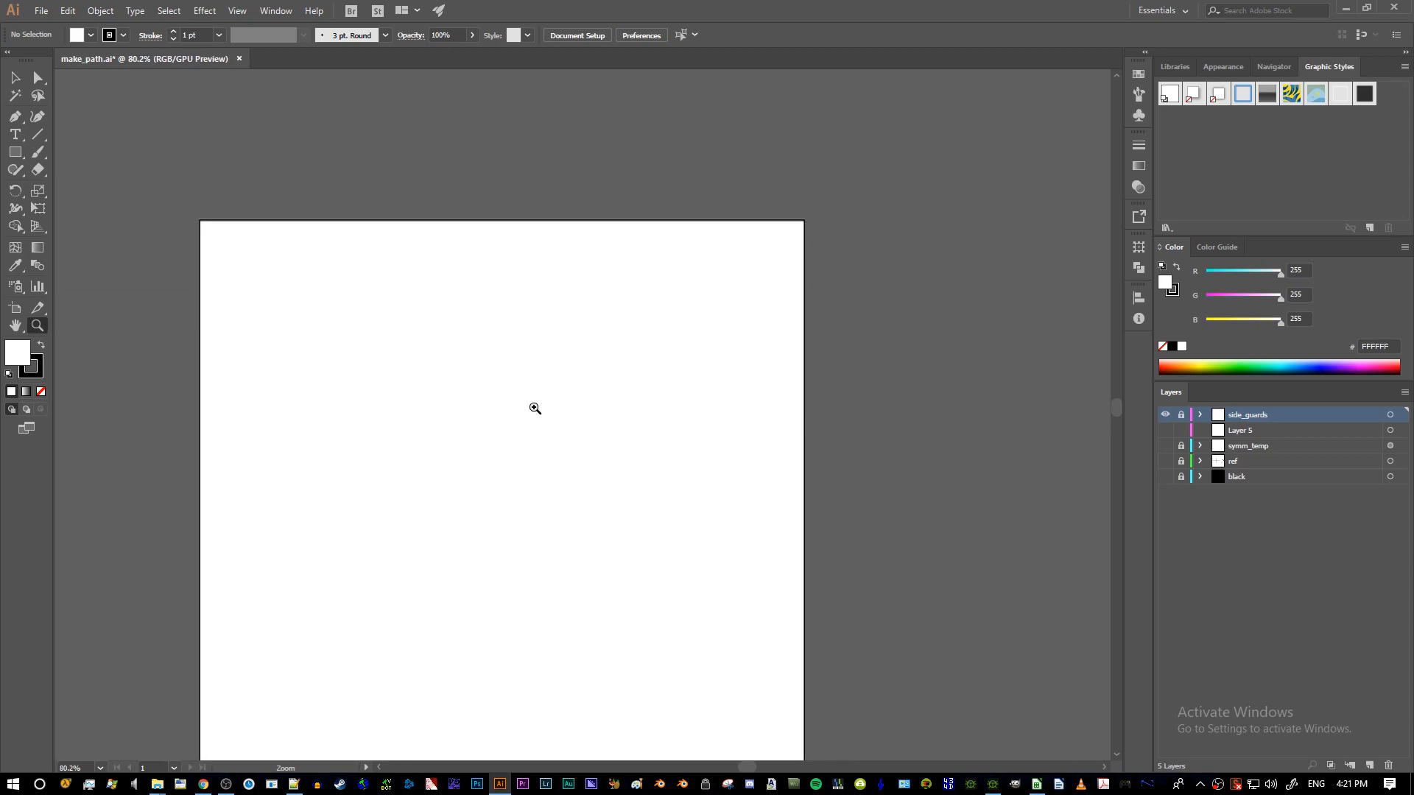
scroll(549, 354, "down", 2)
scroll(523, 341, "down", 2)
scroll(491, 348, "up", 1)
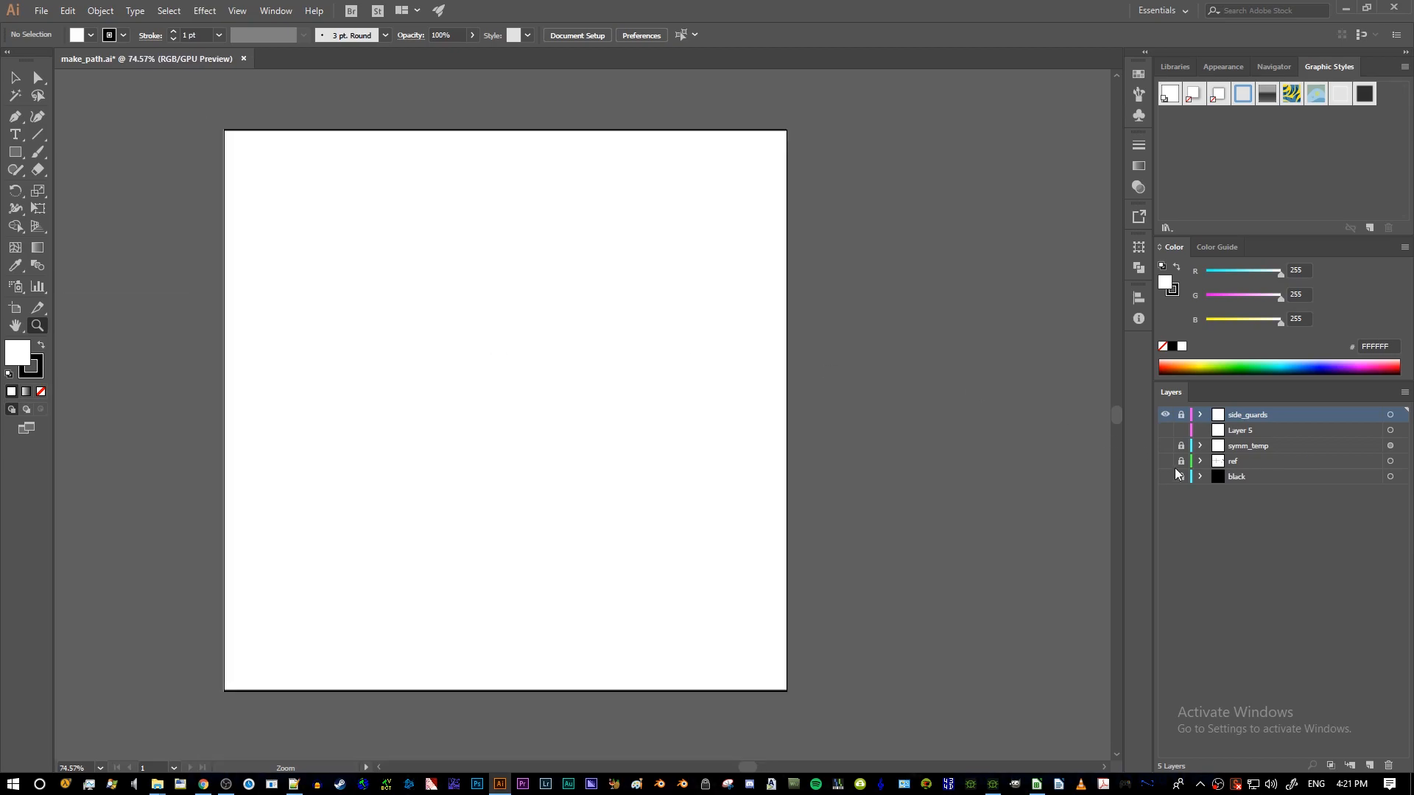
- Hide the side_guards layer and show the black and ref layers
left_click(1166, 416)
left_click(1166, 477)
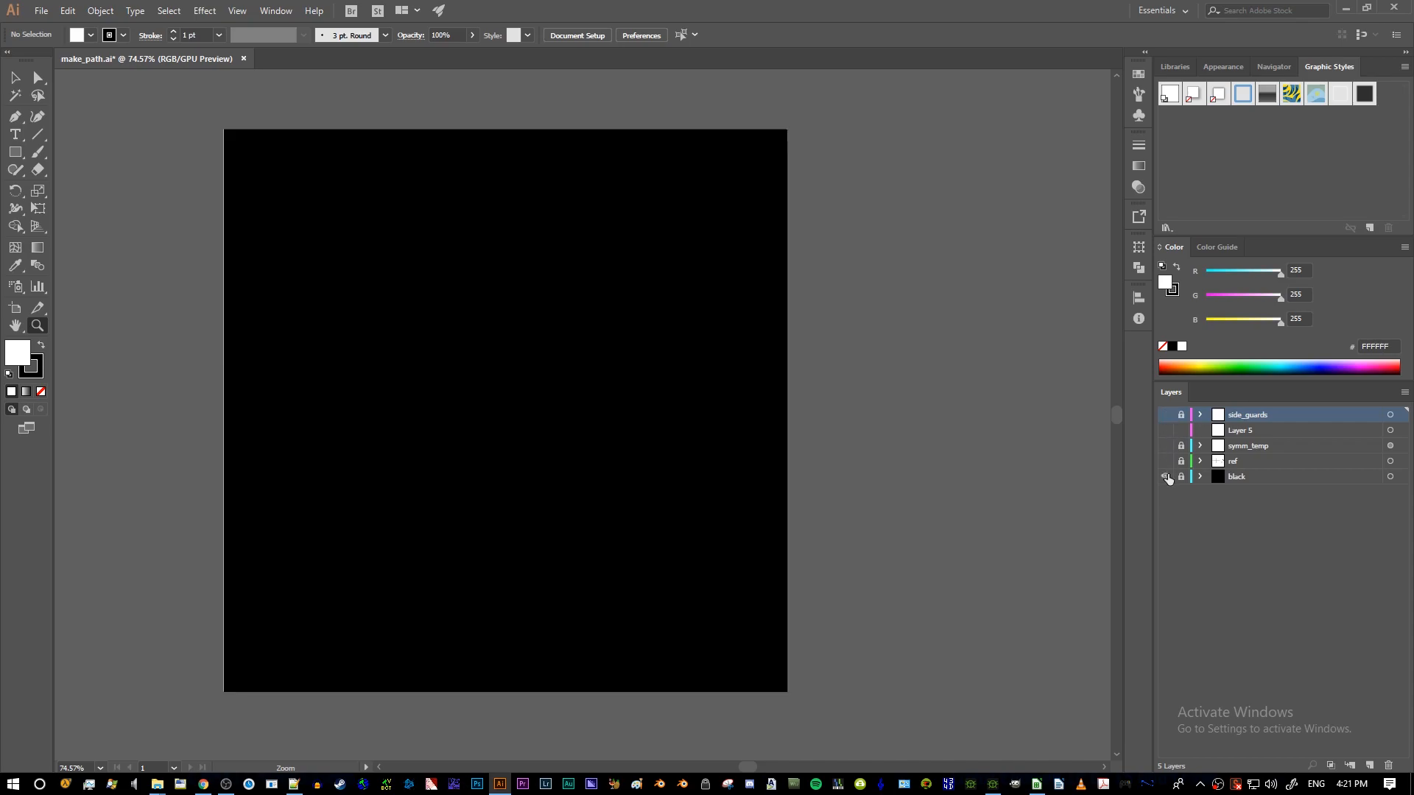
left_click(1166, 477)
left_click(1168, 477)
left_click(1166, 461)
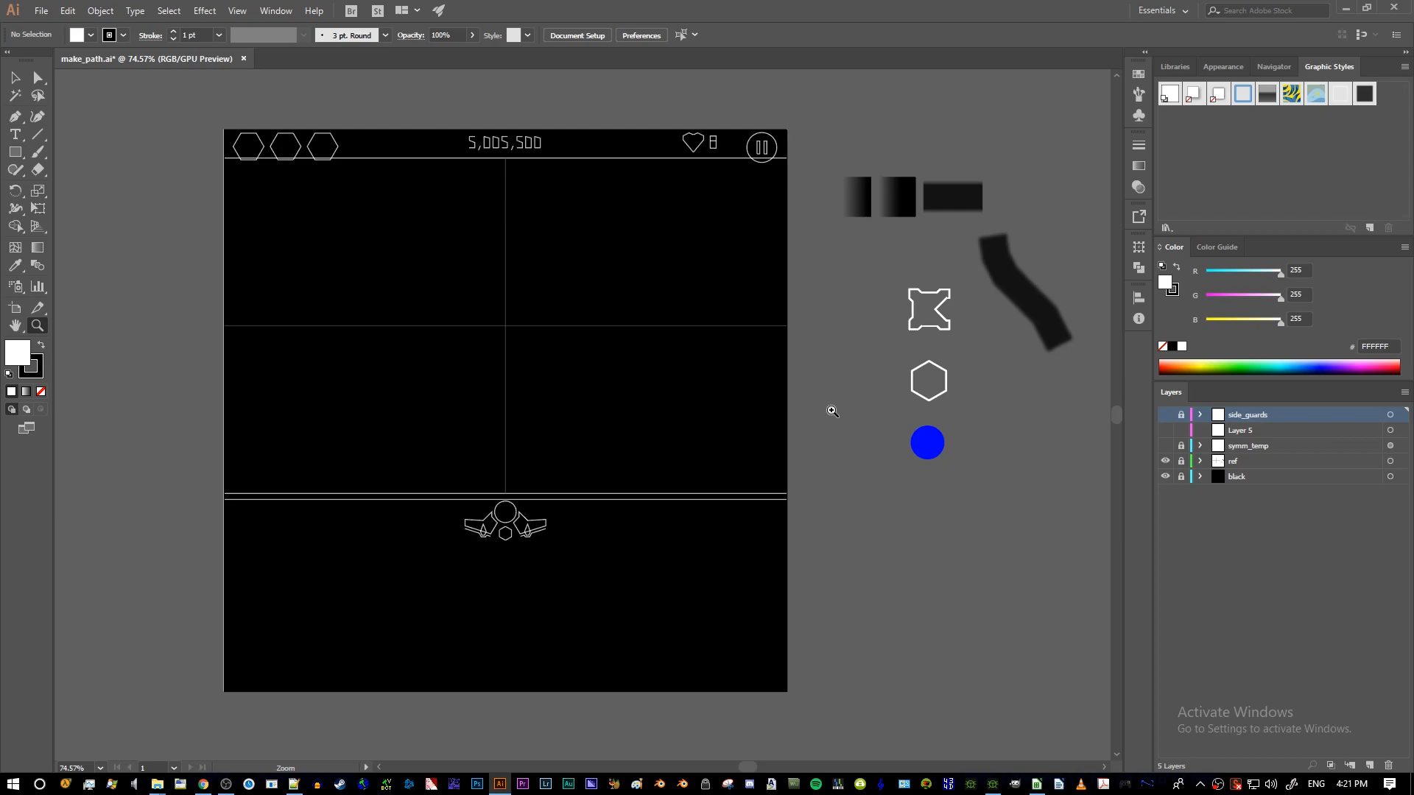
left_click_drag(508, 308, 558, 332)
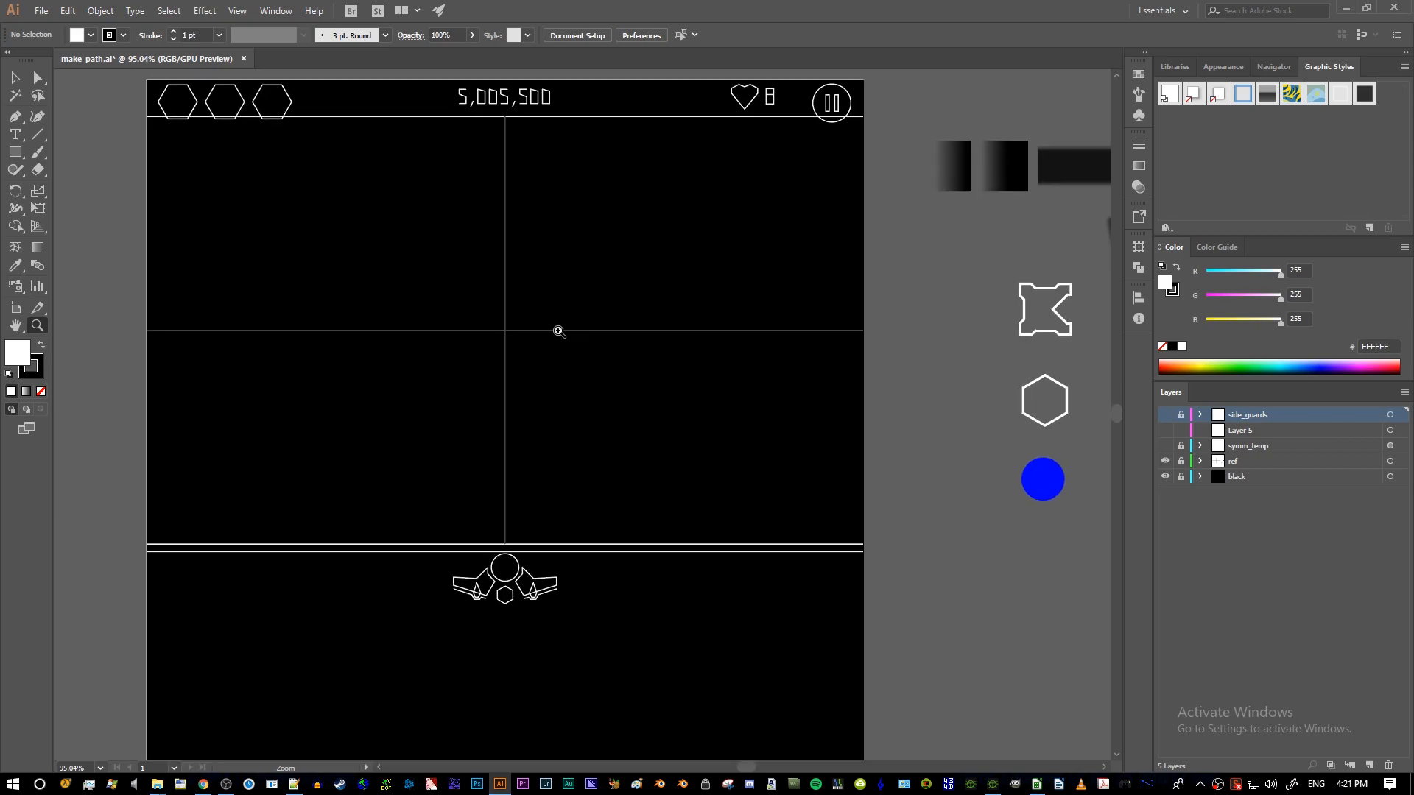
key("ctrl+1")
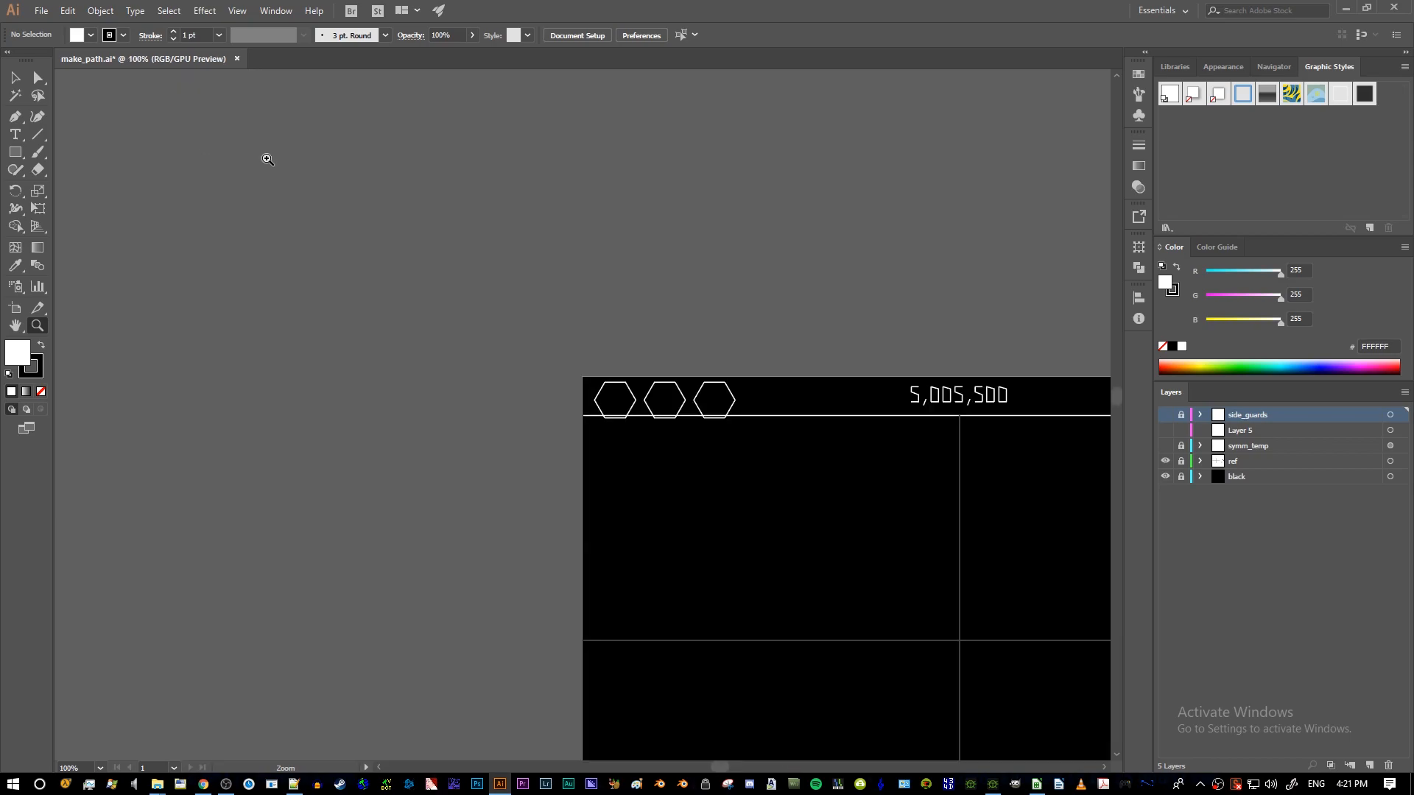
scroll(757, 388, "down", 4)
key("h")
left_click_drag(657, 378, 626, 293)
key("z")
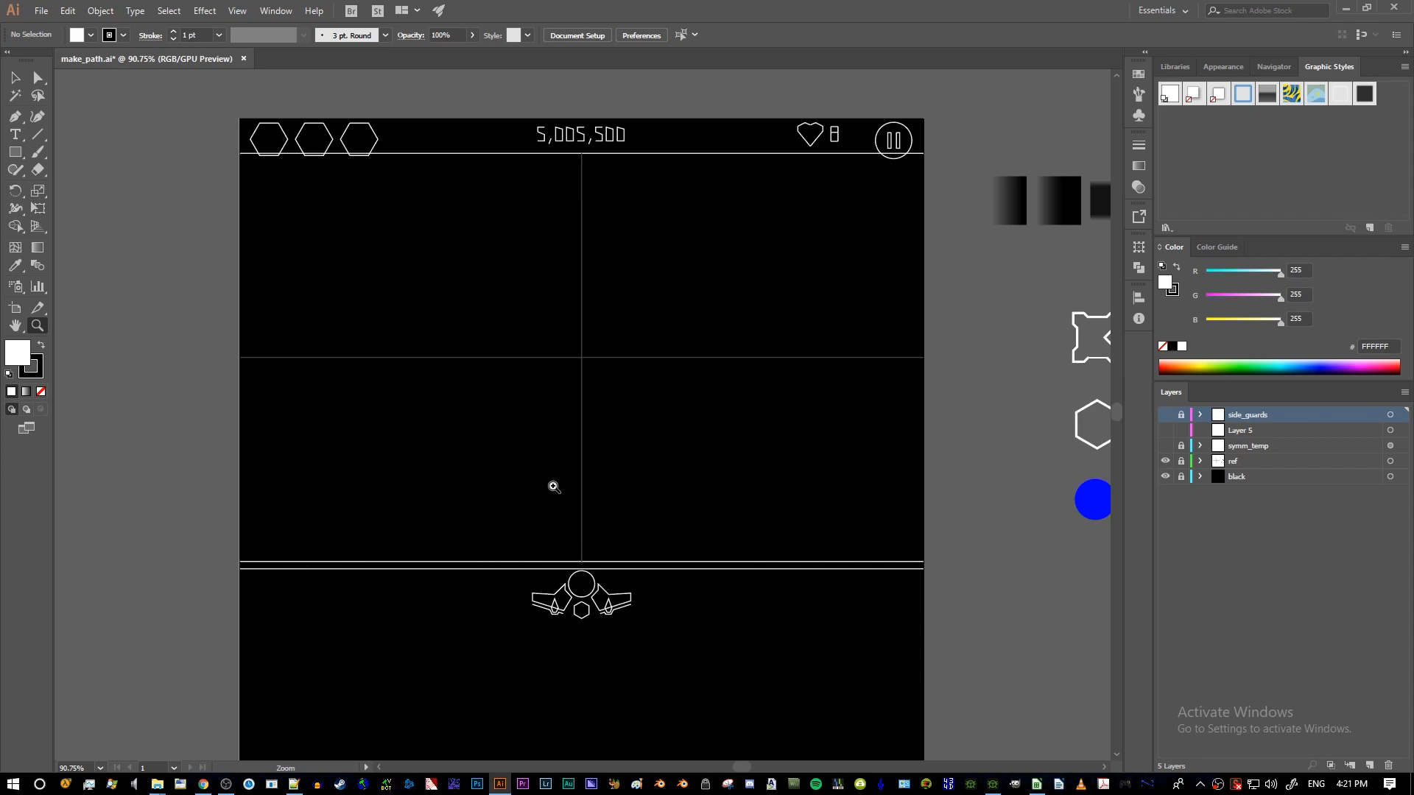
- Show the side_guards layer again and briefly display the symm_temp layer to view its mirrored guide lines
left_click_drag(719, 417, 644, 410)
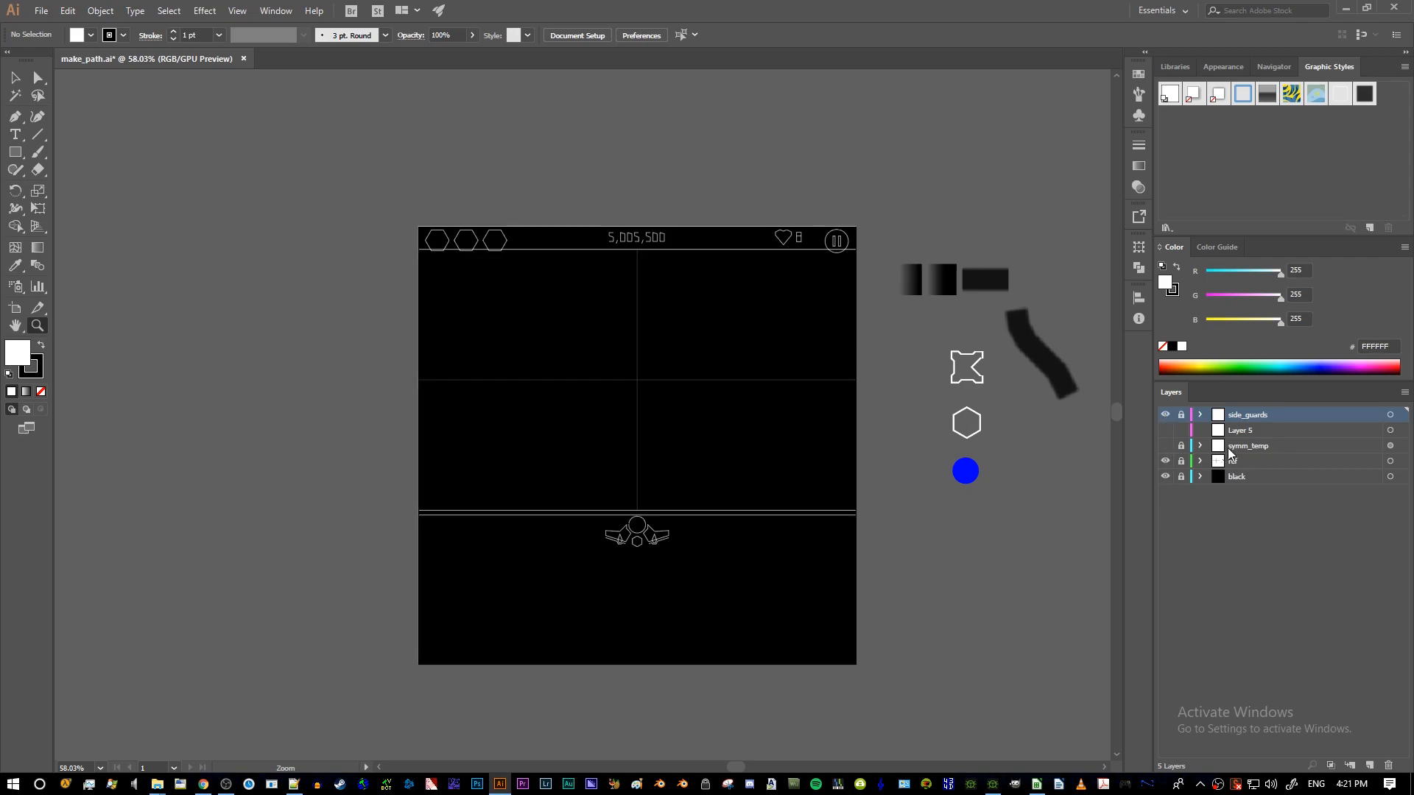
left_click(1169, 449)
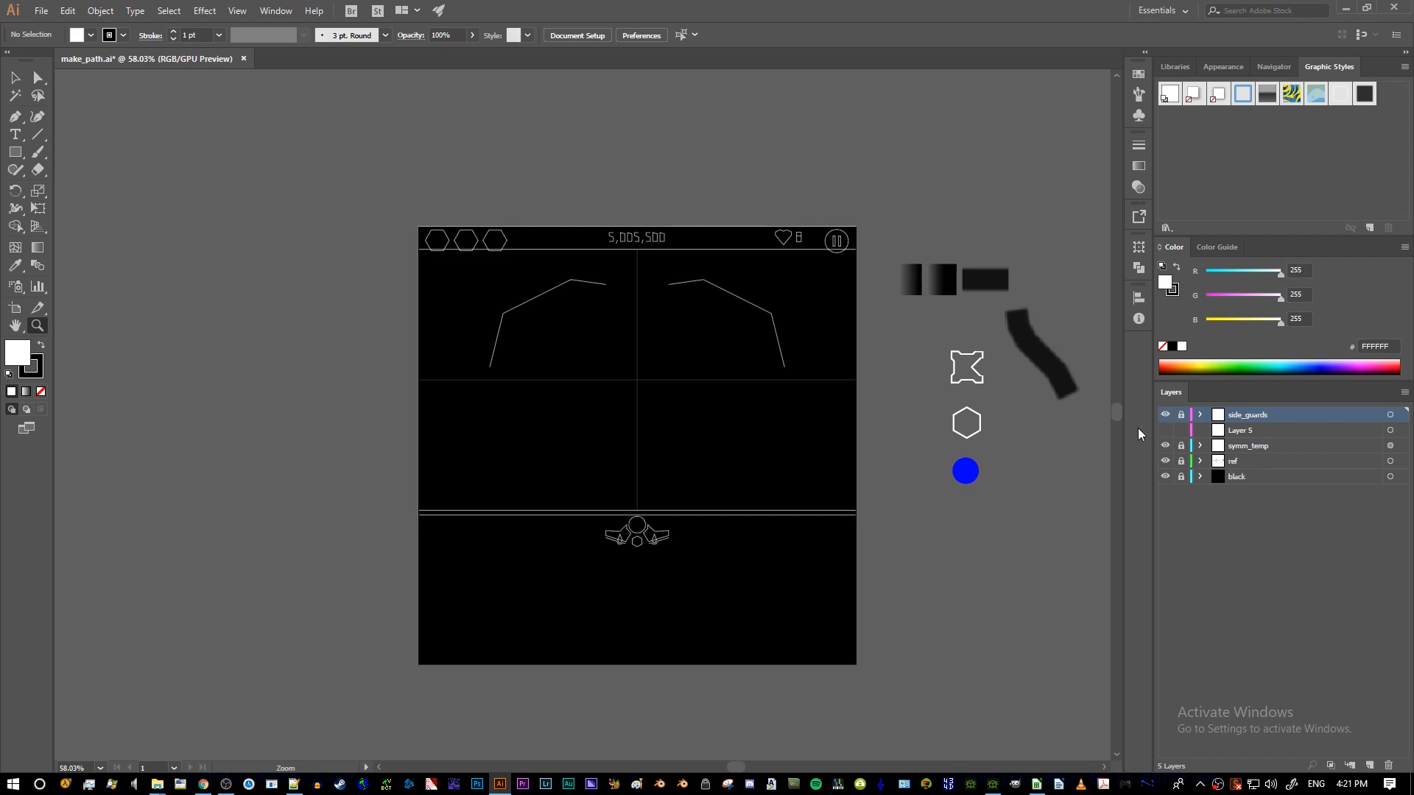
left_click(1166, 446)
- Rename Layer 5 as "path"
left_click(1227, 435)
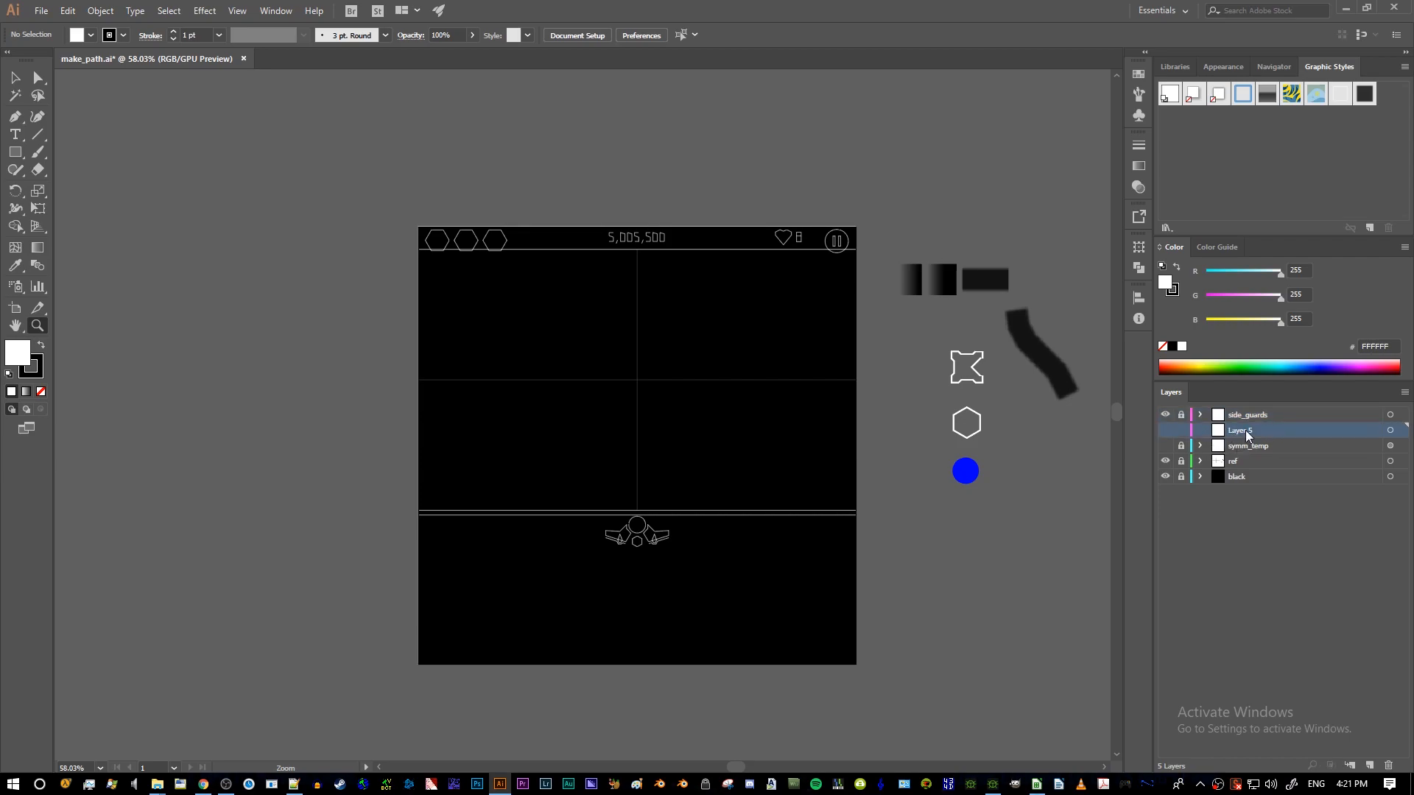
double_click(1243, 434)
type("path")
key("Return")
- Copy the Inner Sanctum Of The Temple level image from its DeviantArt page in Chrome and paste it into Paint
key("alt+Tab")
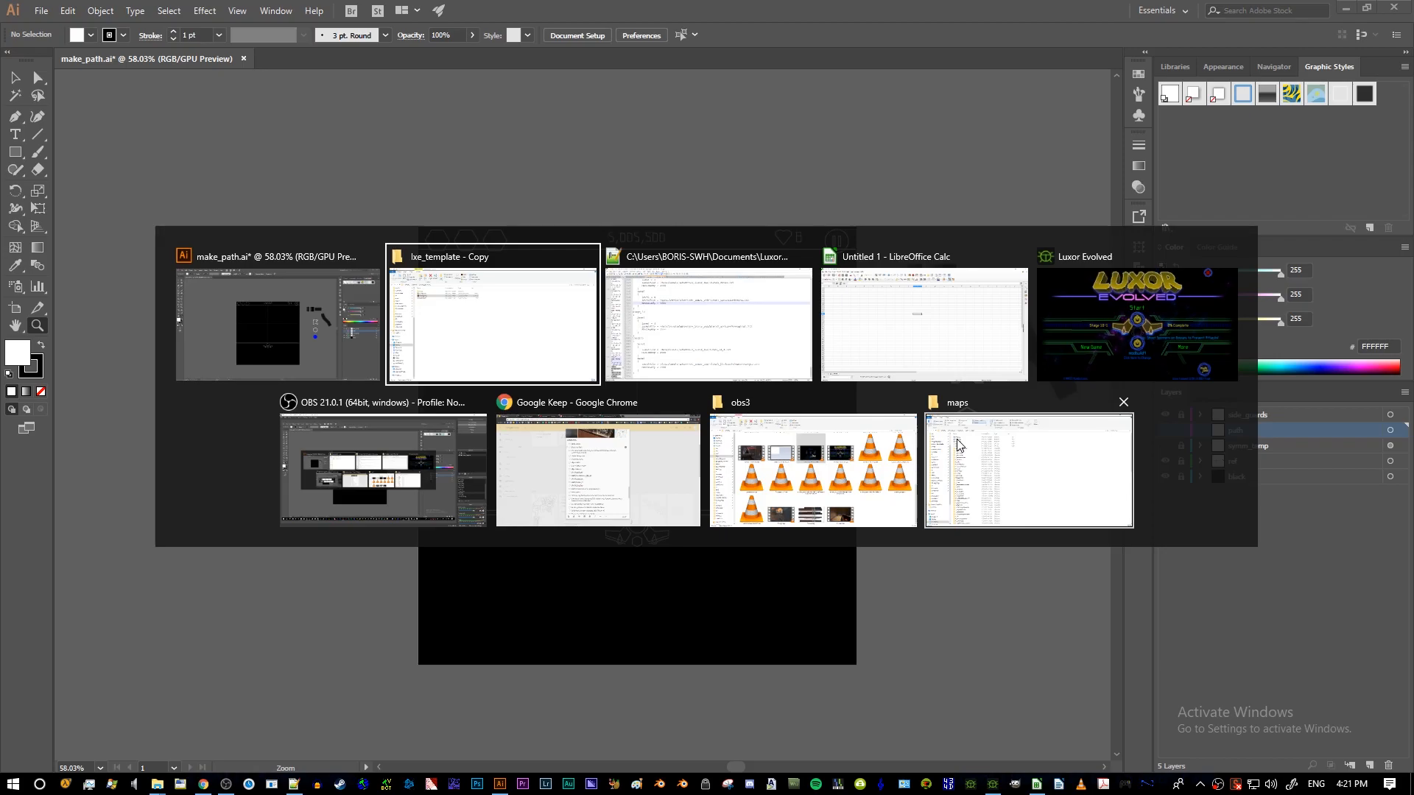
left_click(598, 464)
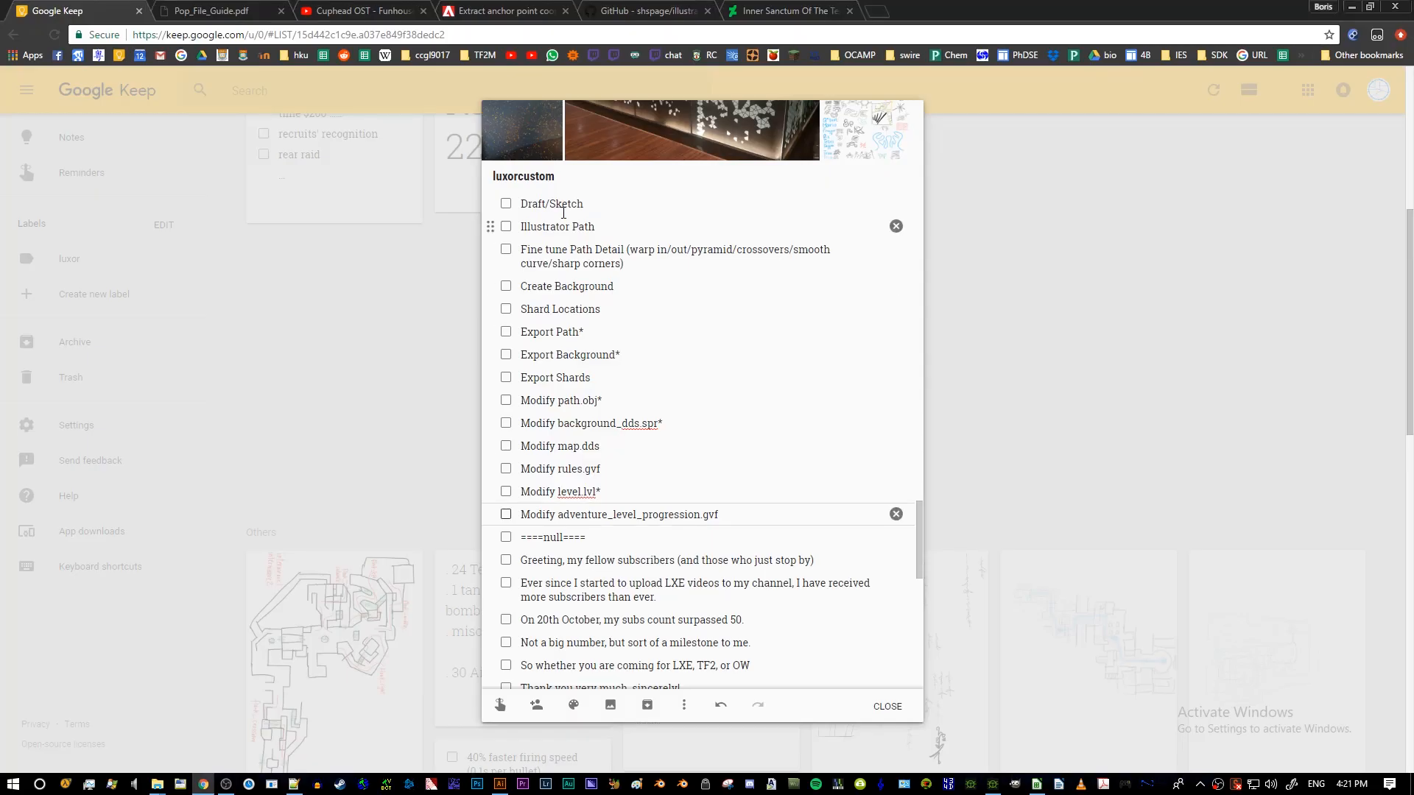
left_click(786, 7)
right_click(685, 260)
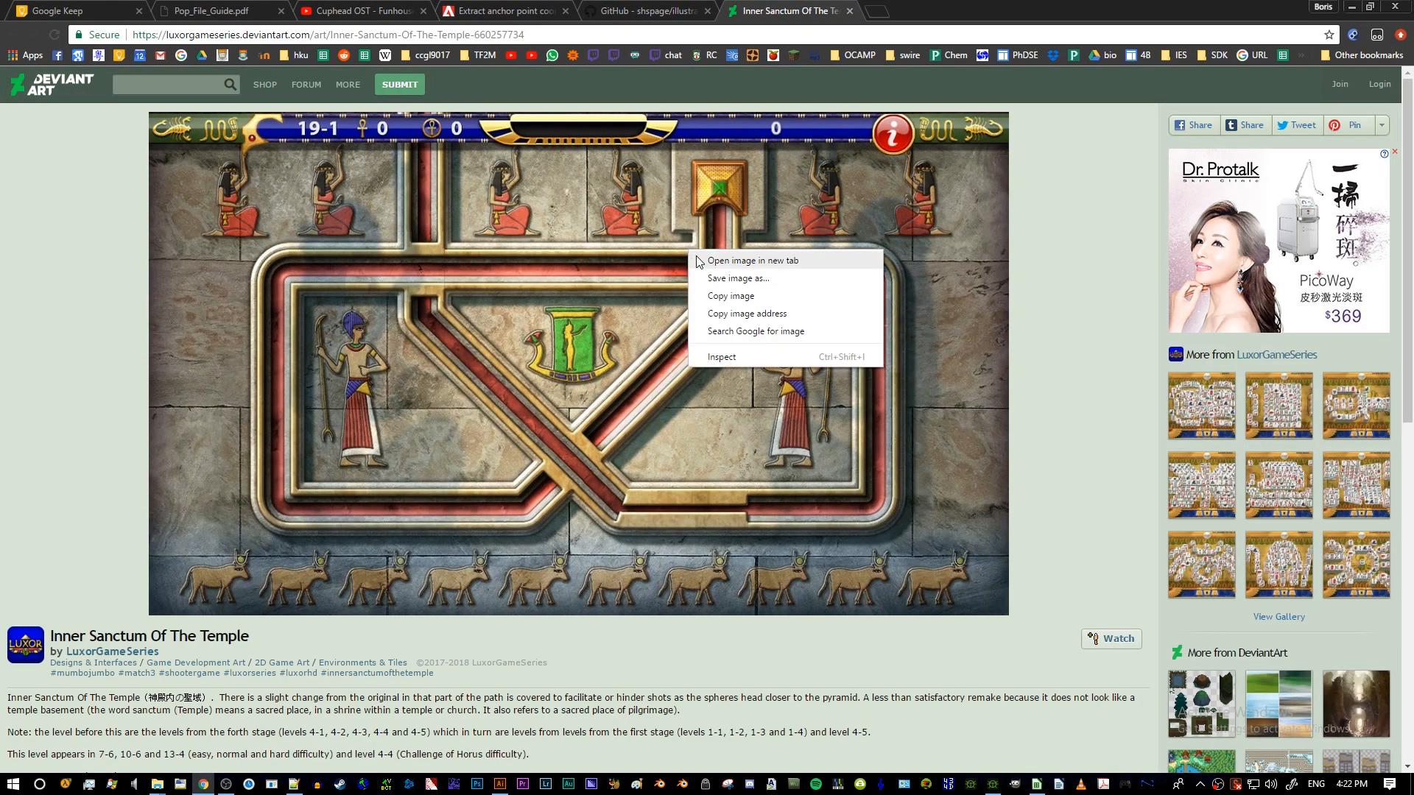
left_click(716, 288)
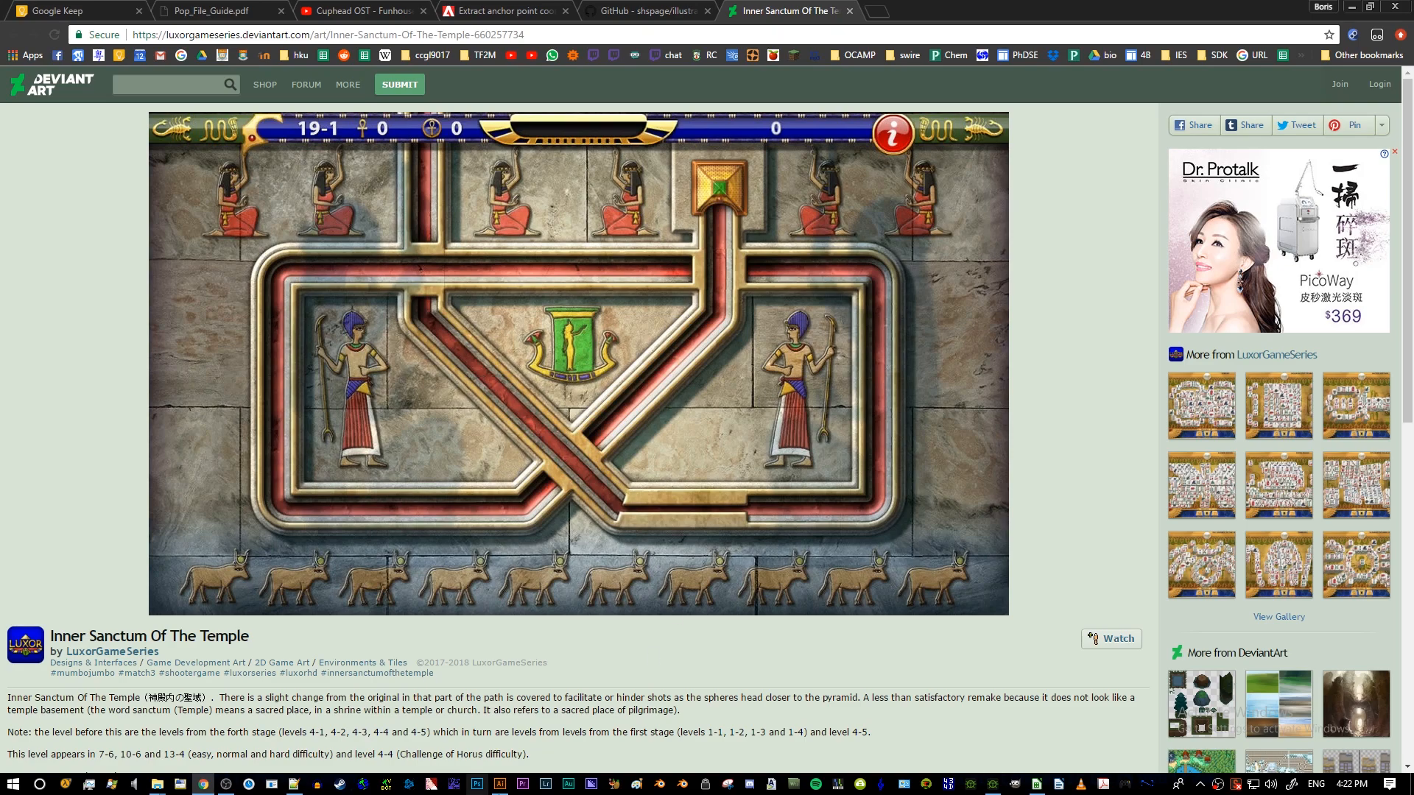
left_click(638, 785)
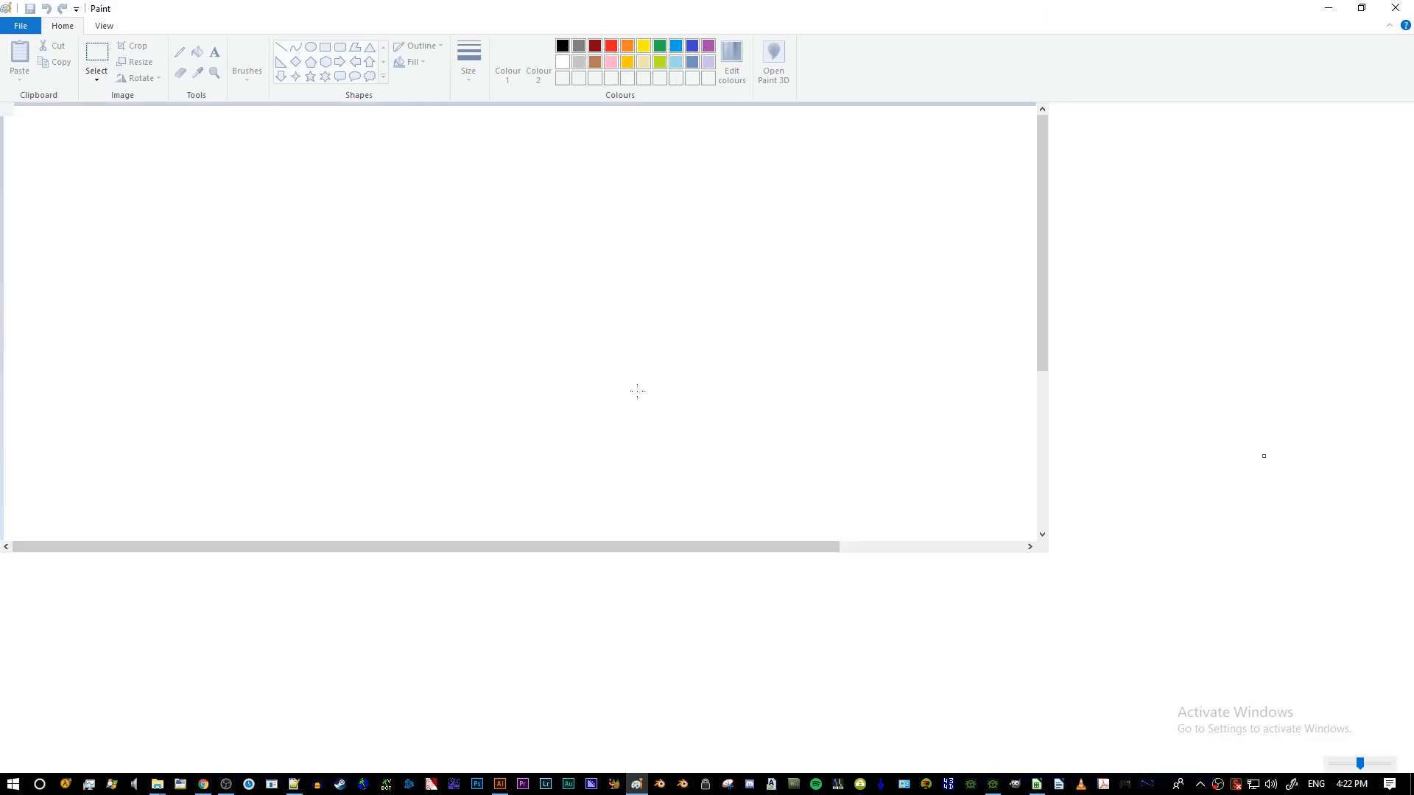
key("ctrl+v")
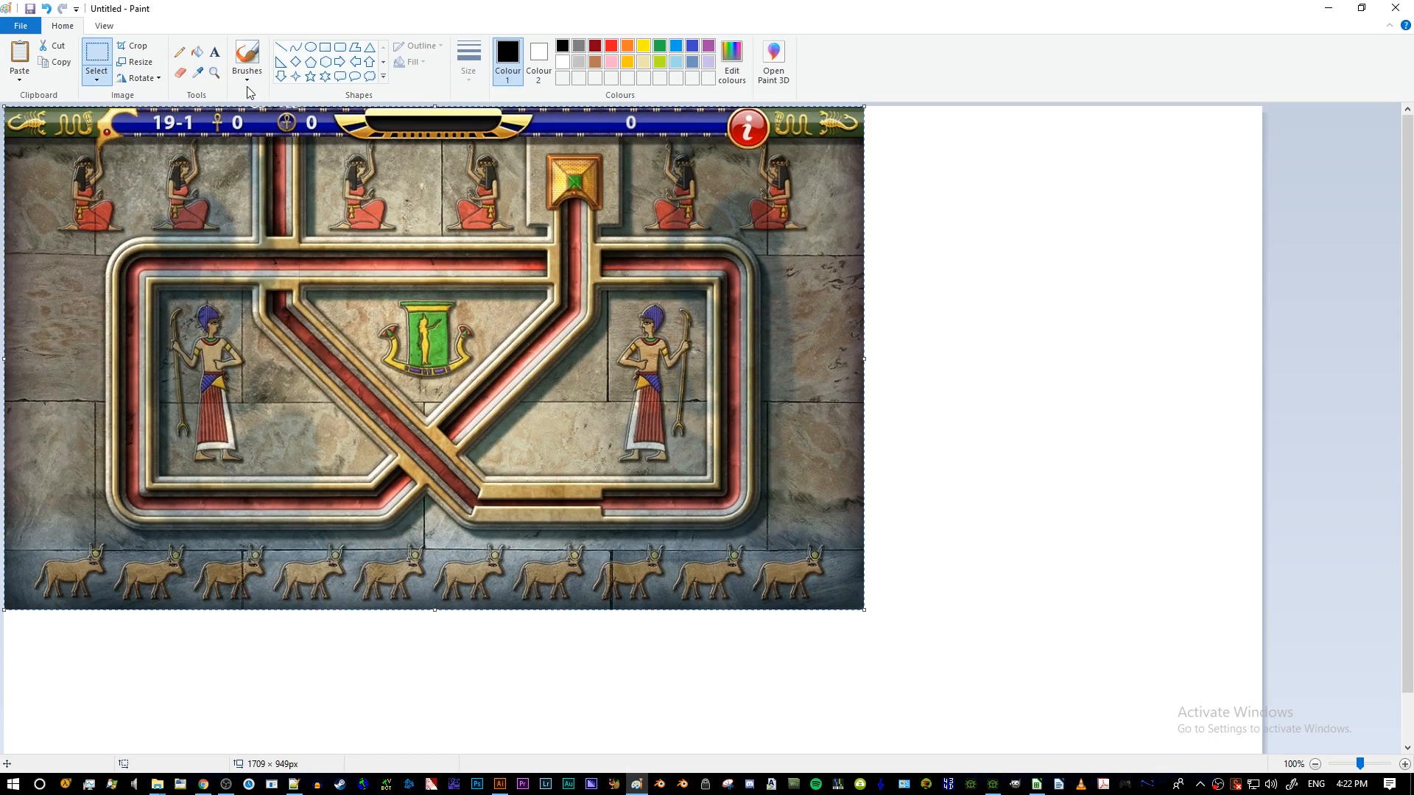
- Set up a brush with the thickest line size and red as the drawing colour
left_click(179, 51)
left_click(463, 67)
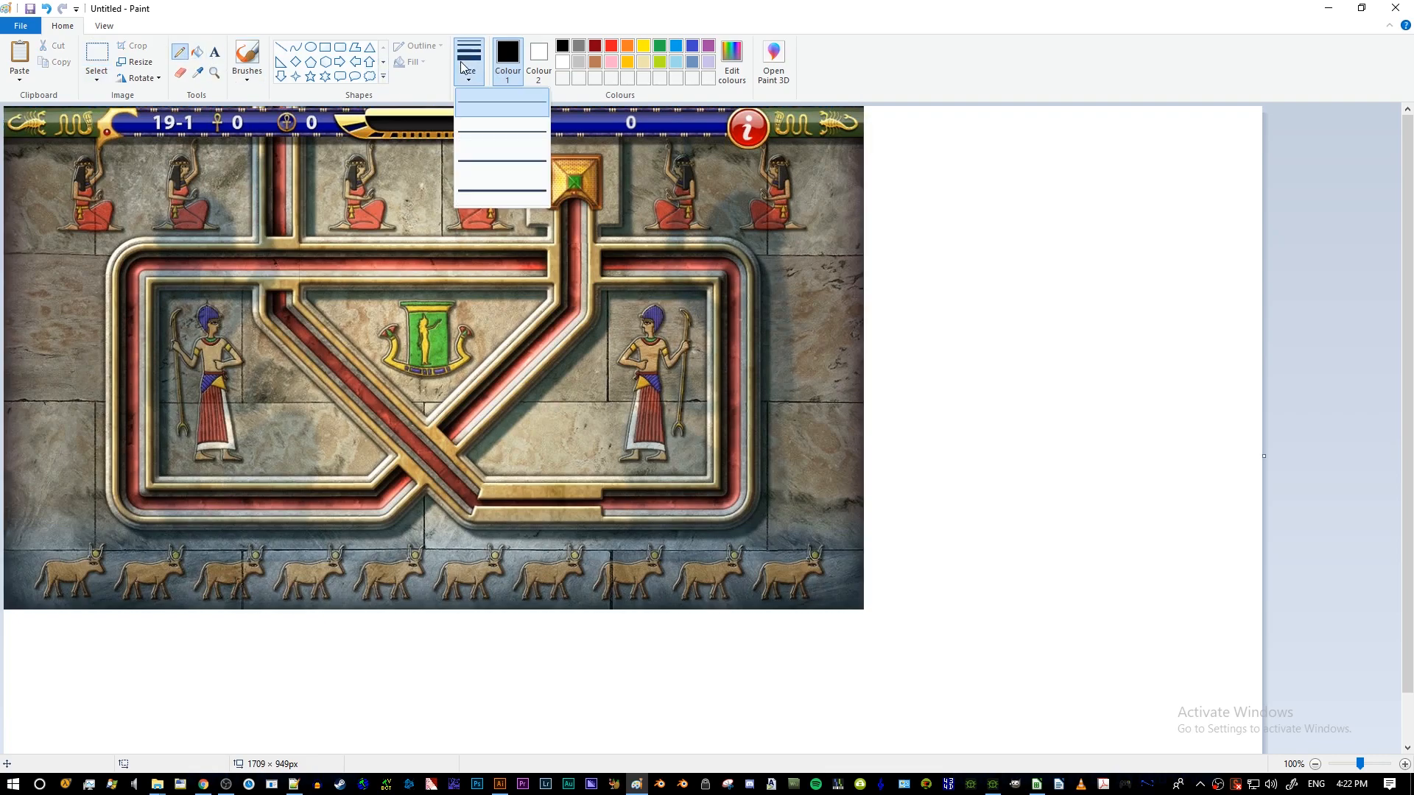
left_click(502, 190)
left_click(611, 45)
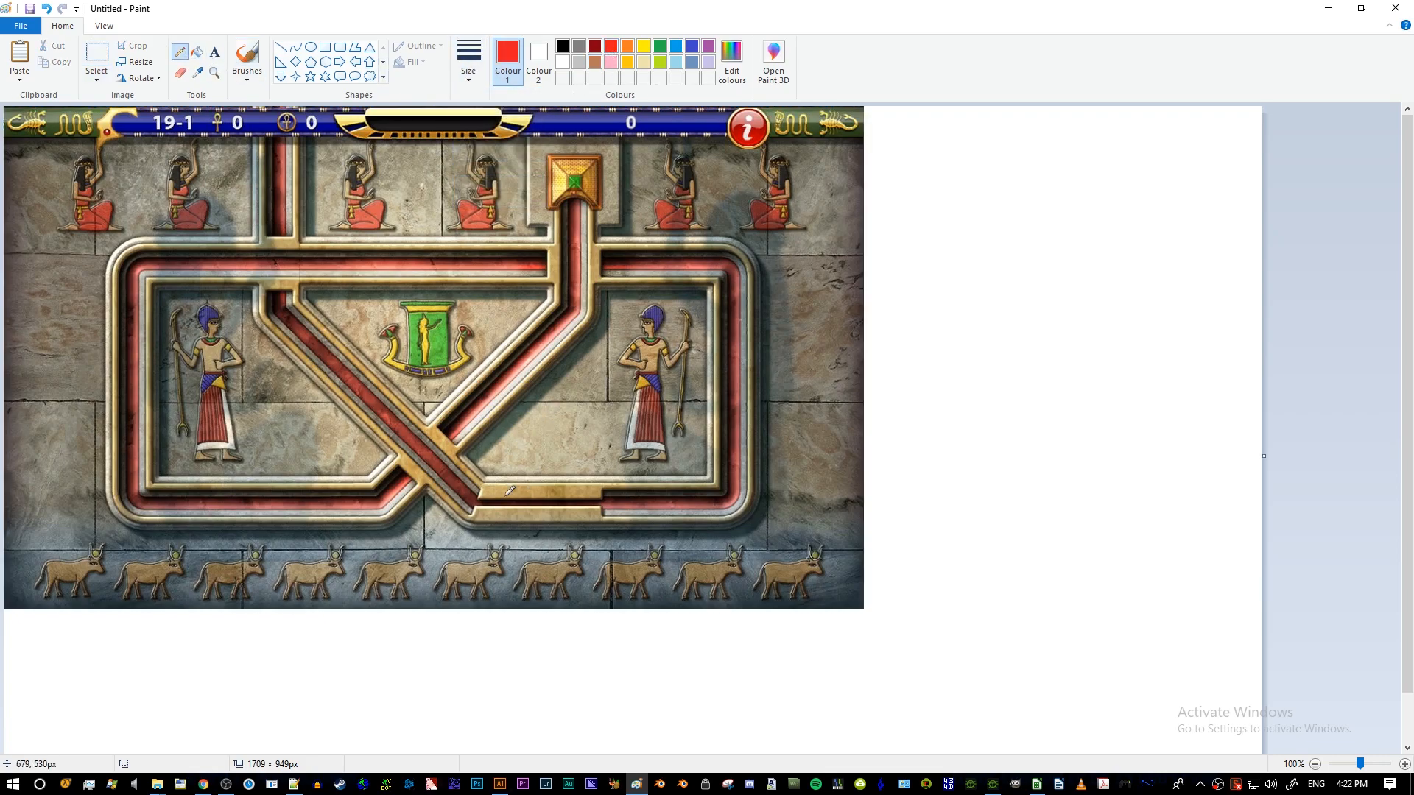
left_click(247, 74)
left_click(469, 70)
left_click(247, 74)
left_click(284, 105)
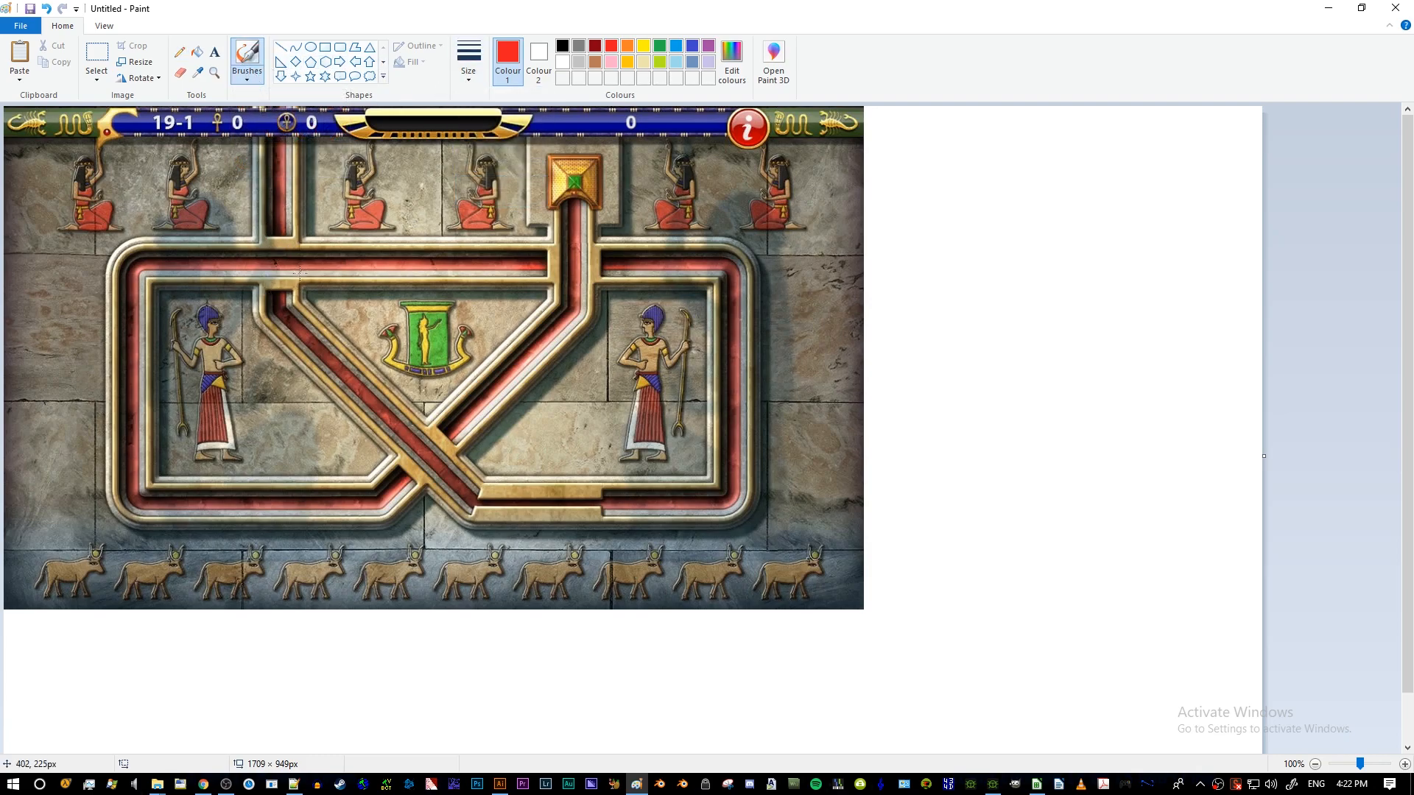
- Circle the covered path section near the lower centre of the level in red, and undo the mark
mouse_move(473, 523)
left_mouse_down()
mouse_move(554, 466)
mouse_move(620, 468)
mouse_move(617, 532)
mouse_move(476, 524)
left_mouse_up()
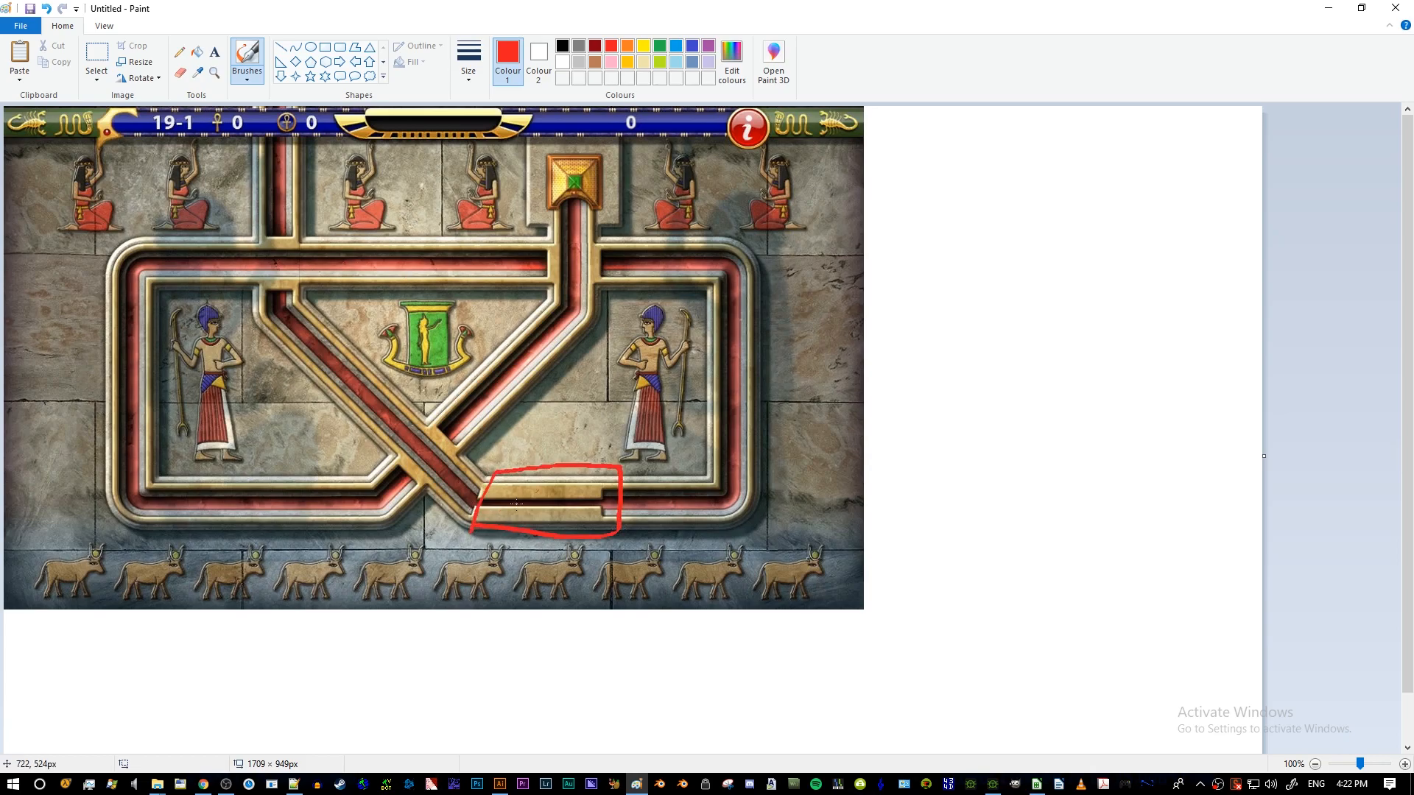
key("ctrl+z")
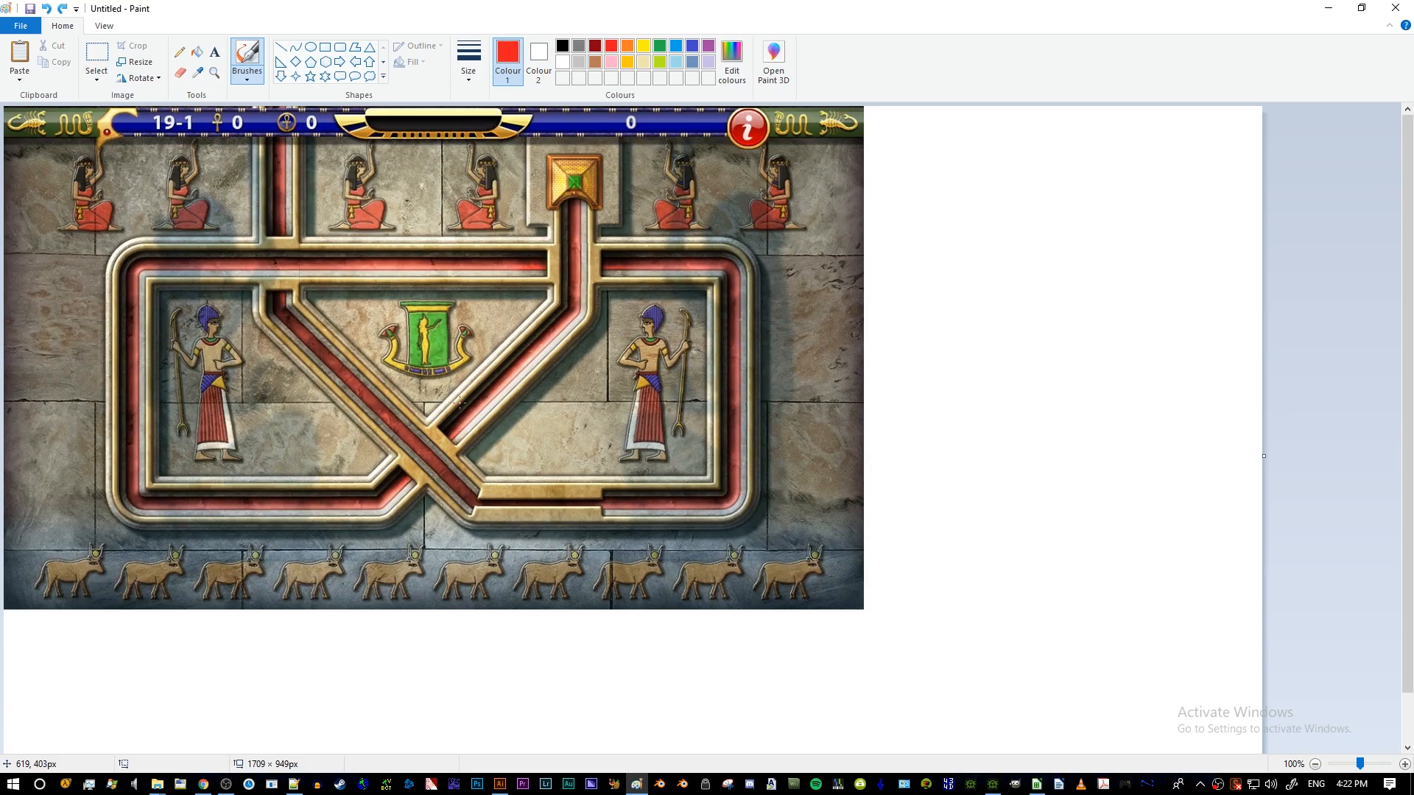
- Trace the first two path sections in yellow, circling the lower-left warp entry as "in" and both lower-right warp exits as "out"
left_click(644, 45)
mouse_move(276, 142)
left_mouse_down()
mouse_move(278, 310)
mouse_move(444, 467)
mouse_move(519, 505)
mouse_move(692, 508)
mouse_move(683, 521)
mouse_move(750, 495)
mouse_move(719, 520)
mouse_move(790, 510)
mouse_move(784, 499)
mouse_move(823, 523)
mouse_move(841, 492)
left_mouse_up()
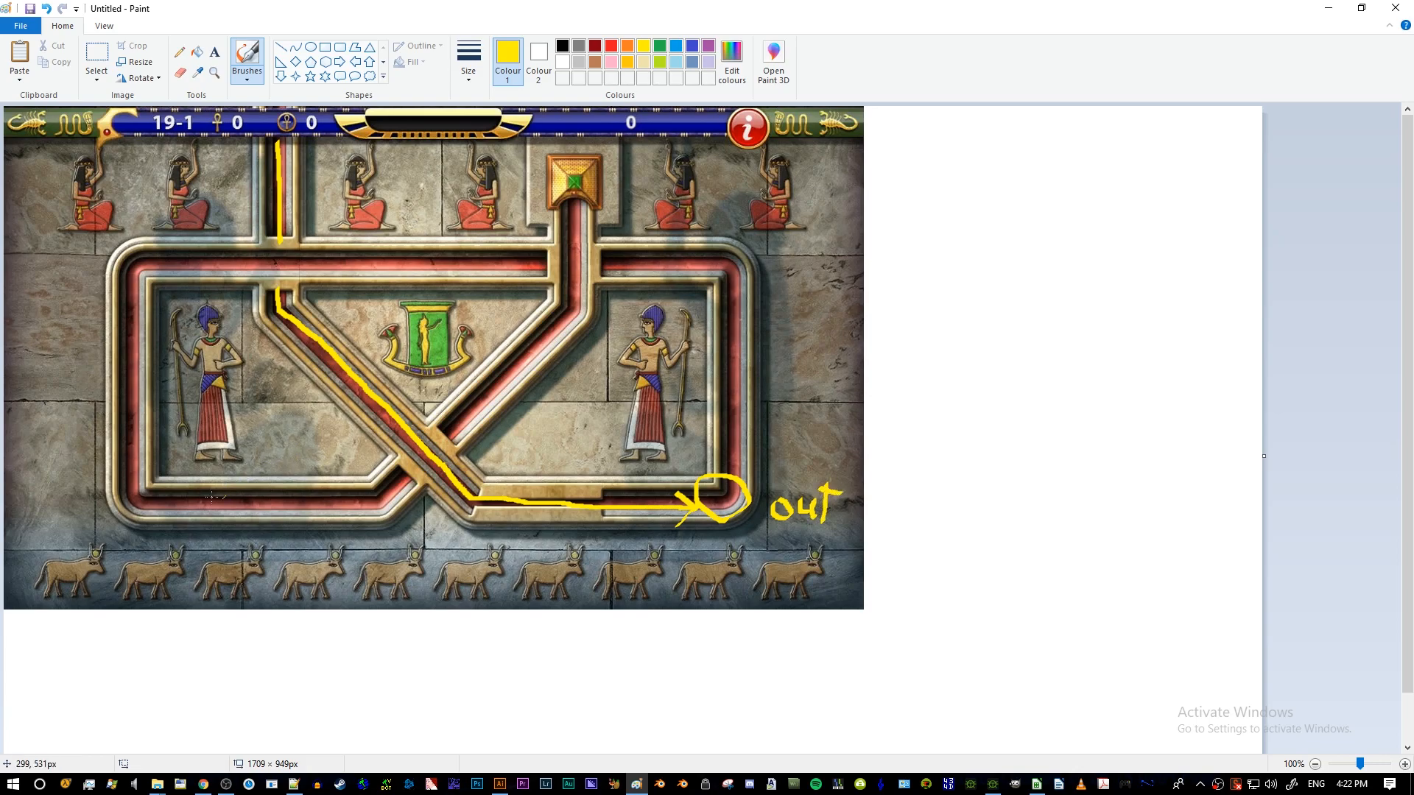
mouse_move(135, 488)
left_mouse_down()
mouse_move(125, 451)
mouse_move(154, 479)
mouse_move(130, 486)
mouse_move(136, 410)
left_mouse_up()
mouse_move(135, 410)
left_mouse_down()
mouse_move(121, 425)
mouse_move(159, 421)
left_mouse_up()
mouse_move(62, 446)
left_mouse_down()
mouse_move(59, 461)
mouse_move(74, 442)
mouse_move(89, 469)
left_mouse_up()
mouse_move(125, 398)
left_mouse_down()
mouse_move(125, 293)
mouse_move(197, 261)
mouse_move(531, 257)
left_mouse_up()
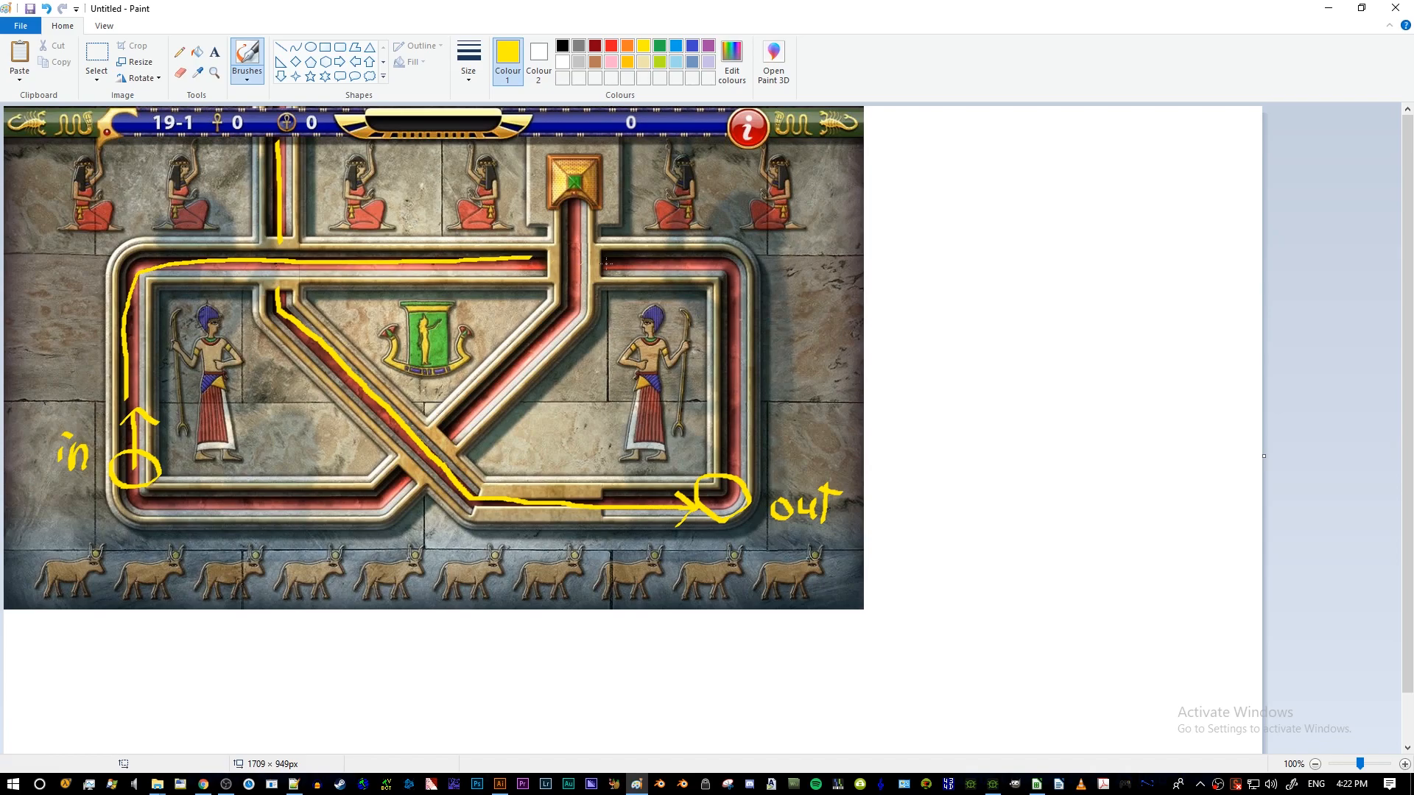
mouse_move(621, 261)
left_mouse_down()
mouse_move(711, 262)
mouse_move(726, 435)
mouse_move(714, 420)
mouse_move(744, 411)
left_mouse_up()
mouse_move(733, 460)
left_mouse_down()
mouse_move(703, 449)
mouse_move(744, 453)
mouse_move(719, 468)
mouse_move(779, 437)
mouse_move(804, 451)
mouse_move(810, 433)
mouse_move(818, 451)
left_mouse_up()
- Trace the last path section in yellow to the pyramid, and mark its lower-left start and the level's top entrance as "in"
mouse_move(124, 521)
left_mouse_down()
mouse_move(176, 501)
mouse_move(142, 522)
mouse_move(167, 507)
mouse_move(156, 502)
mouse_move(360, 502)
mouse_move(391, 483)
mouse_move(571, 312)
mouse_move(574, 181)
mouse_move(558, 210)
left_mouse_up()
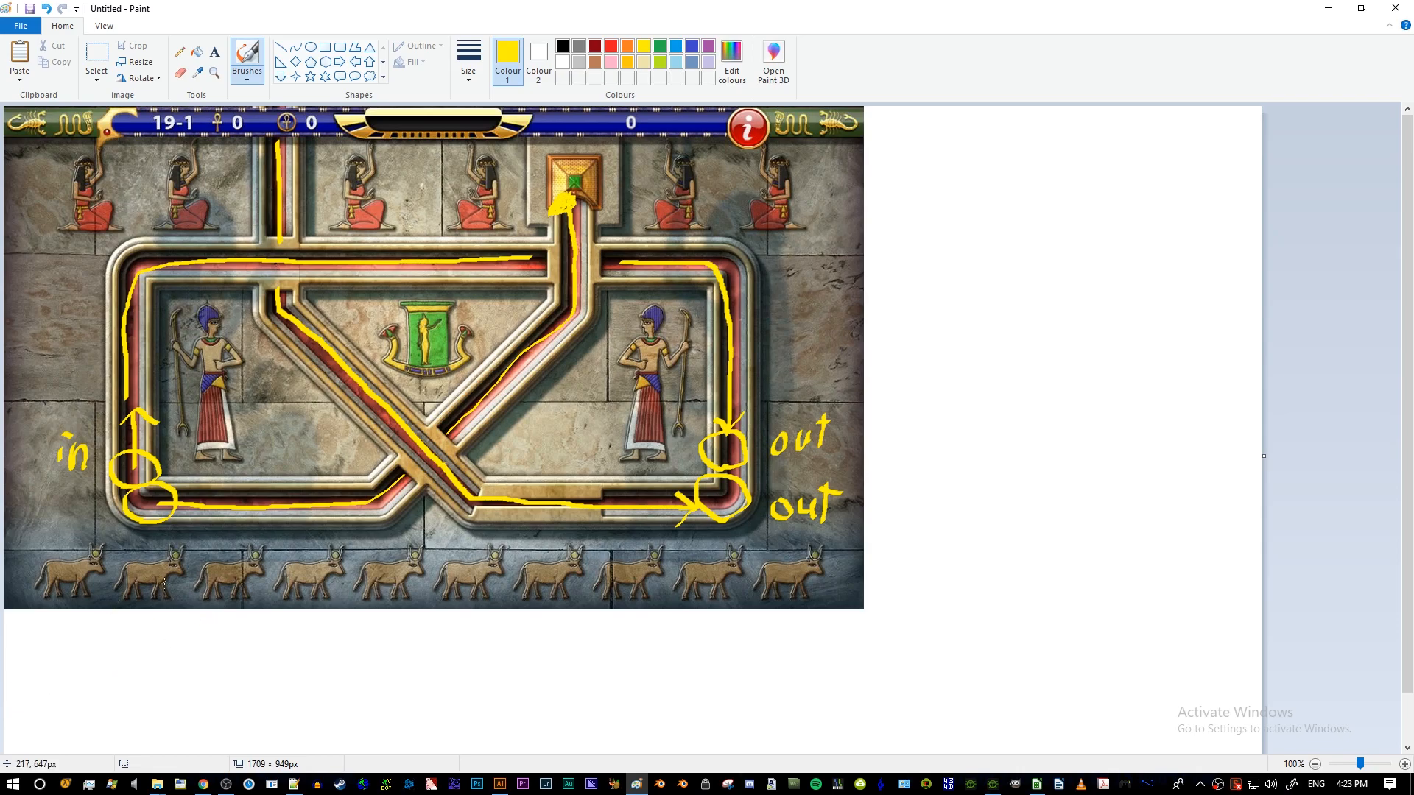
left_click_drag(123, 553, 123, 566)
mouse_move(279, 179)
left_mouse_down()
mouse_move(250, 151)
mouse_move(271, 135)
mouse_move(298, 144)
mouse_move(277, 171)
left_mouse_up()
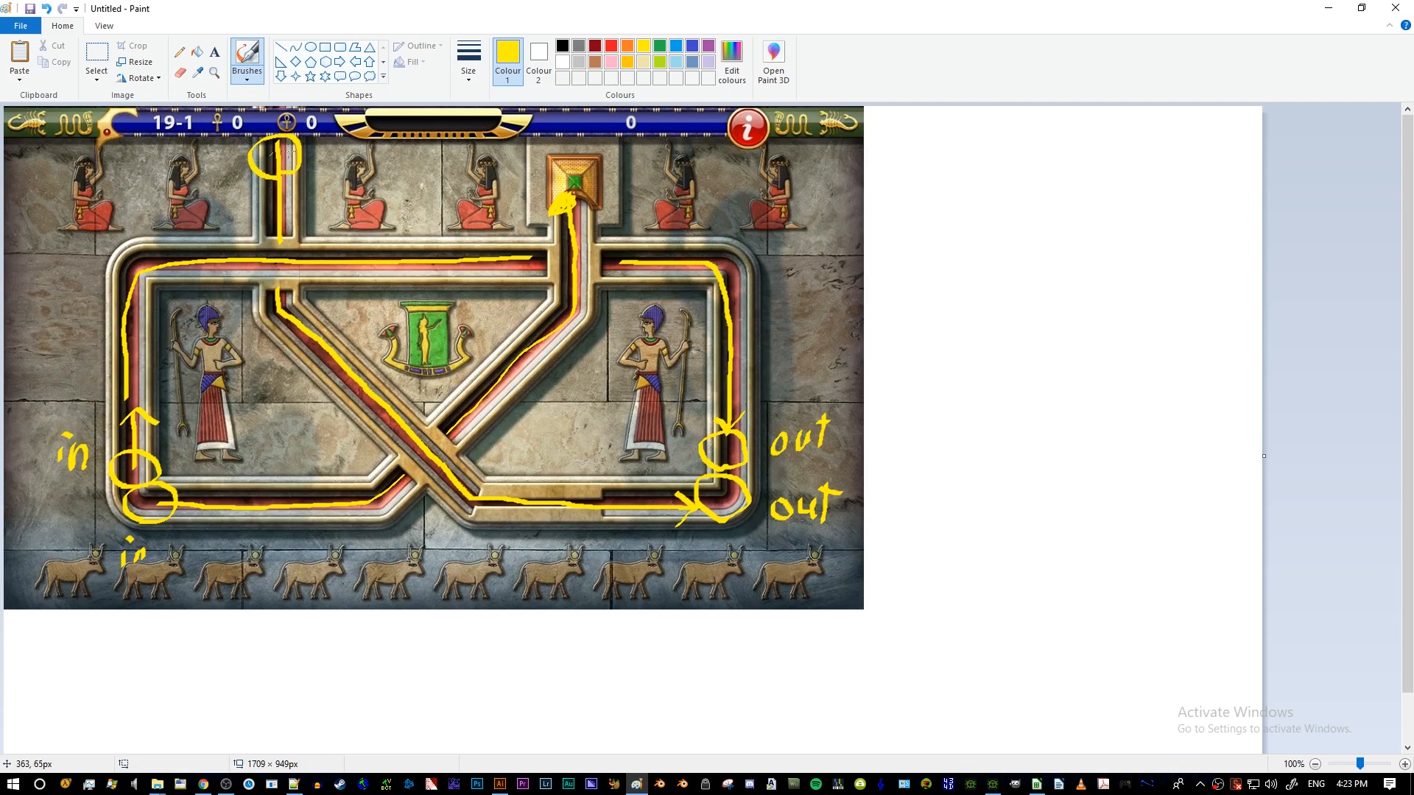
mouse_move(274, 178)
left_mouse_down()
mouse_move(286, 192)
mouse_move(341, 182)
left_mouse_up()
- Circle in red the smooth upper-right curve and the four sharp corners of the diagonal path sections
left_click(611, 47)
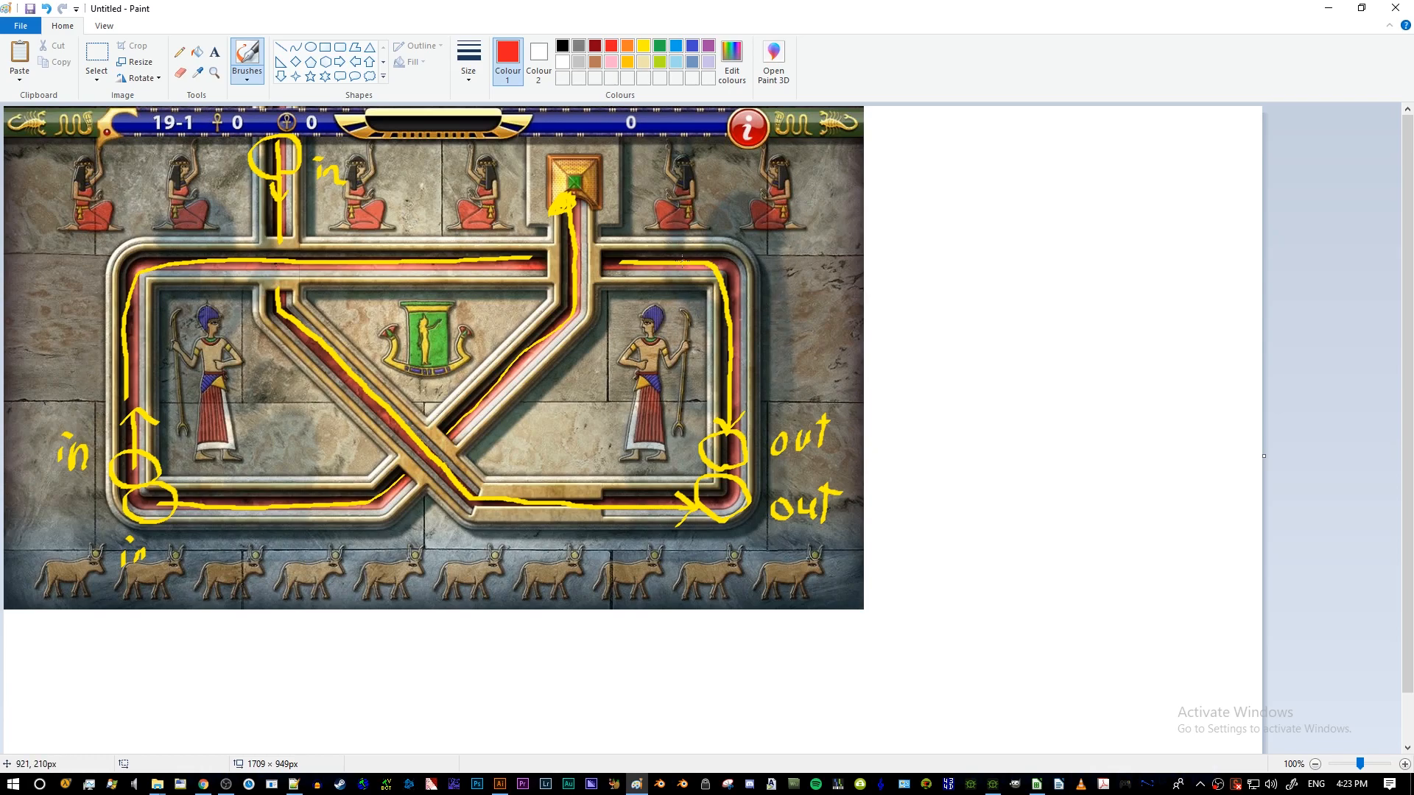
mouse_move(729, 318)
left_mouse_down()
mouse_move(668, 286)
mouse_move(765, 238)
mouse_move(731, 320)
left_mouse_up()
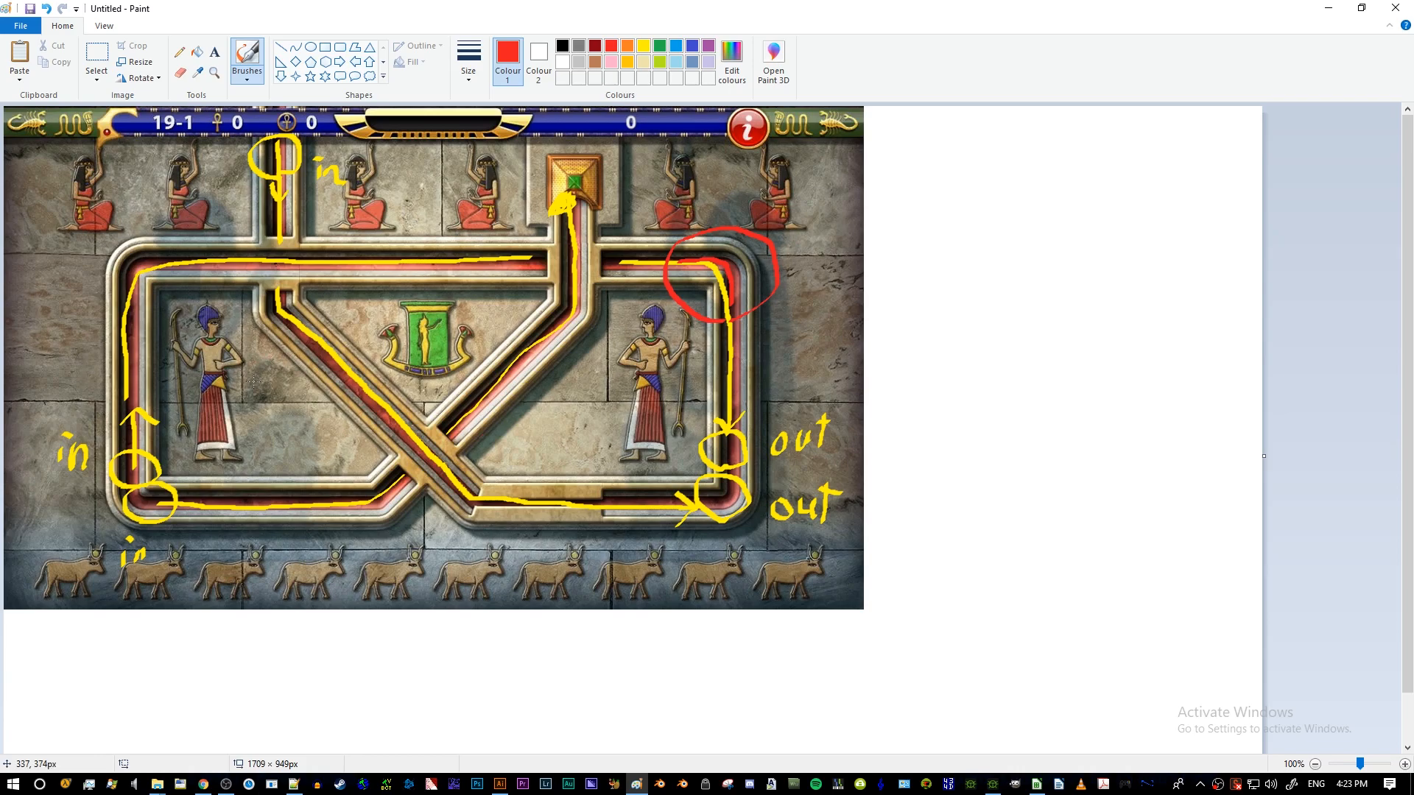
mouse_move(284, 314)
left_mouse_down()
mouse_move(271, 324)
mouse_move(287, 322)
left_mouse_up()
mouse_move(580, 322)
left_mouse_down()
mouse_move(577, 295)
mouse_move(581, 321)
left_mouse_up()
left_click_drag(383, 489, 377, 508)
left_click_drag(467, 509, 475, 485)
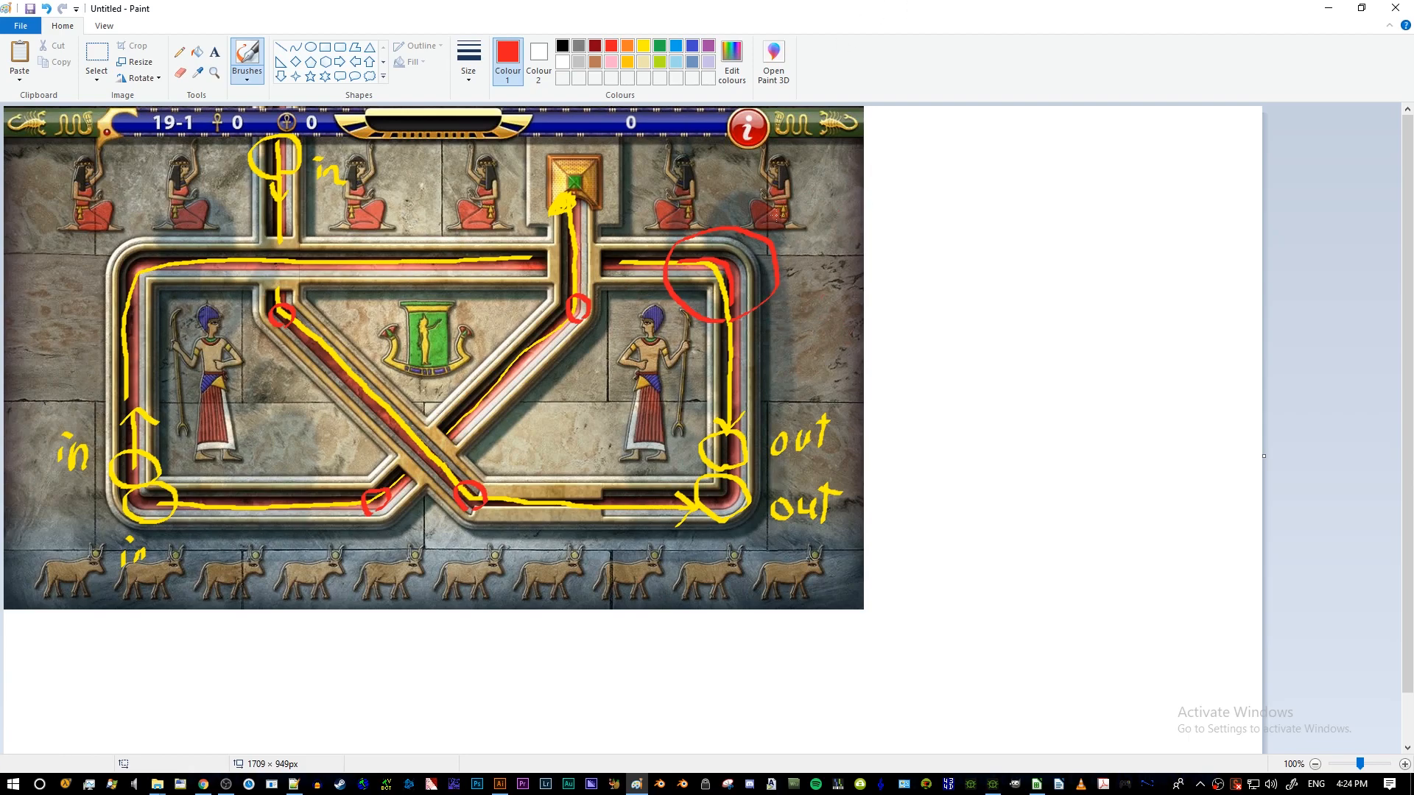
- Circle the three path crossovers in blue: near the top entrance, below the pyramid and at the diagonals' intersection
left_click(692, 46)
left_click_drag(259, 295, 291, 300)
left_click_drag(398, 433, 431, 431)
left_click_drag(566, 308, 578, 305)
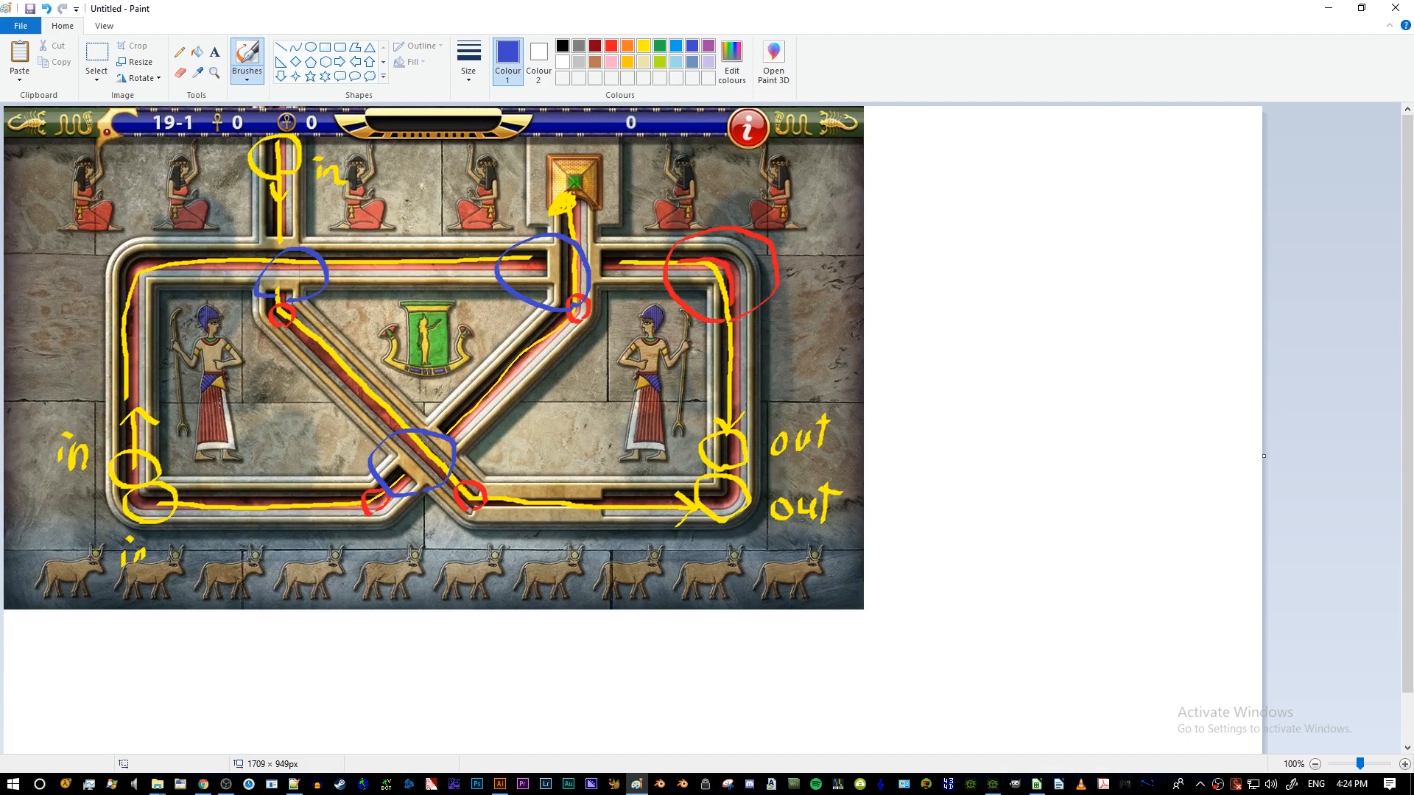
left_click(243, 72)
- Return to make_path.ai in Illustrator, make the path layer visible and activate the Pen tool with the upper artboard in view
key("alt+Tab")
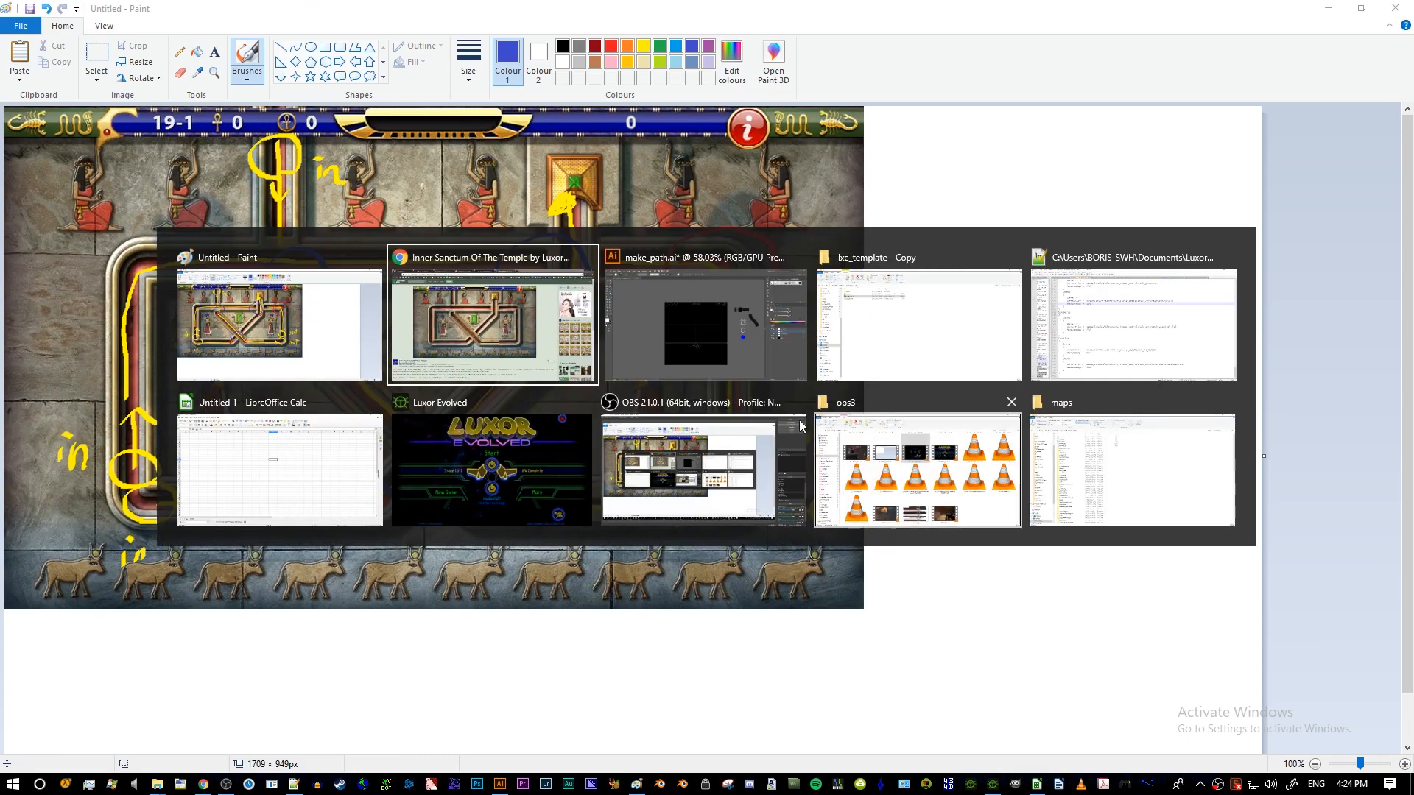
left_click(738, 370)
left_click_drag(726, 372, 834, 429)
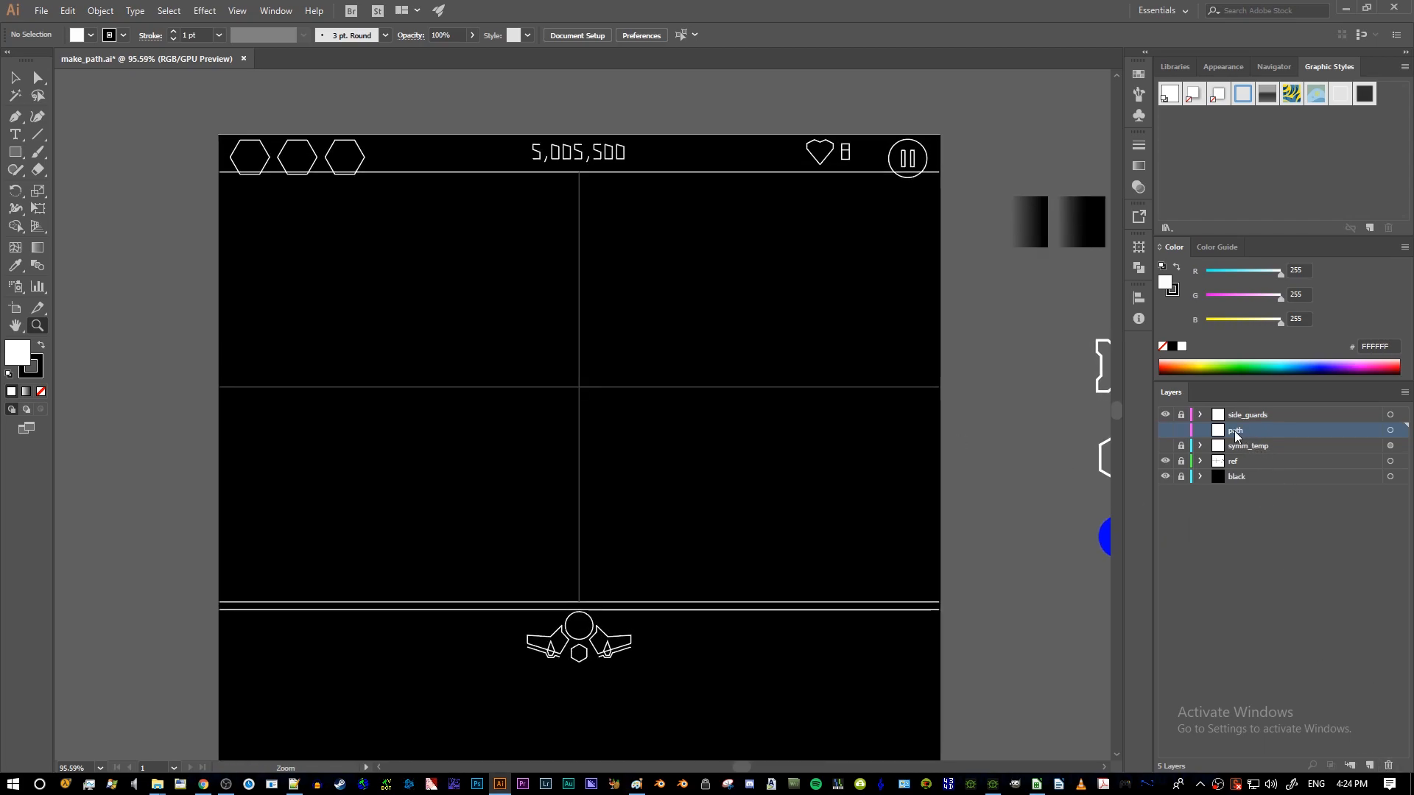
left_click(1165, 446)
left_click(1165, 445)
left_click(451, 114)
key("space")
left_click_drag(630, 486, 473, 222)
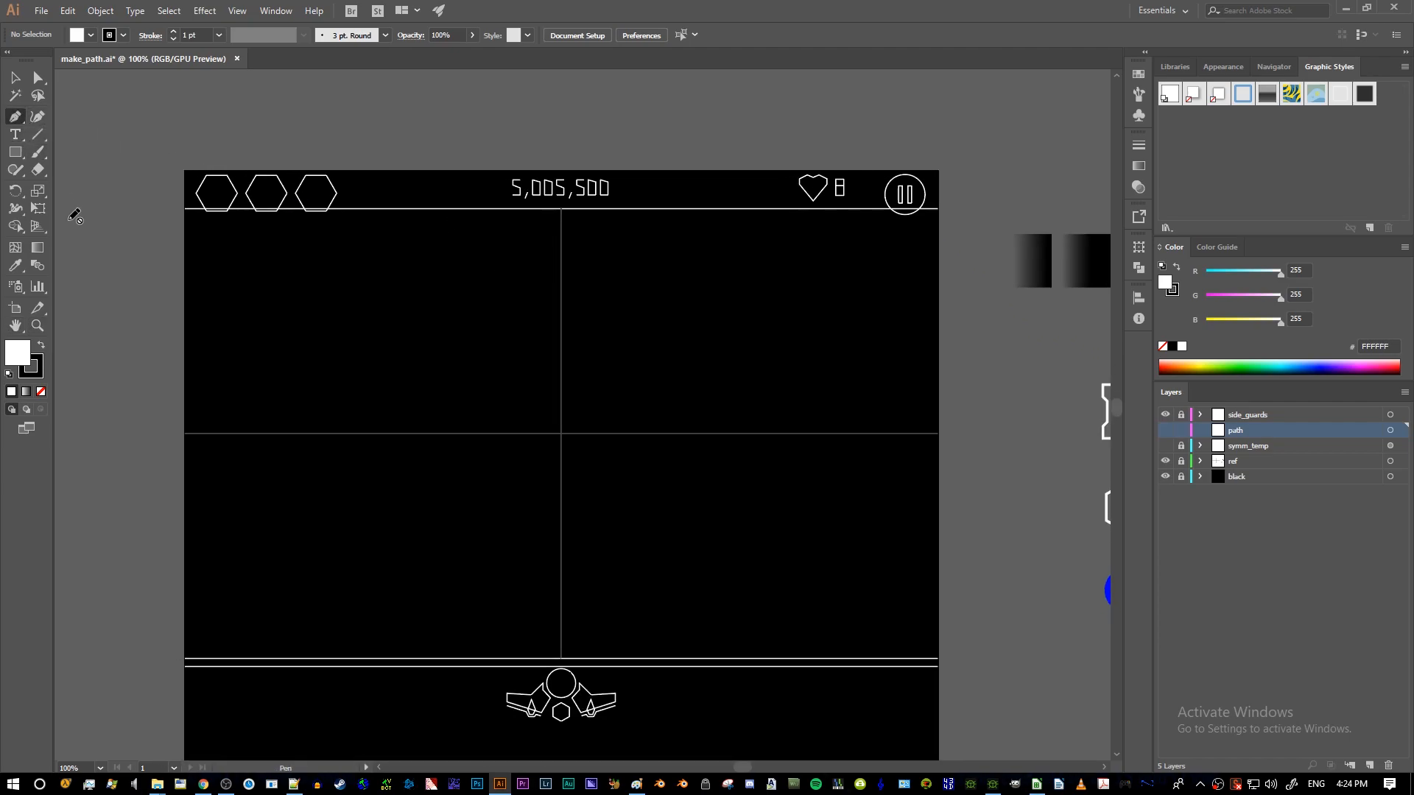
scroll(445, 369, "up", 3)
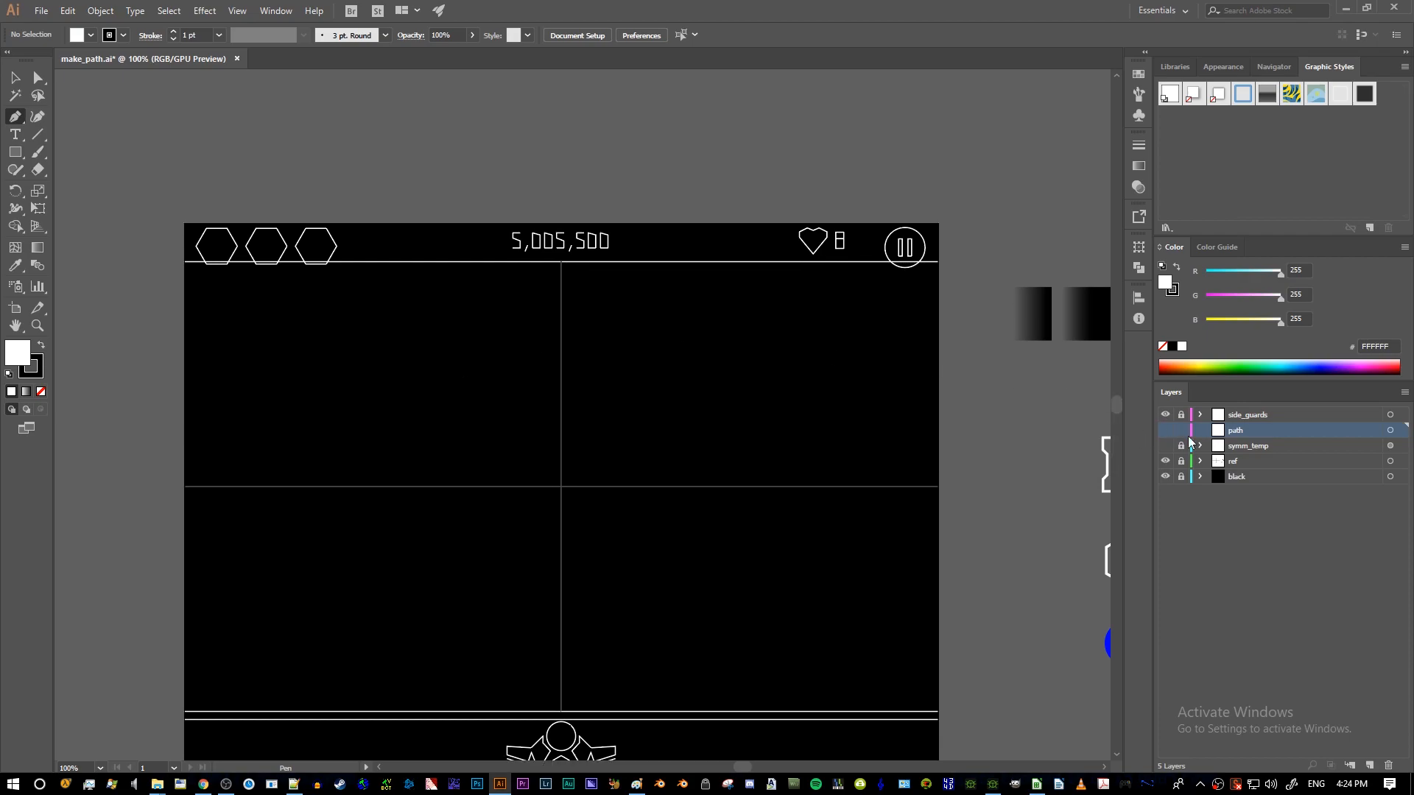
key("z")
left_click_drag(447, 174, 397, 175)
key("p")
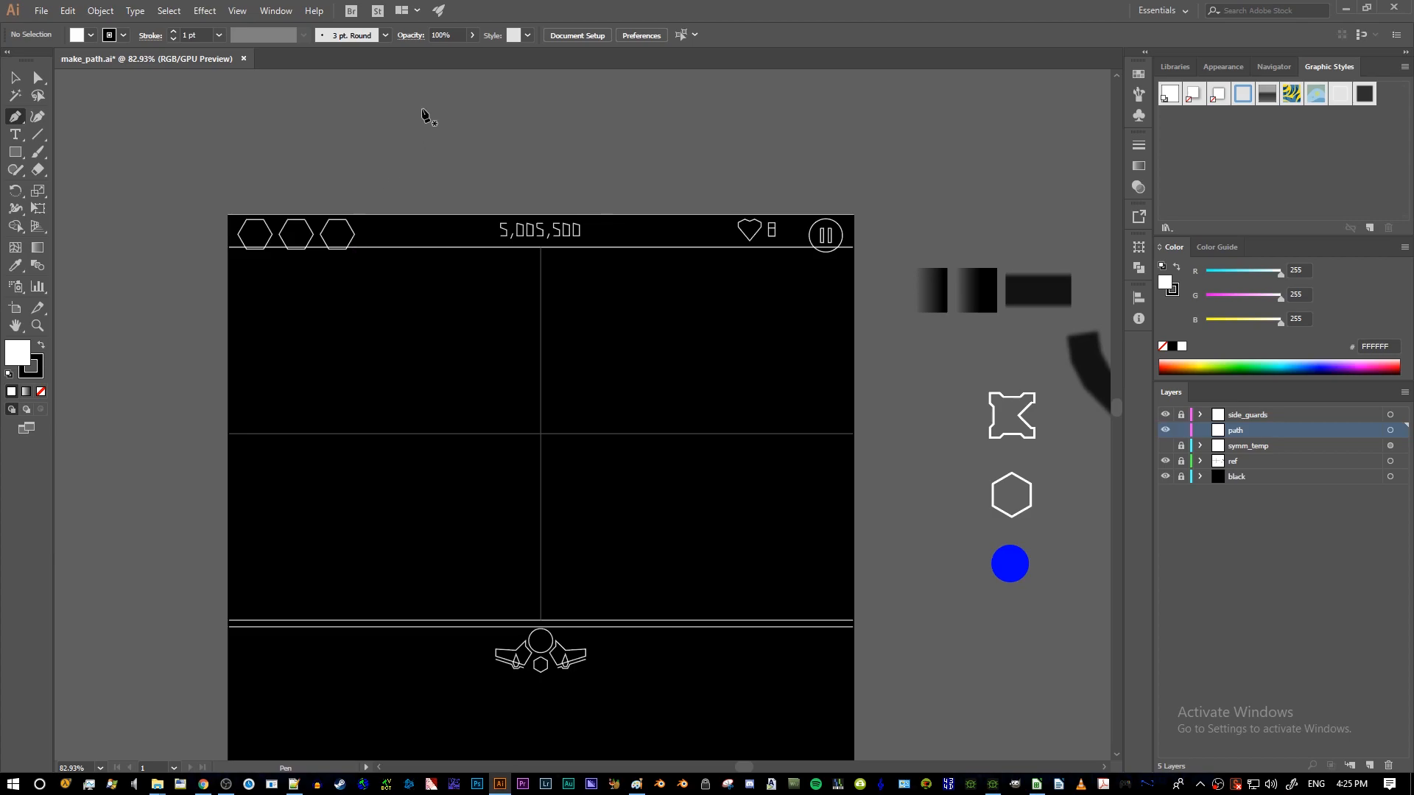
- Draw a path from above the artboard about 580 px straight down, diagonally down-right at 45°, and about 425 px horizontally to near the right edge
left_click(422, 109)
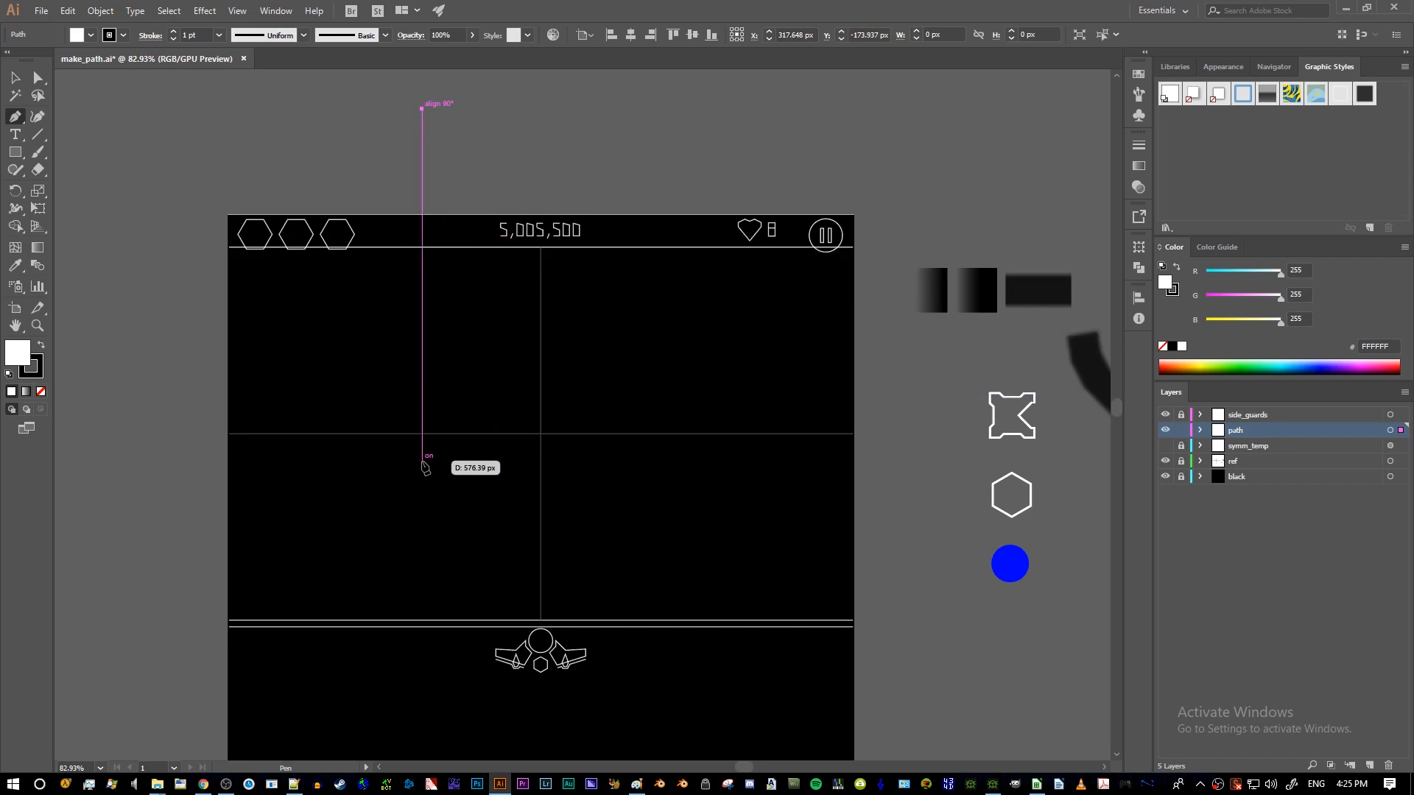
left_click(430, 469, "shift")
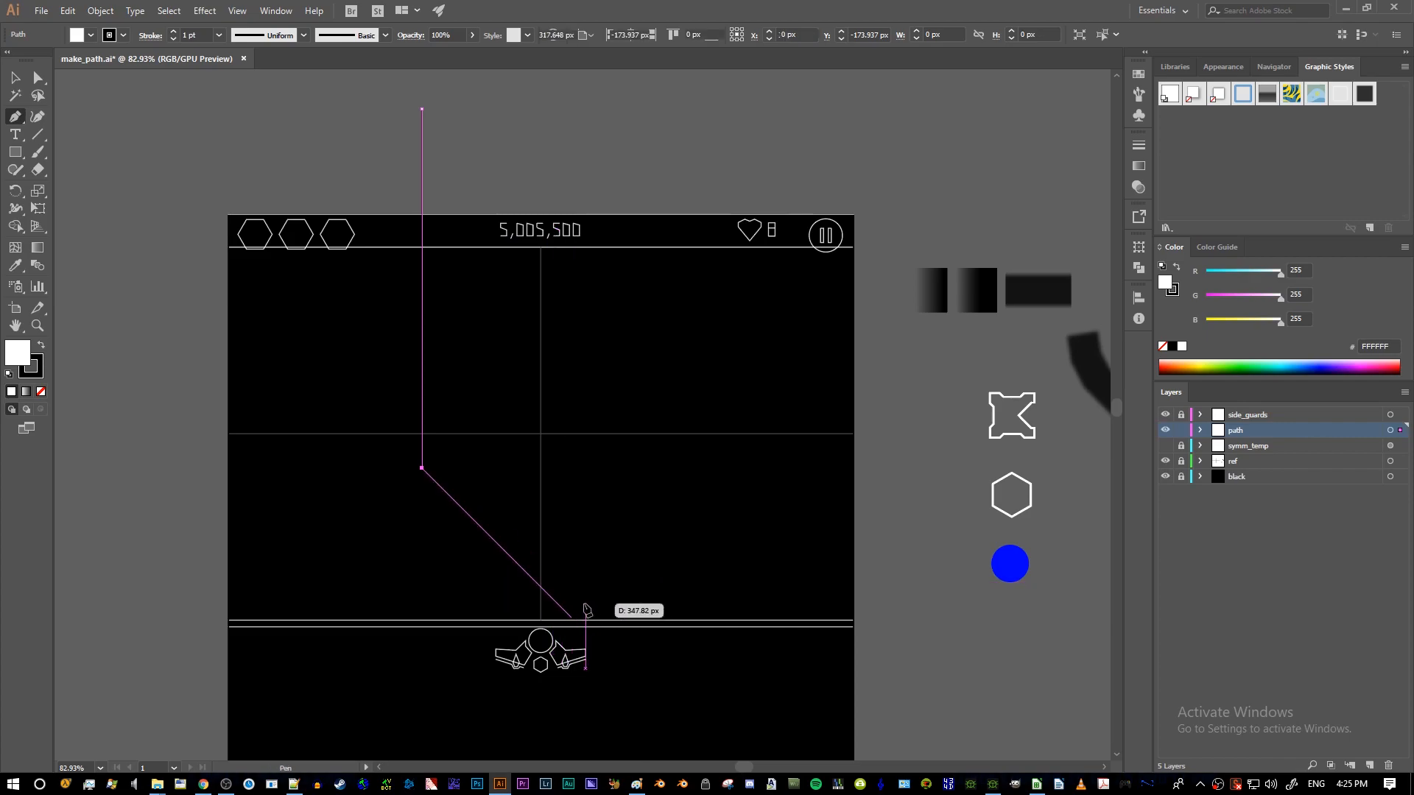
left_click(586, 612, "shift")
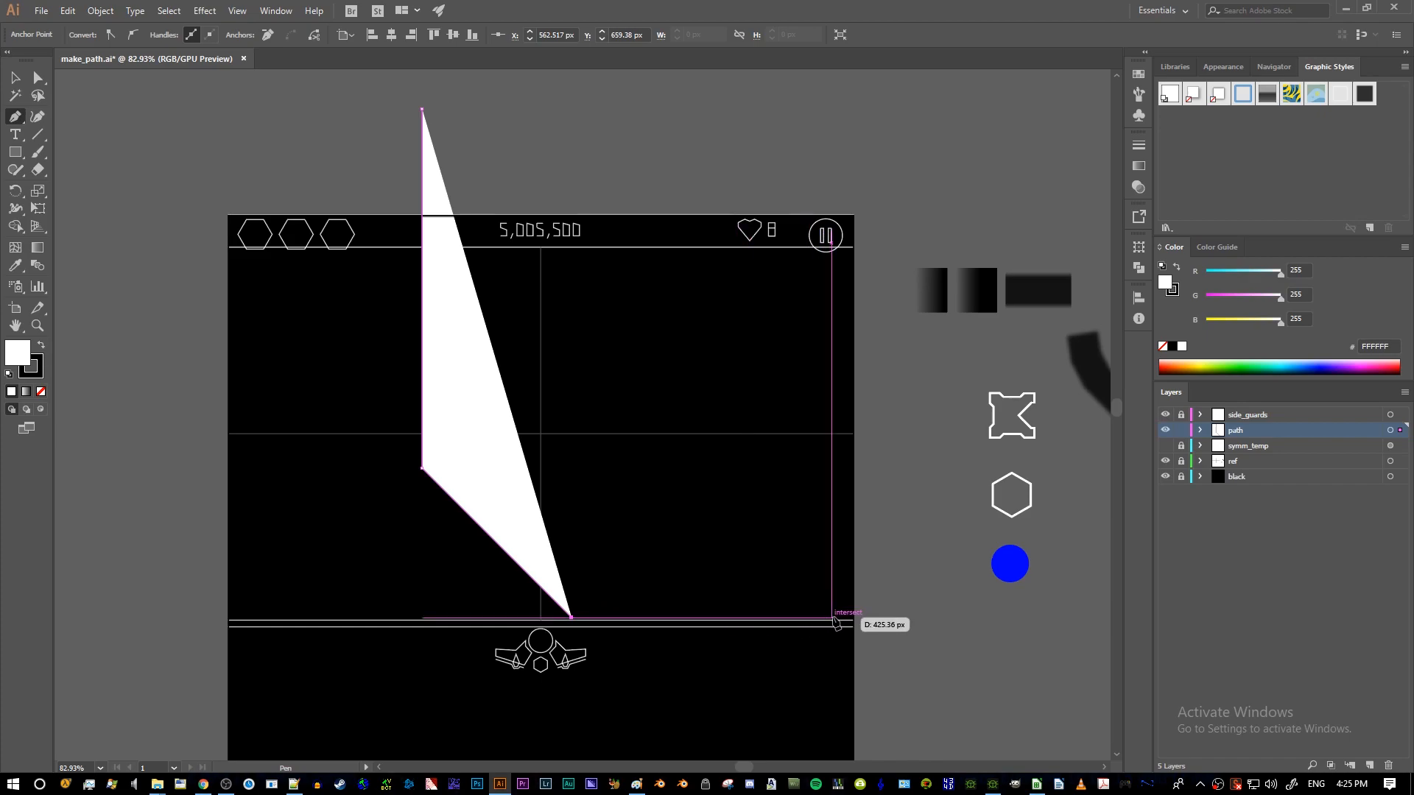
left_click(833, 617)
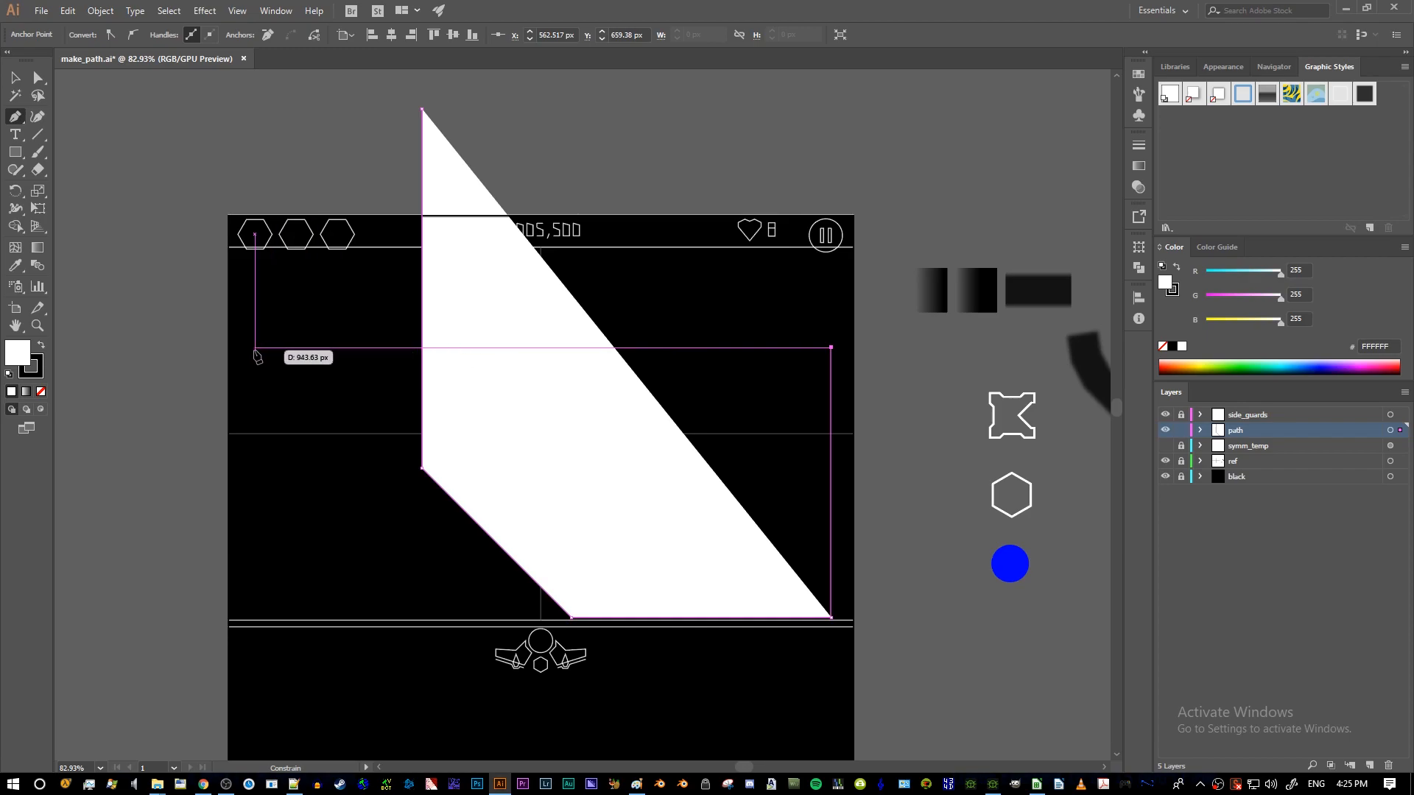
- Continue the path up, left across the artboard, down, right, diagonally up-right at 45° and straight up to its end, and select the whole path
left_click(255, 348)
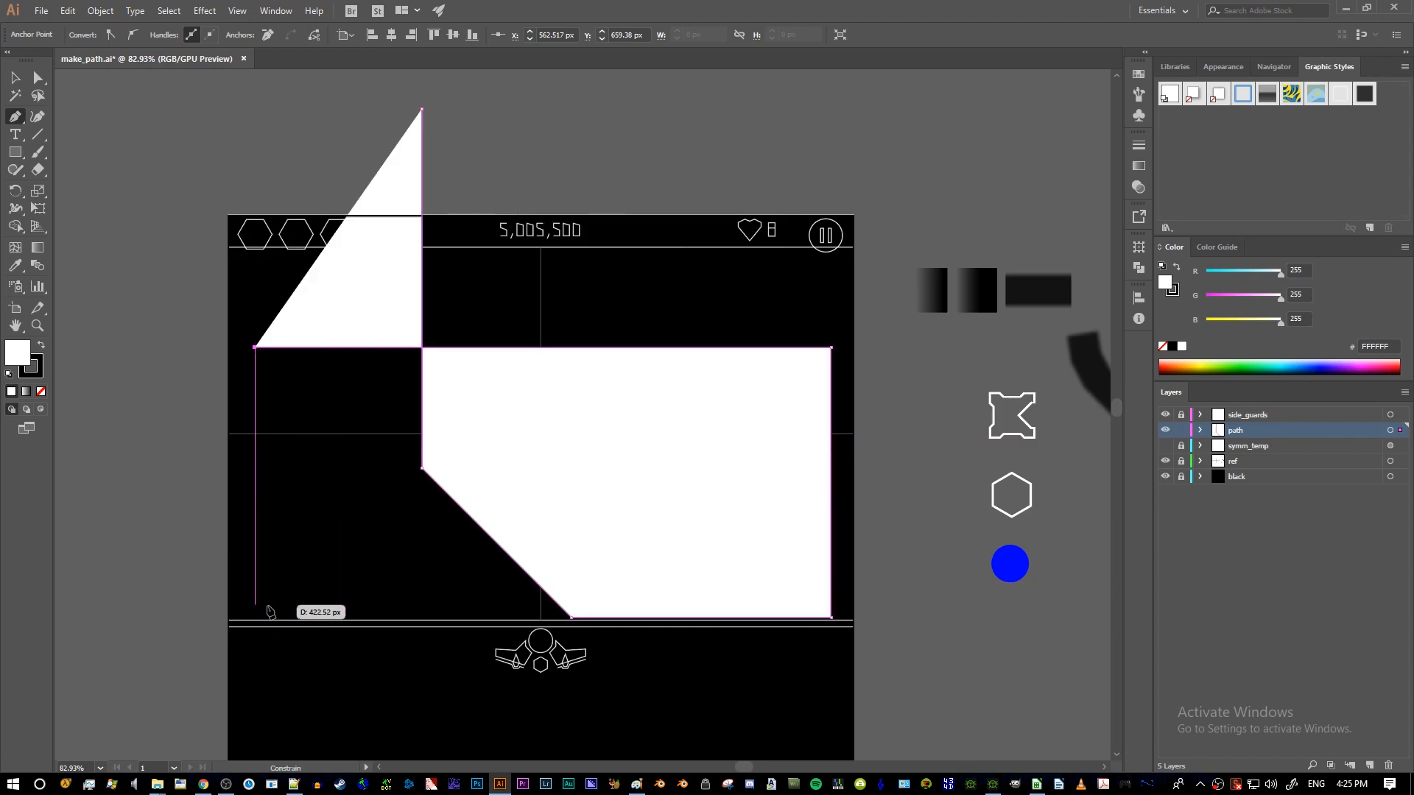
left_click(272, 598, "shift")
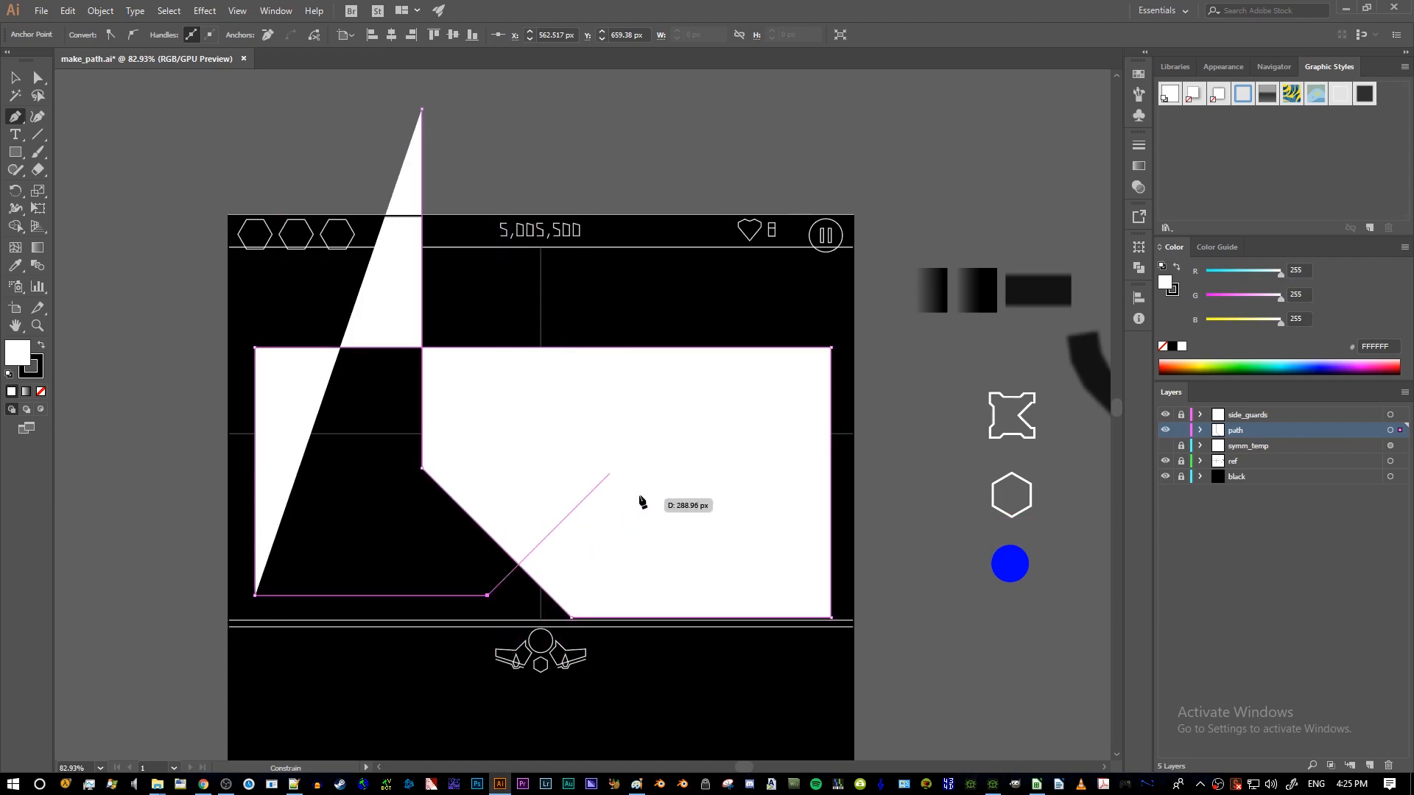
left_click(666, 463, "shift")
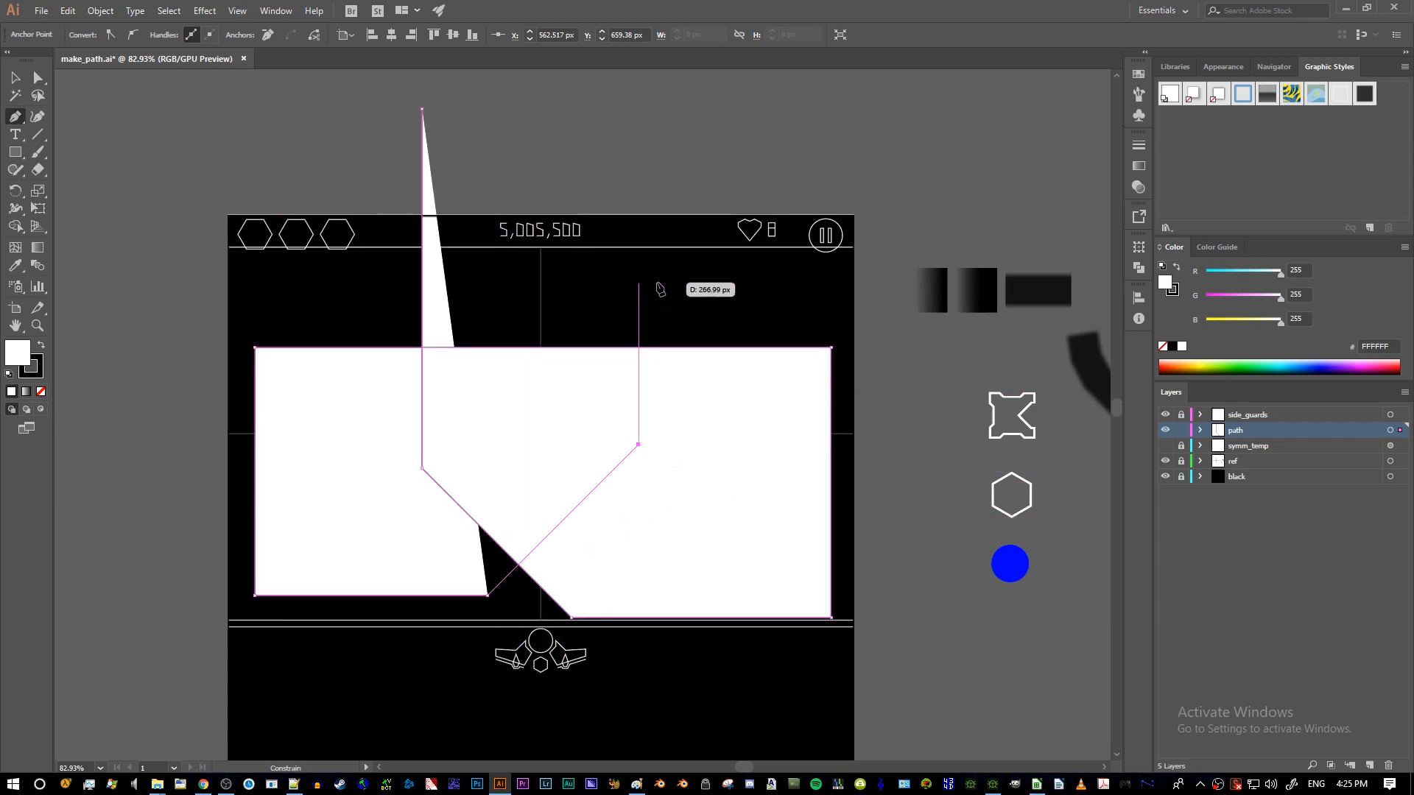
left_click(649, 287, "shift")
key("v")
left_click(708, 305)
left_click(590, 395)
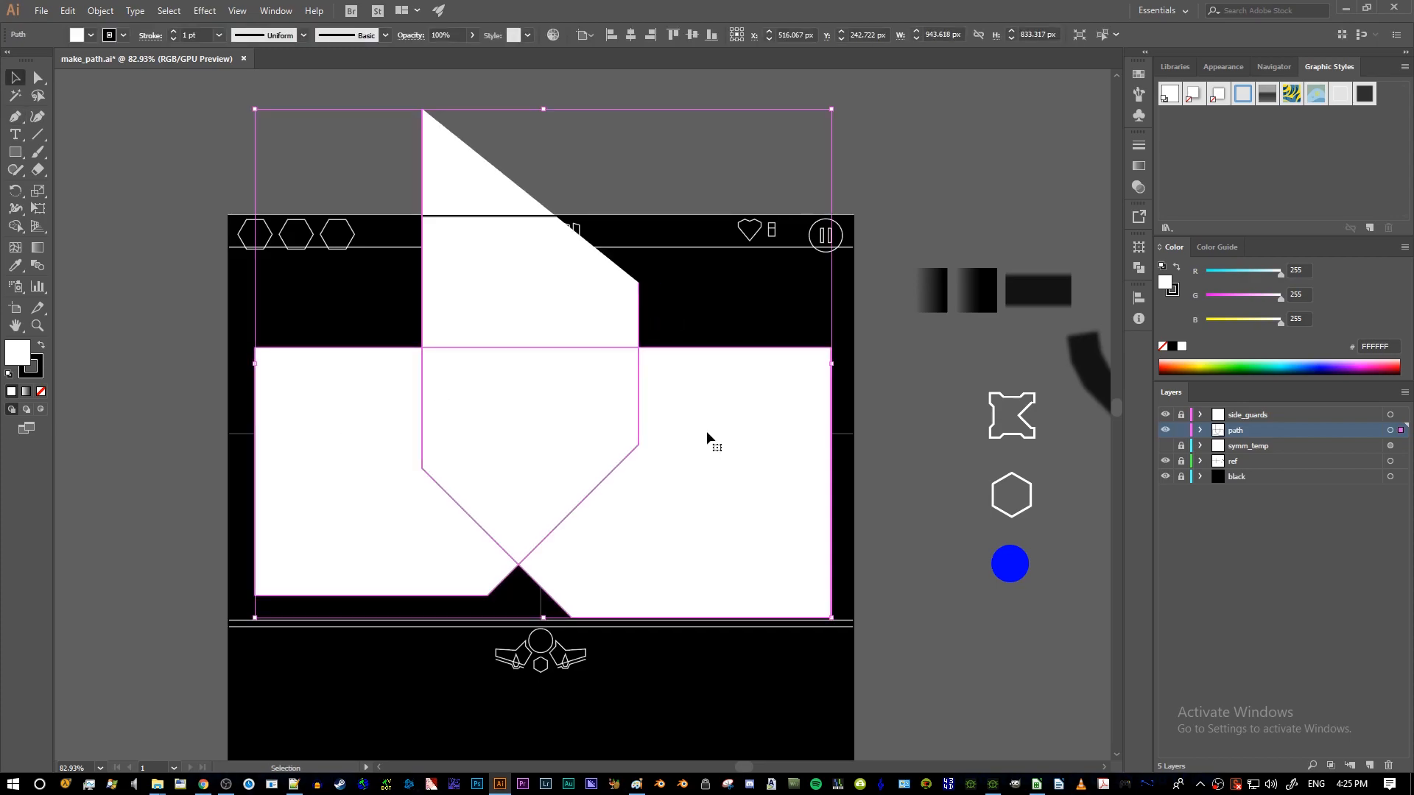
- Give the path no fill and a white stroke, and make the stroke the active color attribute
left_click(41, 345)
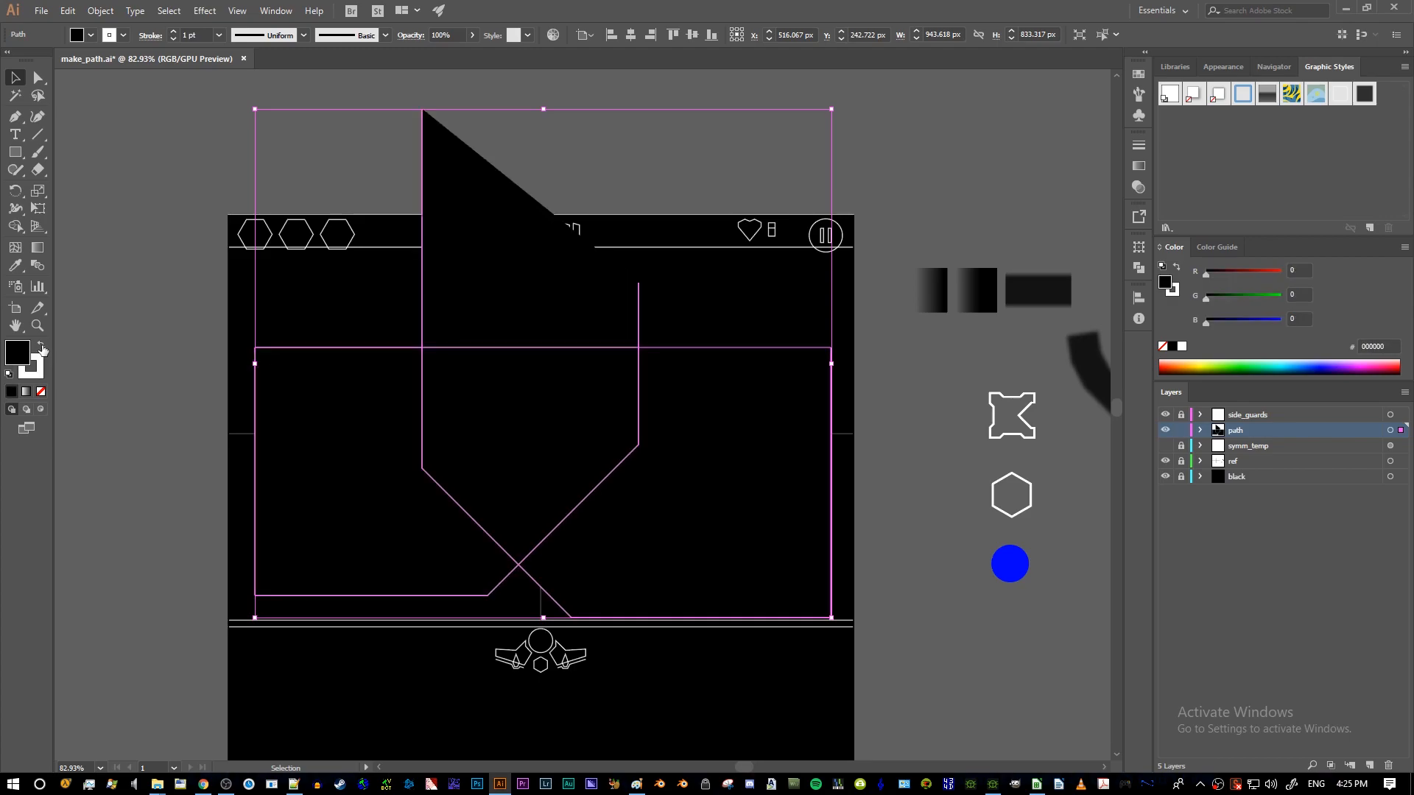
left_click(41, 392)
left_click(38, 376)
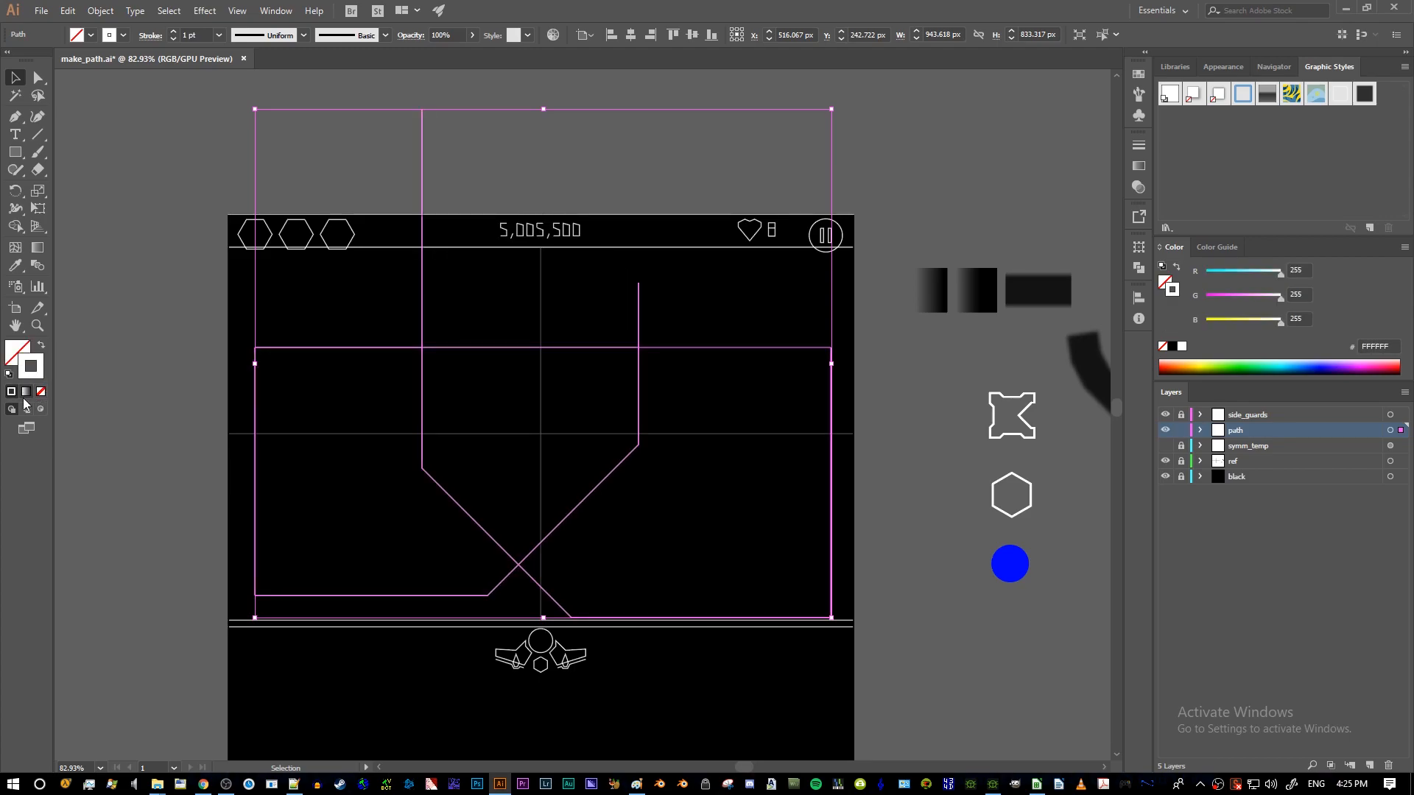
left_click(25, 351)
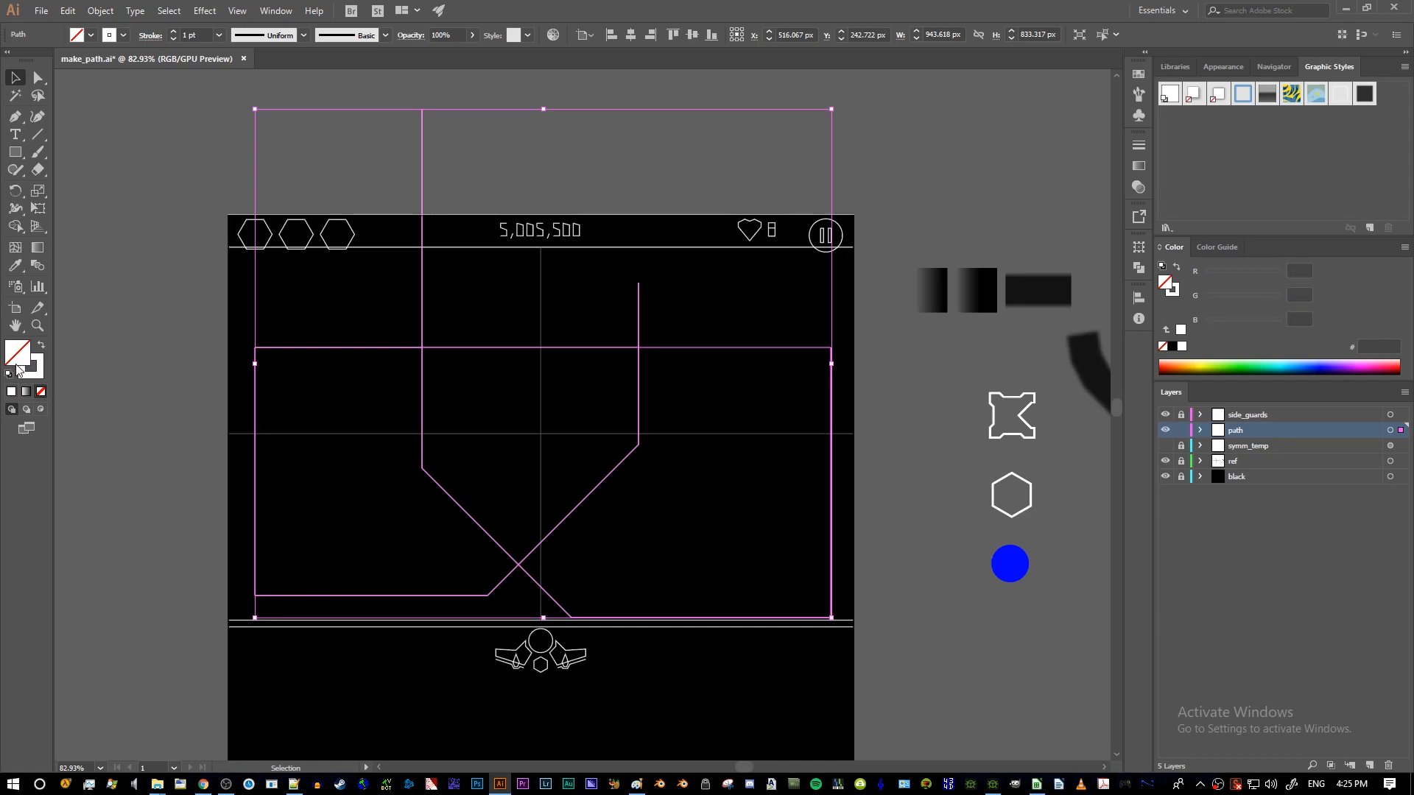
left_click(31, 370)
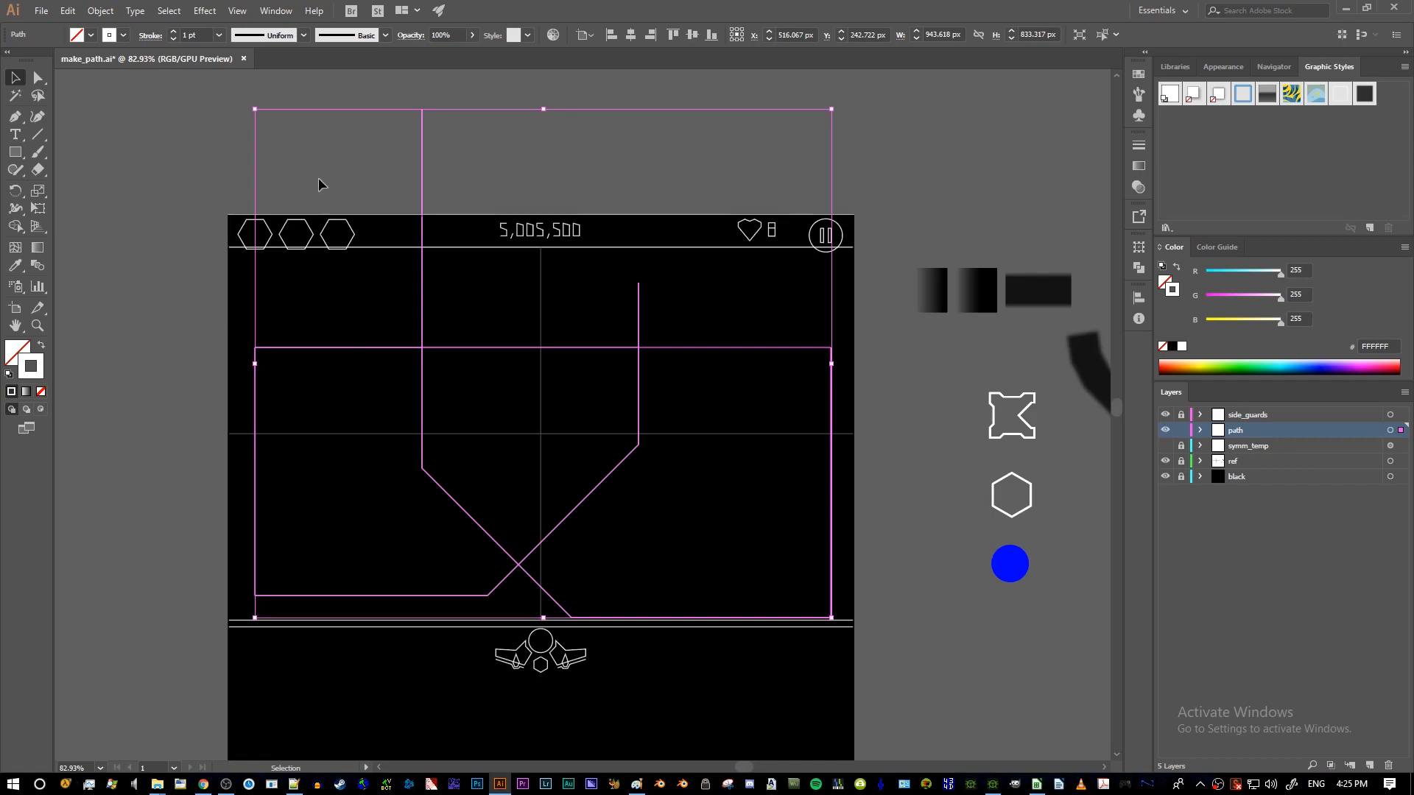
- Set the path's stroke weight to 37 pt
left_click(200, 37)
type("37")
key("Return")
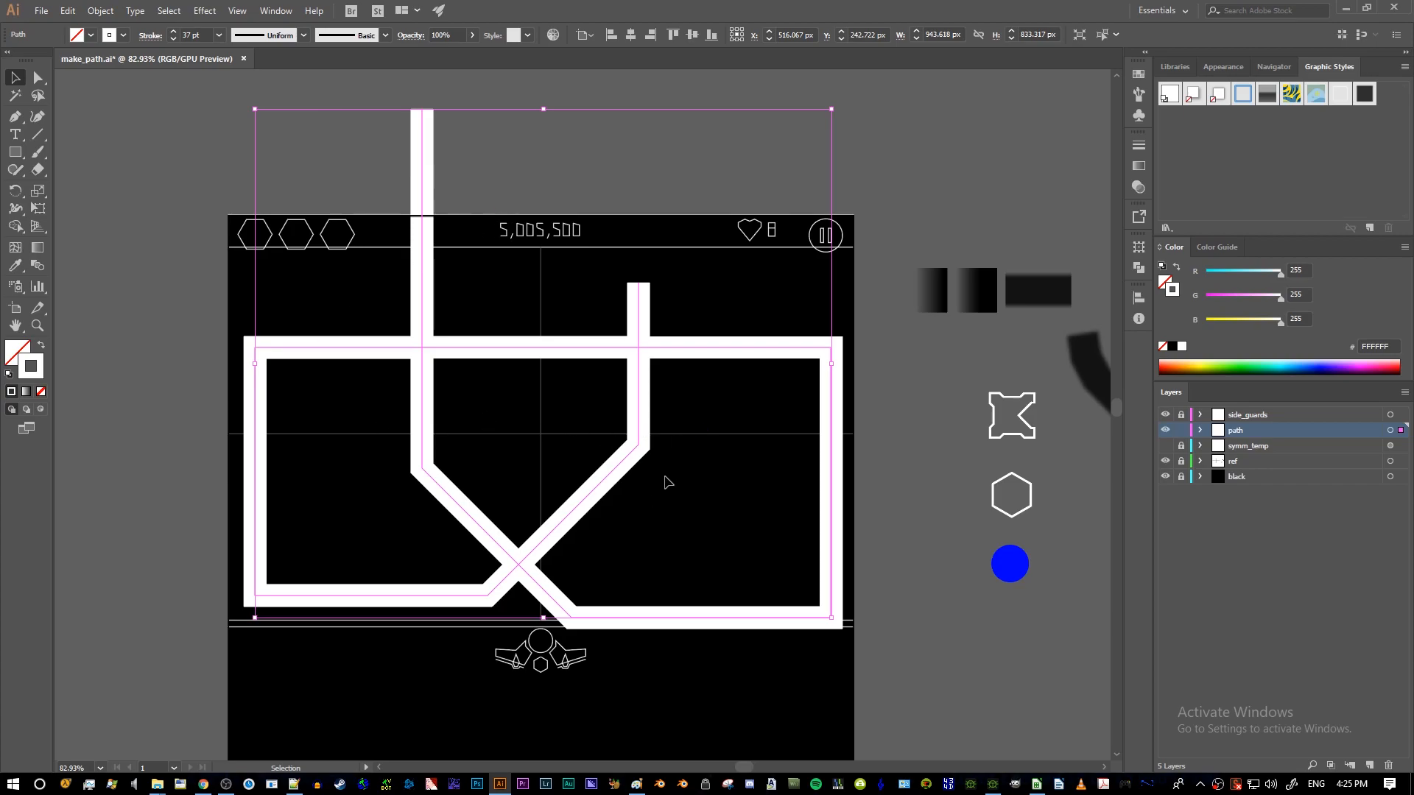
- Reselect the whole path, nudge it 2 px left and 27 px up into the play area, and deselect it
key("a")
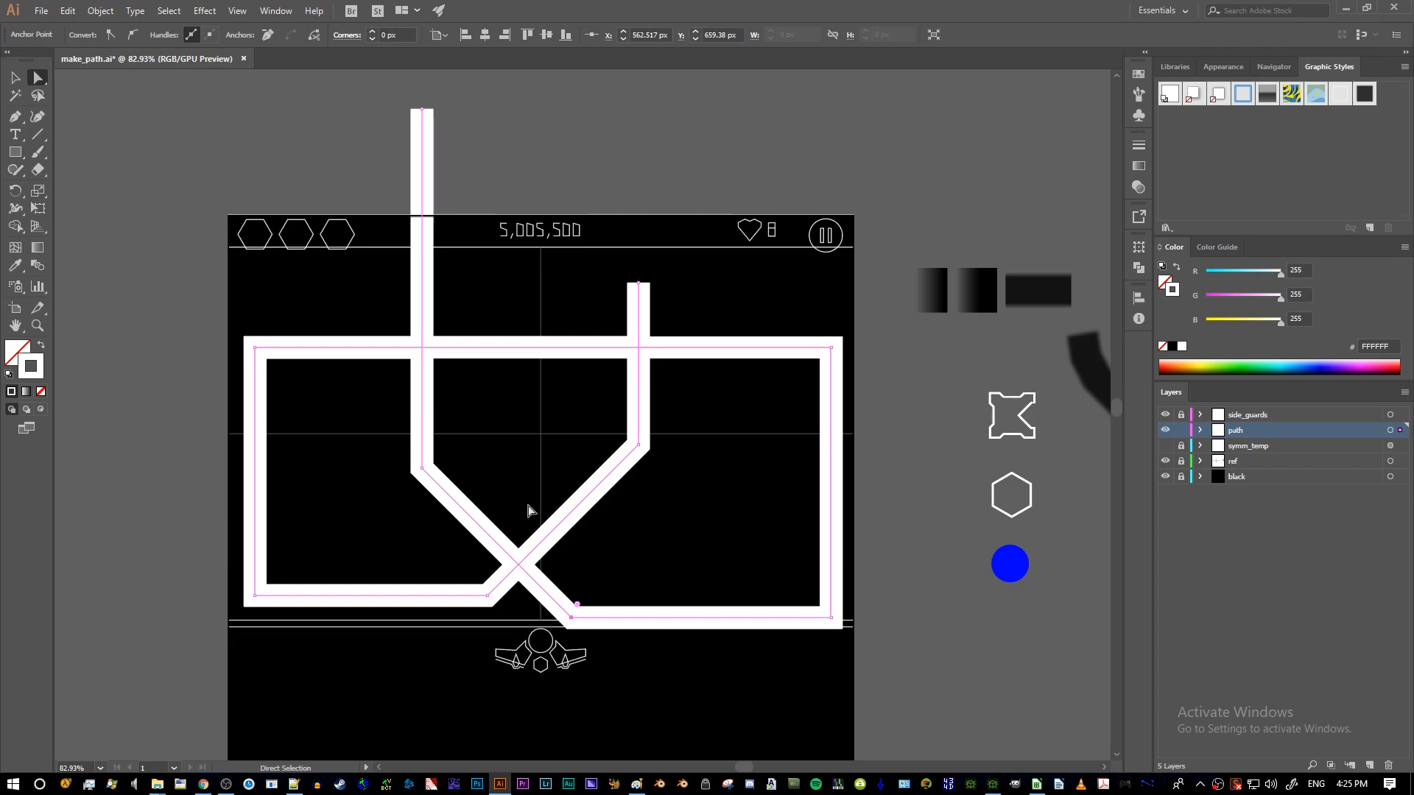
left_click(684, 483)
key("v")
left_click(726, 350)
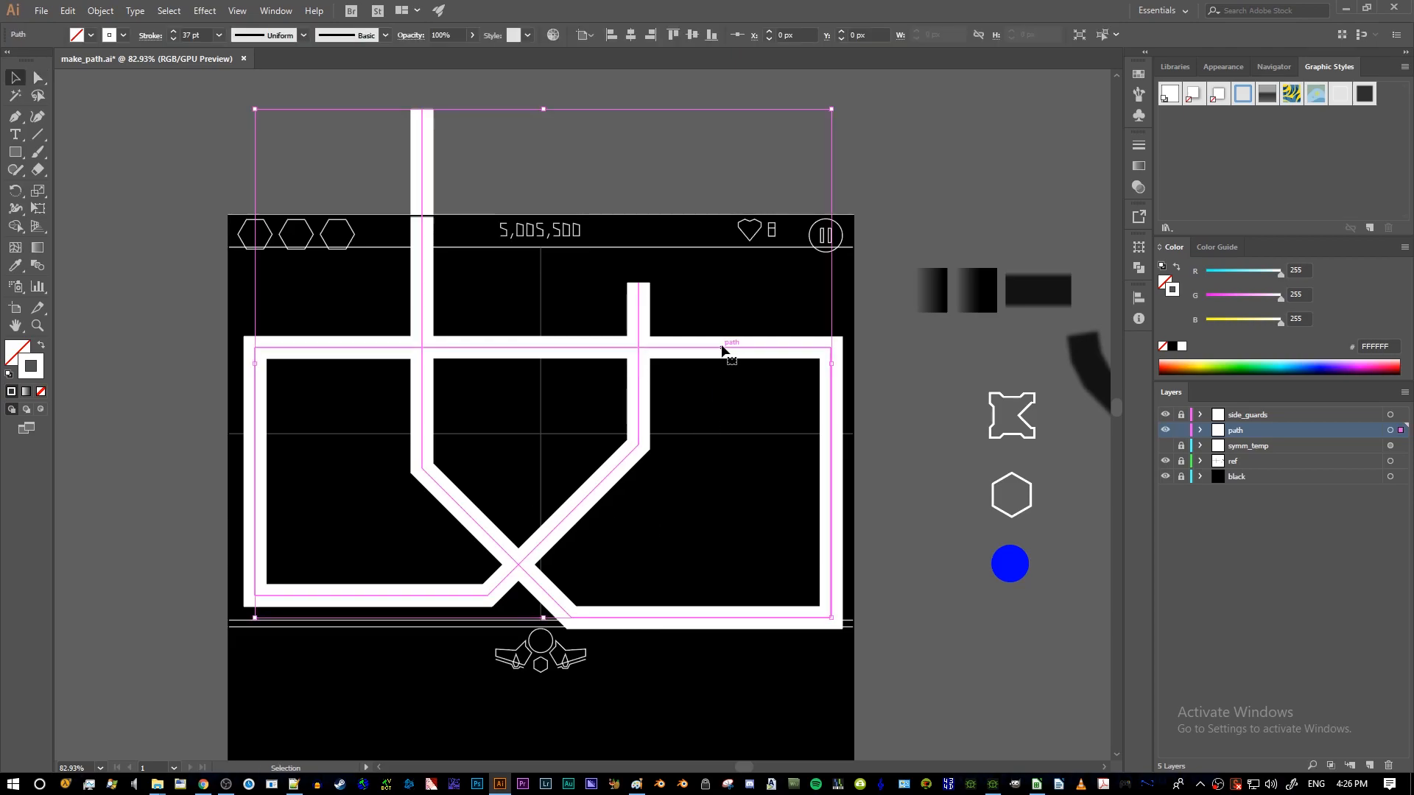
key("Left")
key("Left")
key("Up")
key("Up")
key("Up")
key("Up")
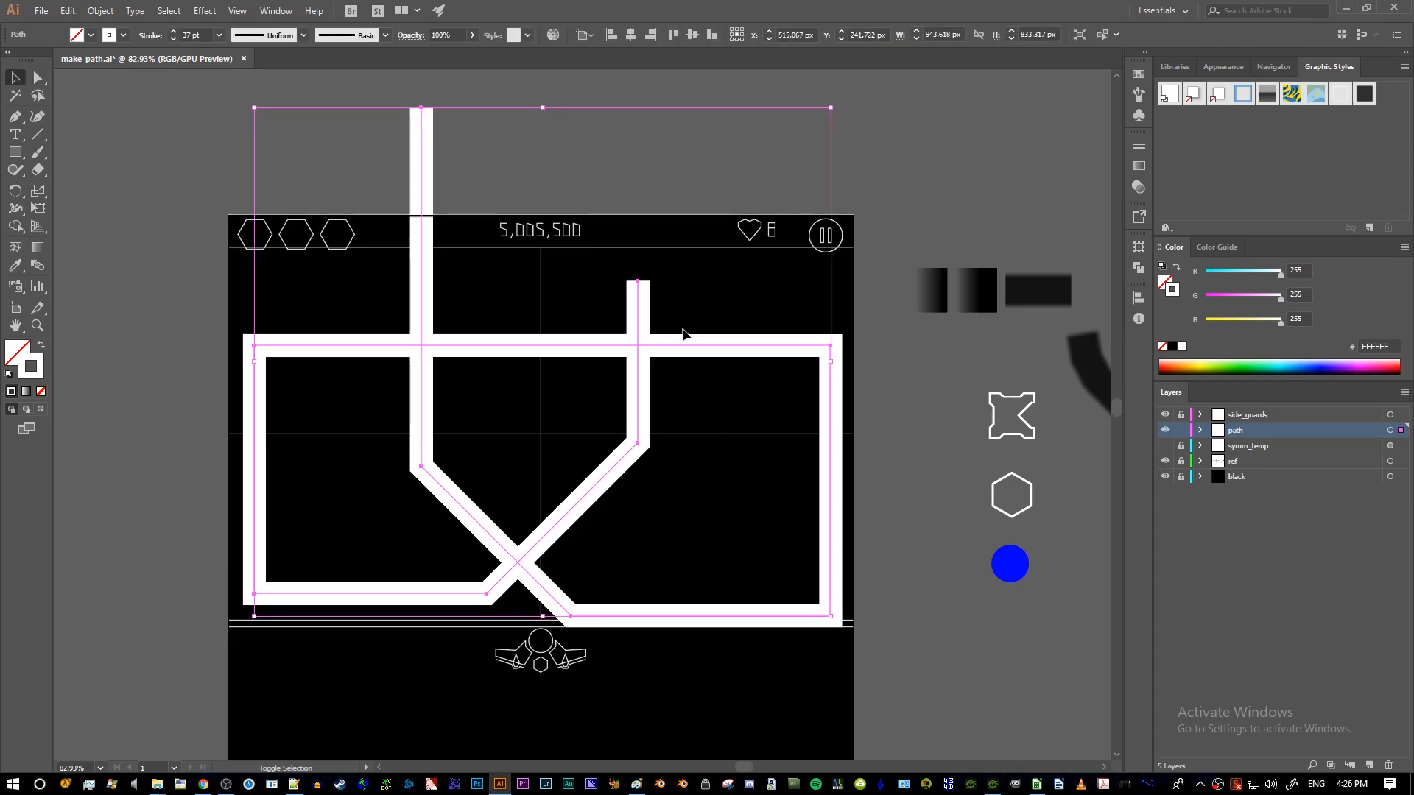
key("Up")
key("Up")
key("Up")
key("Up")
key("Up")
key("Up")
key("Up")
key("Up")
key("Up")
key("Up")
key("Up")
key("Up")
key("Up")
key("Up")
key("Up")
key("Up")
key("Up")
key("Up")
key("Up")
key("Up")
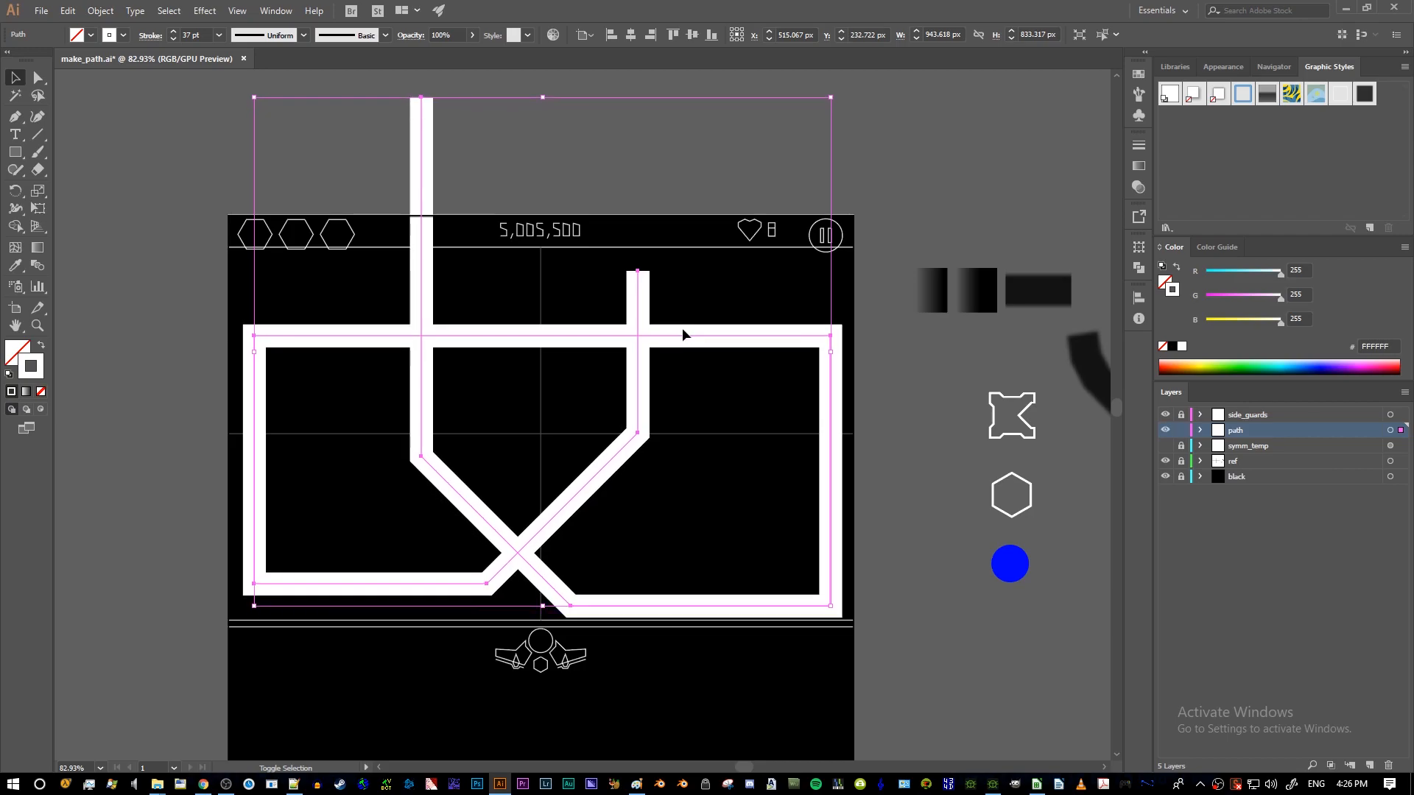
key("Left")
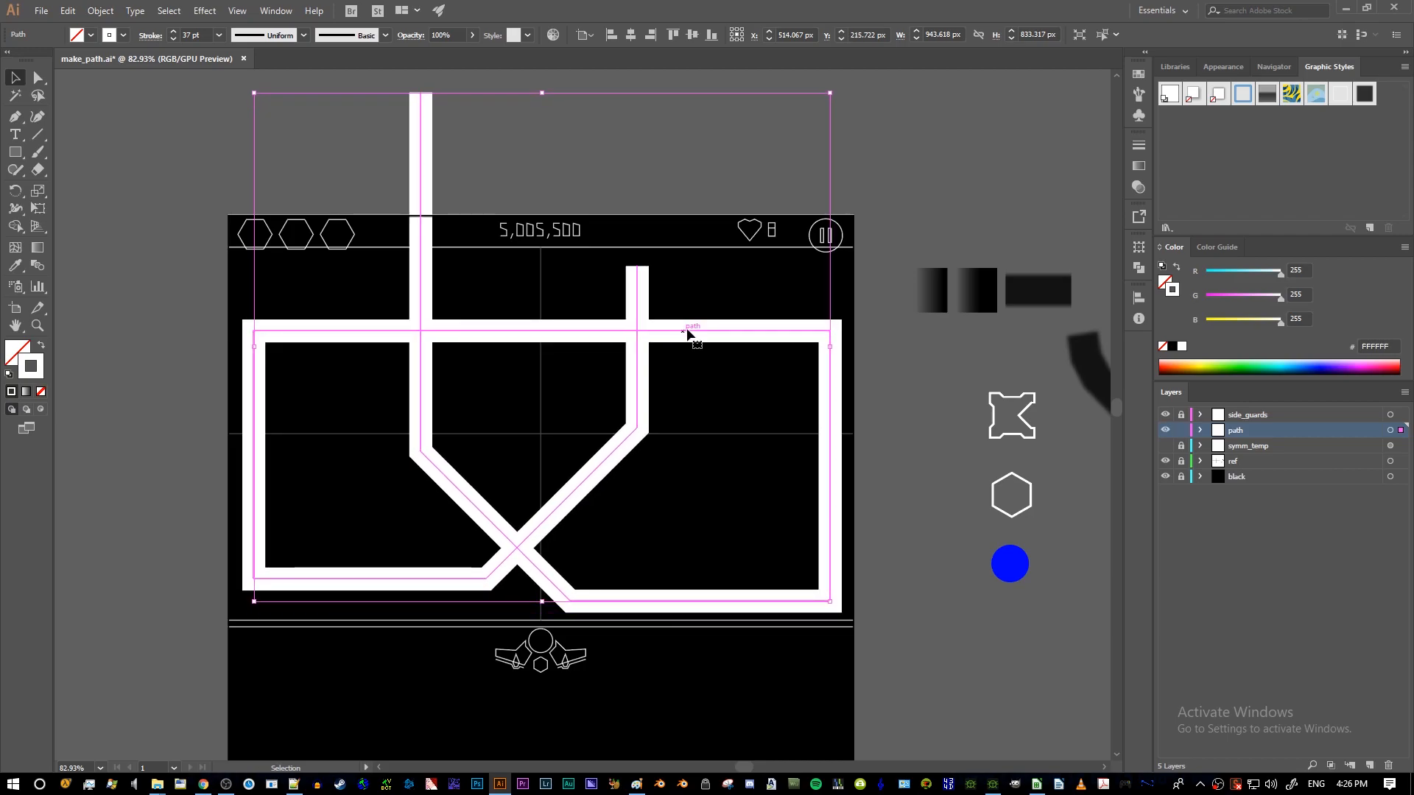
left_click(706, 317)
- Move only the path's start anchor straight up to about 481 px above the artboard's upper edge
key("z")
left_click_drag(673, 346, 647, 352)
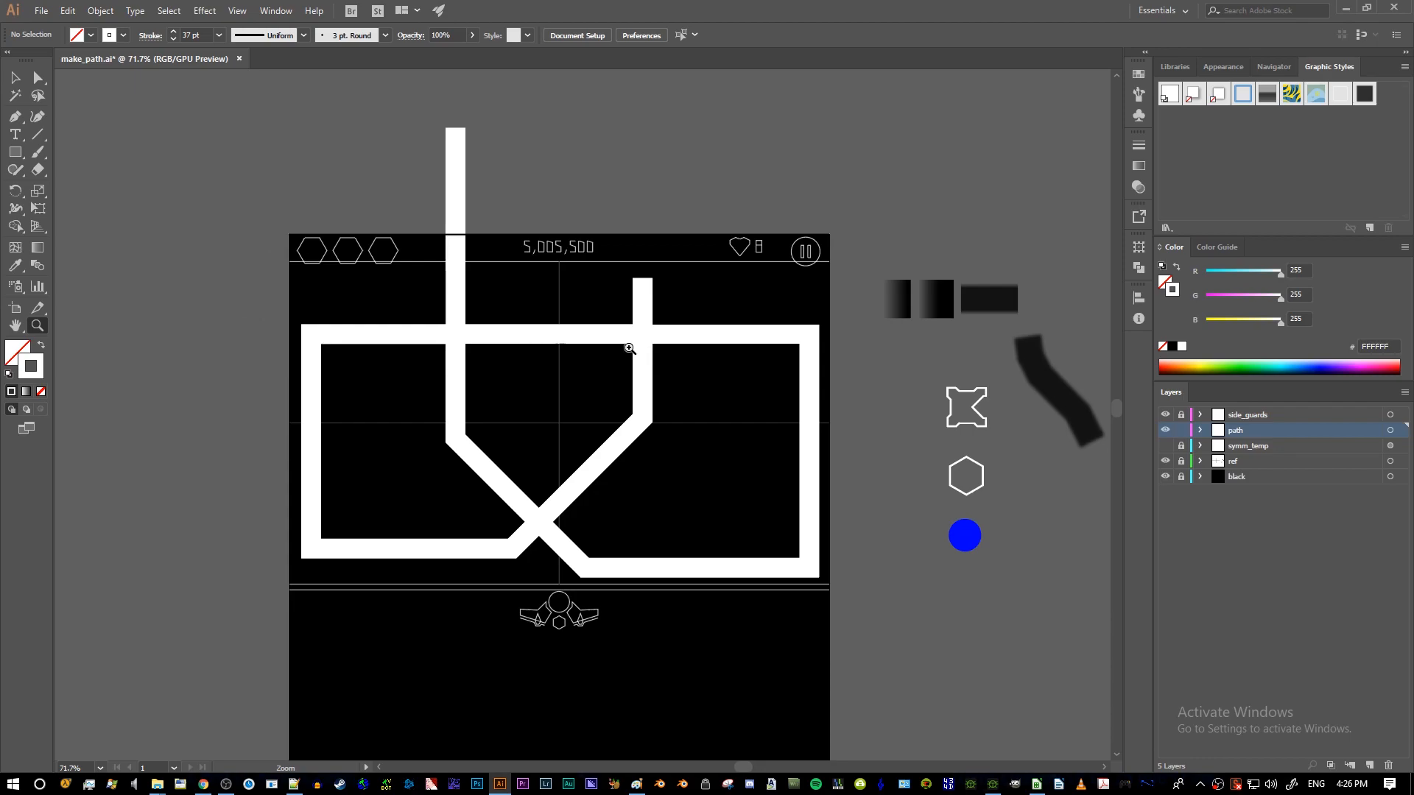
left_click_drag(483, 215, 517, 221)
mouse_move(565, 281)
left_mouse_down()
mouse_move(505, 279)
mouse_move(531, 307)
mouse_move(543, 294)
left_mouse_up()
key("a")
left_click(464, 179)
mouse_move(464, 179)
left_mouse_down()
mouse_move(464, 425)
mouse_move(486, 183)
left_mouse_up()
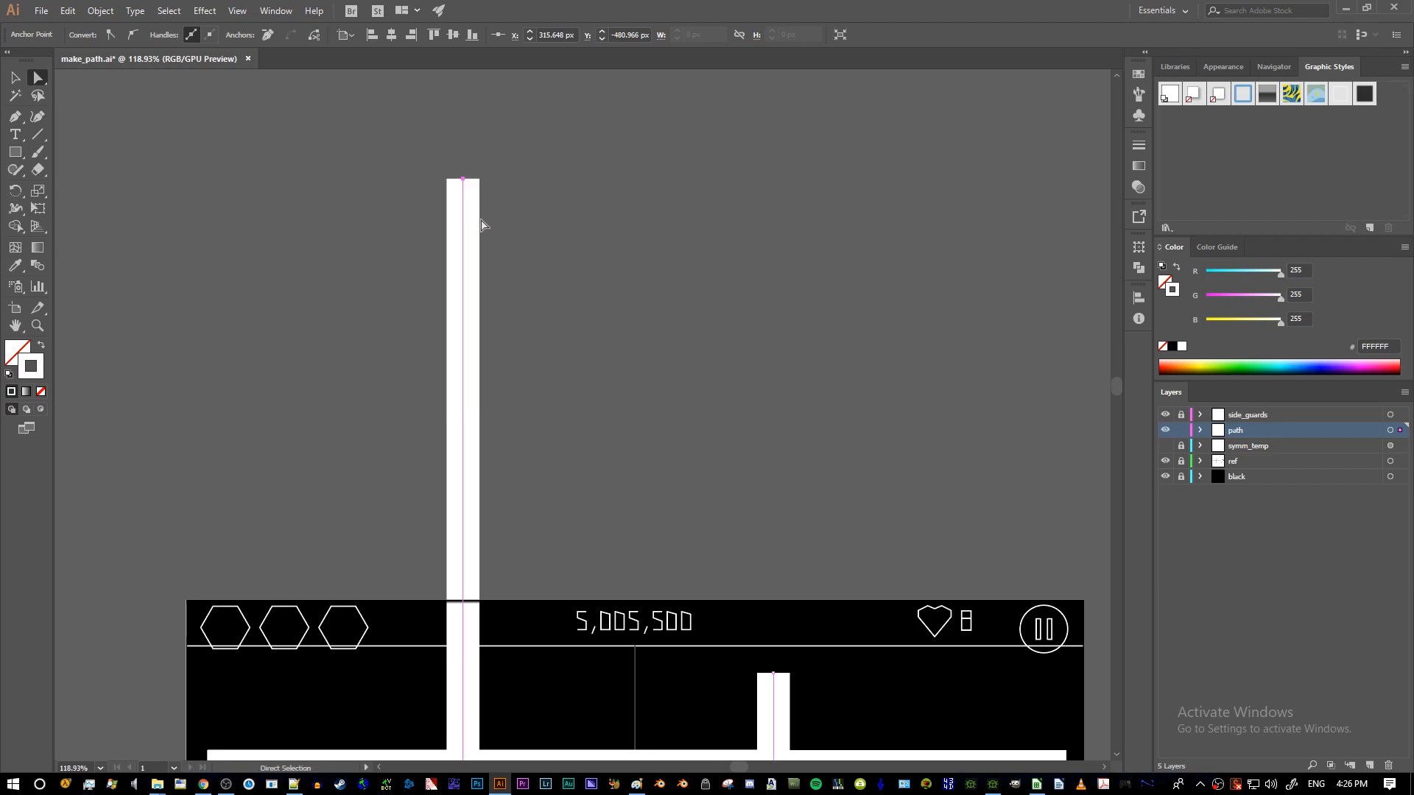
- Add an anchor point on the vertical entry segment just below the score bar, at Y about 85 px
key("z")
left_click_drag(607, 214, 537, 386)
scroll(406, 349, "down", 2)
left_click_drag(616, 222, 631, 224)
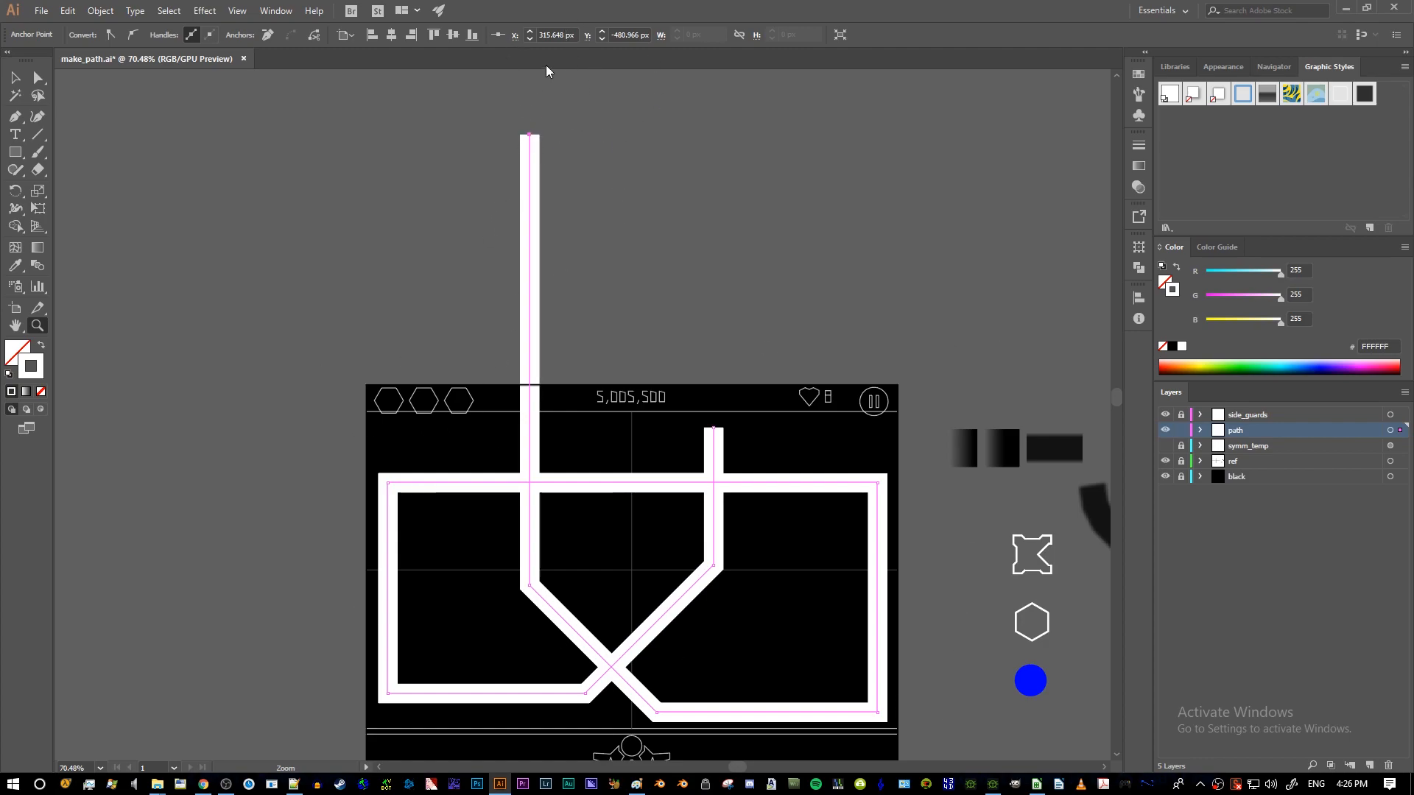
left_click(571, 265)
scroll(519, 515, "up", 1)
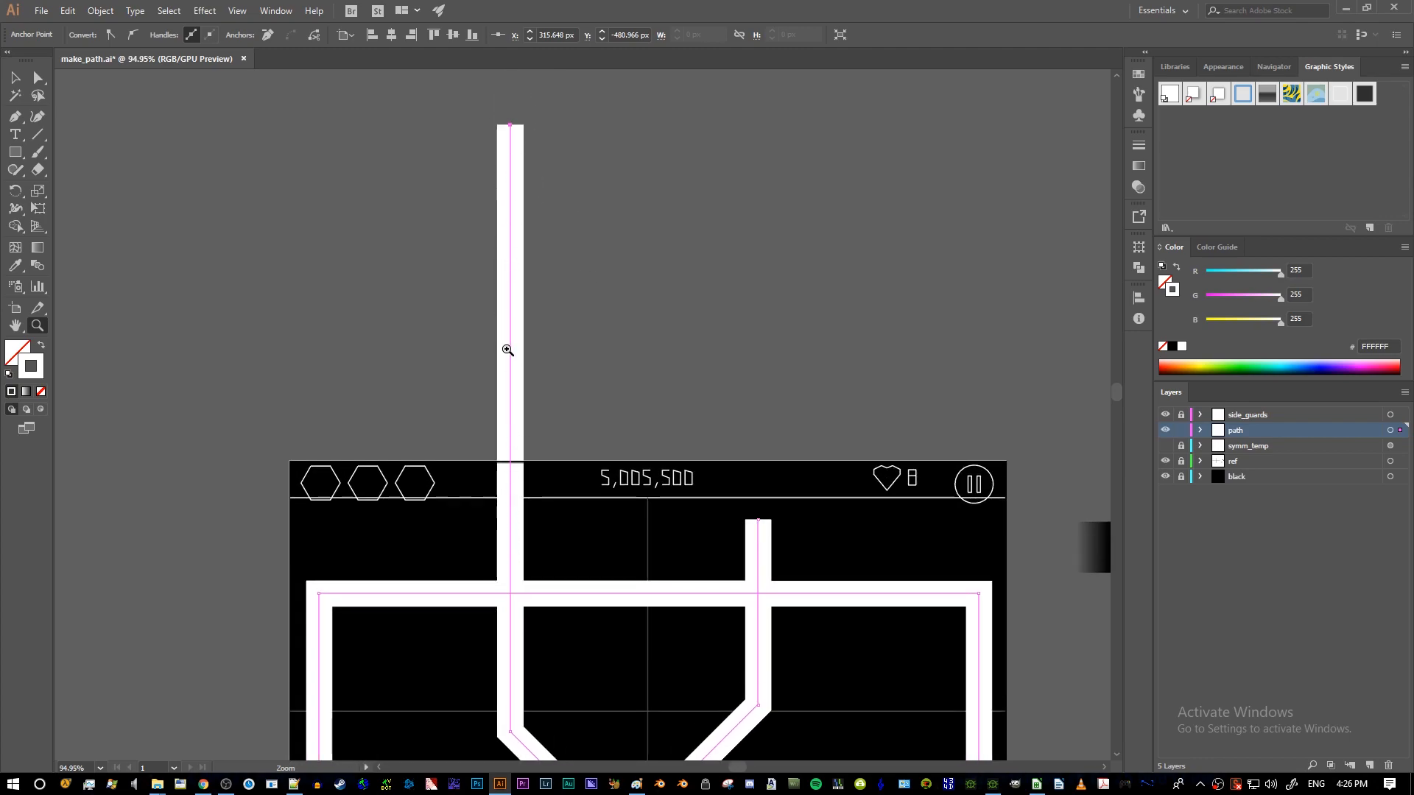
left_click_drag(518, 344, 619, 581)
left_click(594, 546)
key("p")
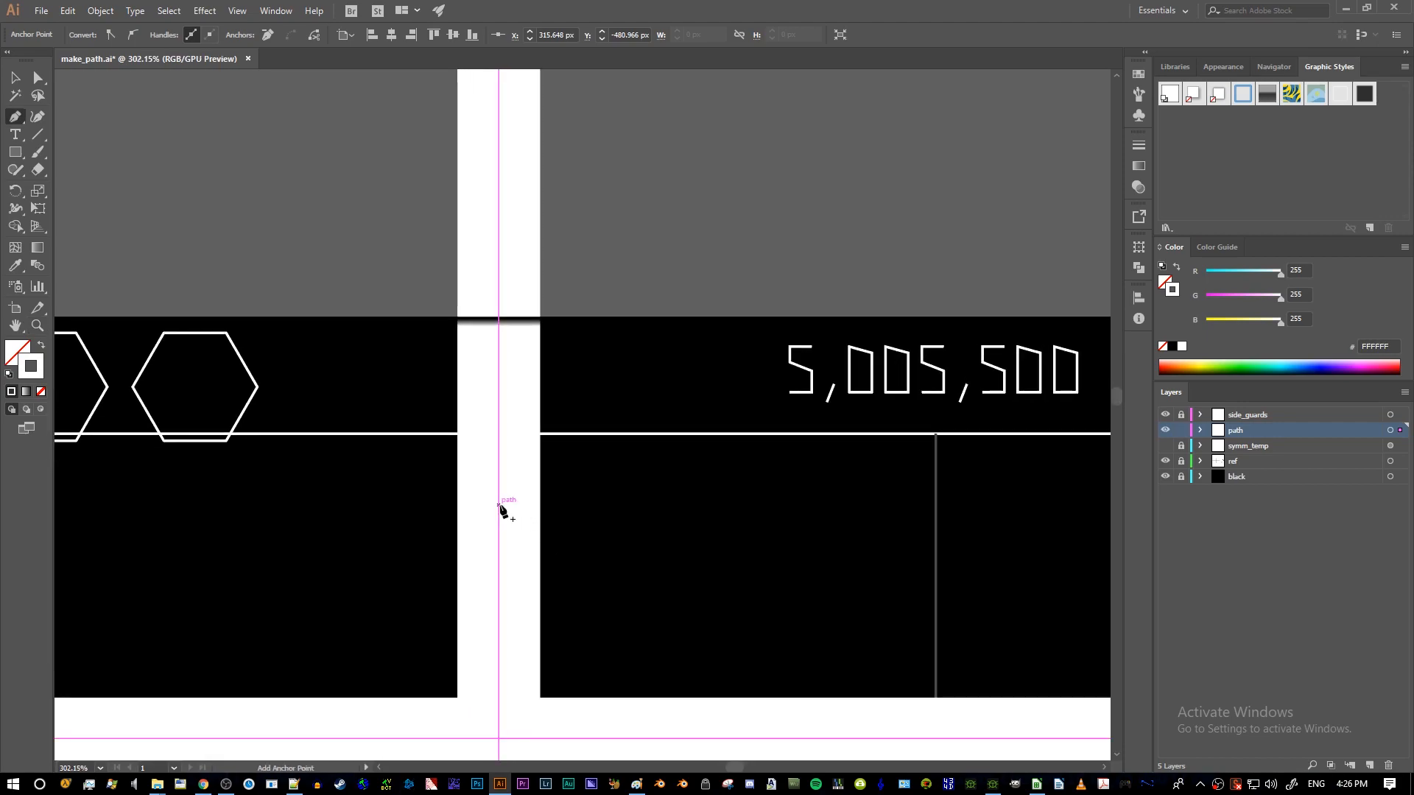
- Add an anchor point immediately below the path's start anchor, at Y about -481 px, with Smart Guides kept on
key("z")
left_click_drag(601, 515, 587, 490)
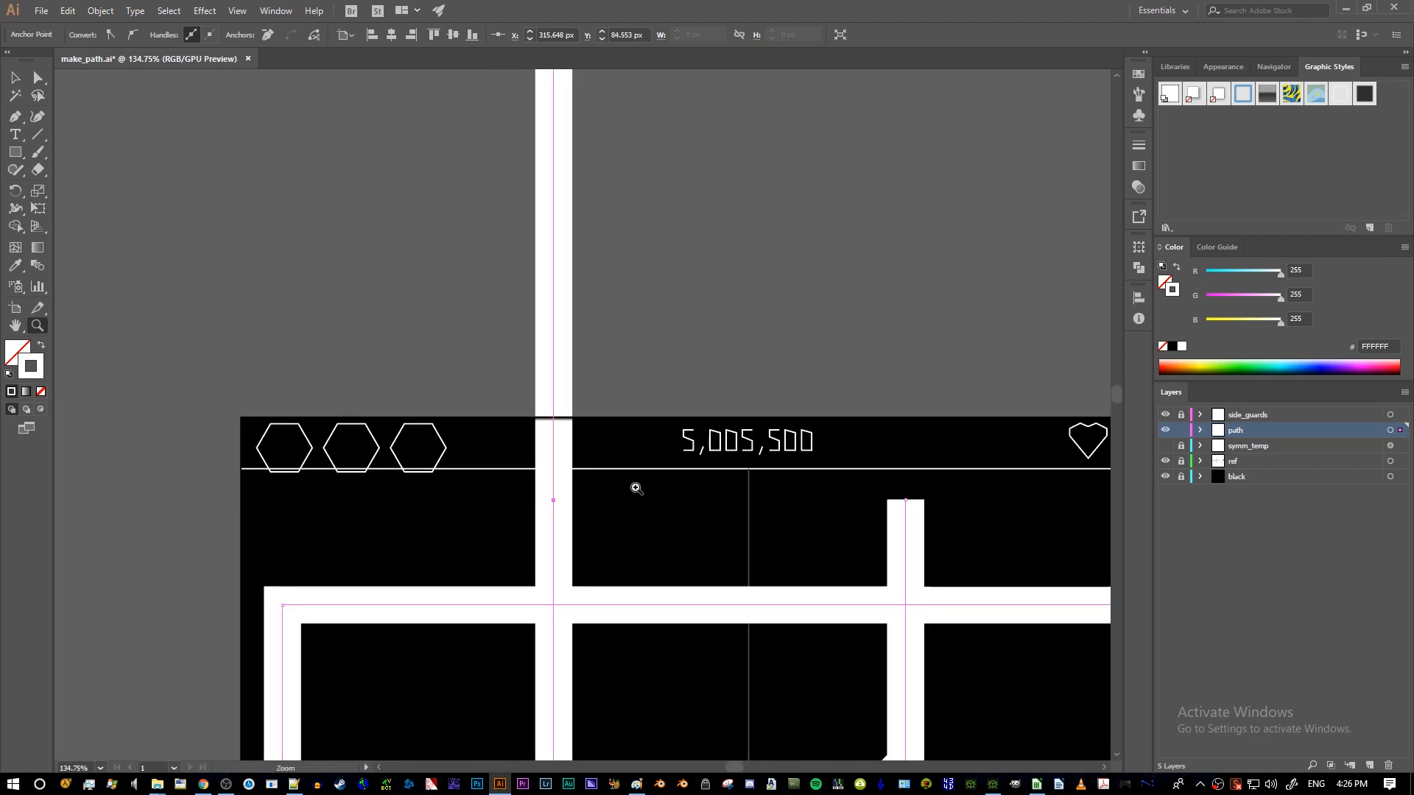
left_click_drag(652, 453, 647, 451)
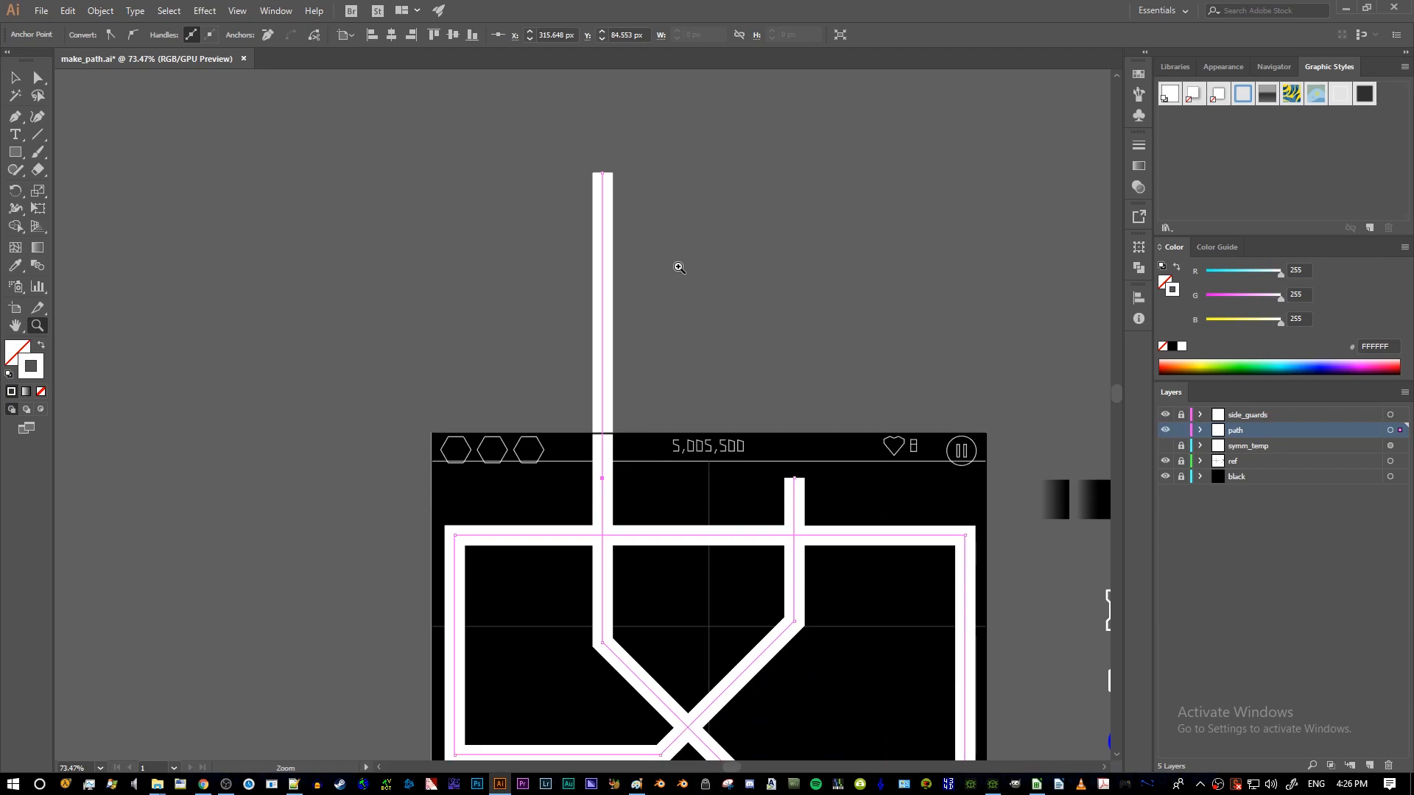
left_click_drag(616, 158, 658, 366)
key("p")
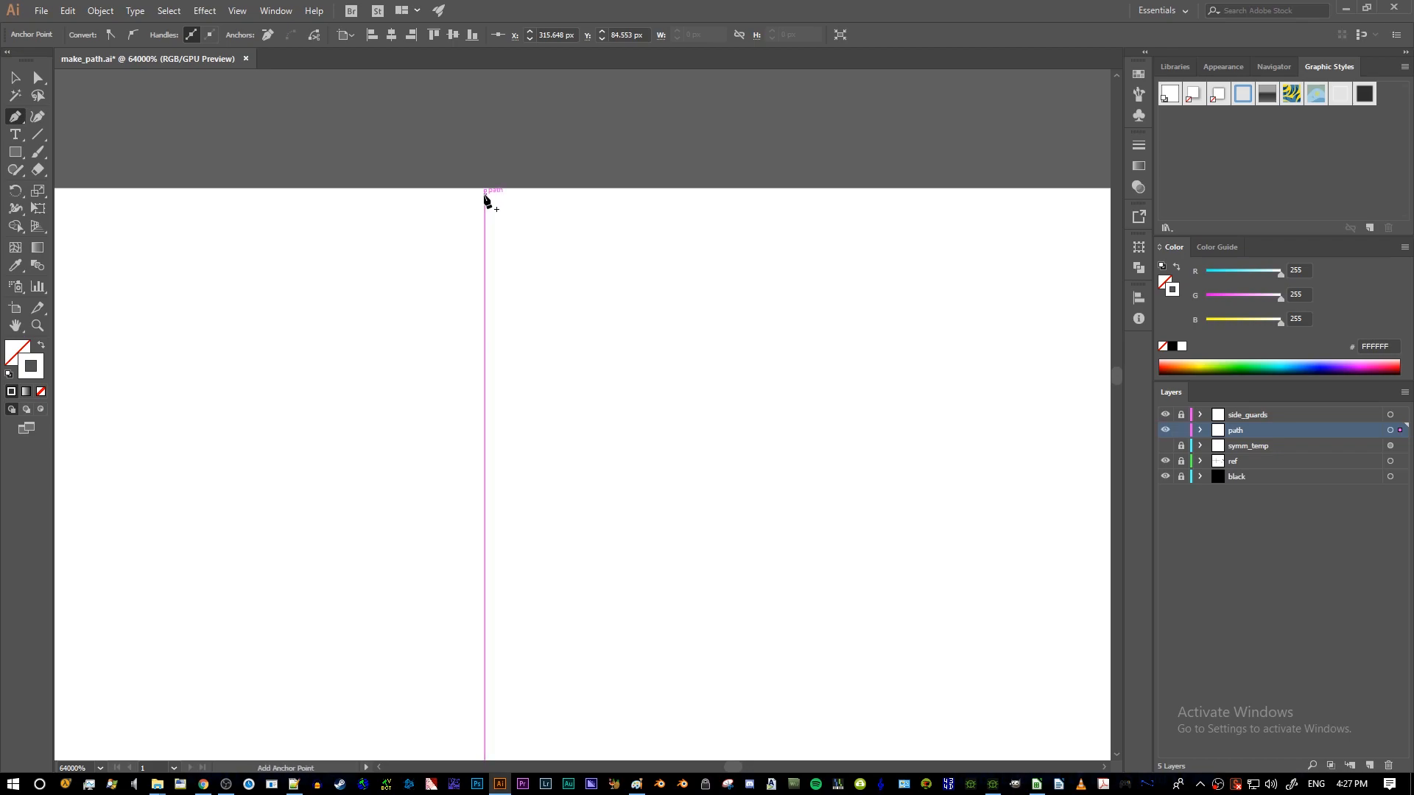
left_click(237, 10)
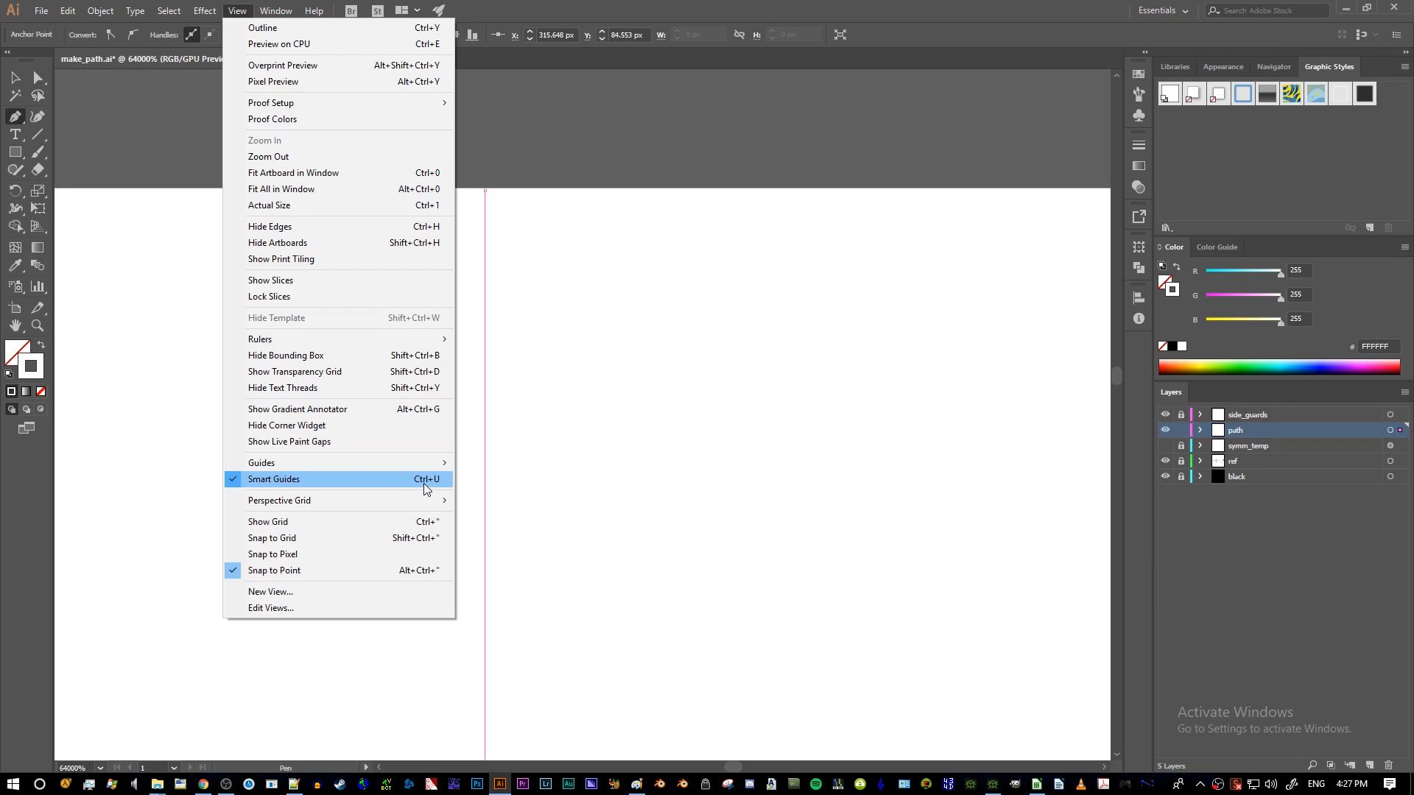
left_click(510, 90)
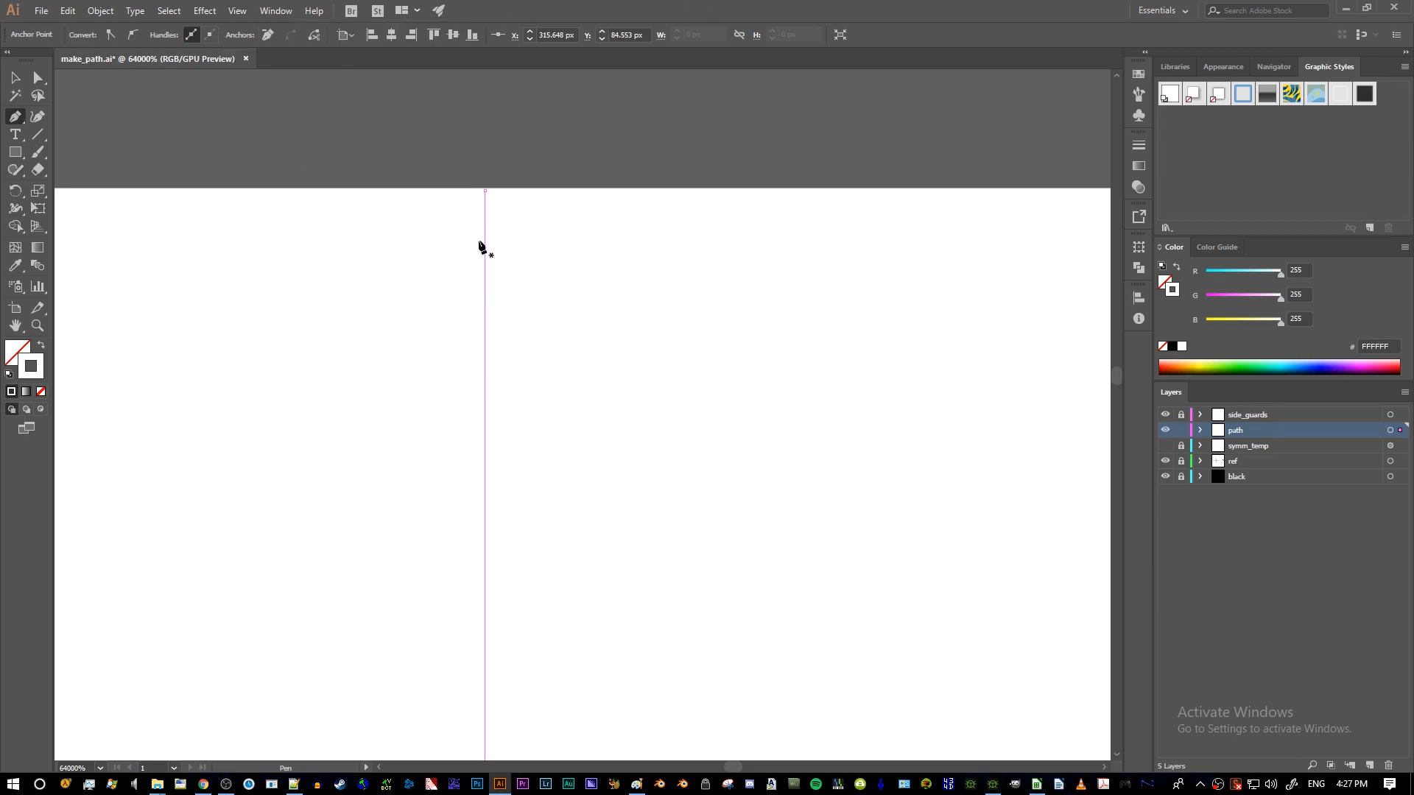
left_click(485, 195)
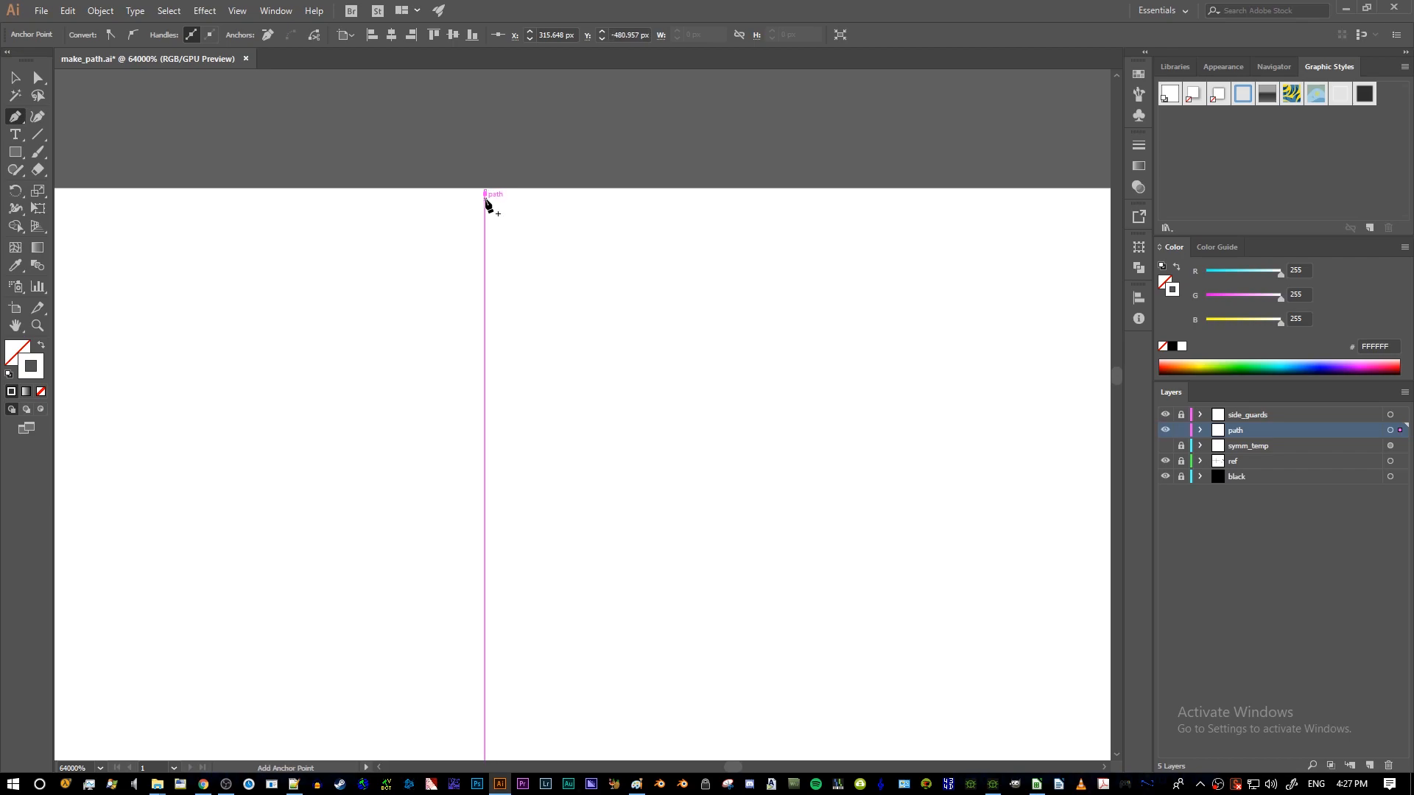
- Add two anchor points on the vertical entry segment between the score bar and the first crossover, at Y about 111 and 123 px
key("z")
left_click_drag(520, 201, 483, 196)
scroll(483, 197, "down", 15)
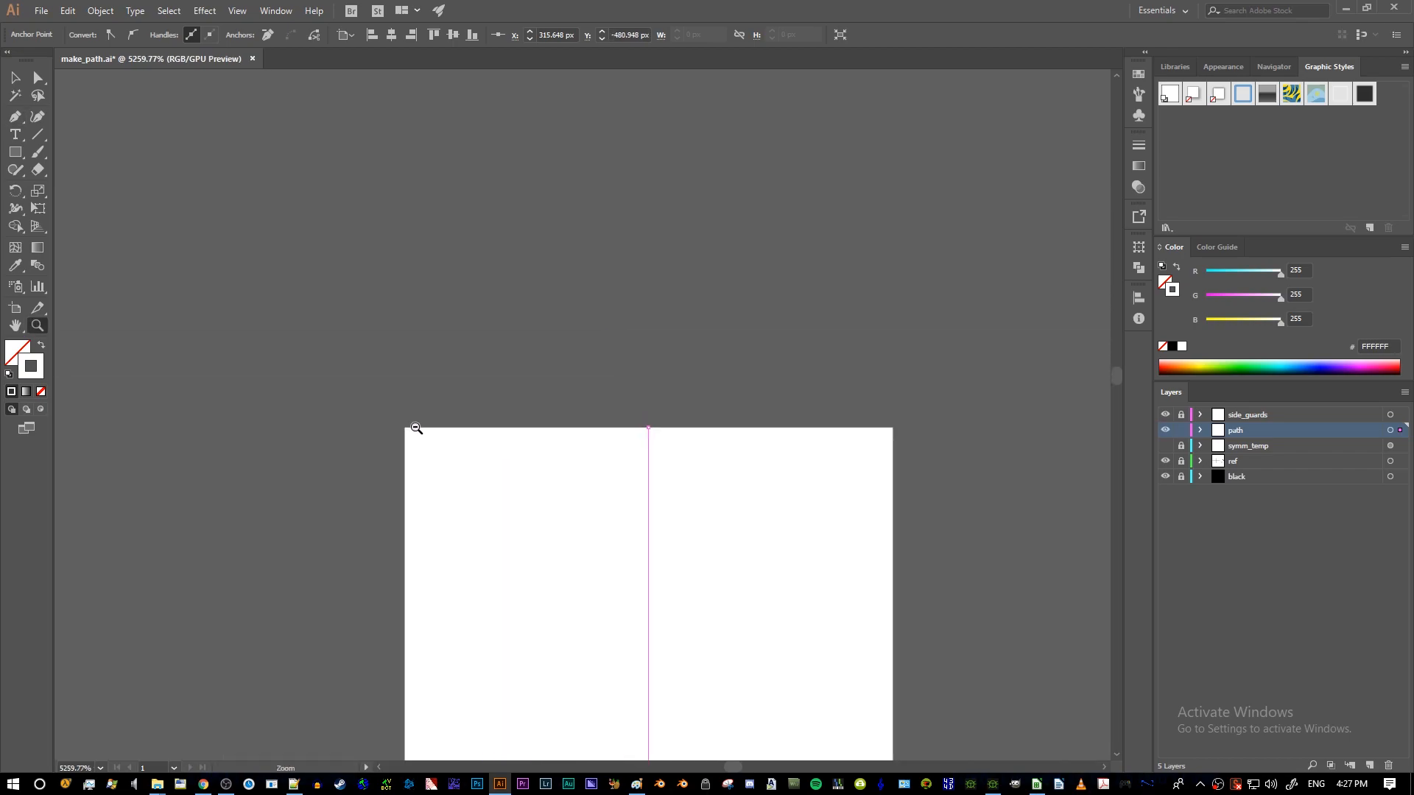
scroll(748, 495, "down", 10)
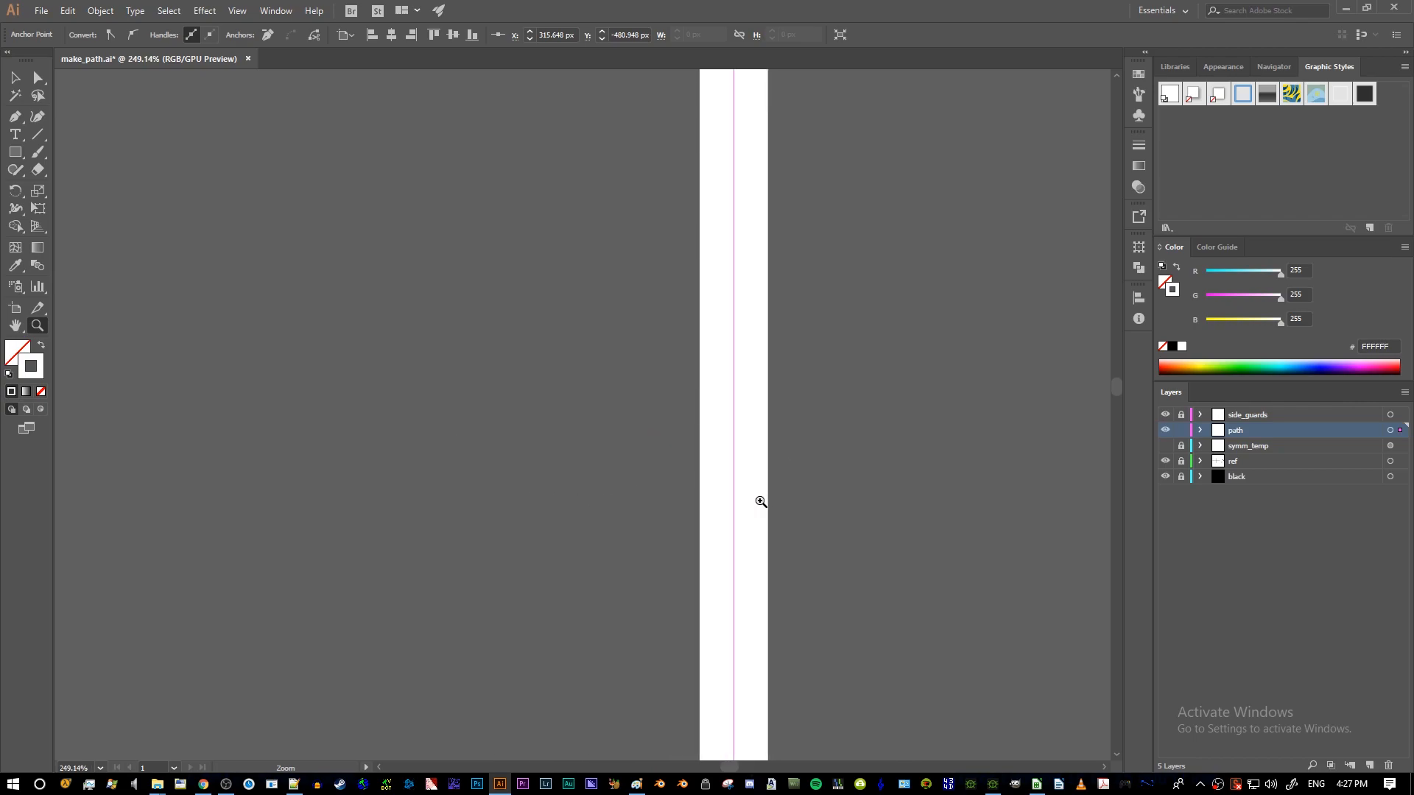
scroll(790, 495, "up", 8)
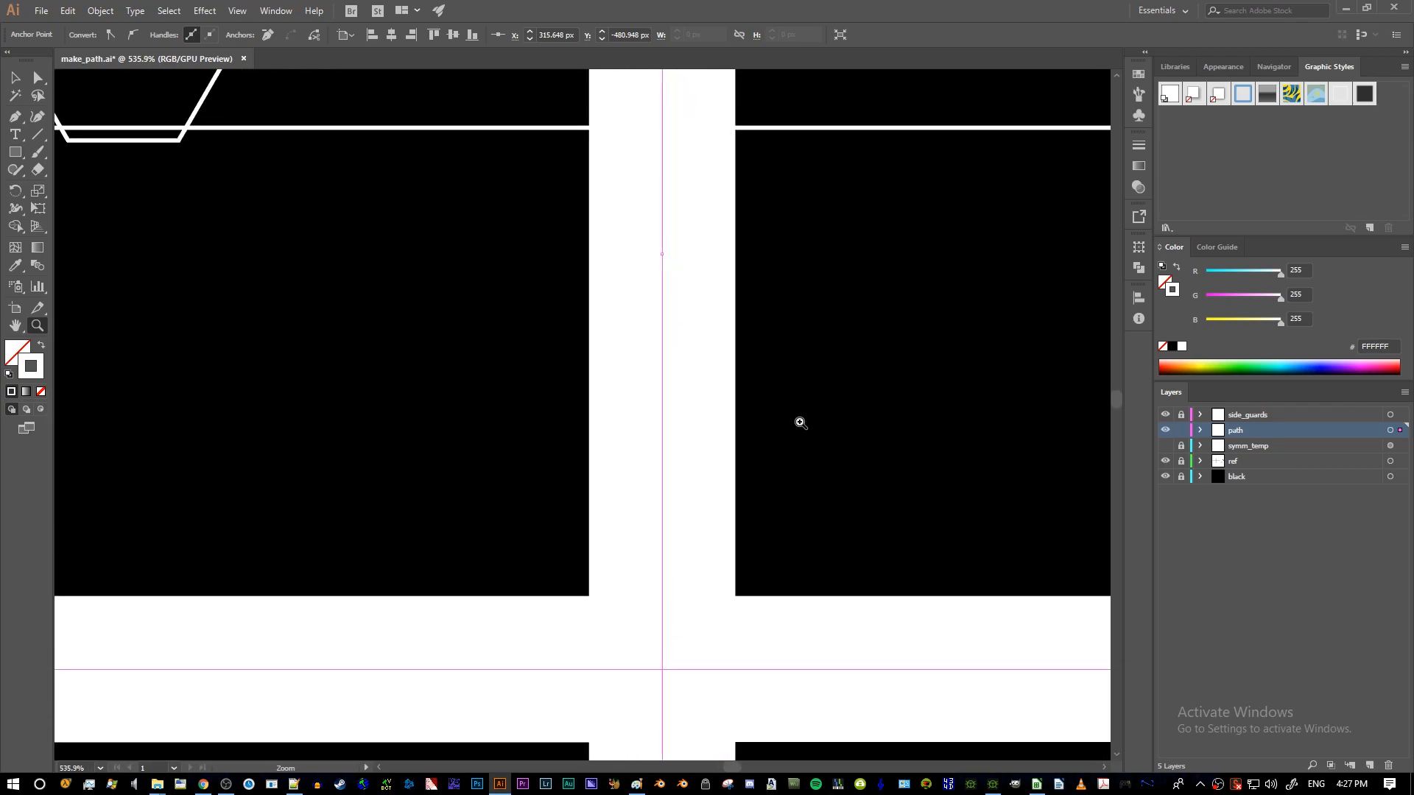
key("a")
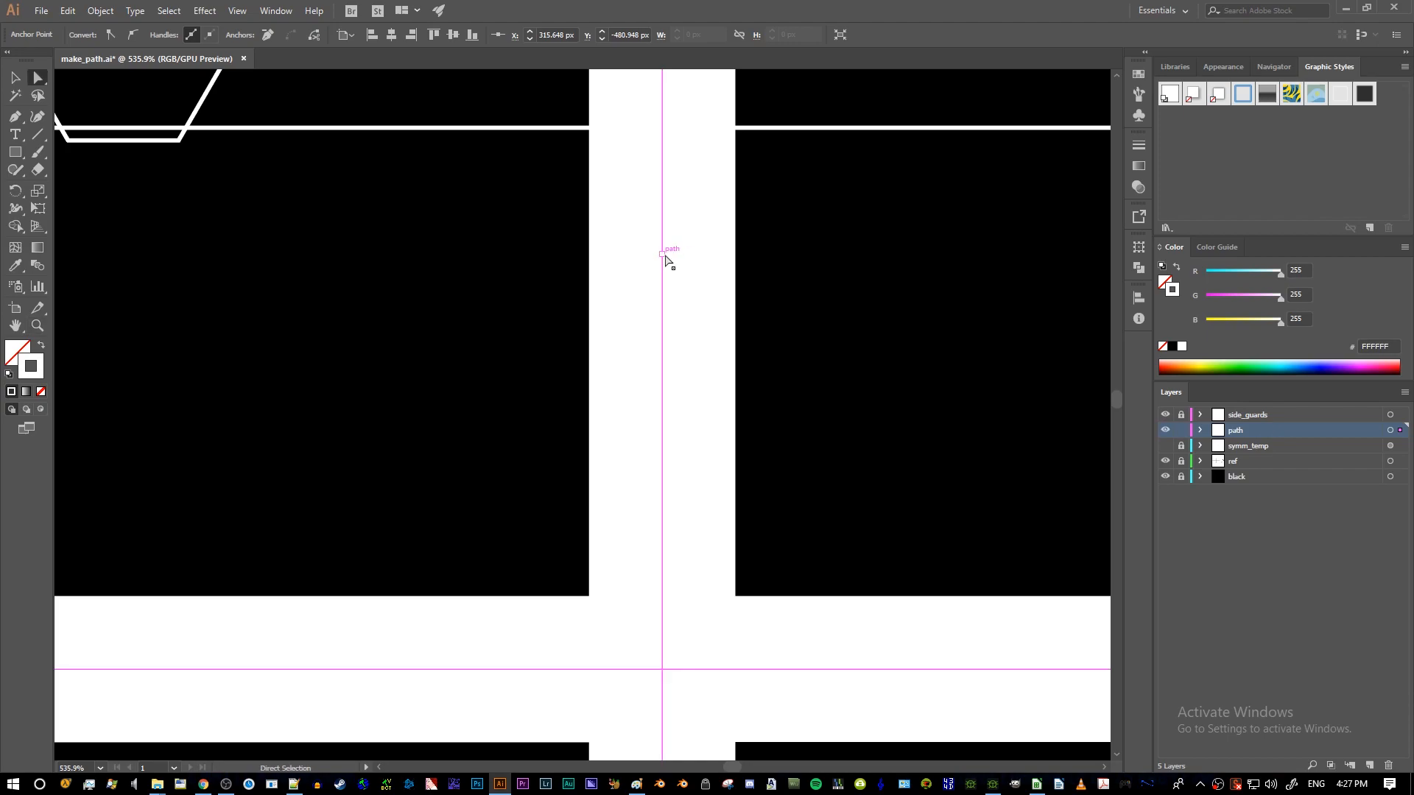
left_click(662, 253)
key("p")
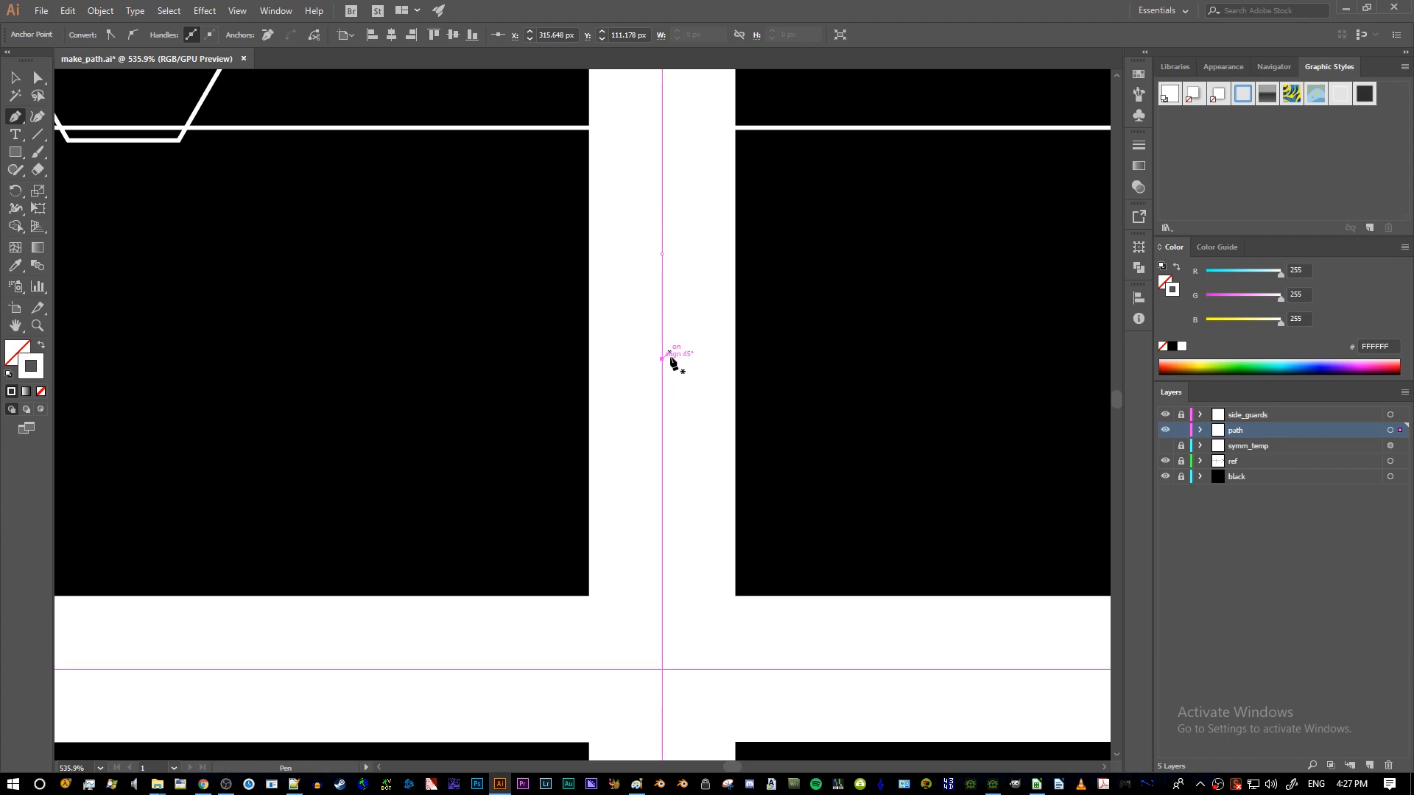
left_click(663, 404)
key("z")
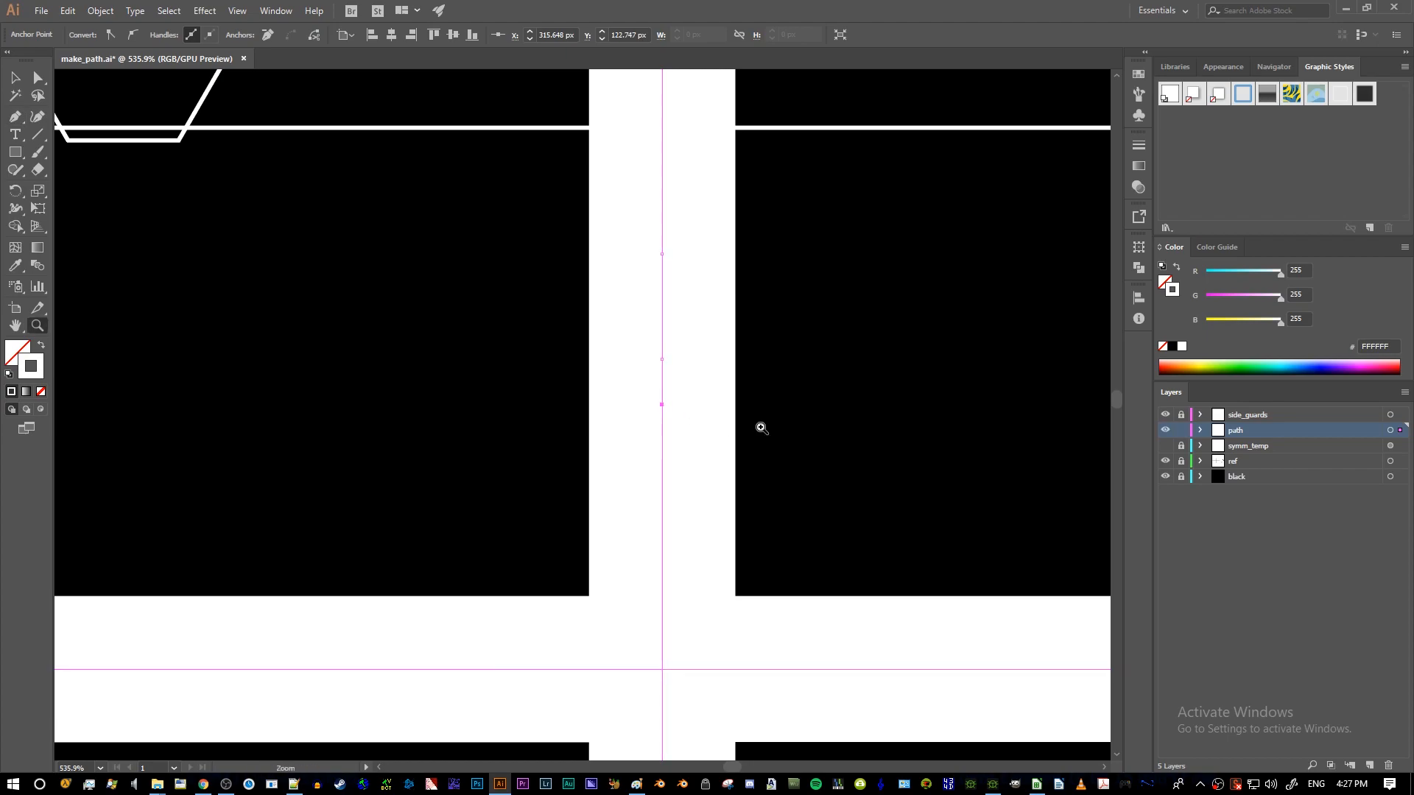
- Check the annotated sample level in Paint, then add anchors just above and below the entry crossover, at Y about 164 and 214 px
left_click_drag(757, 427, 596, 444)
scroll(621, 414, "down", 2)
scroll(719, 420, "down", 3)
key("alt+Tab")
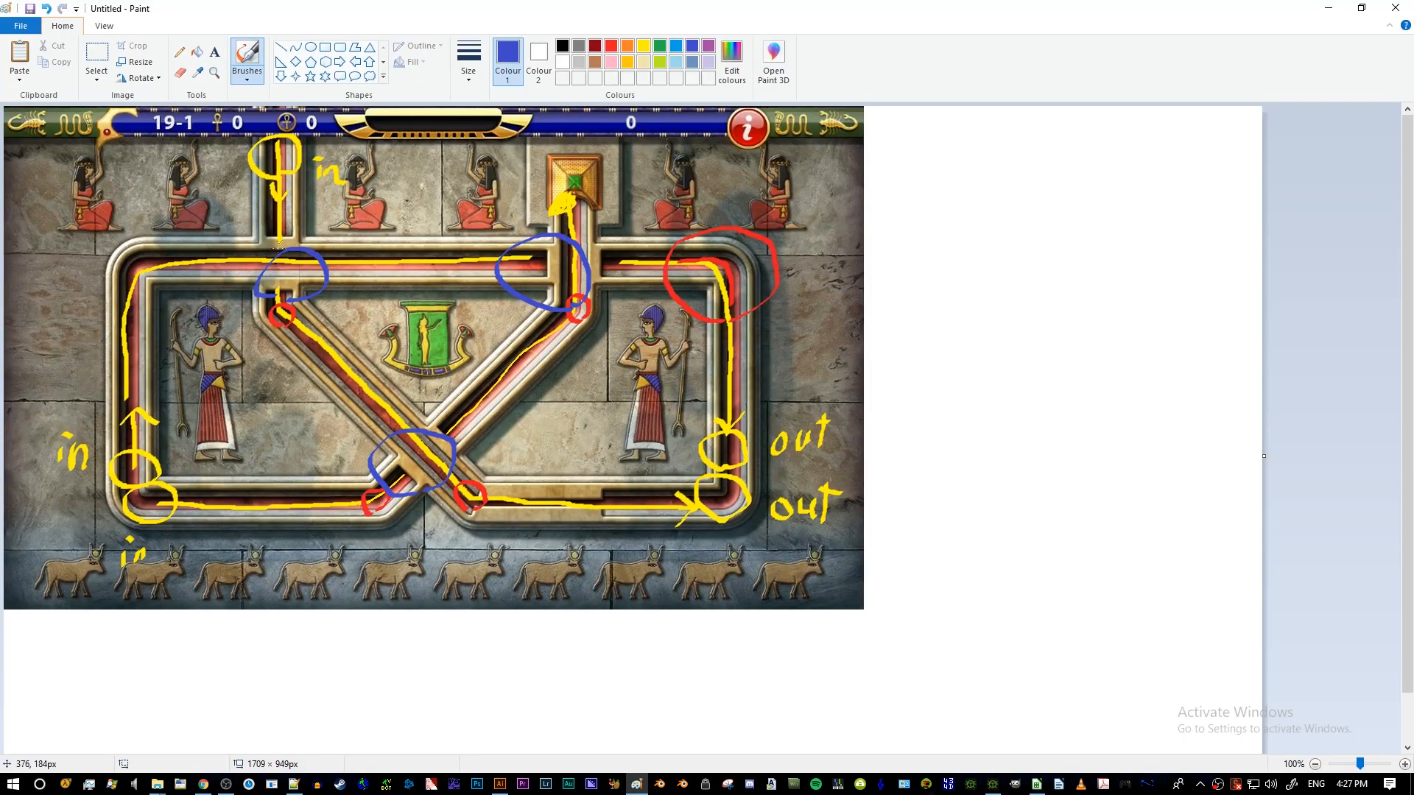
key("alt+Tab")
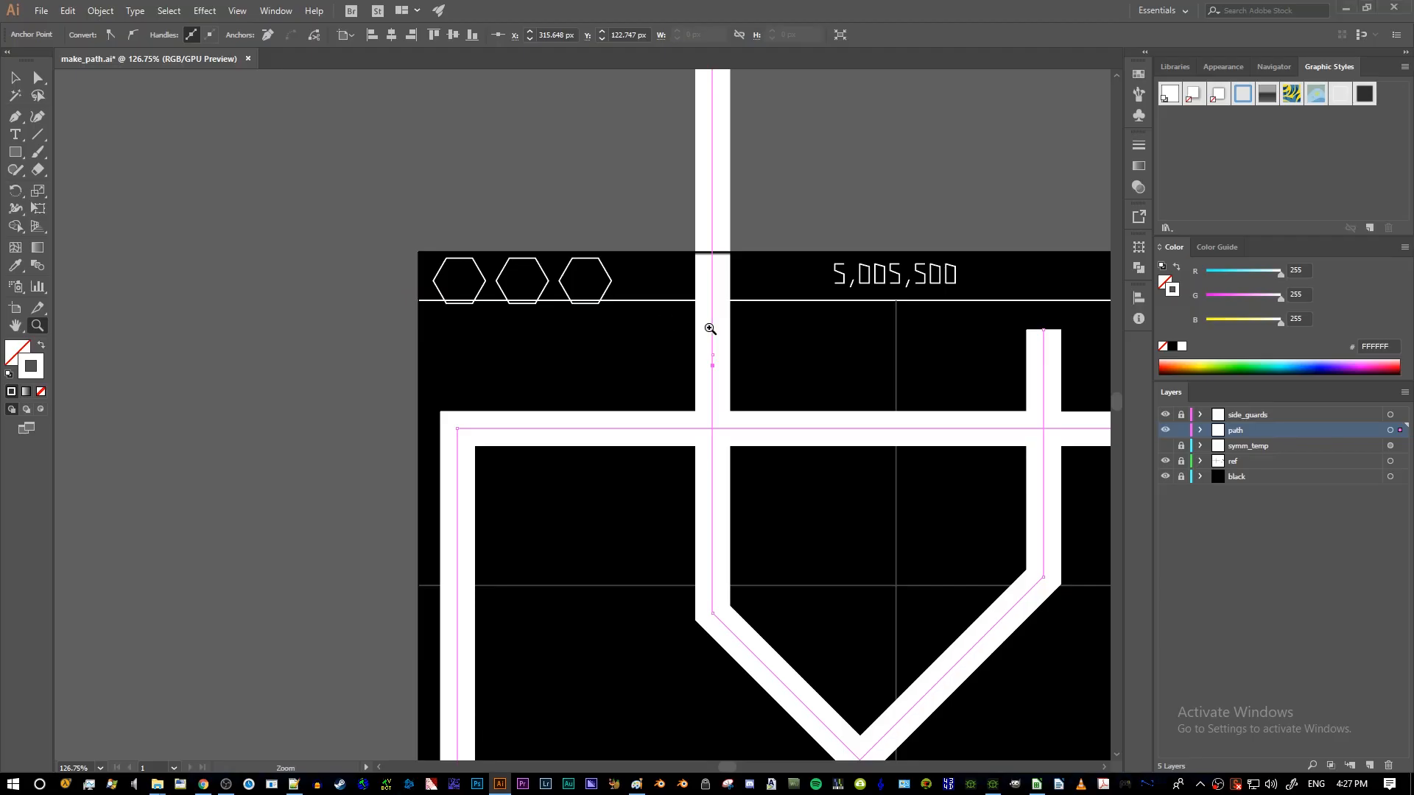
left_click(739, 394)
scroll(847, 420, "up", 2)
left_click(881, 383)
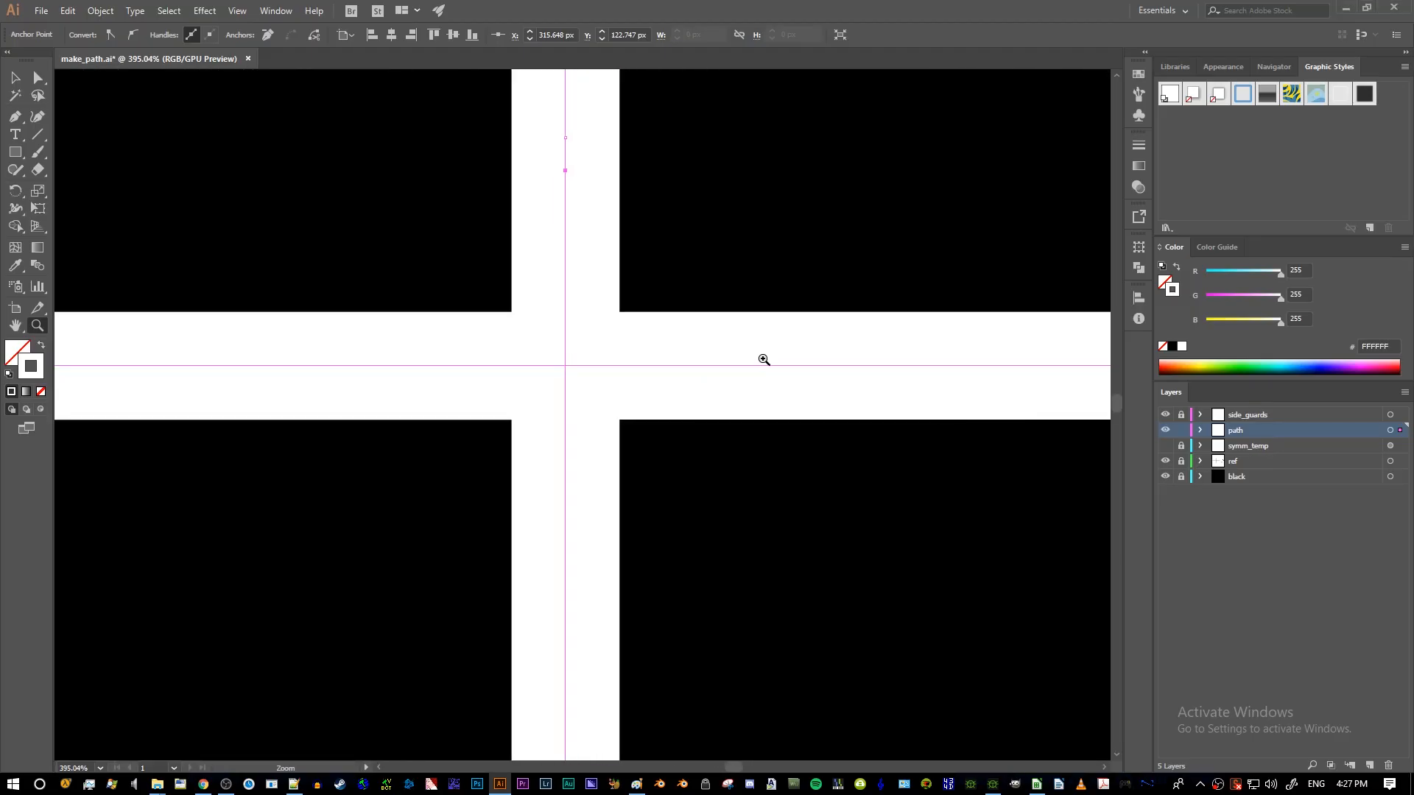
scroll(763, 363, "up", 1)
key("p")
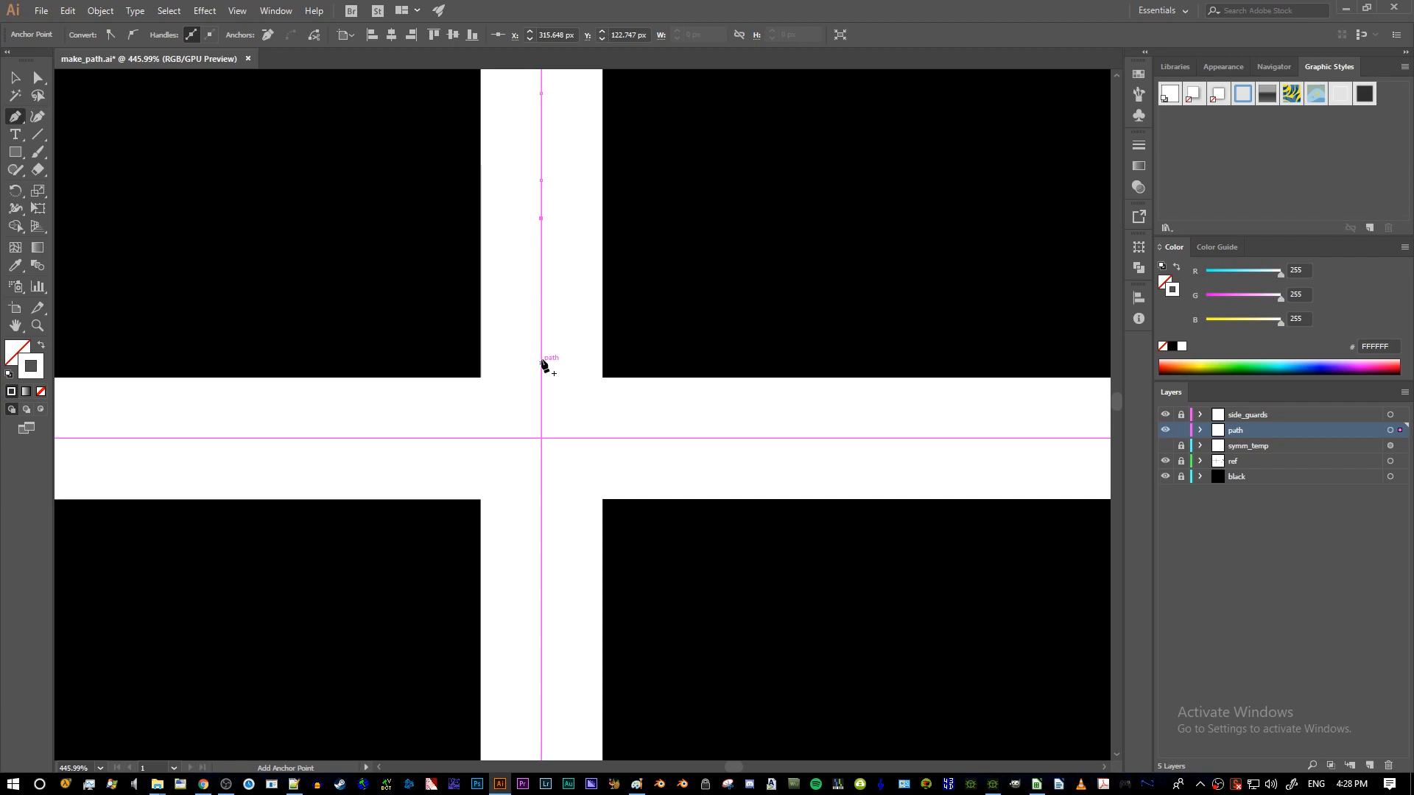
left_click(542, 354)
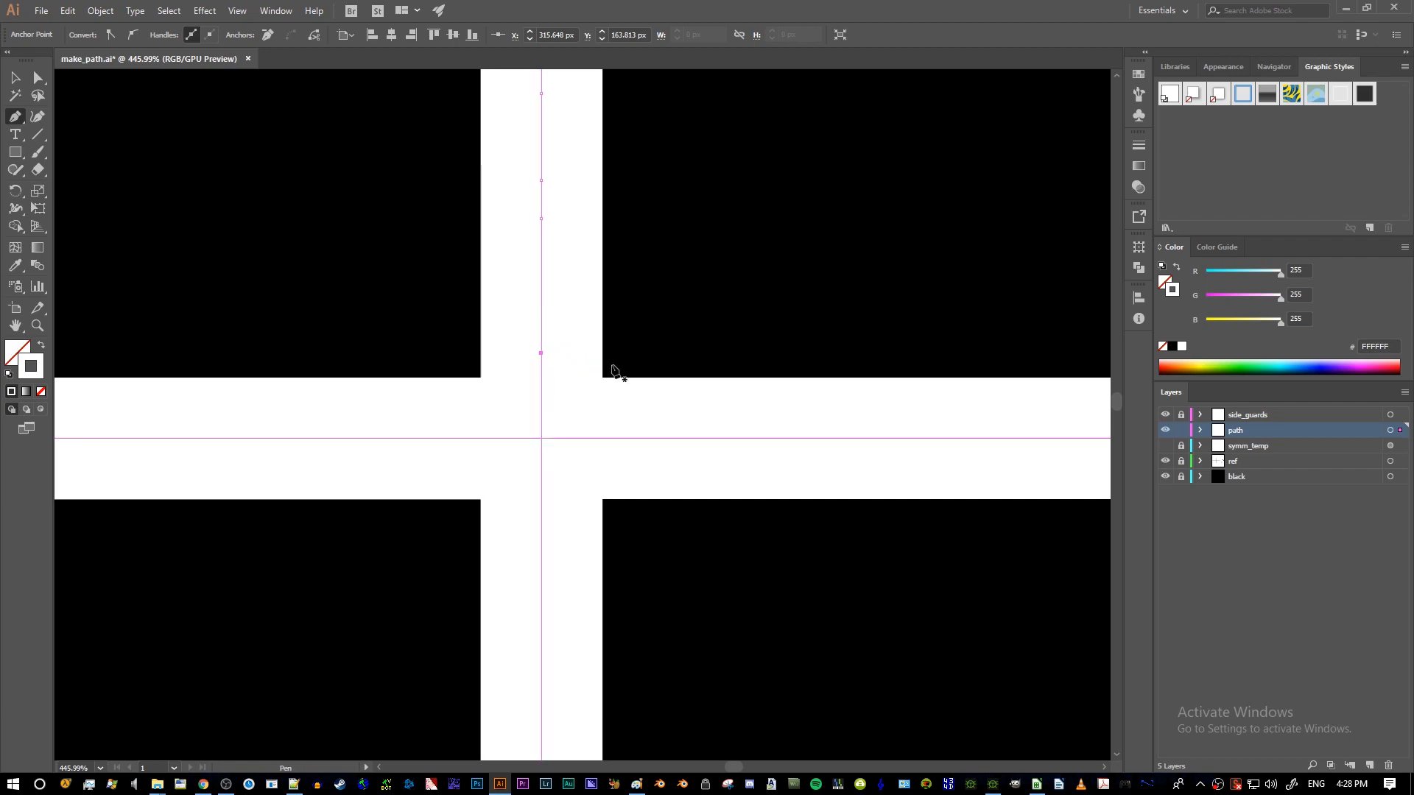
left_click(541, 518)
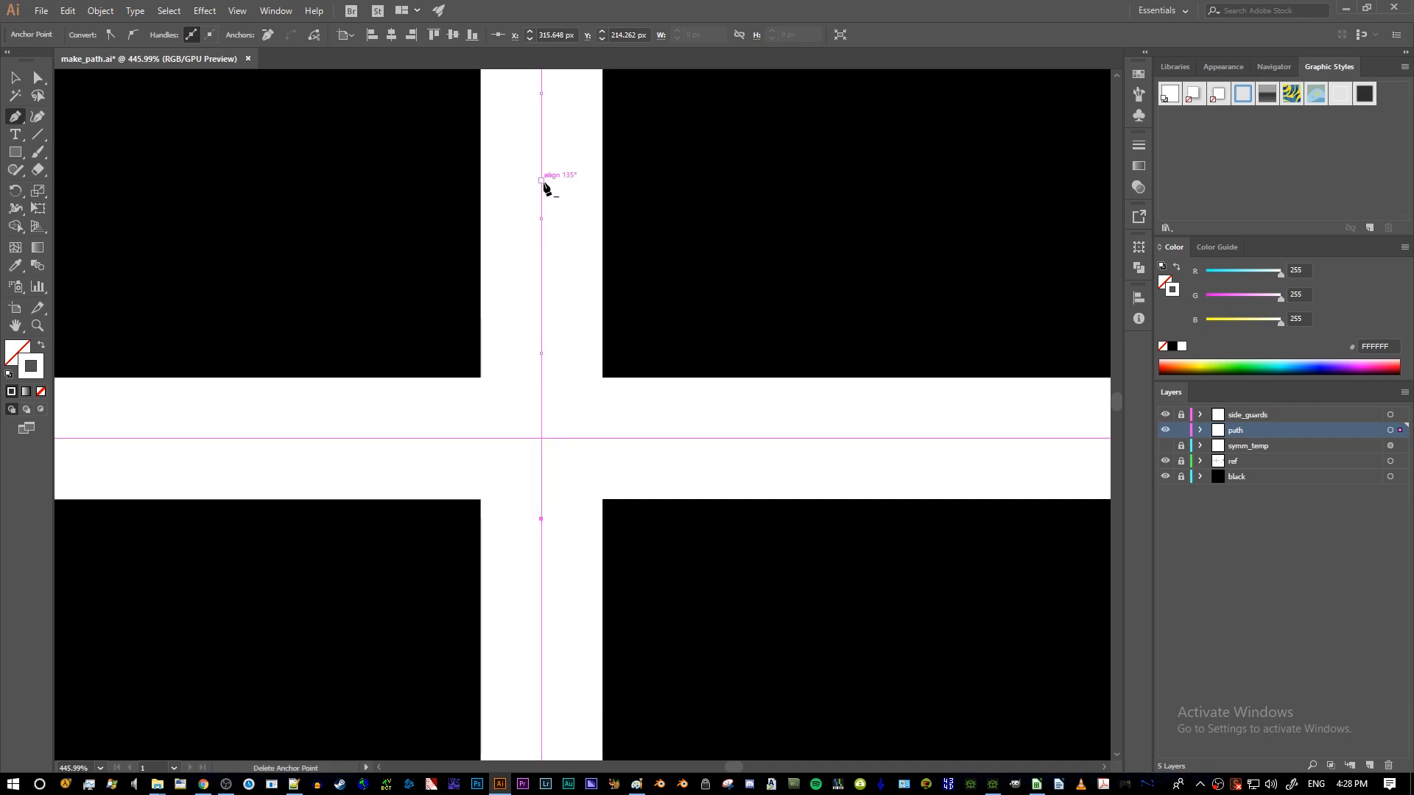
- Add a second anchor point slightly farther out on each side of the entry crossover, the lower one at Y about 226 px
left_click(542, 314)
left_click(542, 557)
key("z")
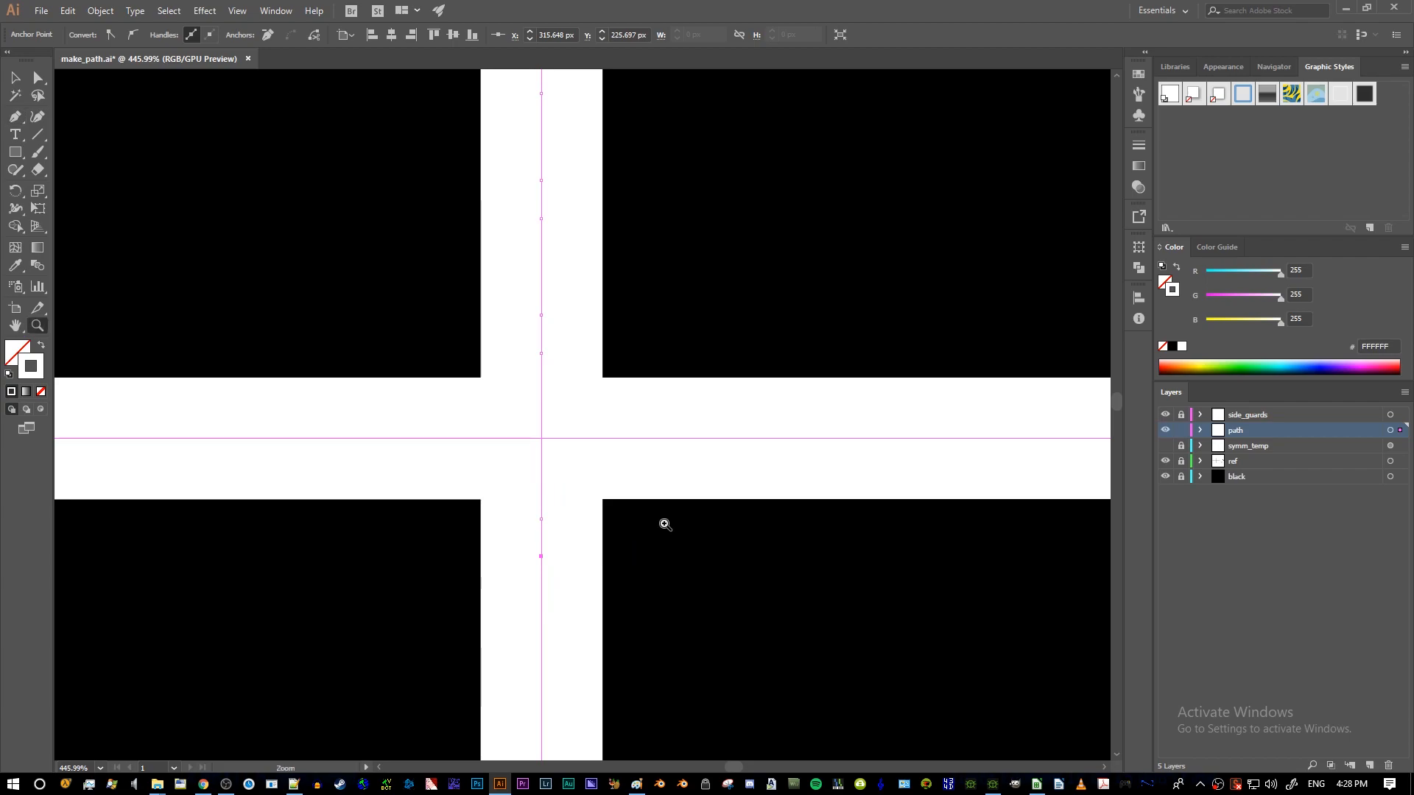
left_click(660, 524, "alt")
left_click(651, 521, "alt")
scroll(591, 525, "down", 4)
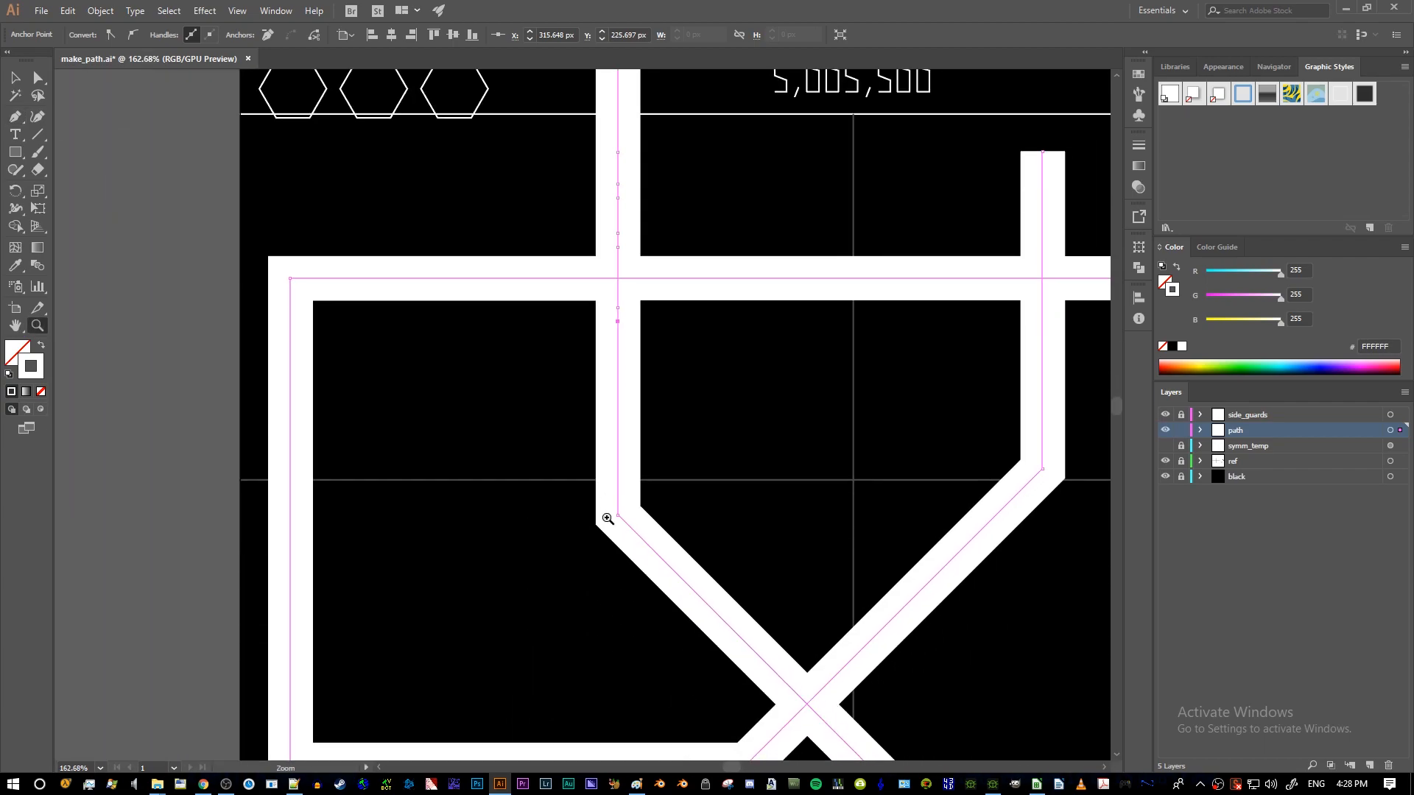
- Examine the crossovers and diagonal segments of the drawn path against the annotated sample level in Paint
left_click_drag(638, 466, 652, 474)
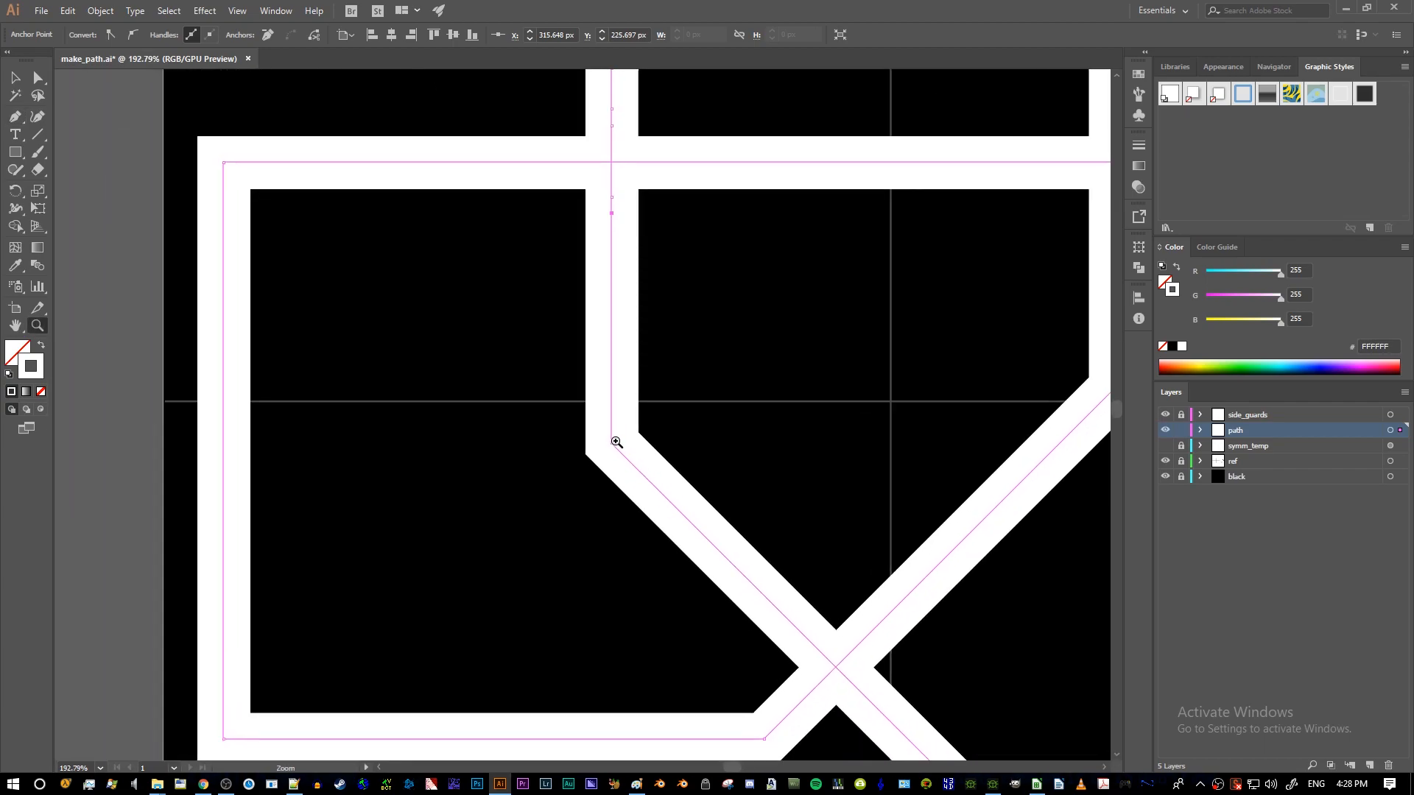
left_click_drag(759, 572, 505, 373)
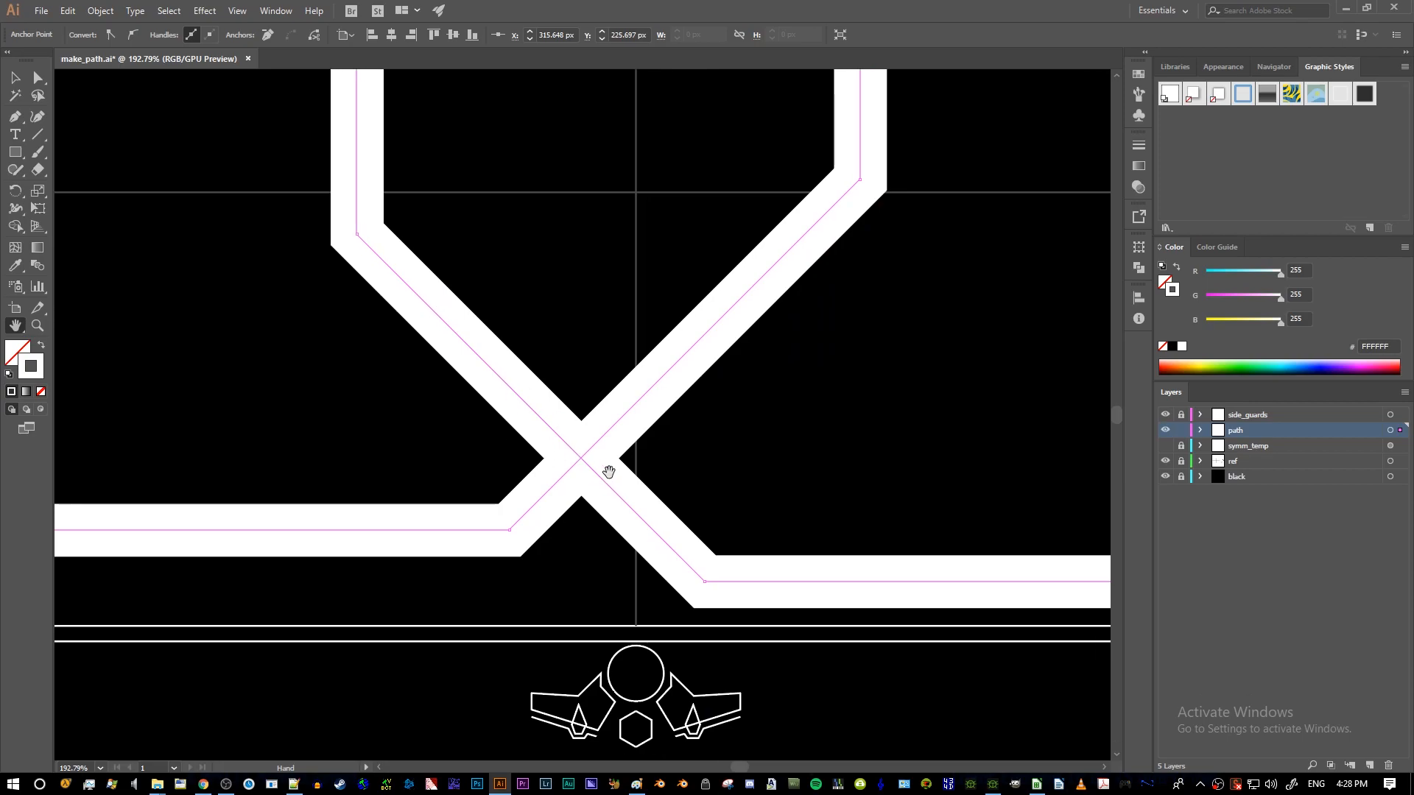
mouse_move(680, 503)
left_mouse_down()
mouse_move(641, 496)
mouse_move(689, 516)
left_mouse_up()
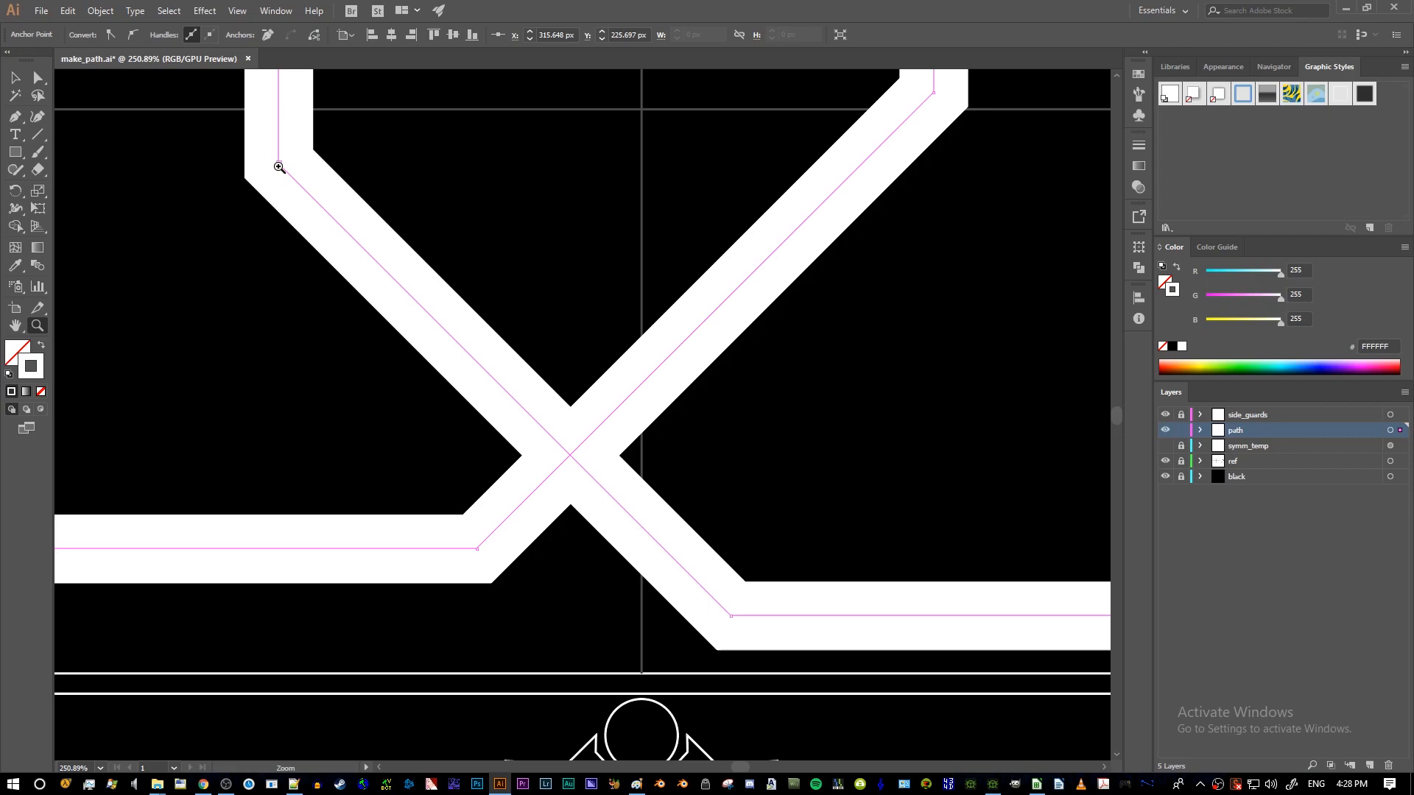
key("alt+Tab")
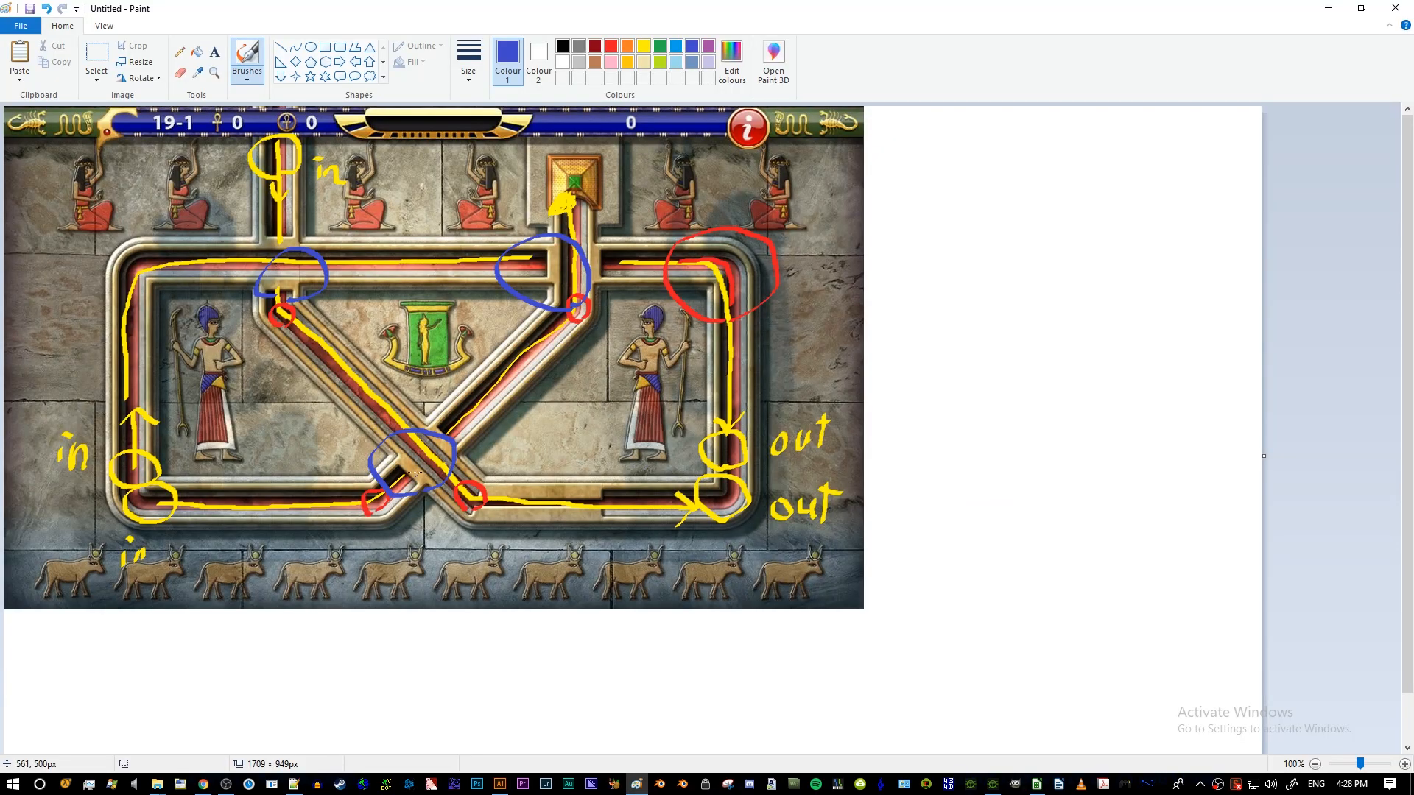
left_click_drag(411, 431, 440, 477)
key("ctrl+z")
key("alt+Tab")
key("h")
mouse_move(511, 328)
left_mouse_down()
mouse_move(563, 506)
mouse_move(505, 259)
mouse_move(509, 307)
left_mouse_up()
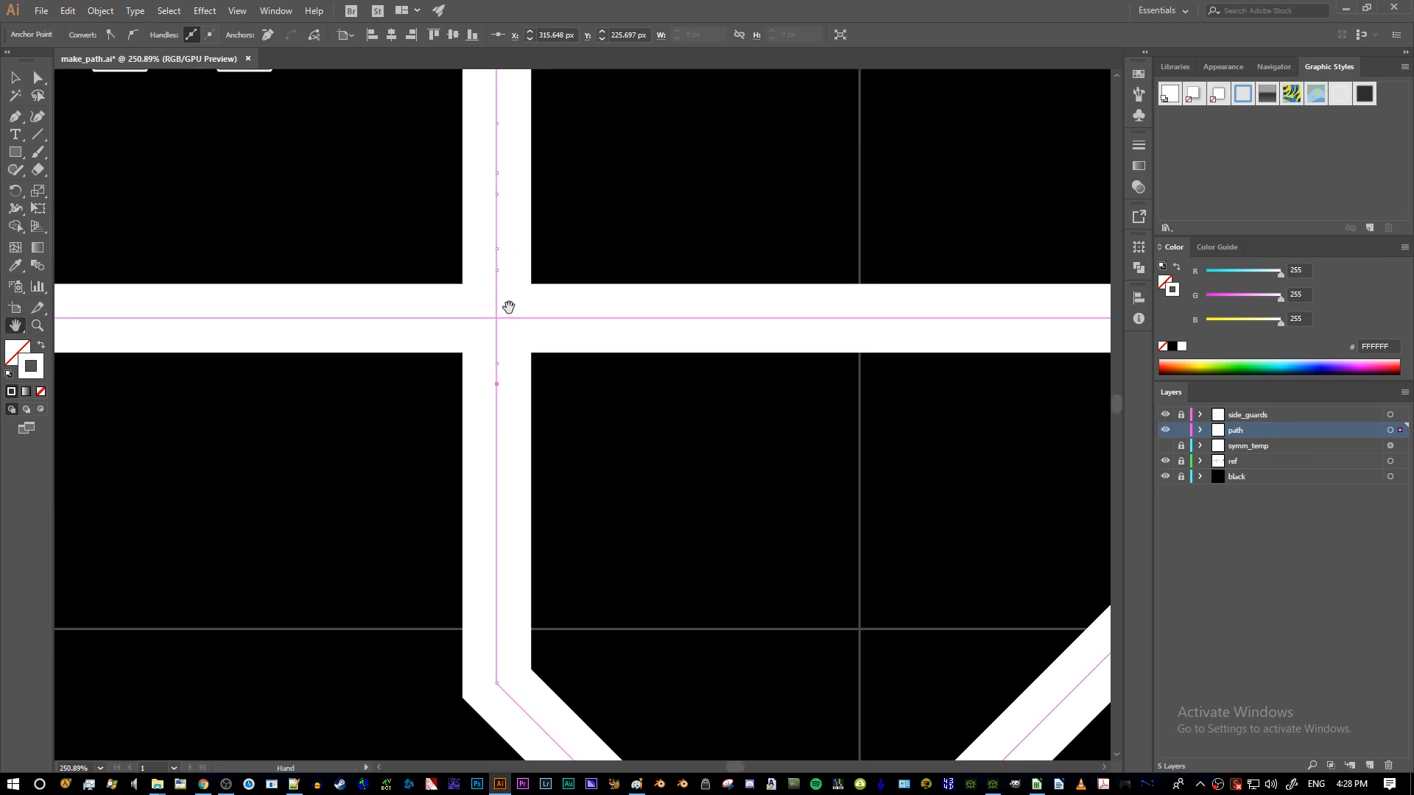
left_click_drag(572, 439, 432, 294)
left_click_drag(407, 232, 486, 365)
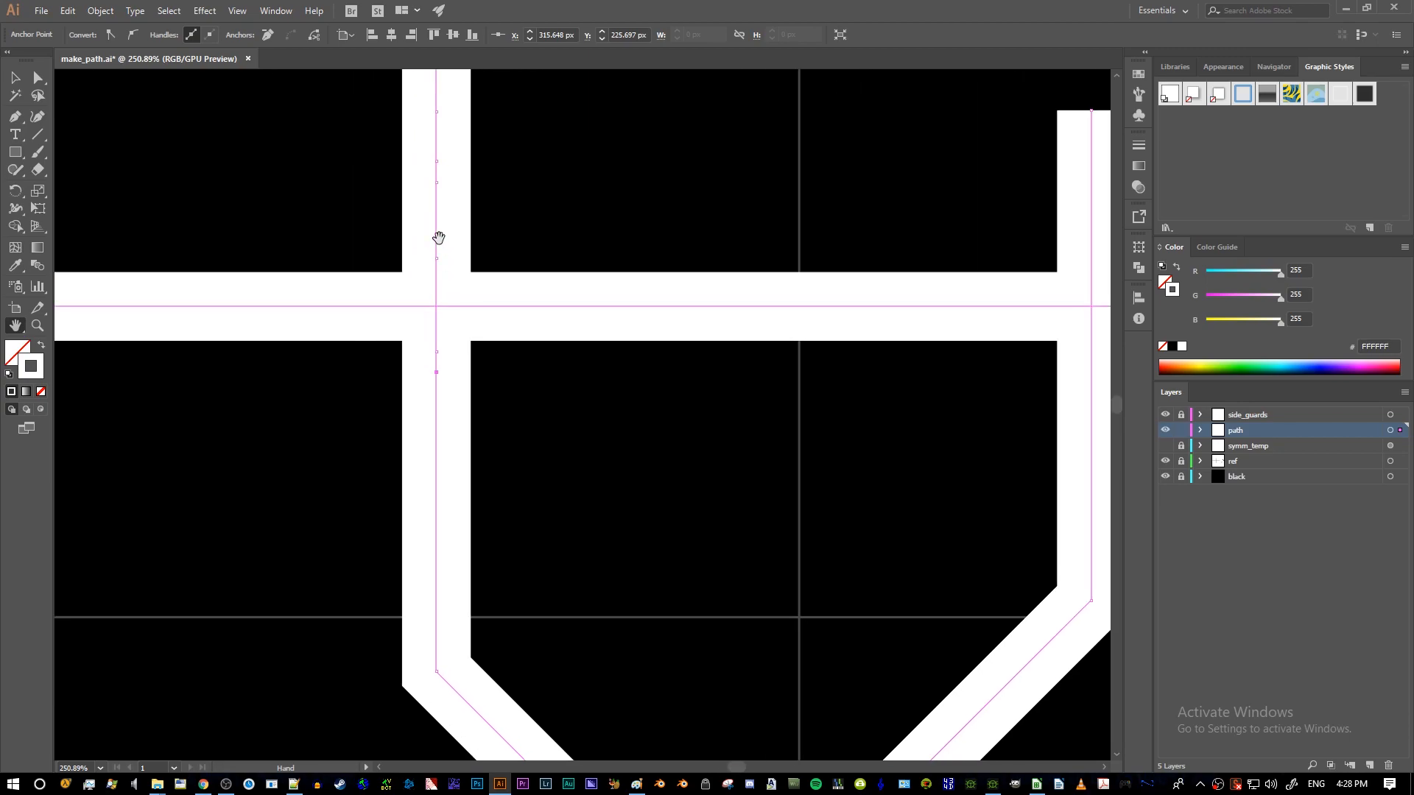
scroll(669, 464, "down", 10)
scroll(670, 464, "right", 5)
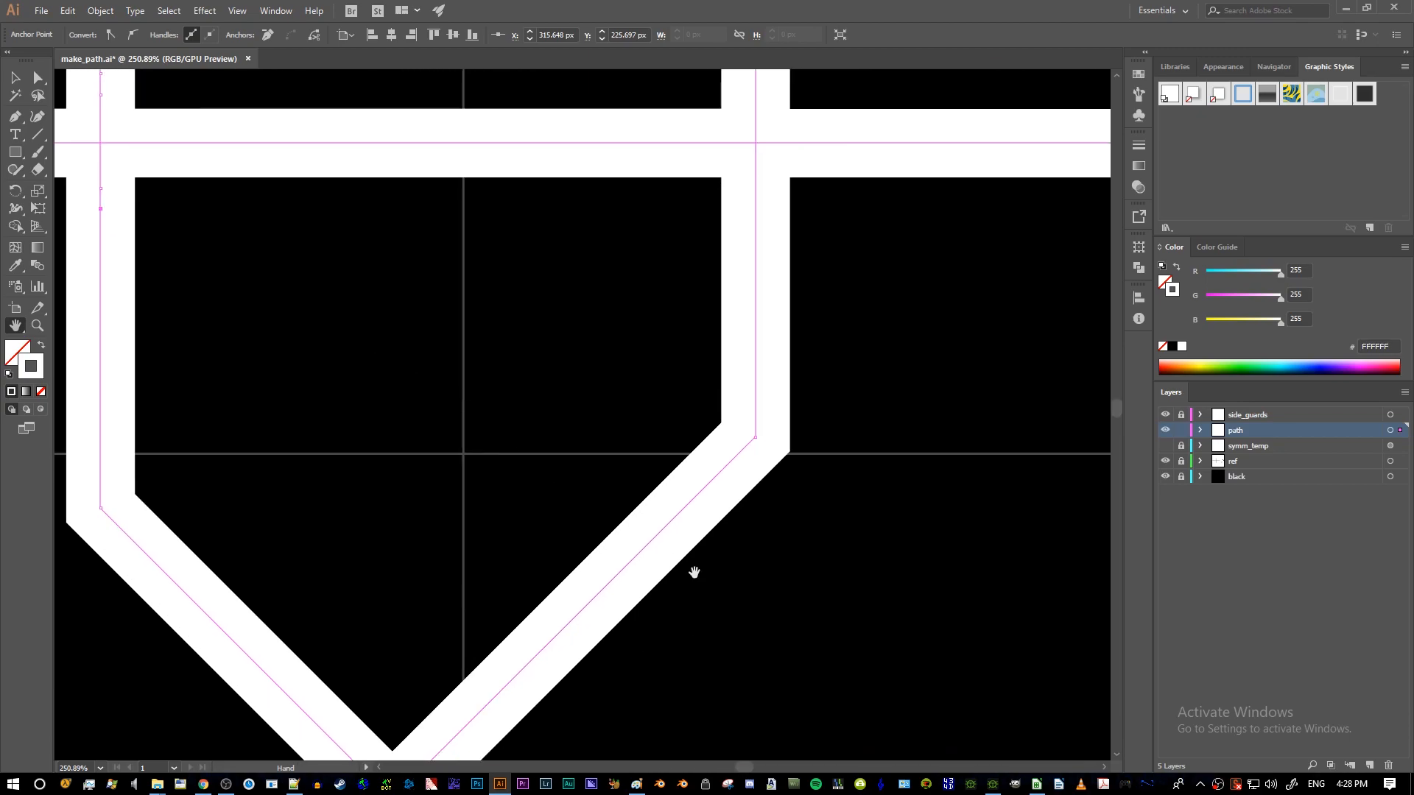
scroll(751, 618, "right", 5)
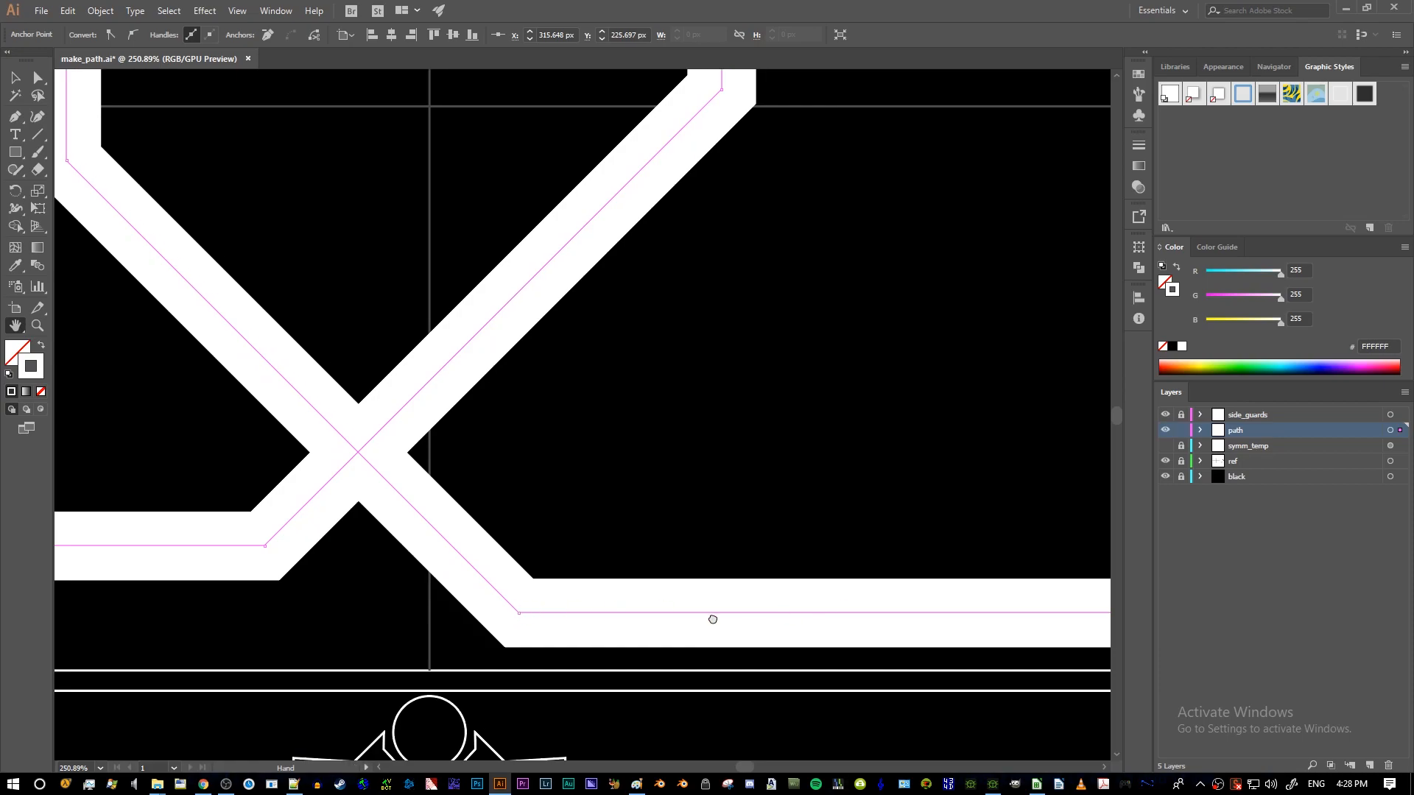
- Cut the path at the corner anchor where the lower horizontal run meets the right vertical segment
key("a")
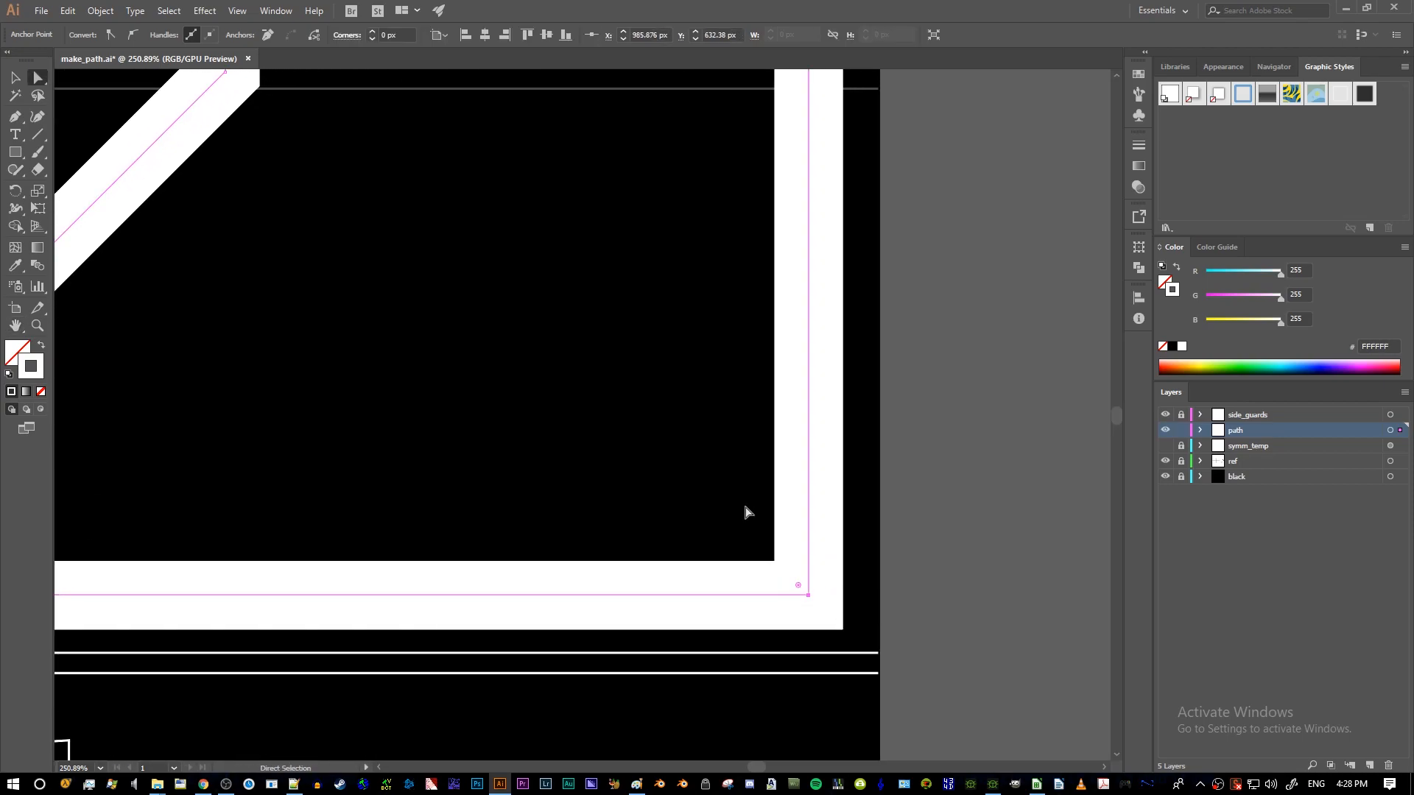
left_click(747, 514)
left_click(809, 594)
key("ctrl+shift+a")
left_click(14, 77)
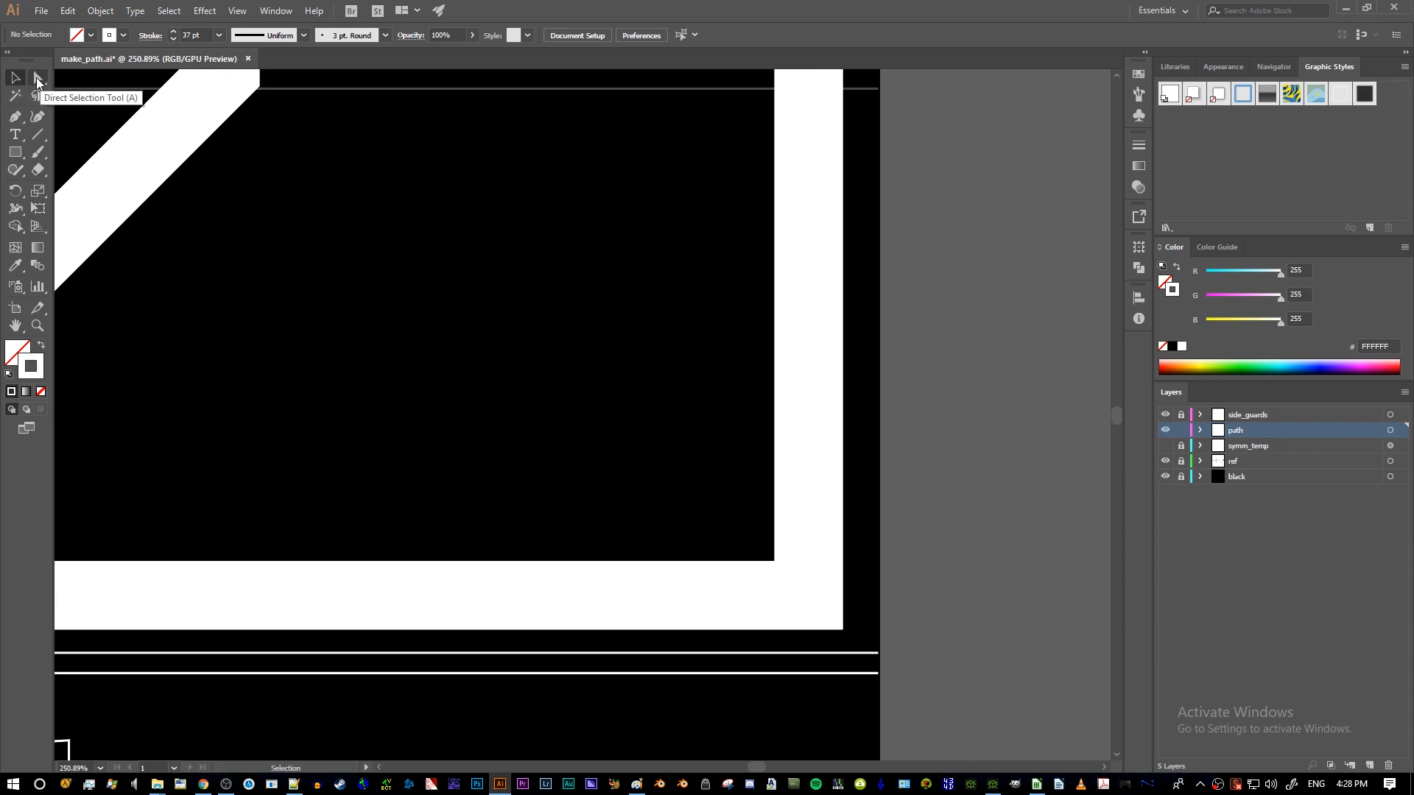
left_click(39, 78)
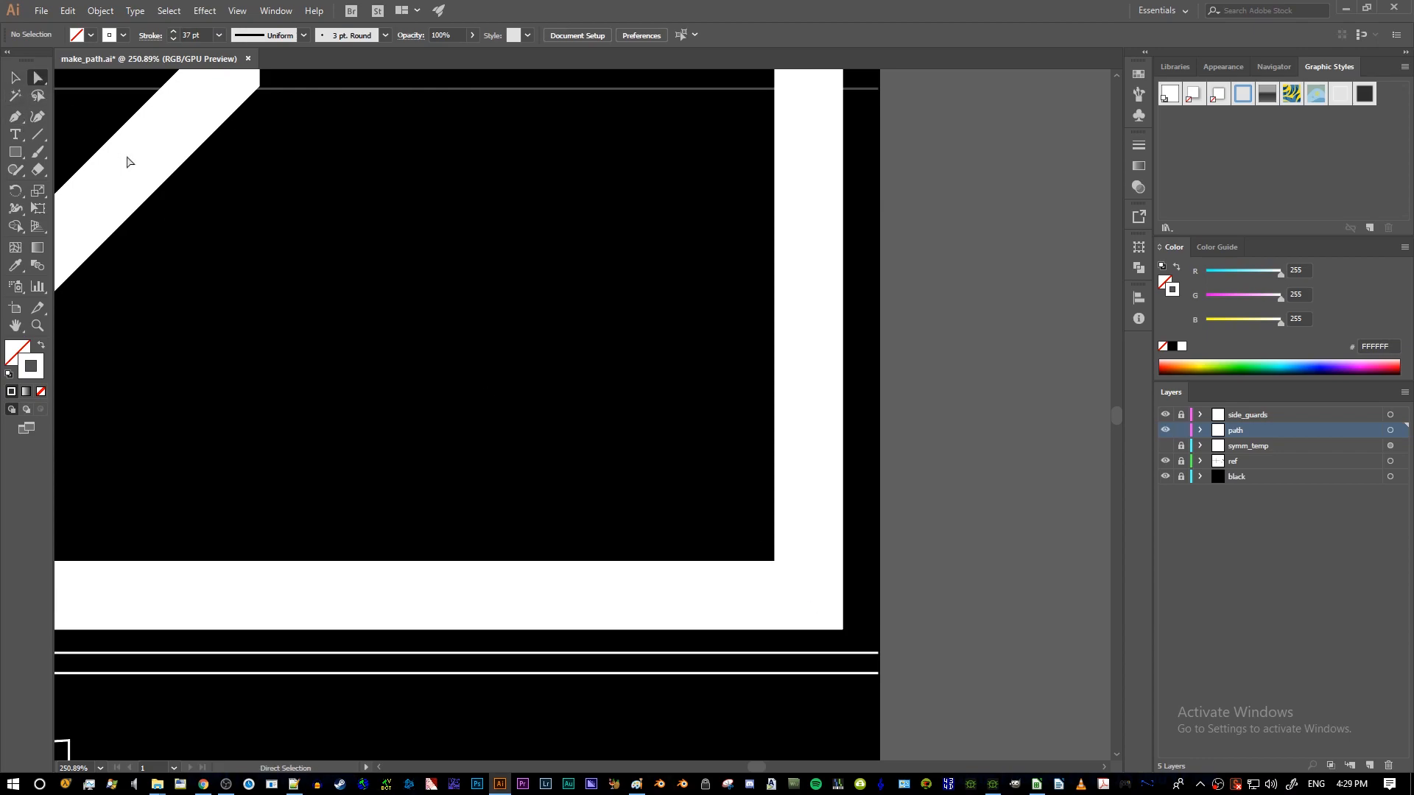
left_click(809, 599)
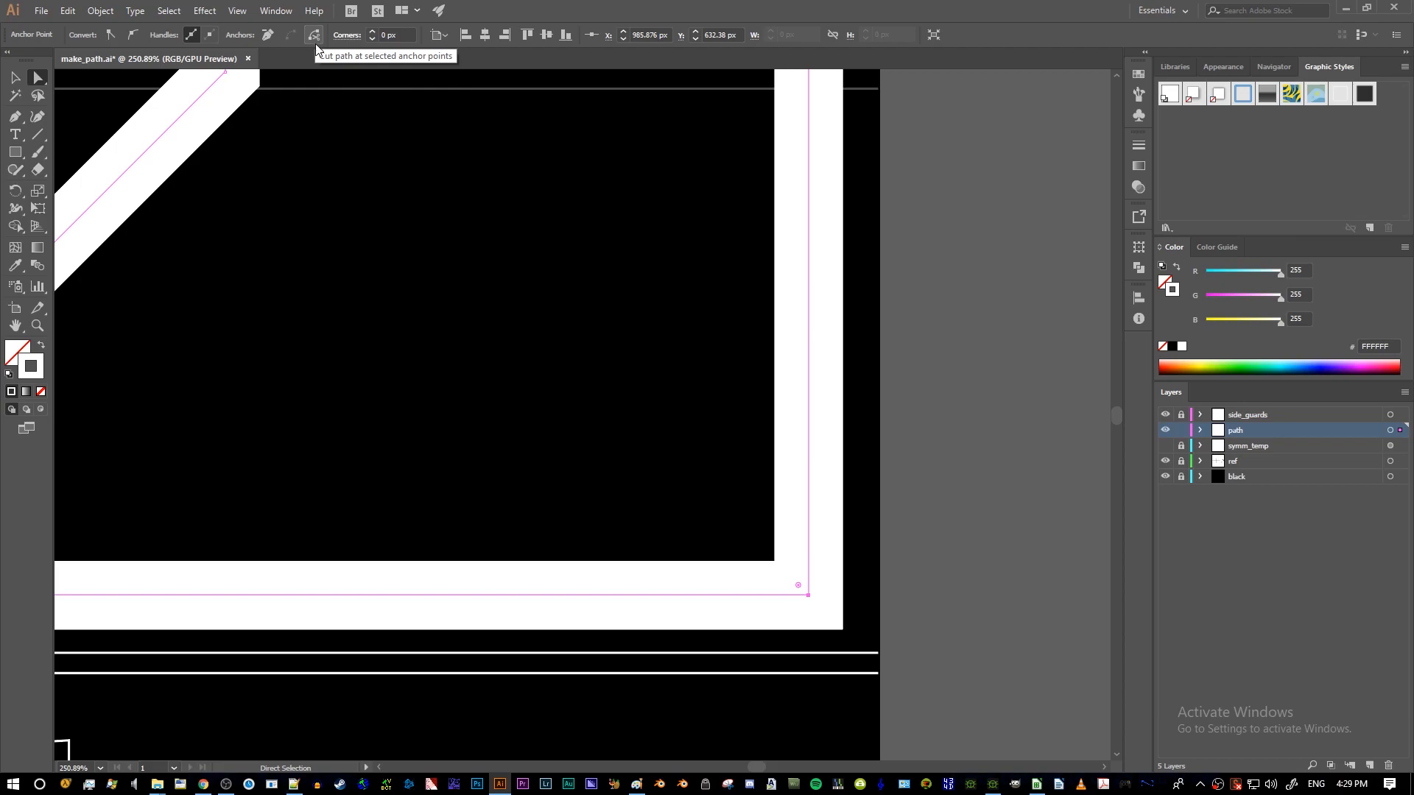
key("z")
mouse_move(838, 537)
left_mouse_down()
mouse_move(699, 573)
mouse_move(742, 571)
mouse_move(810, 531)
left_mouse_up()
key("v")
left_click(1024, 653)
- Move the cut end of the right vertical segment straight up to Y about 577 px, away from the horizontal run
key("z")
left_click_drag(868, 570, 1009, 652)
key("a")
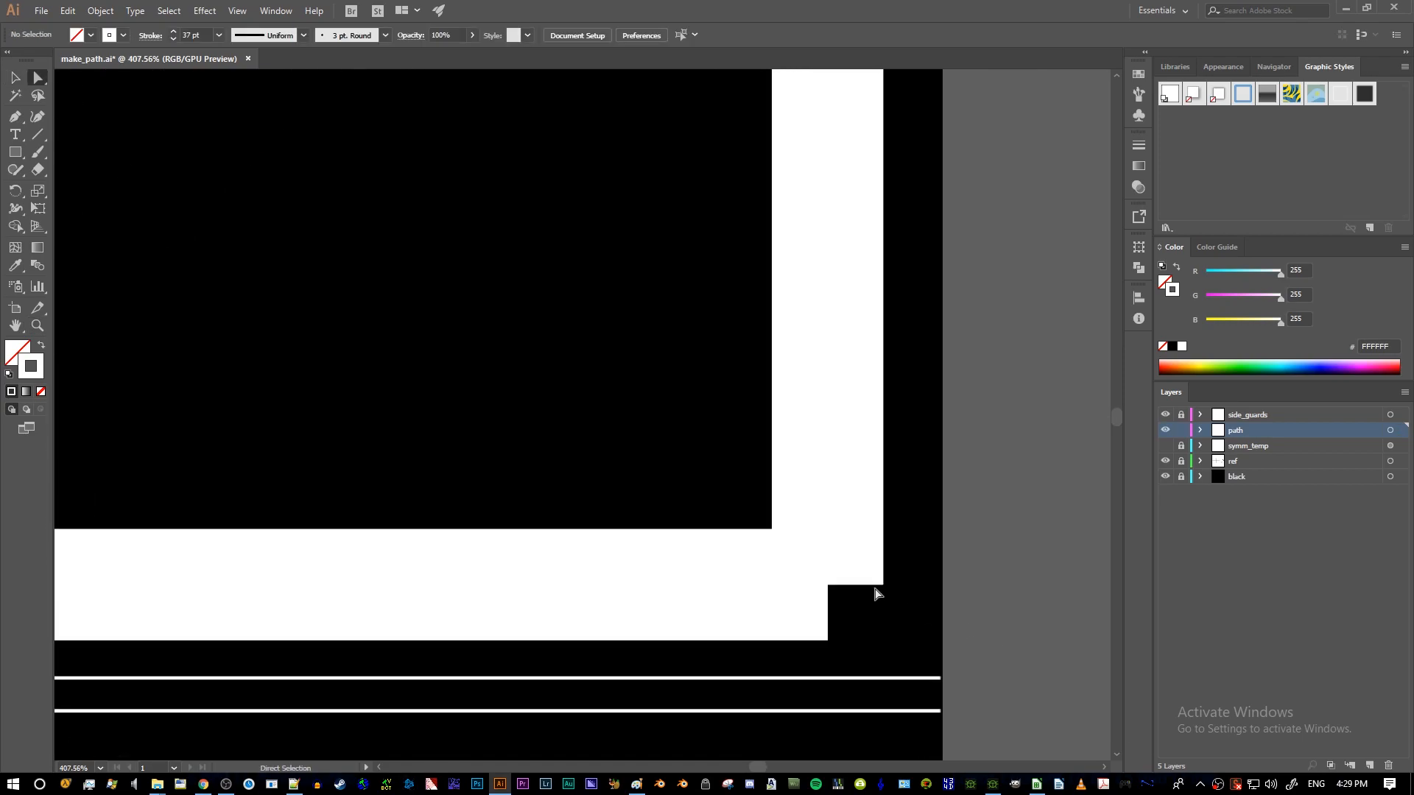
left_click(829, 585)
key("ctrl+shift+a")
left_click(828, 586)
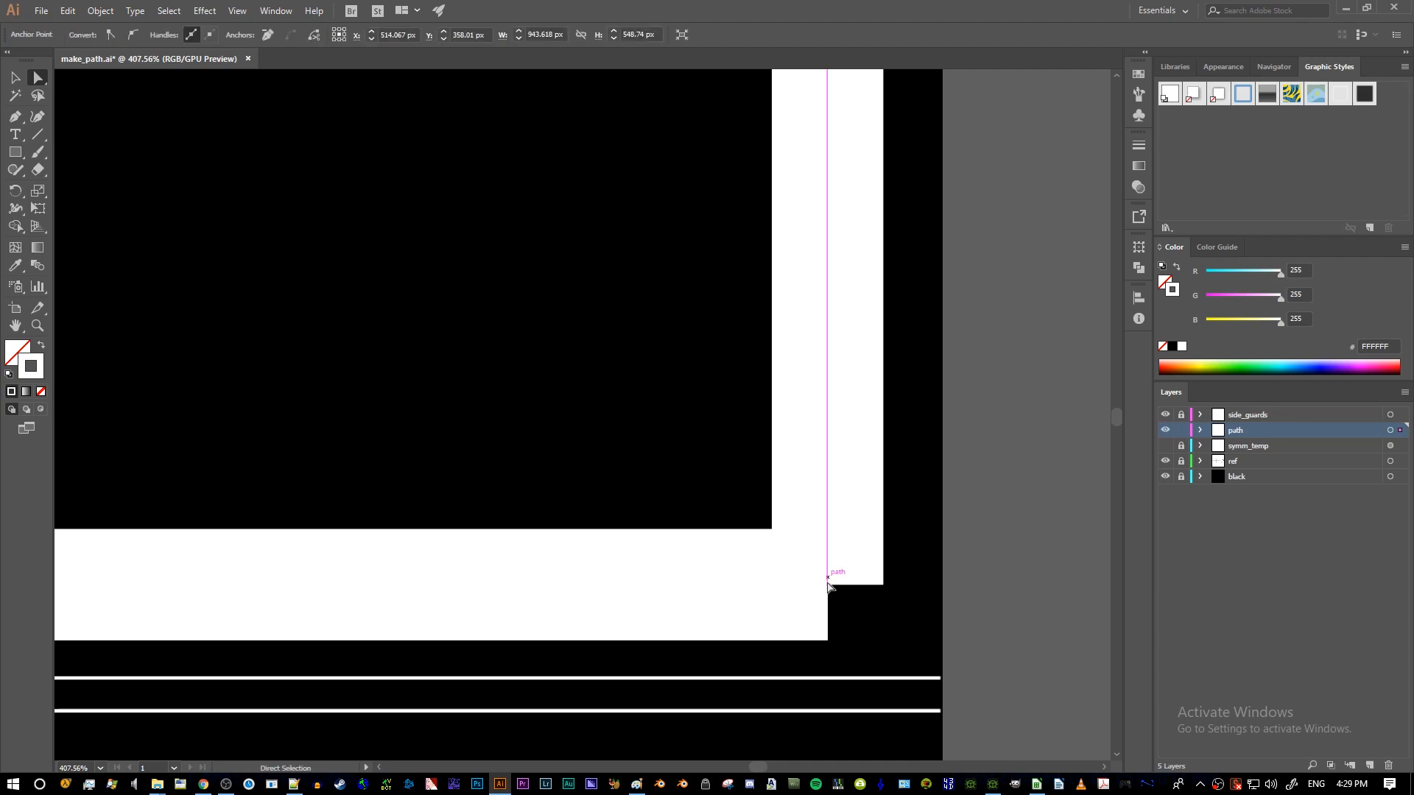
left_click_drag(828, 586, 843, 420)
- Compare the two separated ends at the lower-right corner with the out markings on the sample level in Paint
key("z")
left_click(689, 496, "alt")
left_click(791, 514, "alt")
left_click(791, 514, "alt")
key("alt+Tab")
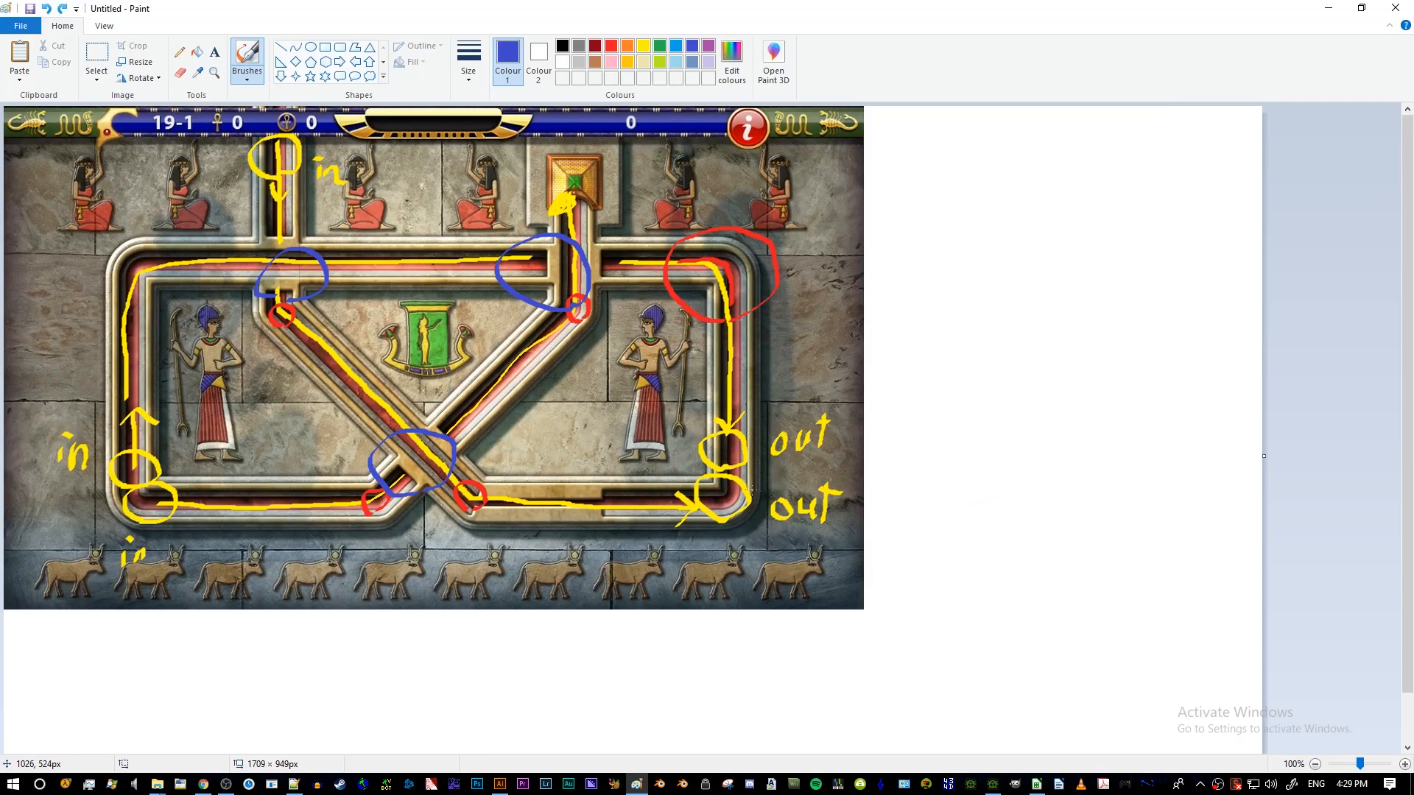
key("alt+Tab")
left_click(840, 480)
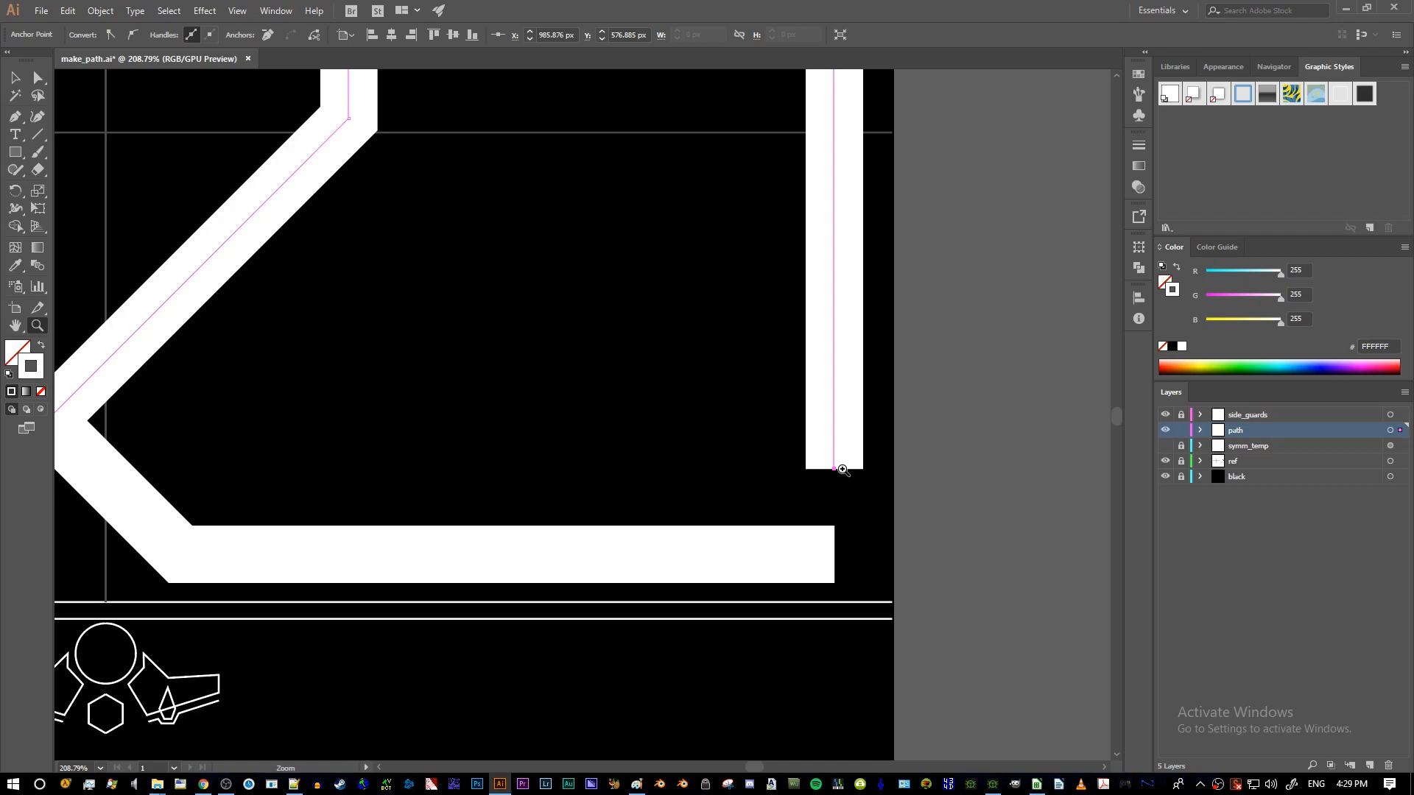
left_click(847, 556, "alt")
scroll(798, 369, "up", 3)
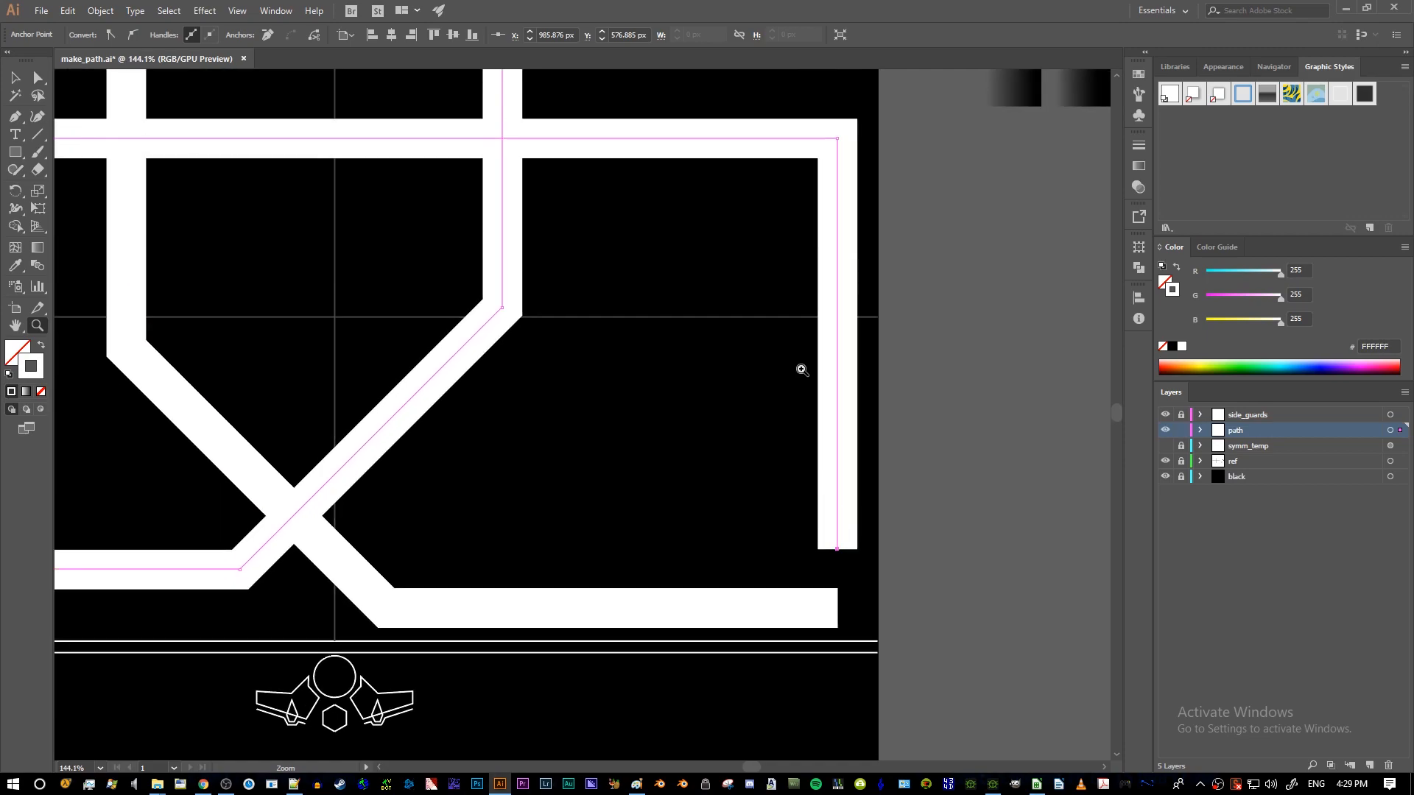
- Add an anchor point immediately before the free end of the lower horizontal run, at X about 985.87 px
key("v")
left_click(827, 665)
key("z")
left_click_drag(855, 672, 740, 370)
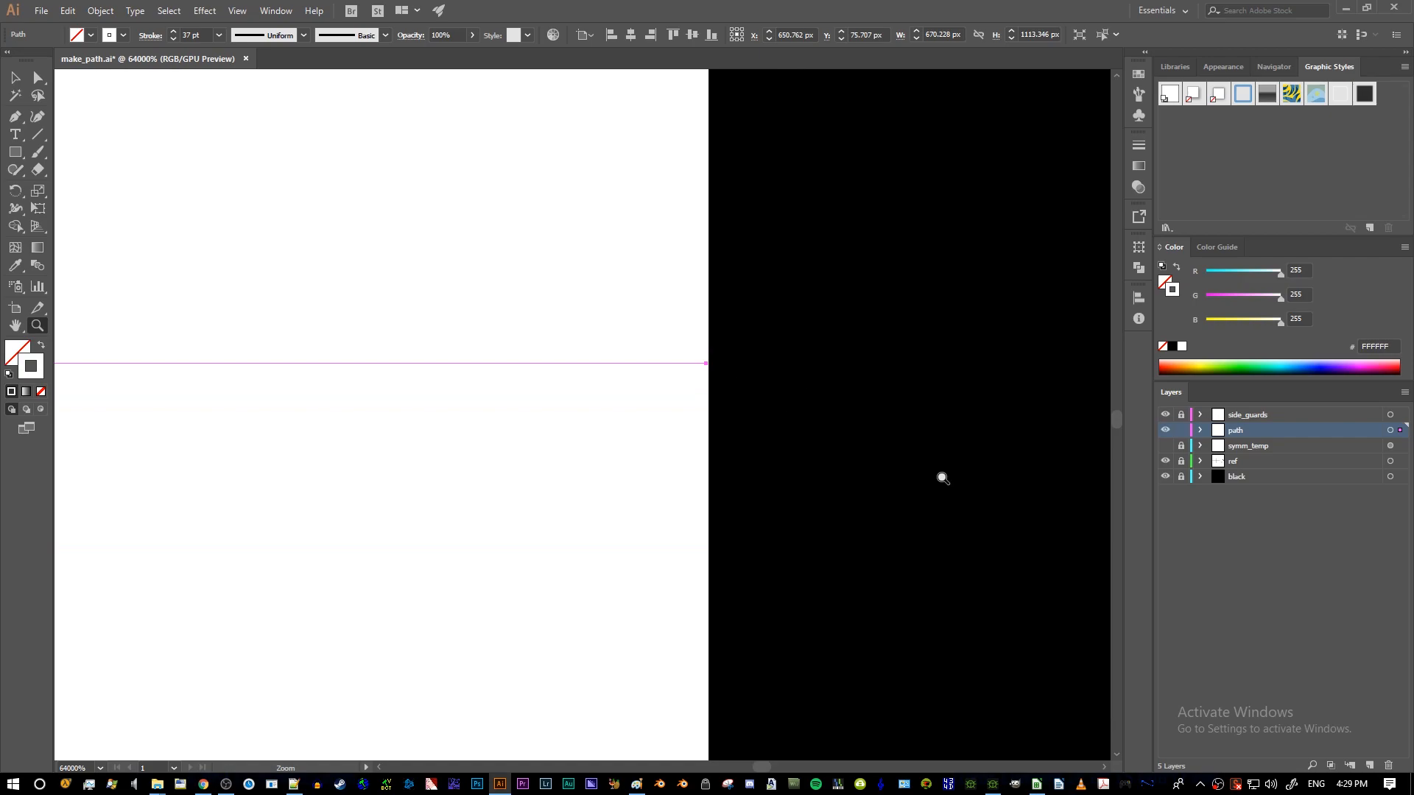
key("p")
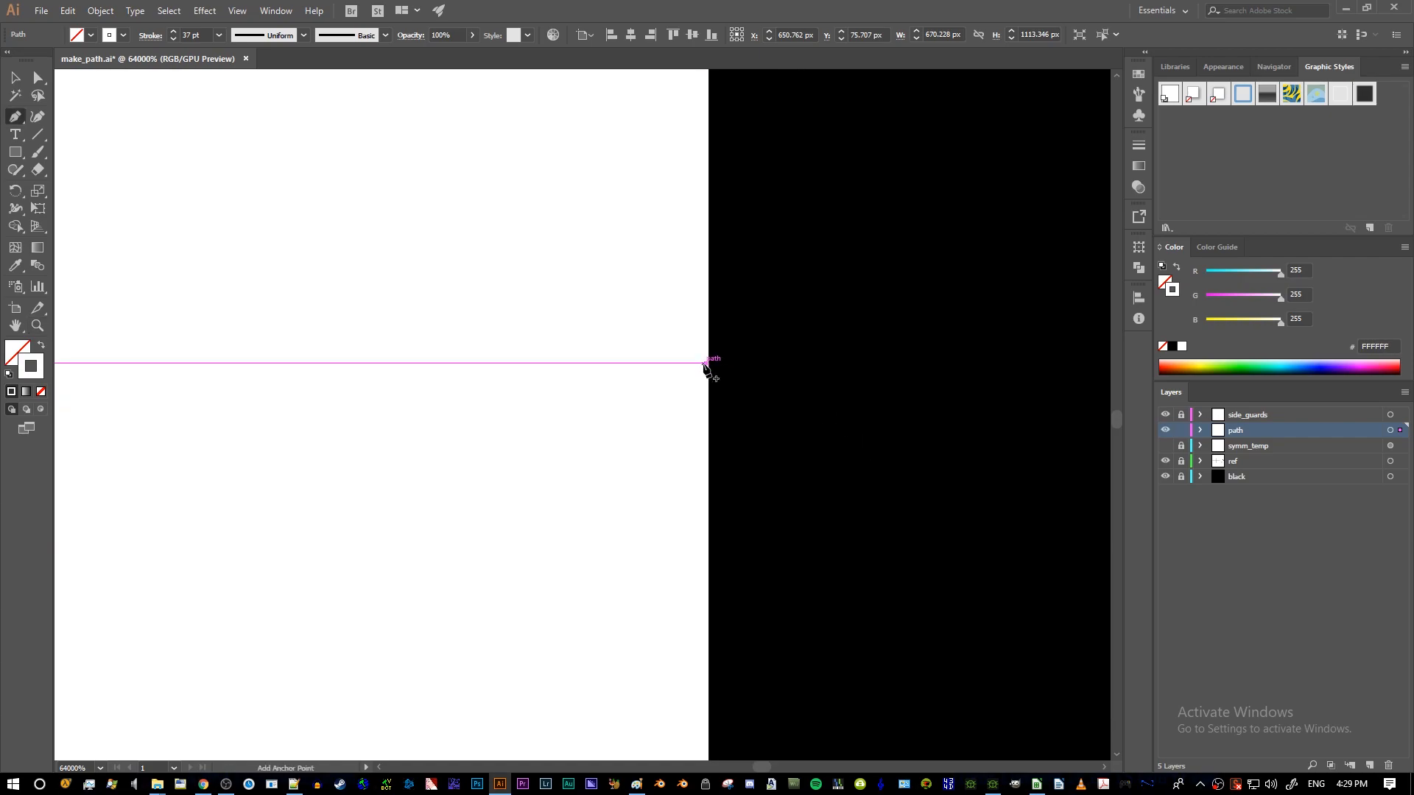
left_click(704, 364)
key("z")
left_click_drag(709, 366, 606, 527)
- Add two more anchors farther back along the lower horizontal run, the first at X about 957 px and the second slightly beyond it
key("p")
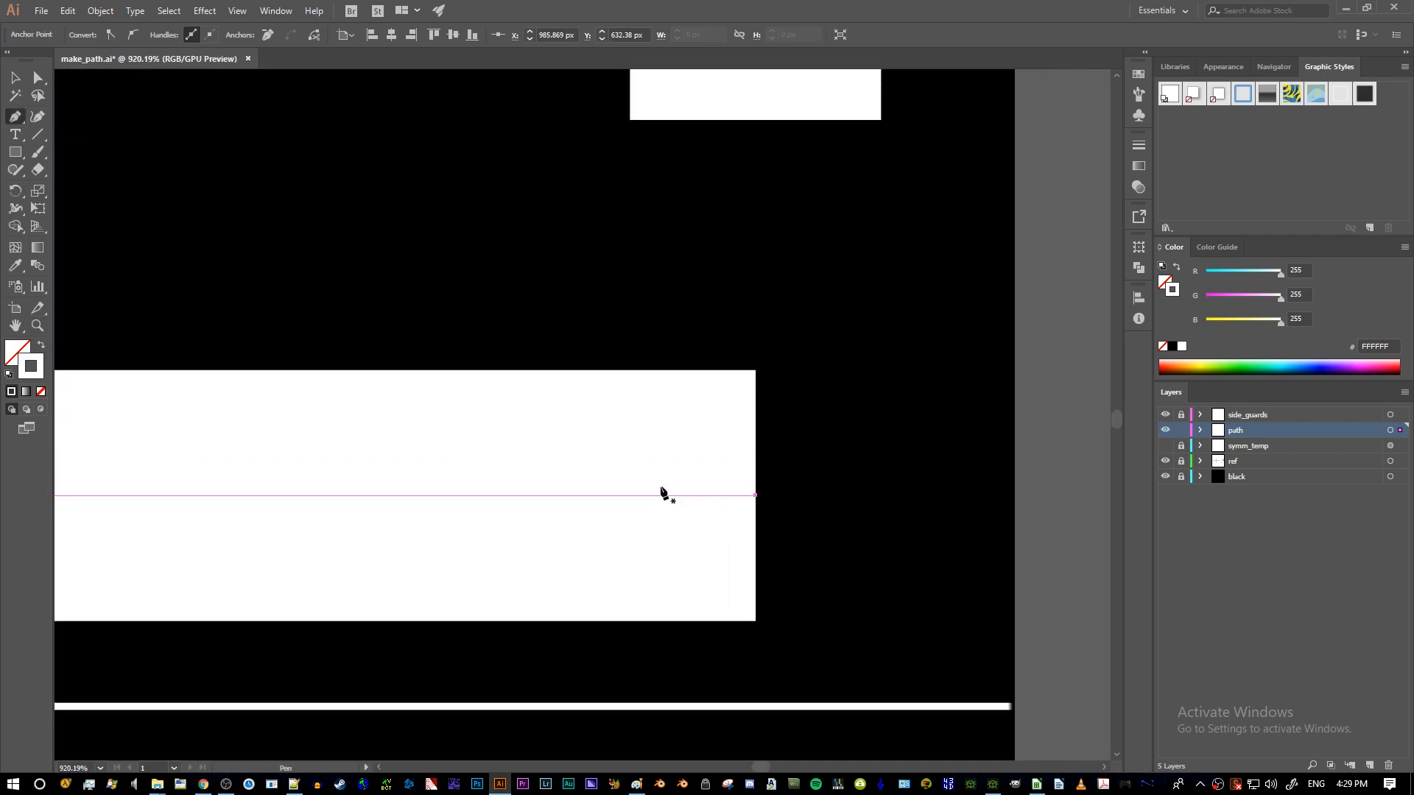
left_click(563, 495)
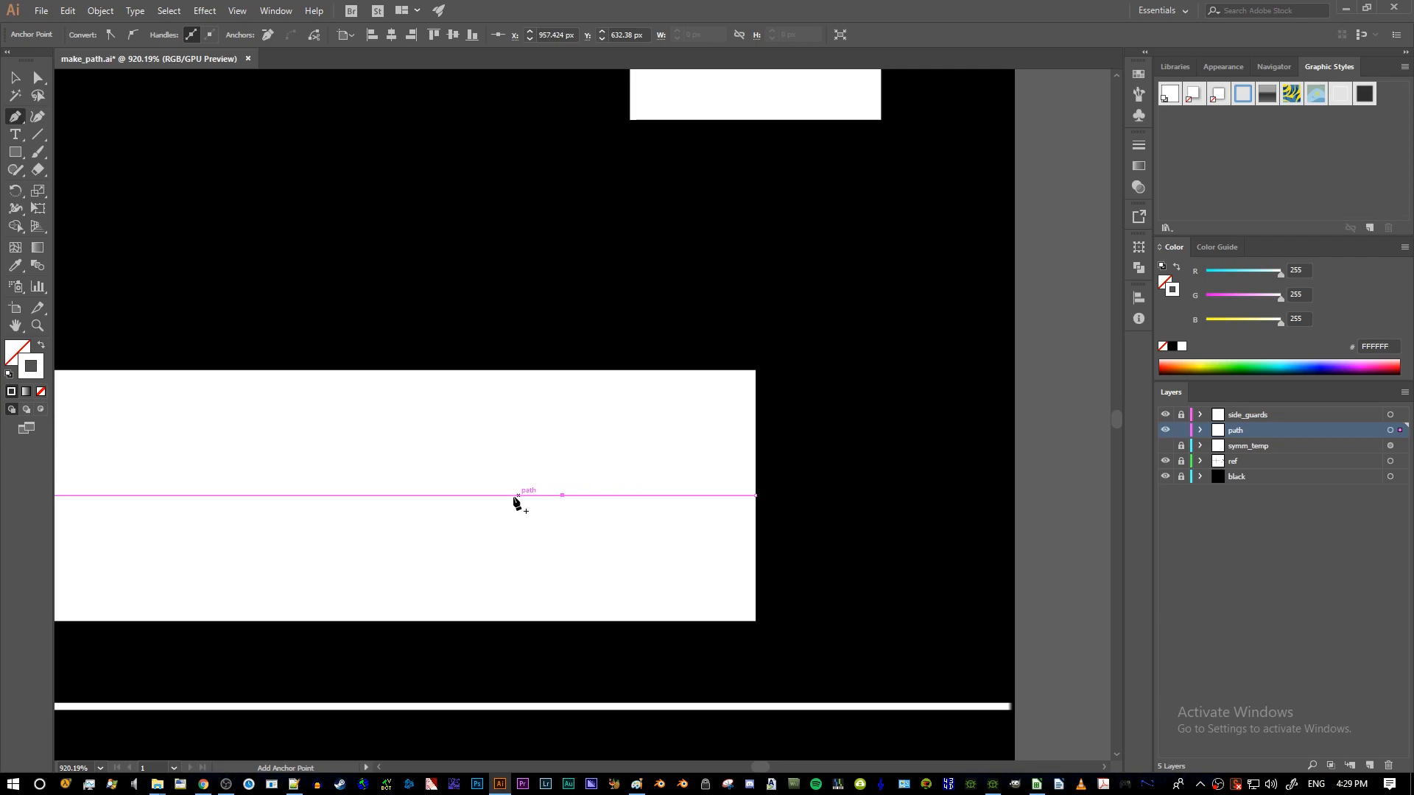
left_click(501, 496)
key("z")
left_click(531, 512, "alt")
left_click(532, 511, "alt")
key("a")
left_click_drag(534, 504, 621, 502)
left_click(577, 501)
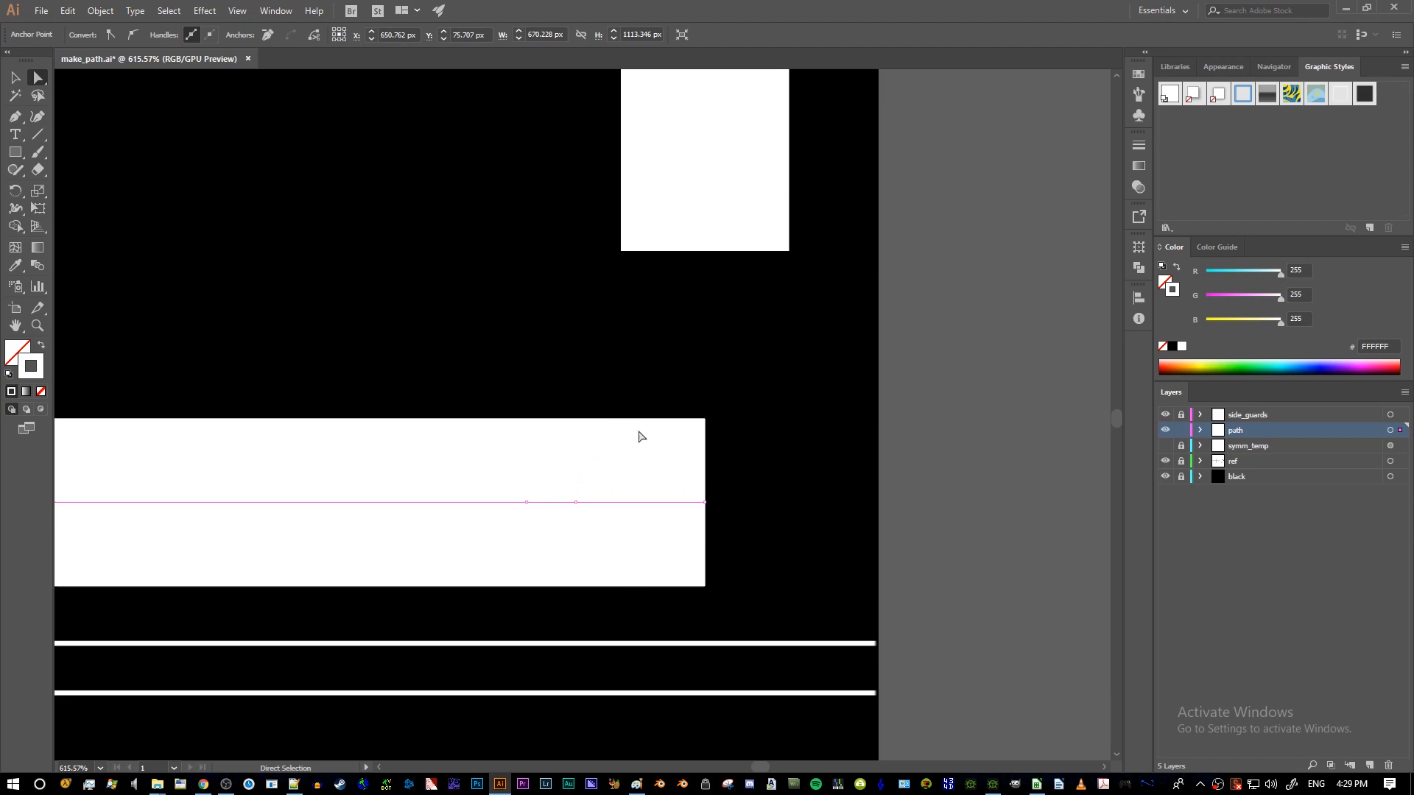
- Add an anchor point immediately above the free end of the right vertical segment, at Y about 576.88 px
key("z")
left_click(761, 479, "alt")
left_click(883, 417)
left_click_drag(739, 373, 708, 608)
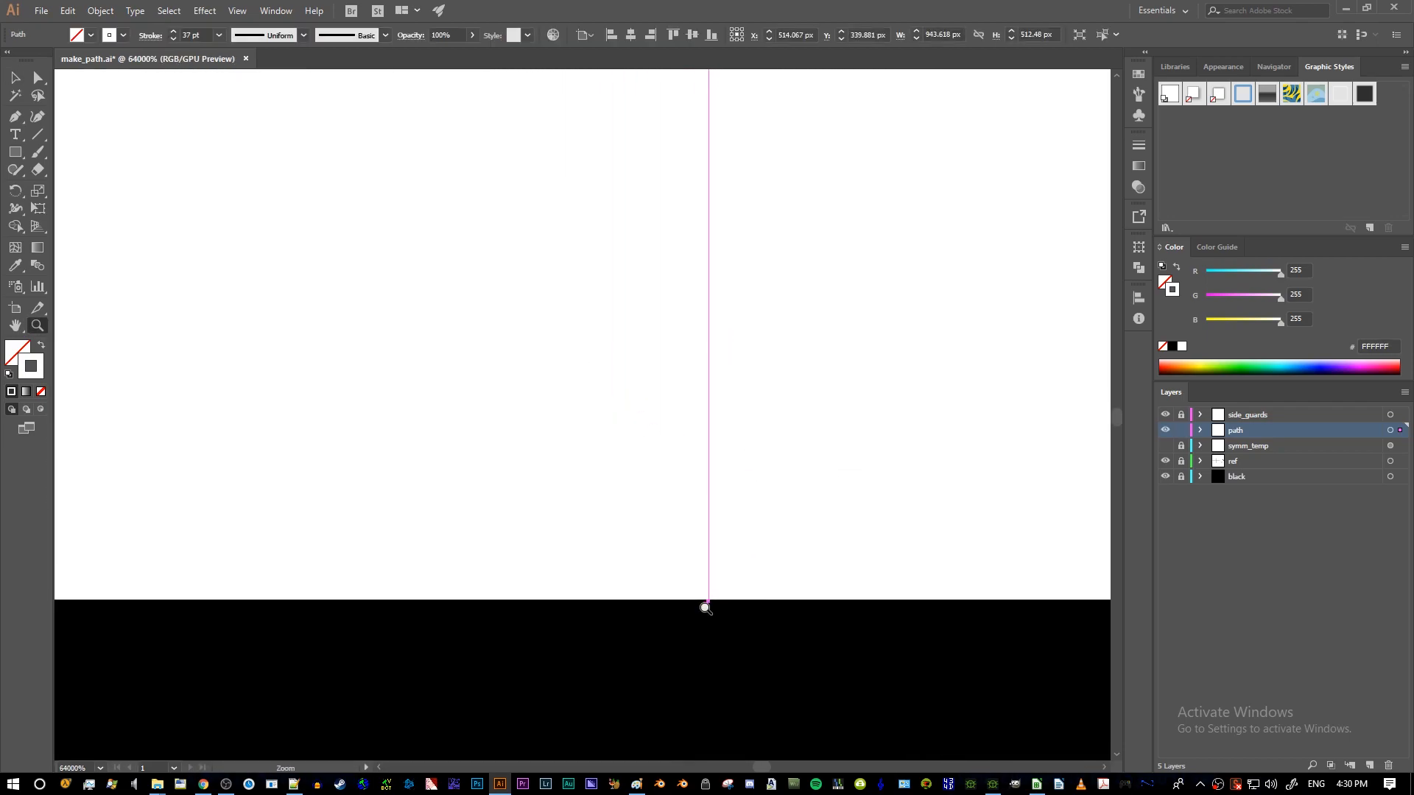
key("p")
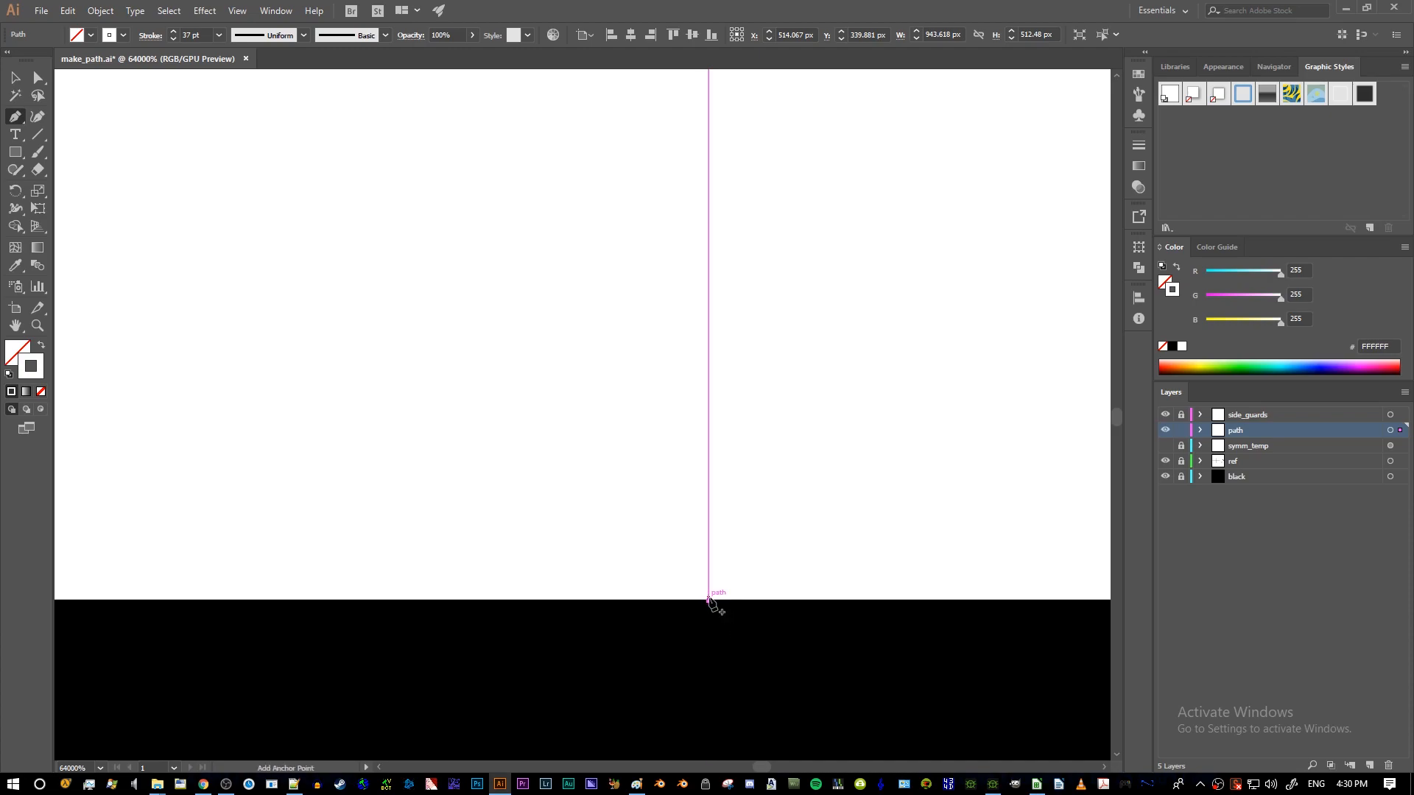
left_click(709, 601)
key("z")
left_click(830, 505, "alt")
left_click(864, 467, "alt")
left_click(864, 466, "alt")
- Add two anchor points farther up the right vertical segment, at Y about 553 and 542 px
key("p")
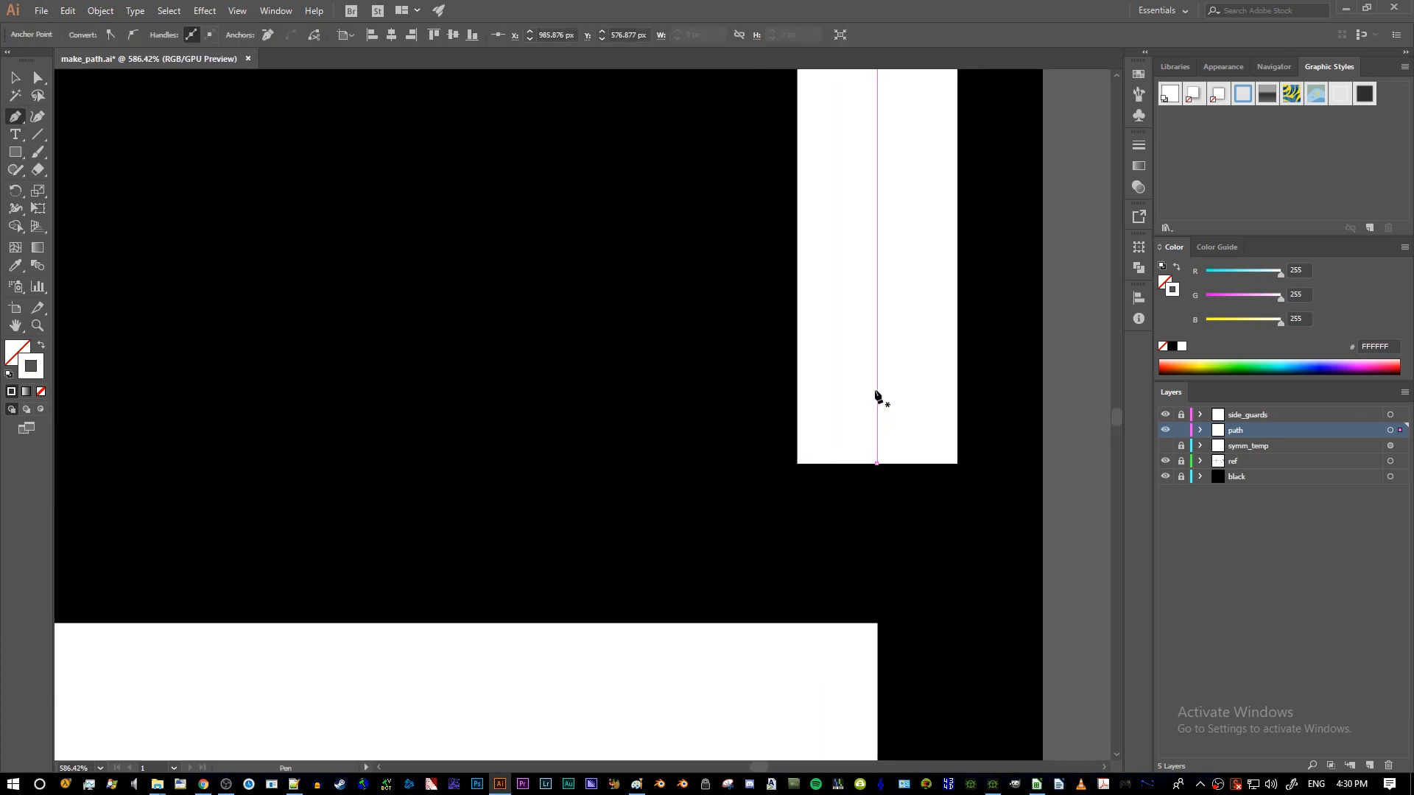
left_click(877, 359)
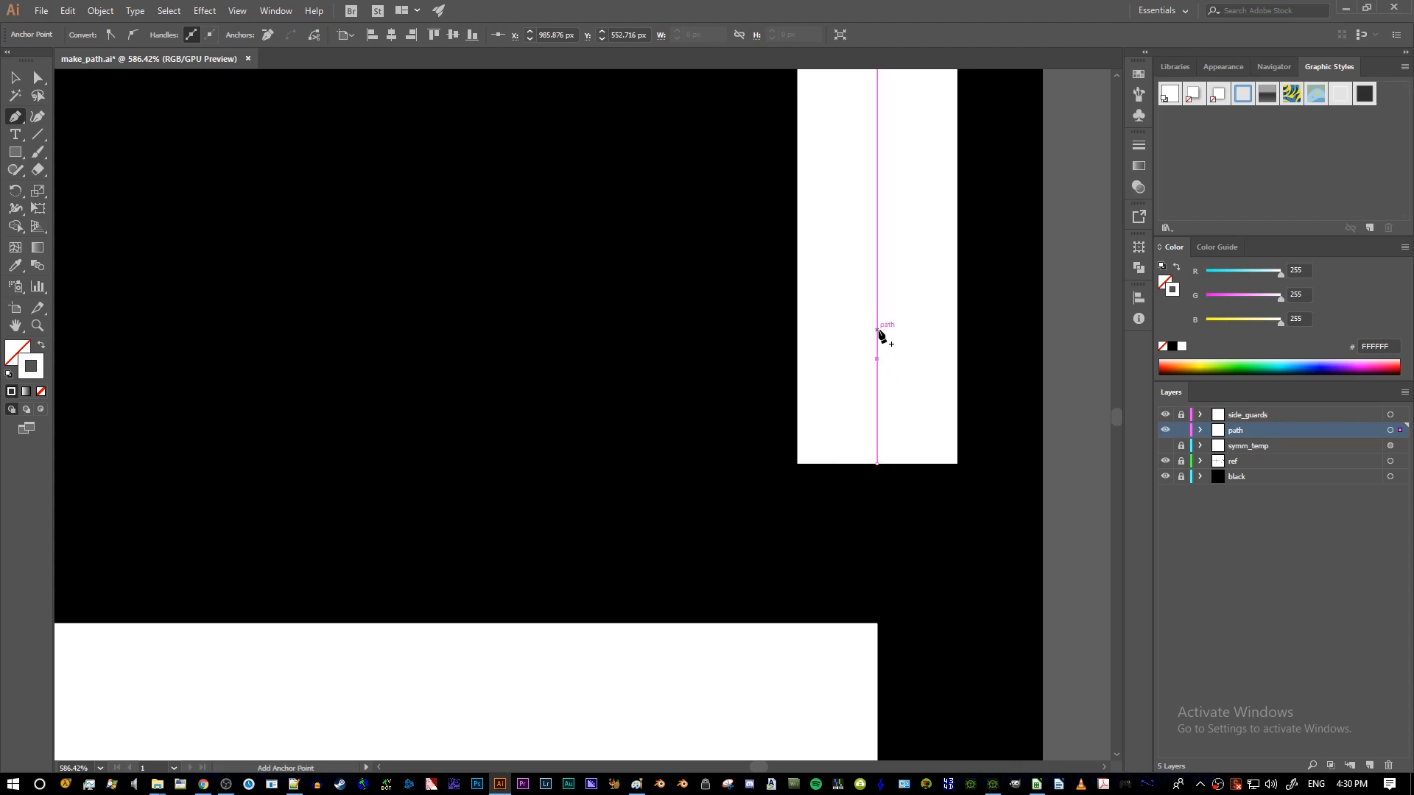
left_click(877, 312)
key("z")
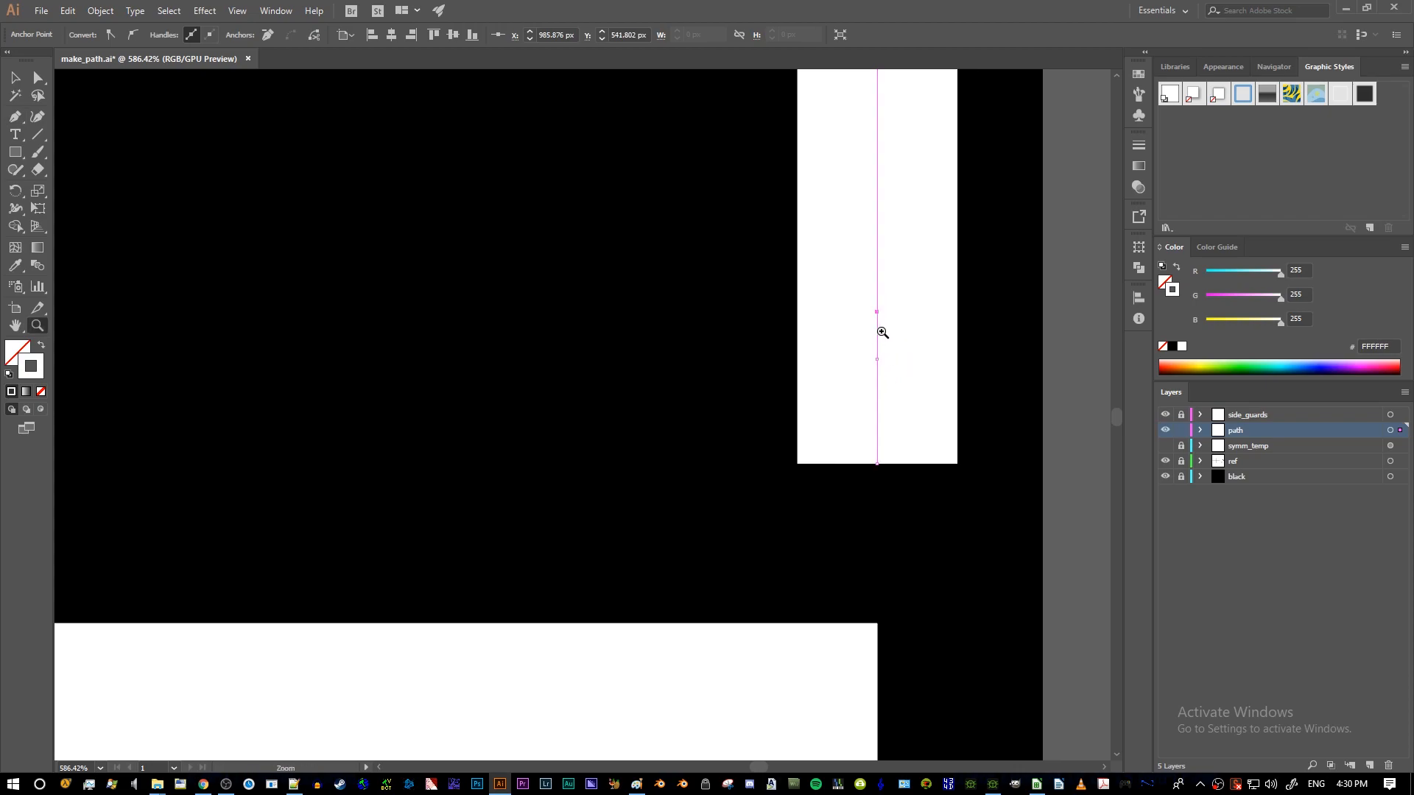
left_click_drag(918, 391, 749, 379)
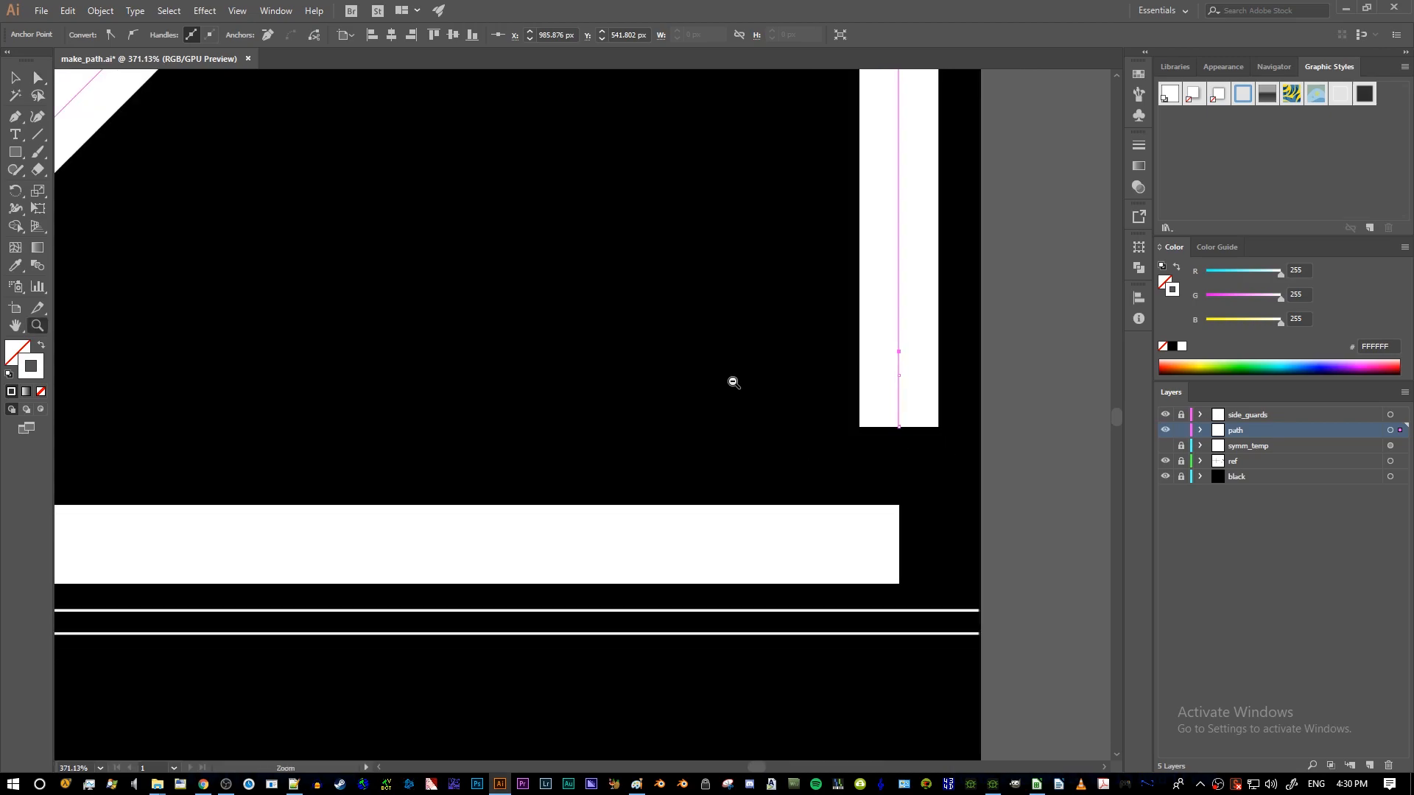
left_click_drag(884, 435, 912, 272)
scroll(827, 385, "up", 2)
- Check the marked-up level reference in Paint, and select both upper corner anchors of the outer loop path
key("alt+Tab")
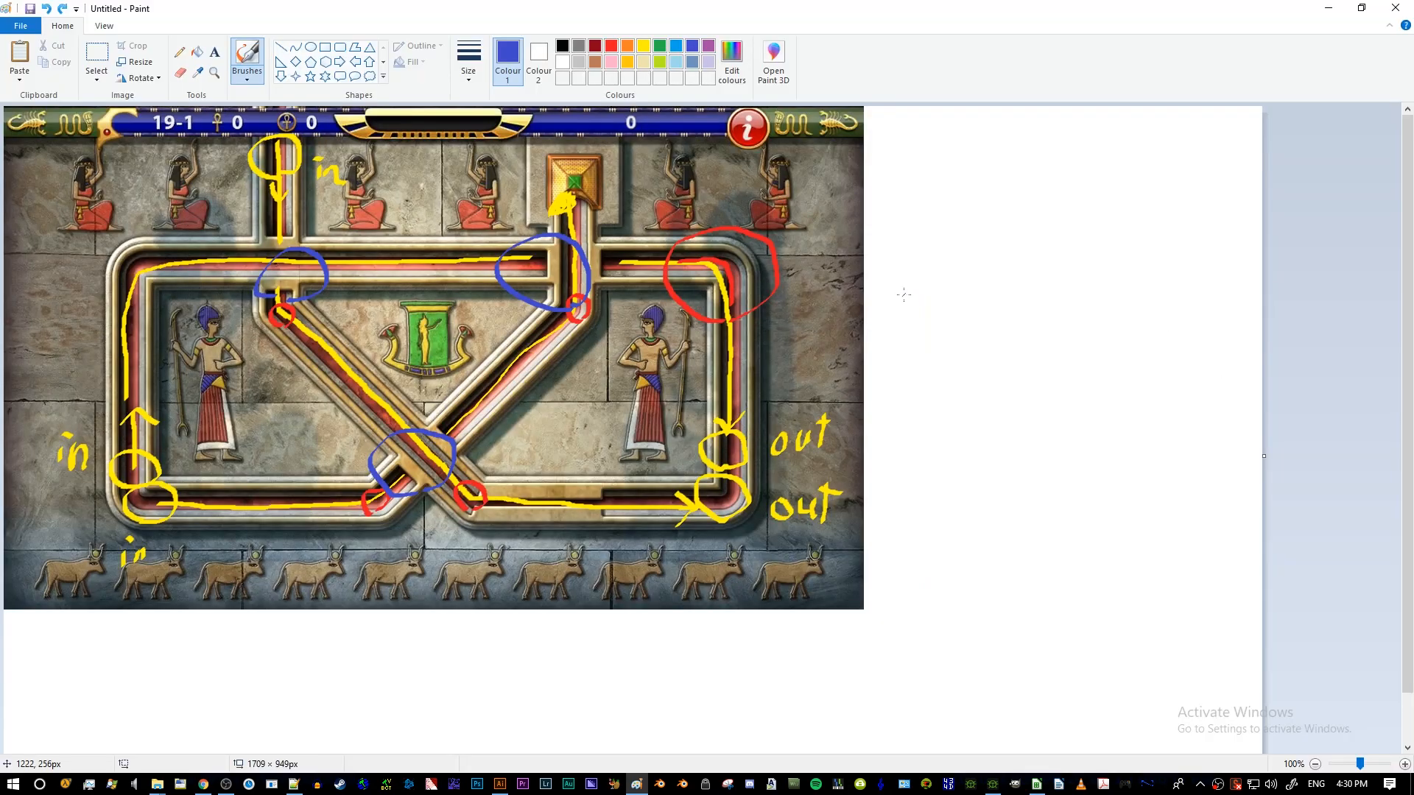
key("alt+Tab")
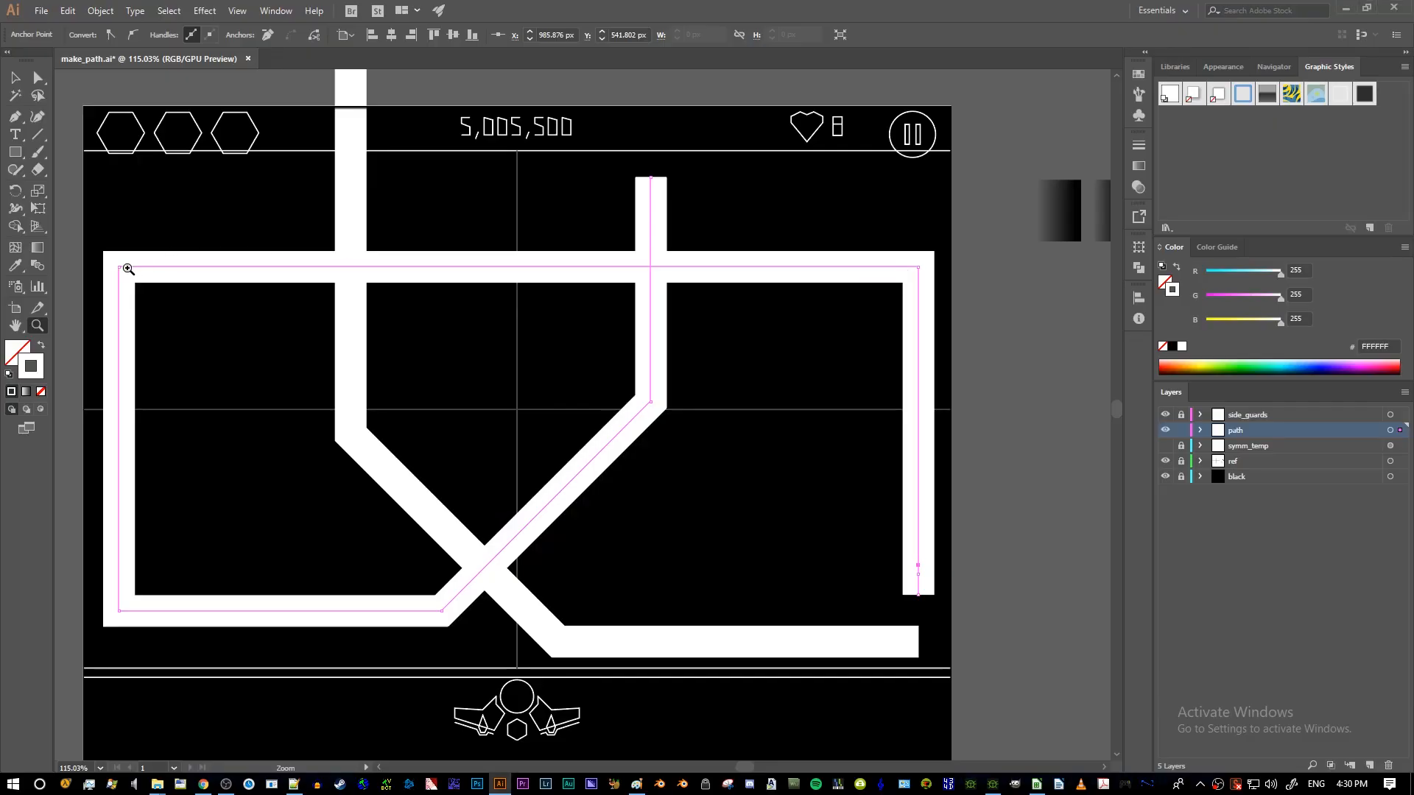
key("ctrl")
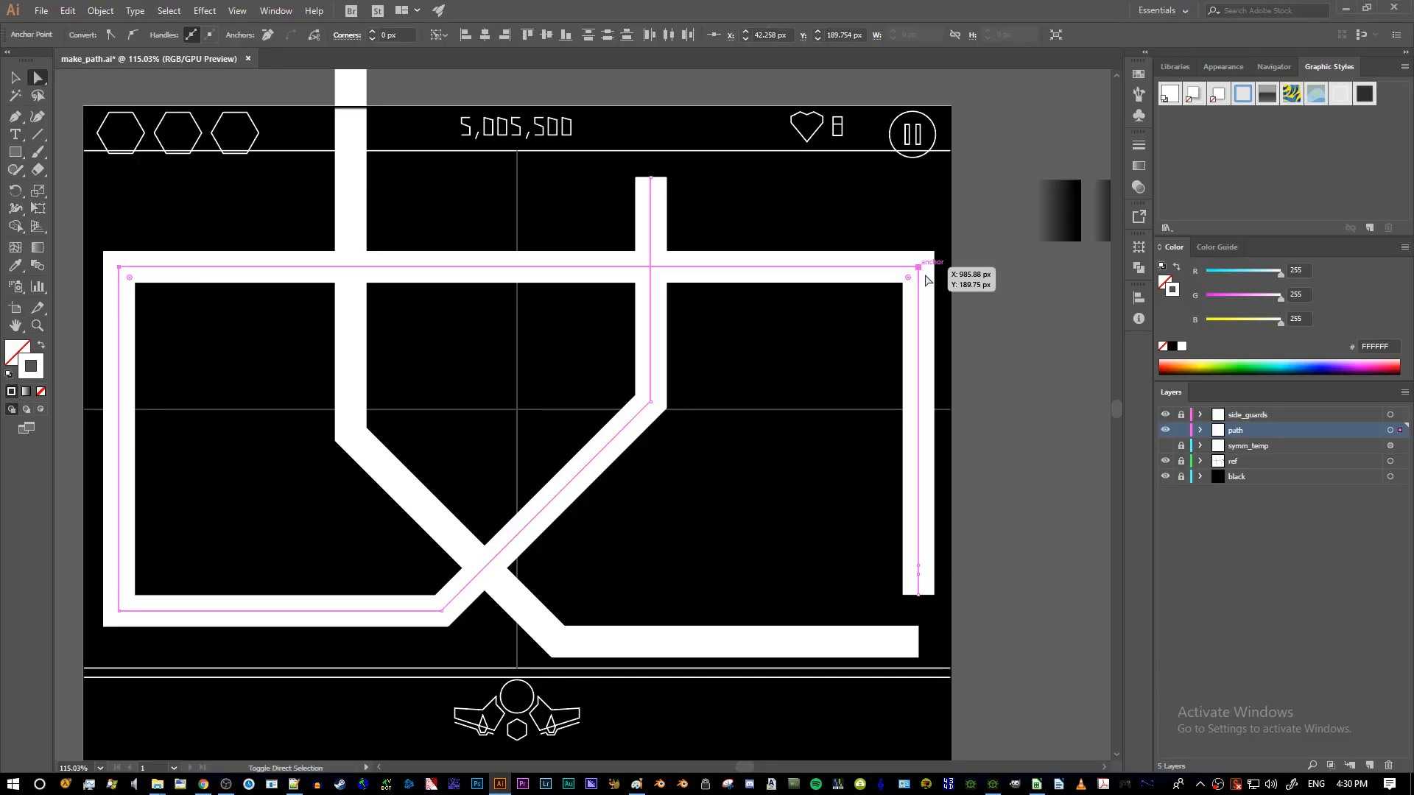
left_click(925, 278, "ctrl")
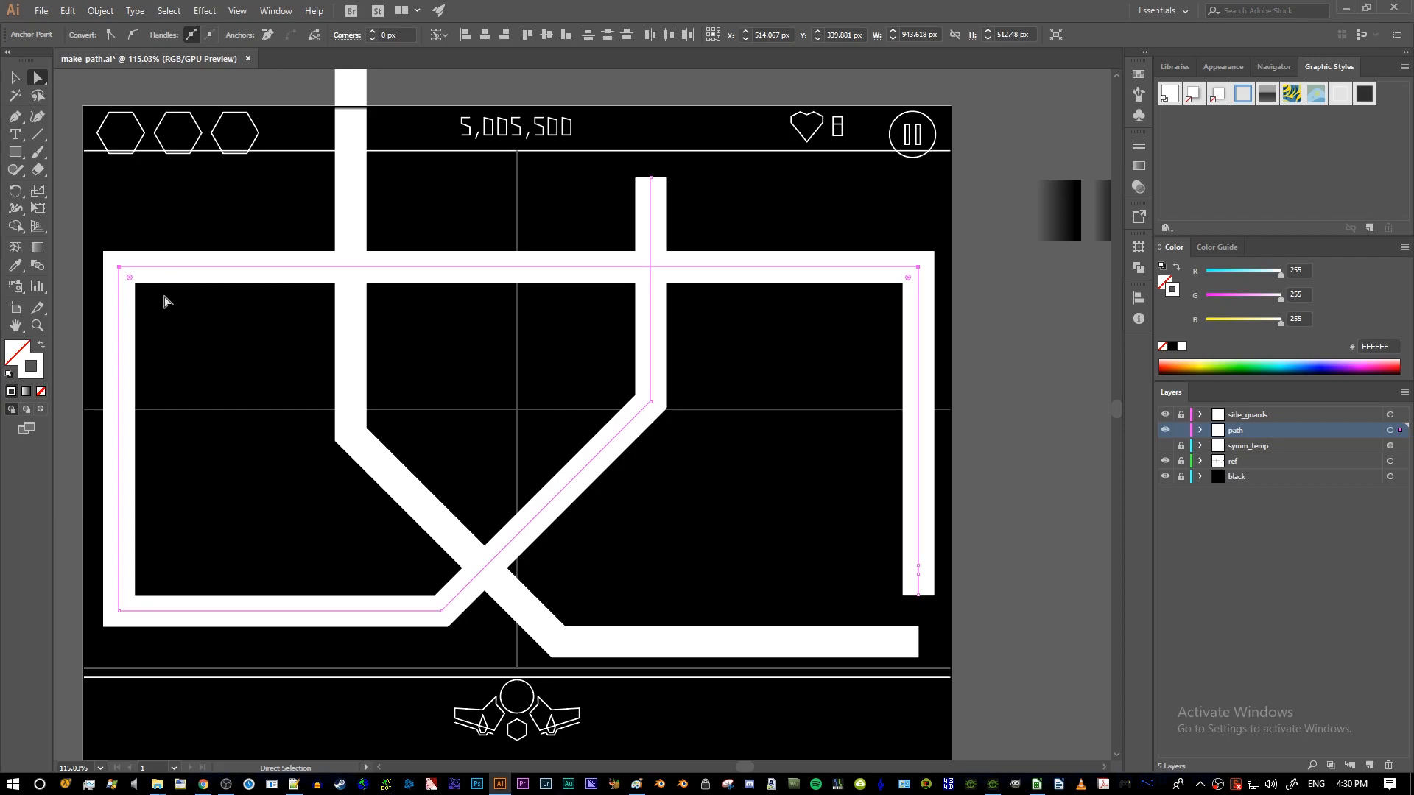
left_click_drag(118, 279, 452, 413)
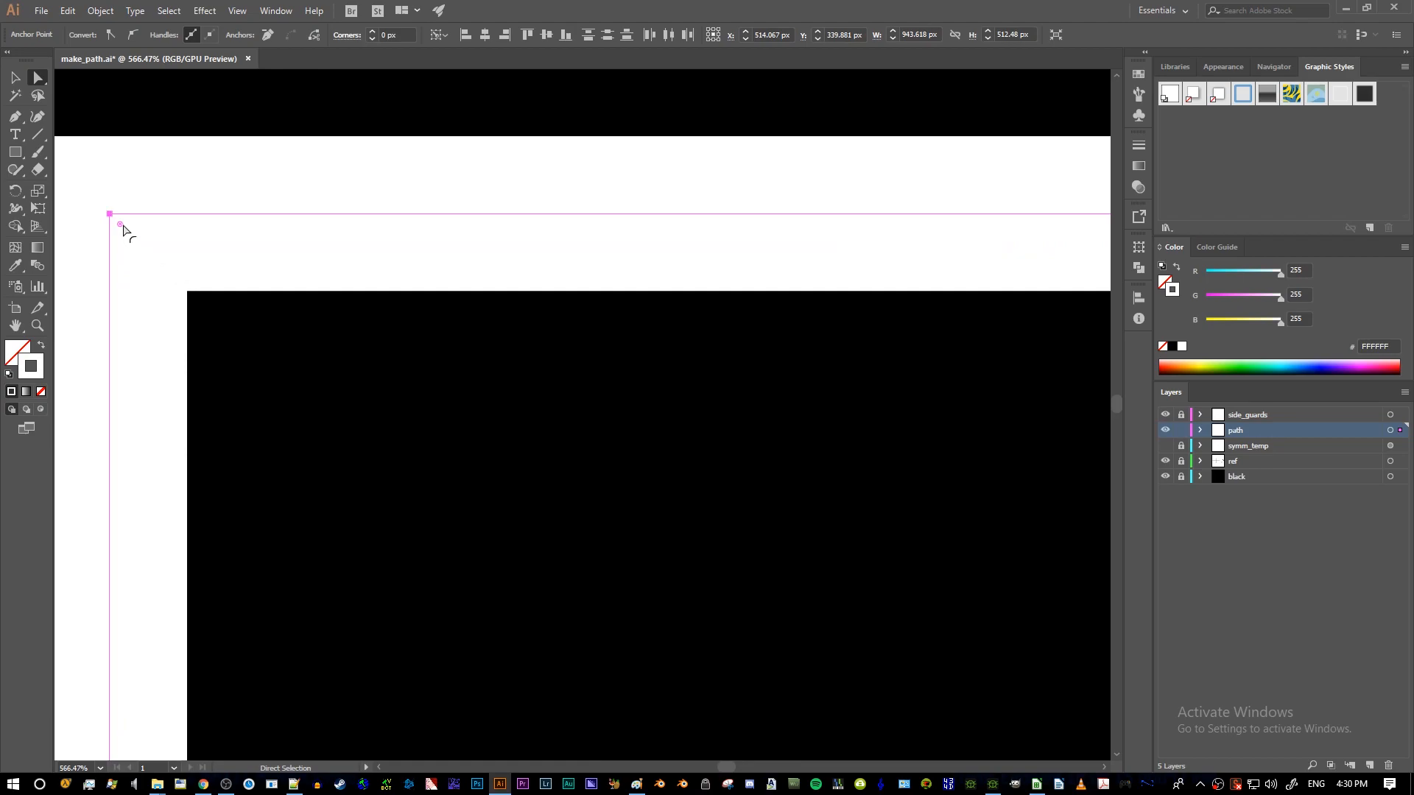
left_click_drag(412, 348, 270, 351)
left_click_drag(381, 370, 275, 364)
key("a")
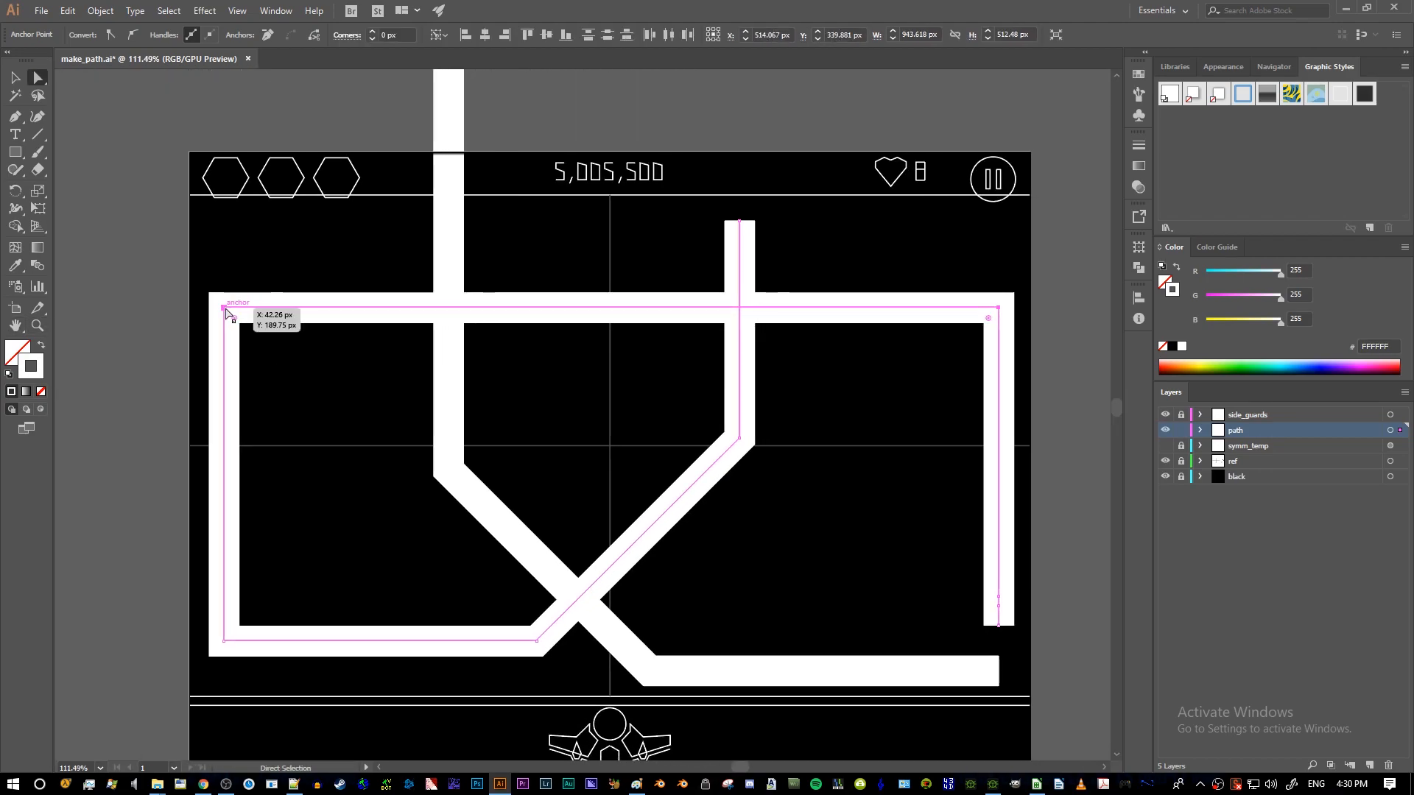
left_click(262, 306)
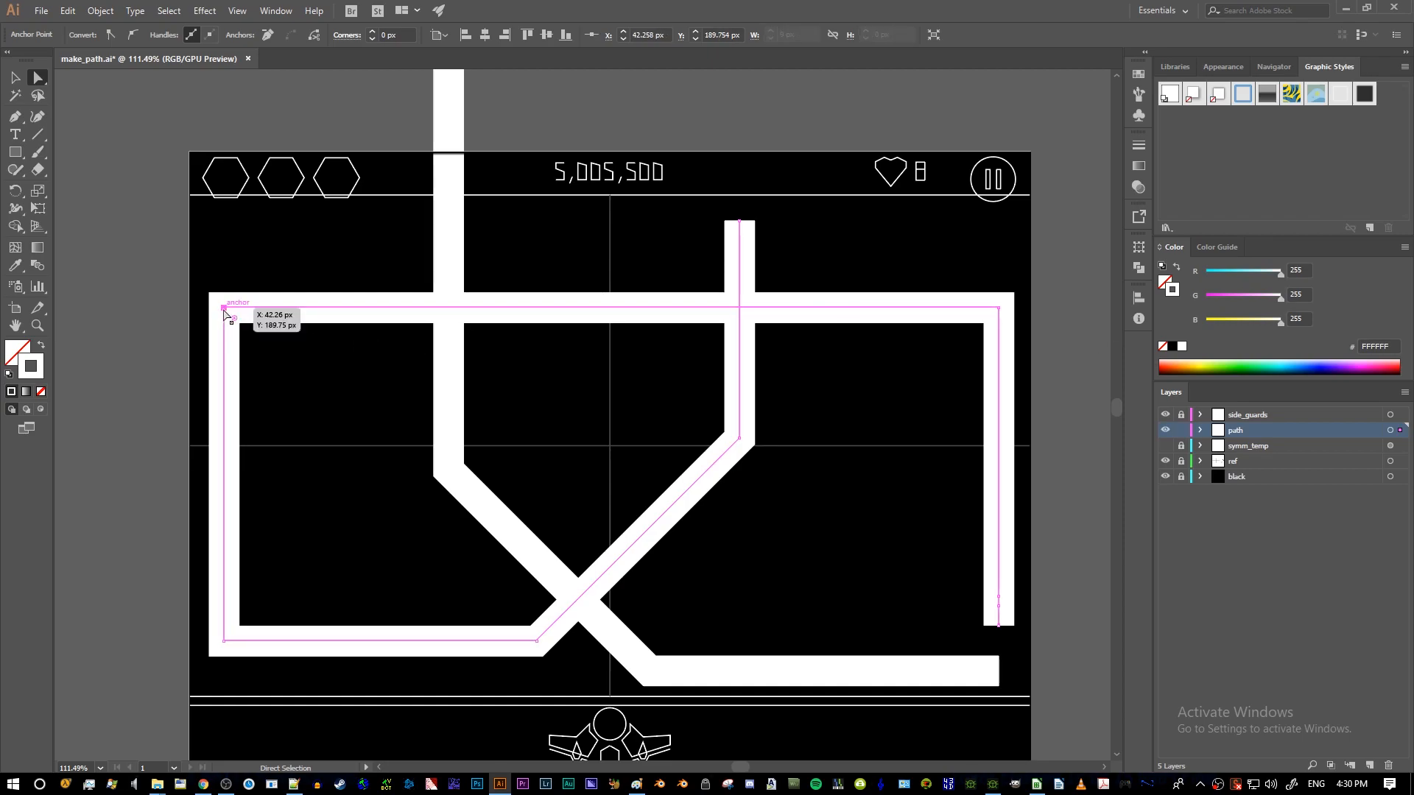
left_click(1000, 312)
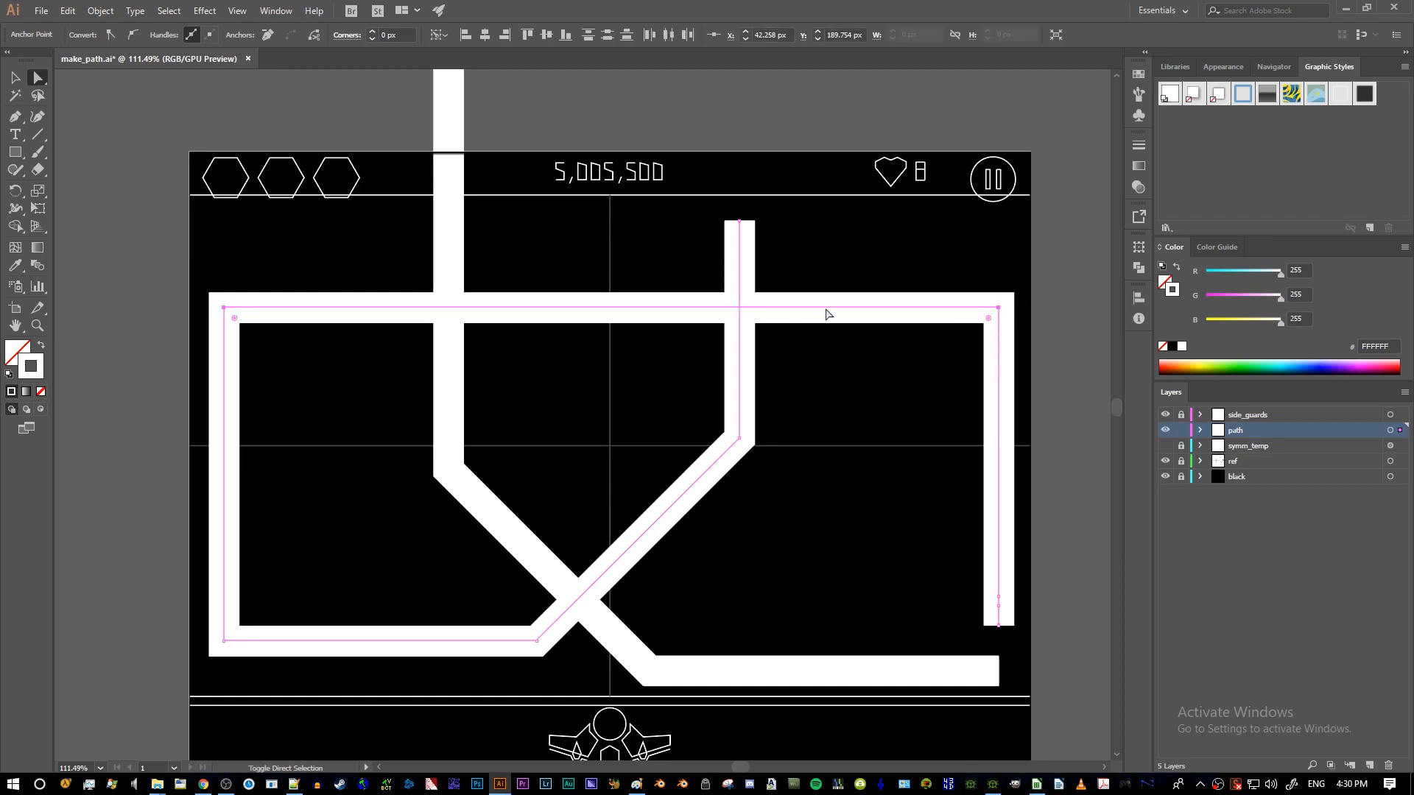
- Try rounding the two selected upper corners of the outer loop path, and undo the rounding
key("z")
left_click(196, 306)
key("a")
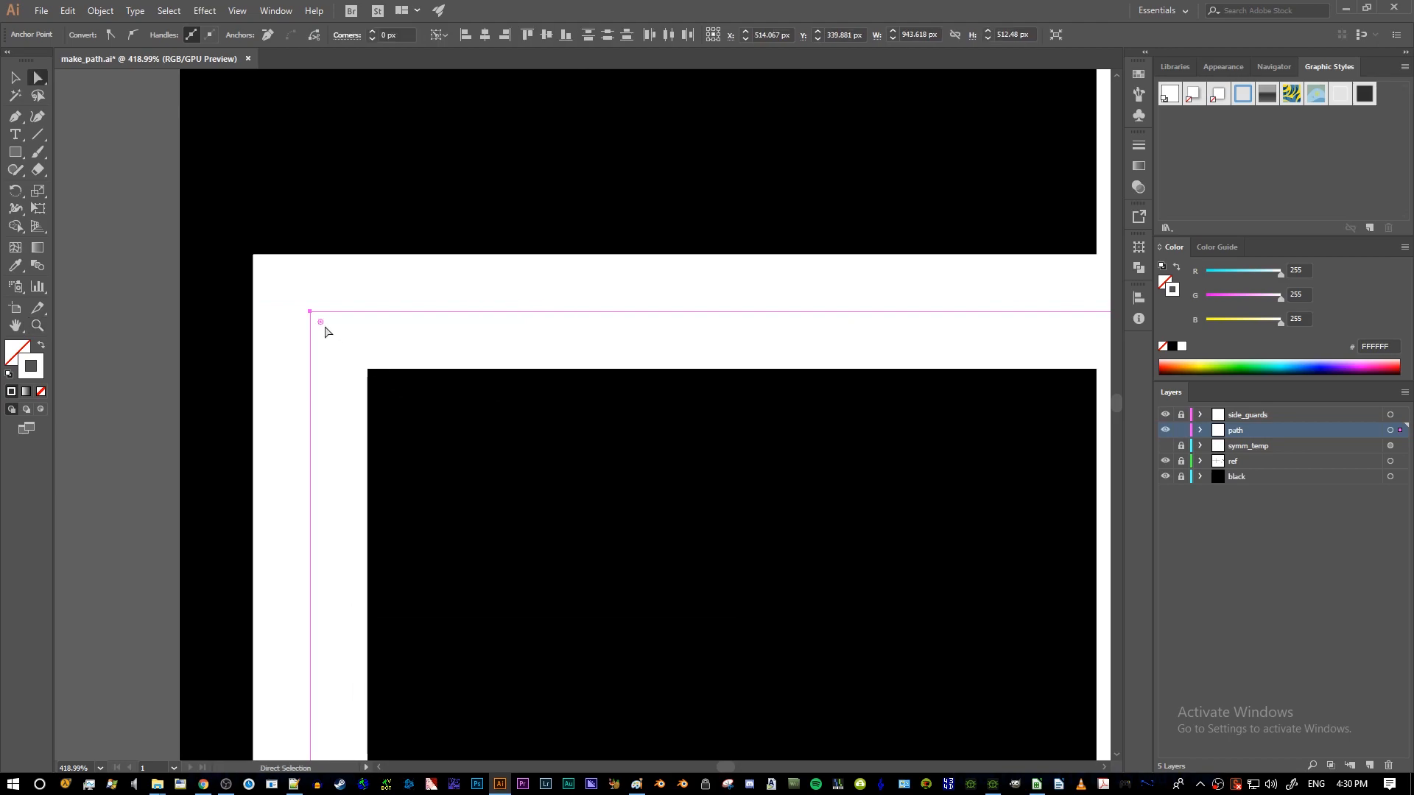
left_click_drag(321, 324, 579, 501)
scroll(656, 467, "down", 8)
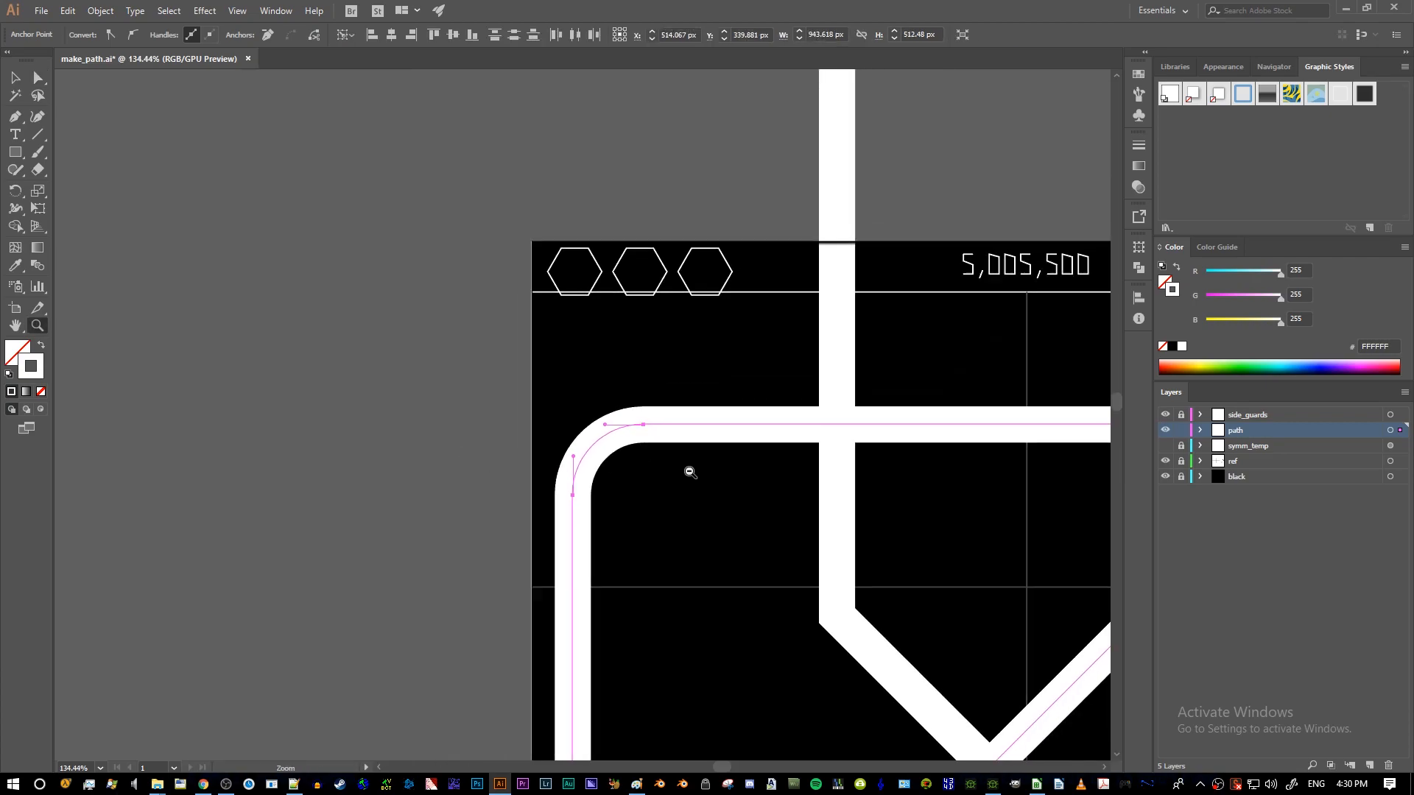
left_click_drag(787, 515, 372, 481)
scroll(766, 446, "up", 1)
key("ctrl+z")
- Round both upper corners of the outer loop path to a radius of about 80.84 px and deselect the path
key("a")
left_click_drag(843, 402, 791, 445)
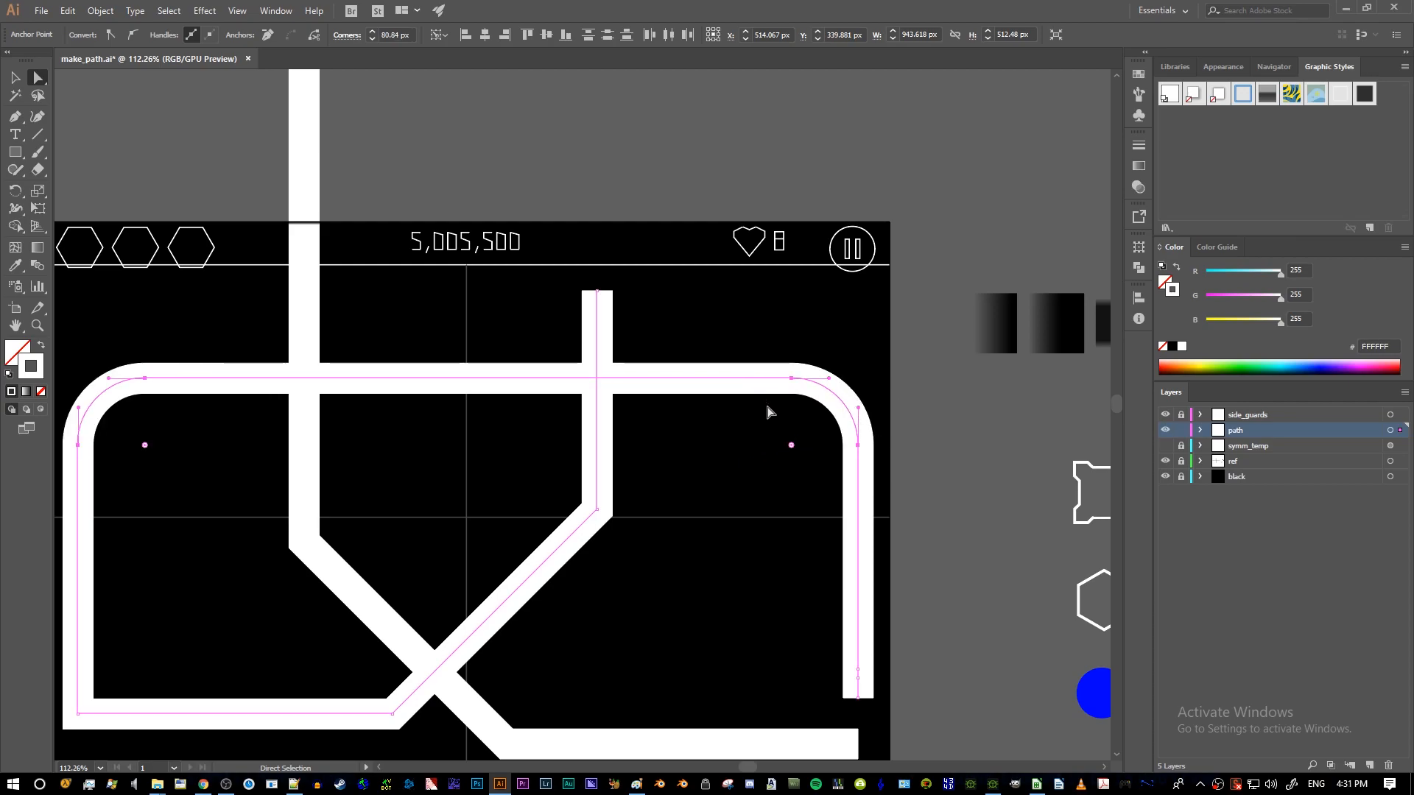
left_click(783, 429)
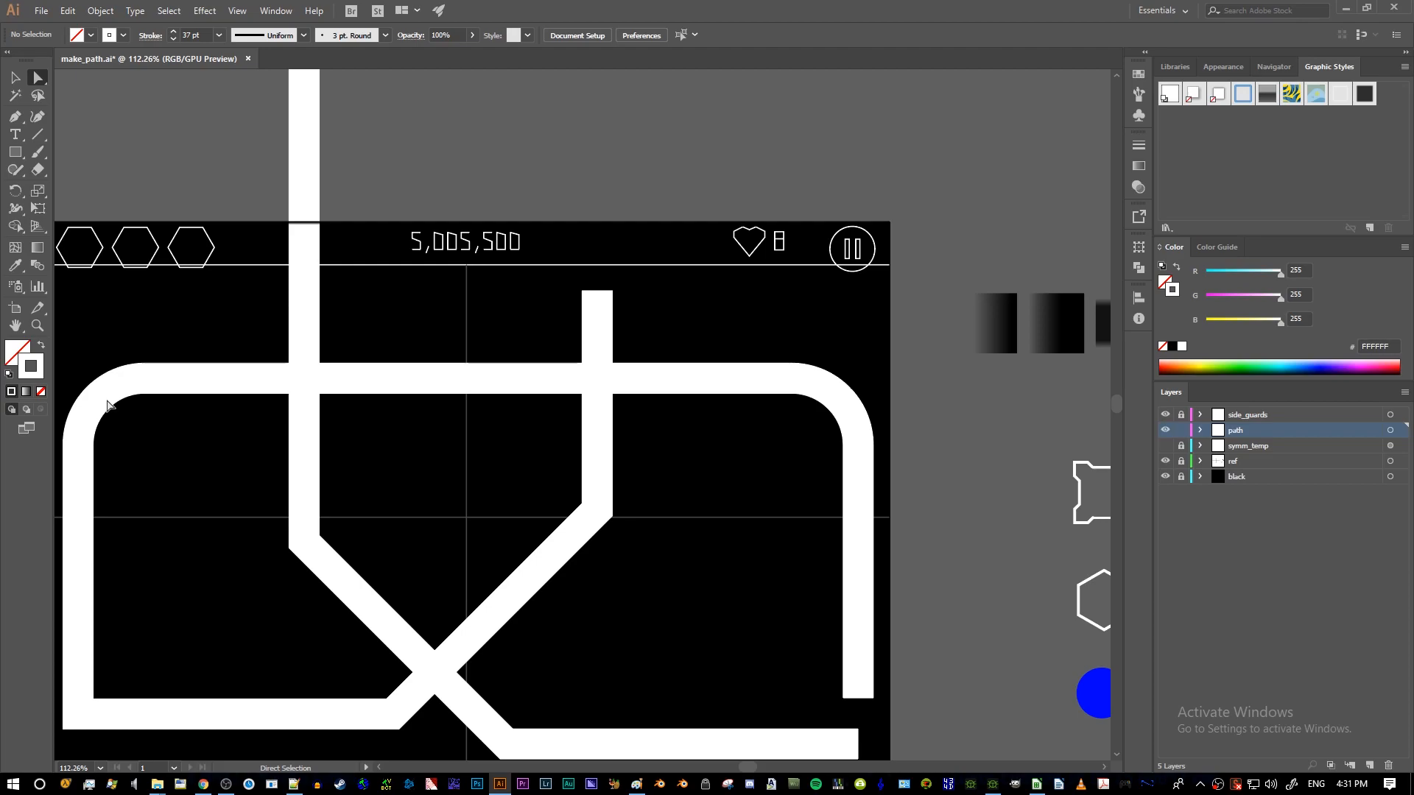
- Cut the path at its lower-left corner anchor and move the vertical segment's free end up to Y about 547.02 px
left_click_drag(282, 658, 440, 536)
left_click(360, 575)
key("a")
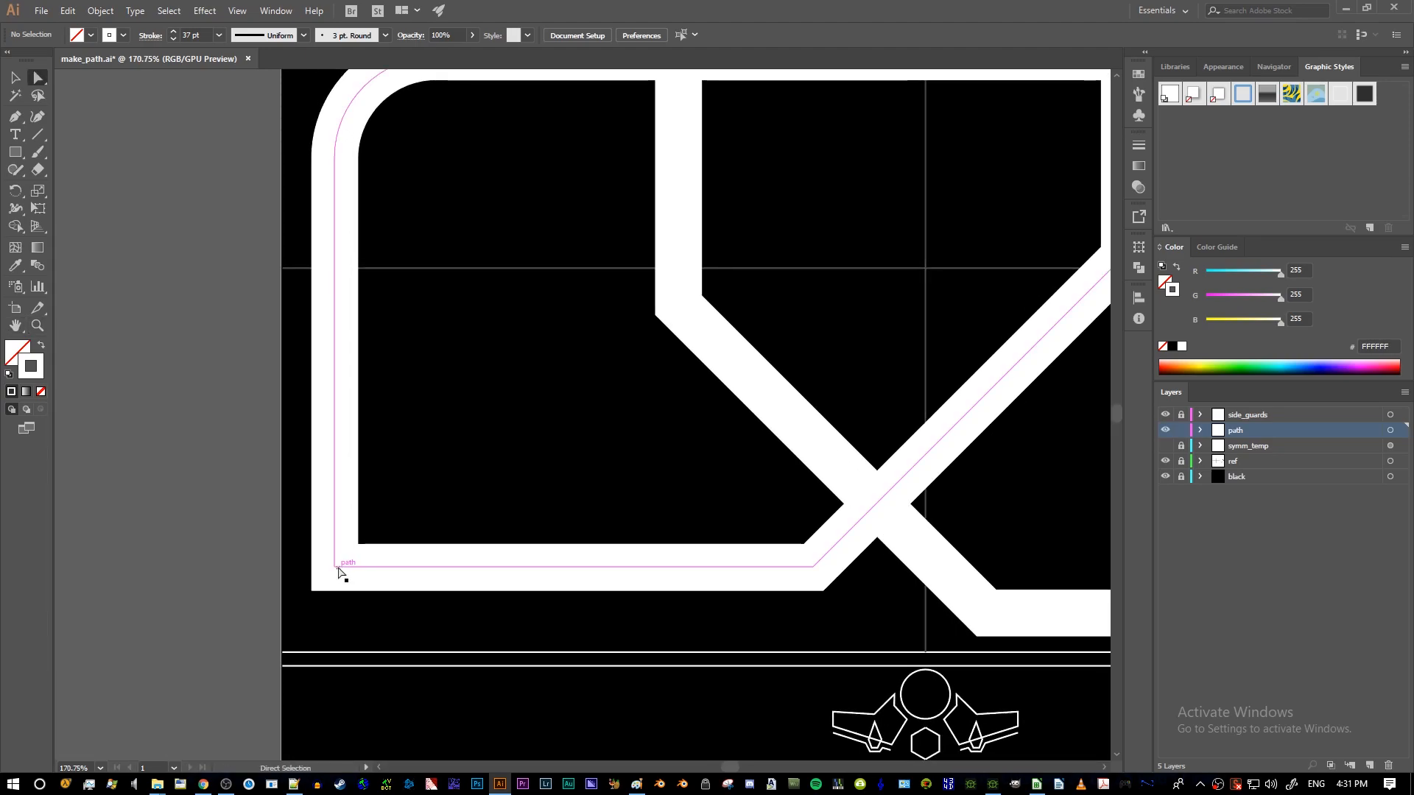
left_click(335, 567)
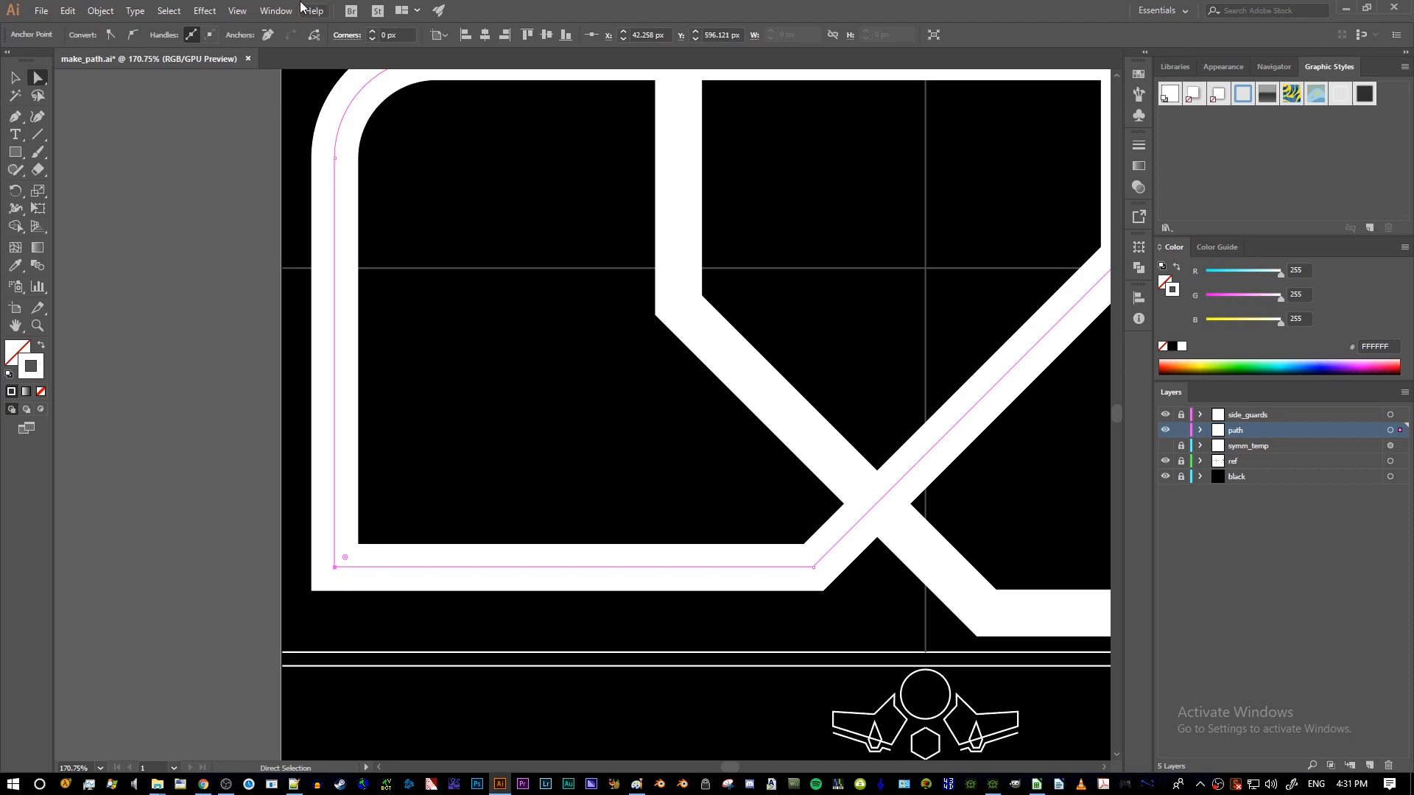
left_click(336, 568)
left_click(316, 38)
left_click_drag(336, 568, 339, 505)
- Add an anchor point immediately above the free end of the left vertical segment, at Y about 547.01 px
key("z")
left_click_drag(444, 568, 628, 531)
key("p")
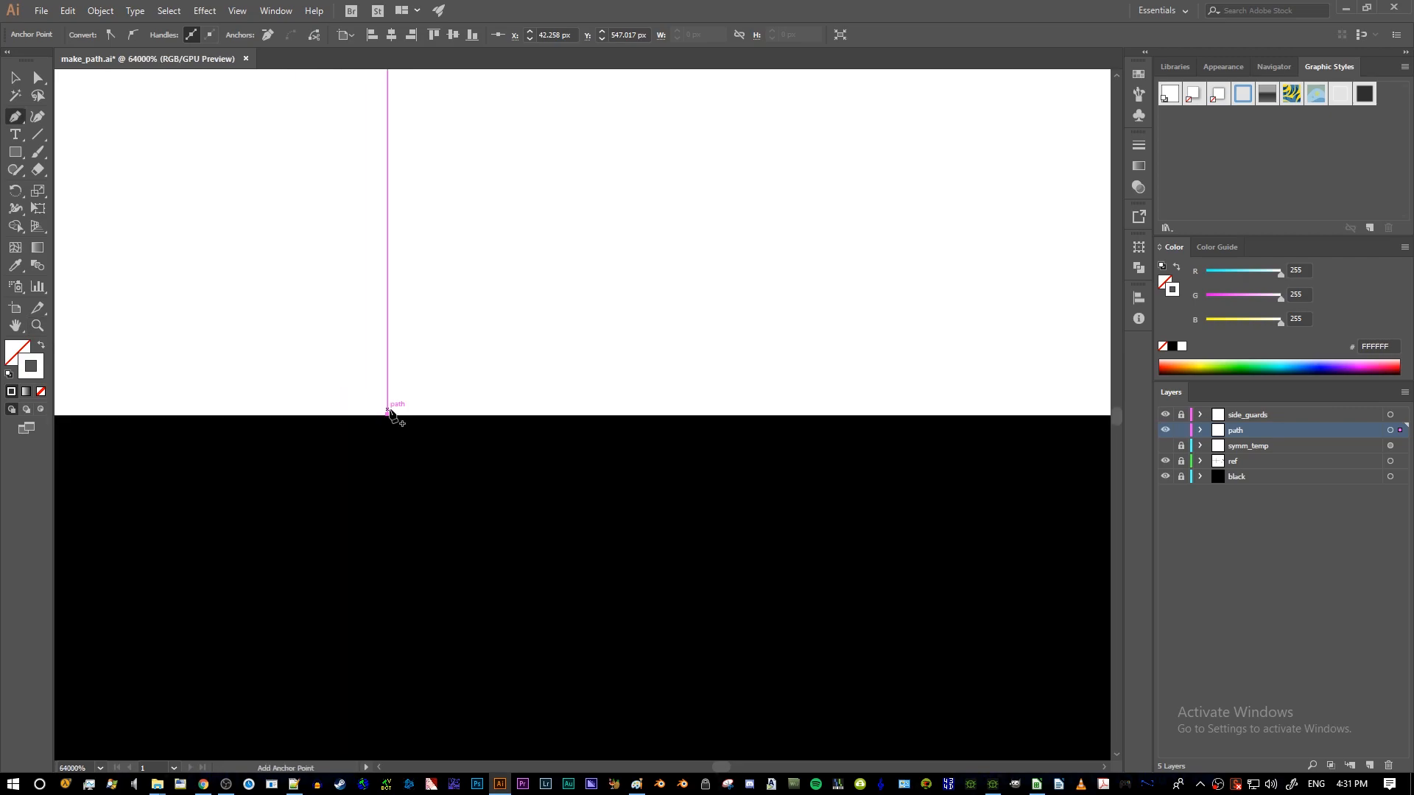
key("z")
left_click_drag(394, 412, 710, 440)
- Add two more anchor points farther up the left vertical segment, at Y about 524 and 512 px
key("p")
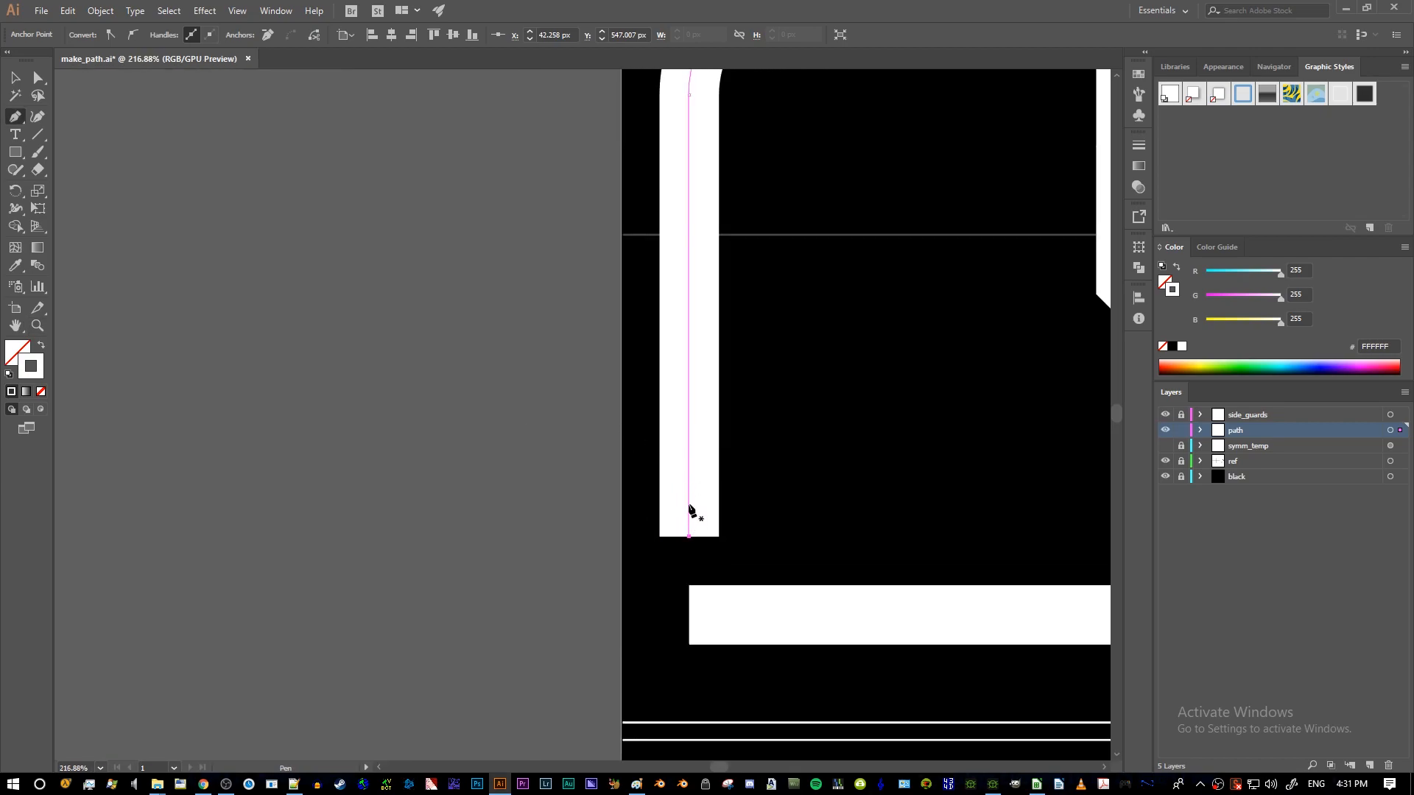
left_click(688, 501)
left_click(688, 481)
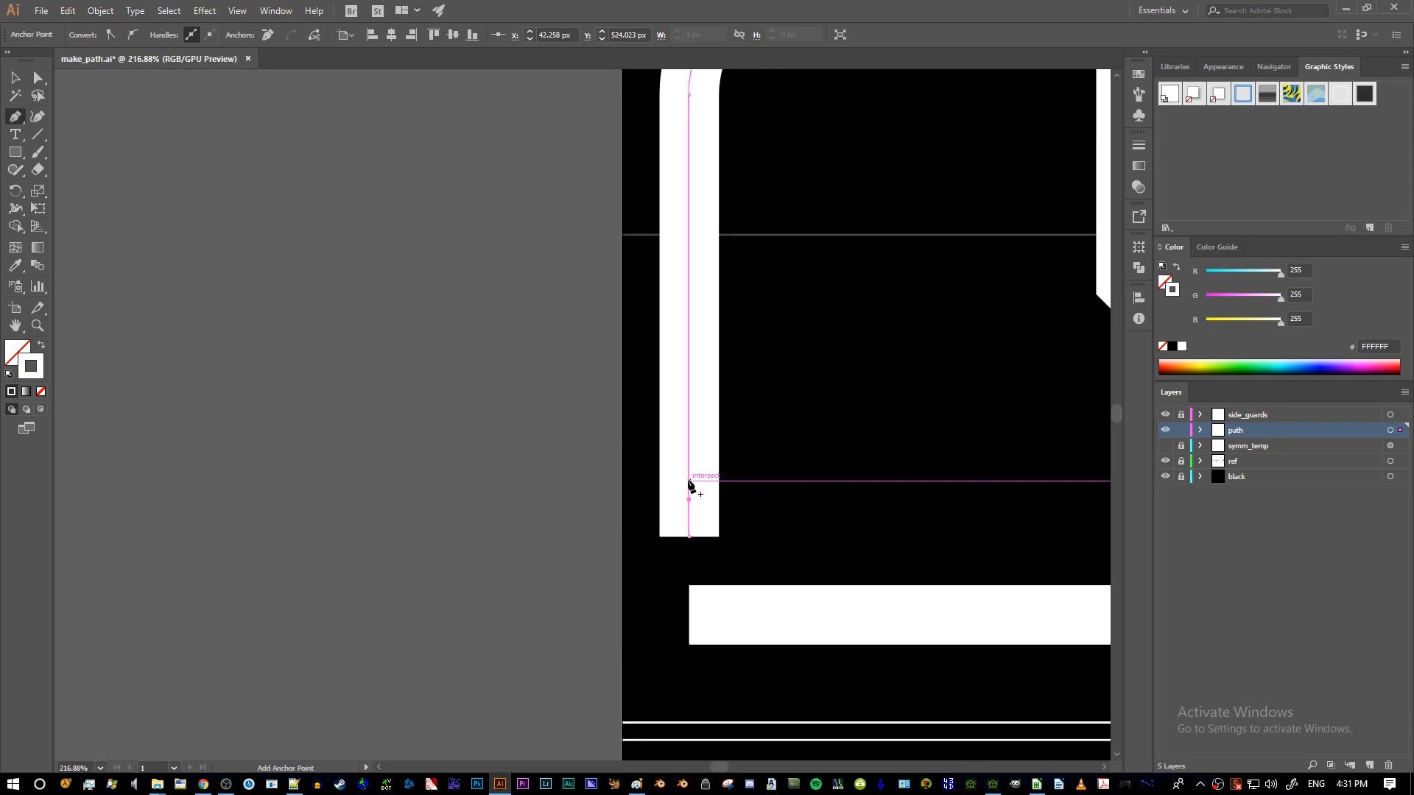
- Add an anchor point immediately beside the free end of the lower-left horizontal run, at X about 42.27 px
key("space")
left_click_drag(663, 474, 436, 319)
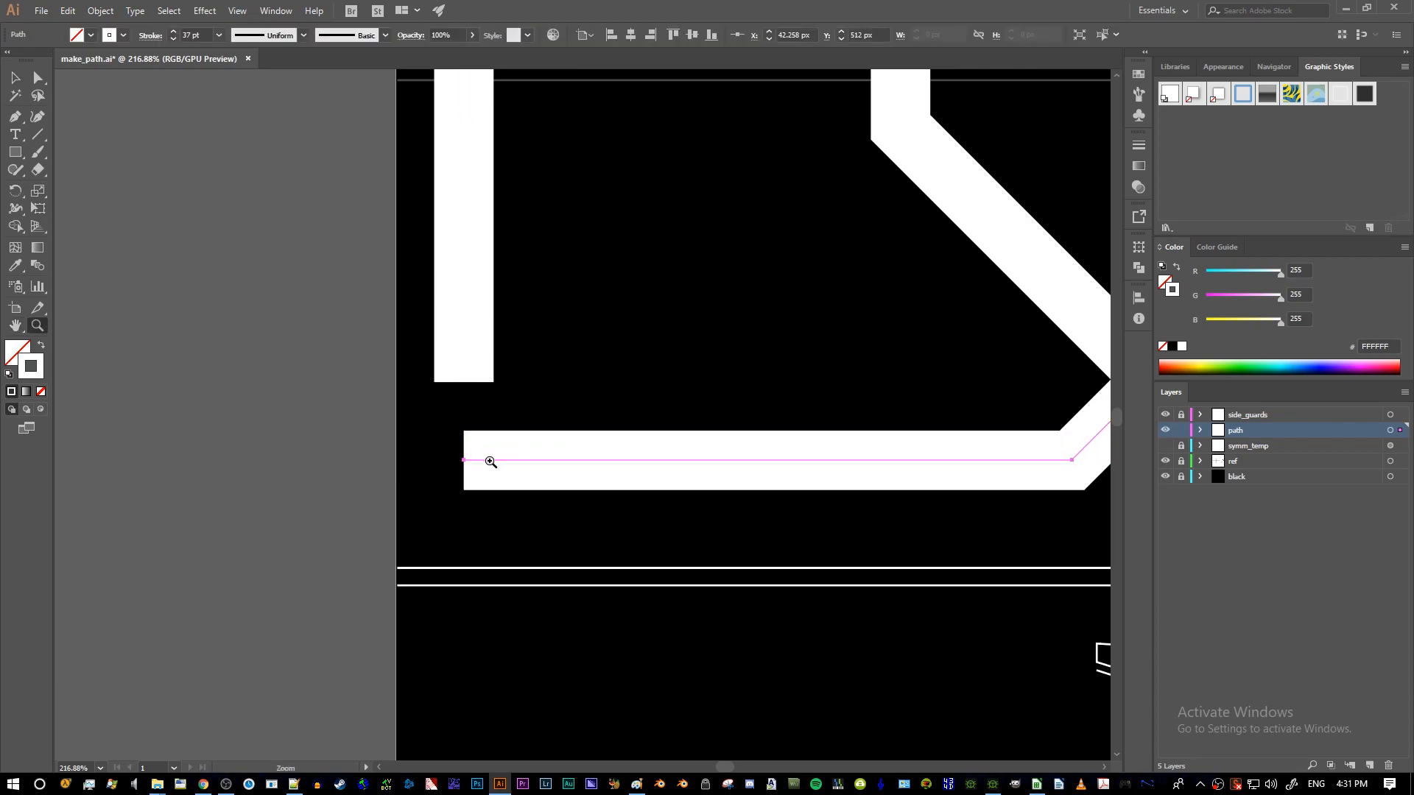
key("z")
left_click(389, 458)
left_click_drag(389, 458, 923, 633)
left_click_drag(496, 483, 314, 461)
left_click(314, 461)
key("p")
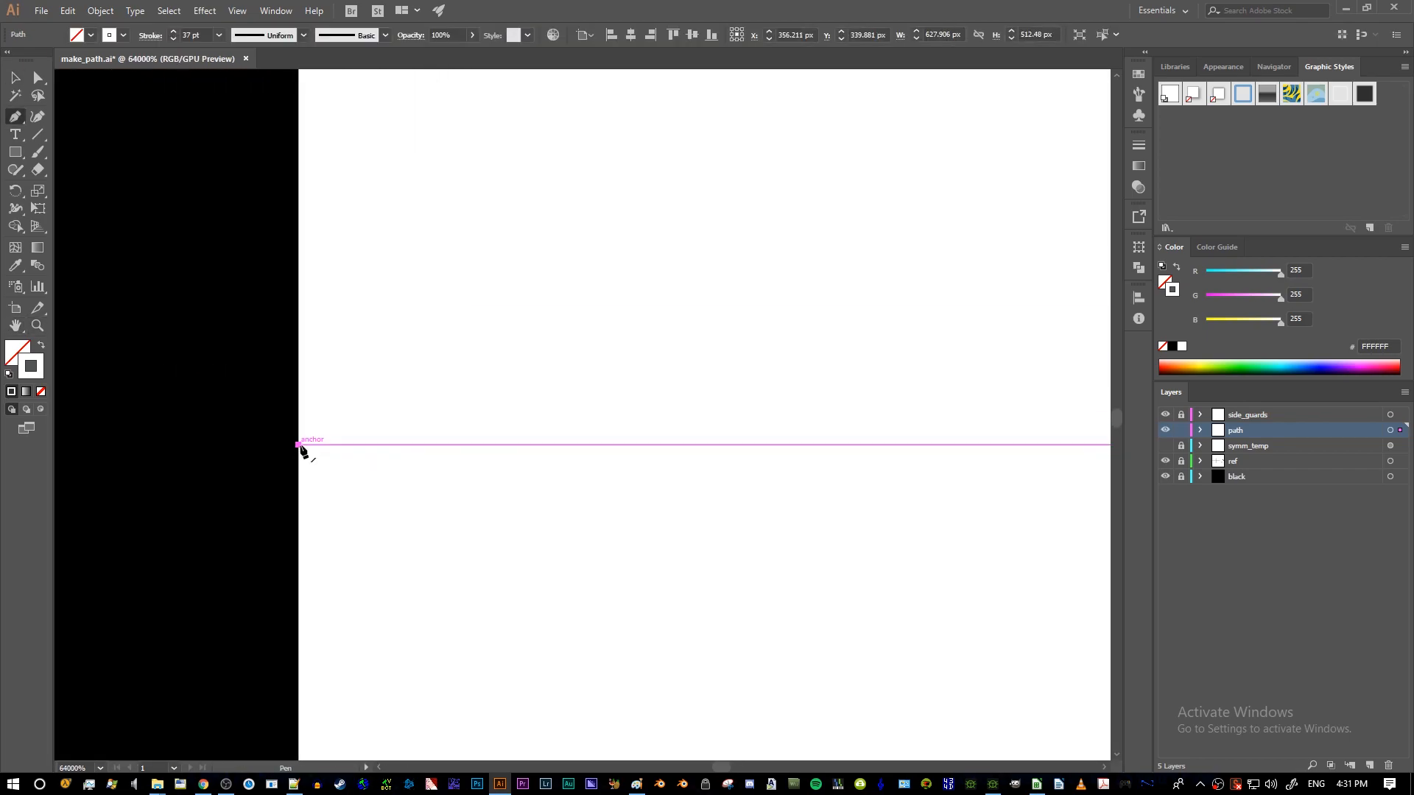
left_click(301, 445)
scroll(490, 469, "down", 15)
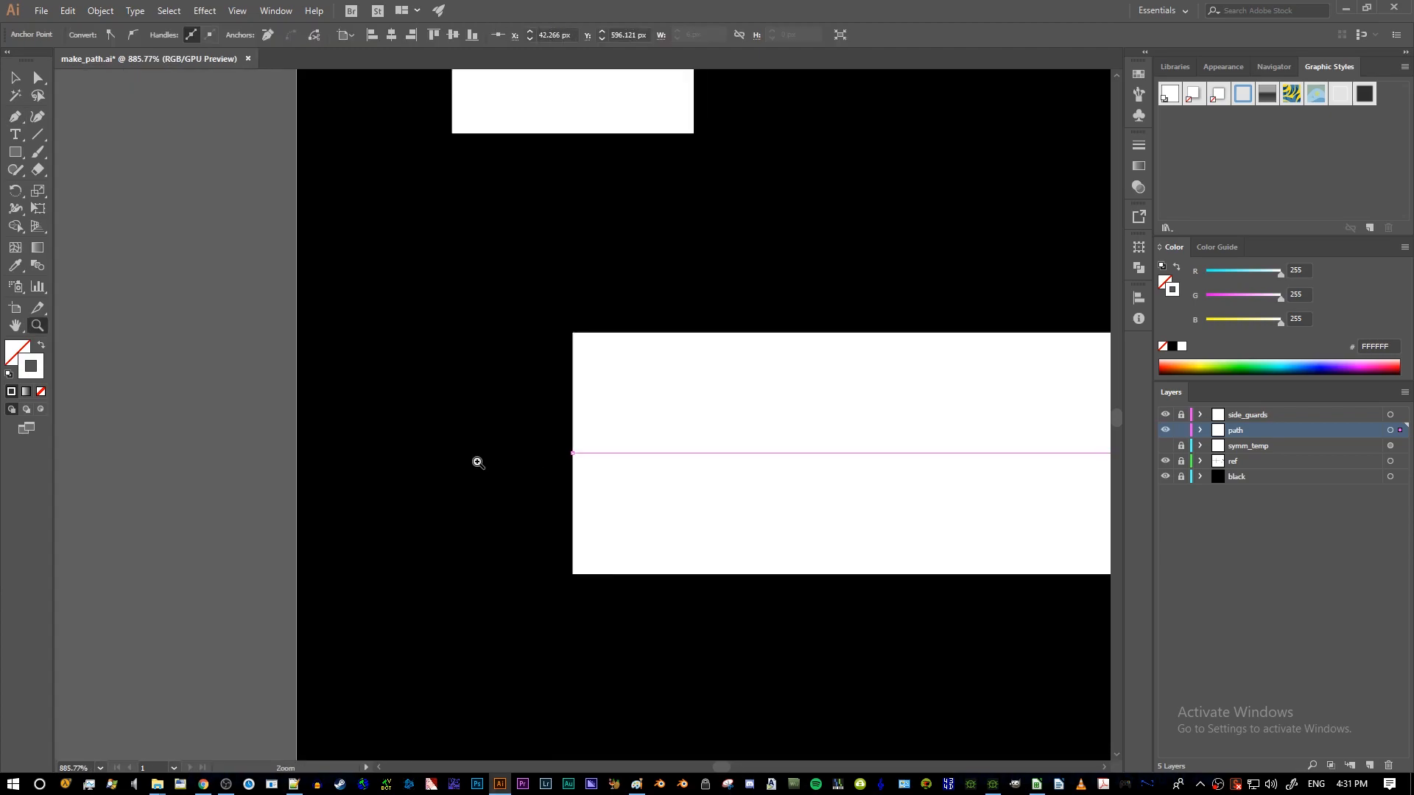
- Add two more anchor points farther along the lower-left horizontal run, the second at X about 86.29 px
left_click_drag(682, 495, 549, 492)
key("p")
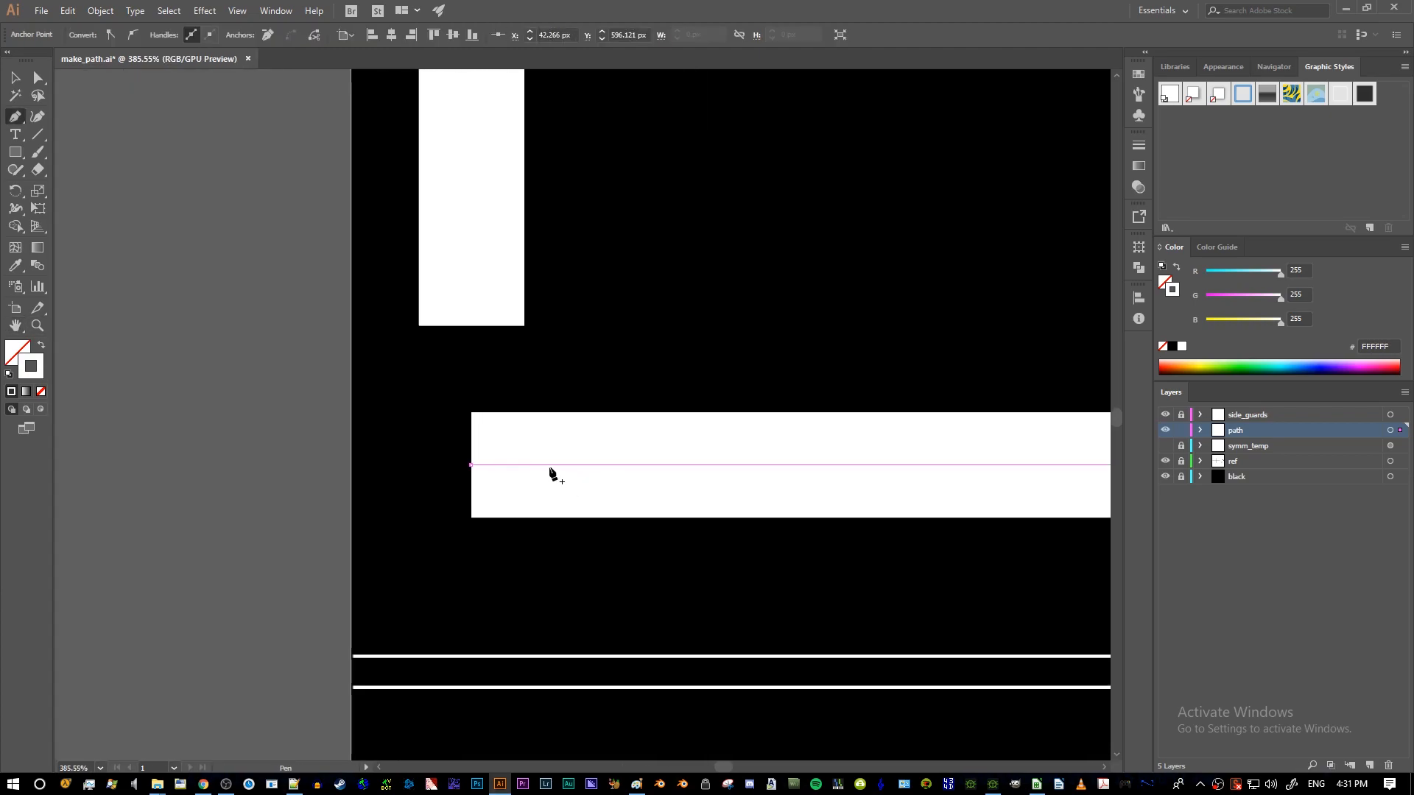
left_click(555, 465)
left_click(596, 466)
key("z")
scroll(529, 477, "down", 6)
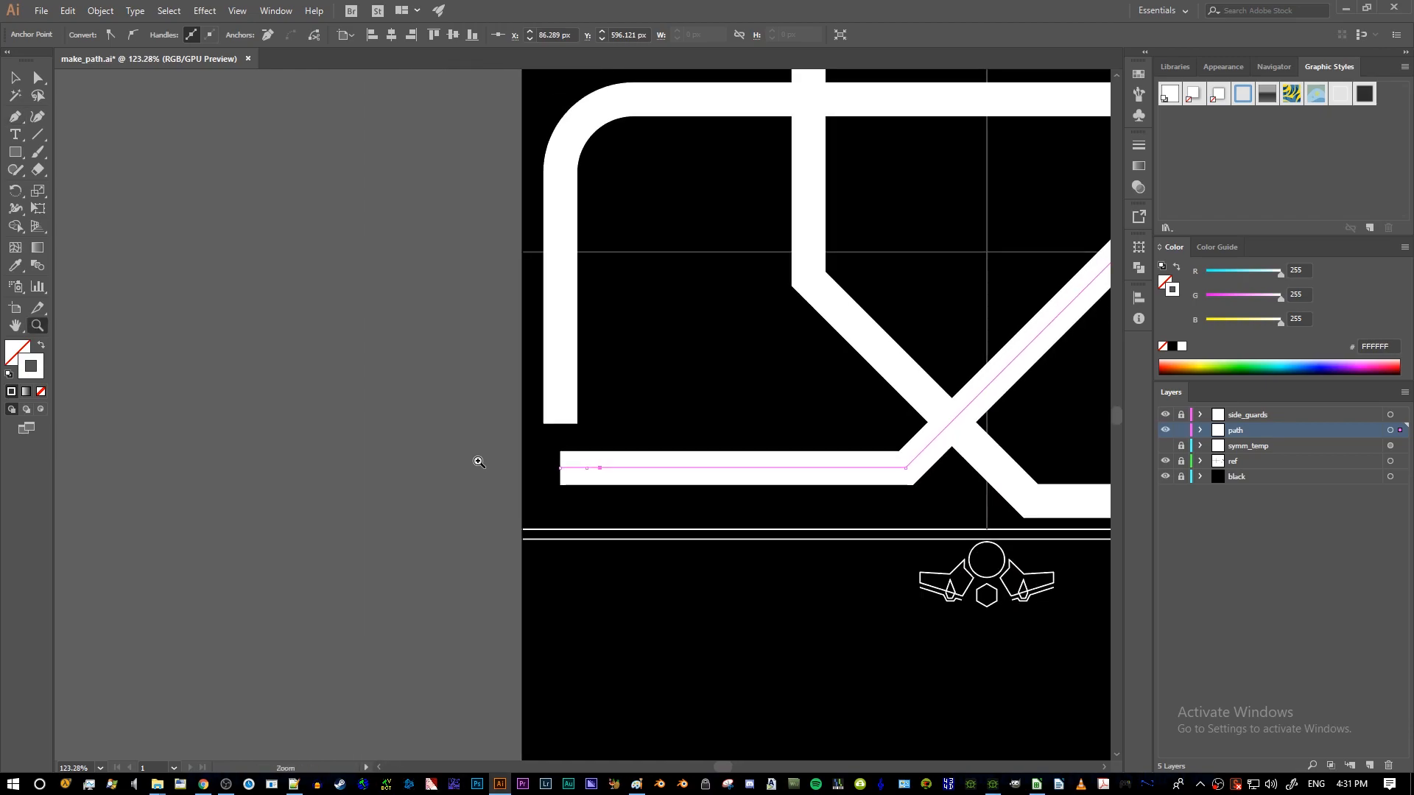
scroll(525, 436, "up", 2)
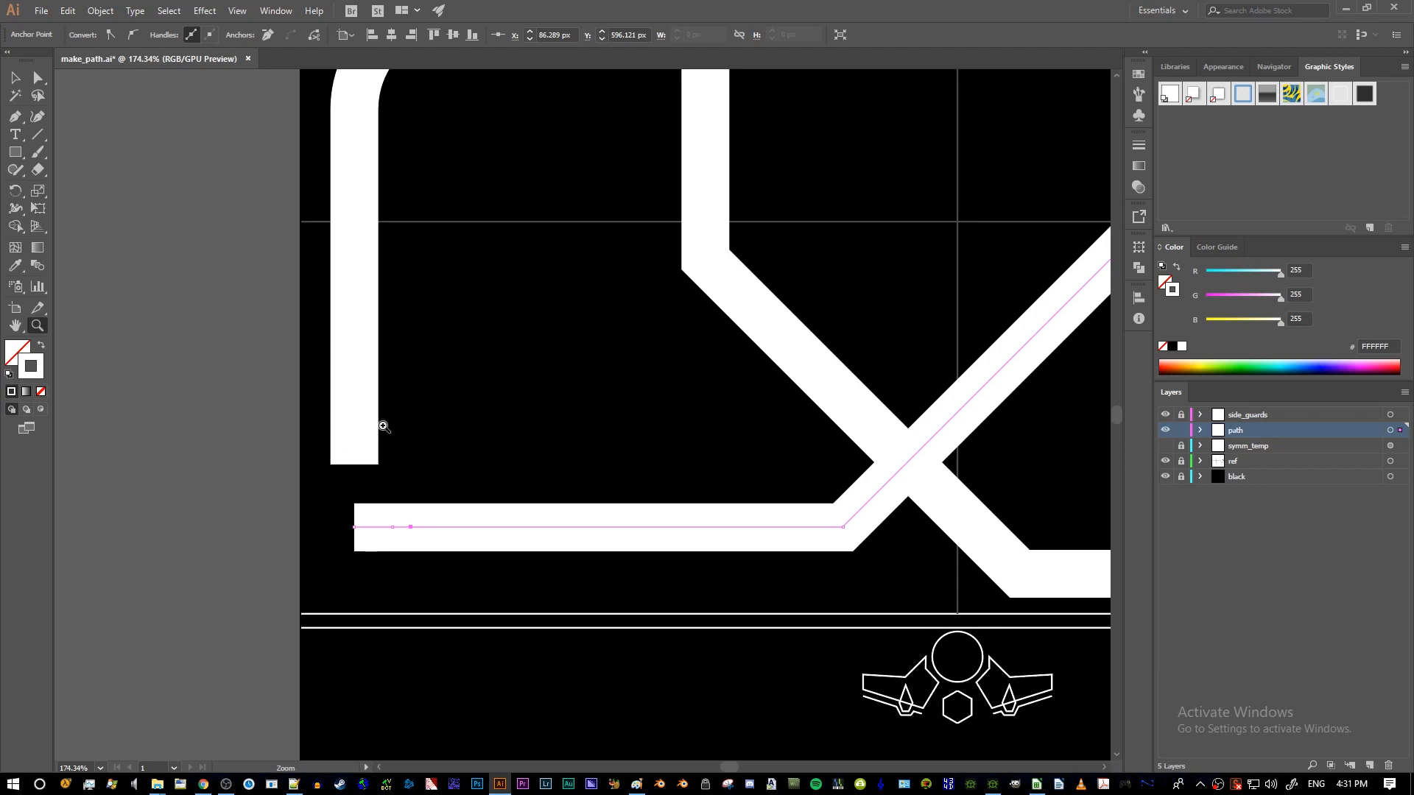
- Draw a five-segment zigzag test path in the empty area inside the left half of the level, and delete it
key("p")
left_click(521, 262)
left_click(459, 288)
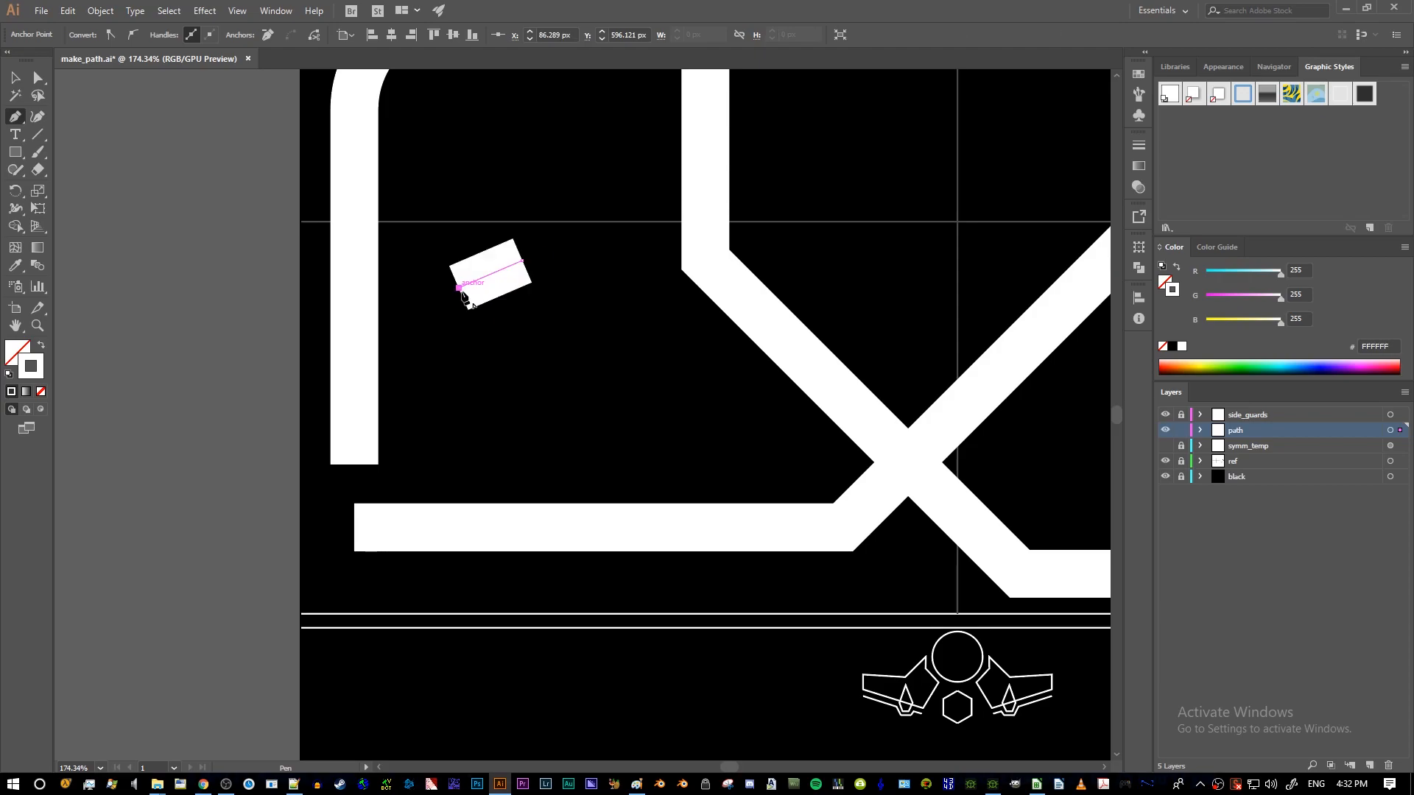
left_click(482, 376)
left_click(614, 376)
left_click(614, 438)
left_click(524, 449)
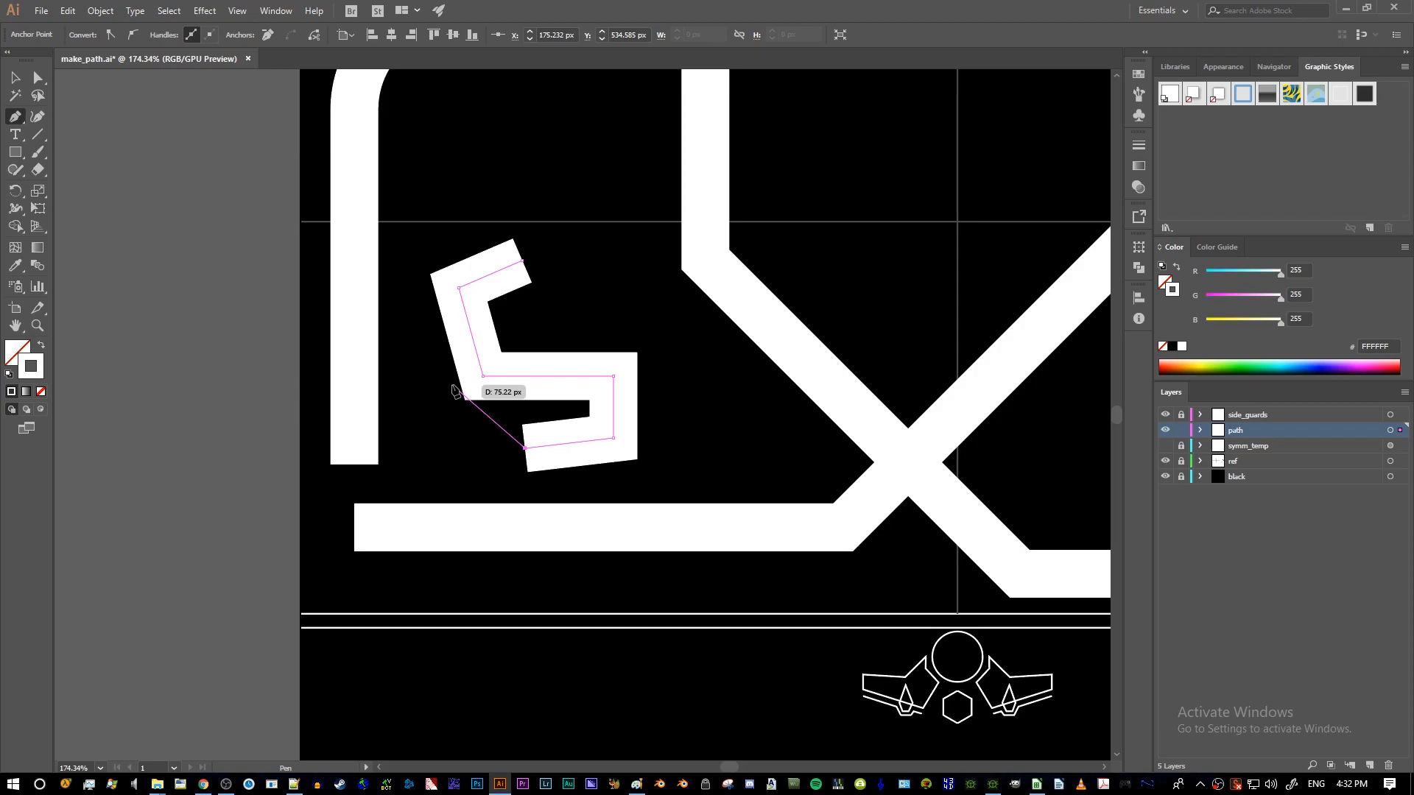
key("v")
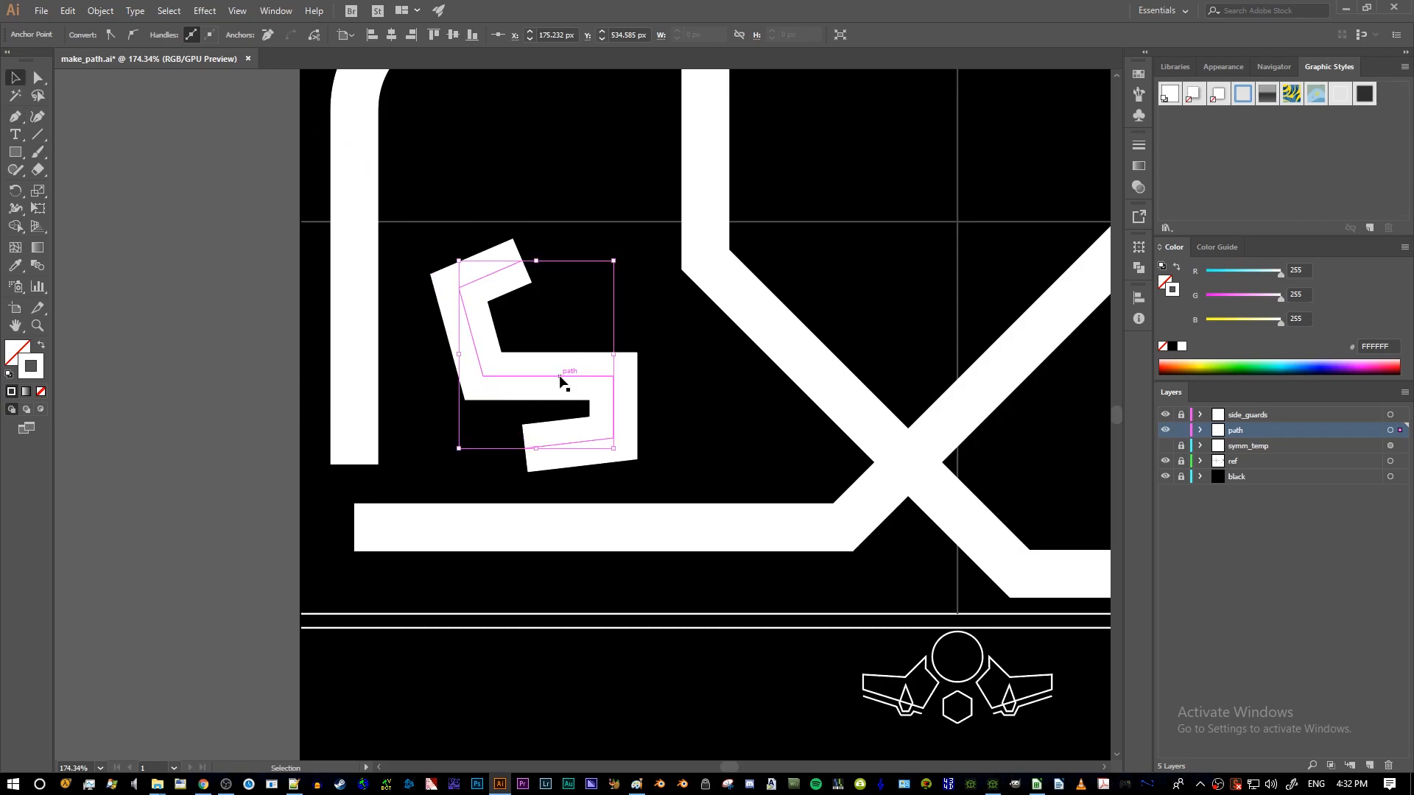
key("Delete")
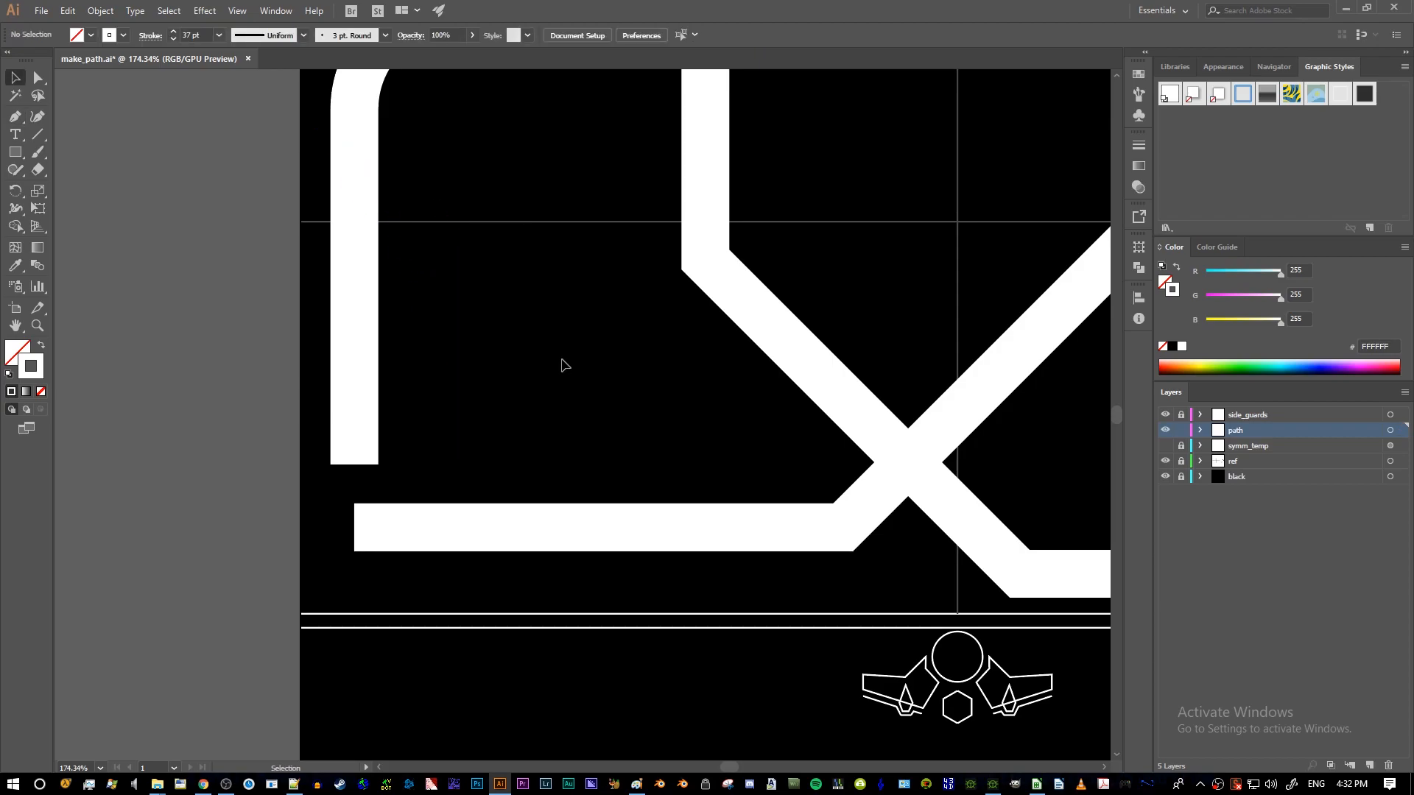
- Add two anchor points on the rising diagonal inside the crossover, at X 454.83, Y 564.26 px and X 491.53, Y 527.56 px
left_click_drag(613, 427, 415, 414)
key("a")
left_click(645, 526)
key("alt+Tab")
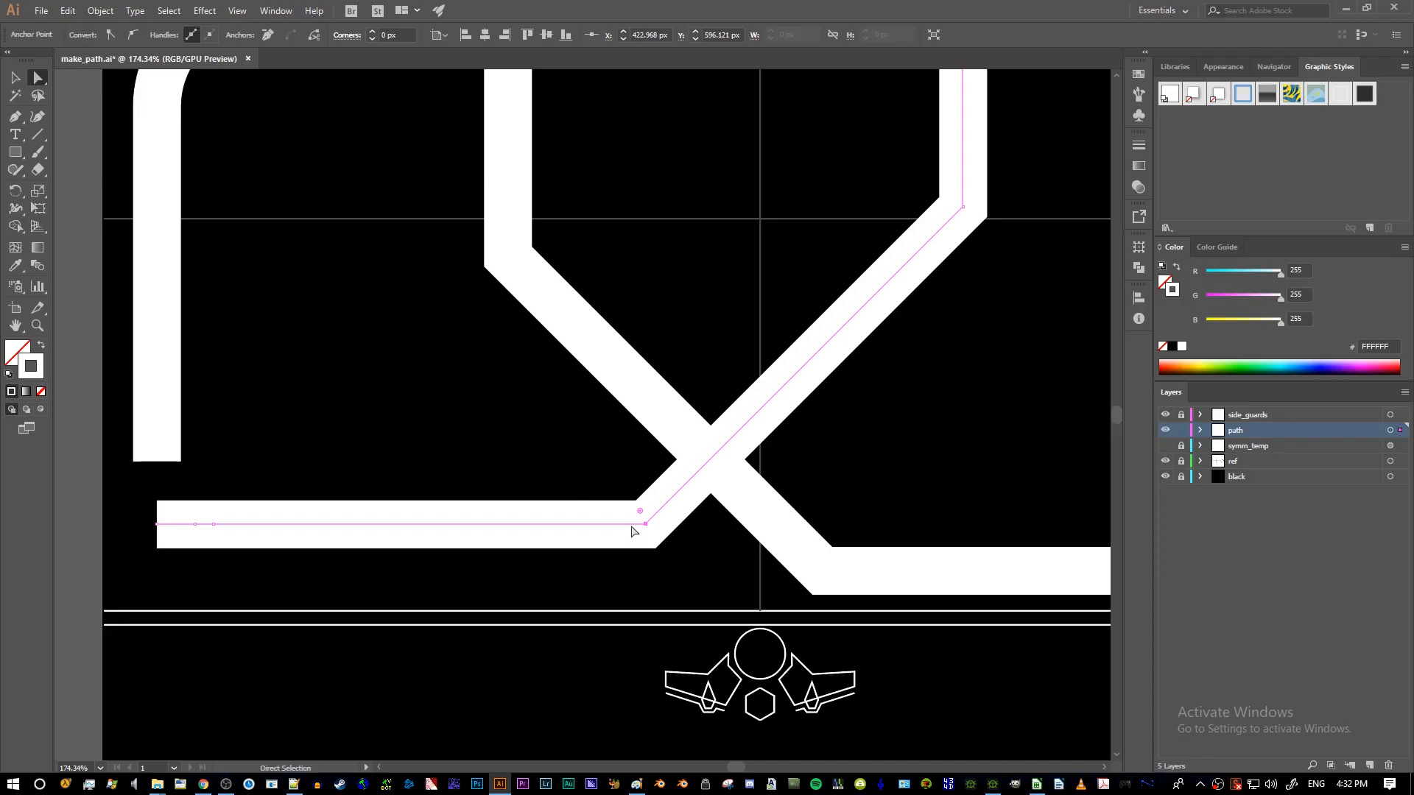
key("z")
left_click_drag(714, 483, 612, 531)
key("p")
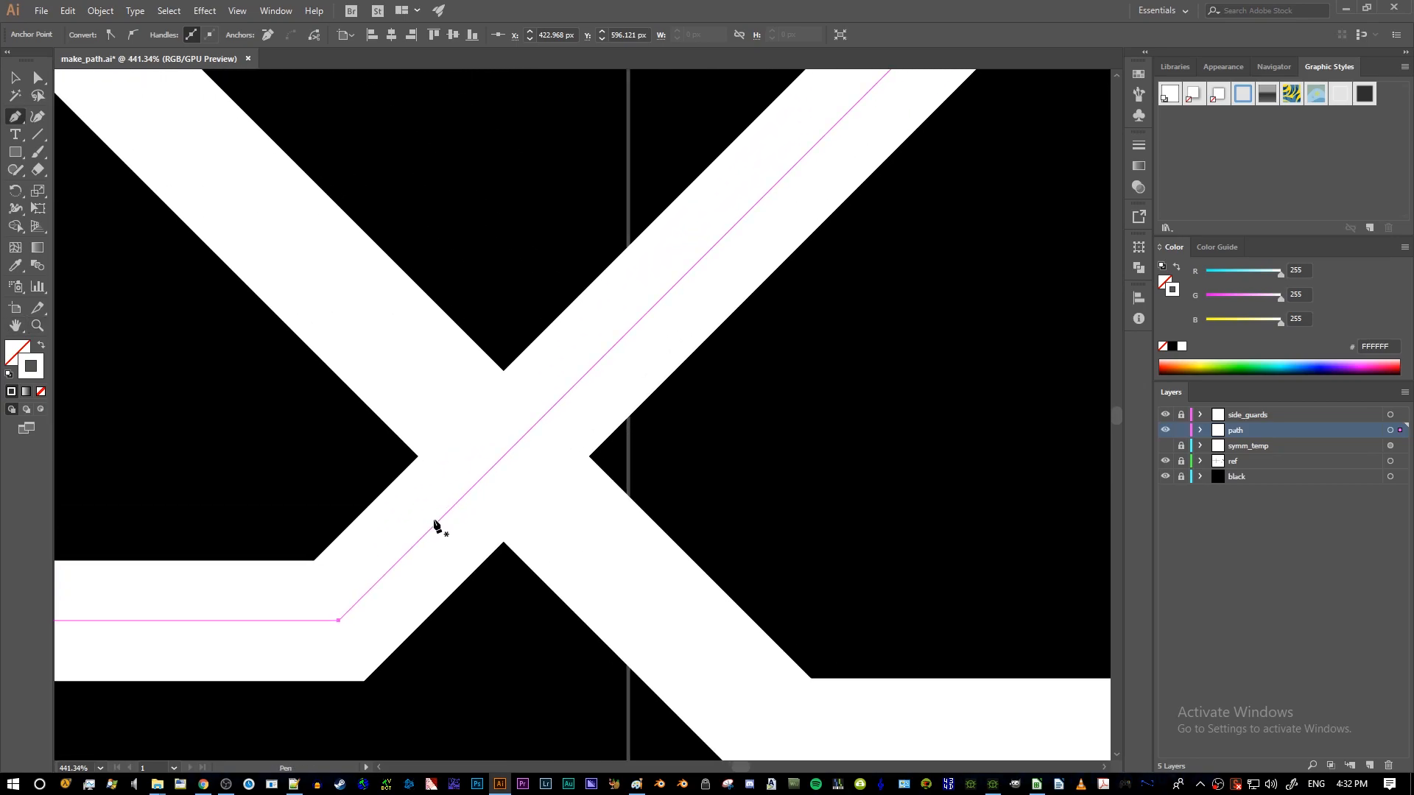
left_click(442, 517)
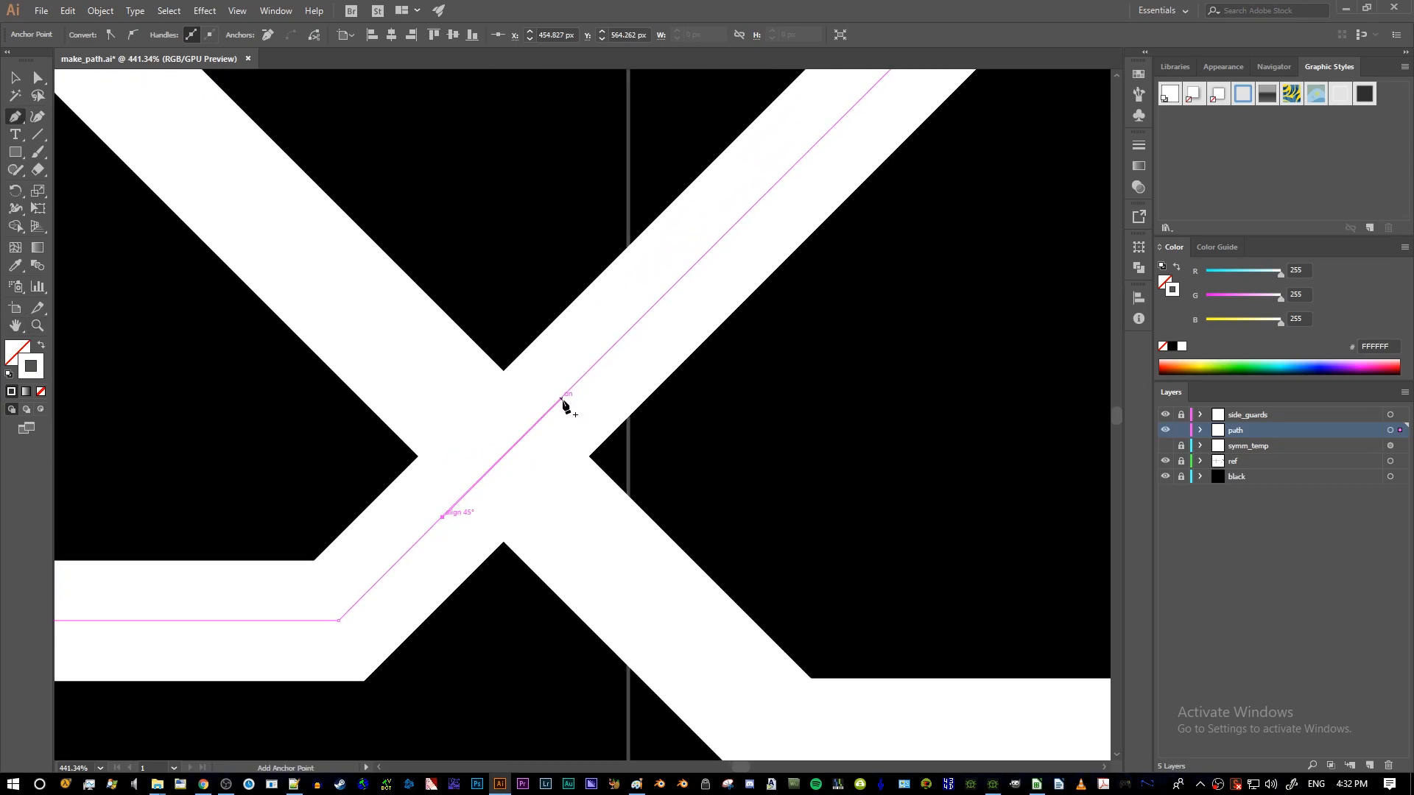
left_click(562, 398)
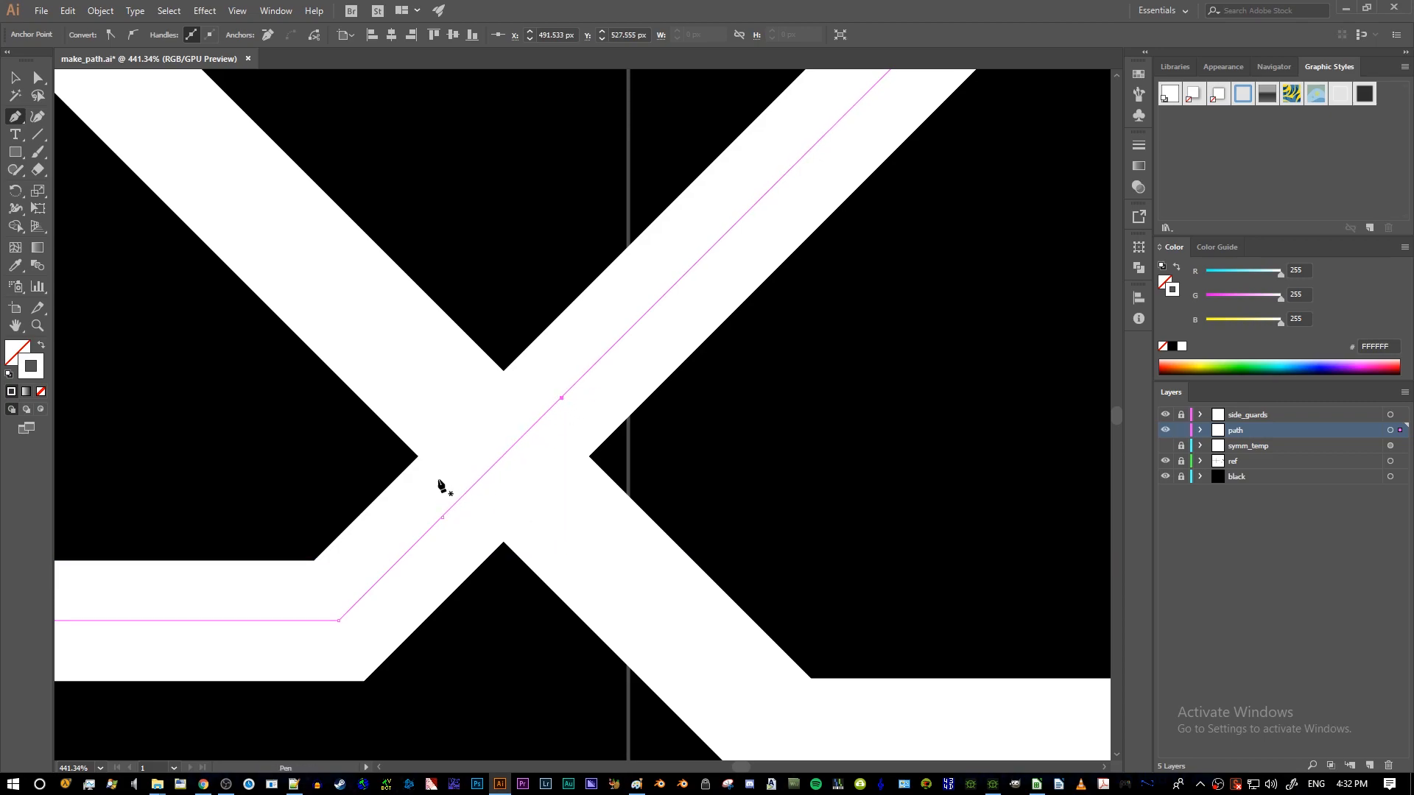
- Add outer anchors on the rising diagonal at X 498.78, Y 520.30 px and X 447.69, Y 571.40 px, and select the segment crossing the intersection
left_click(441, 520)
left_click(586, 375)
left_click(419, 543)
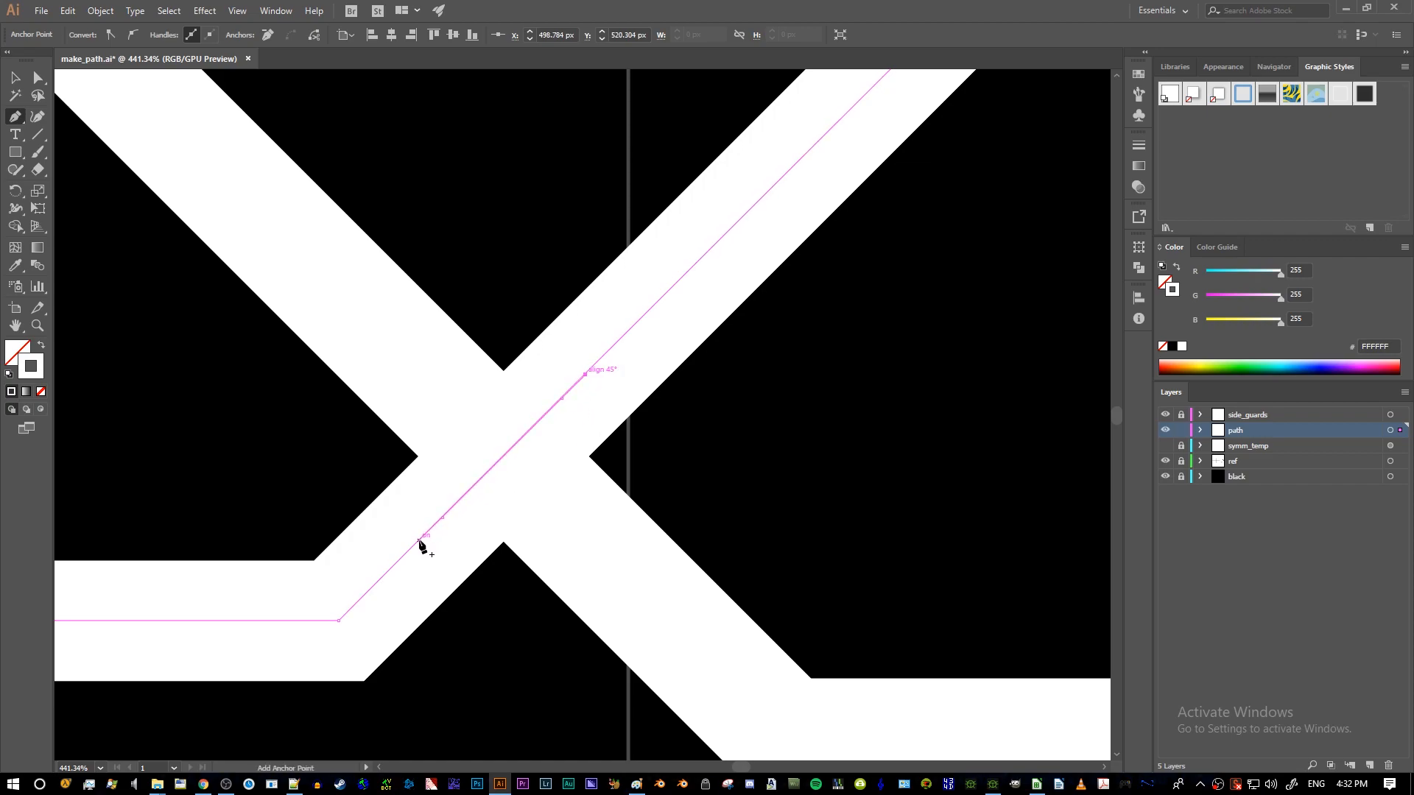
key("a")
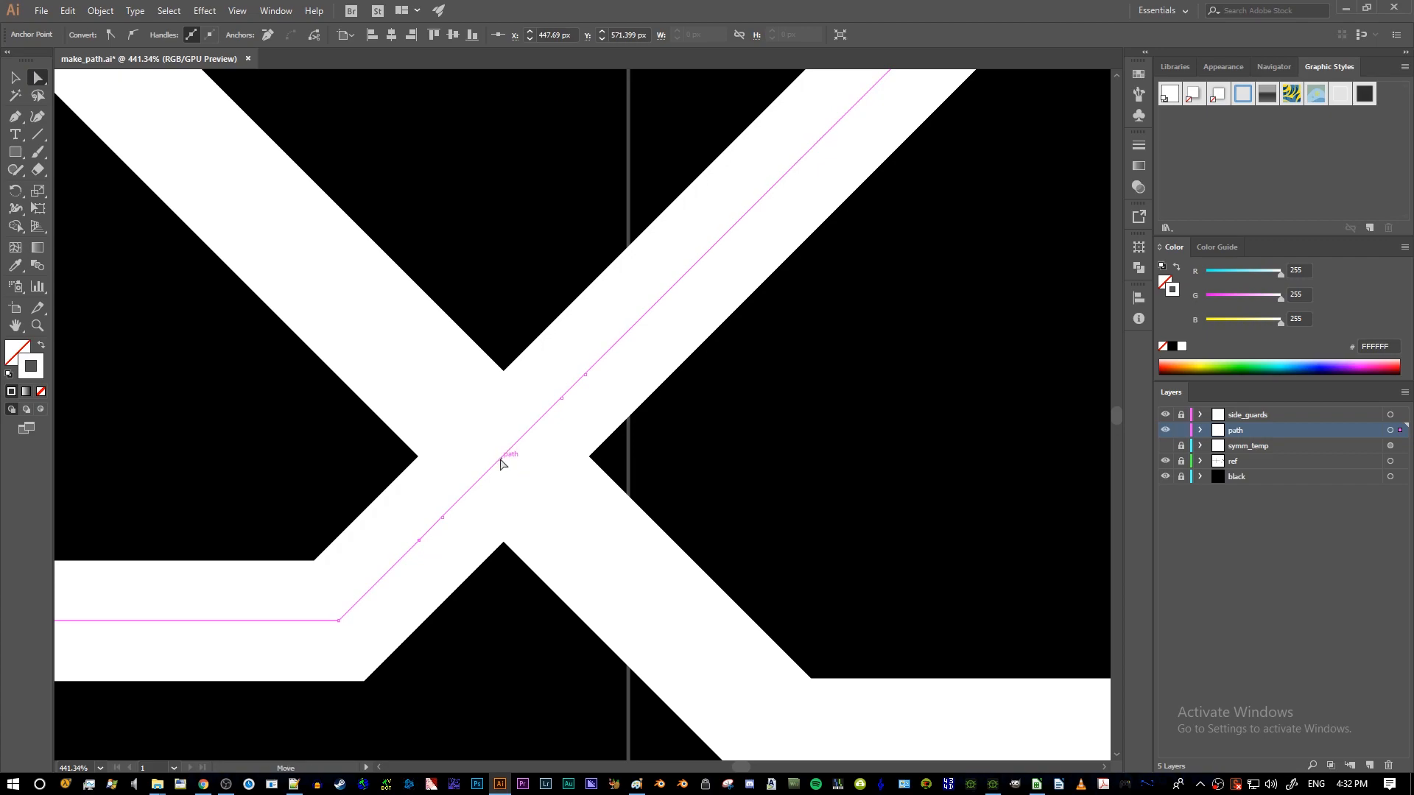
left_click(501, 458)
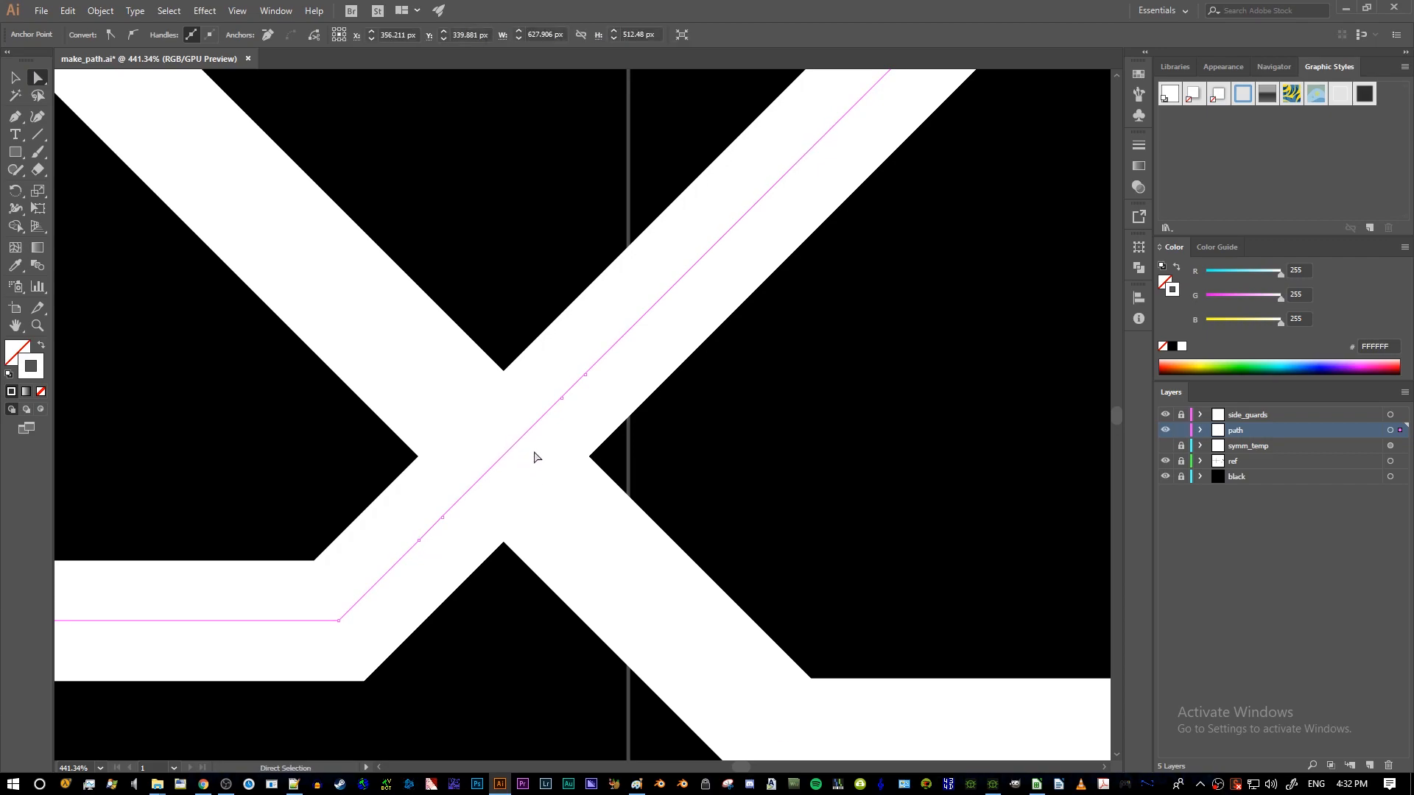
key("z")
left_click_drag(555, 458, 469, 510)
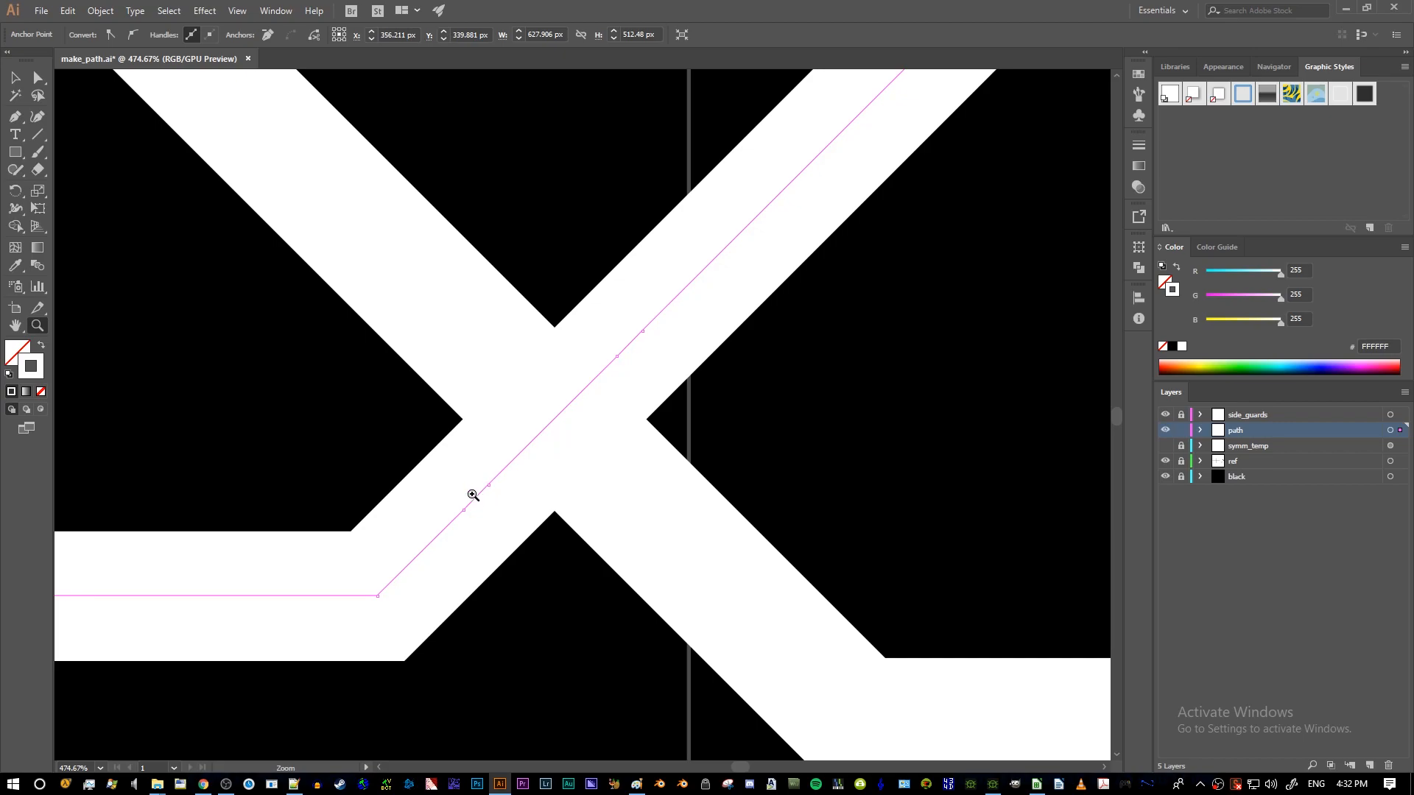
- Compare the drawn paths with the annotated level image in Paint
left_click_drag(552, 506, 502, 457)
scroll(836, 305, "up", 3)
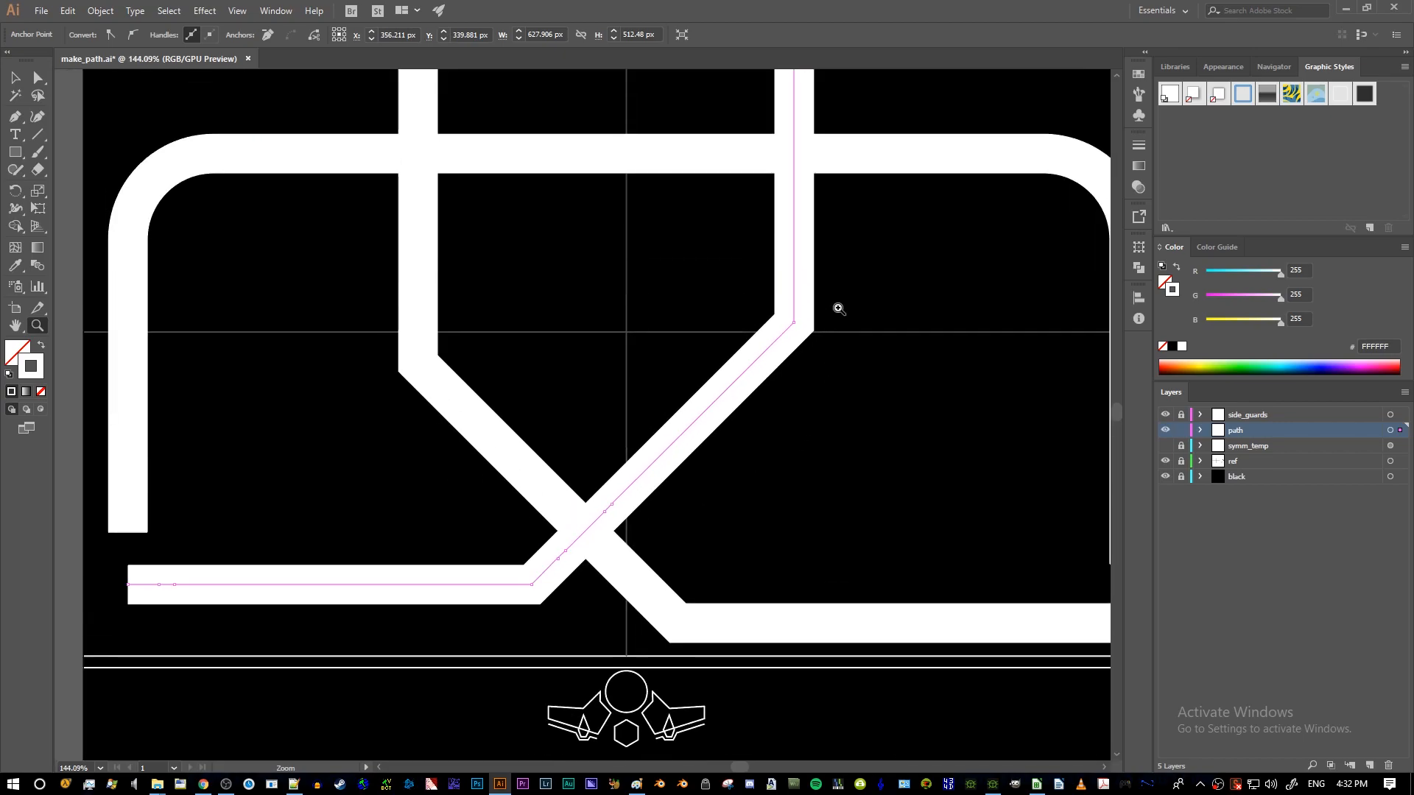
key("alt+Tab")
key("alt+Tab")
key("alt+Tab")
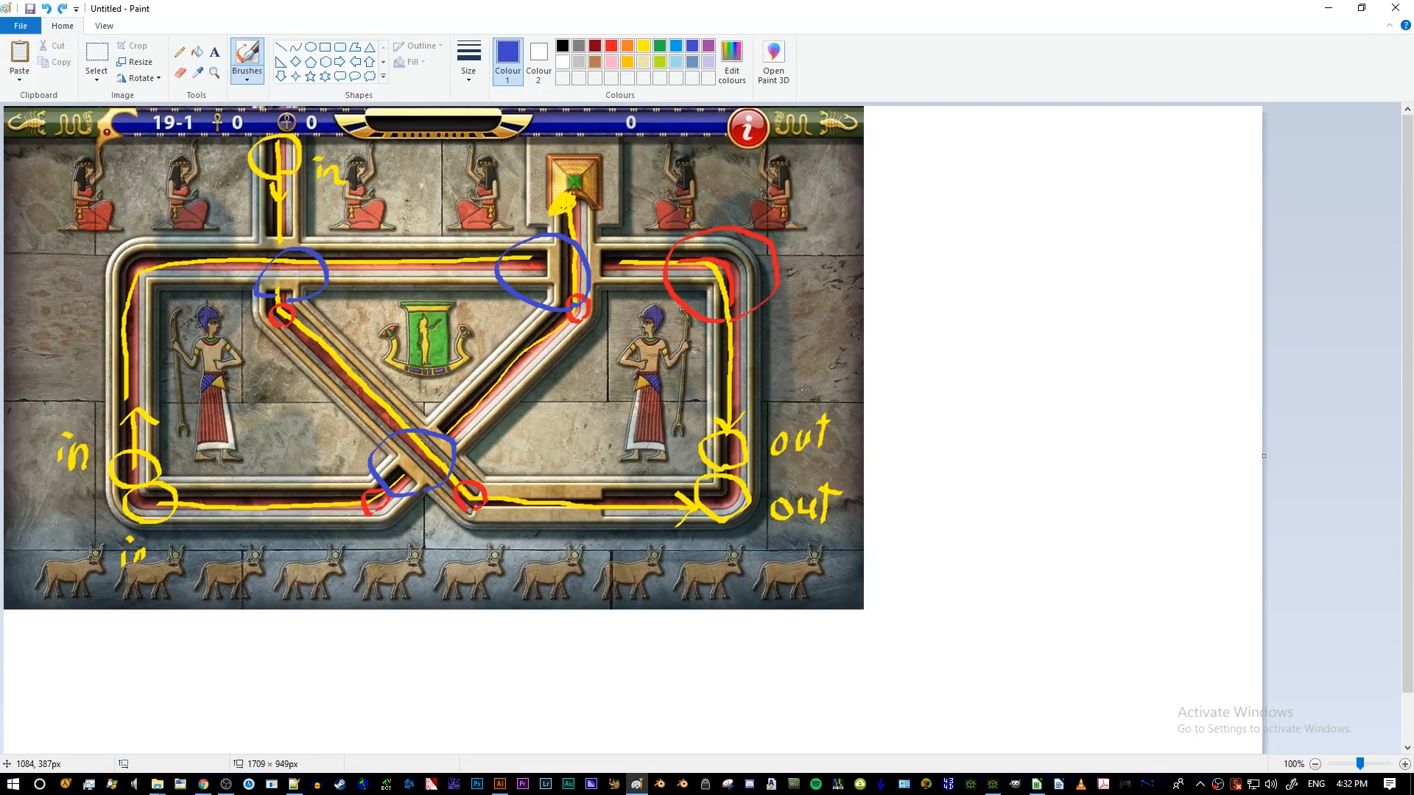
key("alt+Tab")
- Add two anchor points on each side of the arch's crossing with the right-hand vertical run, the outermost right one at X 703.39, Y 189.75 px
key("v")
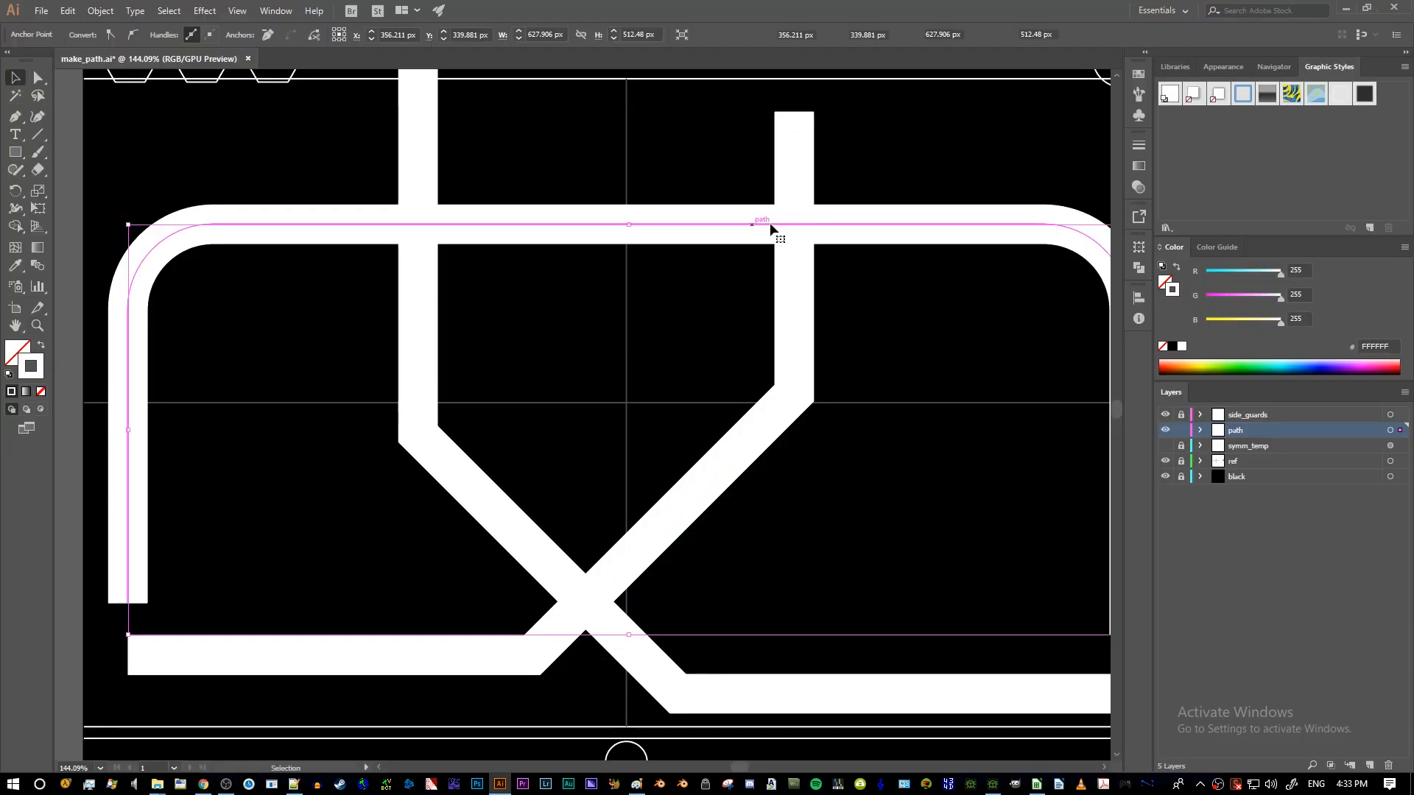
left_click(762, 224)
key("alt+Tab")
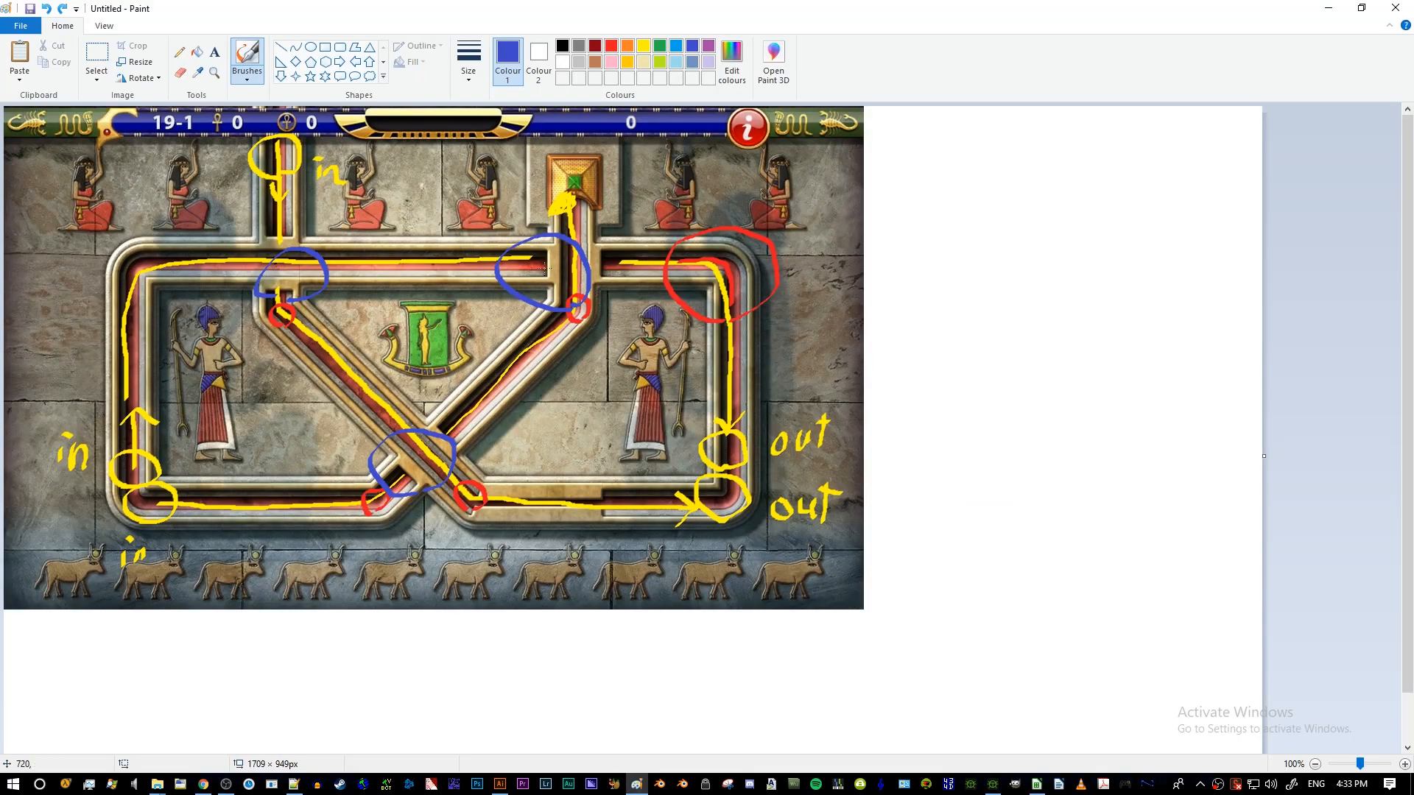
key("alt+Tab")
key("z")
scroll(877, 223, "up", 5)
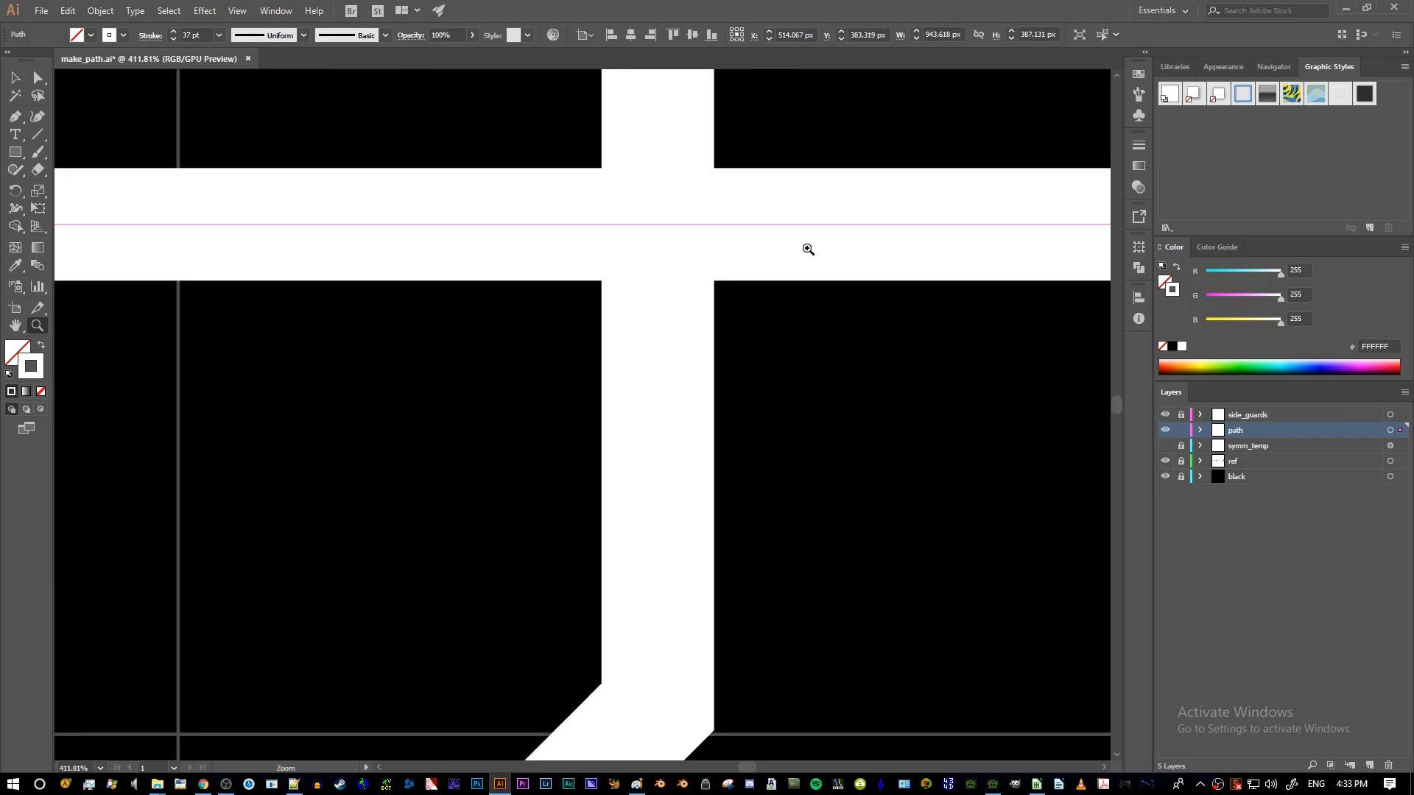
scroll(811, 246, "up", 1)
key("p")
left_click(733, 294)
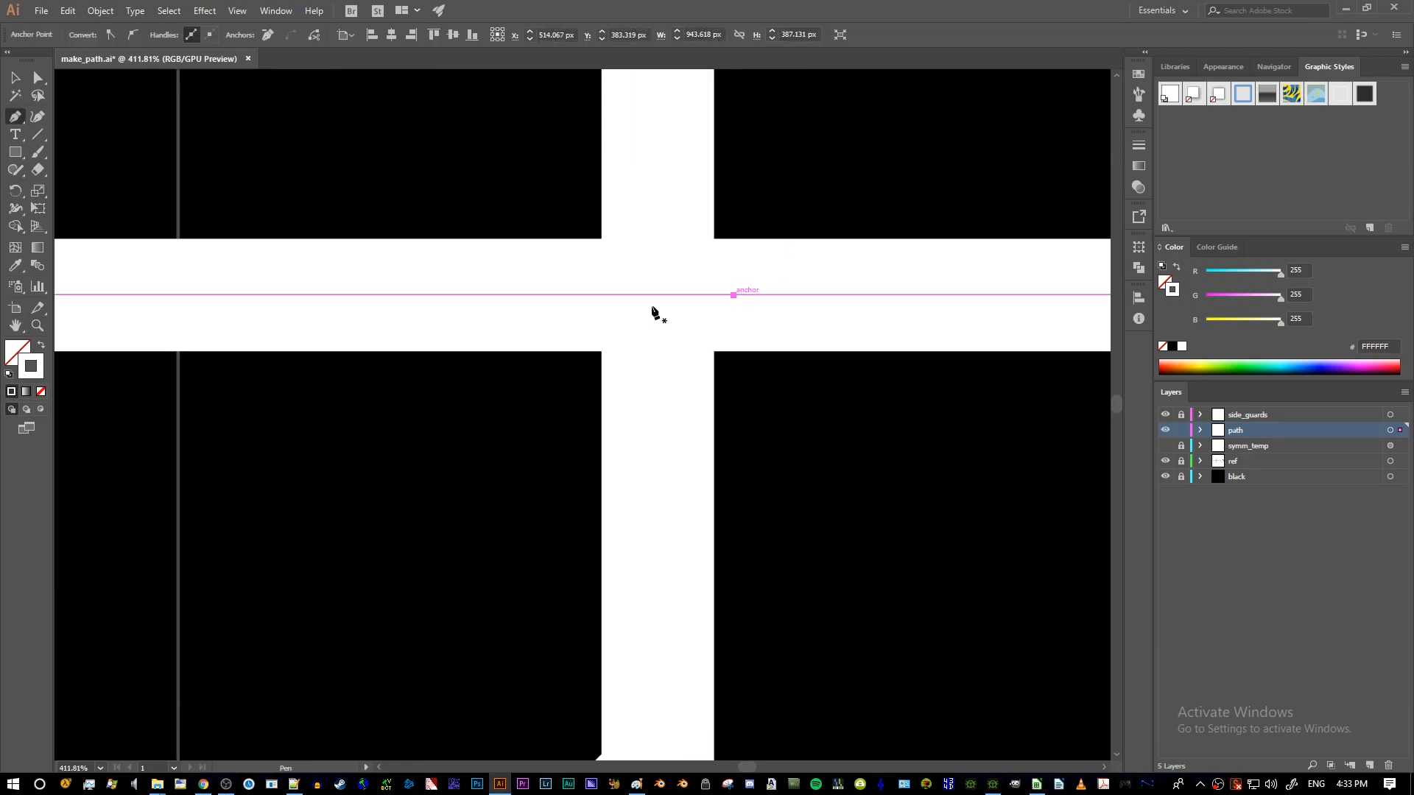
left_click(759, 294)
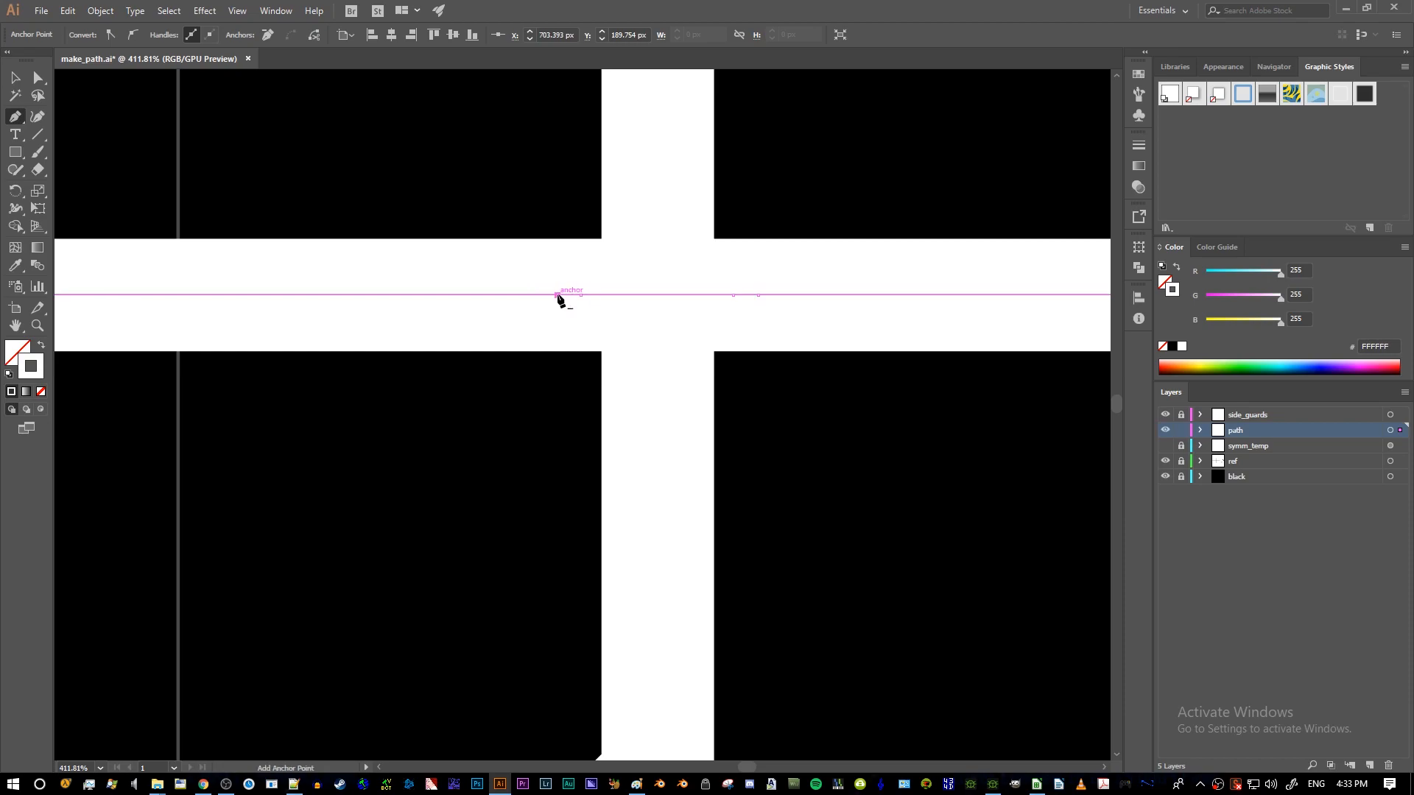
- Add two anchor points near the top end of the right-hand vertical run, the lower one at X 670.16, Y 131.03 px
key("v")
scroll(737, 324, "up", 5)
left_click(657, 328)
key("p")
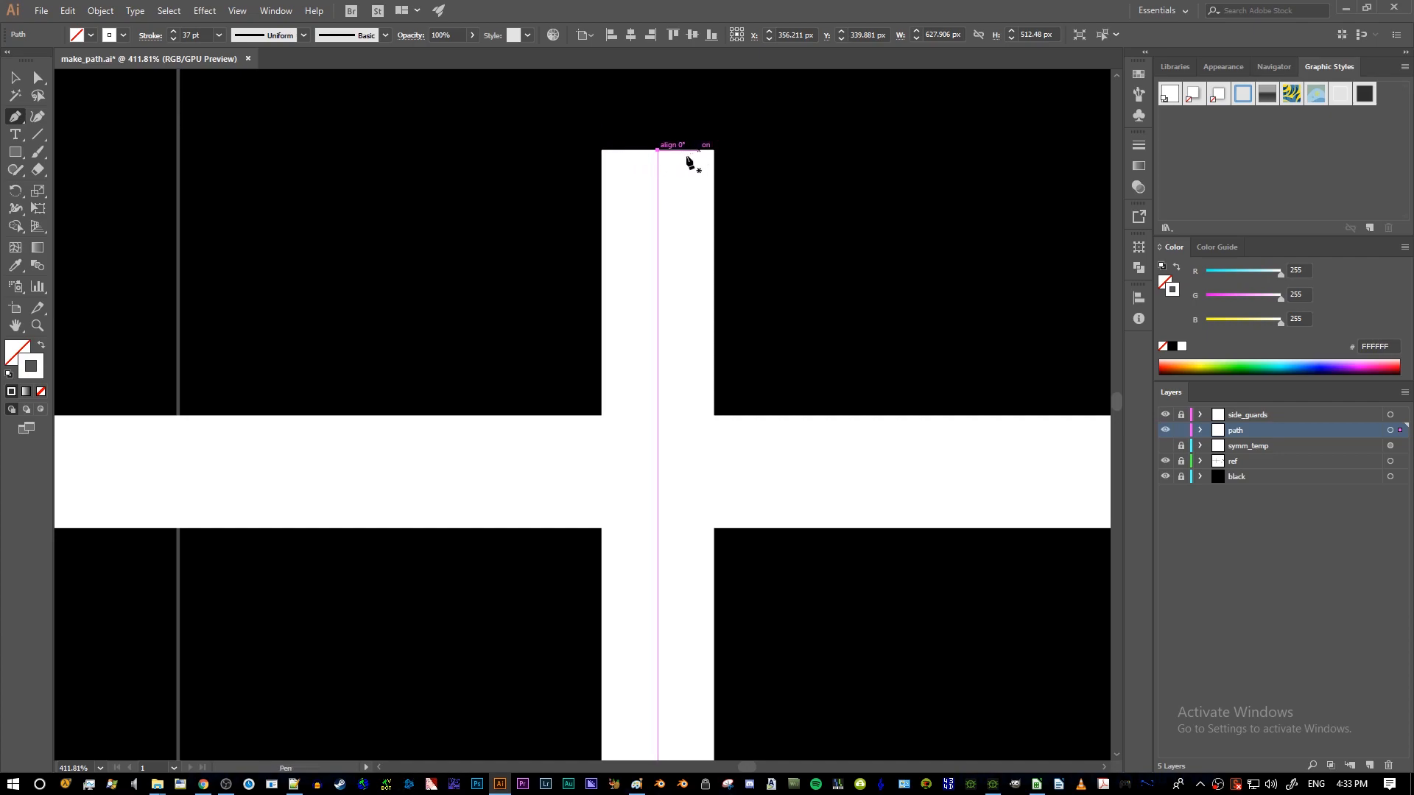
left_click(658, 254)
- Examine the two rounded corners of the upper arch path
key("z")
left_click_drag(691, 290, 570, 298)
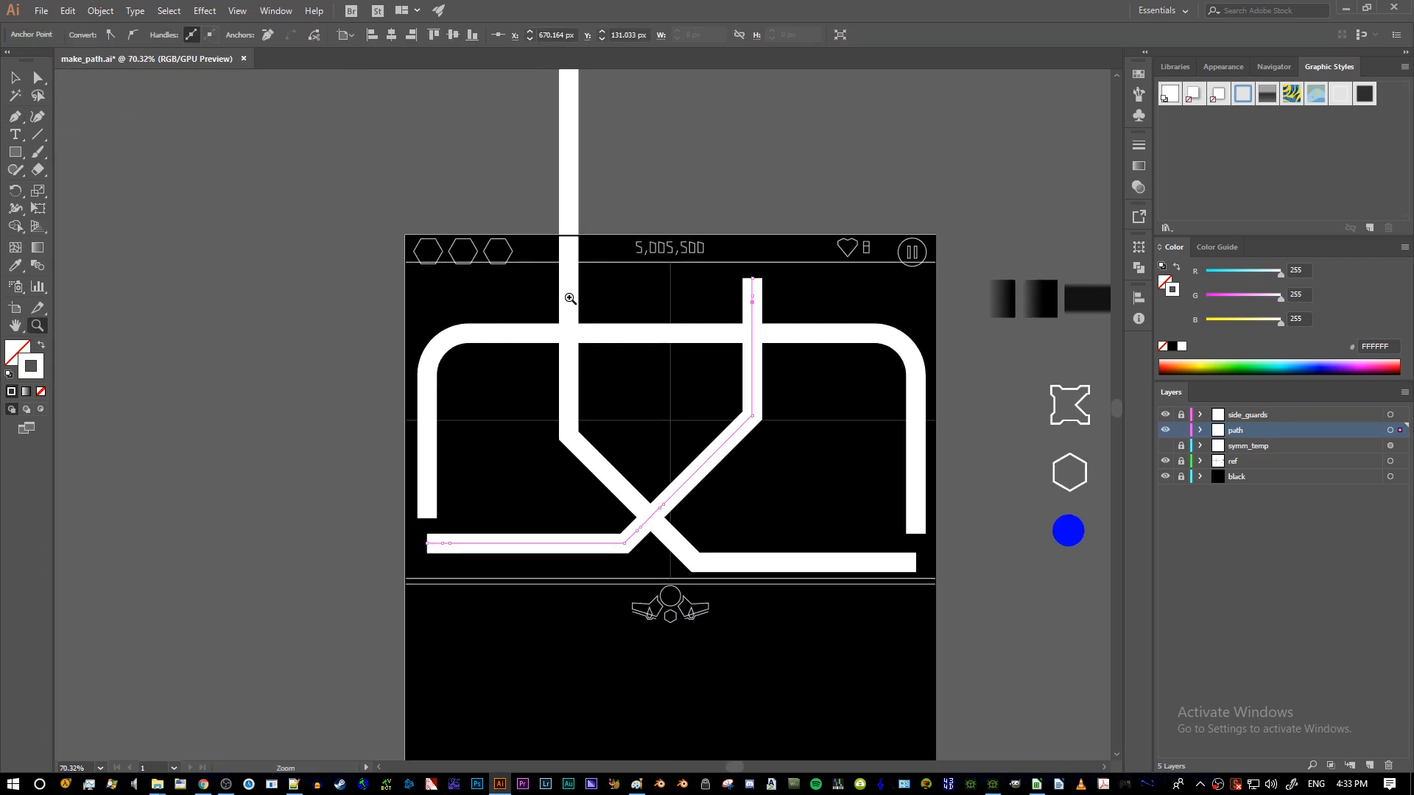
left_click_drag(744, 328, 760, 333)
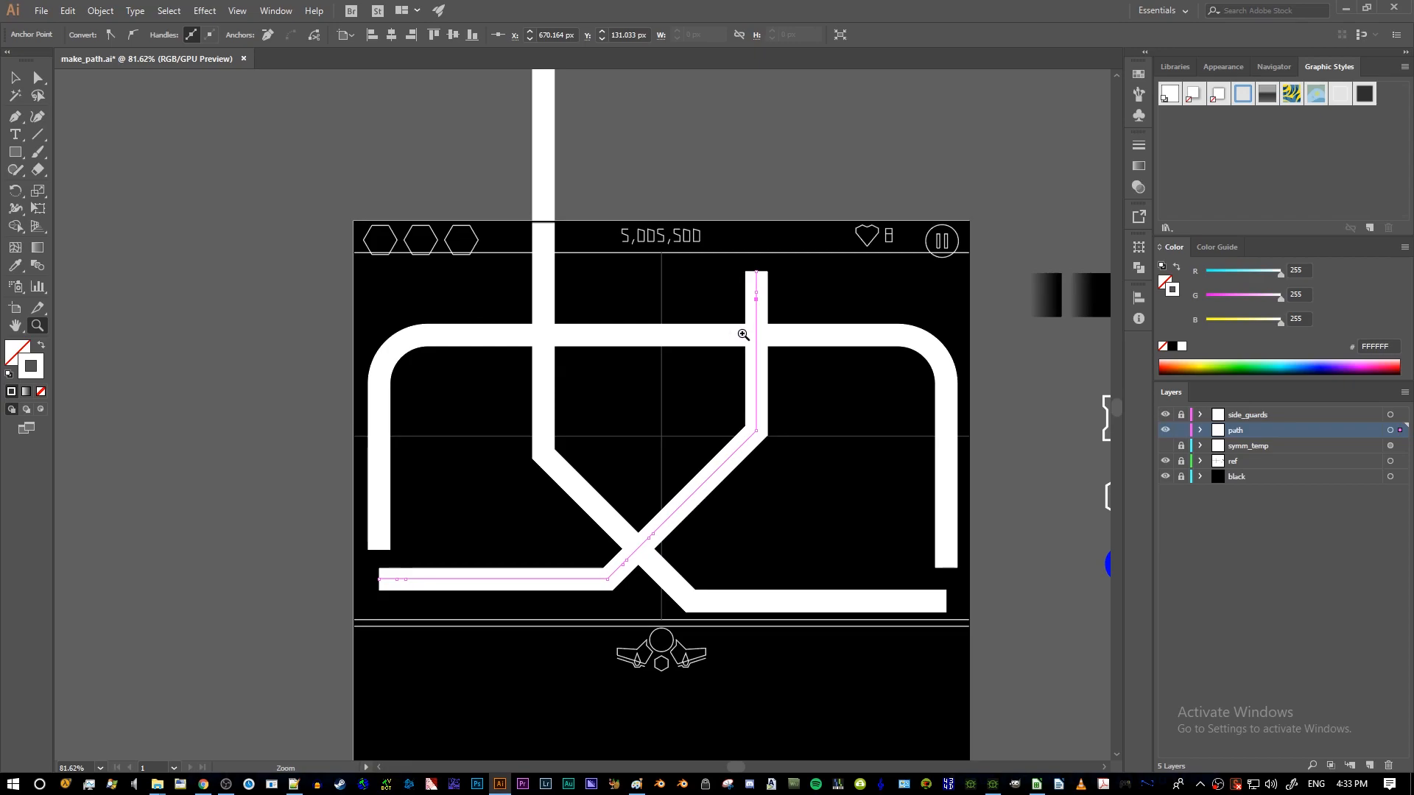
scroll(744, 353, "down", 2)
mouse_move(673, 363)
left_mouse_down()
mouse_move(698, 376)
mouse_move(685, 372)
left_mouse_up()
key("a")
left_click(353, 269)
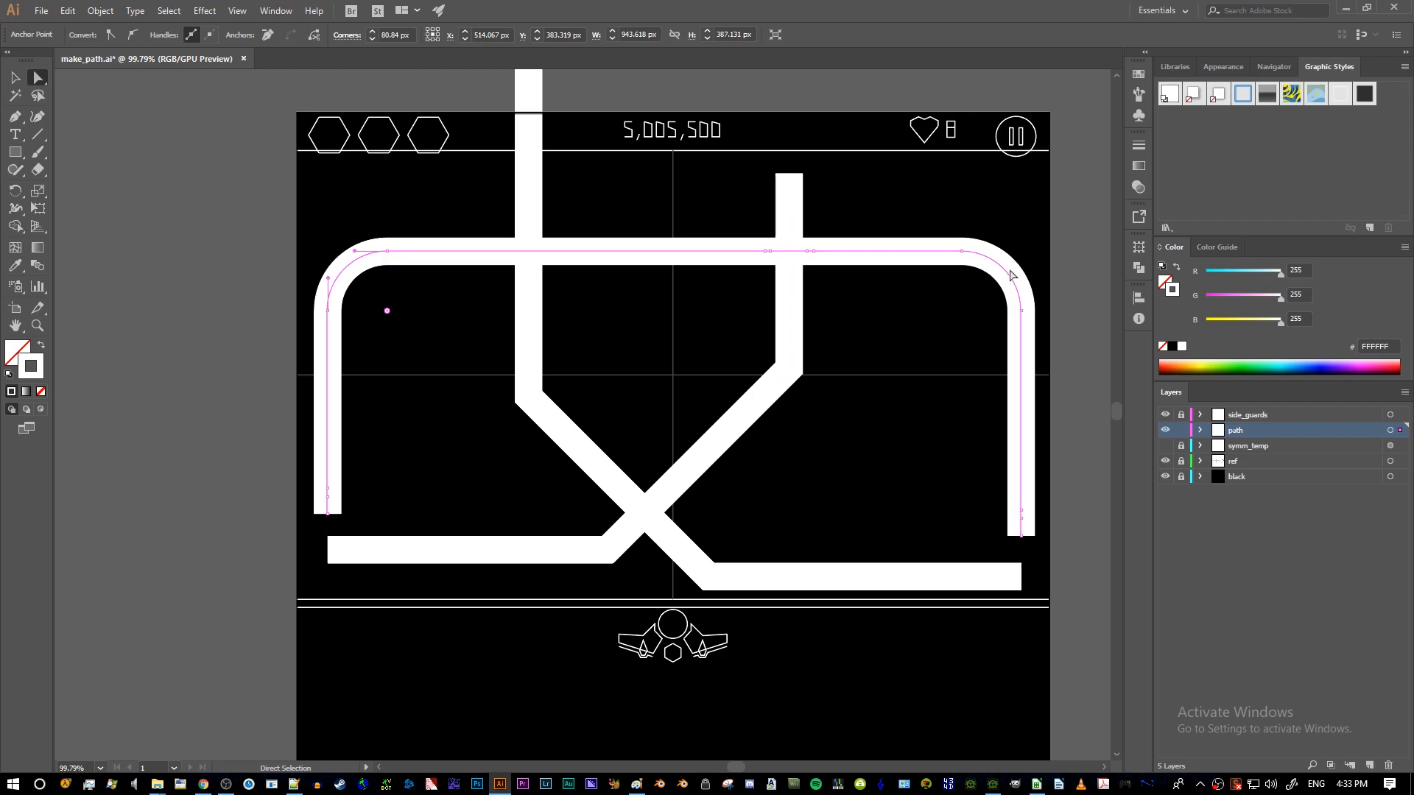
left_click(1004, 278)
- Inspect the anchors where the arch's upper-left rounded corner begins and ends
left_click_drag(355, 282, 432, 225)
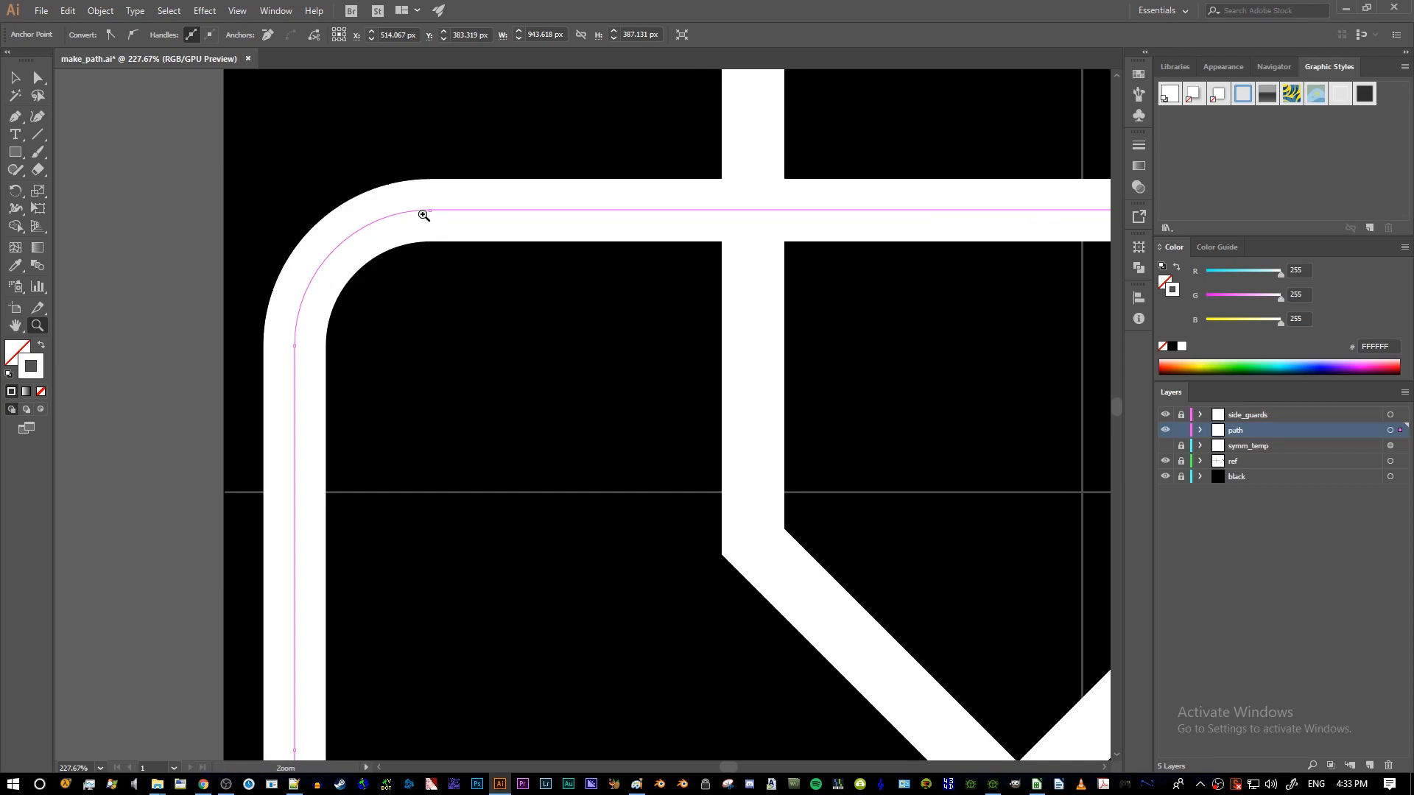
scroll(423, 214, "up", 2)
key("a")
left_click_drag(380, 306, 561, 378)
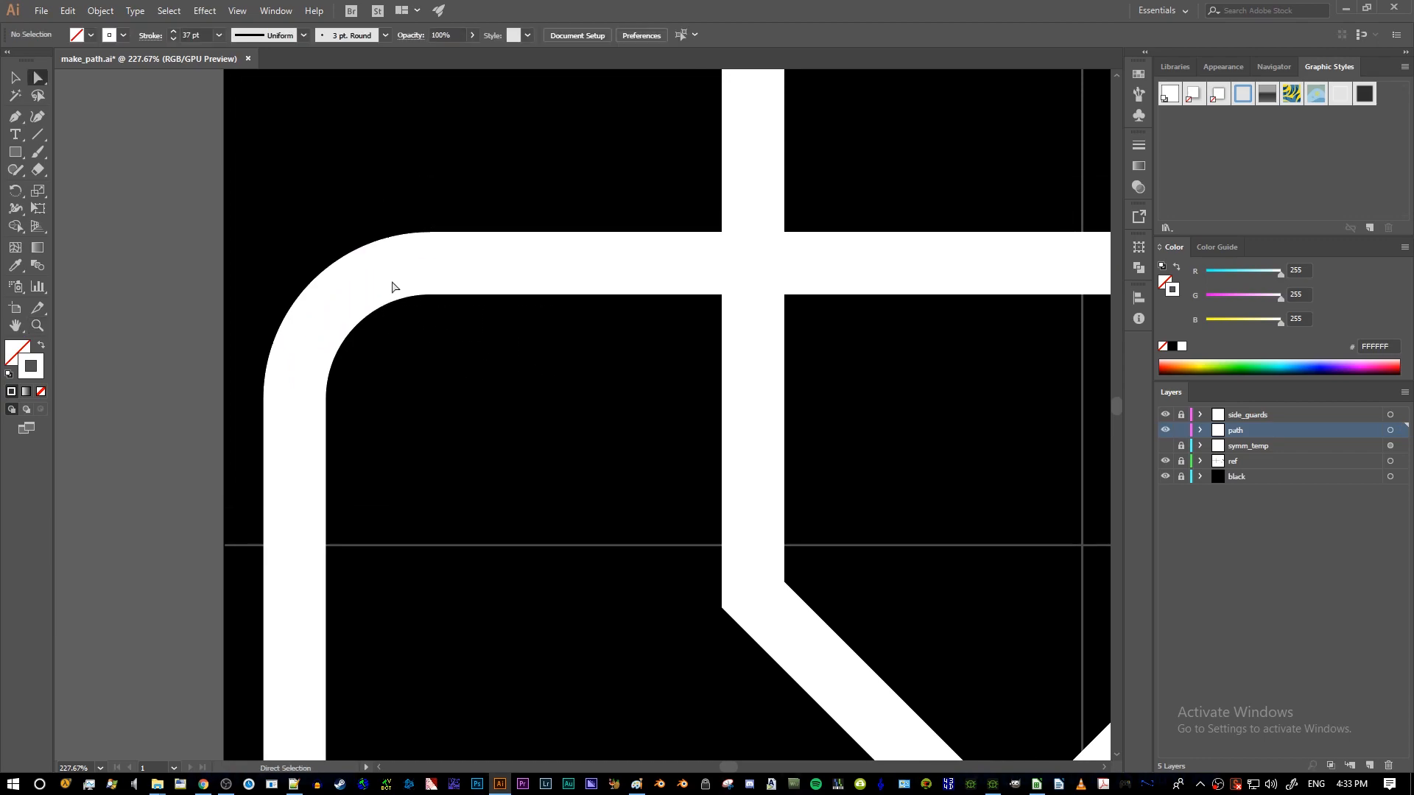
left_click(429, 264)
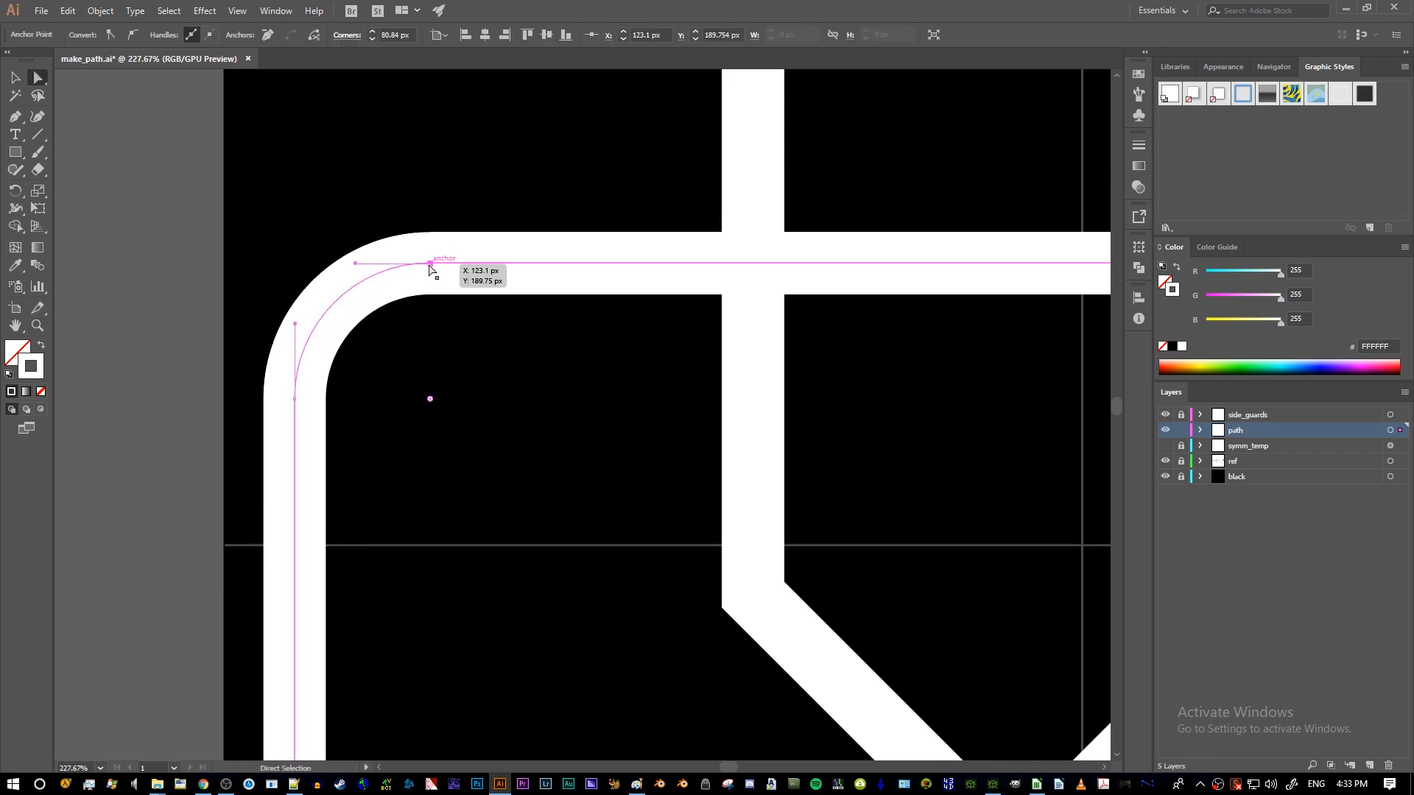
left_click(295, 398)
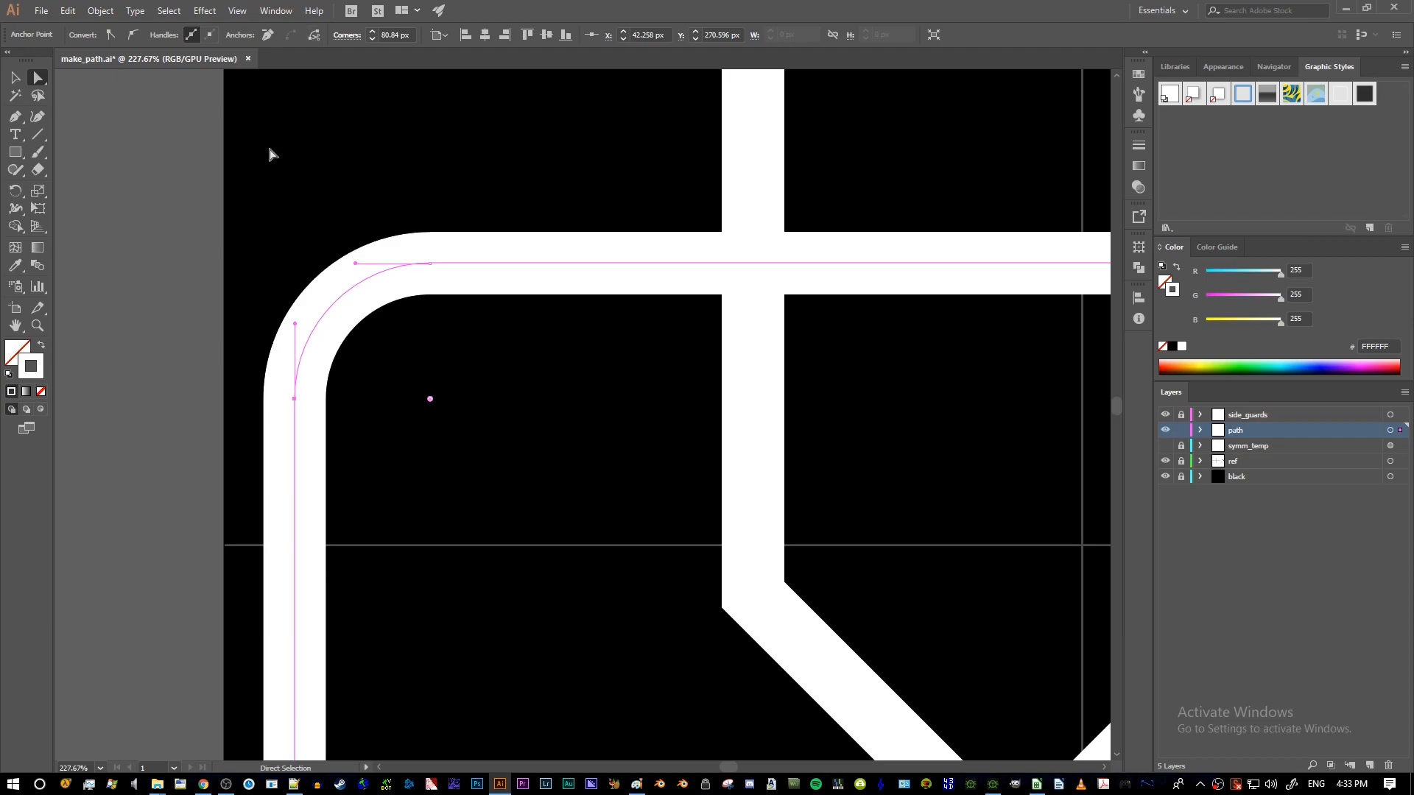
- Try to add an anchor by hand on the upper-left rounded corner, and deselect the path
key("p")
left_click(369, 278)
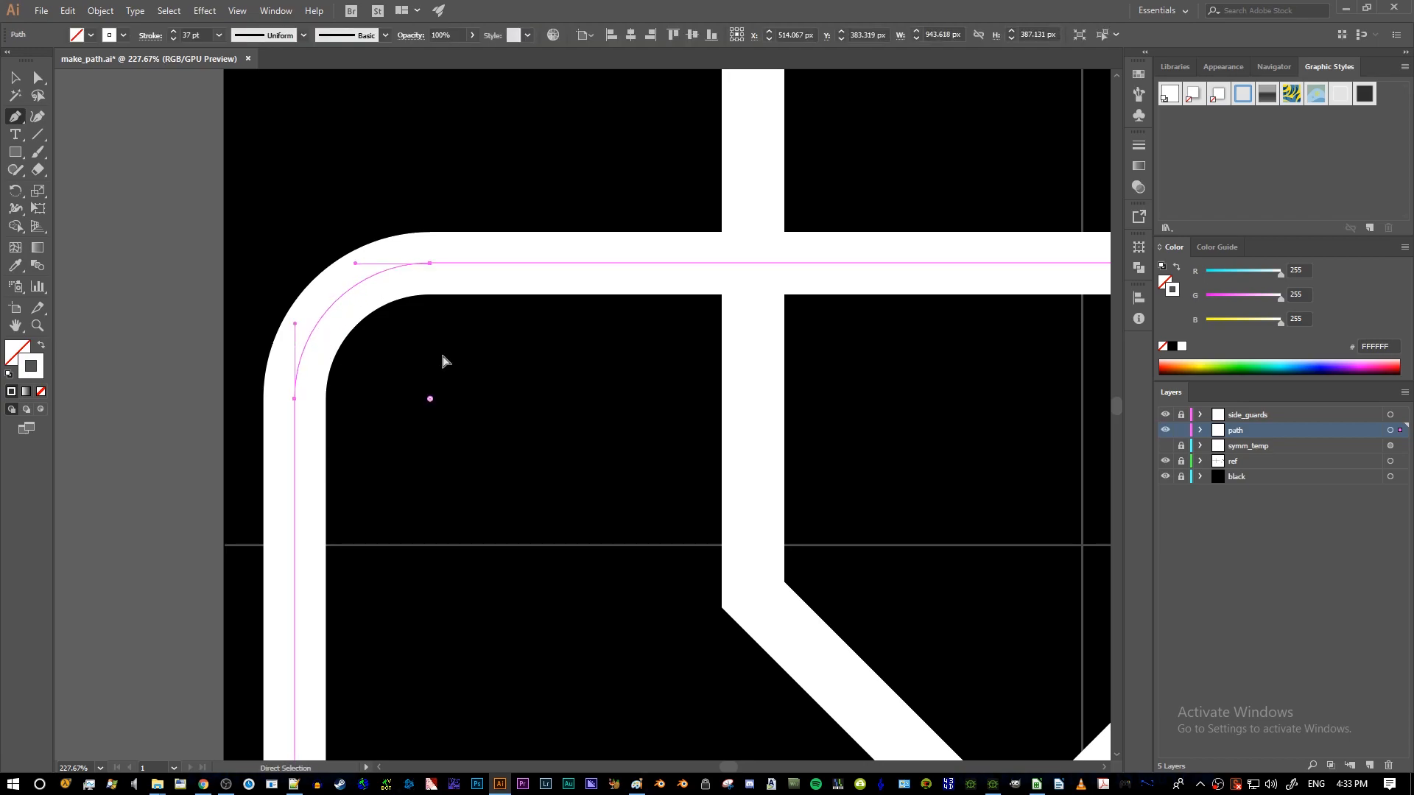
key("a")
left_click(390, 315)
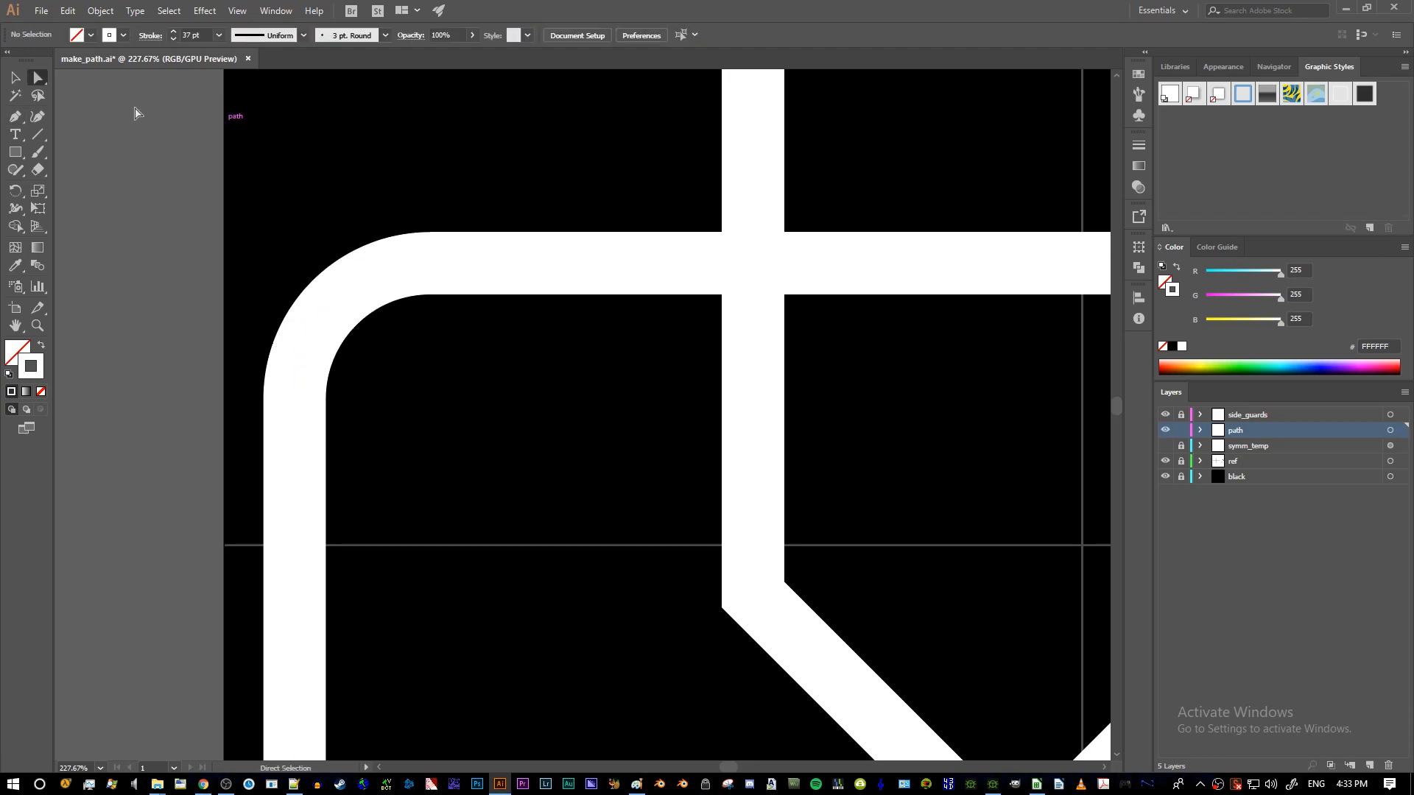
- Review the Adobe forum thread on extracting anchor point coordinates and the illustrator-scripts GitHub repository in Chrome, and return to Illustrator
key("alt+Tab")
key("alt+Tab")
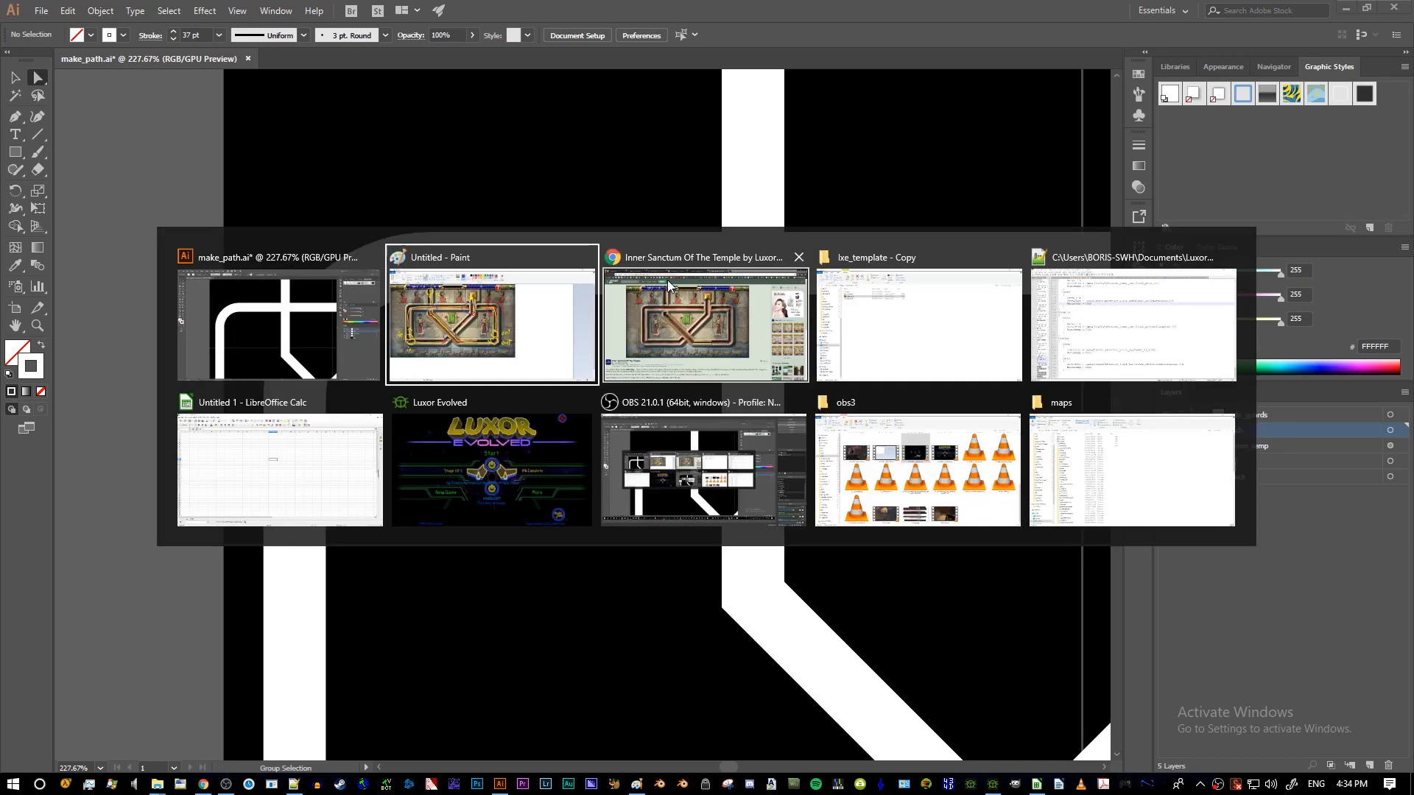
left_click(640, 6)
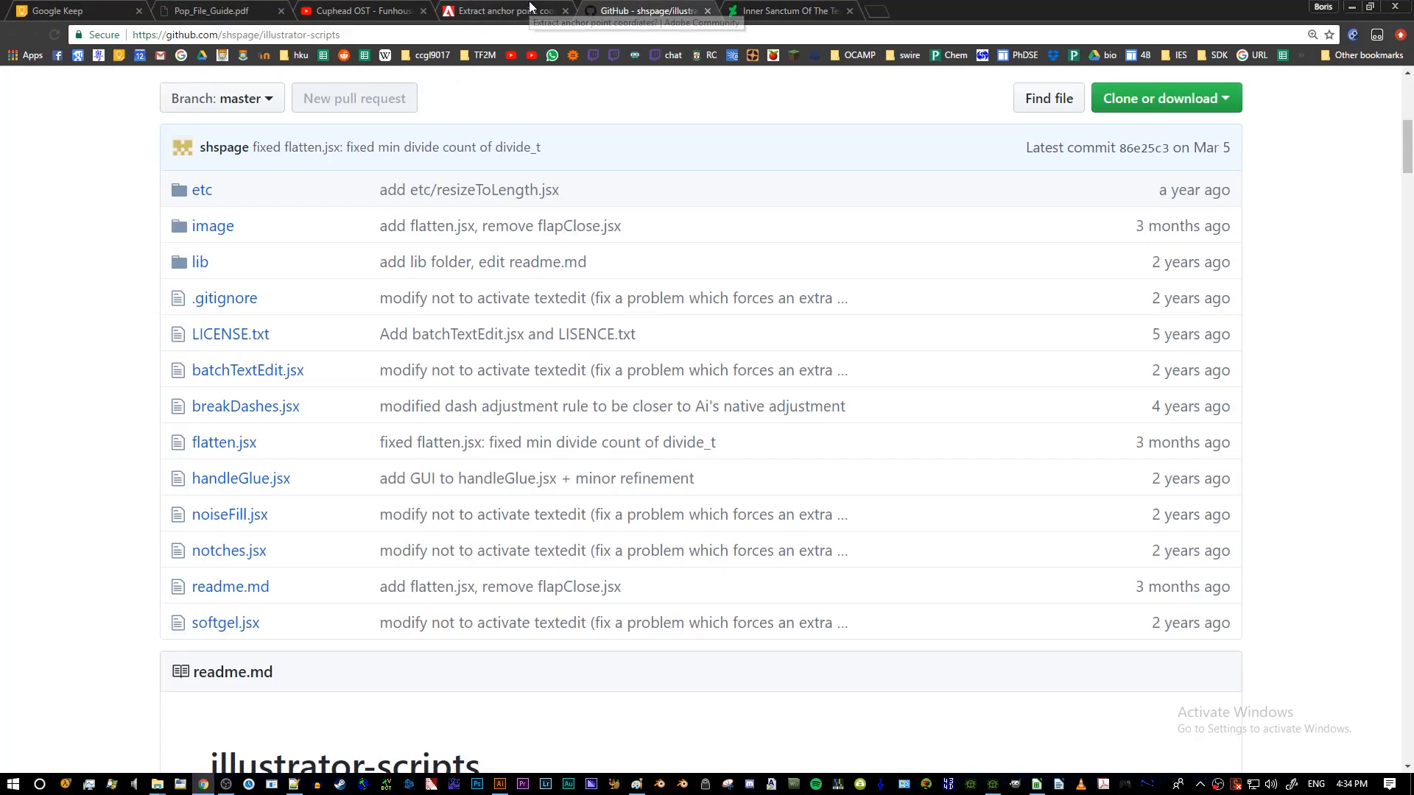
left_click(545, 10)
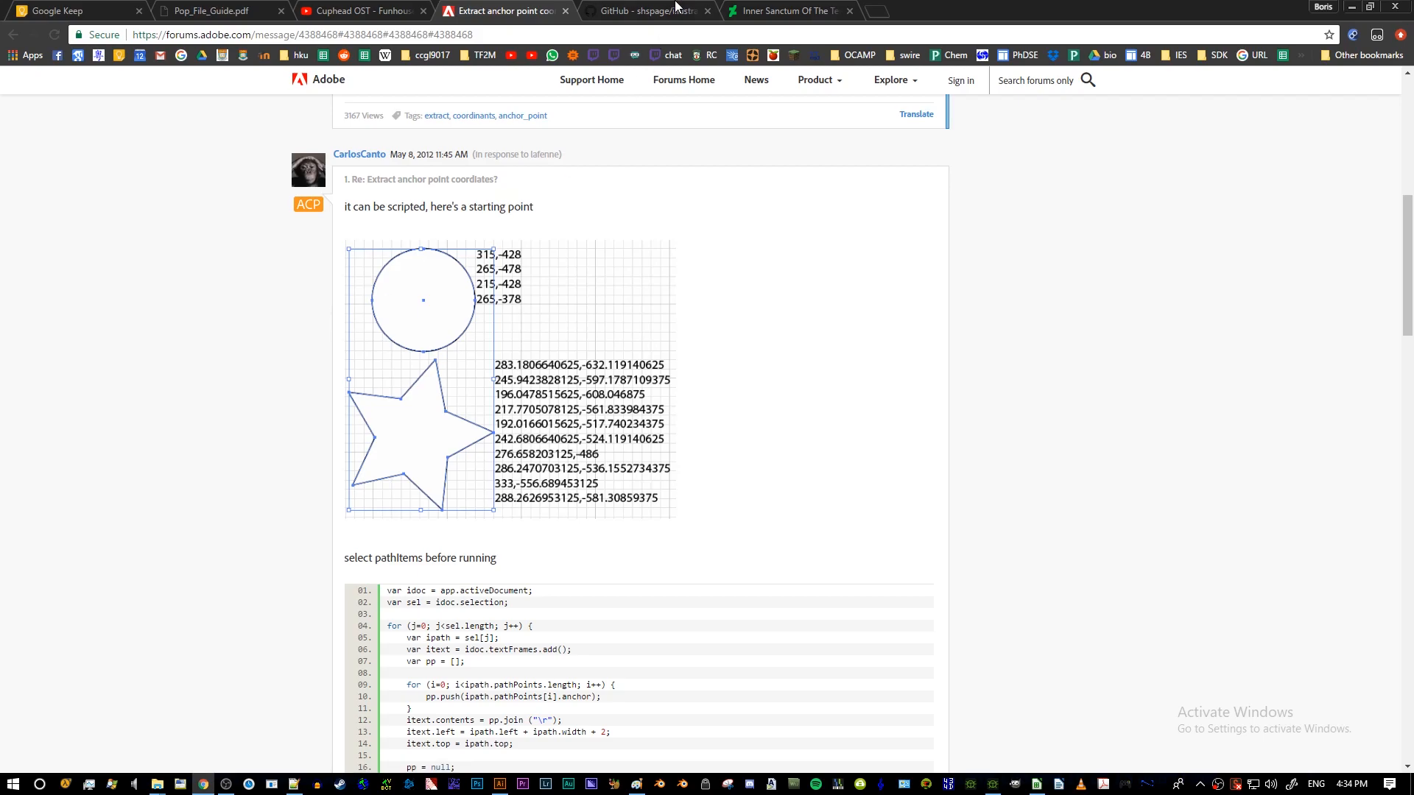
left_click(674, 8)
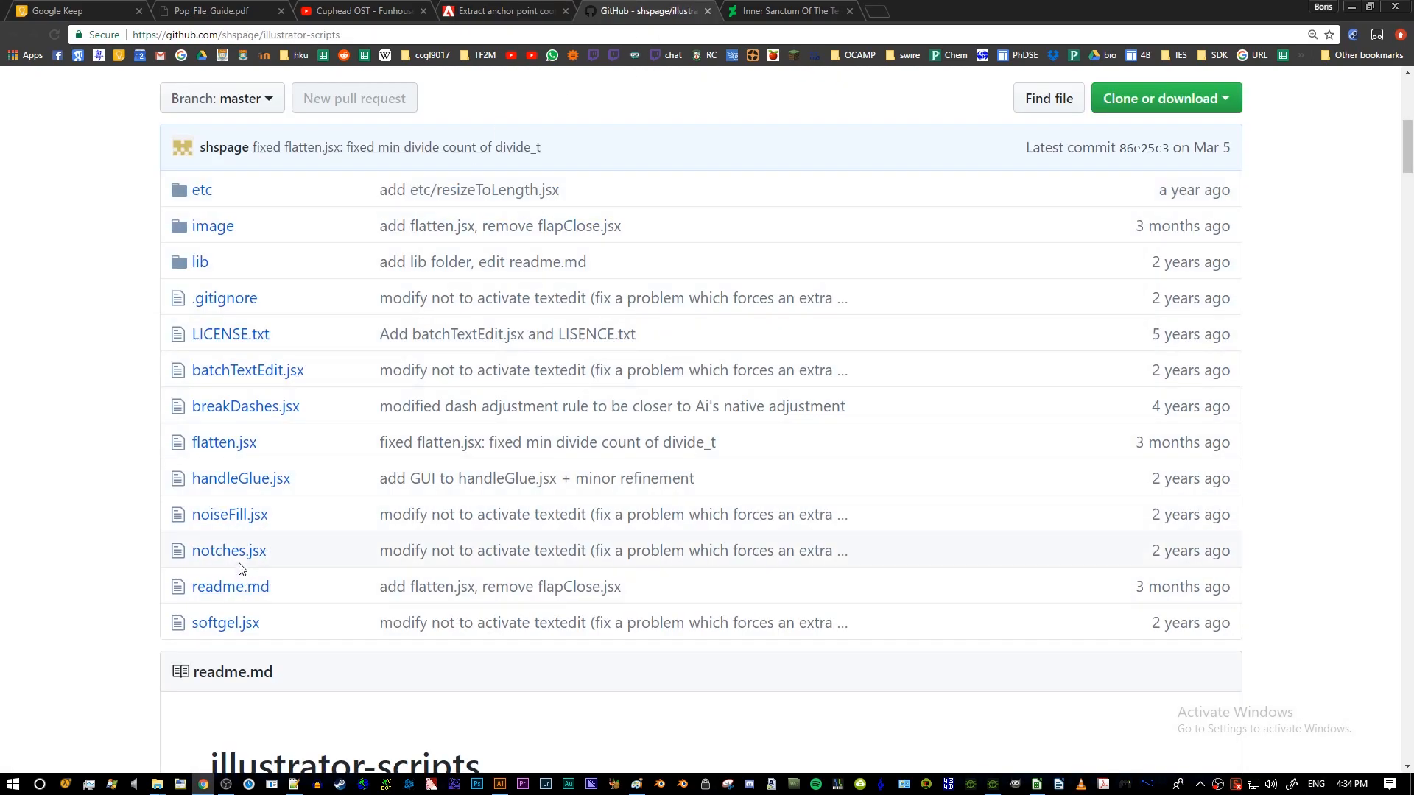
scroll(257, 566, "up", 6)
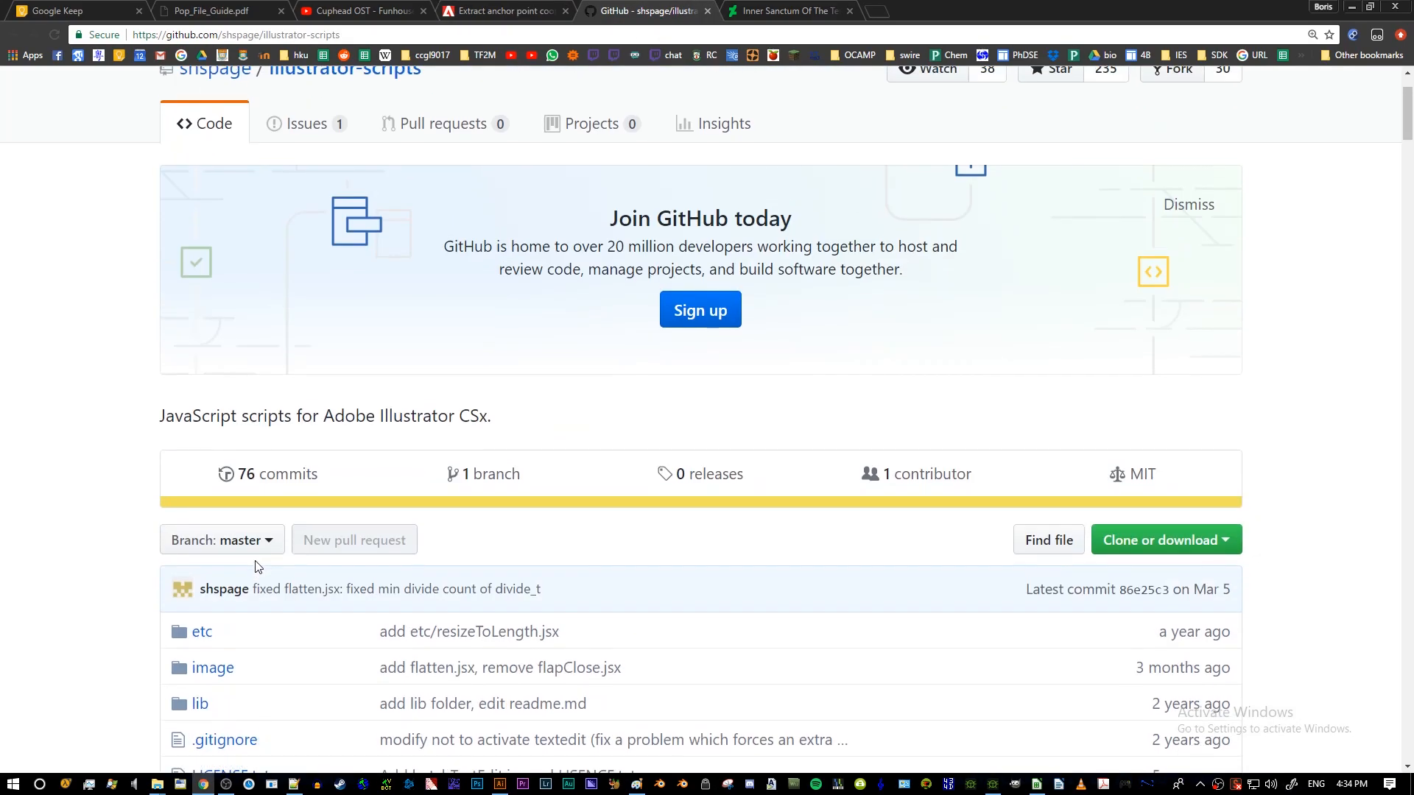
scroll(257, 565, "up", 2)
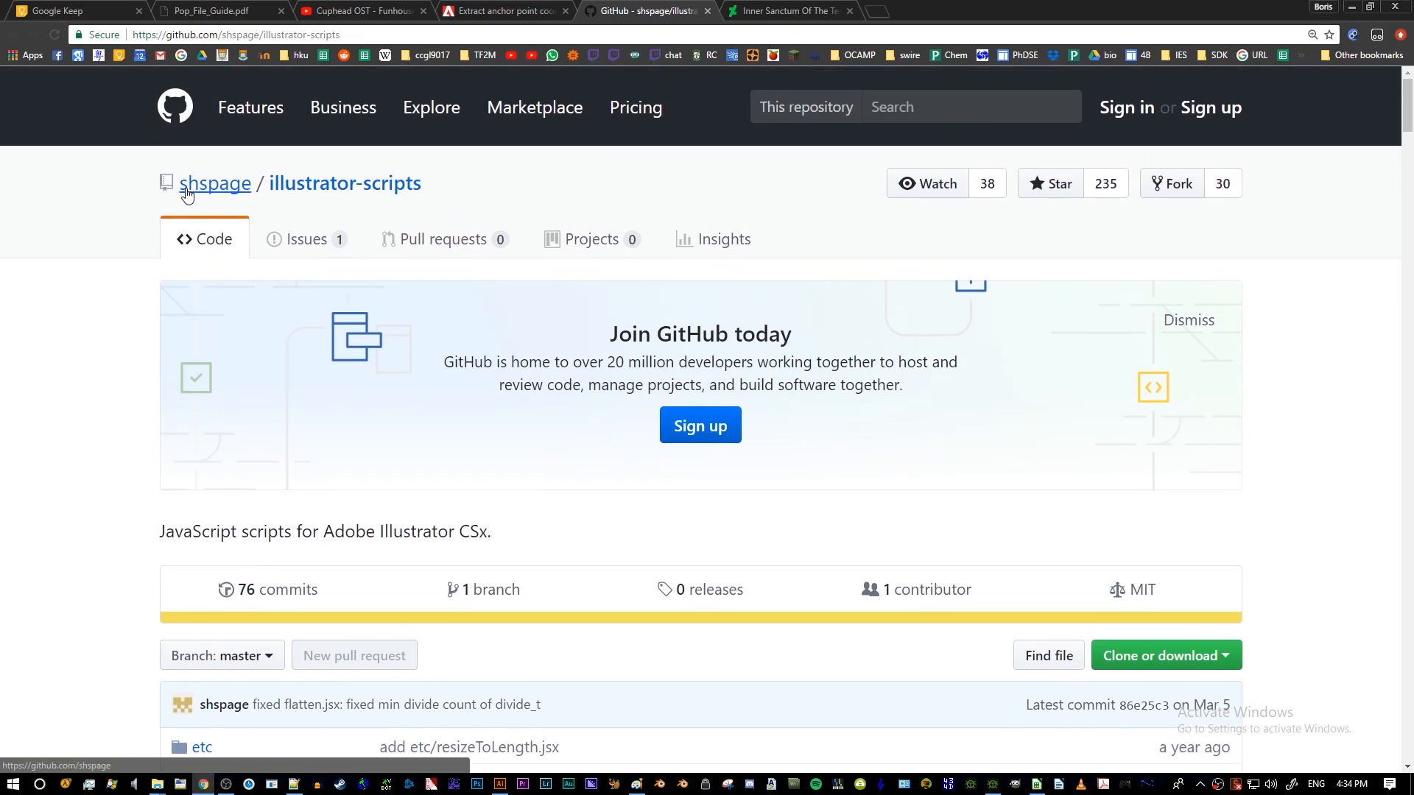
scroll(564, 457, "down", 7)
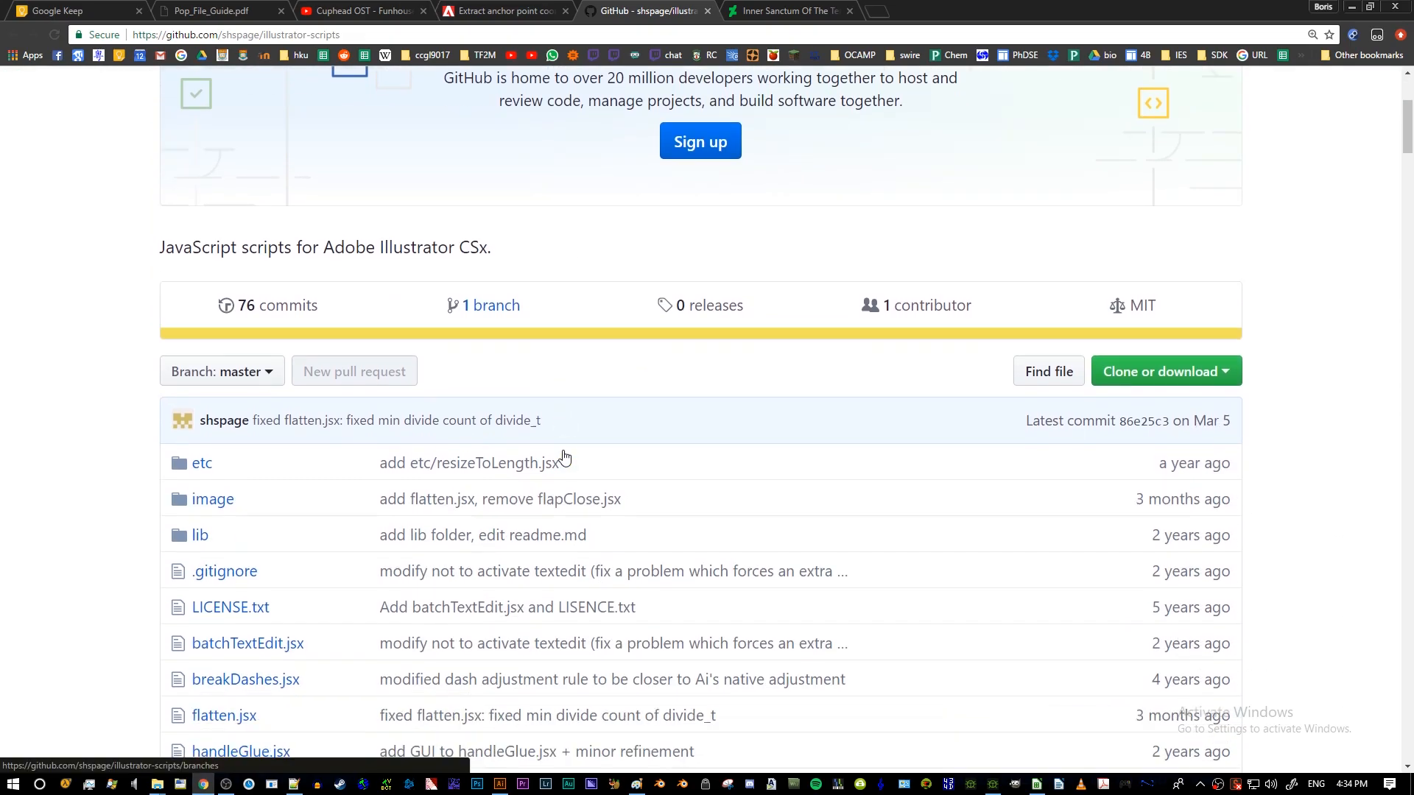
scroll(564, 458, "down", 2)
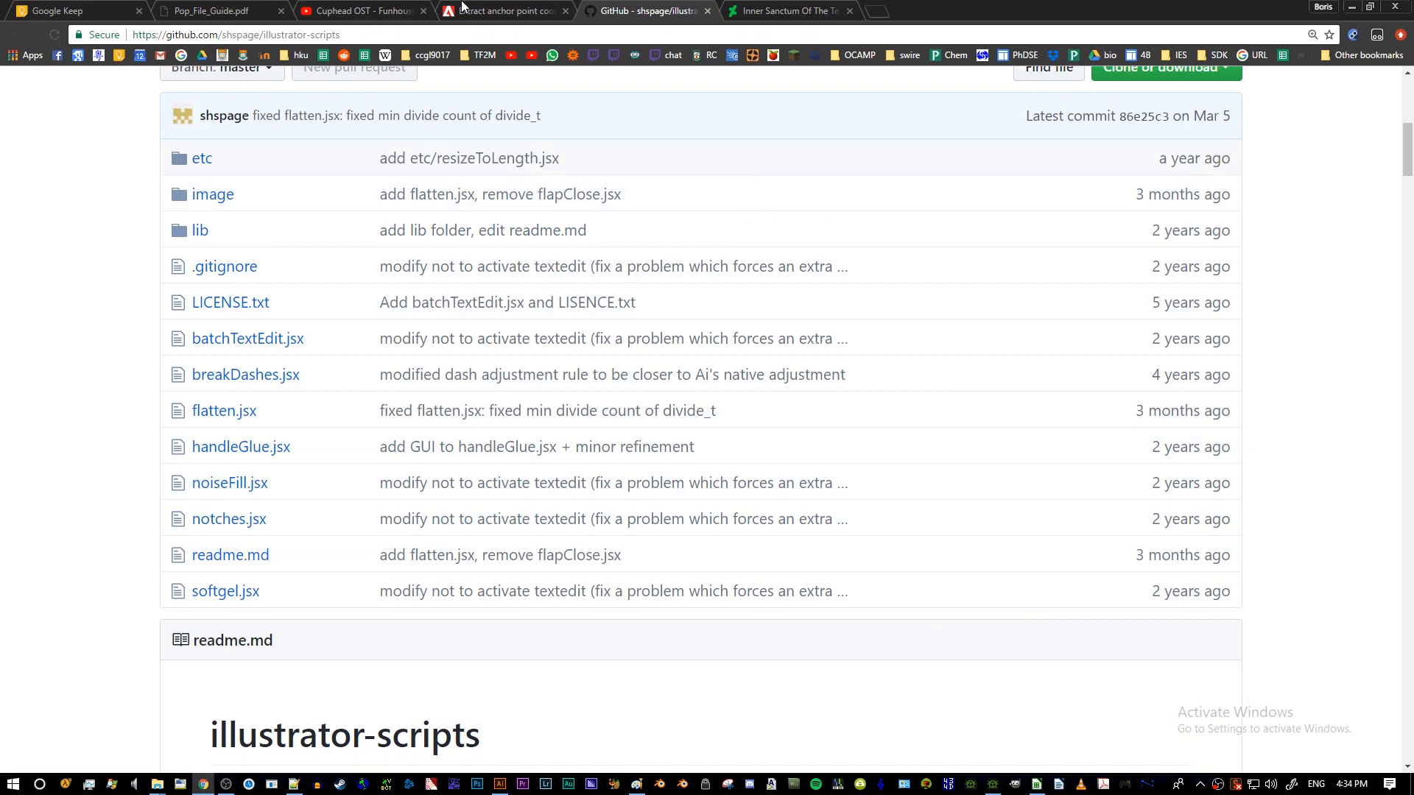
left_click(358, 12)
key("alt+Tab")
- Select the arch's upper-left curved segment and run the Notches script with a div count of 3 and a notch length of 5 mm
left_click(361, 284)
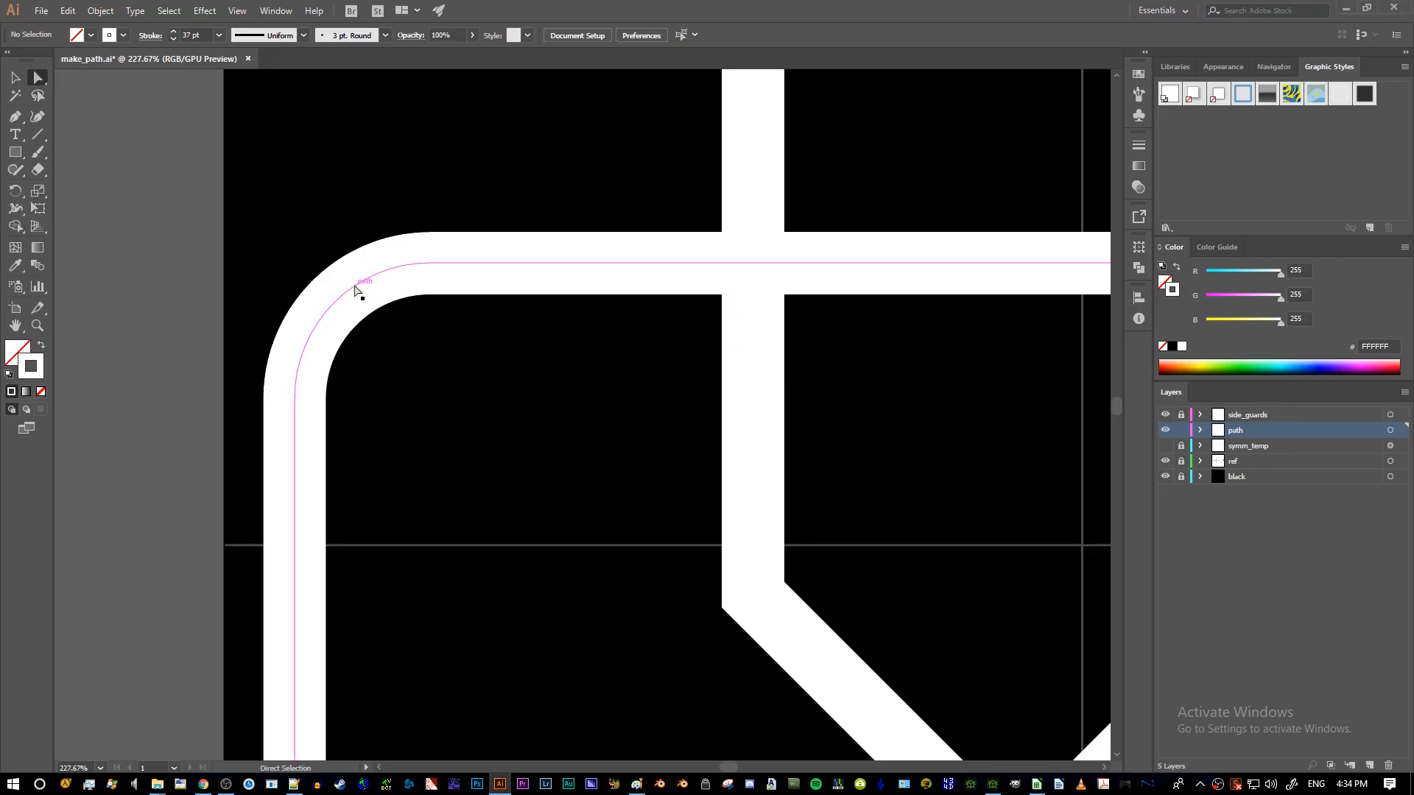
left_click(293, 242)
left_click(343, 298)
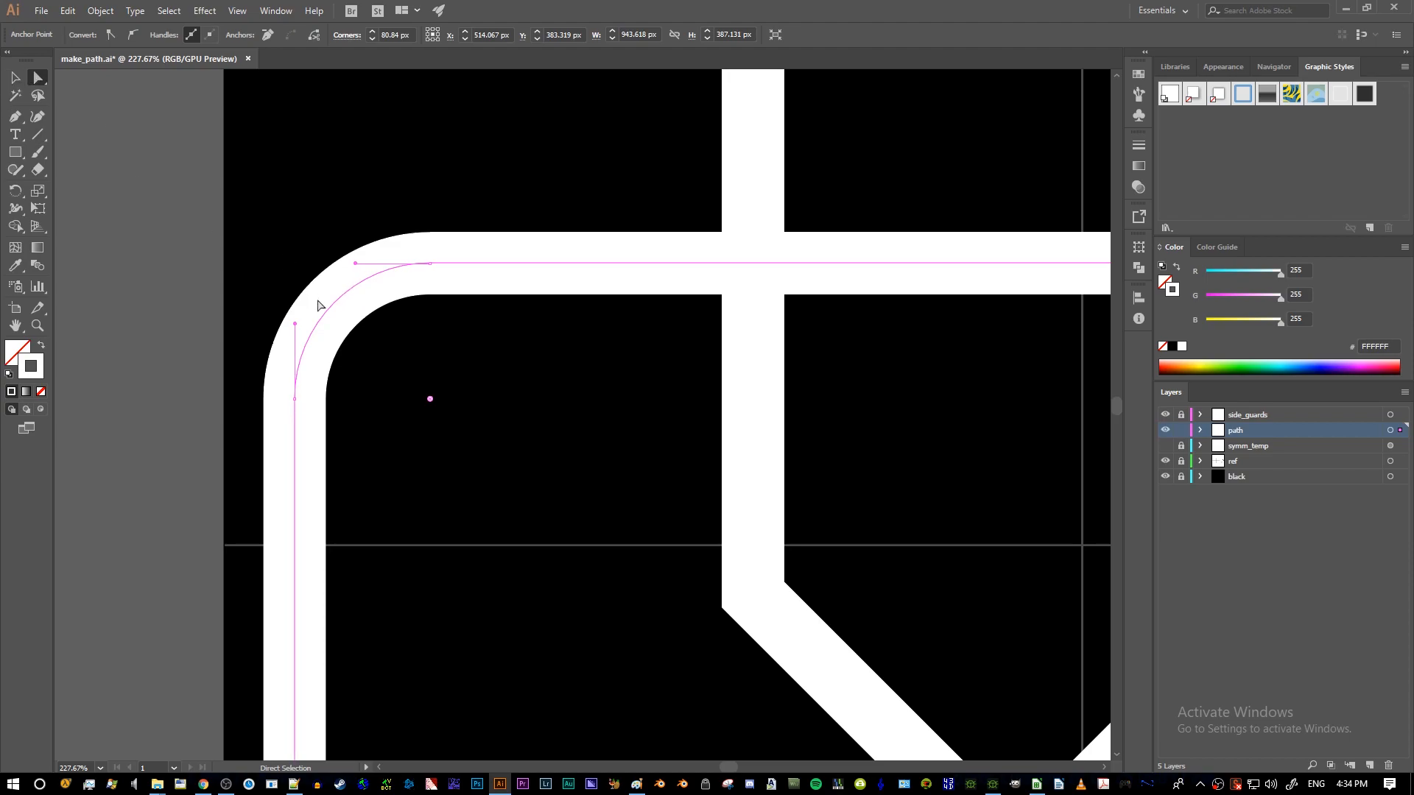
left_click(309, 246)
left_click(339, 303)
left_click(41, 10)
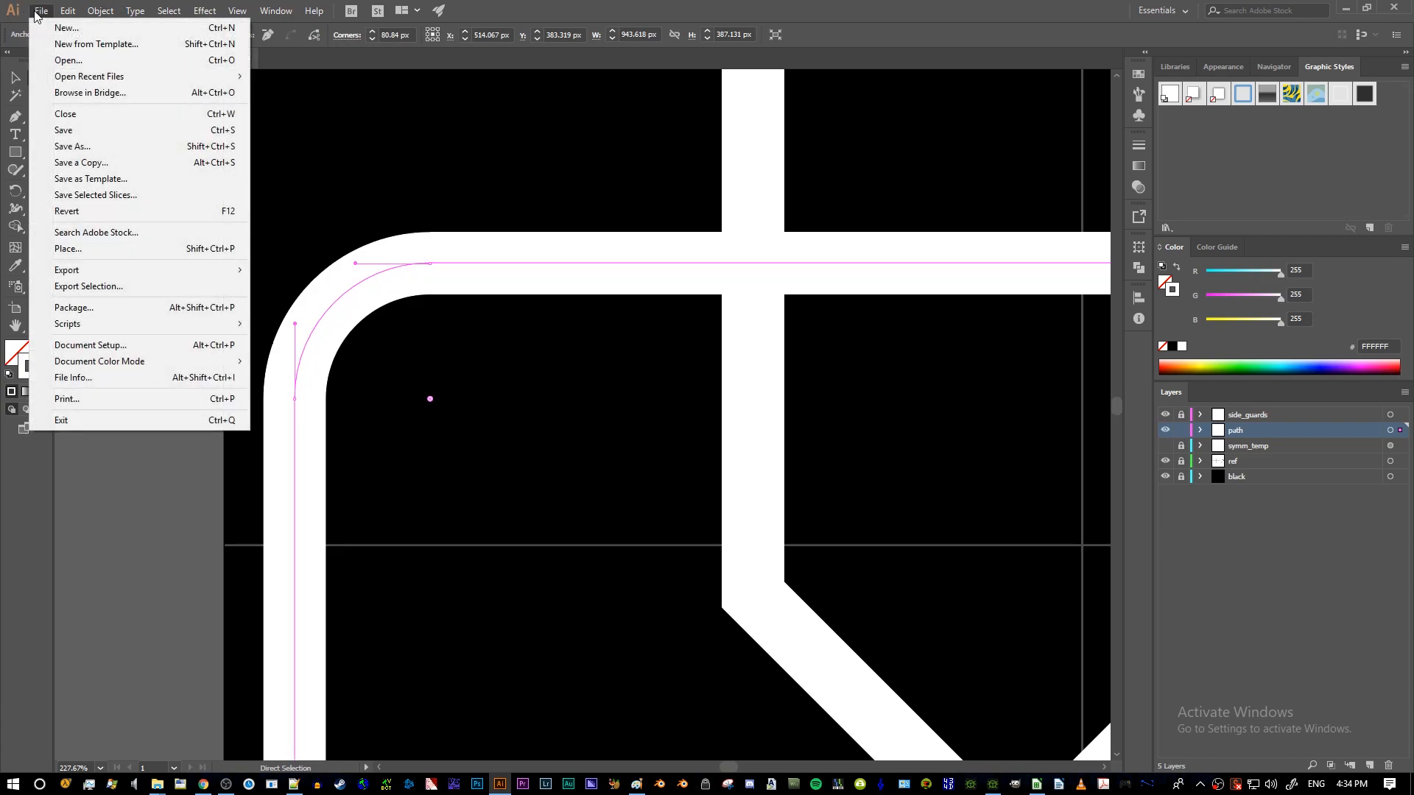
mouse_move(89, 326)
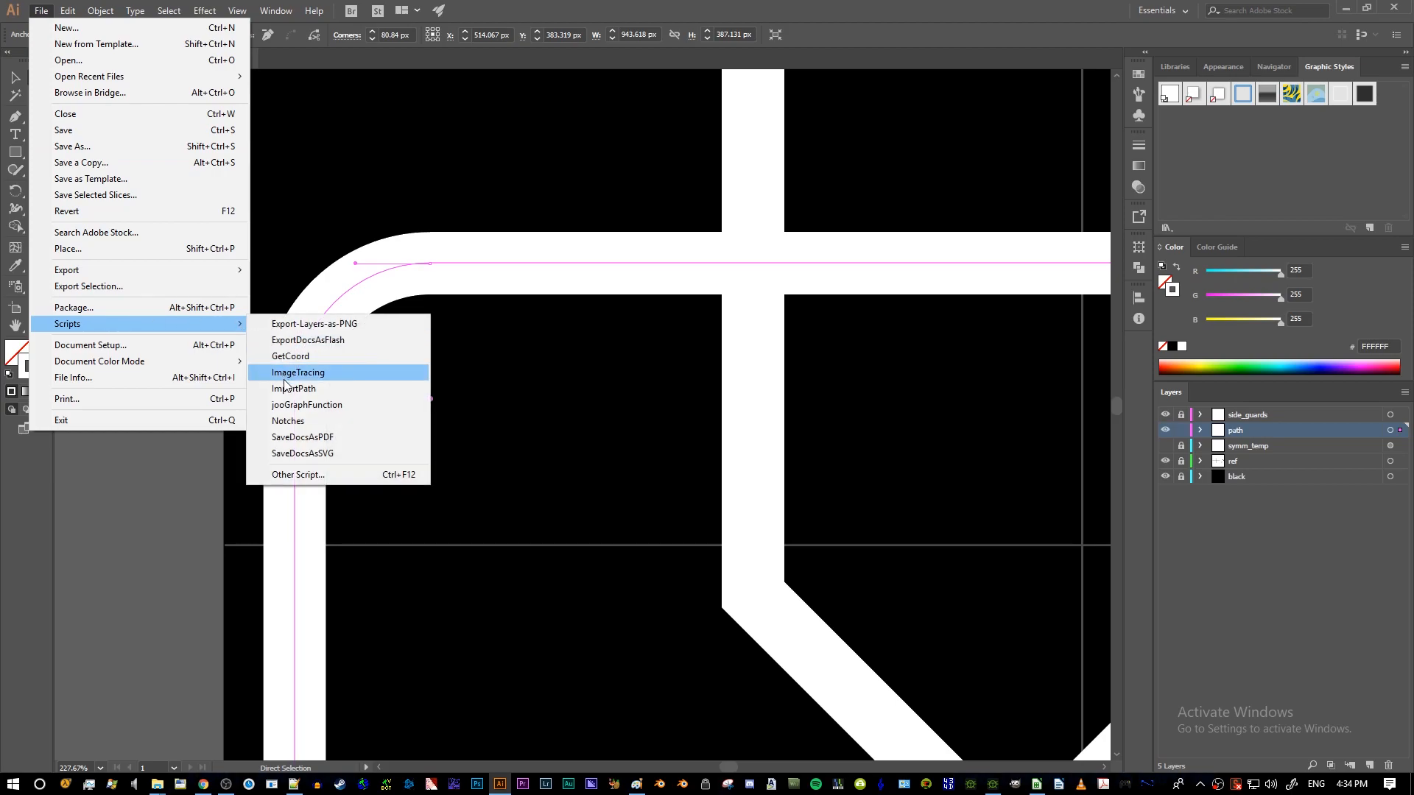
left_click(288, 421)
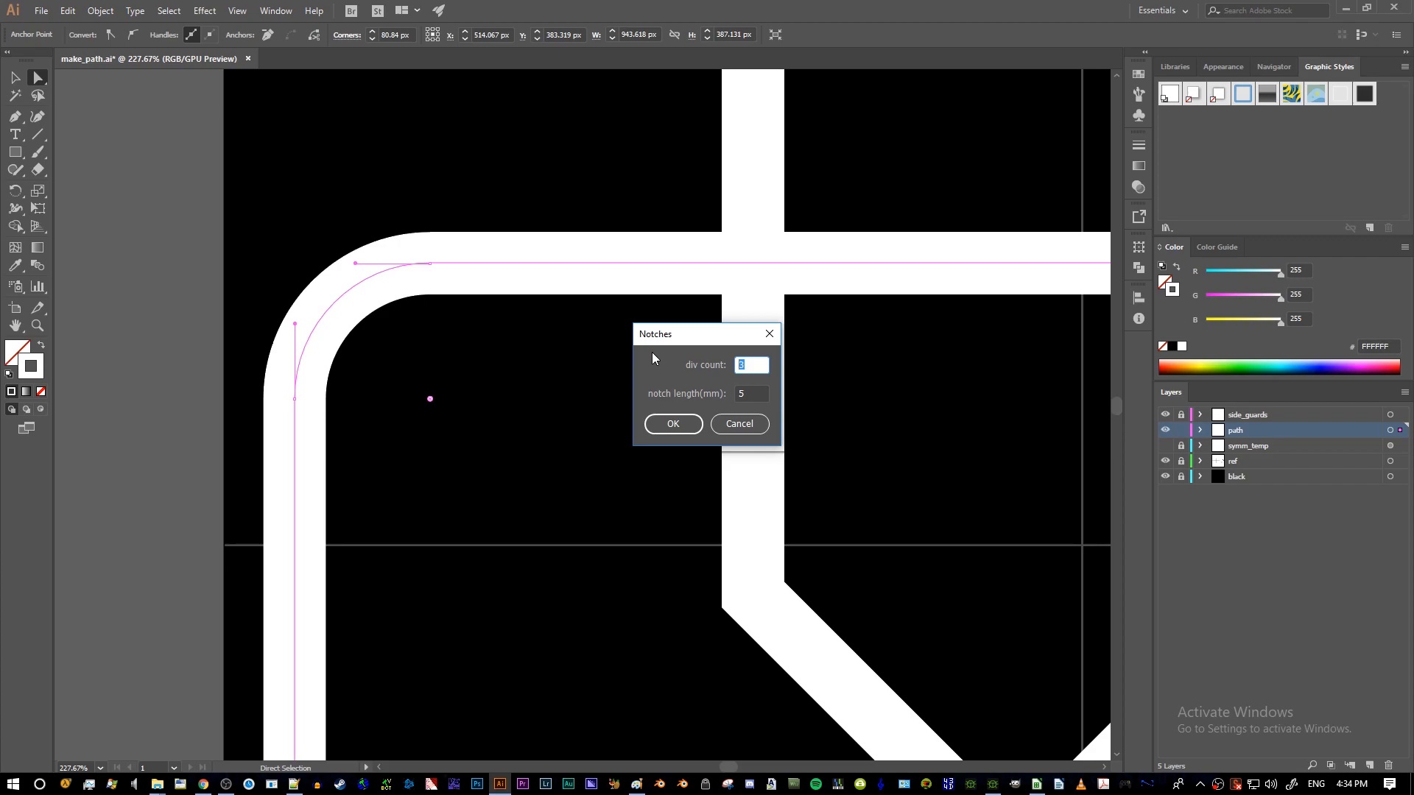
left_click(754, 367)
left_click(697, 423)
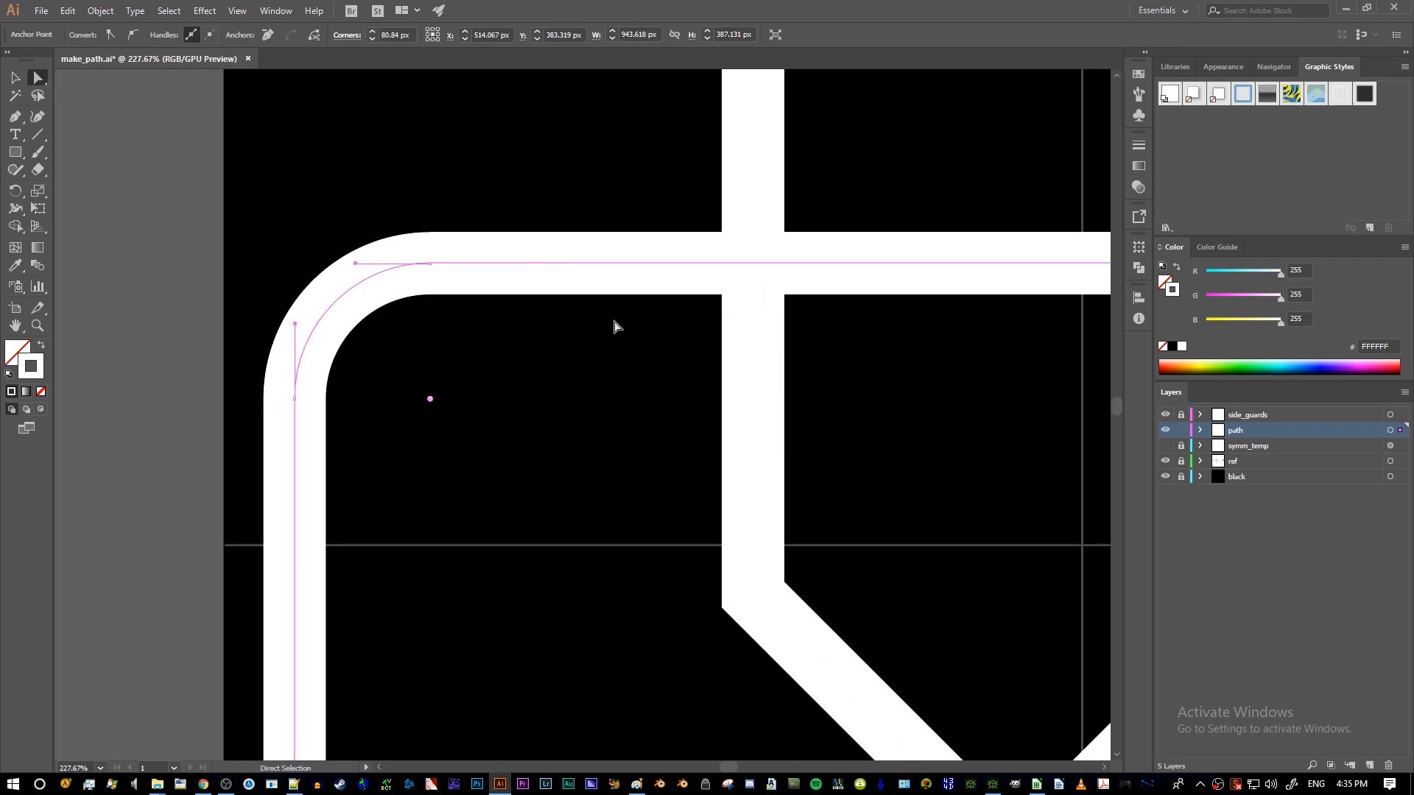
- Set the stroke weight of the arch path and its notch lines to 1 pt
left_click(15, 77)
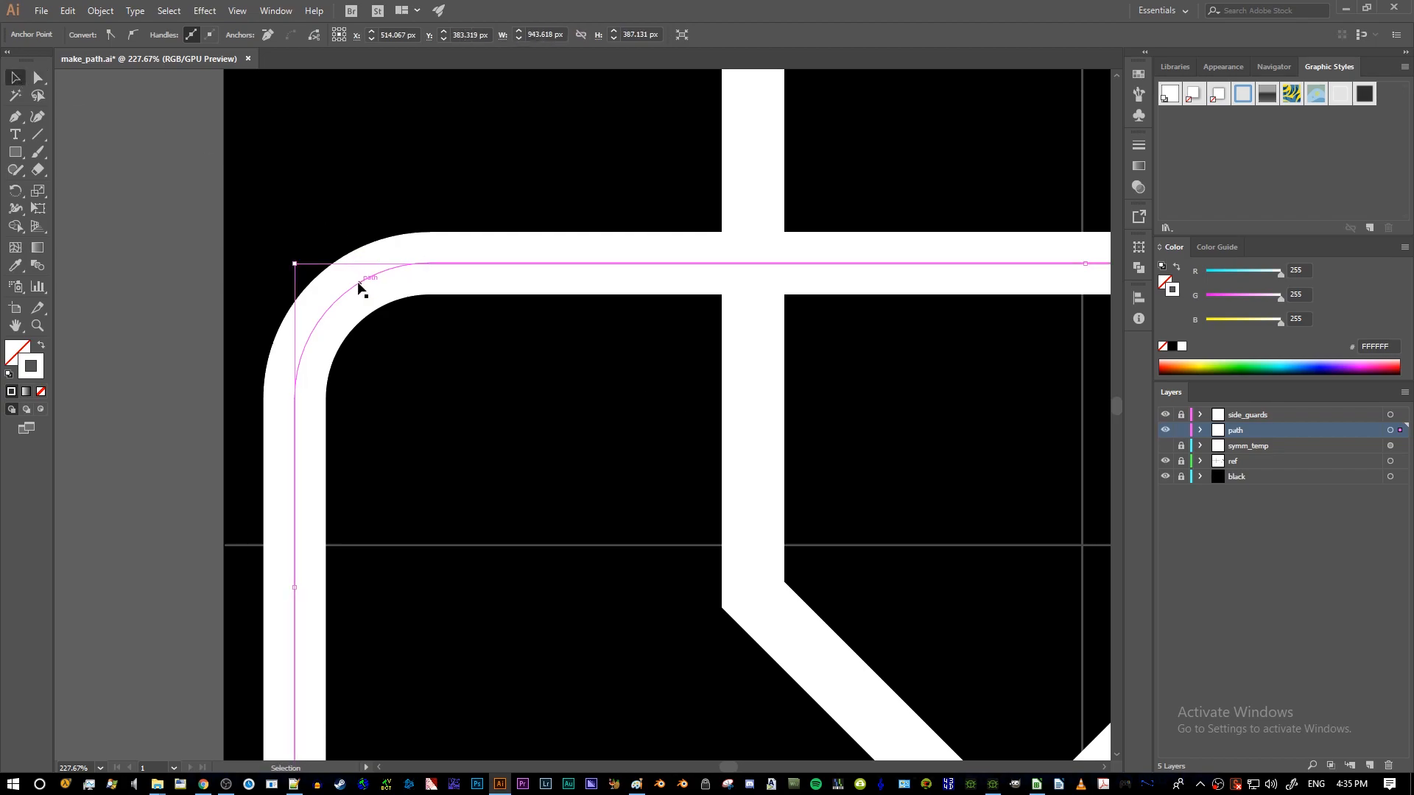
left_click(421, 279)
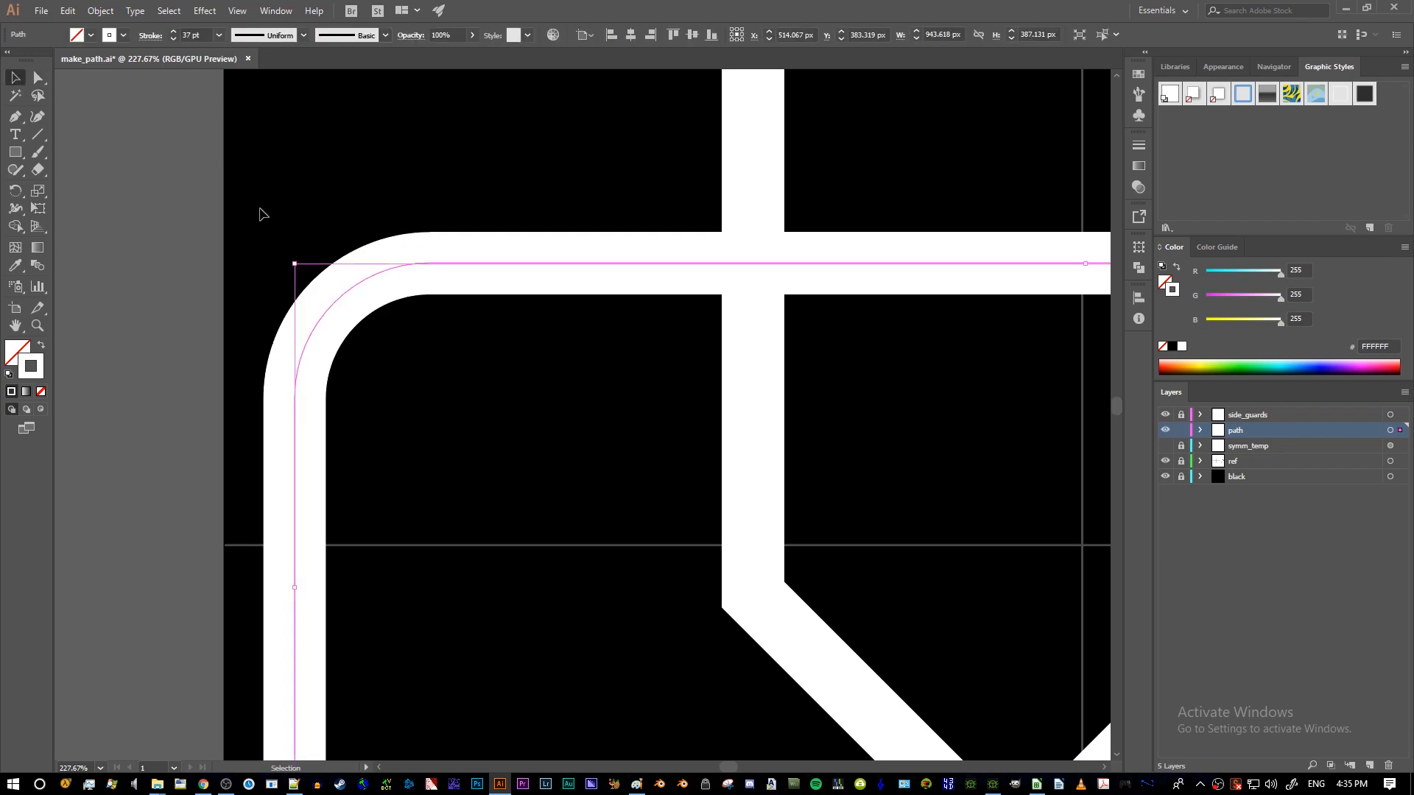
left_click_drag(249, 194, 492, 442)
left_click(199, 34)
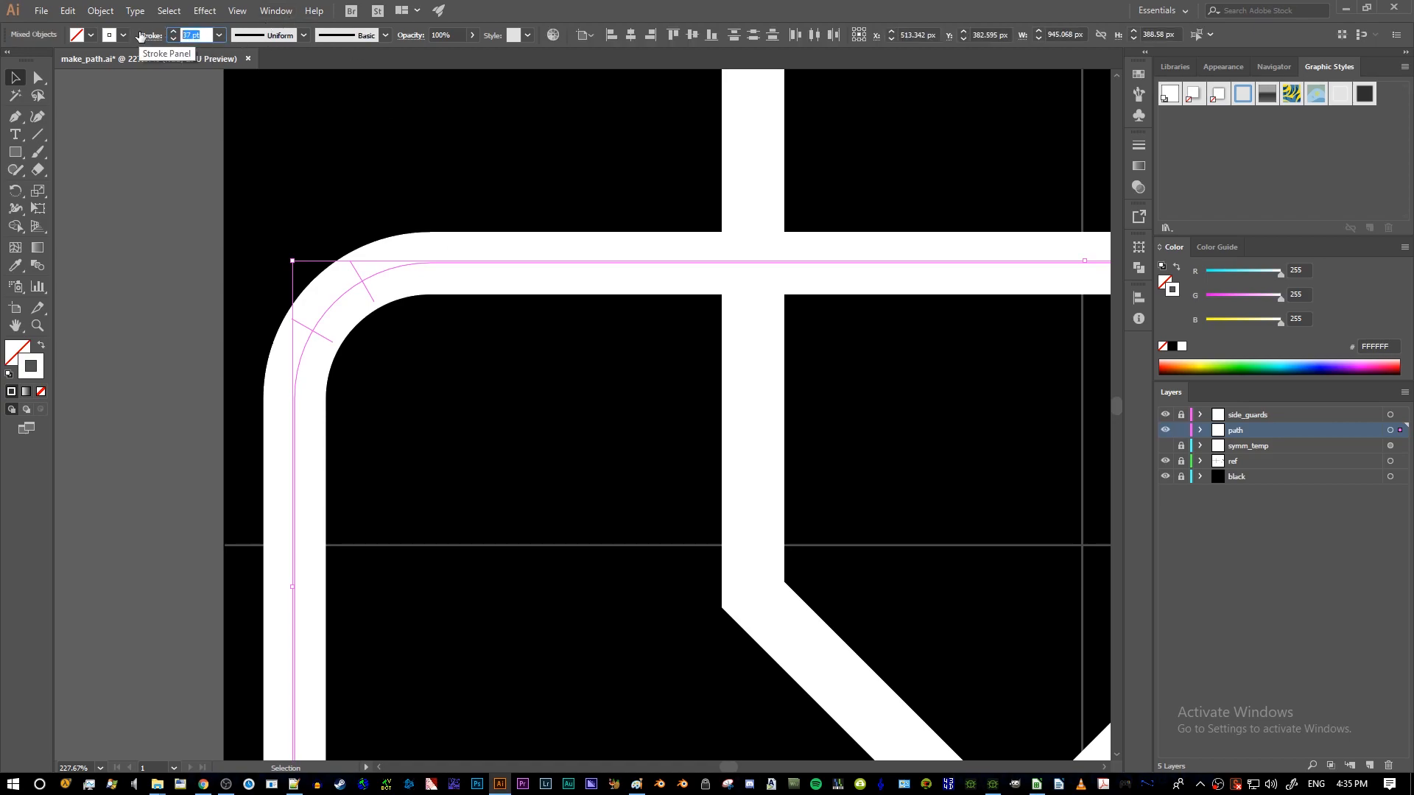
type("1")
key("Return")
- Select the group of notch lines and examine where they cross the upper-left curve
left_click(379, 221)
left_click_drag(357, 319, 418, 290)
left_click(385, 276)
key("z")
left_click(372, 284, "alt")
left_click(458, 325, "alt")
left_click(672, 366)
left_click(616, 379)
left_click(653, 360, "alt")
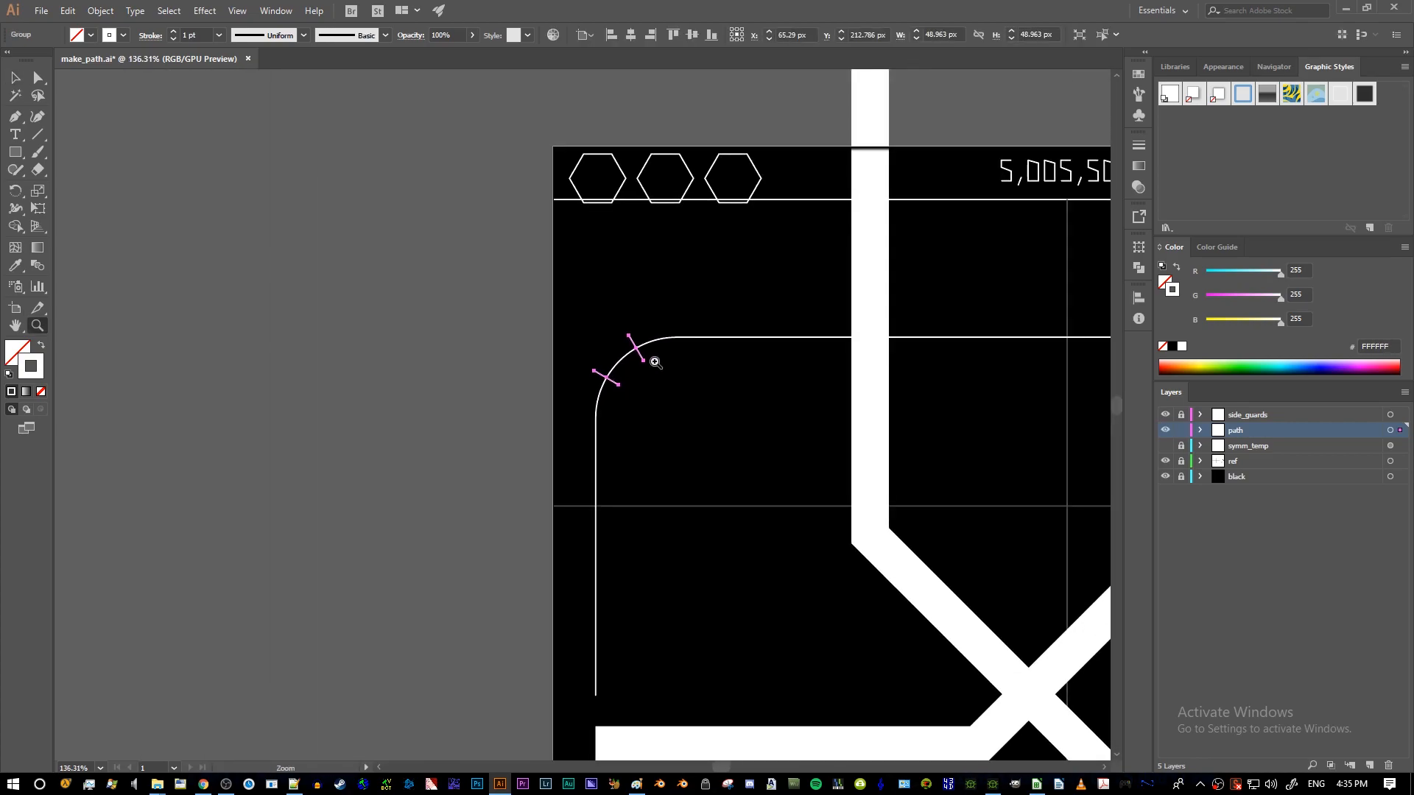
- Bring the arch path to the front of the path layer, above the group of notch lines at the upper-left curve
left_click(741, 395)
left_click(663, 362)
key("v")
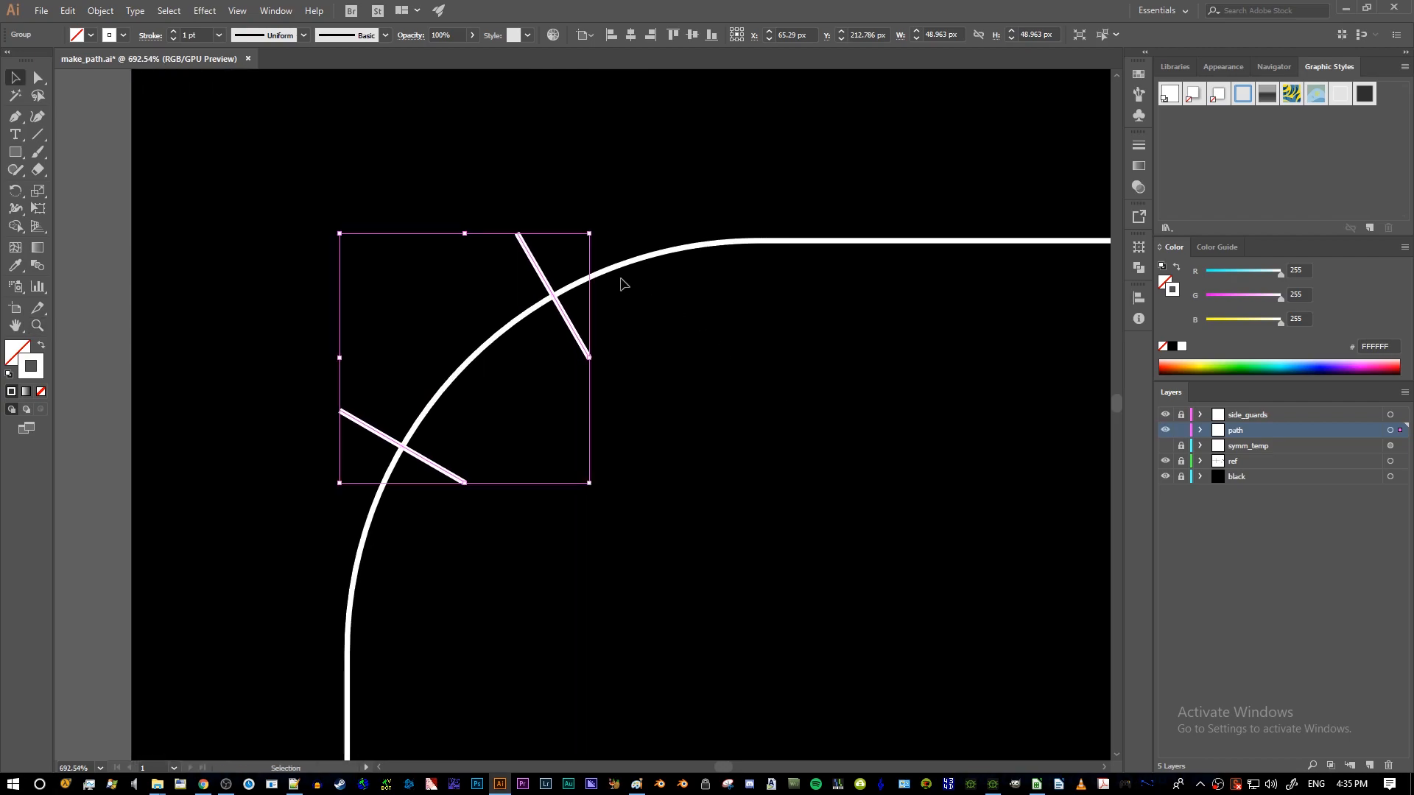
left_click(615, 268)
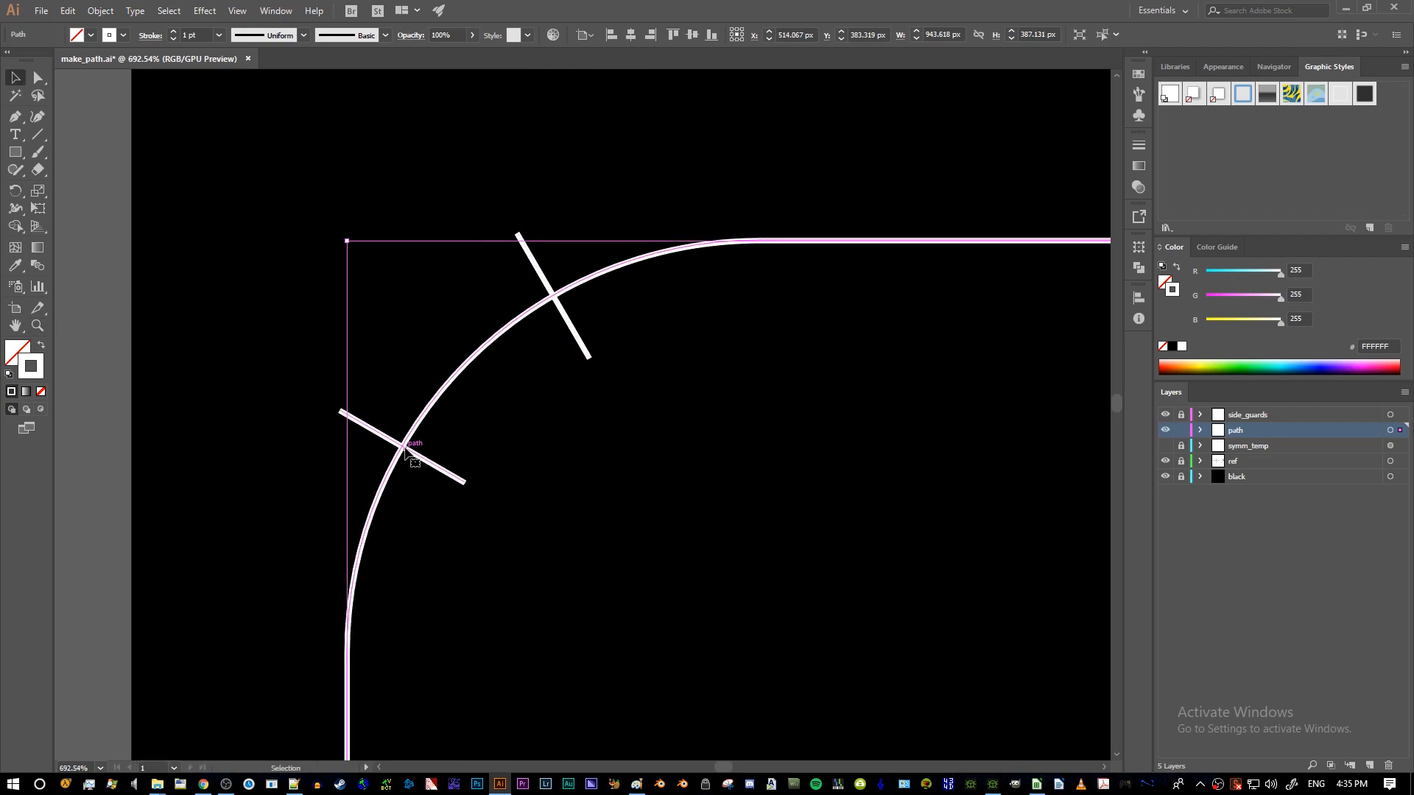
left_click(1200, 431)
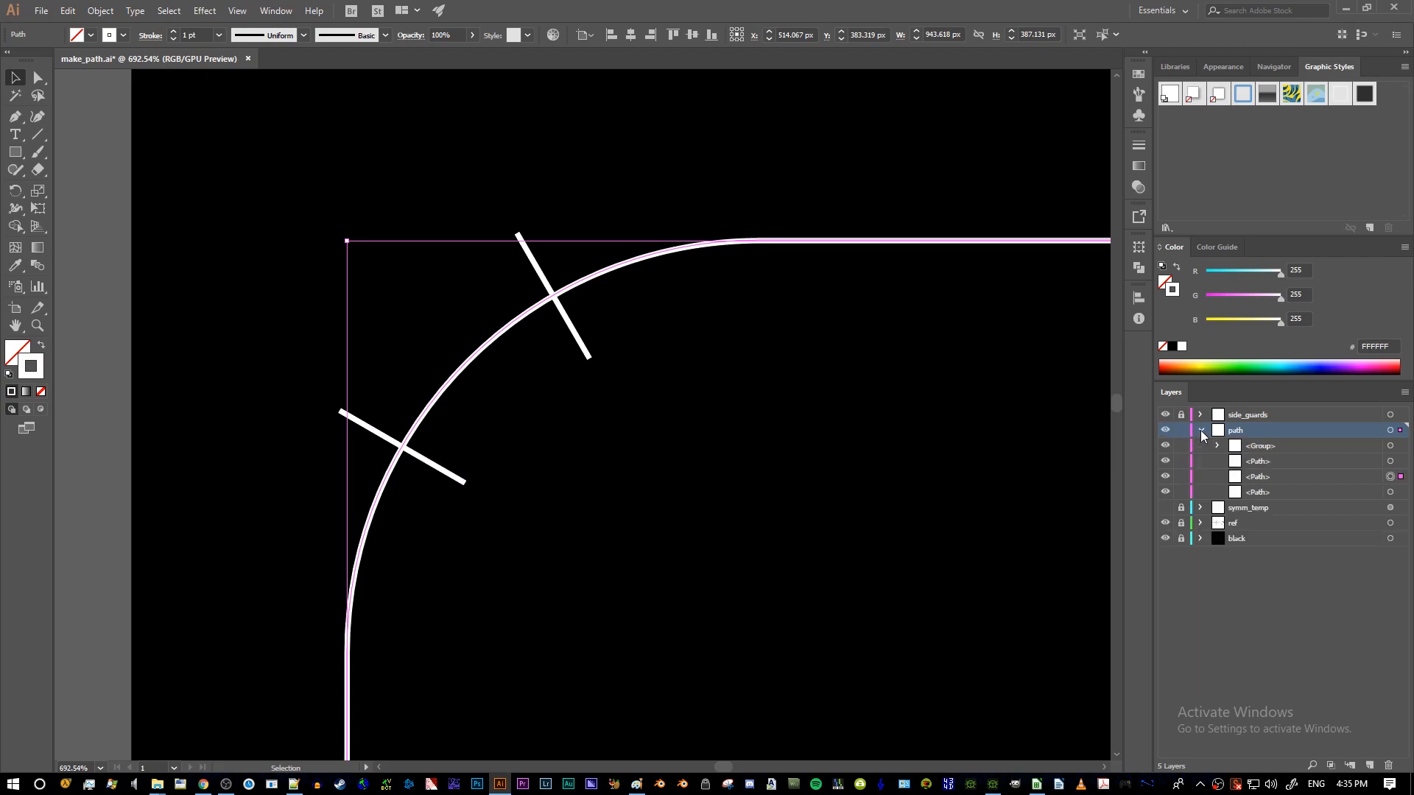
left_click(619, 274)
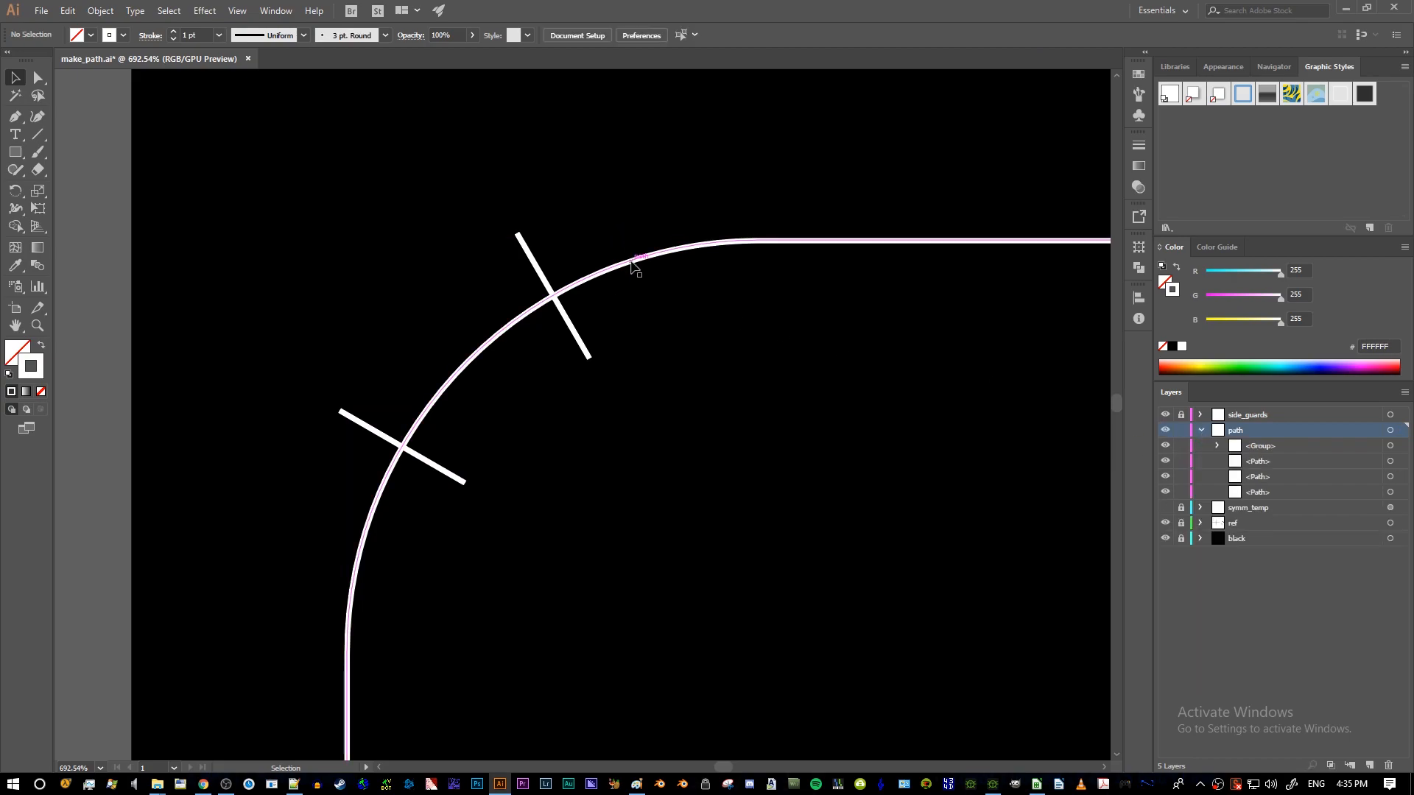
left_click(632, 263)
key("ctrl")
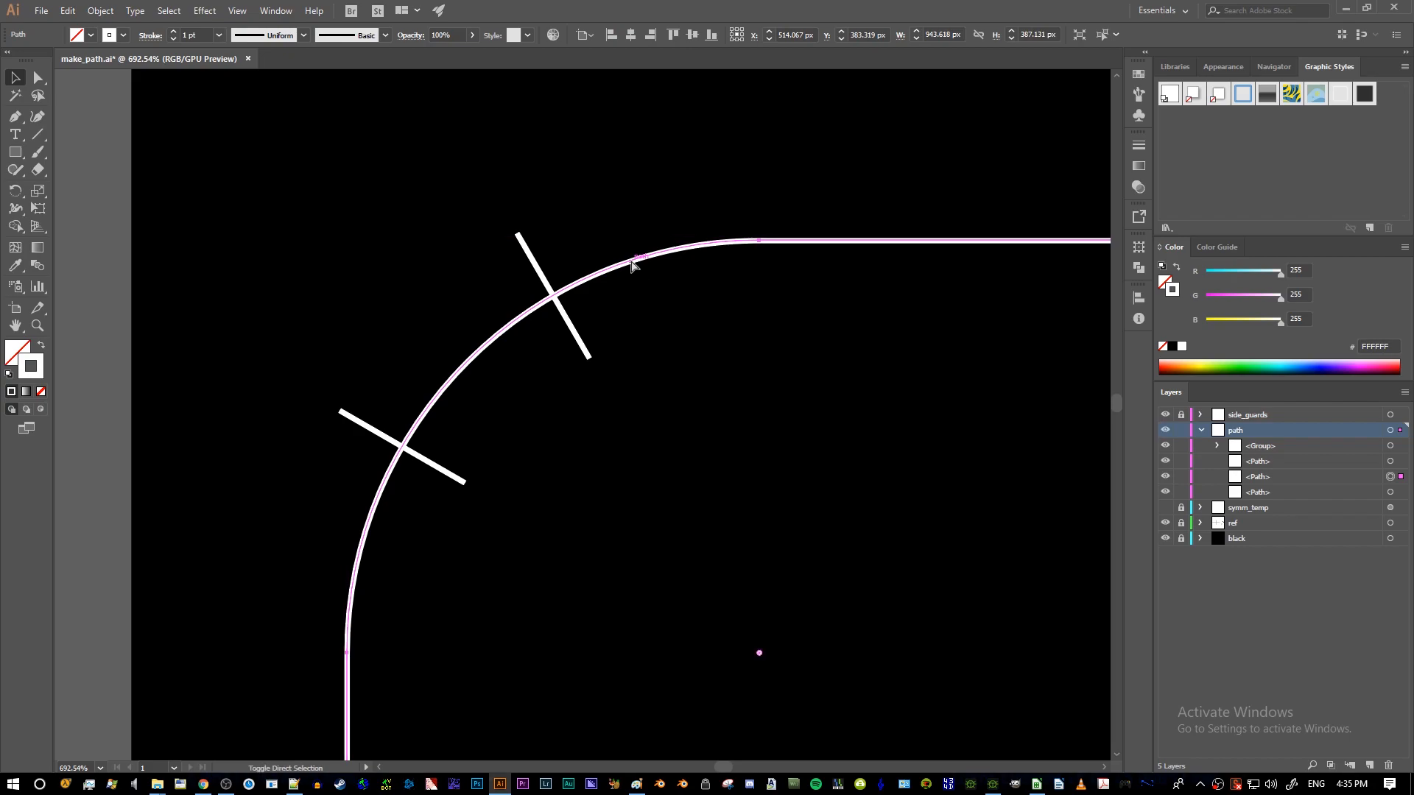
left_click(101, 11)
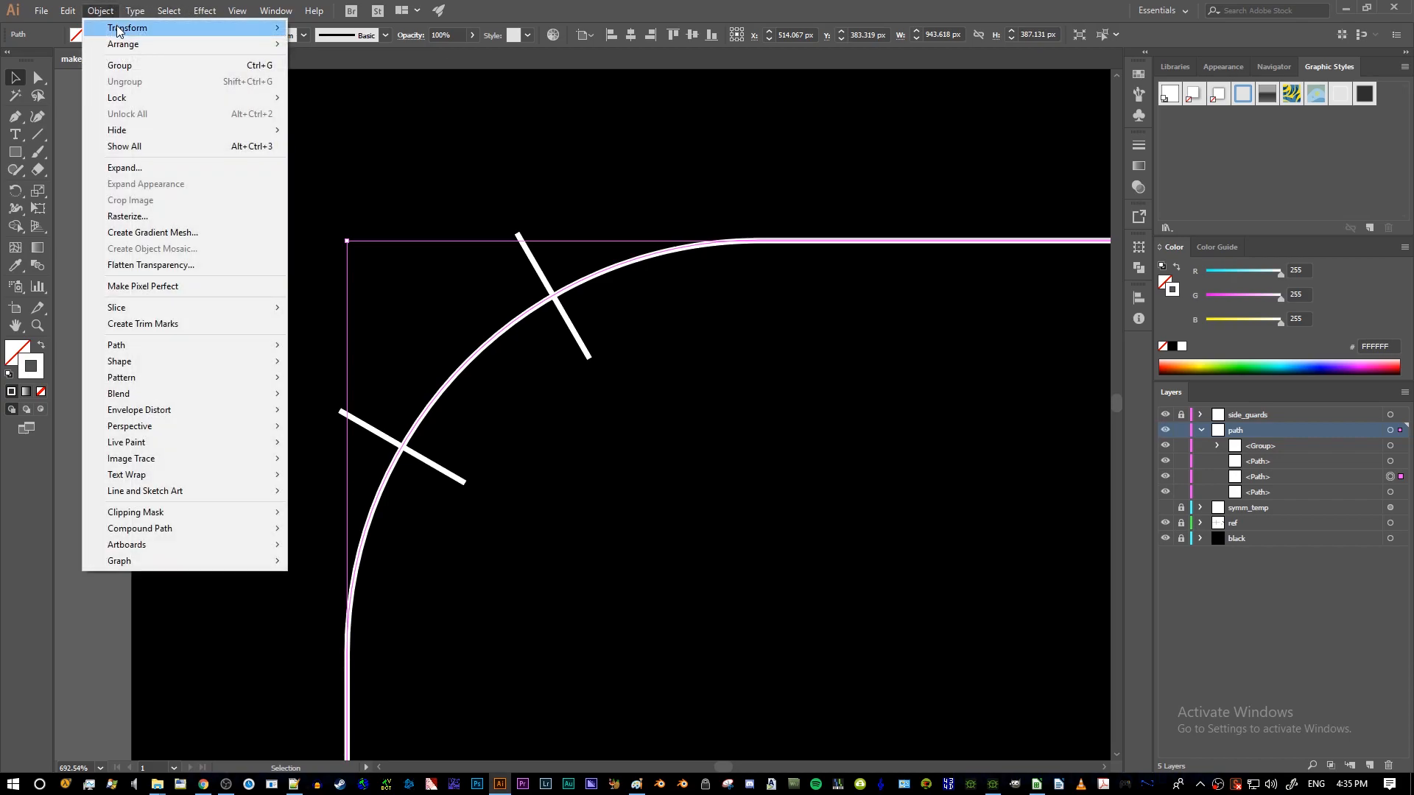
mouse_move(184, 44)
left_click(336, 46)
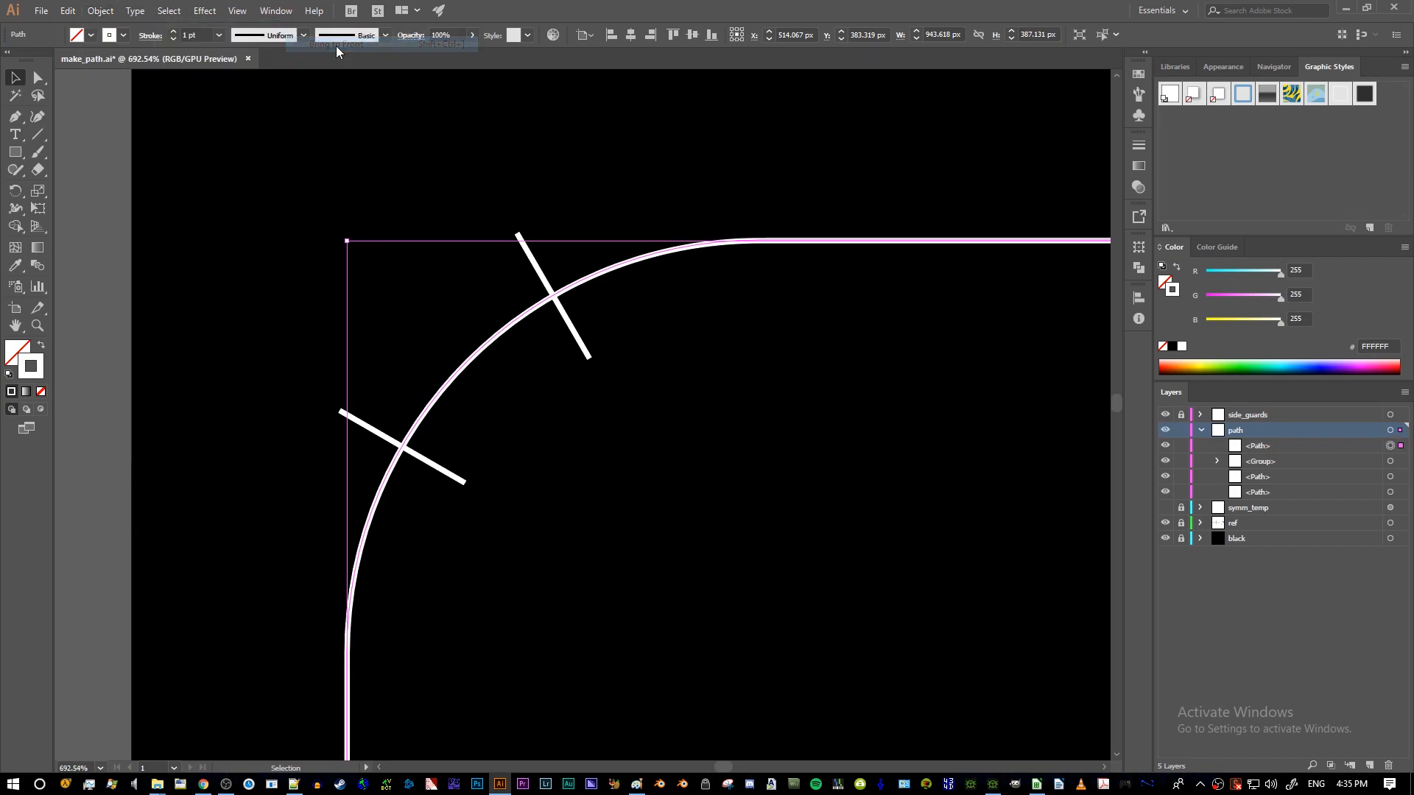
- Change the path layer's highlight color to blue in its layer options
key("z")
left_click_drag(669, 280, 549, 278)
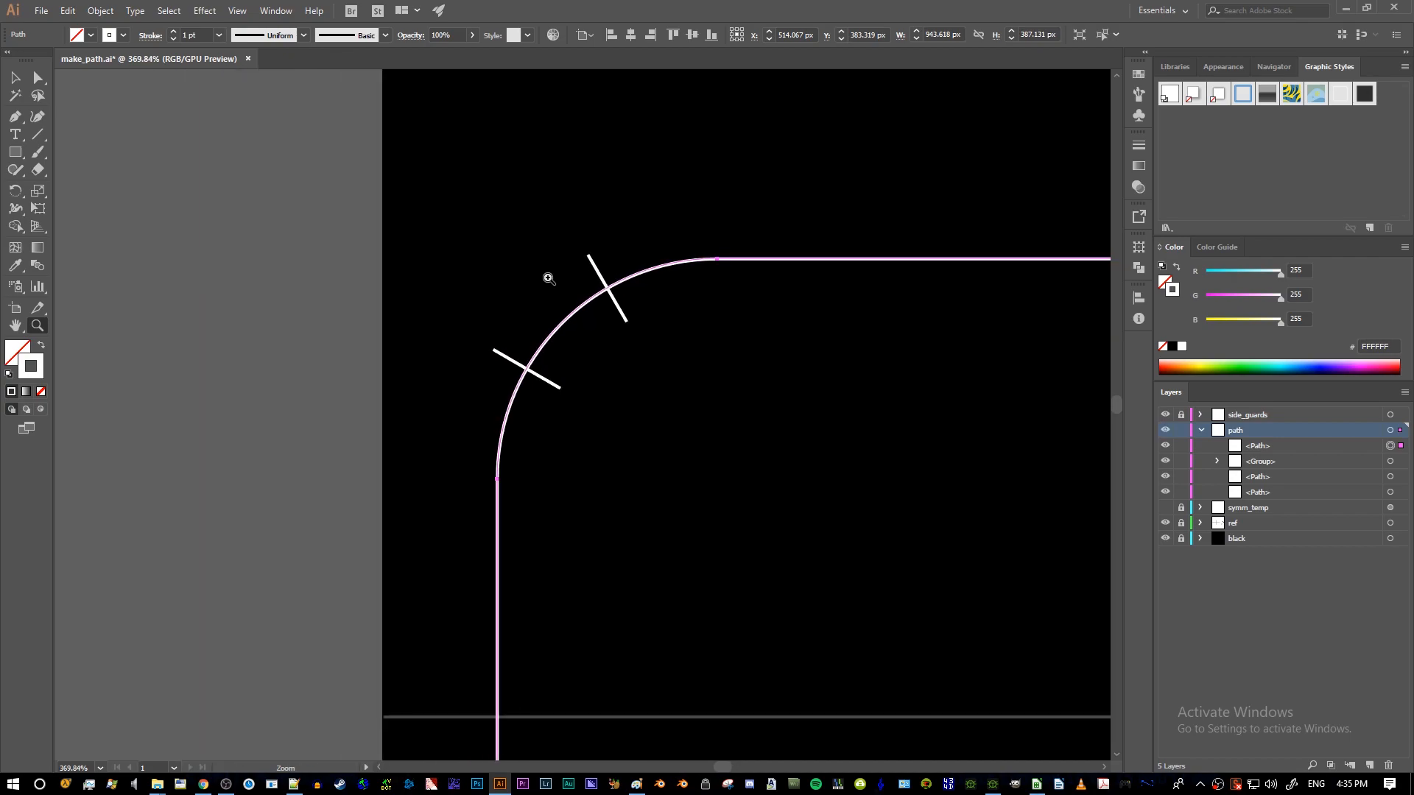
left_click_drag(590, 276, 707, 329)
key("p")
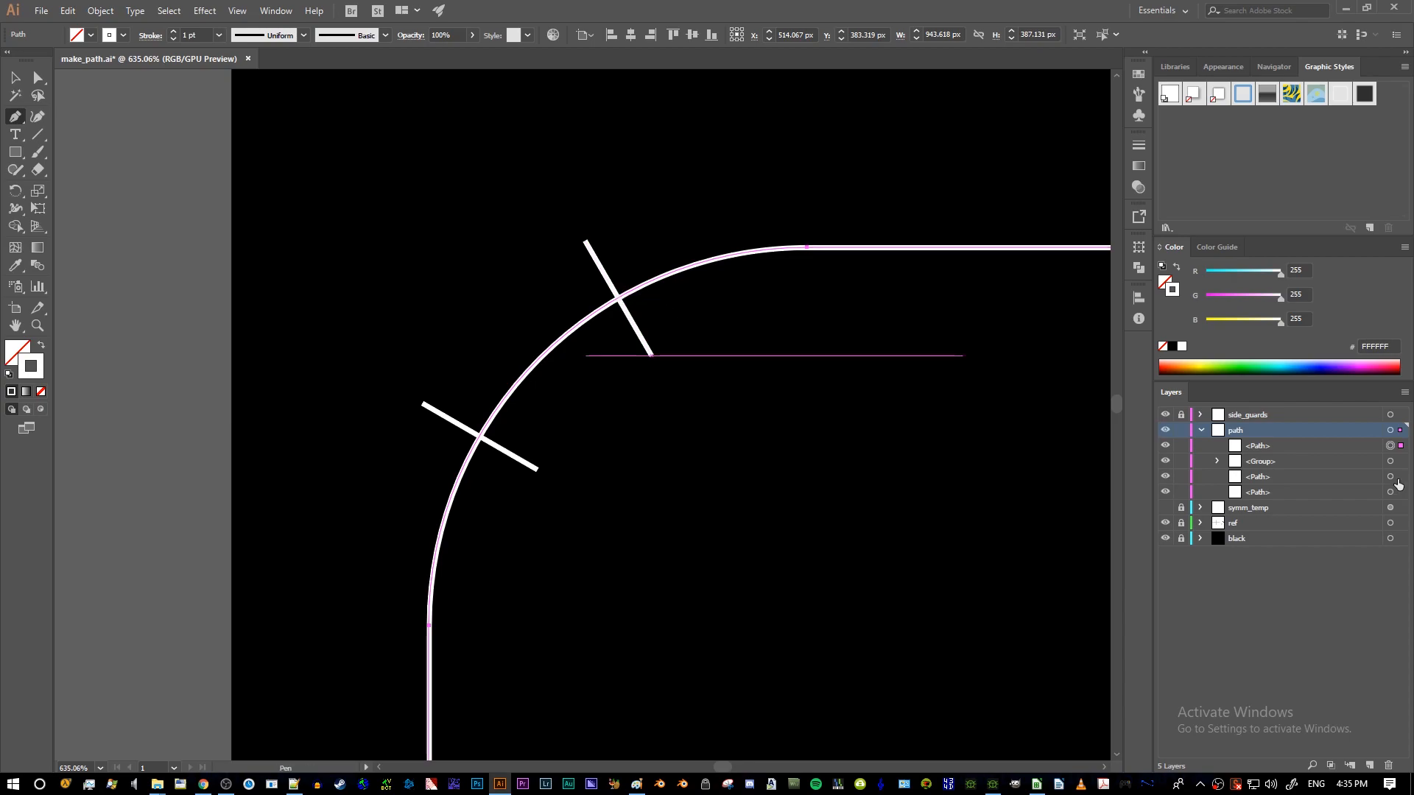
double_click(1376, 431)
left_click(673, 359)
left_click(671, 386)
left_click(705, 457)
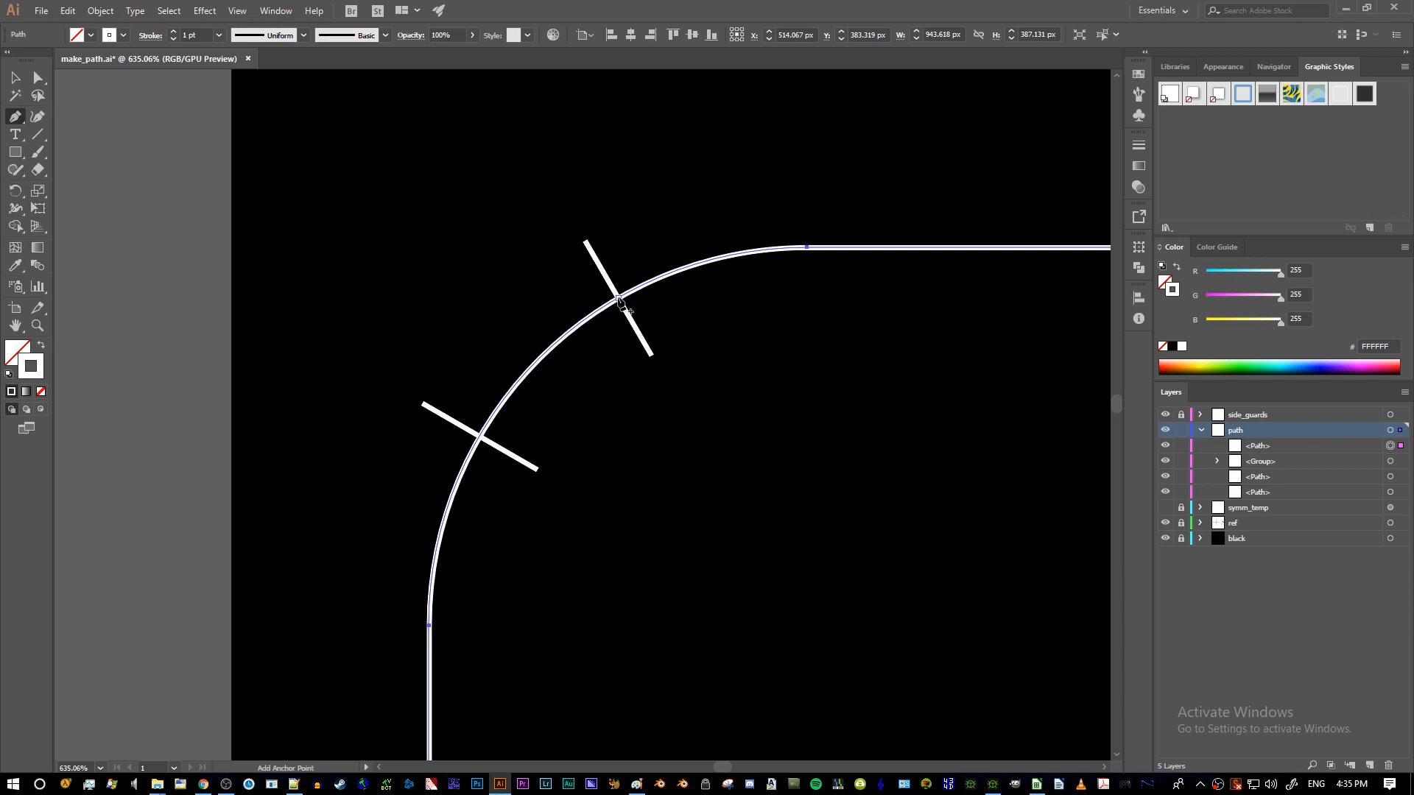
- Add anchor points where the two notch lines cross the arch's upper-left curve, and delete the group of notch lines
left_click(620, 300)
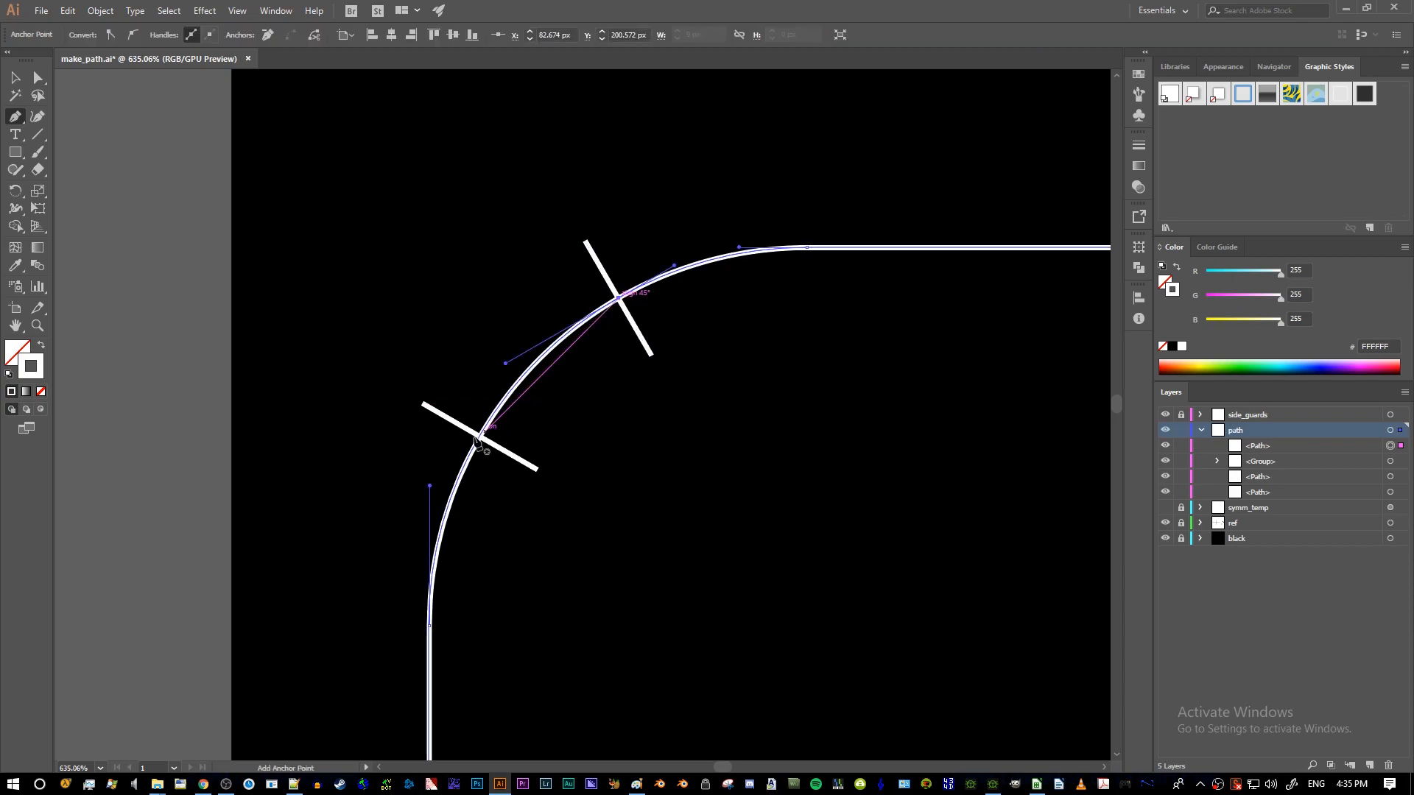
key("v")
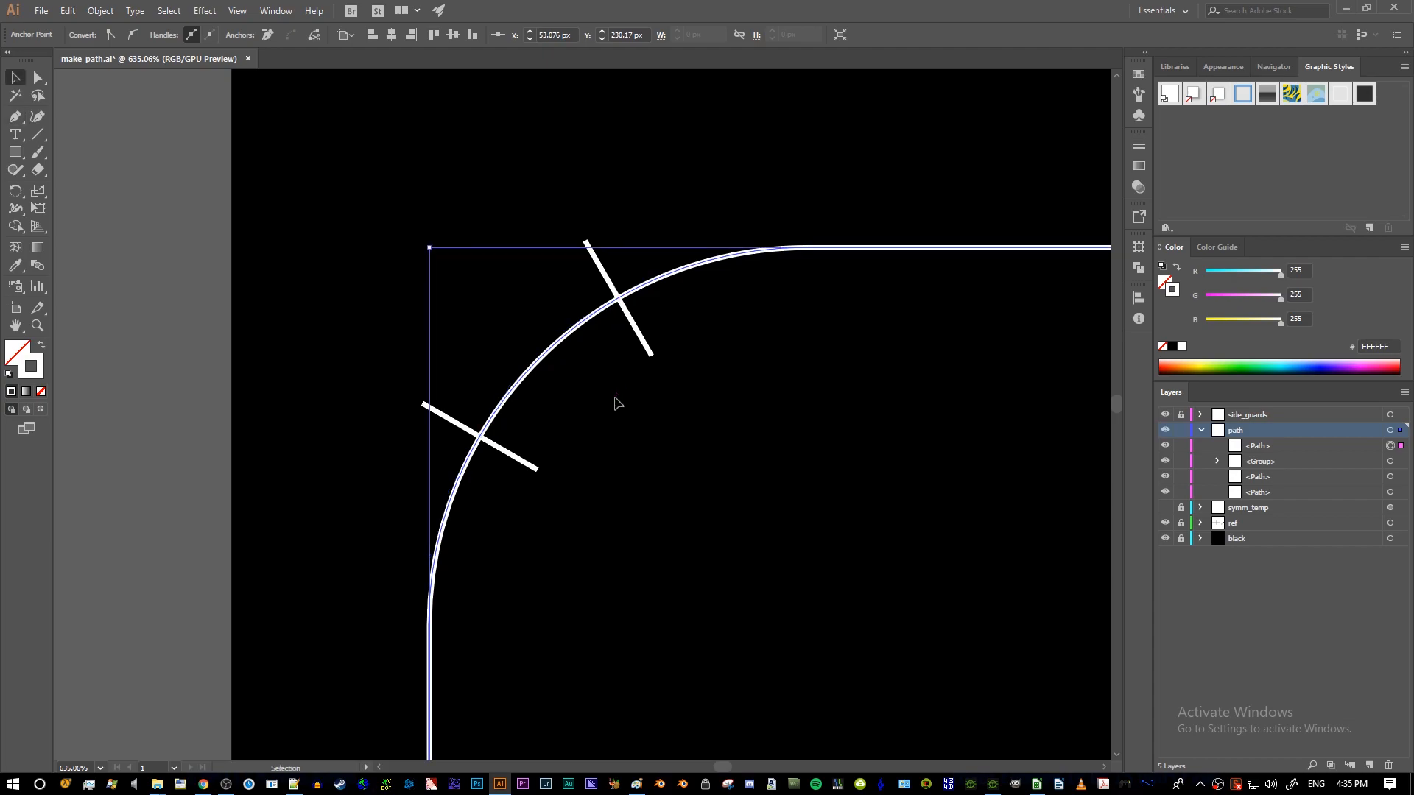
left_click(515, 454)
key("Delete")
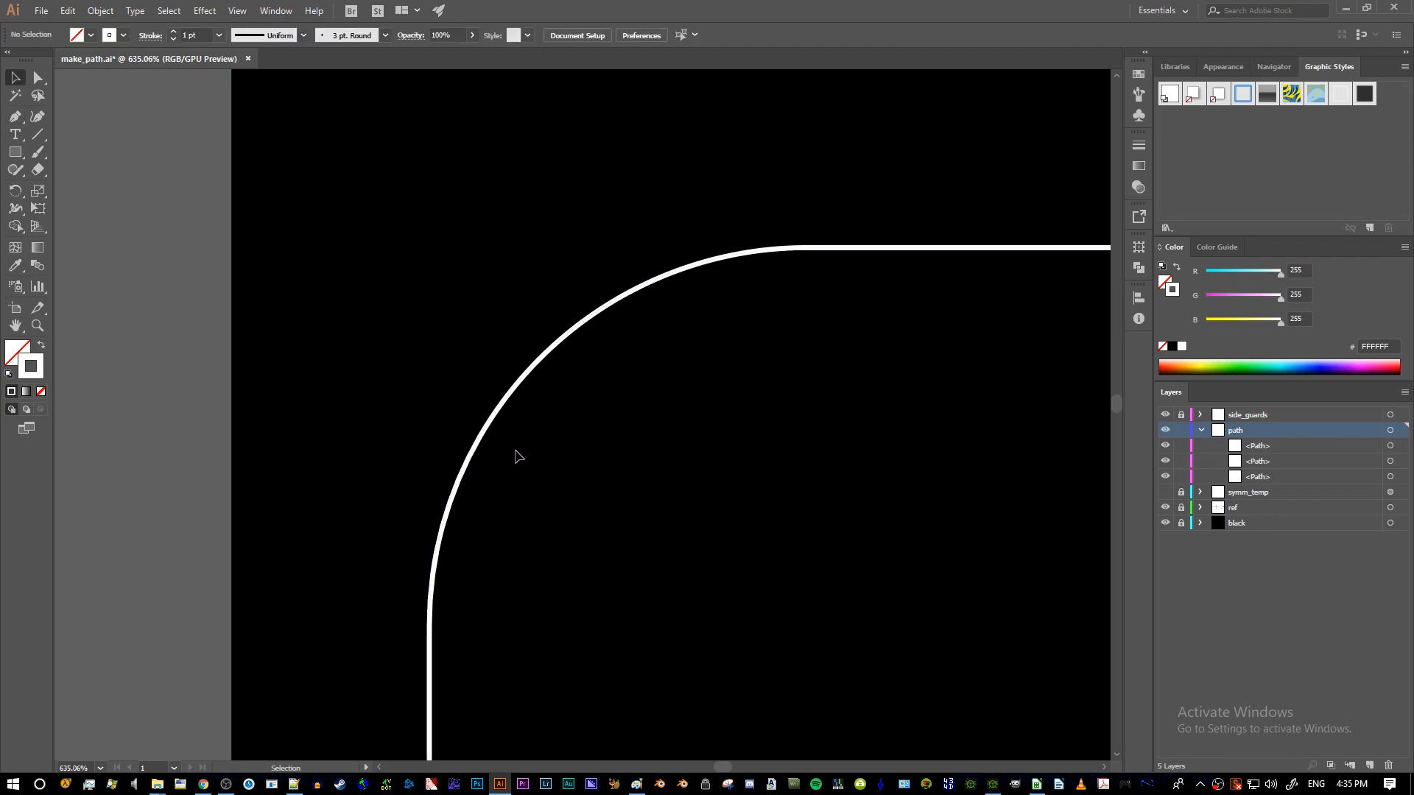
- Select the anchor points of the arch's upper-left curve and convert them to corner points
key("z")
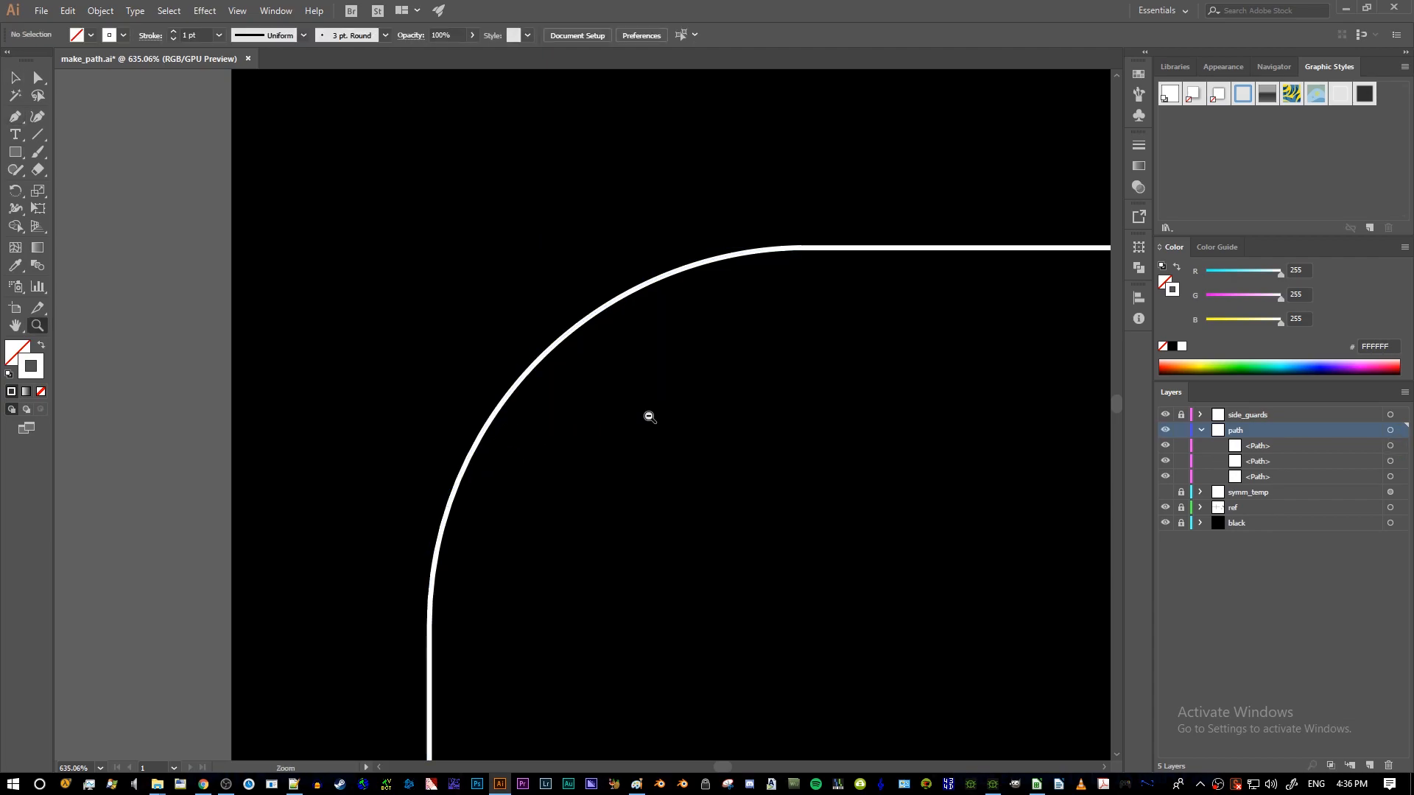
left_click_drag(666, 416, 588, 416)
key("a")
left_click_drag(559, 305, 746, 507)
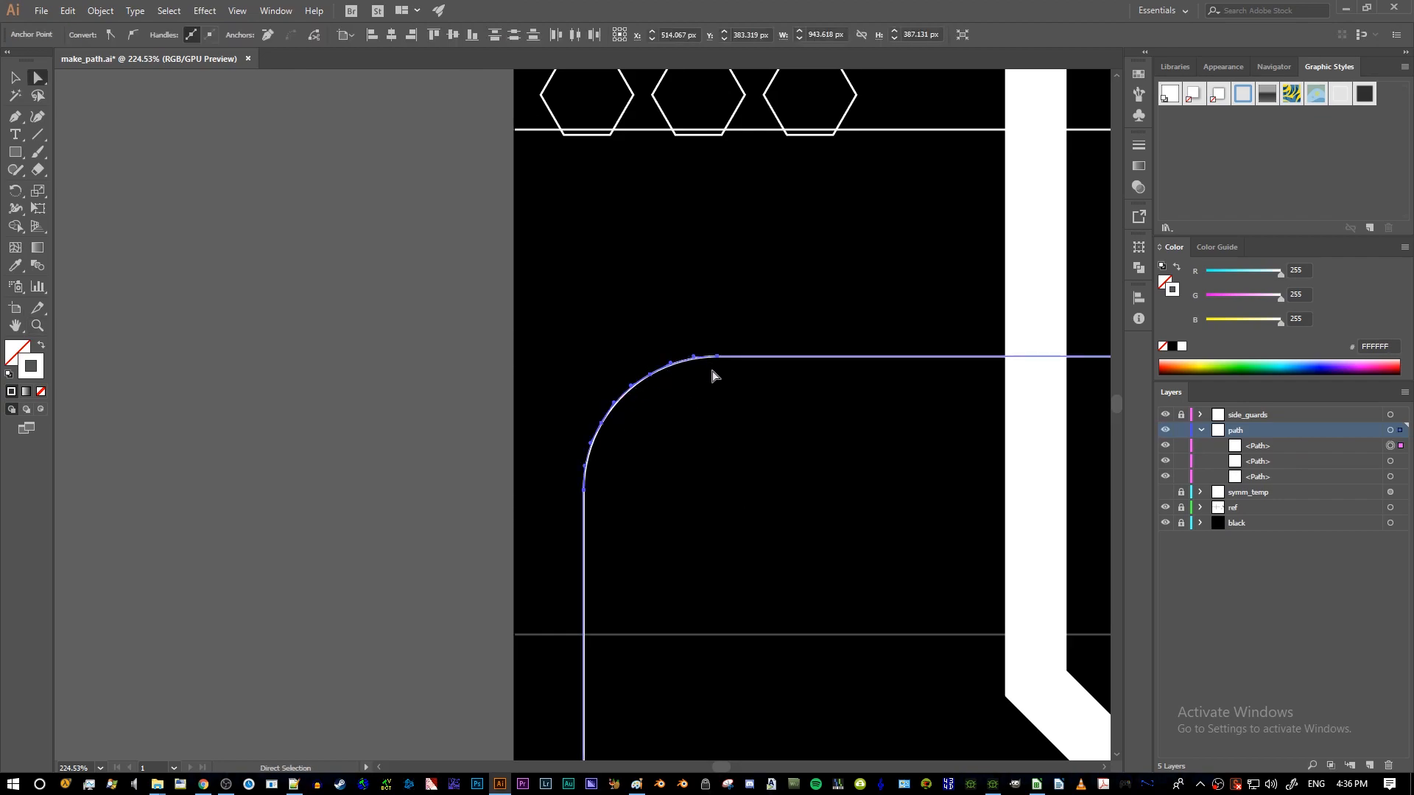
left_click_drag(551, 310, 777, 554)
left_click(517, 343)
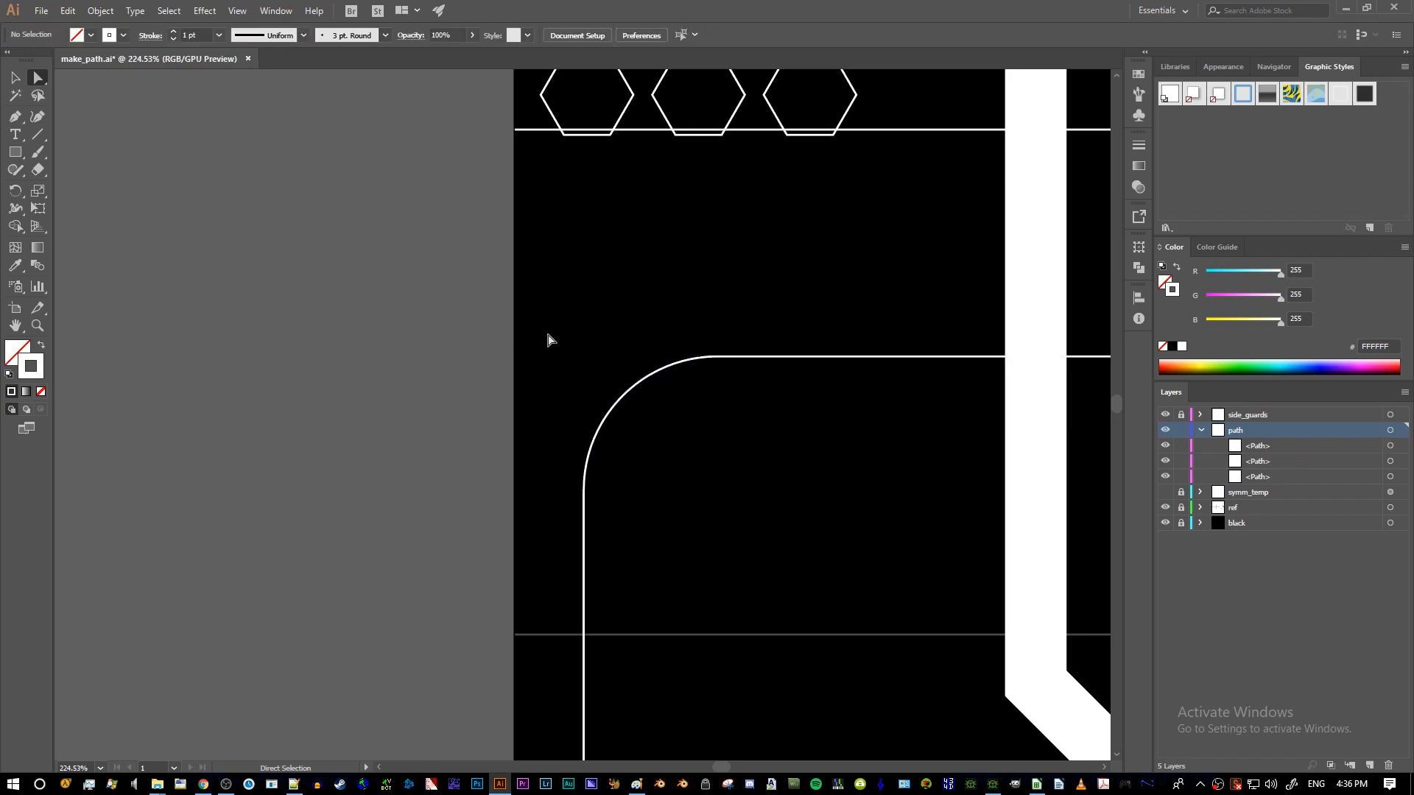
left_click_drag(540, 315, 840, 552)
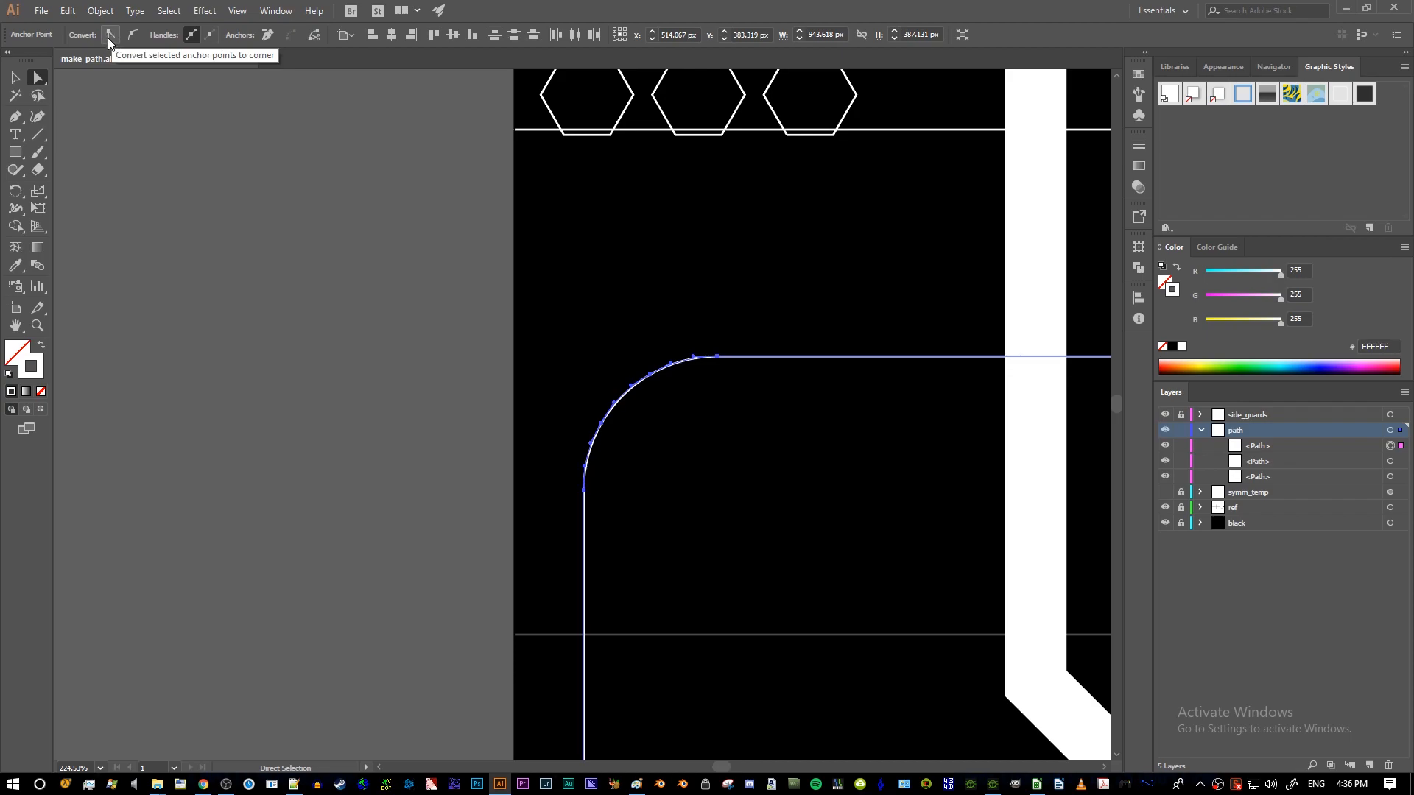
left_click(107, 37)
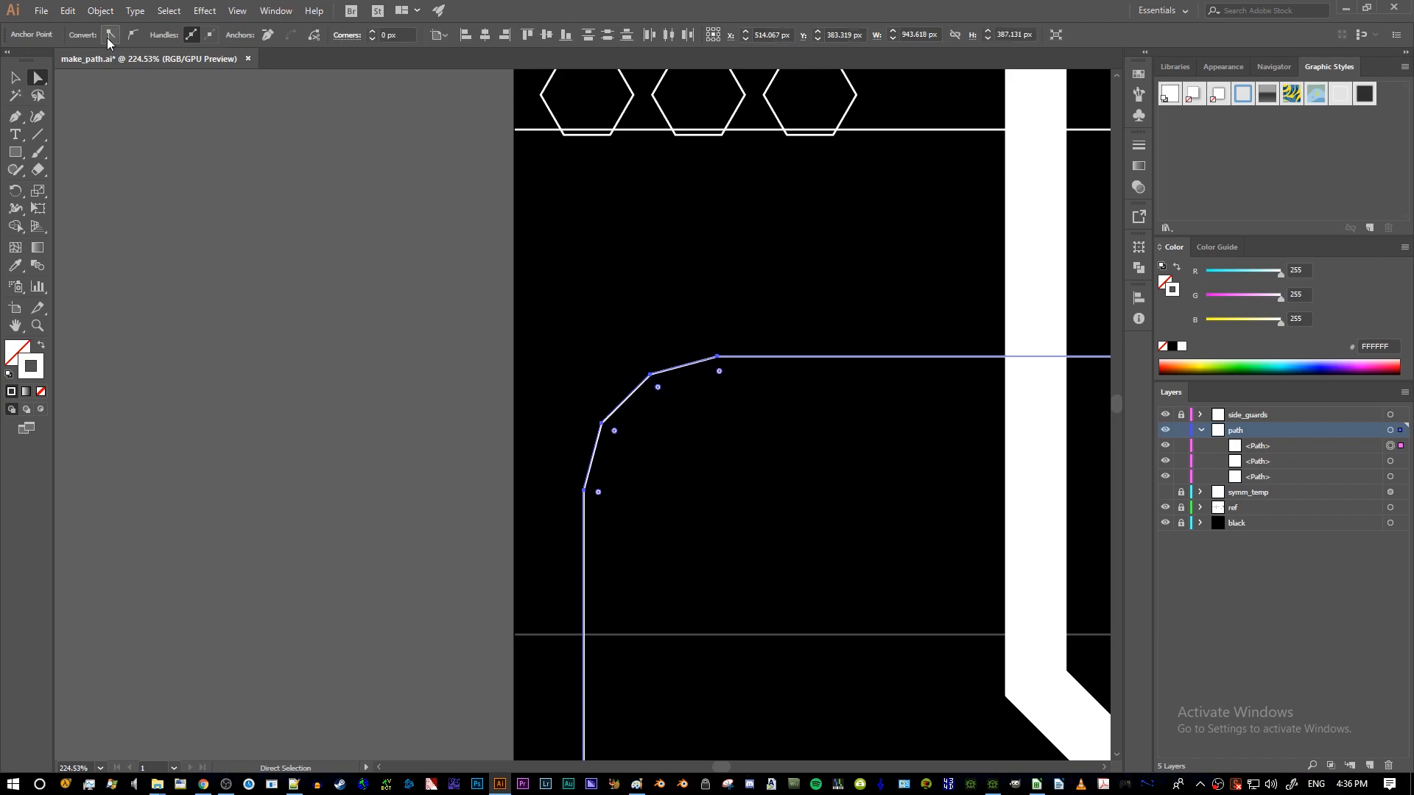
- Set the stroke weight of the arch path to 37 pt and deselect it
left_click(692, 421)
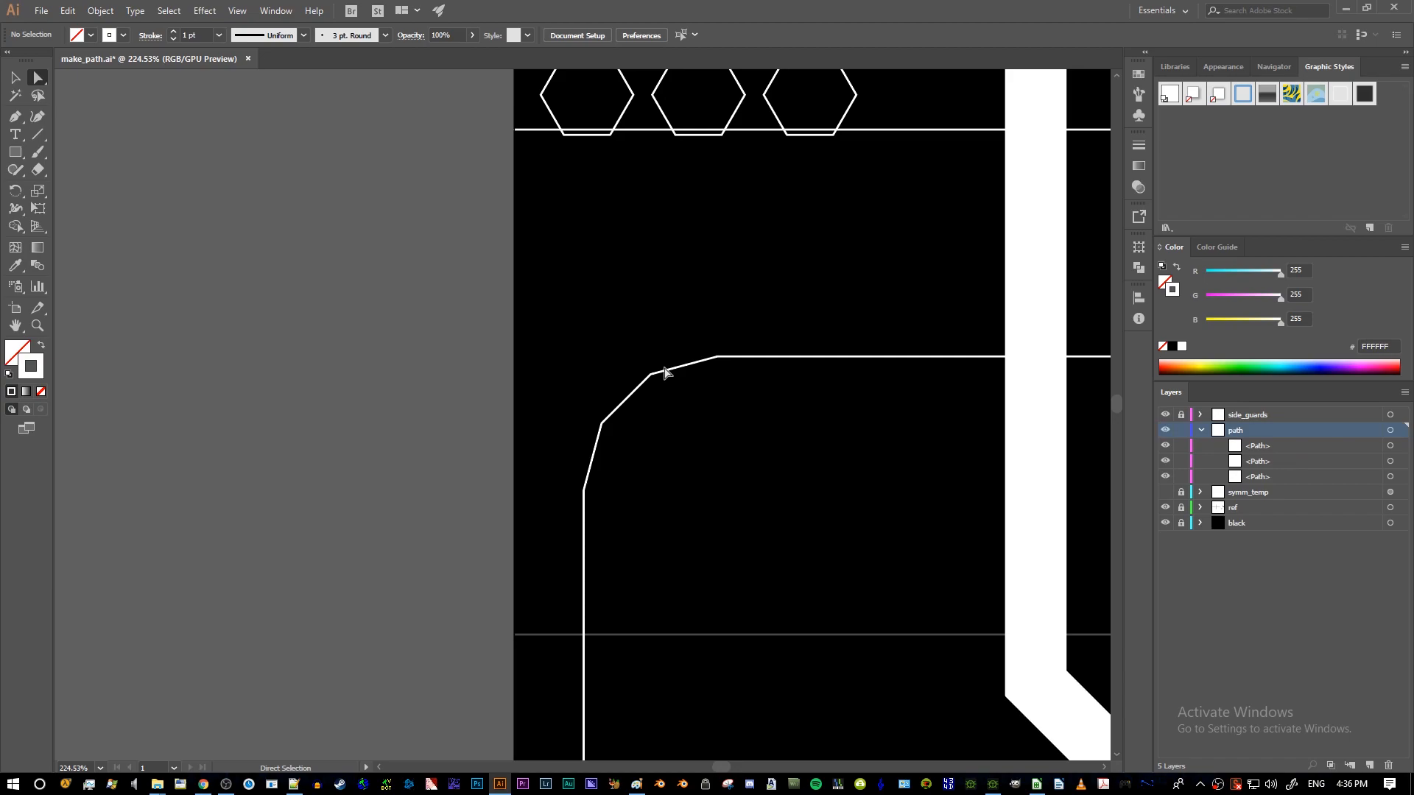
key("v")
left_click_drag(648, 337, 766, 456)
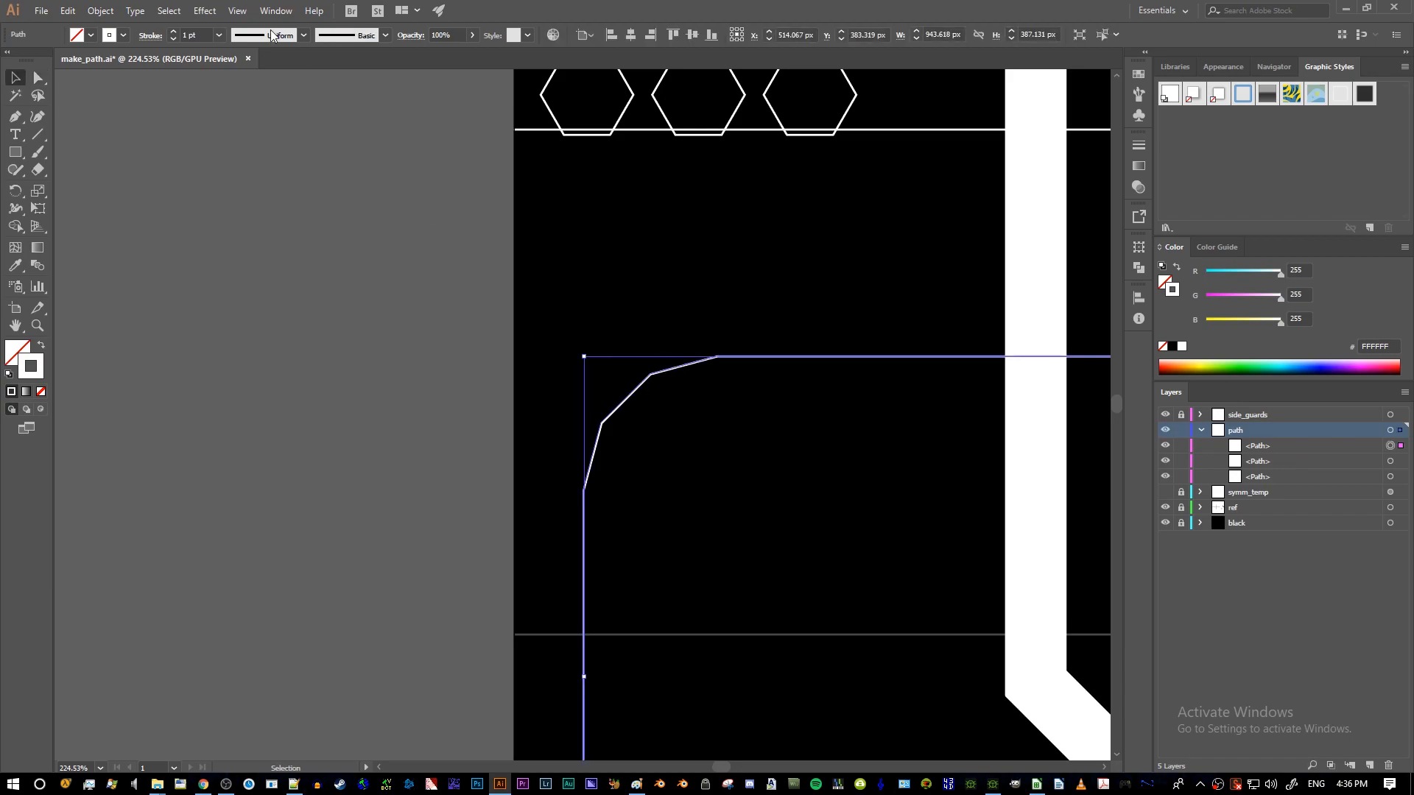
double_click(204, 34)
type("37")
key("Return")
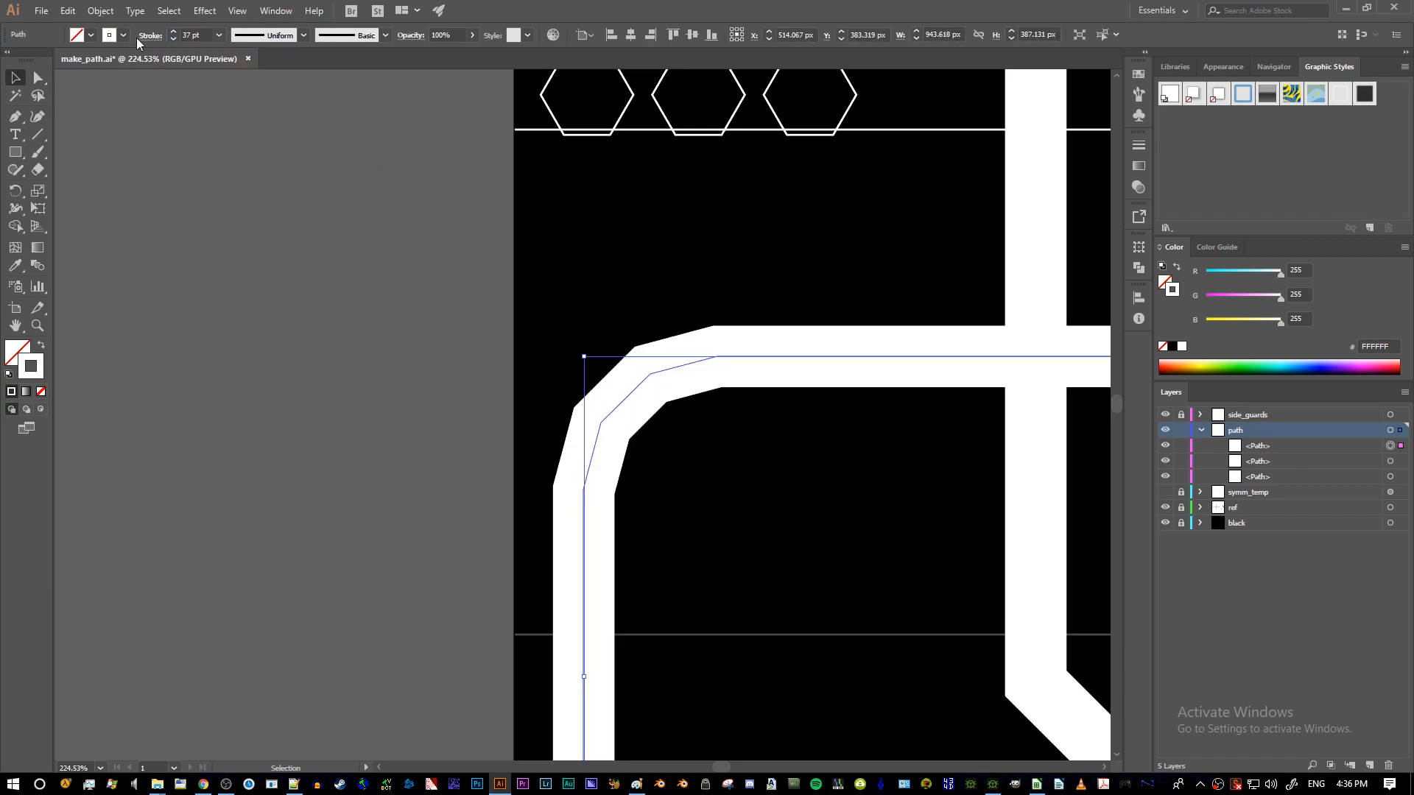
key("ctrl+shift+a")
key("z")
left_click_drag(726, 368, 445, 372)
left_click_drag(811, 412, 552, 387)
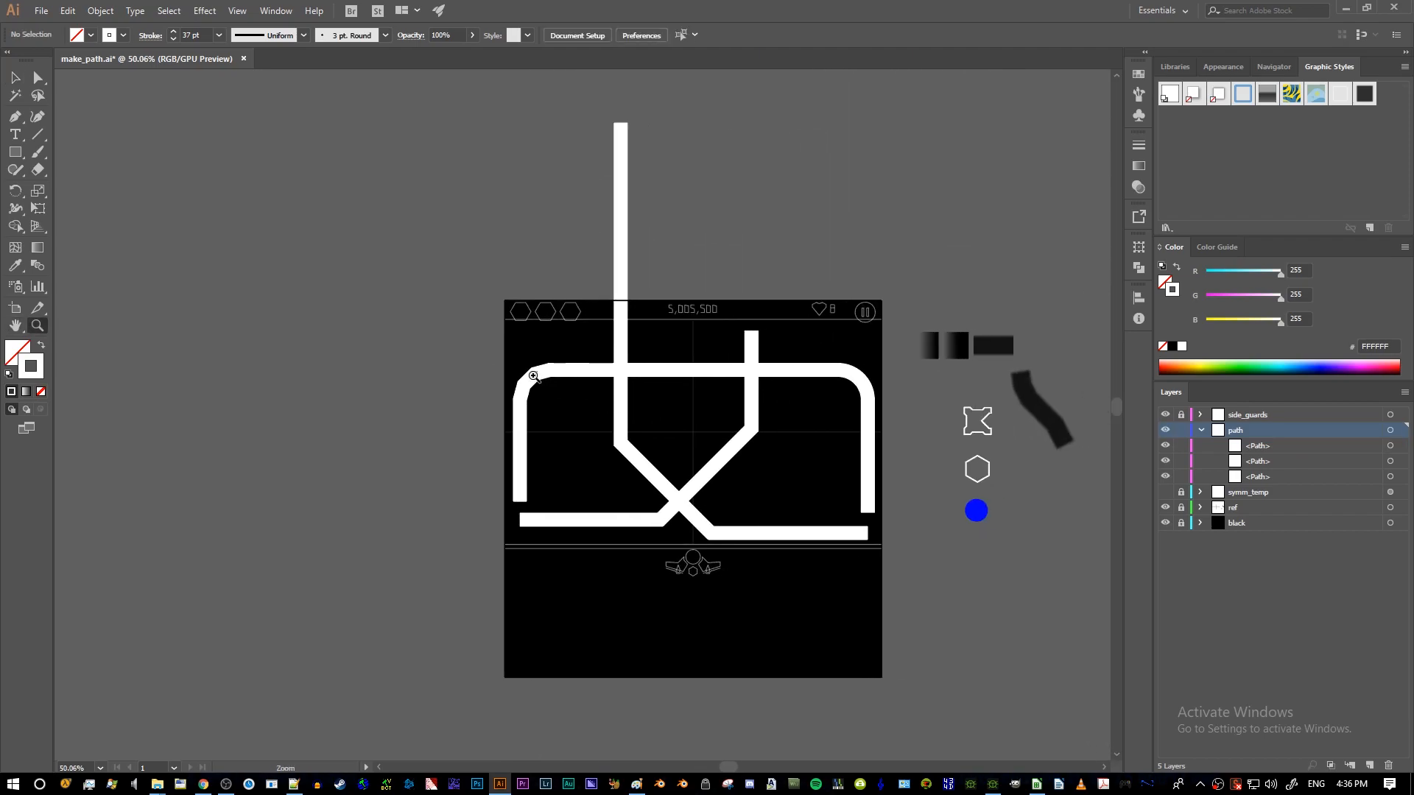
- Select the arch's upper-right curved segment and run the Notches script to place four evenly spaced notch lines with a length of 5 mm
left_click(540, 382)
key("h")
left_click_drag(1051, 401, 998, 474)
key("z")
left_click(759, 404, "ctrl")
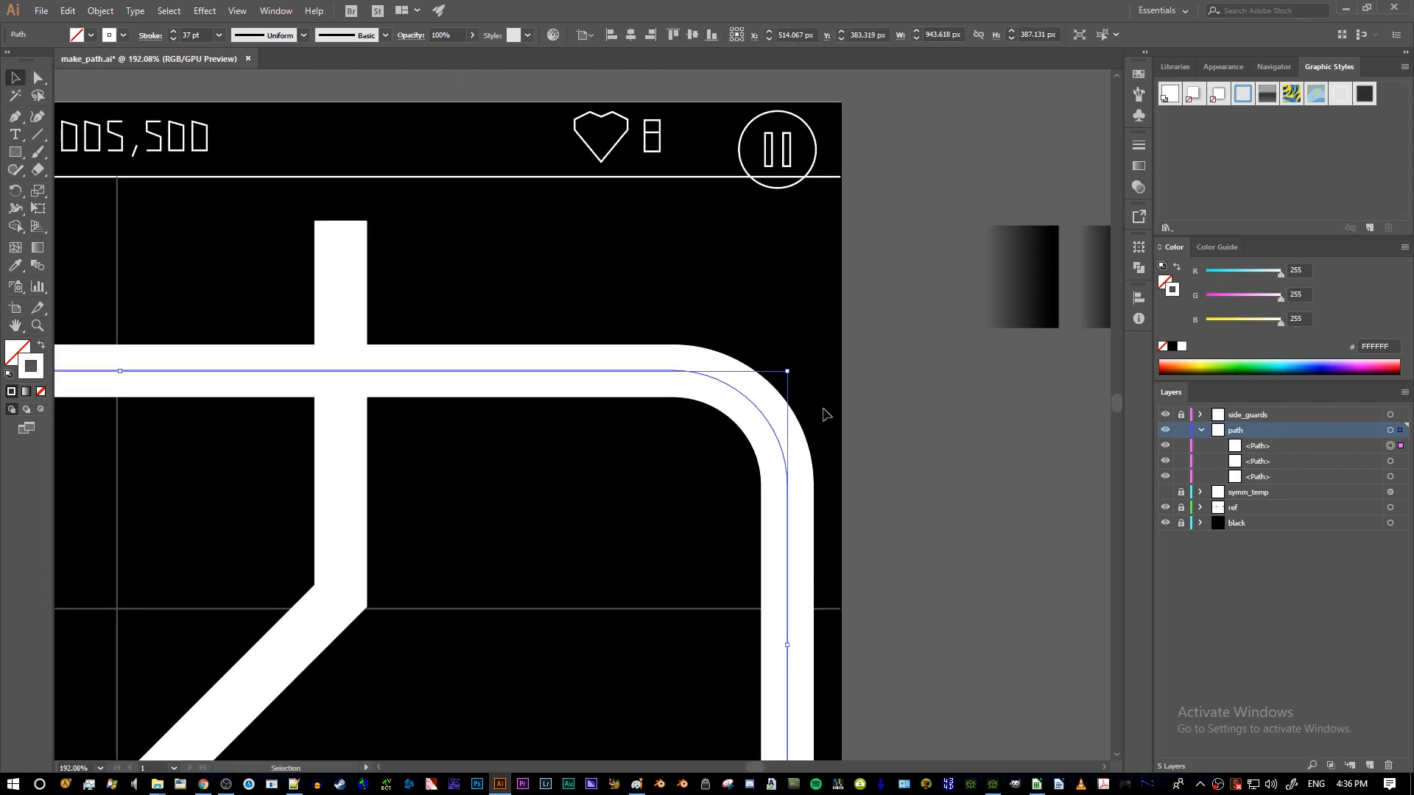
left_click(864, 413)
key("a")
left_click(712, 403)
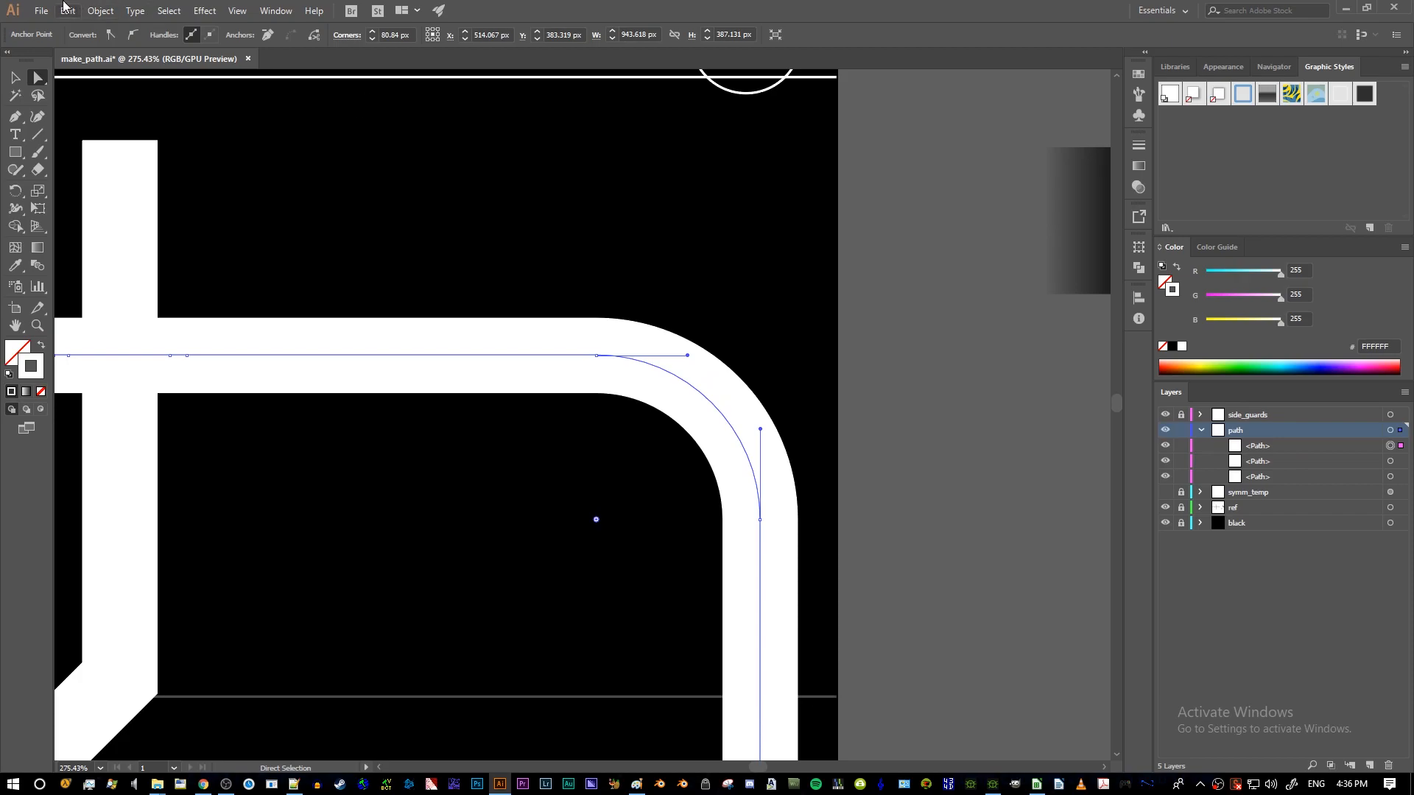
left_click(42, 11)
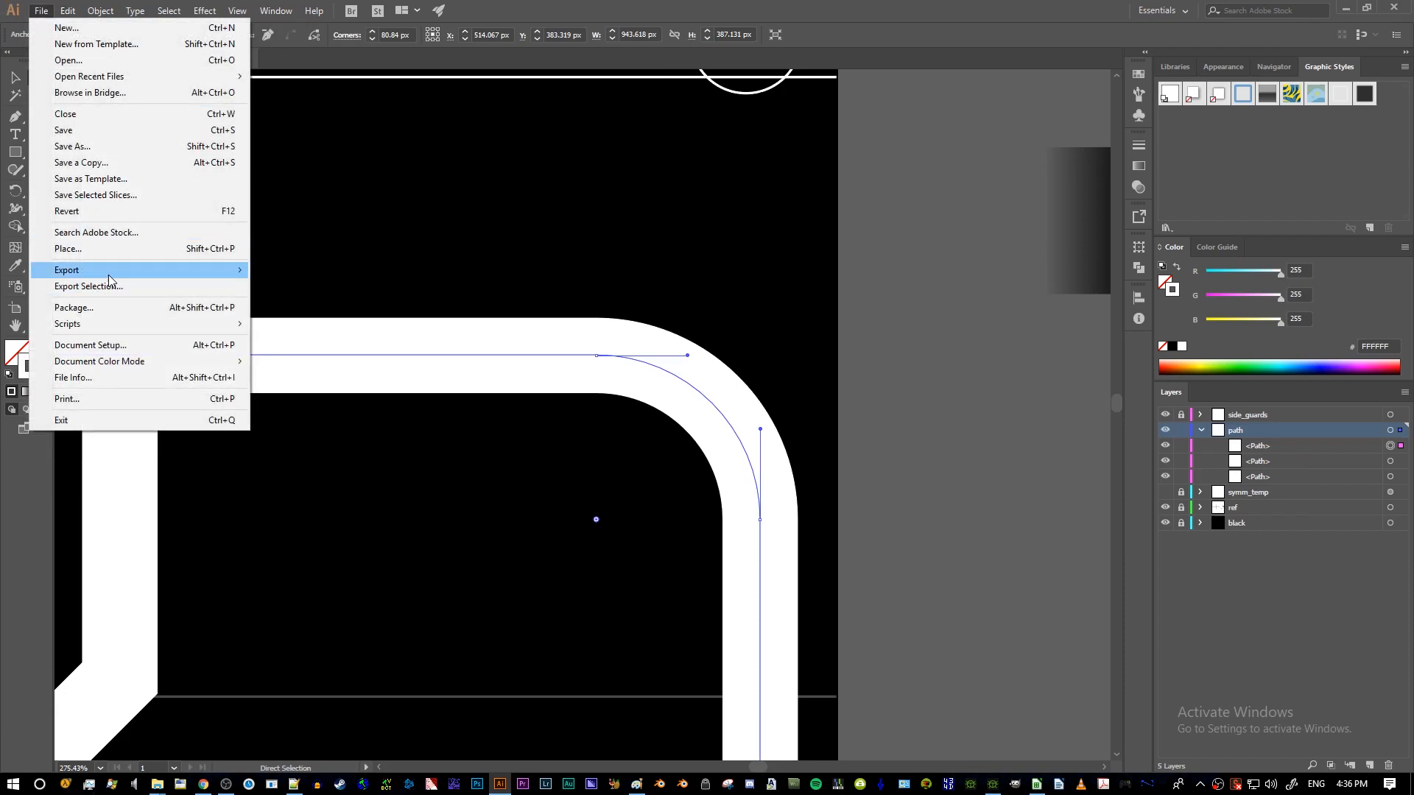
mouse_move(114, 324)
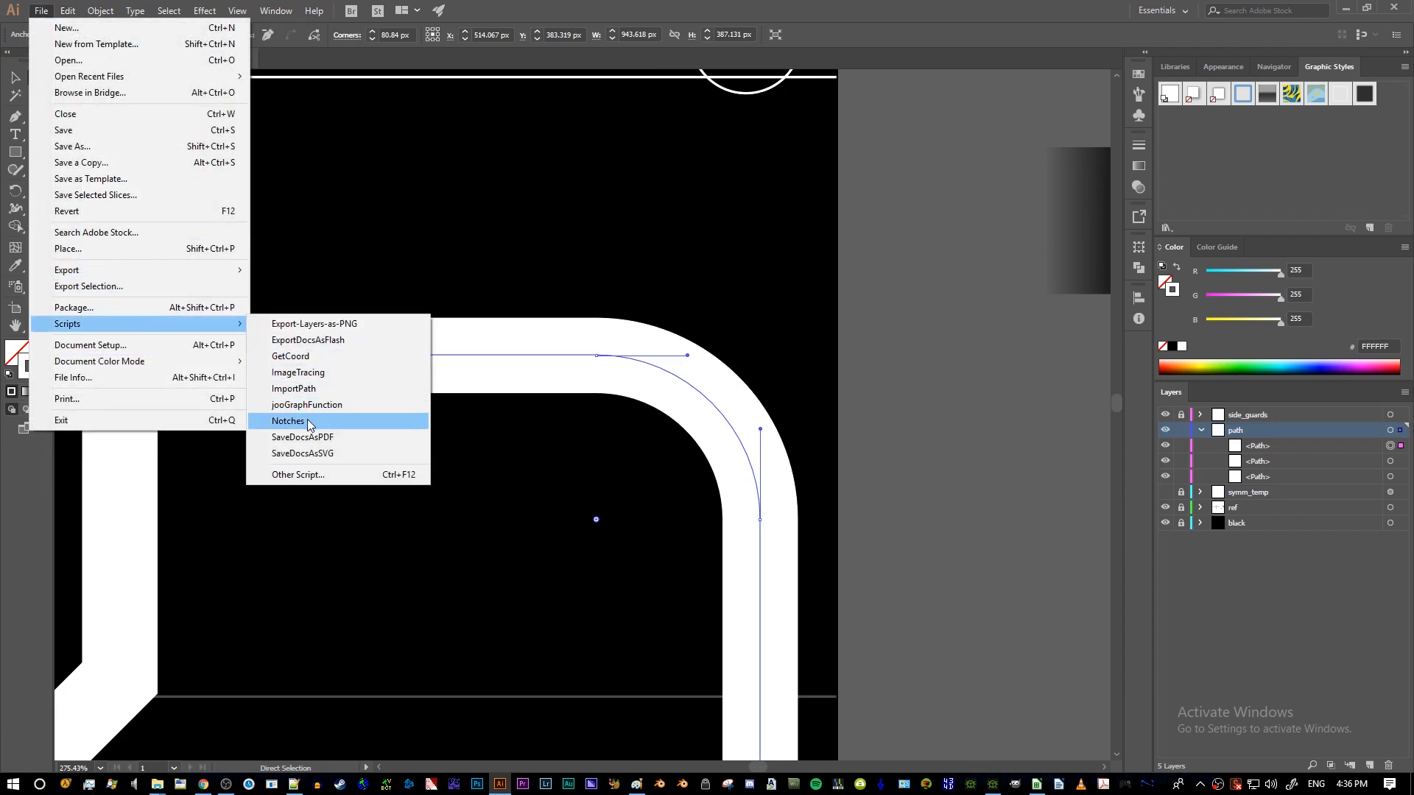
left_click(332, 421)
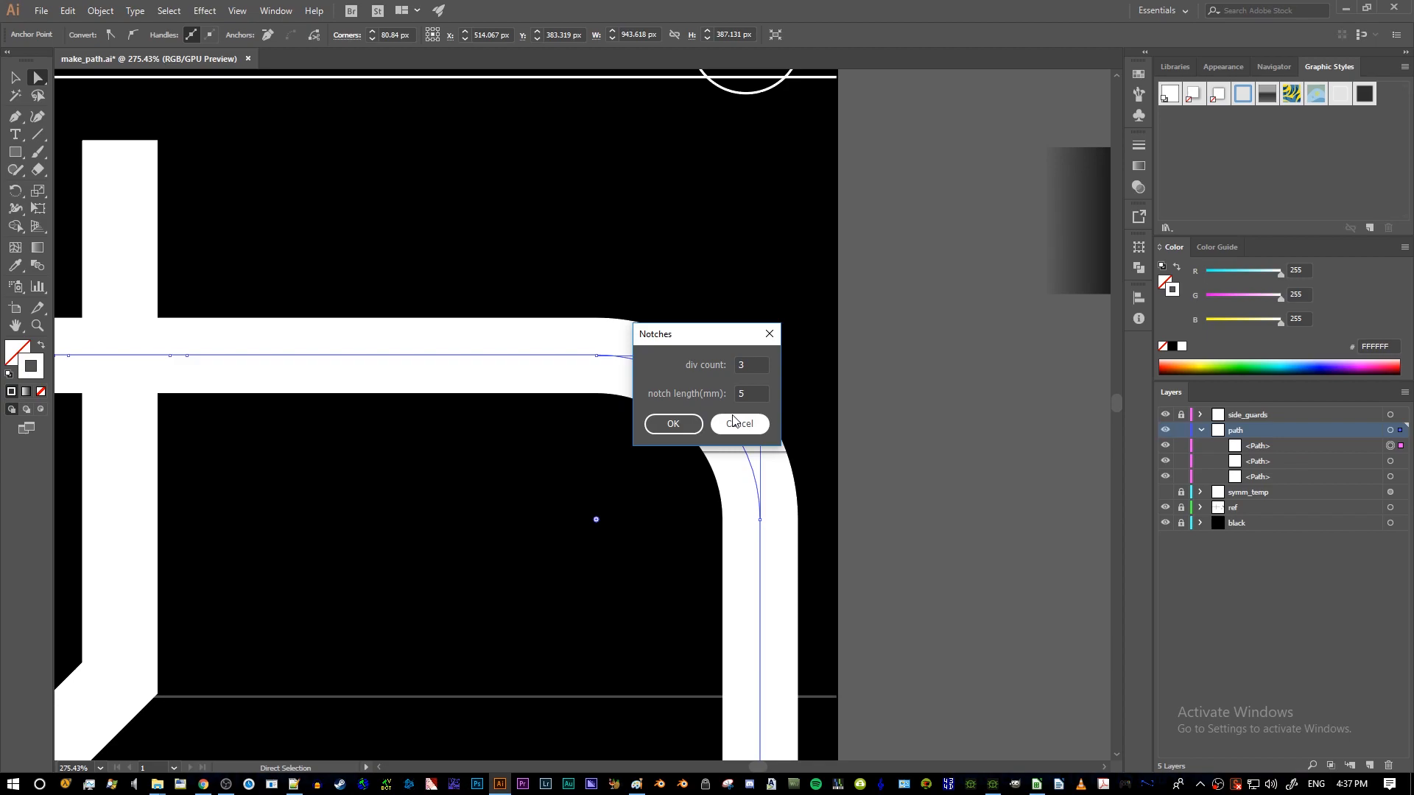
left_click(753, 361)
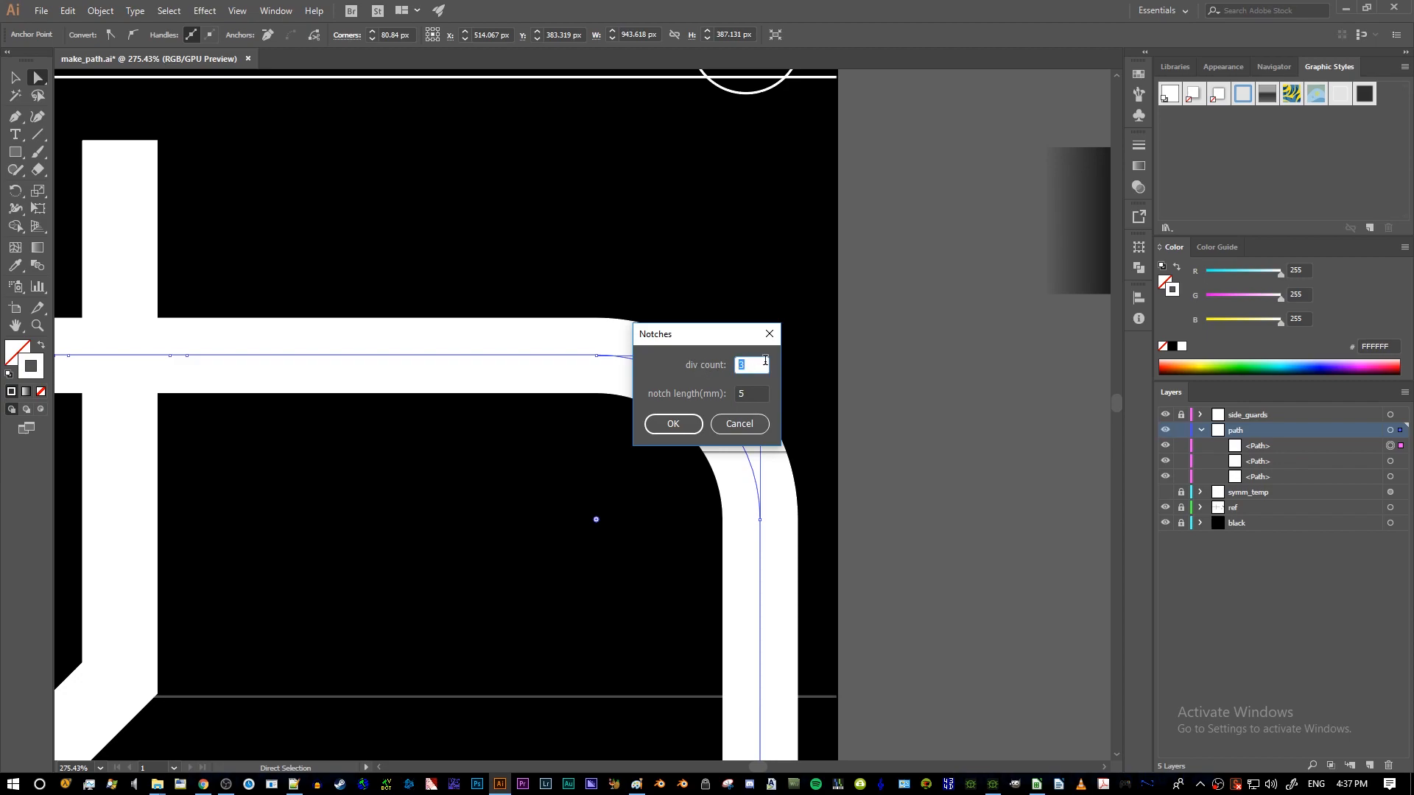
left_click(673, 424)
- Select the arch path together with its upper-right notch lines and set their stroke weight to 1 pt
key("v")
left_click(672, 306)
left_click(790, 464)
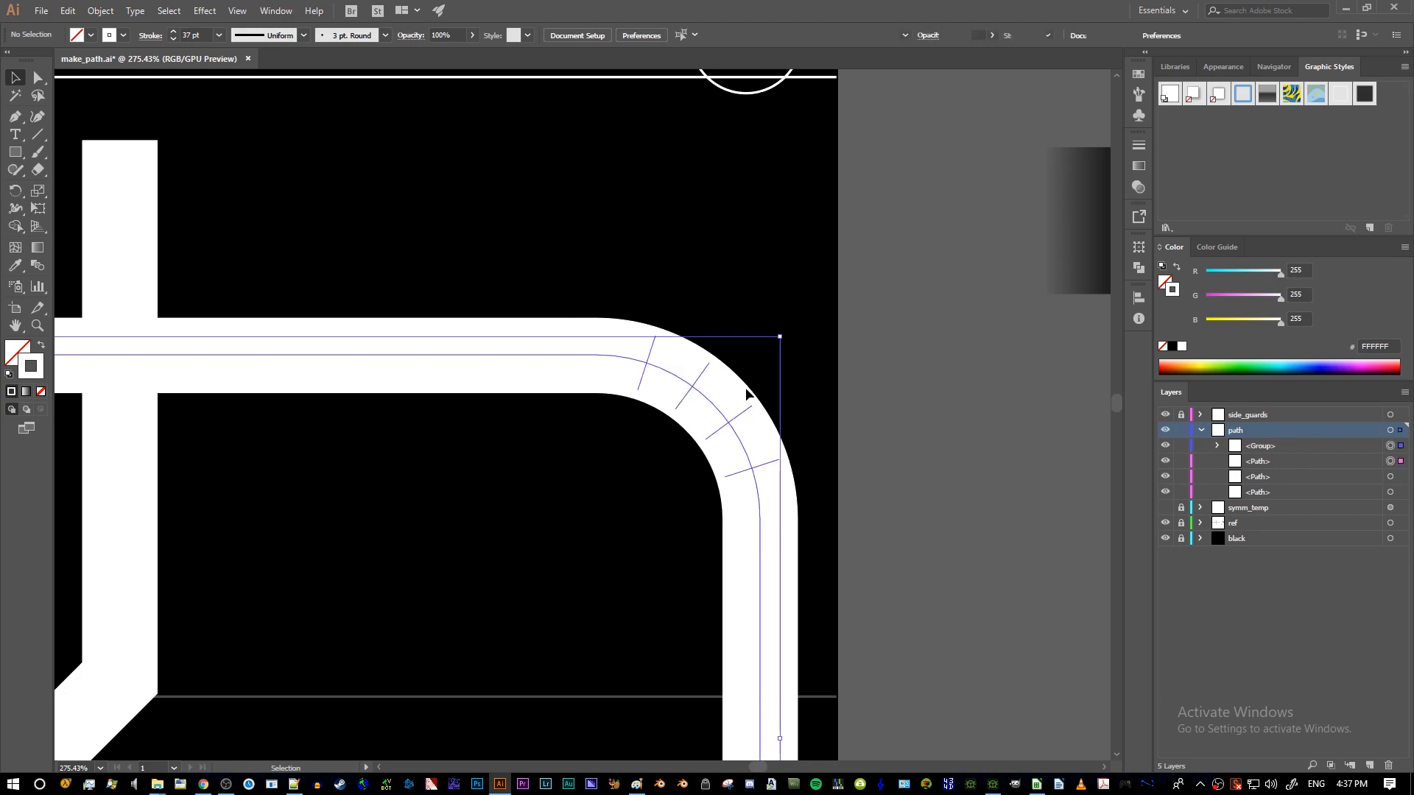
left_click(203, 34)
type("1")
key("Return")
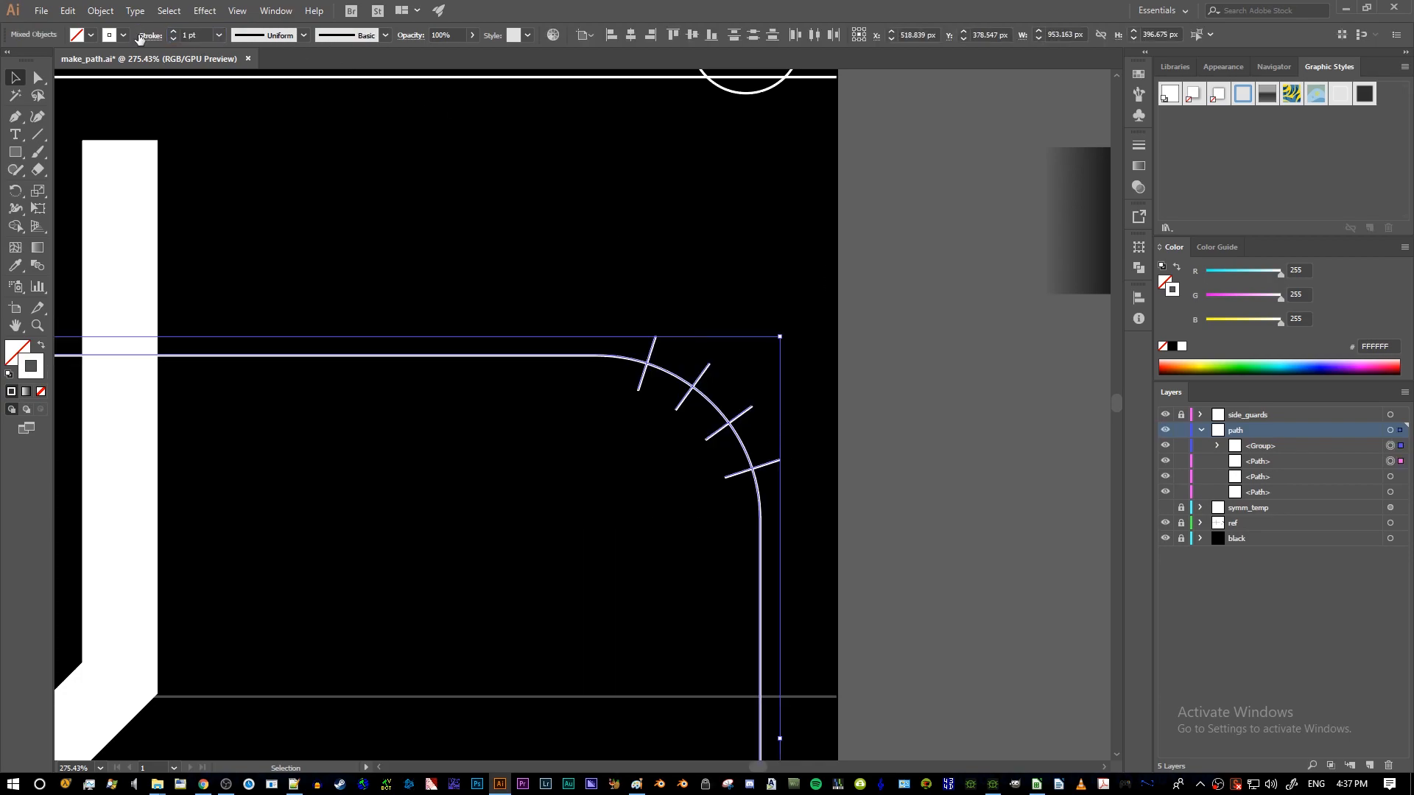
- Bring the arch path in front of the notch lines at the upper-right curve
left_click(823, 458)
scroll(824, 458, "up", 3)
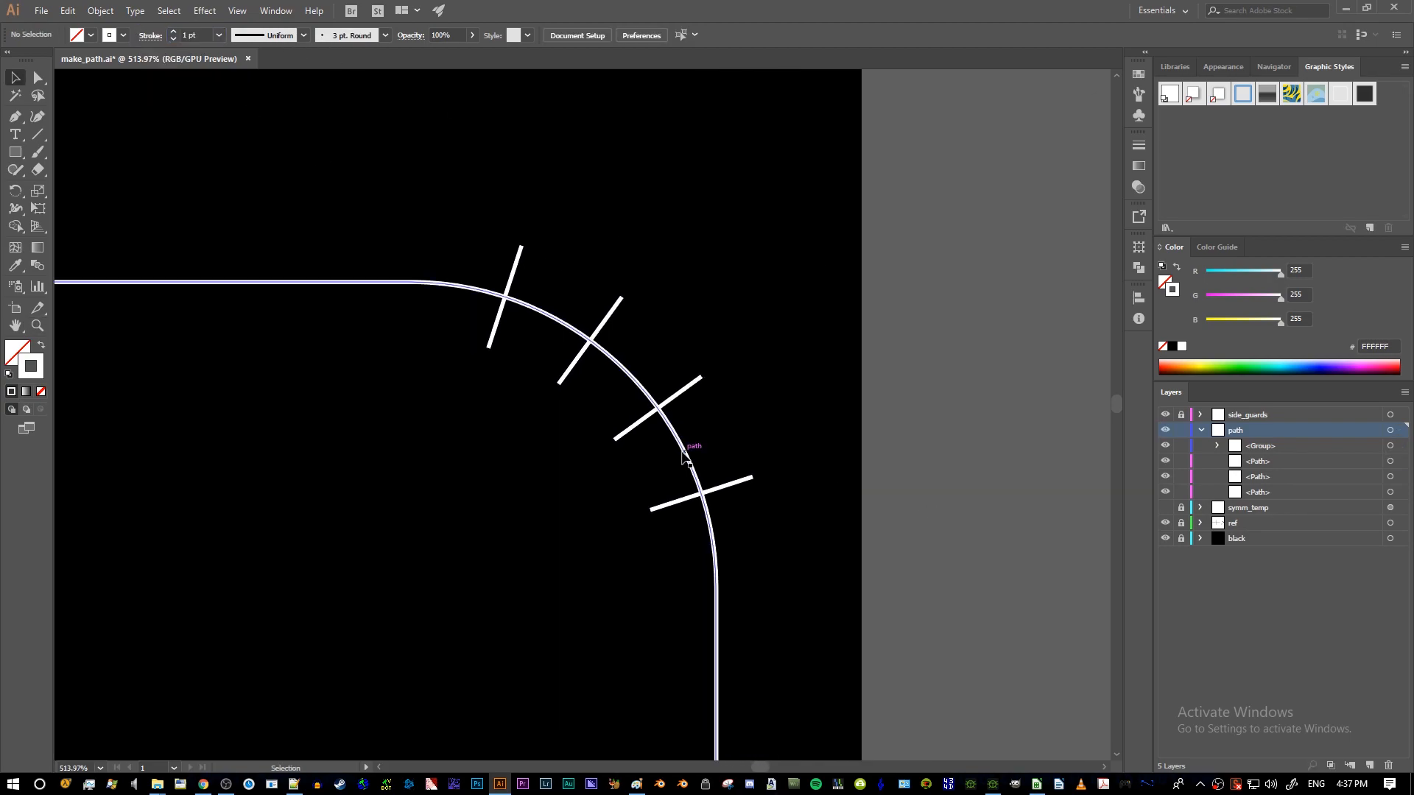
left_click(683, 457)
key("ctrl+shift+bracketright")
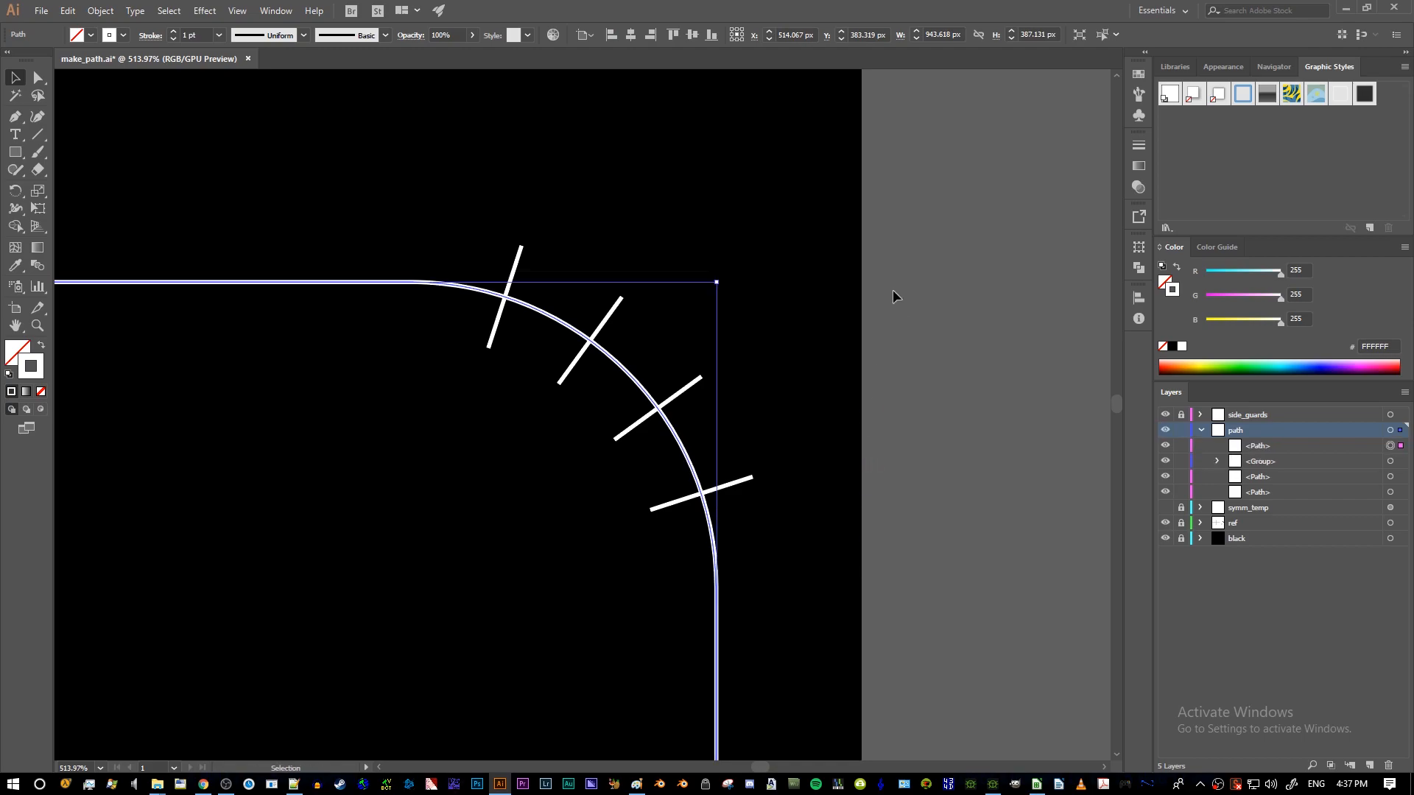
left_click(810, 280)
- Add anchor points to the arch path where the four notch lines cross its upper-right curve
key("p")
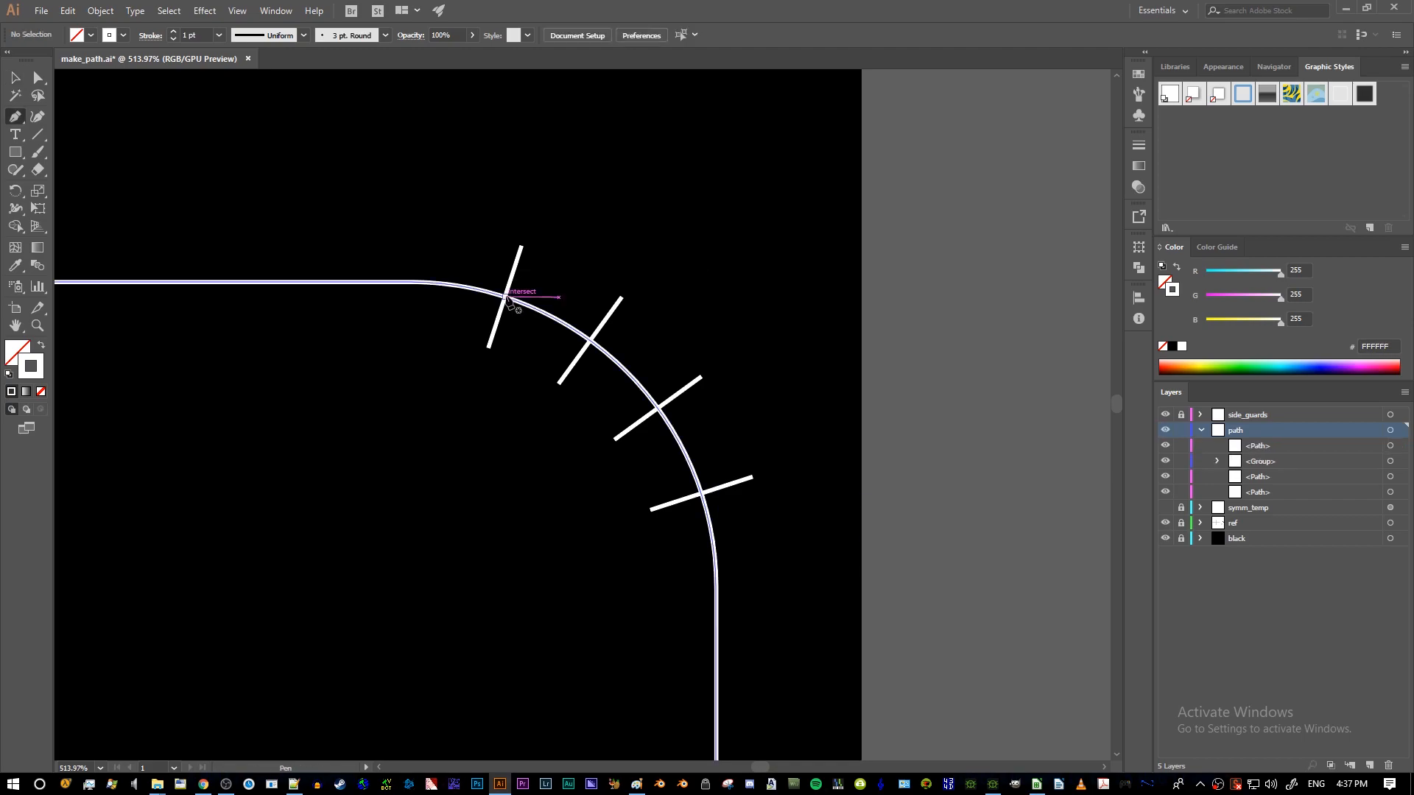
key("v")
left_click(505, 298)
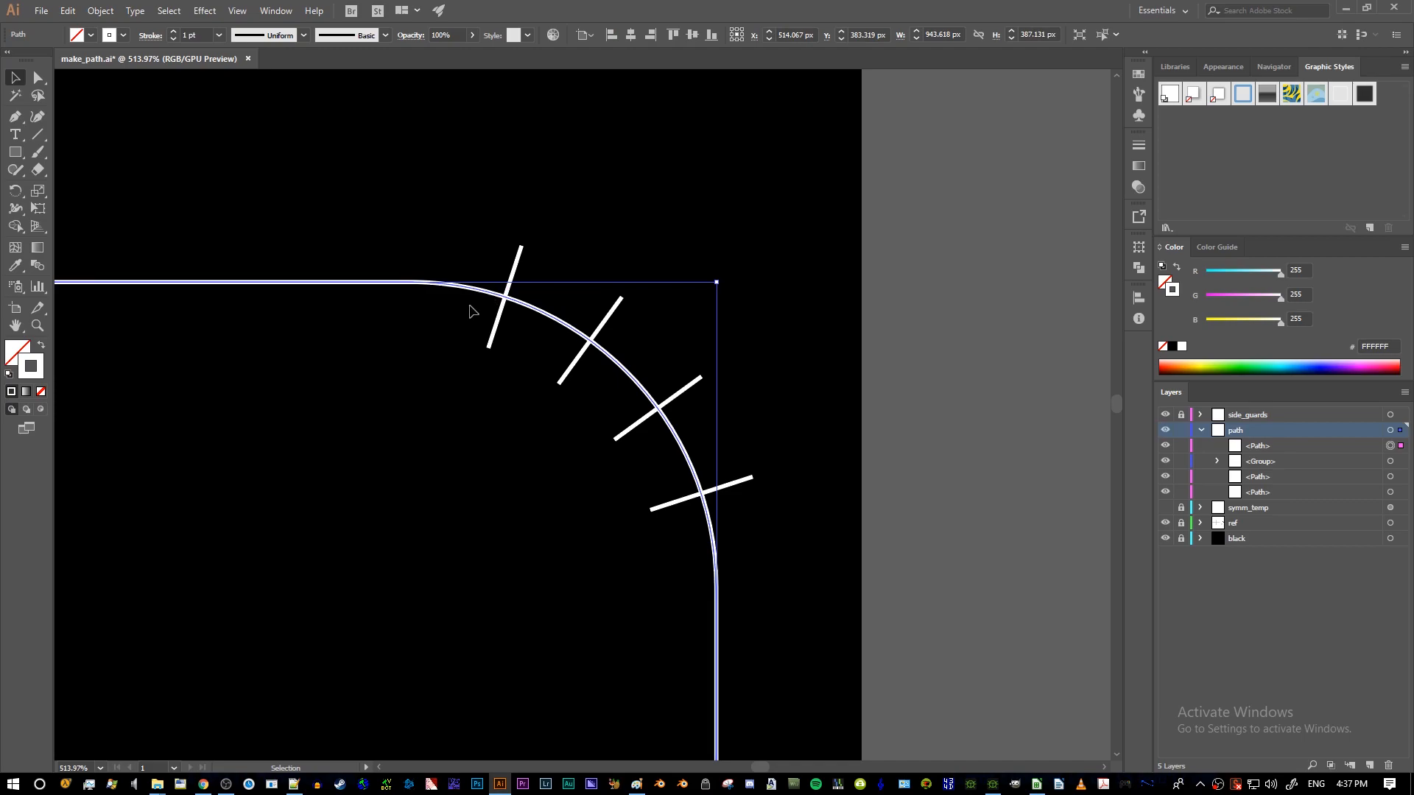
key("p")
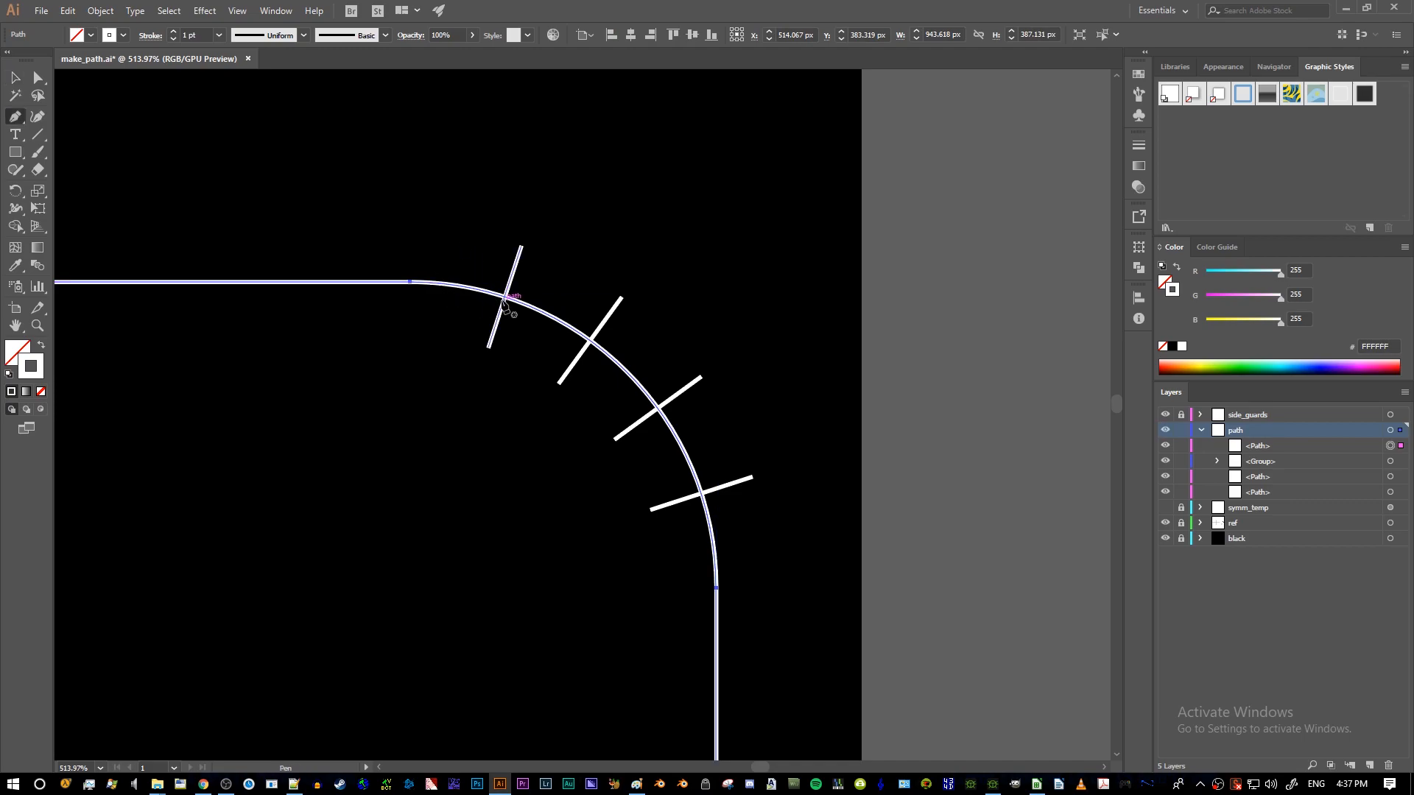
left_click(536, 306)
left_click(657, 408)
left_click(704, 493)
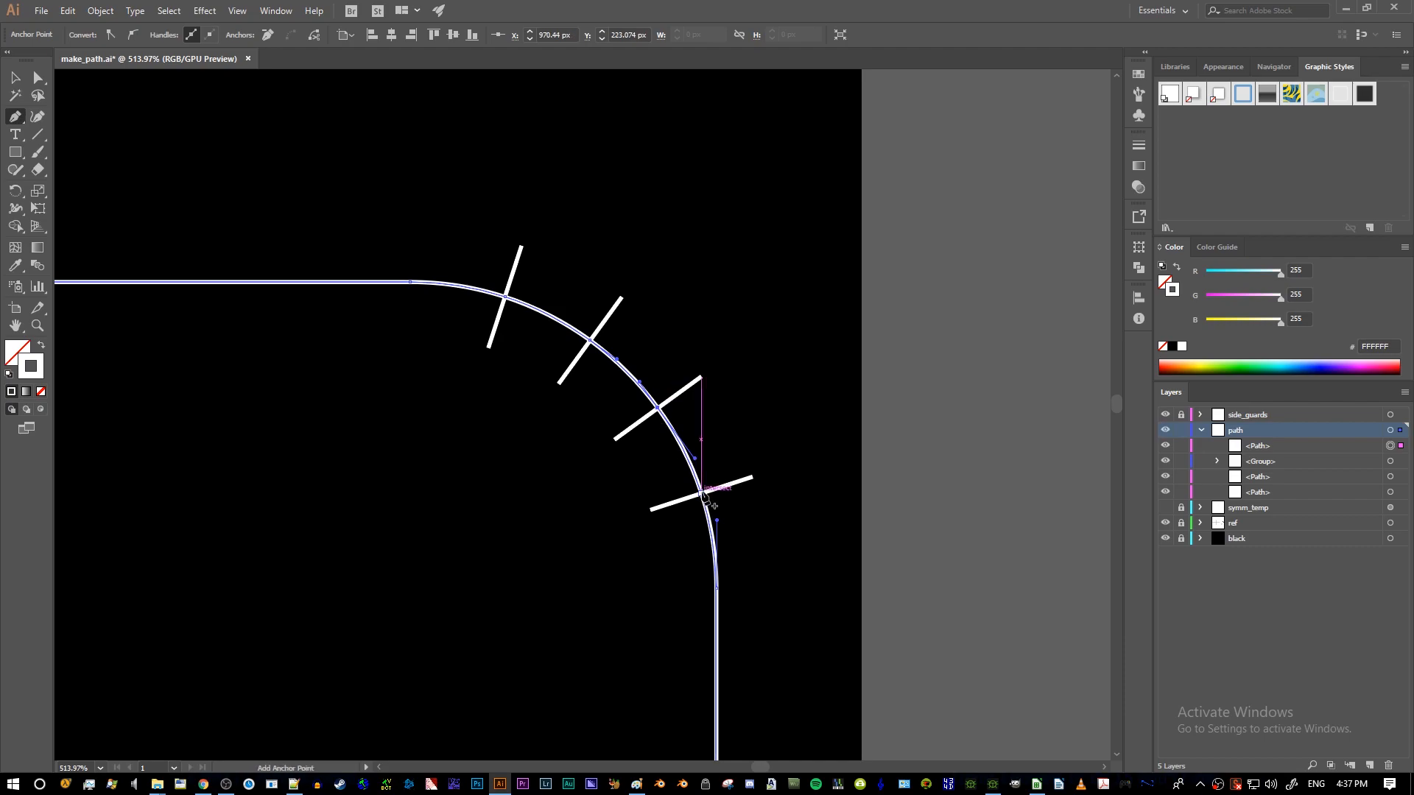
- Delete the group of notch lines at the arch's upper-right curve
key("v")
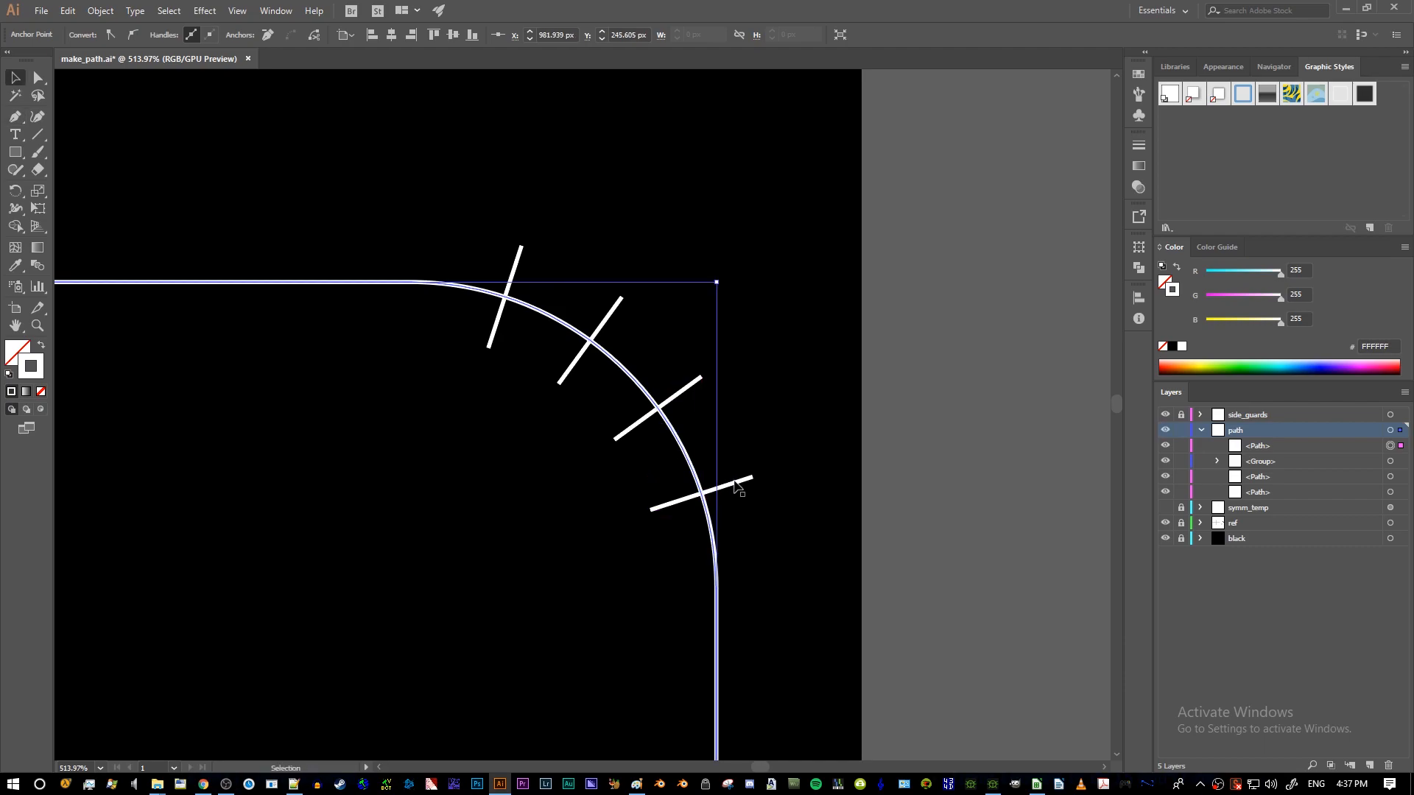
left_click(734, 484)
key("Delete")
- Convert all anchor points of the arch's upper-right curve to corners and deselect the path
key("a")
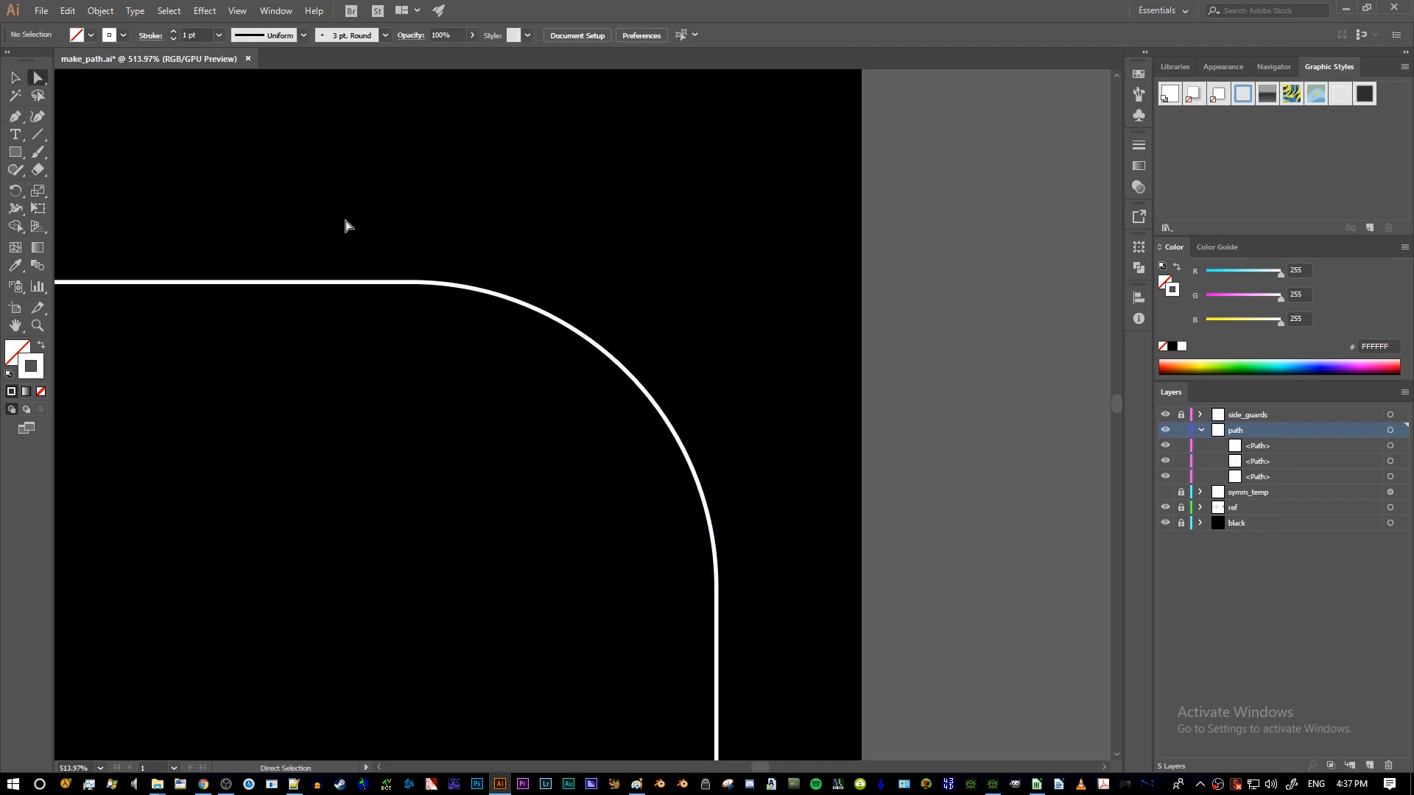
left_click_drag(280, 159, 836, 665)
left_click(112, 34)
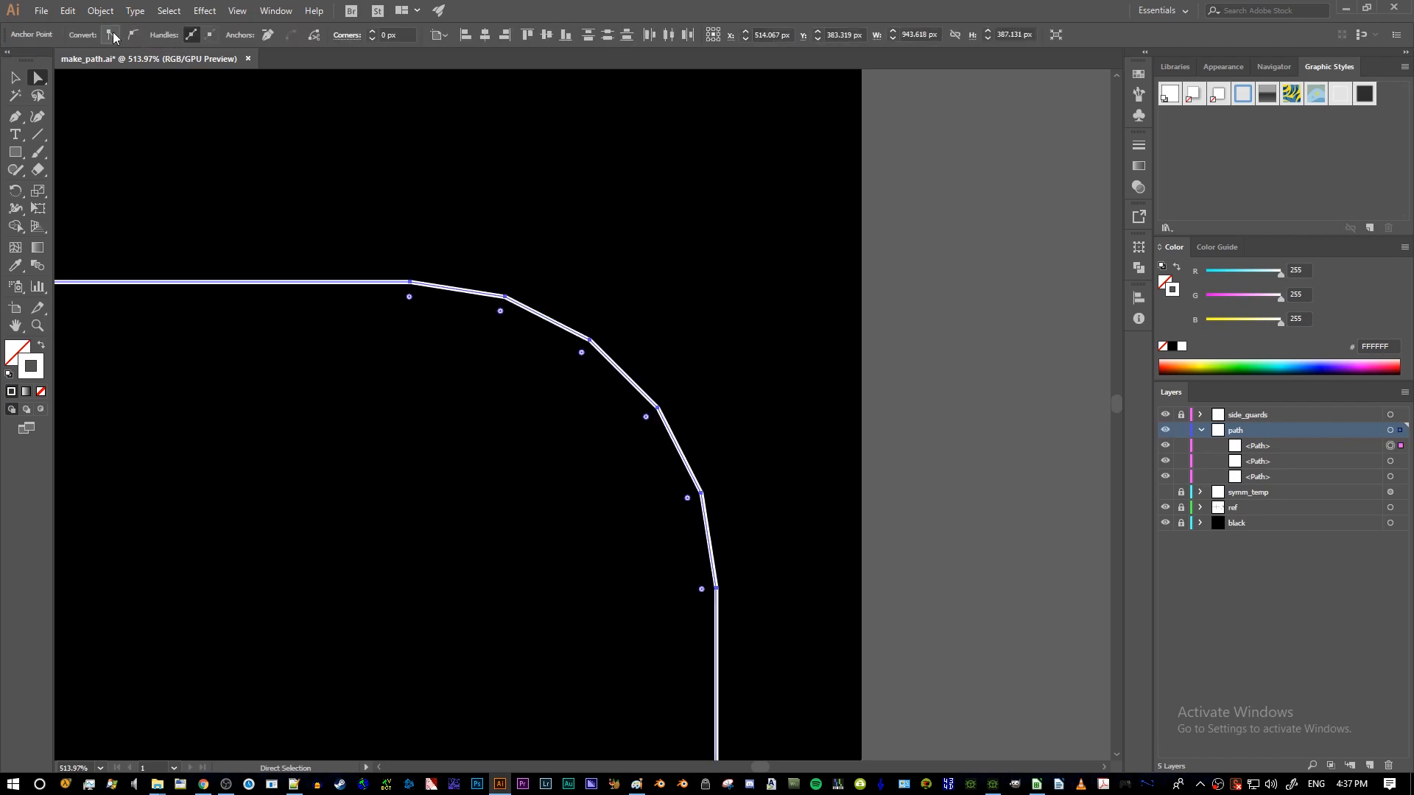
left_click(472, 212)
- Set the stroke weight of the arch path to 37 pt and deselect it
key("v")
scroll(527, 309, "down", 10)
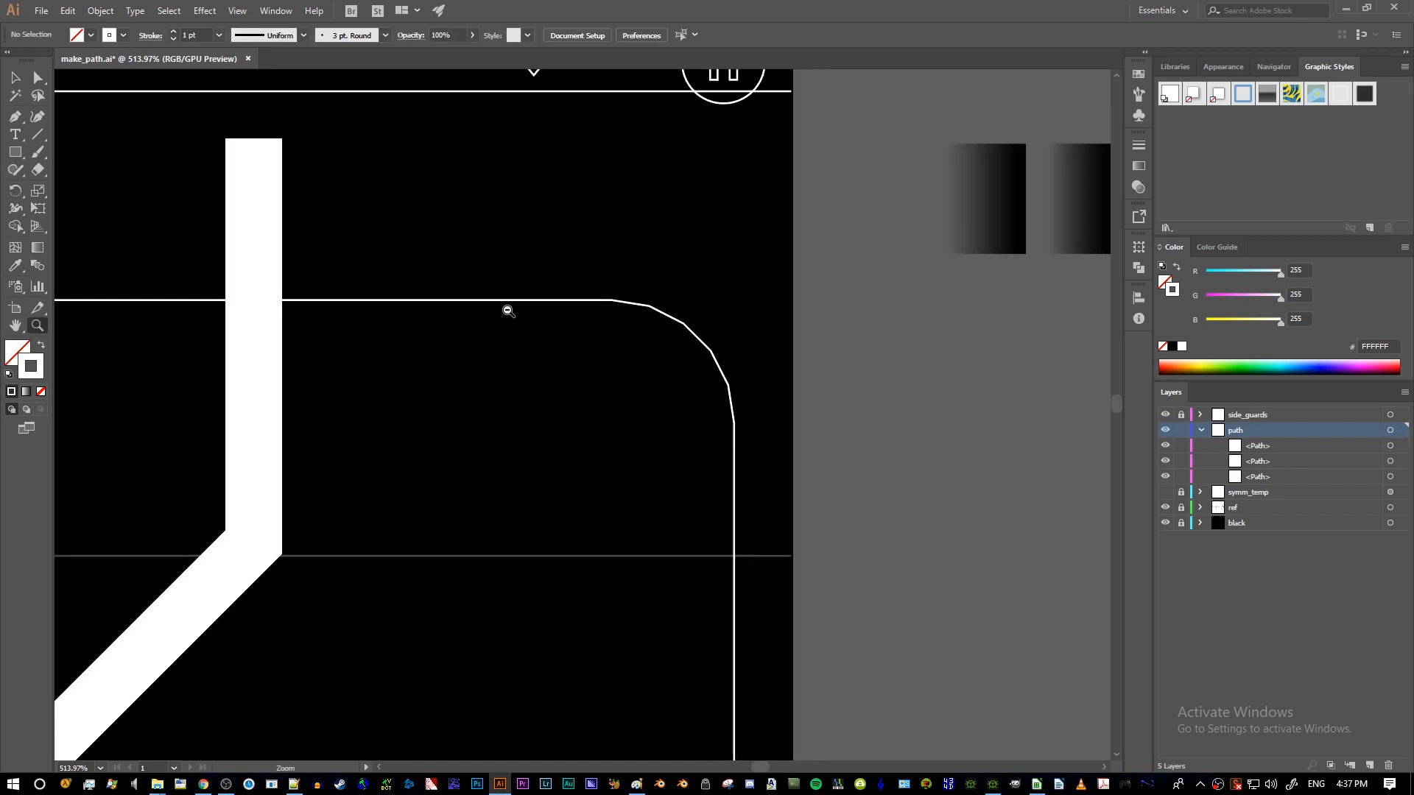
left_click(419, 305)
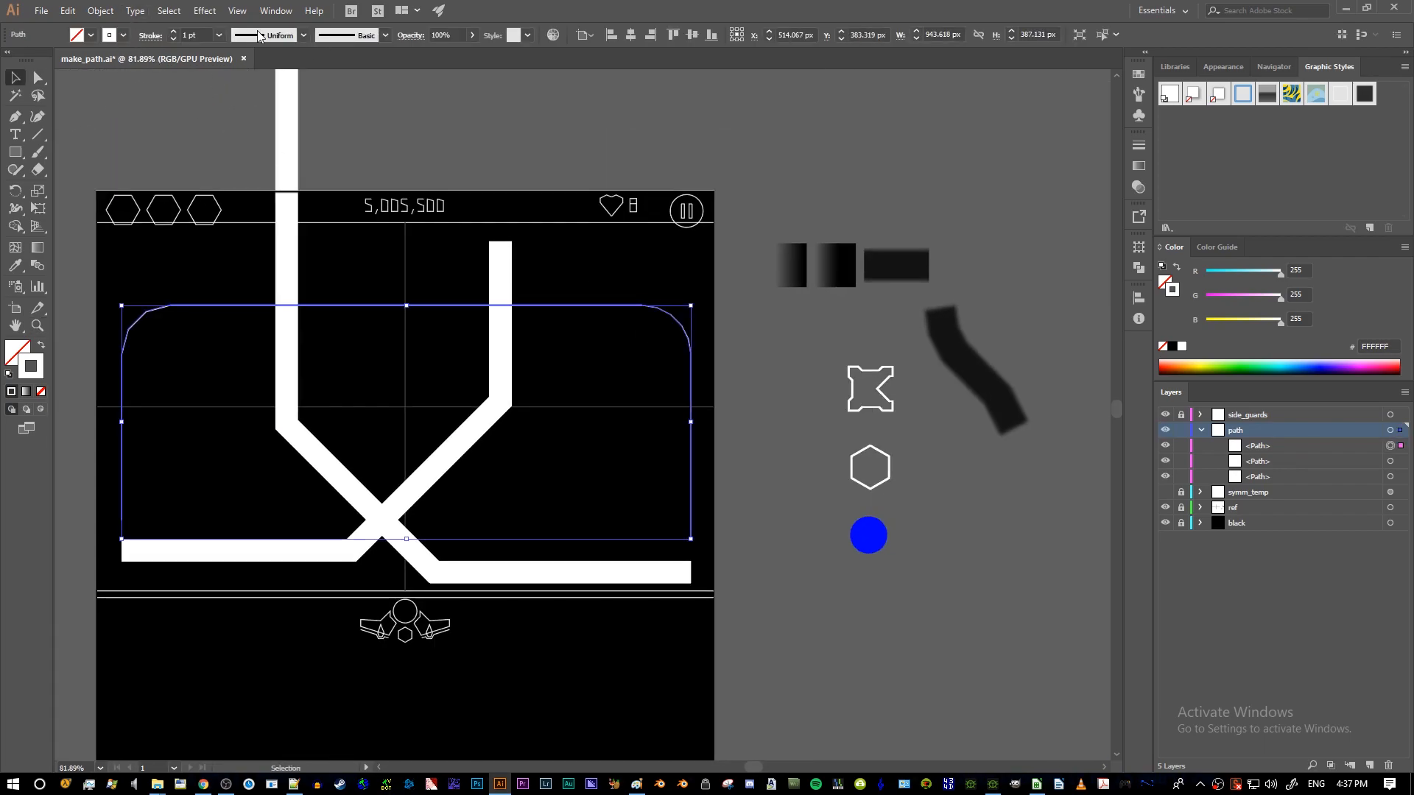
double_click(201, 30)
type("37")
key("Return")
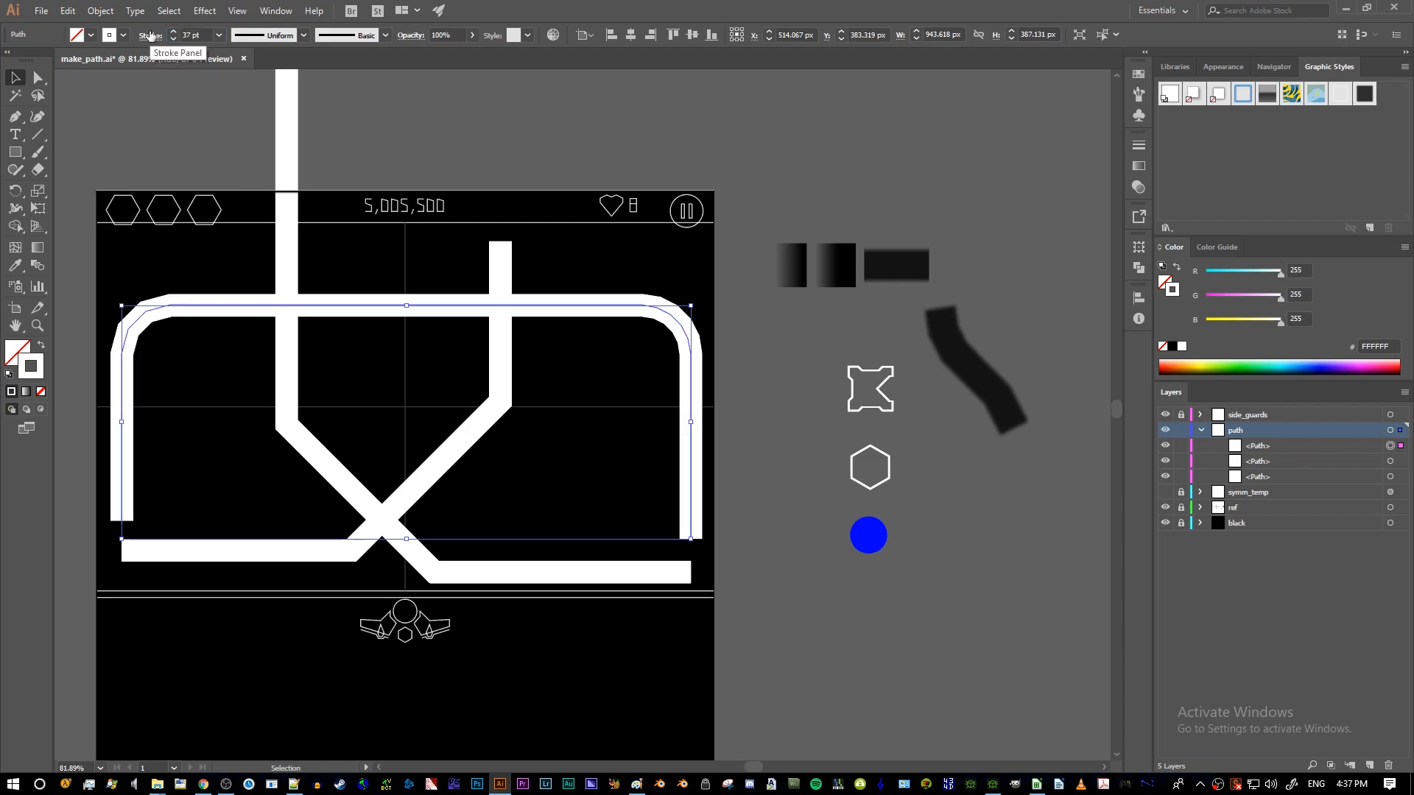
left_click(643, 266)
key("z")
left_click(737, 342)
left_click_drag(736, 342, 559, 372)
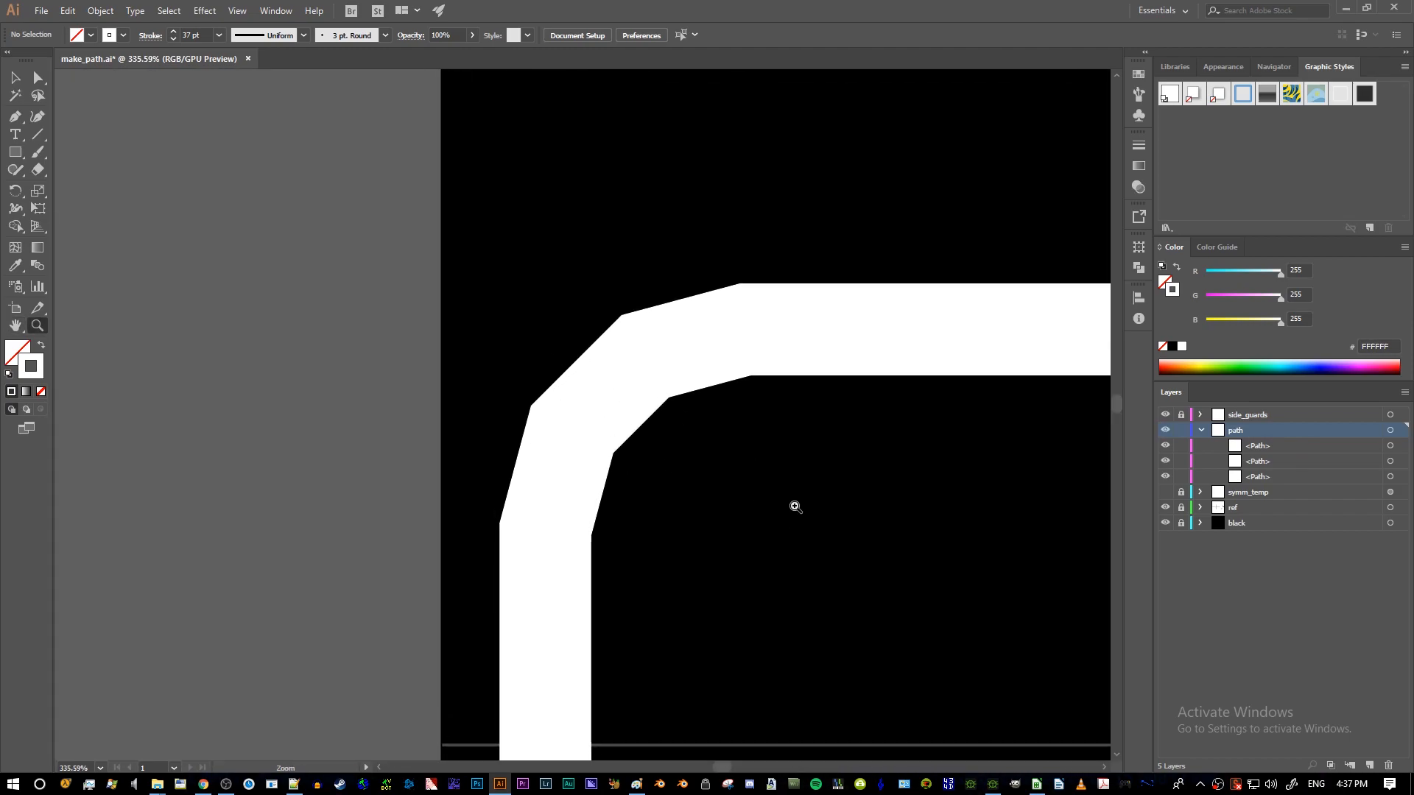
left_click_drag(817, 495, 777, 436)
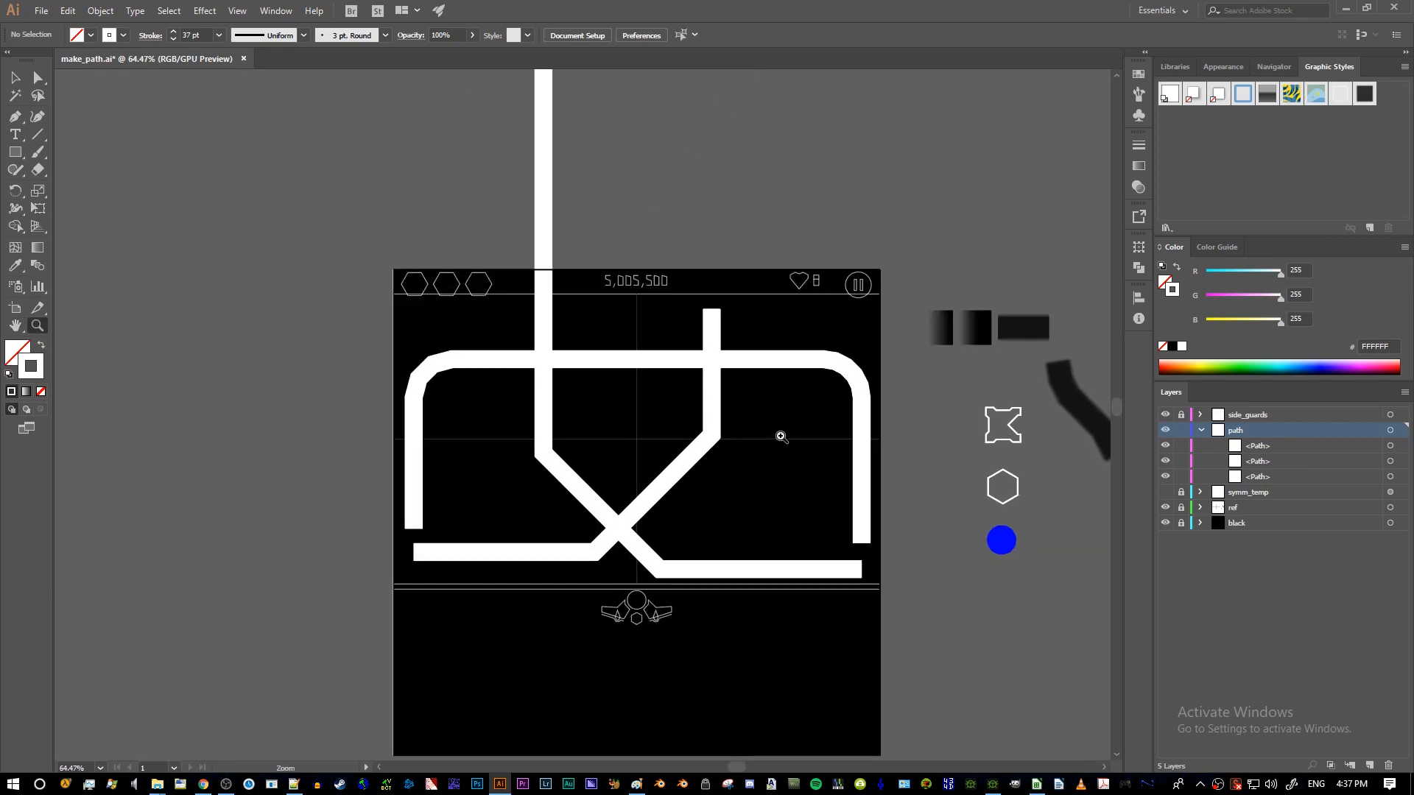
- Duplicate the path layer and rename the copy BG
key("v")
double_click(1221, 436)
left_click(1255, 463)
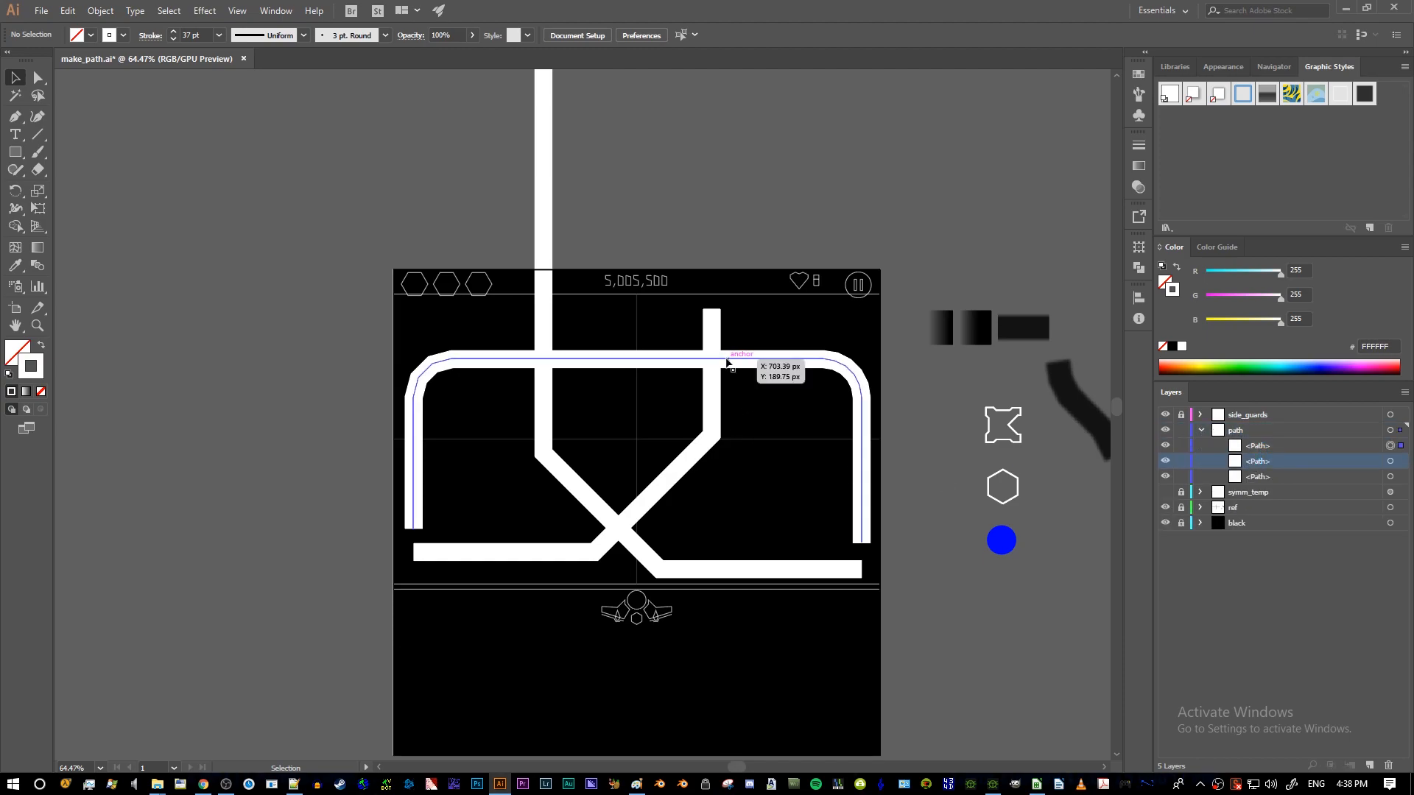
left_click(1240, 430)
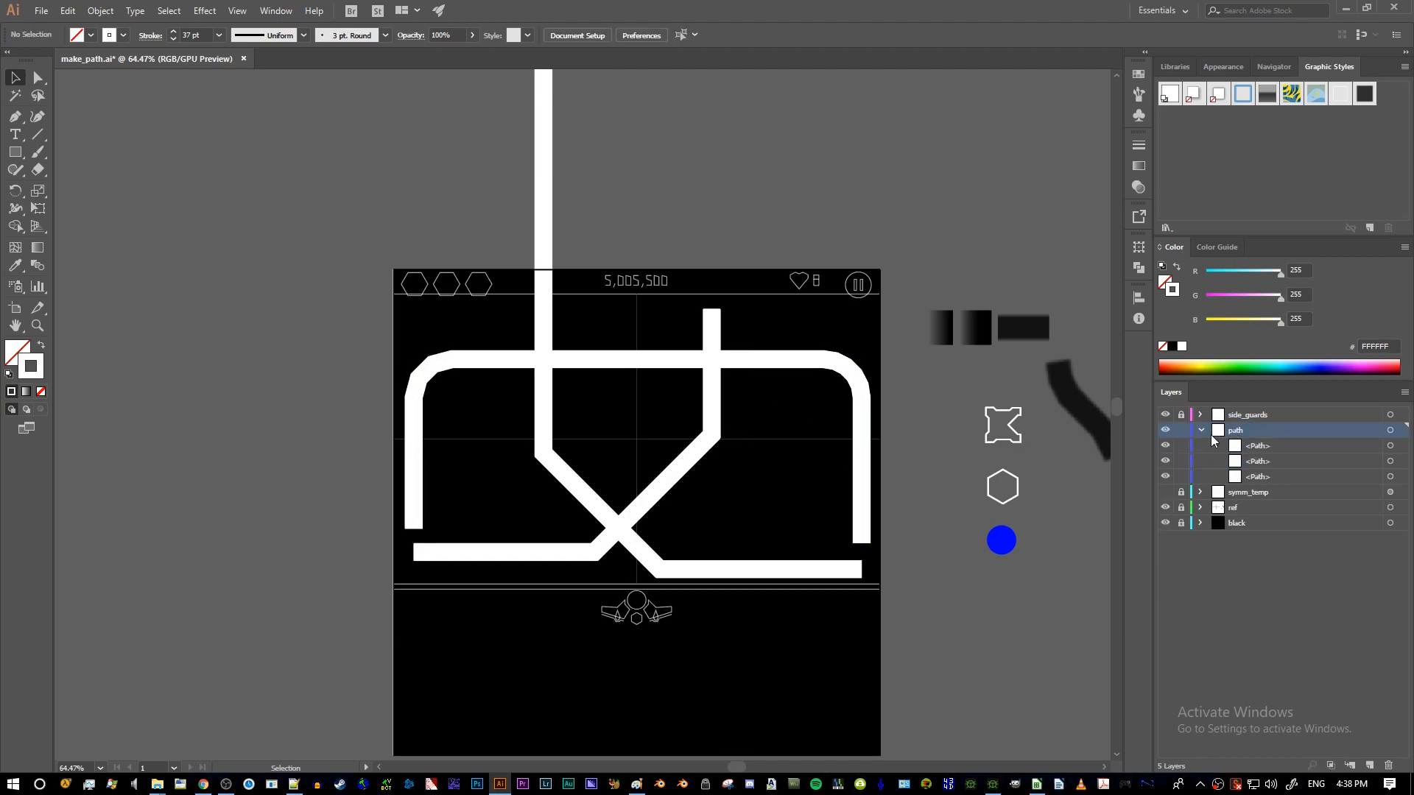
left_click(1405, 392)
left_click(1368, 425)
double_click(1247, 435)
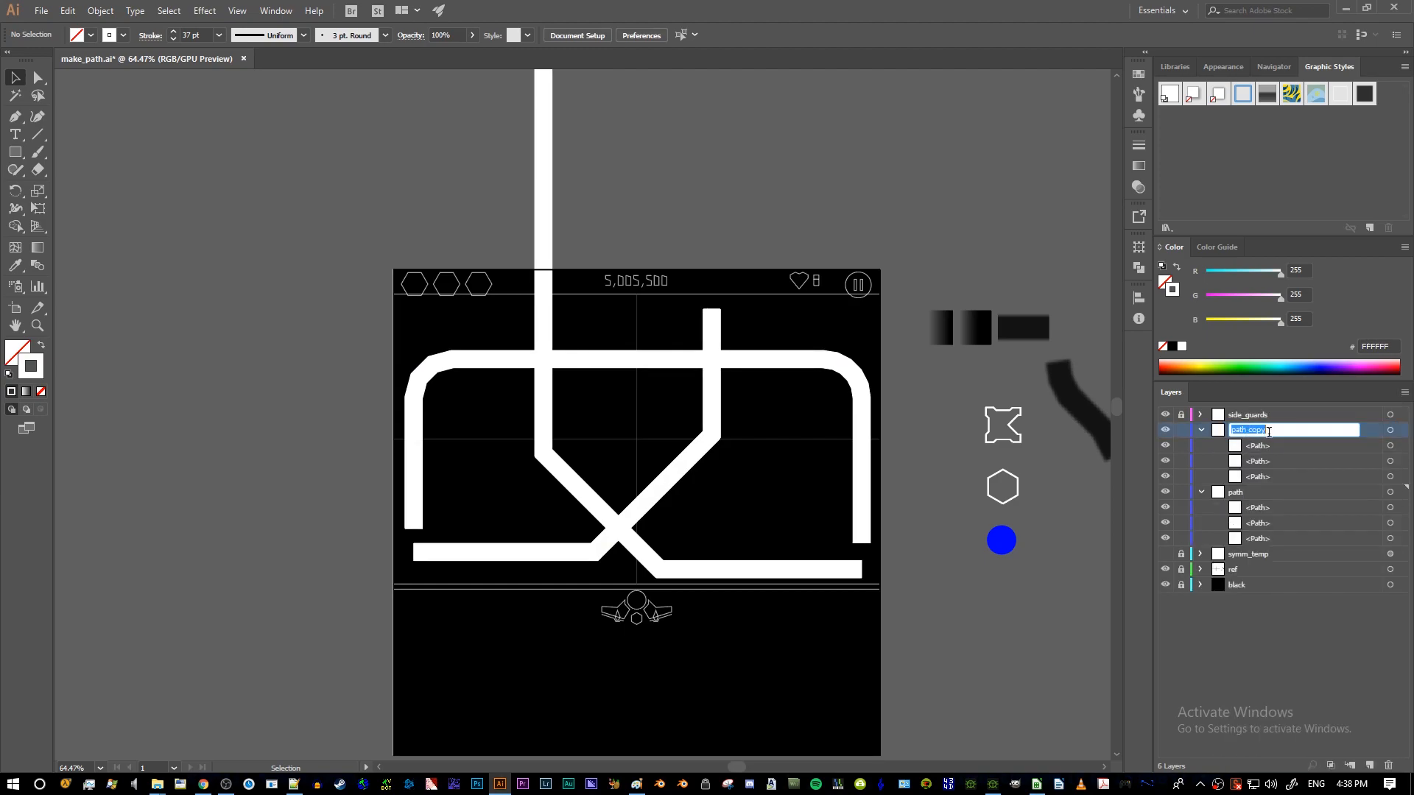
type("BG")
key("Return")
- Duplicate the BG layer, then hide, lock and collapse the new copy
left_click(1404, 393)
left_click(1294, 430)
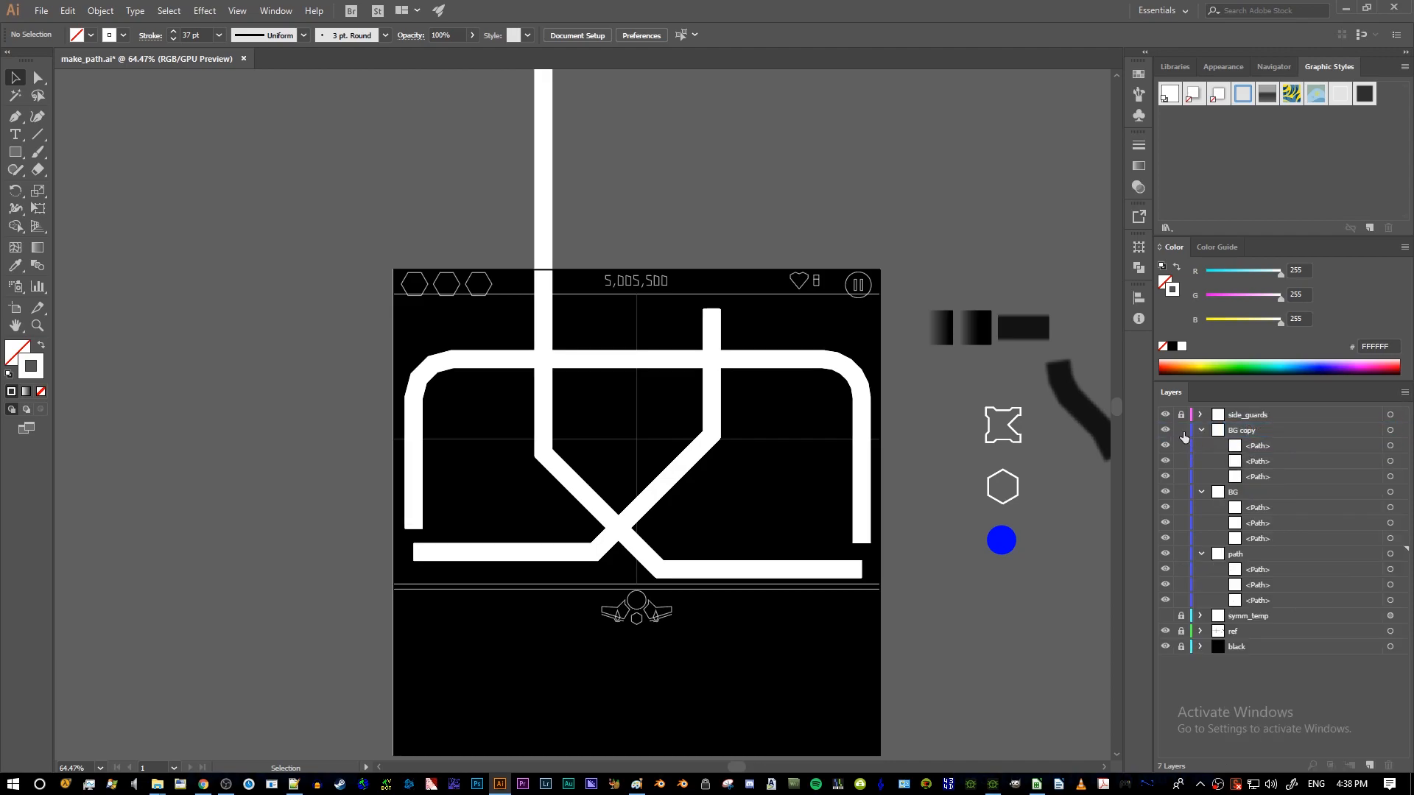
left_click(1166, 430)
left_click(1201, 431)
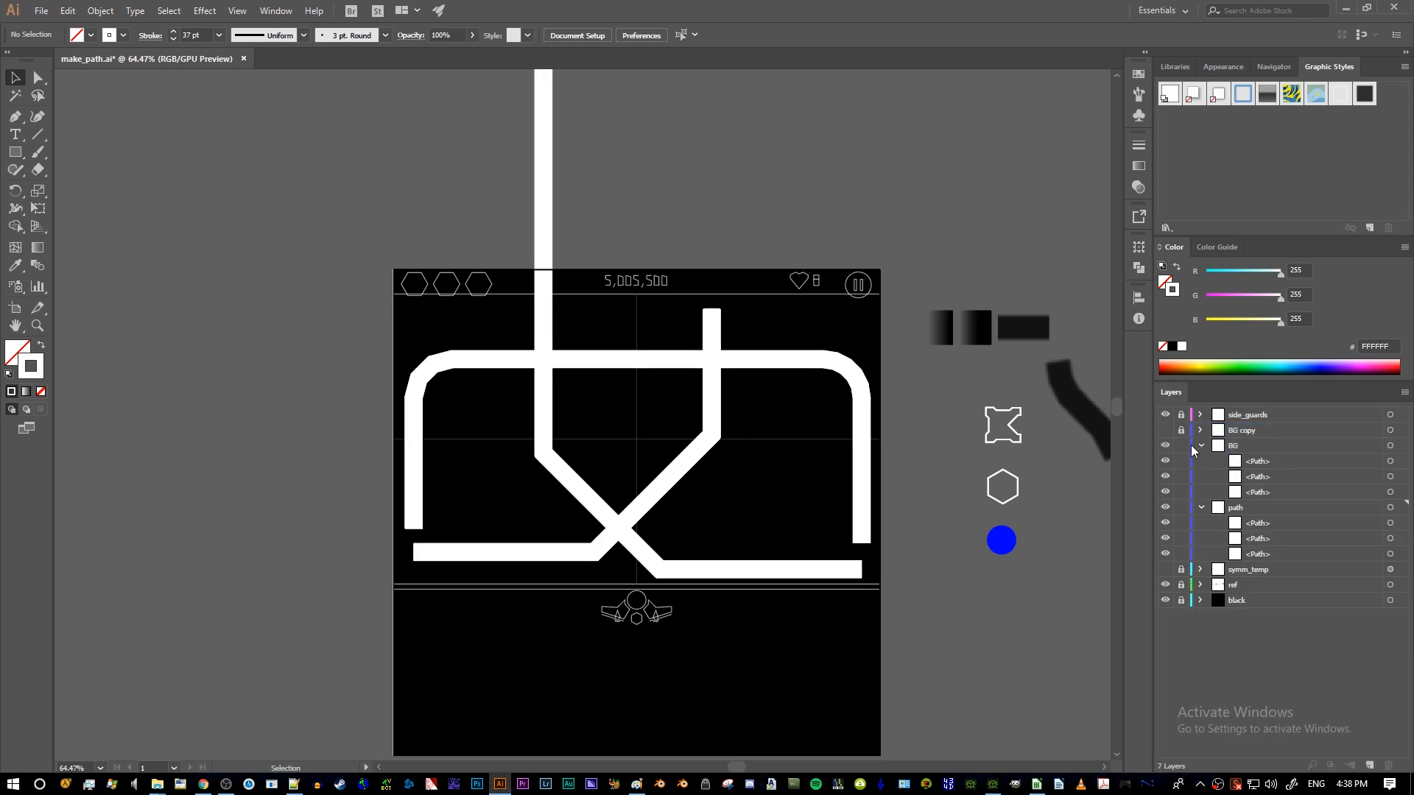
- Collapse and hide the BG layer and make the path layer active
left_click(1200, 446)
left_click(1165, 446)
left_click(1230, 464)
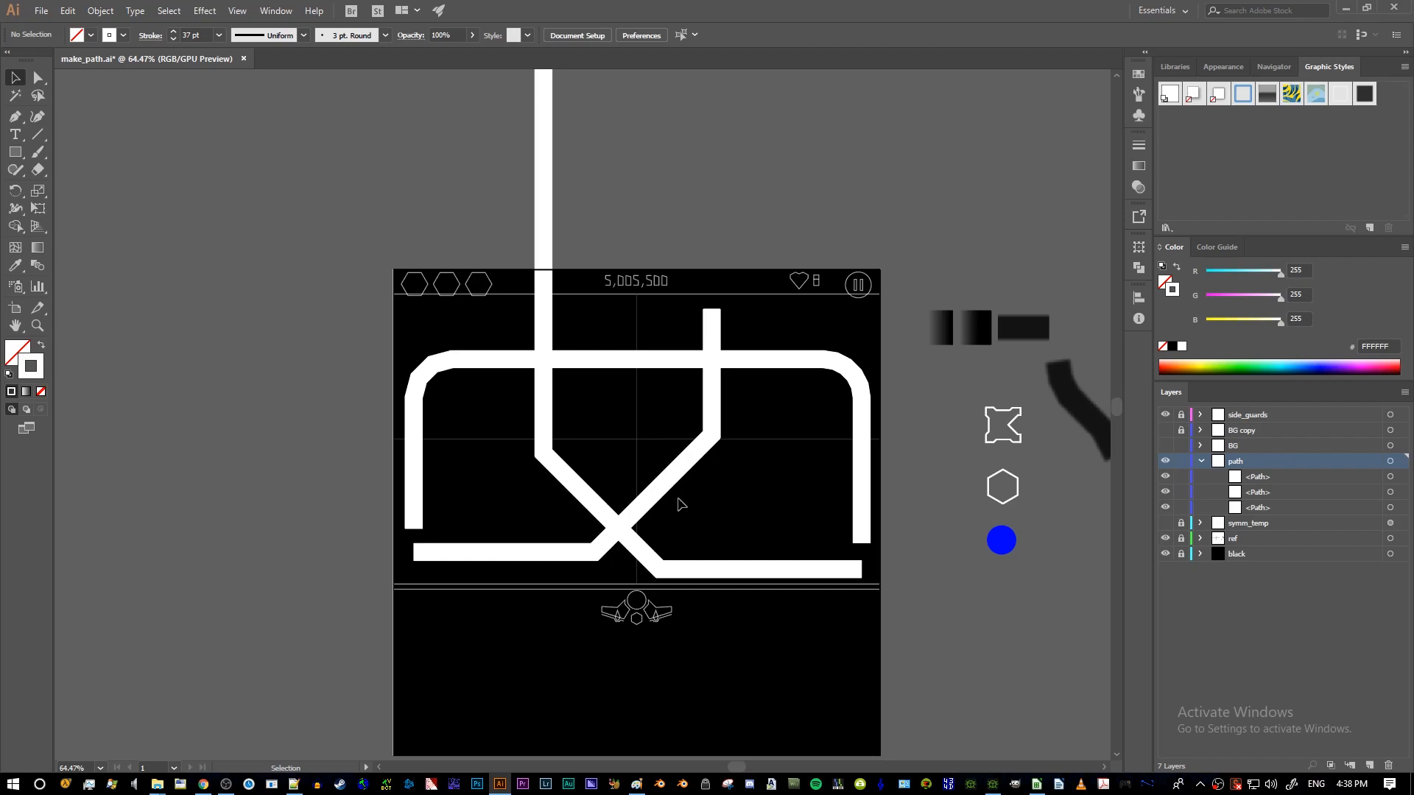
- Switch to Paint and draw two blue lines on the level sketch, linking each right-hand "out" to a left-hand "in"
scroll(623, 264, "up", 2)
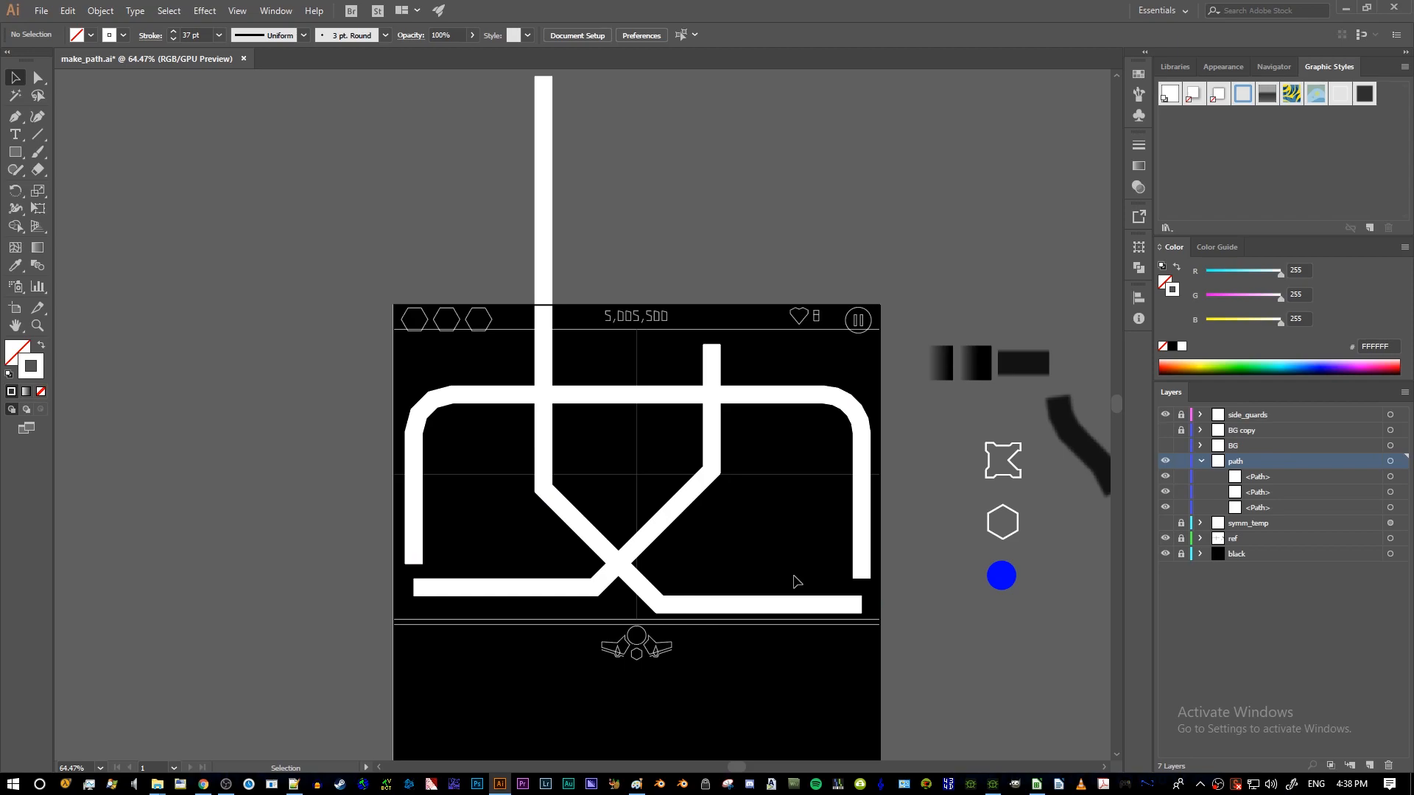
key("alt+Tab")
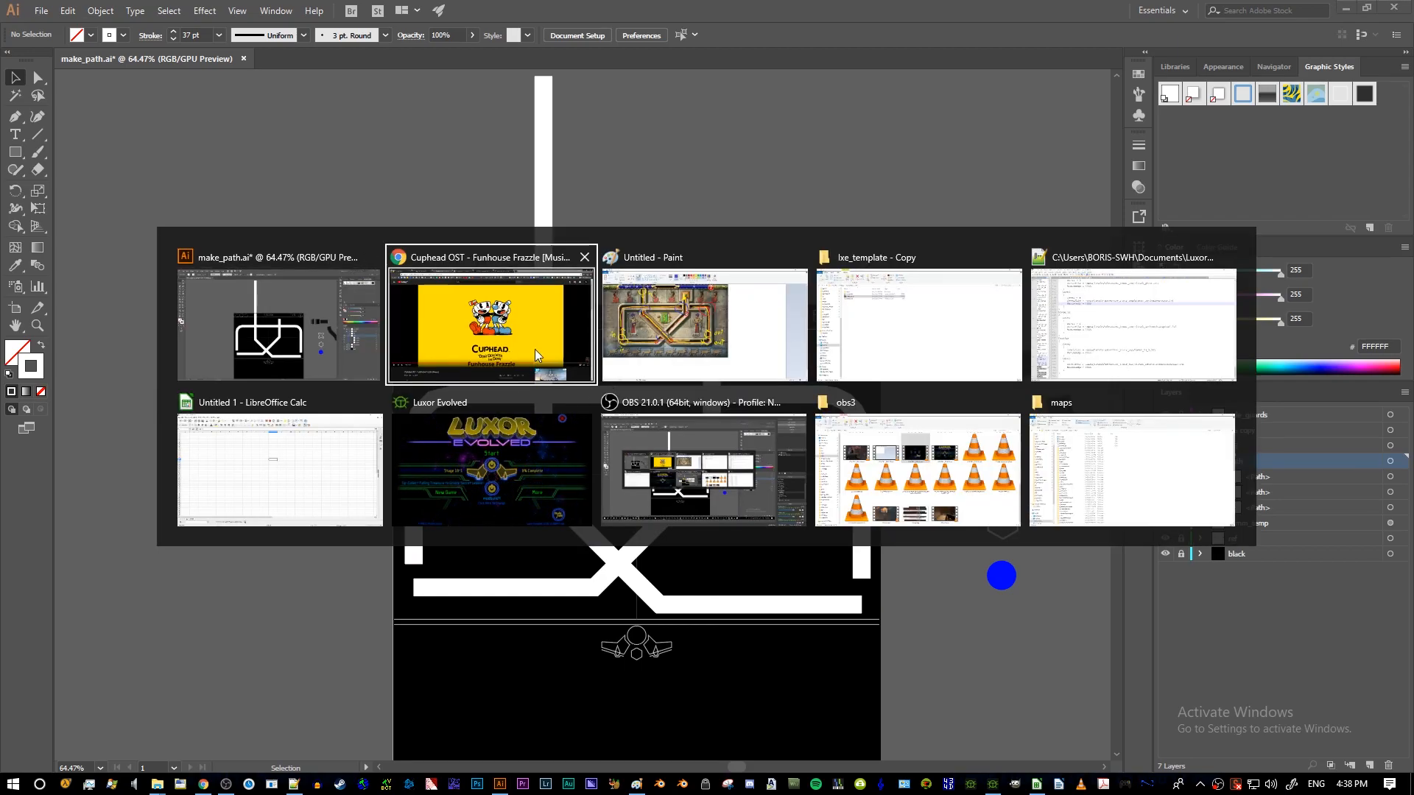
left_click(720, 342)
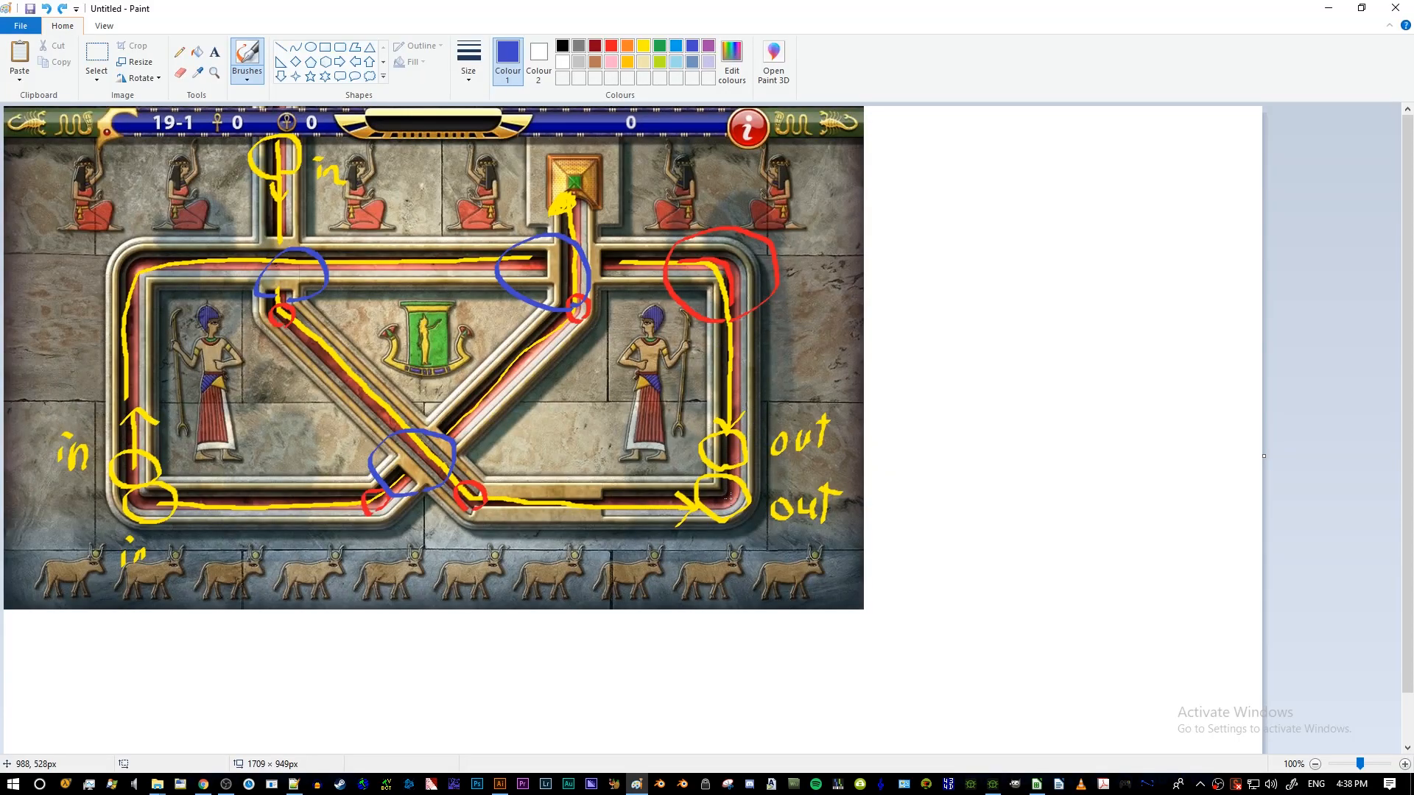
mouse_move(722, 507)
left_mouse_down()
mouse_move(611, 481)
mouse_move(158, 456)
left_mouse_up()
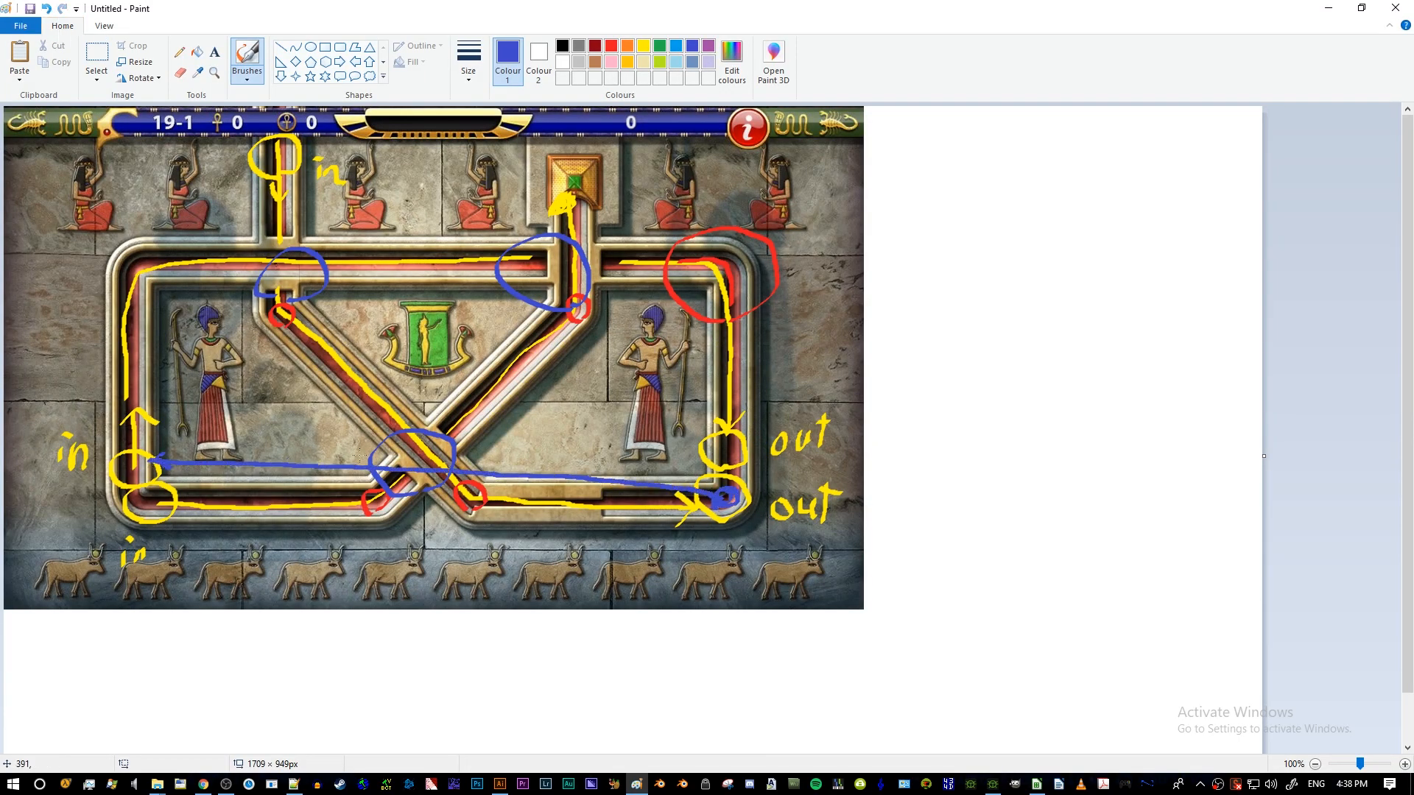
mouse_move(722, 458)
left_mouse_down()
mouse_move(573, 459)
mouse_move(162, 510)
mouse_move(177, 497)
mouse_move(185, 514)
left_mouse_up()
- Return to Illustrator and join the lower-right end of the entry path to the arch's lower-left end with the Pen tool
key("alt+Tab")
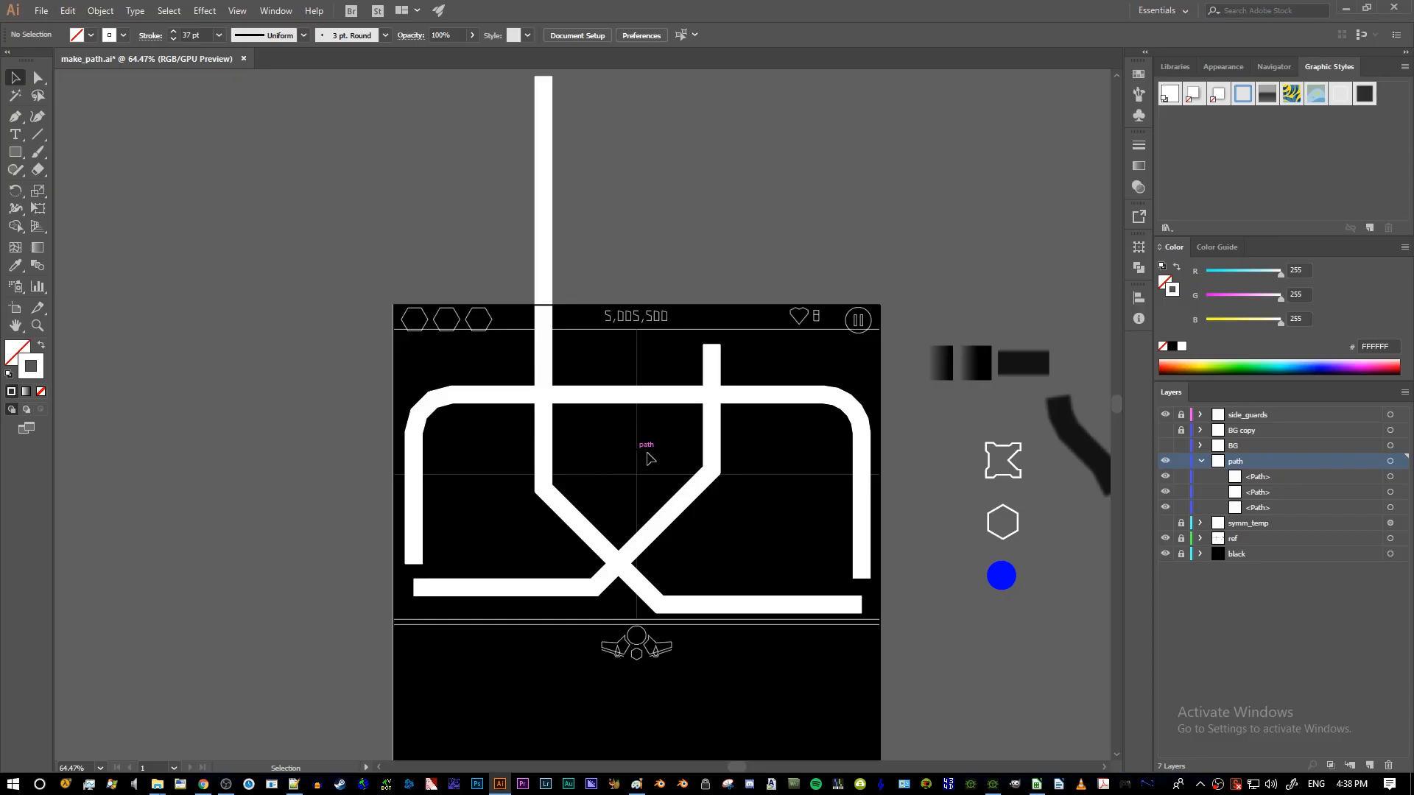
key("z")
left_click_drag(751, 520, 931, 534)
key("p")
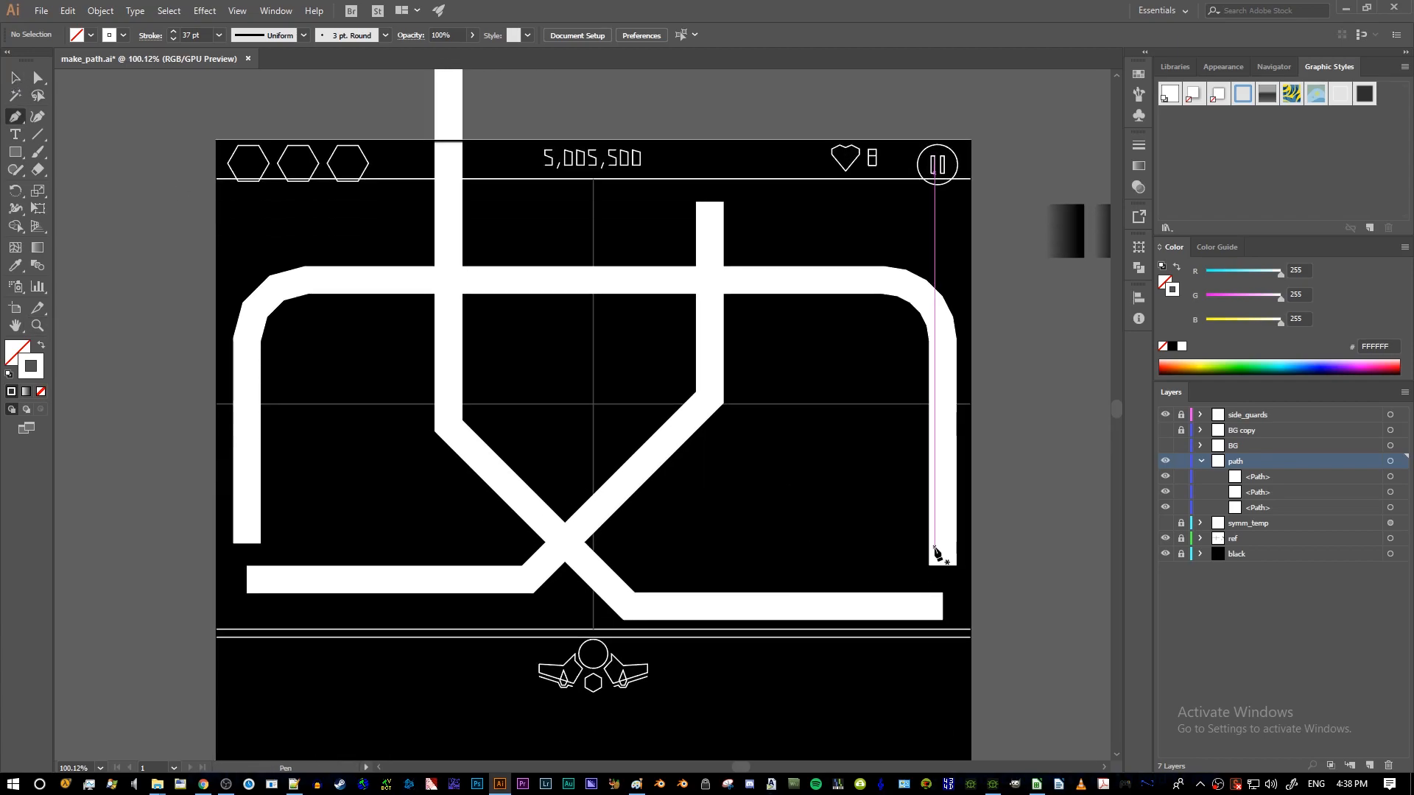
key("z")
left_click_drag(944, 616, 998, 609)
key("p")
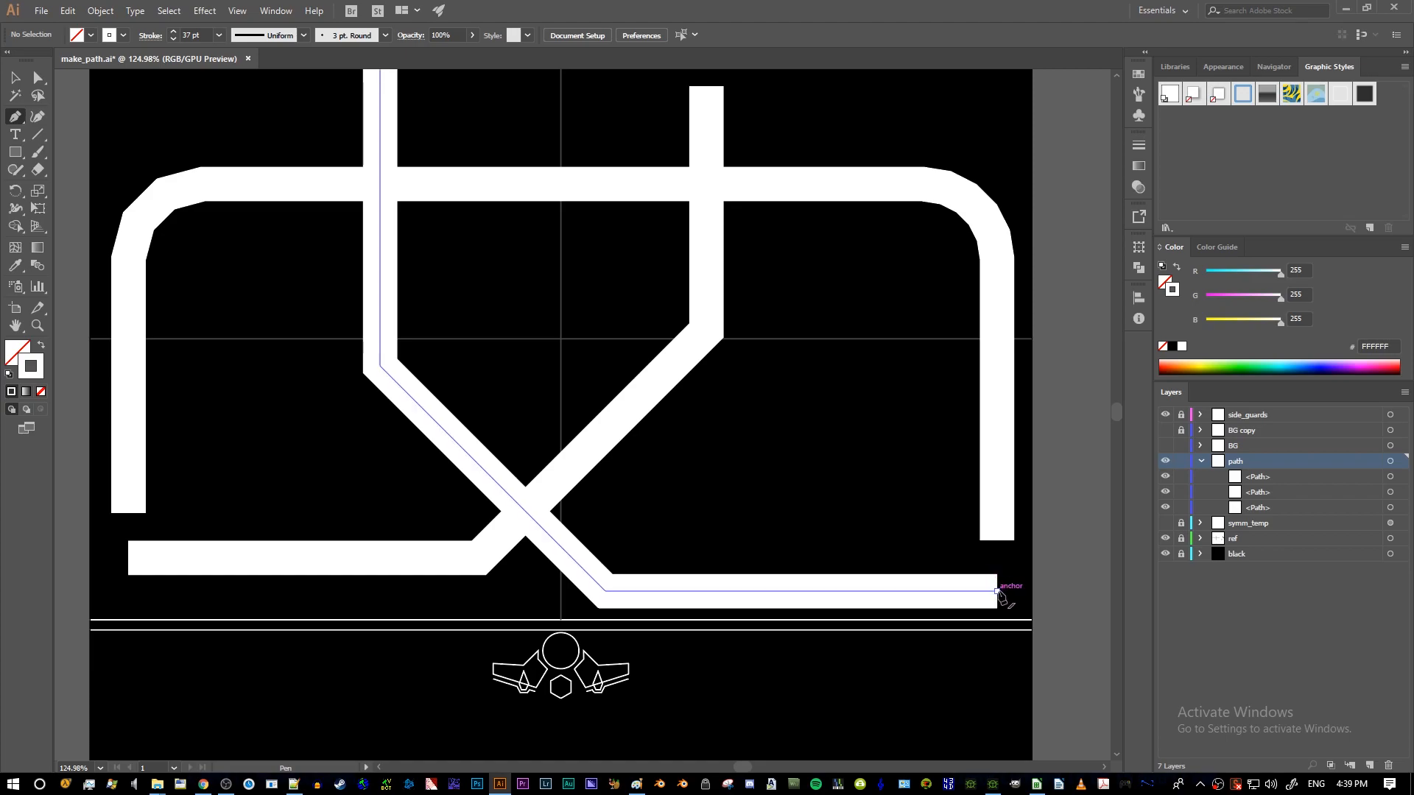
left_click(998, 592)
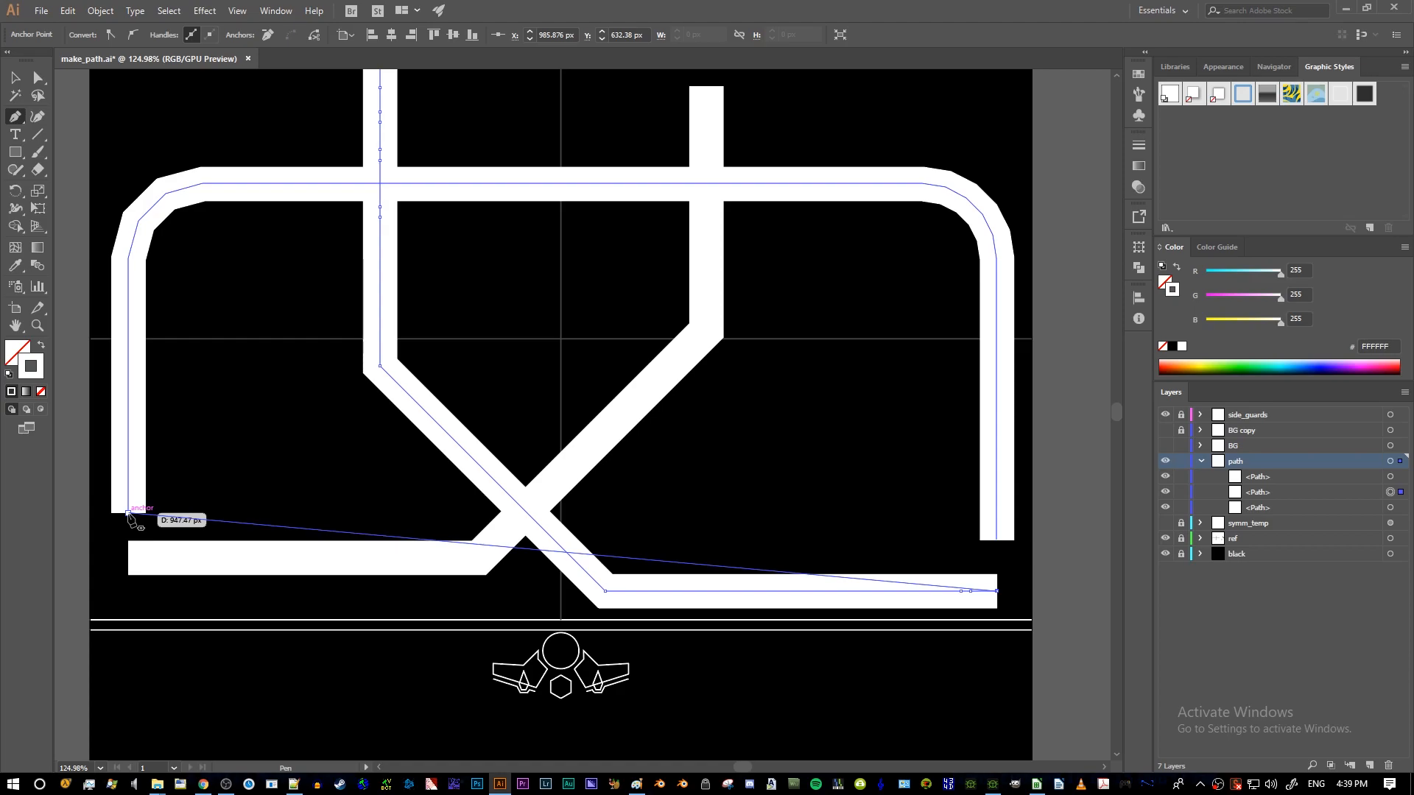
left_click(129, 514)
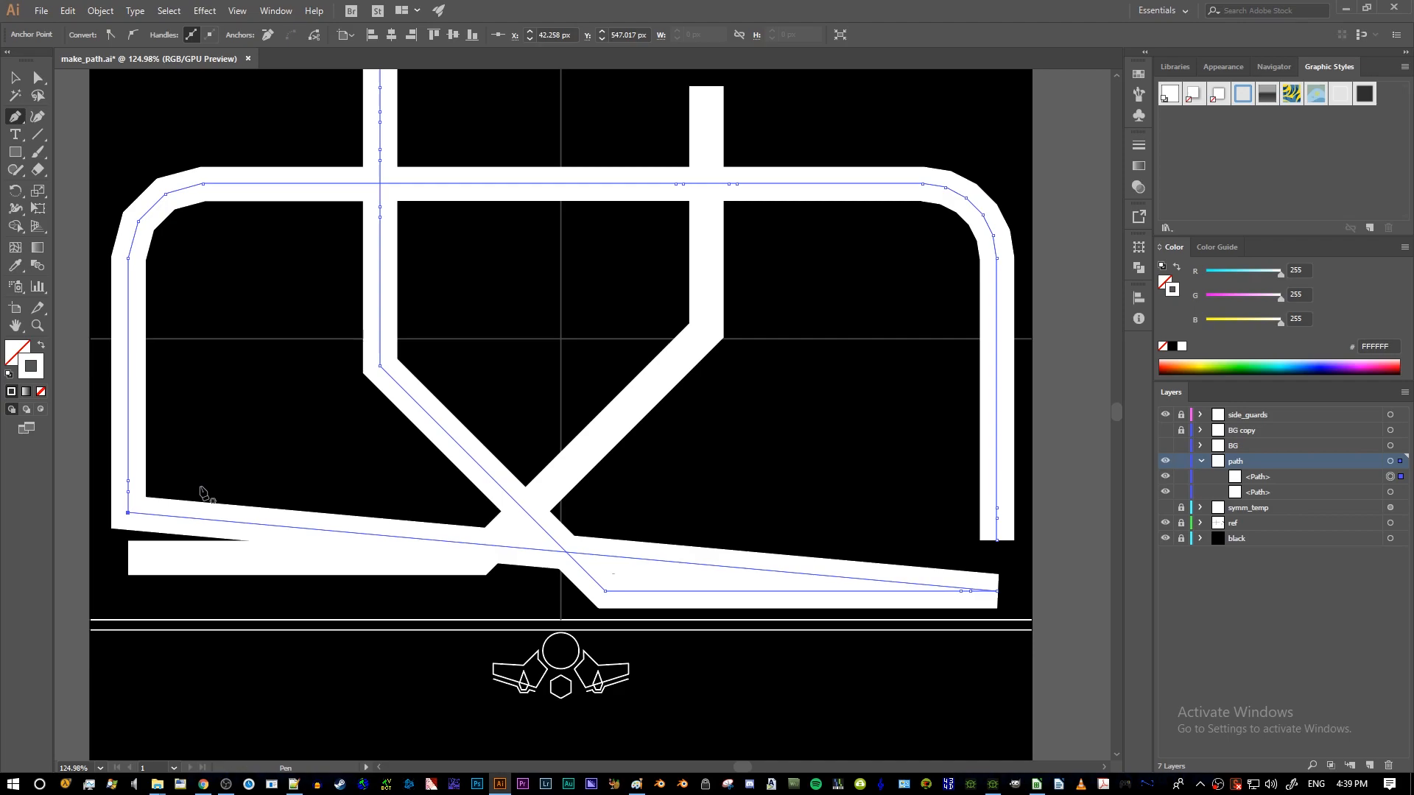
key("v")
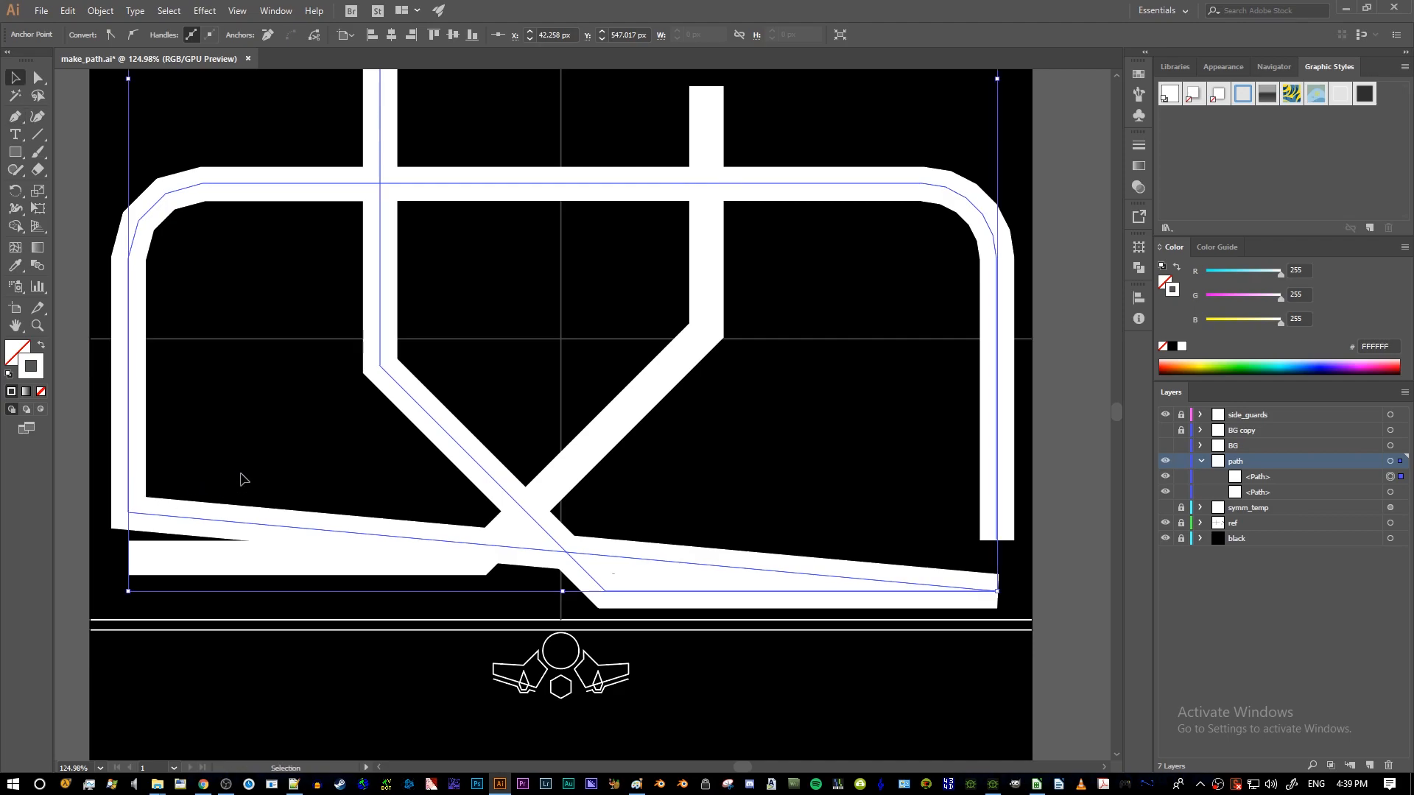
left_click(181, 447)
- Join the arch's lower-right end to the lower-left end of the remaining path with the Pen tool
key("p")
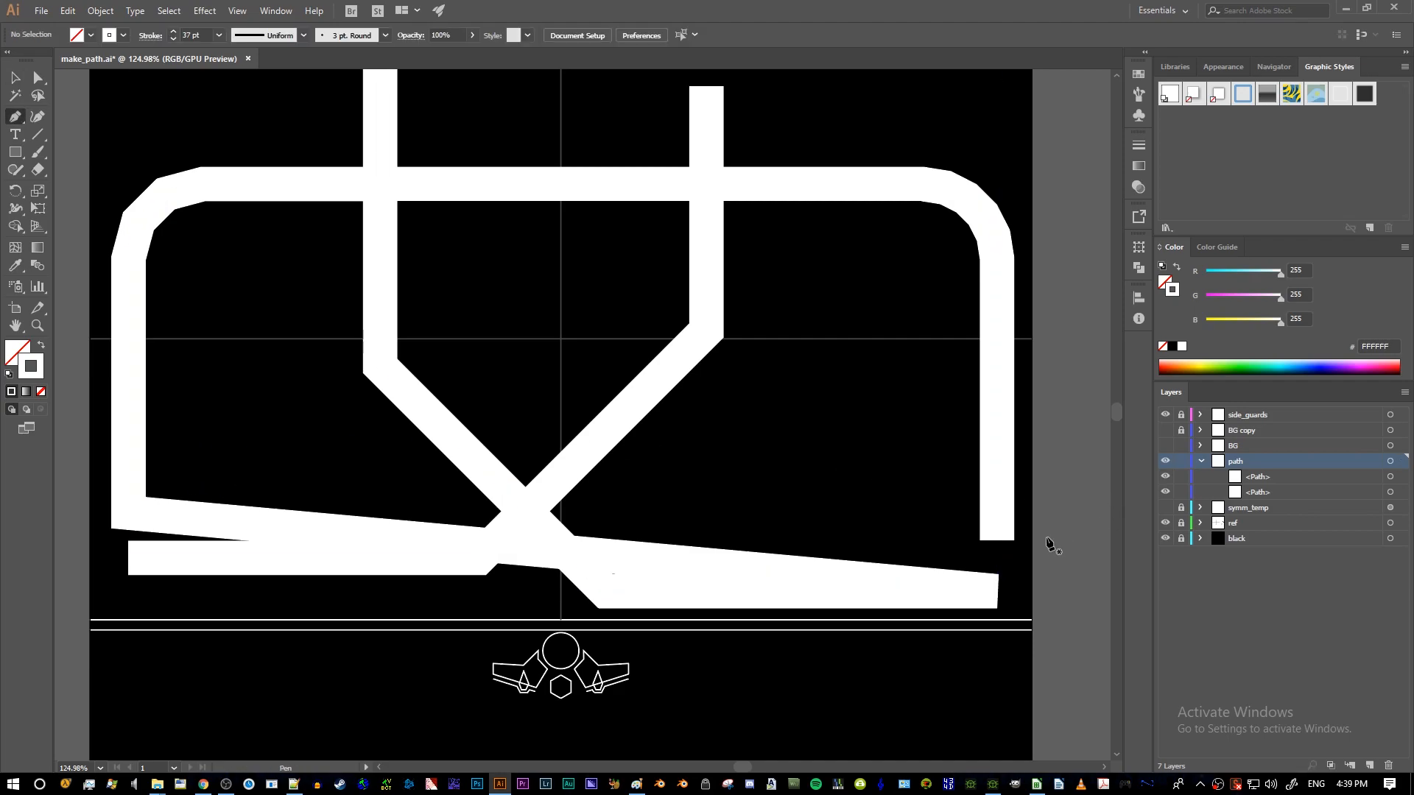
left_click(996, 540)
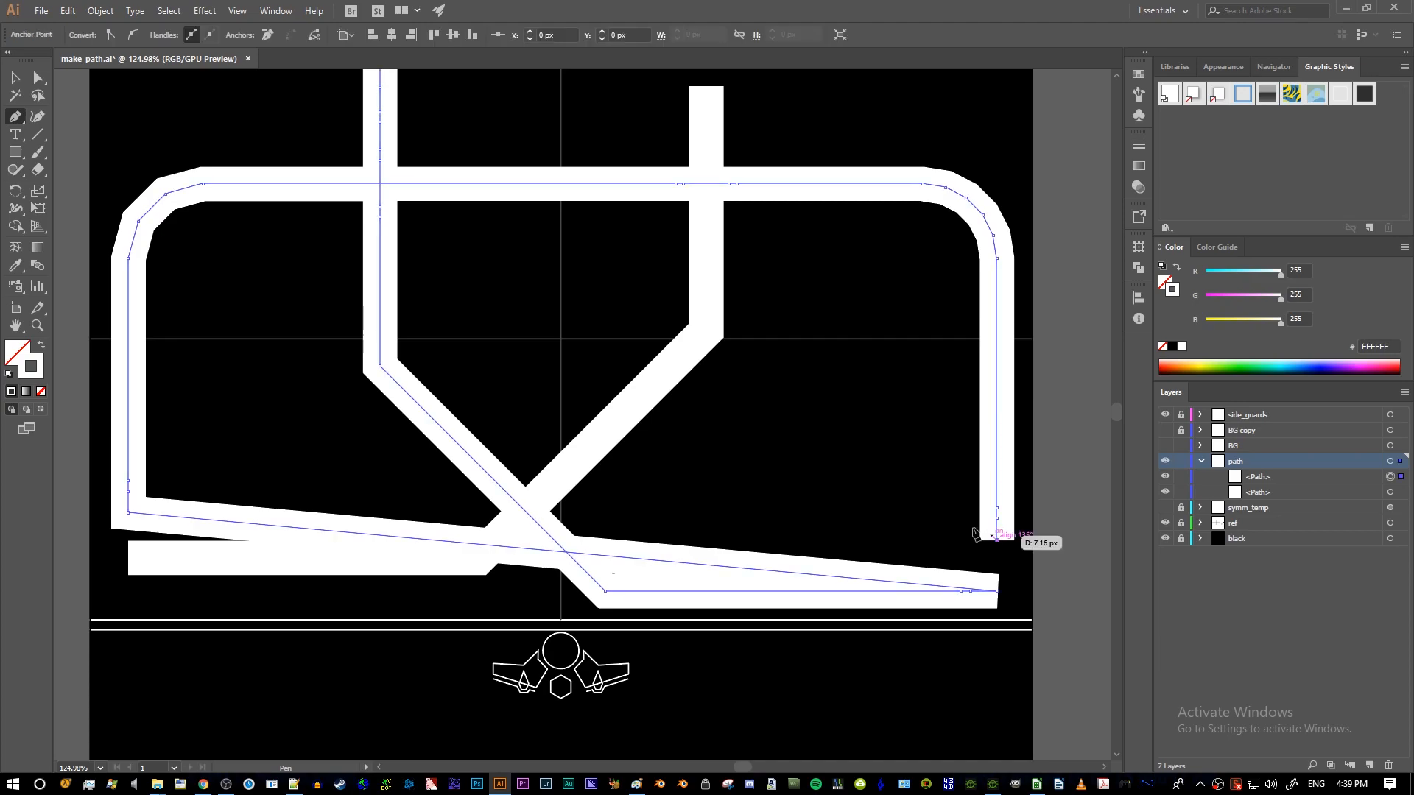
left_click(129, 560)
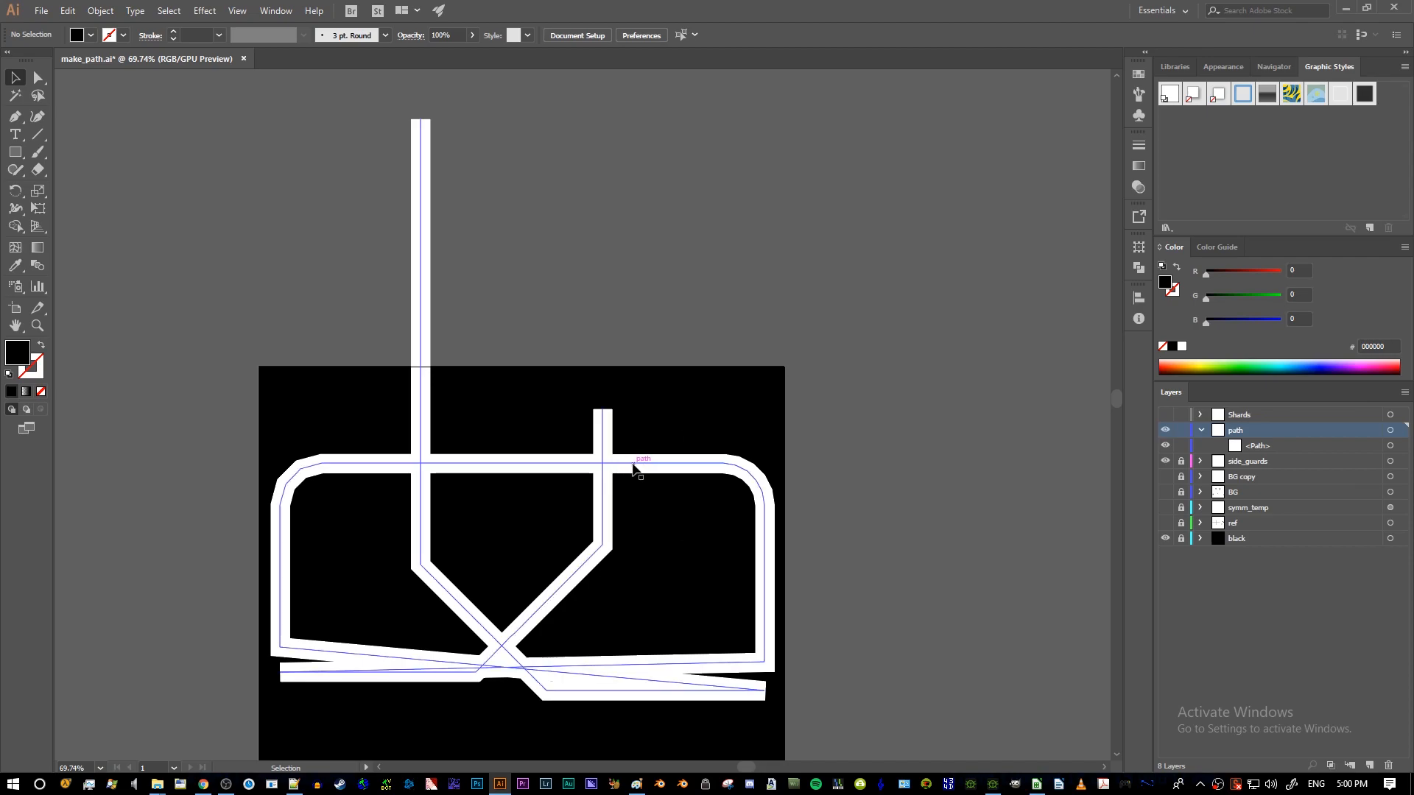
- Round the four diagonal bend corners of the joined path to a 0.01 px radius using Direct Selection
left_click(606, 478)
key("z")
left_click(483, 580)
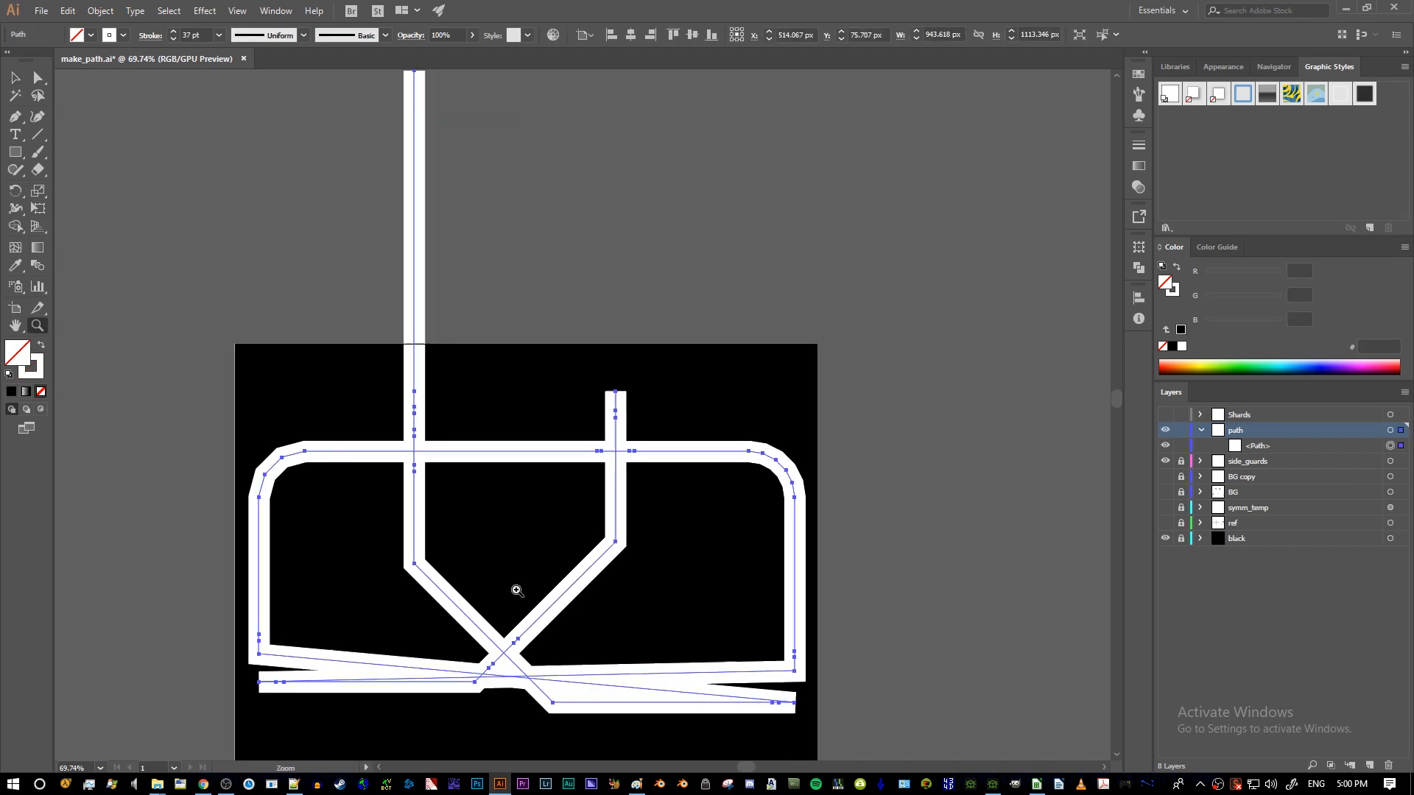
scroll(494, 585, "down", 2)
key("a")
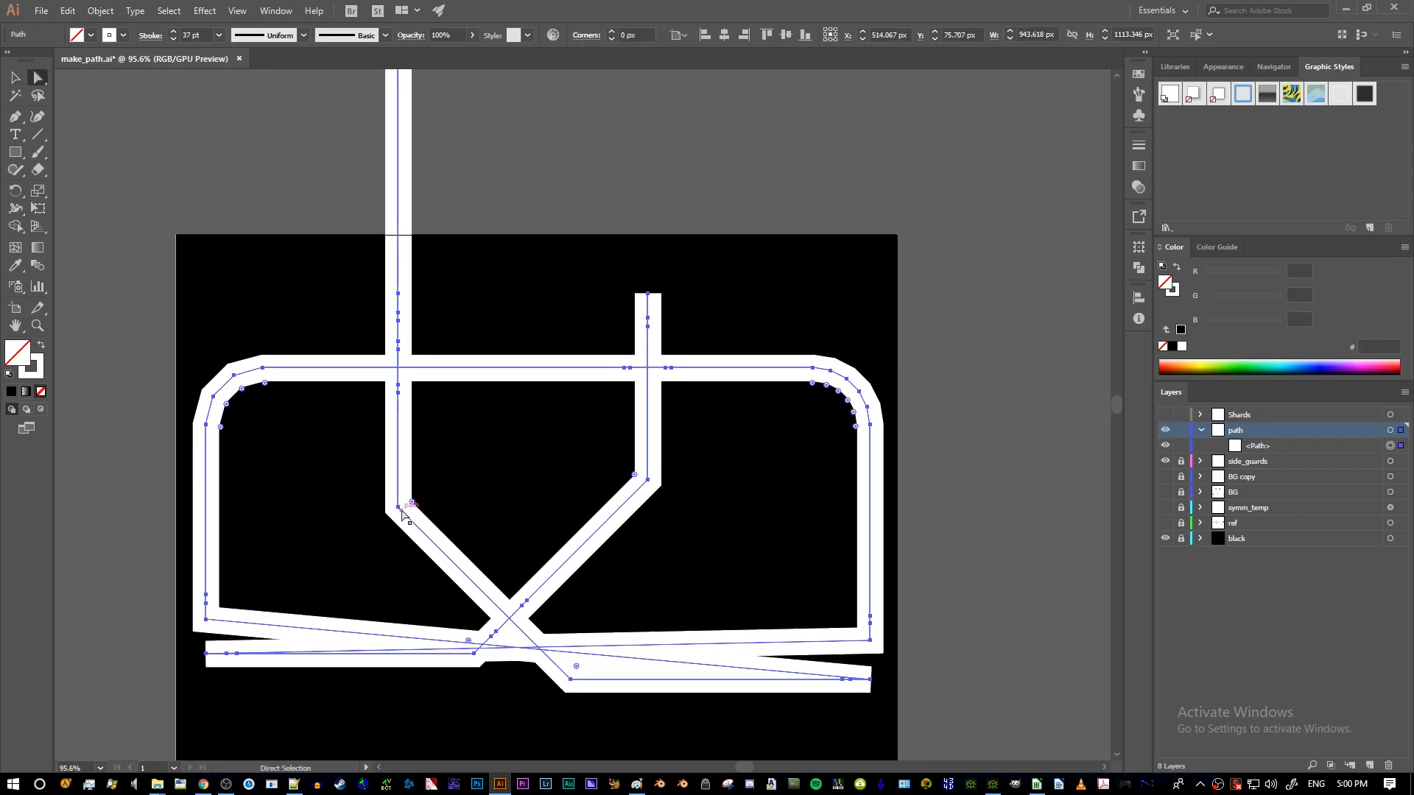
left_click(649, 479)
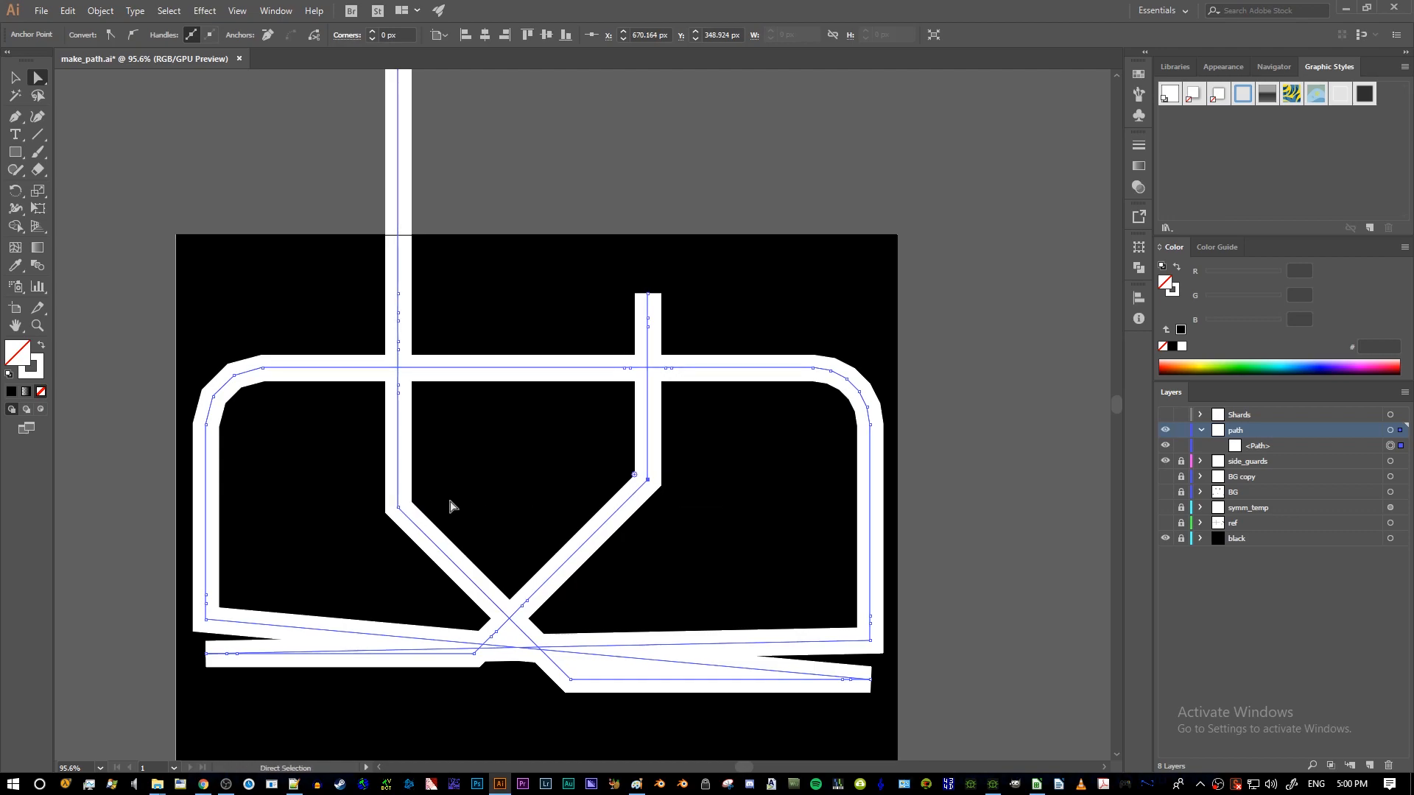
left_click(400, 514)
left_click(649, 481, "shift")
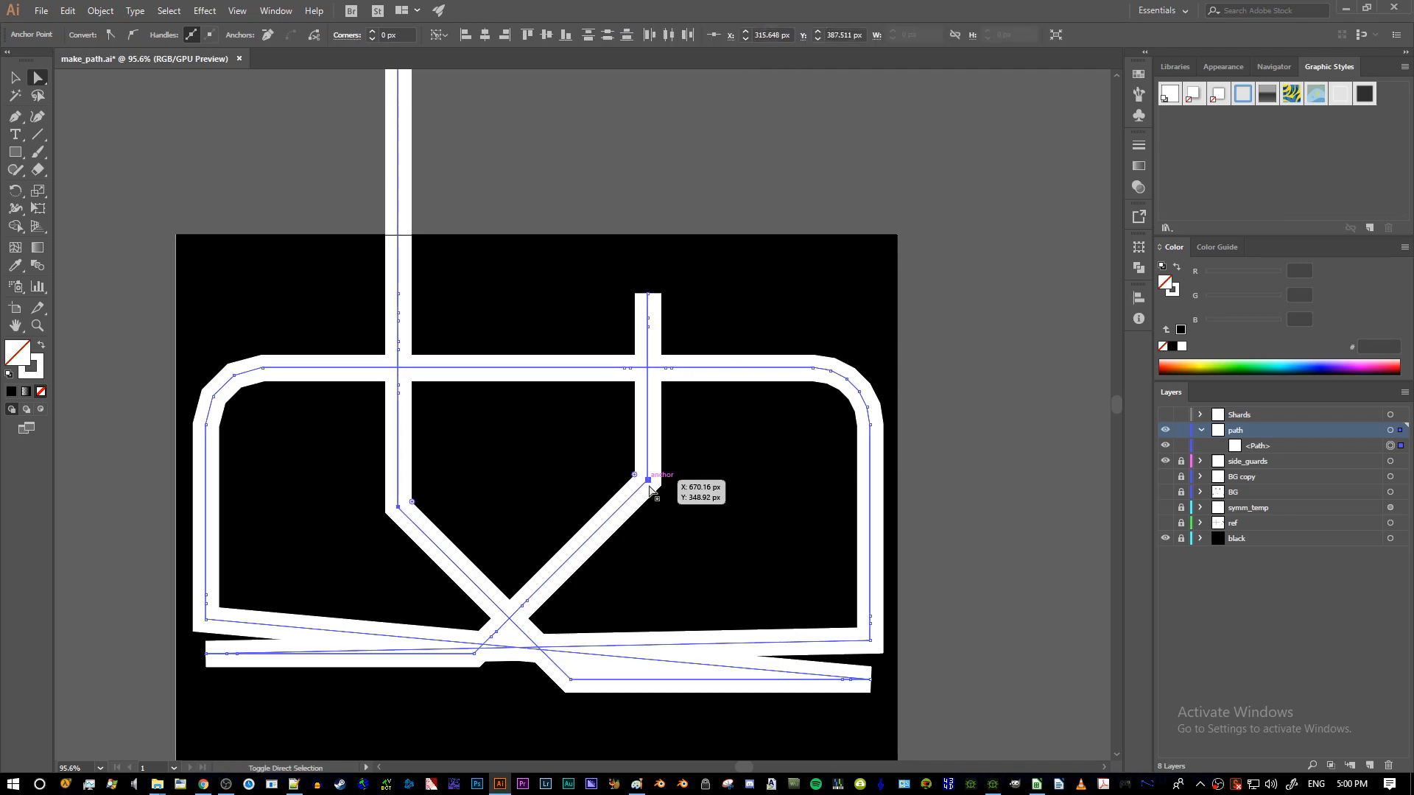
left_click(571, 680, "shift")
left_click(473, 654, "shift")
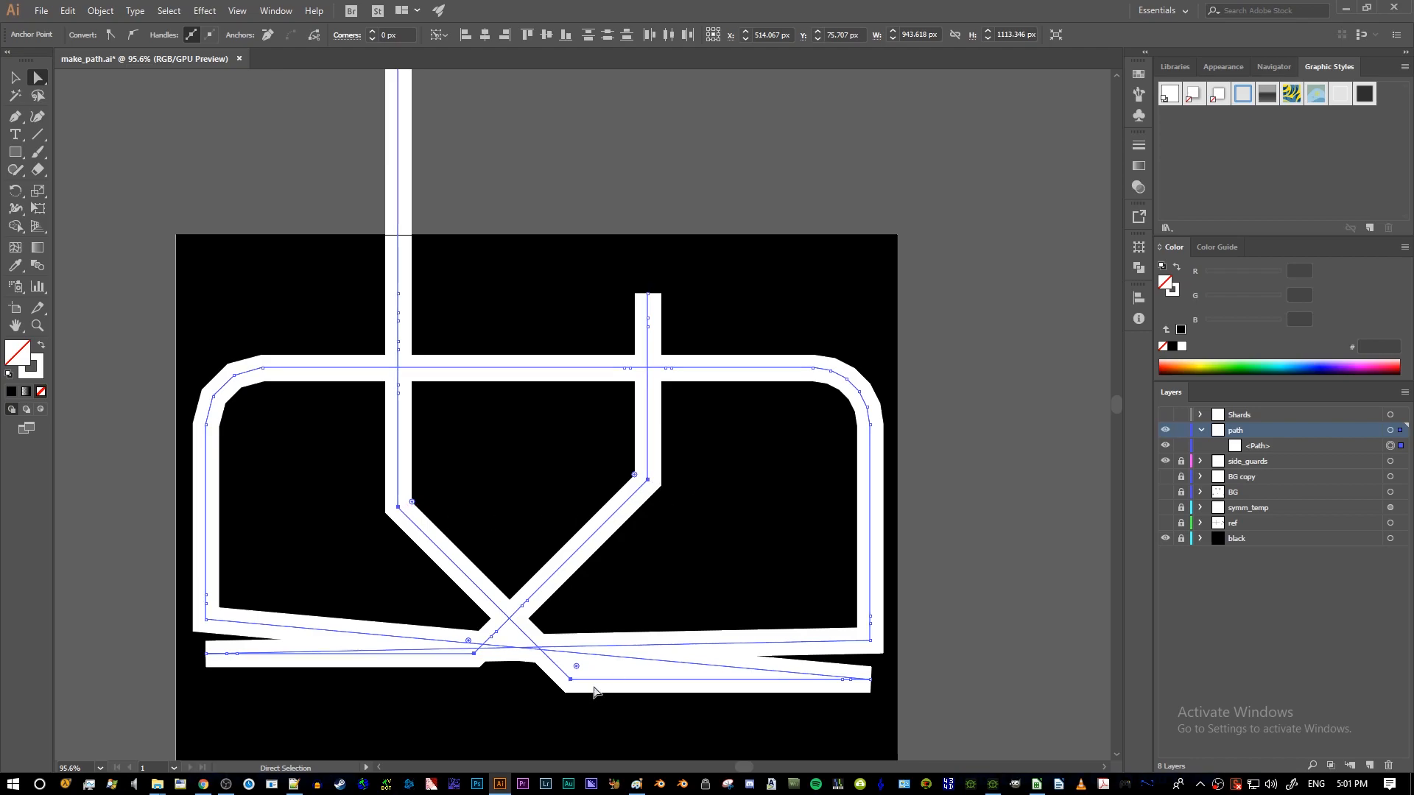
key("z")
left_click(398, 505)
left_click_drag(394, 535, 710, 587)
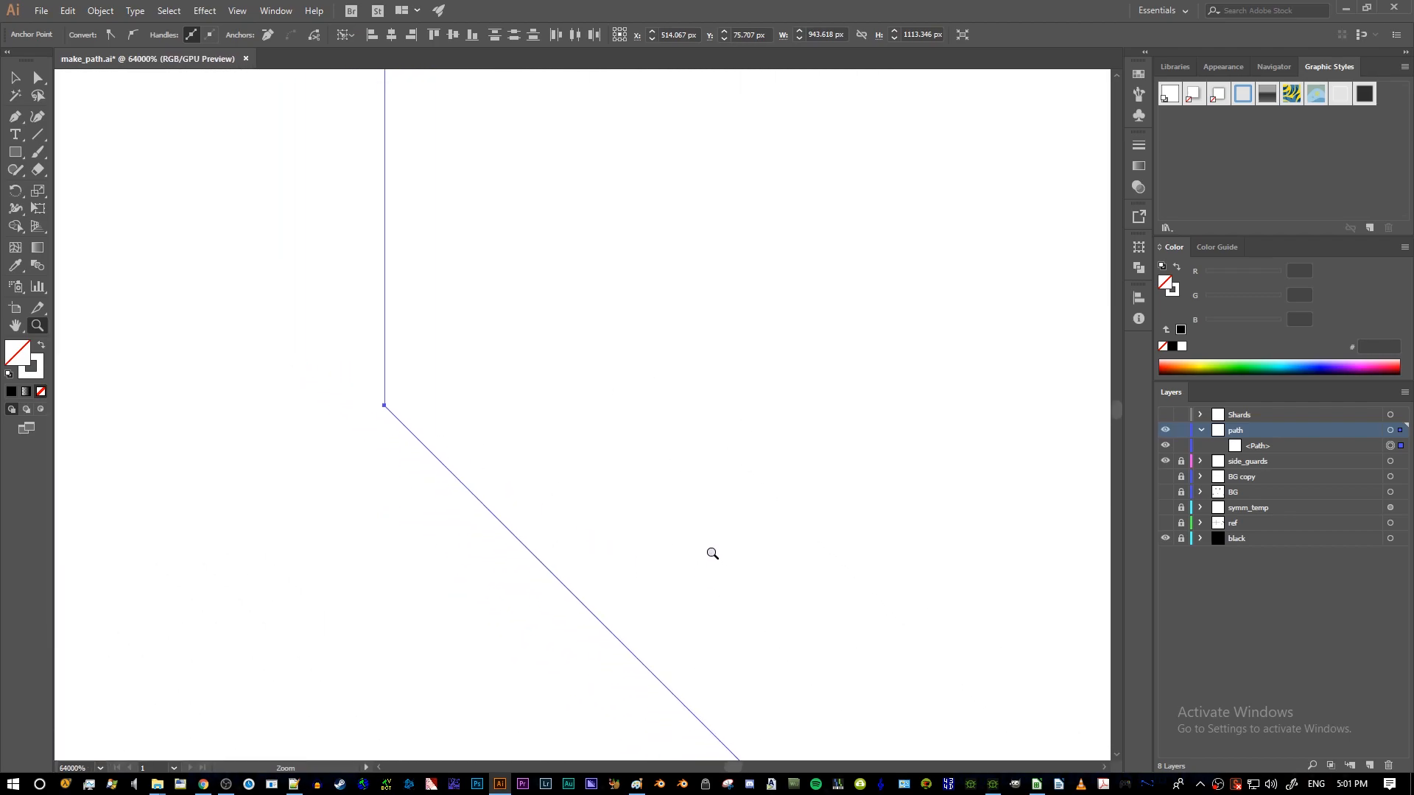
key("a")
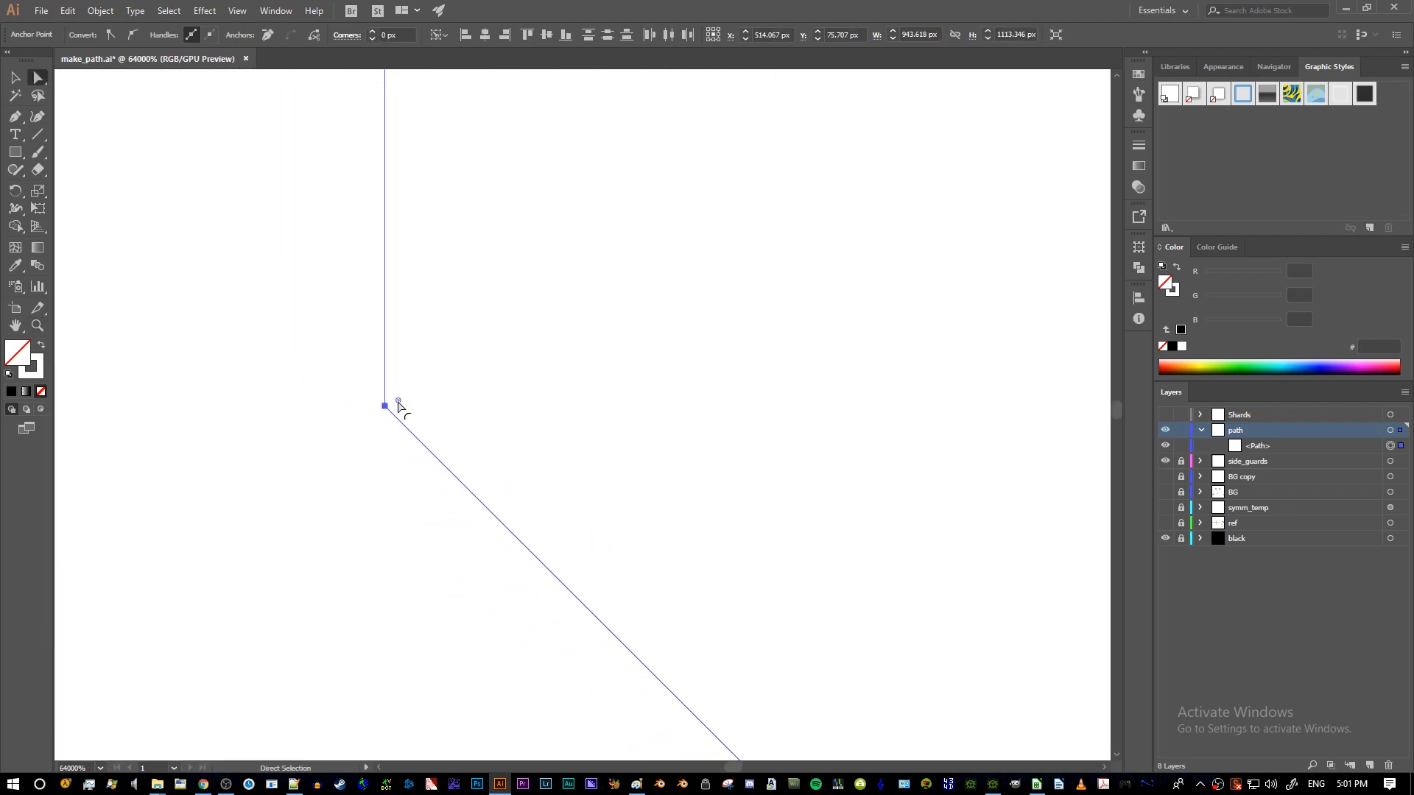
mouse_move(399, 405)
left_mouse_down()
mouse_move(581, 334)
mouse_move(388, 406)
left_mouse_up()
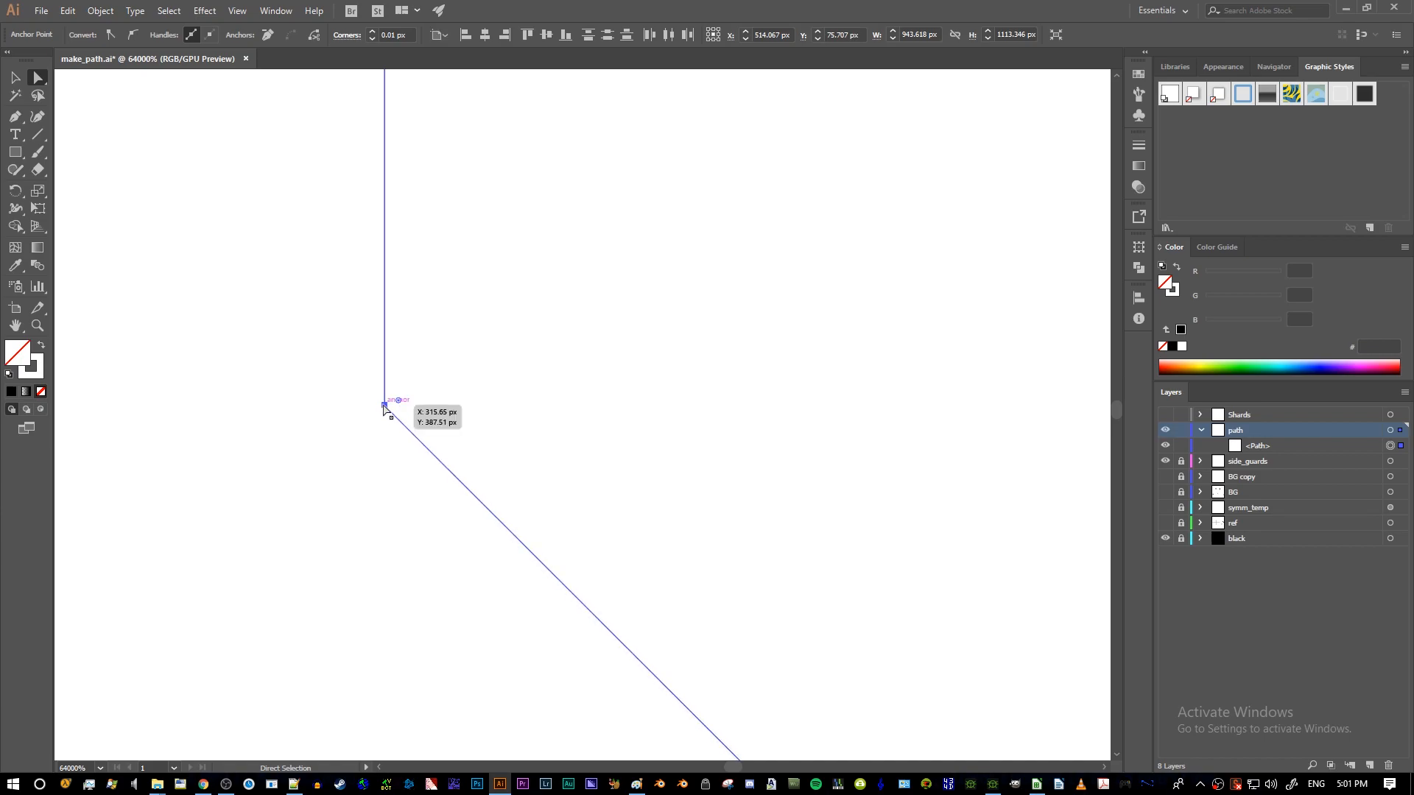
- View the whole path and check by selecting it whether all its sections form a single object
key("z")
left_click_drag(648, 402, 391, 408)
left_click_drag(765, 409, 457, 411)
left_click_drag(744, 415, 654, 520)
scroll(654, 520, "down", 10)
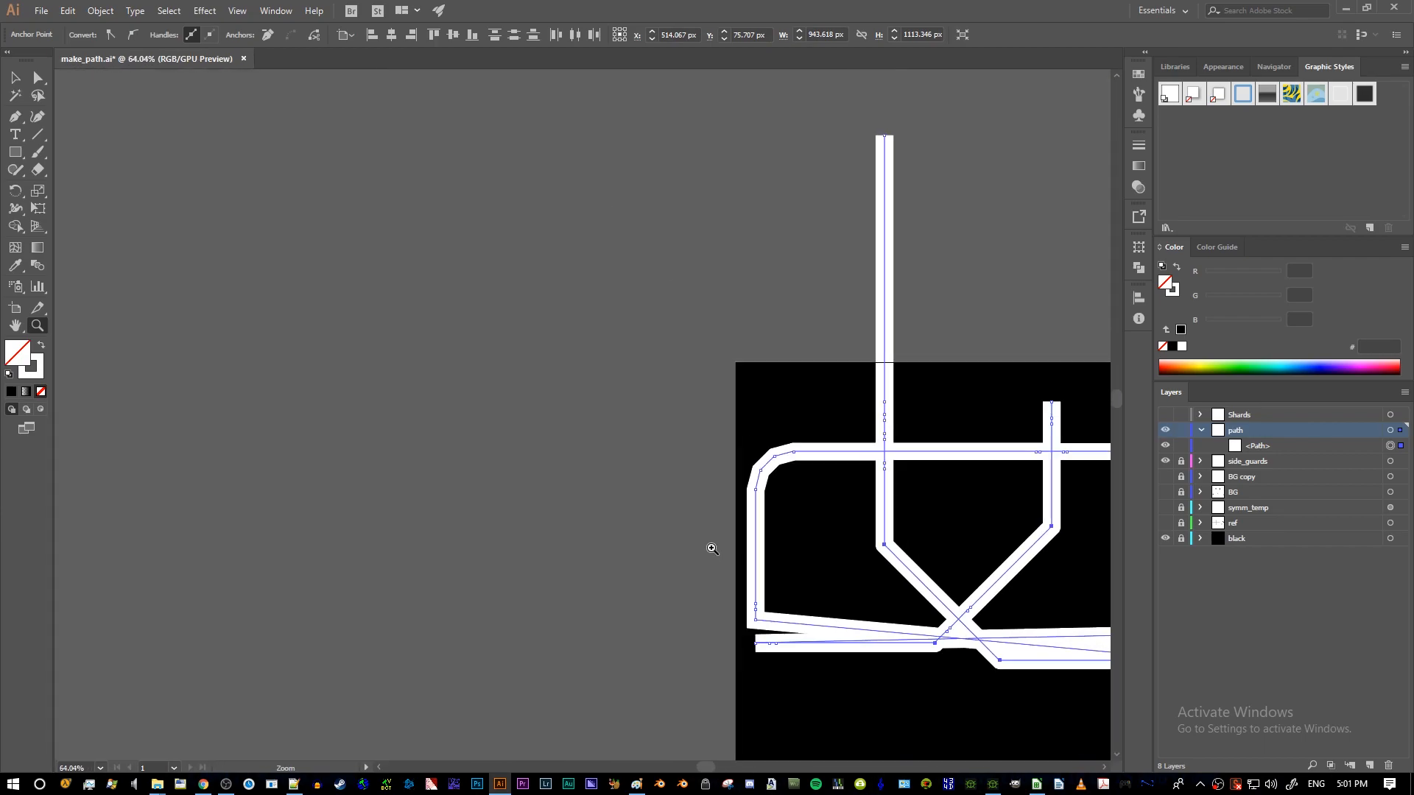
scroll(796, 590, "right", 4)
key("v")
left_click(612, 385)
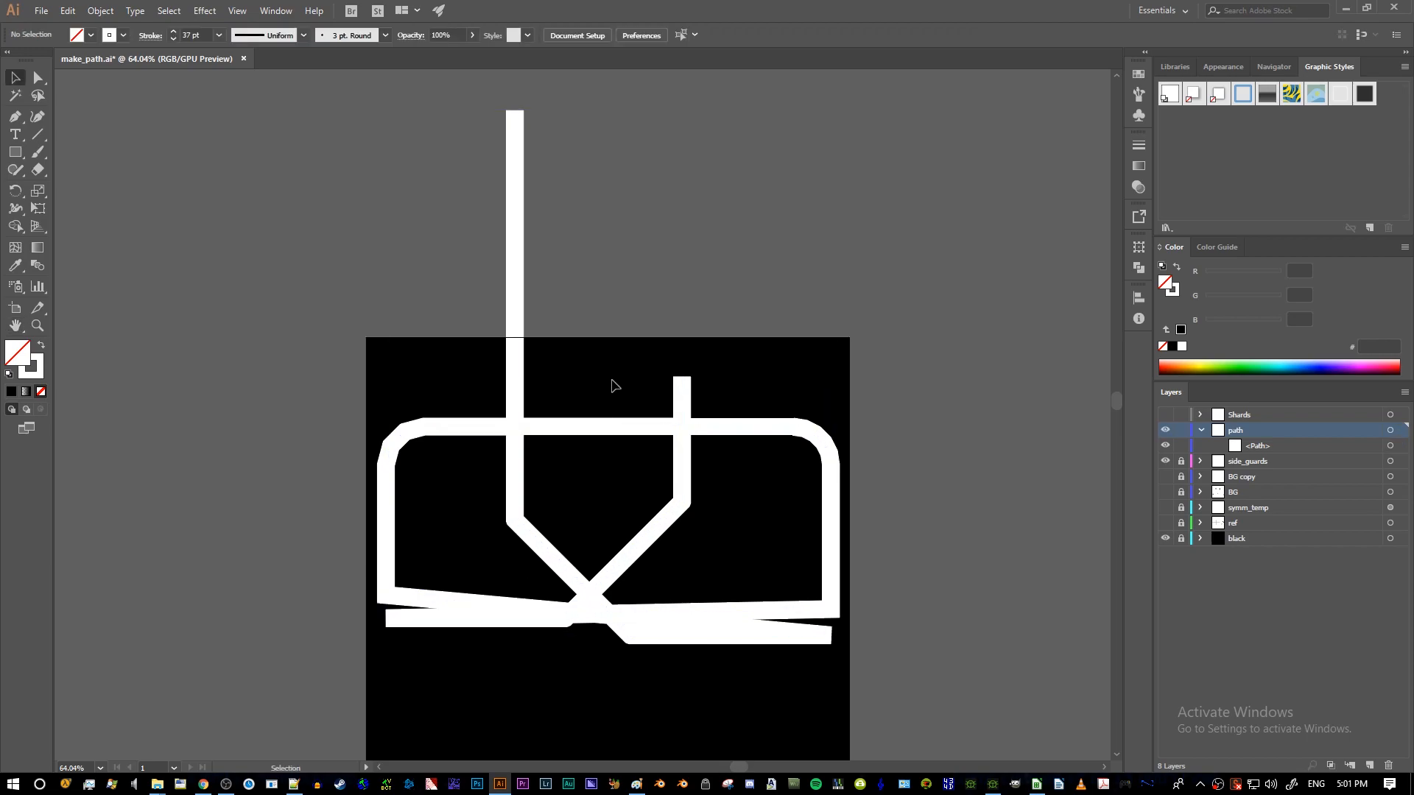
left_click_drag(390, 376, 884, 663)
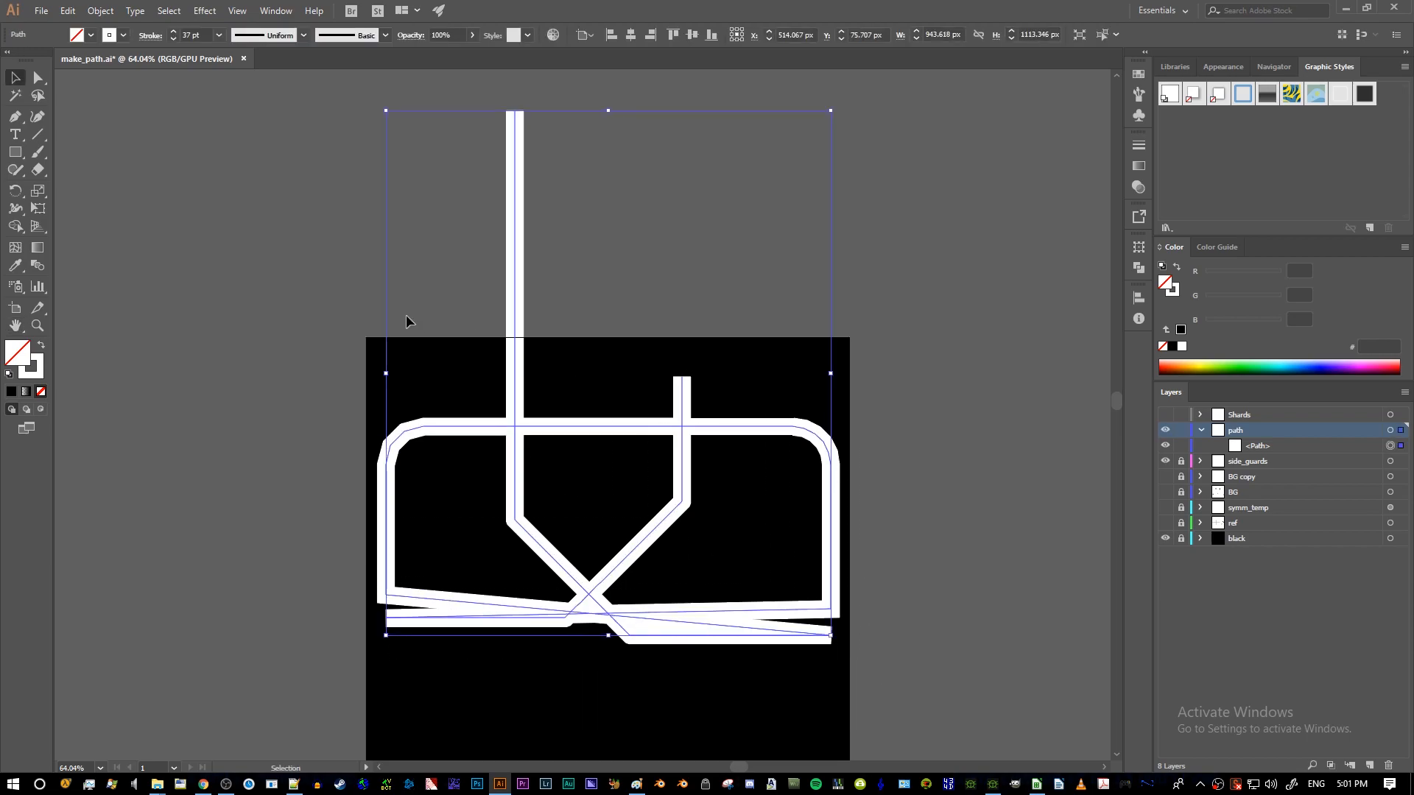
left_click_drag(406, 308, 308, 387)
left_click_drag(325, 338, 960, 587)
left_click(958, 587)
left_click_drag(318, 278, 957, 631)
left_click(956, 631)
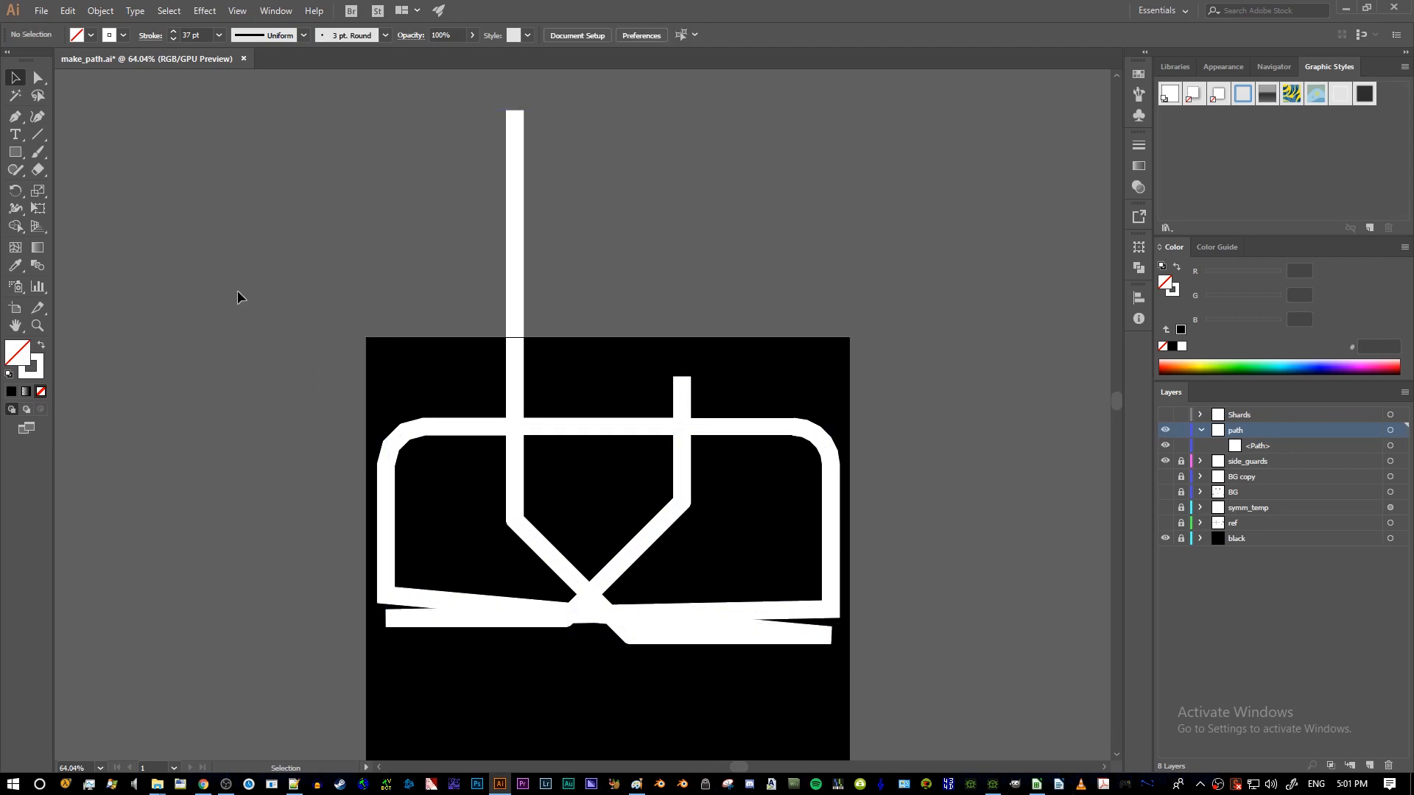
- Select the joined path and move the path layer above the Shards layer
left_click(536, 435)
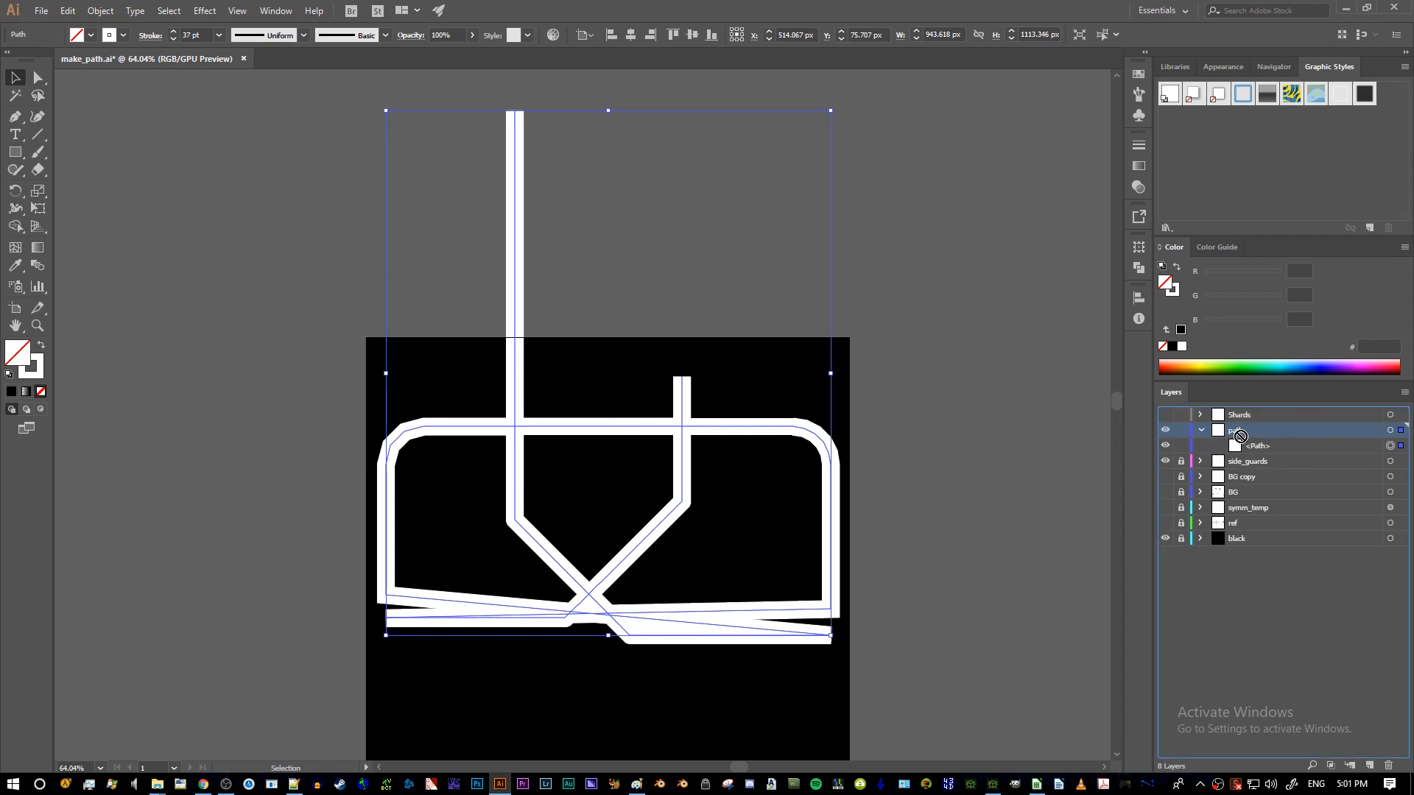
key("ctrl+shift+a")
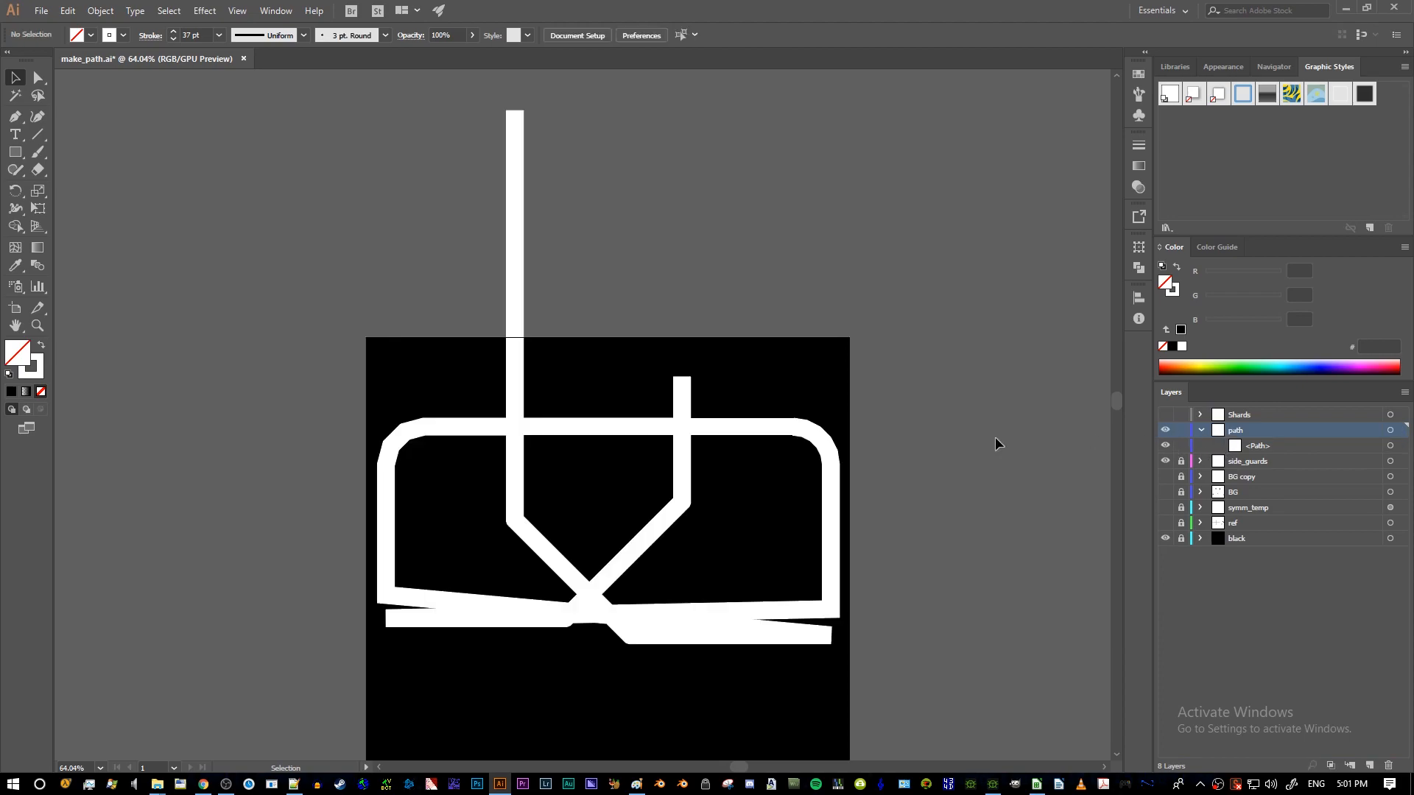
left_click(720, 428)
left_click_drag(1254, 427, 1256, 416)
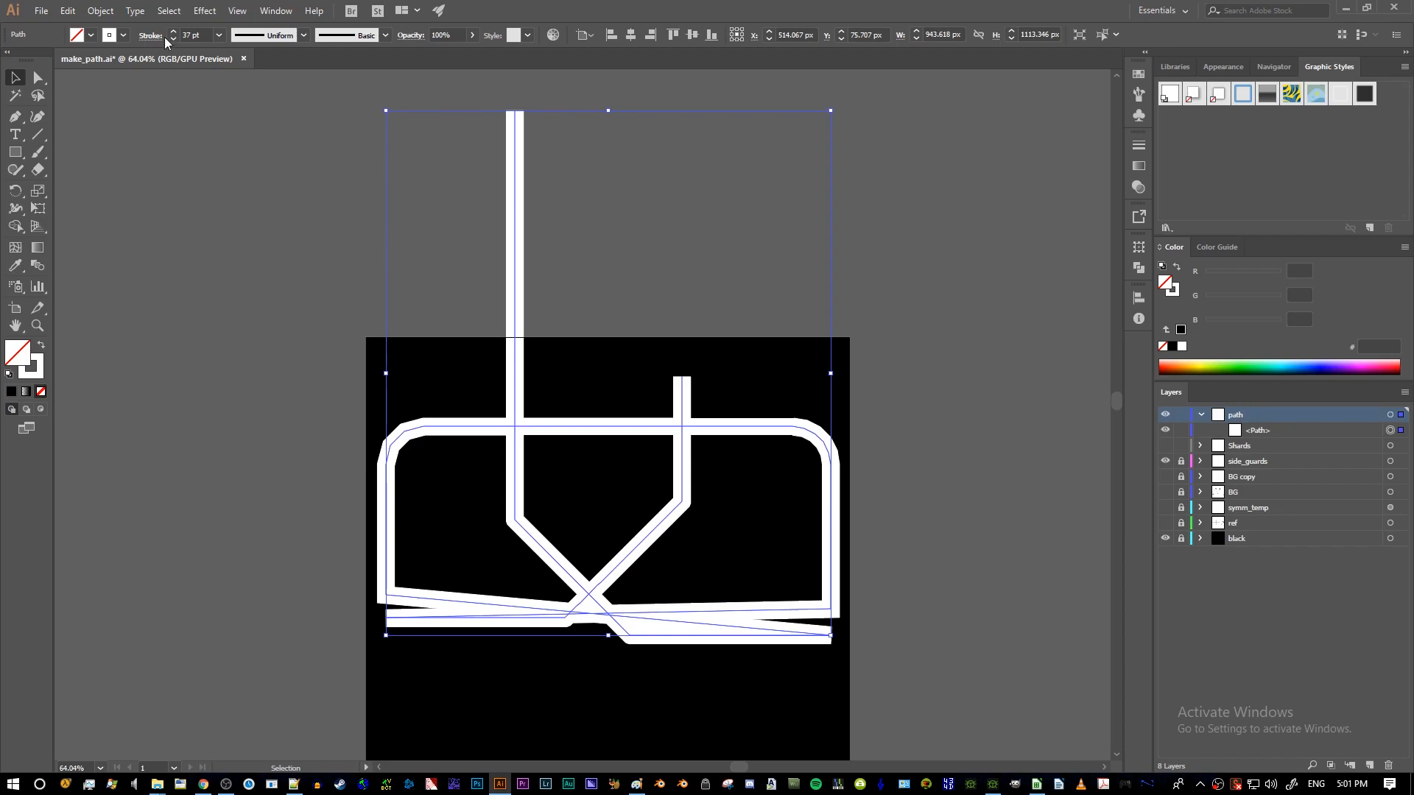
- Run the GetCoord script on the selected path and move the generated coordinate text clear of the artboard's right edge
left_click(42, 10)
mouse_move(154, 330)
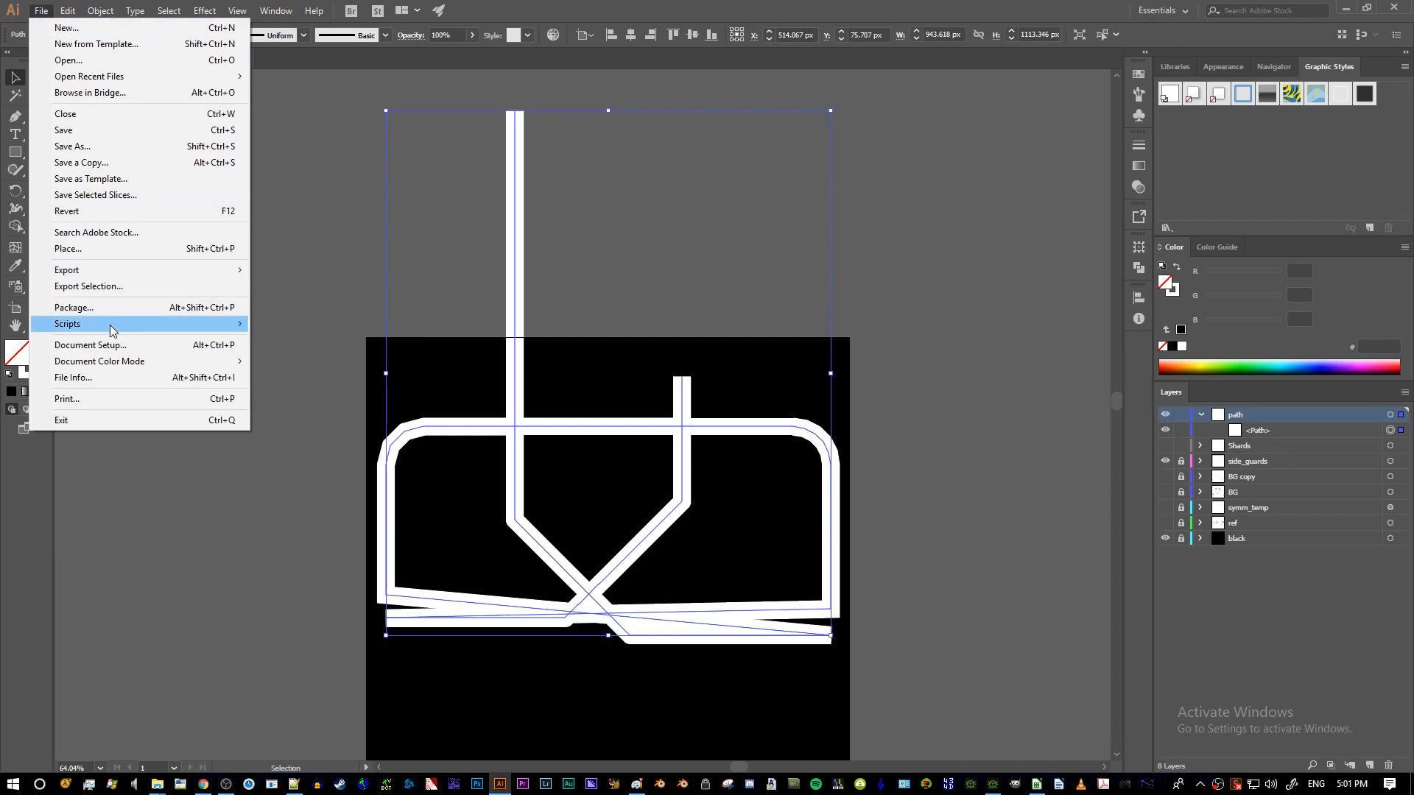
mouse_move(110, 326)
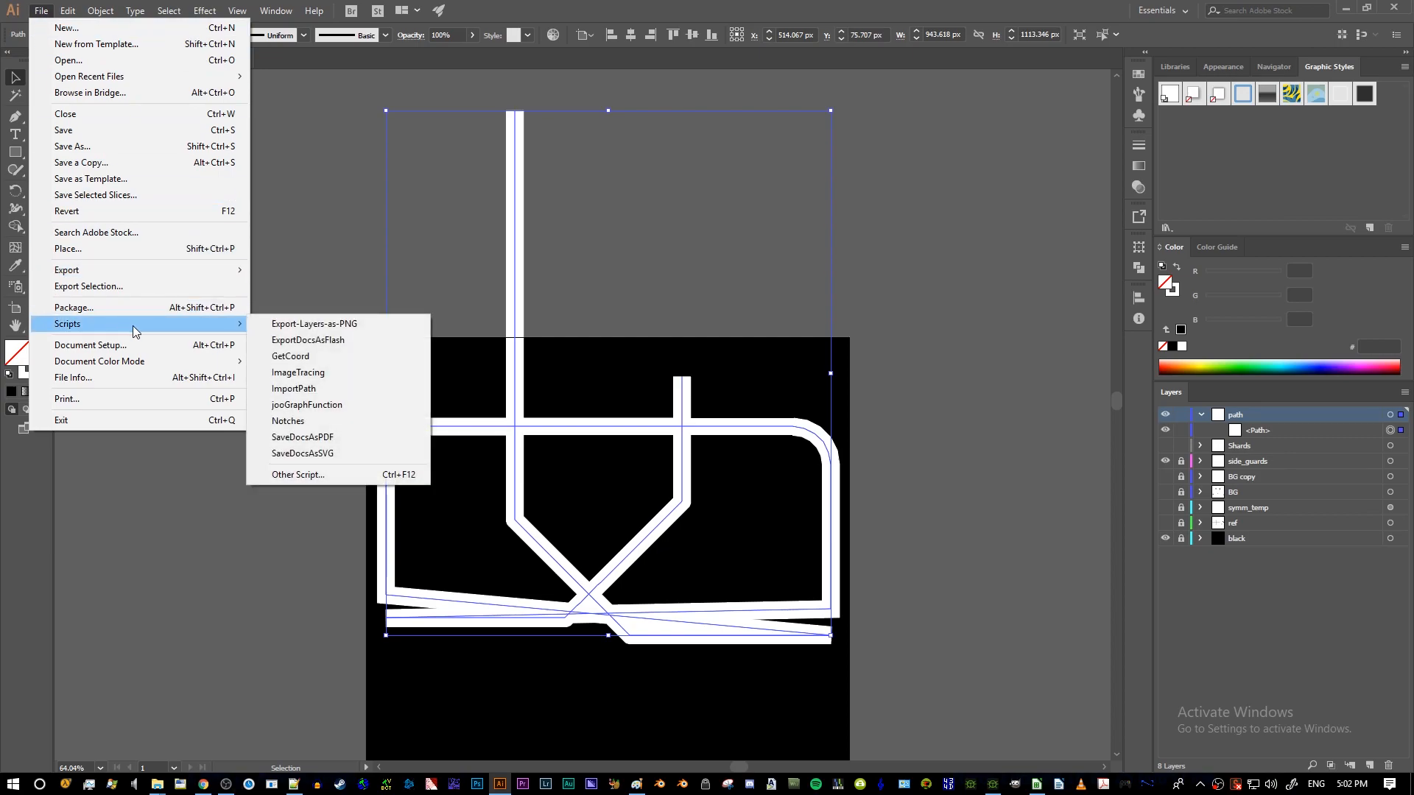
left_click(321, 373)
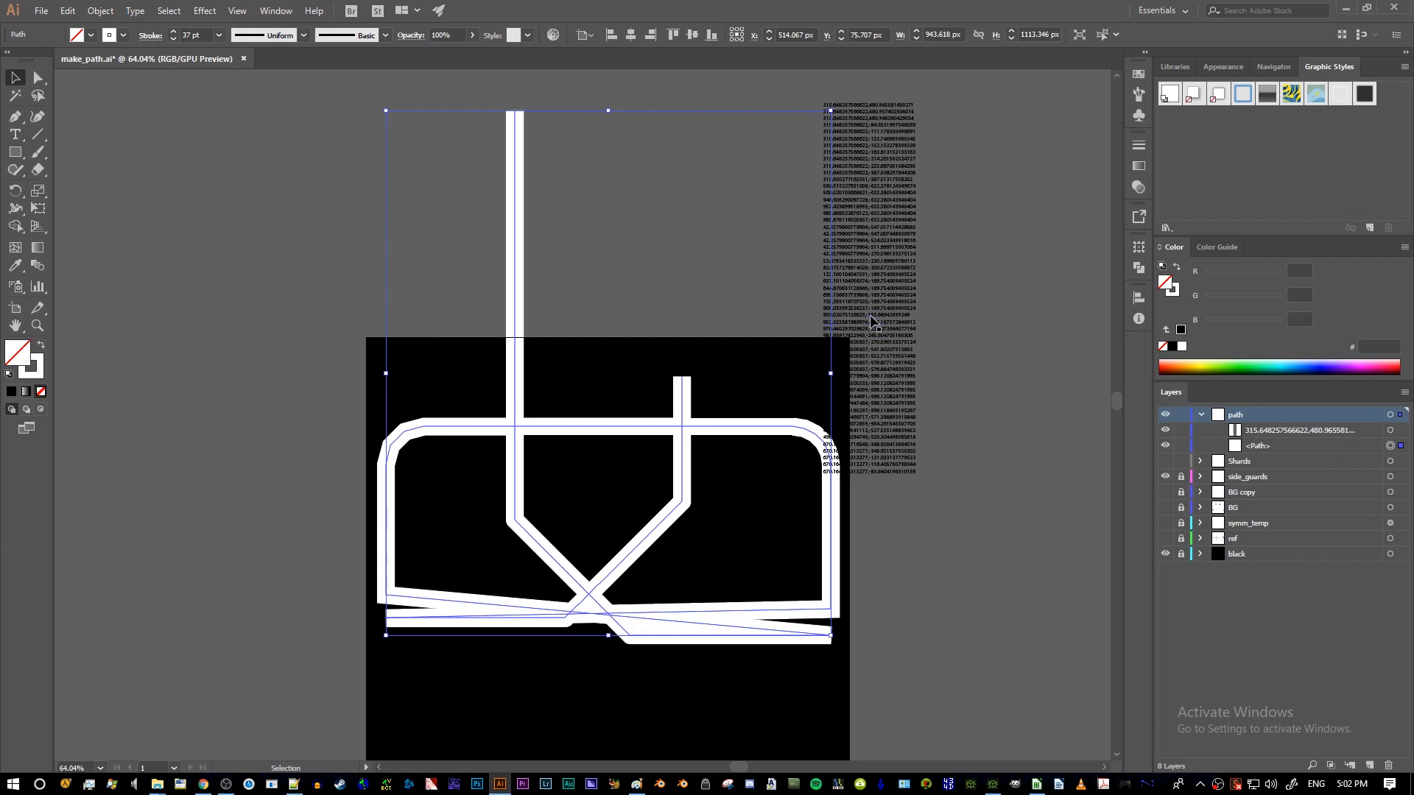
left_click(1009, 241)
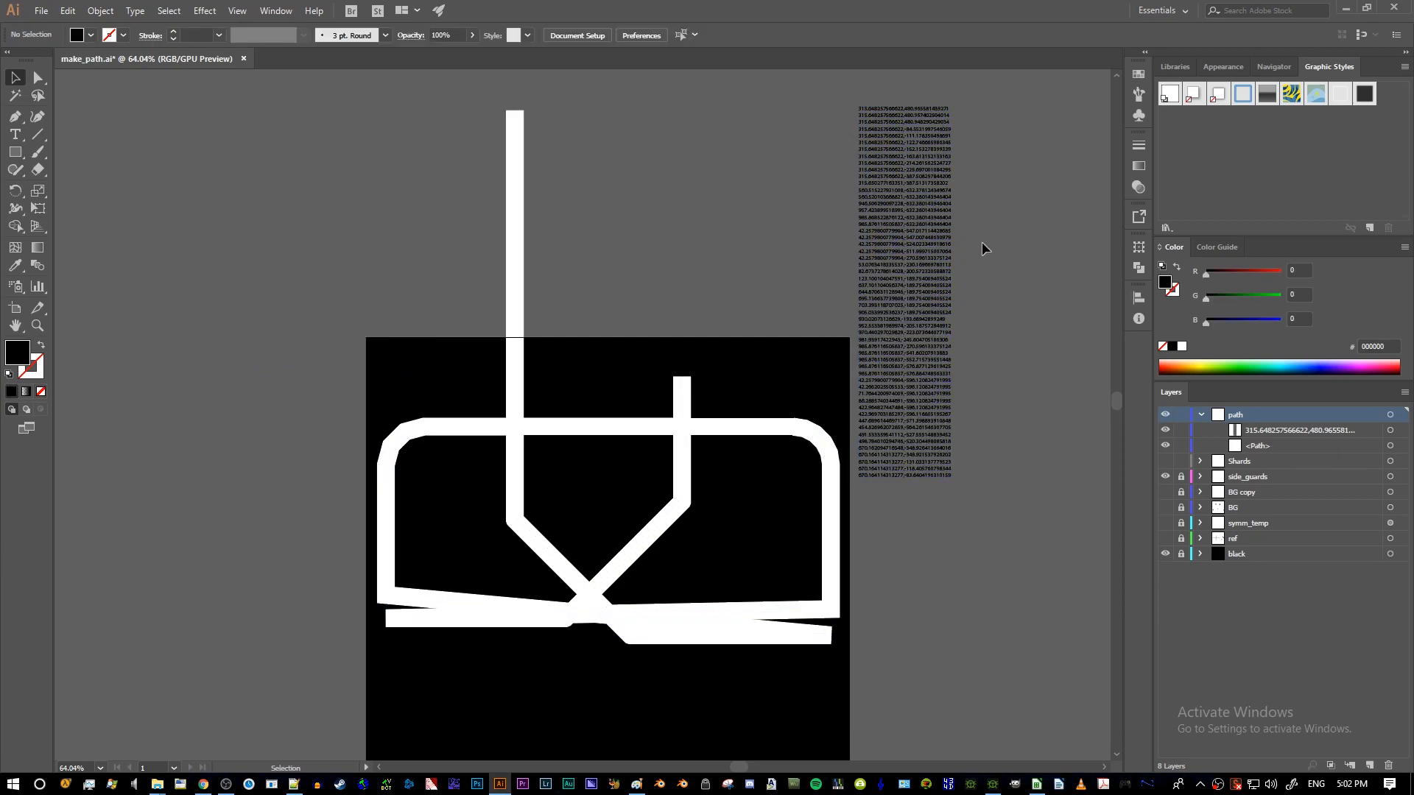
- Compare the first line of the coordinate list with the position of the path's top starting anchor
key("z")
left_click(537, 73)
left_click(486, 131)
left_click_drag(809, 93, 858, 127)
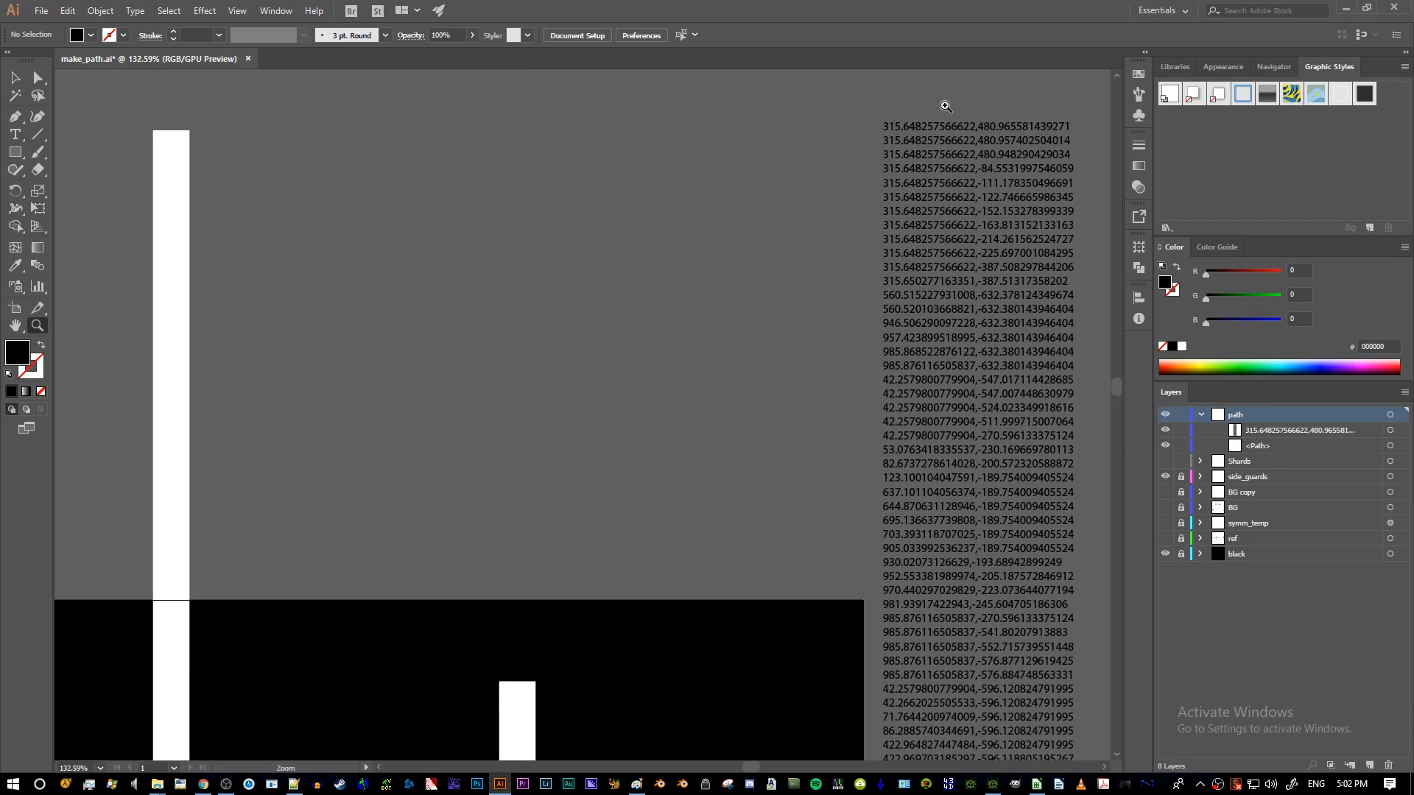
key("a")
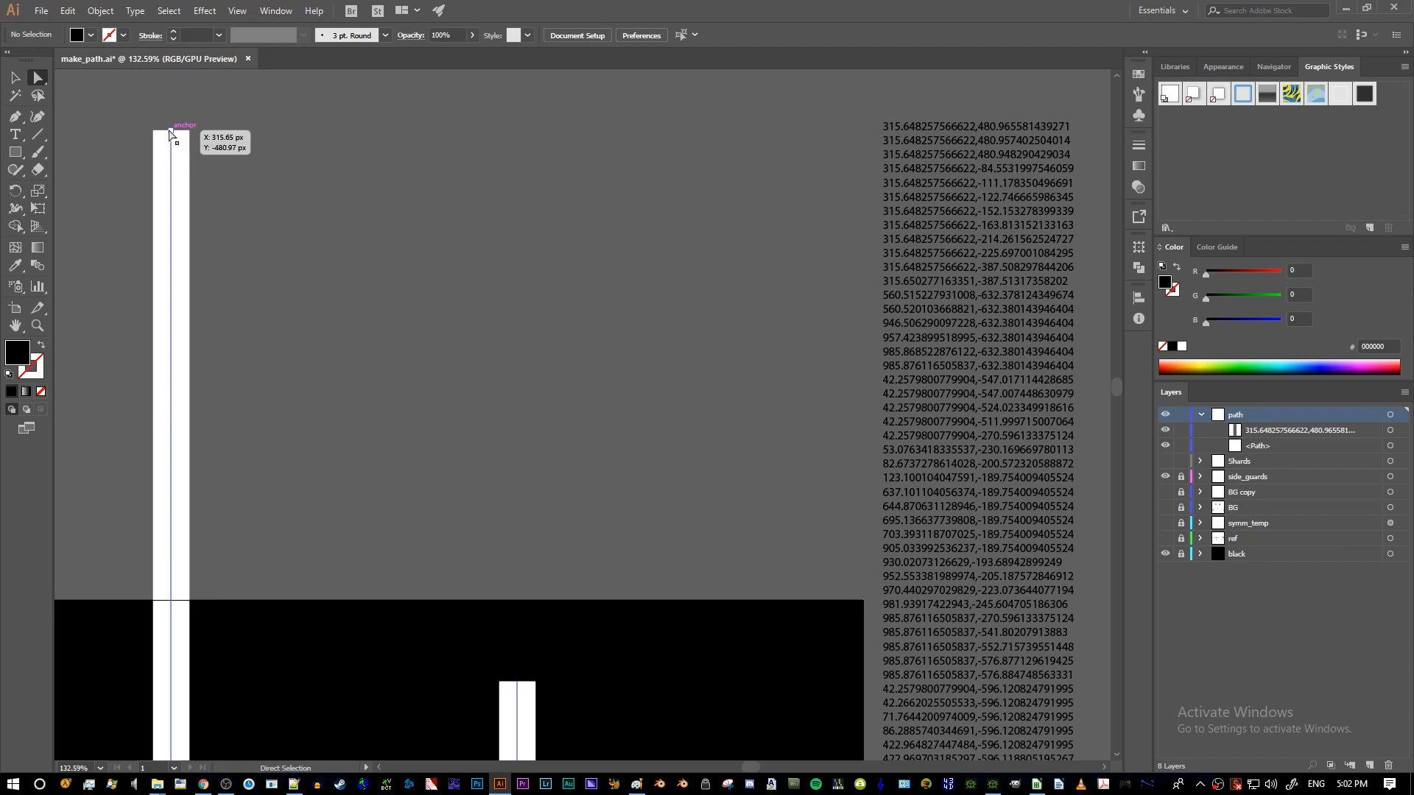
left_click(893, 131)
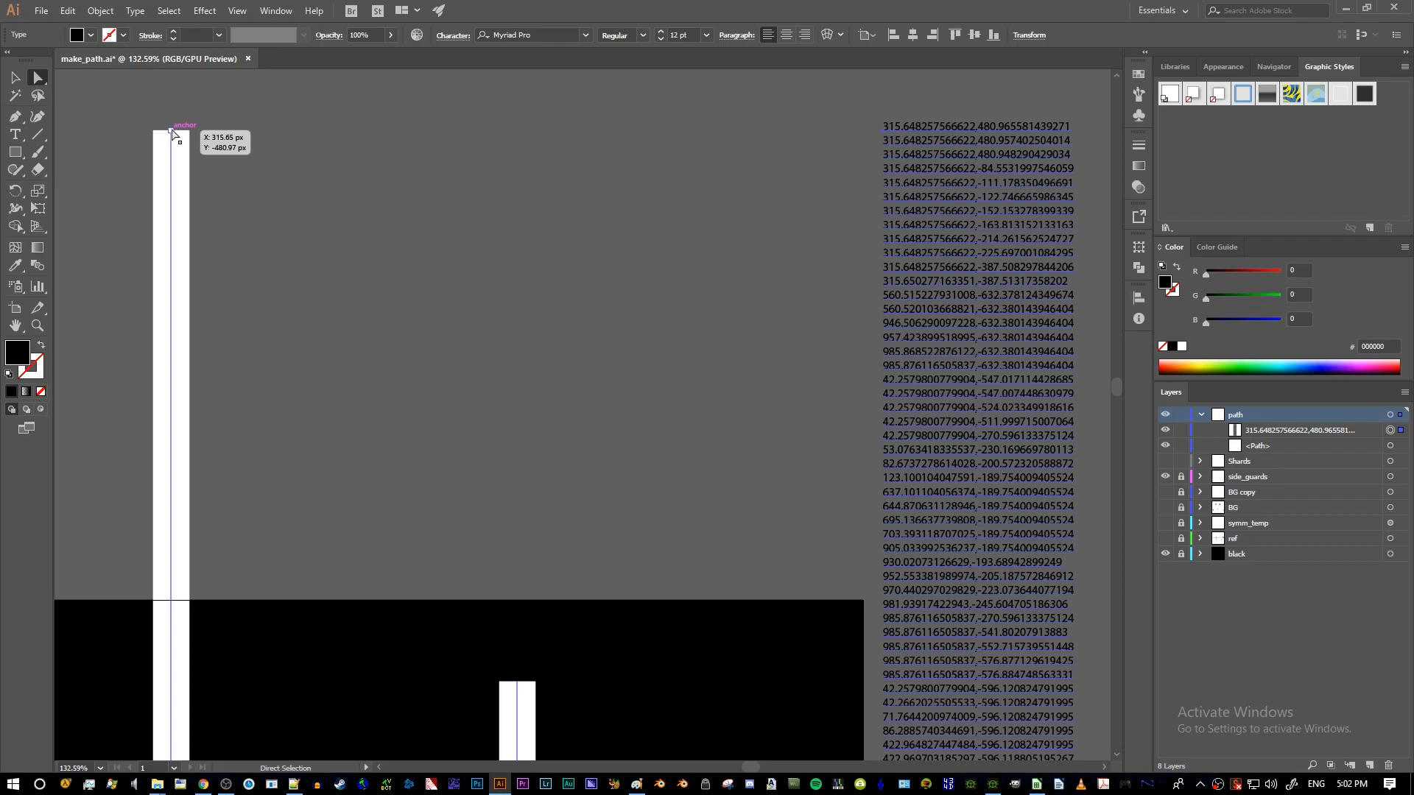
left_click(196, 127)
- Select the path and look up the Reverse Path Direction command without applying it
key("z")
left_click_drag(853, 171, 674, 170)
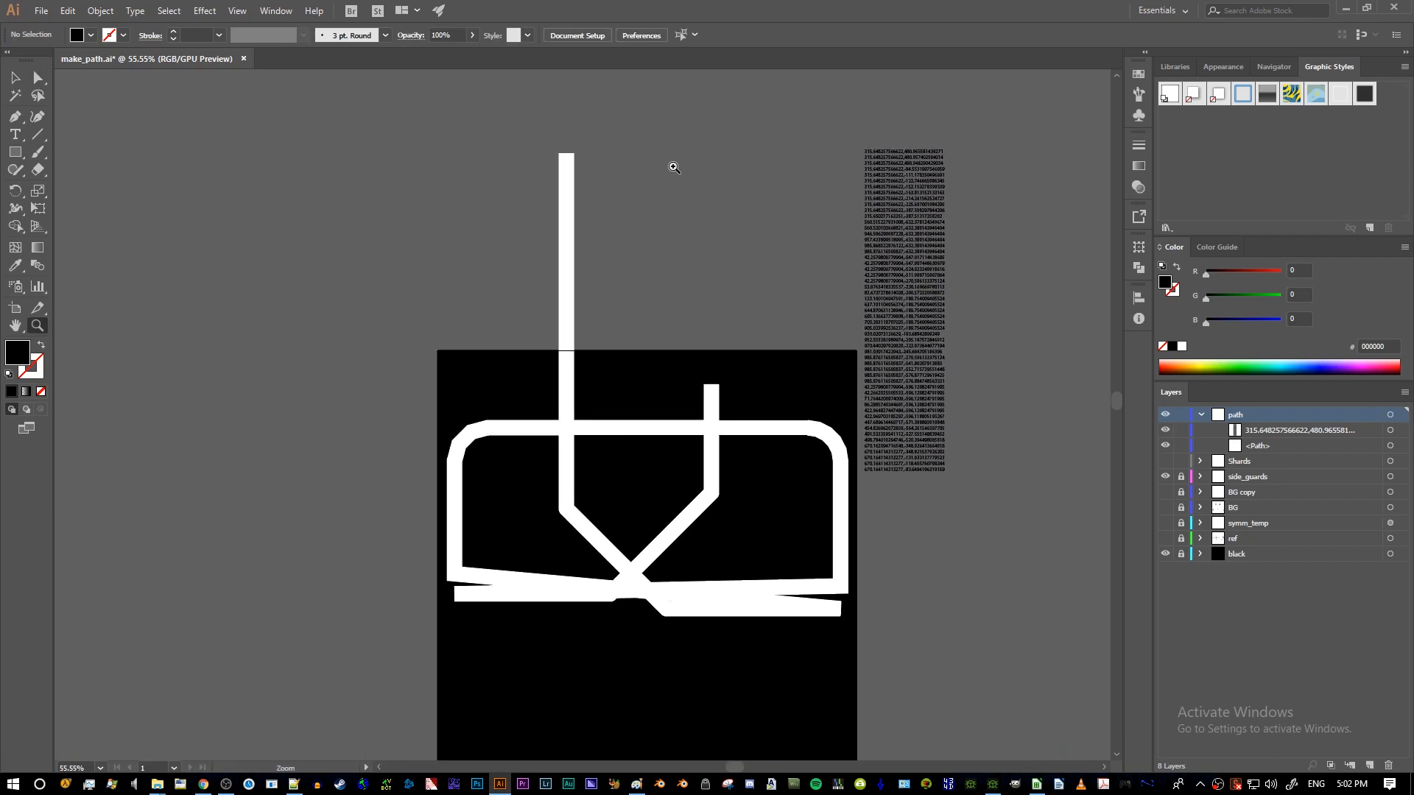
key("v")
left_click(568, 190)
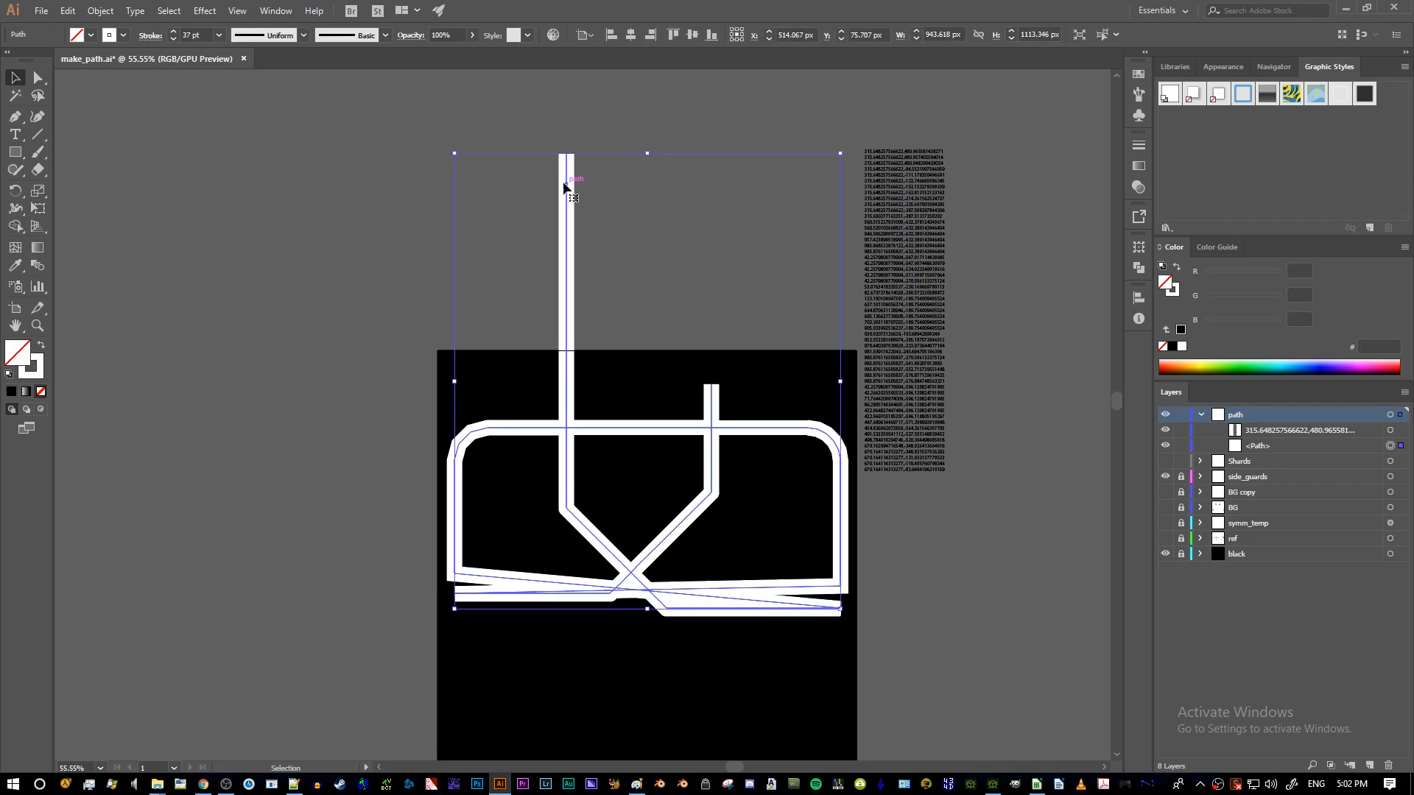
left_click(557, 296)
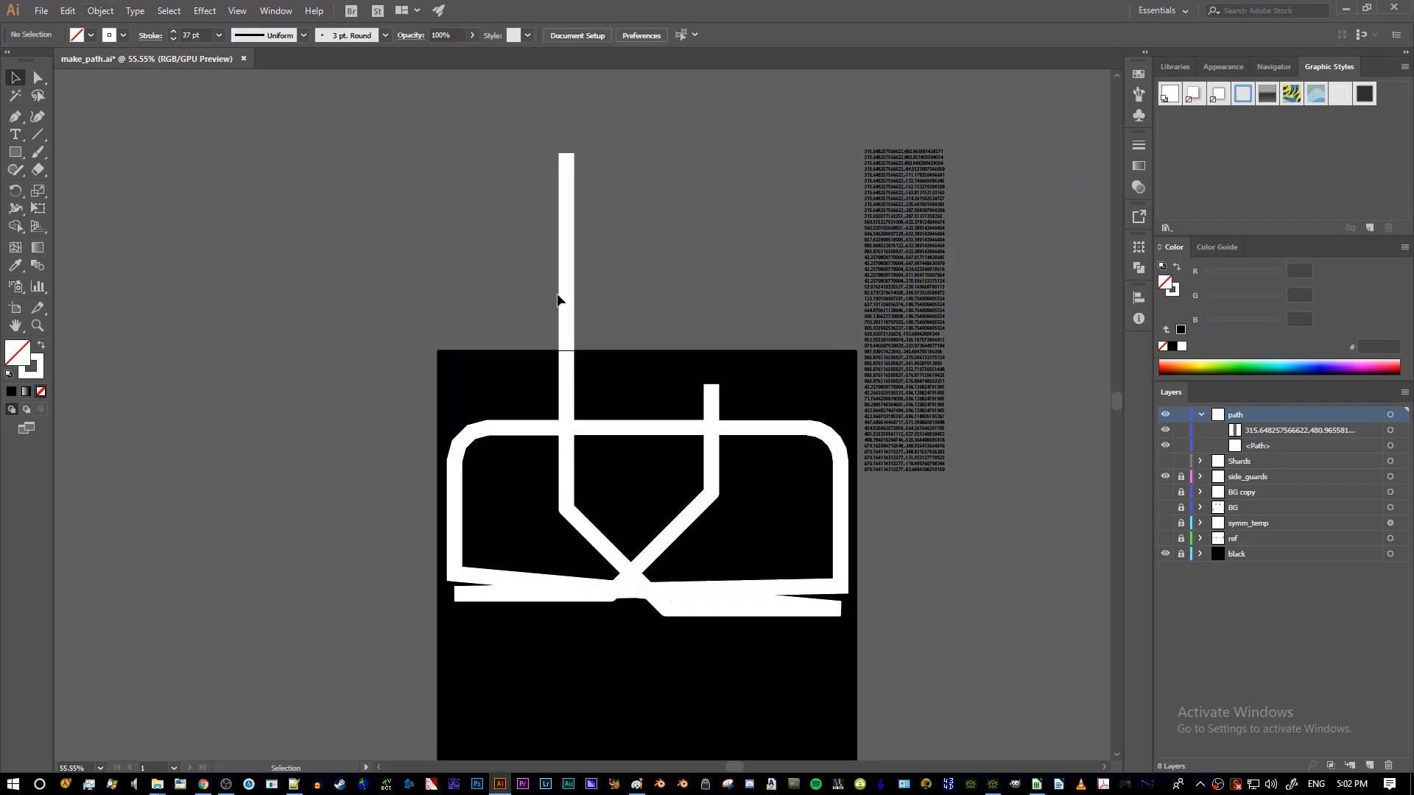
left_click(568, 179)
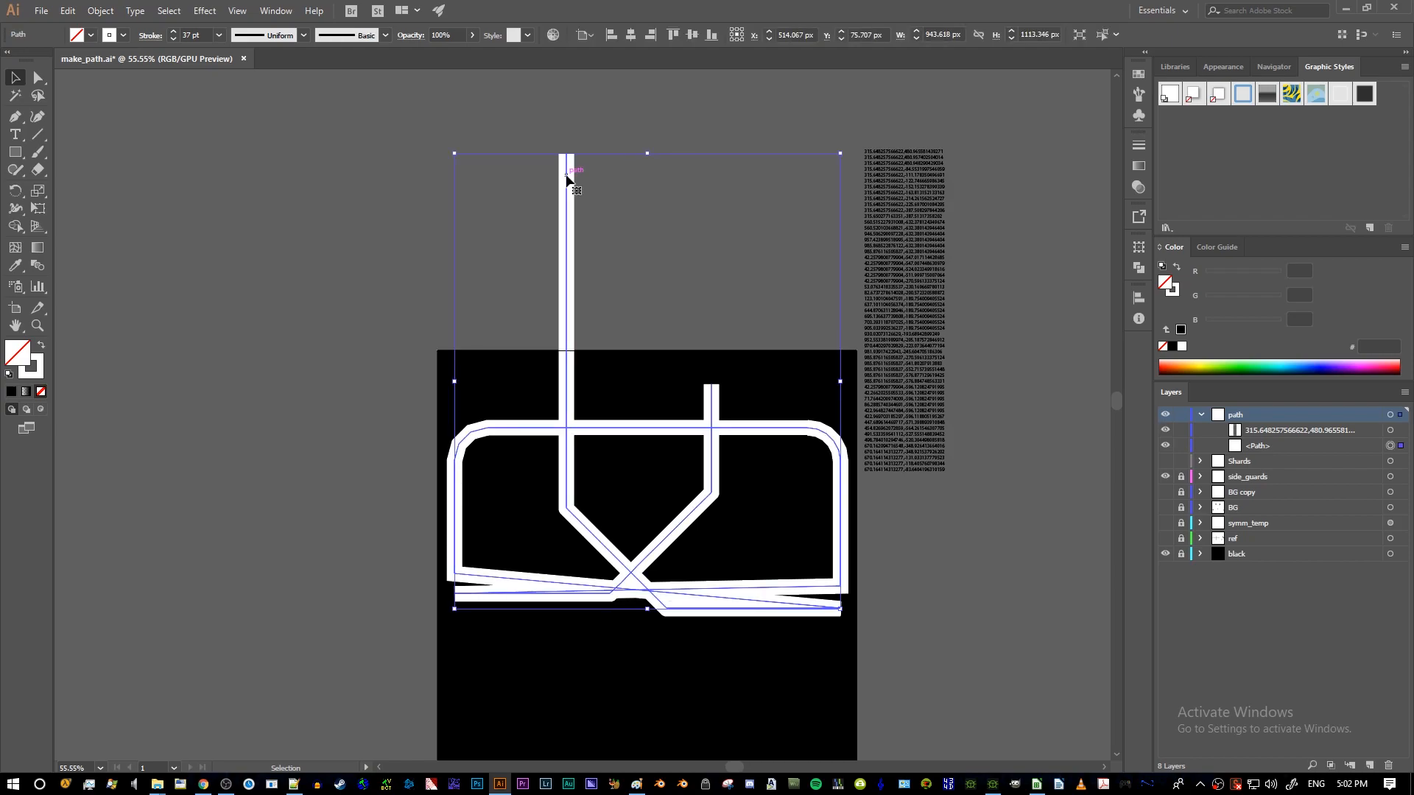
left_click(96, 11)
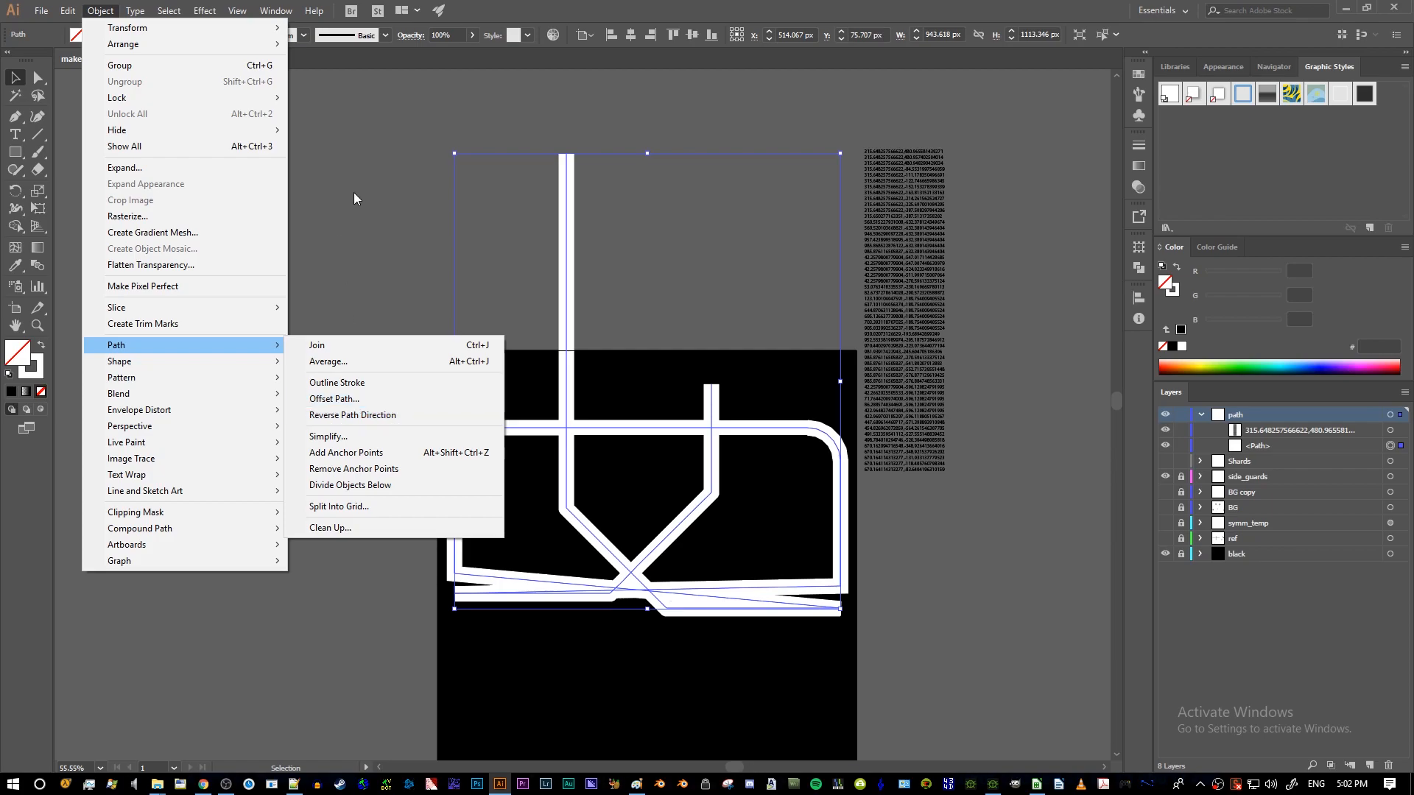
left_click(361, 256)
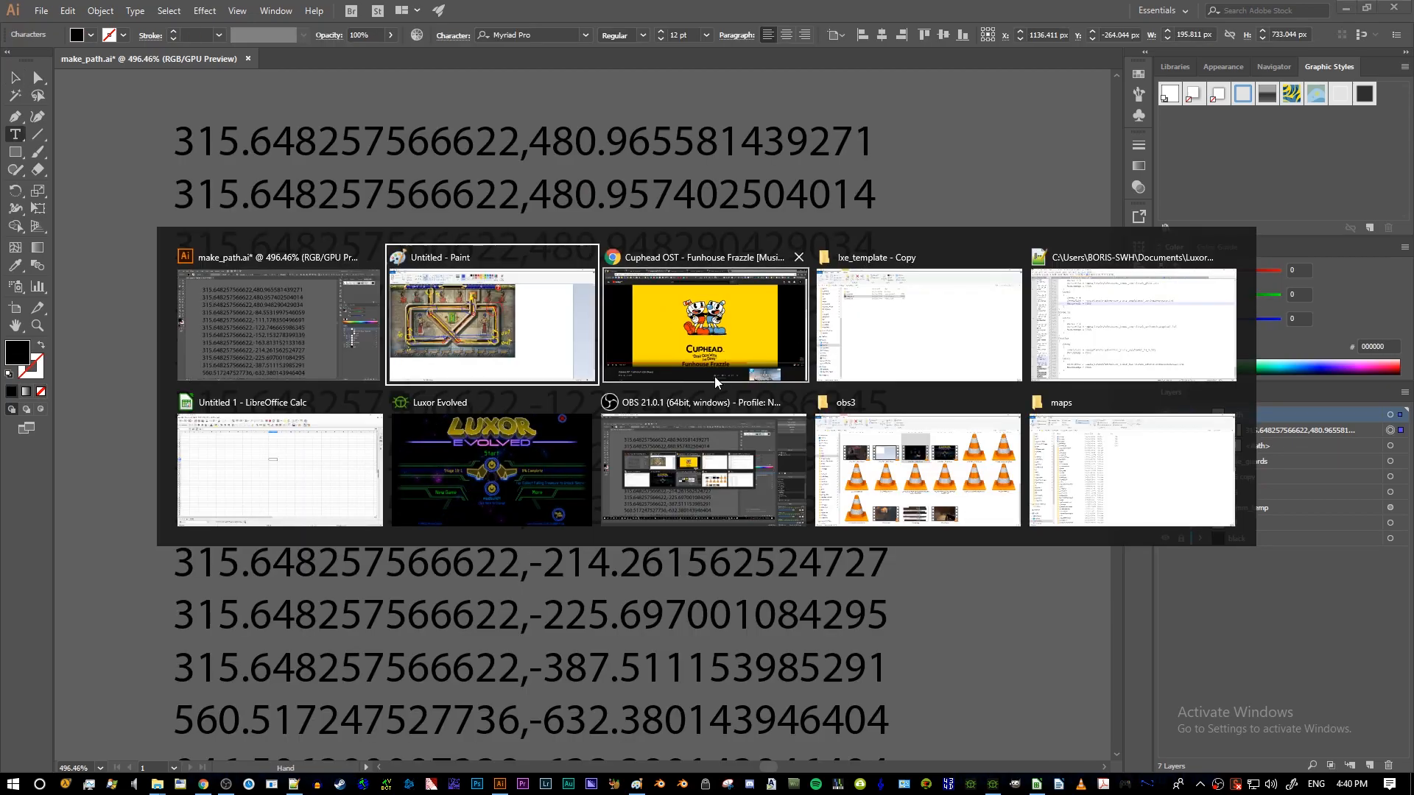
left_click(665, 458)
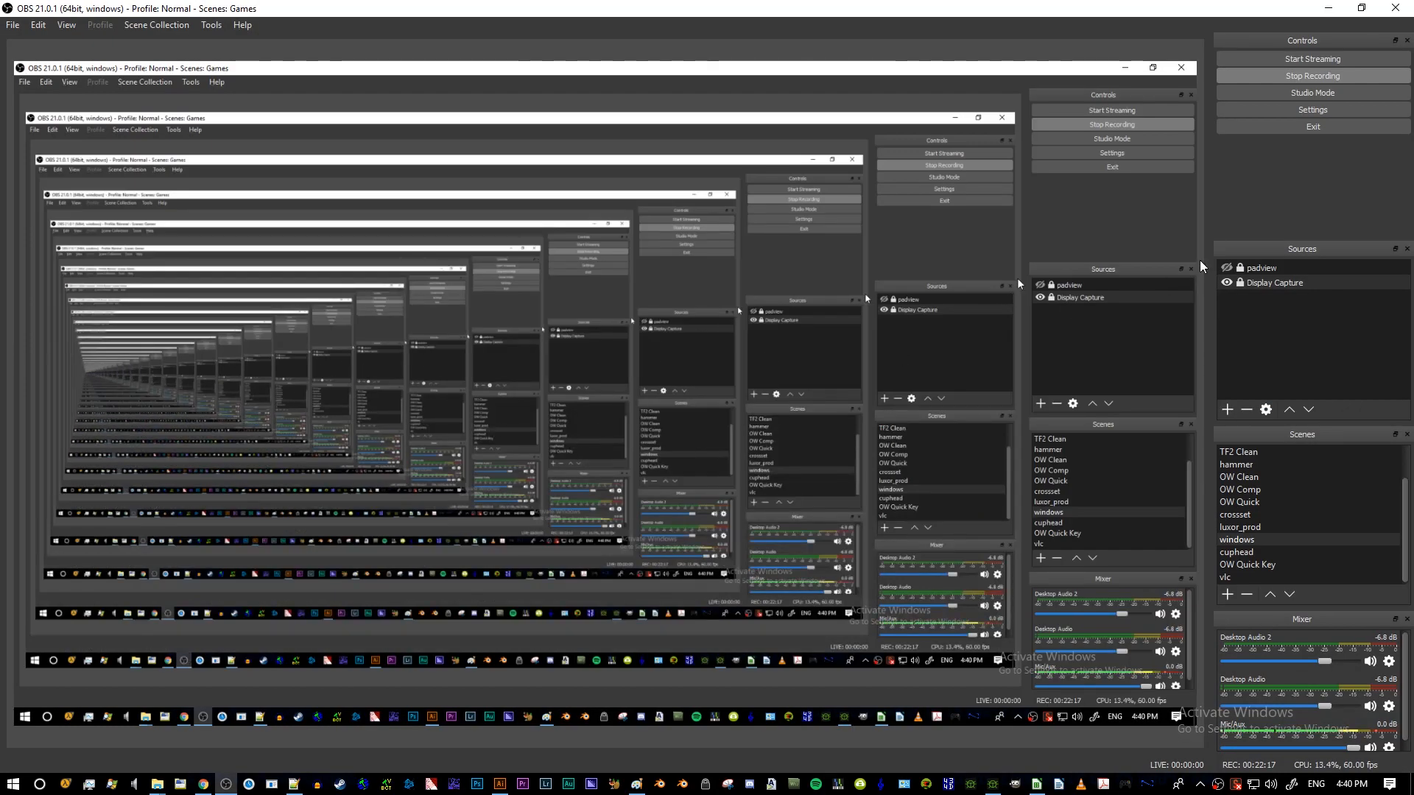
key("alt+Tab")
- Leave text editing, hide and lock the path layer, and show the BG layer
key("Escape")
key("z")
left_click_drag(698, 230, 525, 288)
left_click_drag(510, 531, 669, 341)
key("z")
key("v")
left_click(928, 277)
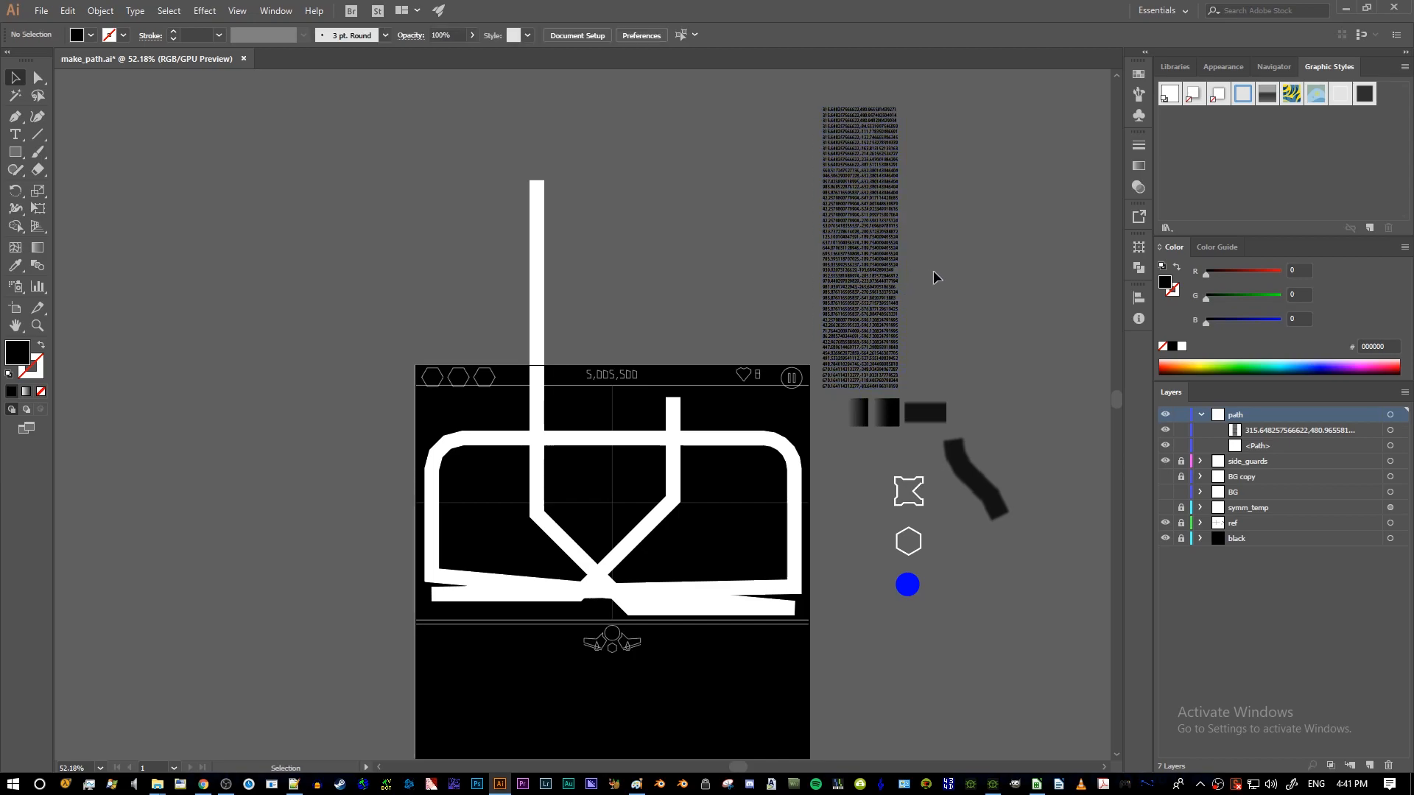
left_click(1166, 415)
left_click(1182, 415)
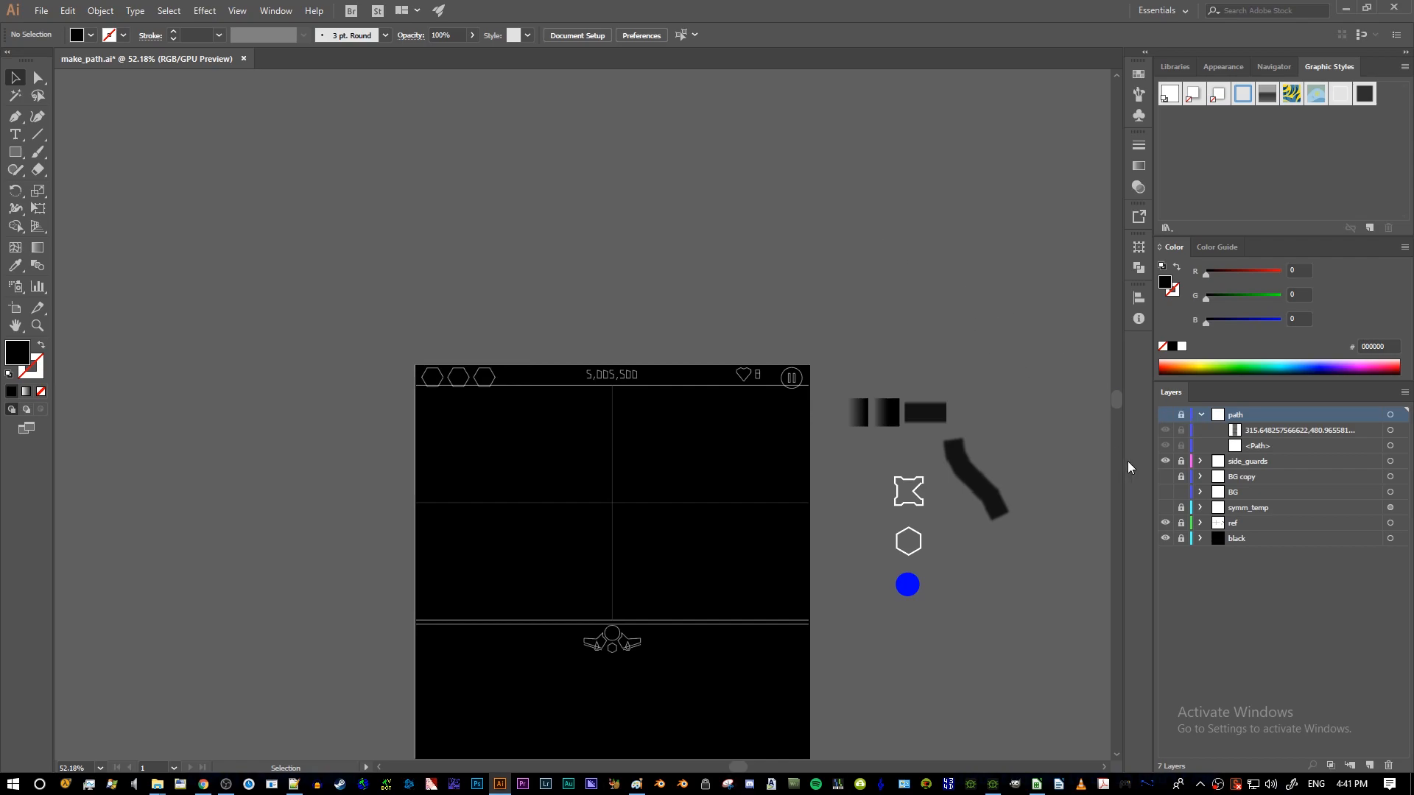
left_click(1166, 492)
key("z")
left_click_drag(758, 420, 765, 456)
left_click_drag(673, 537, 729, 559)
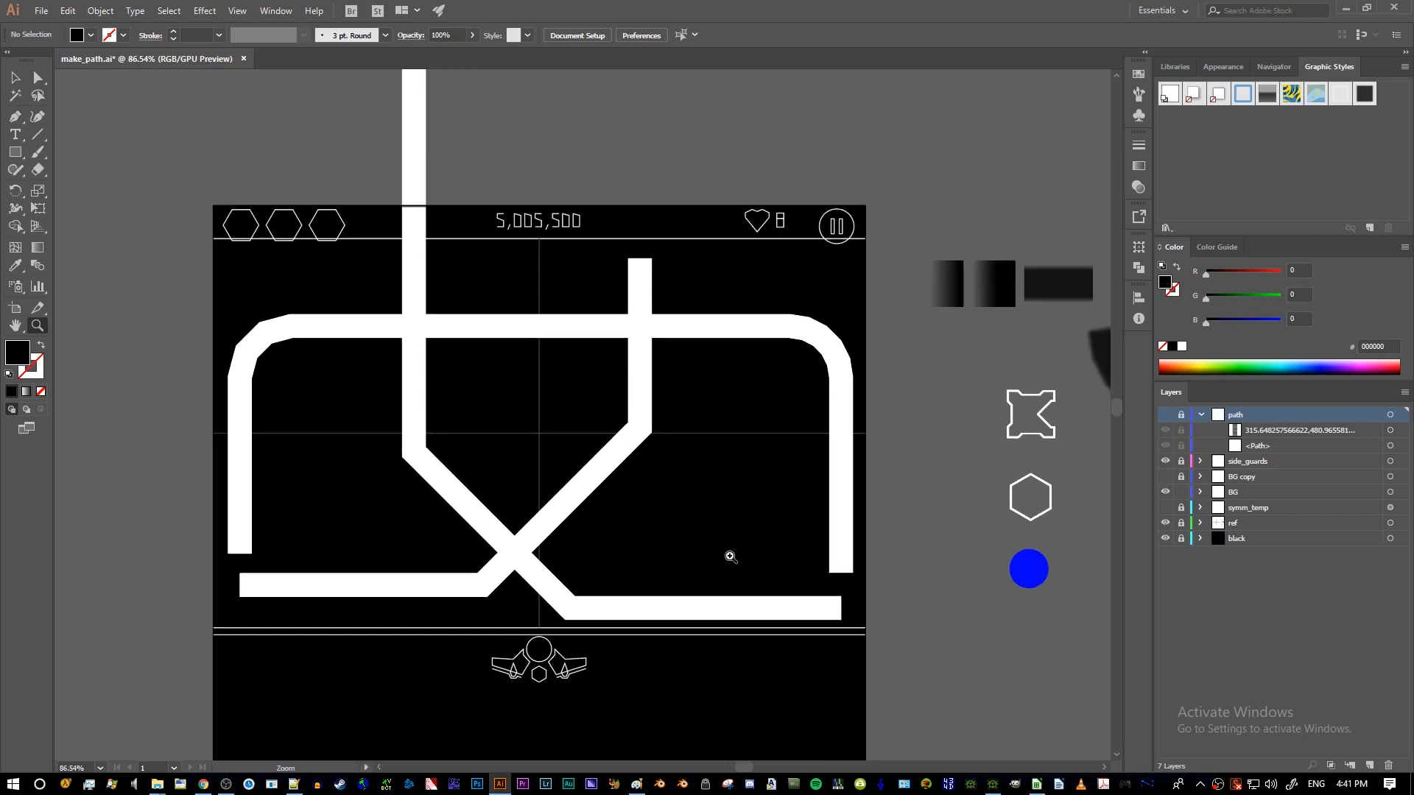
- Draw a self-crossing looped test path with straight segments and a 37 pt white stroke beside the artboard
key("v")
left_click(643, 326)
left_click(434, 328)
left_click(309, 546)
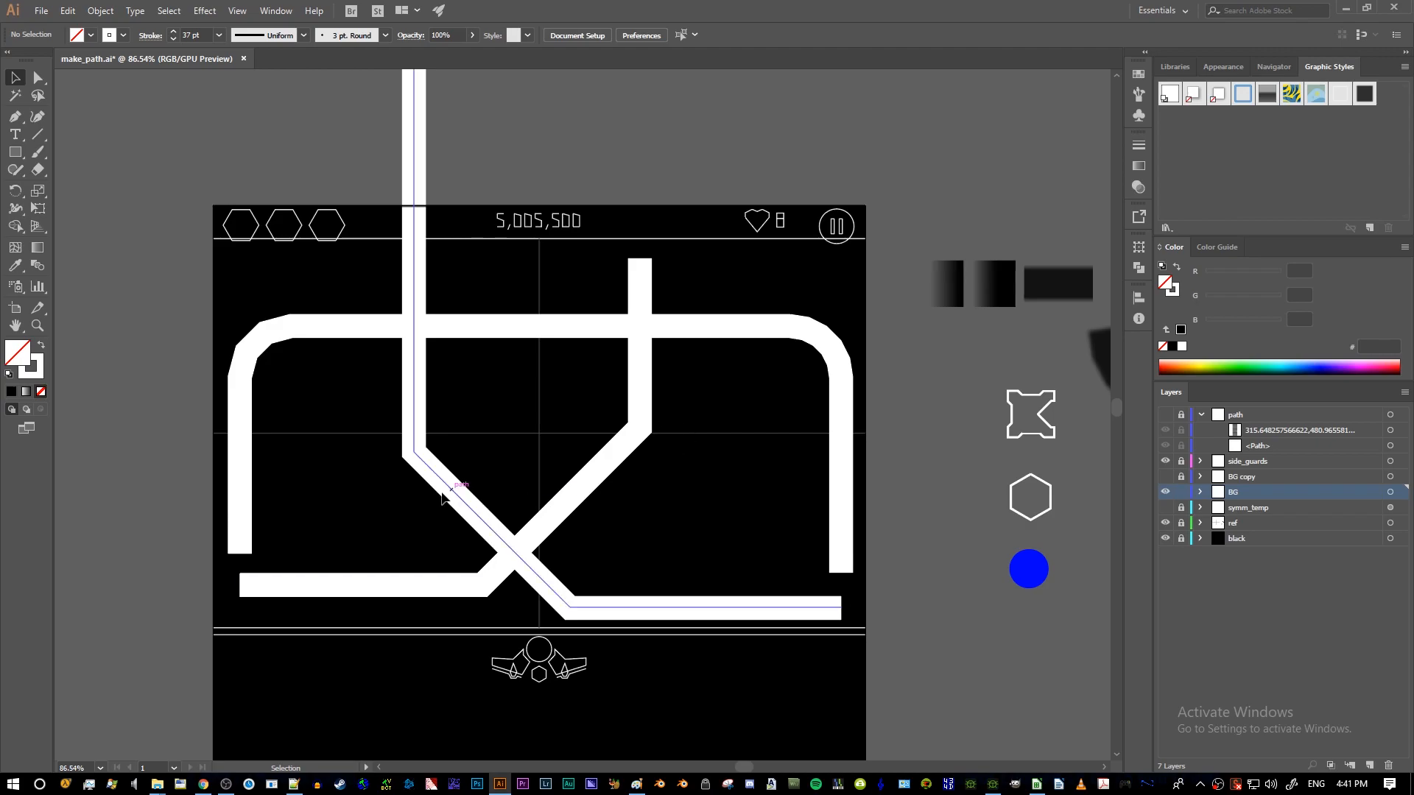
key("p")
scroll(449, 496, "left", 5)
left_click(276, 301)
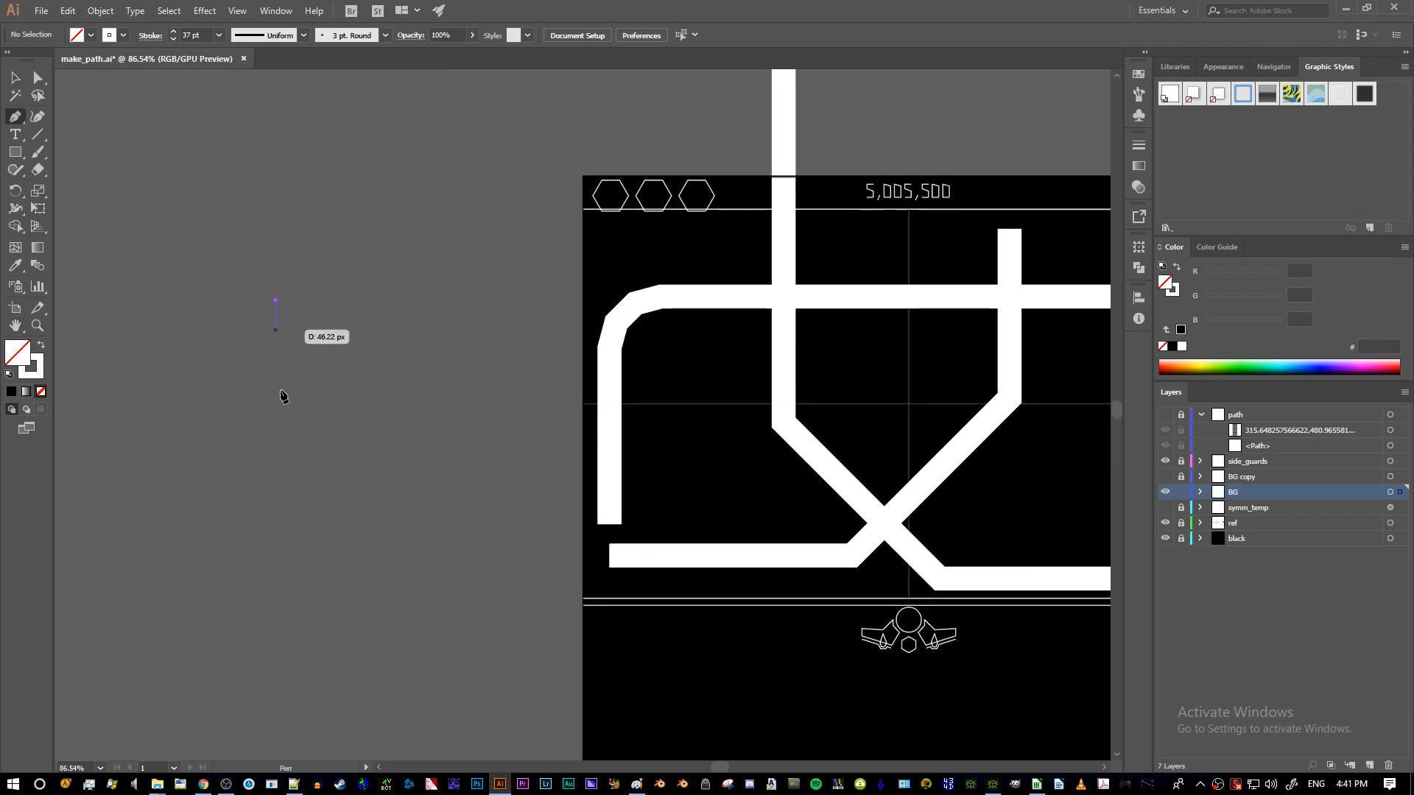
left_click(276, 527)
left_click(386, 528)
left_click(129, 395)
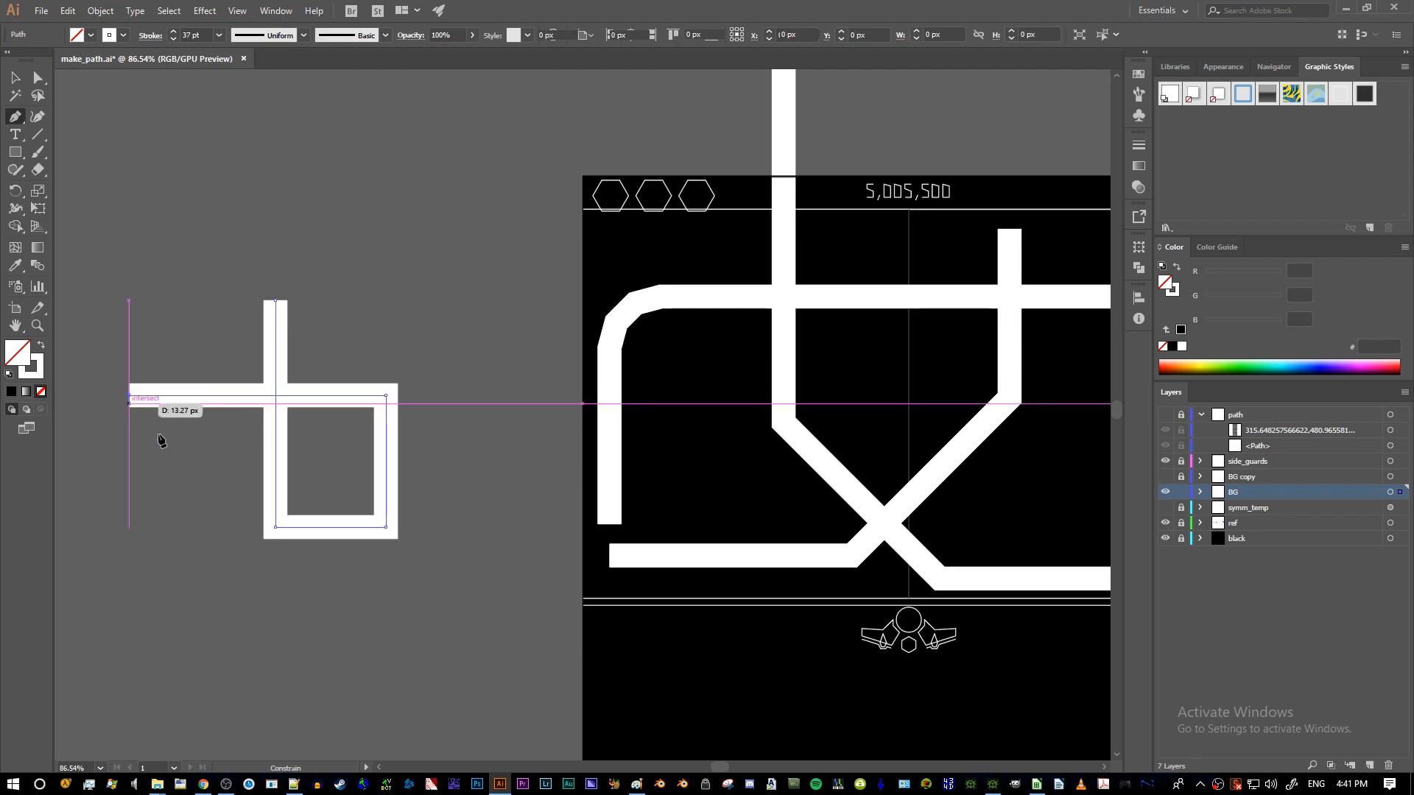
- Select the looped test path and convert its stroke to a filled outline with Outline Stroke
key("v")
left_click(218, 481)
left_click(391, 394)
left_click_drag(385, 527, 486, 622)
left_click(101, 11)
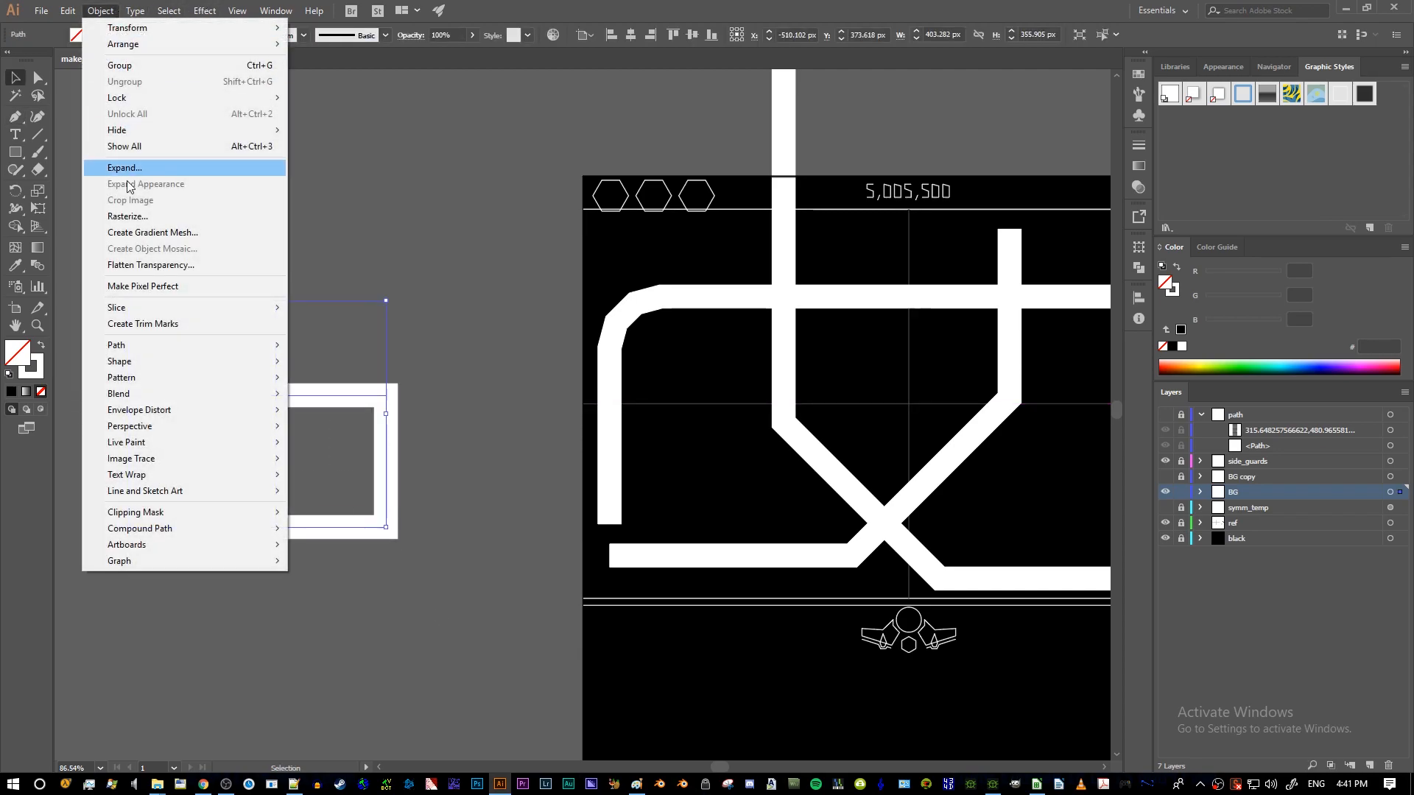
mouse_move(153, 343)
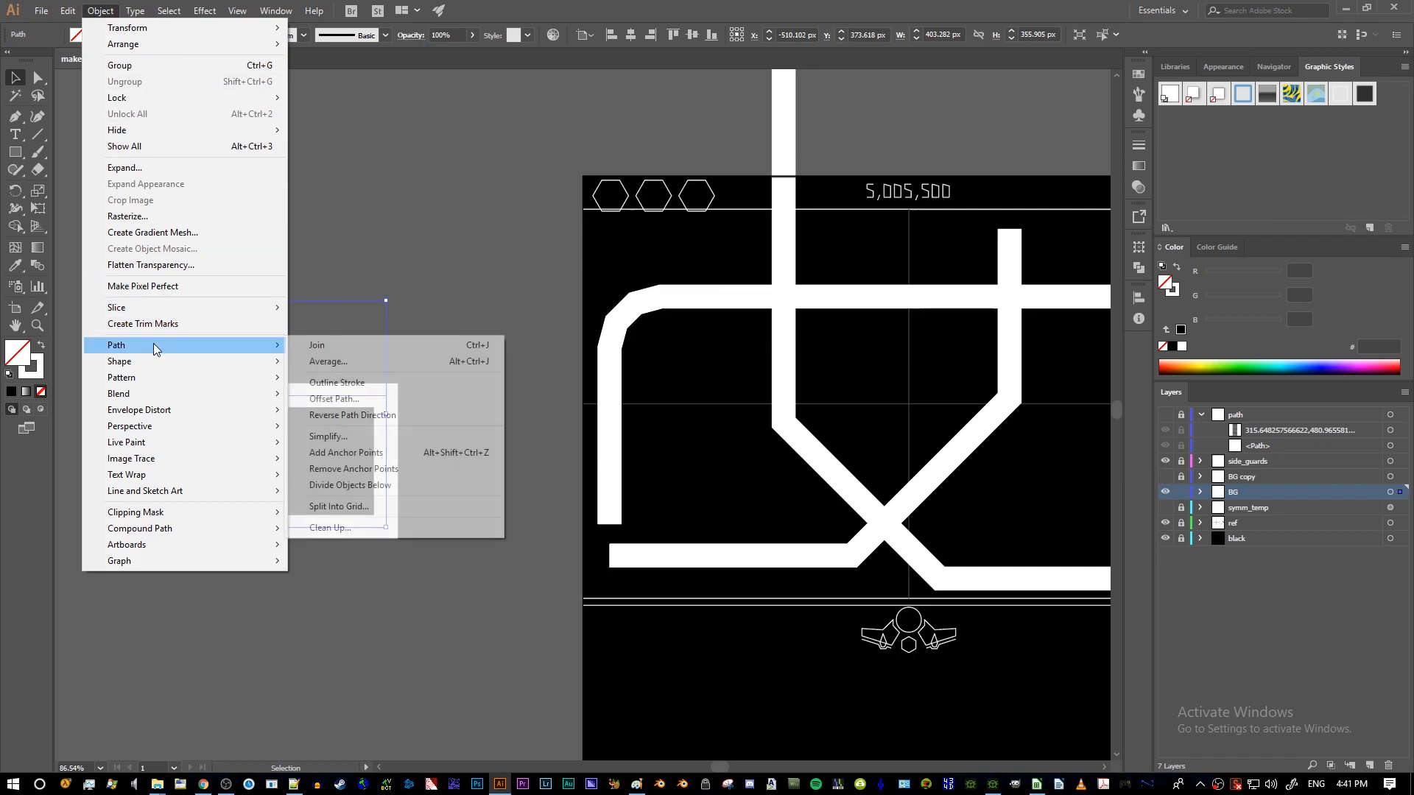
left_click(334, 377)
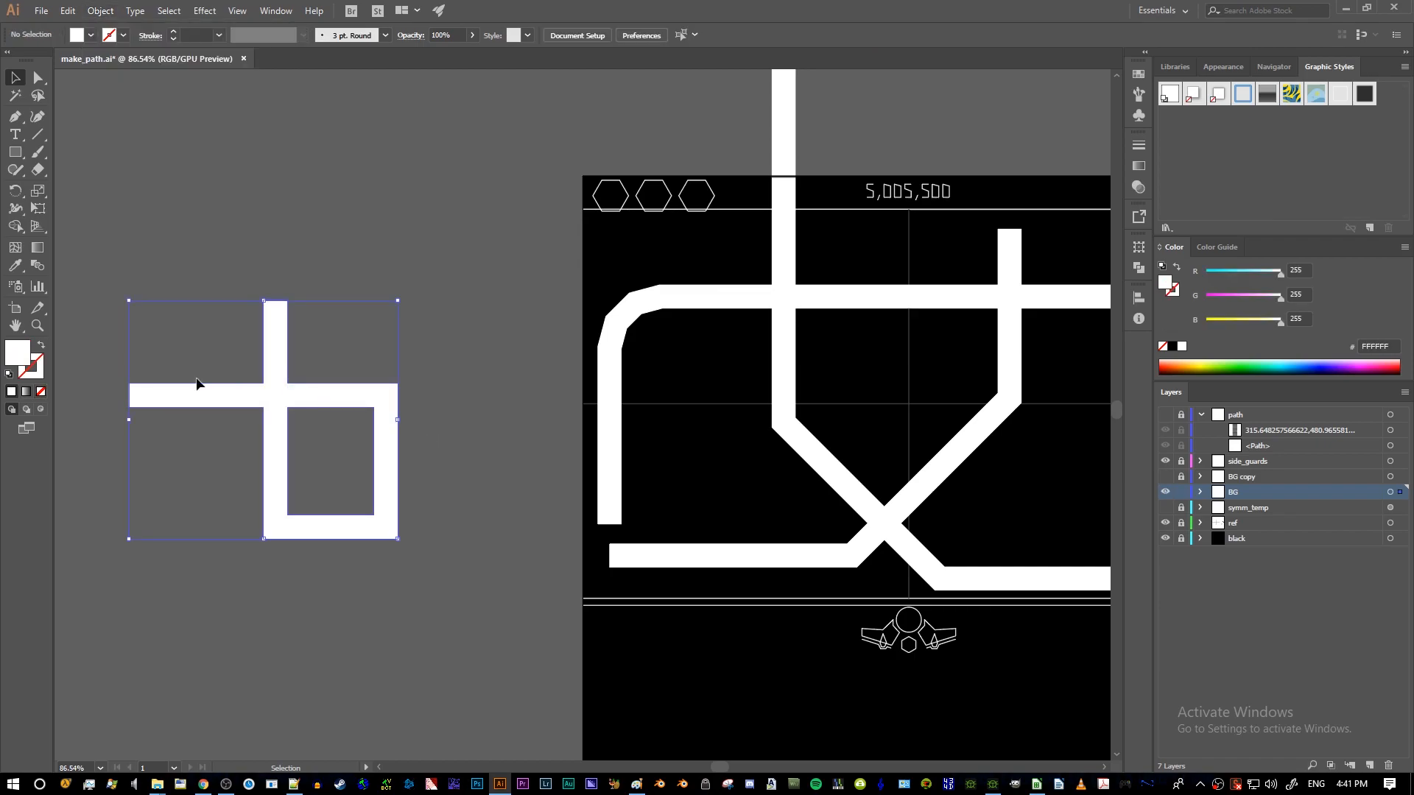
- Swap the outlined shape's fill and stroke so that only a 1 pt white contour is drawn
key("ctrl+y")
key("ctrl+shift+a")
key("z")
left_click_drag(288, 418, 391, 434)
- Draw four short straight lines along the open sides of the square where the outlined bands cross
key("p")
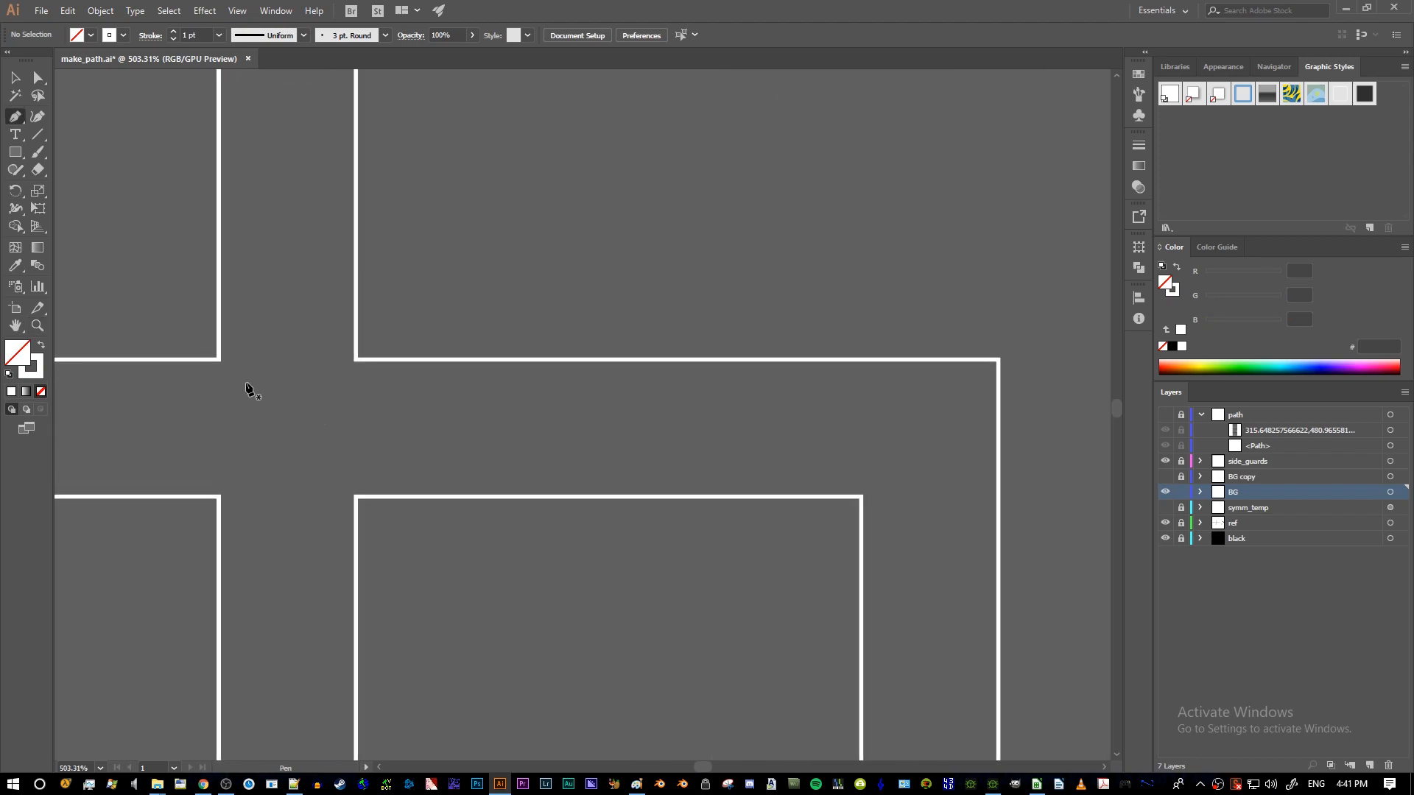
left_click(218, 369)
left_click(217, 485)
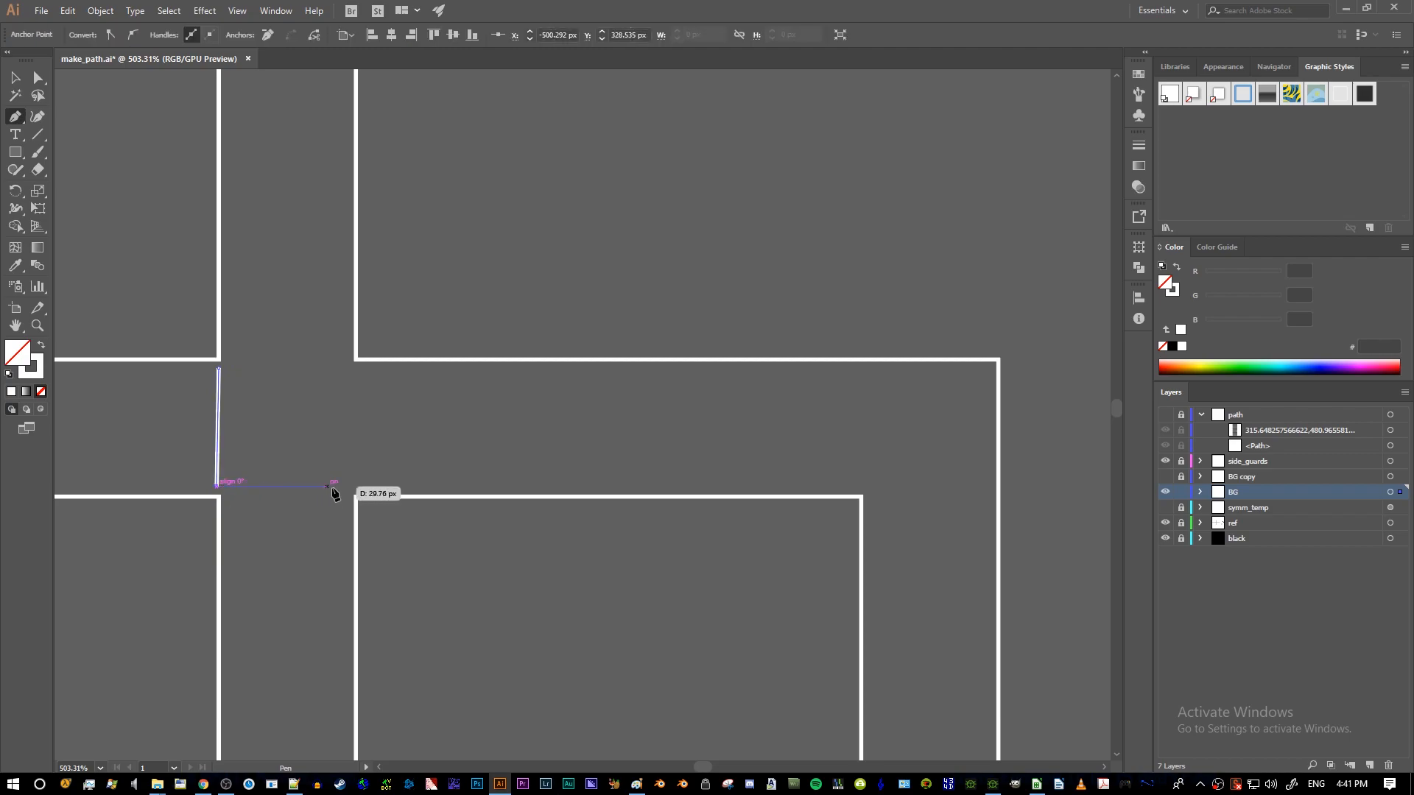
left_click(363, 495, "ctrl")
left_click(358, 486)
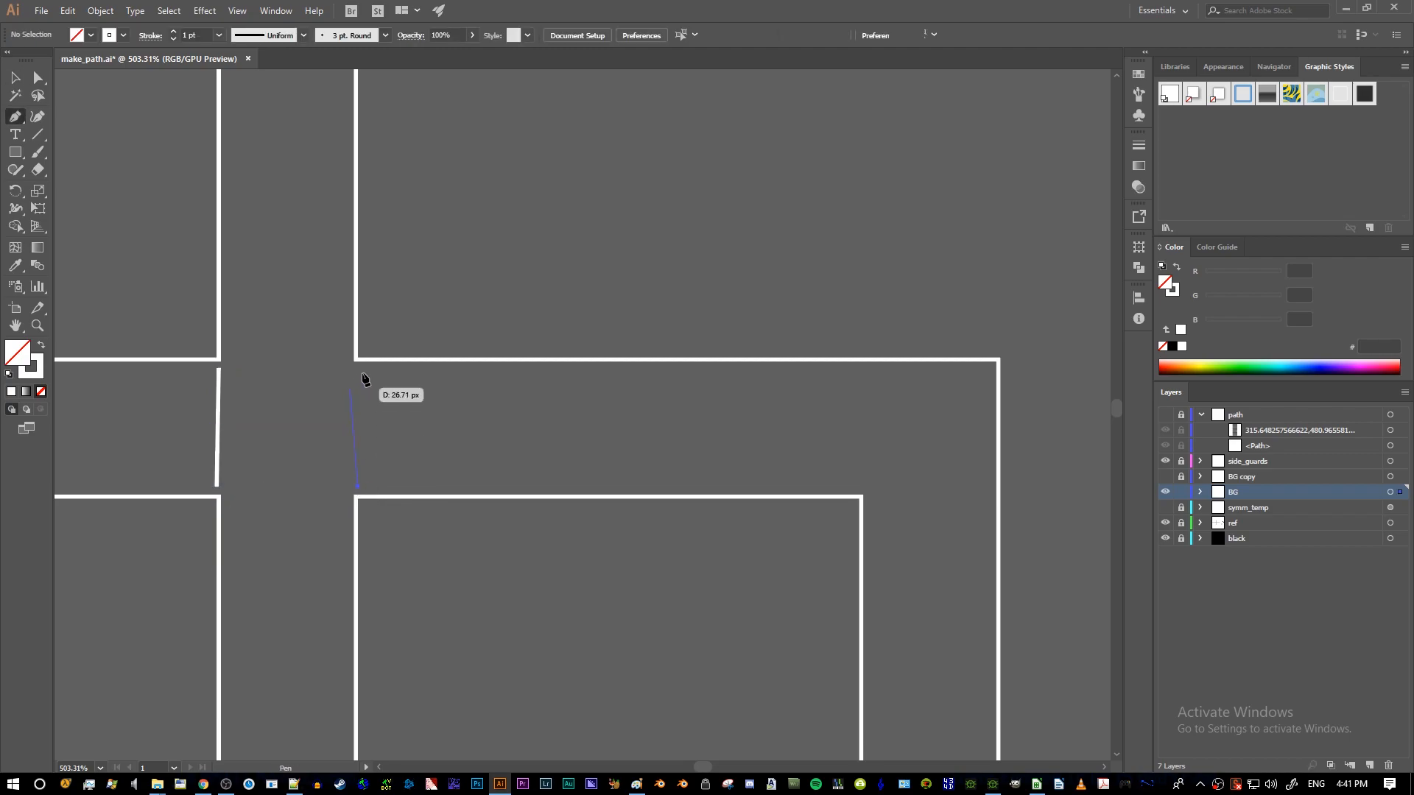
left_click(358, 368)
left_click(266, 365, "ctrl")
left_click(227, 360)
left_click(347, 361)
left_click(347, 397, "ctrl")
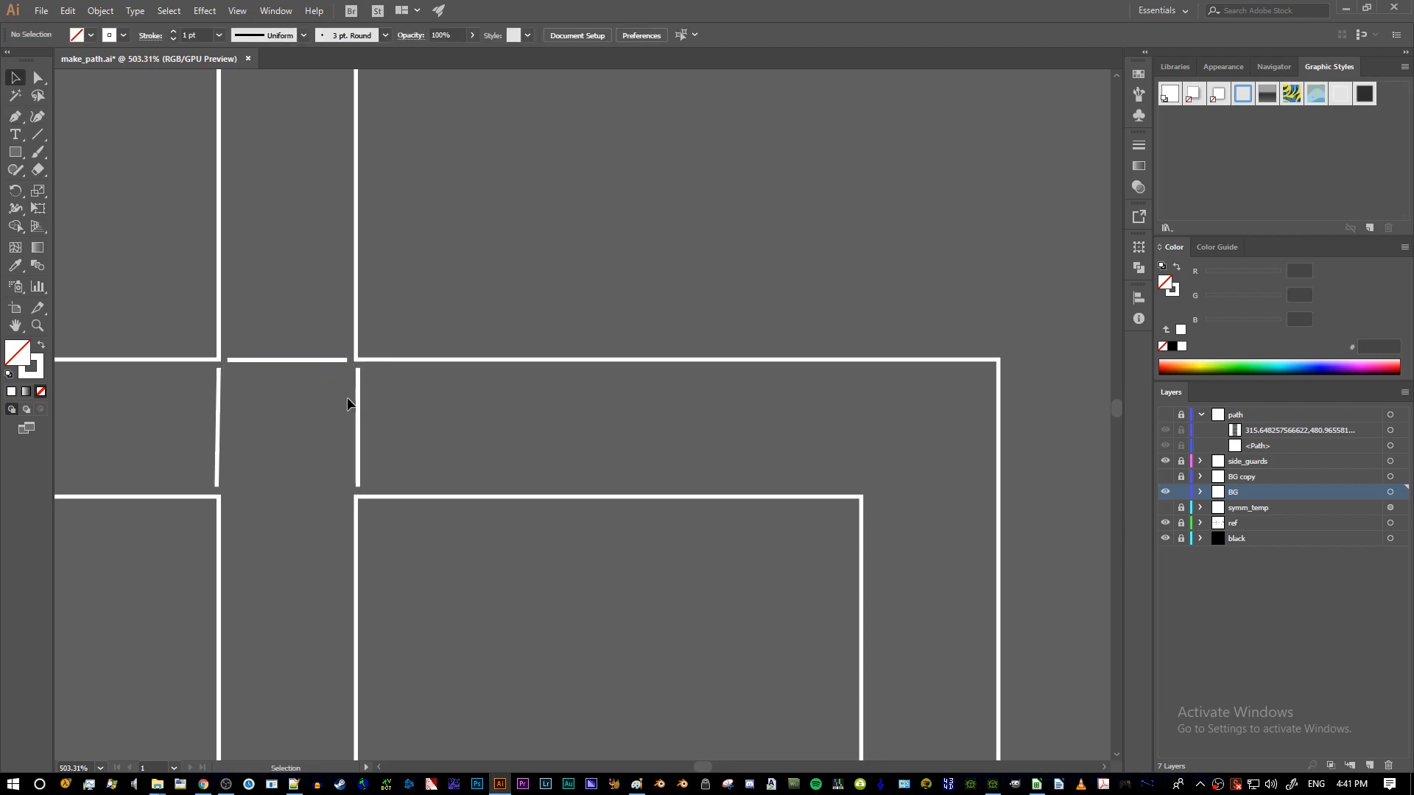
left_click(347, 498)
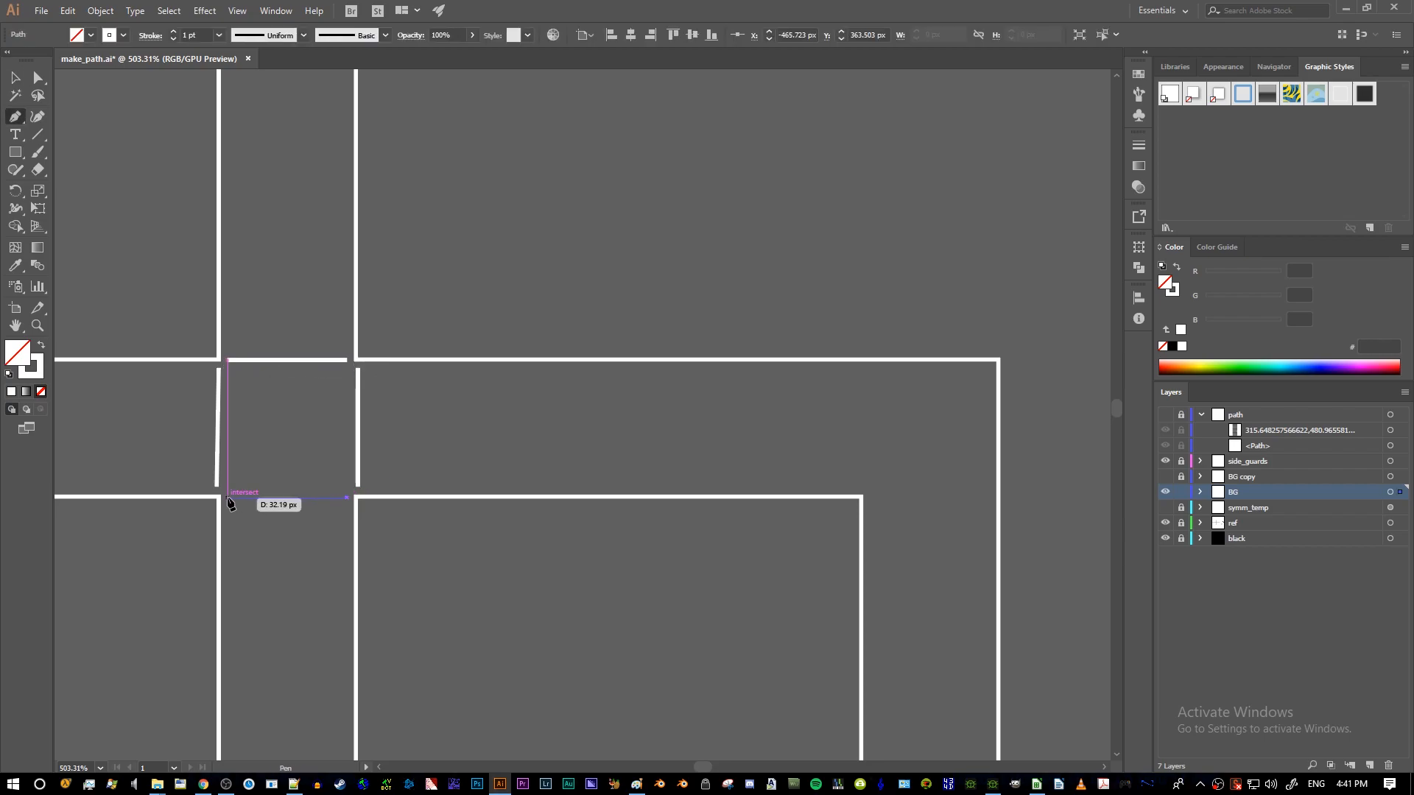
left_click(228, 498)
- Delete the outlined test shape together with the short lines at its crossing
scroll(293, 486, "down", 3)
key("v")
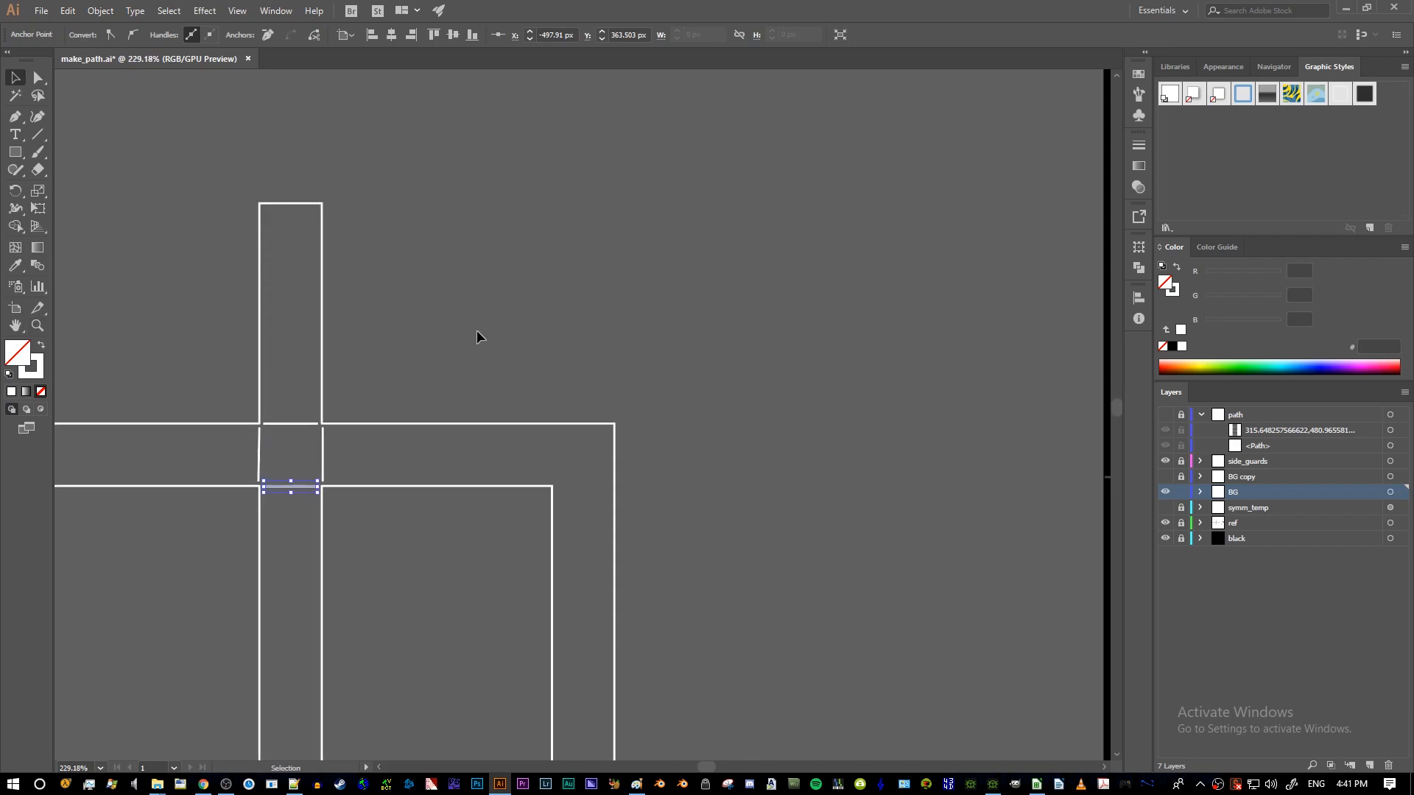
left_click(479, 330)
scroll(479, 330, "down", 3)
left_click_drag(357, 309, 651, 573)
key("Delete")
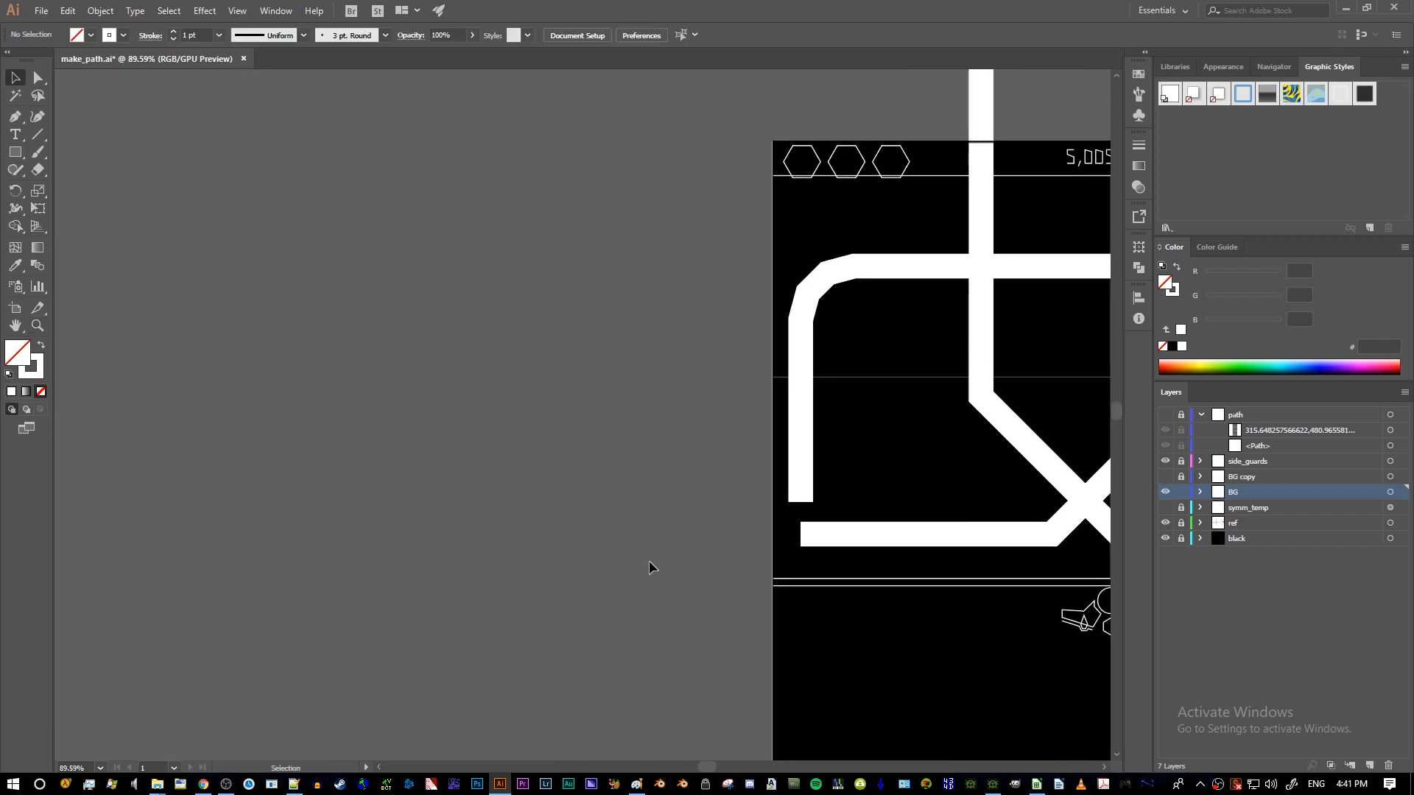
- Pick up the 37 pt white stroke from an artboard path and draw another self-crossing test loop beside the artboard
left_click_drag(661, 444, 419, 474)
scroll(550, 338, "up", 2)
key("v")
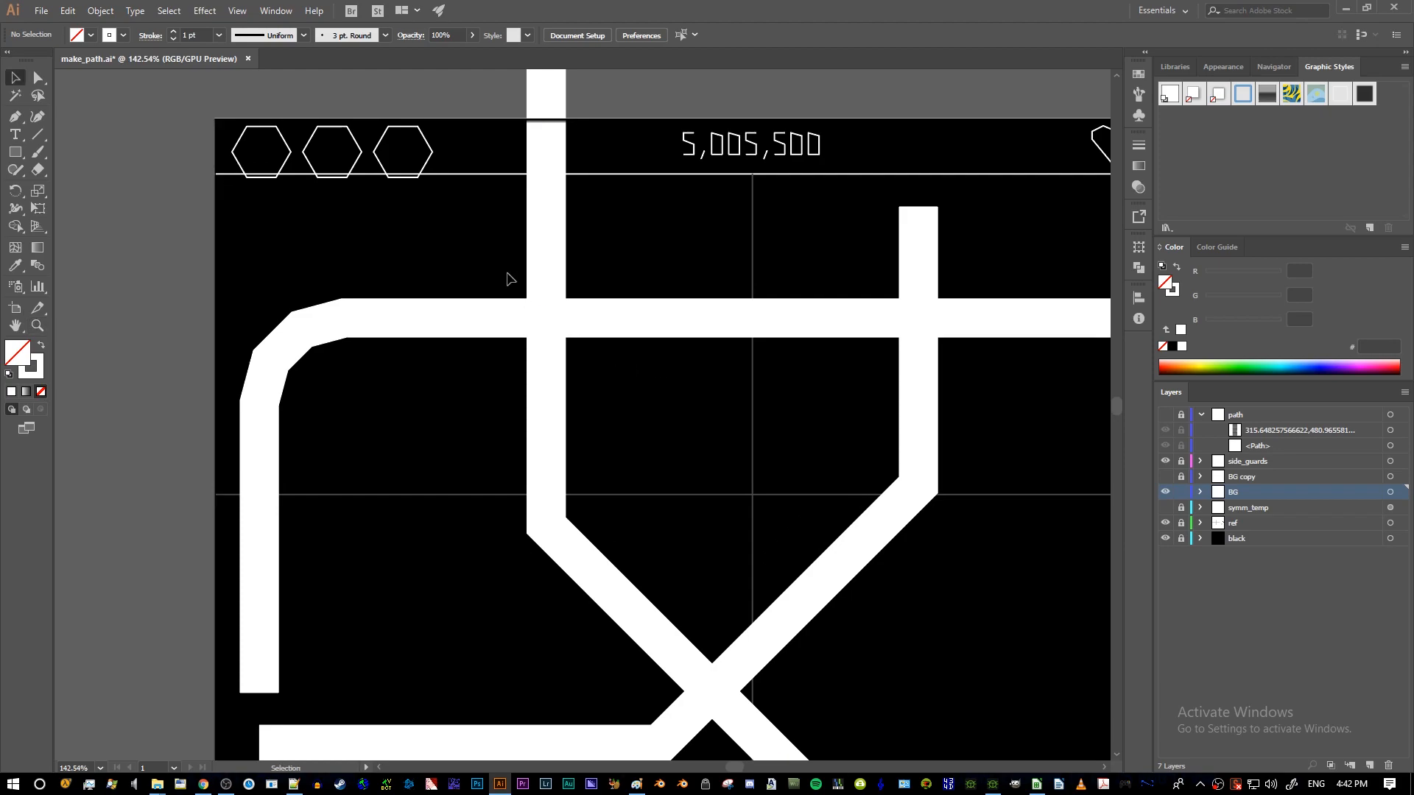
left_click(535, 307)
key("ctrl+shift+a")
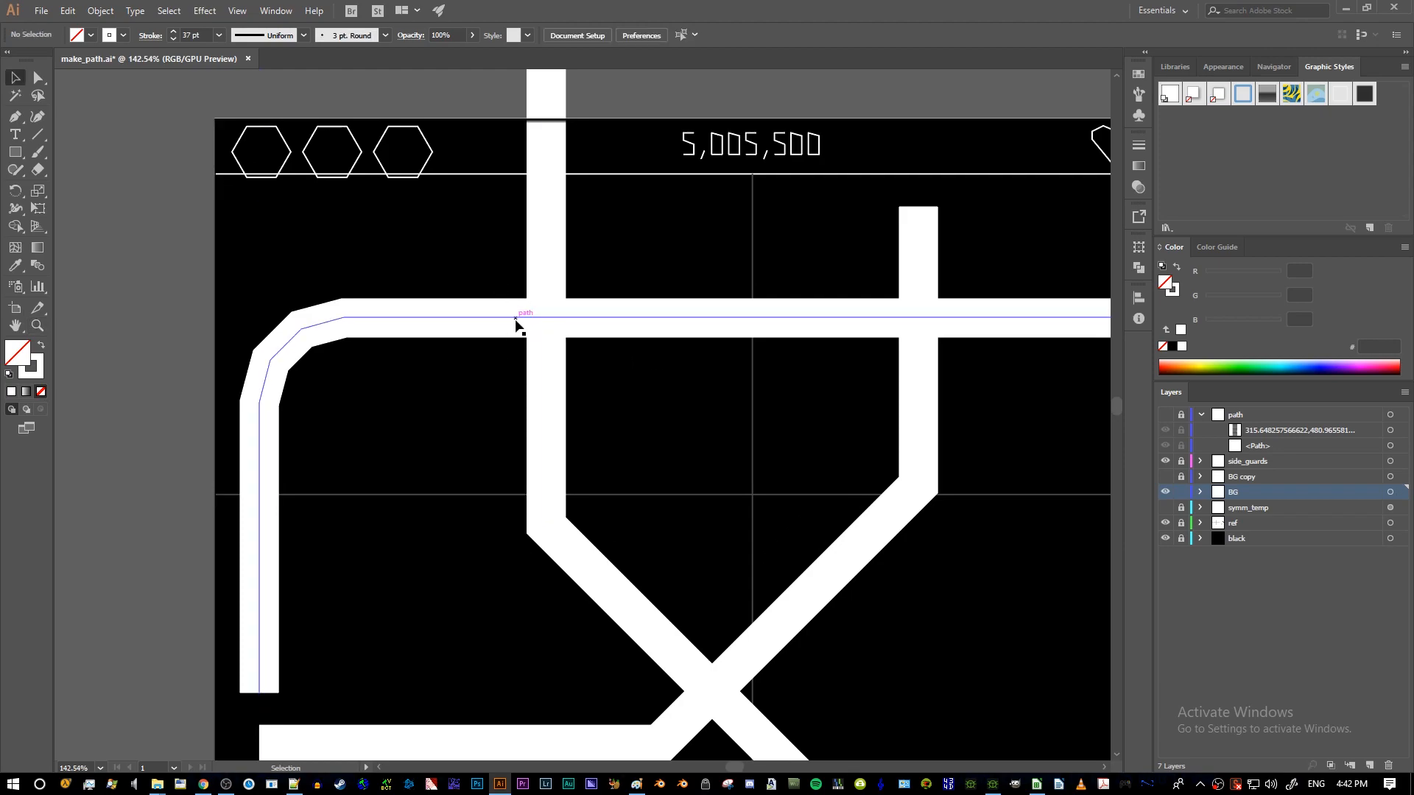
left_click_drag(561, 390, 401, 398)
left_click_drag(567, 454, 986, 363)
key("p")
left_click(414, 422)
left_click(562, 421)
left_click(563, 511)
left_click_drag(467, 511, 467, 337)
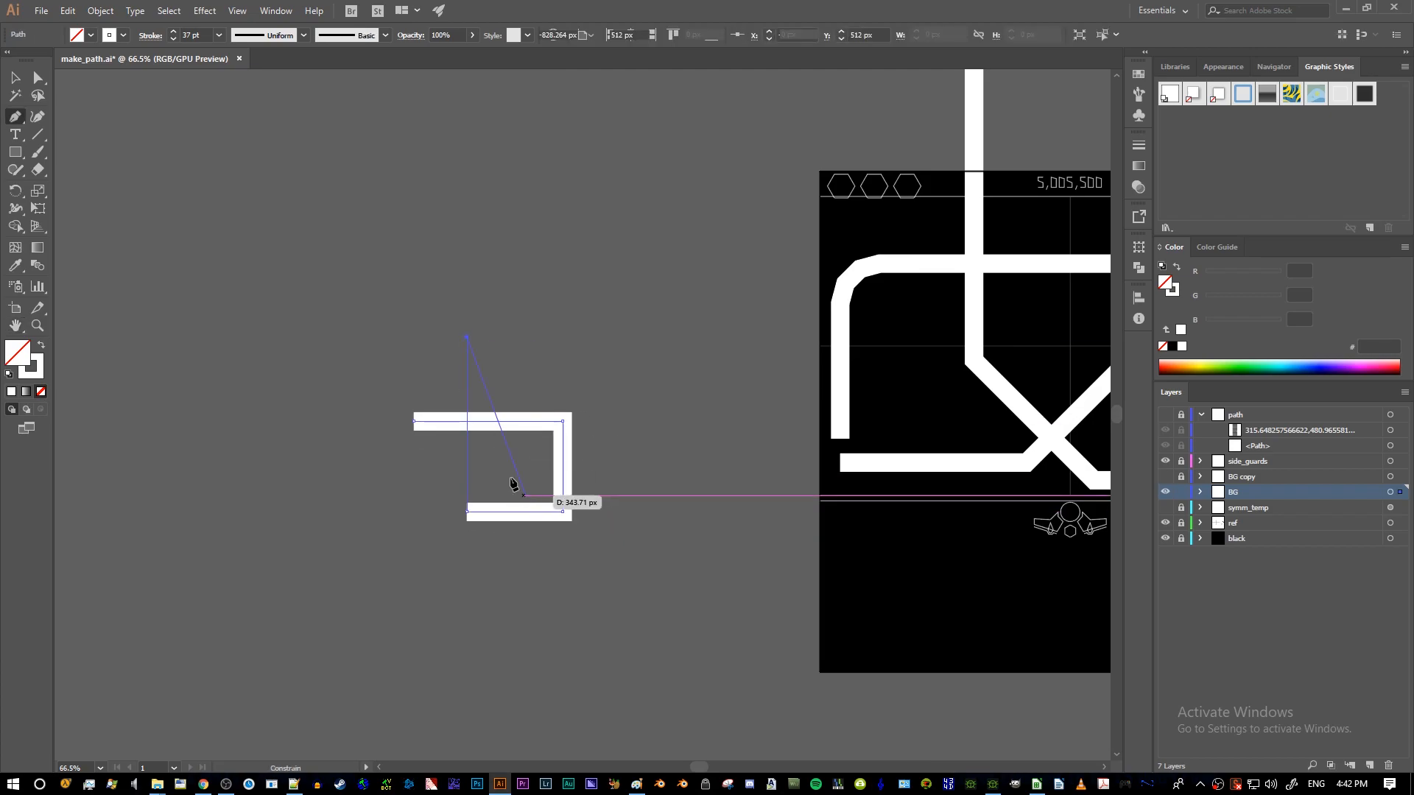
- Add an anchor point midway along the vertical segment on the loop's right side
left_click_drag(498, 449, 653, 524)
left_click_drag(563, 443, 654, 478)
left_click(725, 476)
left_click(651, 501)
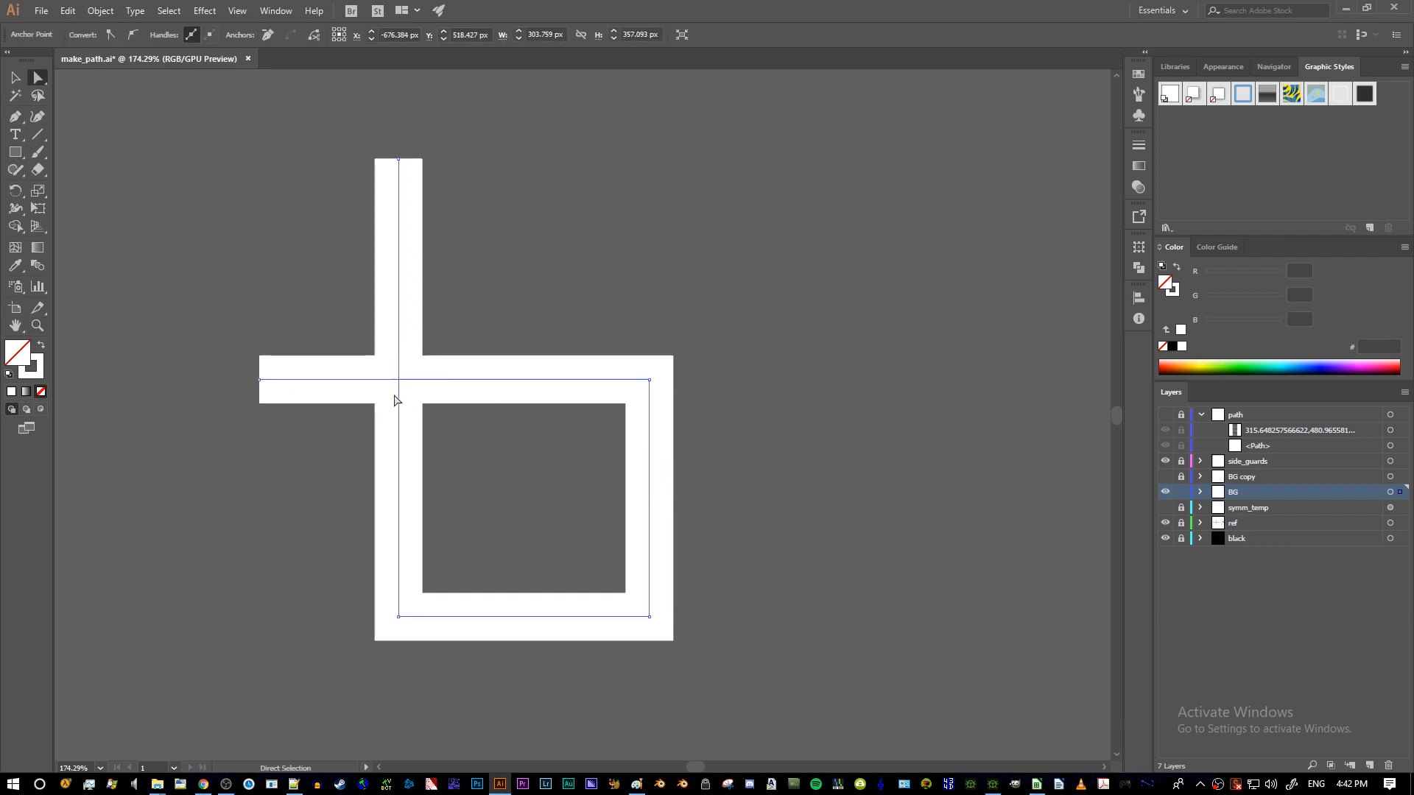
left_click(736, 458)
key("p")
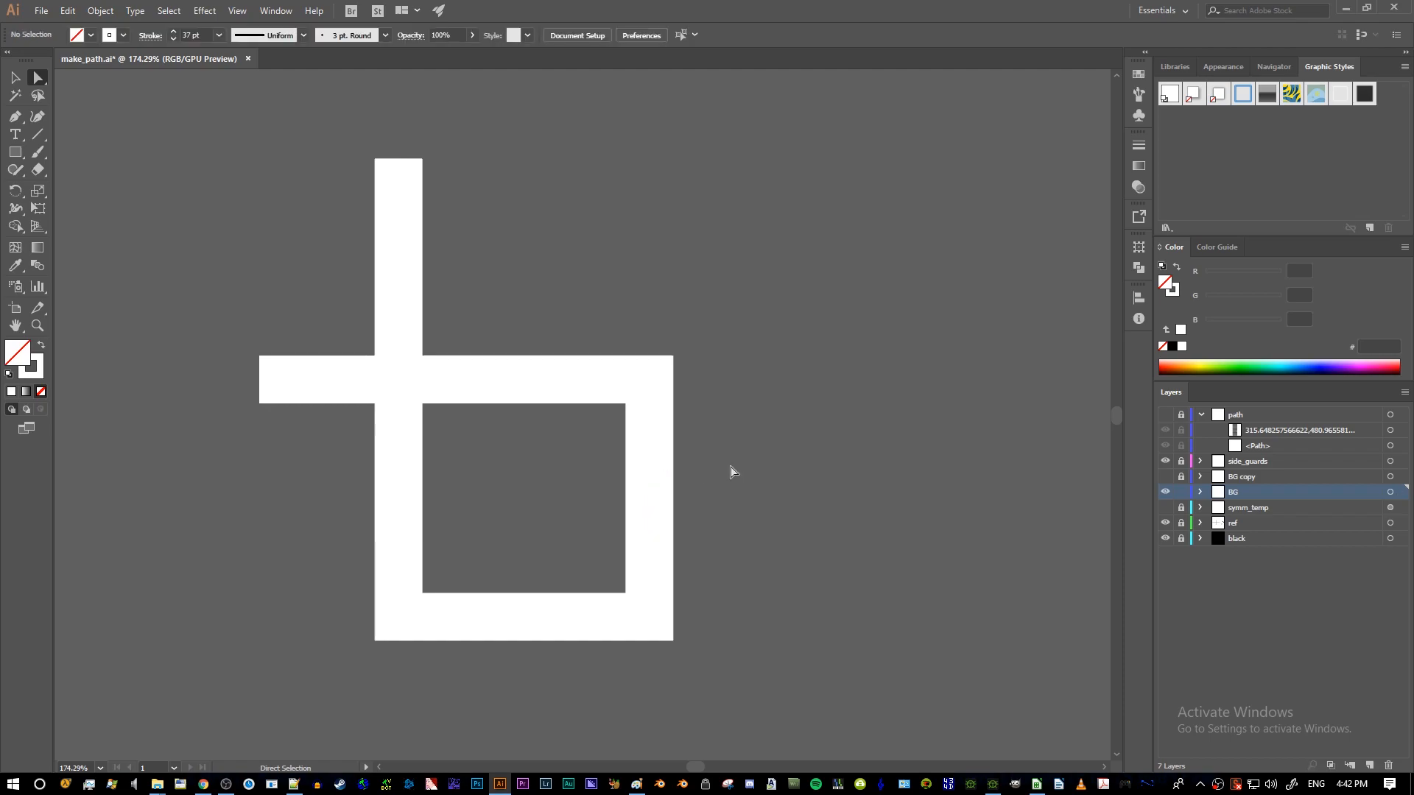
left_click(653, 487, "ctrl")
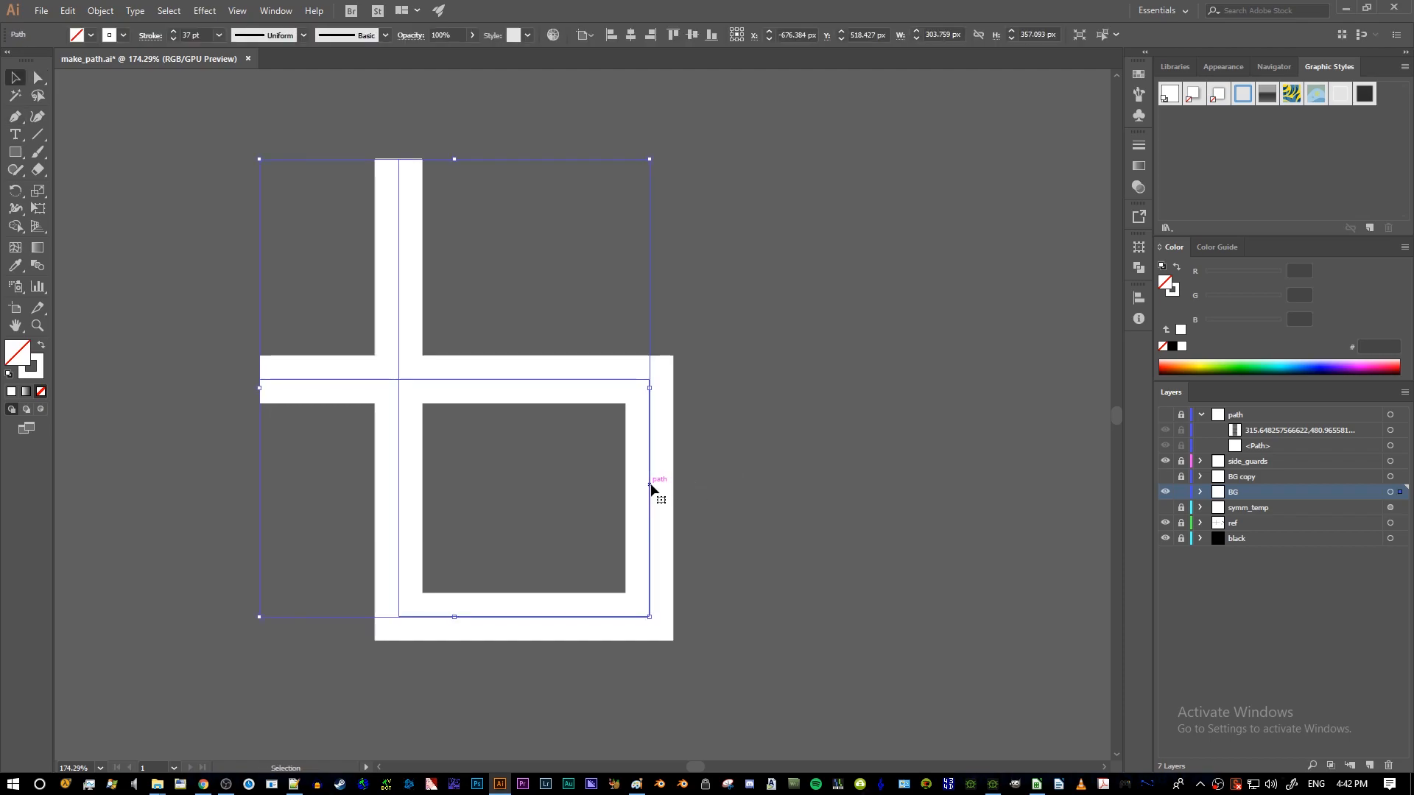
left_click(650, 499)
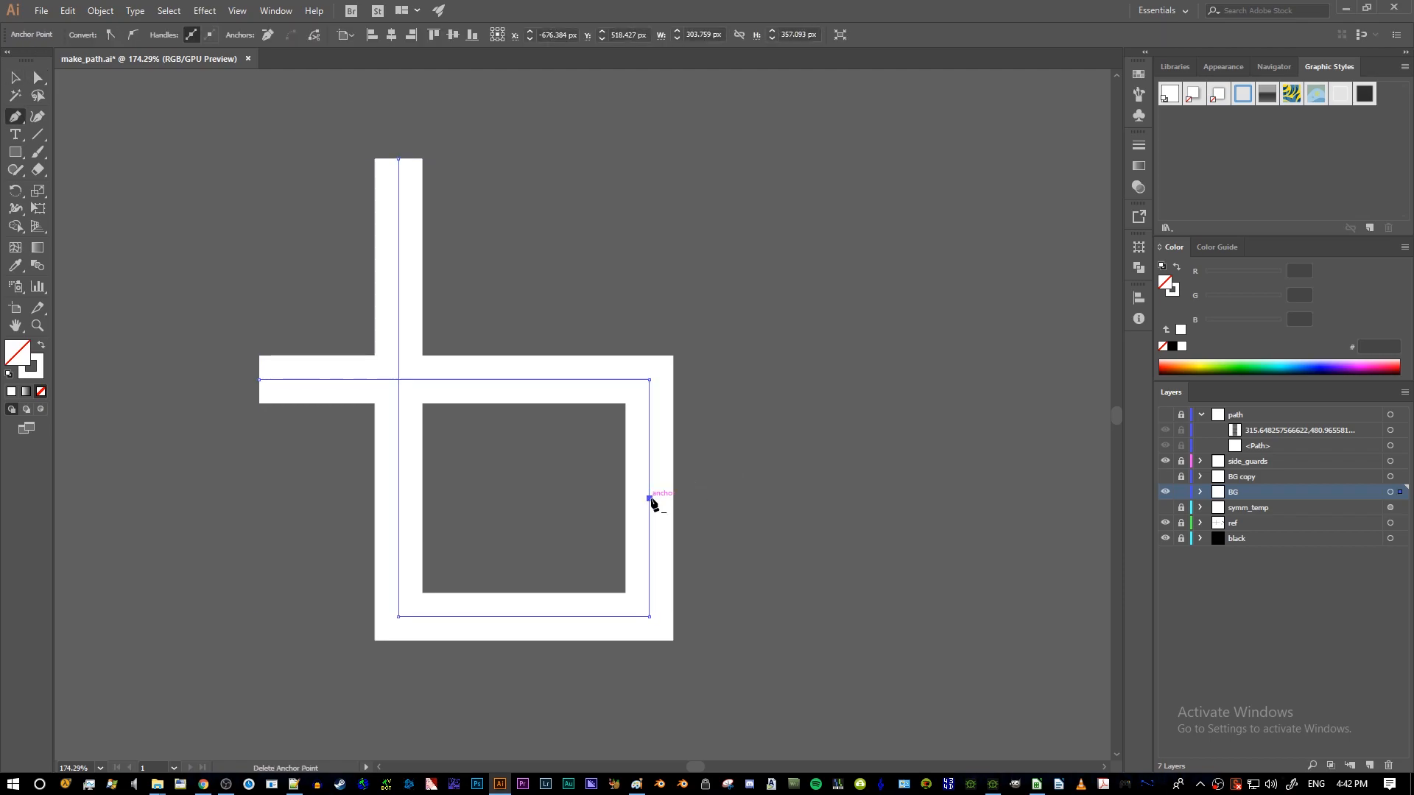
- Cut the test loop at the added anchor point and select each half separately to check the split
key("a")
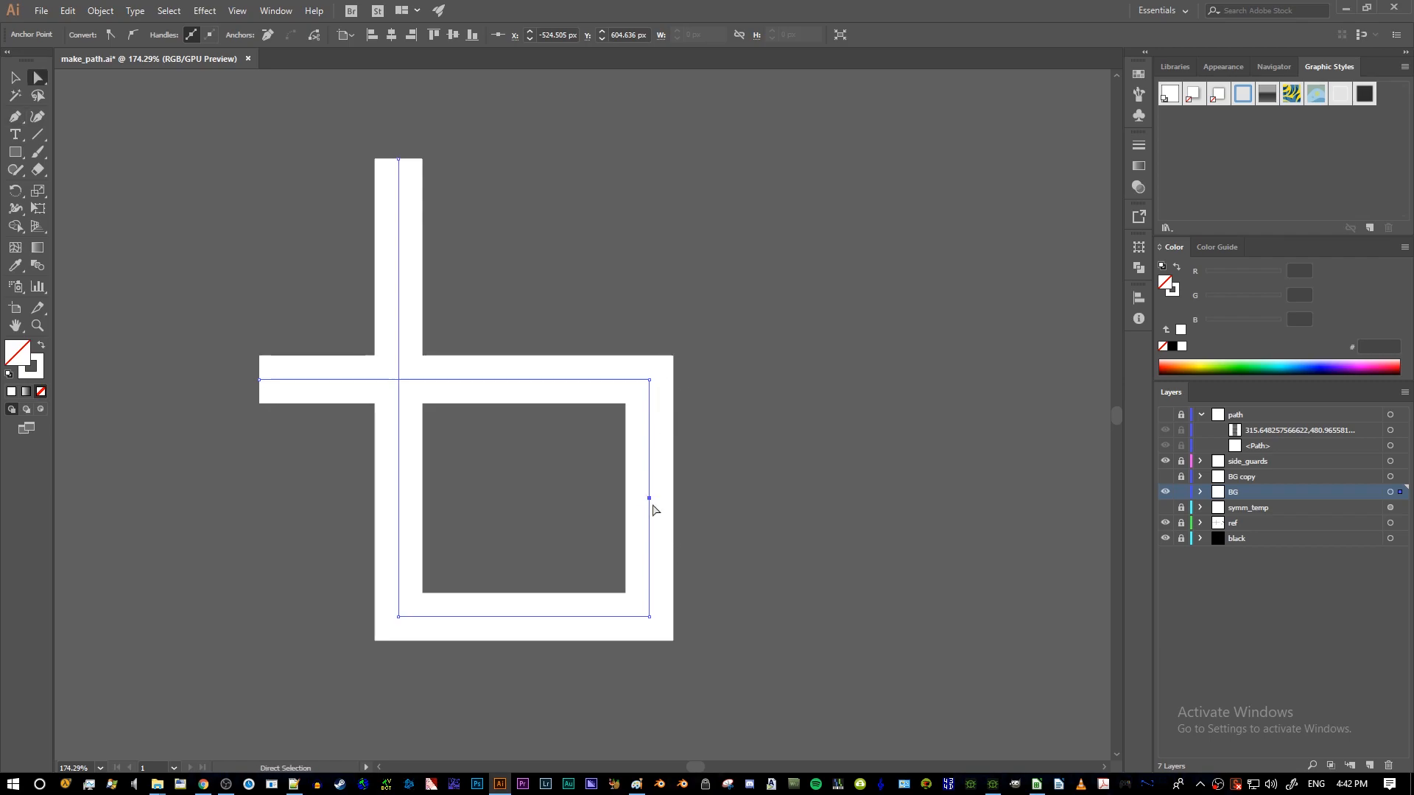
key("v")
left_click(690, 266)
left_click(645, 439)
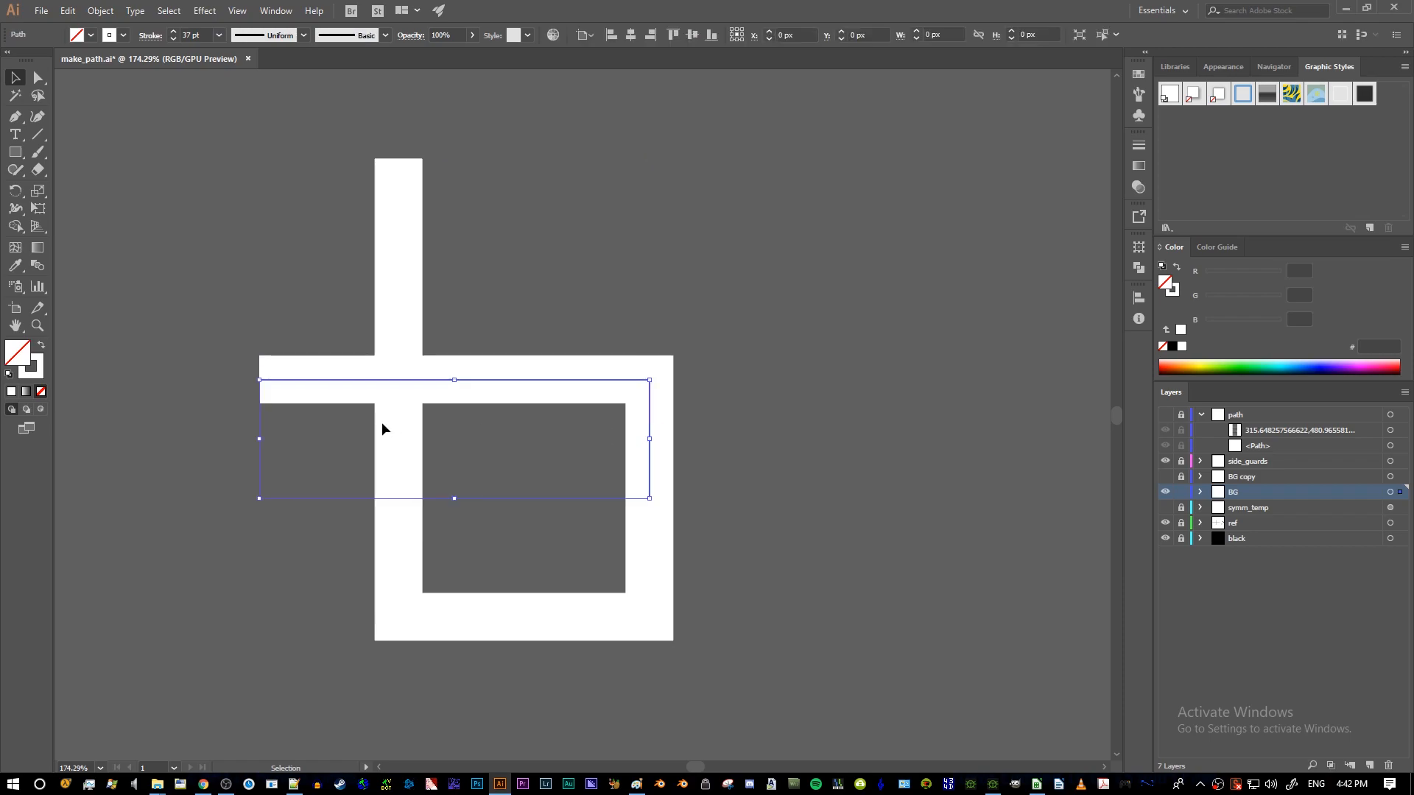
left_click(401, 421)
left_click(522, 349)
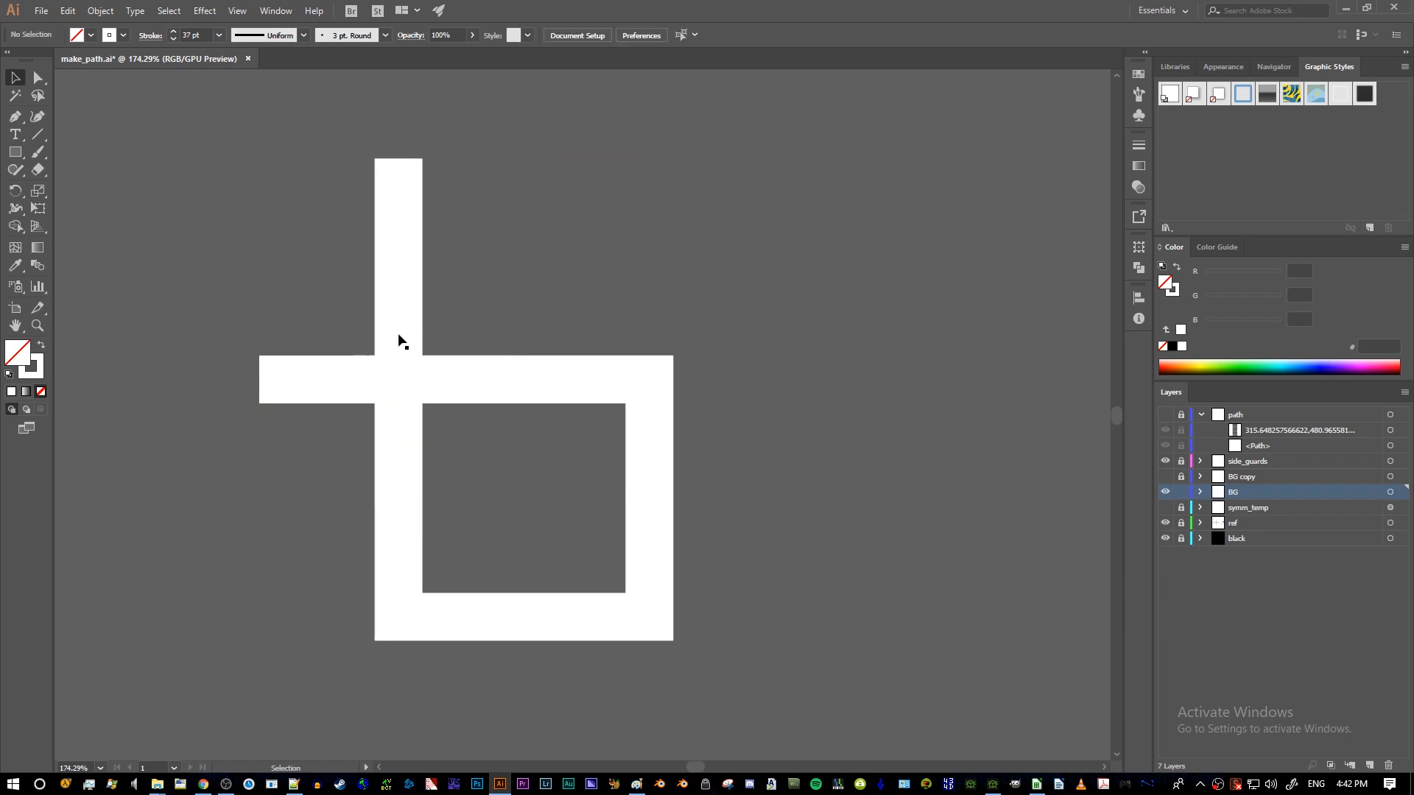
left_click(493, 379)
left_click(497, 335)
left_click(382, 365)
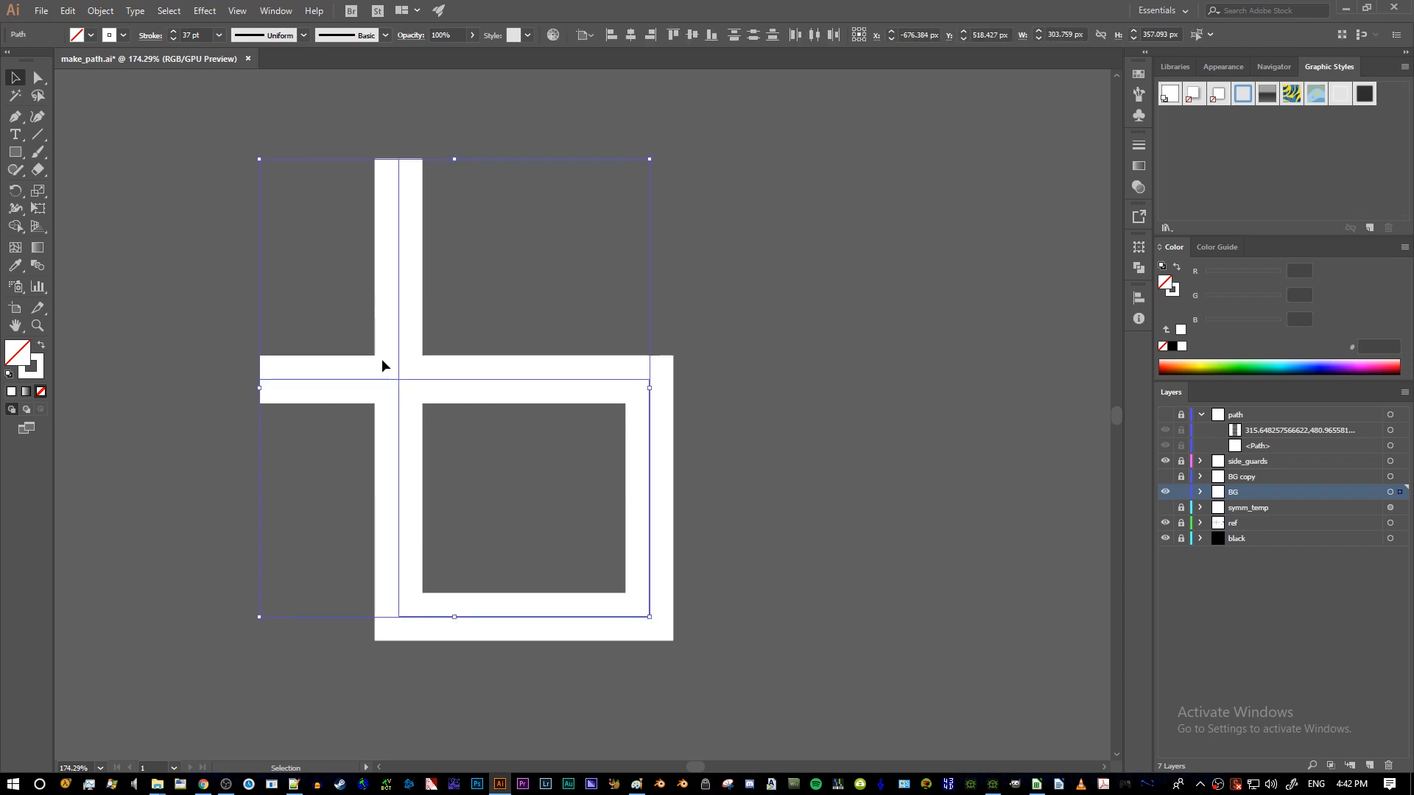
- Outline the strokes of both halves and swap their fill and stroke to show only white contours
left_click_drag(316, 306, 465, 446)
left_click(101, 11)
mouse_move(179, 344)
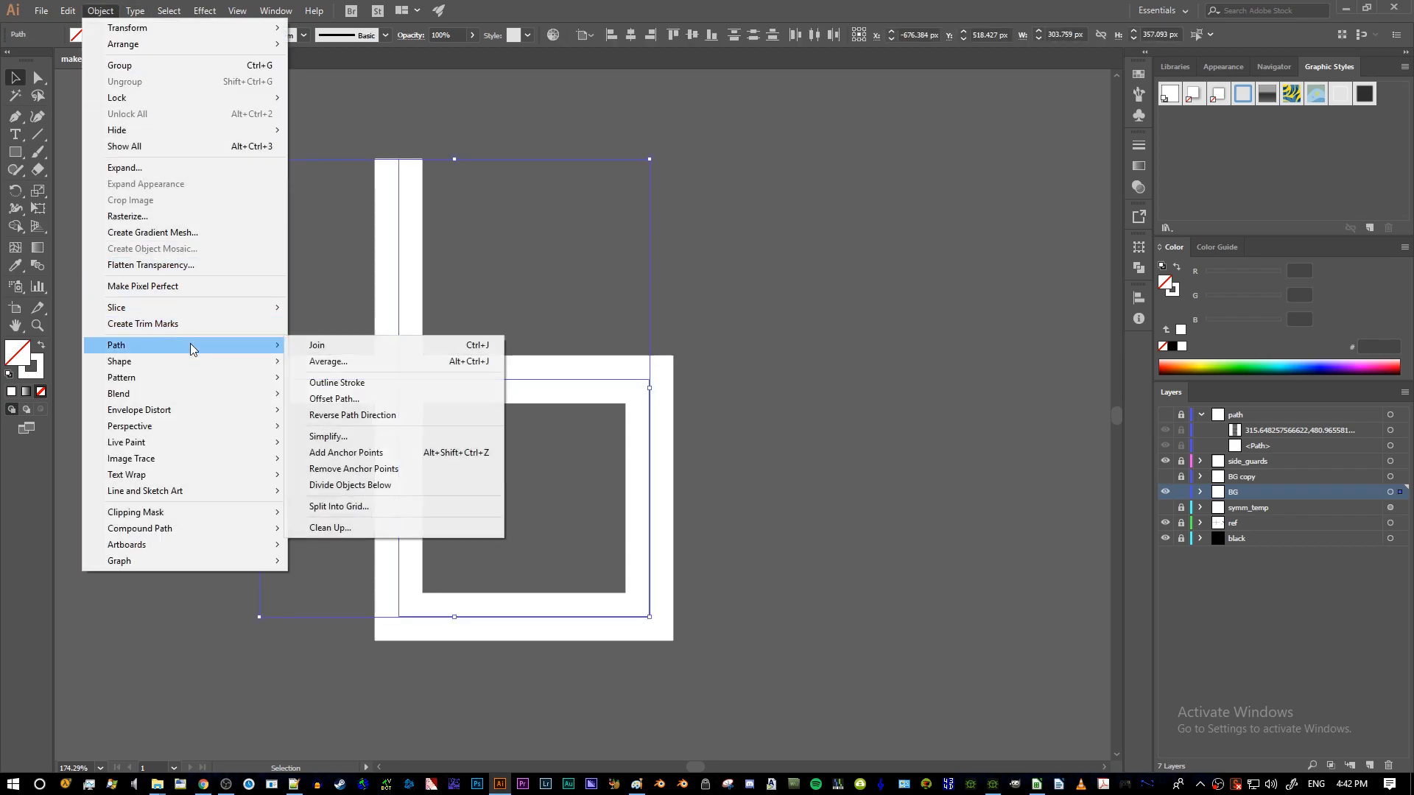
left_click(353, 383)
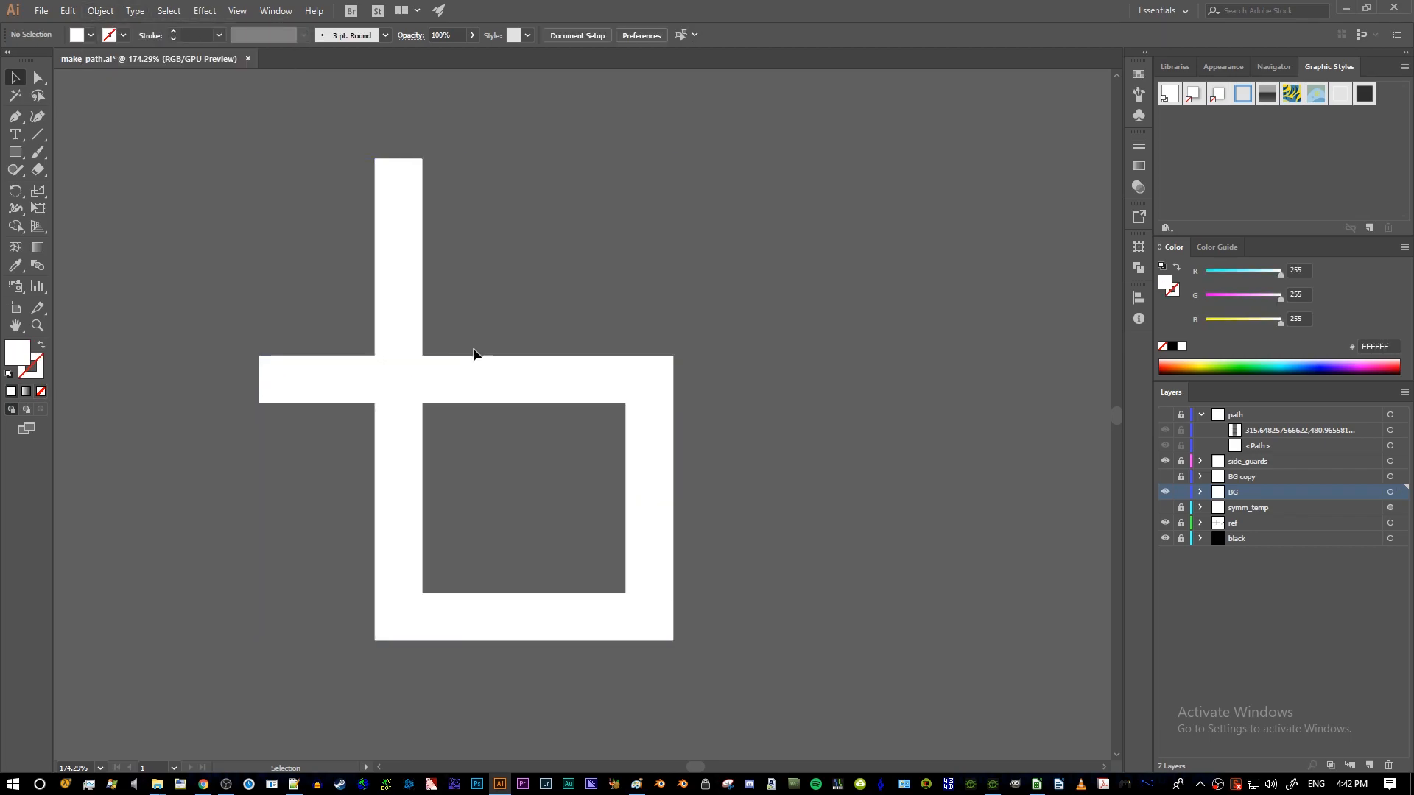
left_click(42, 347)
left_click(407, 378)
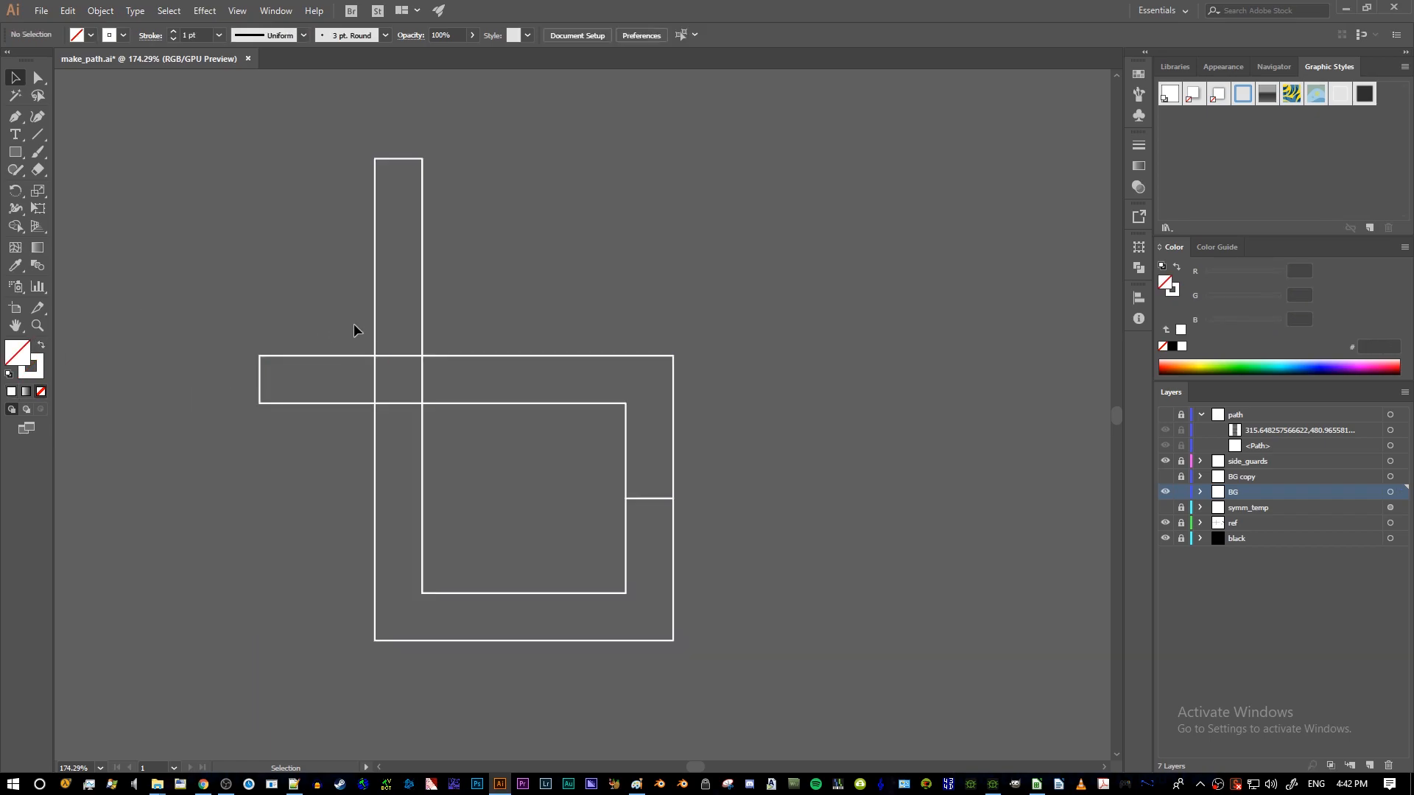
- Examine the overlap of the two outlined halves and delete both test pieces
left_click_drag(535, 465, 535, 465)
left_click_drag(337, 319, 456, 476)
left_click(341, 291)
left_click(449, 444)
left_click(346, 294)
left_click(464, 445)
left_click(334, 325)
scroll(425, 341, "down", 5)
left_click(514, 468)
left_click(514, 469)
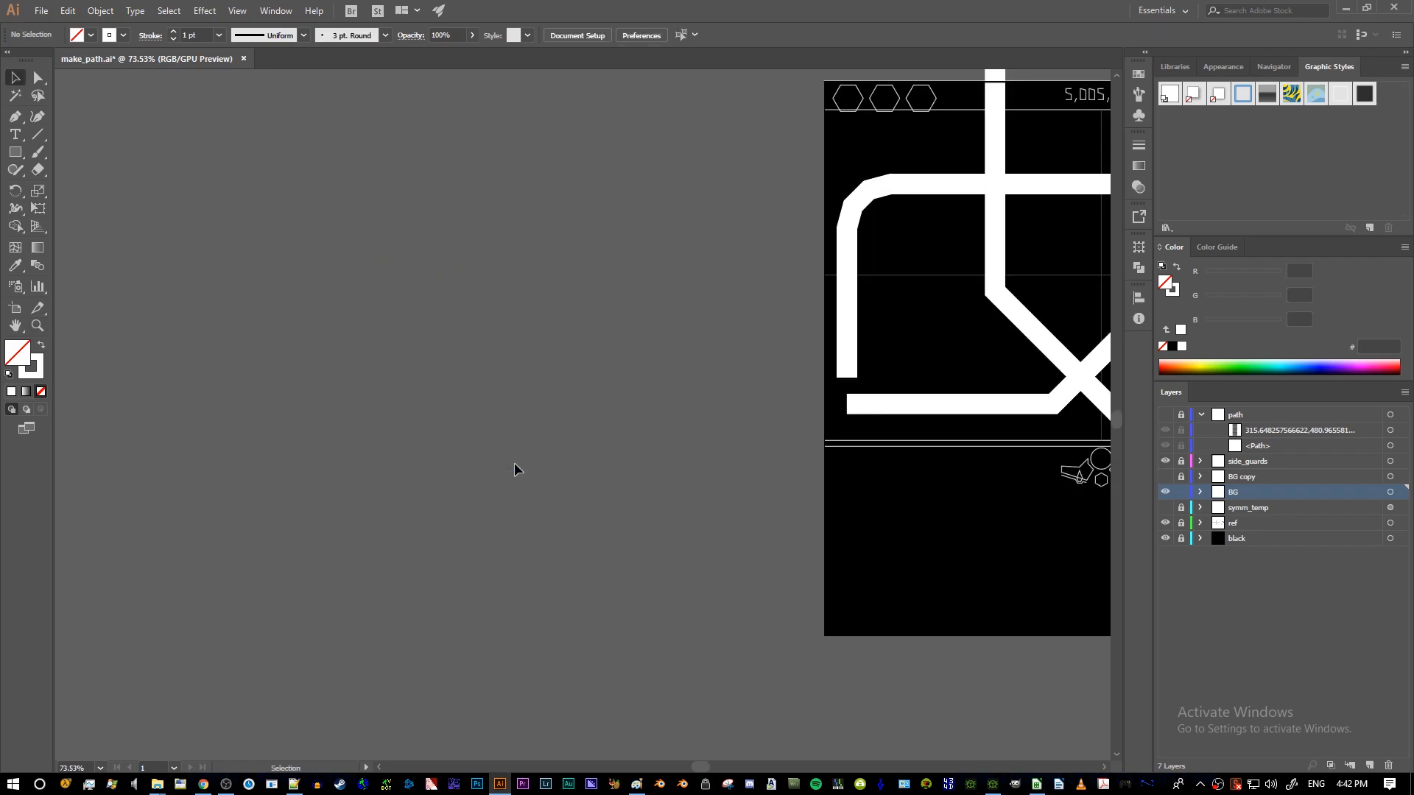
- Duplicate the three white artboard paths in place using Move with 0 px horizontal and 0 px vertical, and expand the BG layer
key("z")
left_click_drag(471, 464, 583, 346)
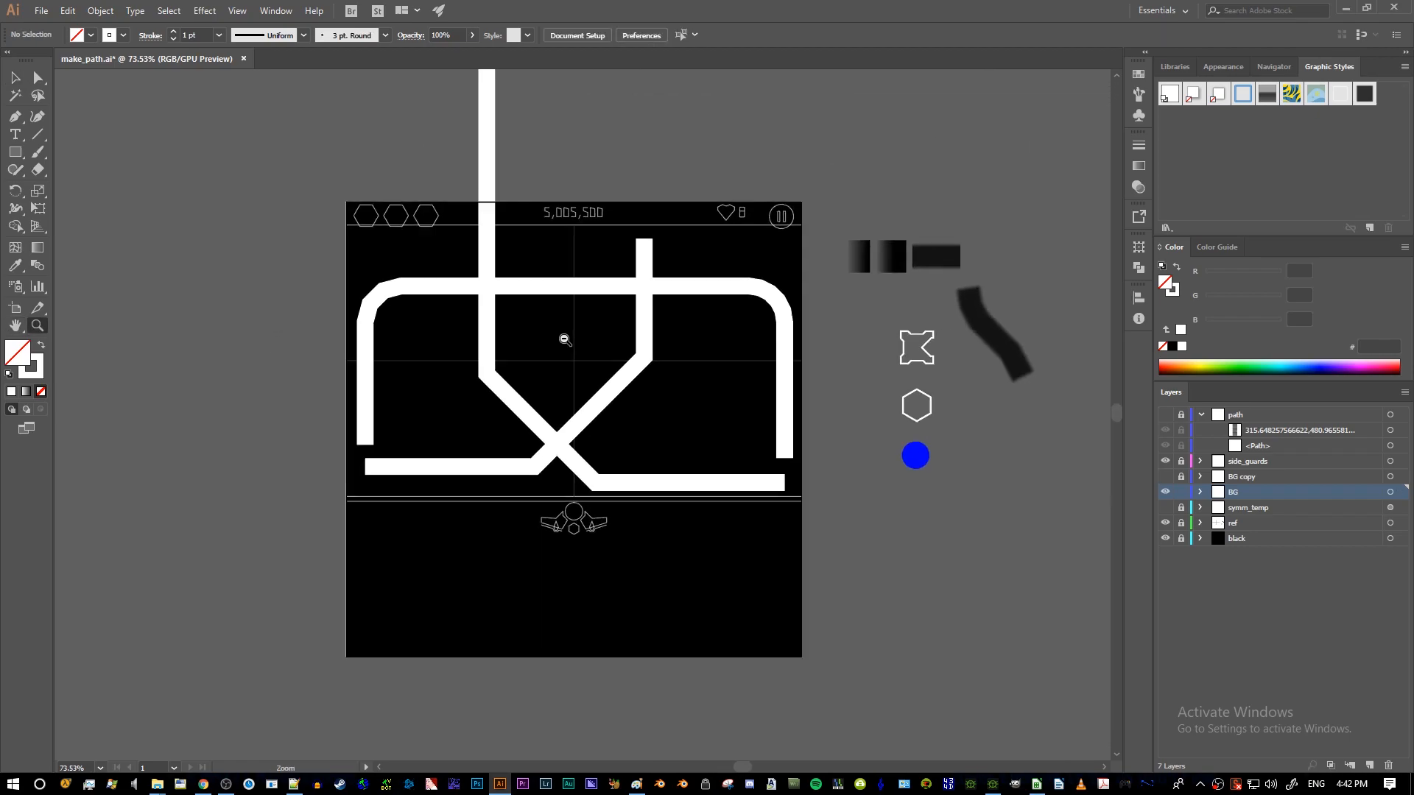
key("v")
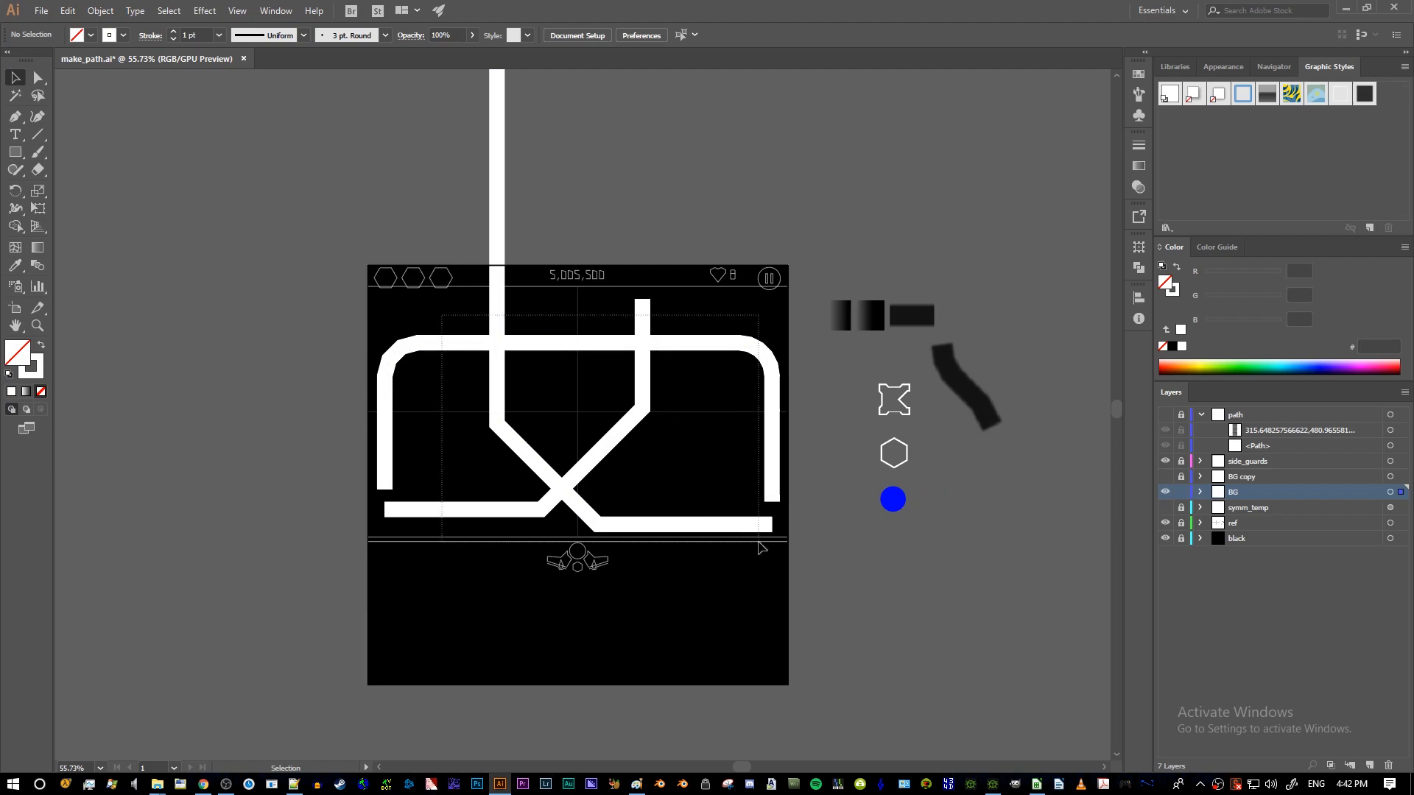
left_click(659, 418)
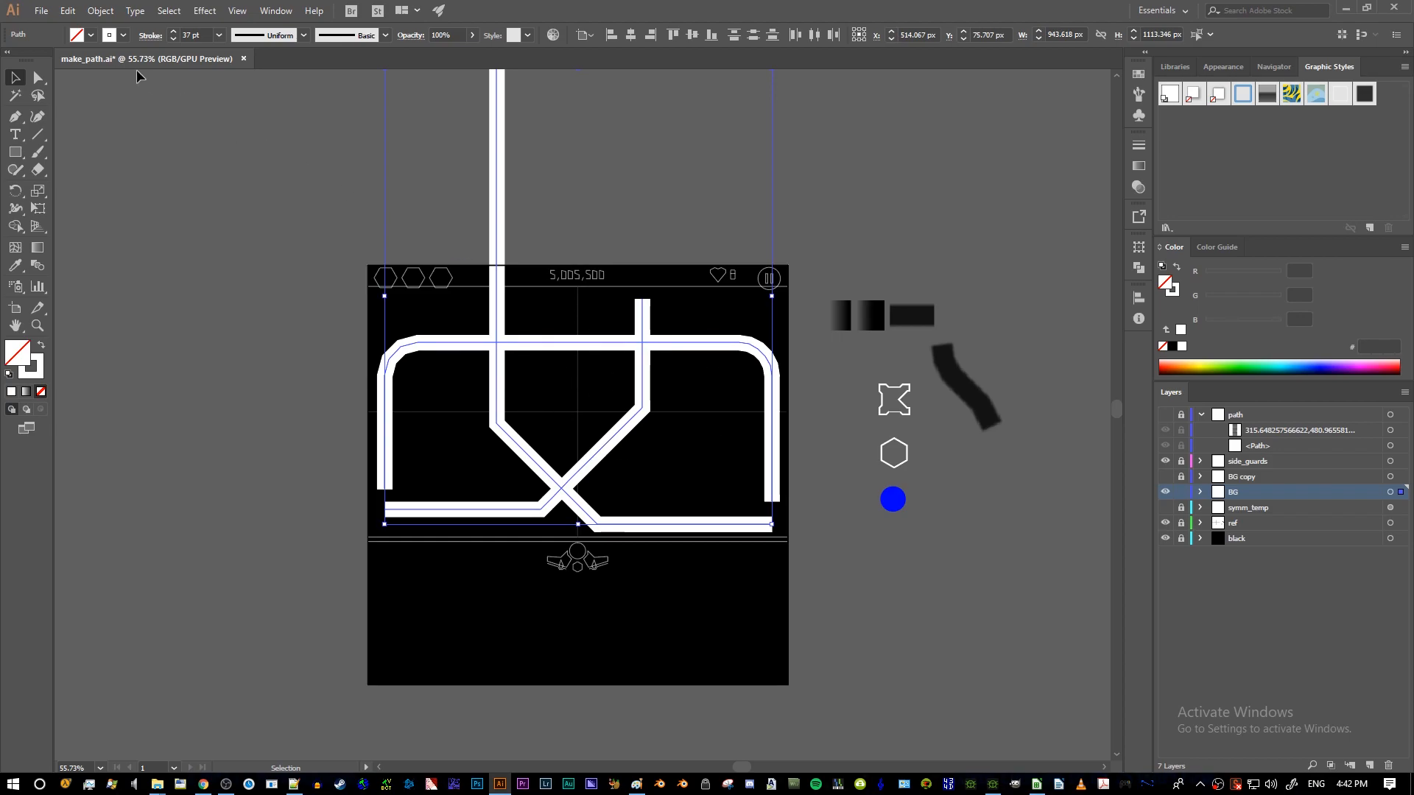
left_click(102, 12)
mouse_move(117, 27)
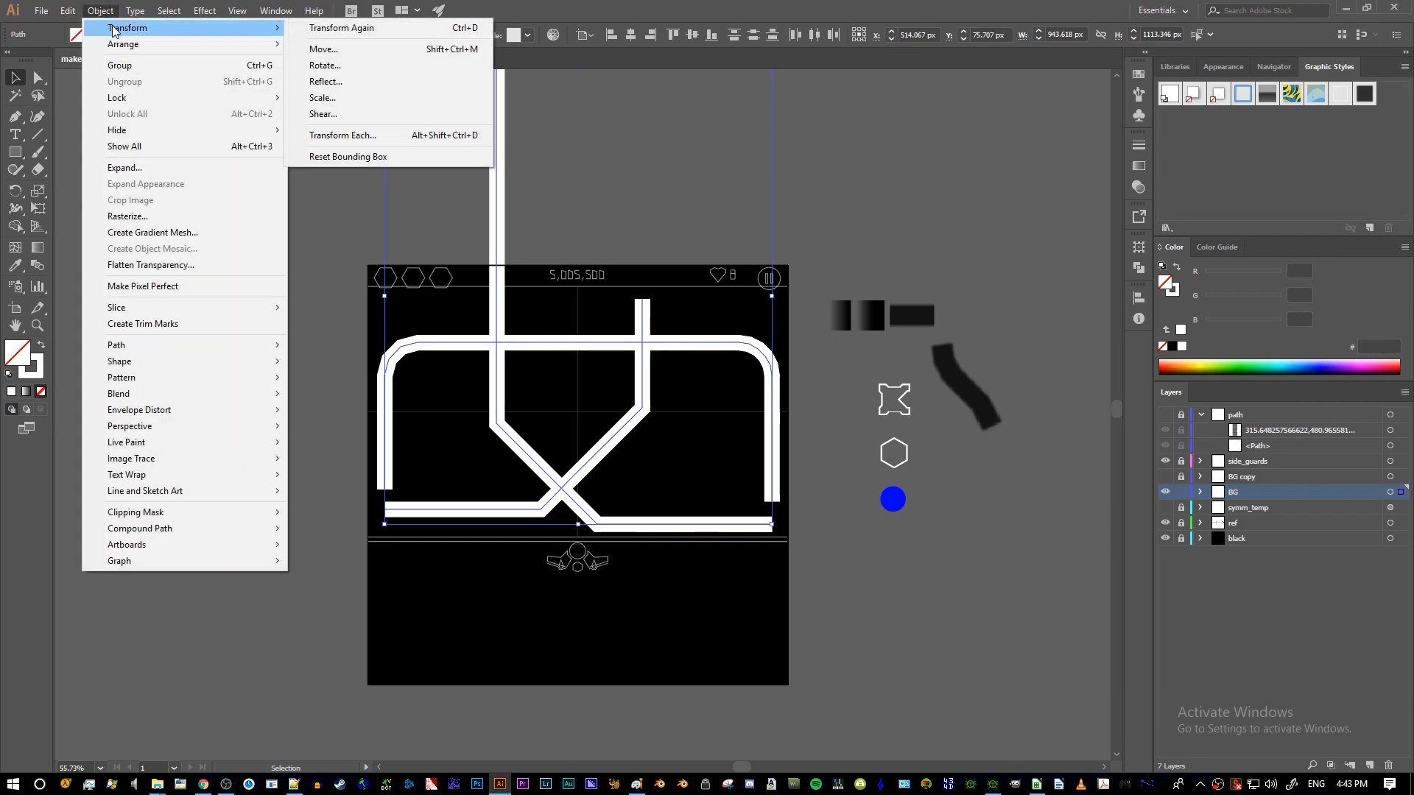
left_click(321, 49)
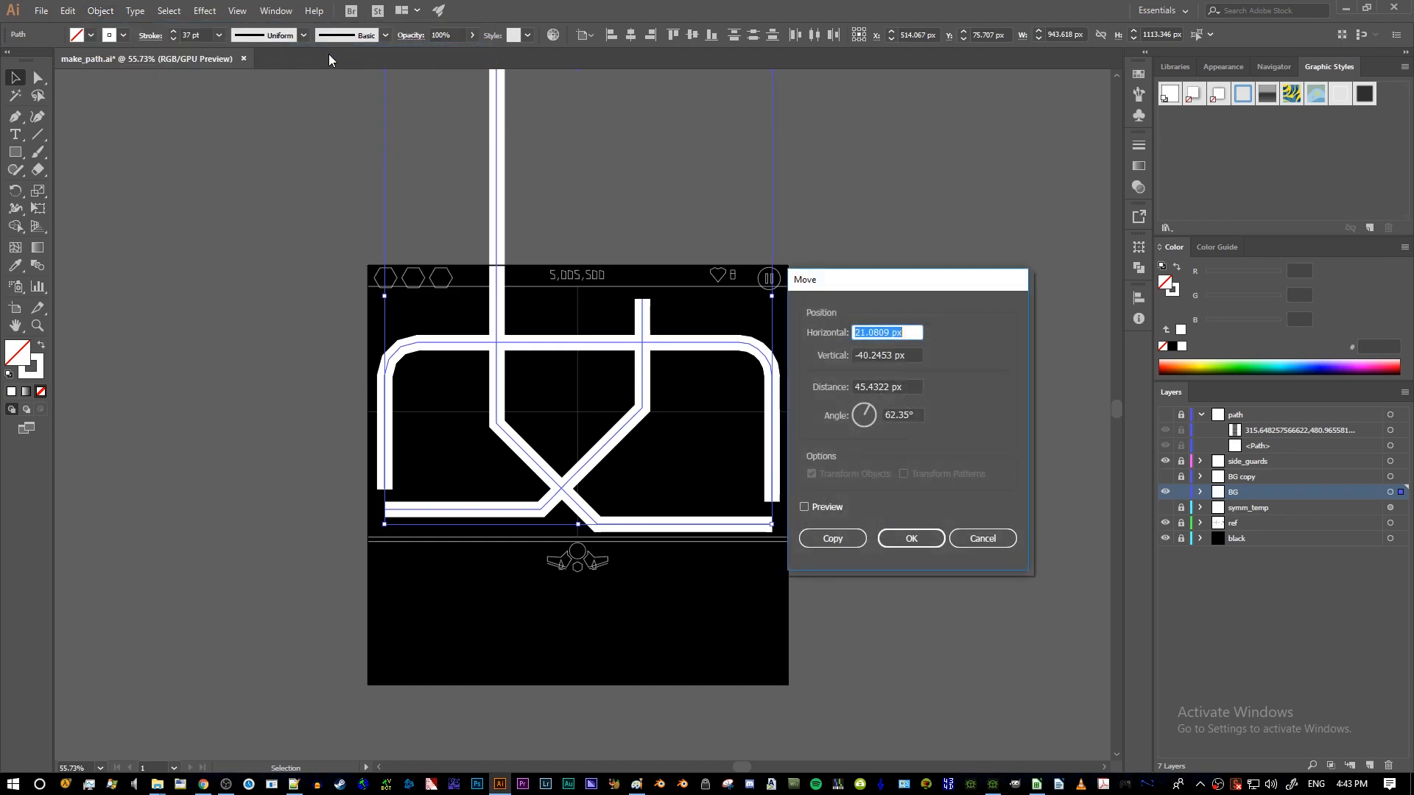
type("0")
key("Tab")
type("0")
key("Tab")
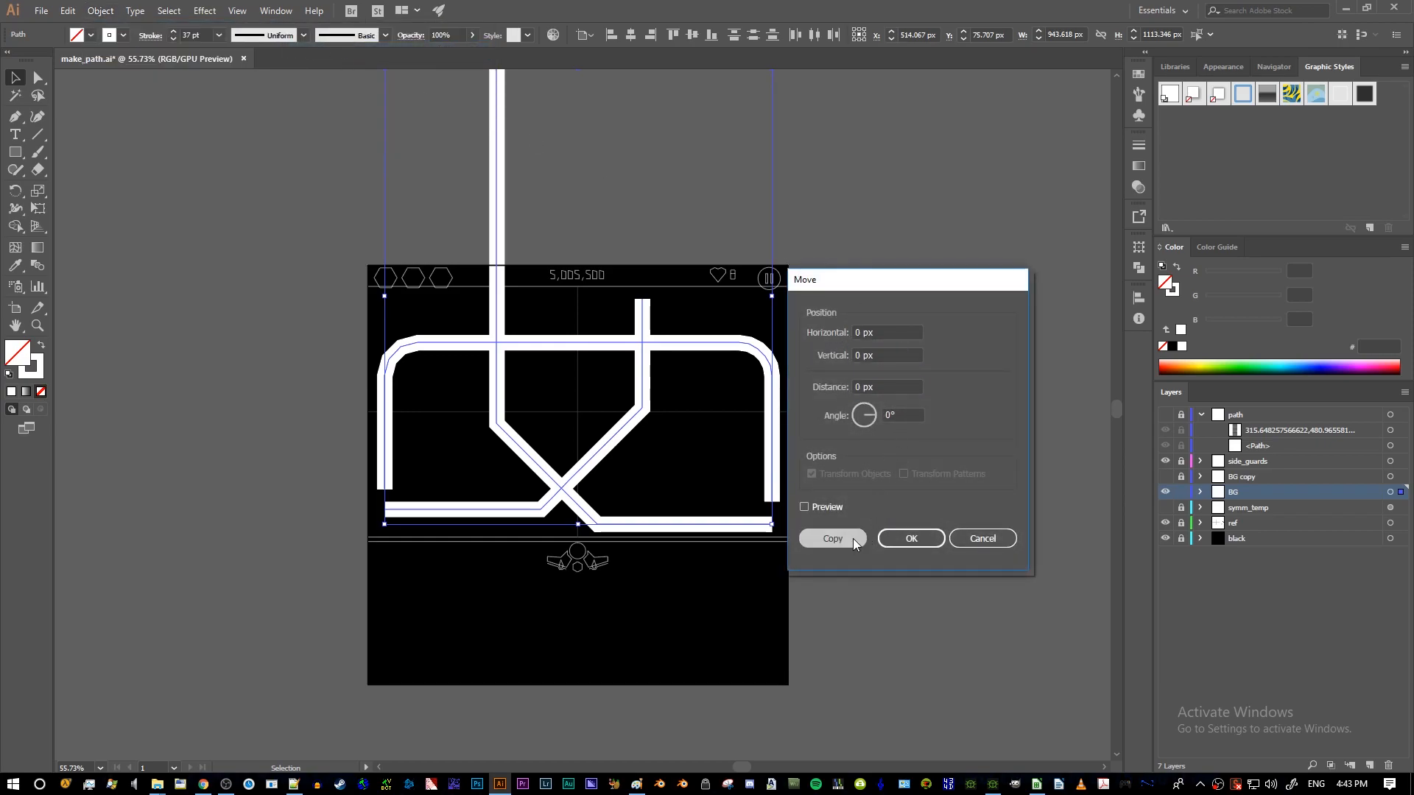
left_click(833, 539)
left_click(1201, 493)
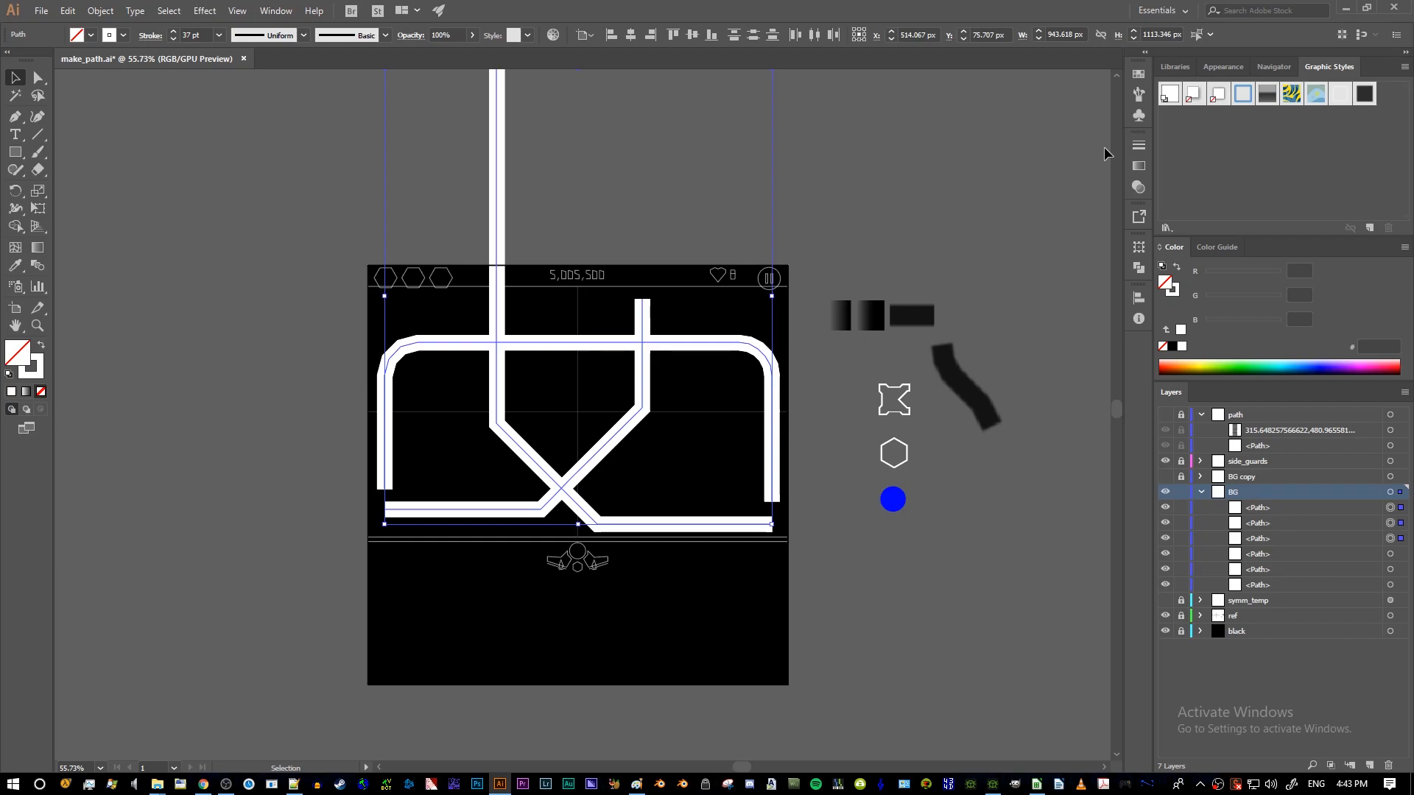
- Apply the dark, blurred track graphic style to the three selected path copies and return the Graphic Styles panel to its dock
left_click_drag(1329, 66, 876, 156)
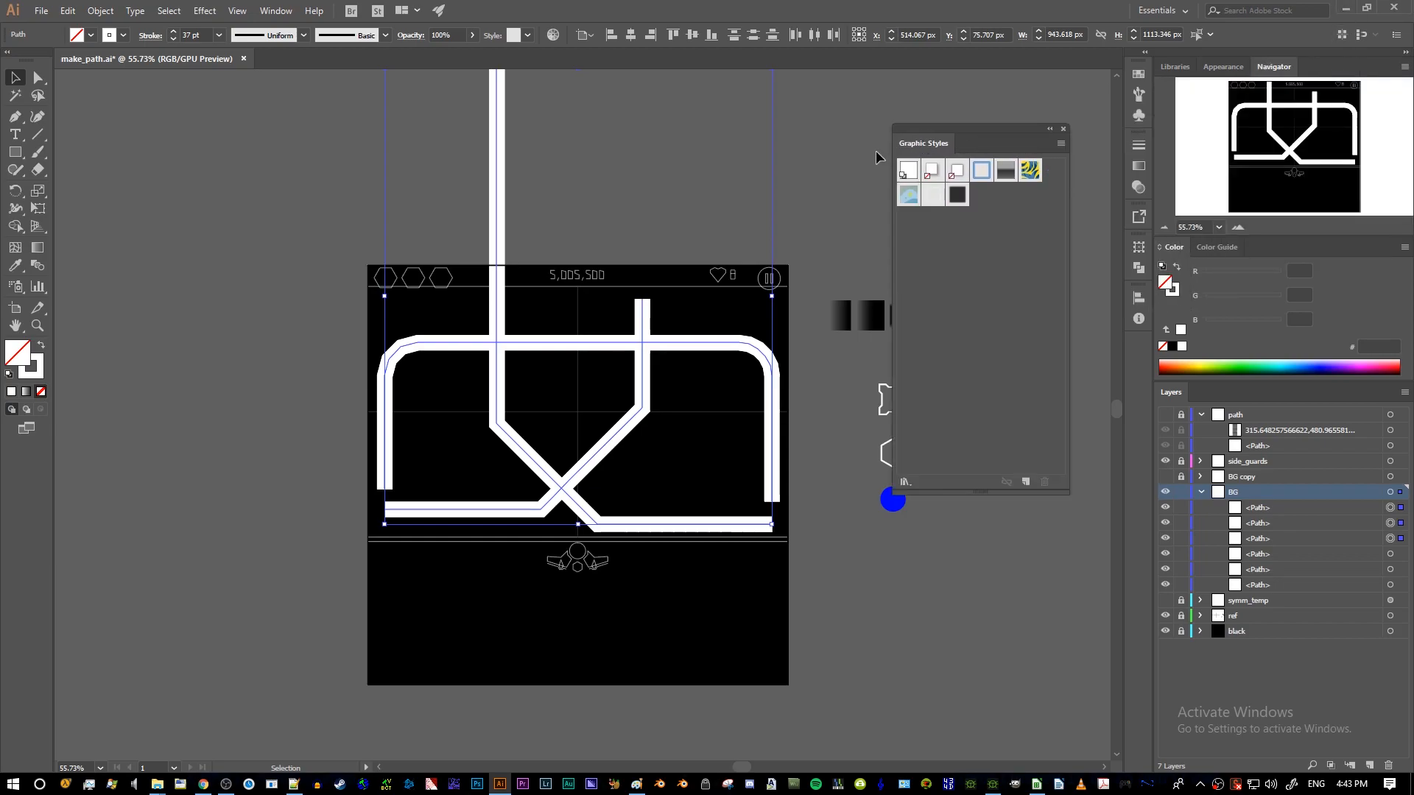
left_click(1063, 129)
left_click(276, 10)
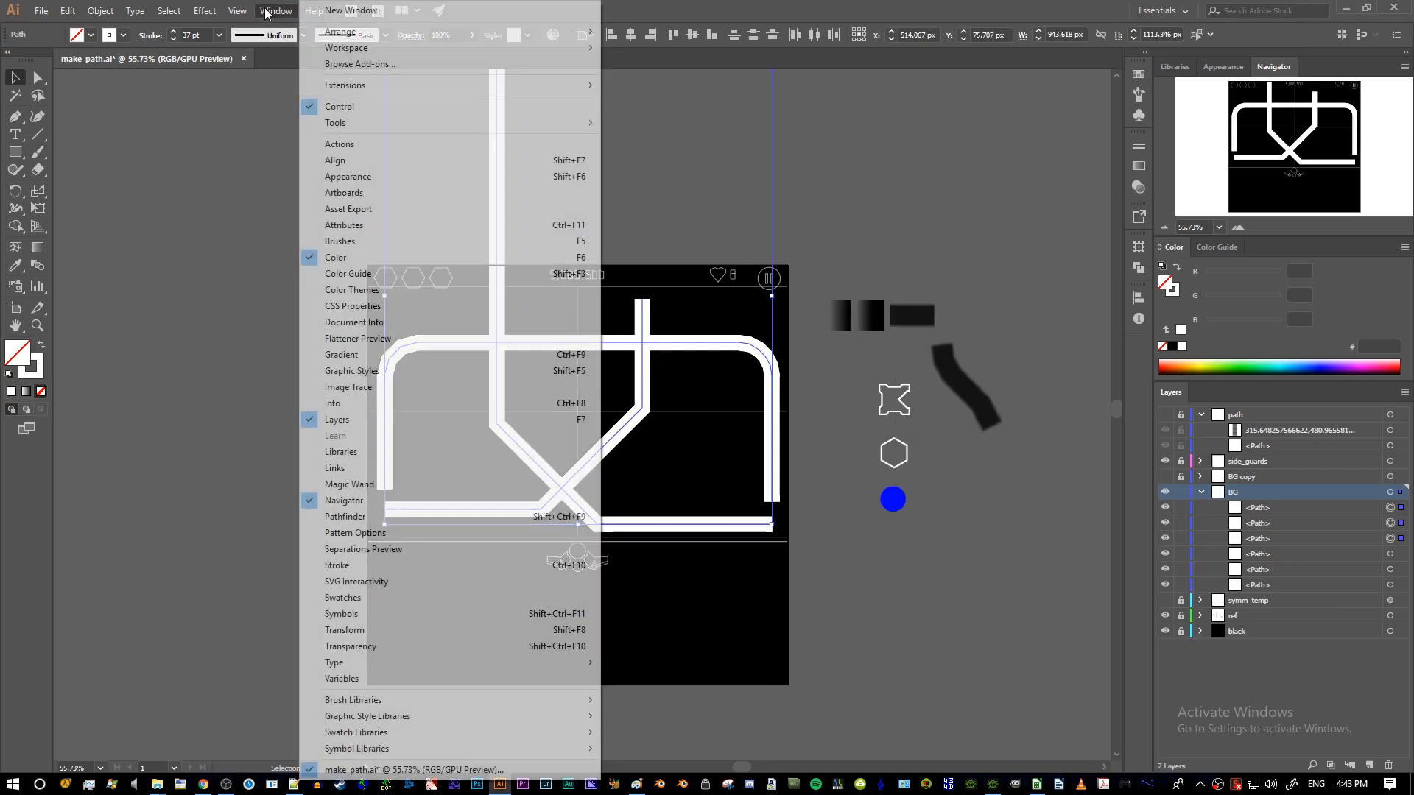
left_click(409, 377)
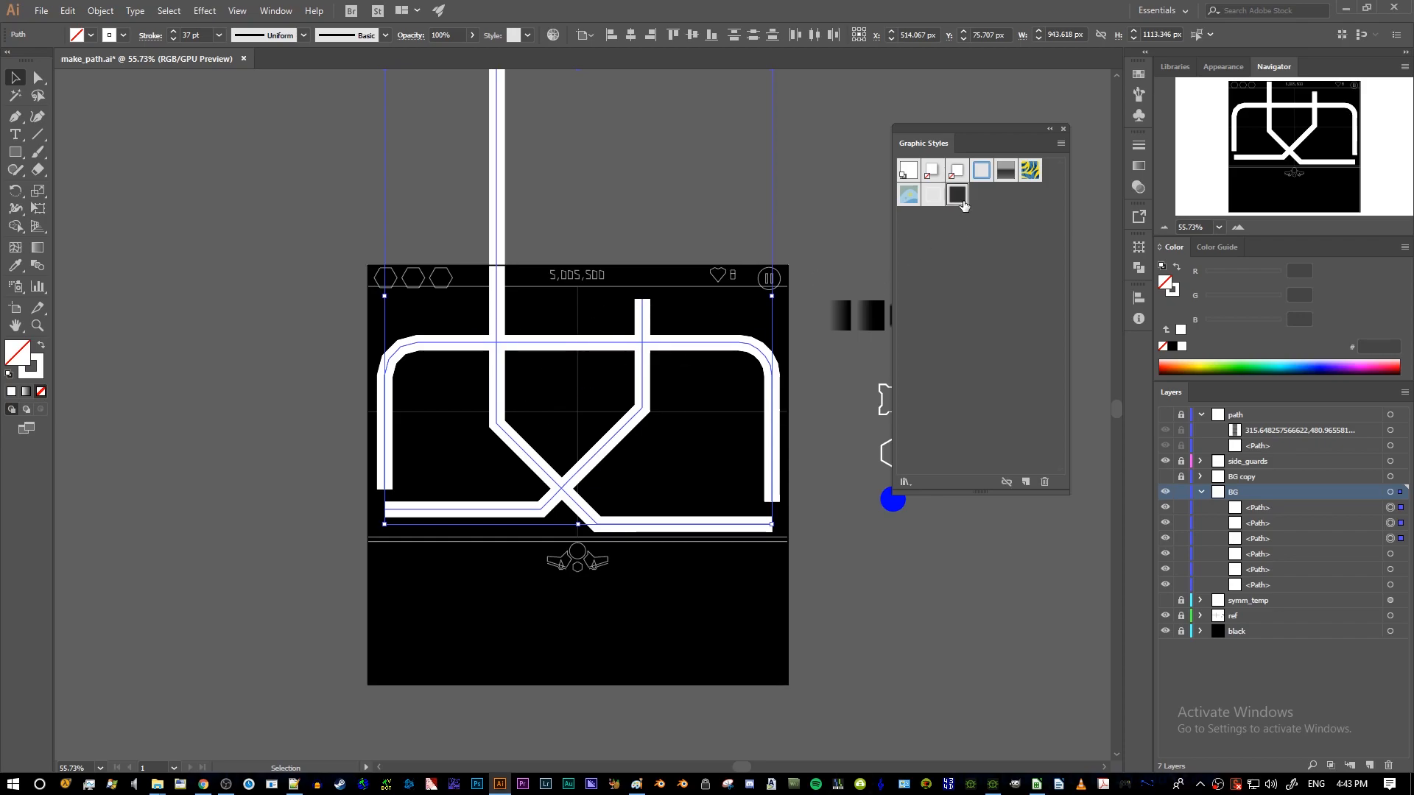
left_click(963, 205)
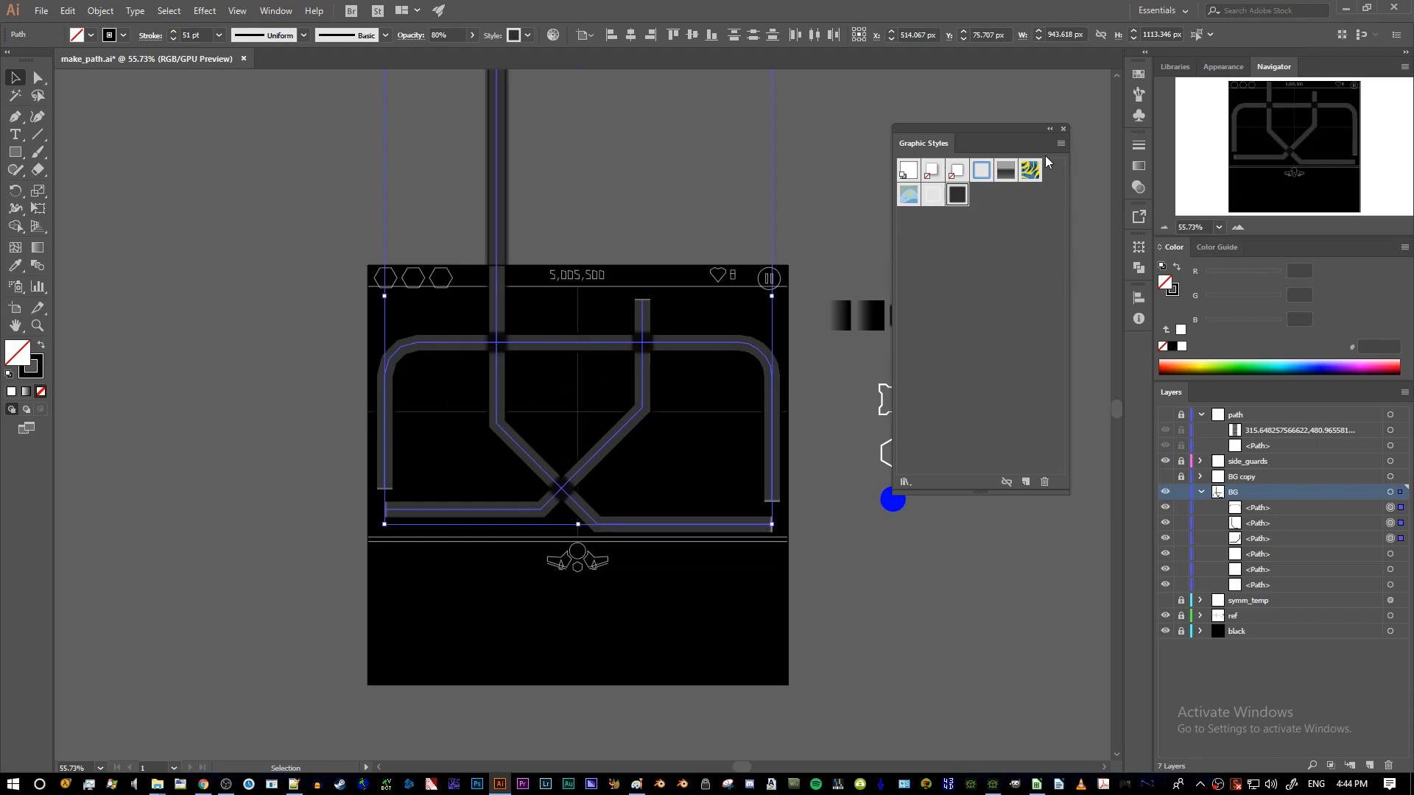
left_click_drag(961, 143, 1319, 74)
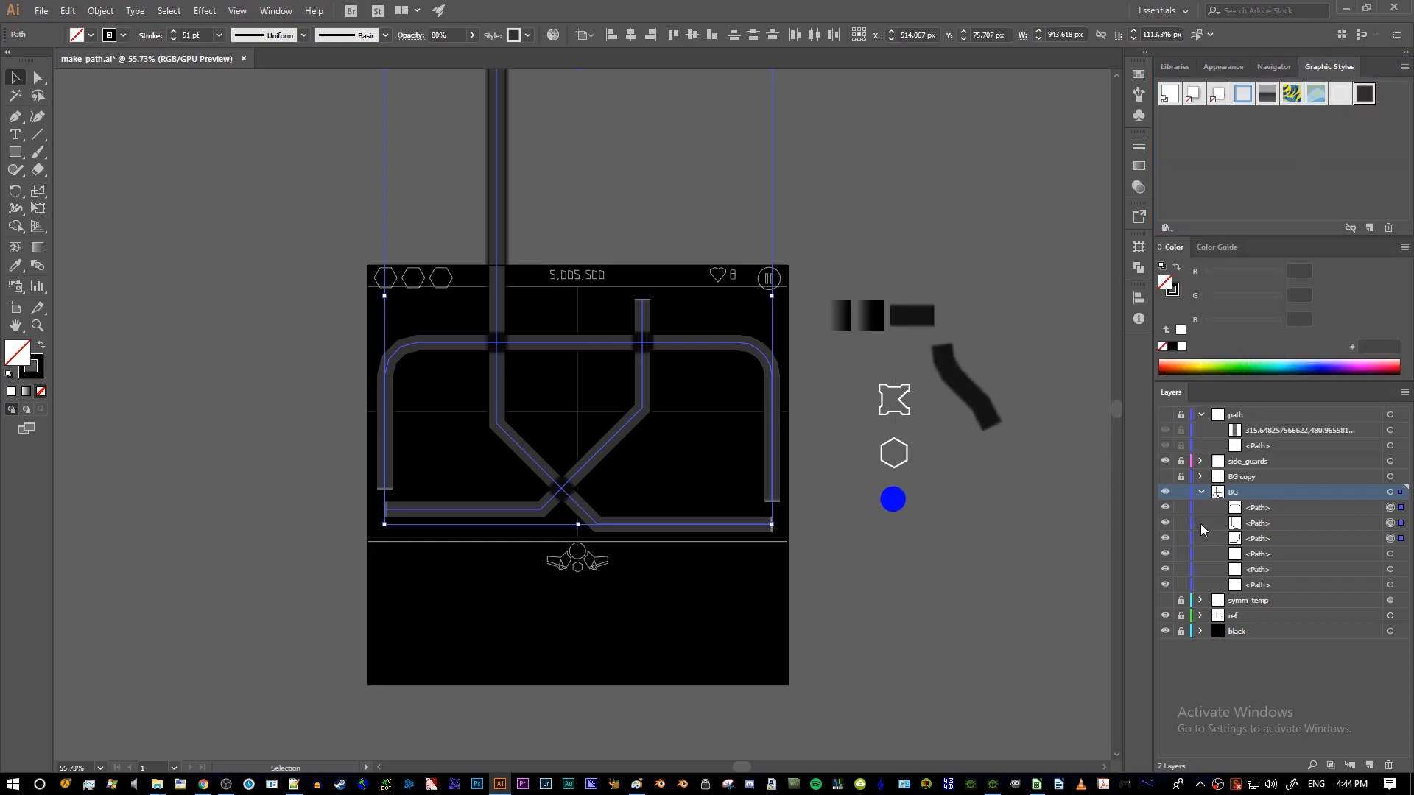
- Hide the three dark-styled path copies in the BG layer and select the three remaining white paths
left_click_drag(1165, 508, 1165, 538)
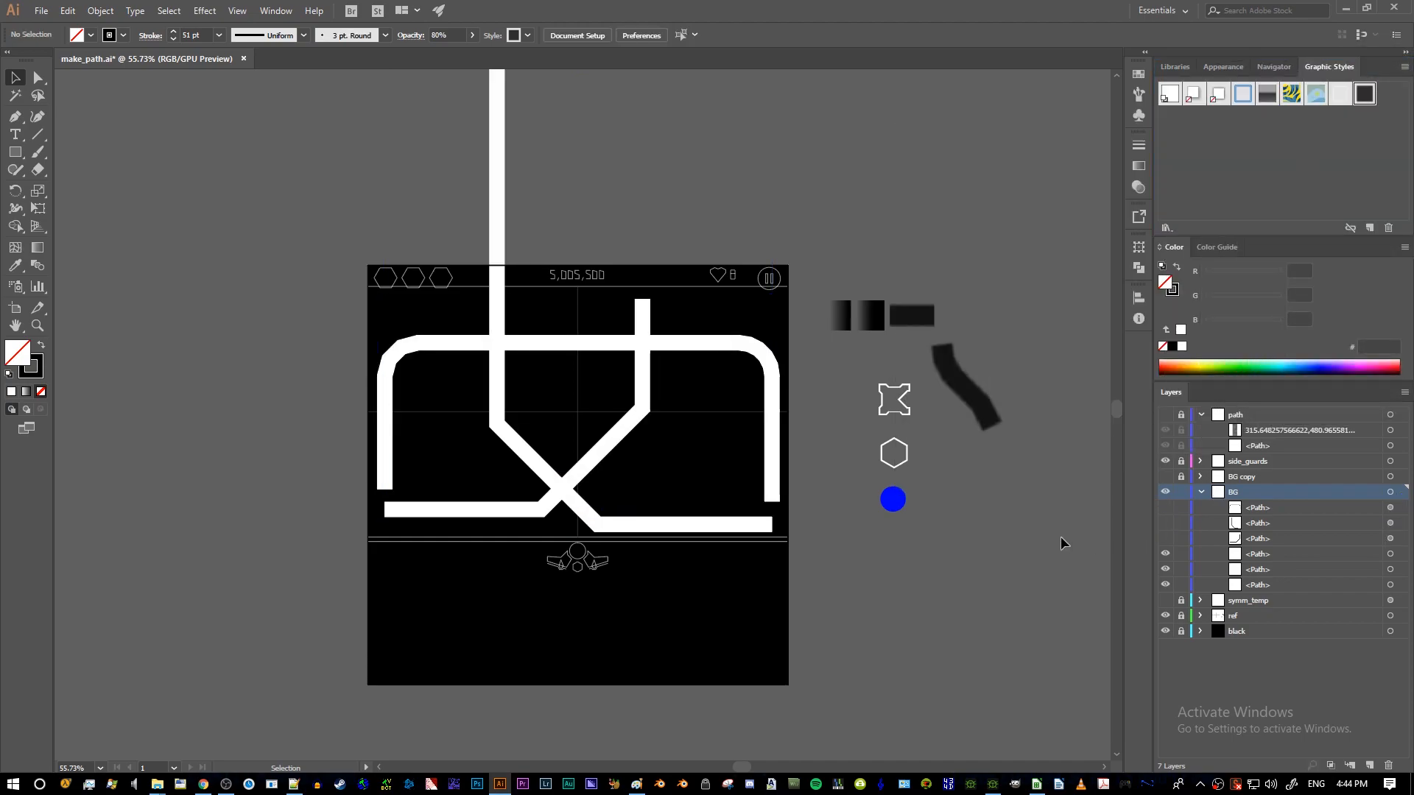
left_click_drag(462, 323, 714, 554)
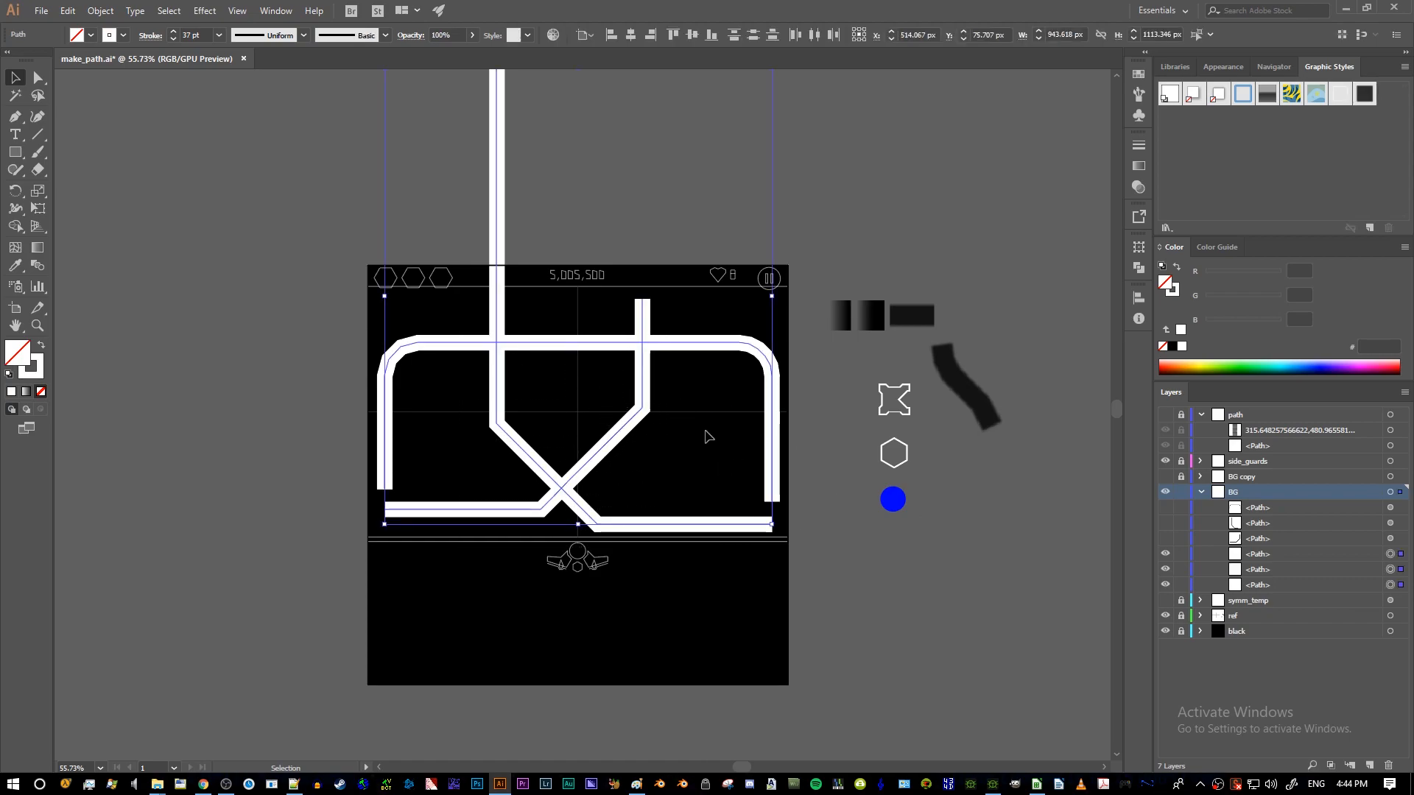
left_click_drag(469, 324, 712, 545)
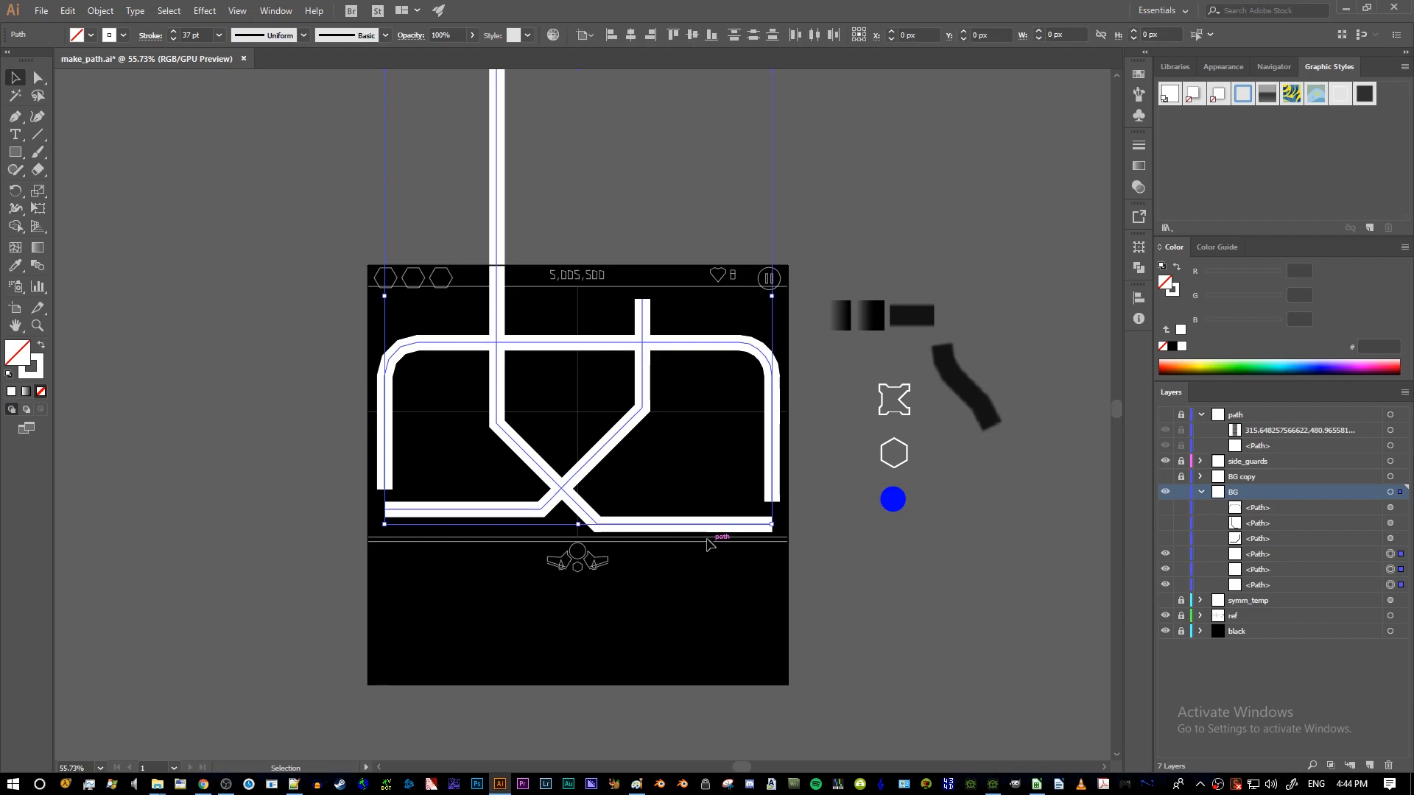
left_click_drag(435, 313, 728, 577)
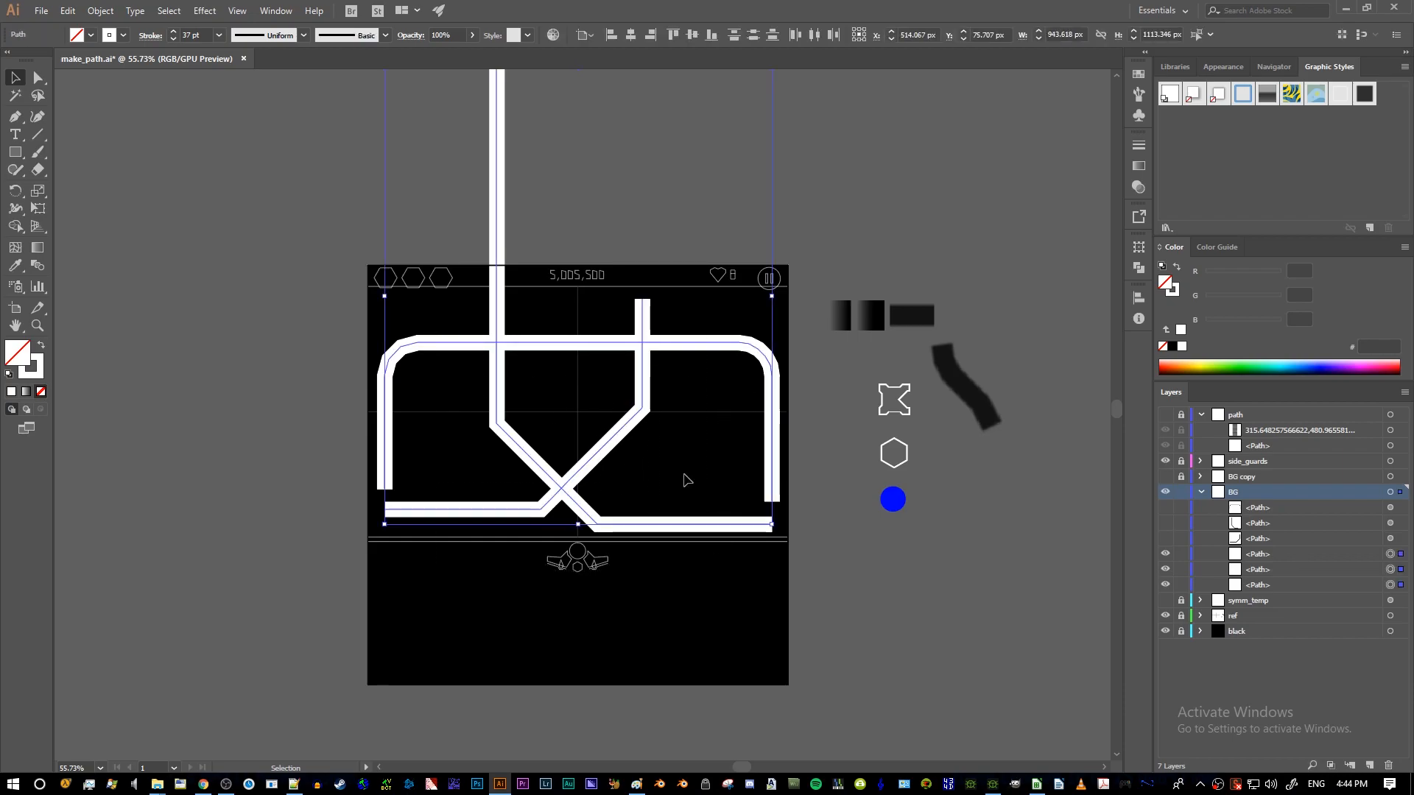
left_click_drag(464, 308, 691, 536)
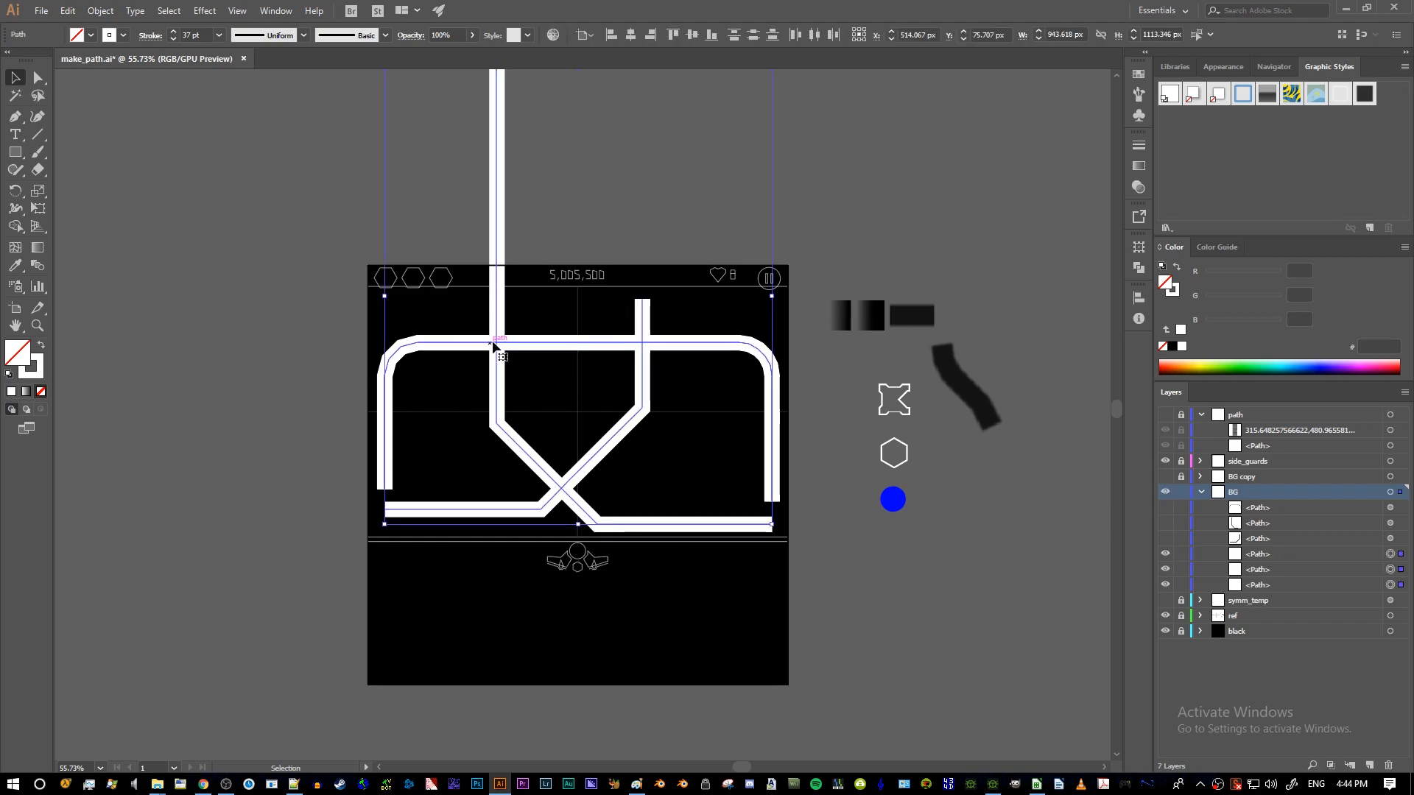
- Try outlining the strokes of the three white paths and swapping their fill and stroke to get thin contours
left_click(100, 10)
mouse_move(175, 352)
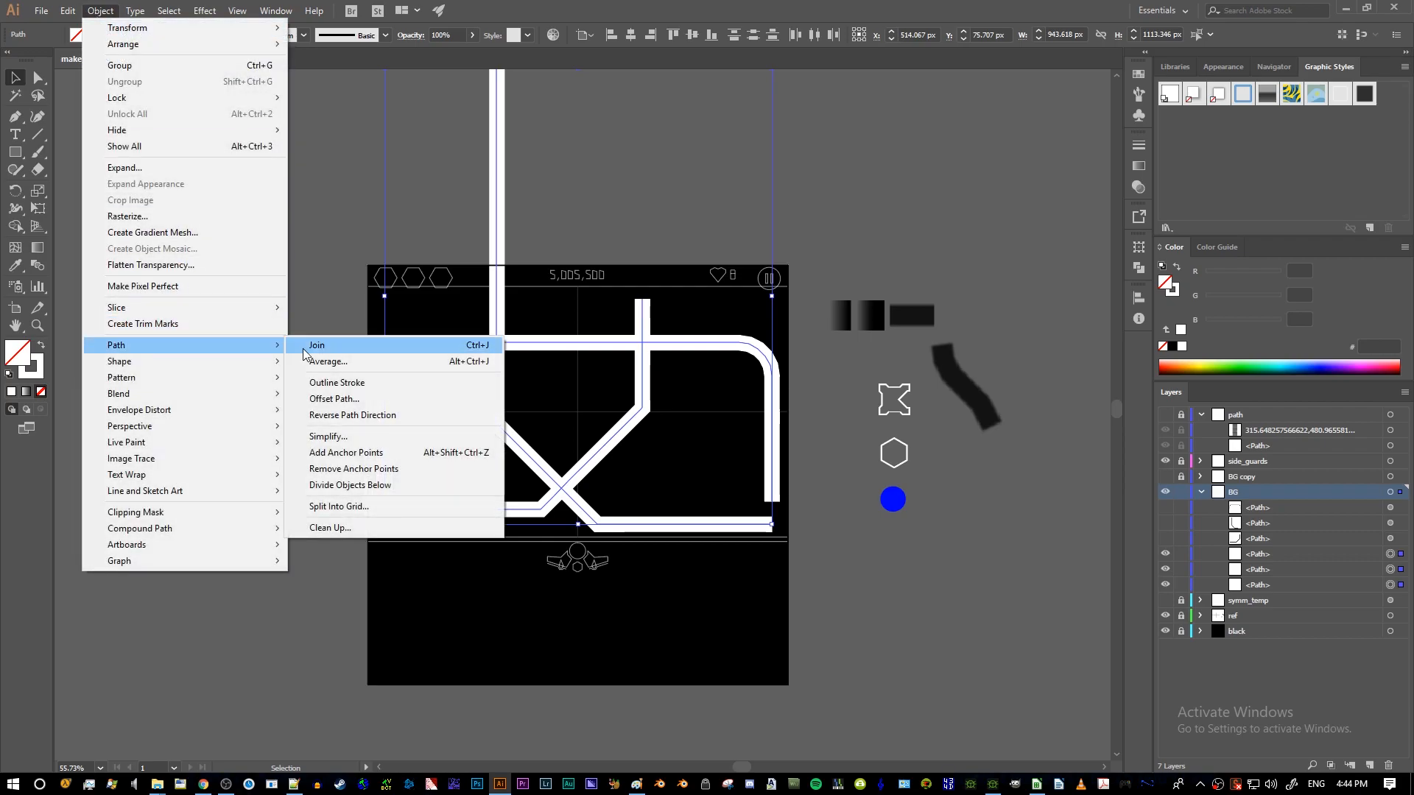
left_click(318, 382)
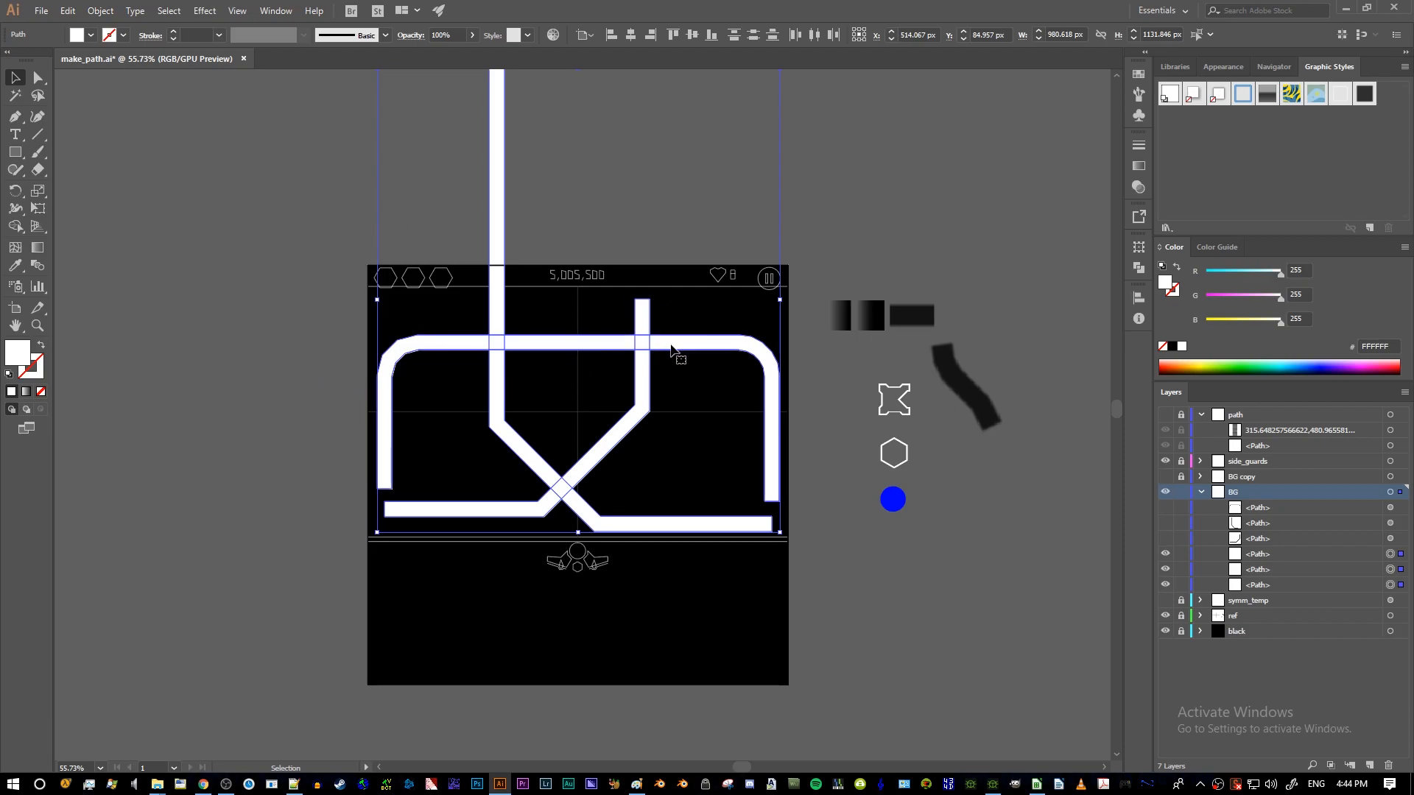
left_click(40, 345)
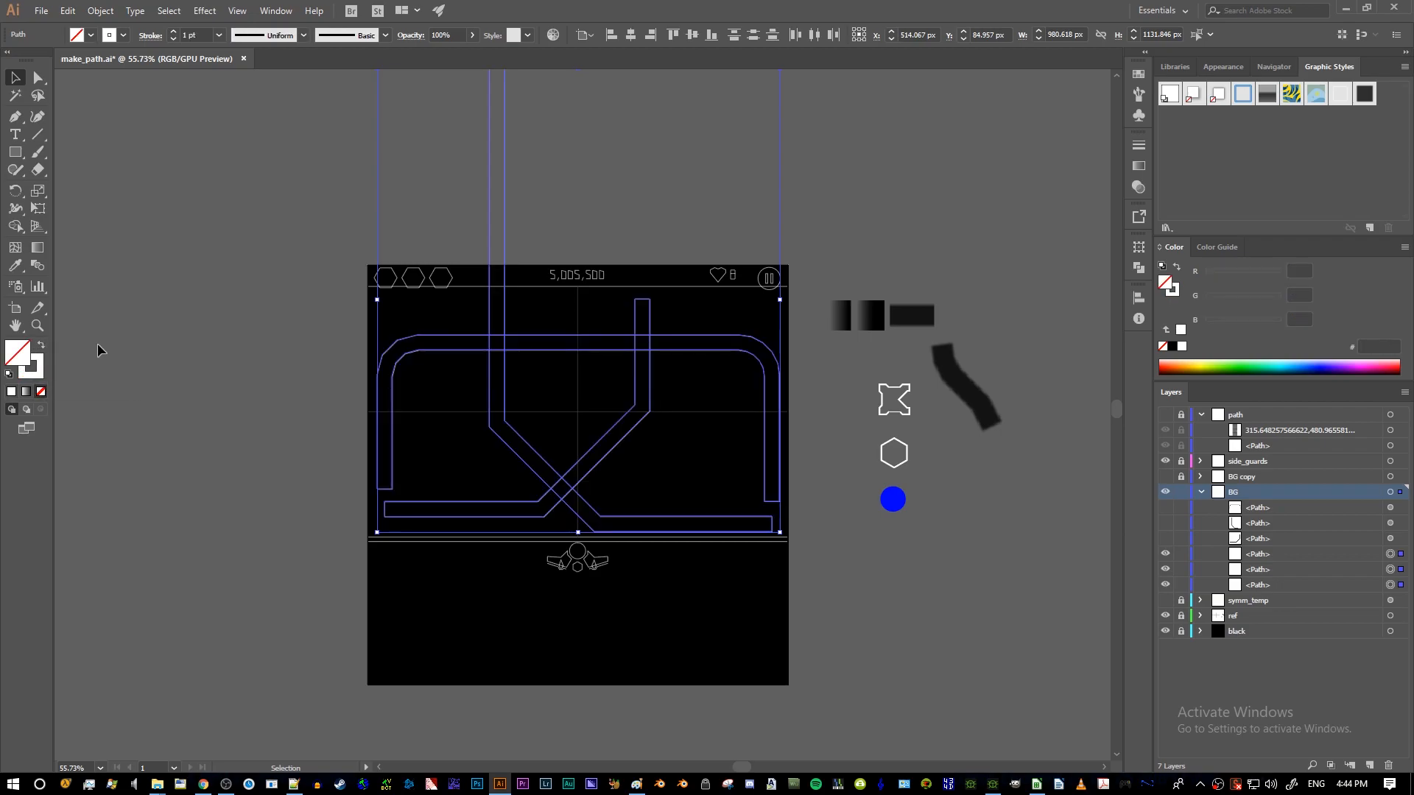
- Look over the contours, including the section extending above the artboard, and undo the stroke outlining
left_click(606, 366)
scroll(612, 370, "up", 2)
key("z")
left_click_drag(615, 372, 718, 331)
scroll(724, 409, "down", 2)
left_click_drag(731, 277, 742, 336)
left_click_drag(817, 389, 767, 382)
key("ctrl+a")
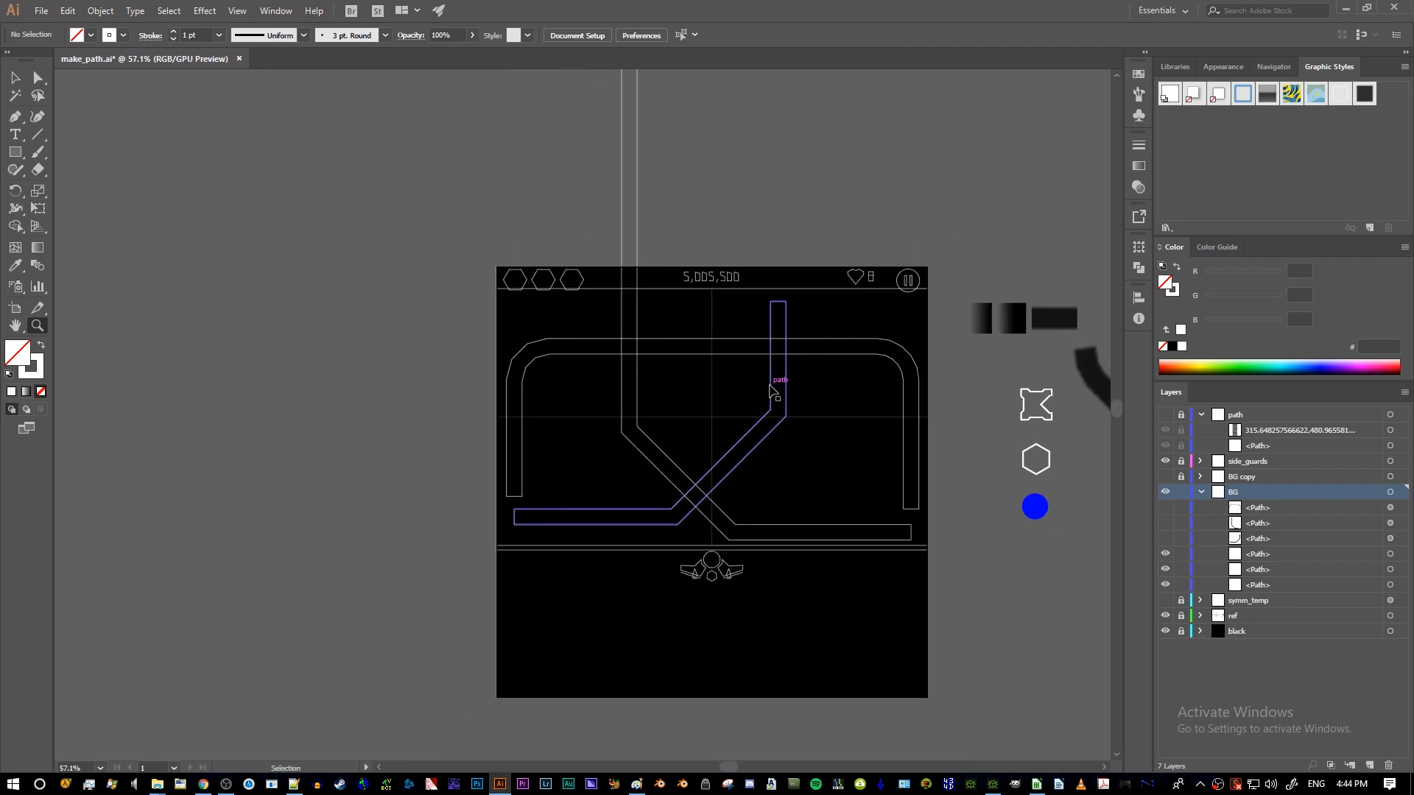
left_click(723, 331)
key("v")
left_click(527, 282)
key("ctrl+a")
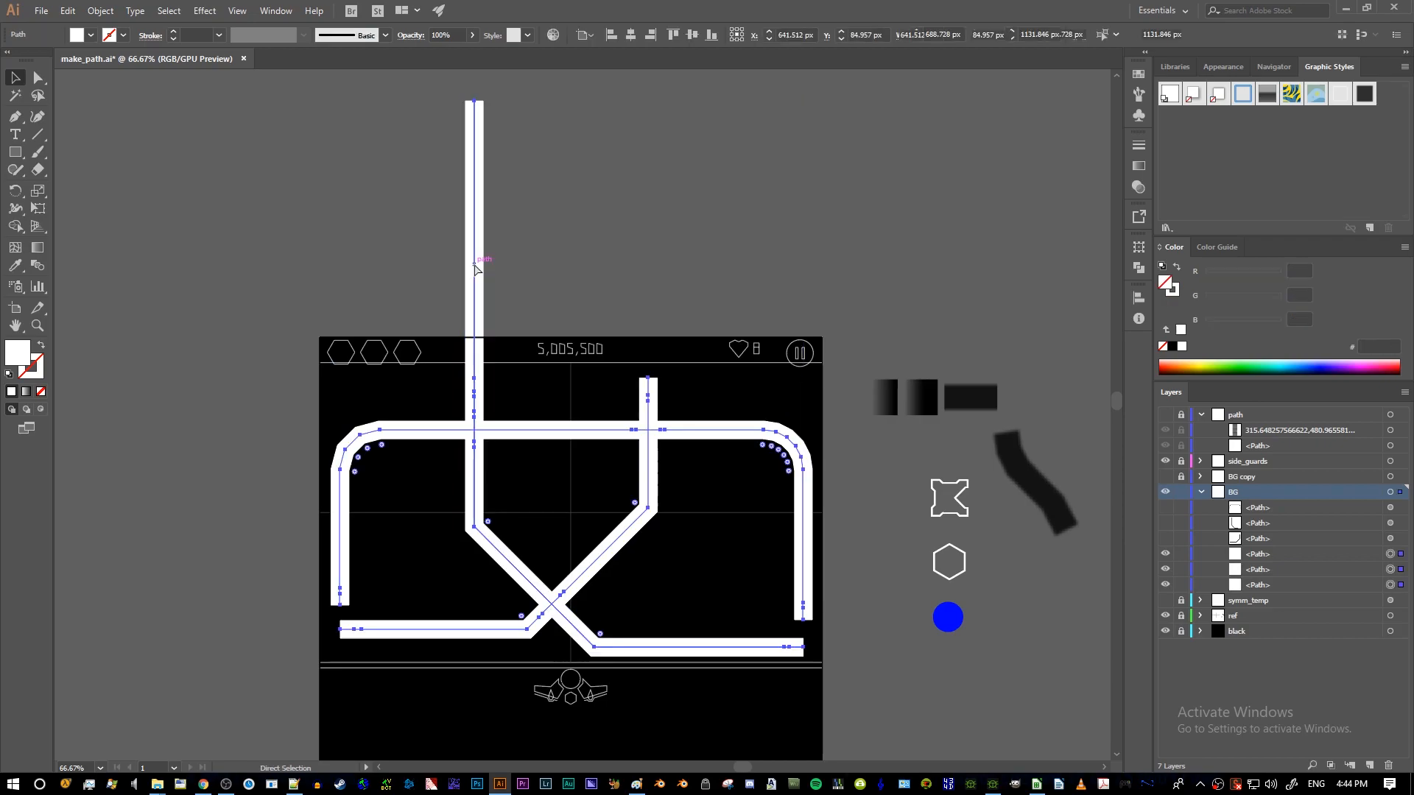
- Delete the topmost anchor point of the vertical white path to remove its section above the artboard
left_click(500, 265)
left_click(478, 270)
key("a")
left_click(490, 79)
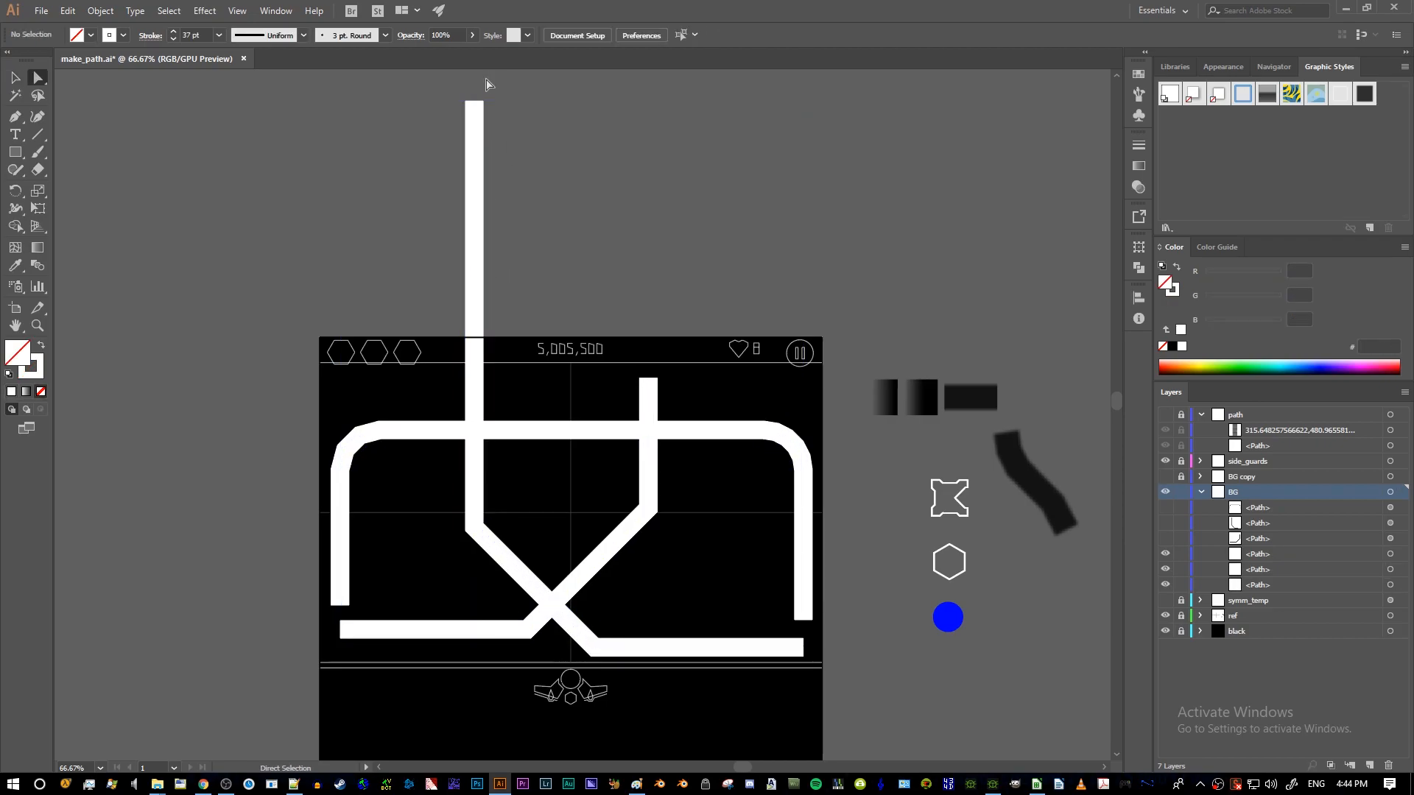
mouse_move(508, 120)
left_mouse_down()
mouse_move(458, 95)
mouse_move(505, 113)
left_mouse_up()
left_click(448, 86)
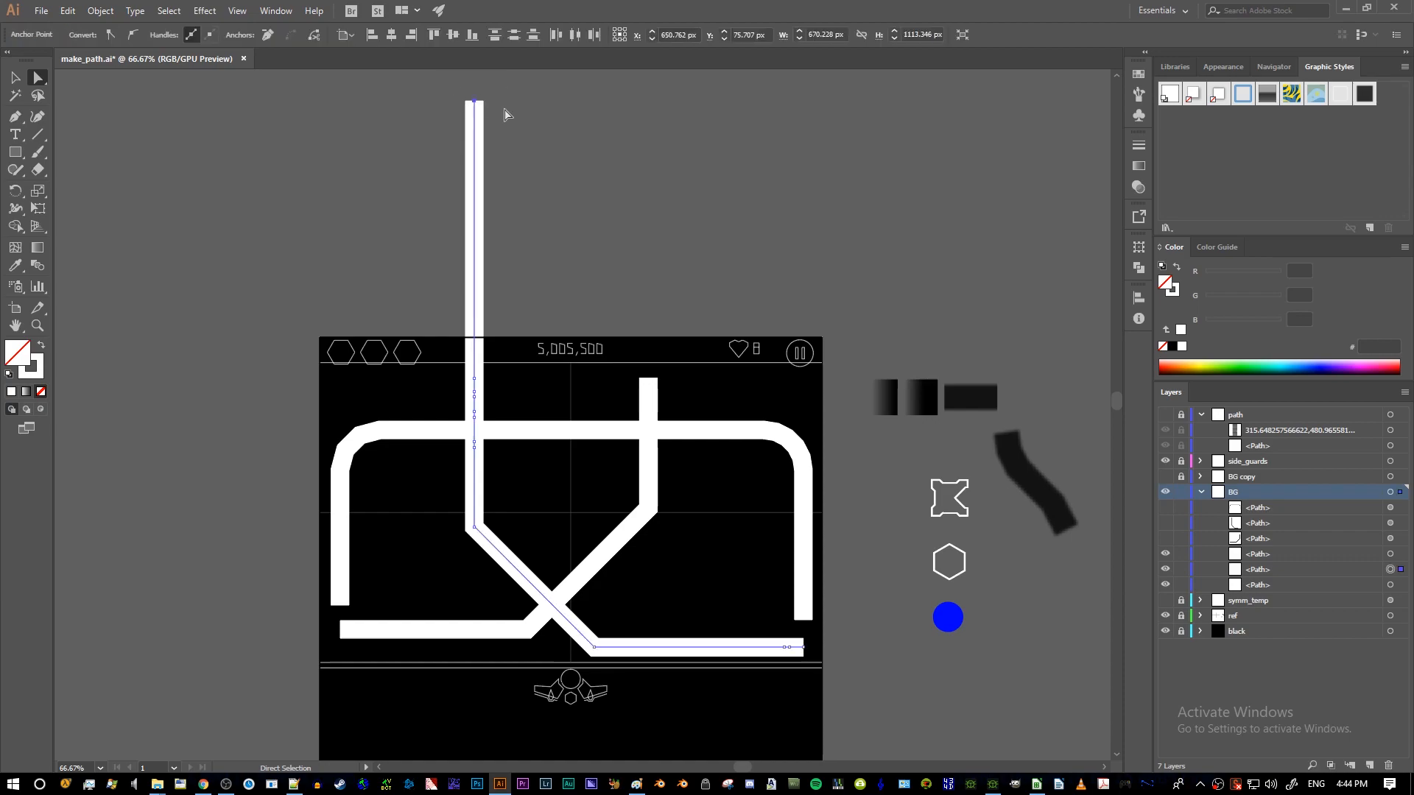
key("Delete")
left_click(394, 81)
- Outline the strokes of the three white paths and swap their fill and stroke to leave only white contours
key("v")
left_click(776, 655)
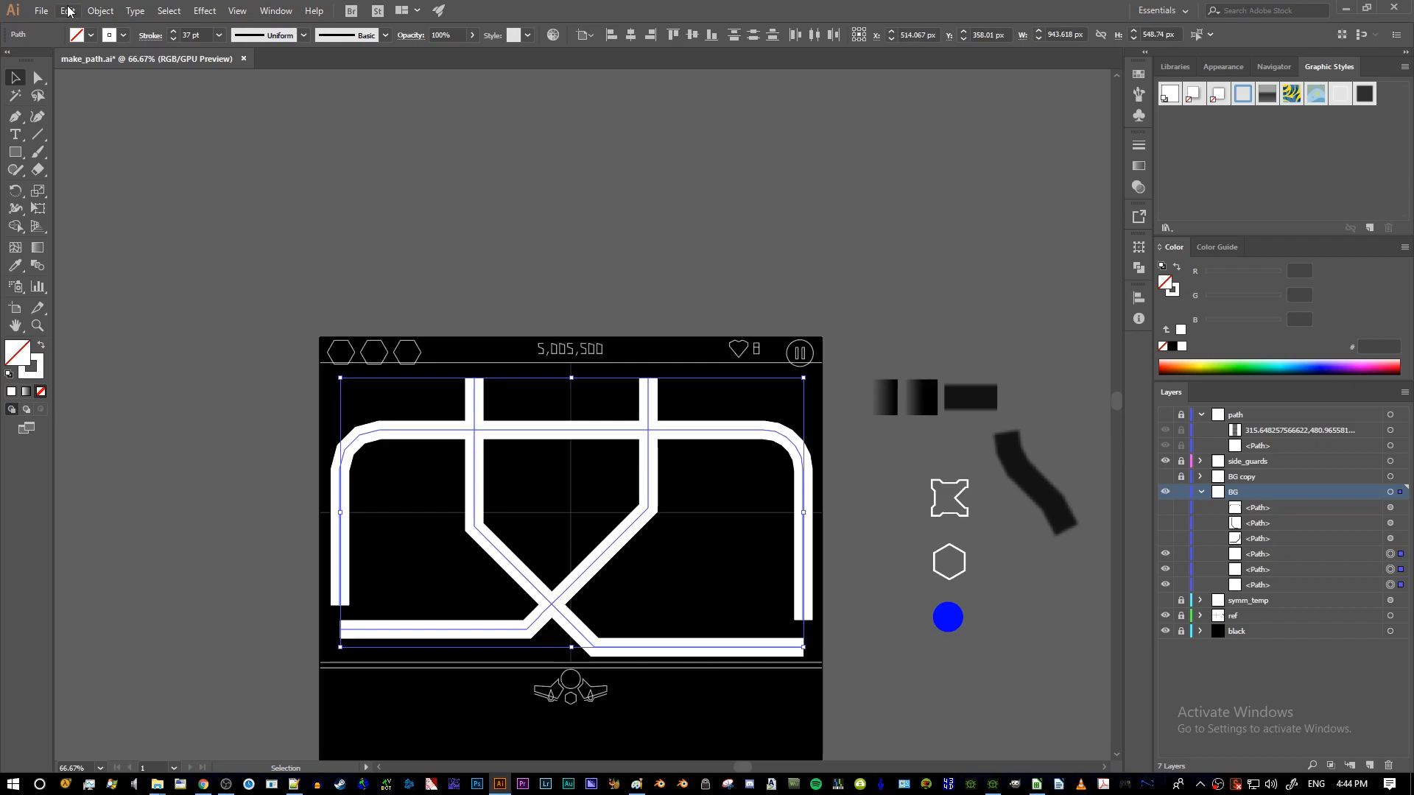
left_click(41, 11)
mouse_move(83, 13)
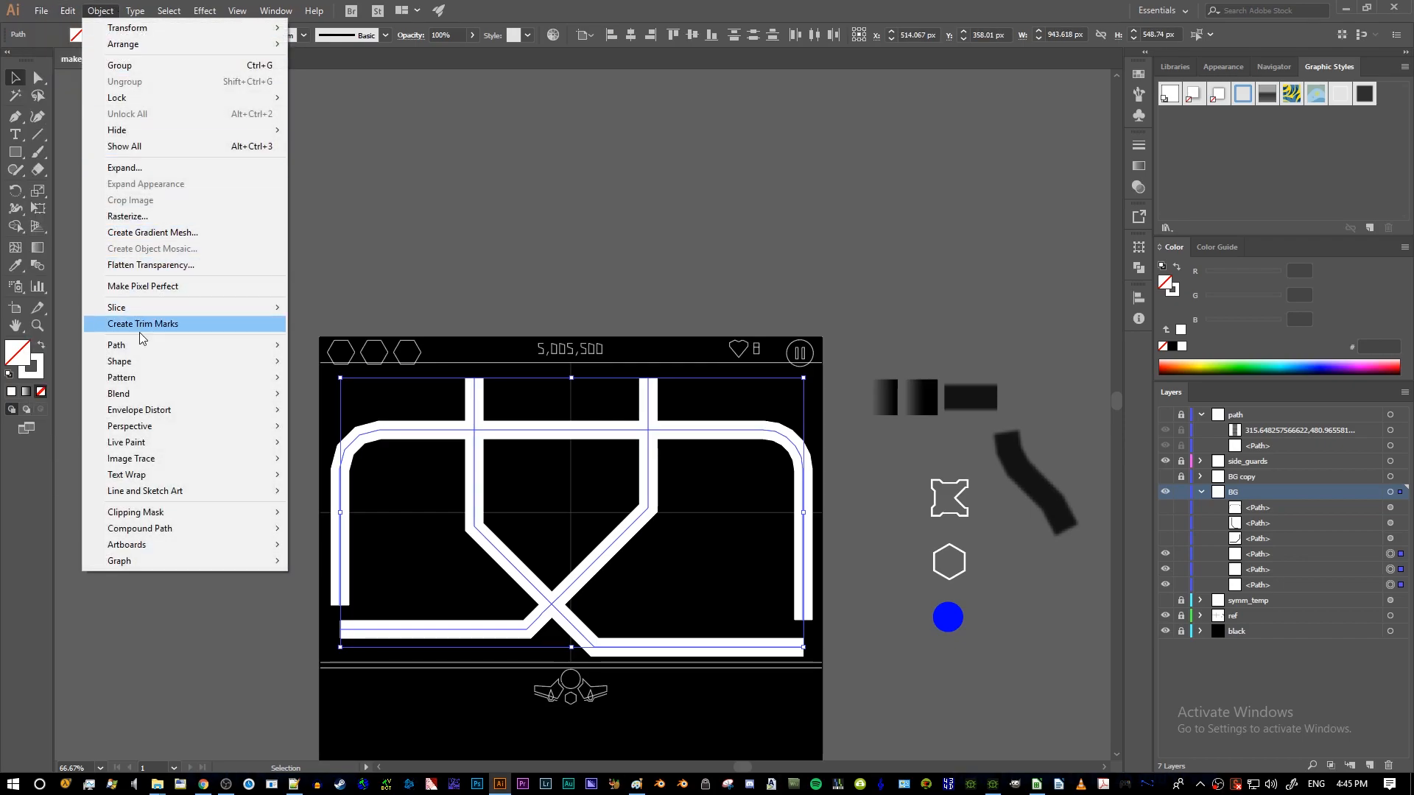
mouse_move(140, 346)
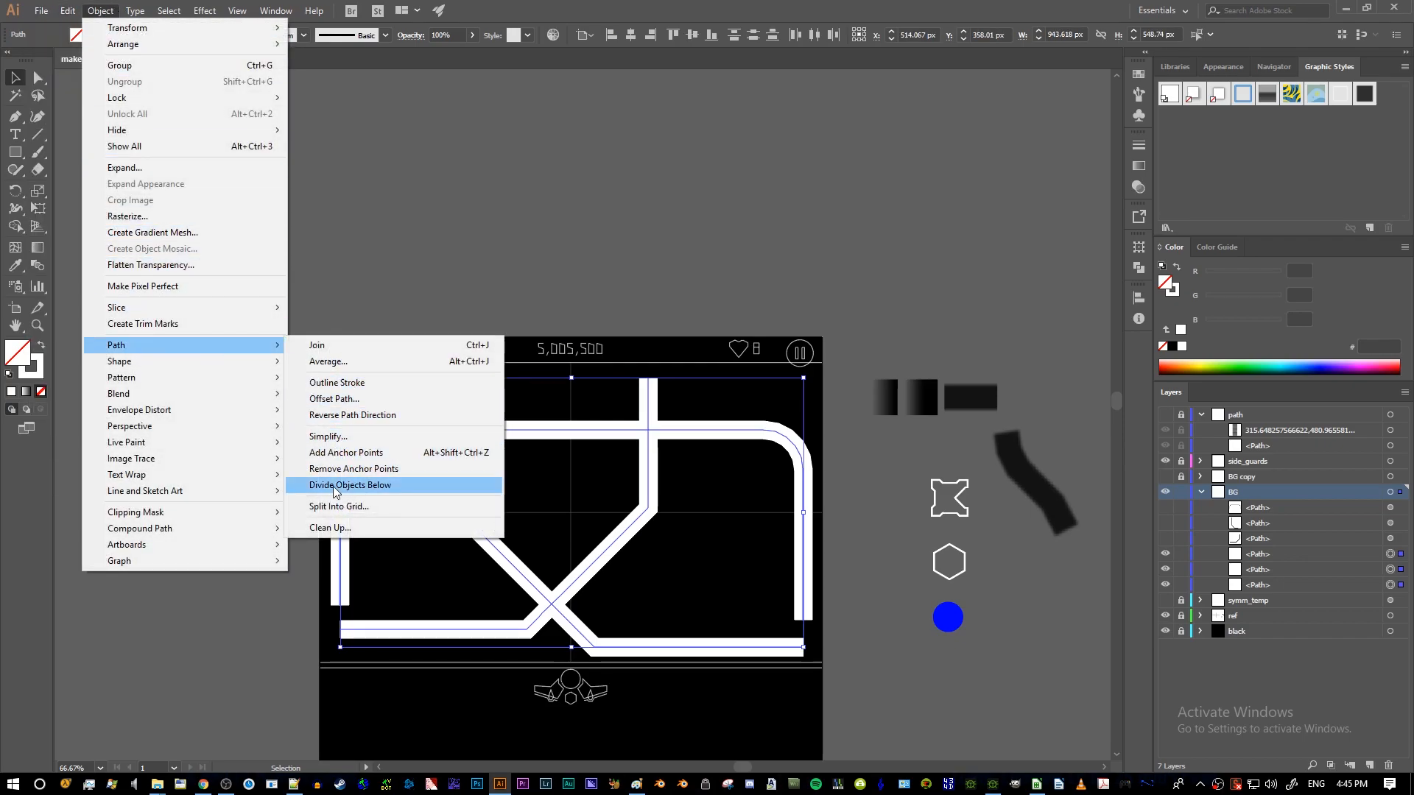
left_click(344, 384)
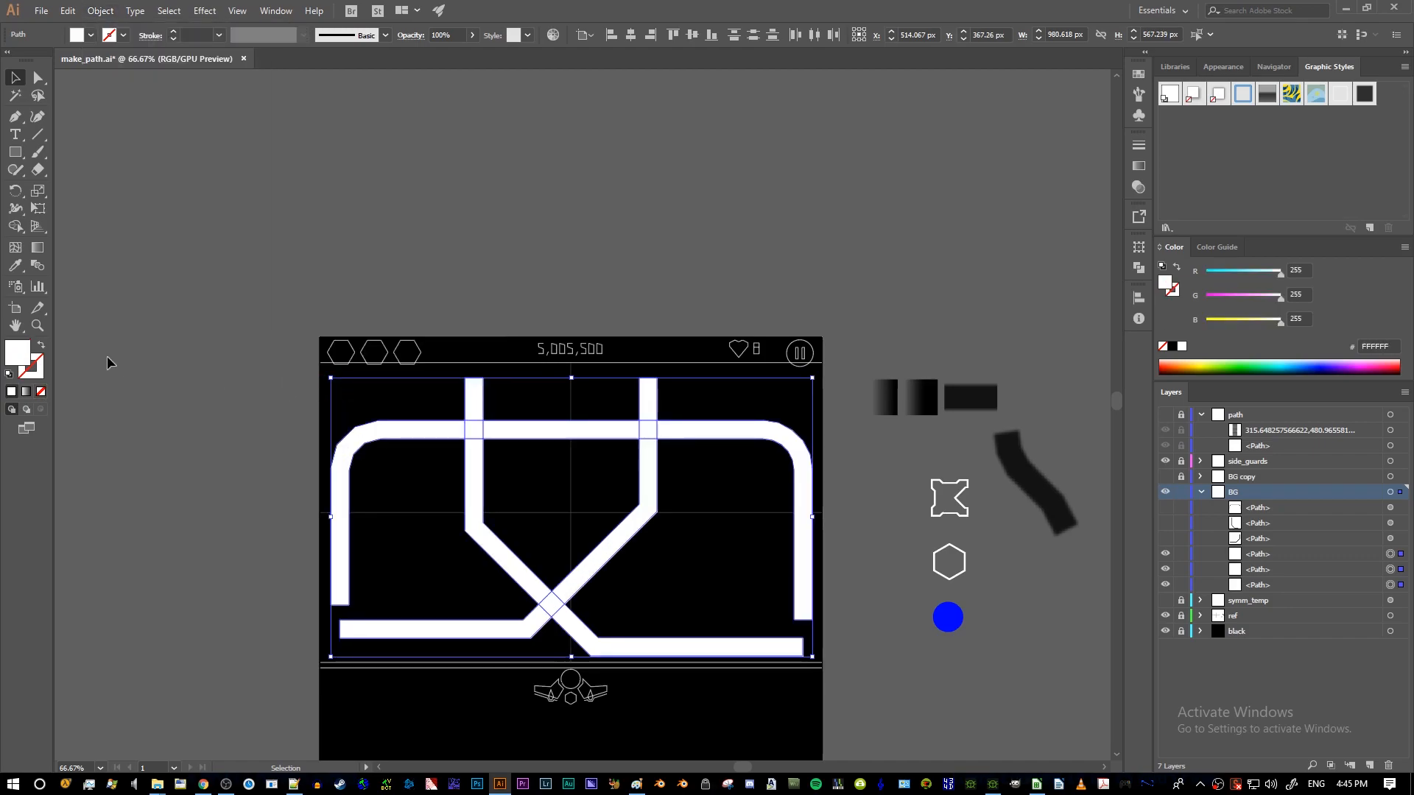
left_click(41, 346)
key("ctrl+shift+a")
- Examine the crossings and closed ends of the outlined track contours up close
key("z")
left_click_drag(600, 455, 650, 382)
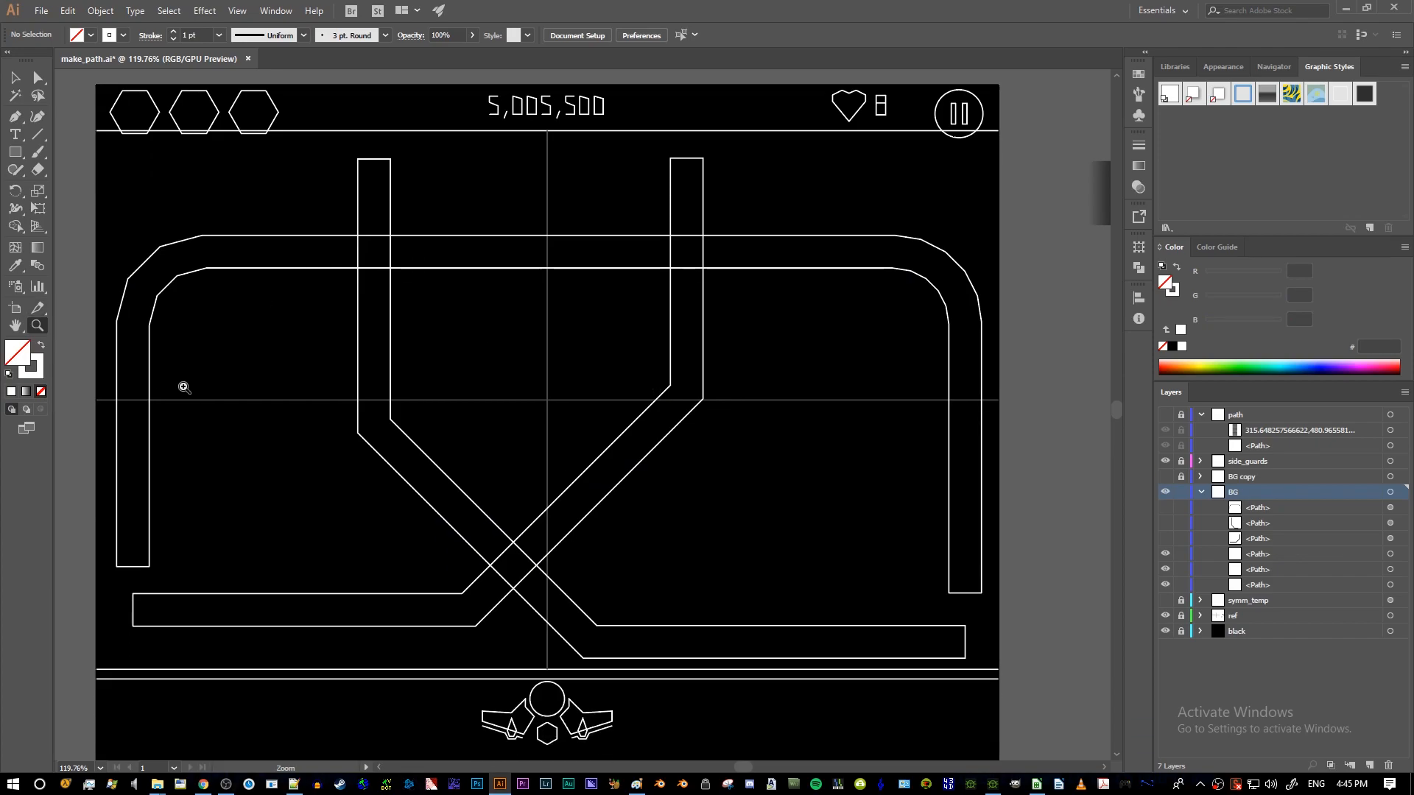
left_click(255, 365)
left_click(528, 420, "alt")
left_click(436, 423, "alt")
left_click_drag(601, 471, 420, 458)
key("a")
key("z")
left_click_drag(293, 536, 663, 504)
key("space")
scroll(663, 505, "down", 3)
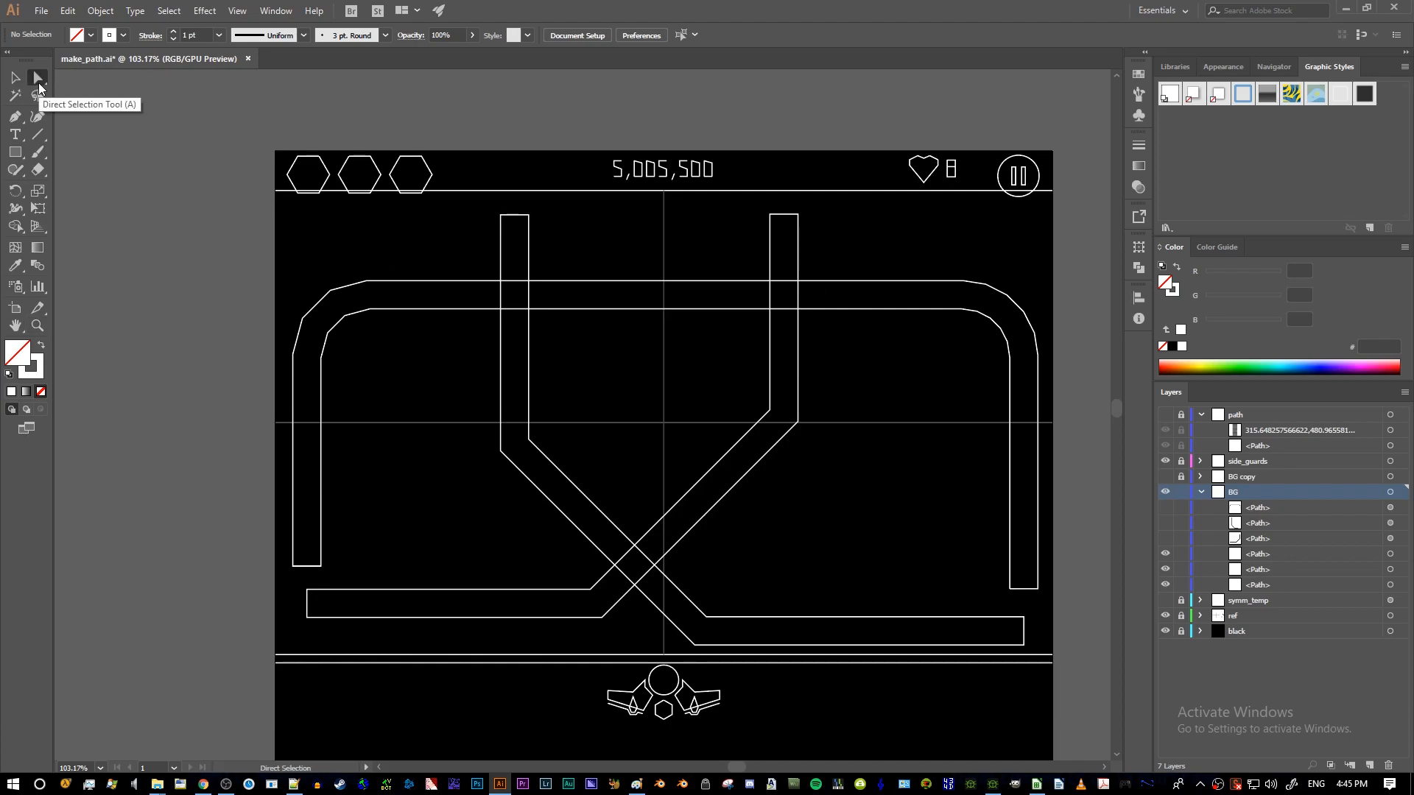
- Delete the short end segments at both ends of all three track contours, leaving separate parallel lines
left_click(310, 566)
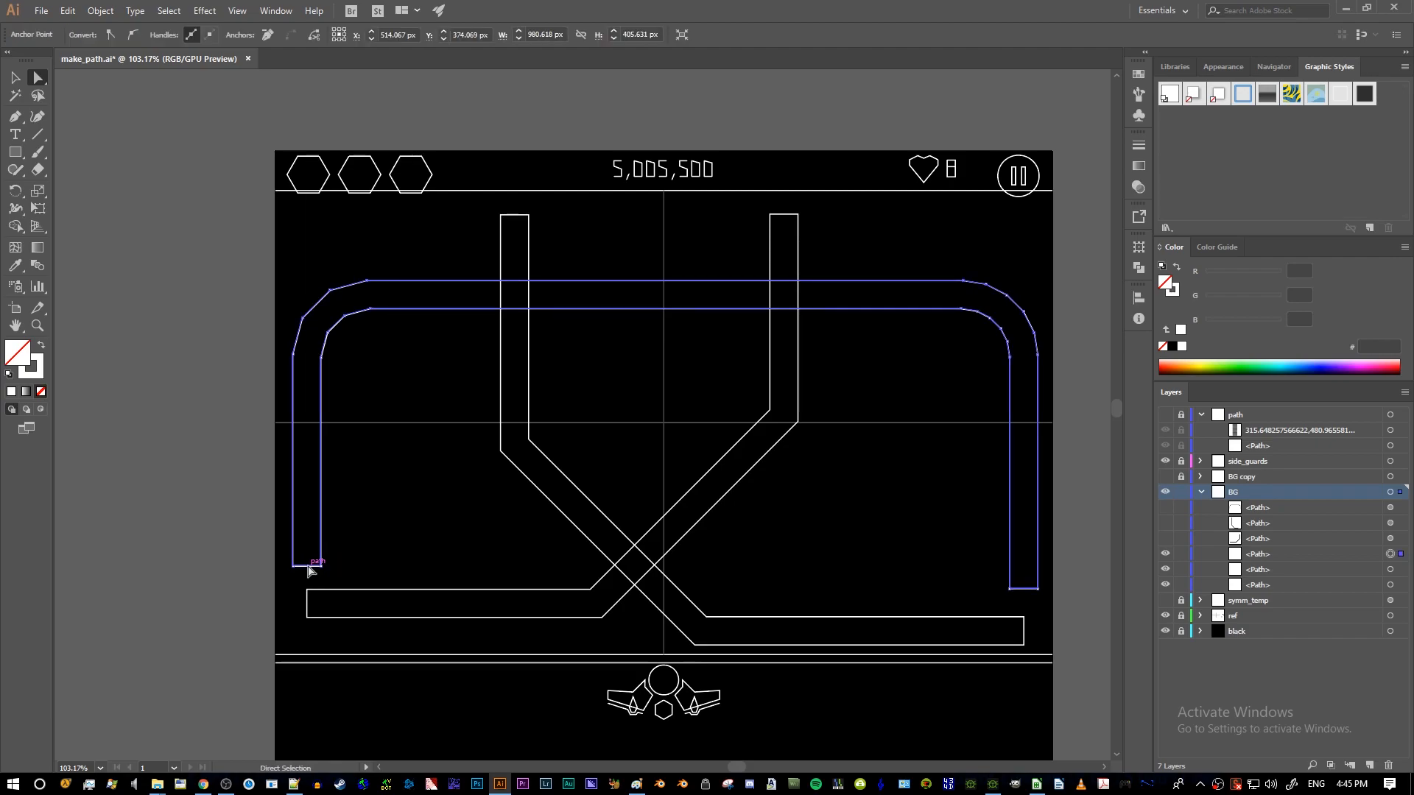
left_click(379, 543)
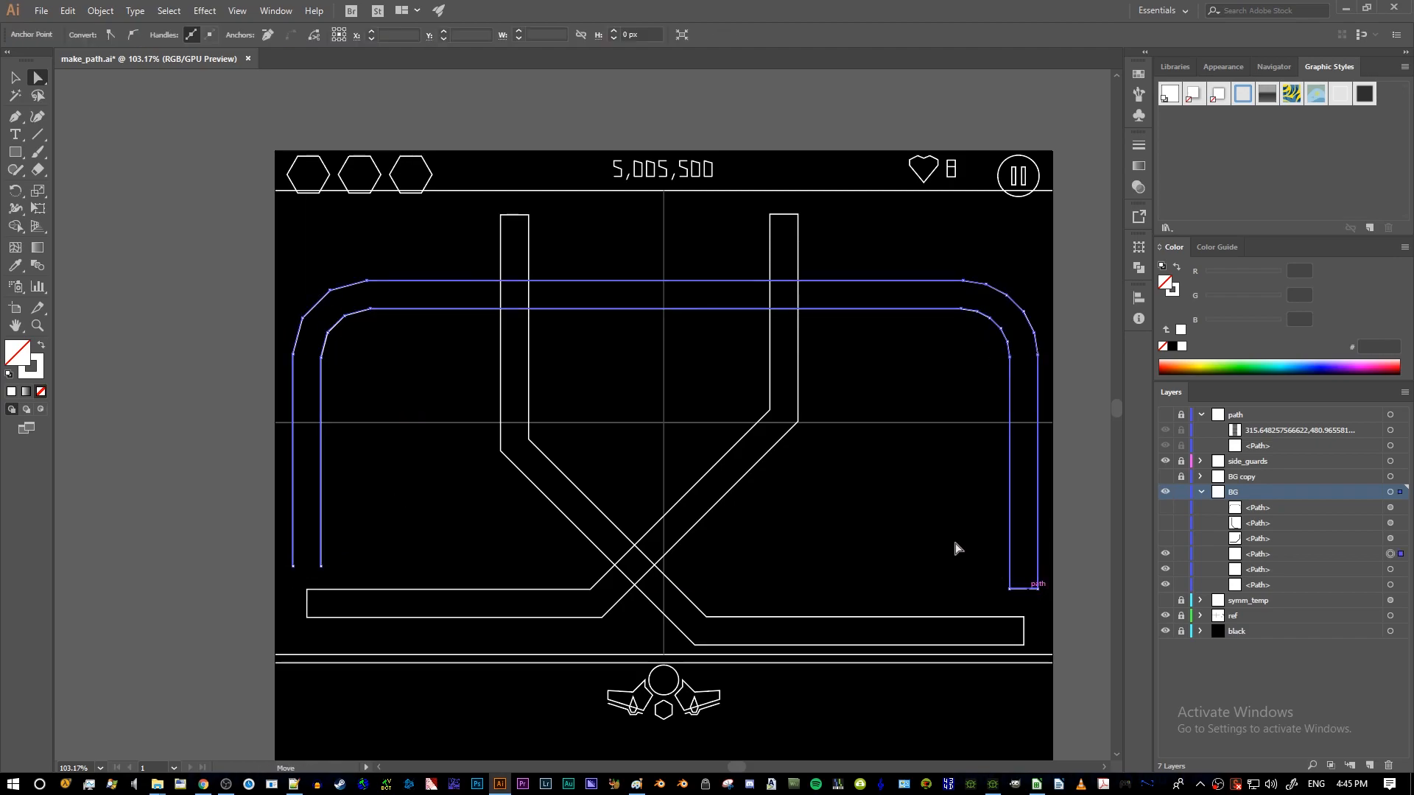
left_click(1024, 623)
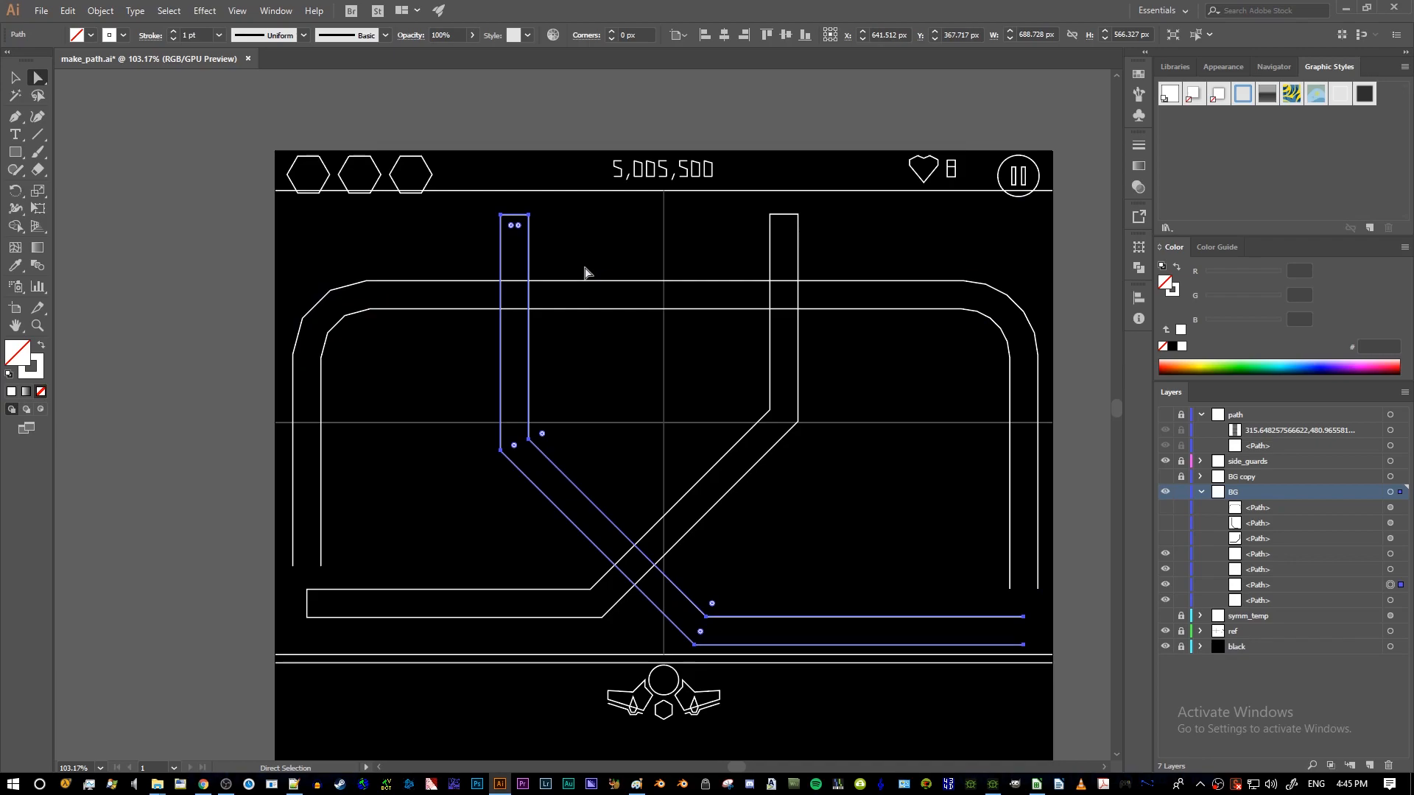
left_click(621, 228)
left_click(788, 216)
key("Delete")
left_click(674, 352)
left_click(308, 608)
key("Delete")
left_click(342, 544)
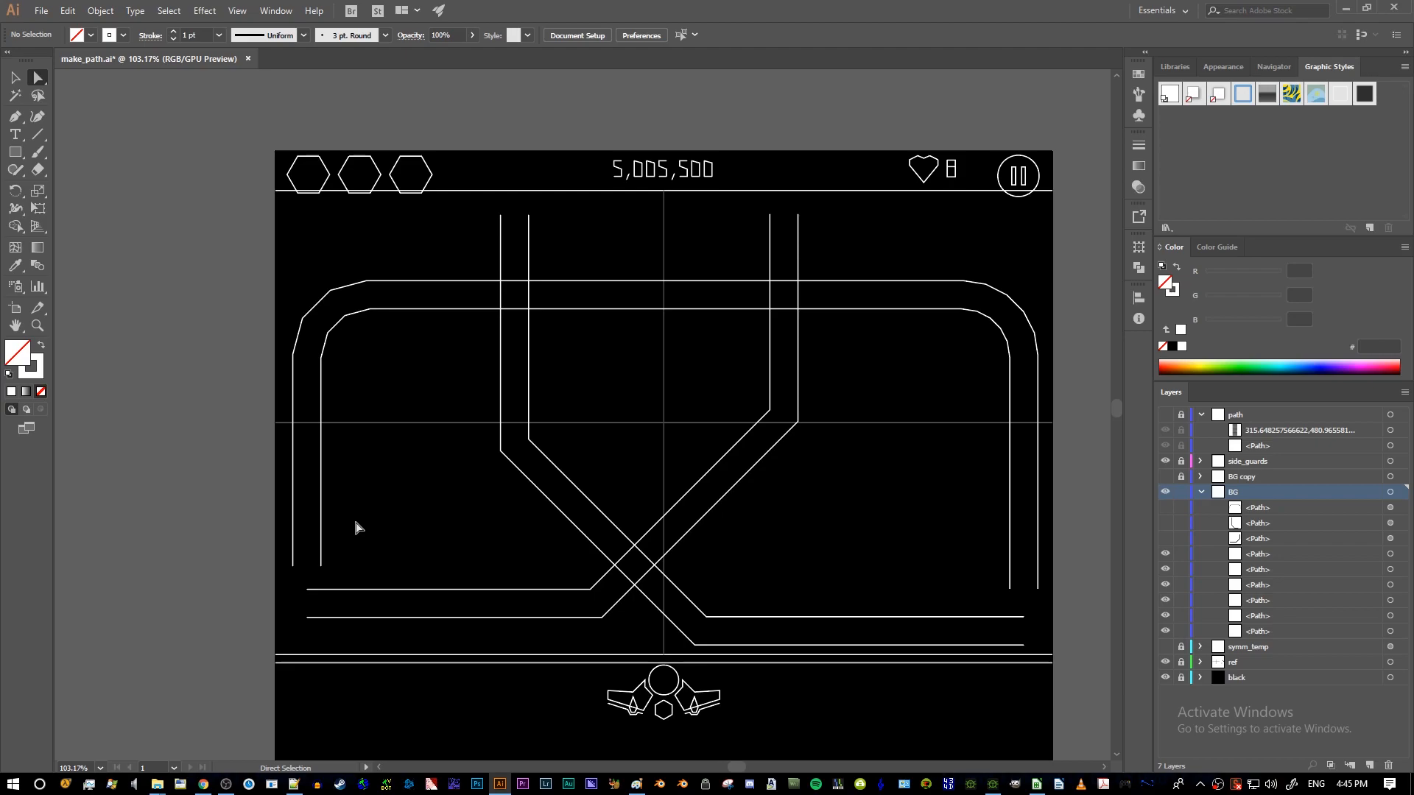
- Hide the ref layer, then select all contour lines and cut them at every anchor point
left_click(1165, 663)
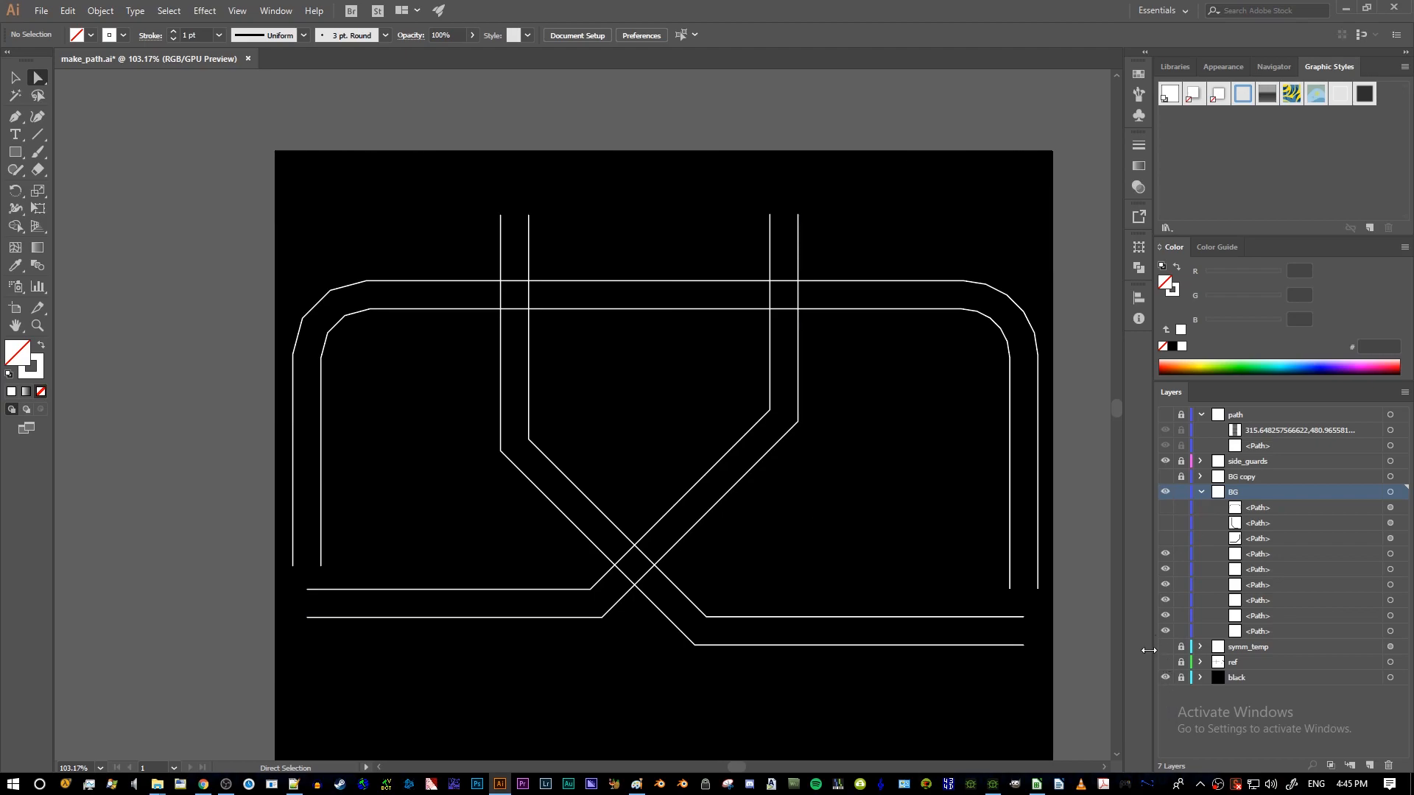
left_click_drag(878, 478, 782, 466)
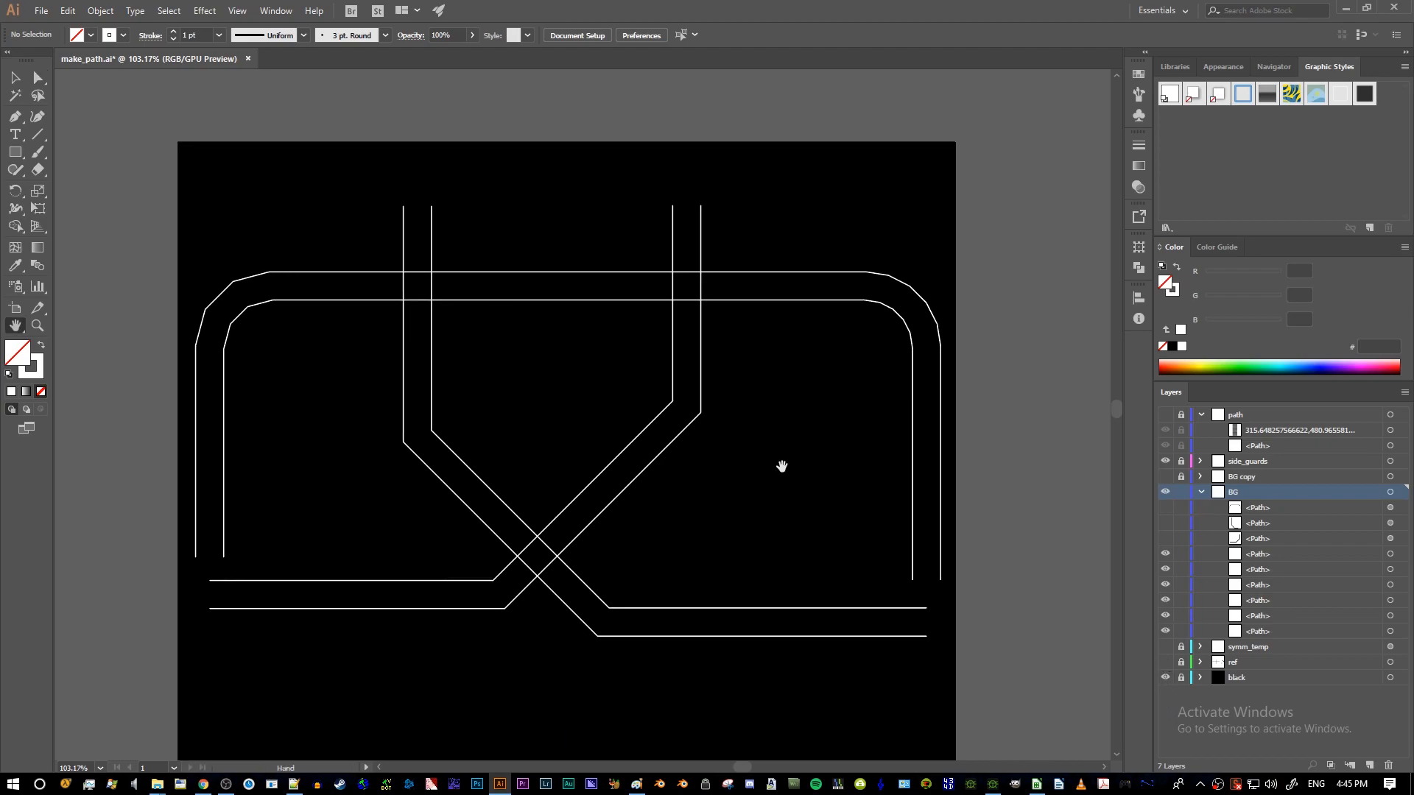
key("a")
left_click_drag(185, 194, 951, 692)
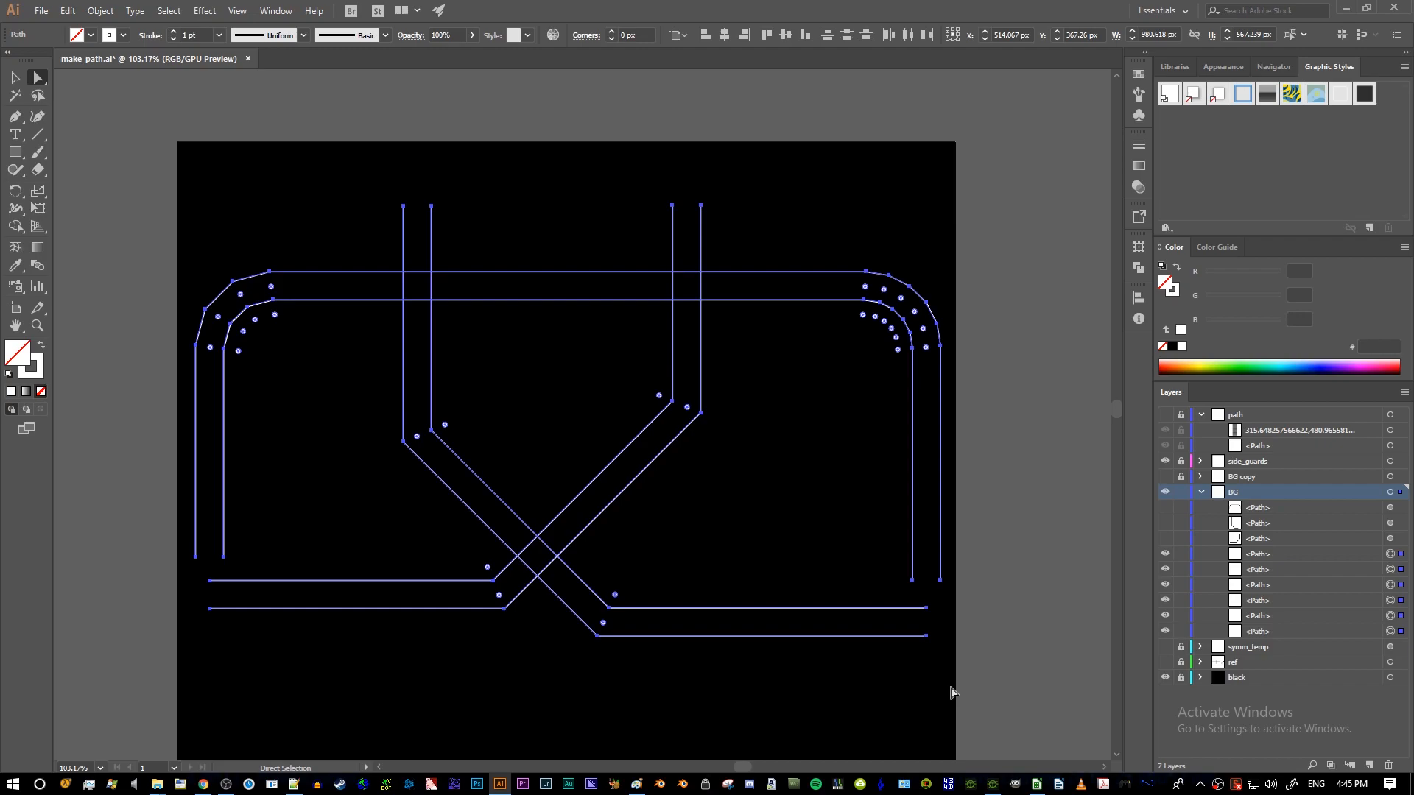
left_click_drag(181, 177, 1020, 696)
key("ctrl")
left_click(432, 206)
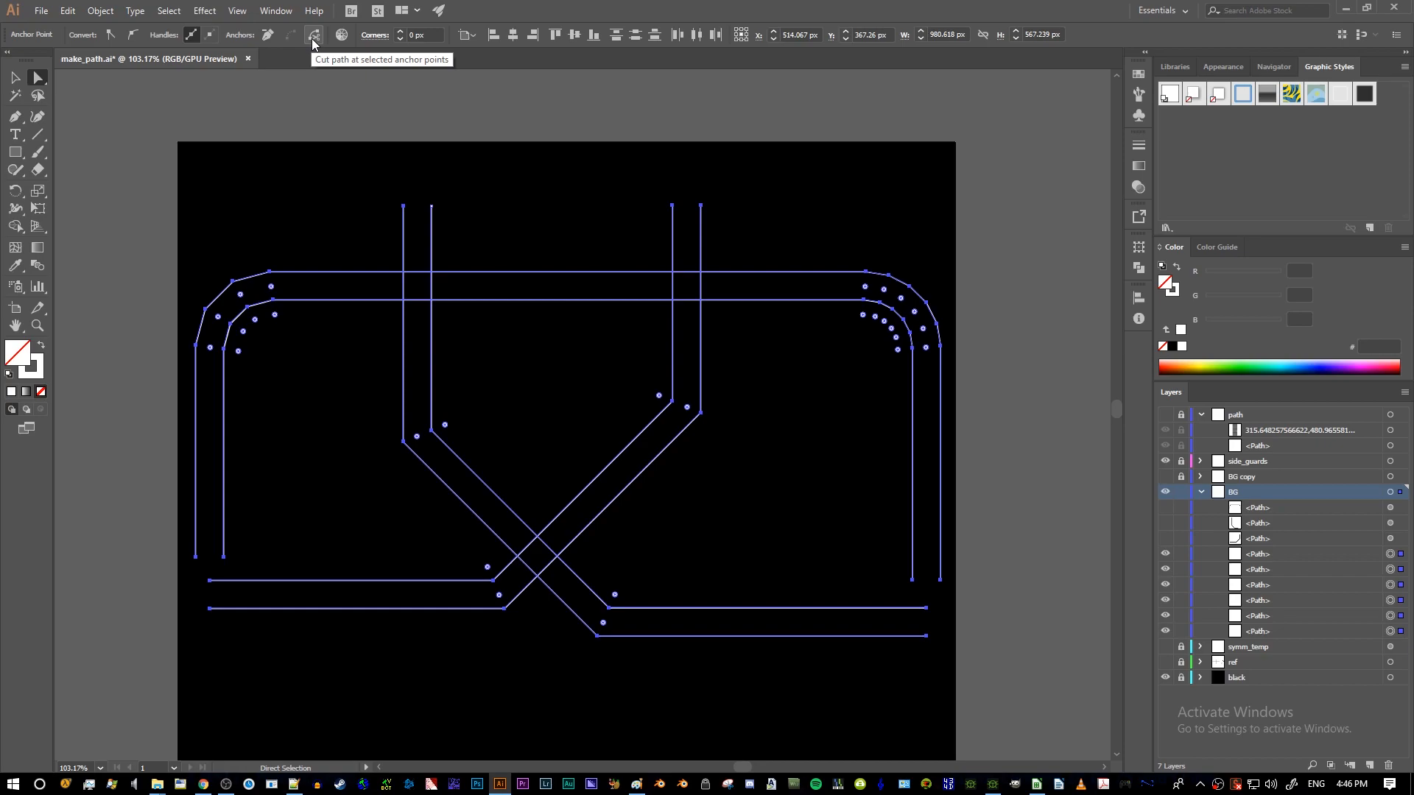
left_click(313, 38)
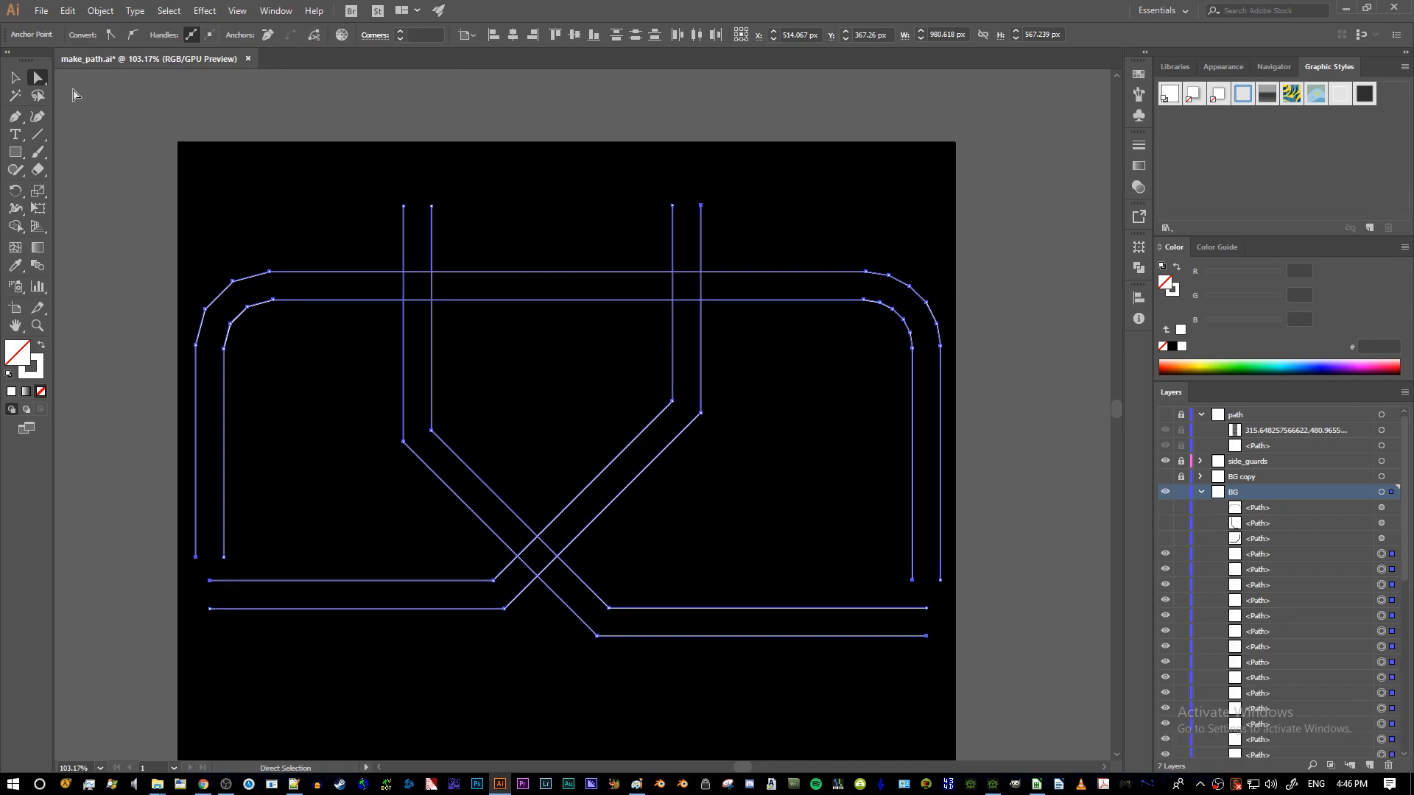
- Move one vertical contour segment aside to test the cut, and undo the move
left_click(174, 152)
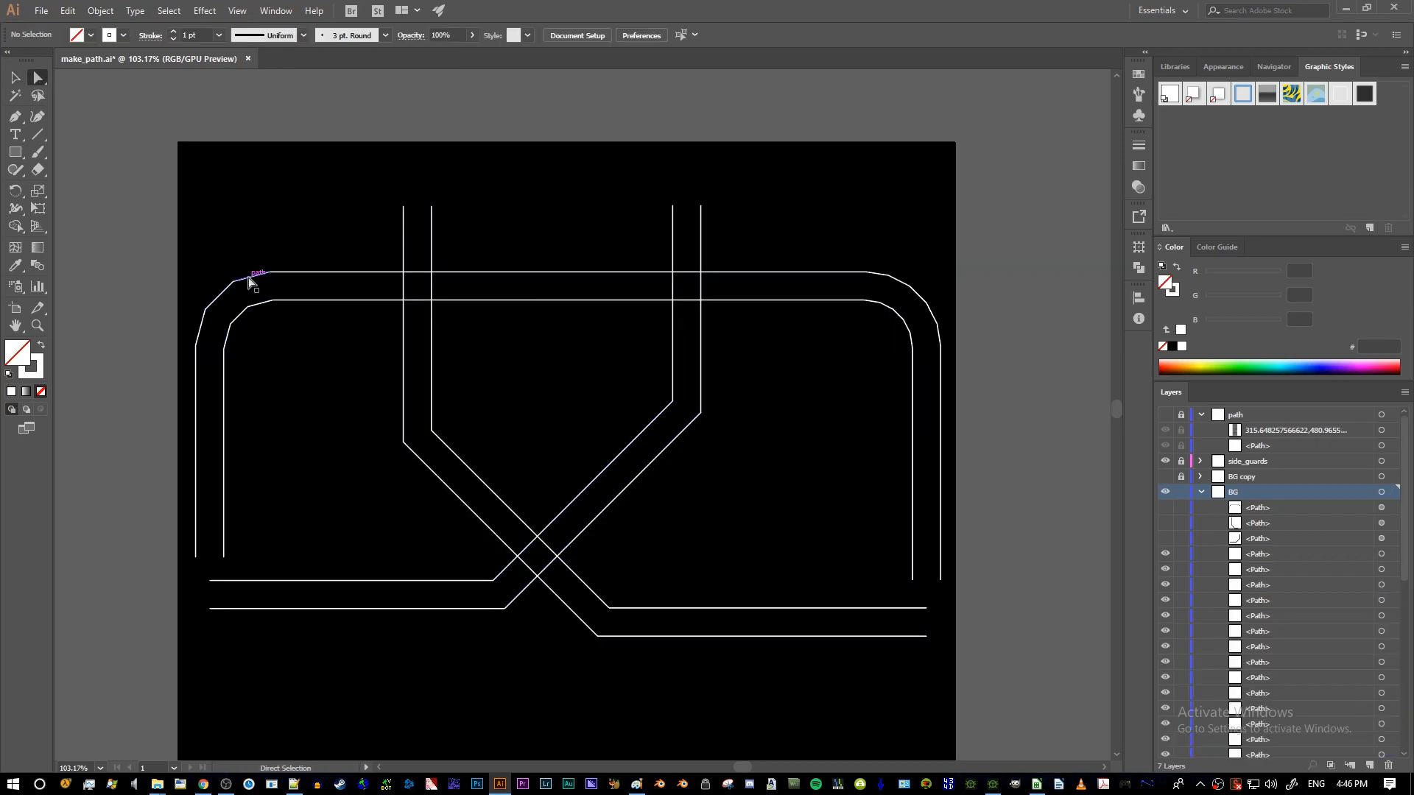
left_click(347, 271)
left_click(452, 243)
left_click_drag(432, 243, 482, 230)
left_click(556, 227)
key("ctrl+z")
- Select all the contour segments and apply the pale, softly glowing line graphic style to them
left_click_drag(164, 185, 1016, 707)
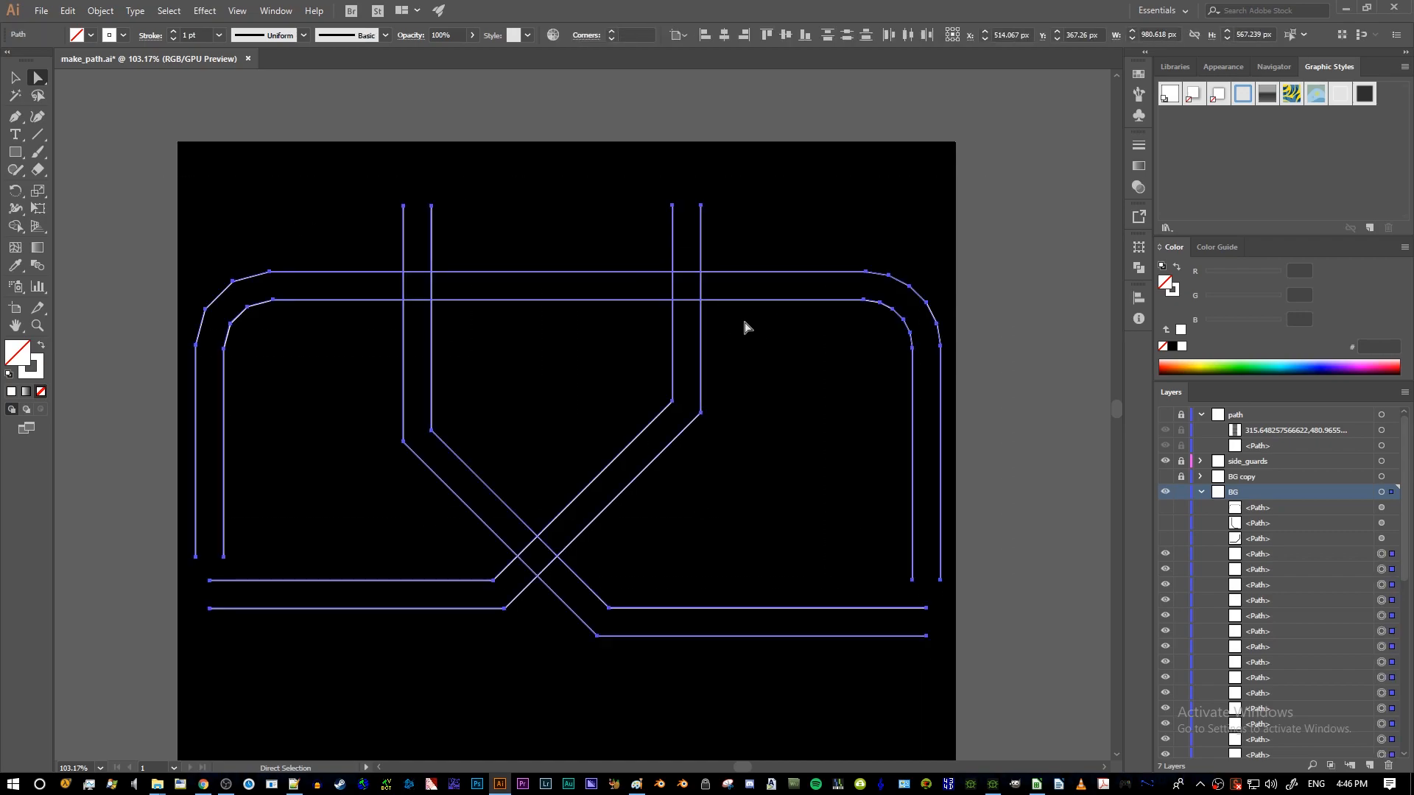
left_click(1337, 98)
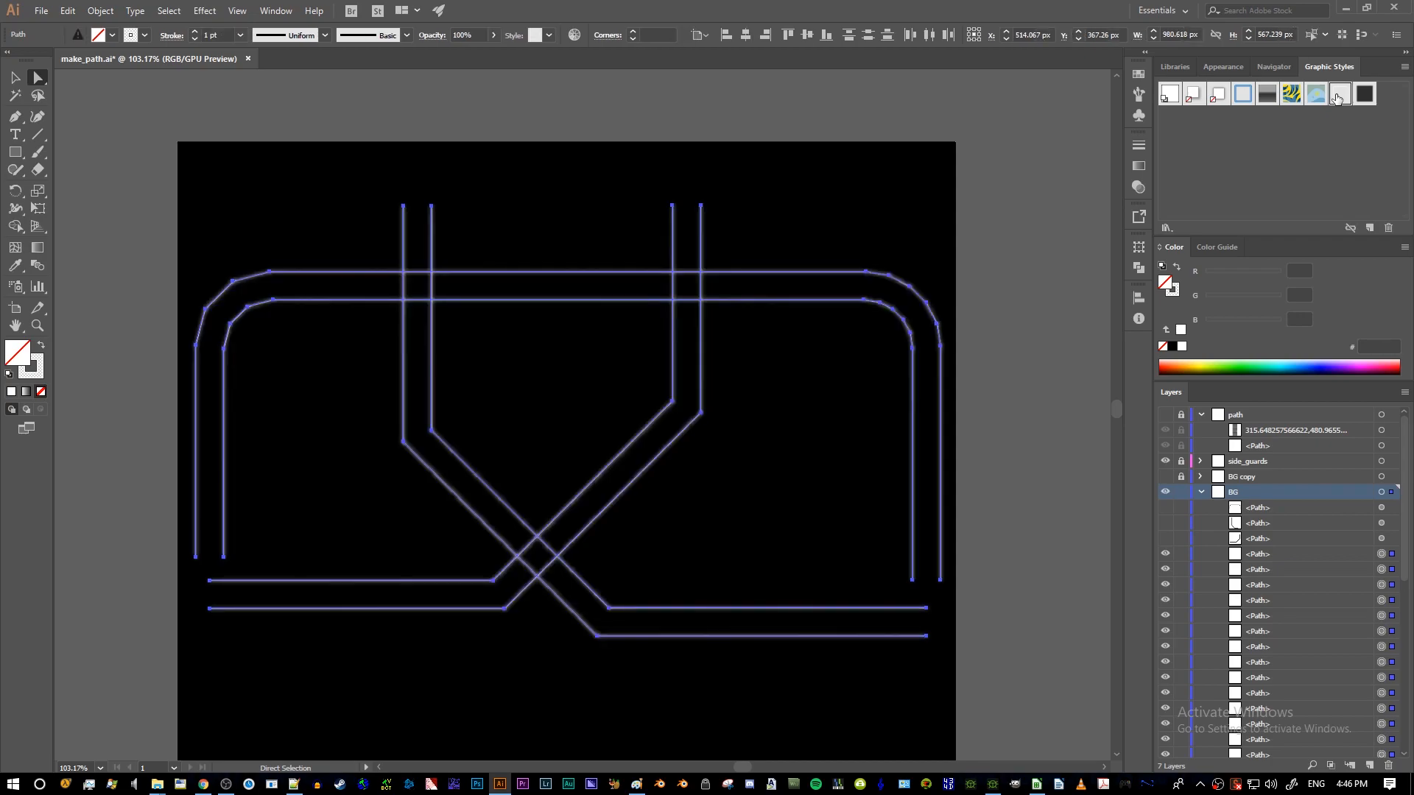
- Deselect the contours and examine the glowing line style up close at the track's rounded corner
left_click(1065, 248)
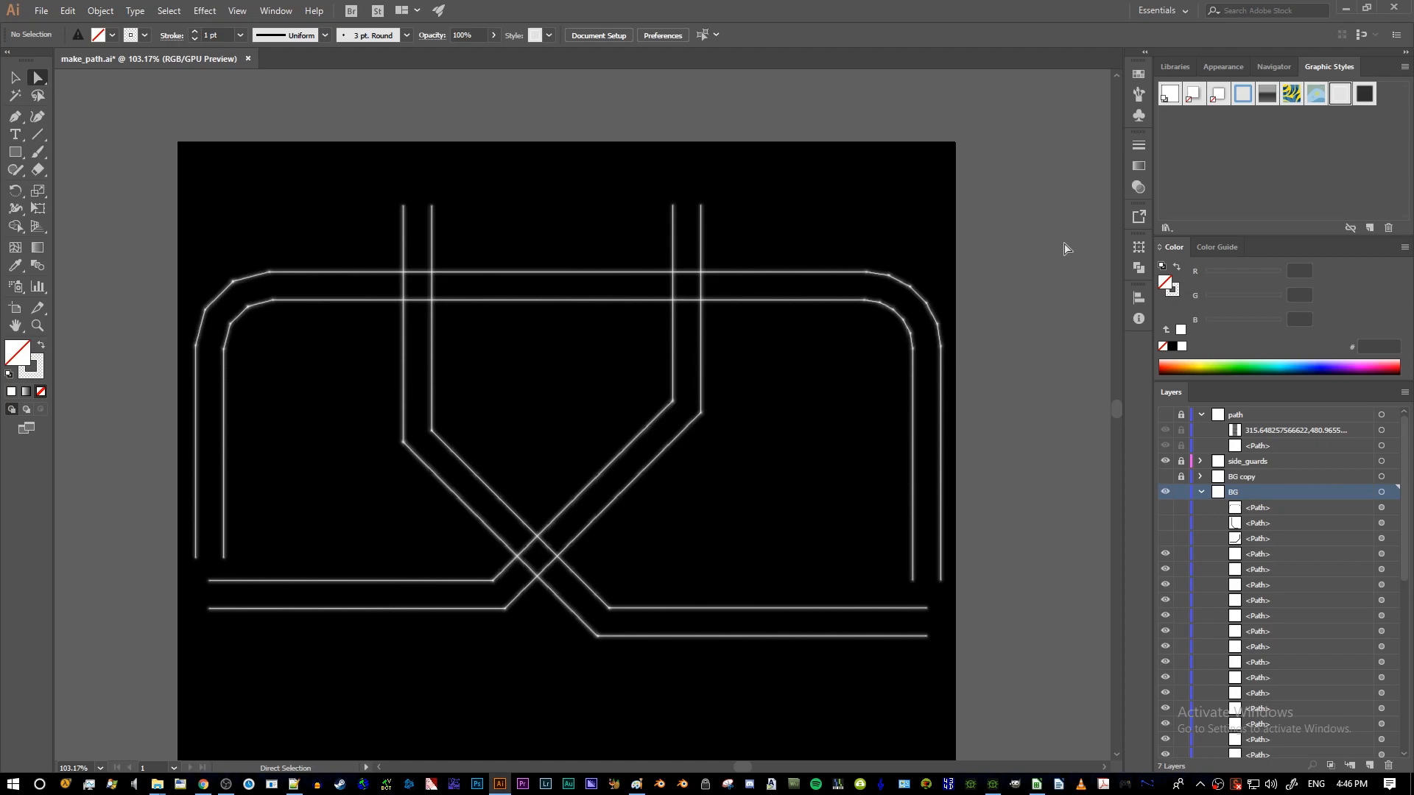
key("z")
left_click(1011, 337)
left_click_drag(407, 356, 718, 501)
left_click_drag(488, 431, 734, 464)
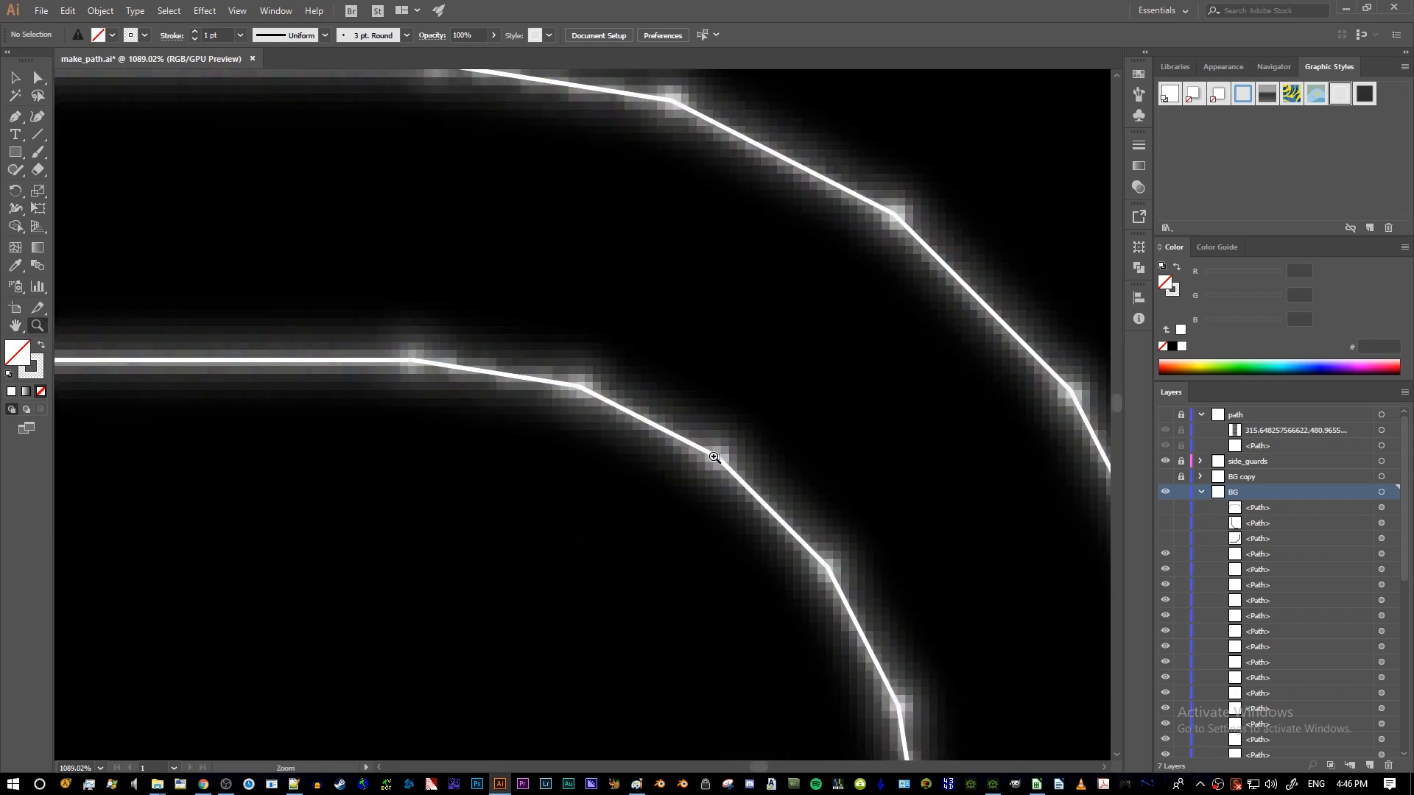
left_click_drag(724, 466, 756, 434)
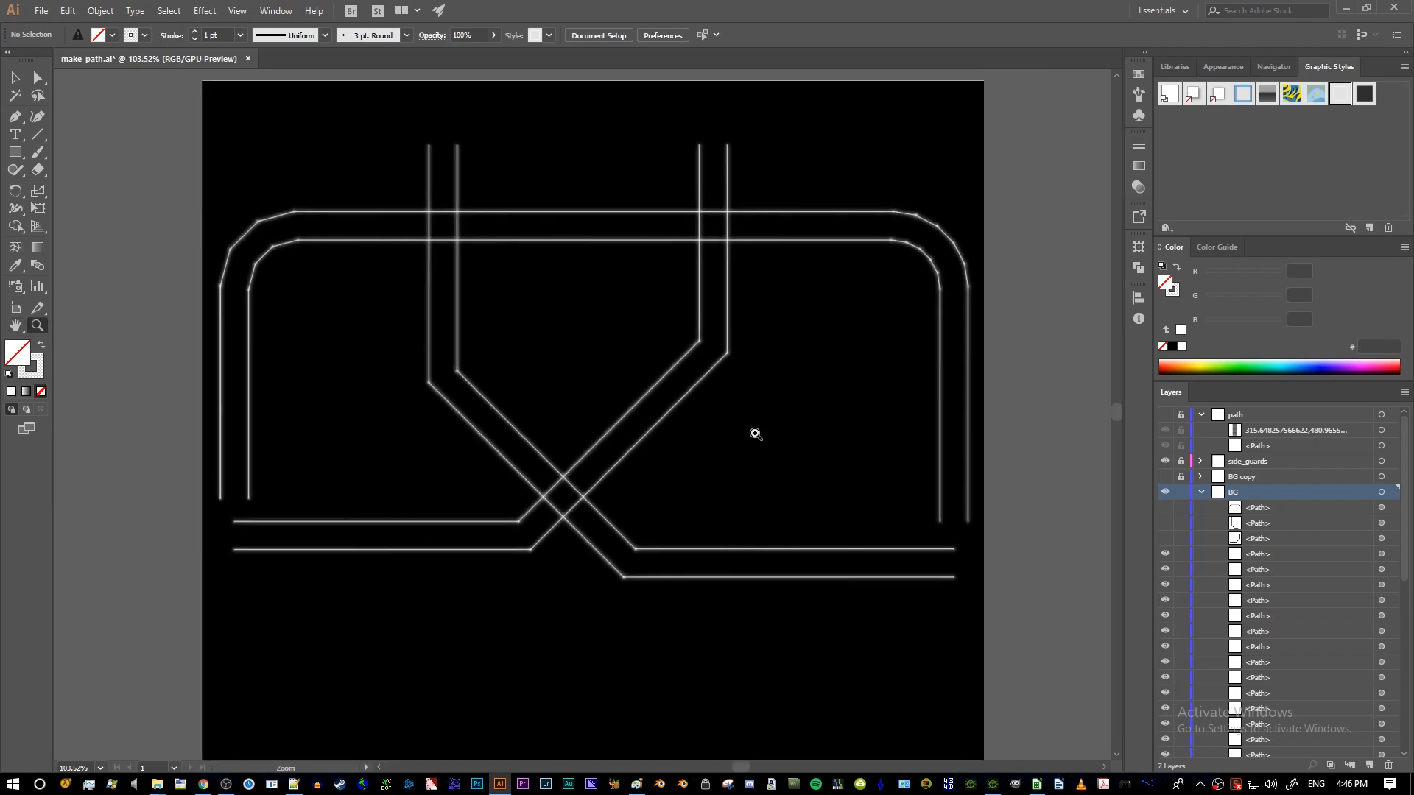
left_click_drag(864, 351, 776, 388)
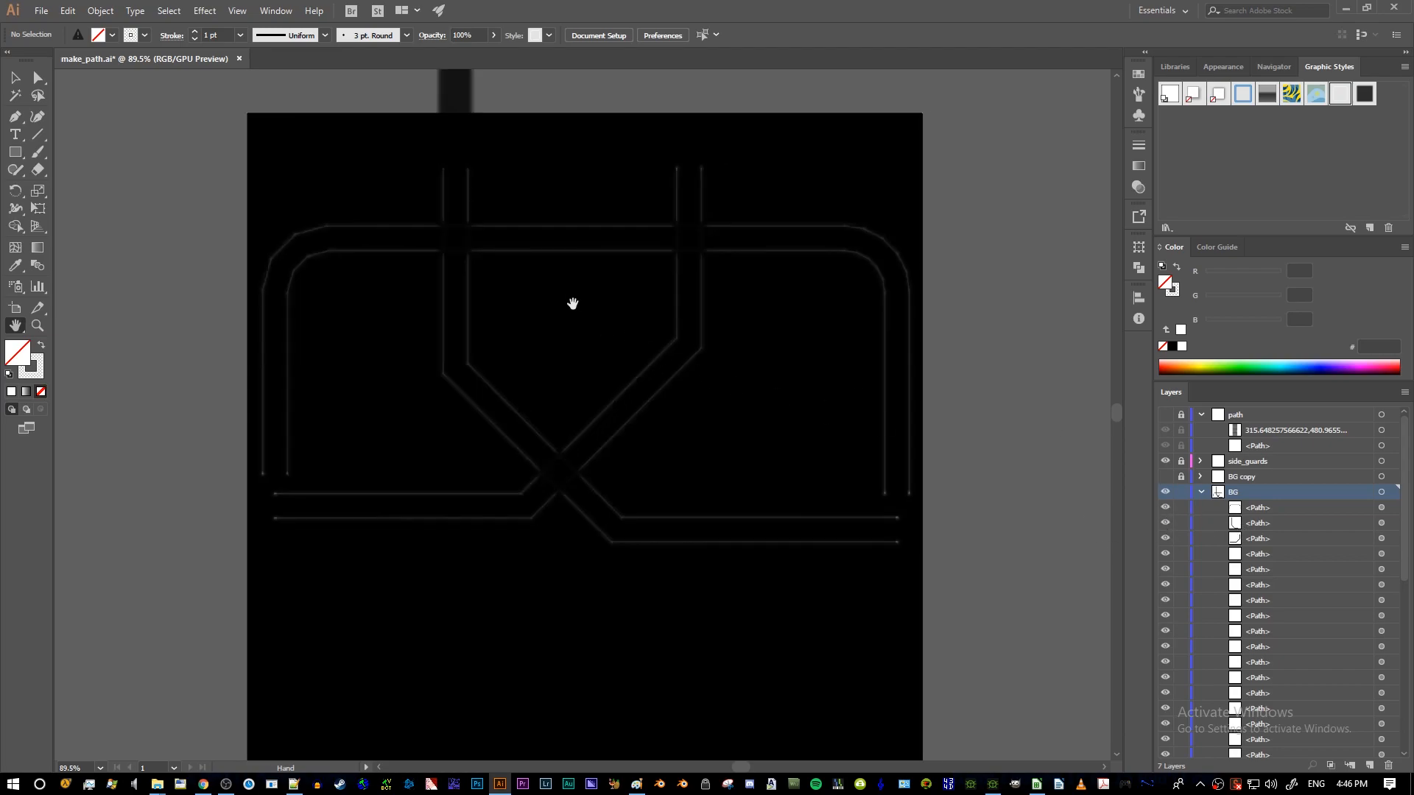
- Show the three dark track paths in the BG layer and highlight their layer entries
left_click(1246, 511)
left_click(1254, 541)
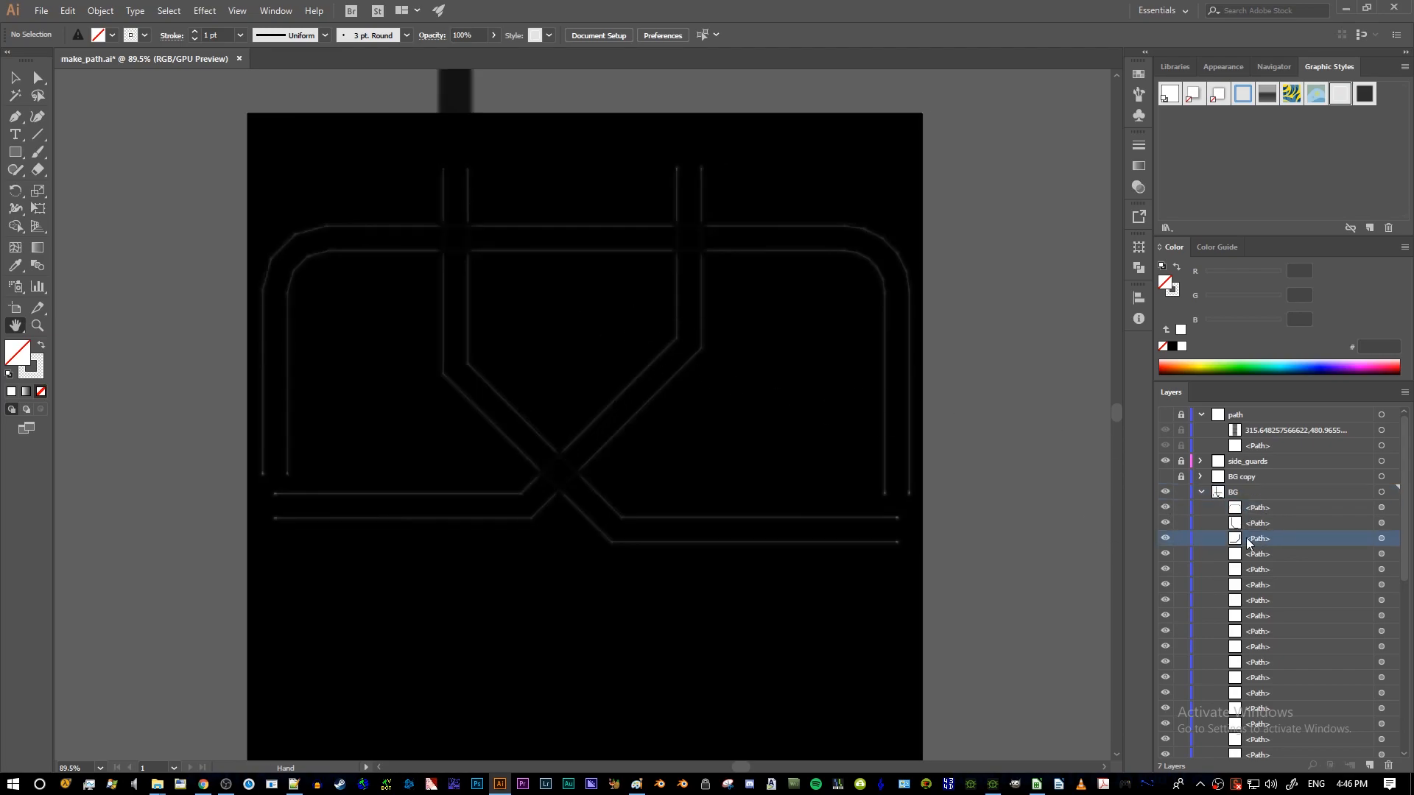
left_click(1275, 507, "shift")
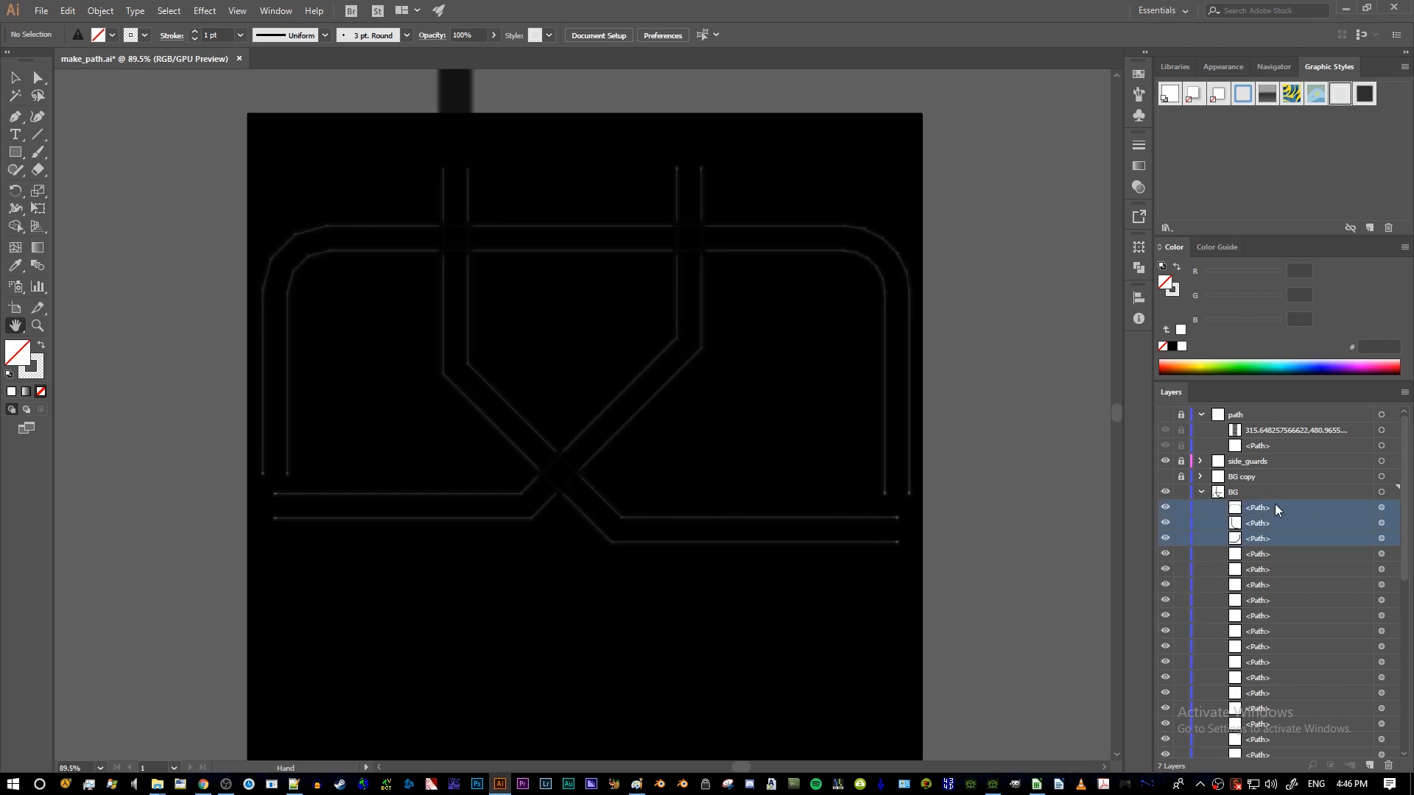
- Switch to Paint to examine the circled crossings on the reference map, and return to make_path.ai
key("alt+Tab")
key("alt+Tab")
key("alt+Tab")
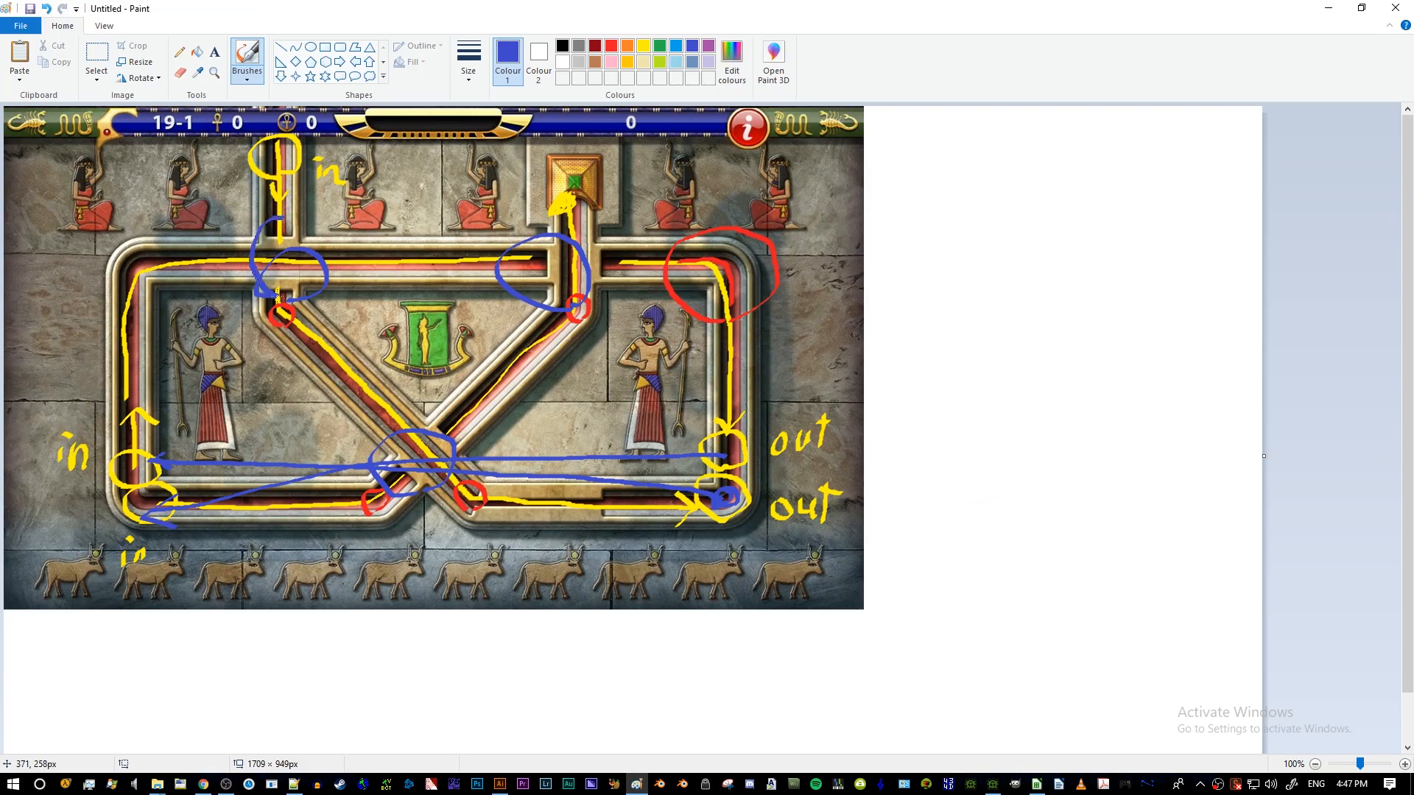
key("alt+Tab")
key("alt+Tab")
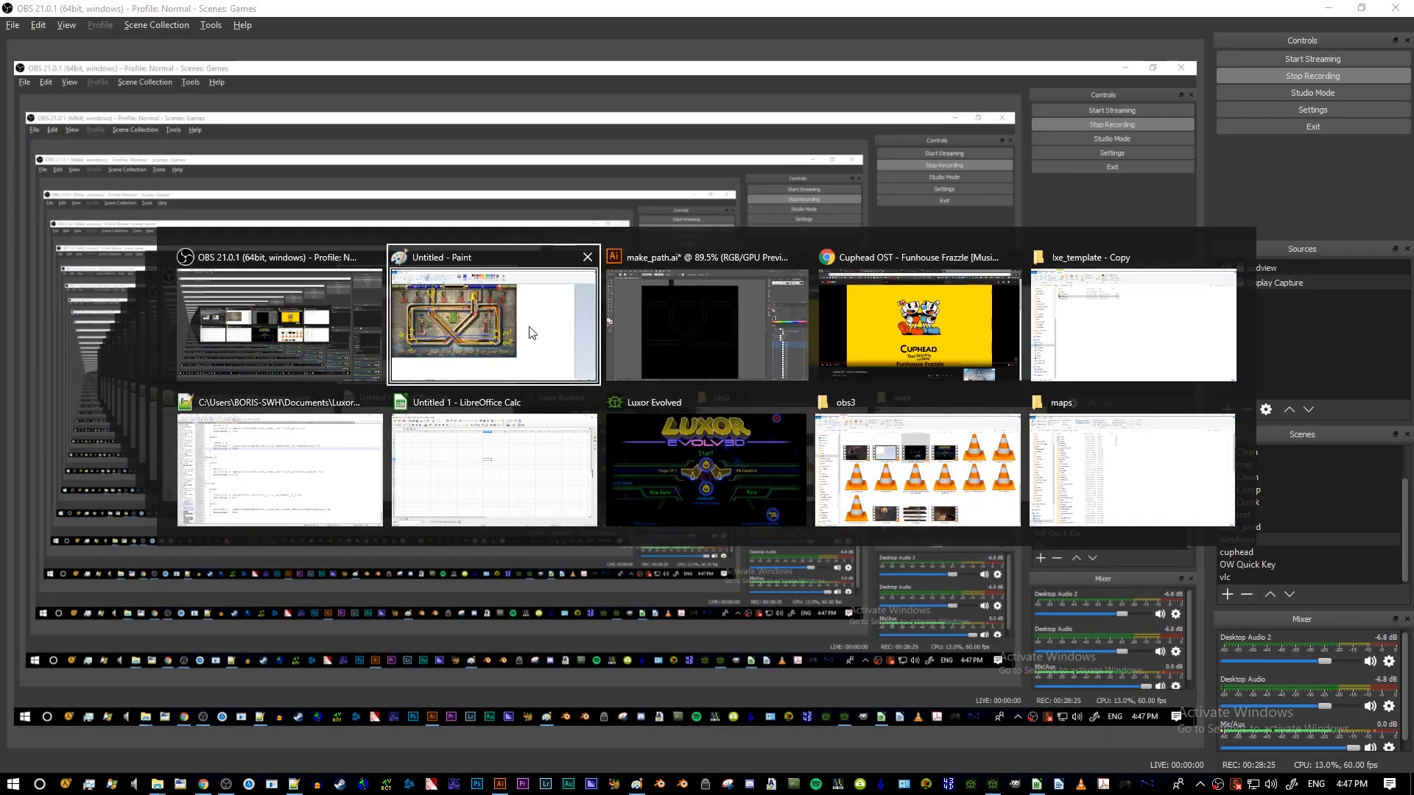
left_click(639, 329)
left_click(21, 83)
key("z")
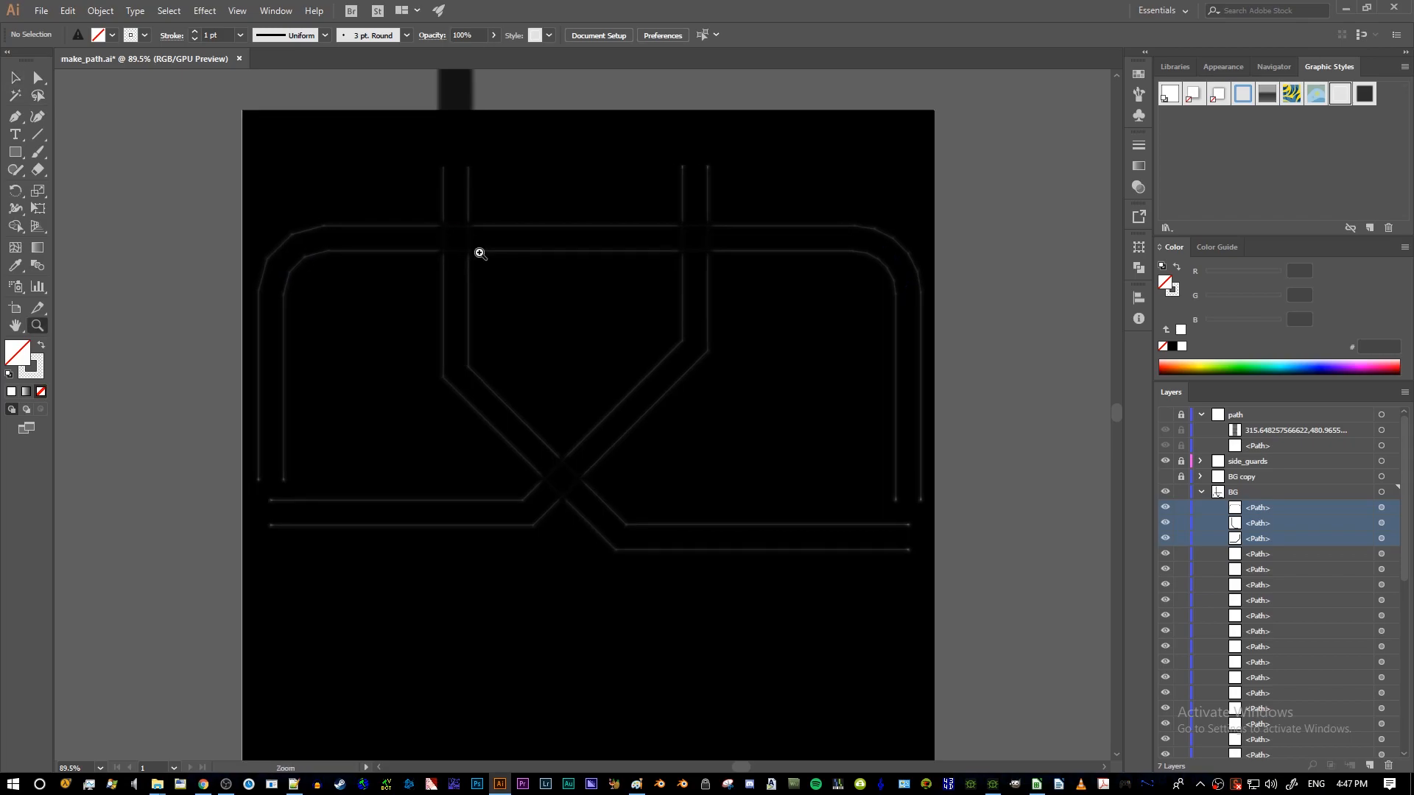
- Switch to Paint, mark the horizontal track through the upper-left crossing in blue on the reference map, and return to Illustrator
left_click(443, 234)
key("a")
left_click(376, 244)
key("alt+Tab")
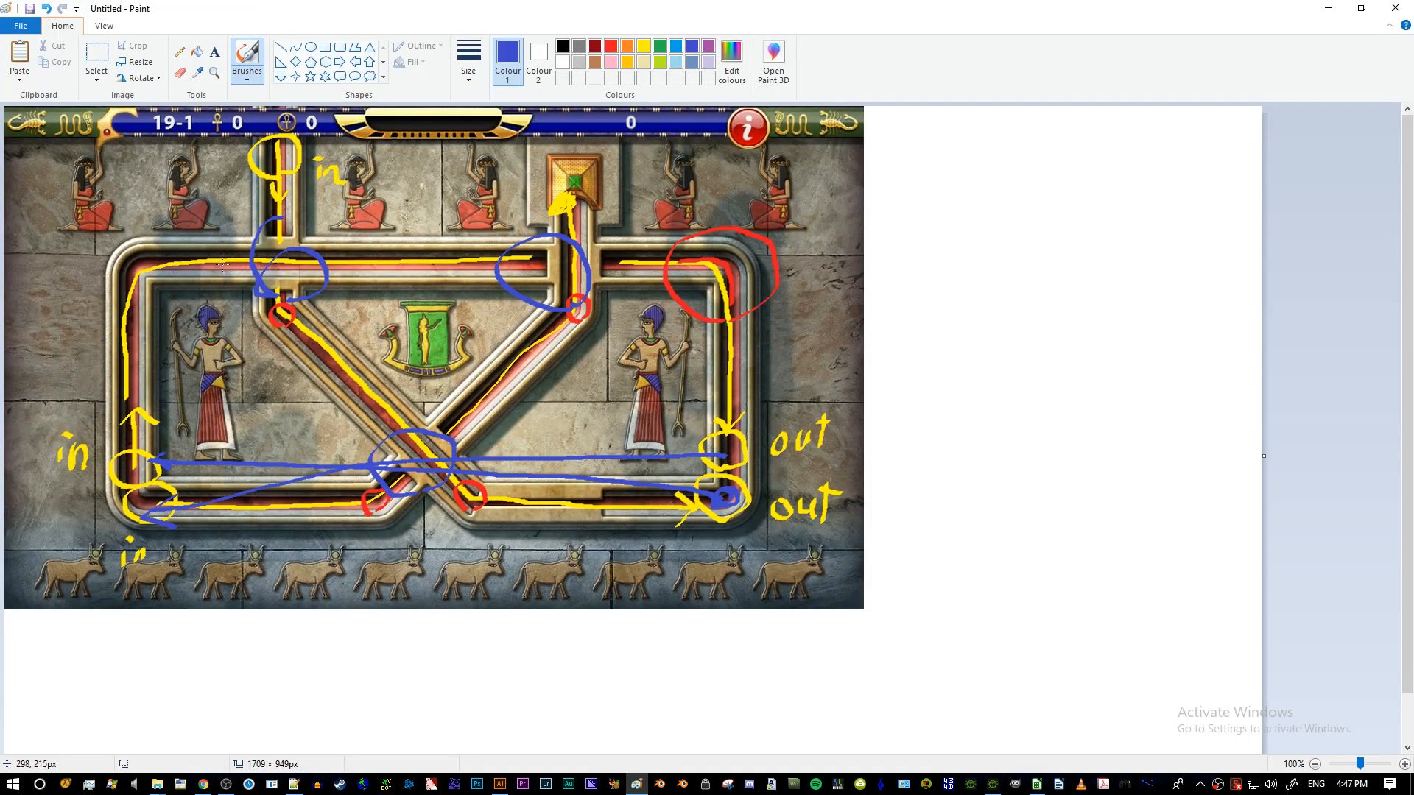
mouse_move(224, 265)
left_mouse_down()
mouse_move(288, 266)
mouse_move(207, 263)
left_mouse_up()
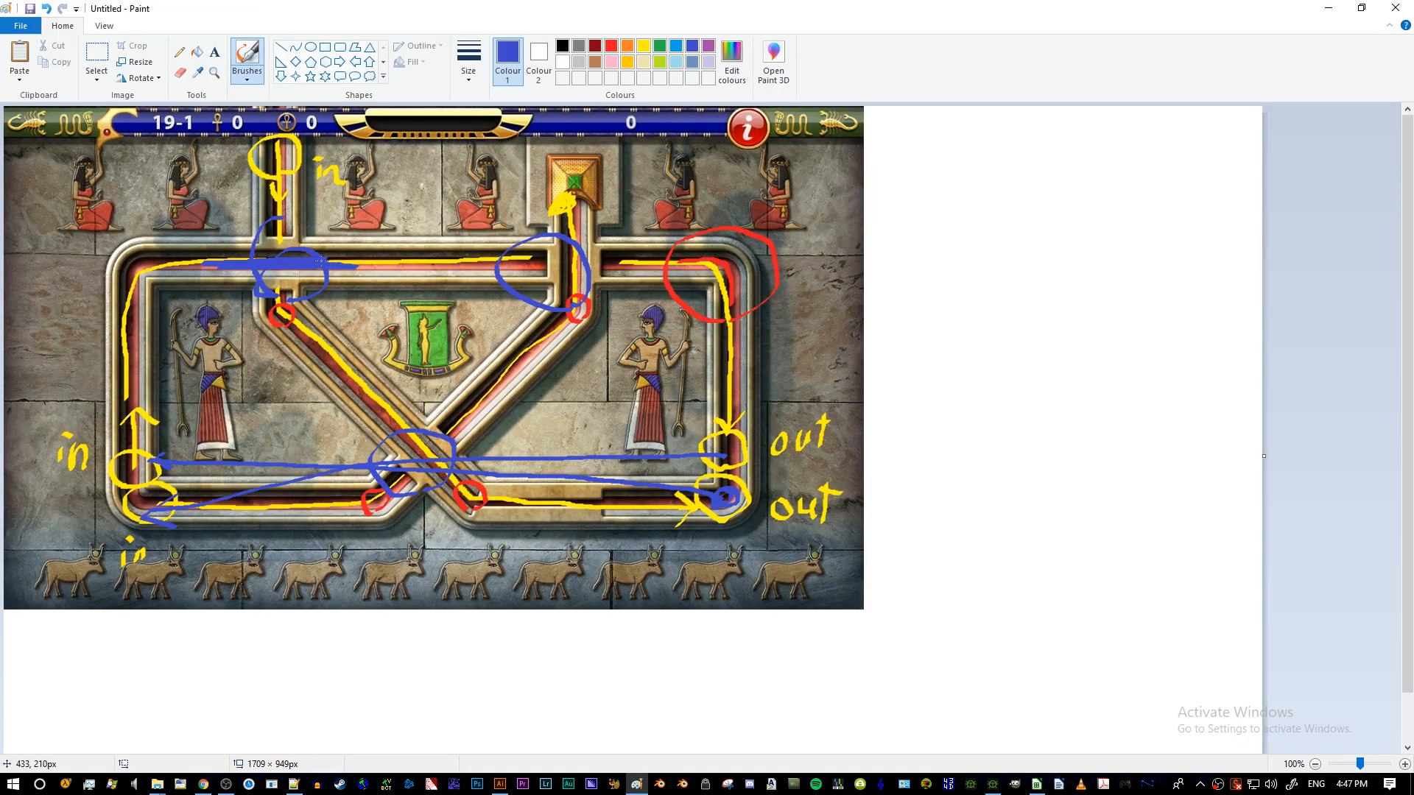
key("alt+Tab")
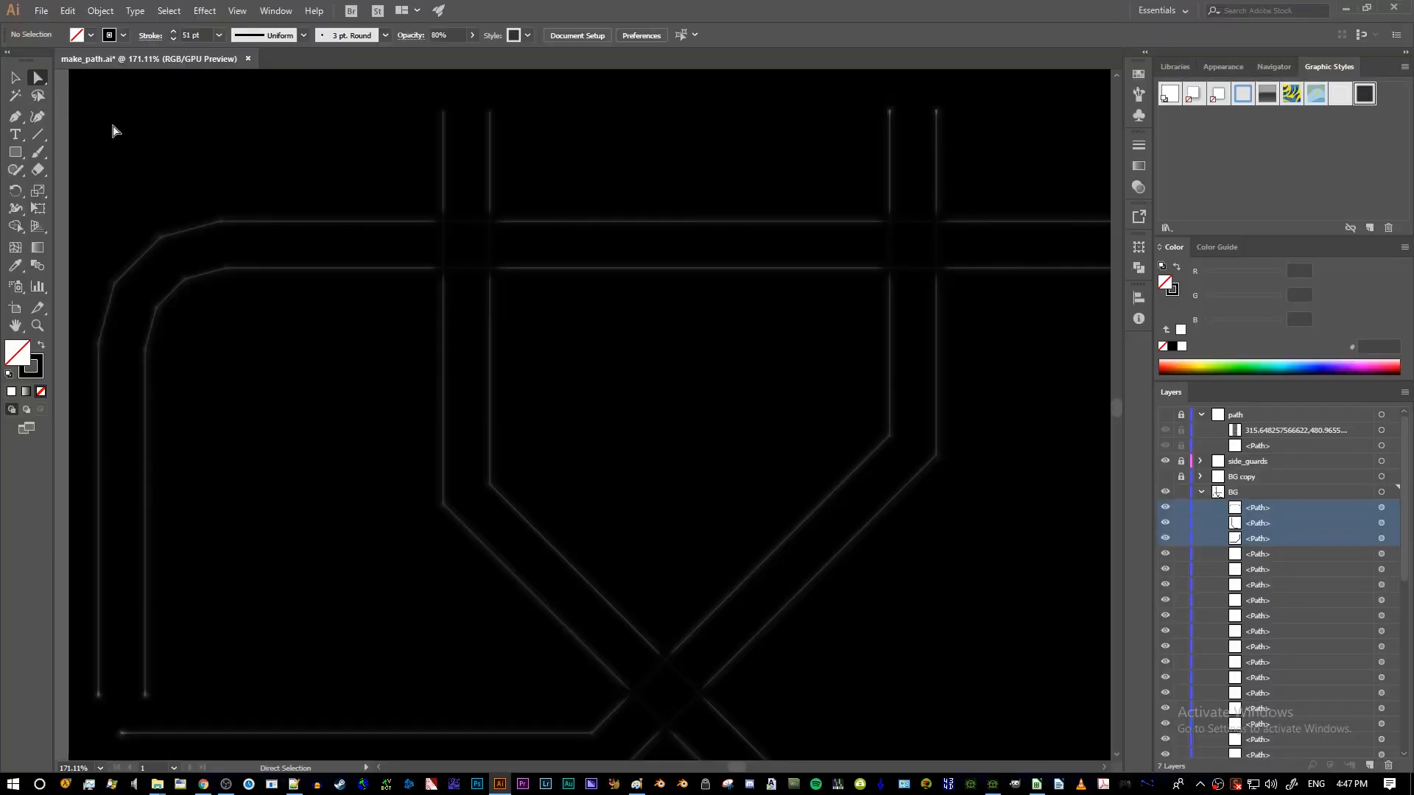
- Select the horizontal dark track path and add an anchor point on each side of the upper-left crossing
key("v")
left_click(369, 244)
left_click(395, 352)
key("a")
left_click_drag(379, 195, 545, 291)
left_click(546, 318)
key("v")
left_click(495, 293)
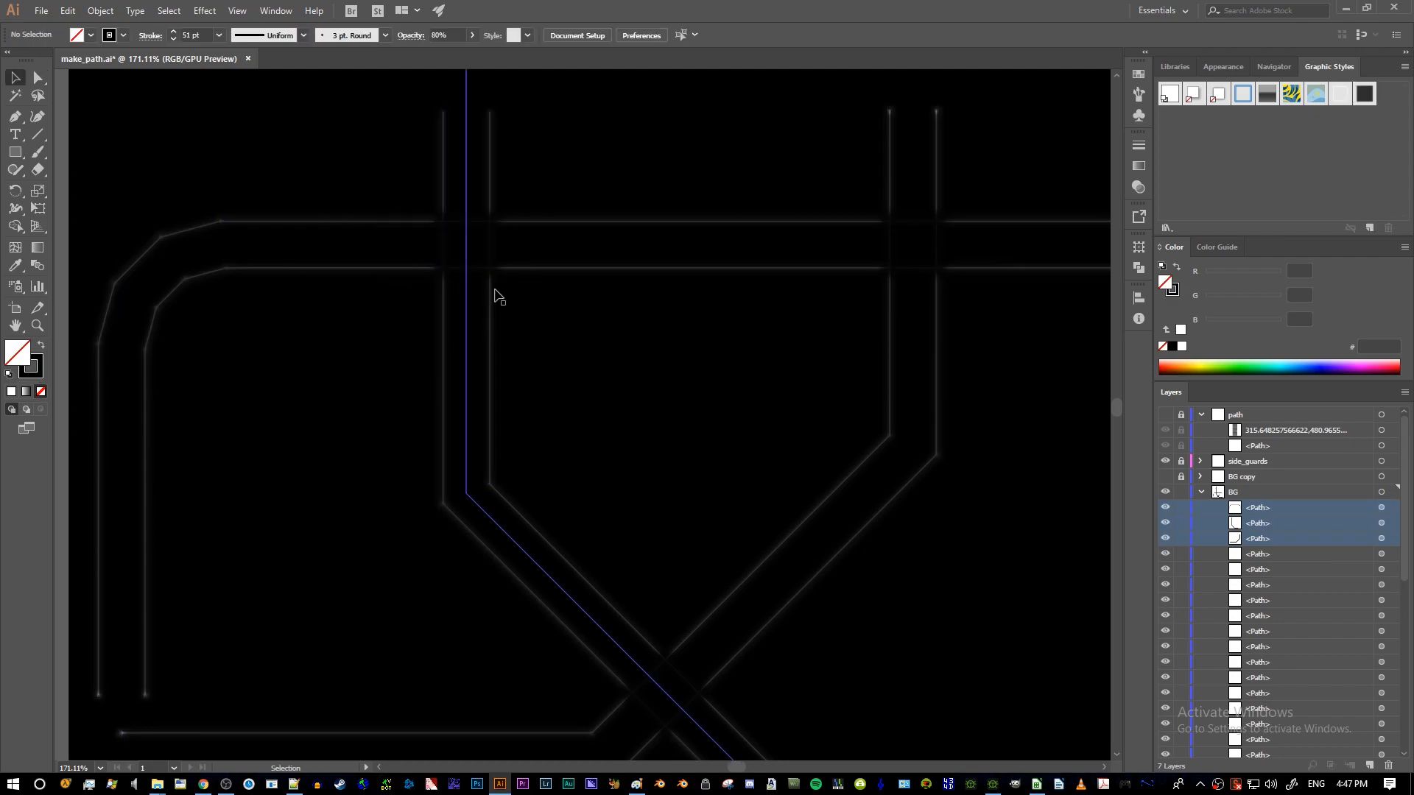
left_click(390, 244)
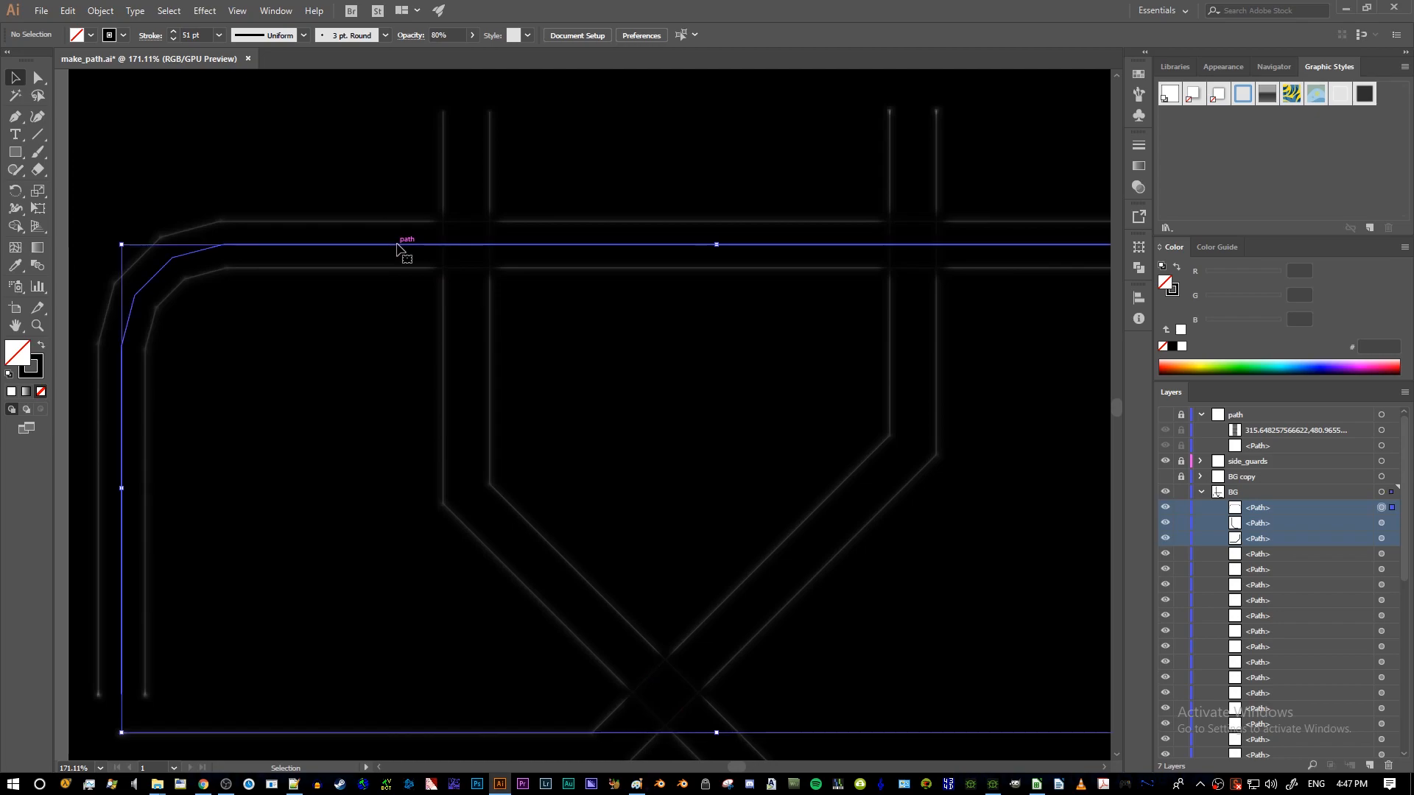
key("p")
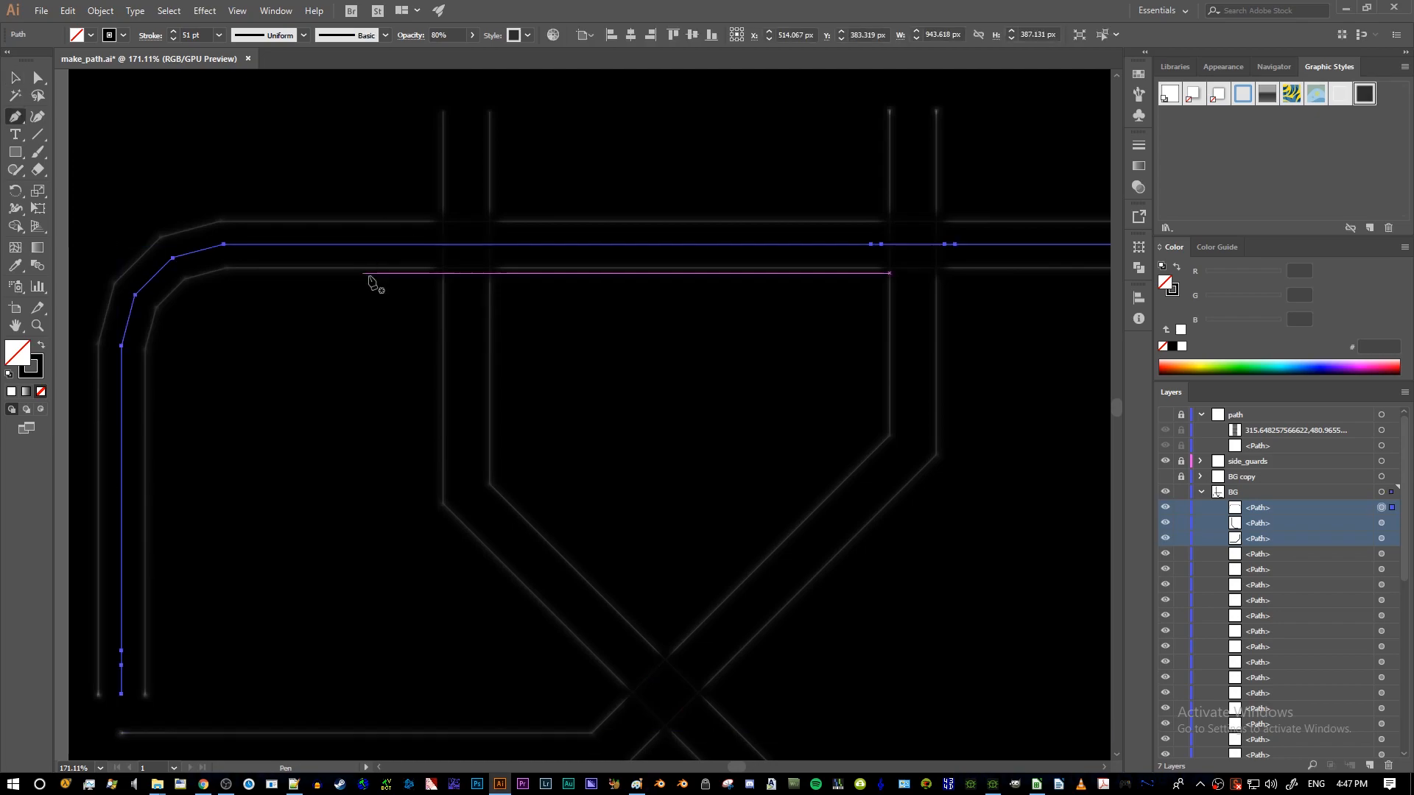
left_click(394, 244)
left_click(531, 245)
- Cut the horizontal dark path at the two new anchor points beside the upper-left crossing
key("ctrl")
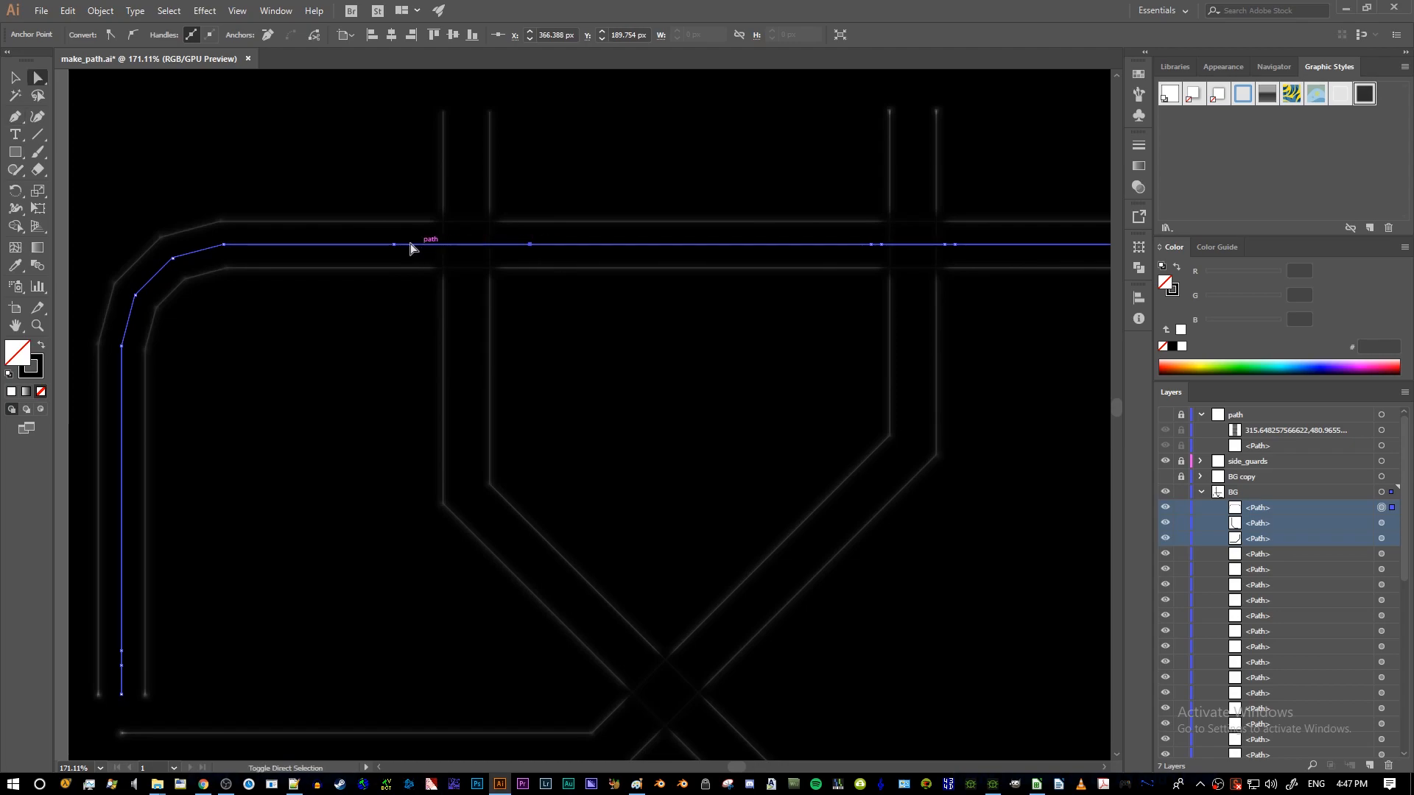
left_click(397, 244, "ctrl")
left_click(312, 37)
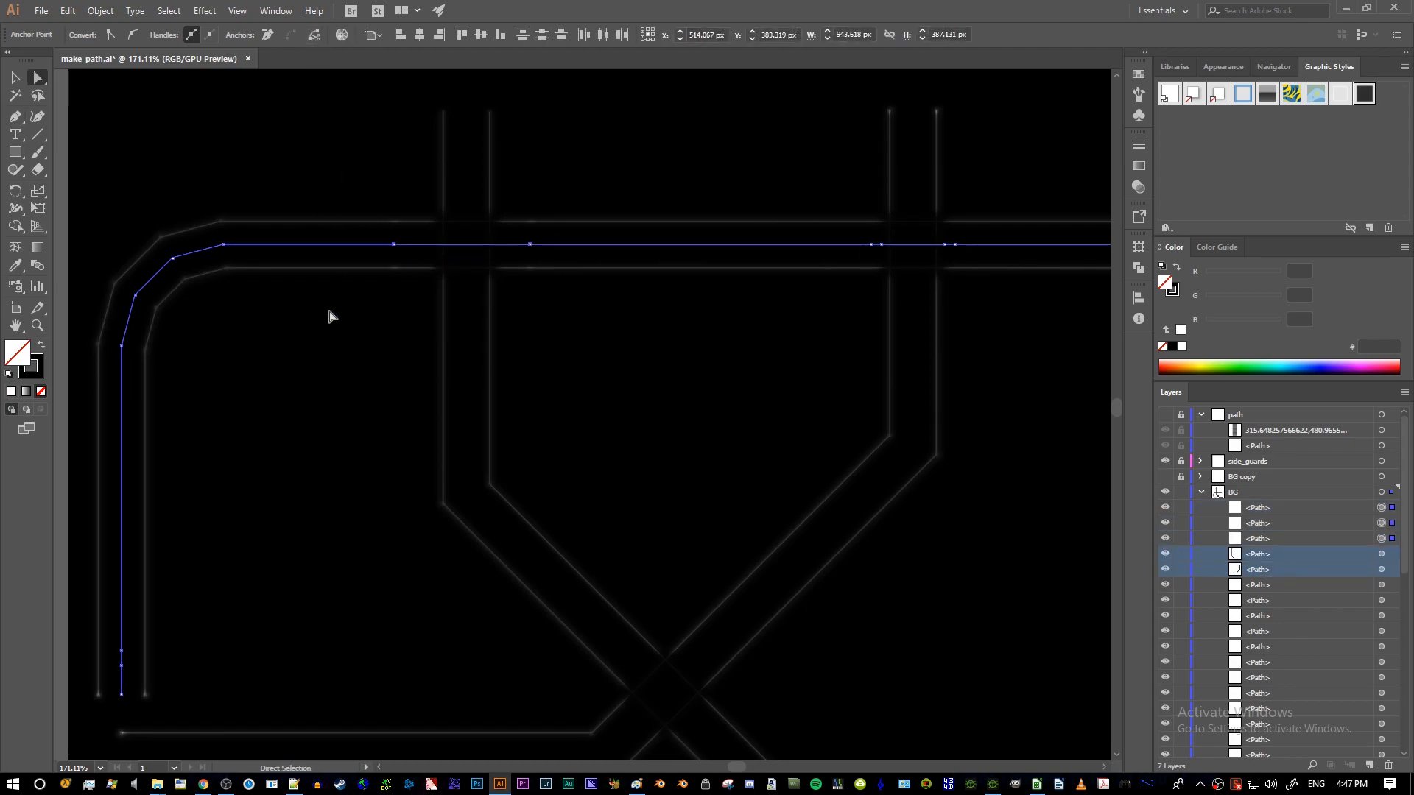
- Try to delete the dark path parts outside the upper-left crossing with the Direct Selection tool
left_click(361, 280)
left_click(382, 245)
key("Delete")
left_click(317, 245)
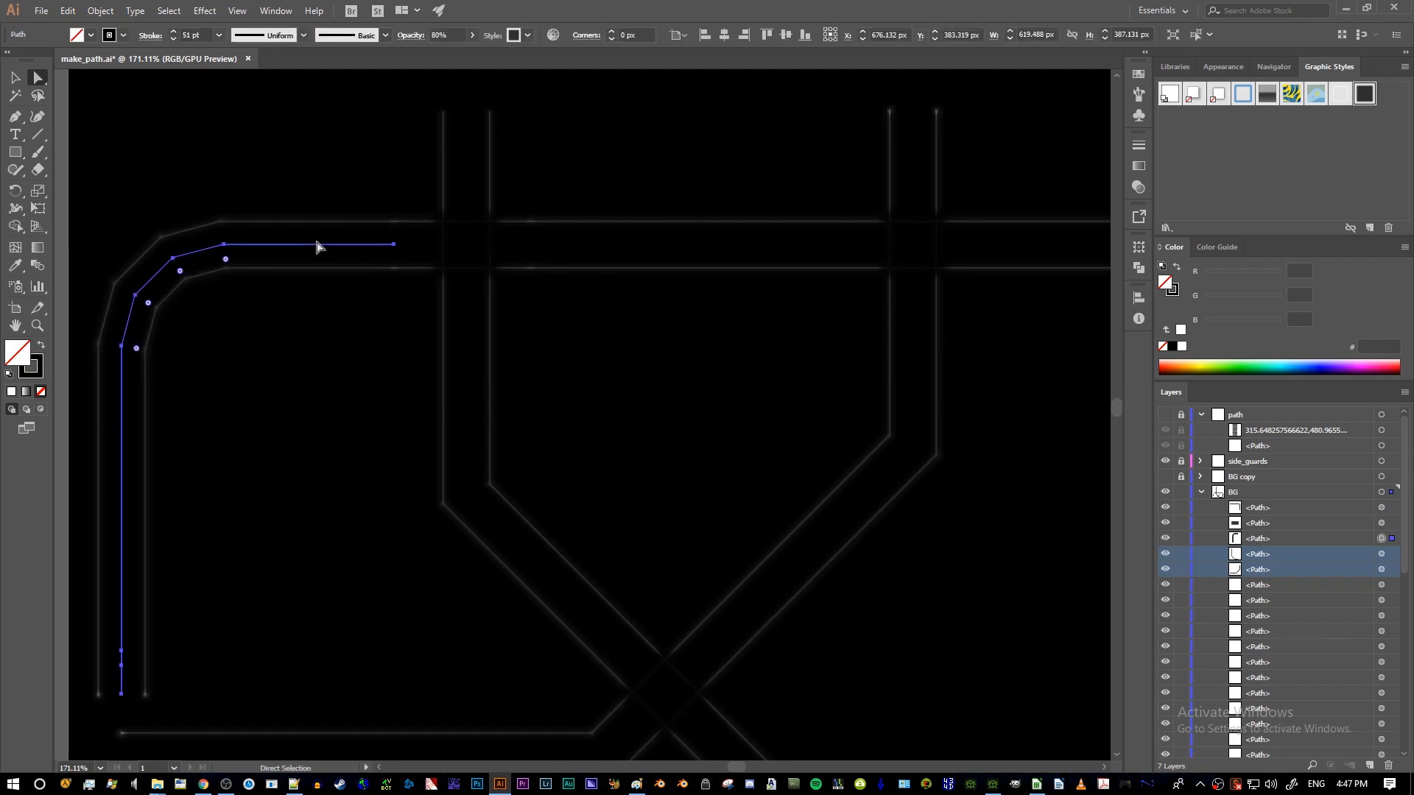
left_click(483, 243)
left_click(555, 245)
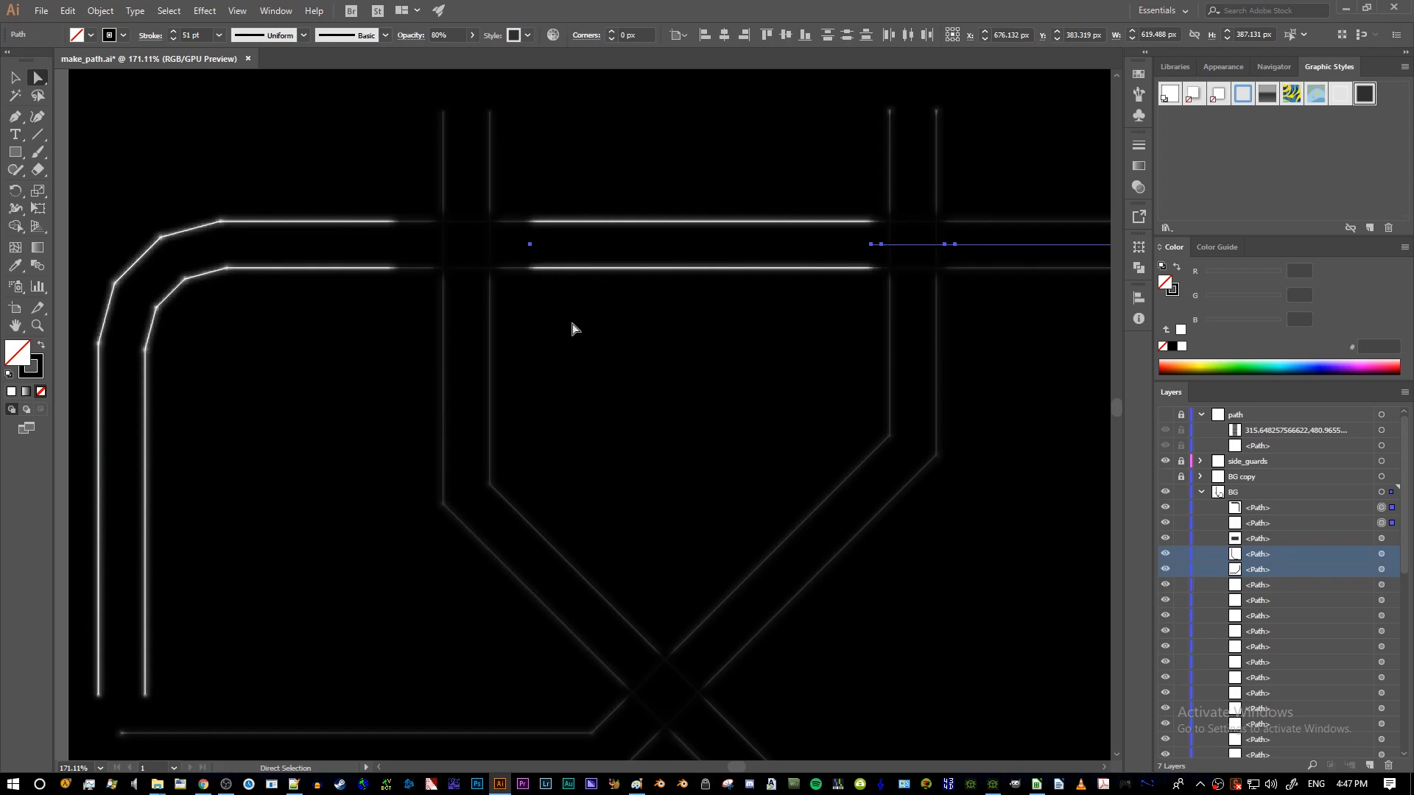
- Delete both outer parts of the horizontal dark path, keeping only the short piece across the upper-left crossing
key("v")
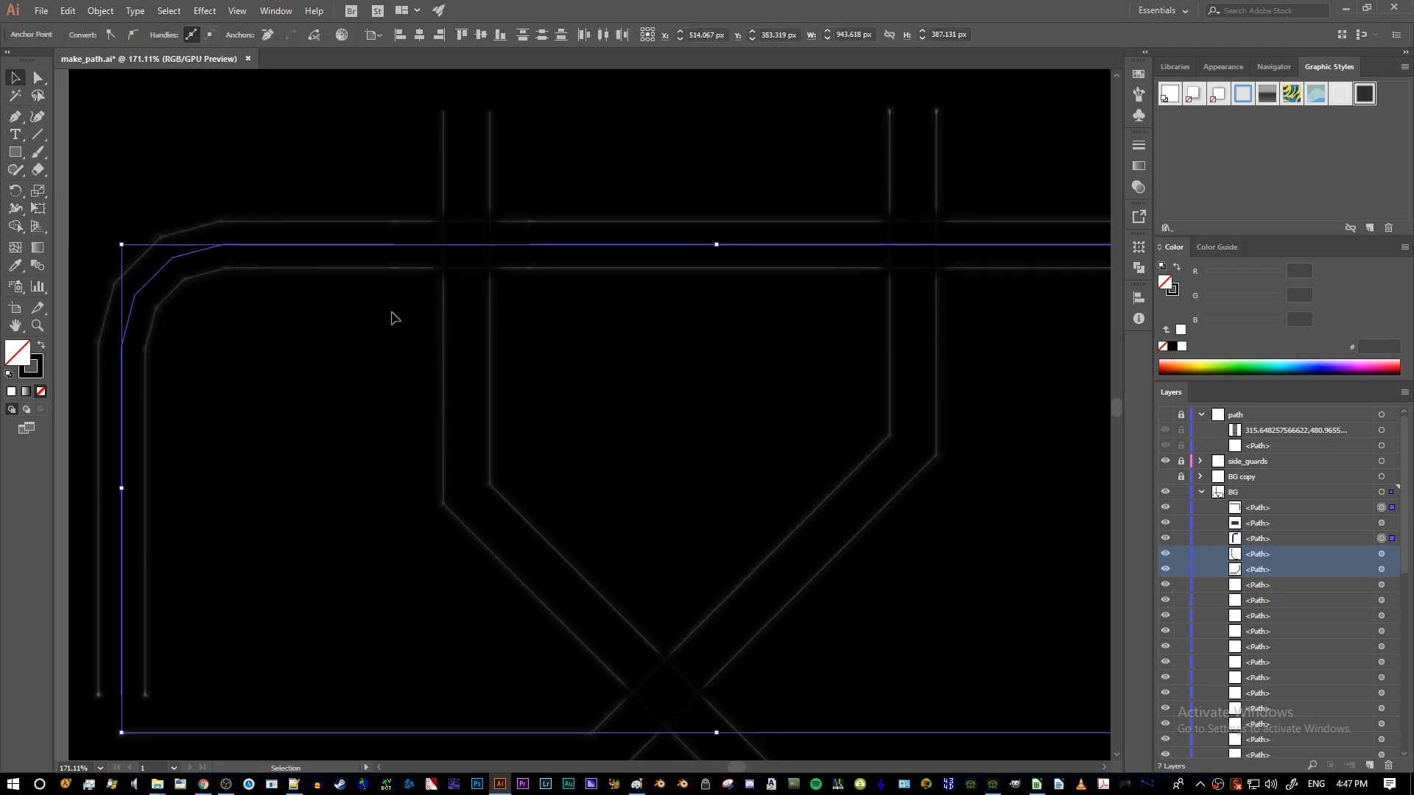
left_click(395, 315)
left_click(354, 250)
left_click(413, 294)
left_click(599, 253)
left_click(565, 335)
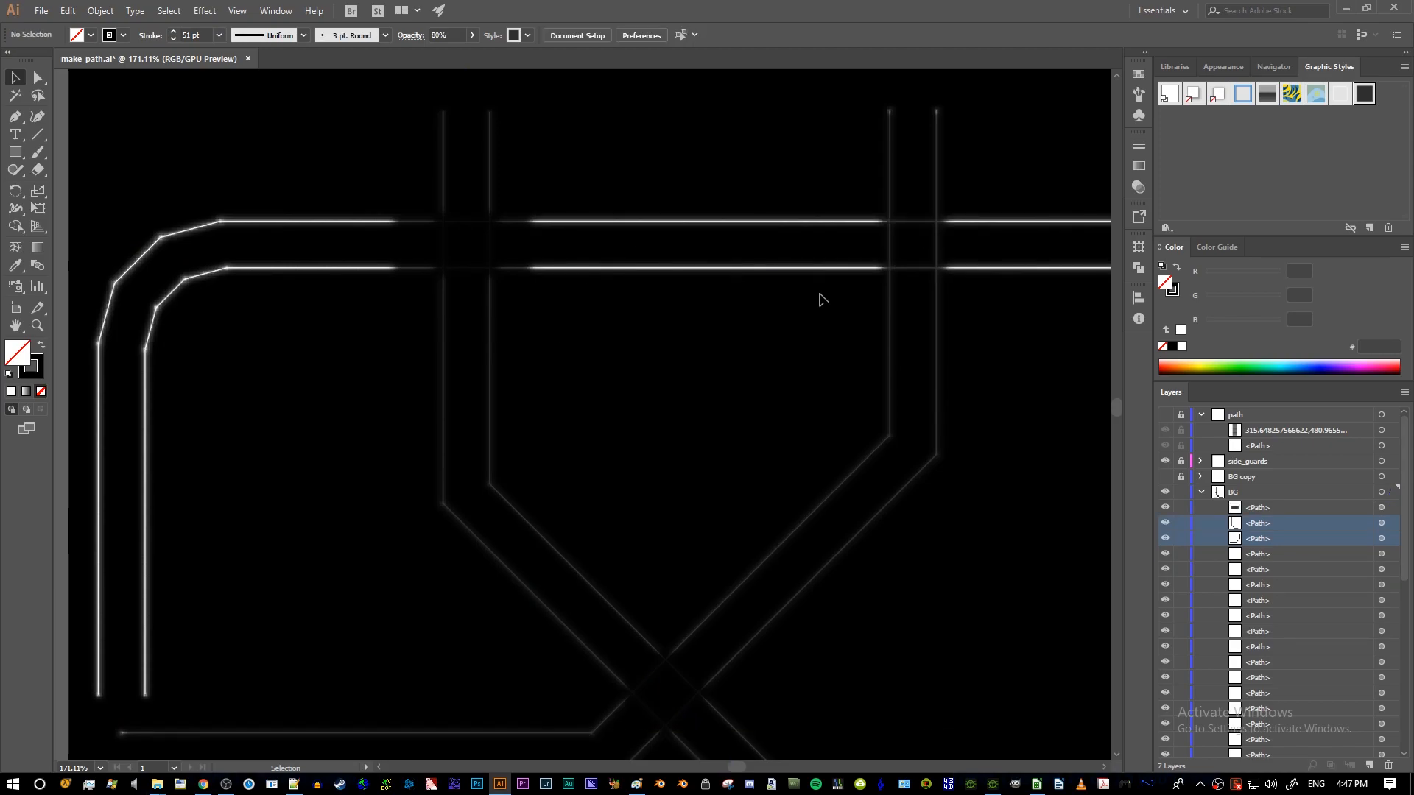
- Switch to Paint, mark the vertical track through the upper-right crossing in blue on the reference map, and return to Illustrator
key("alt+Tab")
left_click_drag(572, 246, 575, 298)
key("ctrl+z")
mouse_move(568, 209)
left_mouse_down()
mouse_move(581, 307)
mouse_move(563, 263)
left_mouse_up()
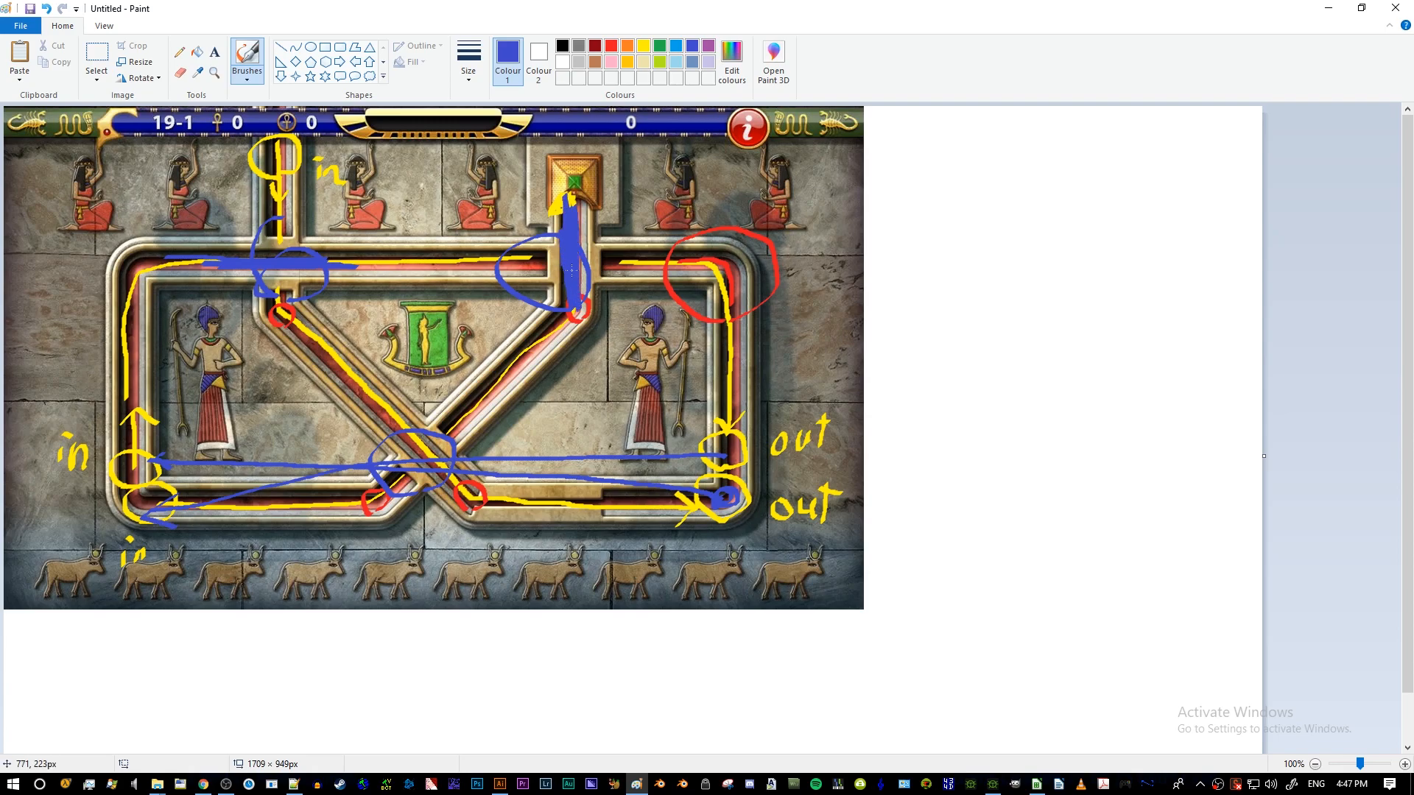
key("alt+Tab")
- Add anchor points above and below the upper-right crossing on the vertical dark path and cut the path there
left_click(913, 288)
key("a")
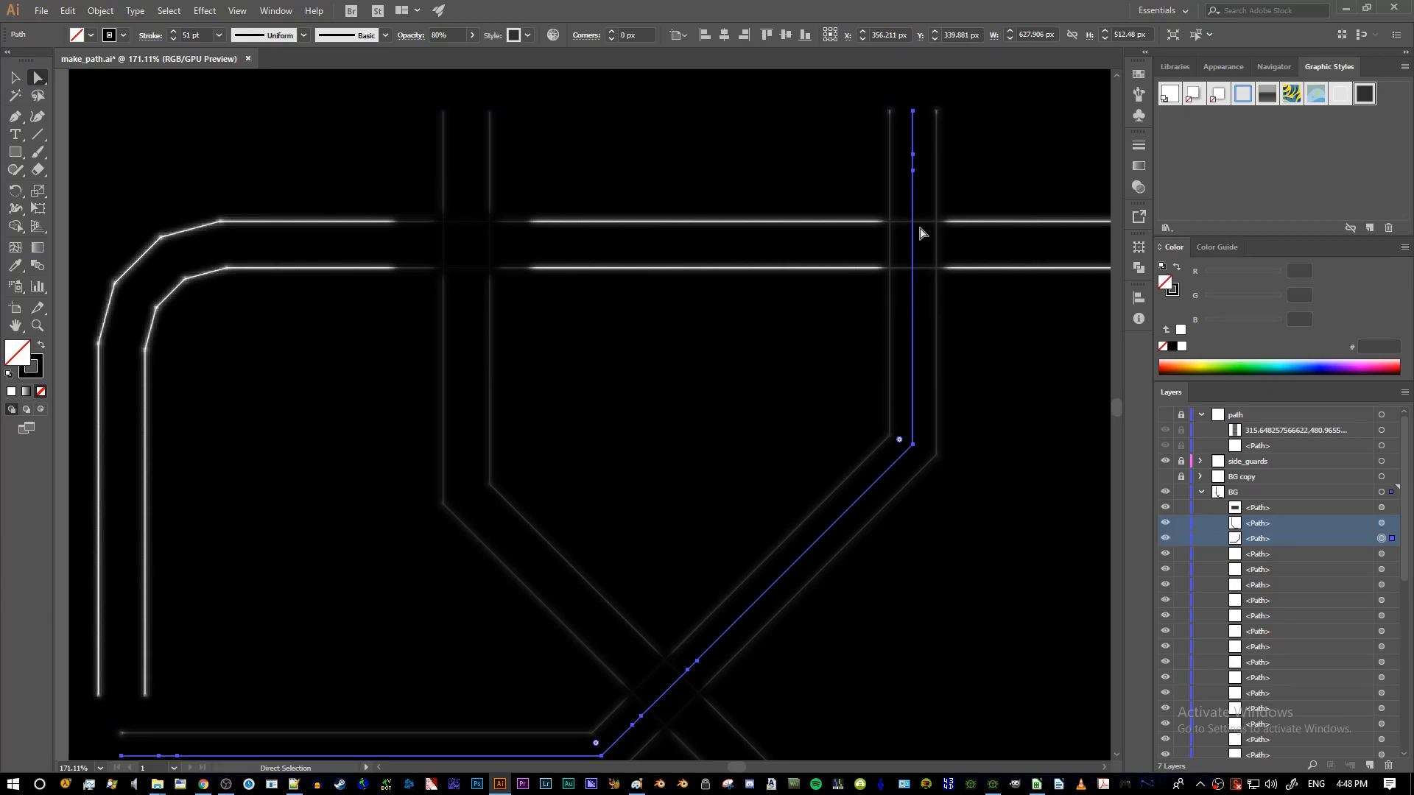
key("p")
left_click(913, 192)
left_click(913, 297)
key("ctrl")
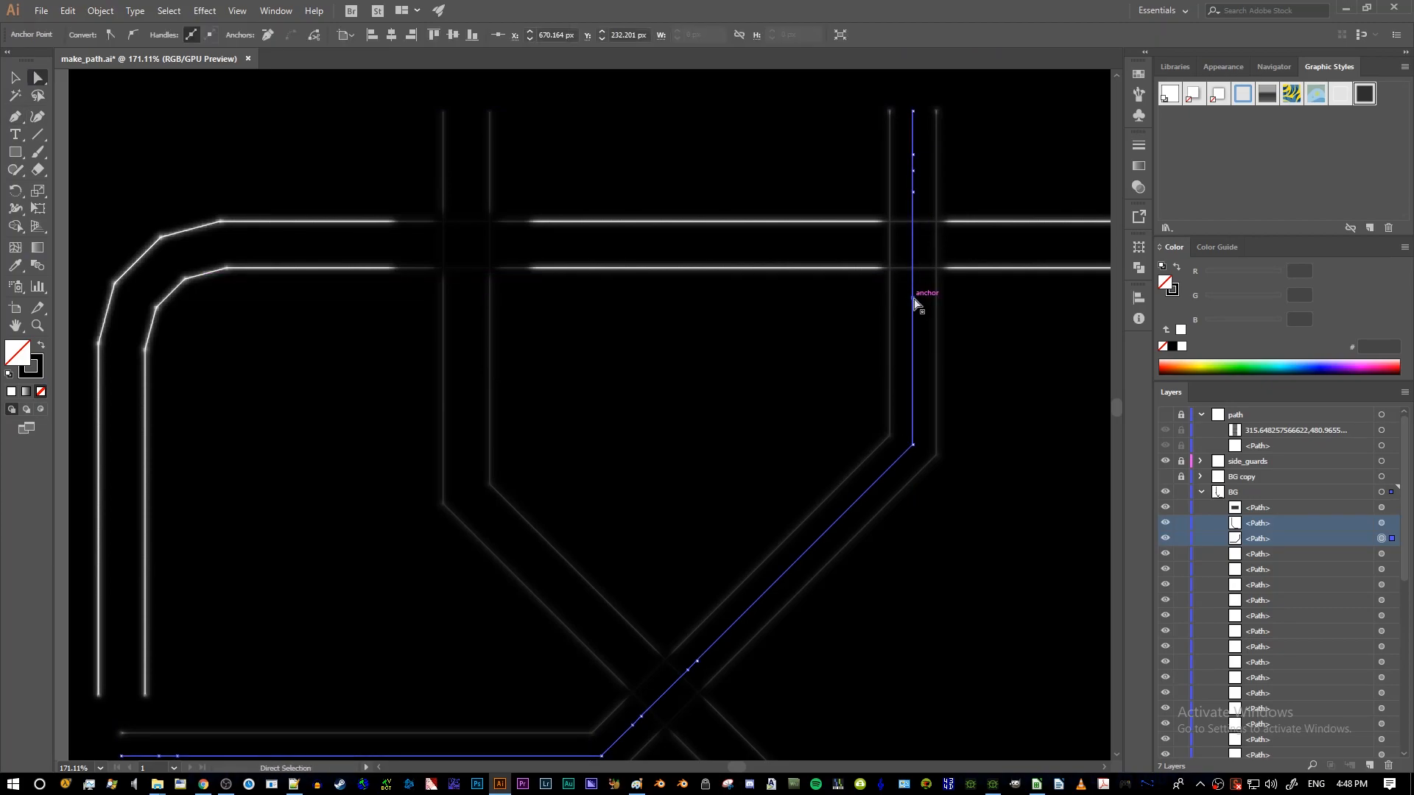
left_click(913, 193, "ctrl")
left_click(321, 37)
- Delete the upper and lower parts of that dark path, keeping only the piece across the upper-right crossing
key("v")
left_click(972, 189)
left_click(916, 166)
left_click(925, 165)
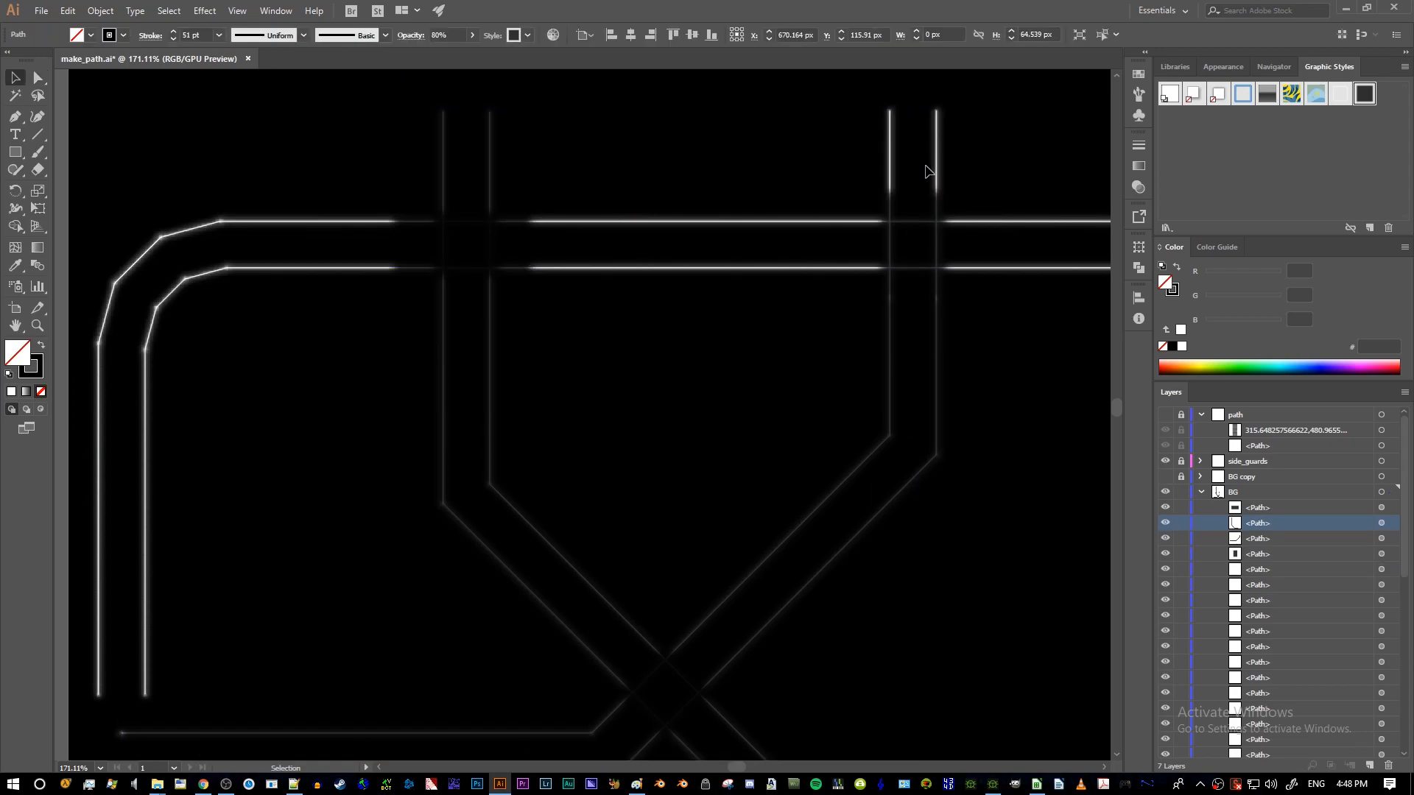
left_click(913, 341)
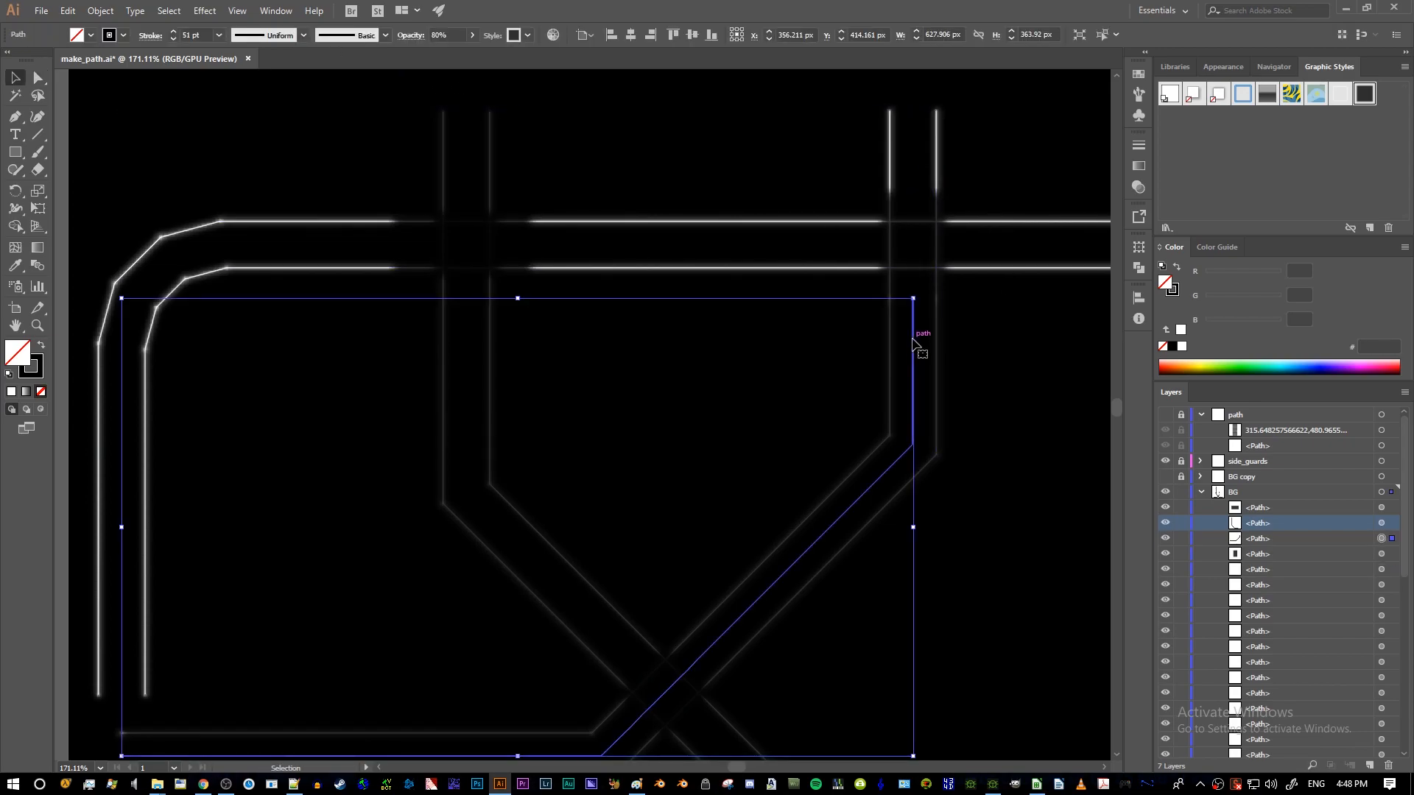
key("ctrl+shift+a")
- Add anchor points on both sides of the lower diagonal crossing on the remaining full dark path and cut it there
scroll(914, 341, "down", 1)
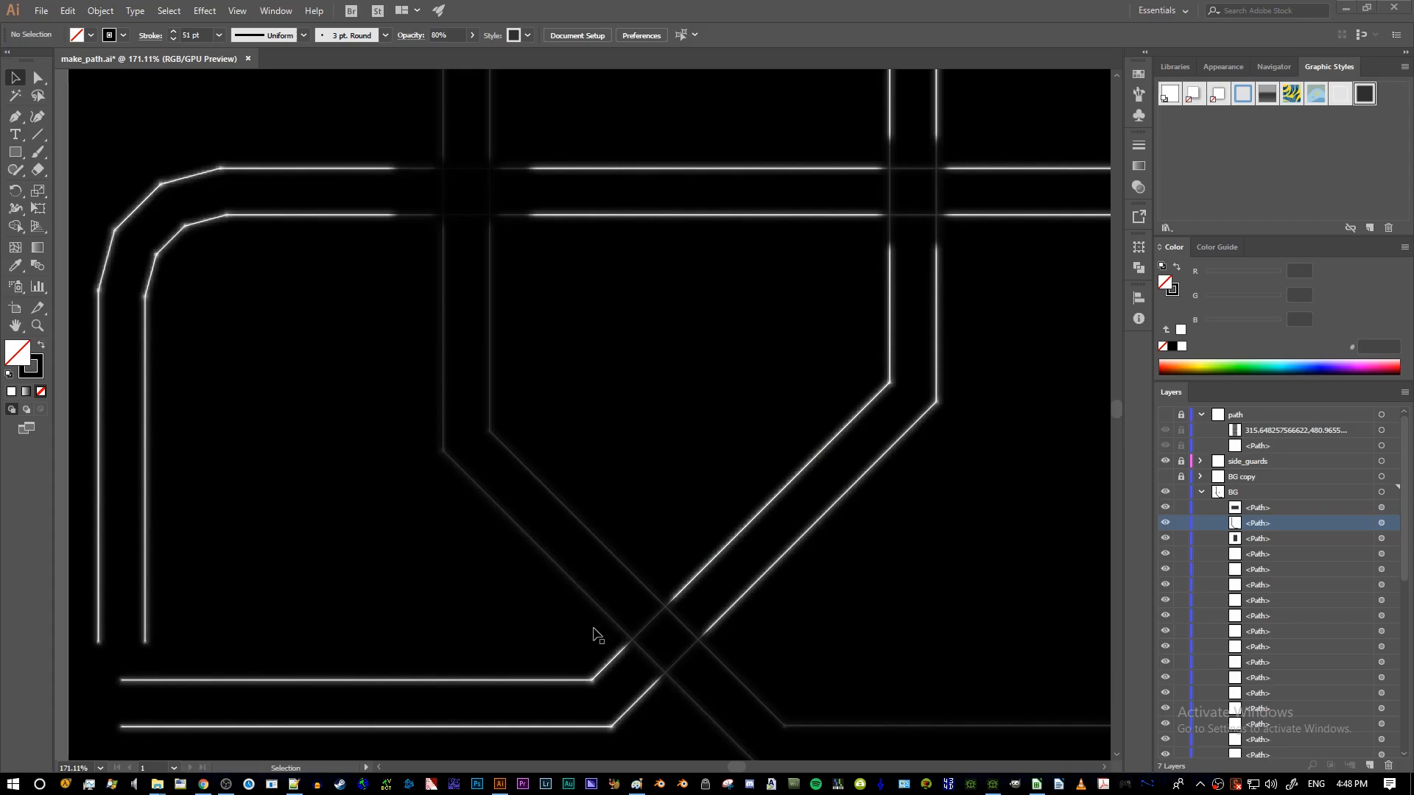
scroll(594, 635, "down", 1)
left_click(638, 558)
key("p")
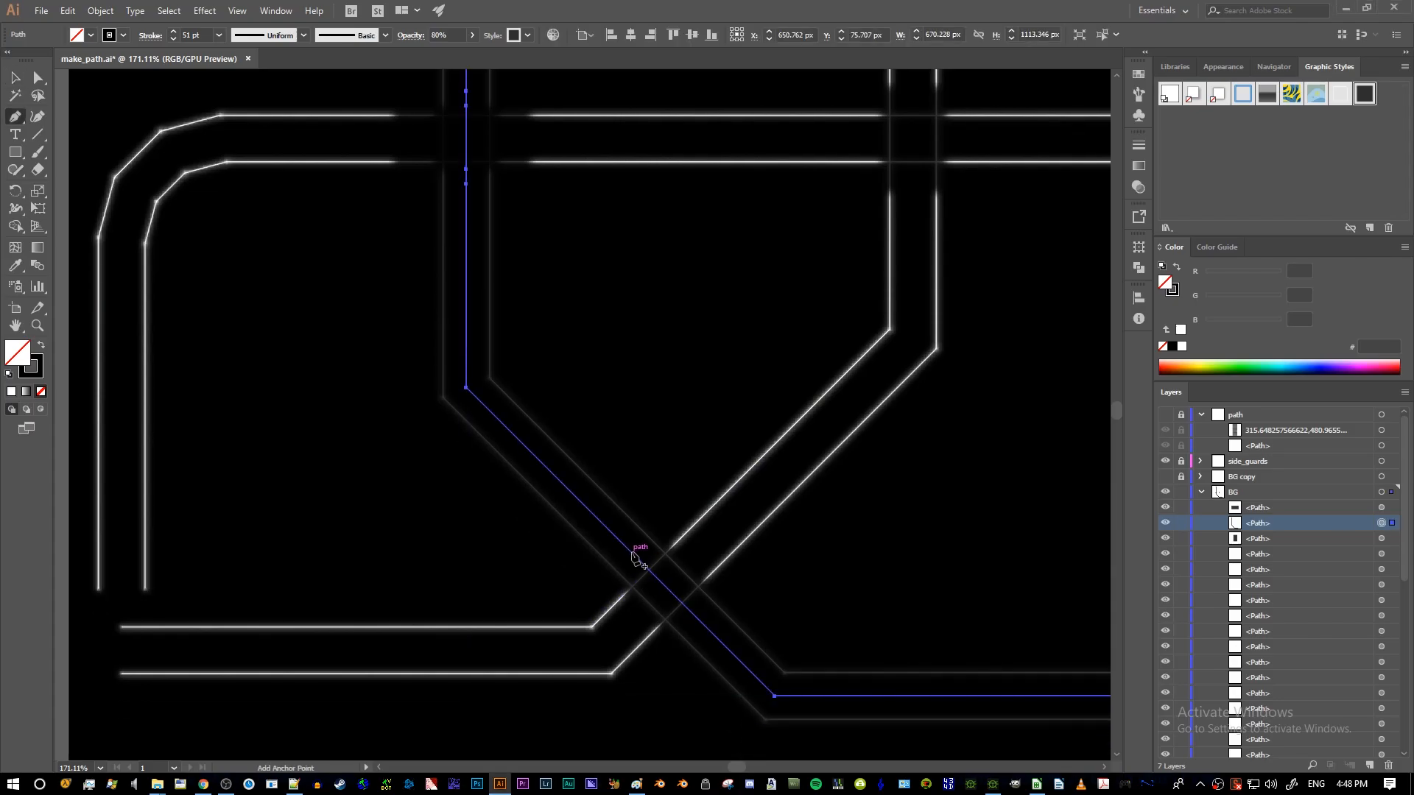
left_click(627, 549)
left_click(702, 624)
key("ctrl")
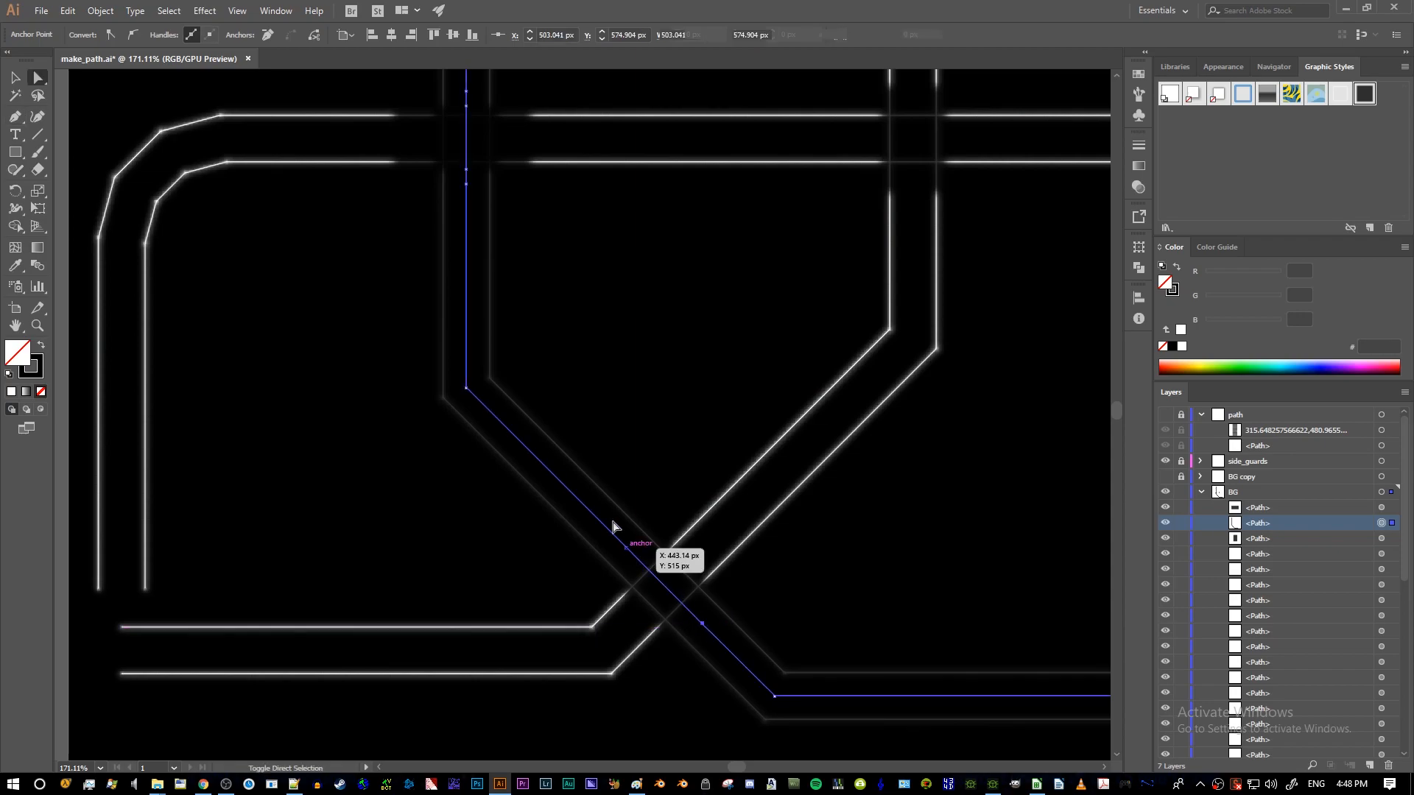
key("Delete")
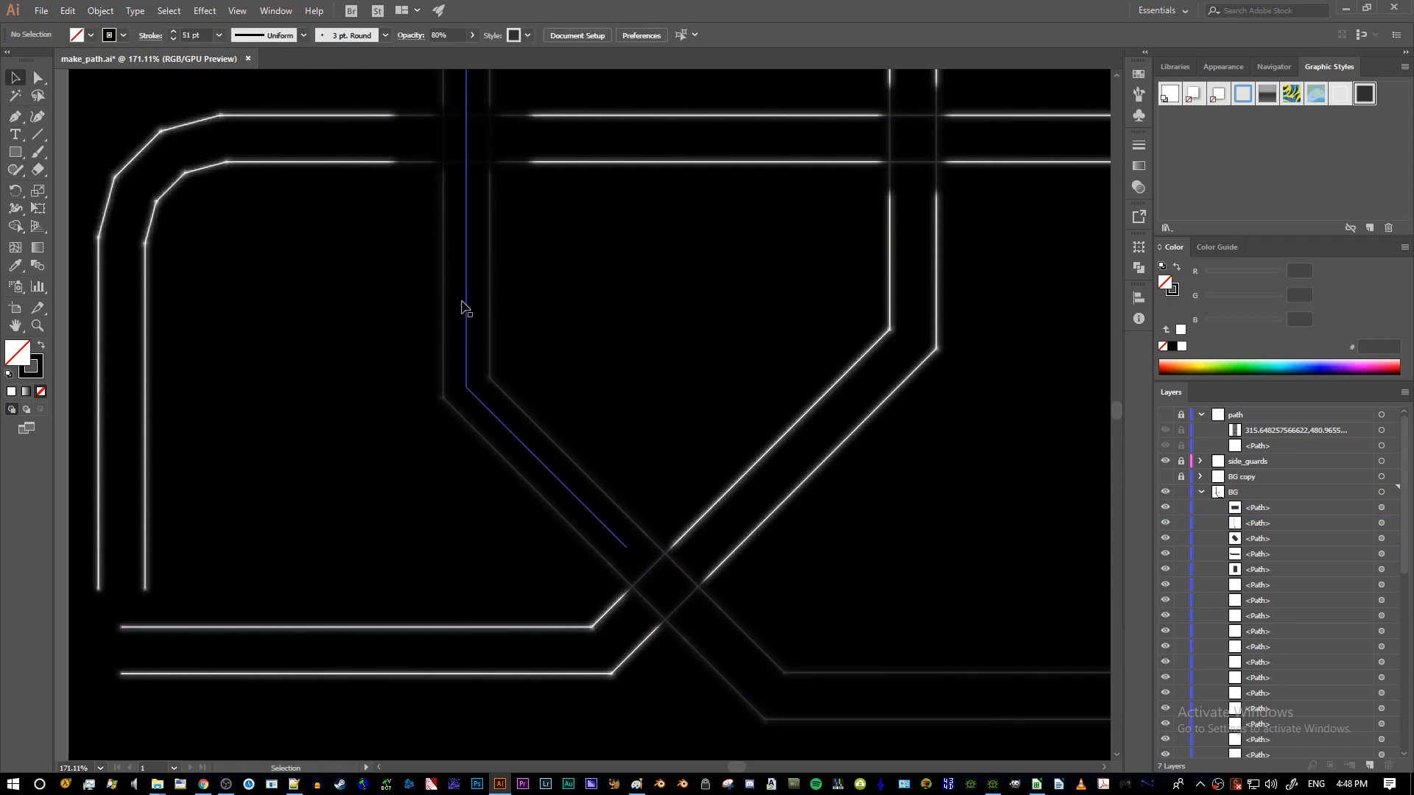
- Delete the dark path's two parts outside the lower diagonal crossing, keeping only the short diagonal piece
left_click(466, 308)
left_click(818, 697)
left_click(825, 626)
key("z")
left_click(832, 597, "alt")
left_click(692, 587, "alt")
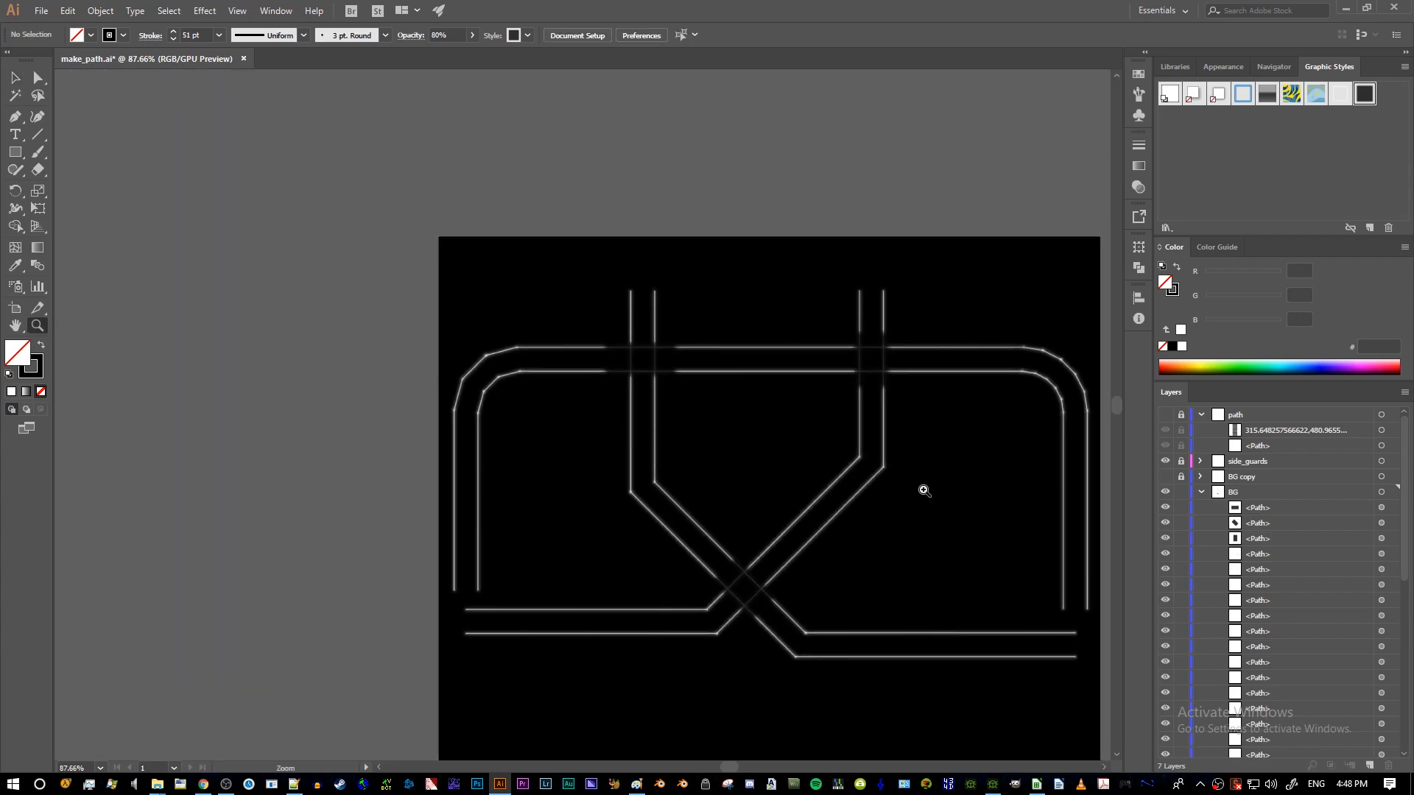
left_click_drag(924, 491, 786, 495)
left_click(757, 527)
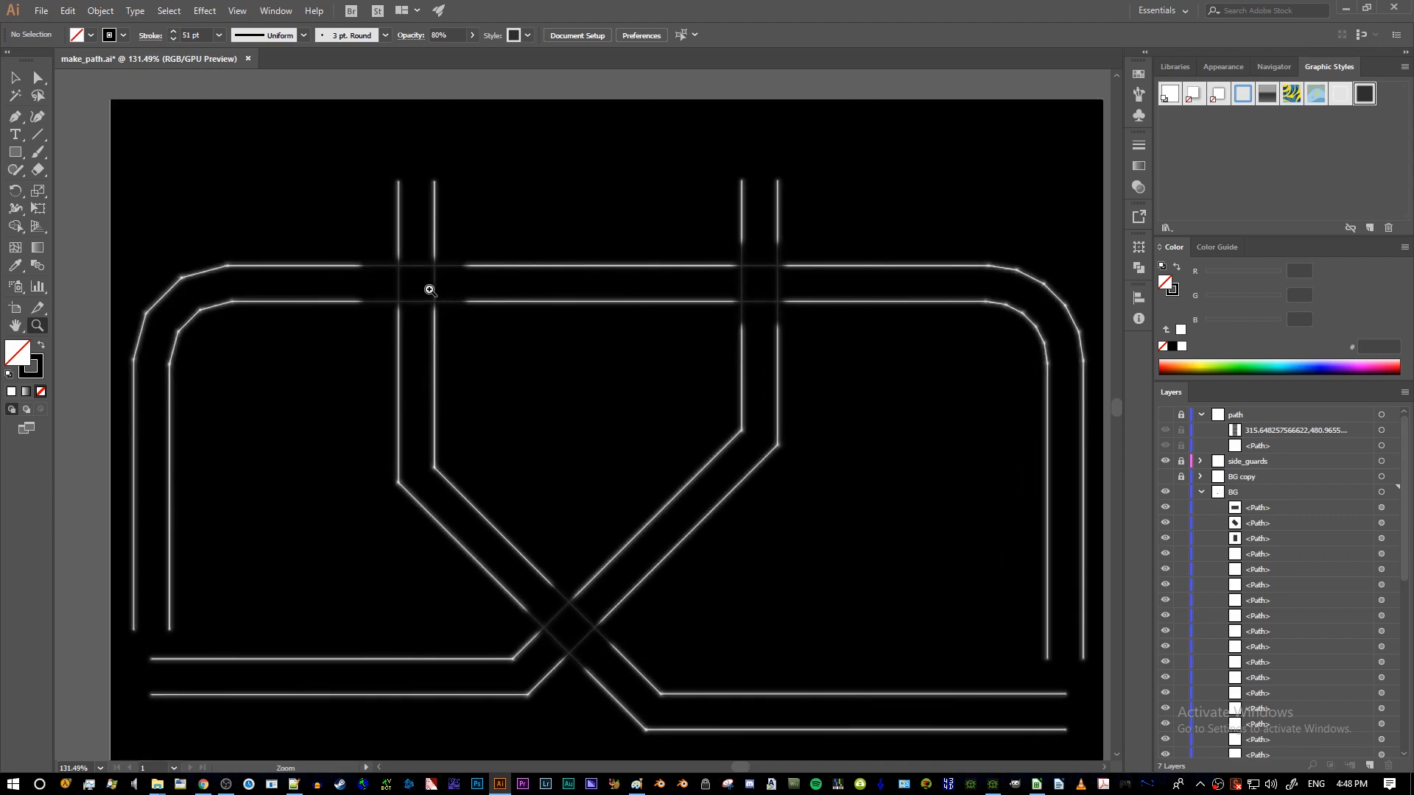
- Check the upper-left crossing against the reference map in Paint, and inspect it up close in make_path.ai
key("v")
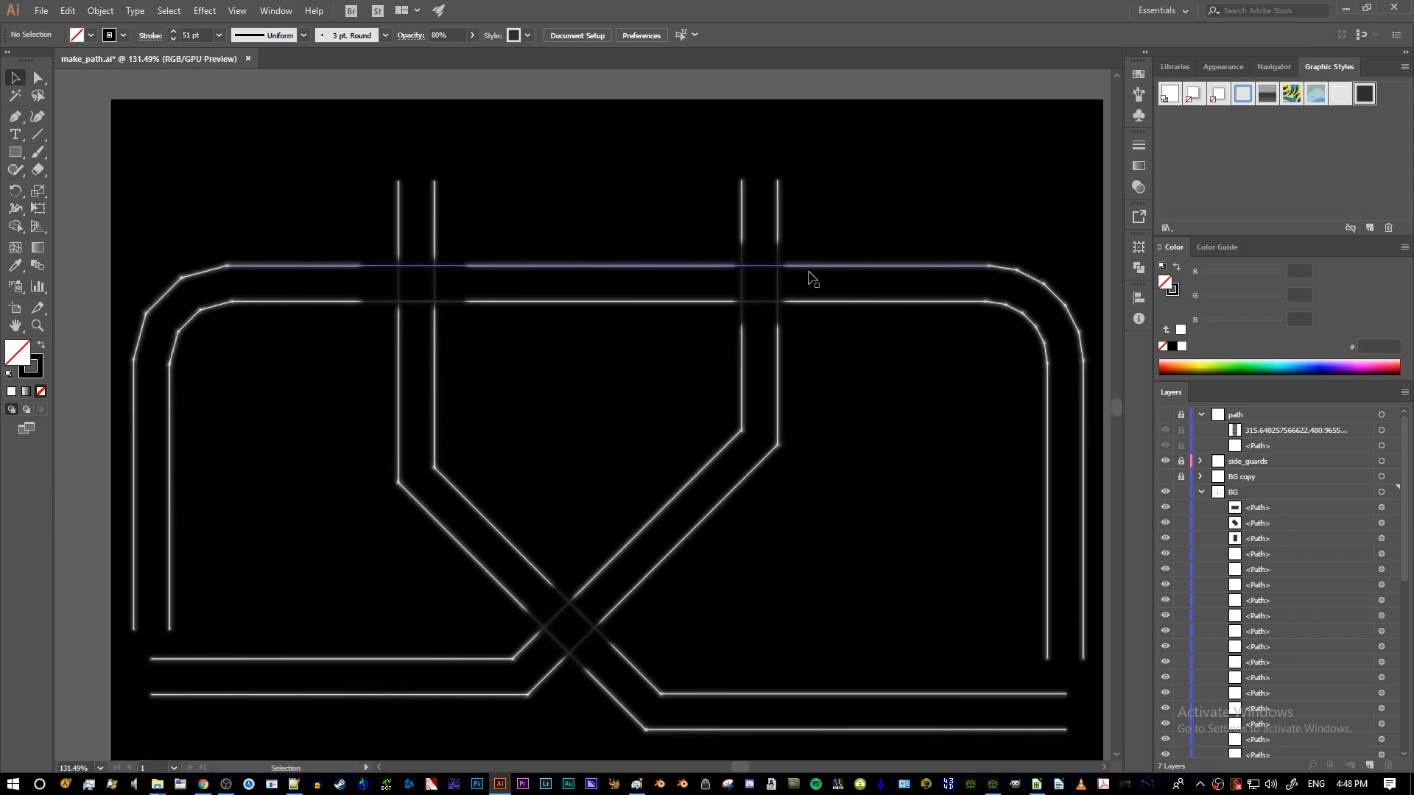
key("alt+Tab")
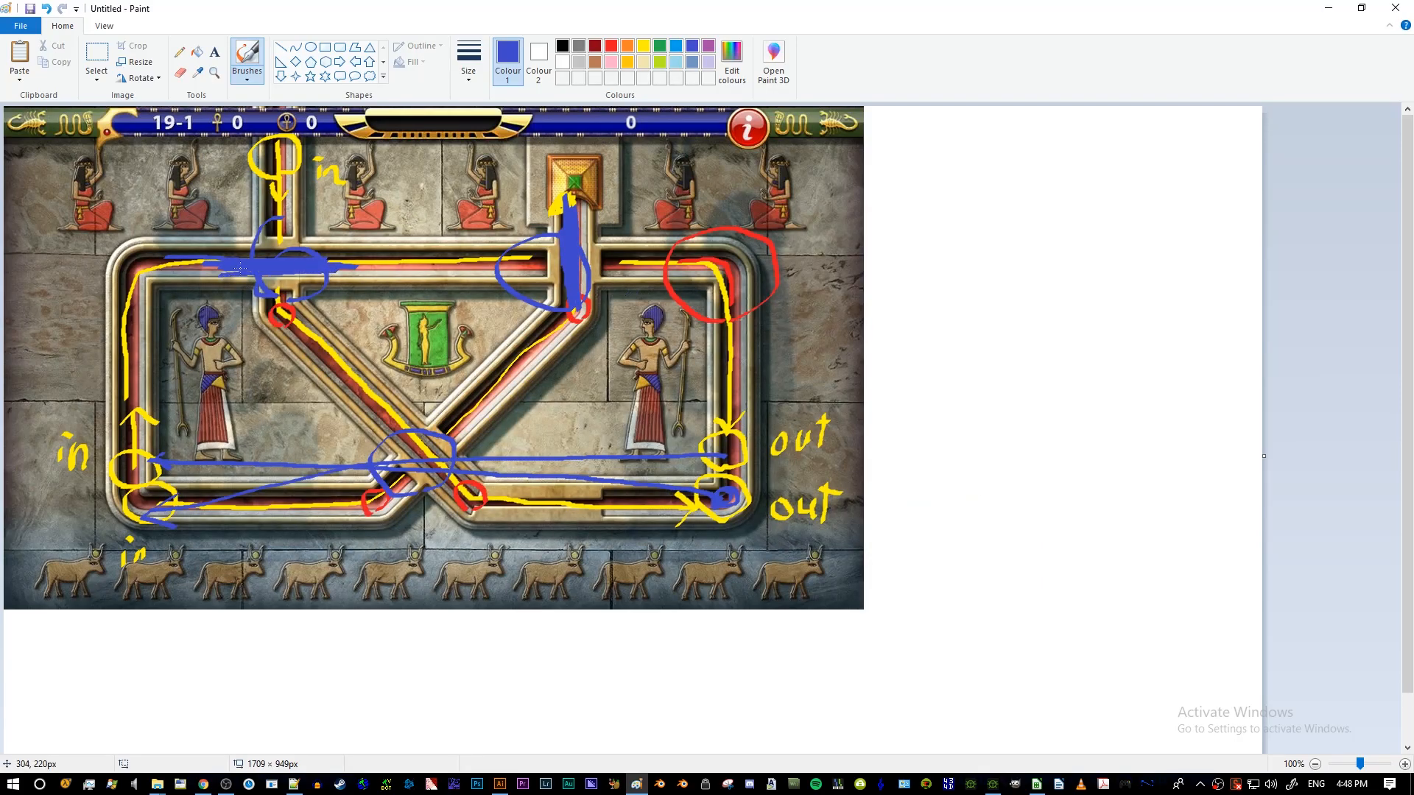
key("alt+Tab")
key("z")
left_click(549, 386)
left_click(548, 386)
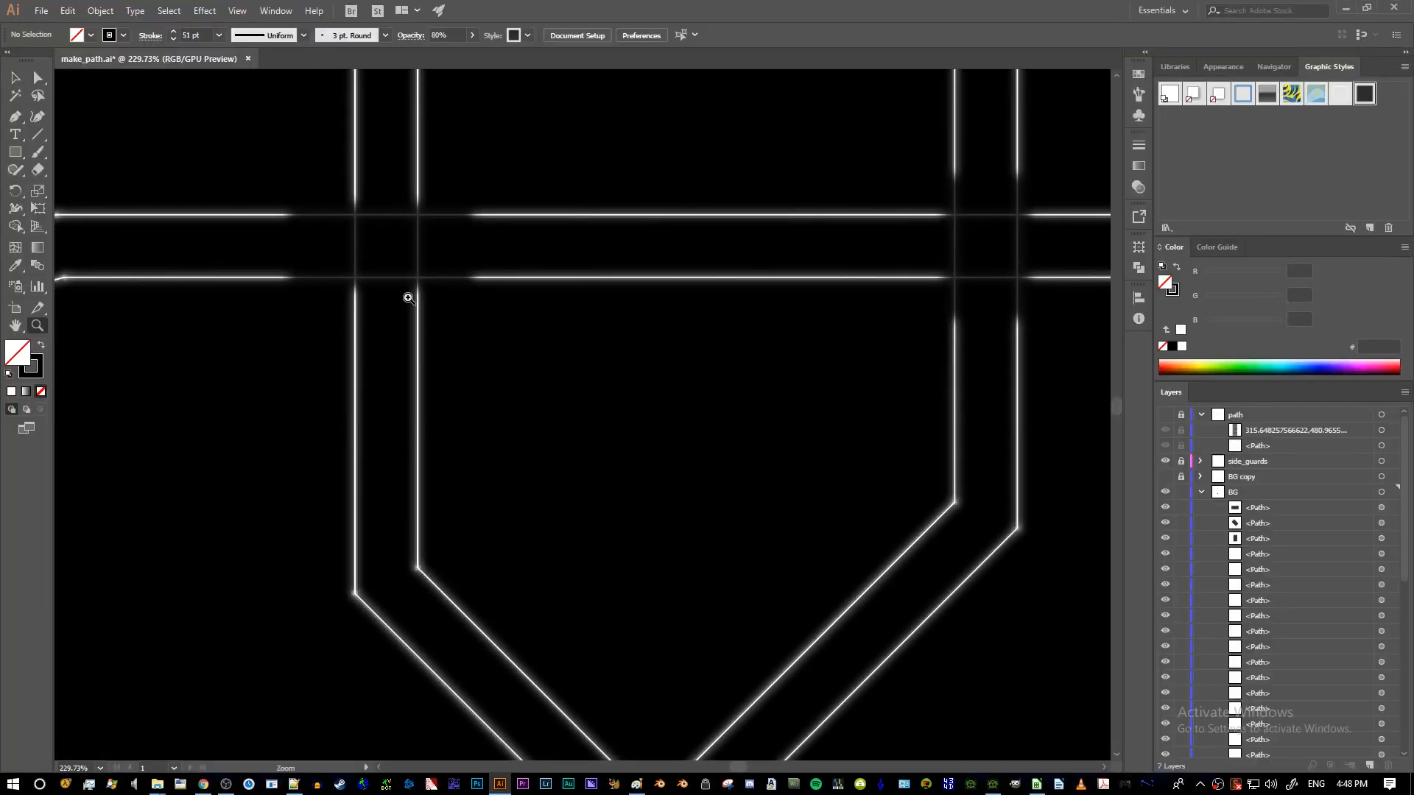
- Try bringing the pair of left vertical lines through the upper-left crossing to the front
key("v")
left_click(359, 354)
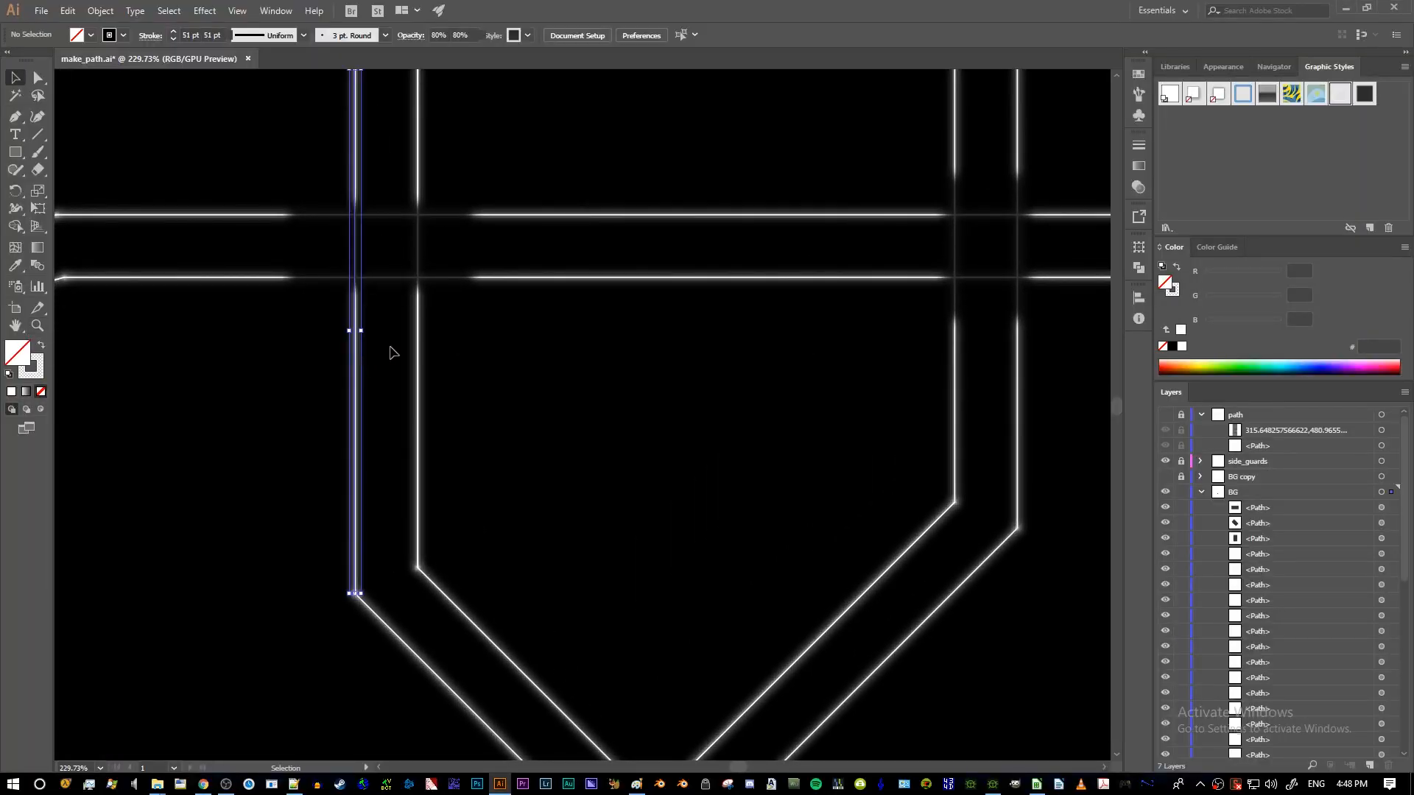
left_click(416, 352, "shift")
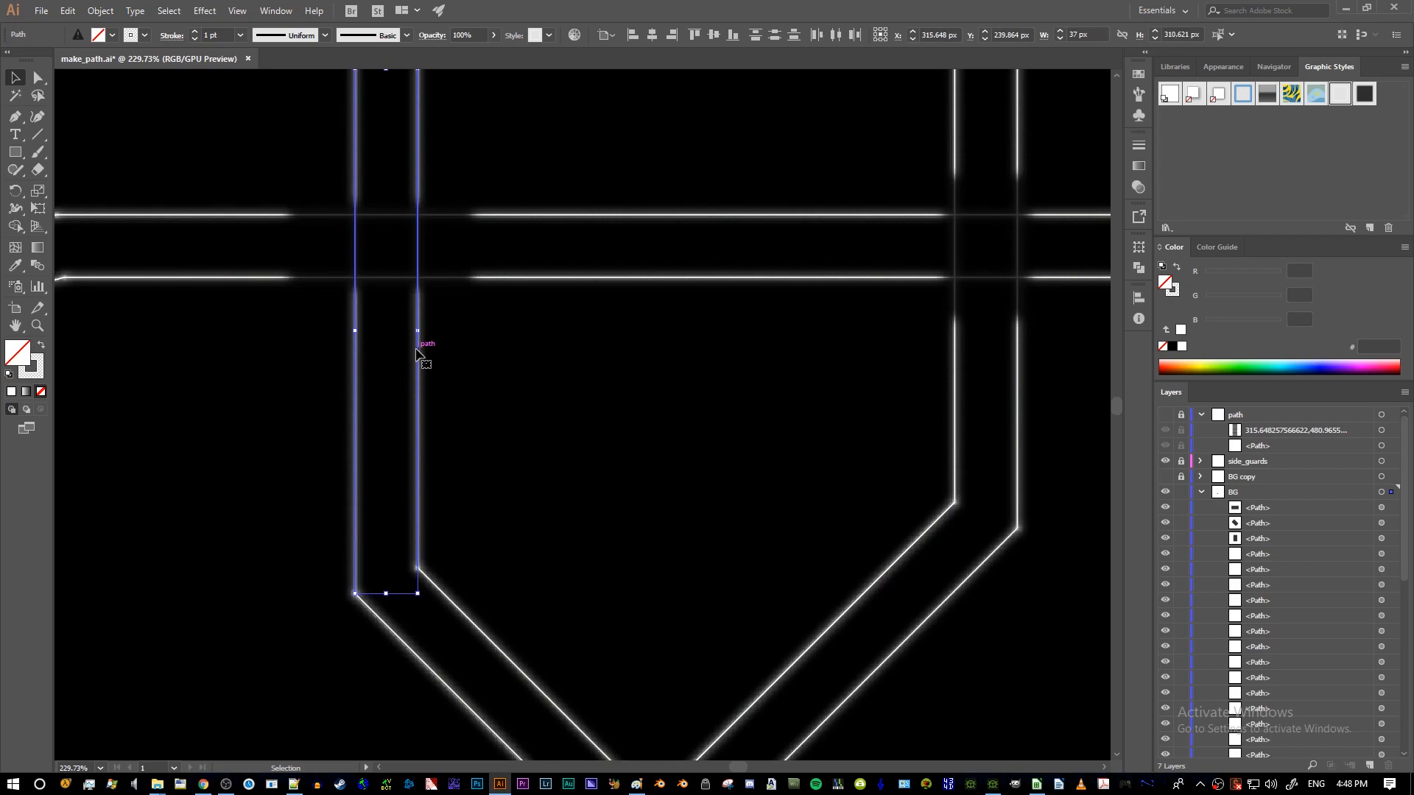
left_click(506, 376)
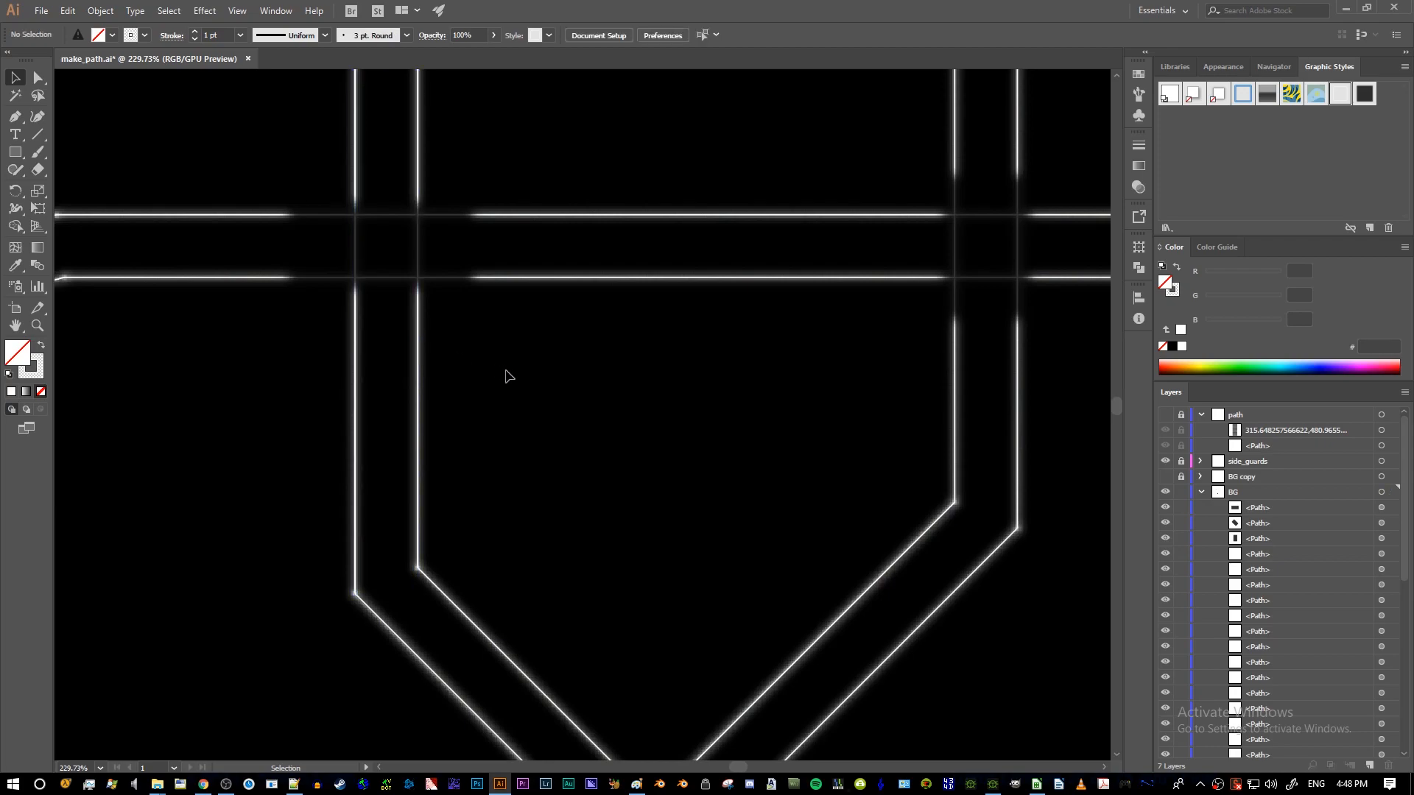
left_click(355, 404)
left_click(417, 407, "shift")
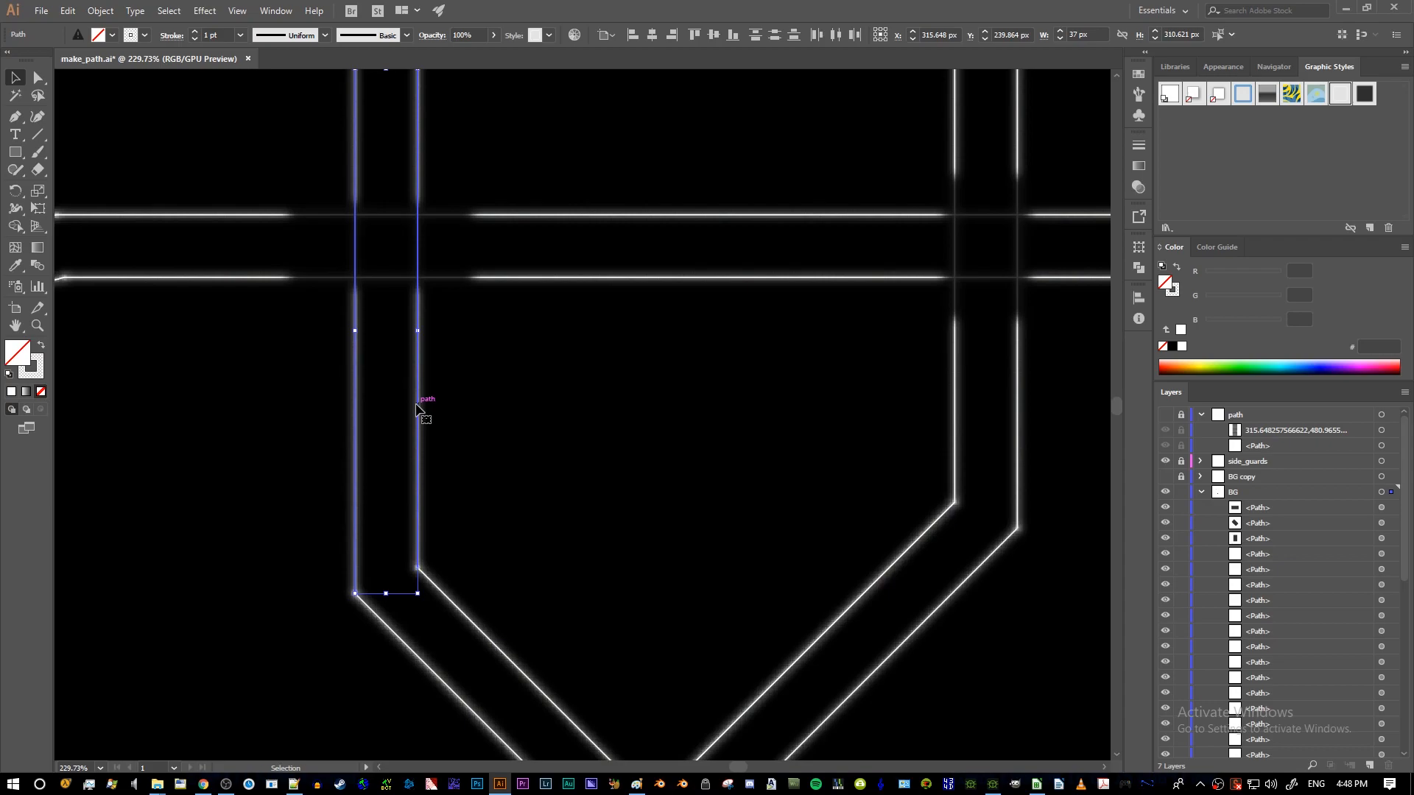
key("ctrl")
left_click(105, 12)
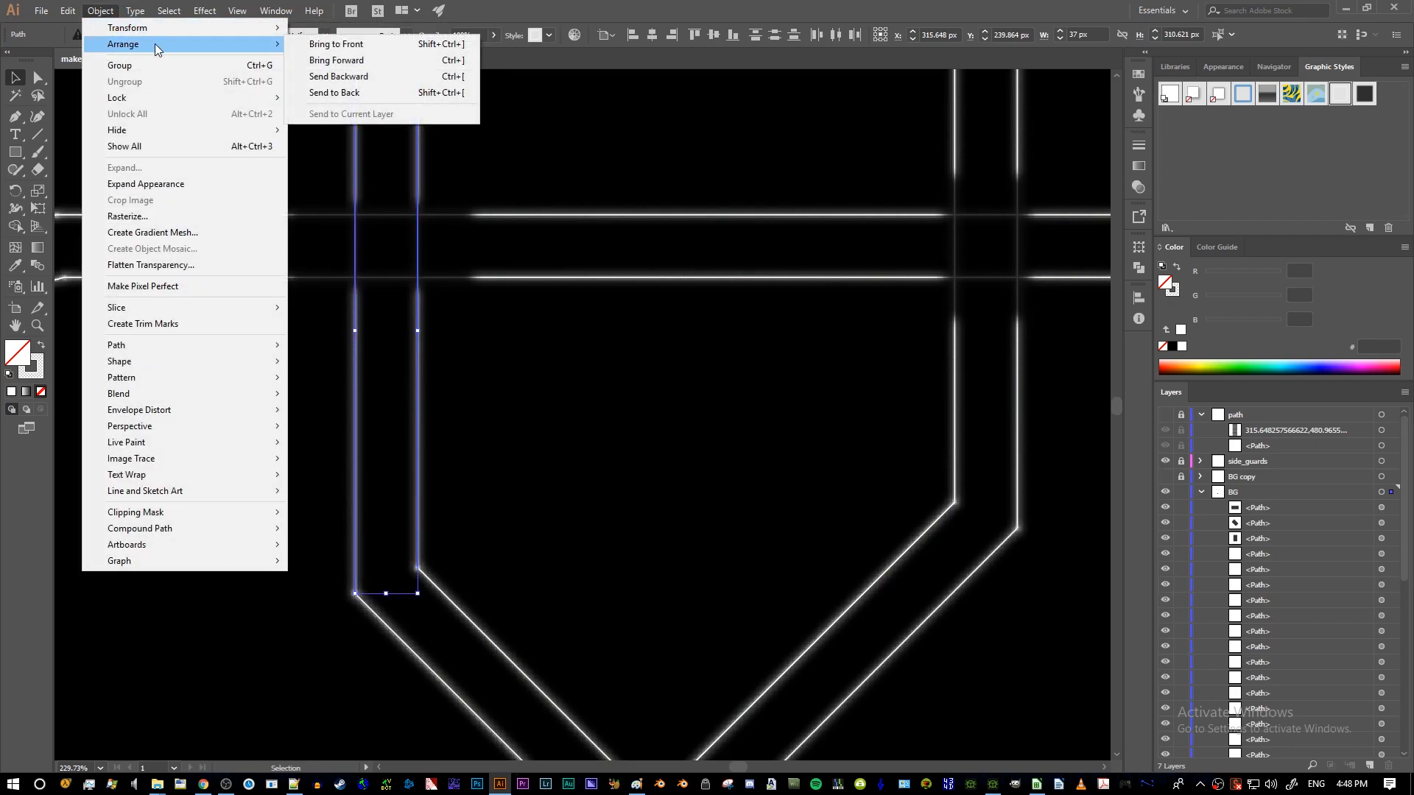
left_click(305, 47)
left_click(518, 399)
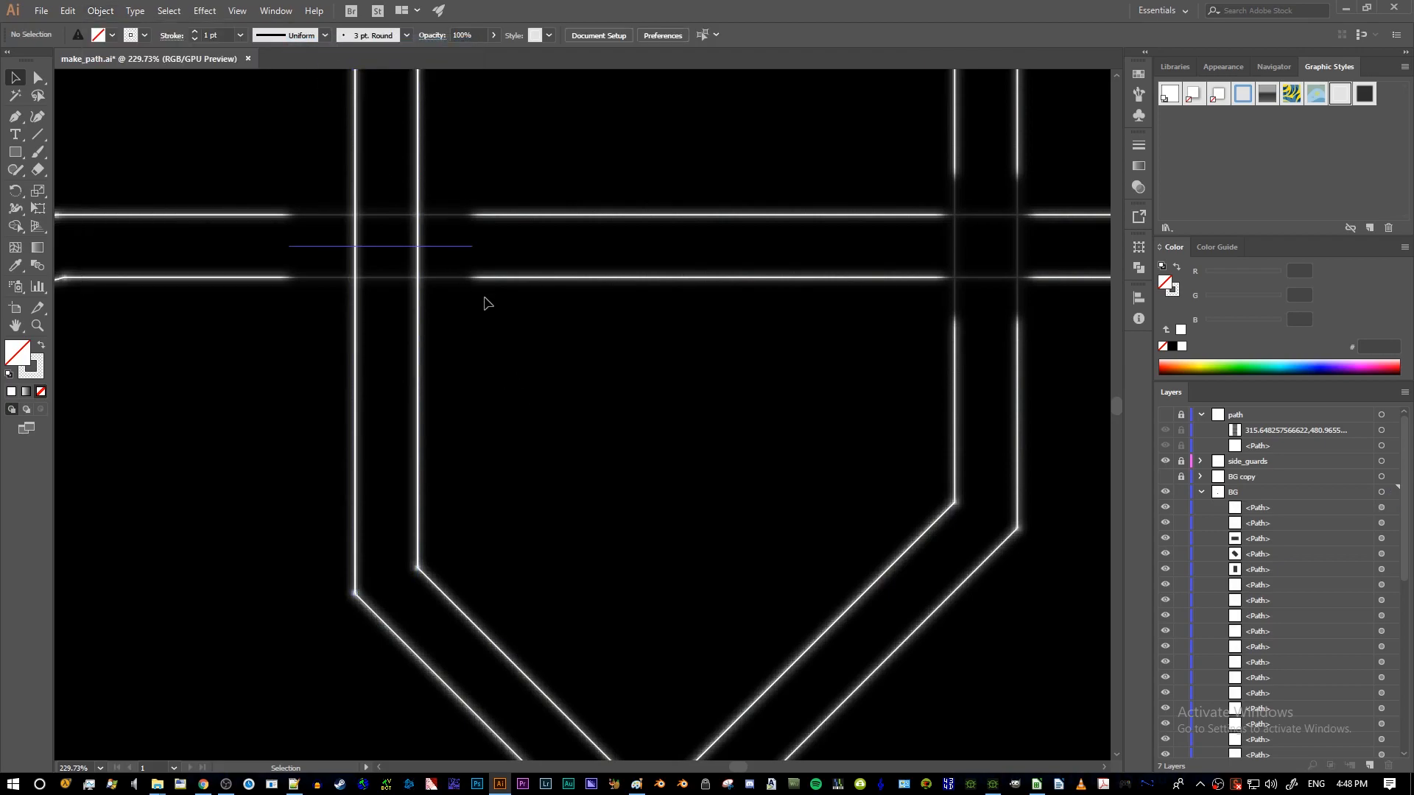
- Compare the upper-left crossing with the reference map in Paint and undo bringing the left vertical lines to the front
key("z")
left_click(417, 299, "alt")
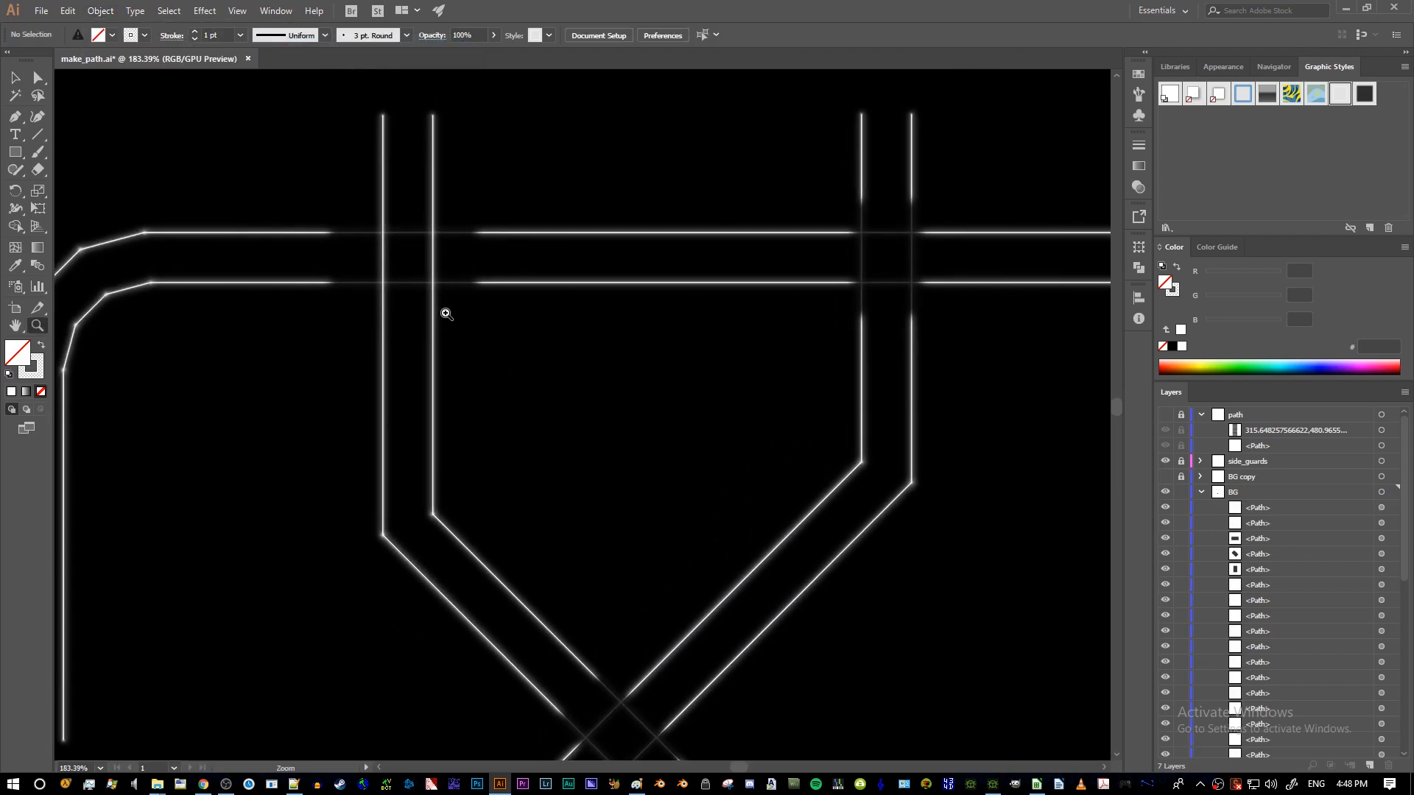
key("alt+Tab")
key("alt+Tab")
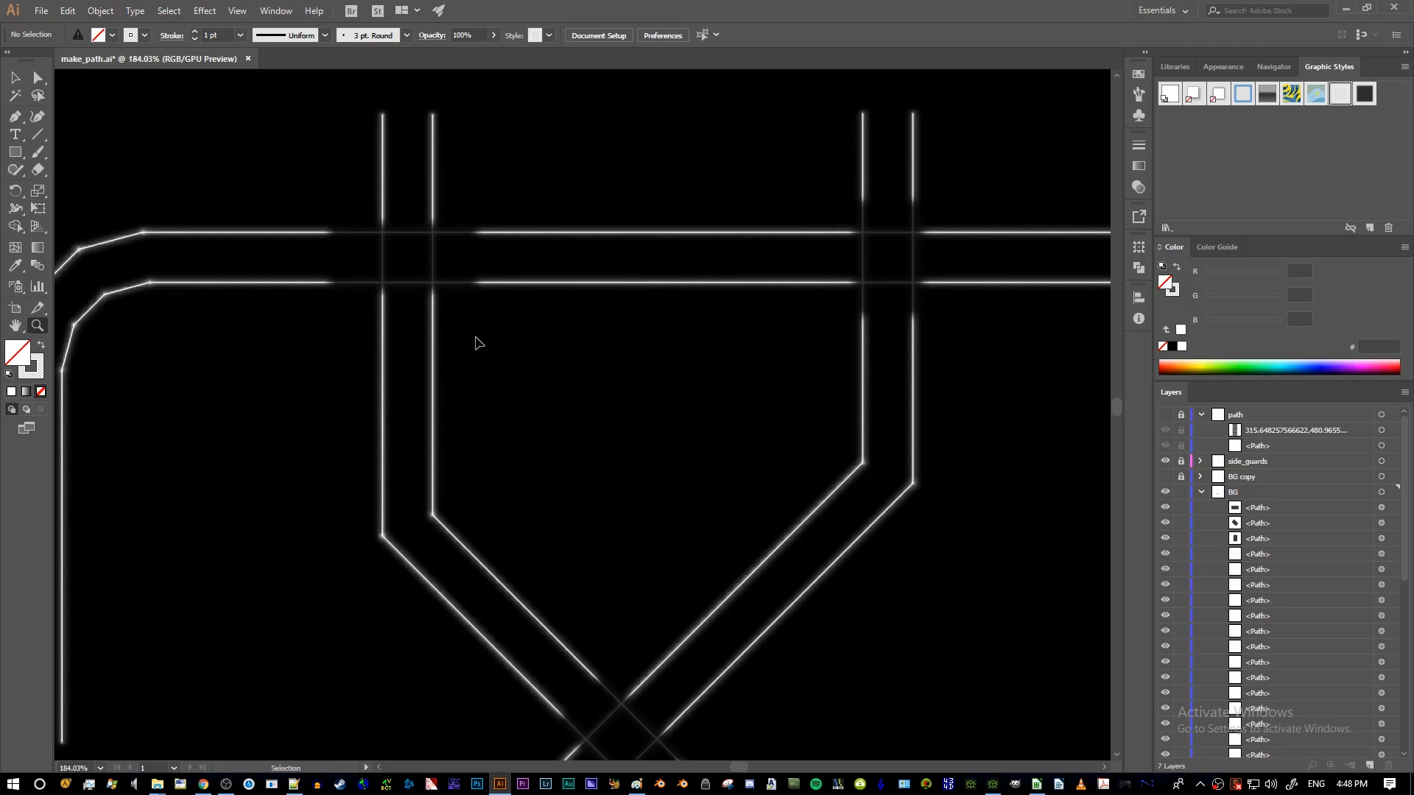
- Bring the two long horizontal lines running through both upper crossings to the front
left_click(517, 363)
left_click_drag(545, 358, 555, 369)
key("v")
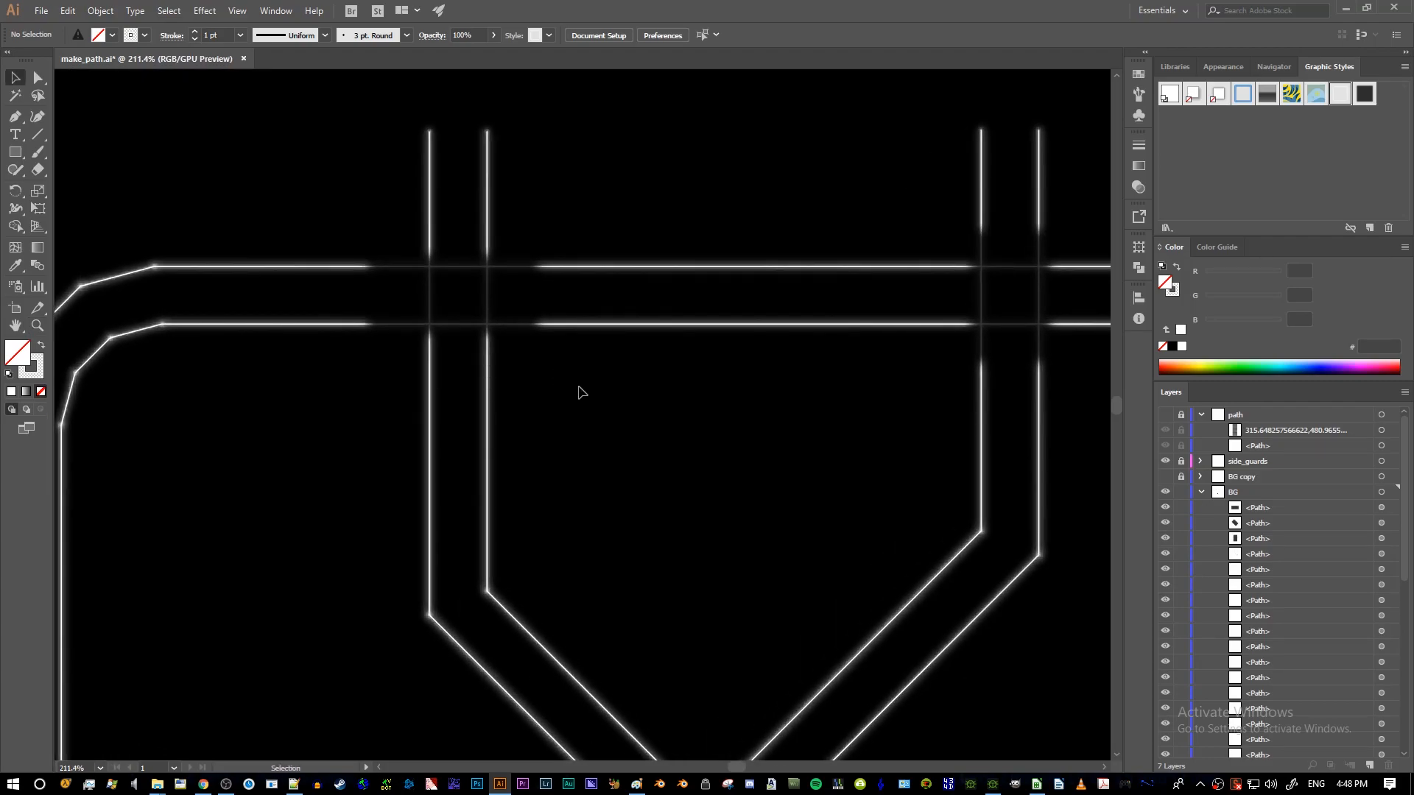
left_click(626, 272)
left_click(624, 323, "shift")
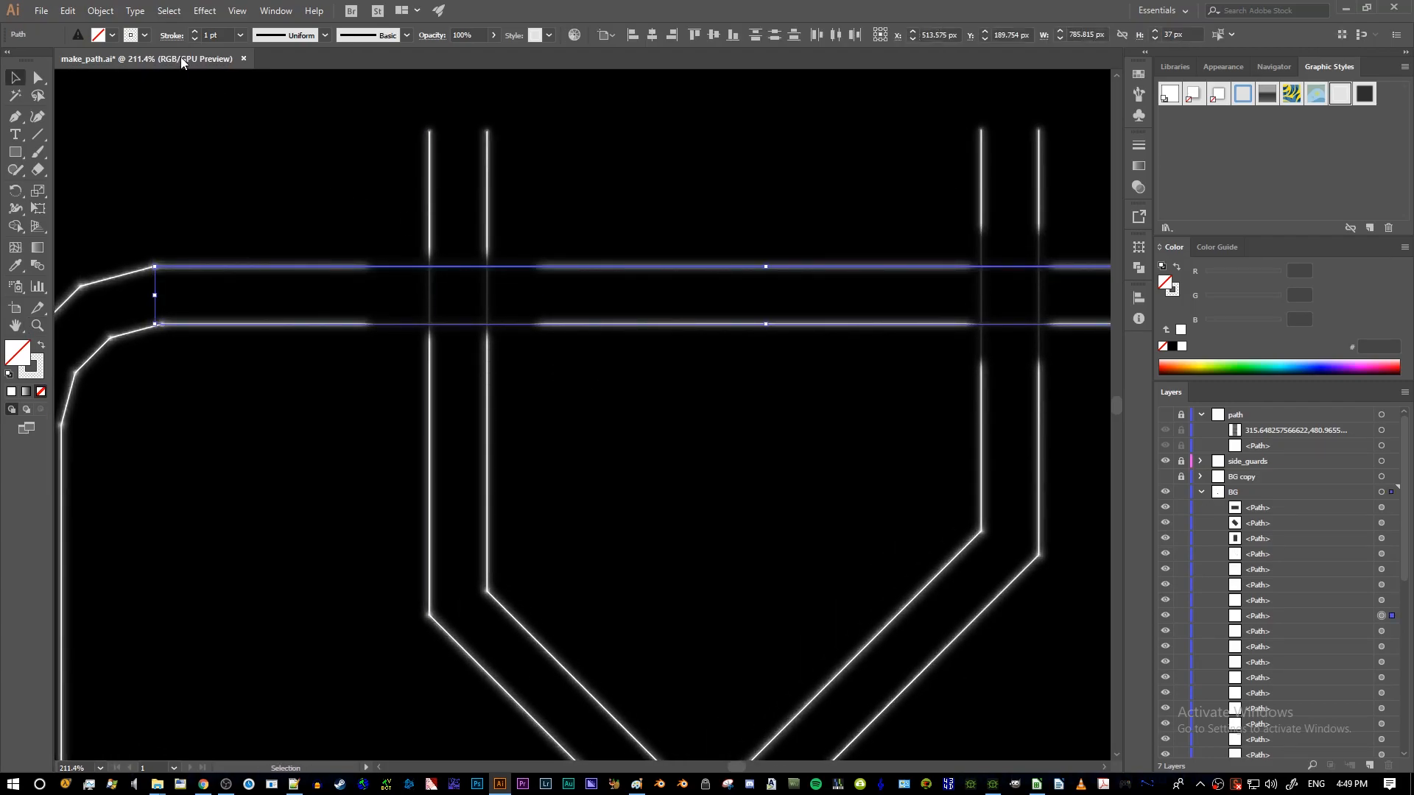
left_click_drag(369, 277, 537, 296)
- Bring the pair of right vertical lines through the upper-right crossing to the front, above the horizontal lines
key("z")
left_click_drag(549, 359, 567, 383)
key("v")
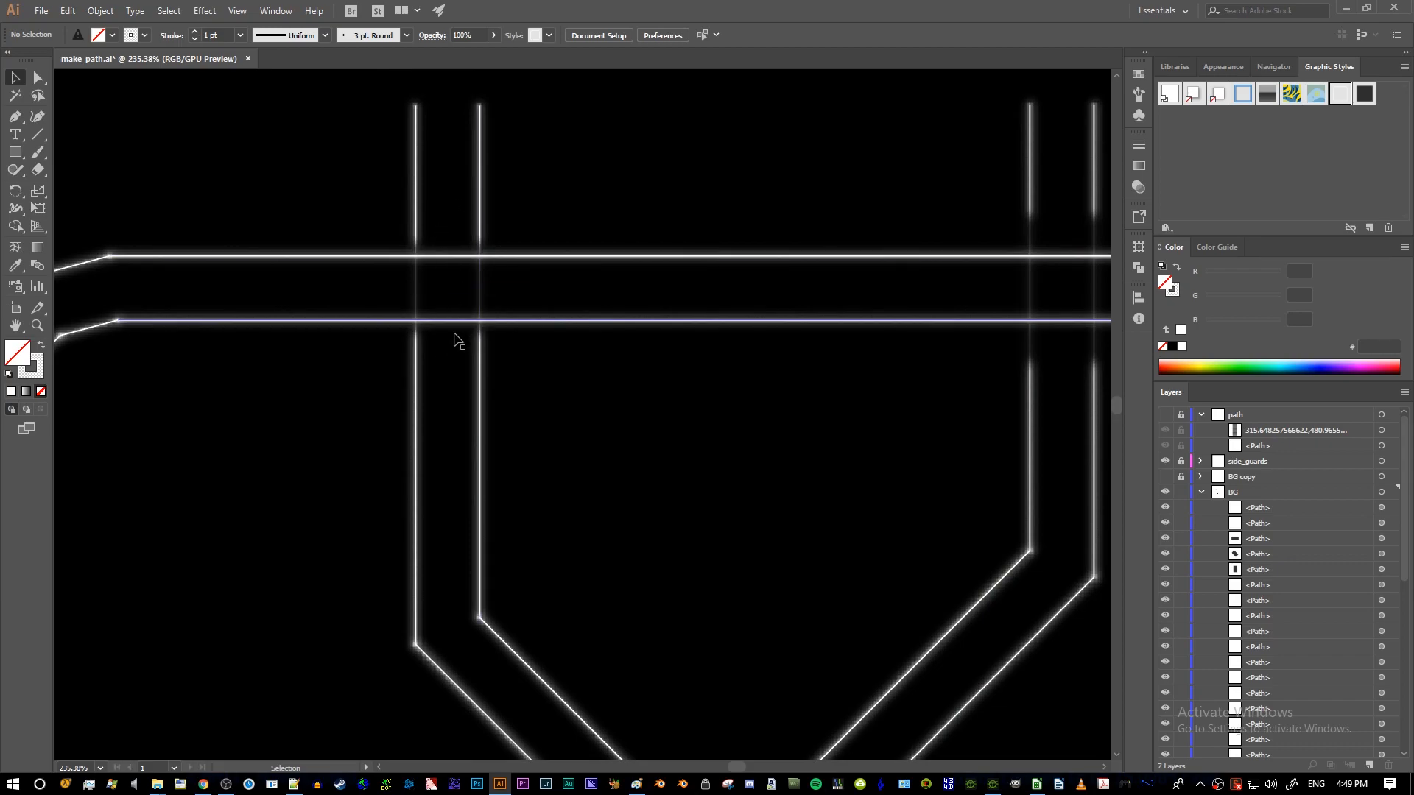
key("space")
left_click_drag(654, 434, 525, 434)
scroll(662, 404, "down", 5)
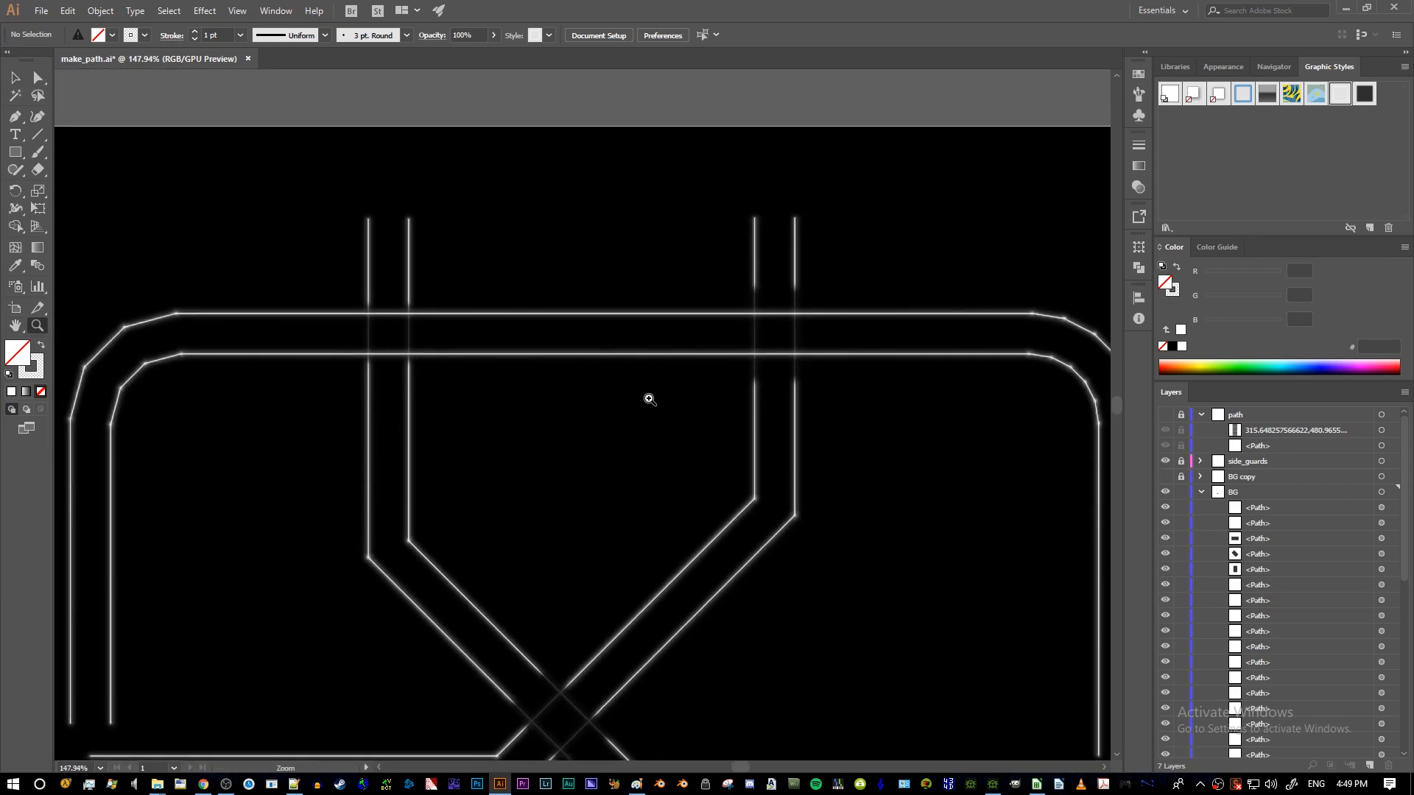
scroll(810, 391, "up", 2)
left_click(777, 326)
left_click(834, 285)
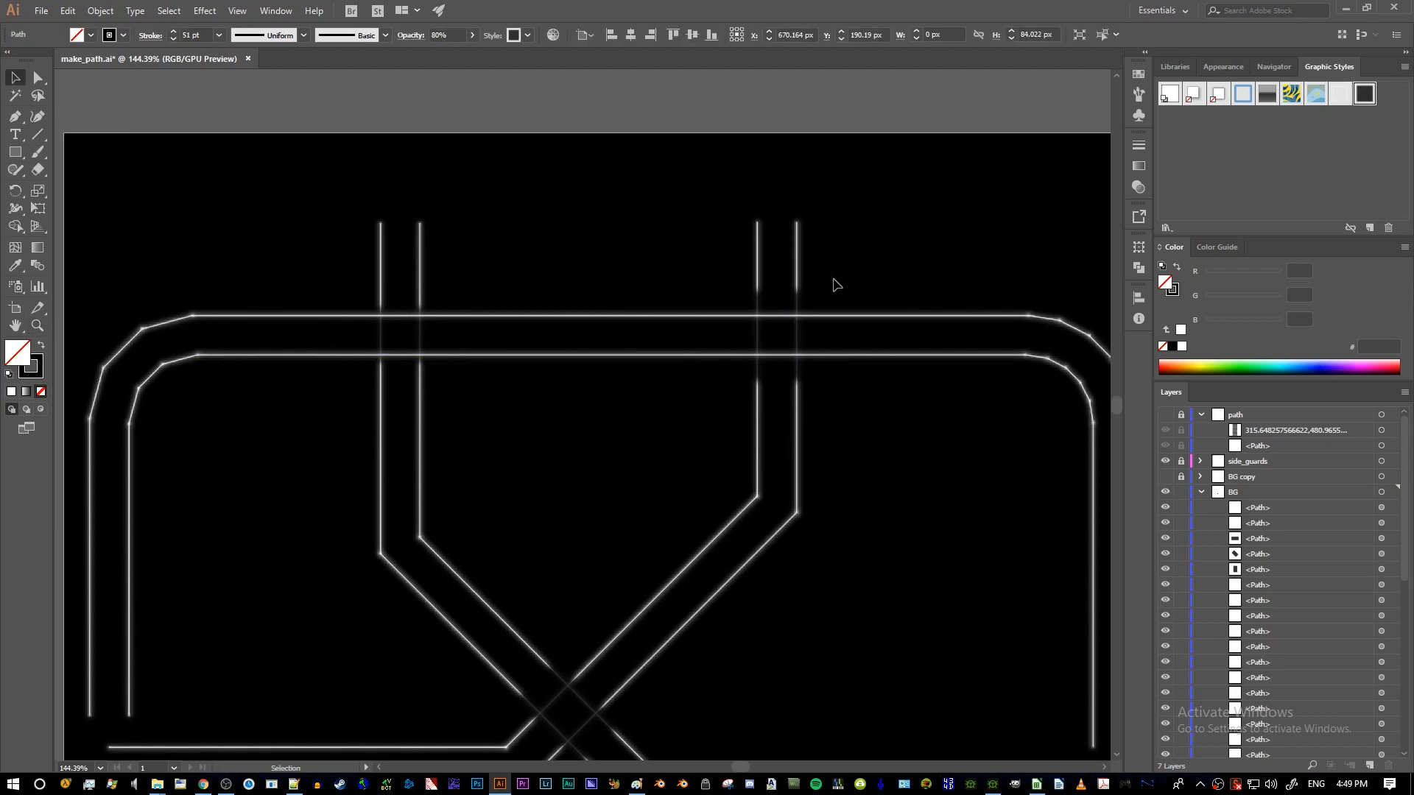
left_click(768, 277)
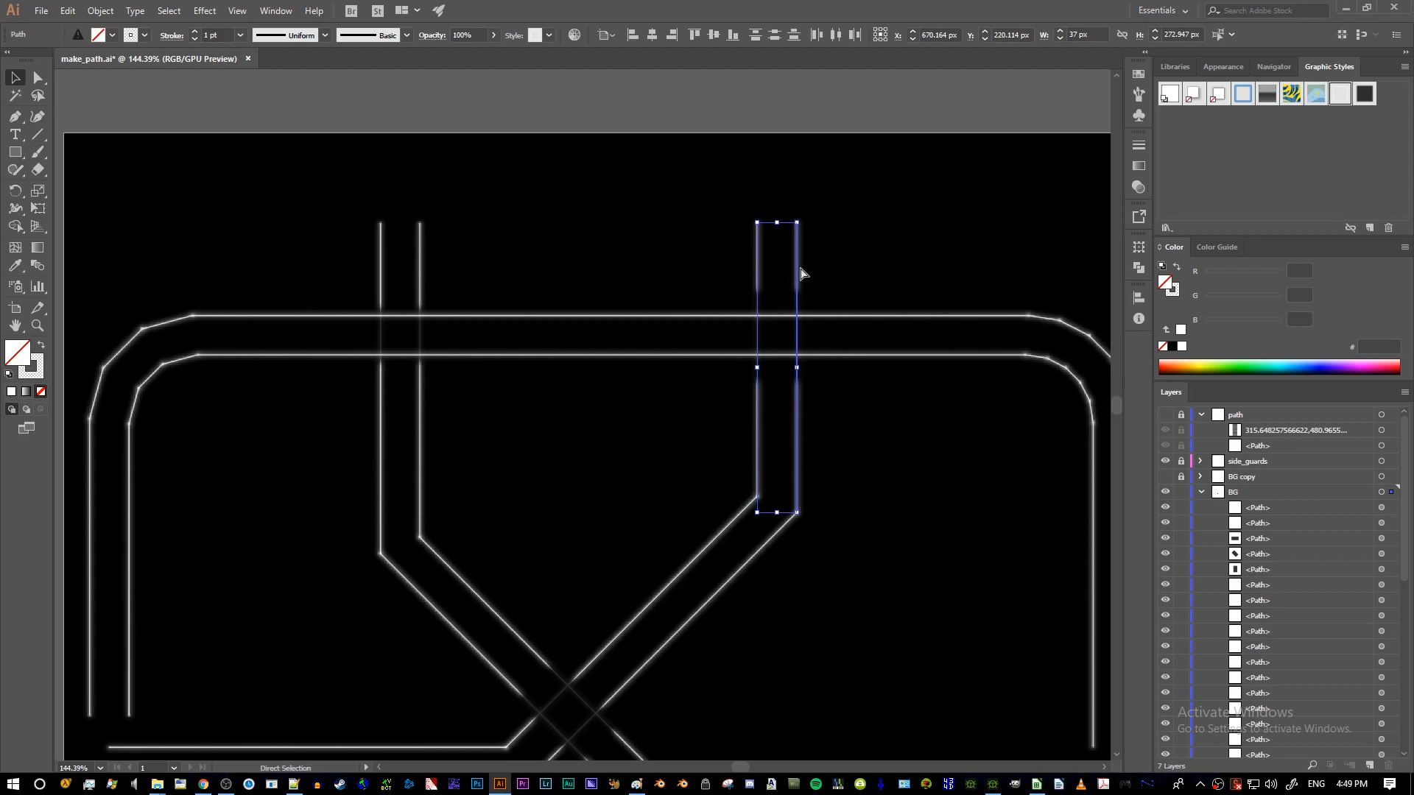
left_click(853, 274)
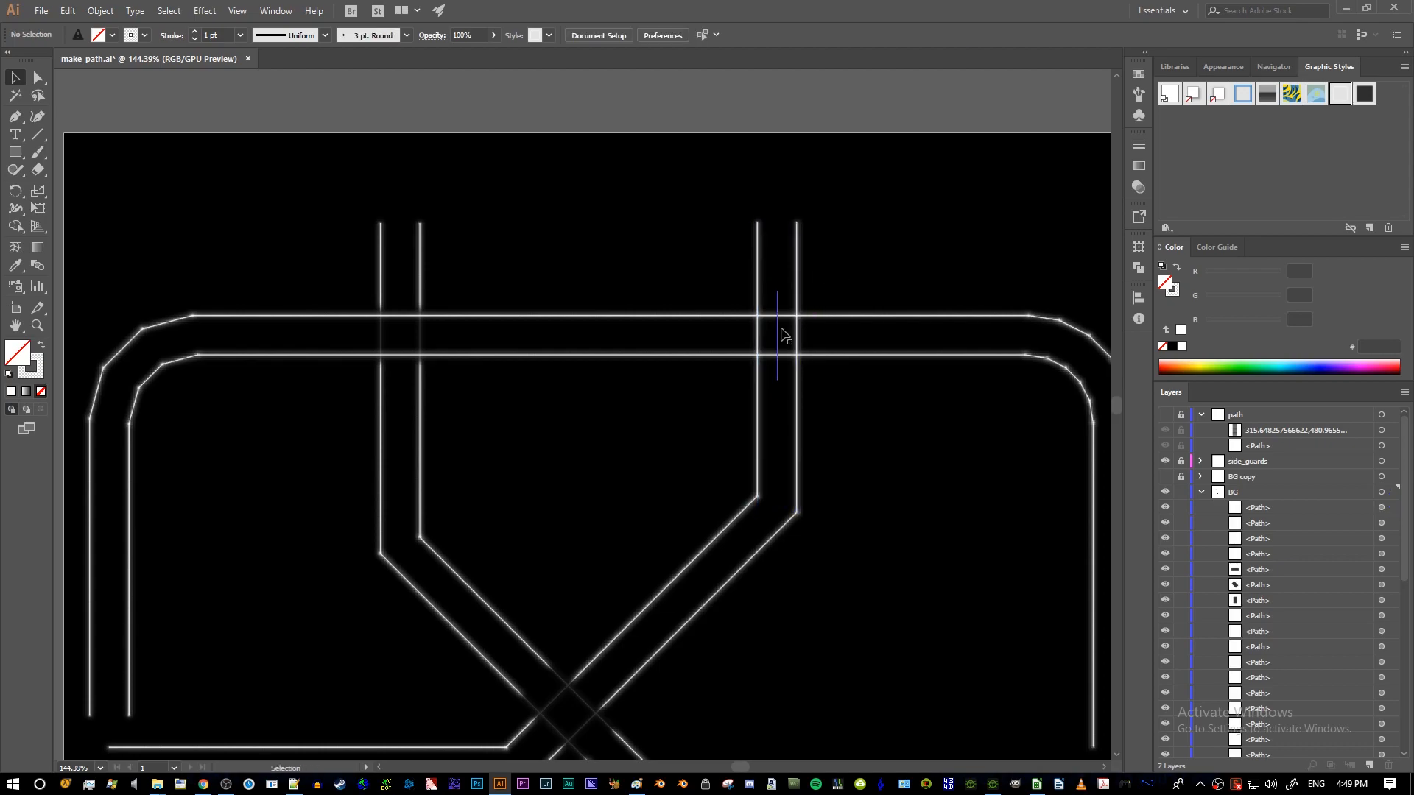
- Select the short dark path piece at the upper-right crossing and send it backward several levels in the BG layer
left_click(782, 335)
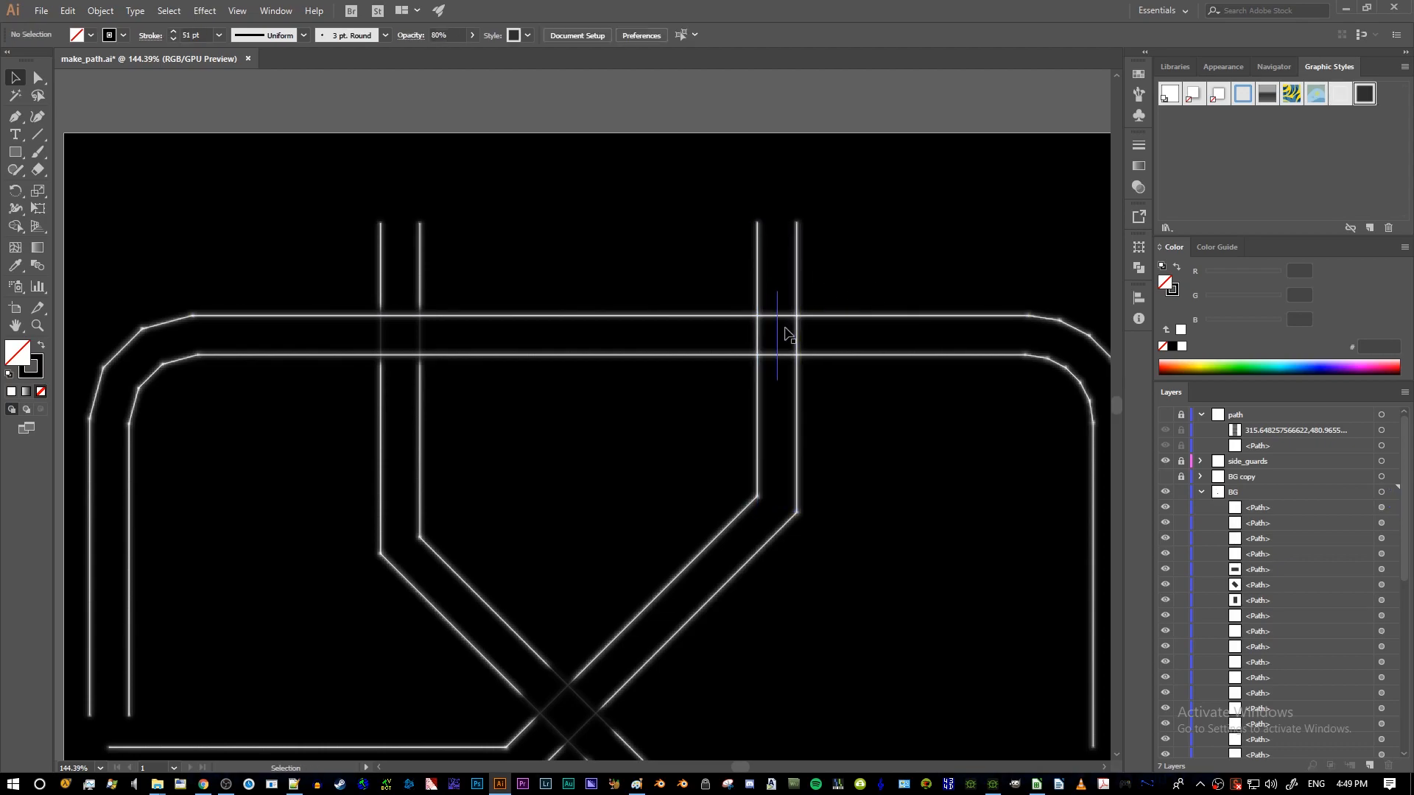
scroll(876, 383, "up", 3)
left_click(876, 383)
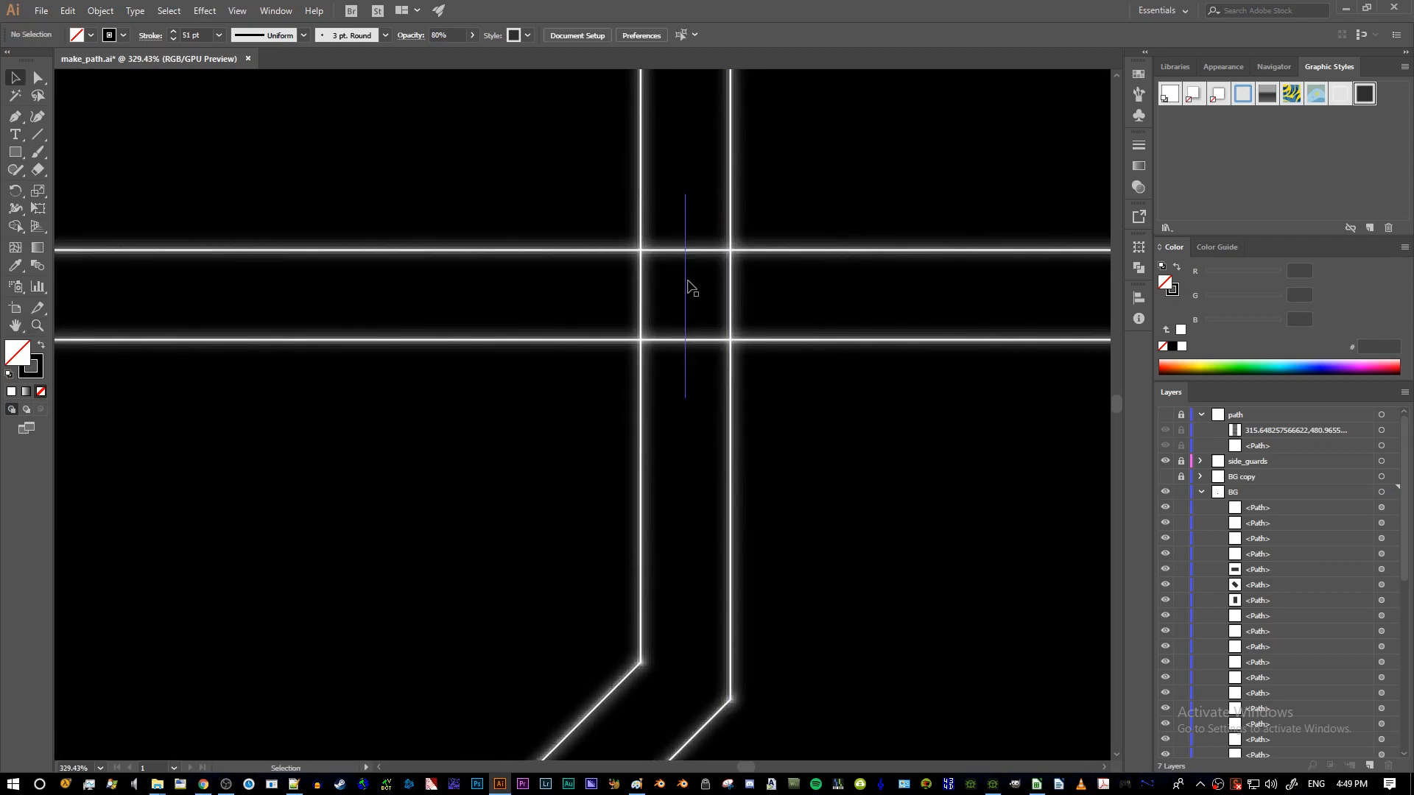
left_click(688, 284)
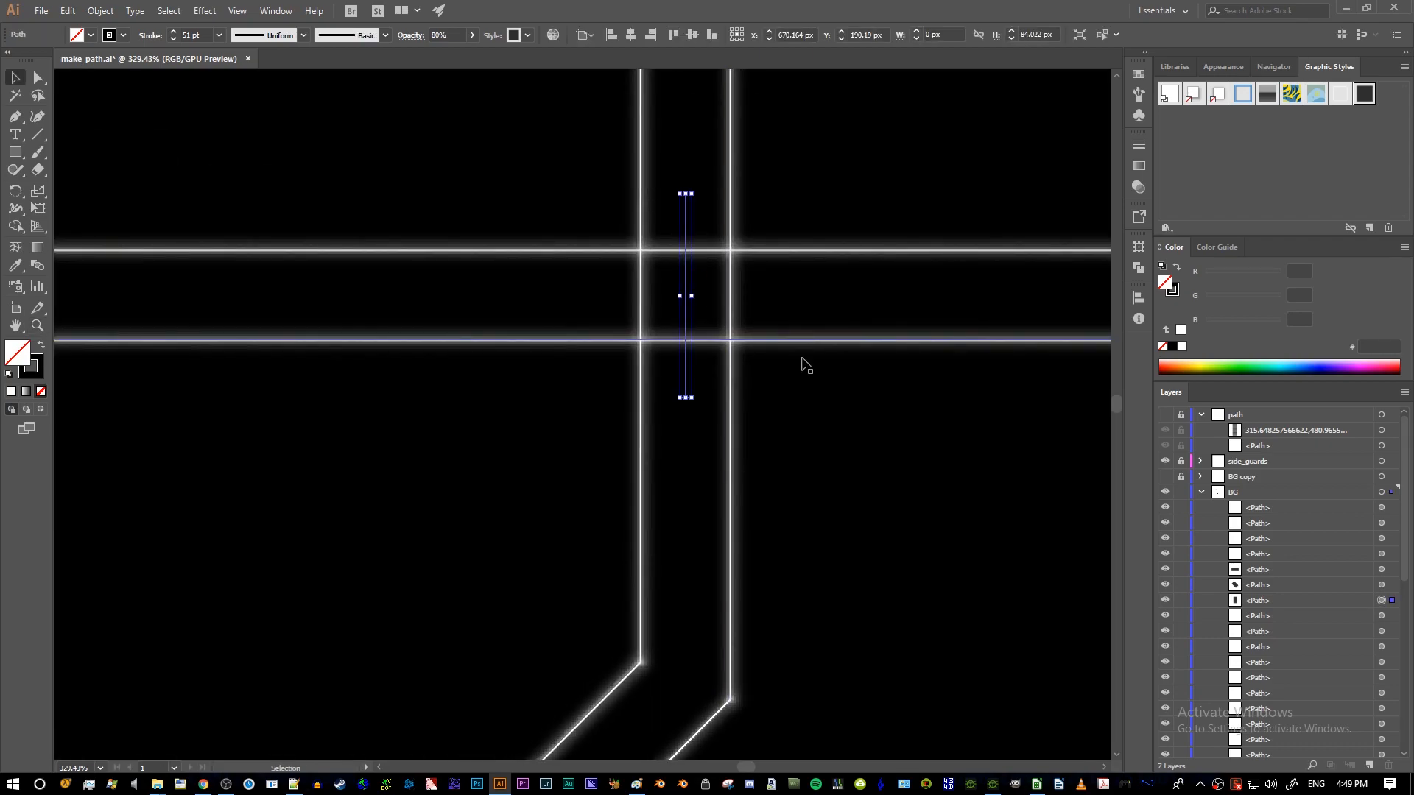
key("a")
key("v")
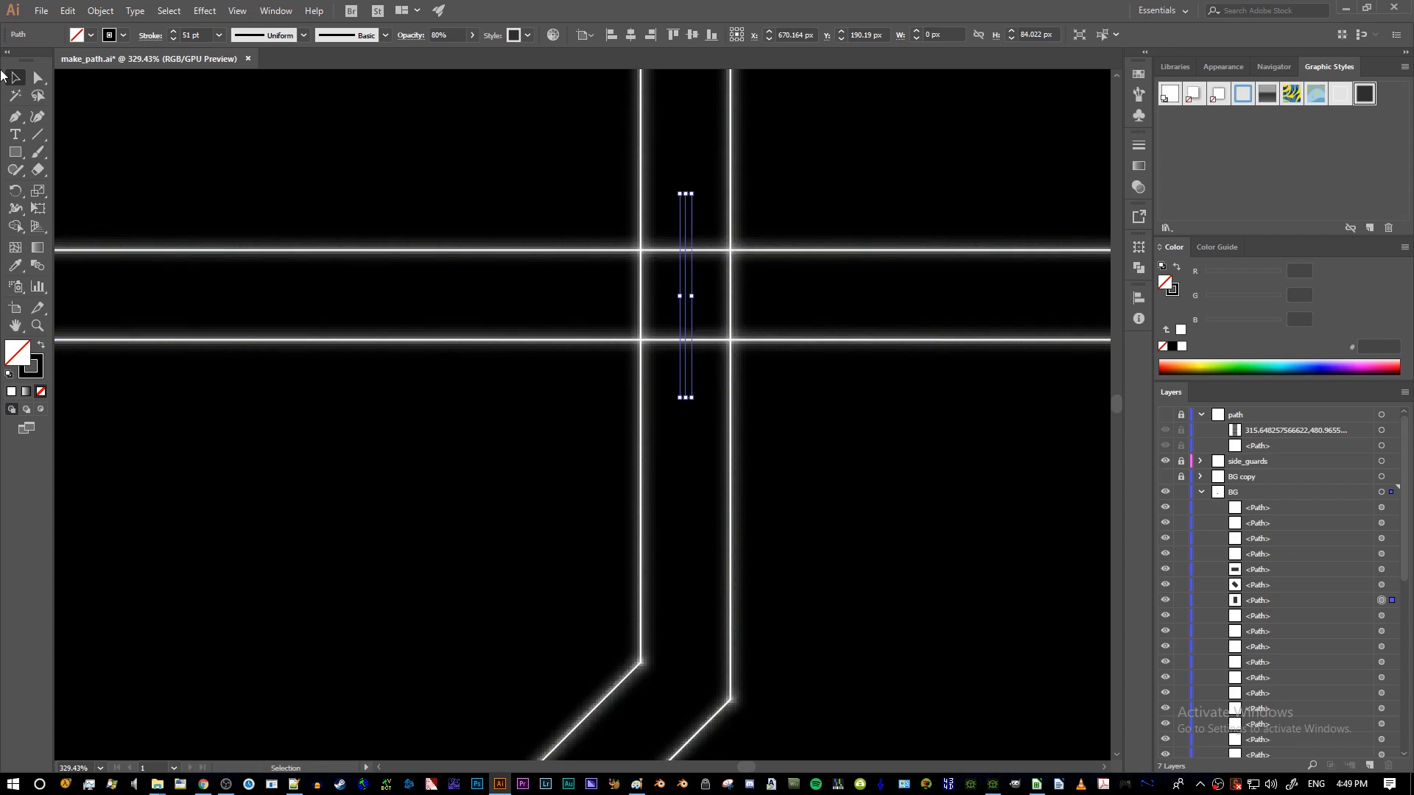
left_click(100, 10)
mouse_move(208, 33)
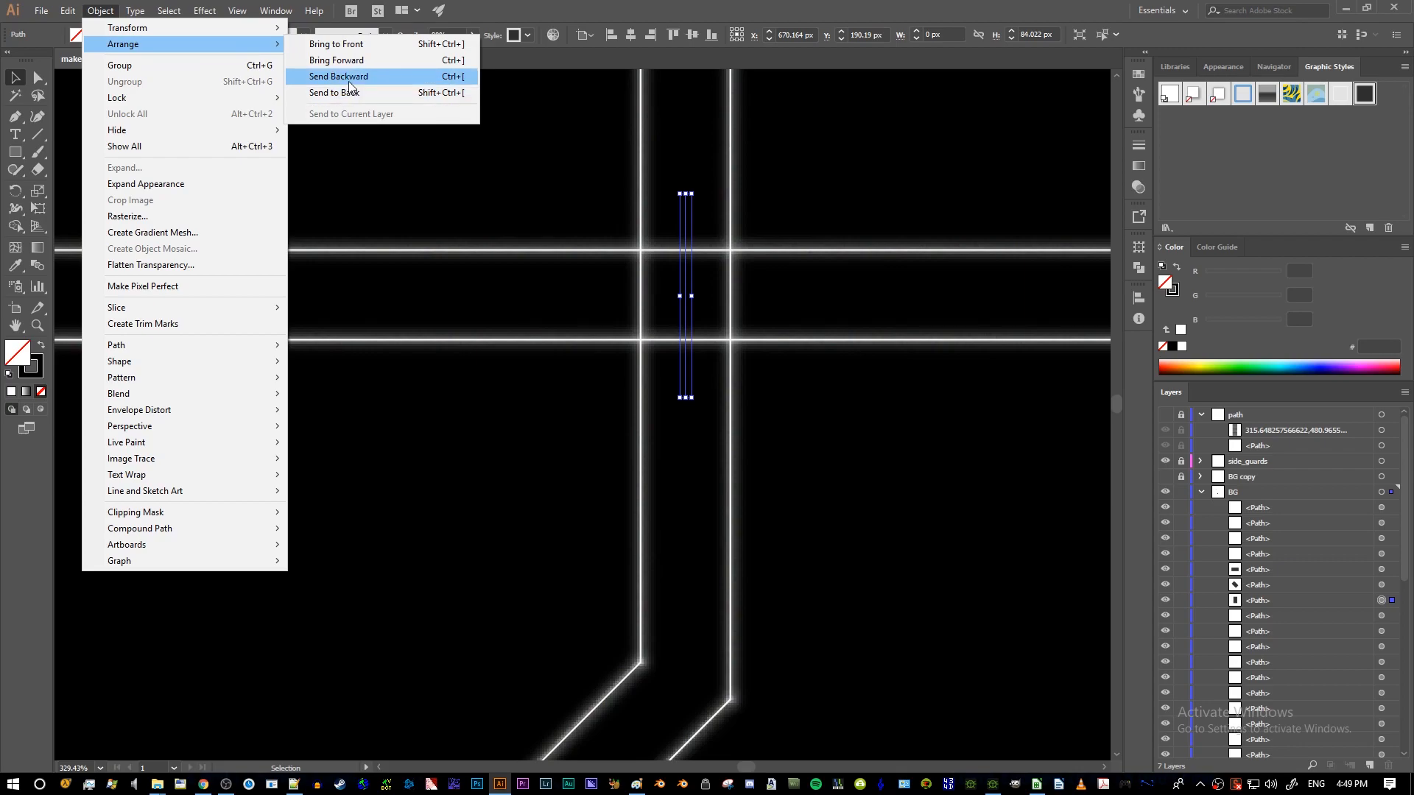
left_click(348, 78)
key("ctrl+bracketleft")
key("ctrl+bracketleft")
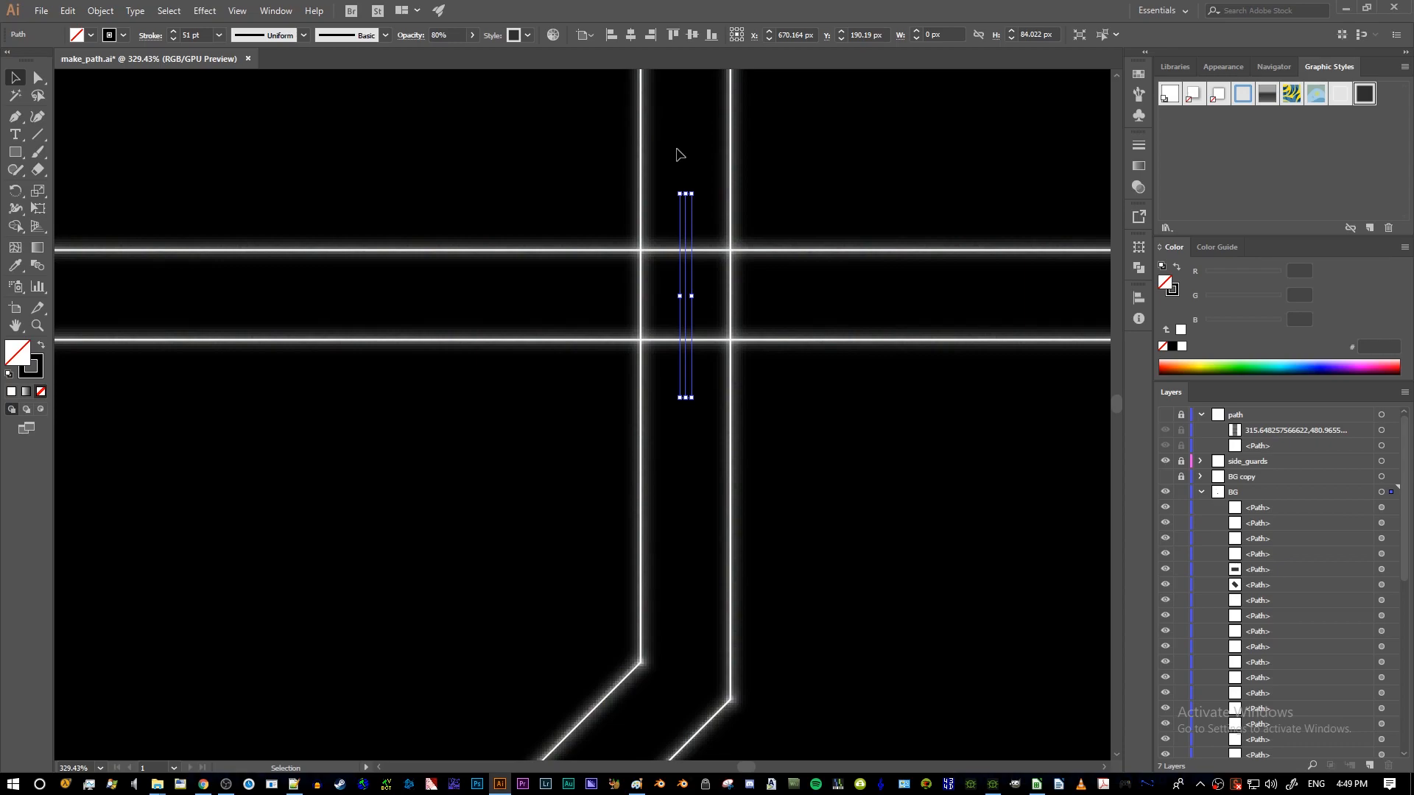
key("a")
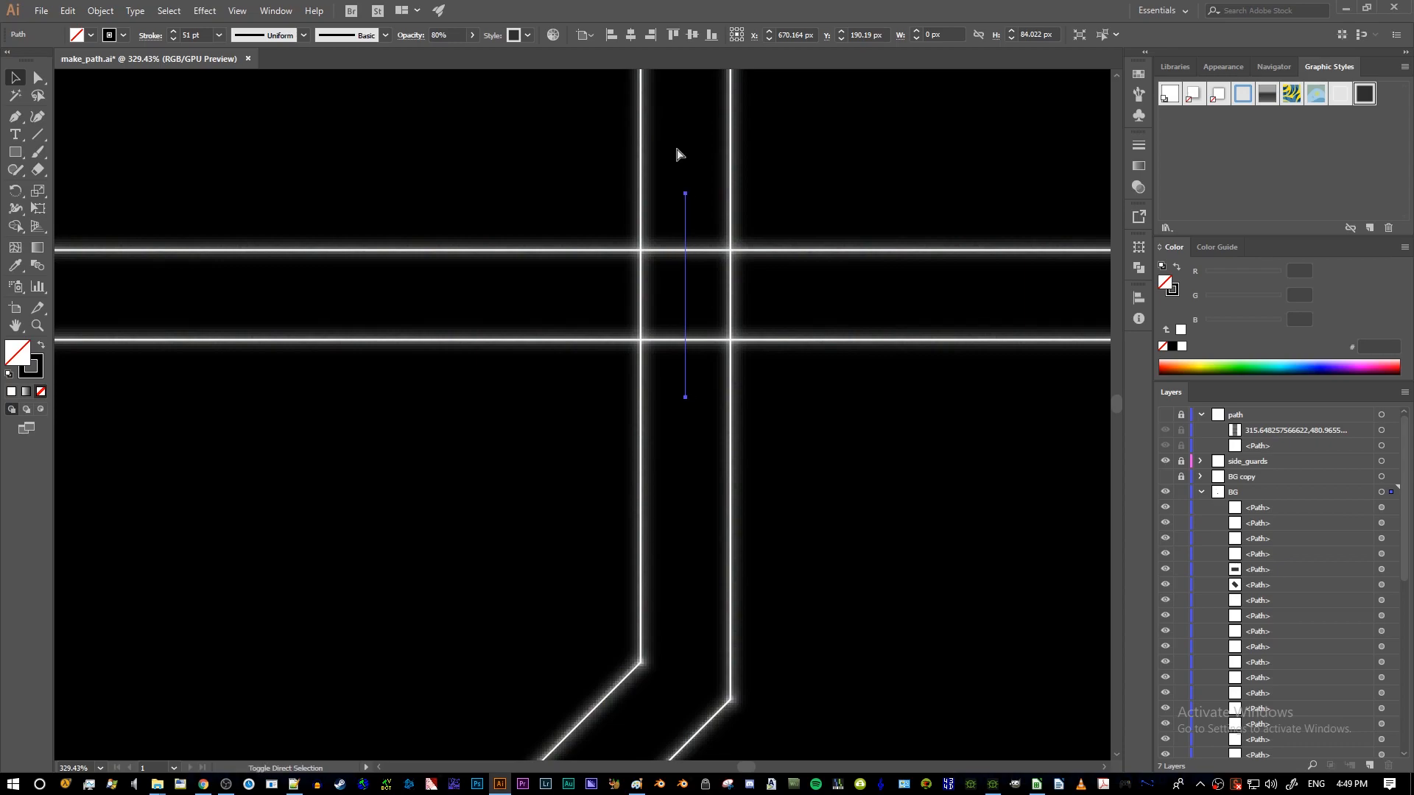
key("ctrl+shift+o")
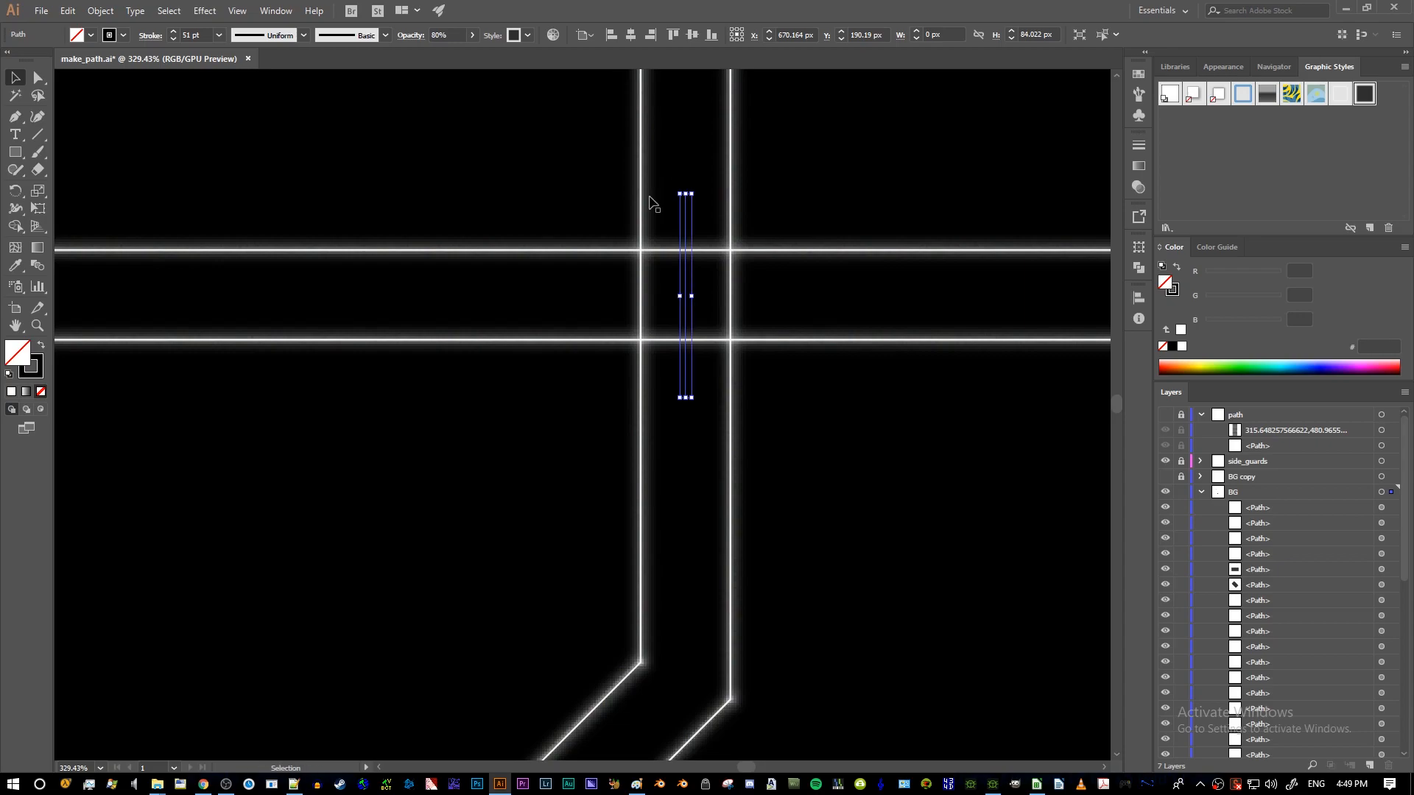
- Send the two long horizontal lines backward beneath the dark piece at the upper-right crossing
left_click(549, 251)
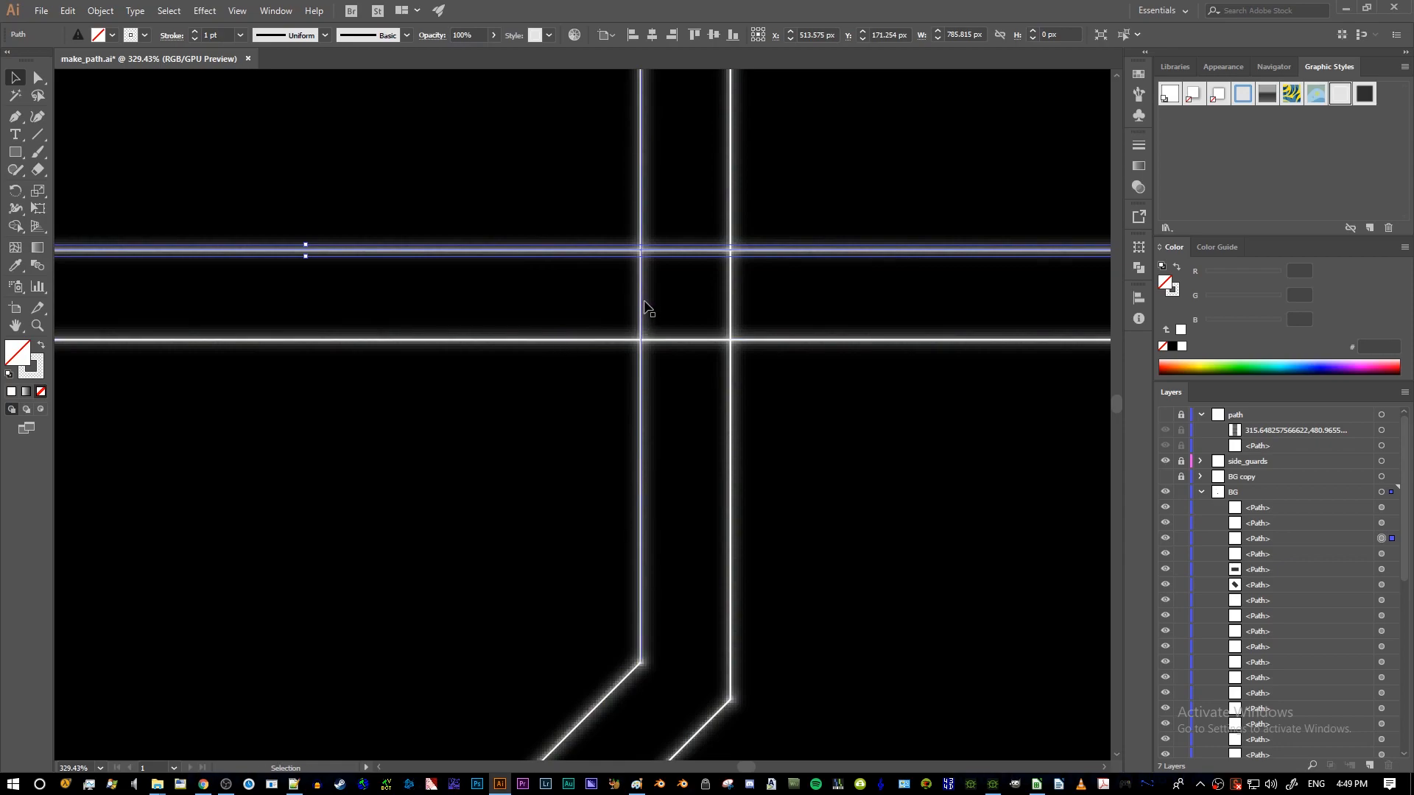
left_click(782, 338, "shift")
left_click(897, 298)
left_click_drag(897, 298, 877, 233)
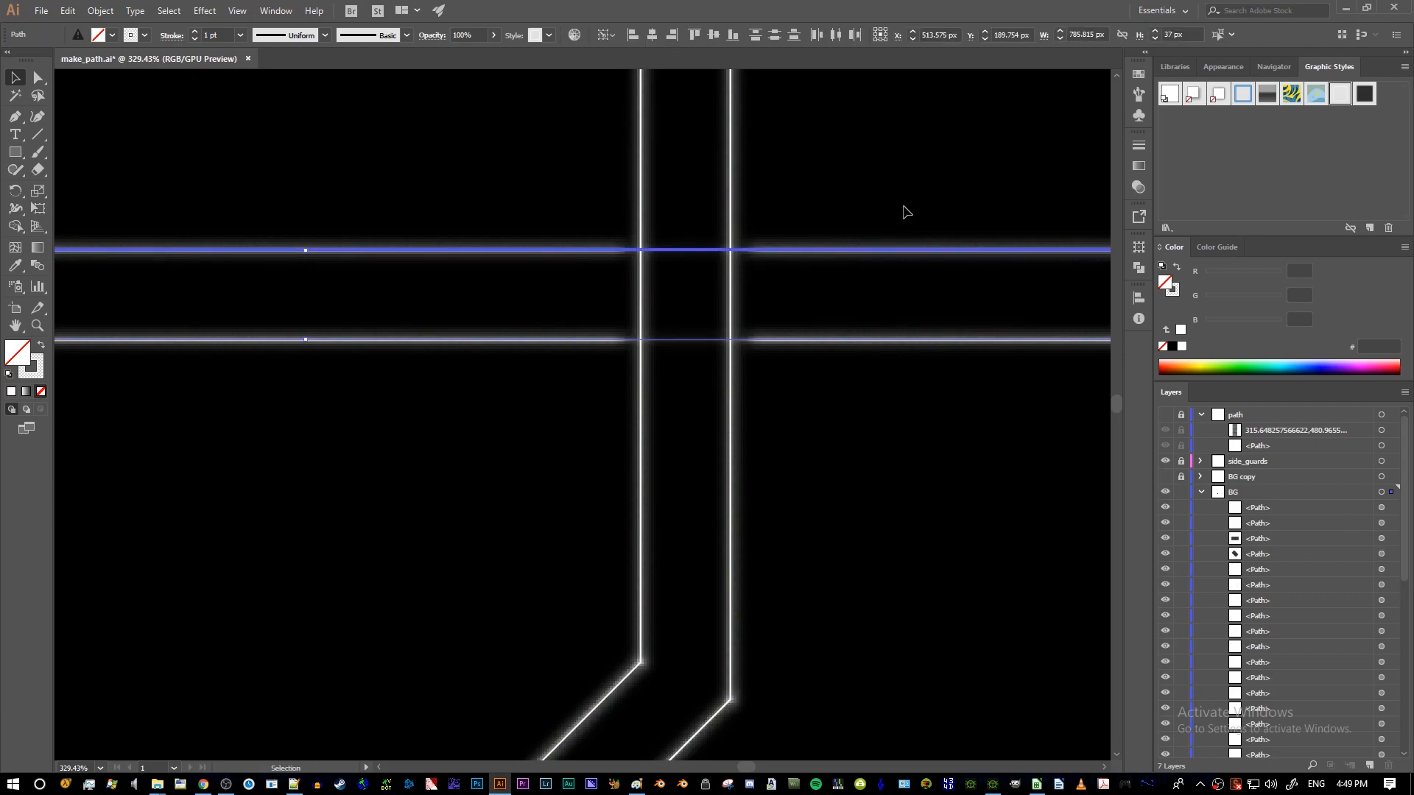
- Select the short dark piece at the upper-left crossing and send it backward repeatedly until it lies beneath the glowing lines
key("z")
left_click(720, 211, "alt")
scroll(576, 152, "up", 3)
key("v")
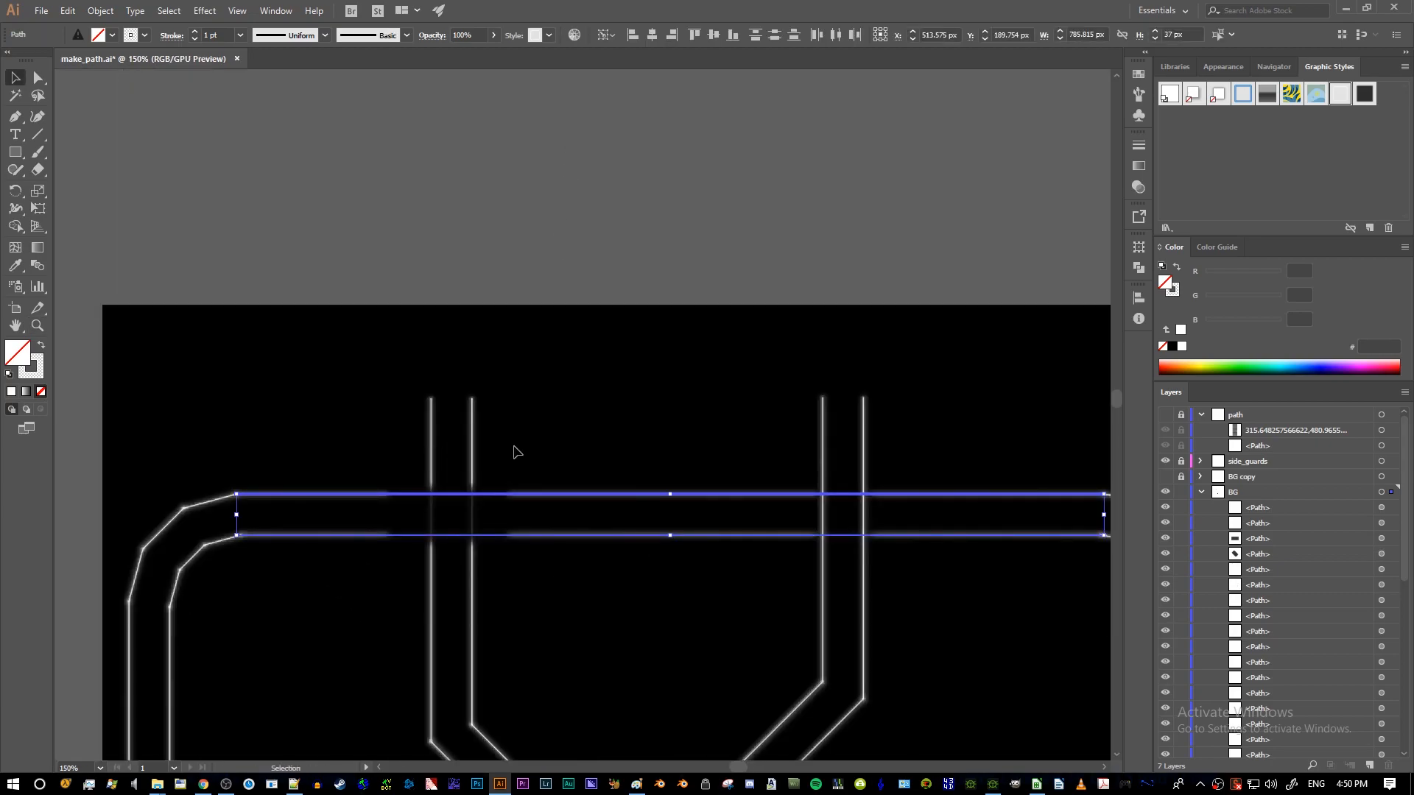
left_click(559, 472)
left_click(453, 519)
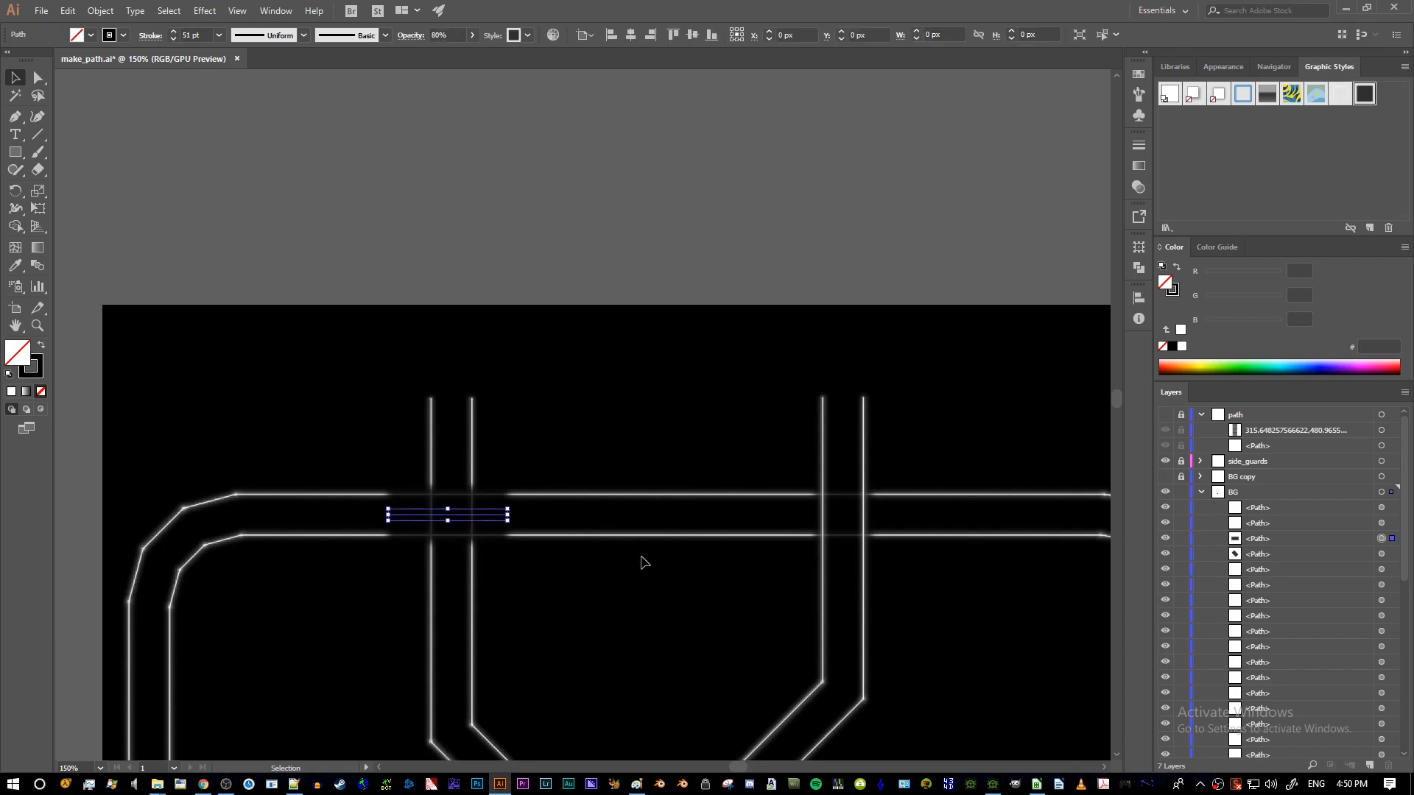
key("ctrl+[")
key("ctrl+[")
key("ctrl+[")
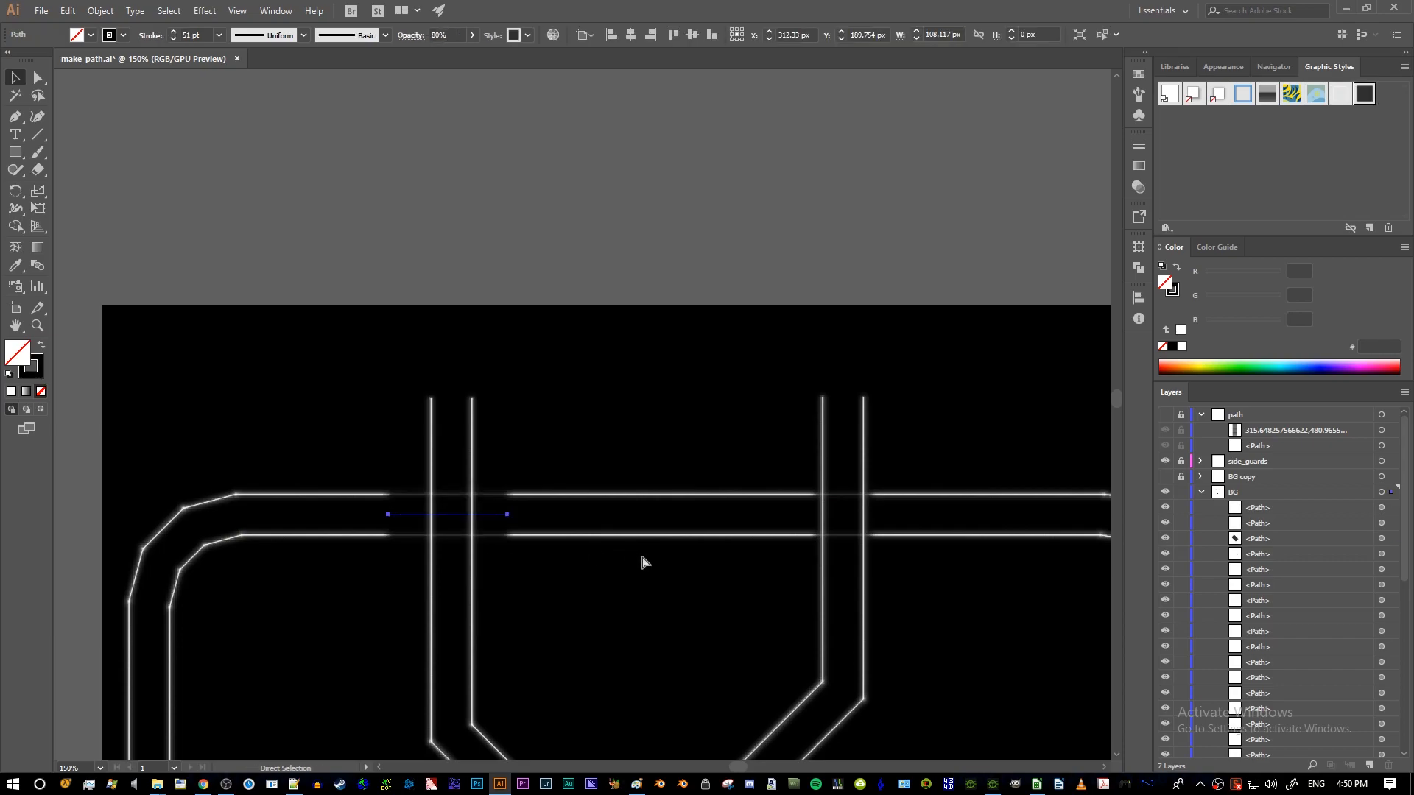
key("ctrl+[")
key("ctrl+[")
key("v")
- Send the pair of left vertical lines backward beneath the dark piece at the upper-left crossing, and deselect them
left_click(472, 461)
left_click(442, 452)
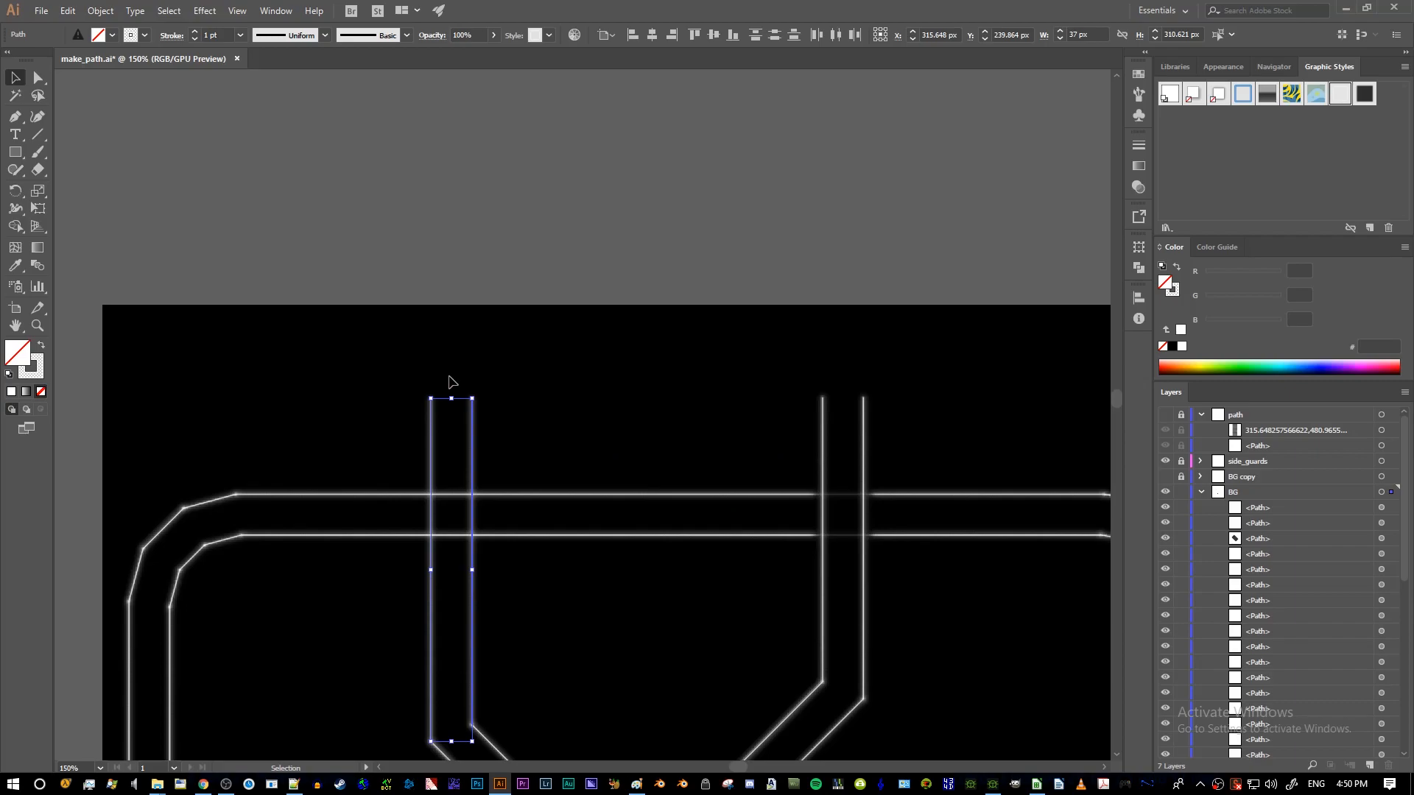
key("ctrl+h")
key("ctrl+h")
key("ctrl+shift+a")
- Examine the stacking at the upper-left crossing by selecting the horizontal lines, dark piece and vertical lines in turn
scroll(657, 471, "down", 2)
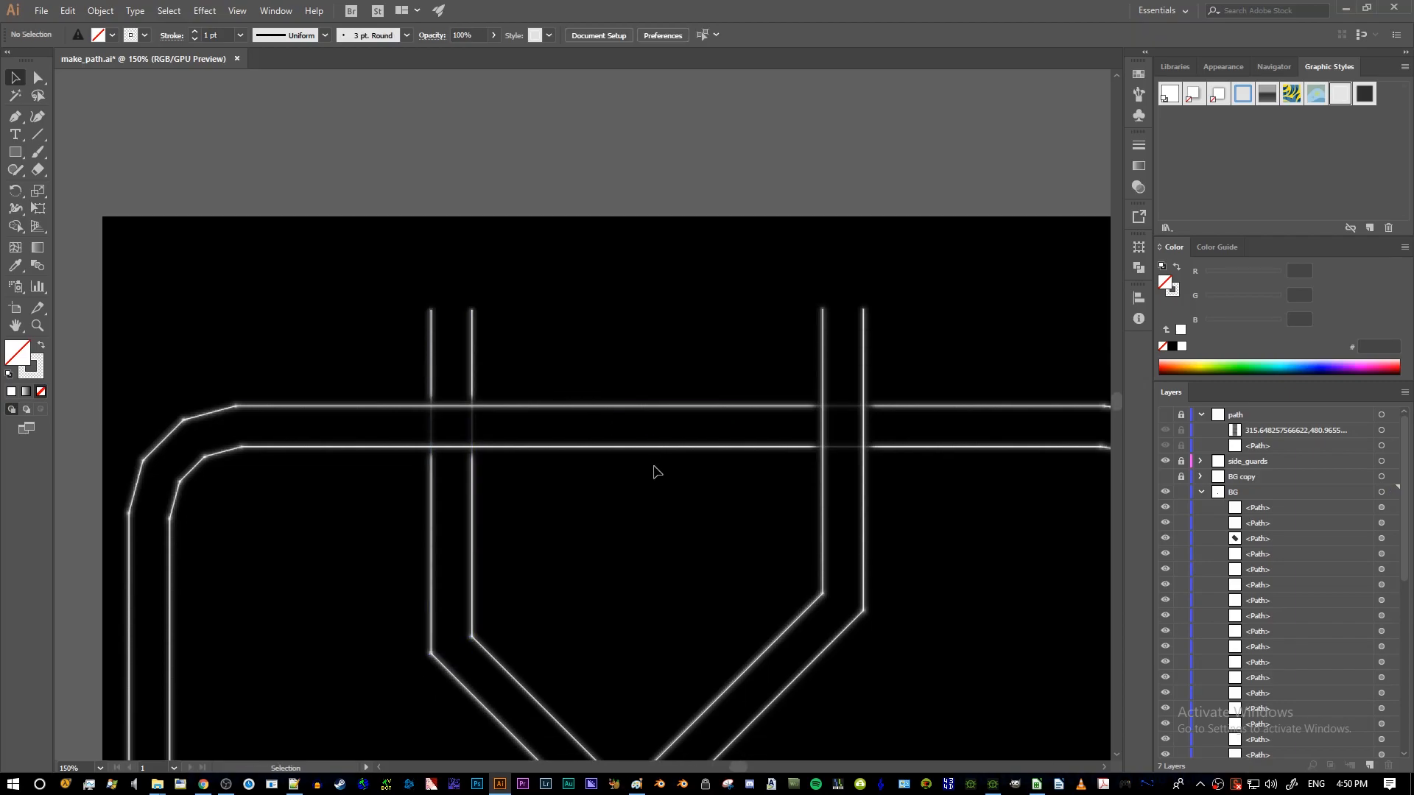
scroll(654, 460, "down", 2)
scroll(659, 390, "down", 3)
scroll(625, 379, "down", 1)
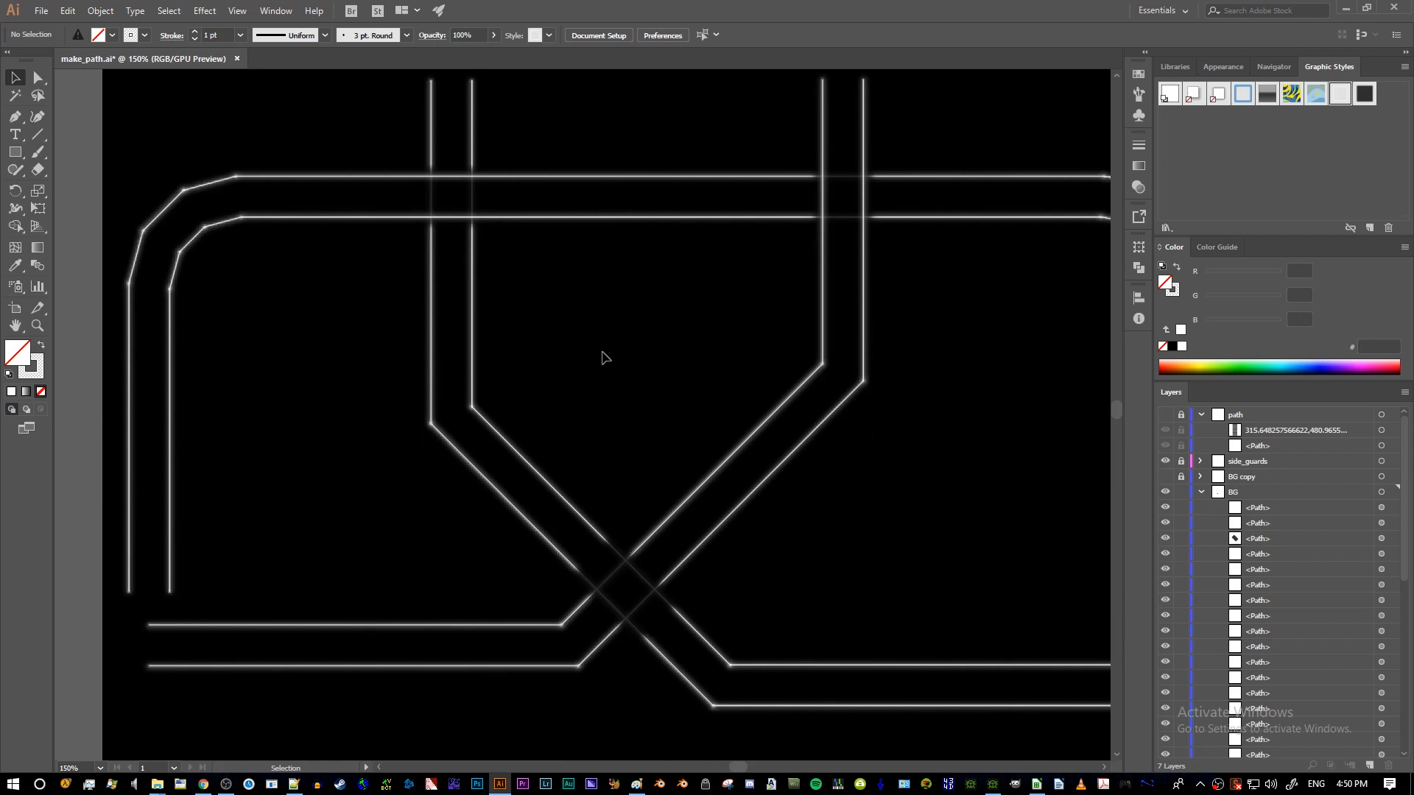
left_click_drag(502, 219, 387, 188)
left_click(489, 278)
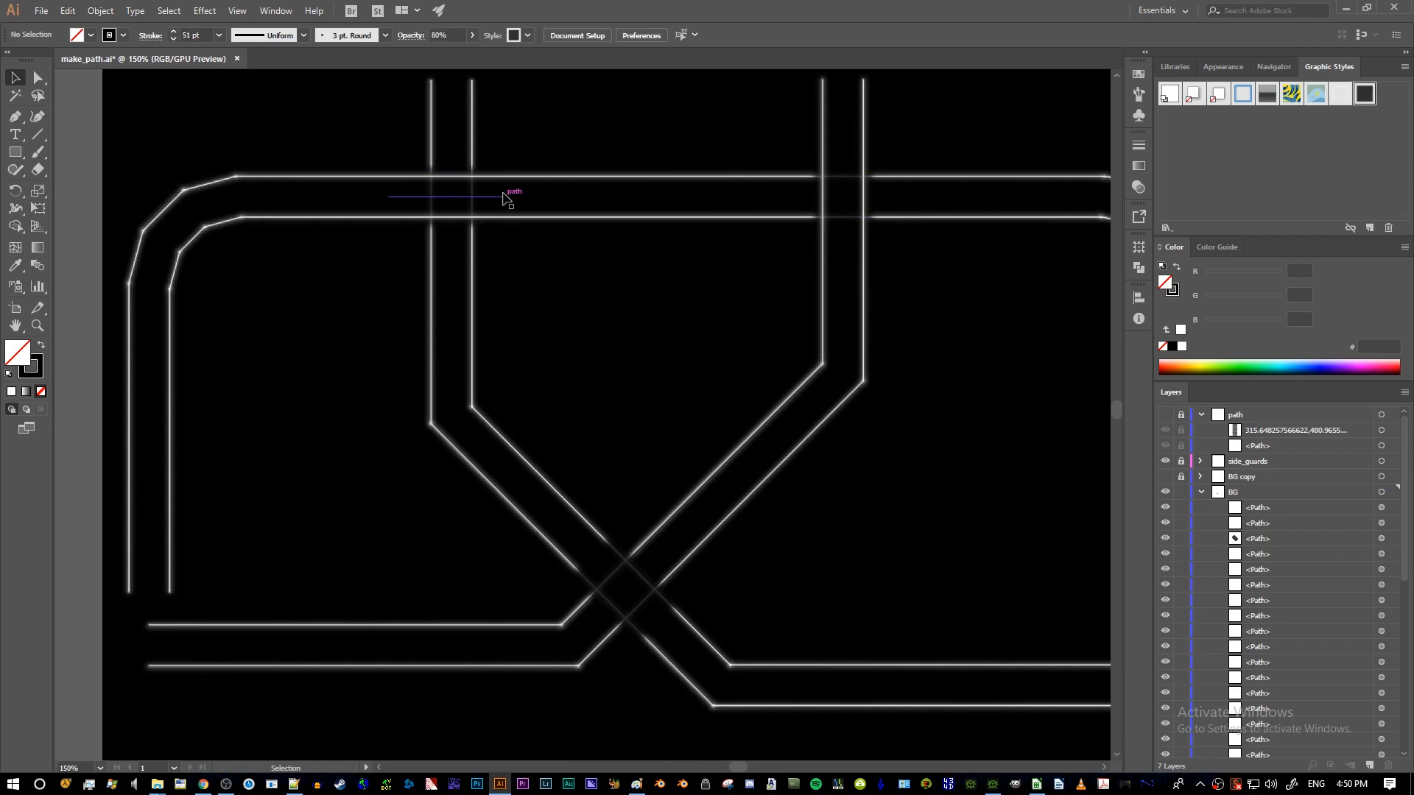
left_click(519, 185)
left_click(536, 216, "shift")
left_click(552, 277)
left_click(460, 198)
left_click(467, 159)
left_click(433, 143, "shift")
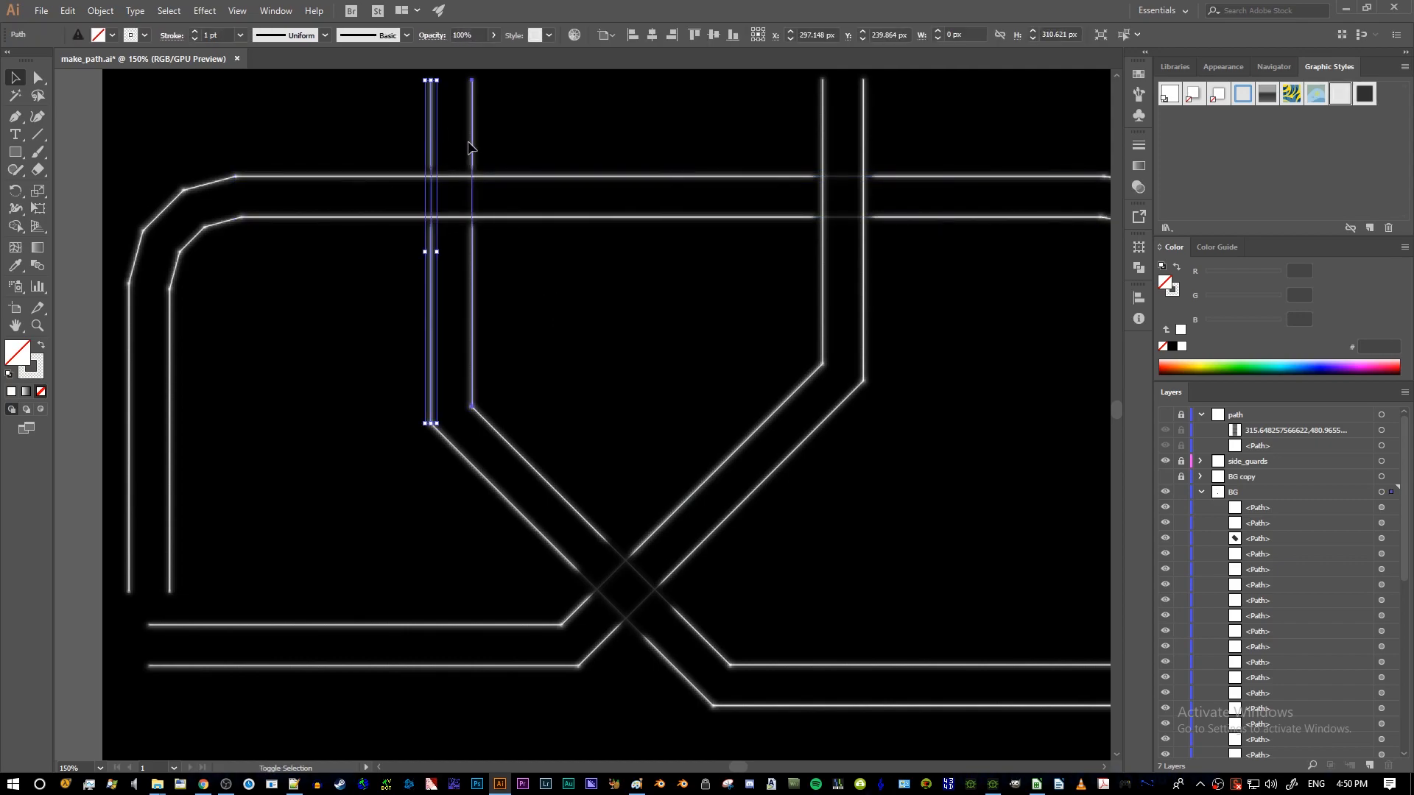
left_click(469, 146, "shift")
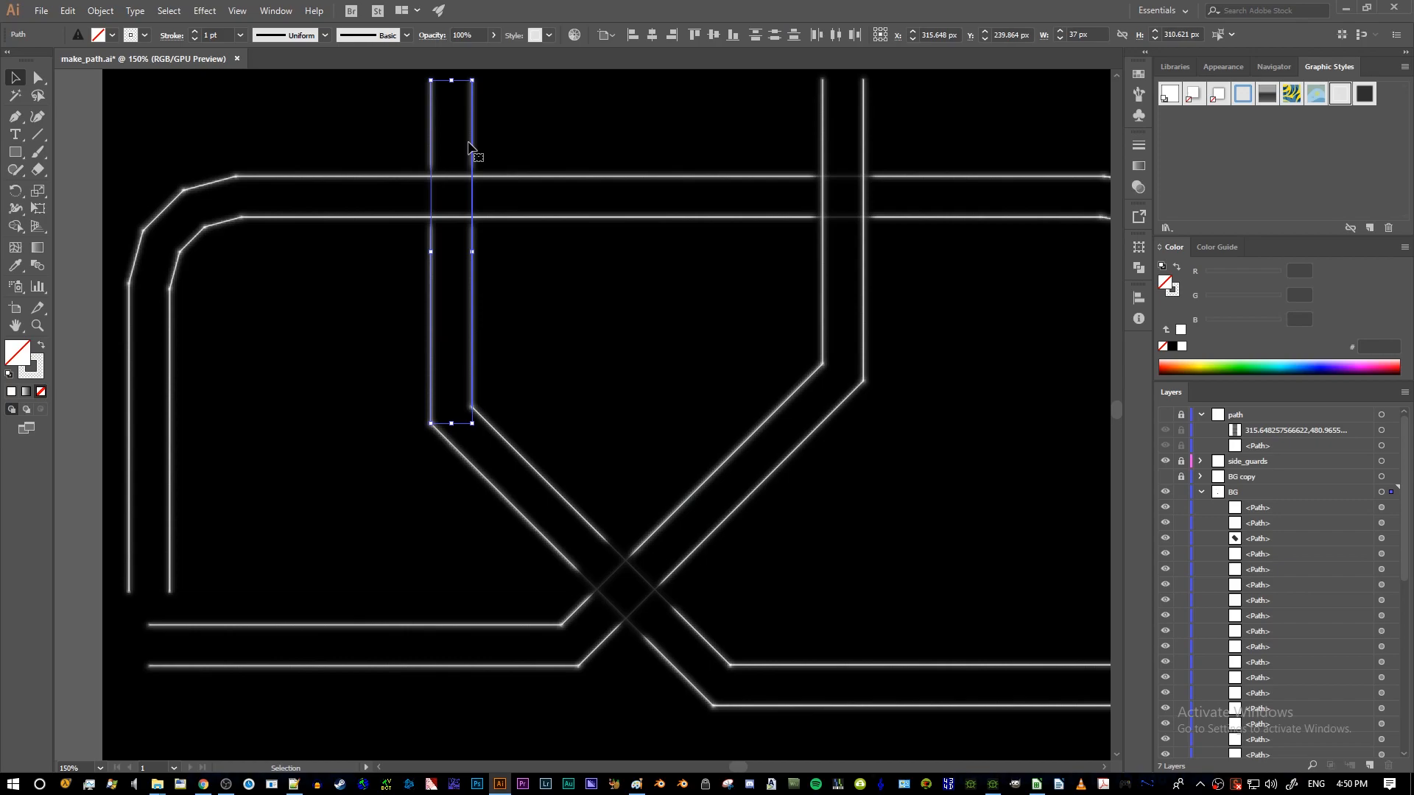
- Bring the two diagonal lines running down from the left vertical lines in front of the dark piece at the lower crossing
left_click(546, 396)
left_click(561, 496)
left_click(533, 524, "shift")
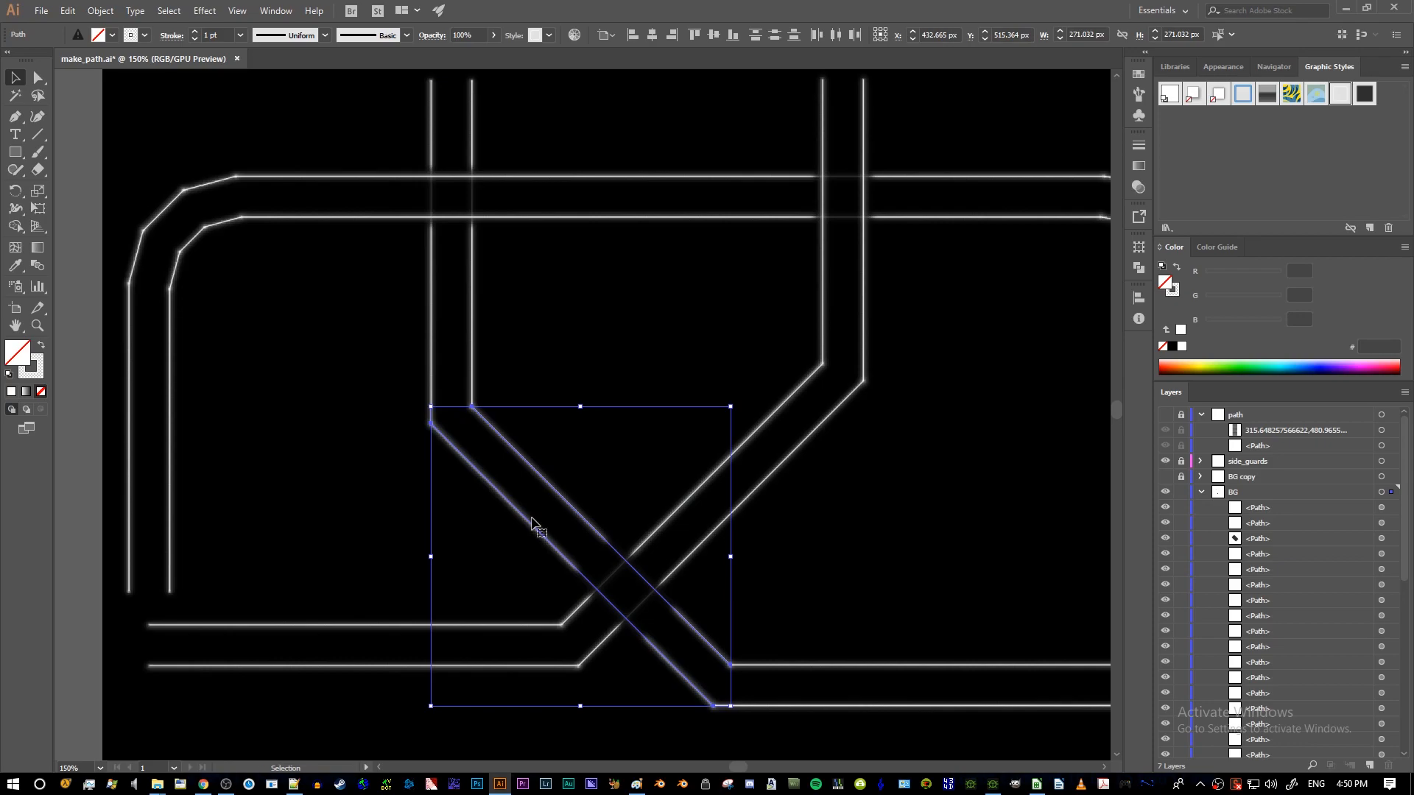
left_click(972, 656)
key("z")
left_click_drag(972, 656, 933, 638)
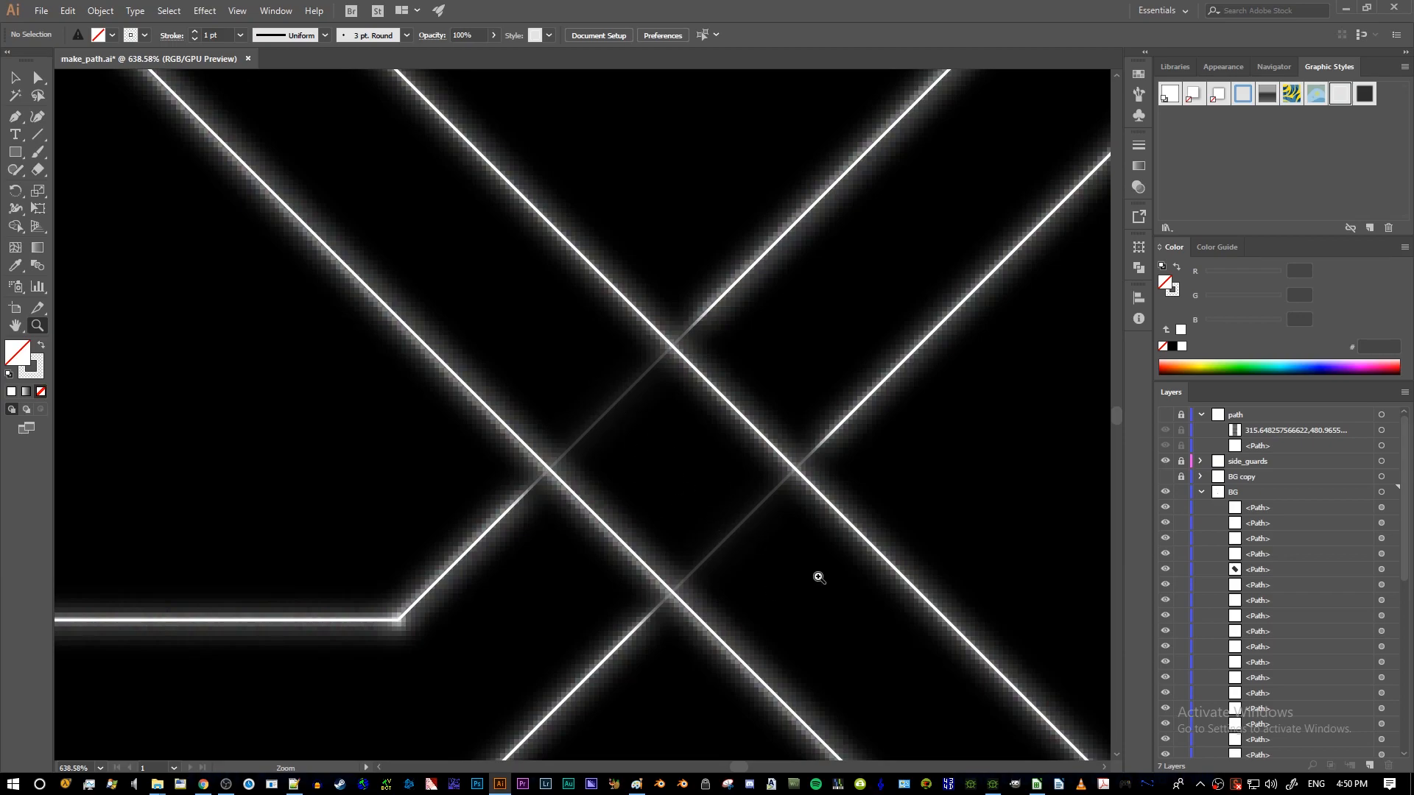
- Examine the stacking at the lower crossing and the bare line ends near the artboard's lower-left corner
left_click_drag(687, 462, 518, 432)
left_click_drag(732, 339, 609, 543)
key("v")
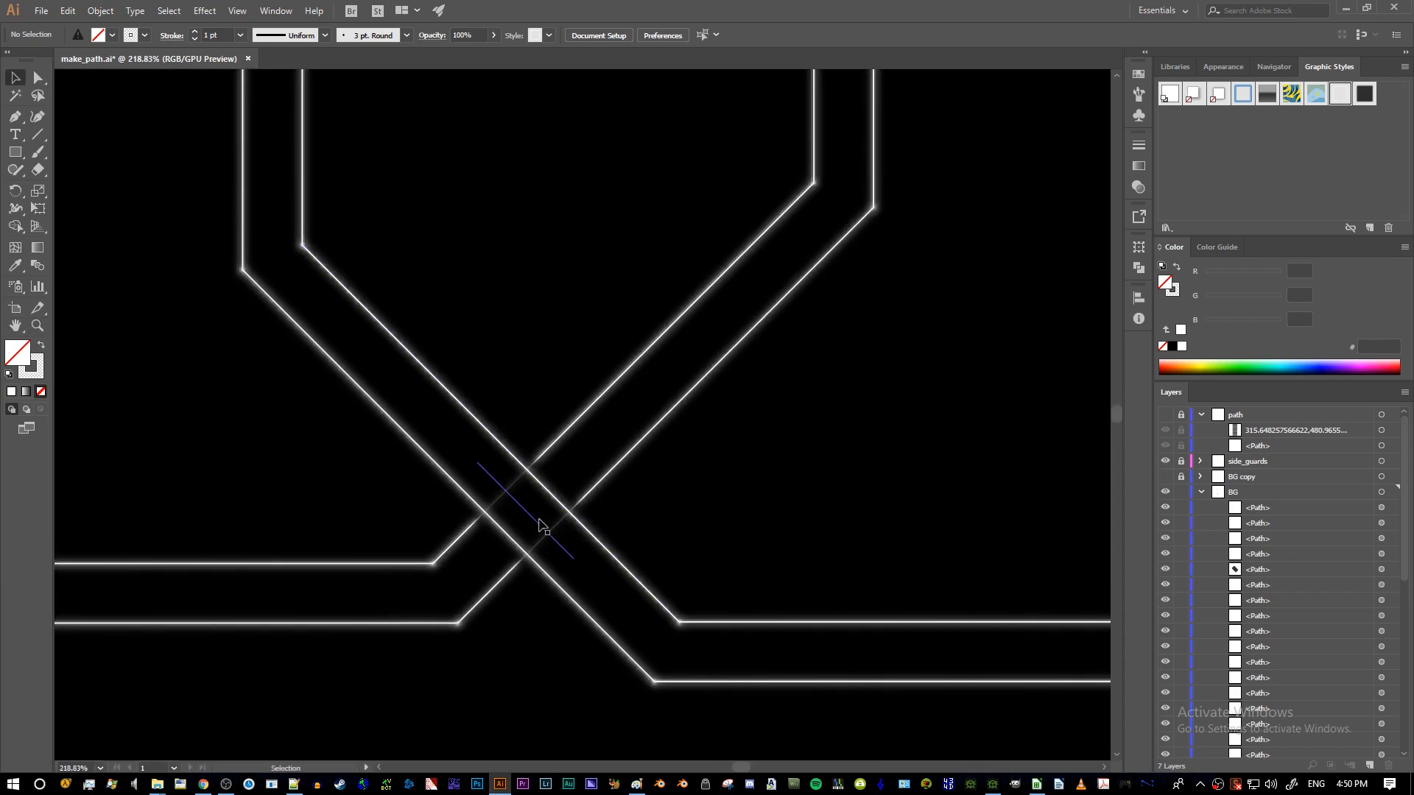
left_click(541, 525)
left_click(798, 464)
key("z")
left_click_drag(799, 464, 720, 499)
key("h")
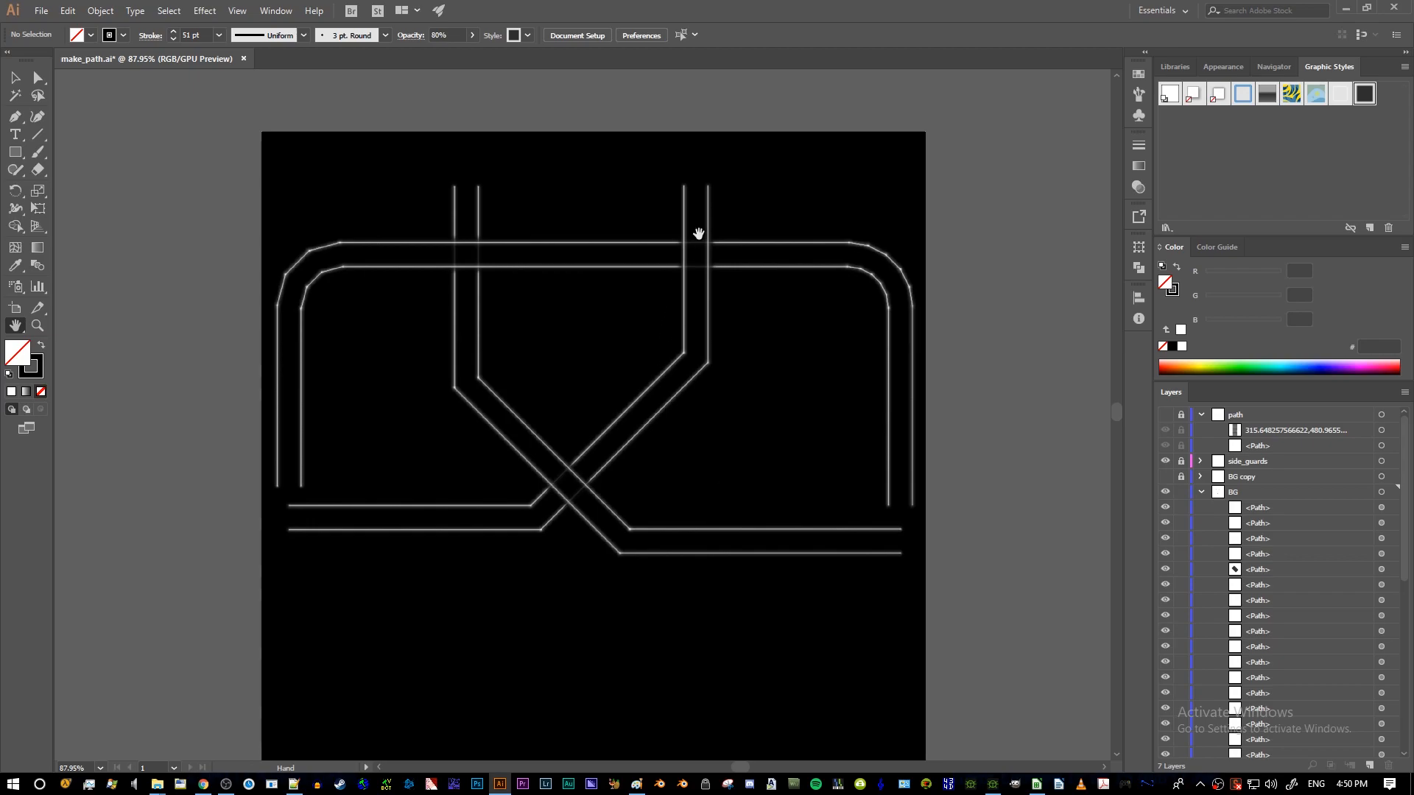
key("z")
left_click_drag(269, 496, 631, 577)
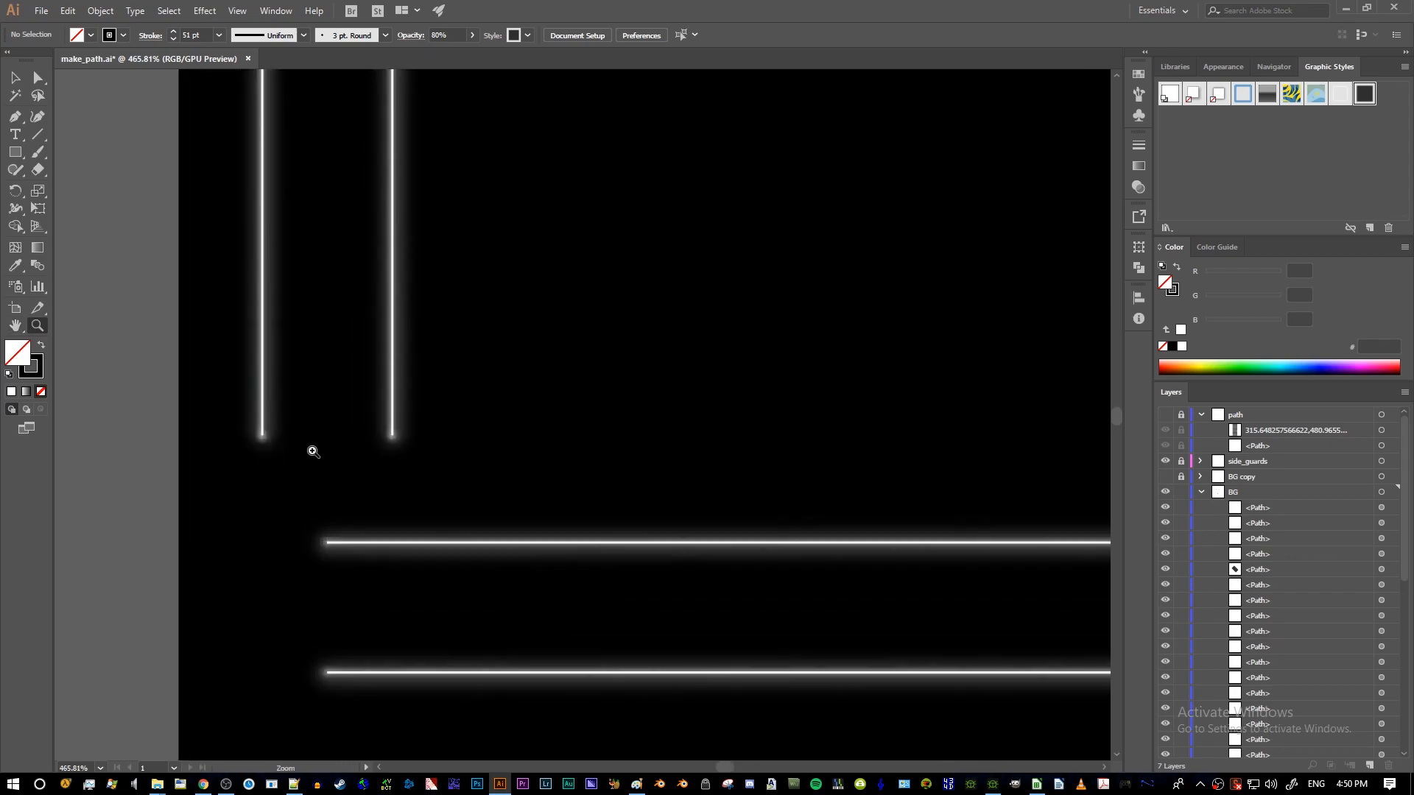
left_click(298, 441)
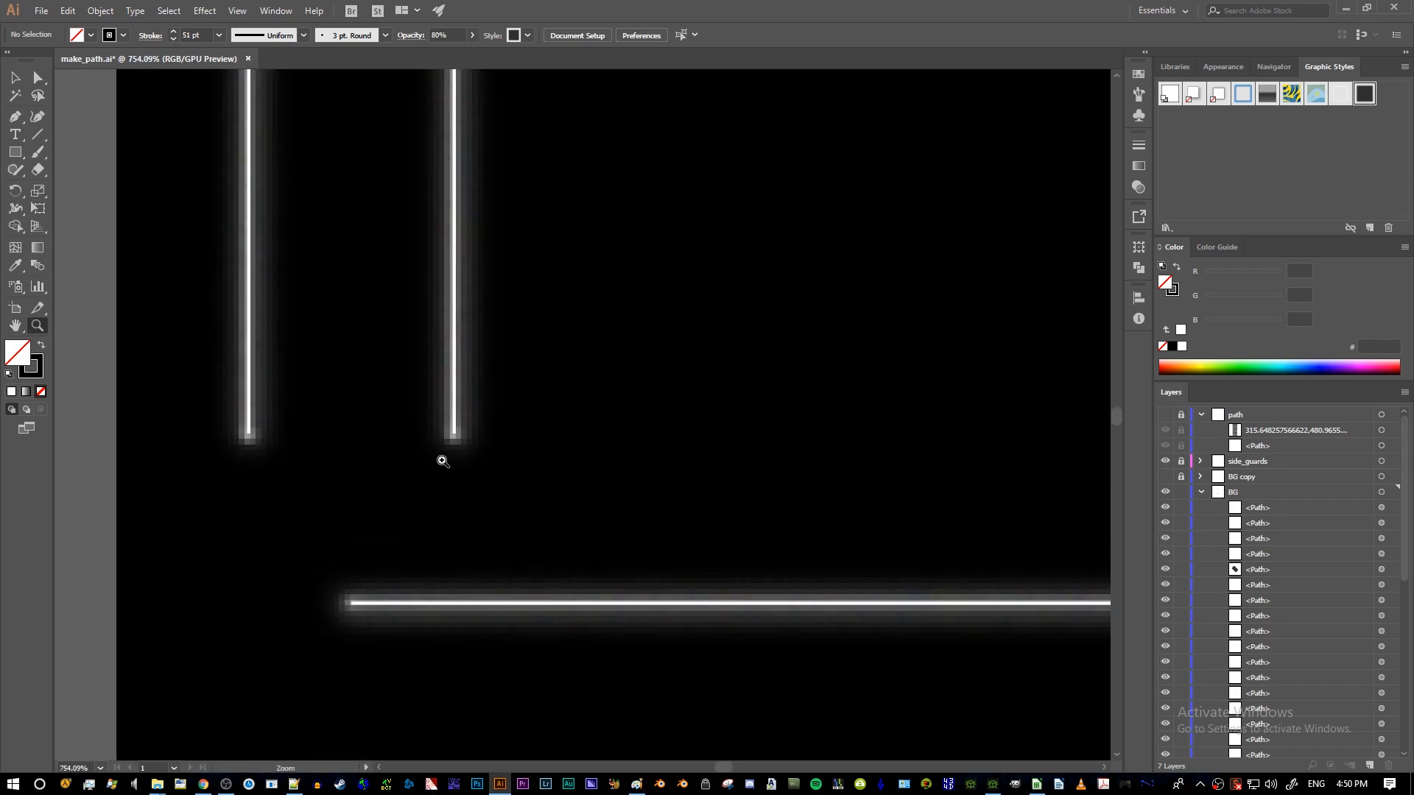
left_click_drag(443, 463, 407, 466)
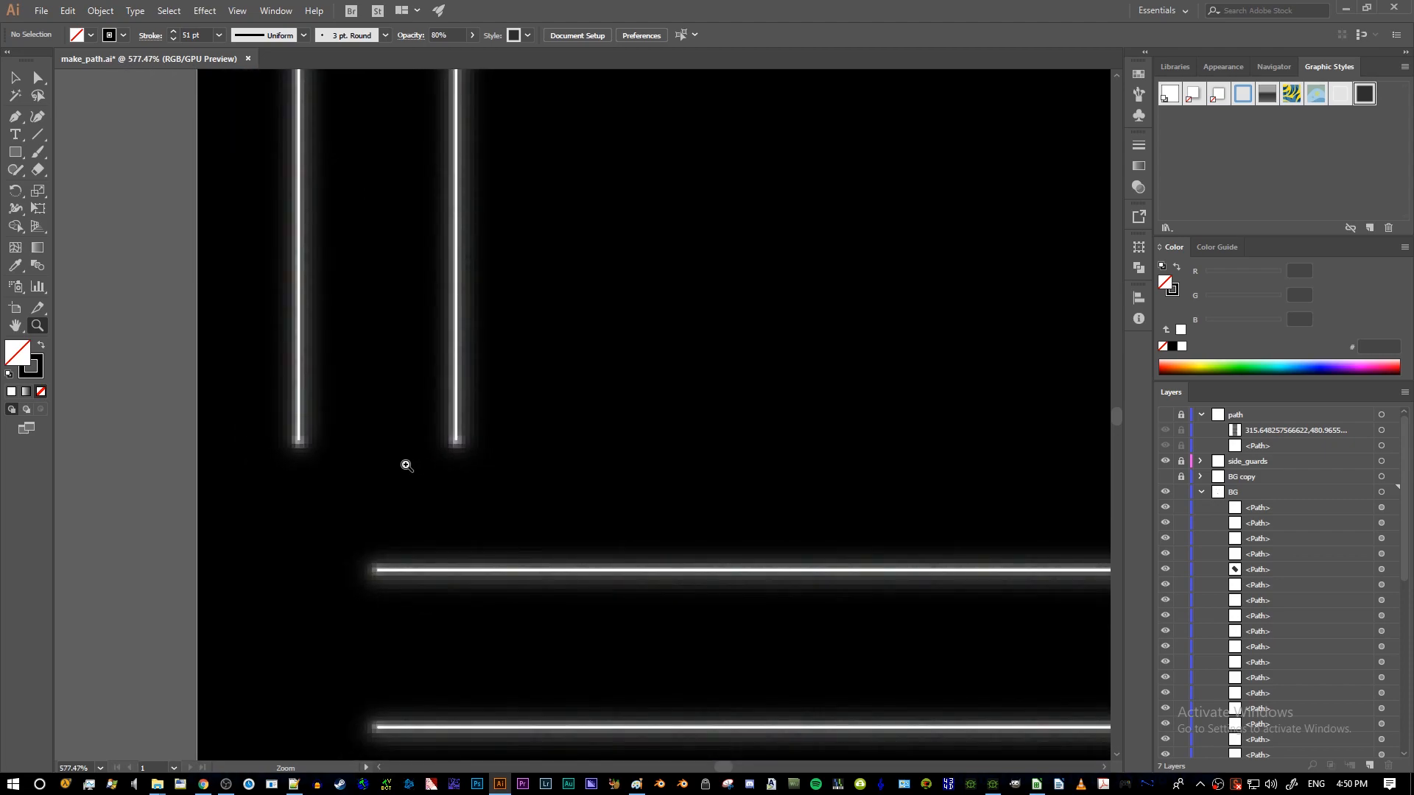
scroll(460, 447, "down", 10)
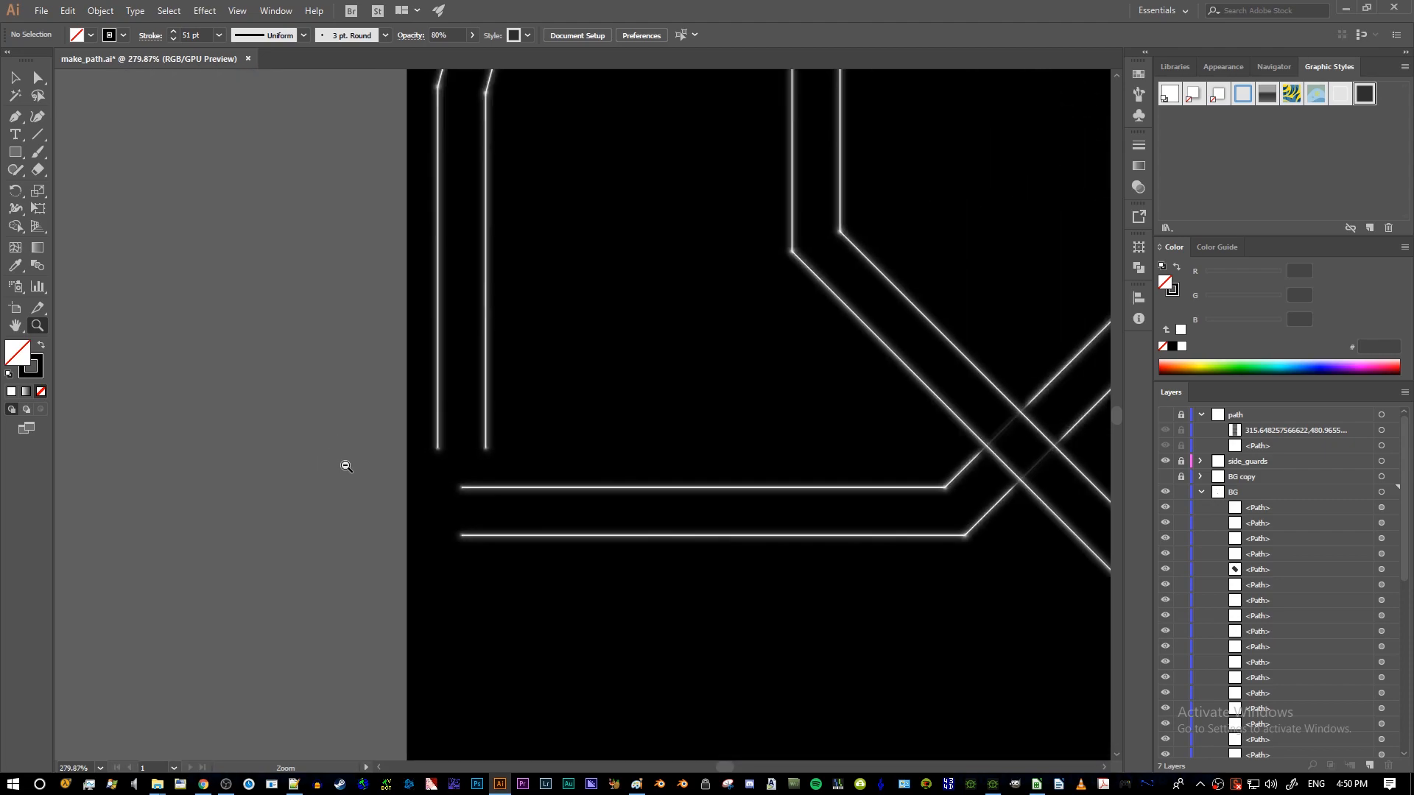
left_click_drag(763, 479, 630, 473)
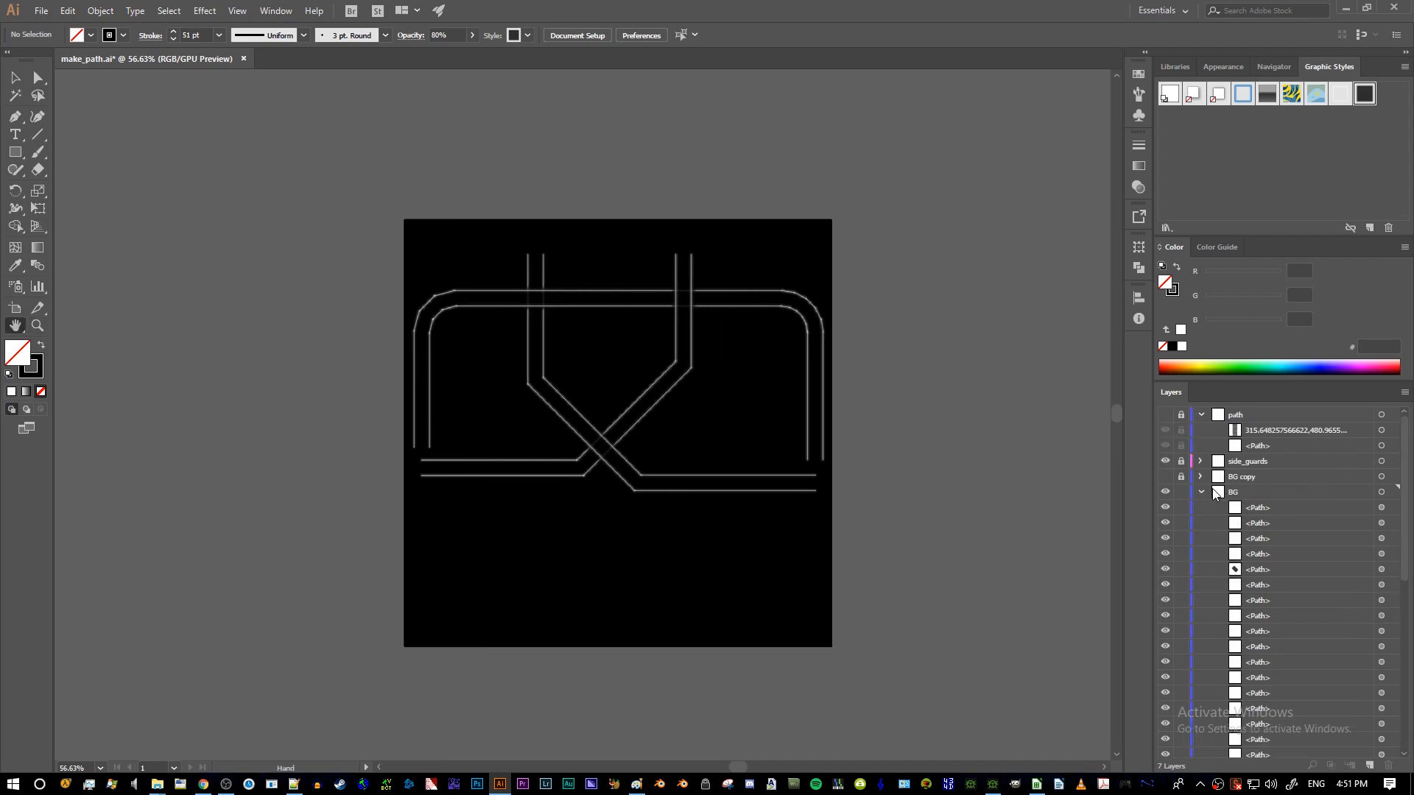
- Collapse the BG layer, then show and unlock the ref layer
left_click(1200, 492)
left_click(1229, 525)
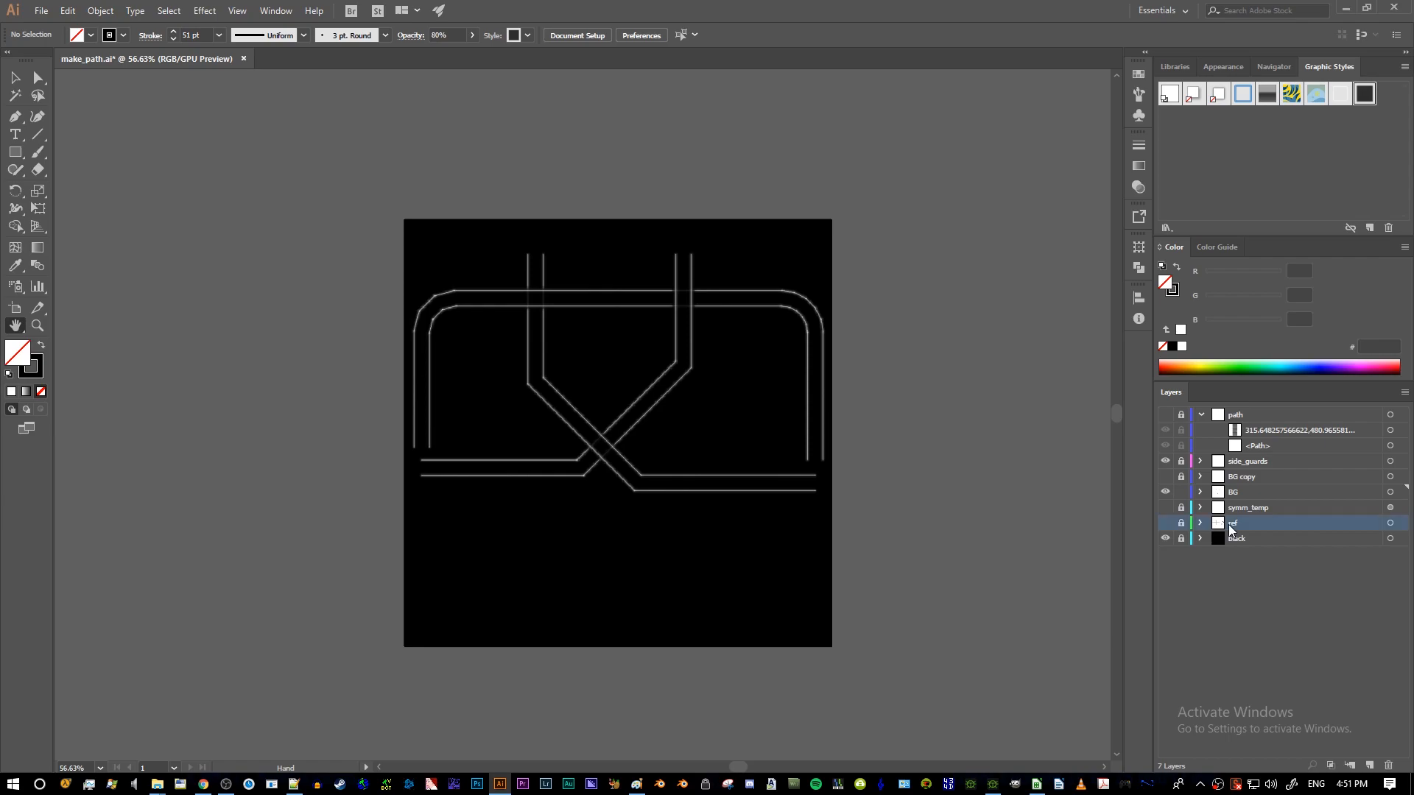
left_click(1166, 523)
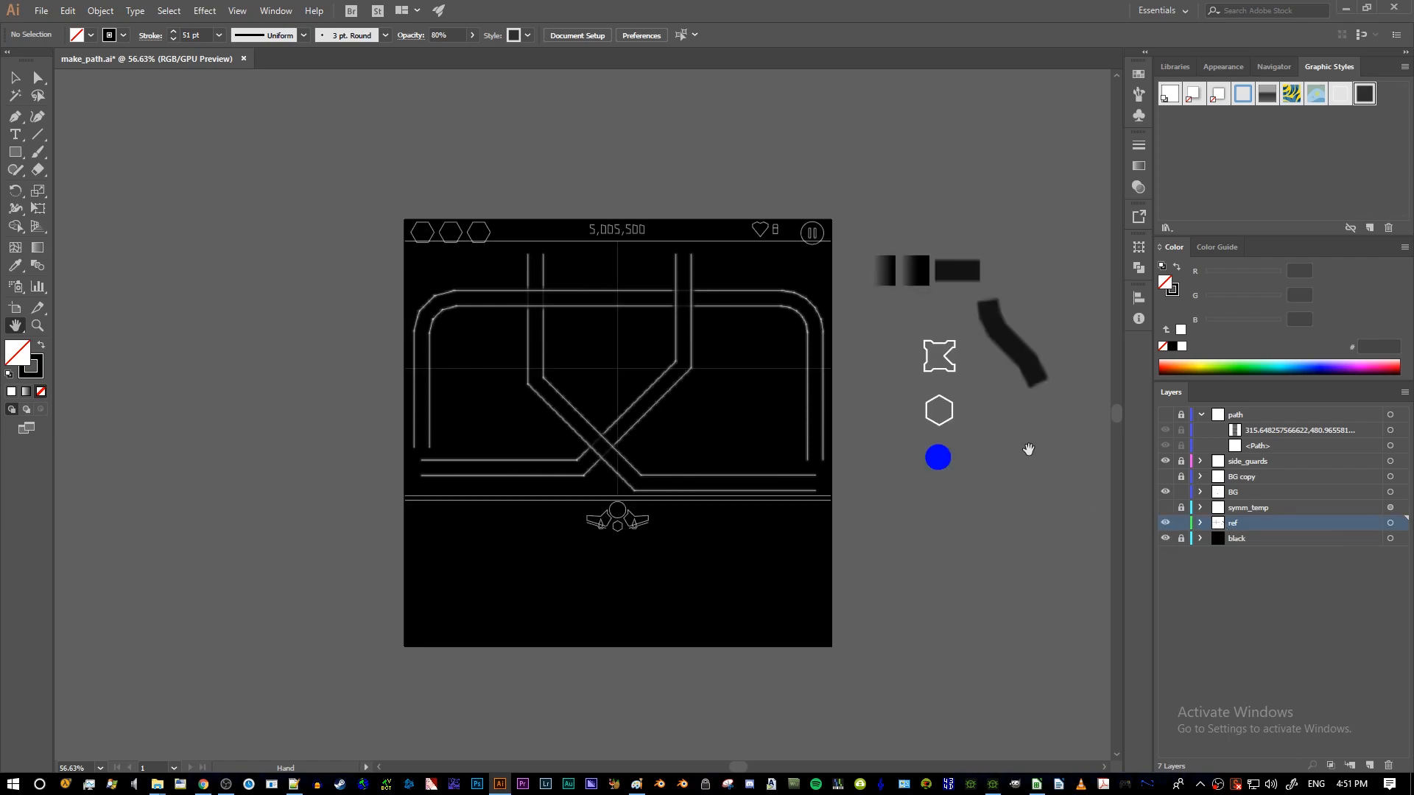
- Copy the two black gradient squares beside the artboard and lock the ref layer again
key("ctrl+space")
left_click(935, 239)
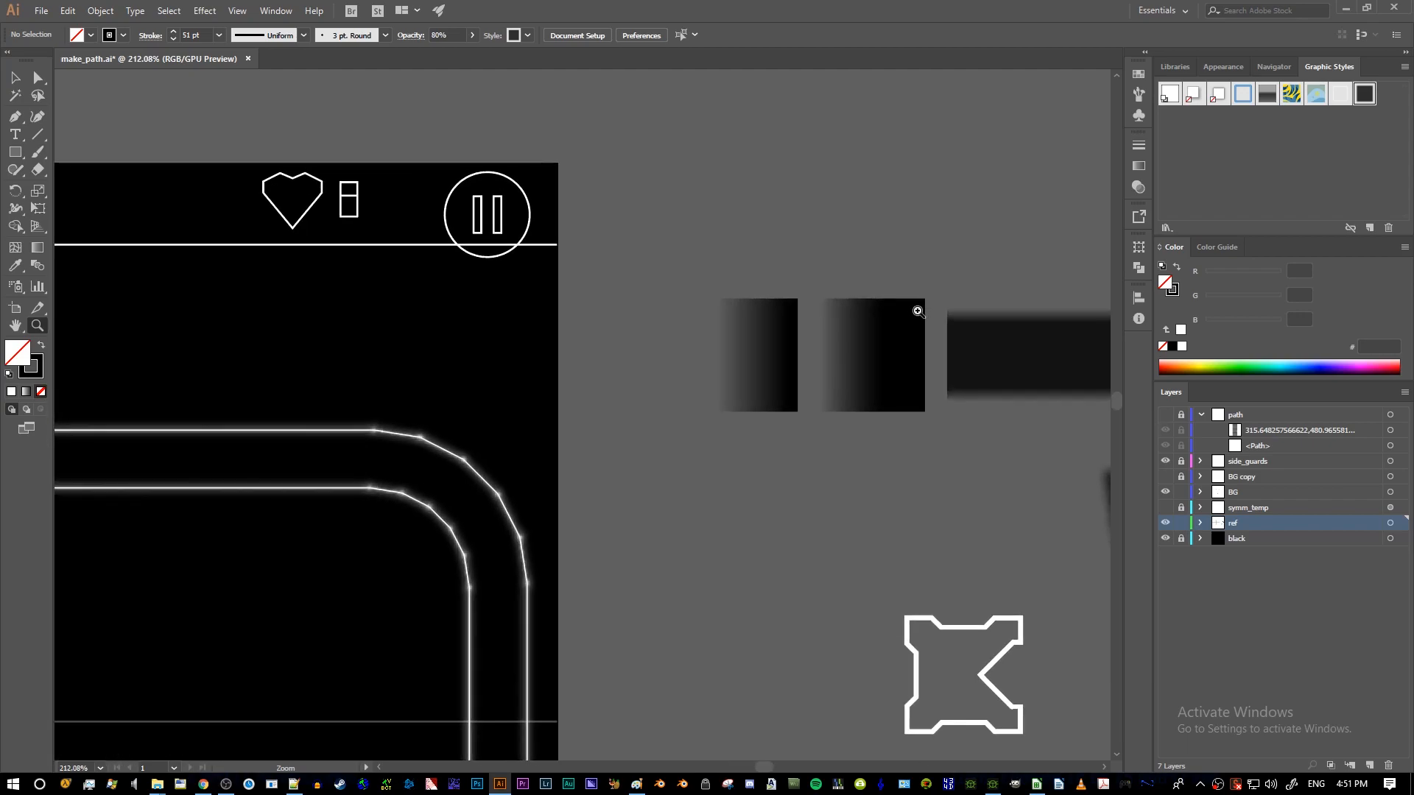
left_click(861, 339)
left_click(761, 221)
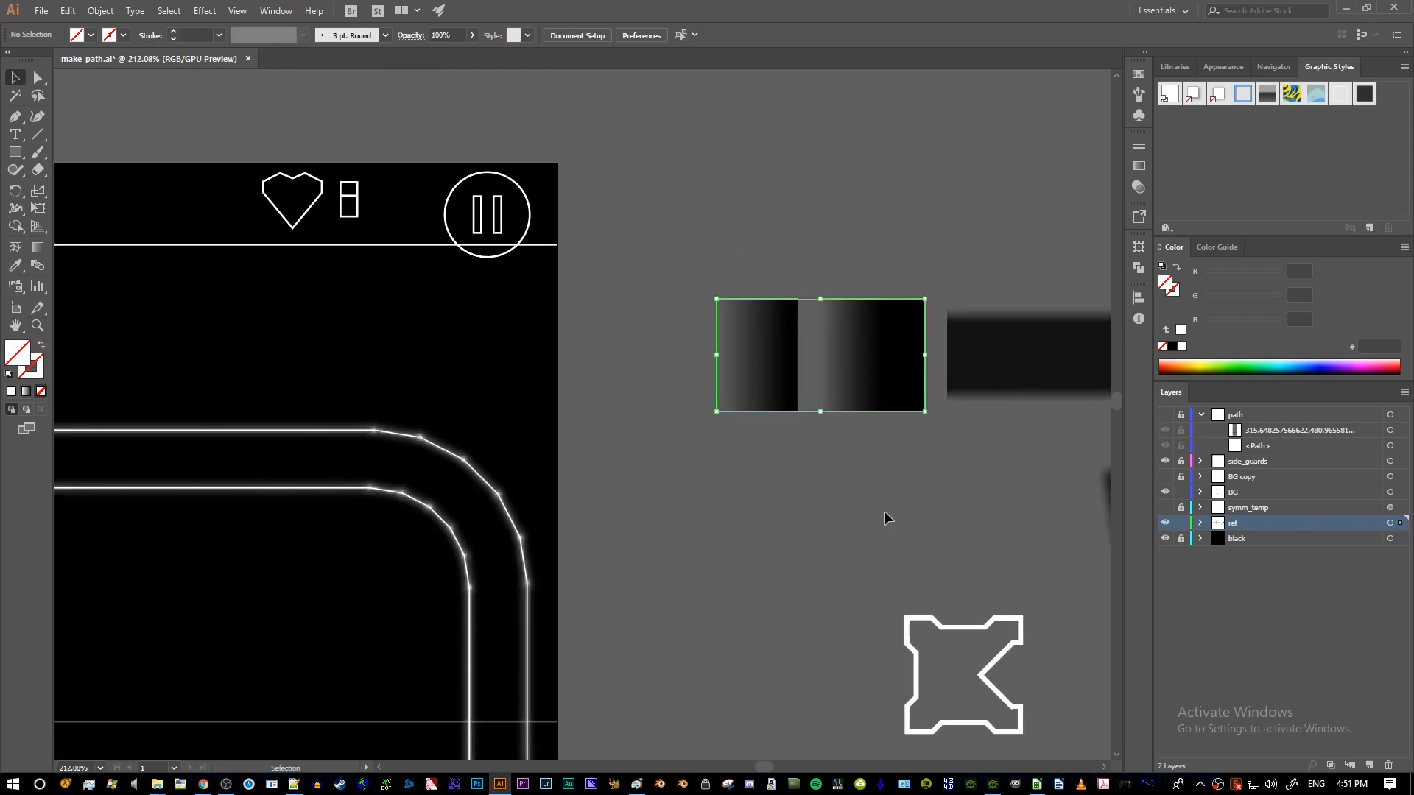
left_click_drag(885, 511, 885, 513)
left_click(1181, 525)
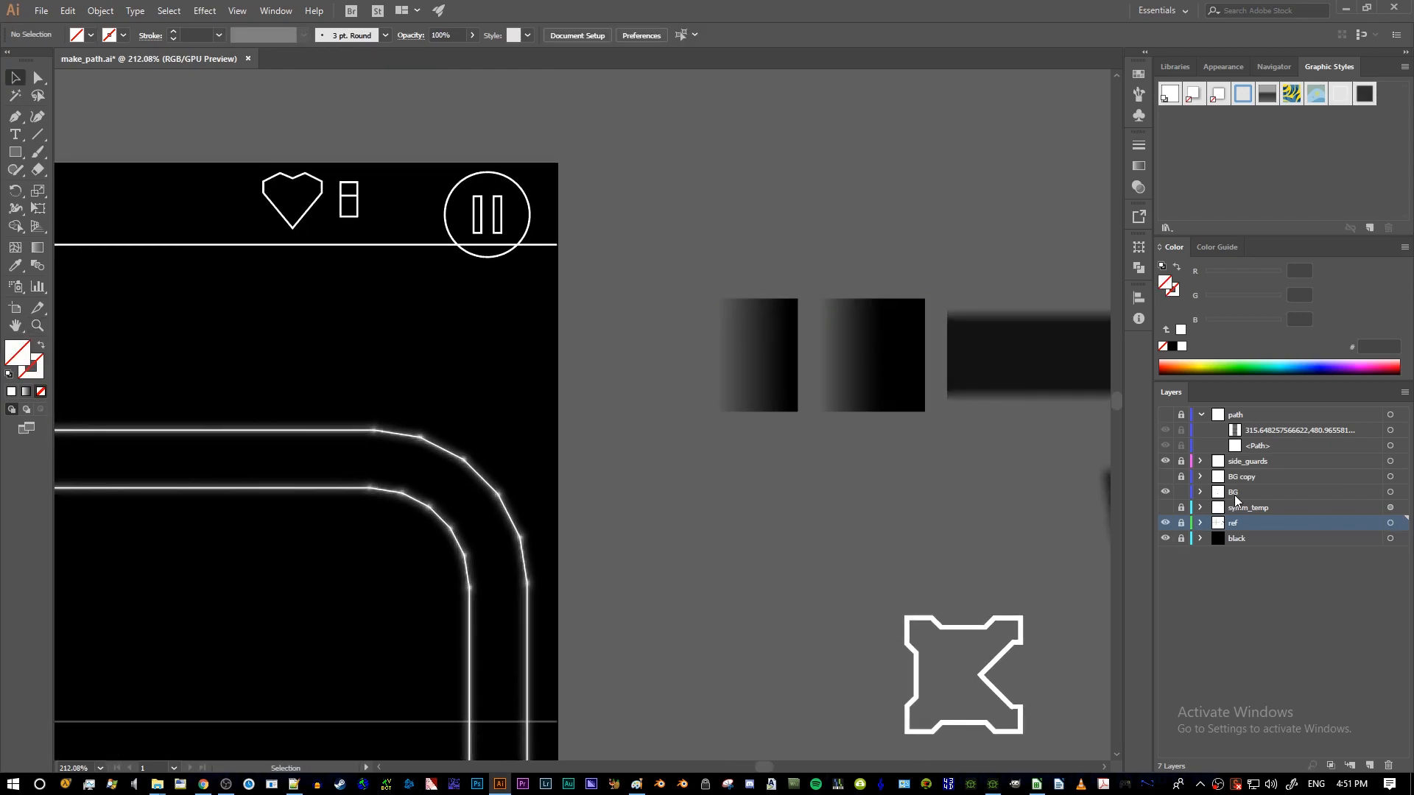
- Paste the two gradient squares into the BG layer and move them above the artboard
left_click(1240, 494)
key("ctrl+v")
key("z")
left_click_drag(685, 445, 401, 453)
key("v")
left_click_drag(666, 437, 562, 342)
scroll(581, 346, "up", 3)
- Move the wider gradient square away from the narrower one and rotate it 90° counterclockwise so its black side faces up
left_click(571, 357)
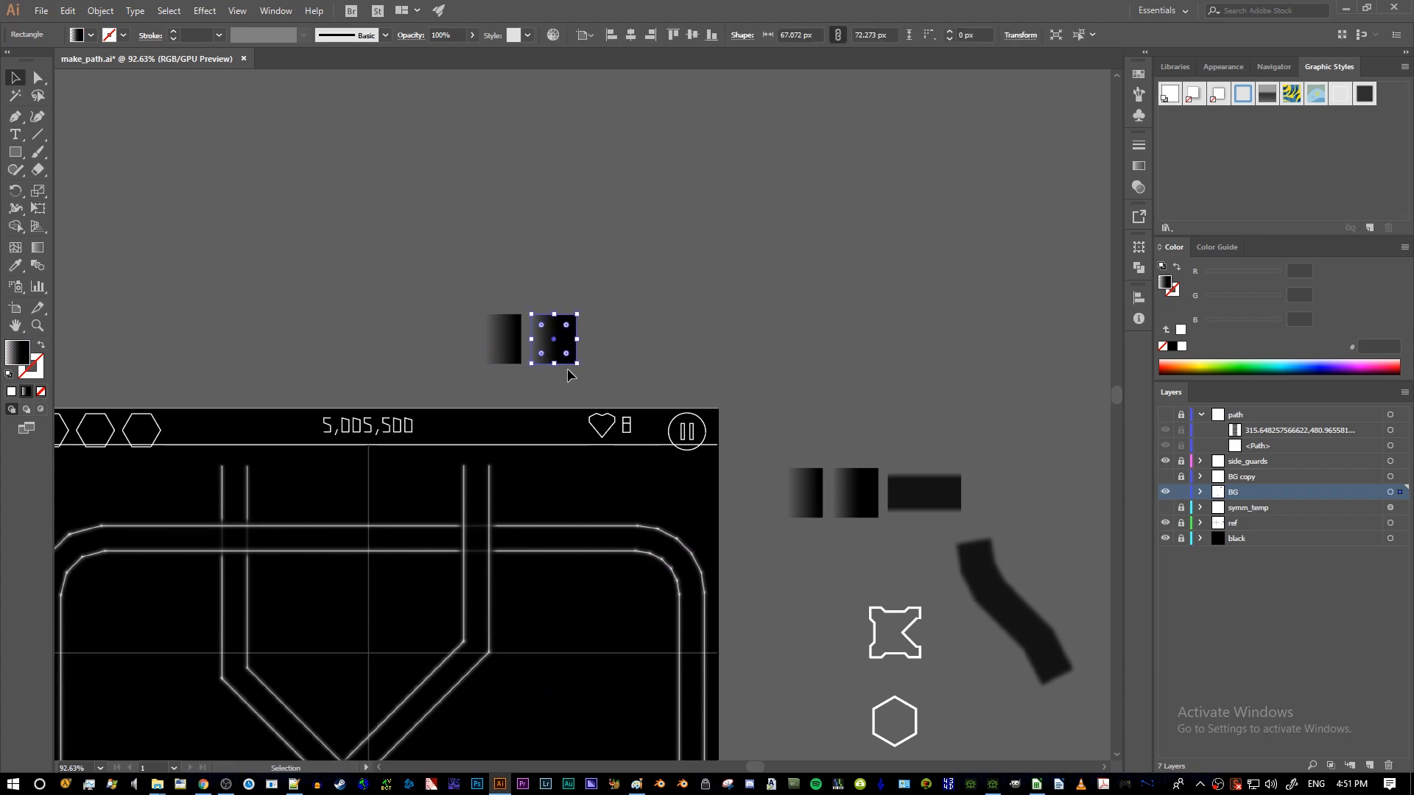
left_click(587, 341)
scroll(587, 353, "up", 3)
left_click_drag(541, 336, 662, 387)
left_click_drag(693, 336, 571, 339)
key("ctrl+shift+a")
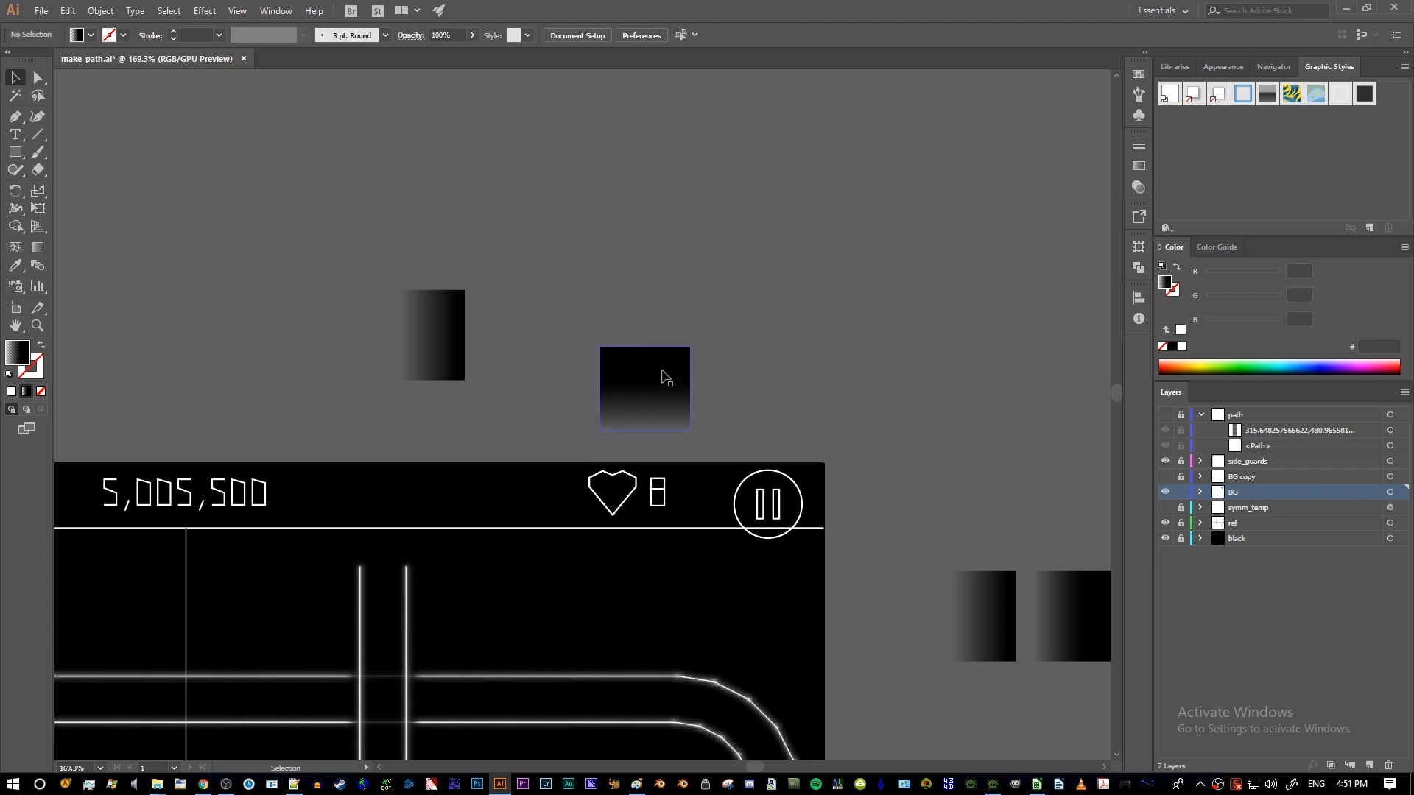
- Place the rotated gradient square over the upper ends of the right vertical lines so they fade out
left_click_drag(662, 377, 468, 547)
key("z")
scroll(468, 547, "down", 2)
scroll(544, 480, "up", 3)
key("v")
left_click_drag(426, 464, 555, 514)
key("z")
scroll(478, 475, "down", 3)
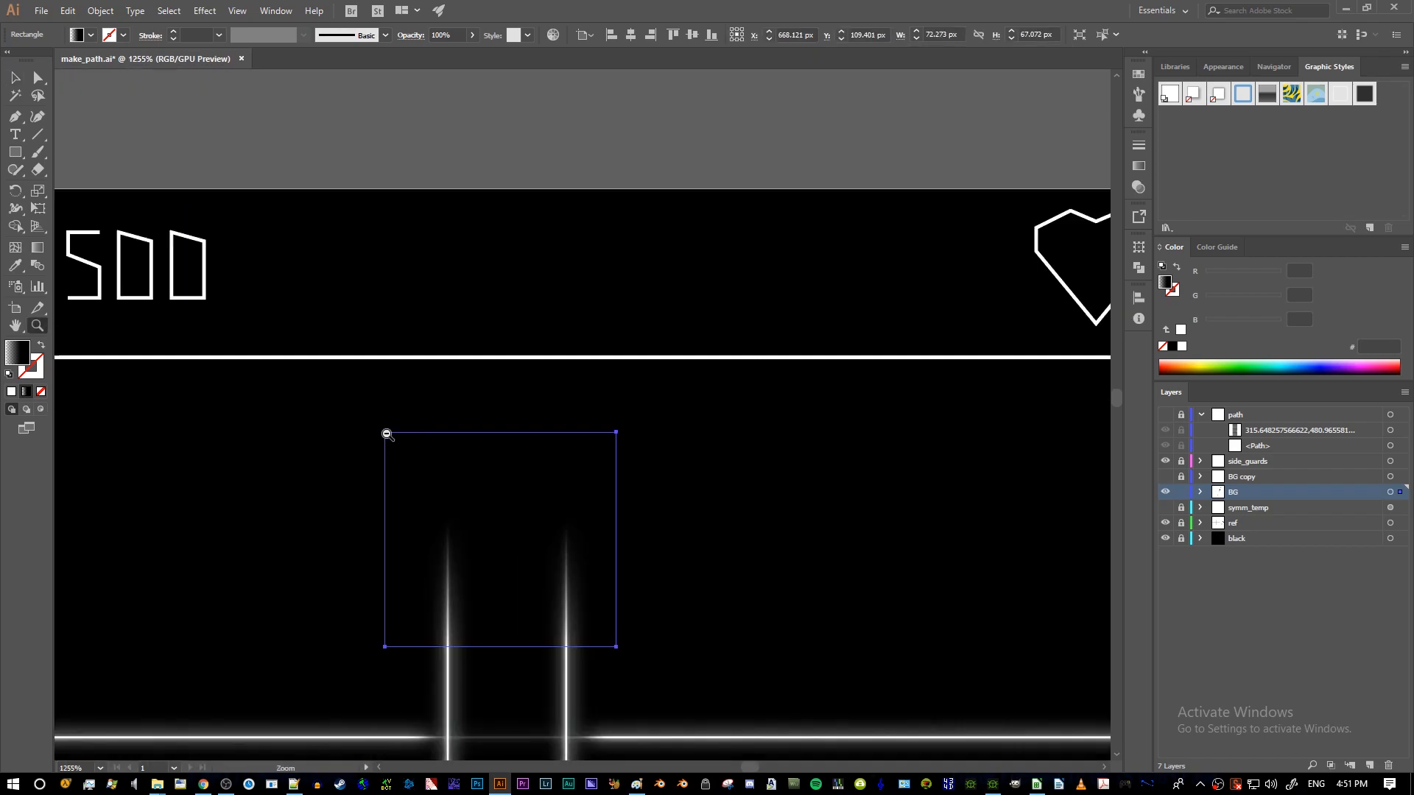
- Fine-tune the gradient square's position over the right vertical lines' upper ends and deselect it
key("v")
scroll(862, 562, "up", 2)
scroll(711, 533, "up", 1)
left_click(710, 532)
left_click_drag(711, 532, 635, 508)
left_click(772, 526)
scroll(774, 530, "up", 2)
left_click(703, 498)
key("z")
left_click_drag(821, 514, 659, 539)
scroll(677, 479, "down", 3)
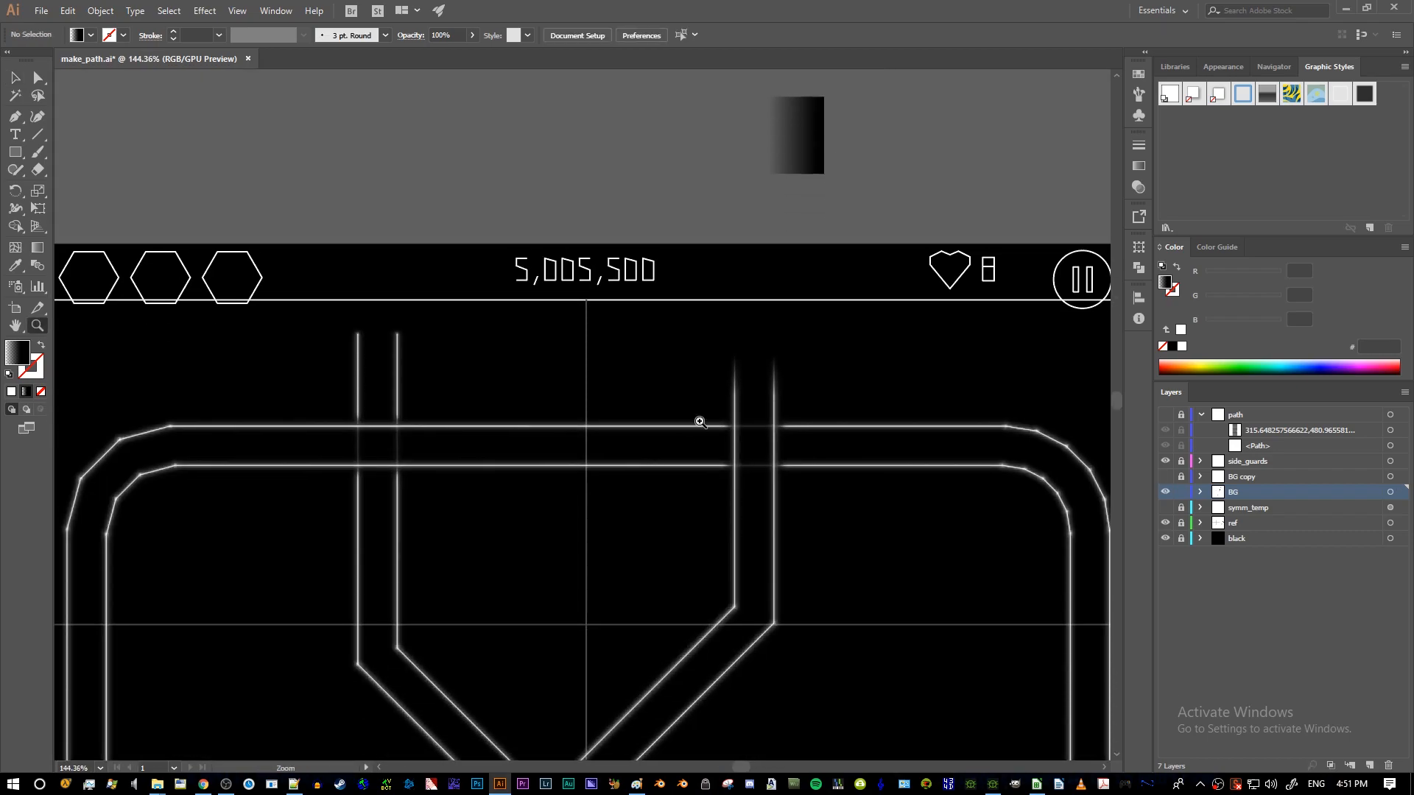
- Rotate the narrower gradient rectangle 90° counterclockwise and place it over the upper ends of the left vertical lines
left_click_drag(717, 404, 699, 333)
left_click_drag(768, 218, 580, 308)
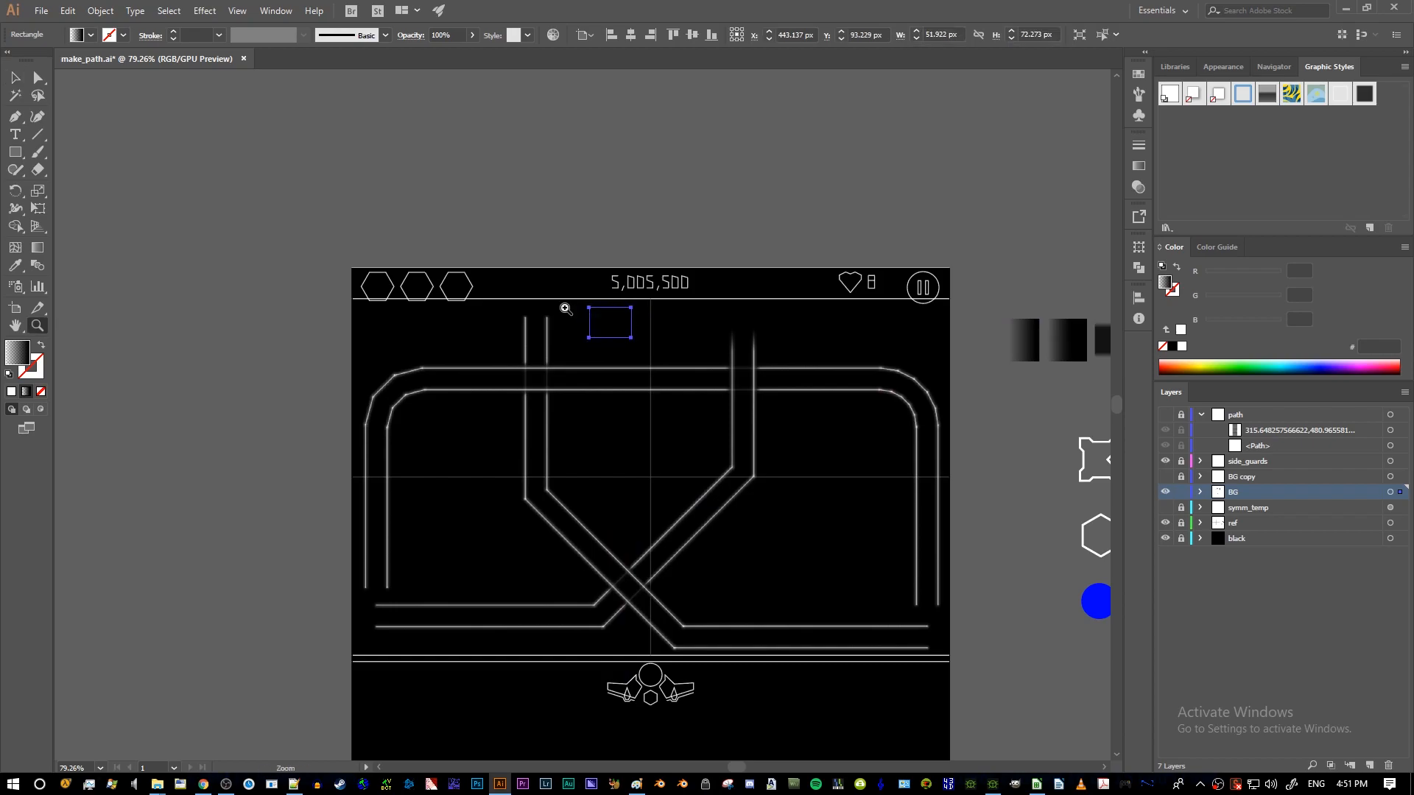
scroll(580, 308, "up", 5)
left_click_drag(662, 376, 361, 400)
key("z")
left_click_drag(429, 314, 630, 409)
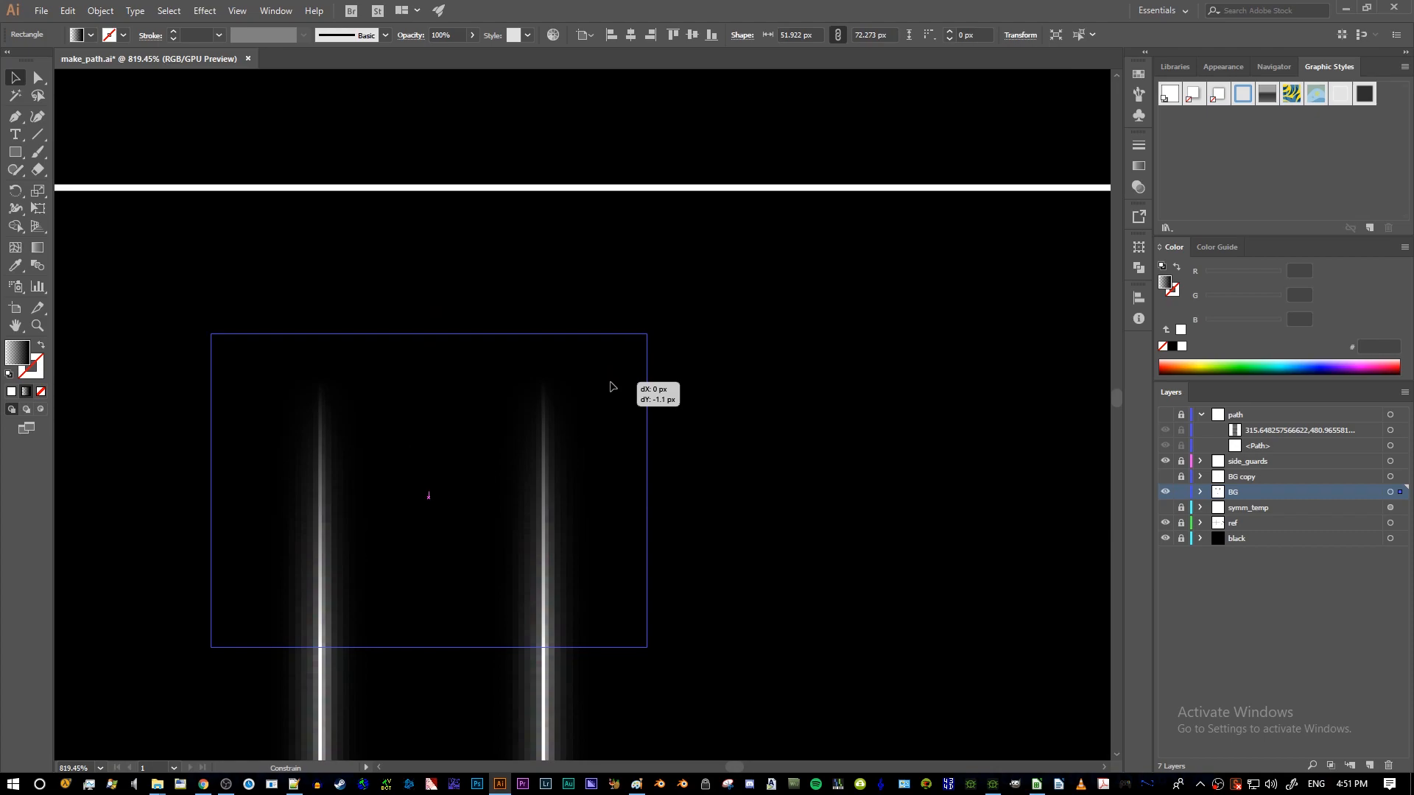
left_click(821, 398, "ctrl")
left_click_drag(820, 398, 637, 415)
key("j")
mouse_move(894, 444)
left_mouse_down()
mouse_move(720, 442)
mouse_move(869, 446)
left_mouse_up()
left_click(850, 330)
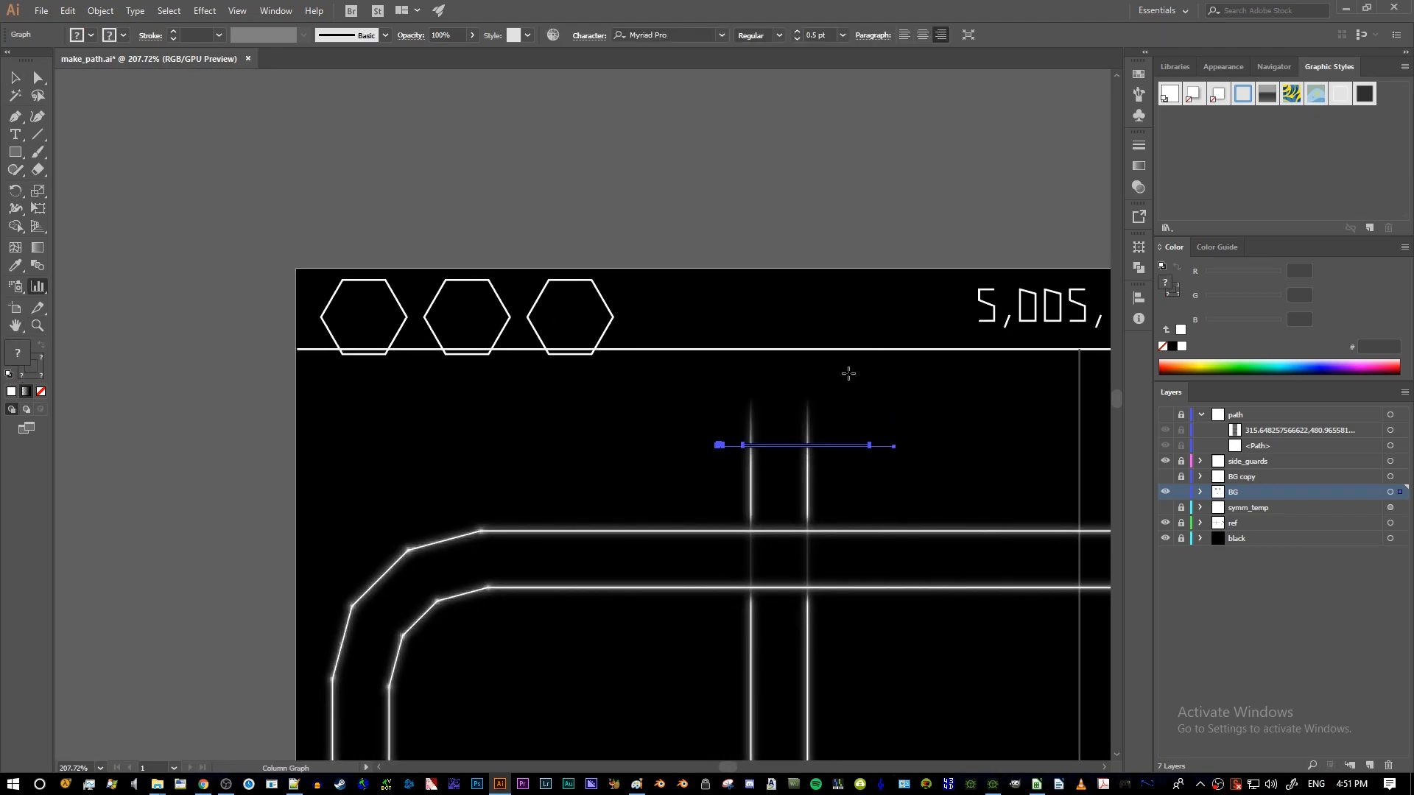
key("ctrl+z")
- Duplicate the gradient rectangle from the left vertical lines' upper ends into the empty area inside the rounded track
left_click_drag(1031, 472, 626, 474)
key("z")
left_click_drag(722, 483, 599, 483)
scroll(599, 483, "down", 8)
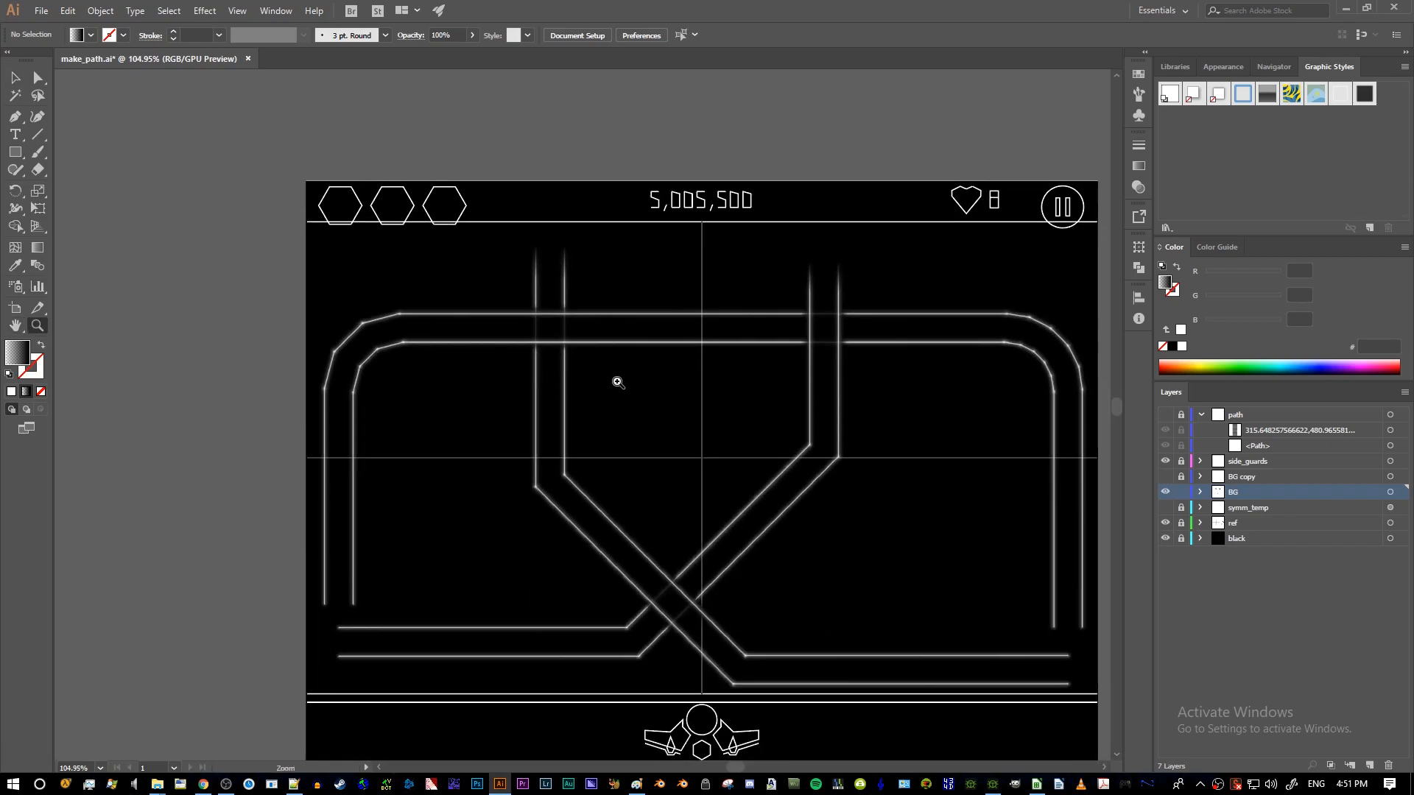
left_click_drag(521, 242, 577, 283)
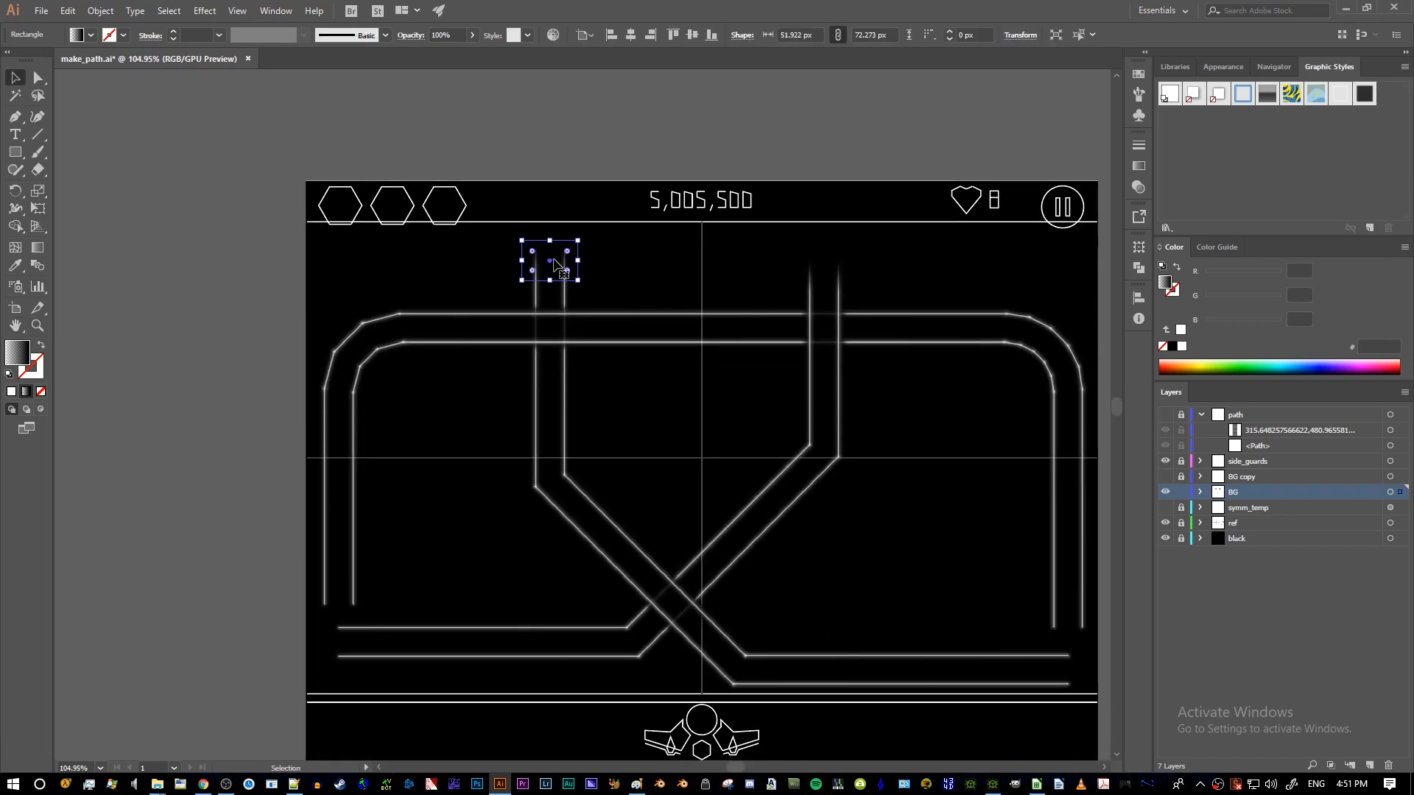
key("ctrl+plus")
key("v")
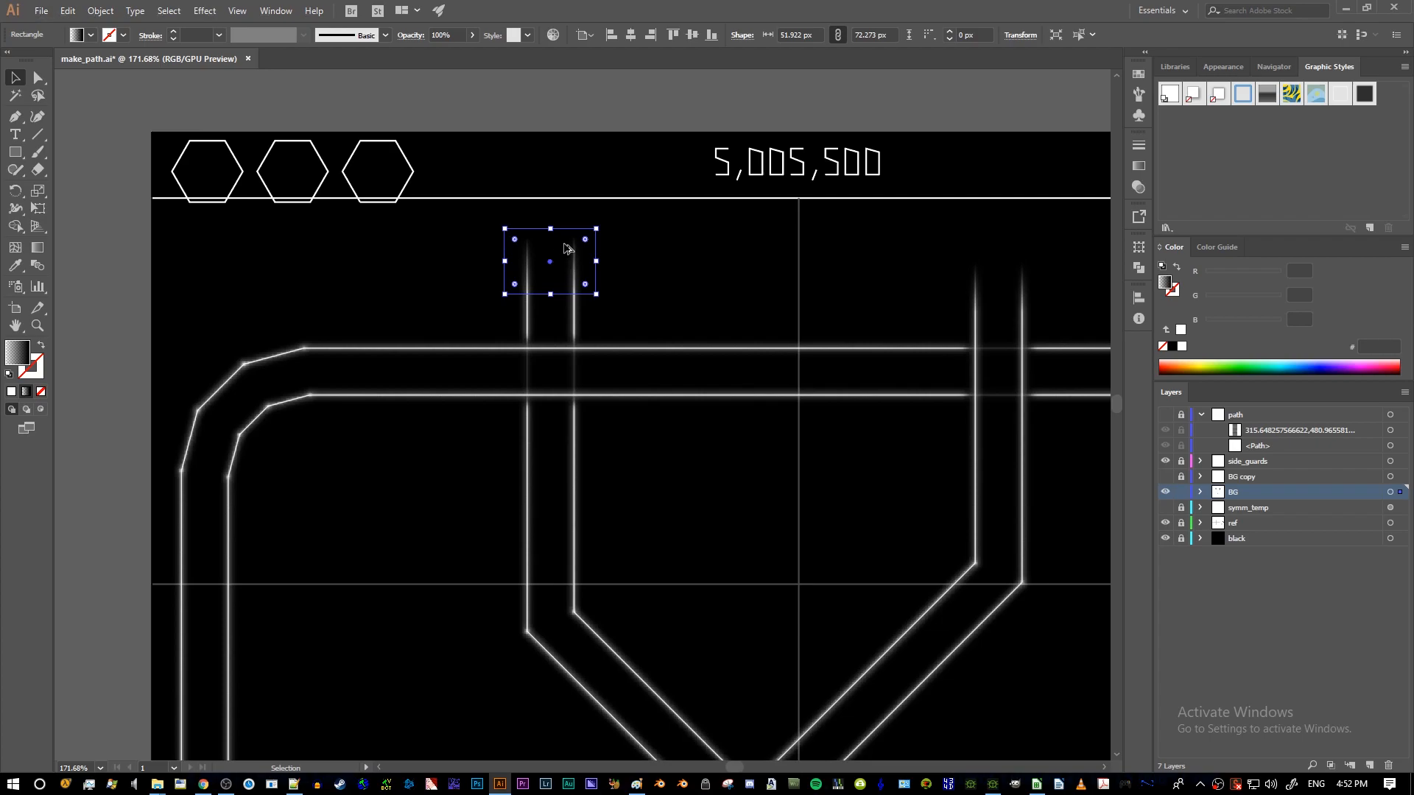
left_click_drag(564, 249, 429, 485)
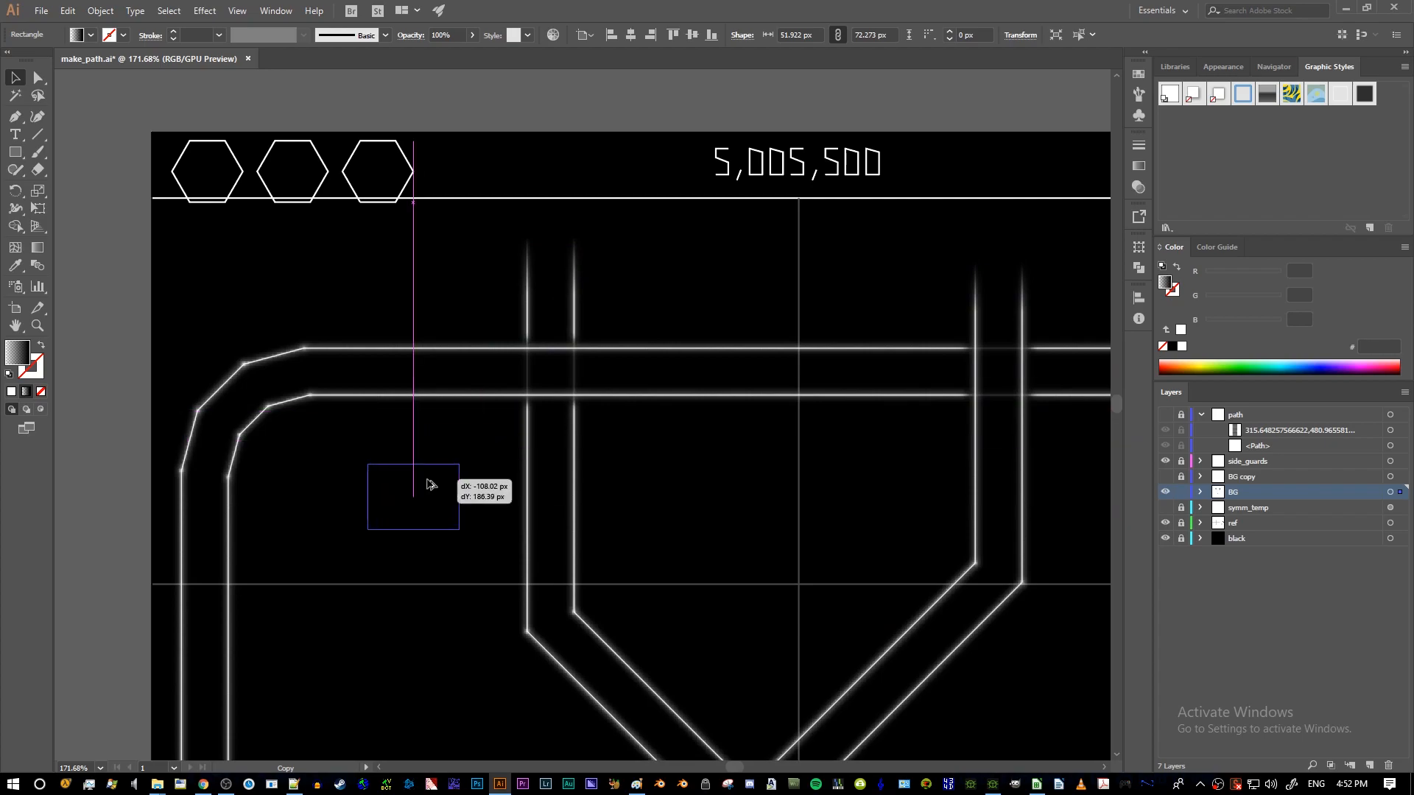
left_click_drag(429, 484, 430, 485)
left_click(582, 259)
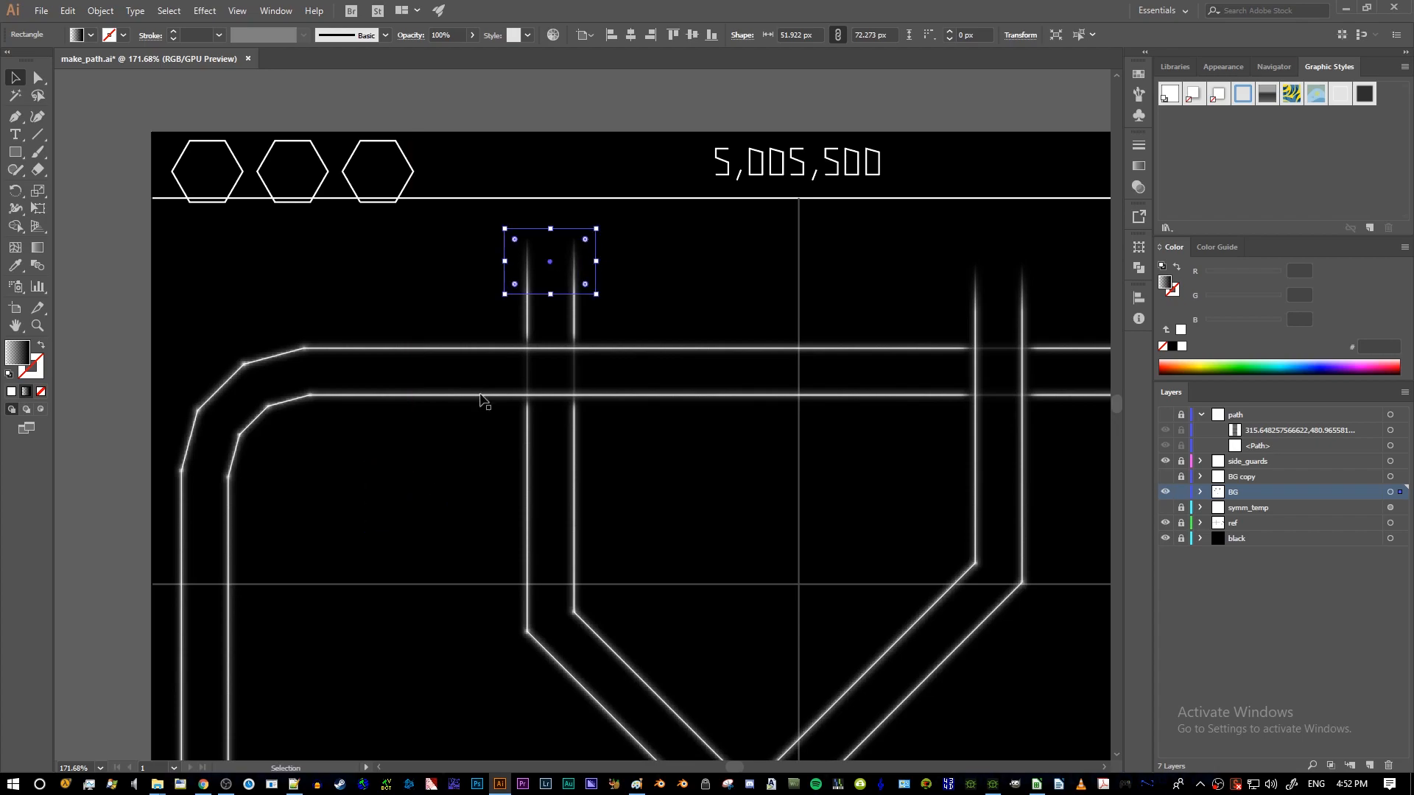
left_click(451, 465)
- Rotate the duplicated gradient rectangle 180° and place it over the rounded track's lower-left line ends
scroll(472, 405, "down", 5)
left_click_drag(440, 313, 131, 433)
scroll(130, 412, "down", 2)
left_click_drag(125, 365, 456, 638)
key("z")
key("v")
left_click_drag(302, 611, 333, 573)
- Duplicate the gradient rectangle, turn its black side to the left, and place it over the lower horizontal lines' left ends
scroll(284, 590, "up", 1)
scroll(392, 522, "down", 2)
scroll(399, 472, "down", 1)
left_click_drag(399, 472, 557, 601)
left_click_drag(595, 419, 574, 681)
left_click_drag(505, 475, 411, 599)
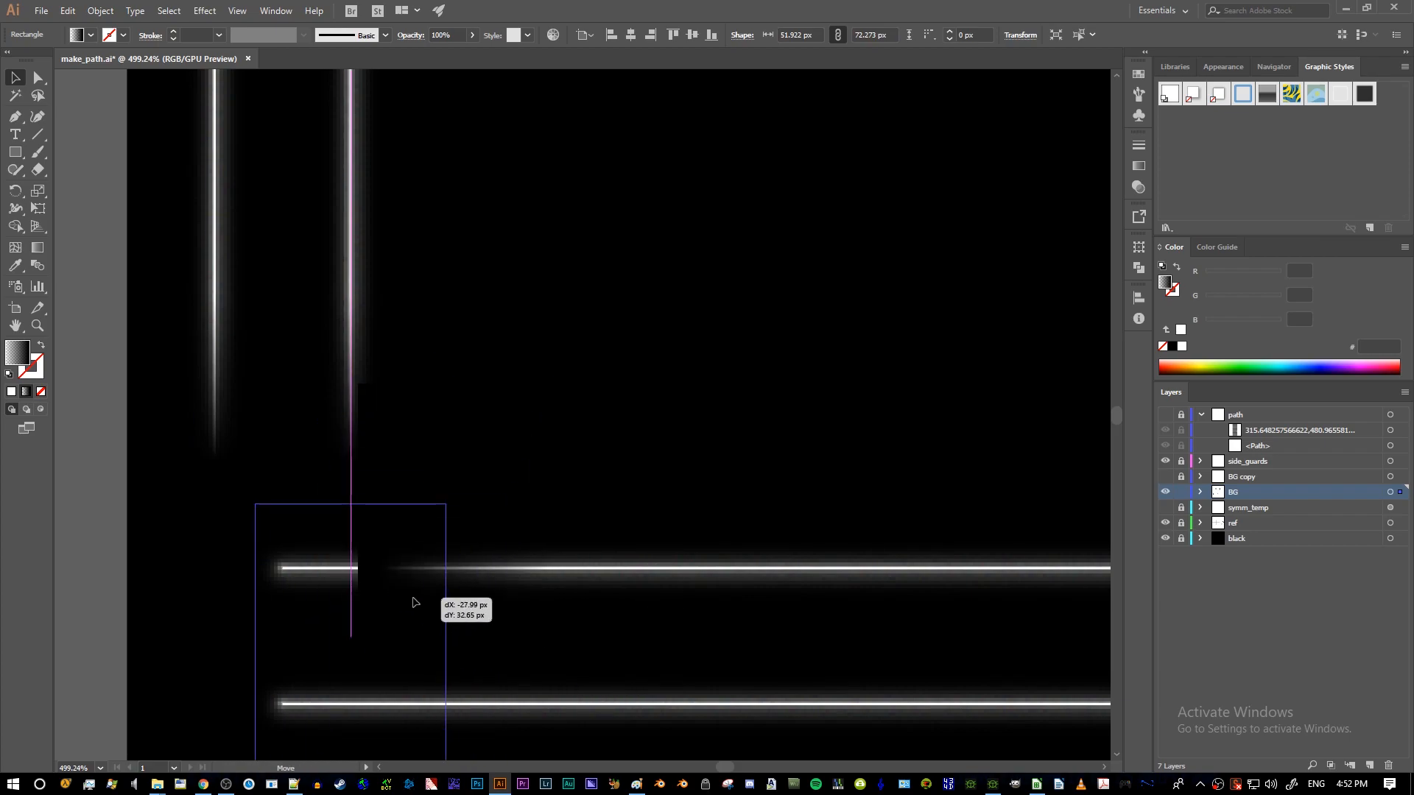
- Duplicate the gradient rectangle, turn its black side to the right, and place it over the lower horizontal lines' right ends
scroll(489, 483, "down", 4)
scroll(416, 474, "down", 3)
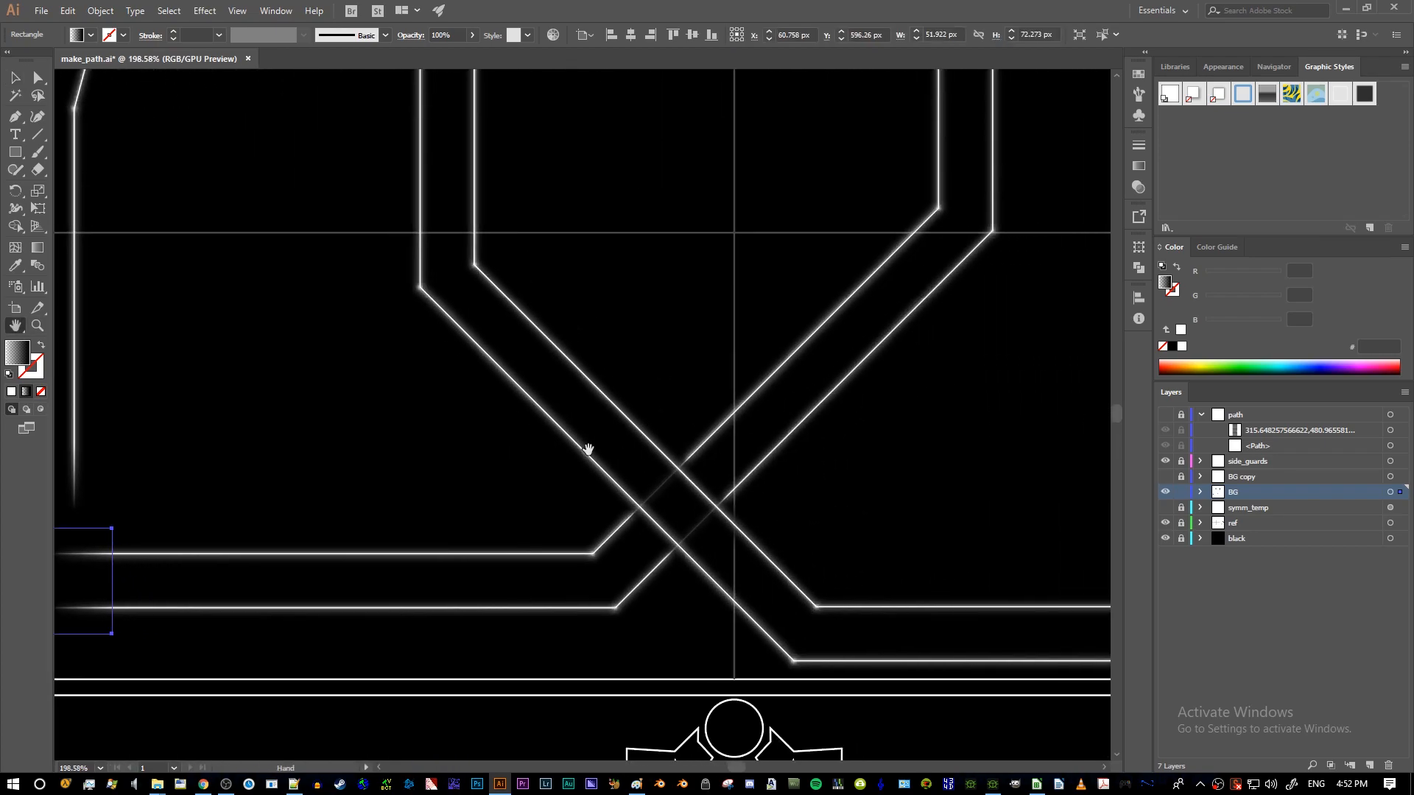
left_click_drag(394, 523, 1004, 576)
key("ctrl+space")
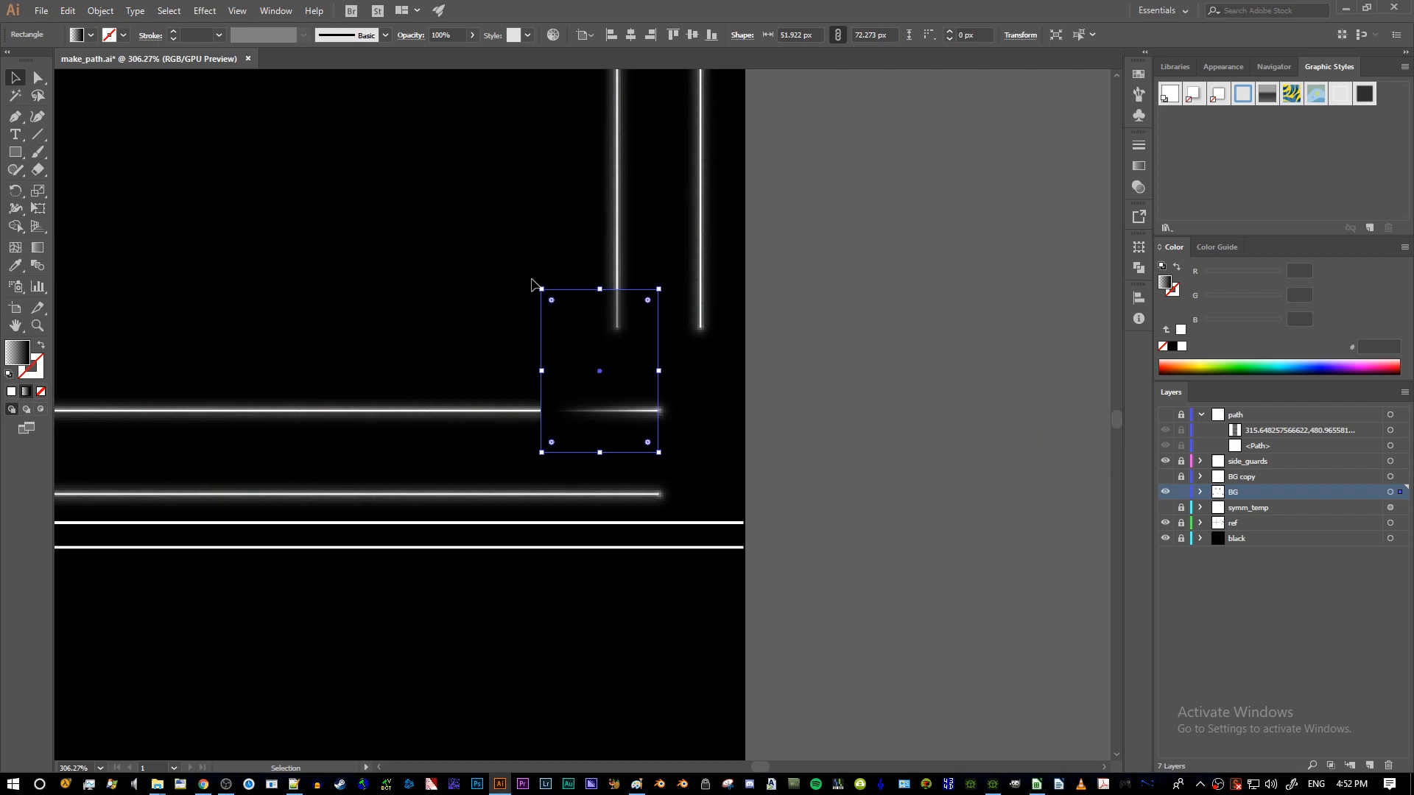
left_click_drag(534, 282, 665, 483)
scroll(700, 396, "up", 2)
left_click_drag(600, 346, 639, 486)
left_click(731, 440)
scroll(626, 442, "down", 10)
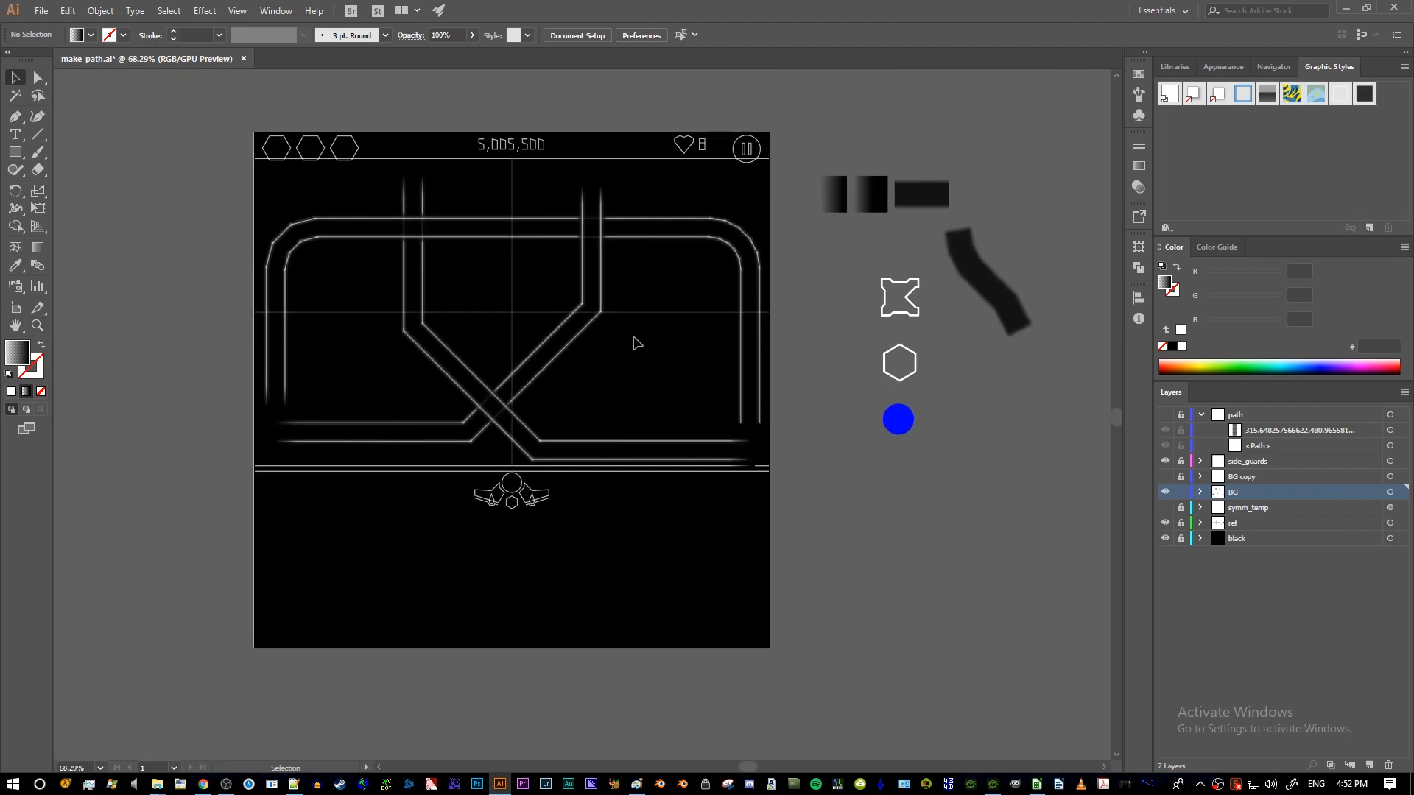
- Hide the ref layer to check the faded tracks alone, and show it again
left_click(1166, 508)
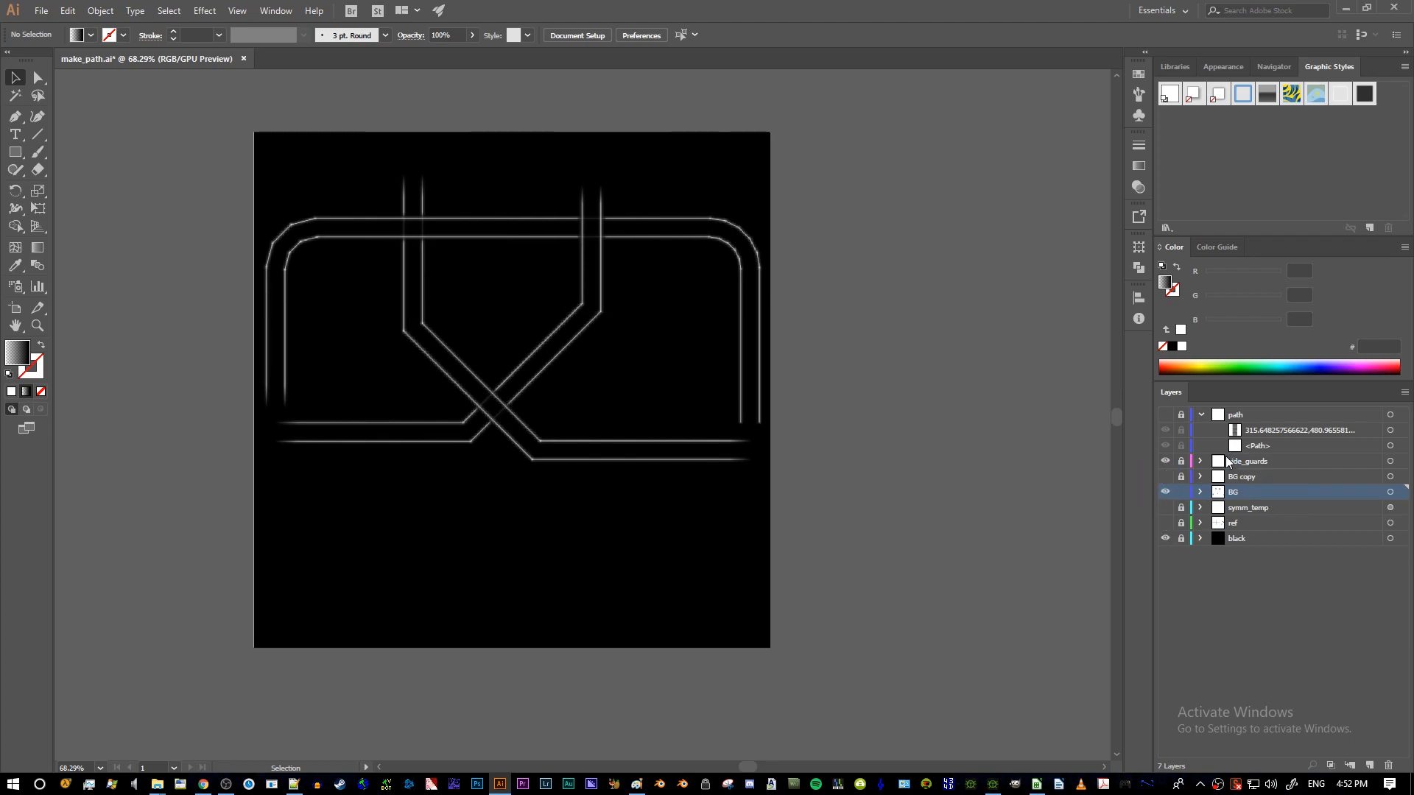
left_click(1164, 523)
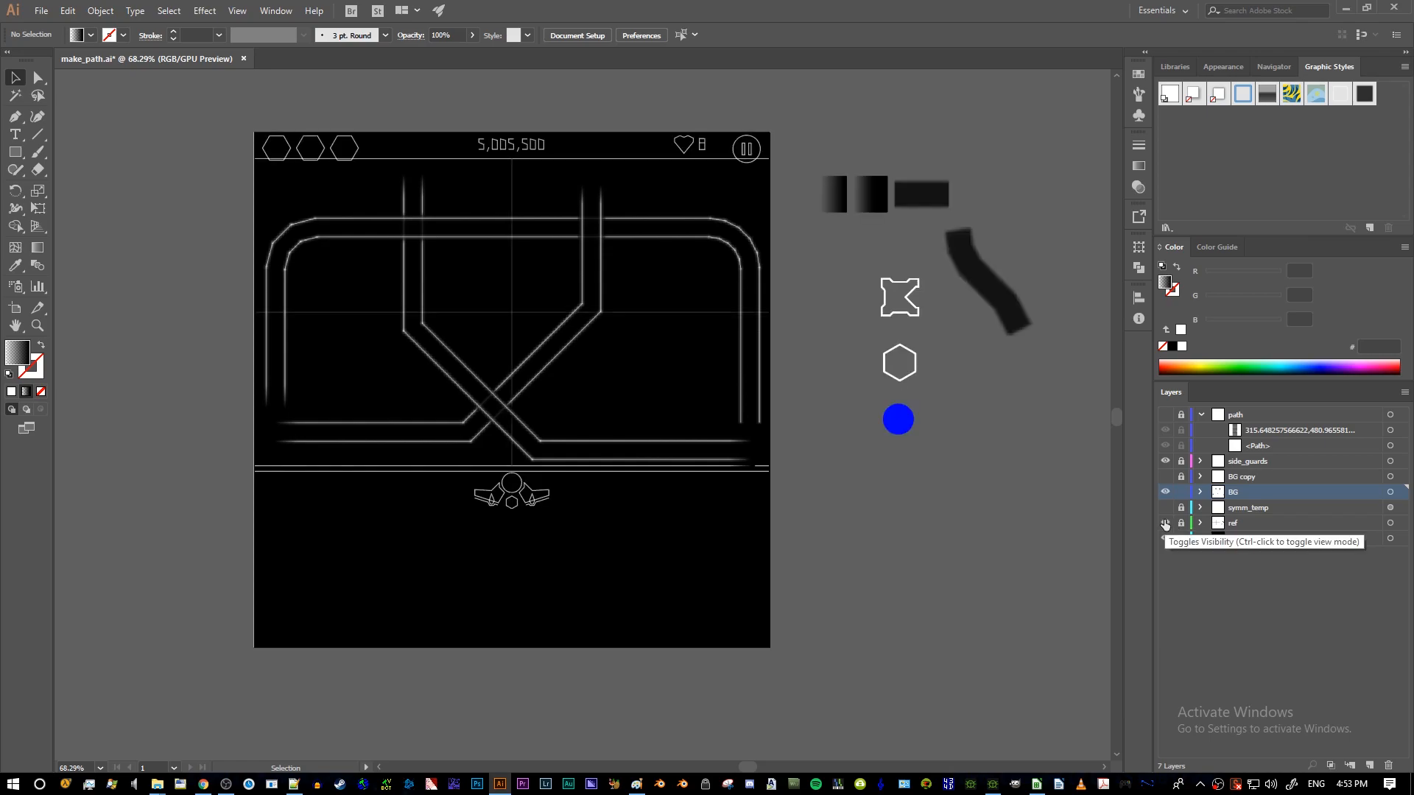
- Create a new layer directly above BG copy and lock the BG layer
left_click(1247, 510)
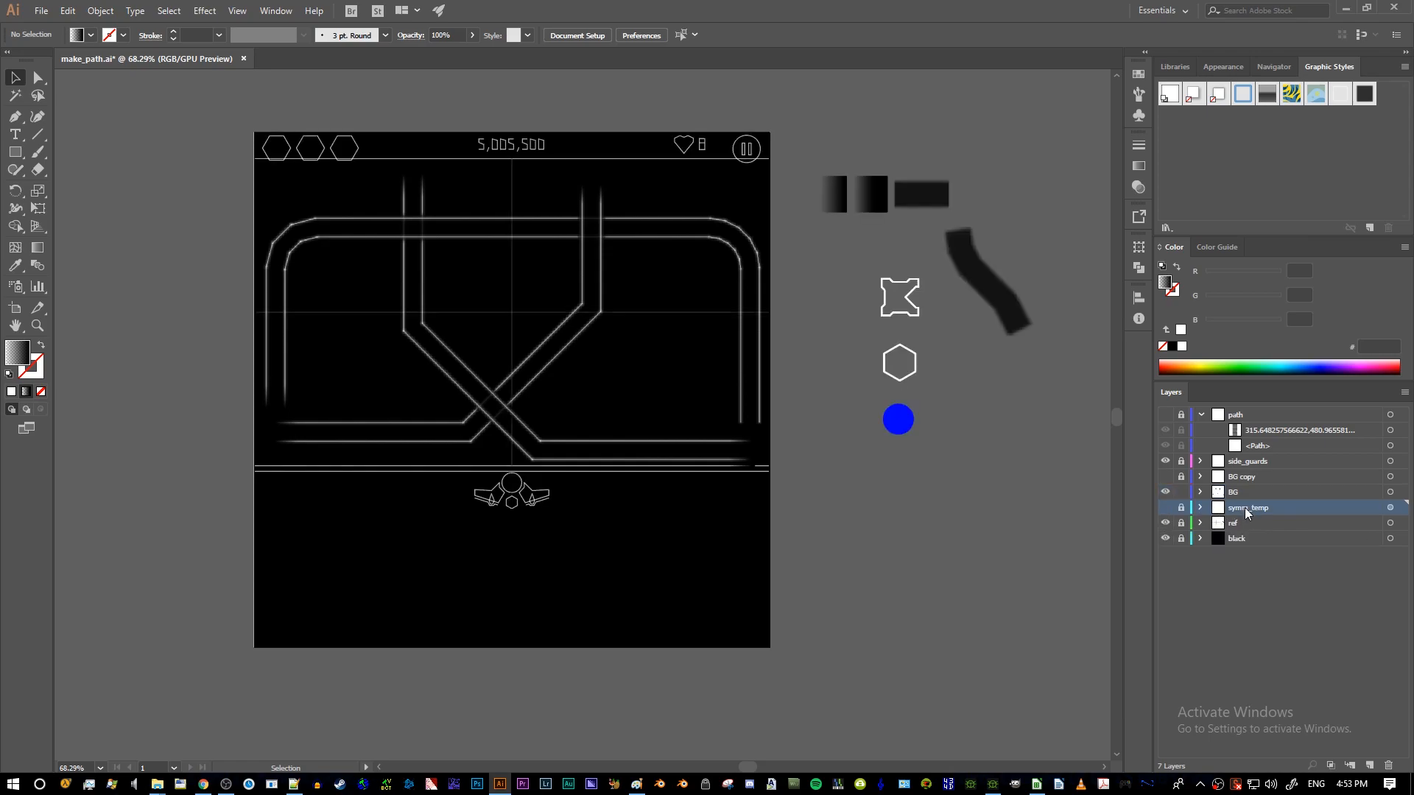
left_click(39, 9)
left_click(39, 9)
left_click(1285, 481)
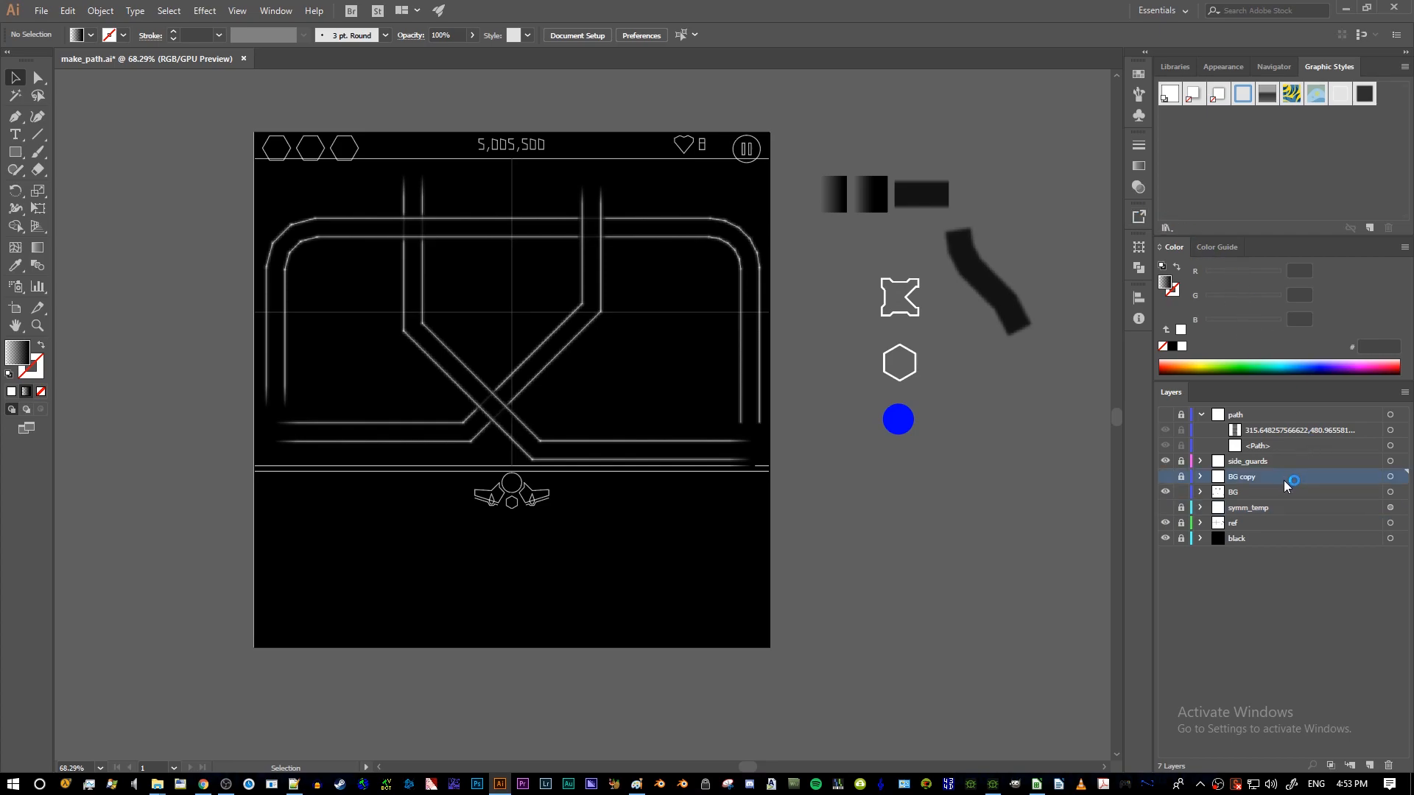
left_click(1370, 765)
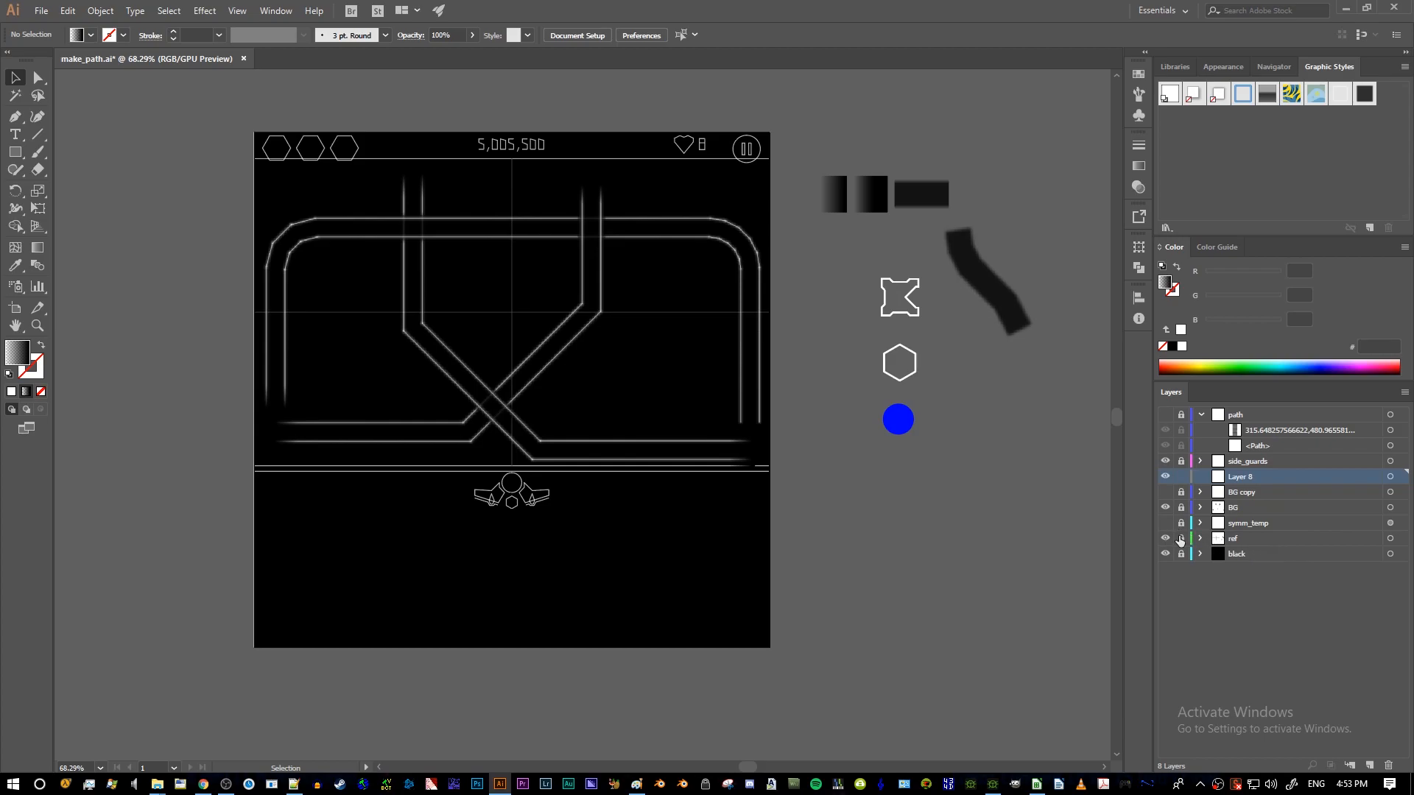
- Copy the white hexagon beside the artboard from the ref layer, and lock the ref layer again
left_click(911, 368)
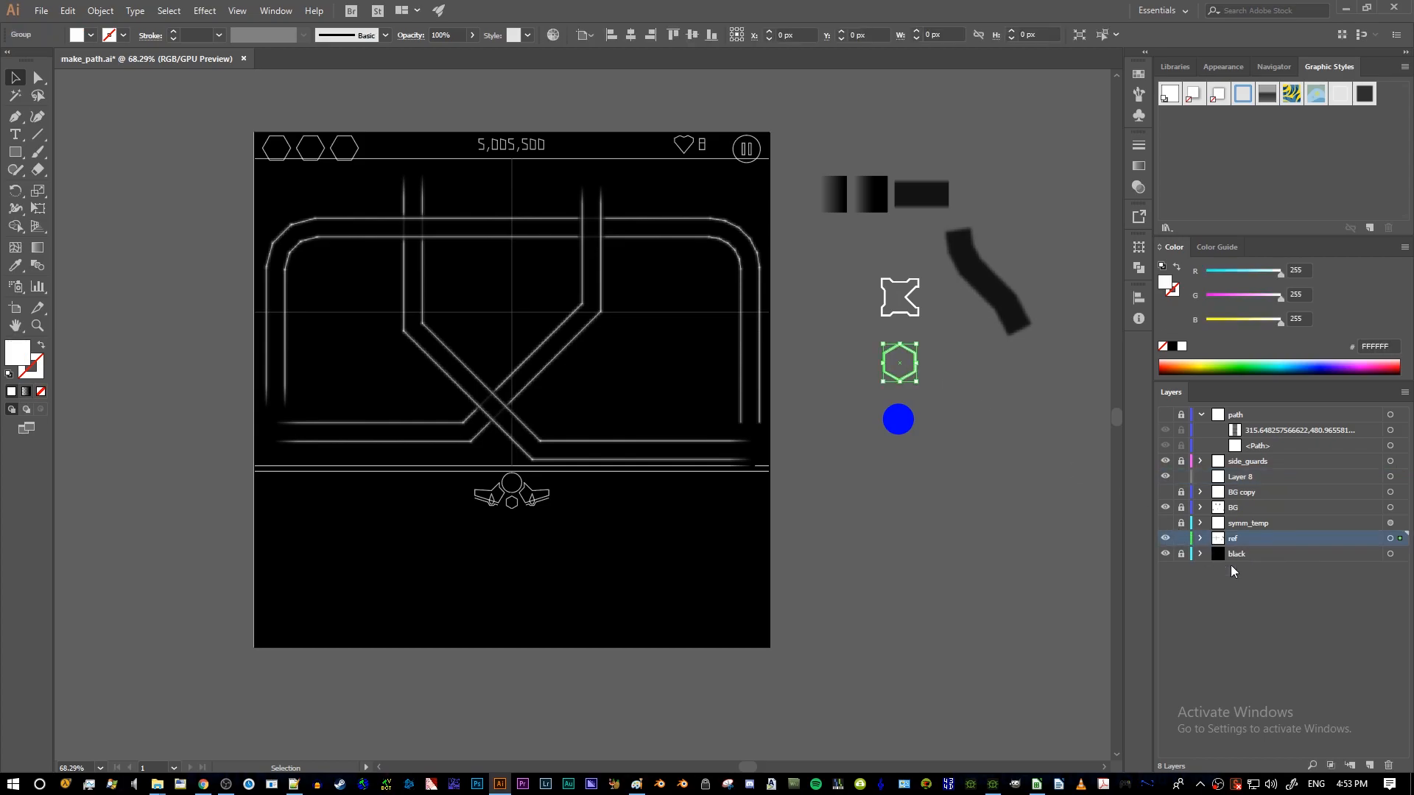
left_click(1182, 538)
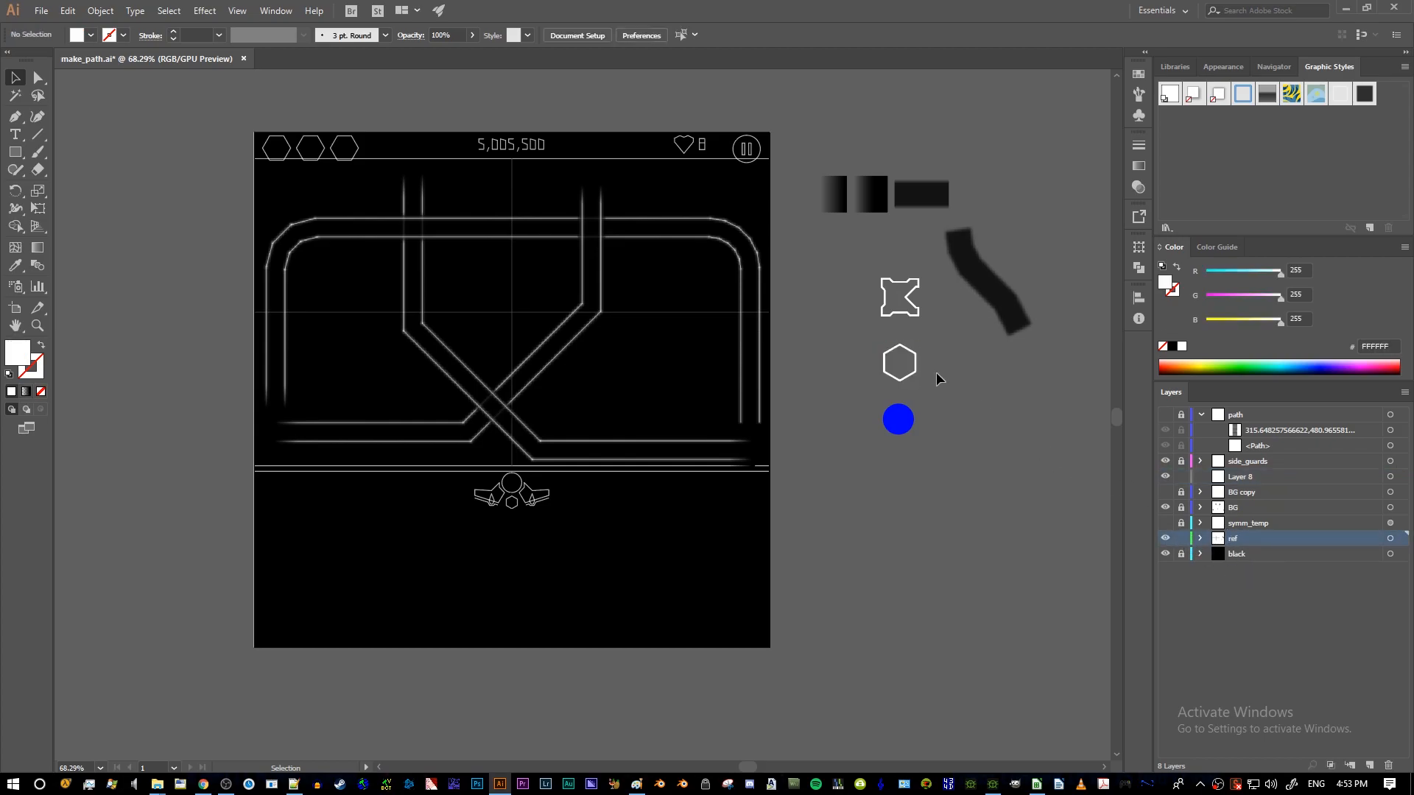
left_click(920, 363)
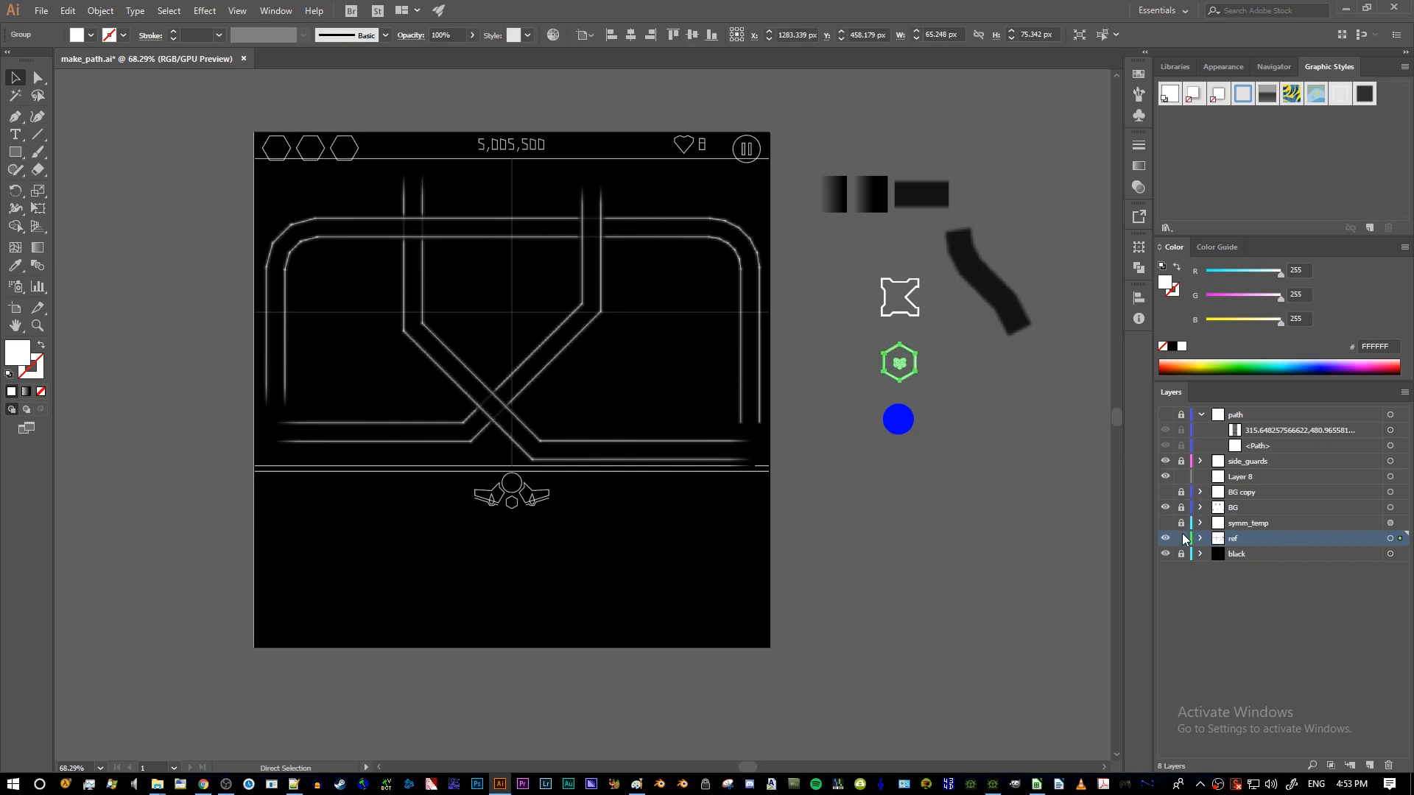
left_click(1181, 539)
- Rename the new layer above BG copy as Shards
left_click(1240, 480)
double_click(1236, 477)
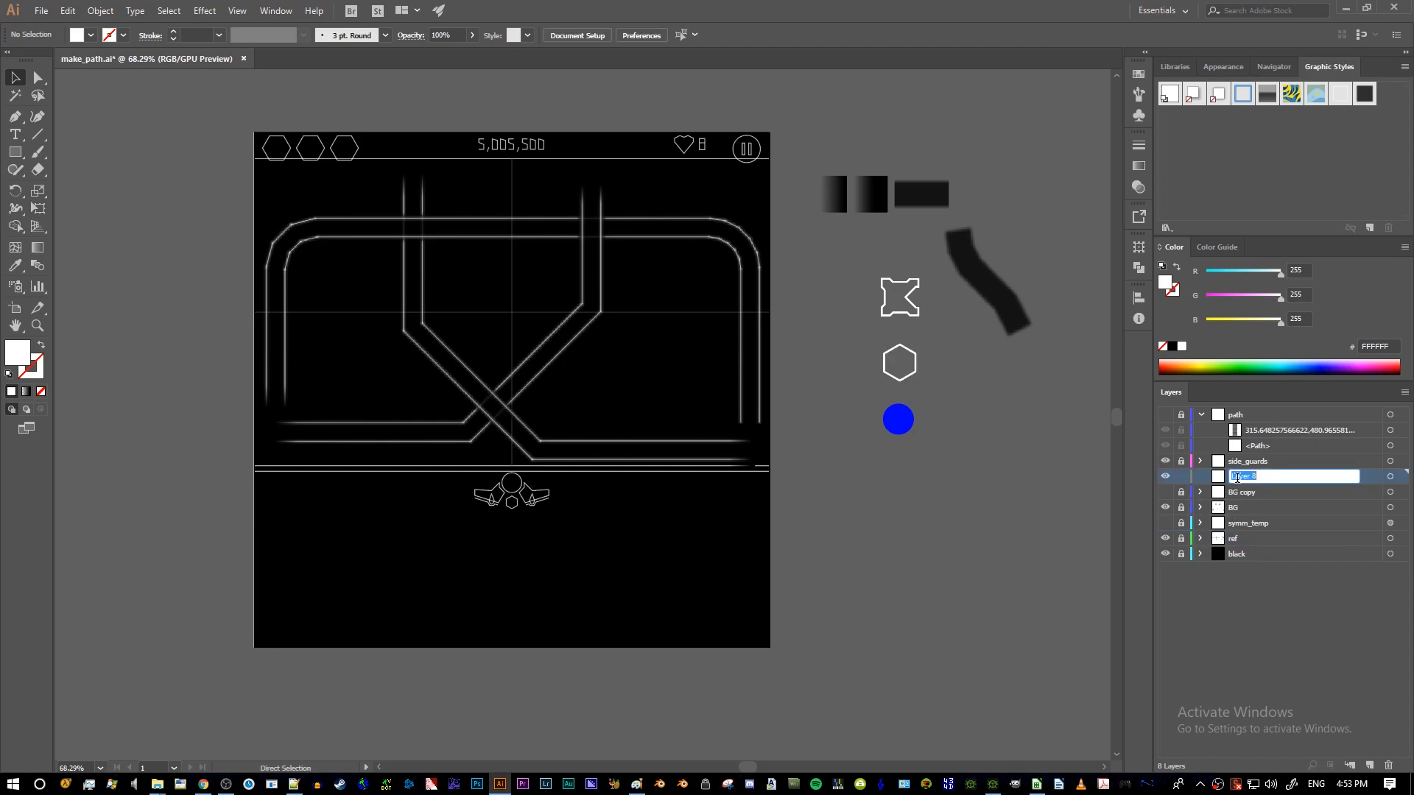
type("Shards")
key("Return")
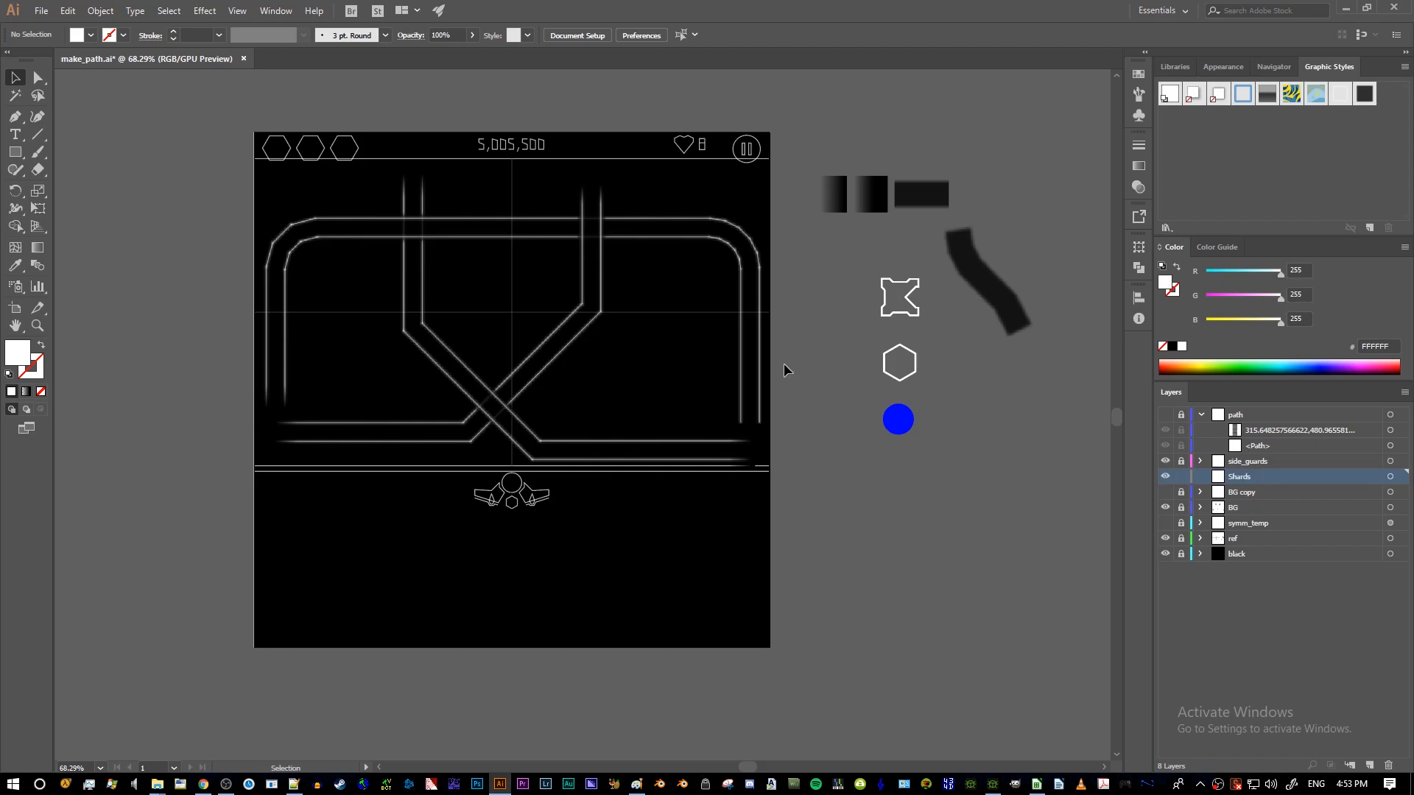
- Paste the hexagon into the Shards layer and place six copies in the open areas around the tracks: two at the top, two on each side
key("ctrl+v")
left_click_drag(638, 378, 707, 442)
scroll(603, 455, "up", 3)
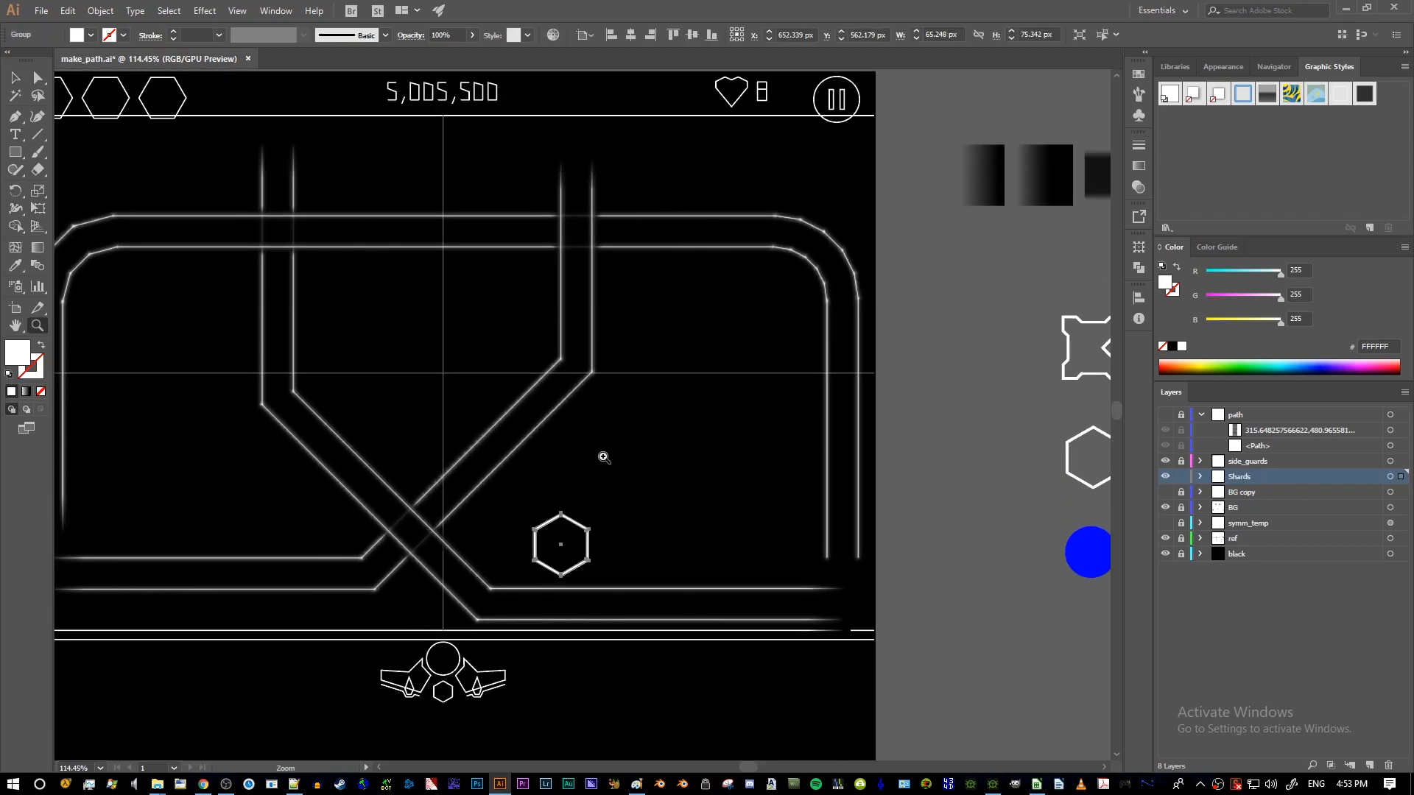
left_click(407, 462, "alt")
left_click_drag(433, 480, 389, 146)
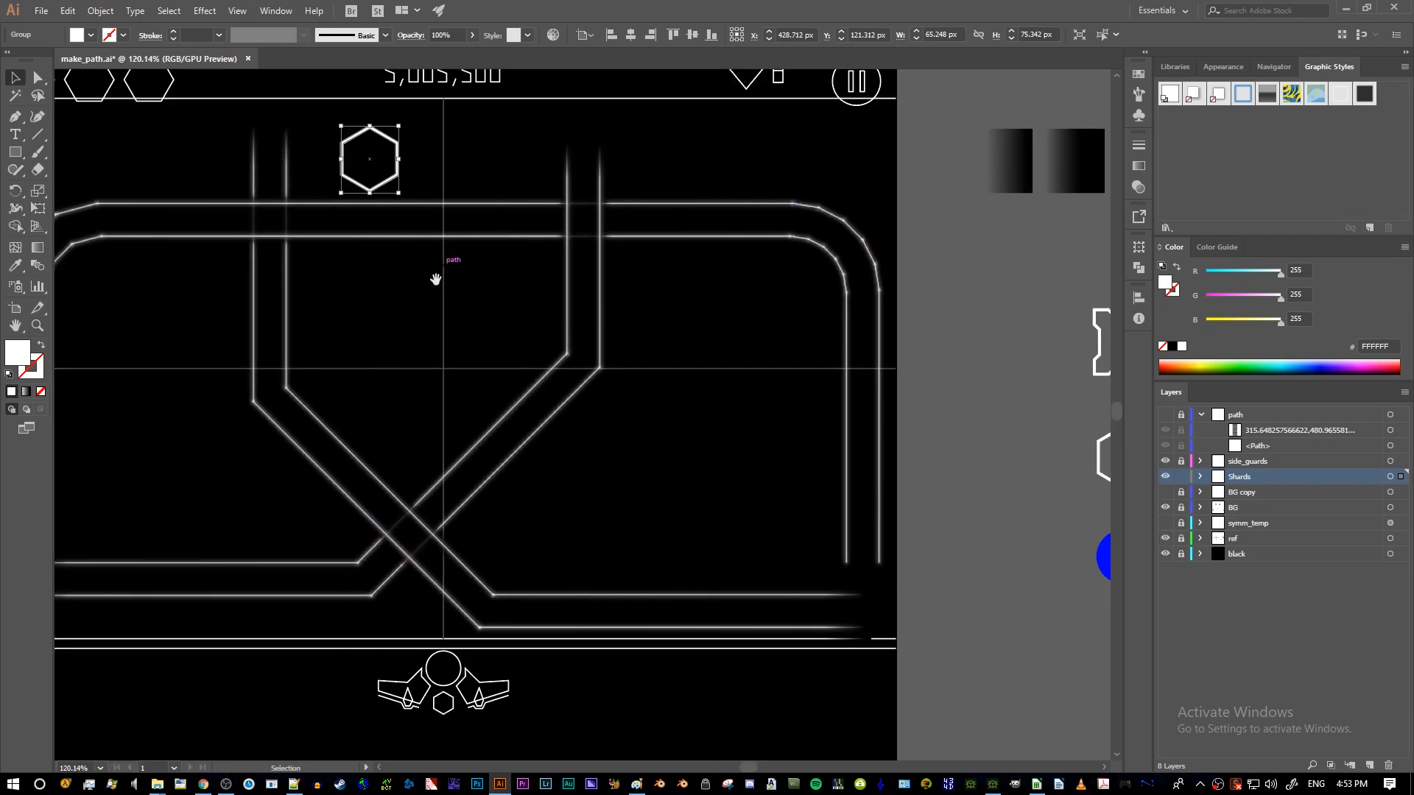
key("ctrl+0")
left_click_drag(598, 143, 851, 461)
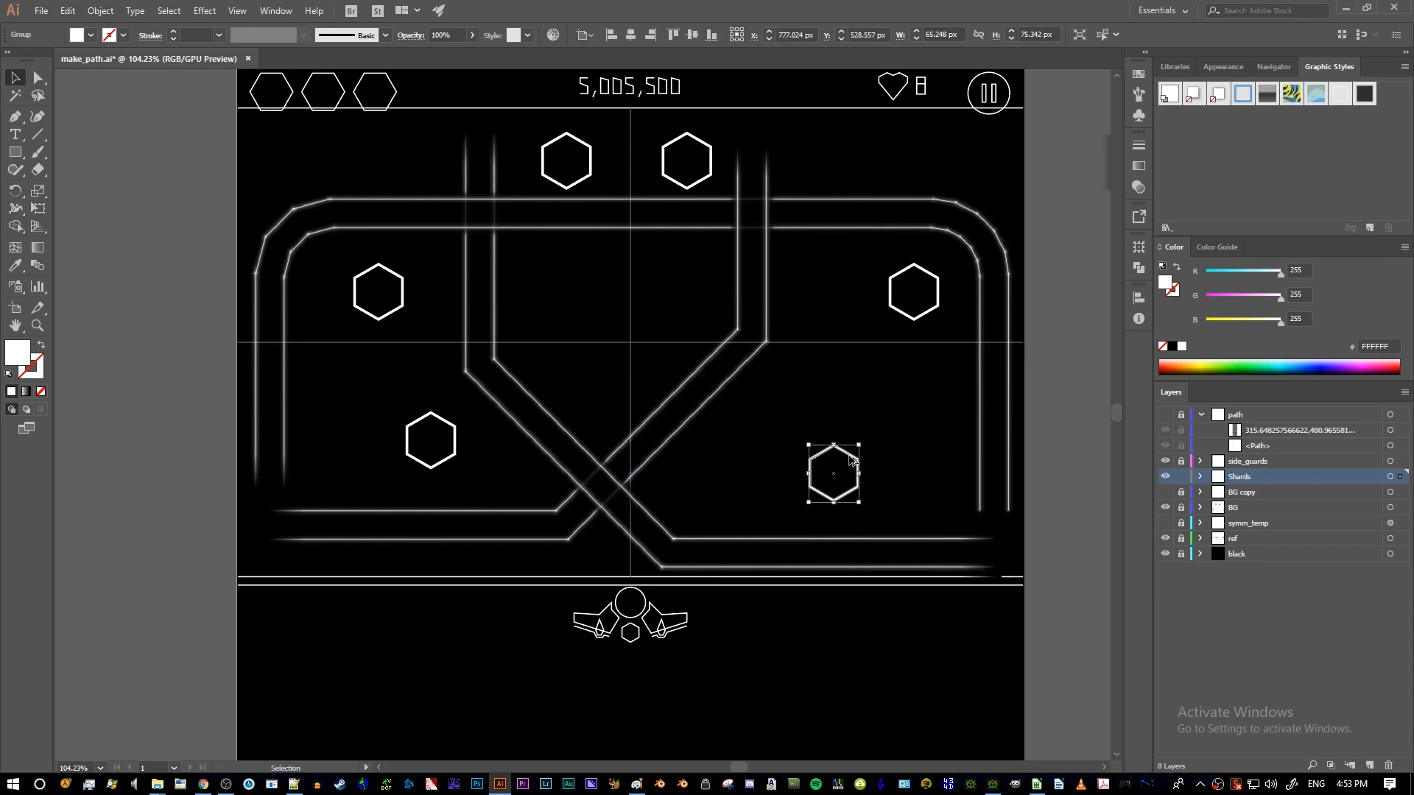
left_click(842, 440)
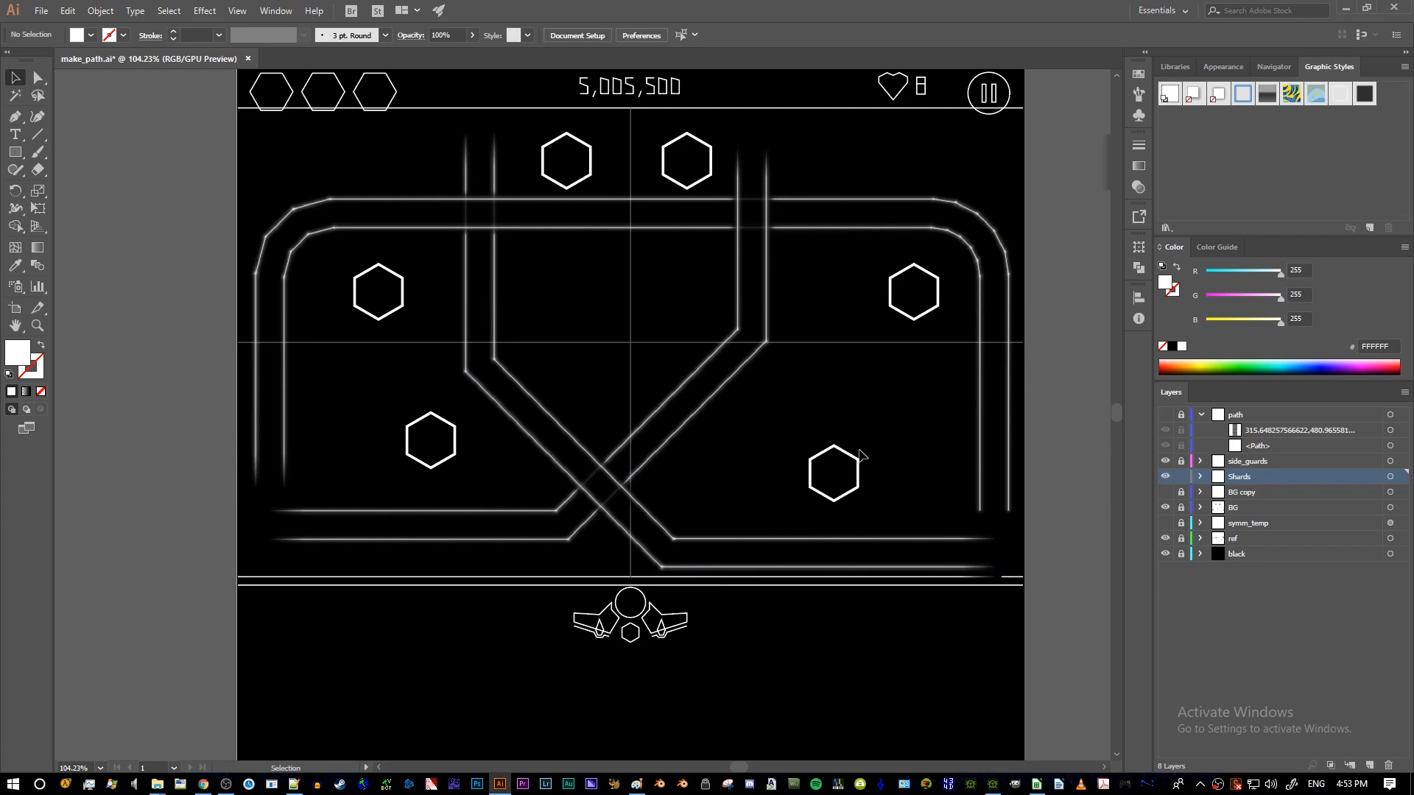
scroll(858, 457, "up", 3)
scroll(847, 460, "down", 2)
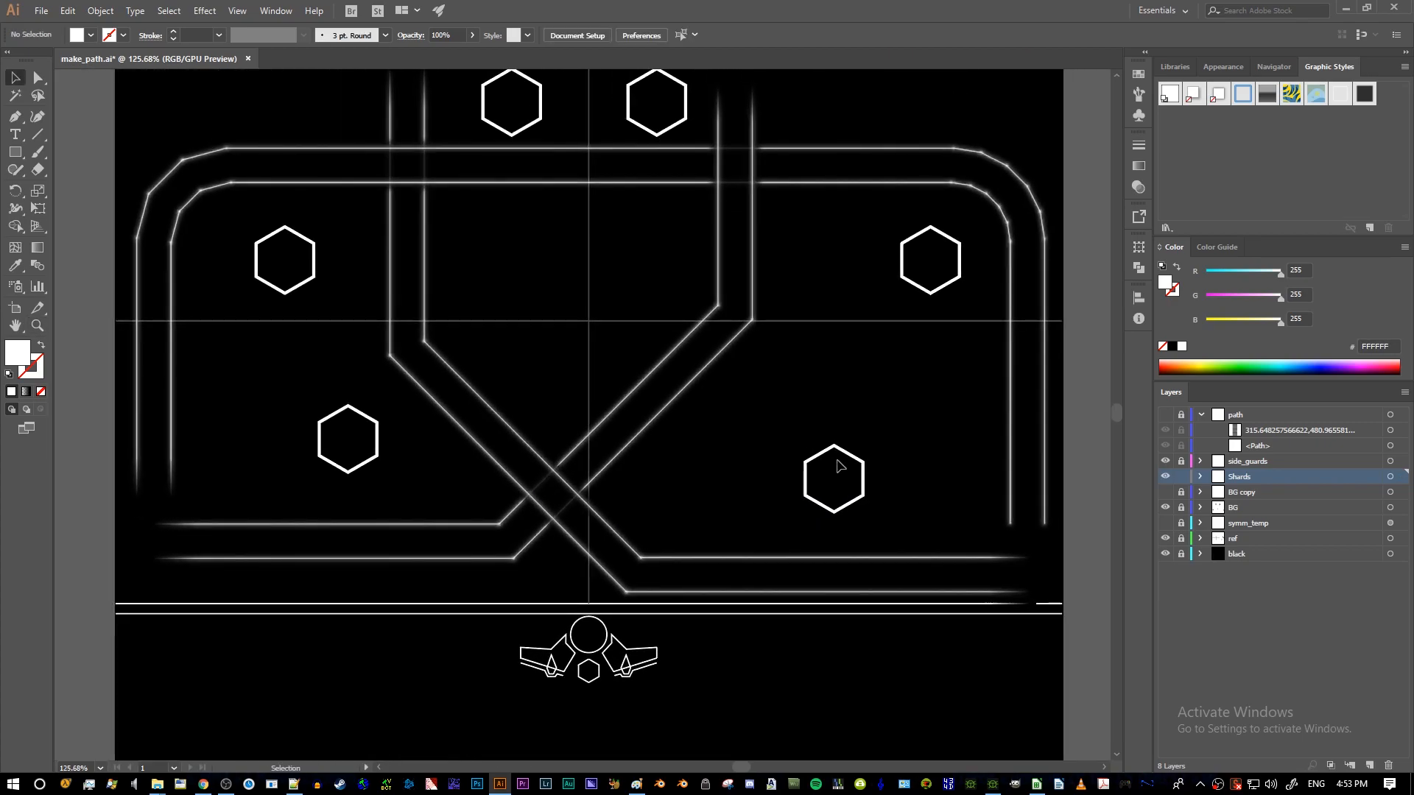
left_click_drag(851, 462, 769, 421)
key("ctrl+z")
- Draw an unfilled path with a white 1 pt stroke through the six hexagon centres, from lower left over the top to lower right and upper right
key("z")
left_click(864, 401, "alt")
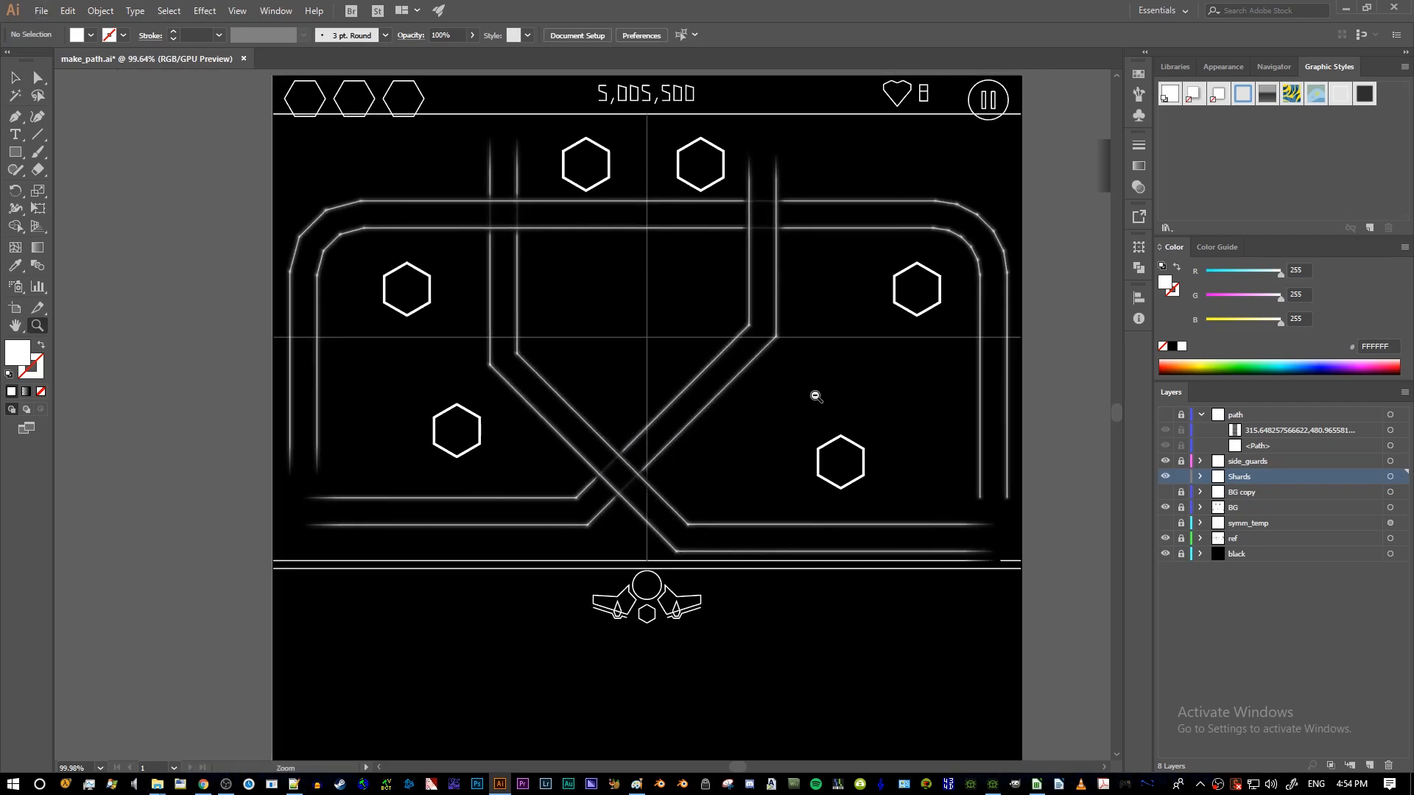
scroll(847, 391, "right", 3)
key("p")
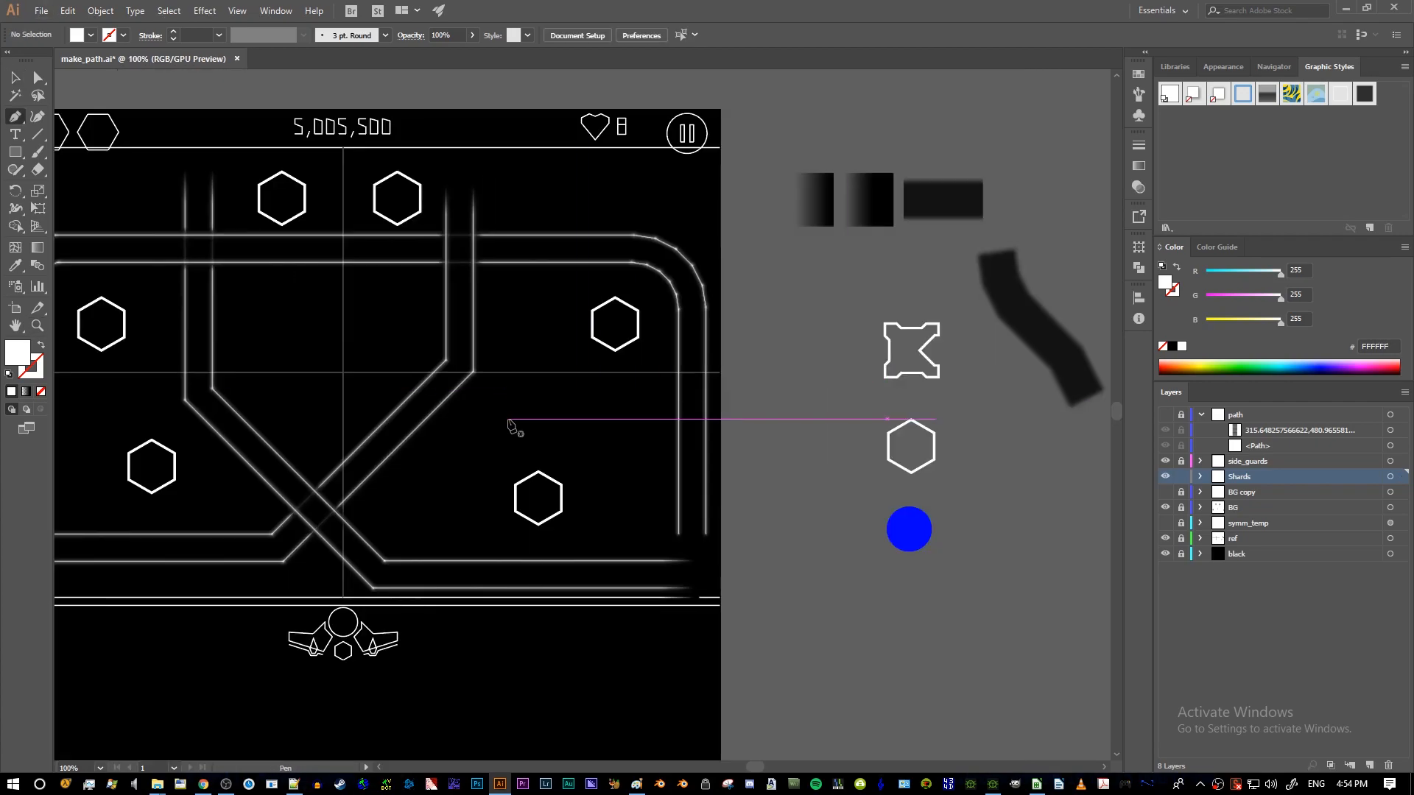
scroll(515, 420, "left", 3)
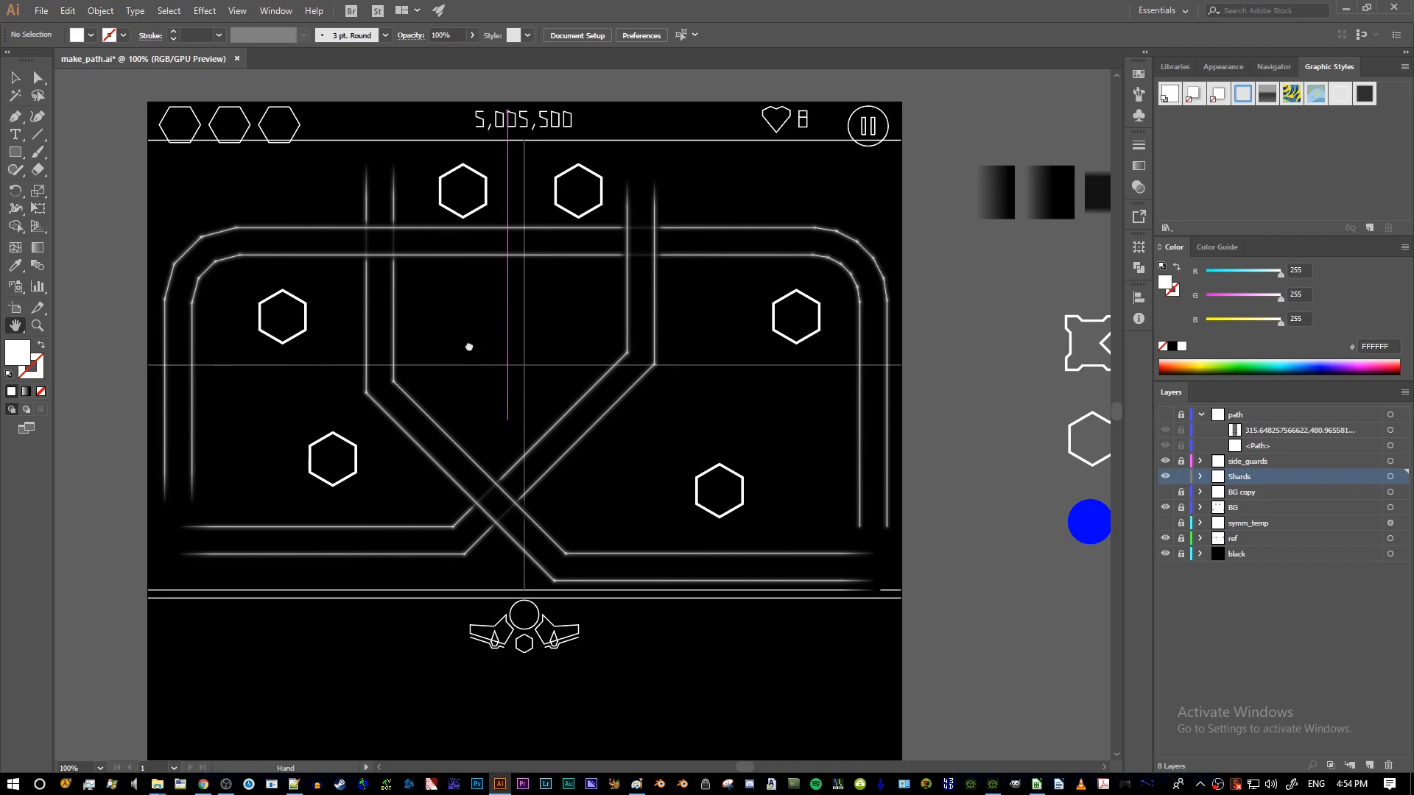
key("p")
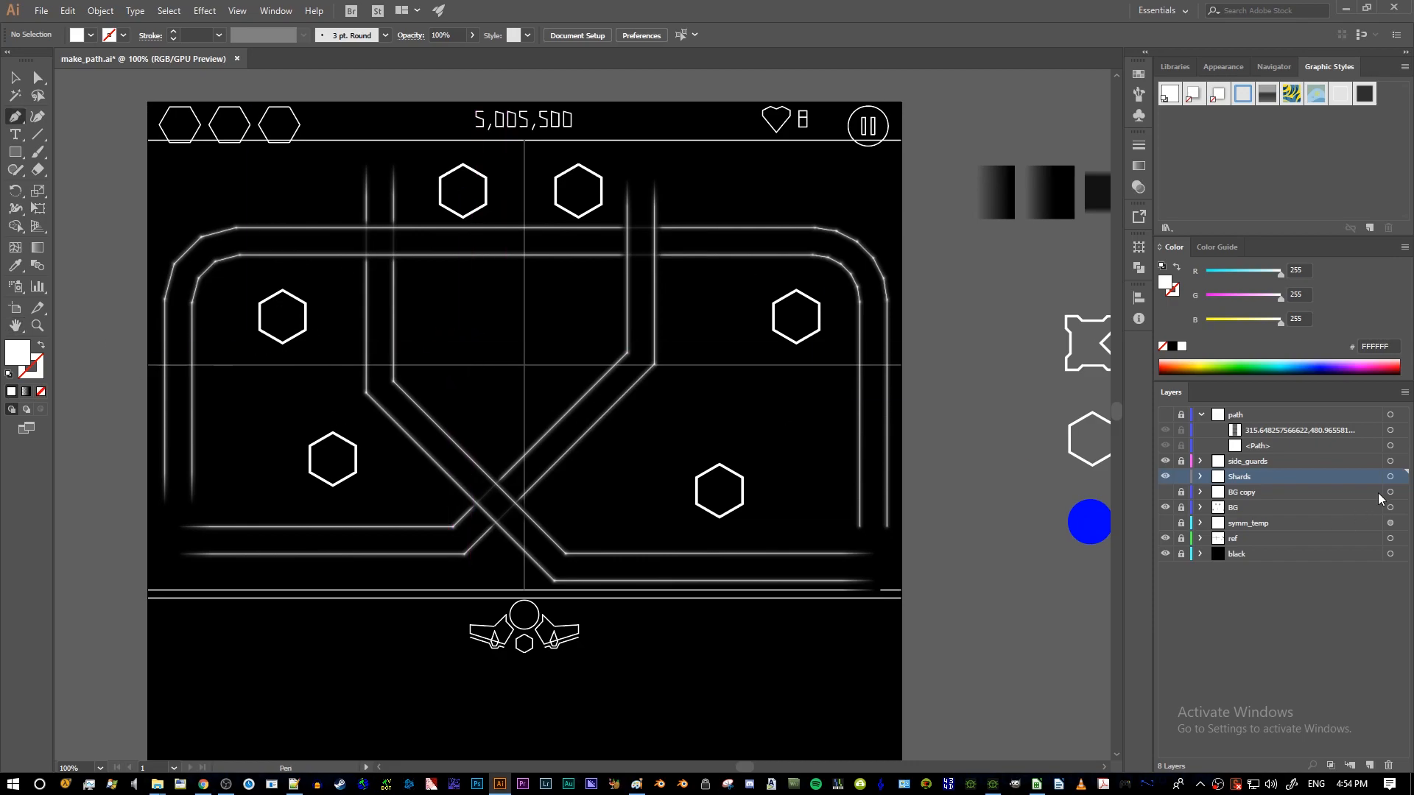
left_click(41, 345)
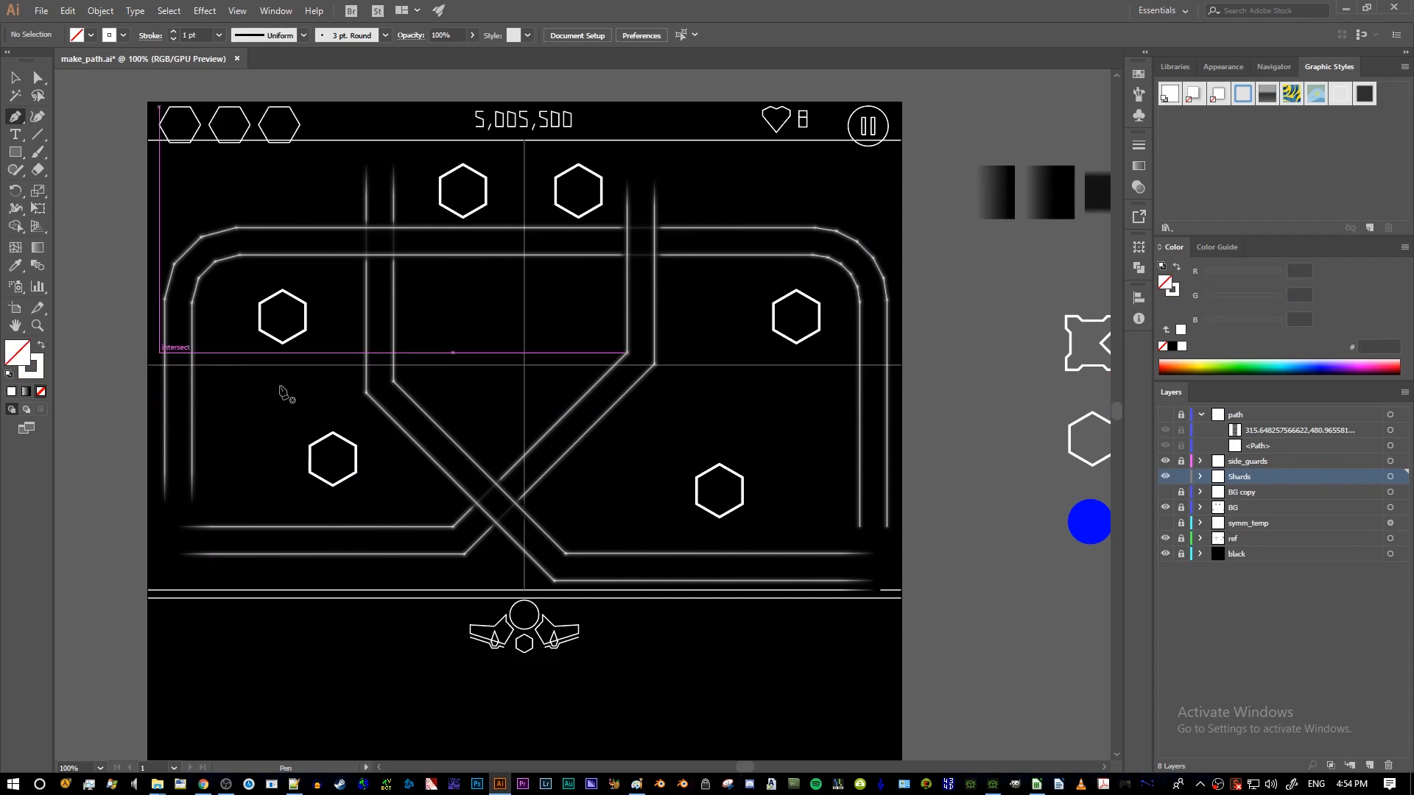
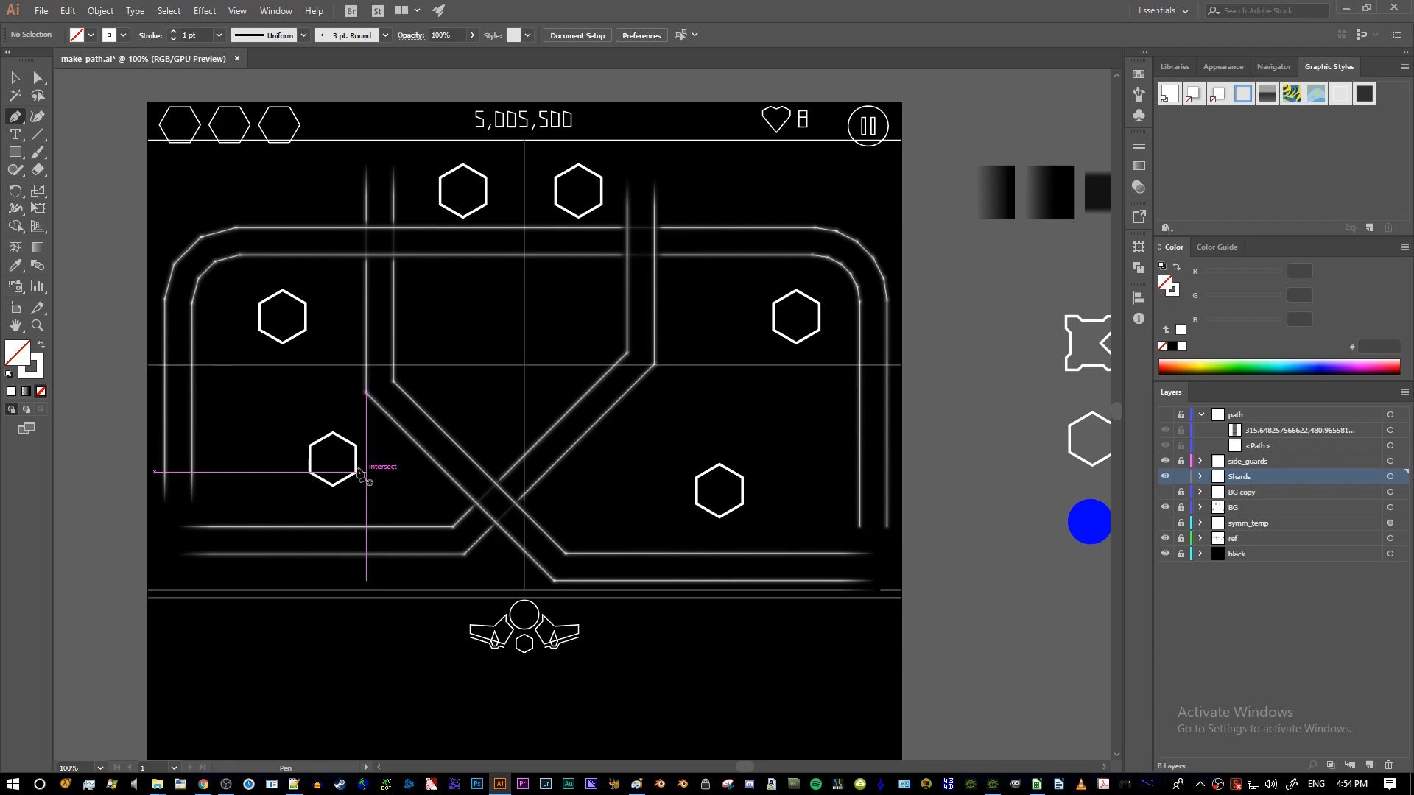
left_click(333, 459)
left_click(283, 317)
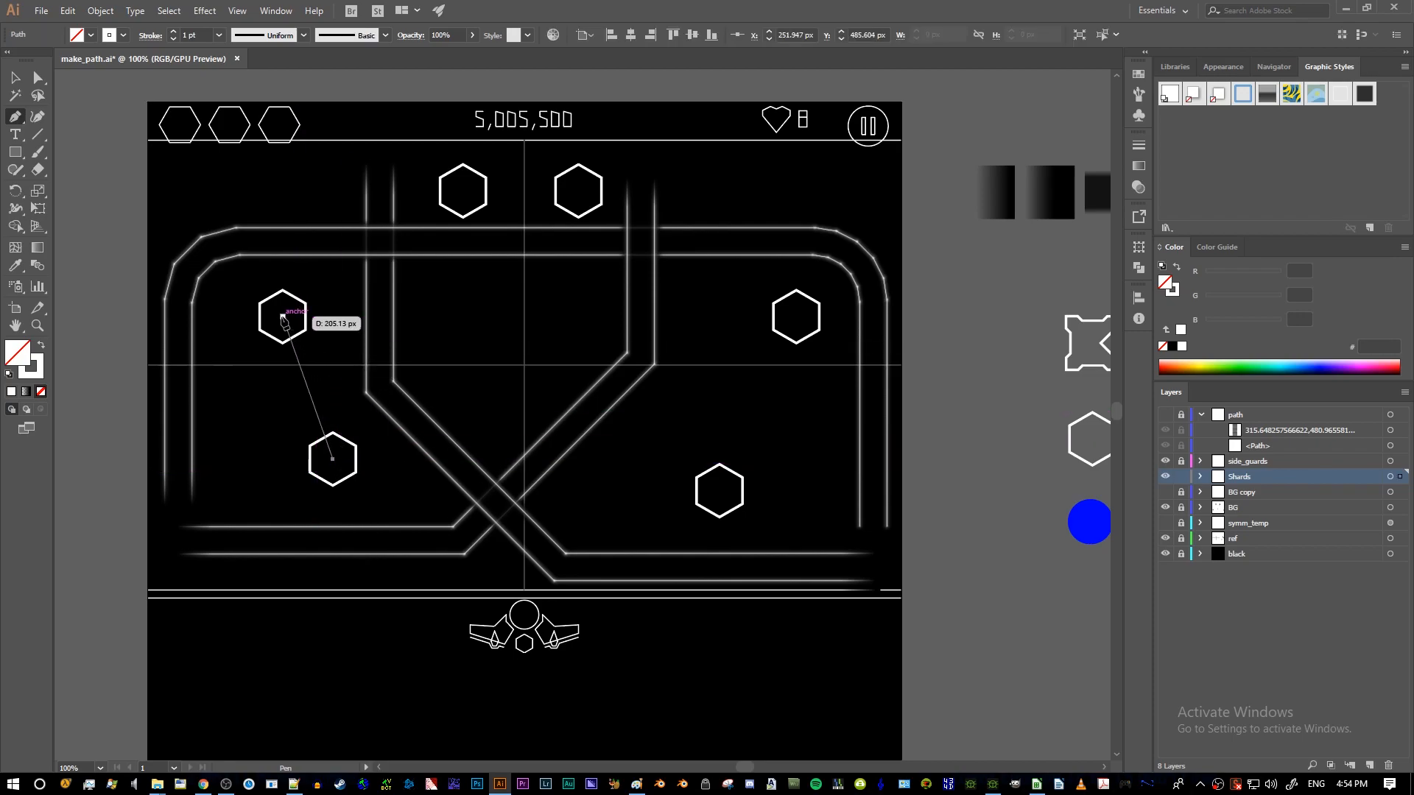
left_click(464, 193)
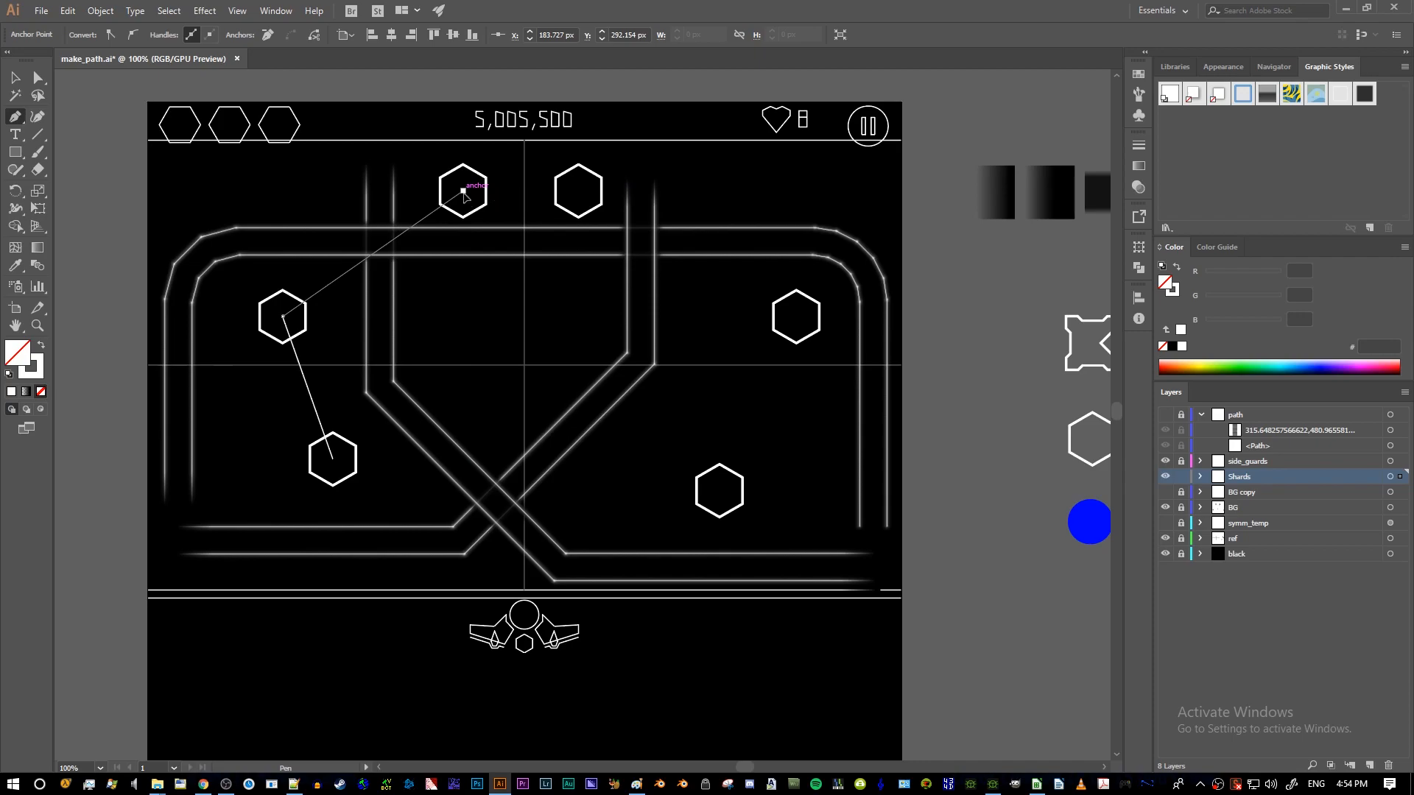
left_click(579, 191)
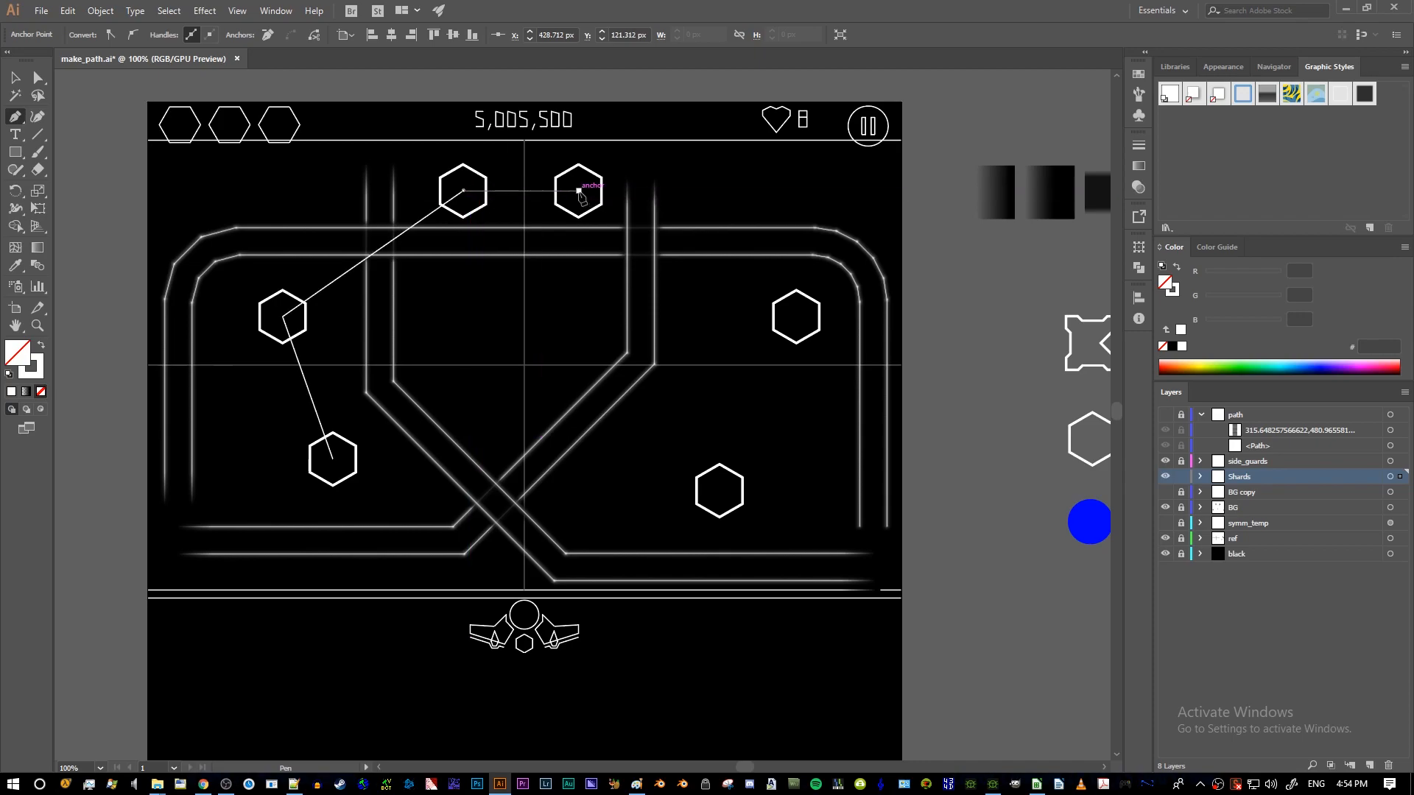
left_click(720, 490)
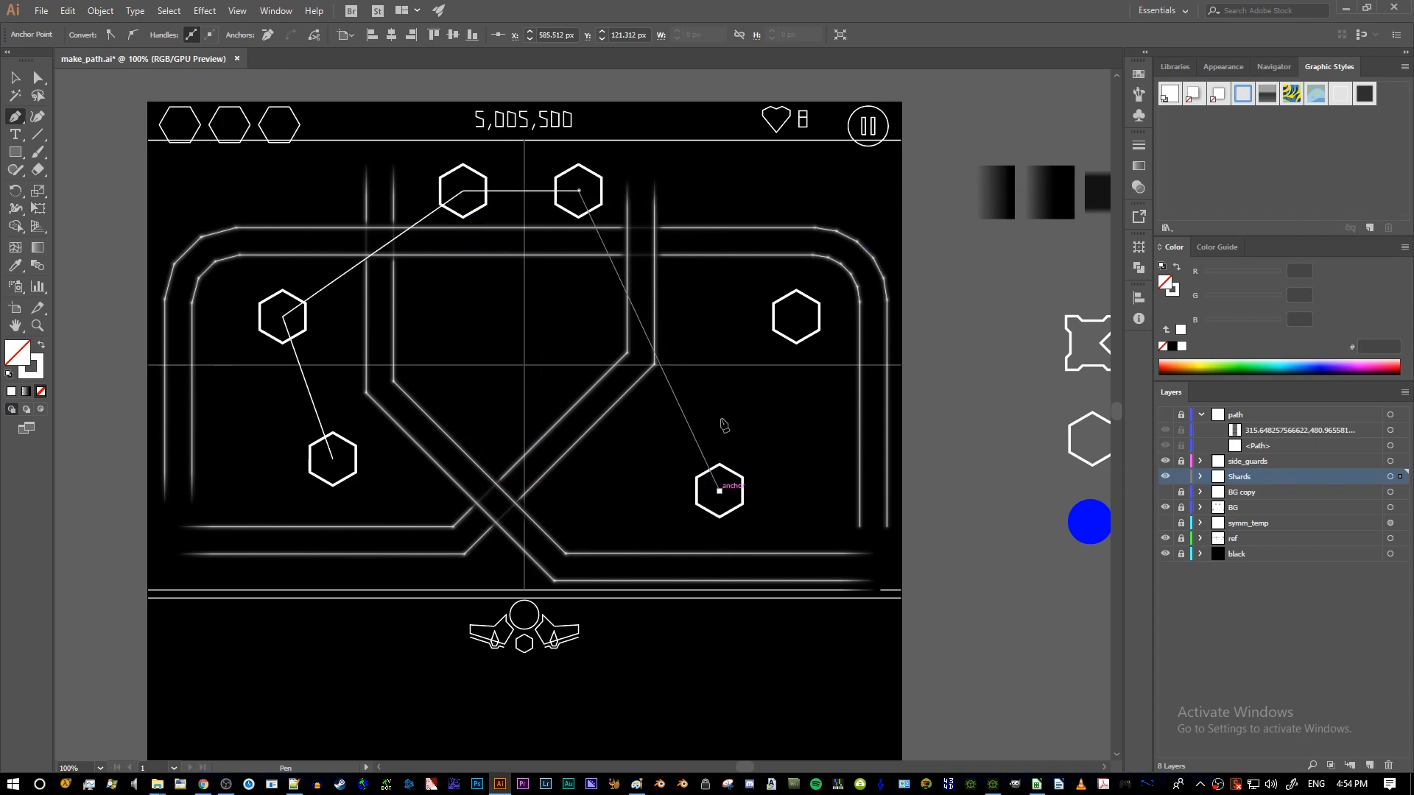
left_click(797, 317)
left_click(833, 417, "ctrl")
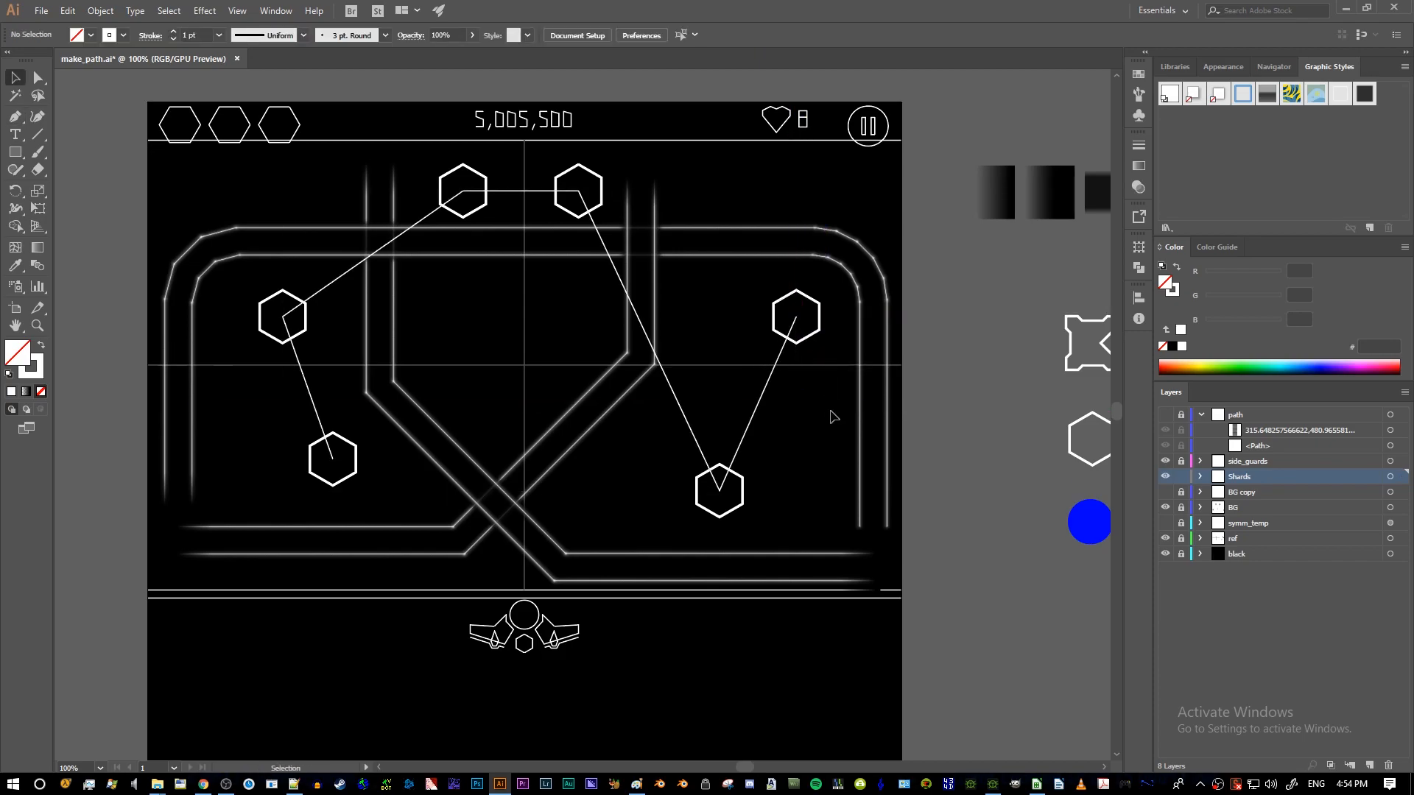
- Move the Shards layer to the top of the layer stack and run the GetCoord script on the path joining the hexagons
left_click(670, 379)
left_click_drag(1254, 481, 1253, 409)
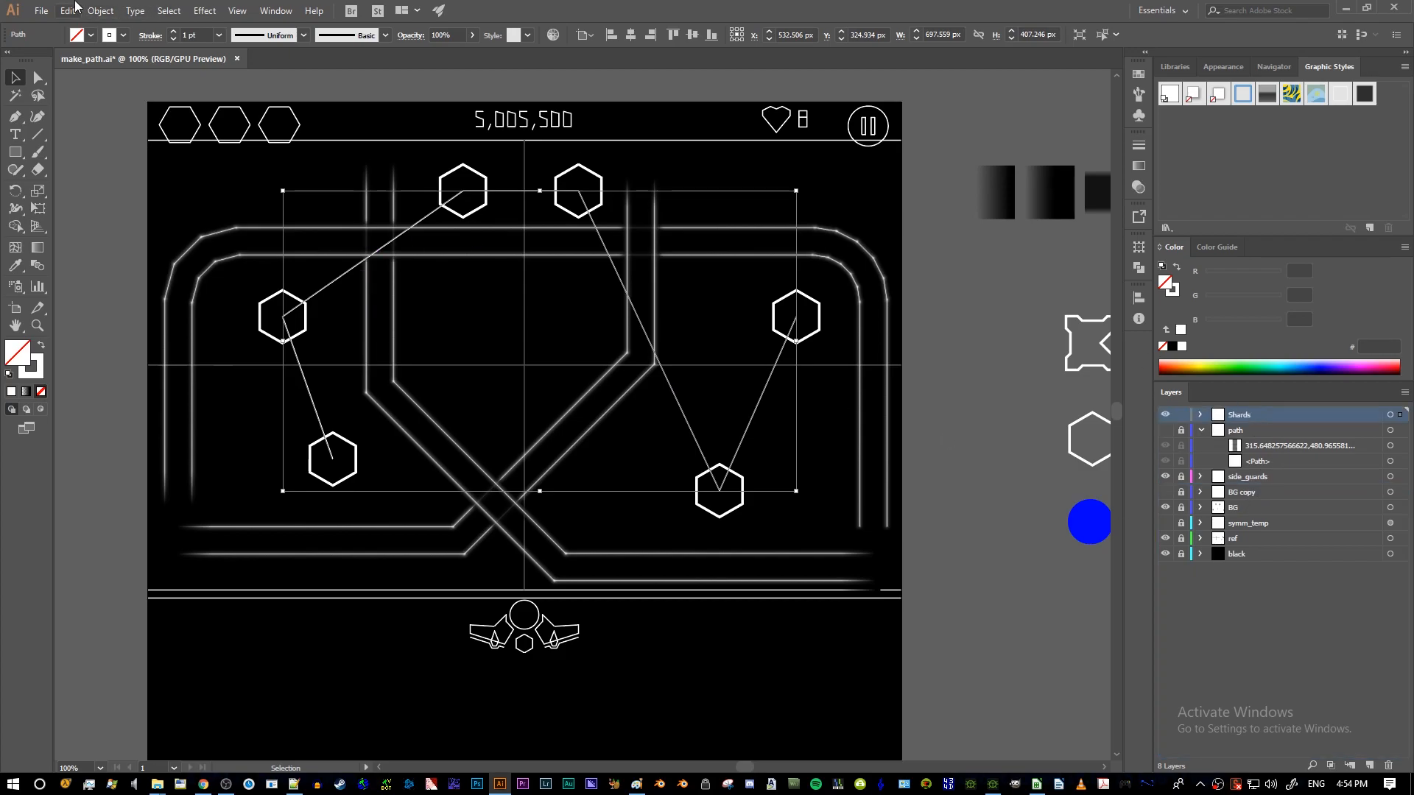
left_click(41, 10)
mouse_move(88, 332)
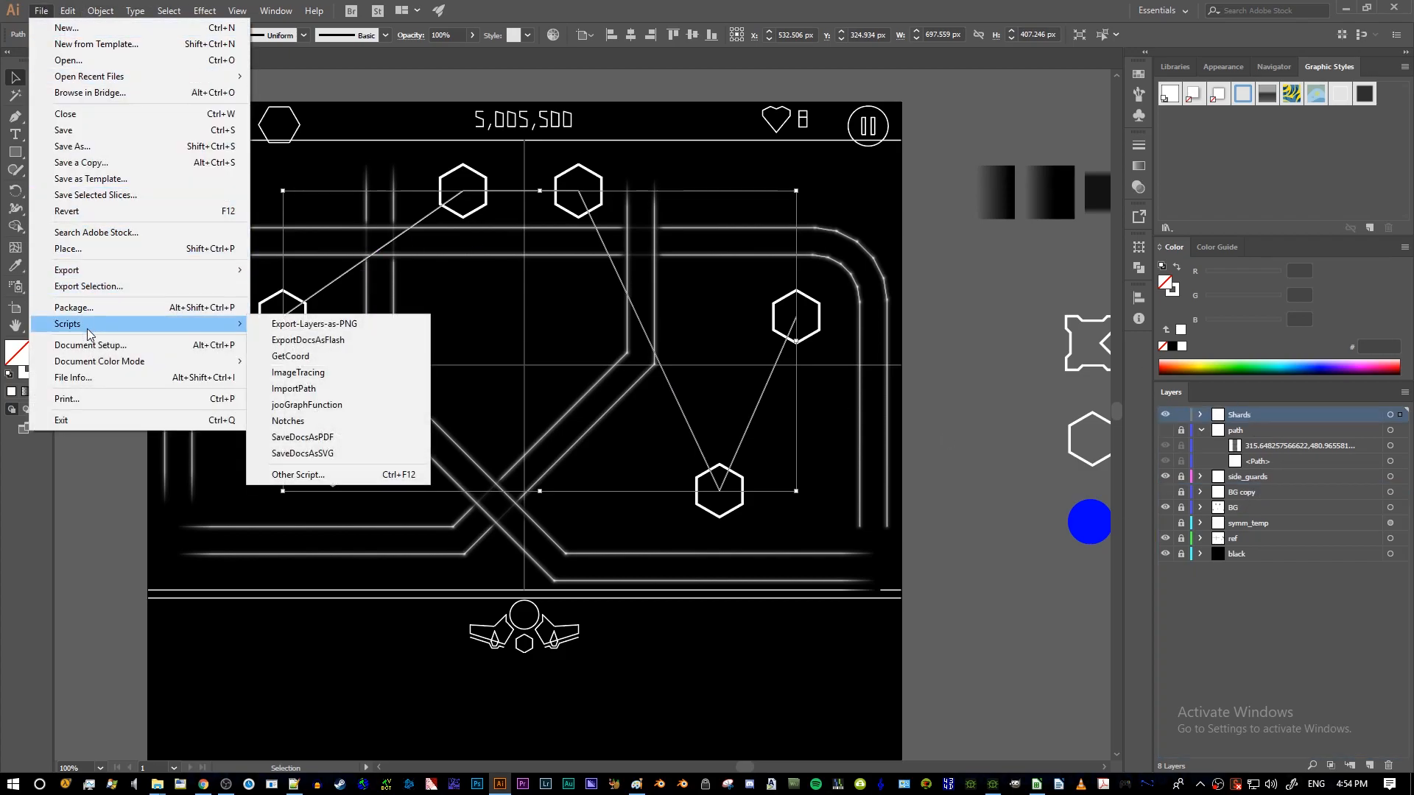
left_click(291, 356)
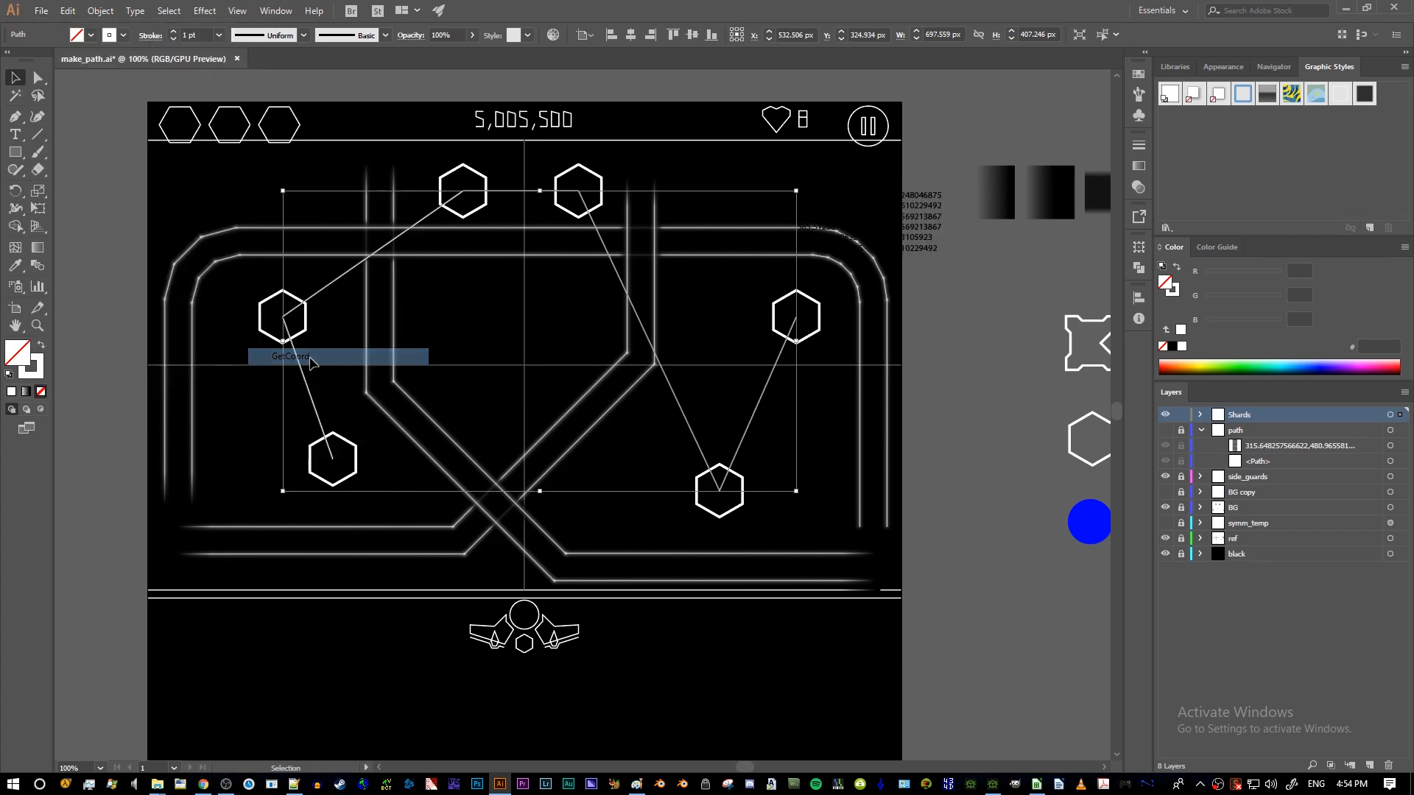
- Move the generated coordinate text just outside the artboard's right edge, check it up close, and save the file
left_click_drag(900, 232, 1019, 329)
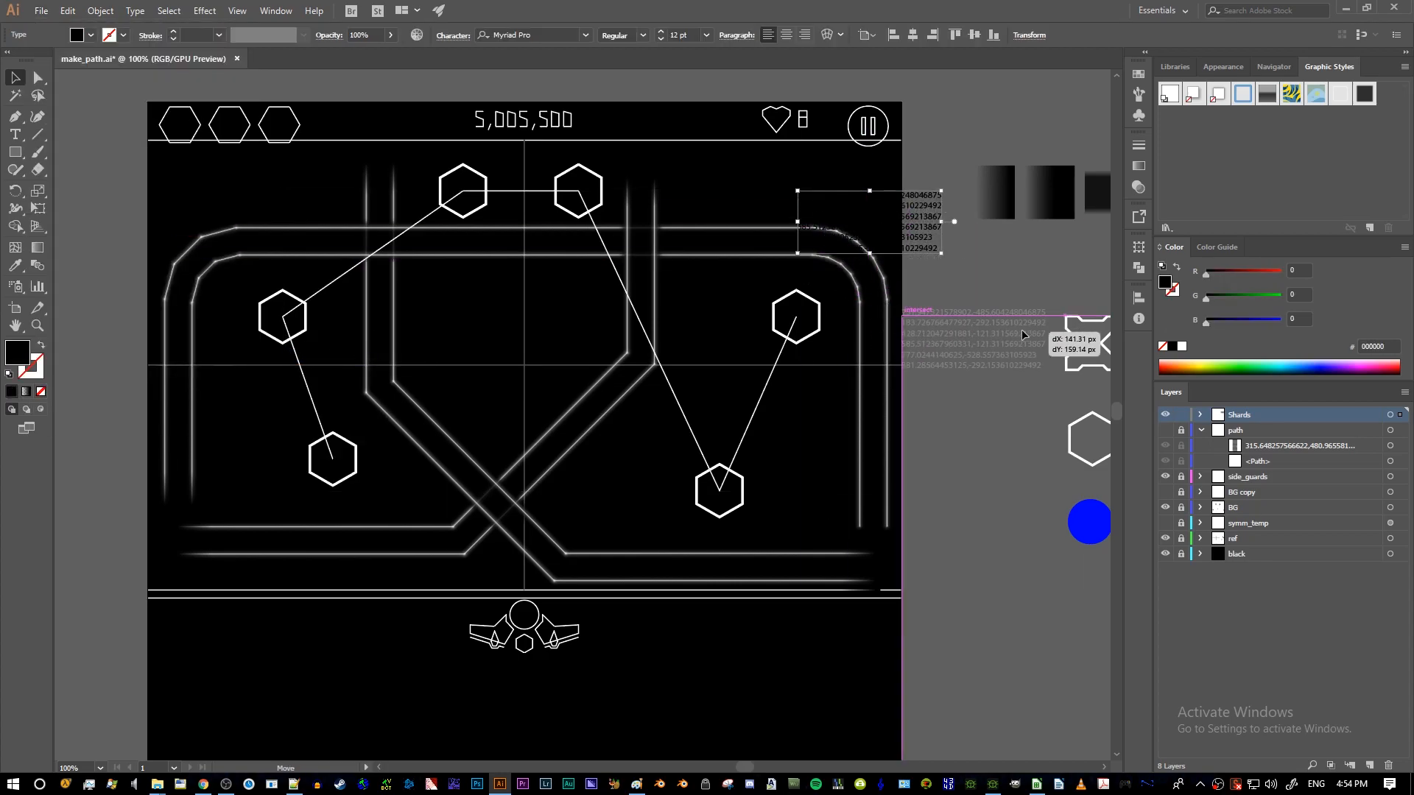
key("ctrl+shift+a")
key("z")
left_click(1015, 324)
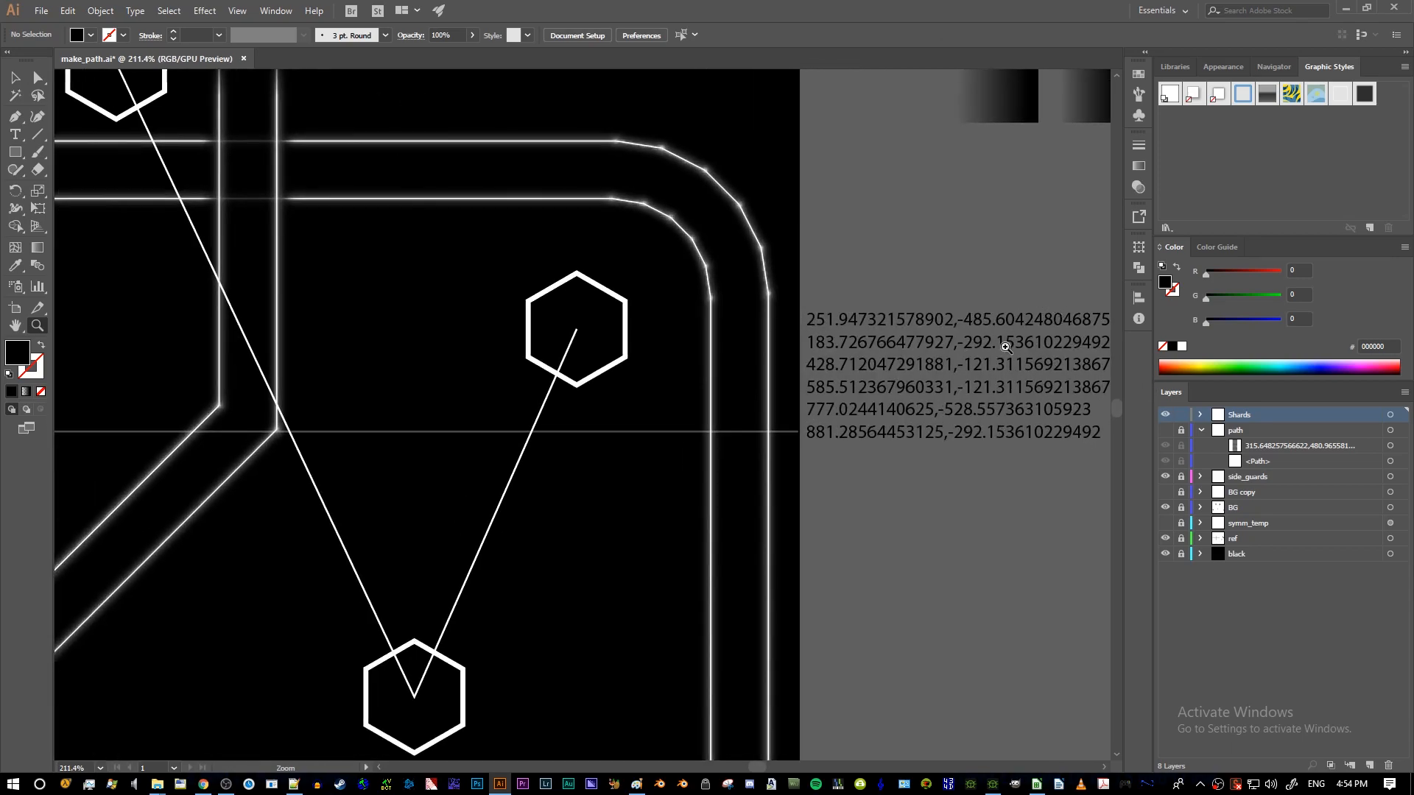
left_click_drag(1025, 389, 592, 410)
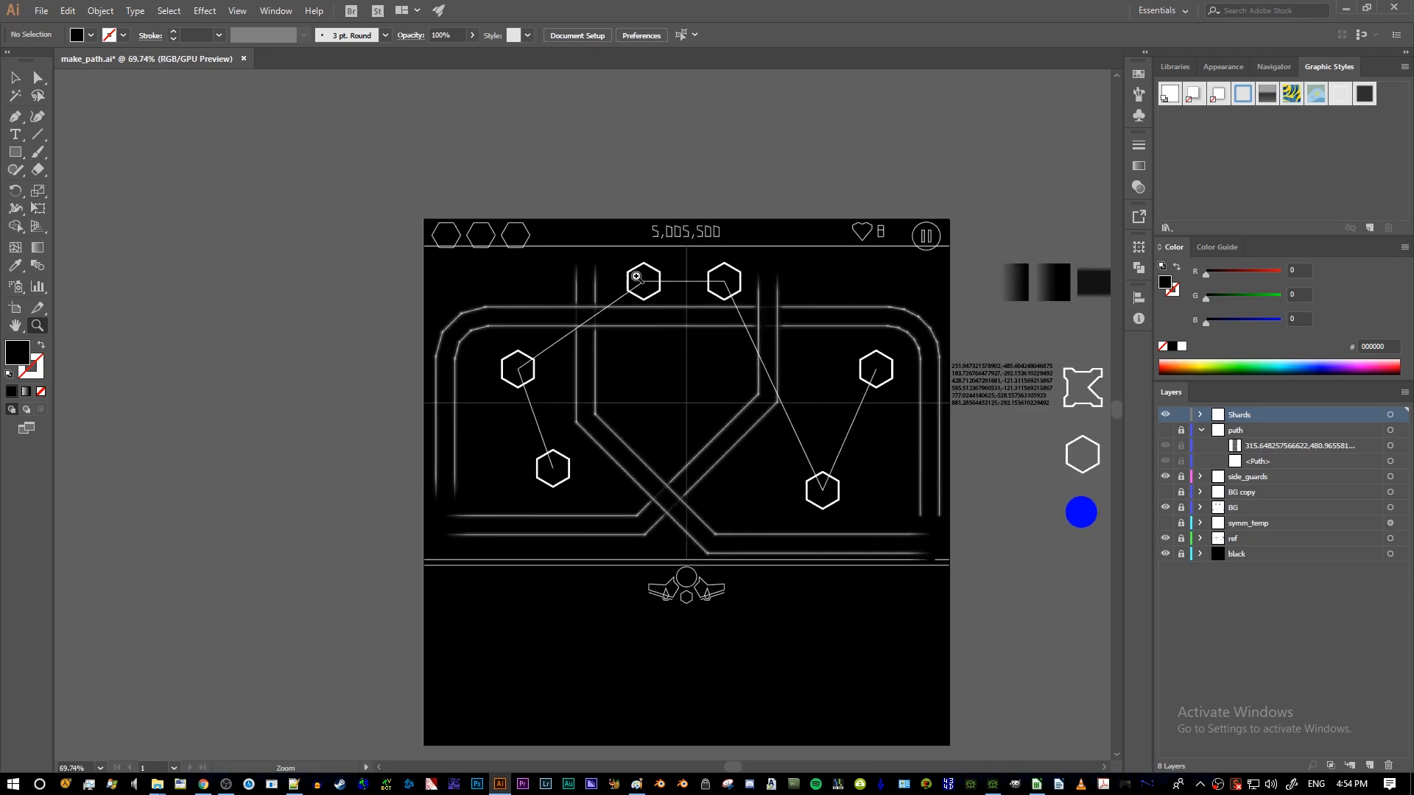
key("space")
left_click_drag(998, 464, 857, 411)
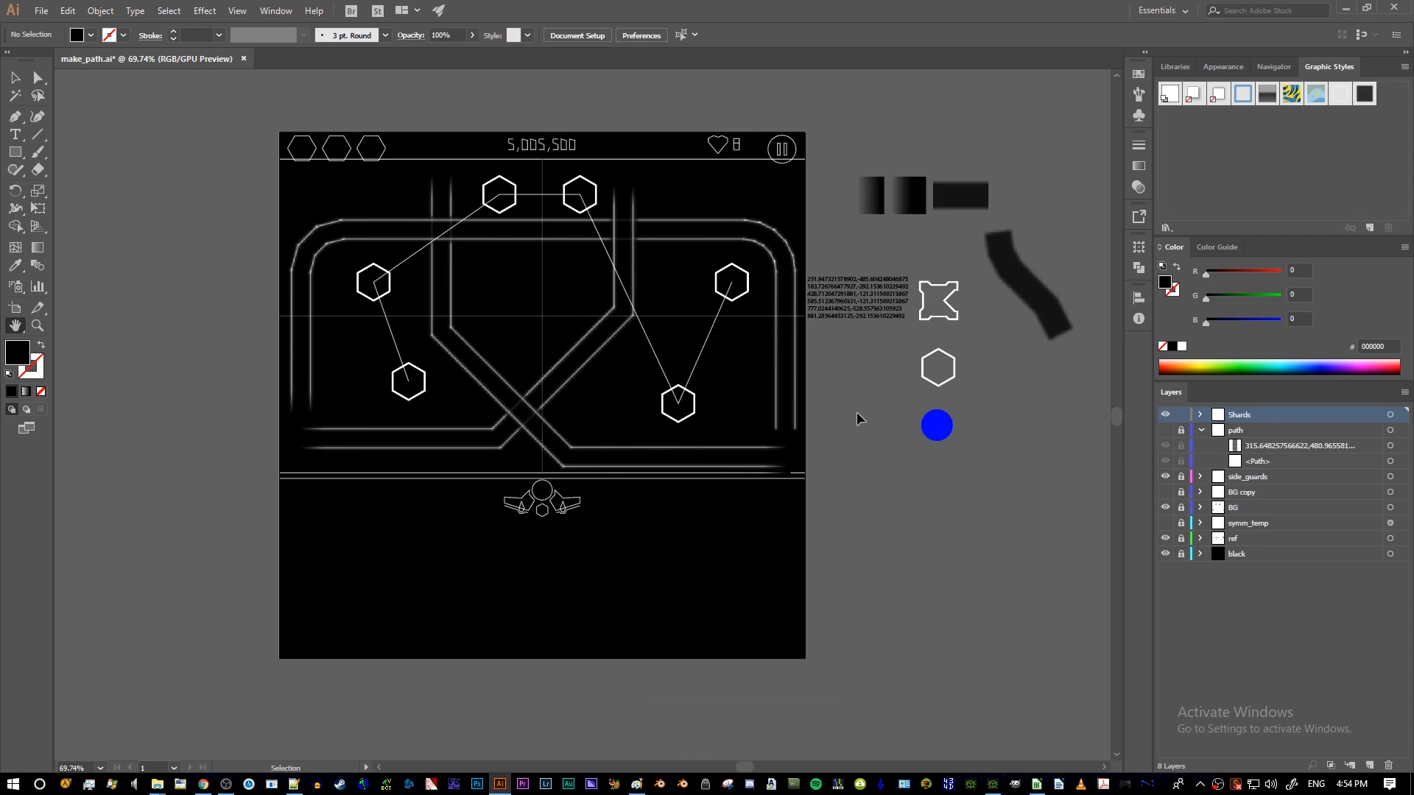
key("ctrl+s")
left_click_drag(850, 414, 828, 436)
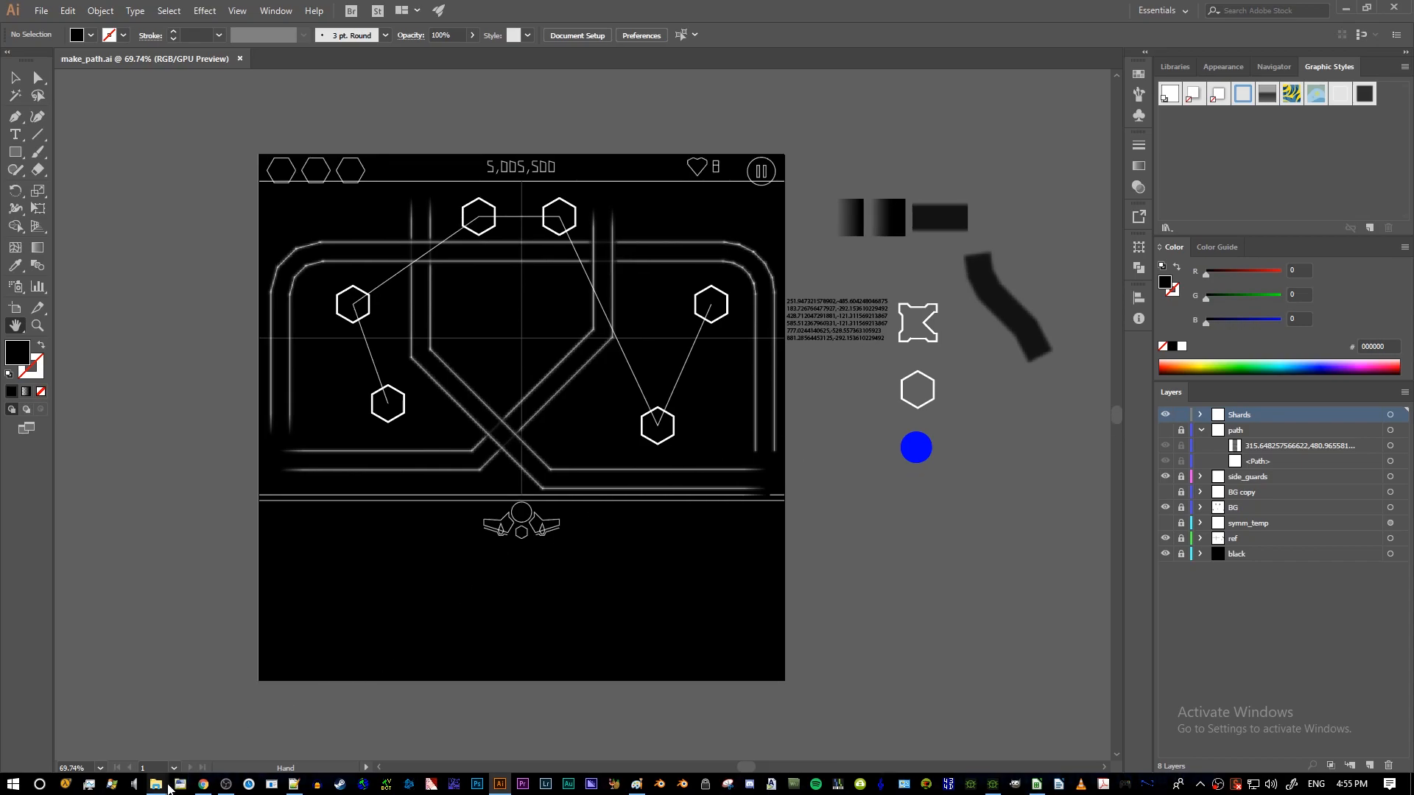
- Switch to File Explorer and browse to the Luxor Re-6 data\maps folder
mouse_move(157, 785)
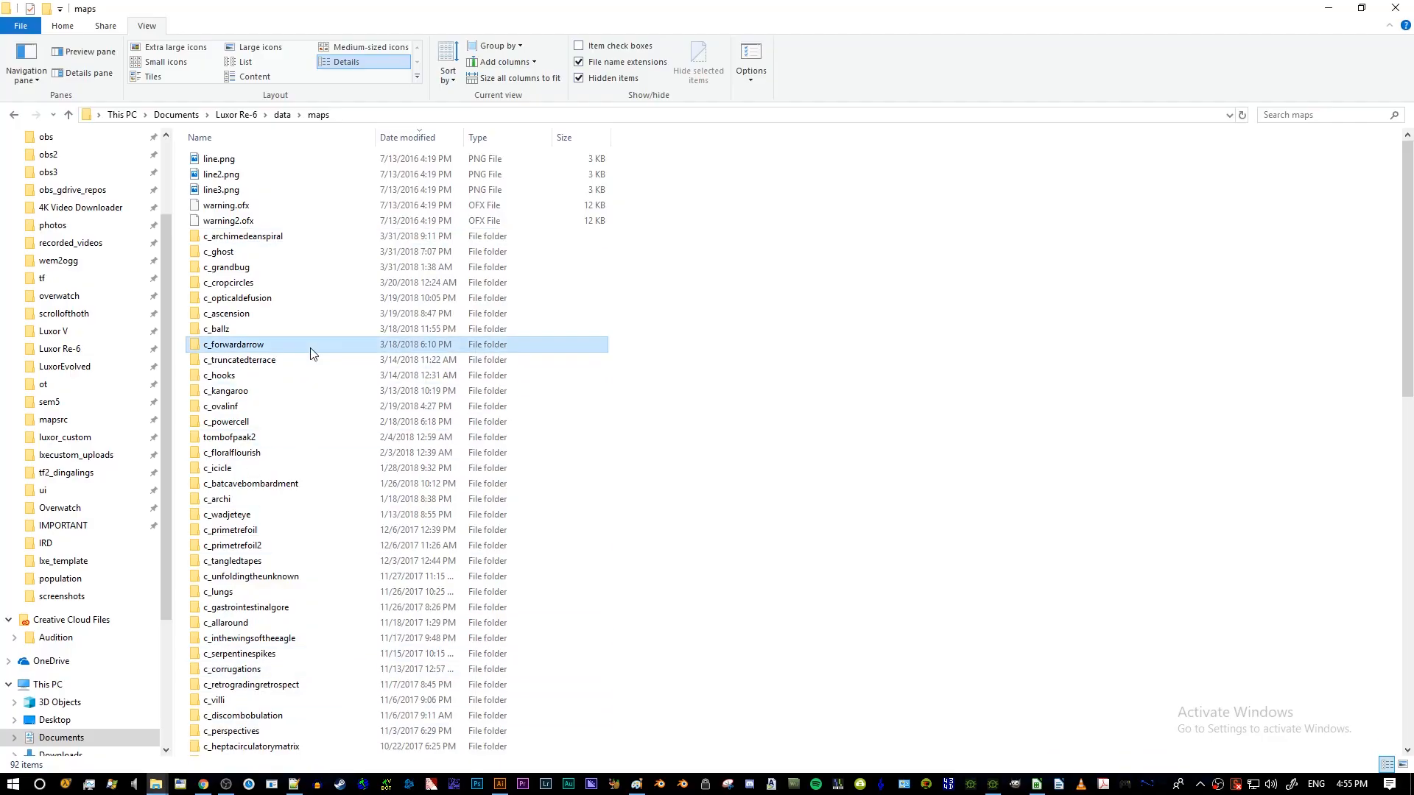
left_click(271, 268)
left_click(247, 117)
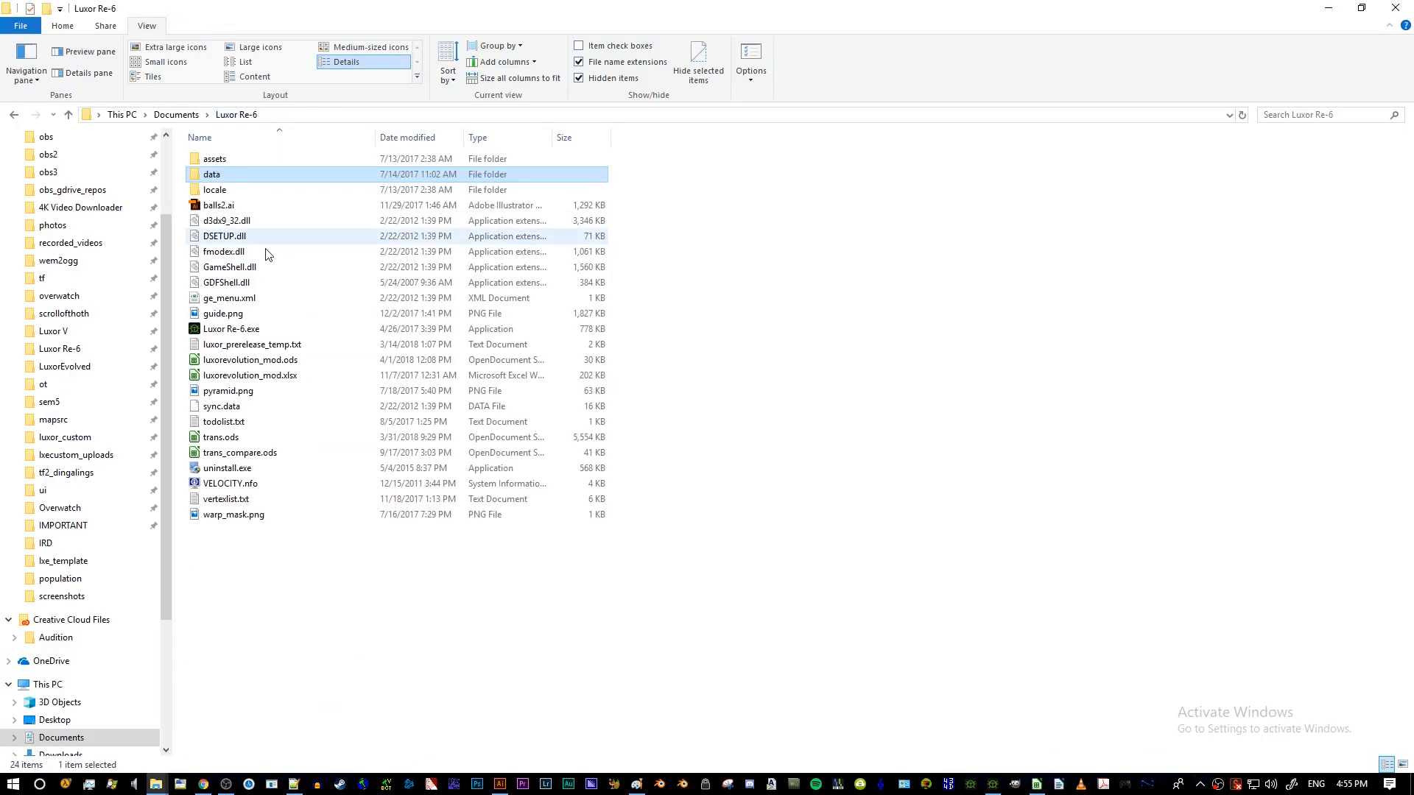
double_click(236, 181)
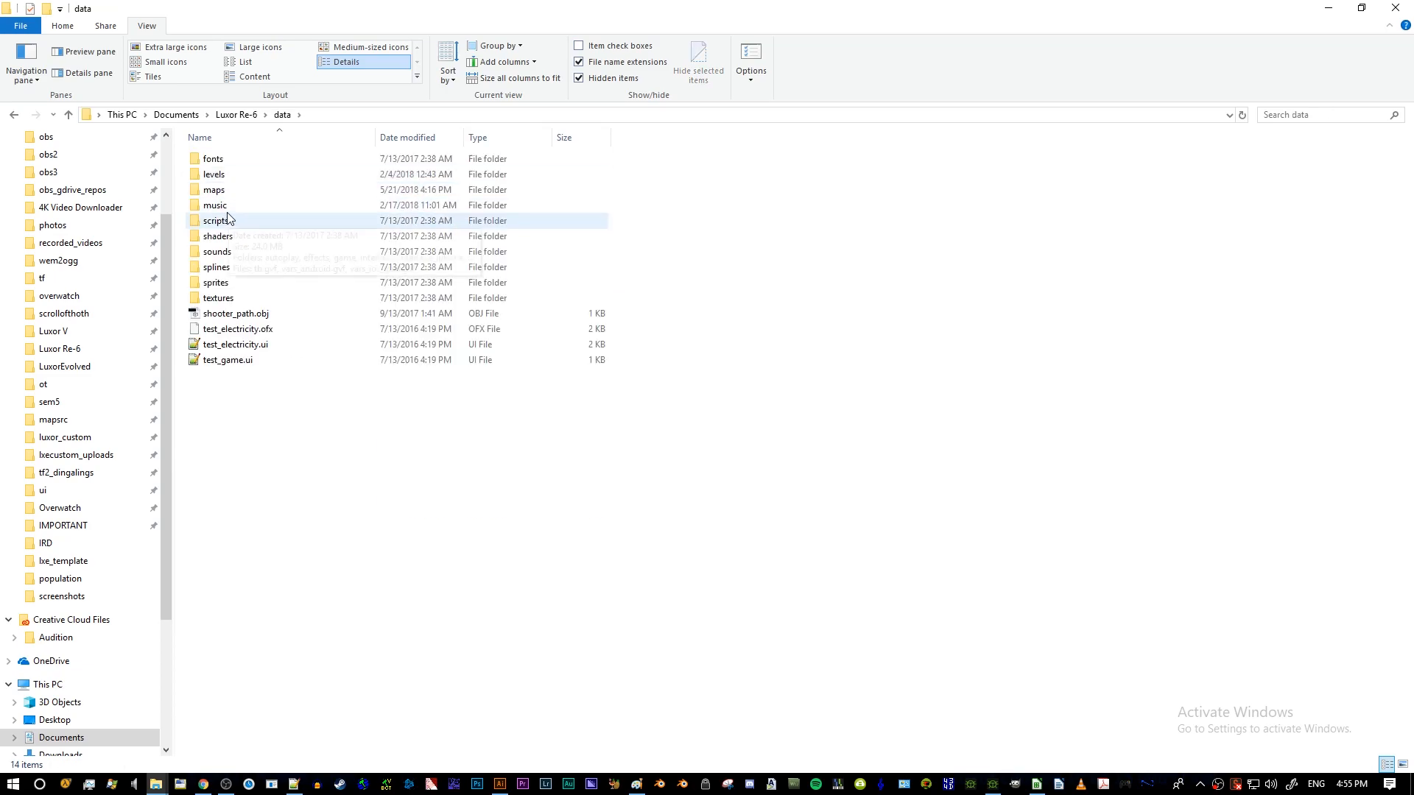
double_click(214, 189)
scroll(291, 353, "down", 5)
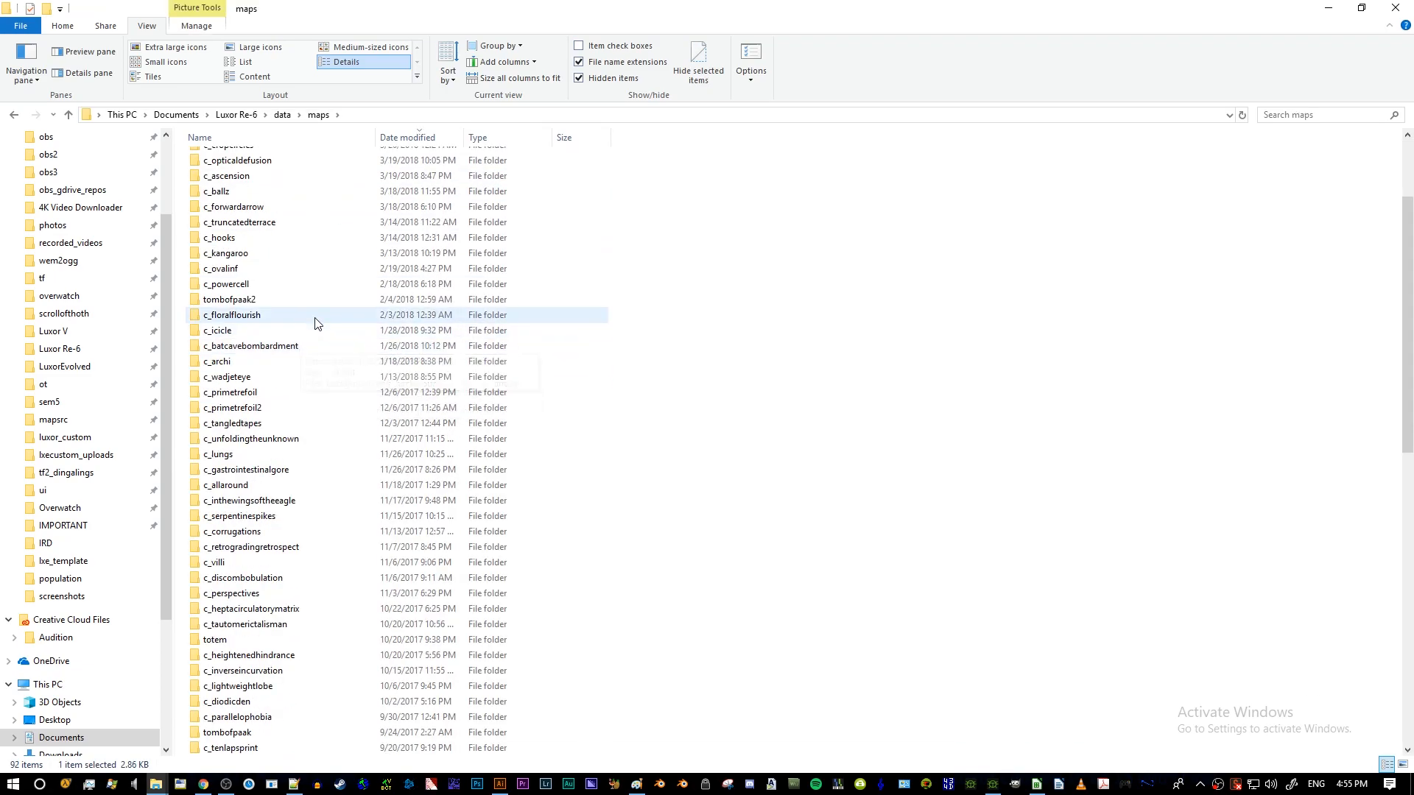
scroll(314, 324, "up", 3)
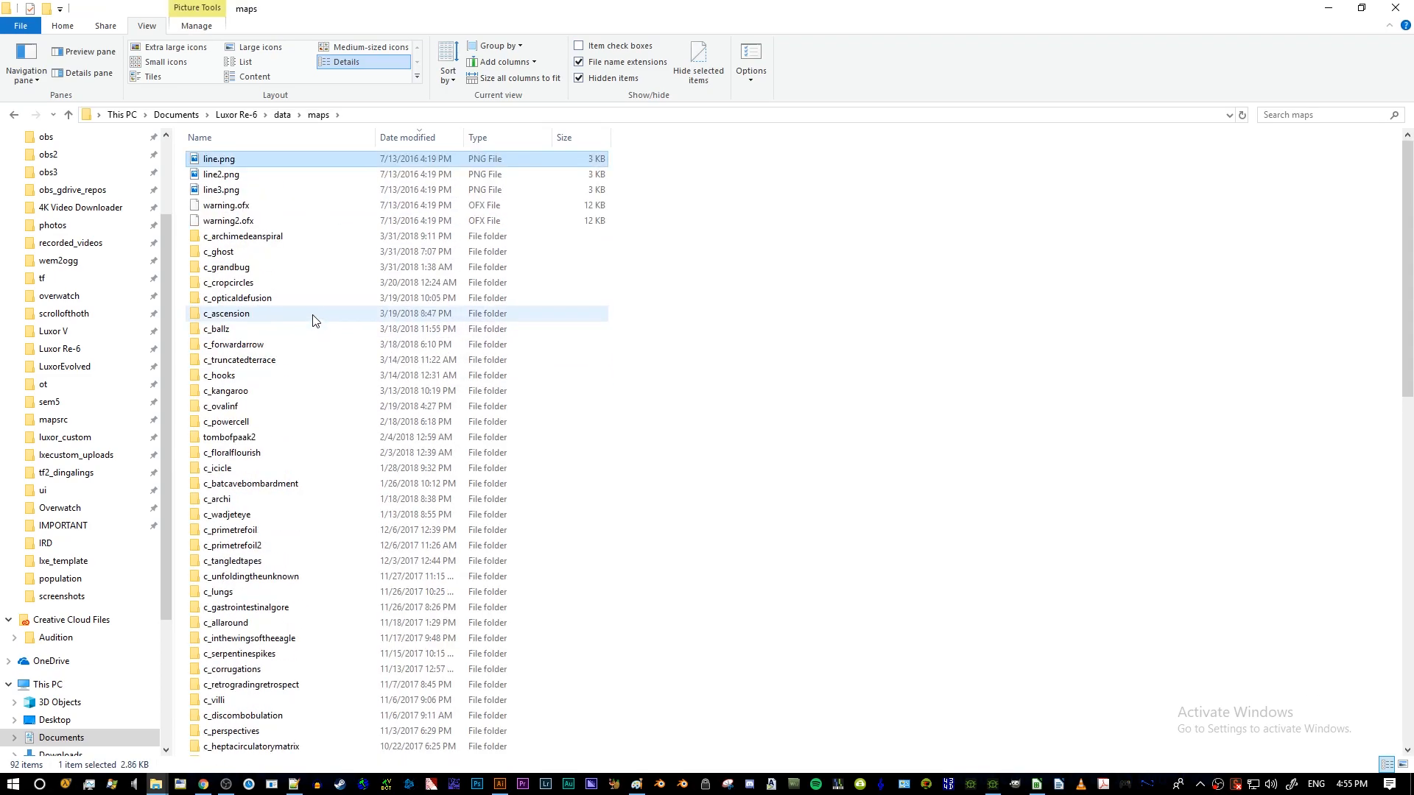
- Duplicate the c_cropcircles map folder and rename the copy c_sanctum2
left_click(266, 284)
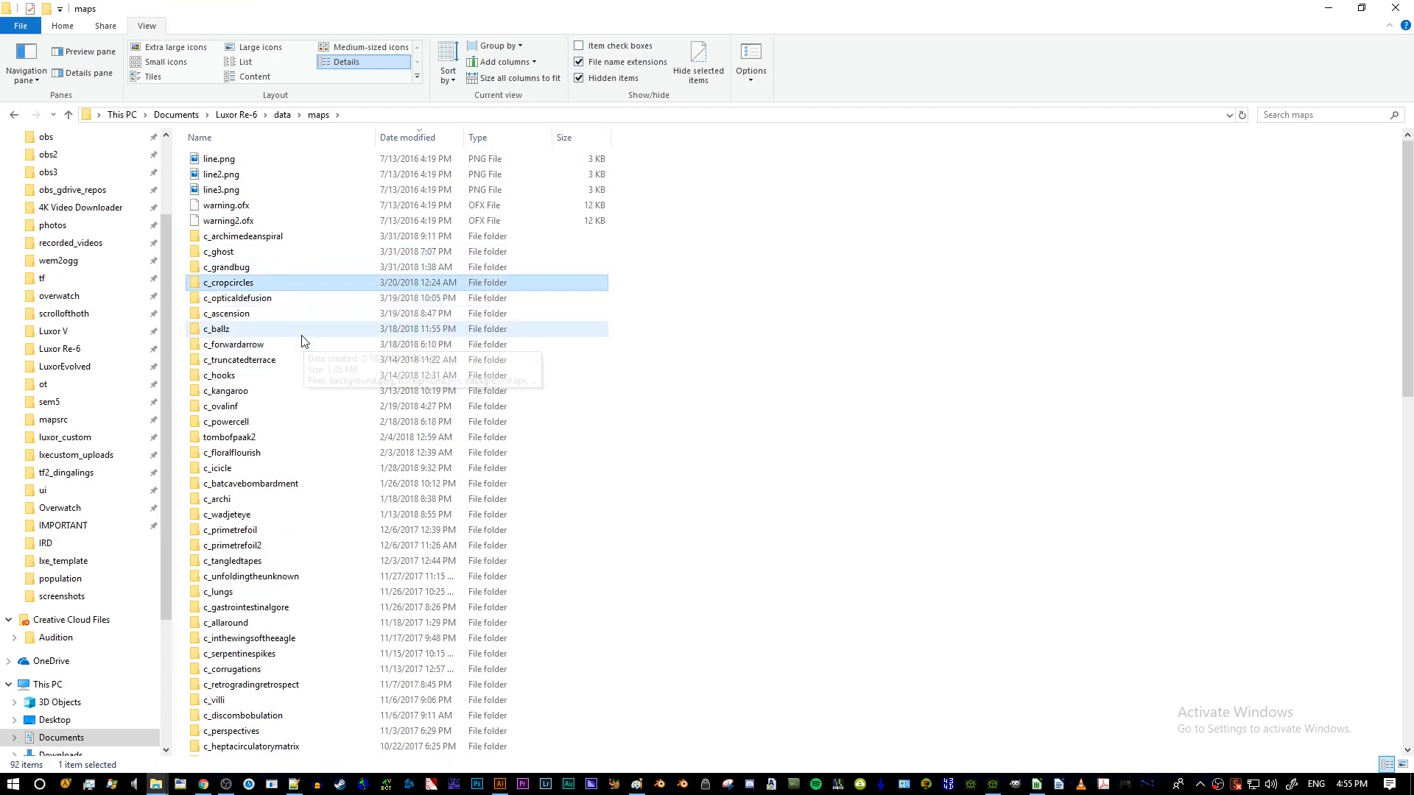
key("ctrl+v")
left_click(269, 236)
left_click_drag(254, 236, 304, 237)
left_click(225, 236)
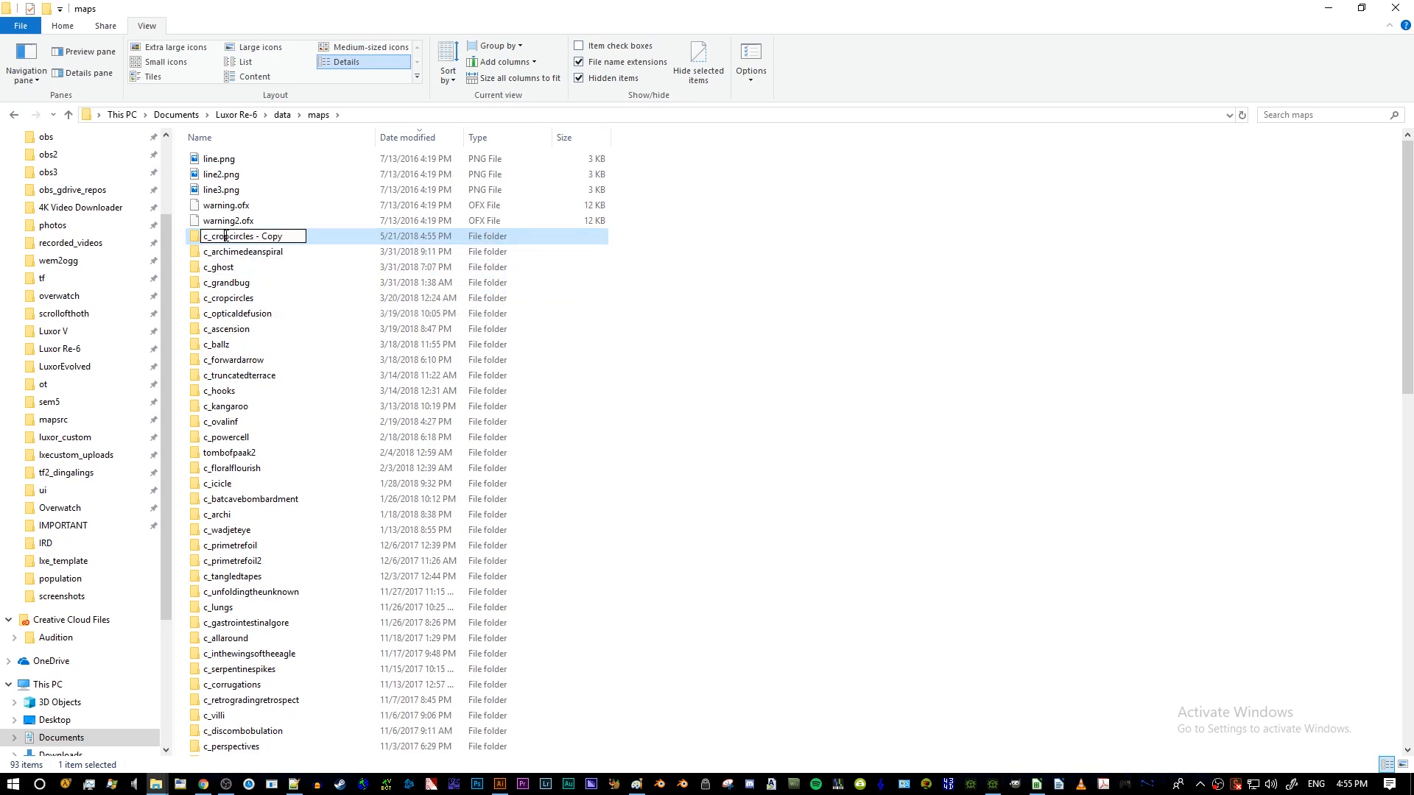
left_click_drag(213, 237, 304, 237)
type("santu")
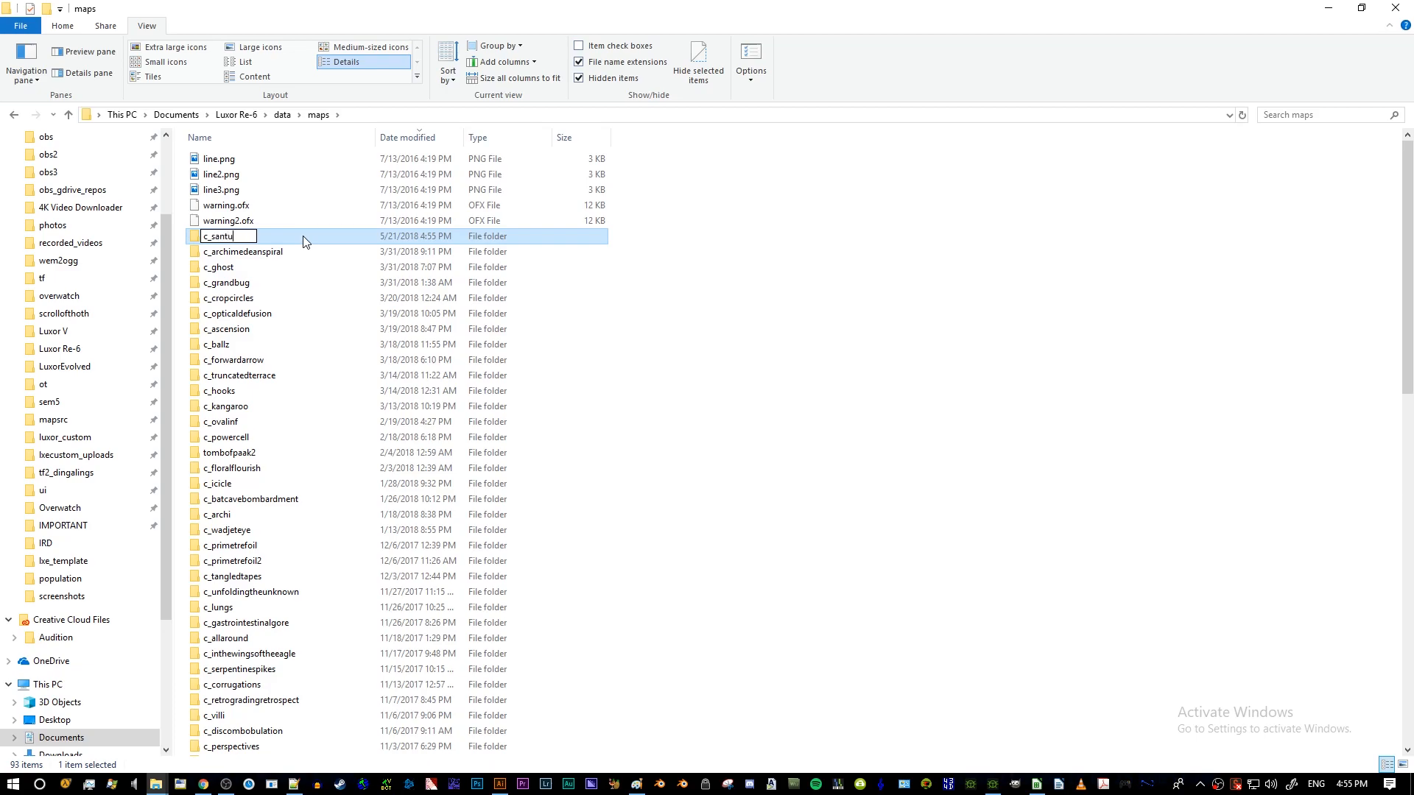
key("BackSpace")
key("BackSpace")
type("ctum2")
key("Return")
- Open the c_sanctum2 folder and delete its background.png file
double_click(303, 240)
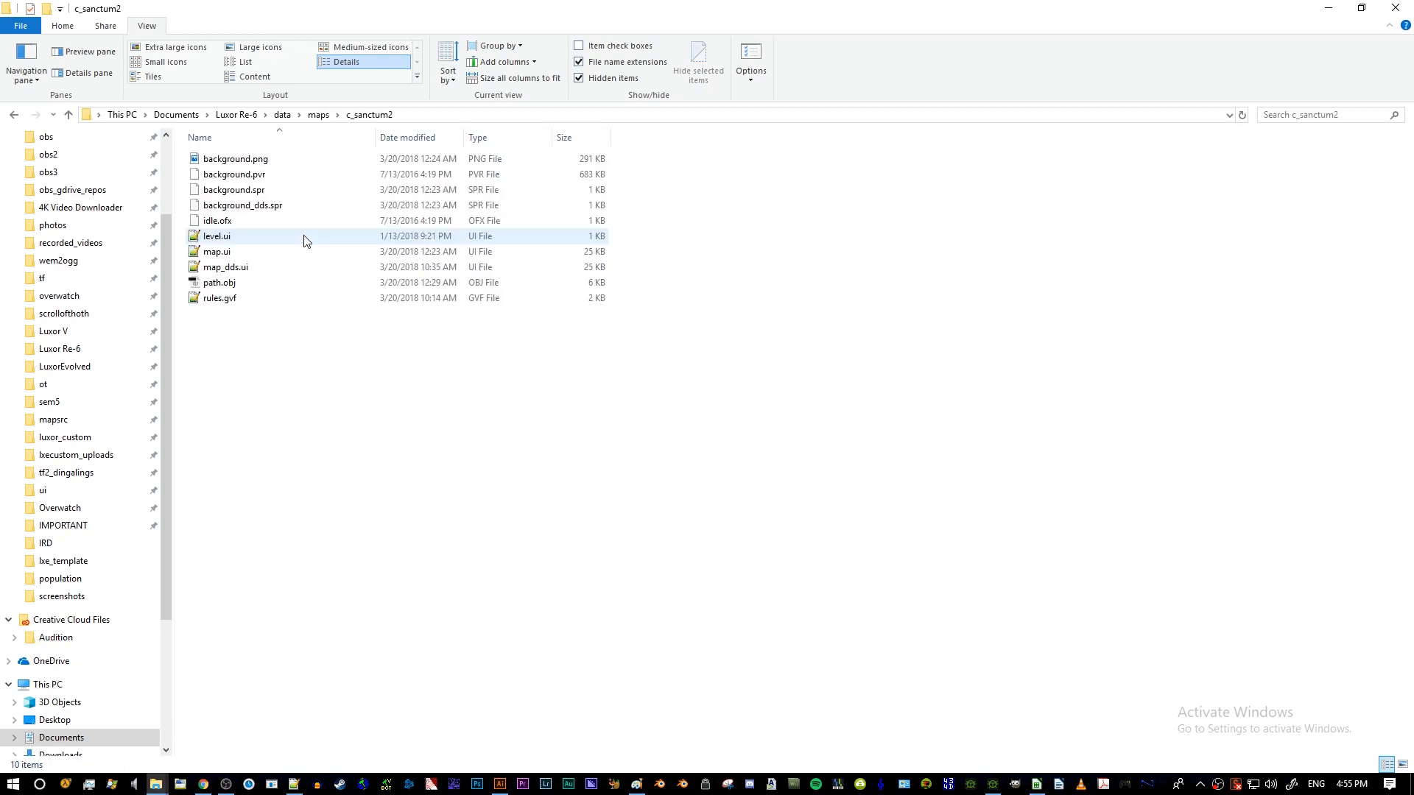
left_click(219, 162)
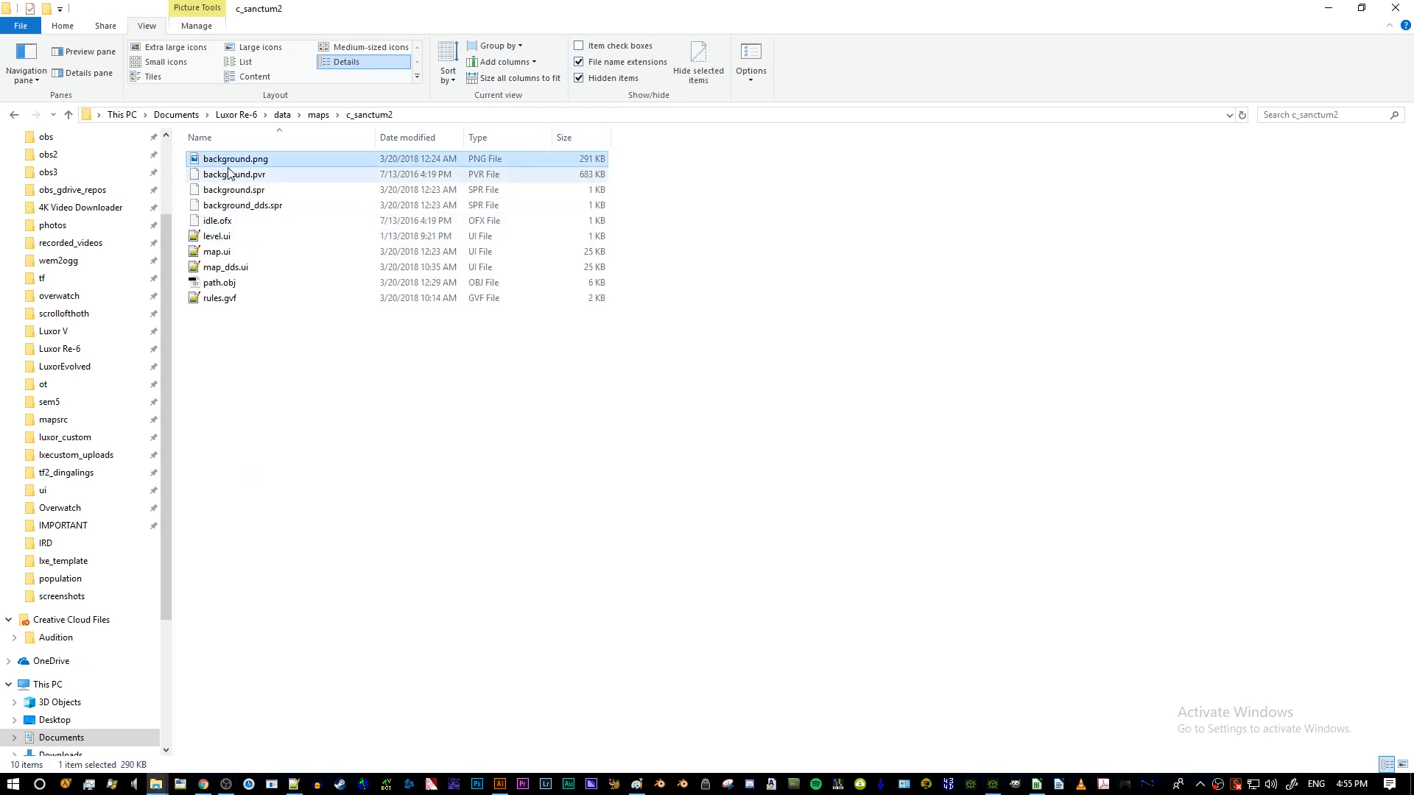
key("Delete")
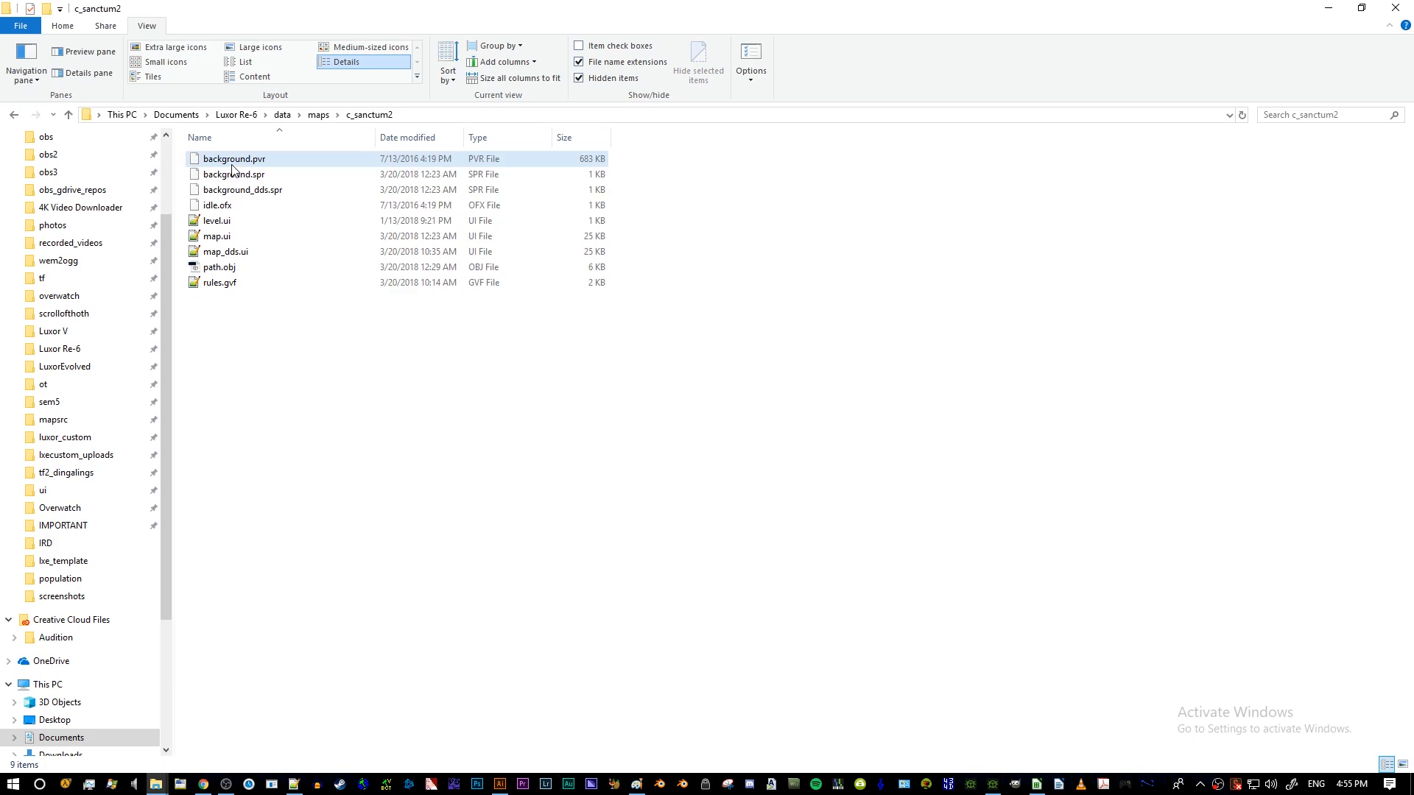
- Open map.ui, map_dds.ui, background.spr and background_dds.spr together in Notepad++
left_click(305, 205)
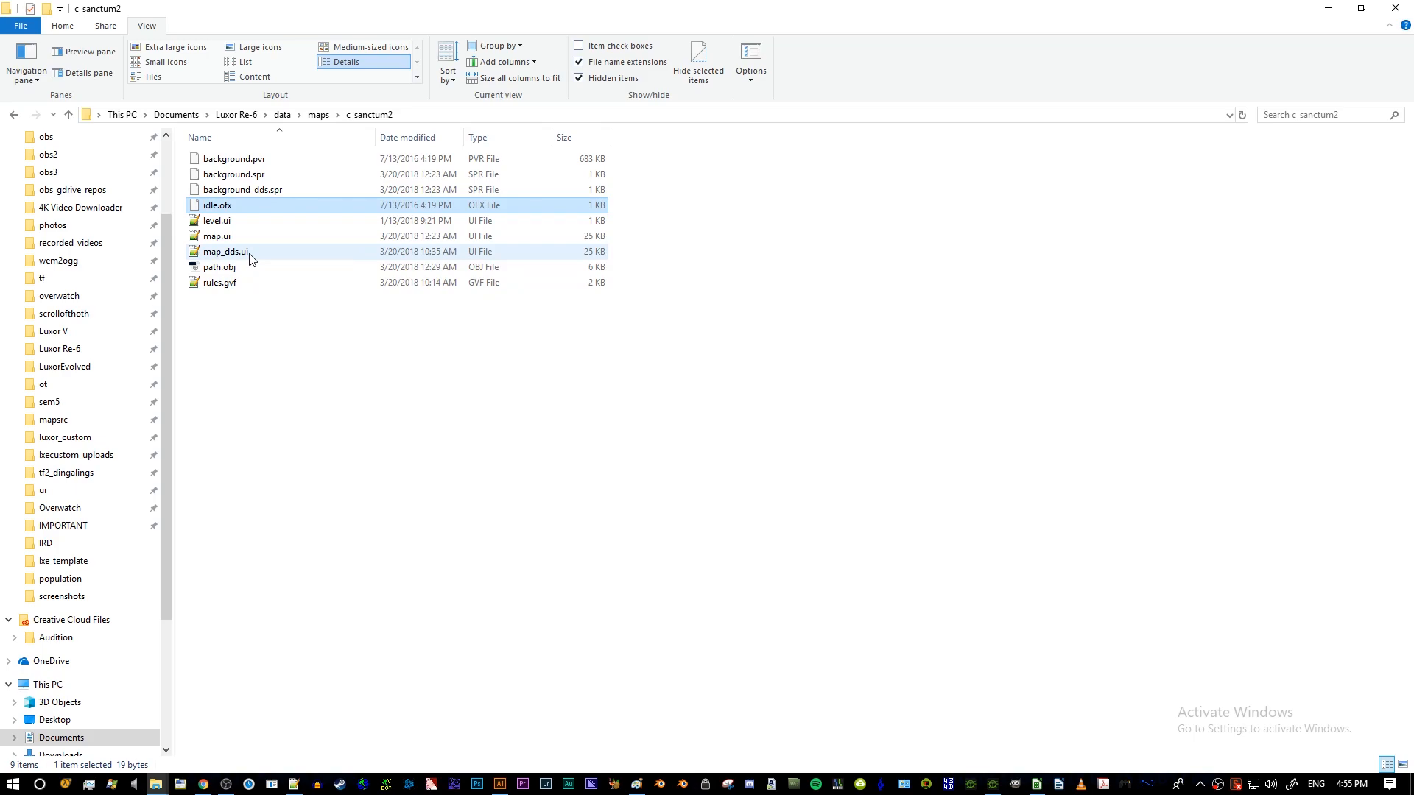
left_click(224, 254)
left_click(221, 236, "ctrl")
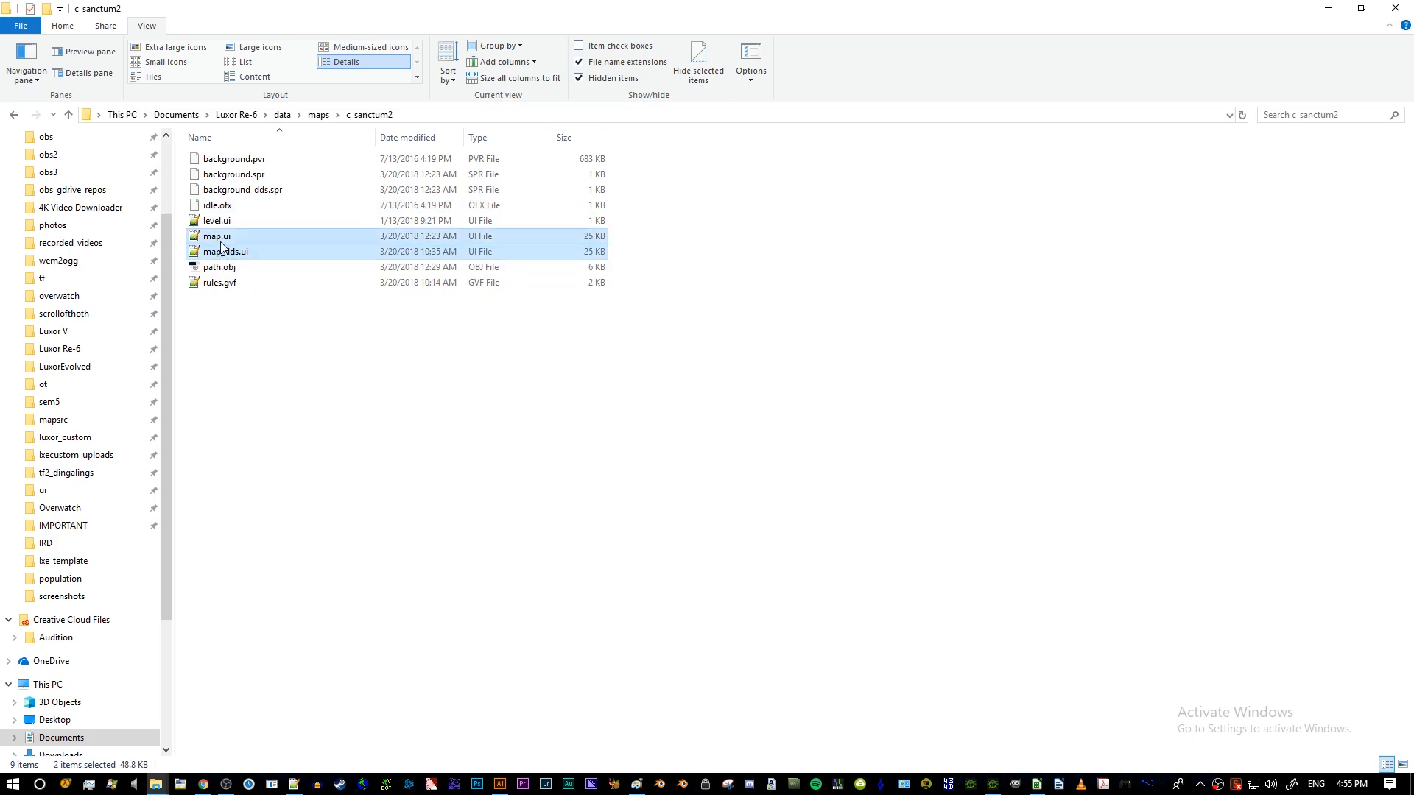
left_click(207, 196, "ctrl")
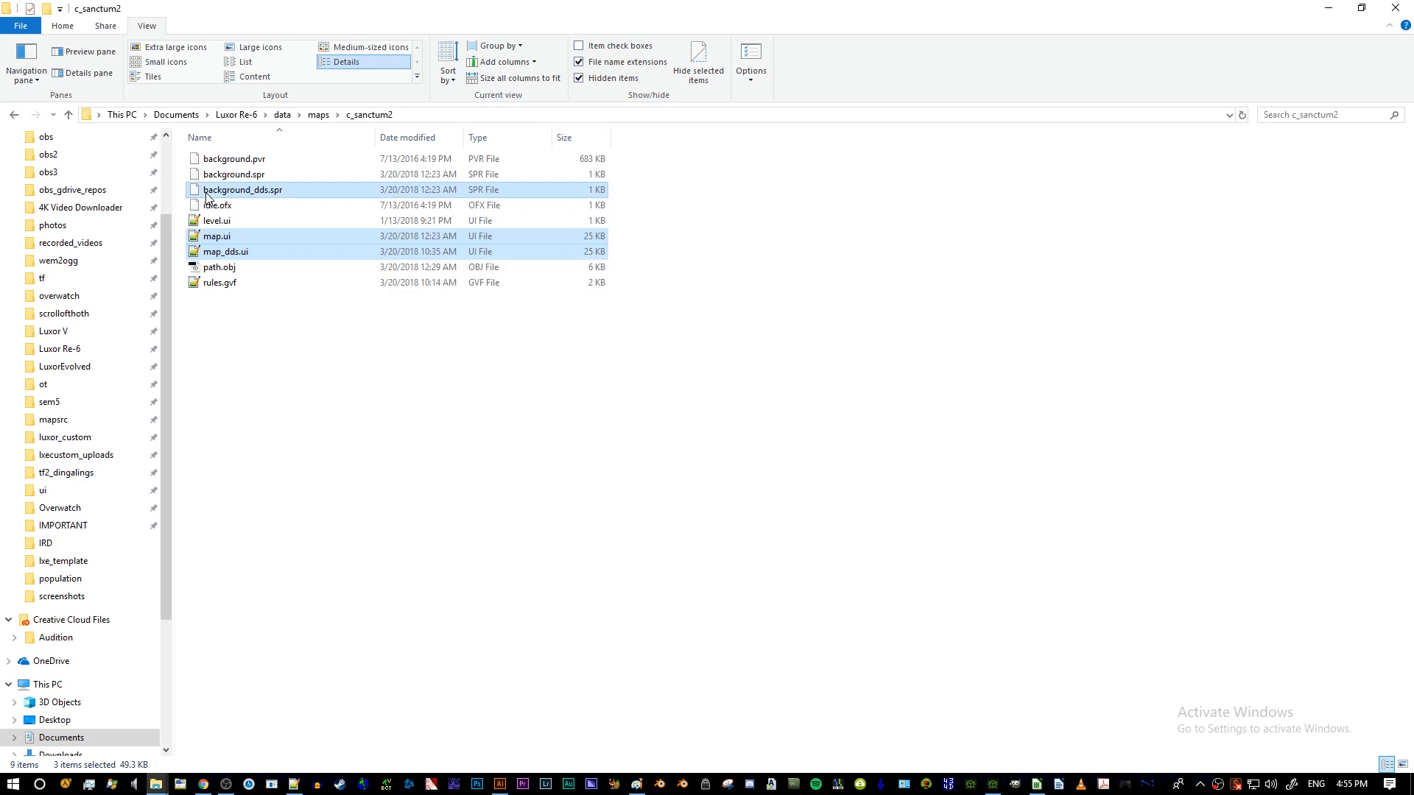
left_click(208, 179, "ctrl")
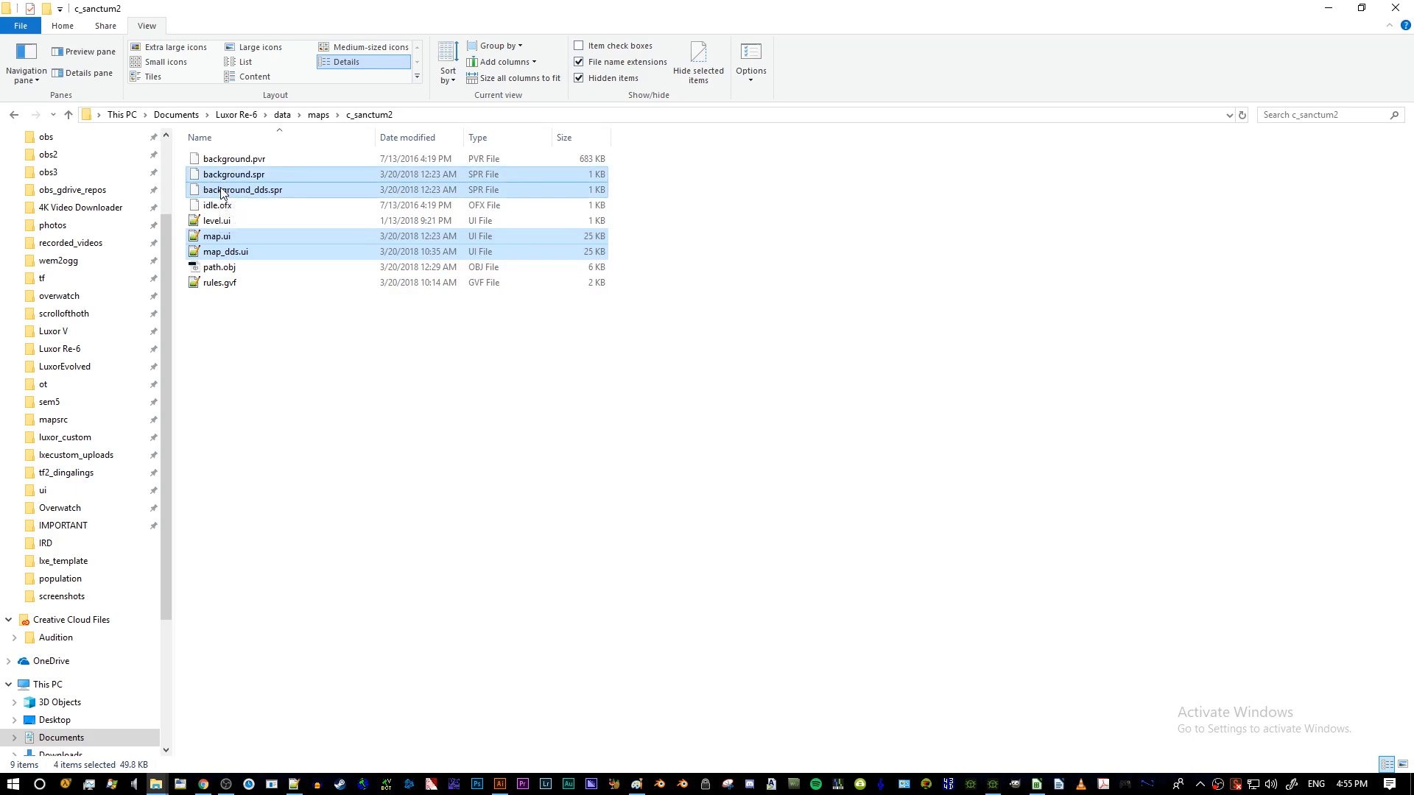
right_click(221, 193)
left_click(263, 232)
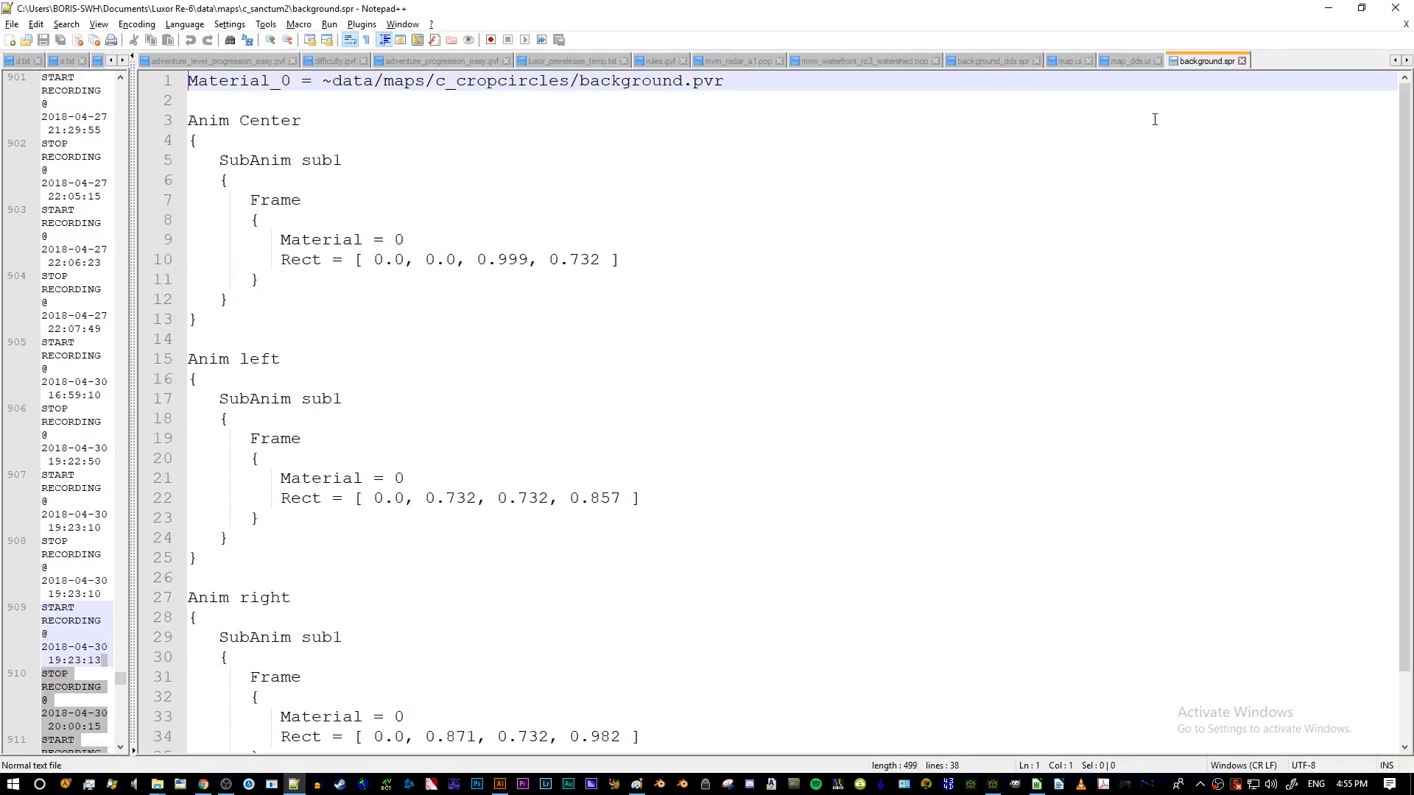
- Replace every c_cropcircles with c_sanctum2 in background.spr and save the file
scroll(543, 132, "down", 2)
scroll(545, 134, "up", 2)
left_click_drag(435, 80, 566, 81)
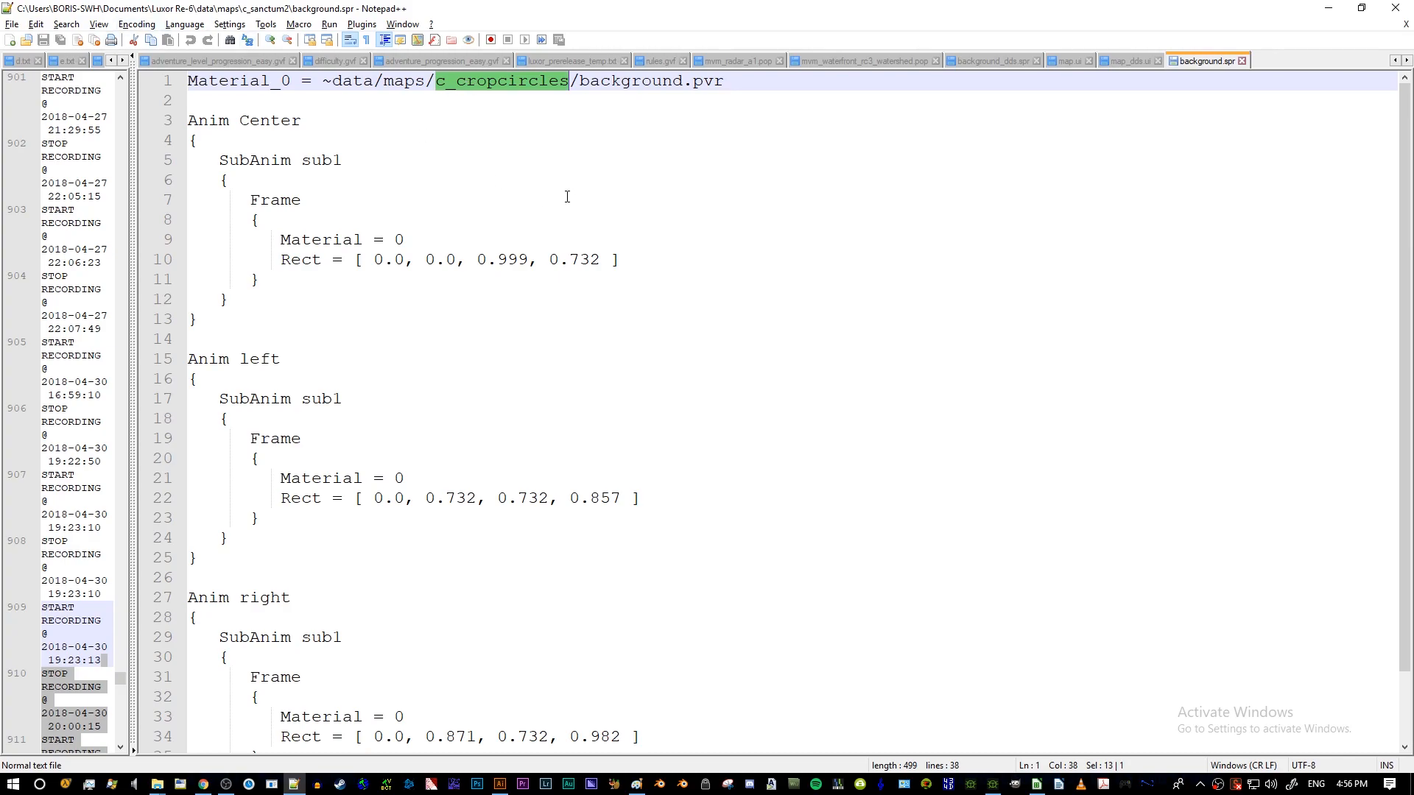
key("ctrl+f")
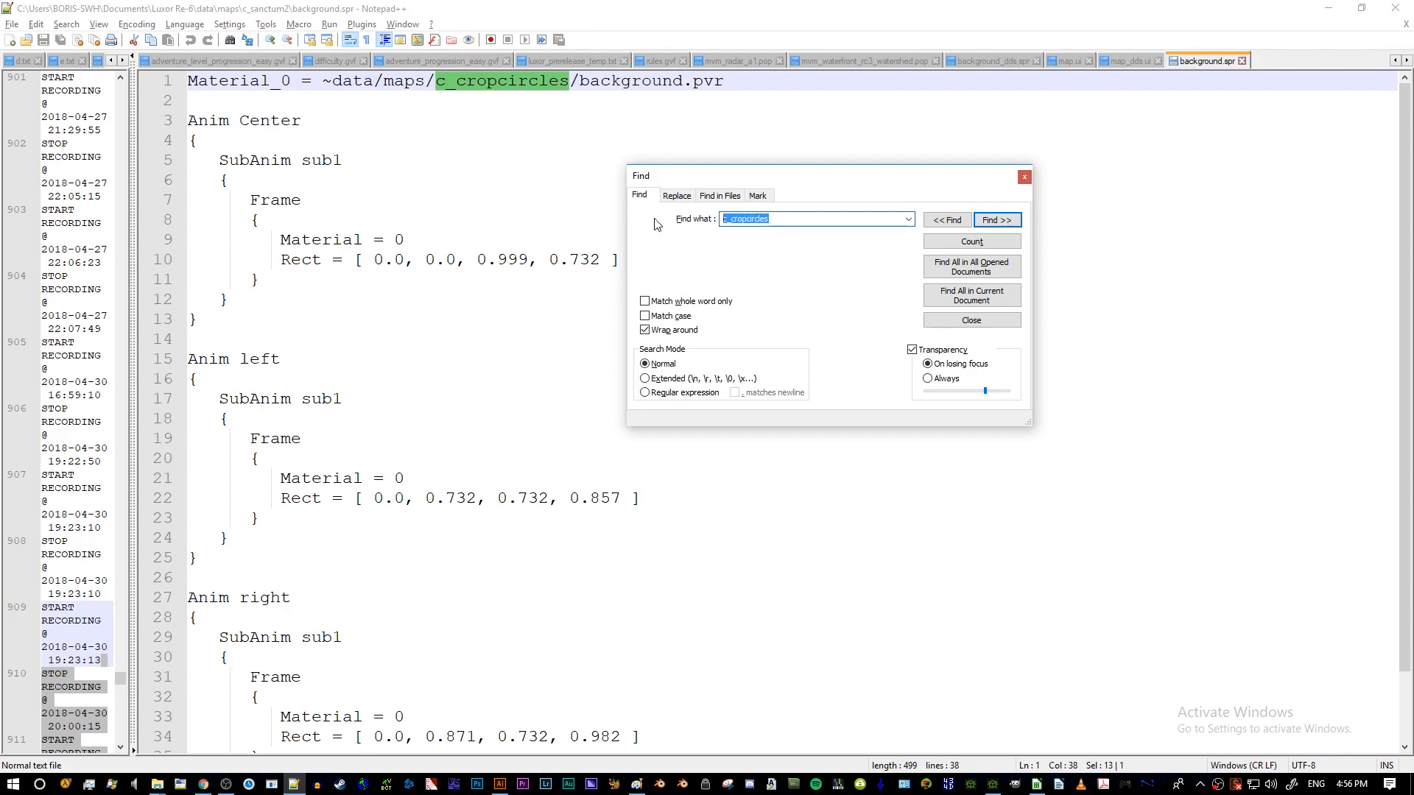
left_click(677, 196)
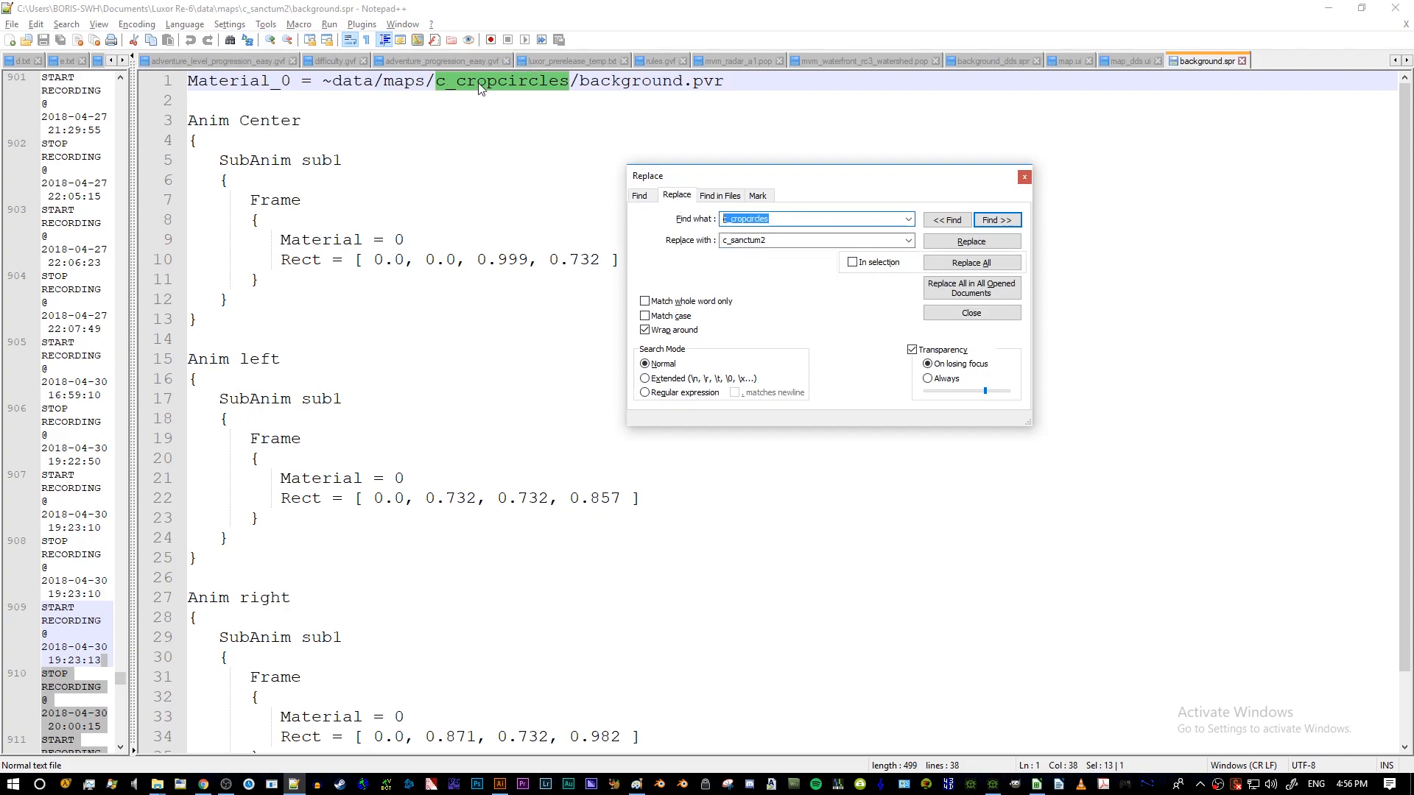
double_click(732, 242)
left_click(732, 241)
left_click(961, 263)
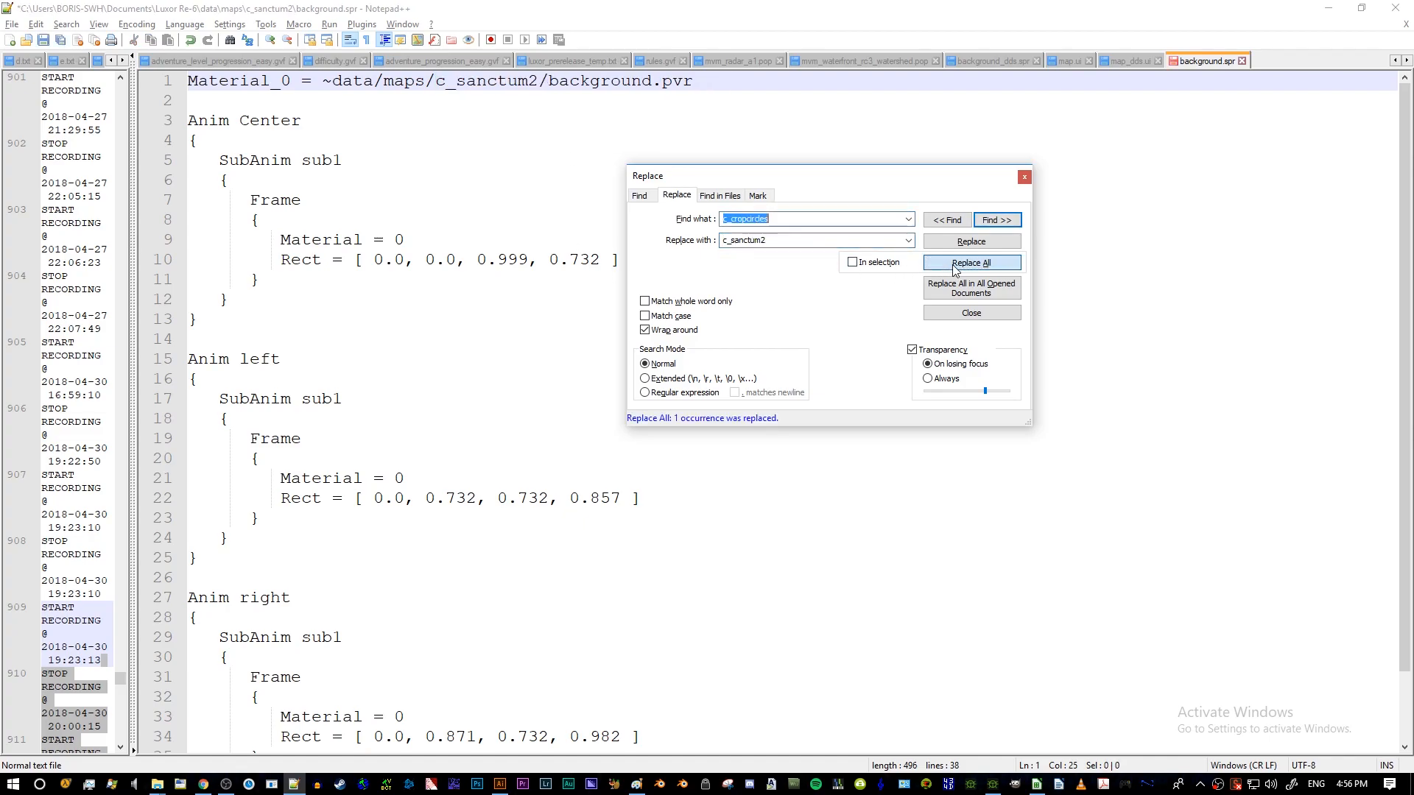
left_click(1145, 168)
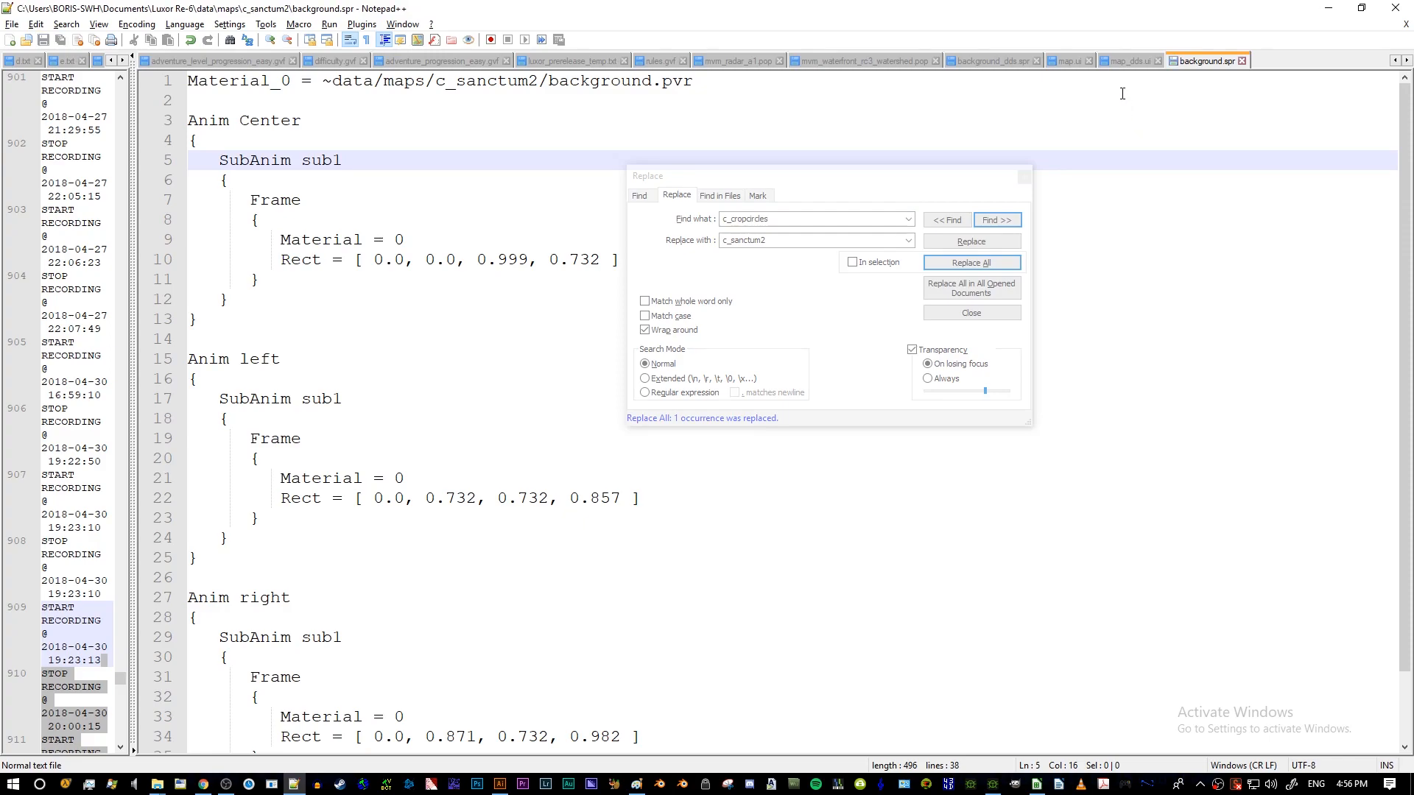
- Replace every c_cropcircles with c_sanctum2 in map_dds.ui and save the file
left_click(1125, 64)
key("ctrl+h")
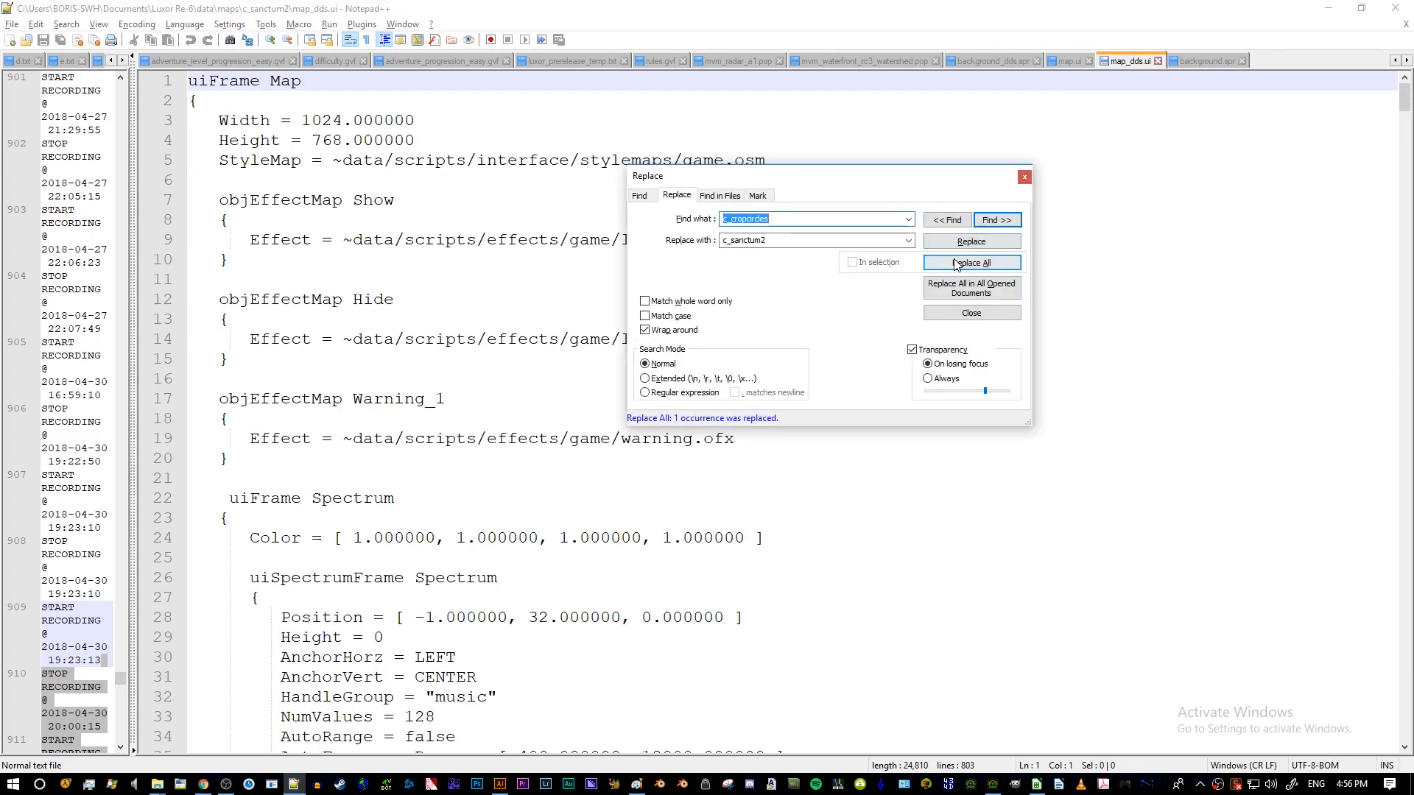
left_click(971, 262)
left_click(1087, 177)
key("ctrl+s")
- Replace every c_cropcircles with c_sanctum2 in map.ui and background_dds.spr, saving both files
left_click(1069, 61)
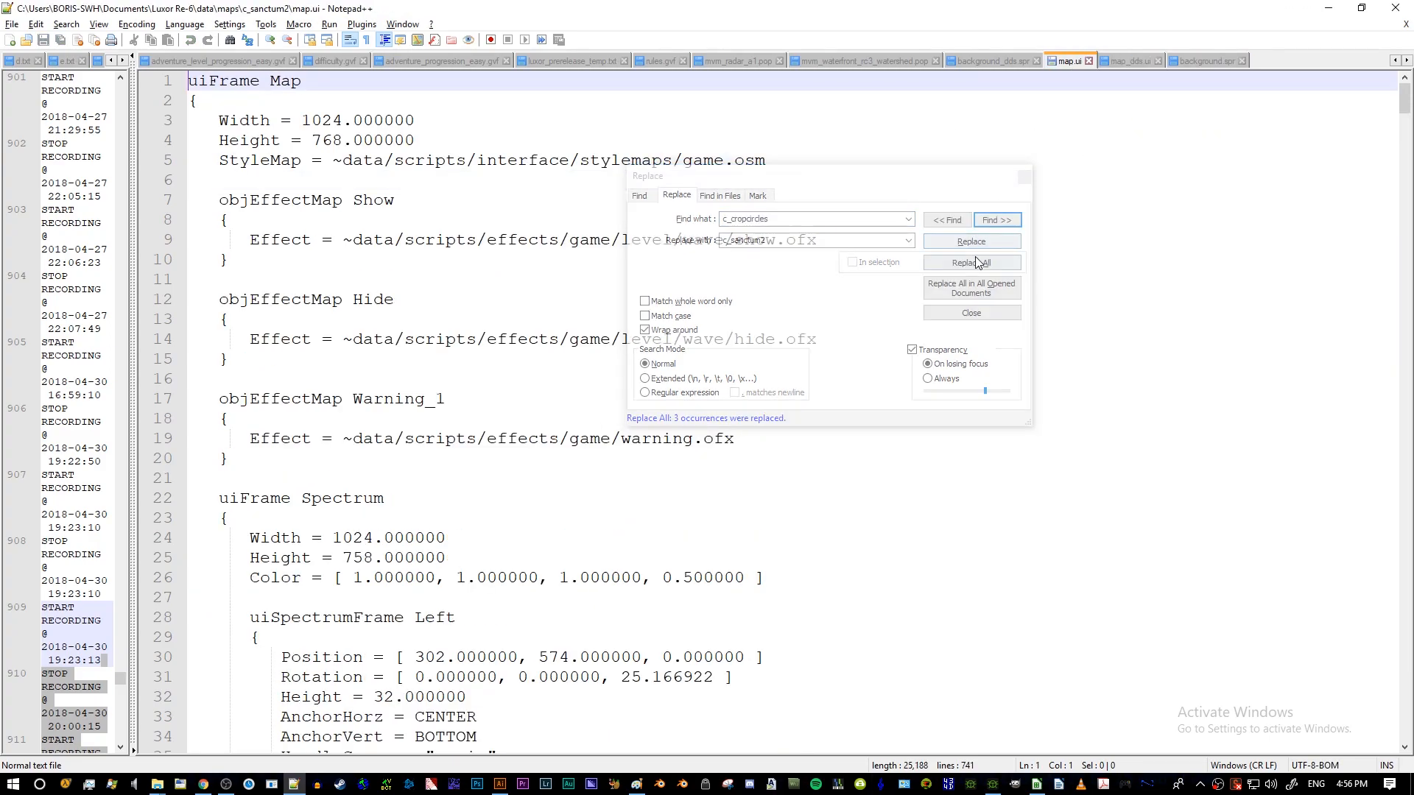
left_click(995, 61)
left_click(968, 265)
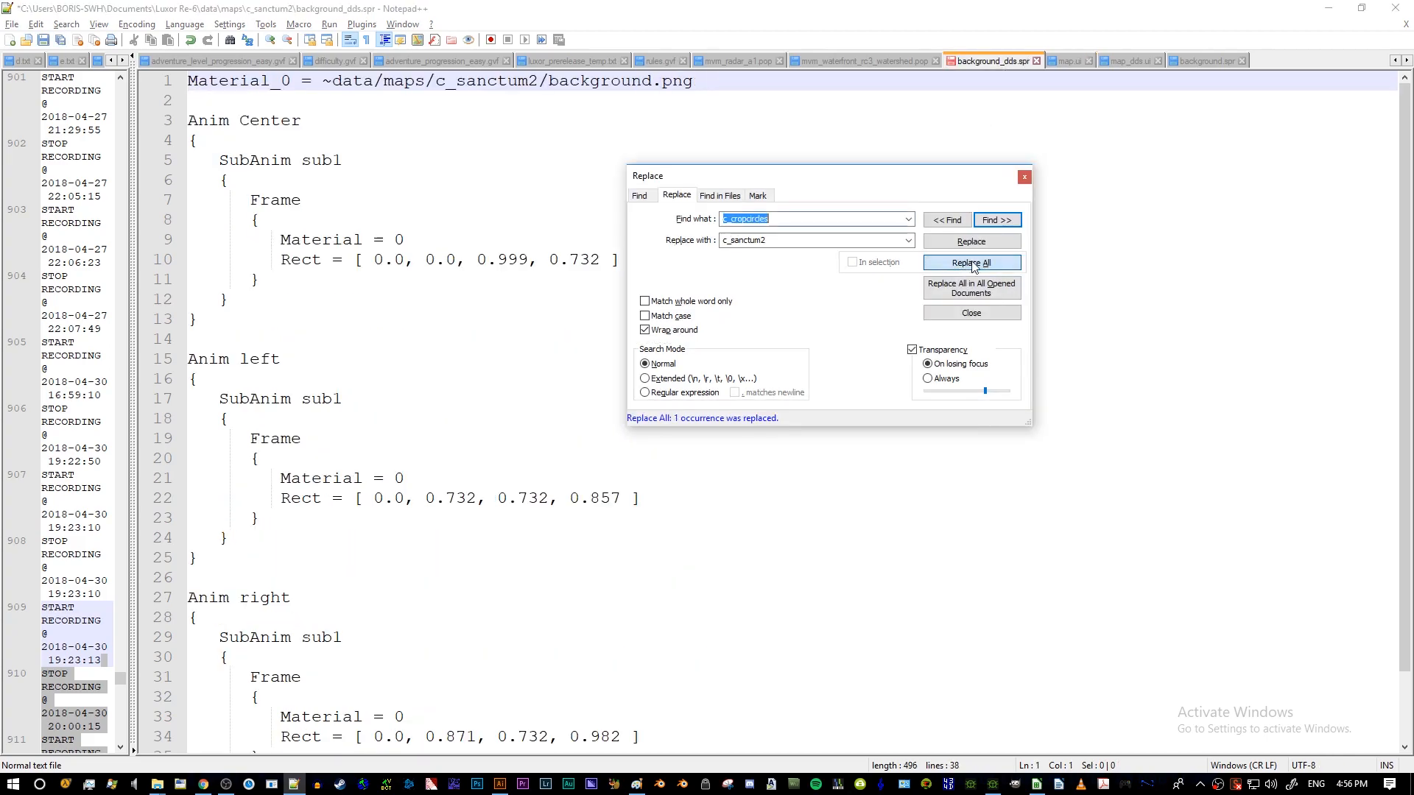
left_click(956, 203)
key("ctrl+s")
- Check the folder name in the background_dds.spr material path, return to map.ui and close the Replace dialog
left_click(855, 140)
double_click(450, 81)
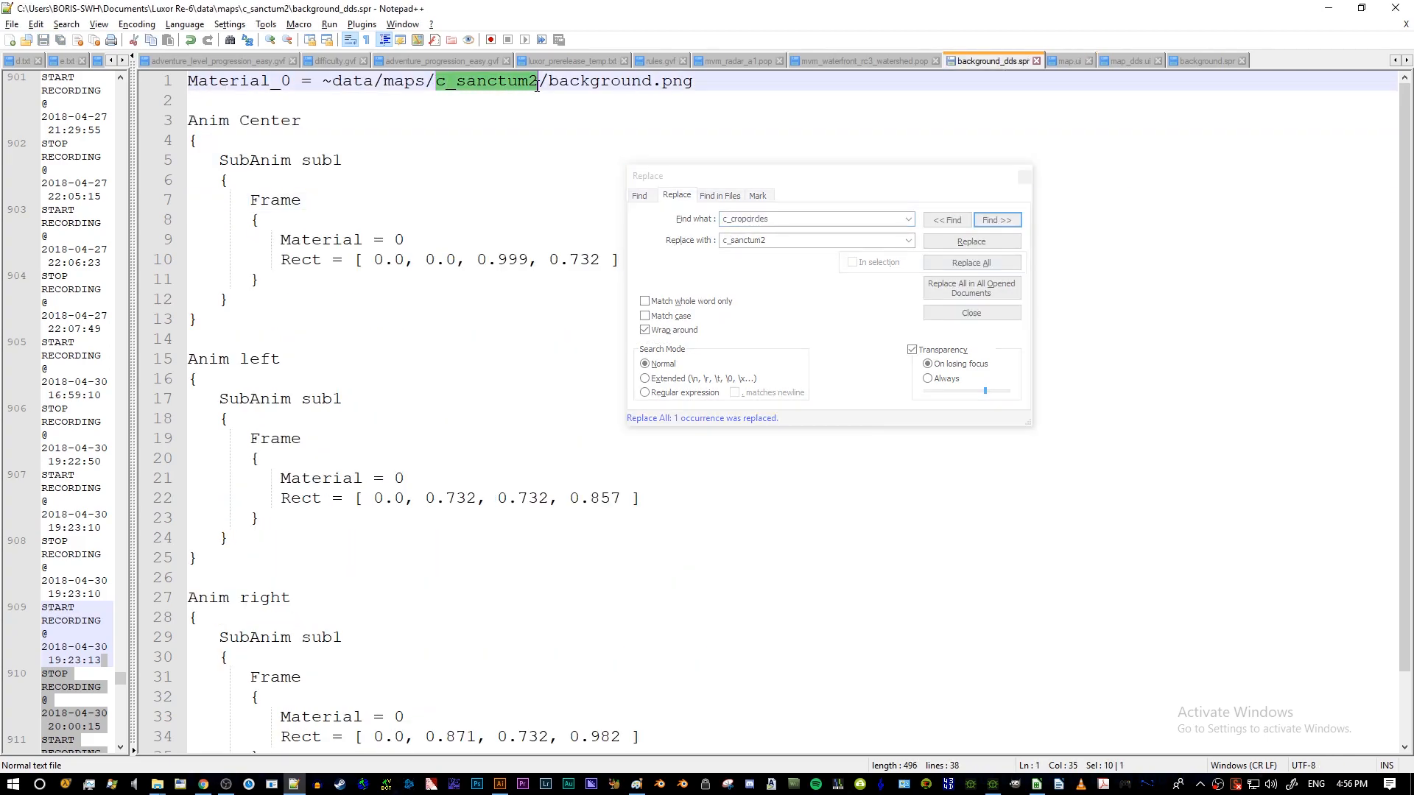
left_click(486, 100)
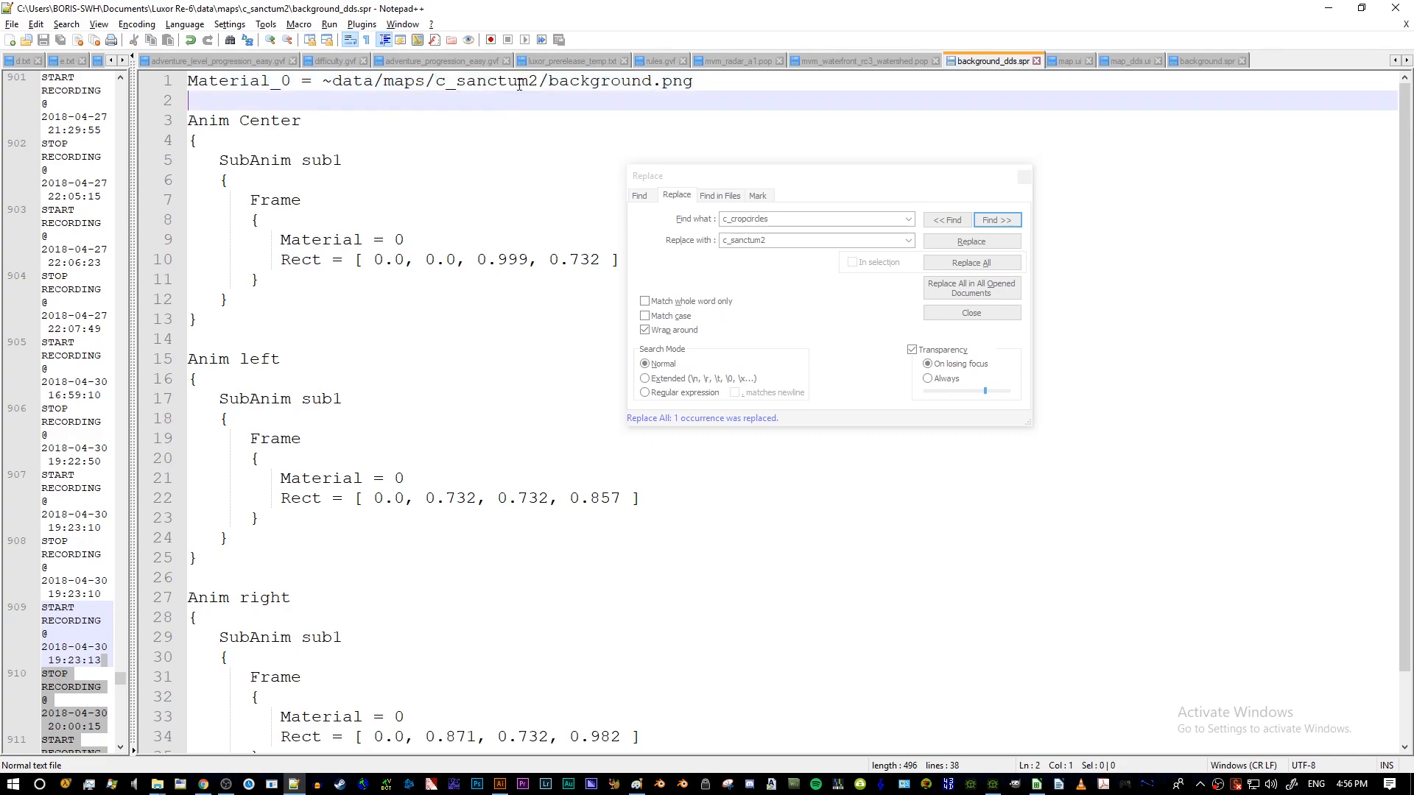
left_click(1066, 61)
key("ctrl+h")
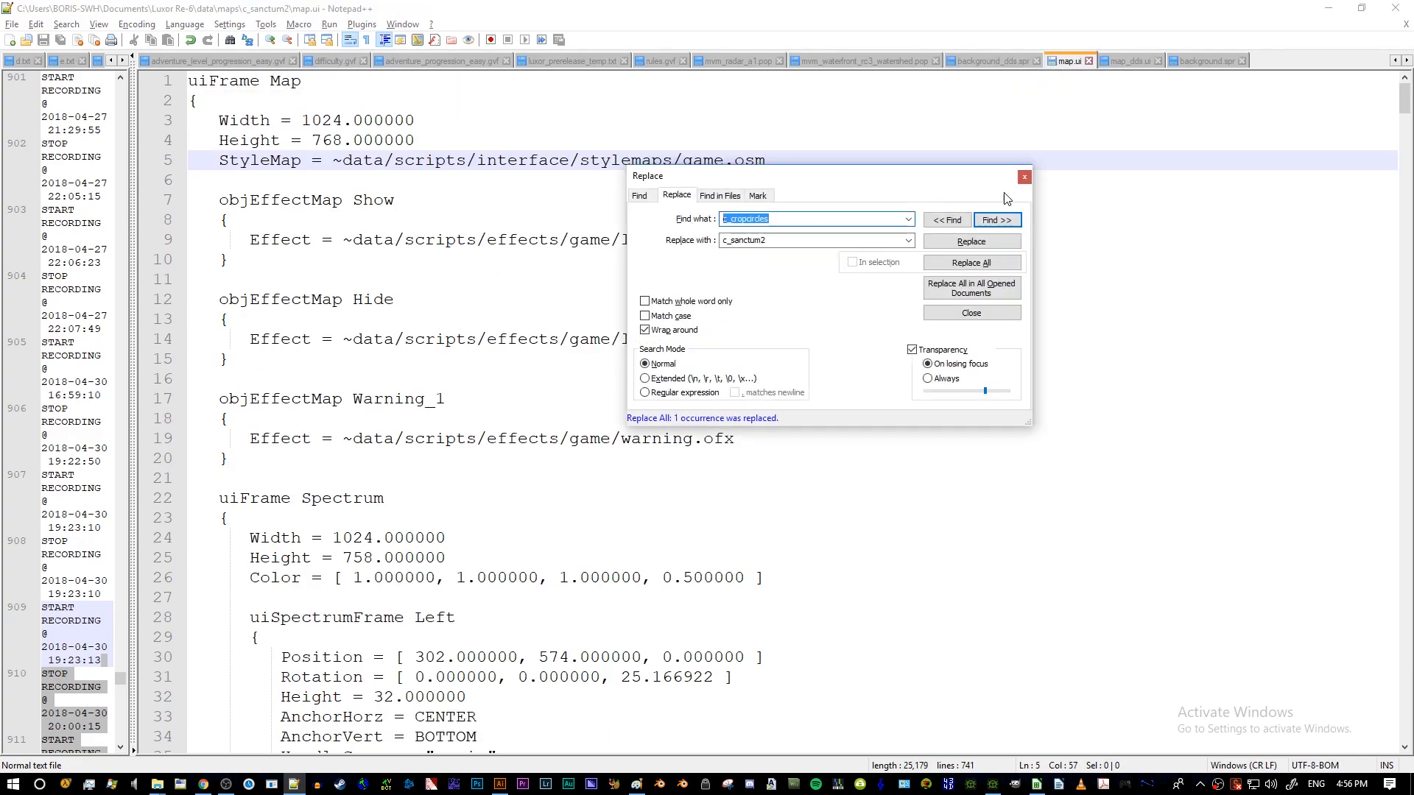
left_click(992, 59)
left_click(1074, 59)
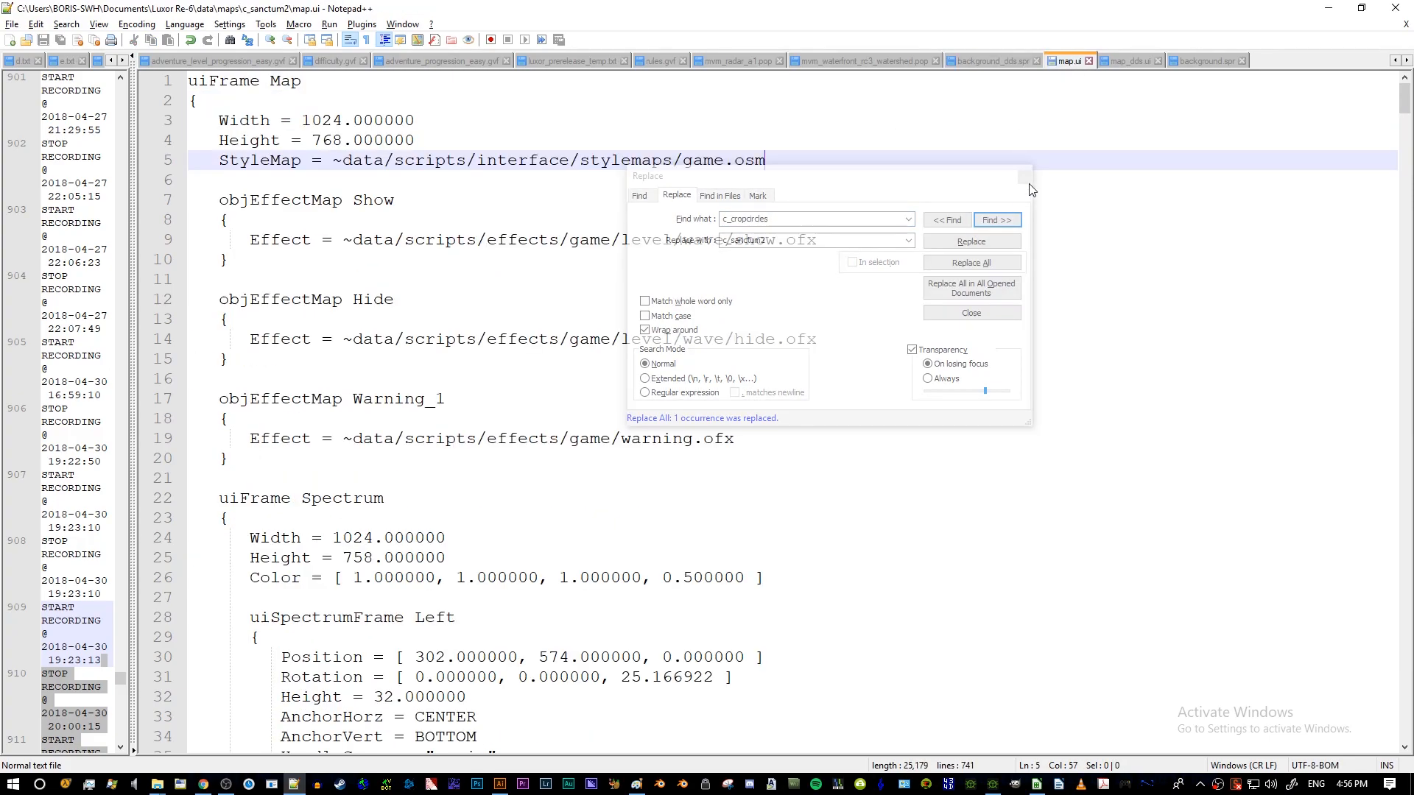
left_click(1023, 177)
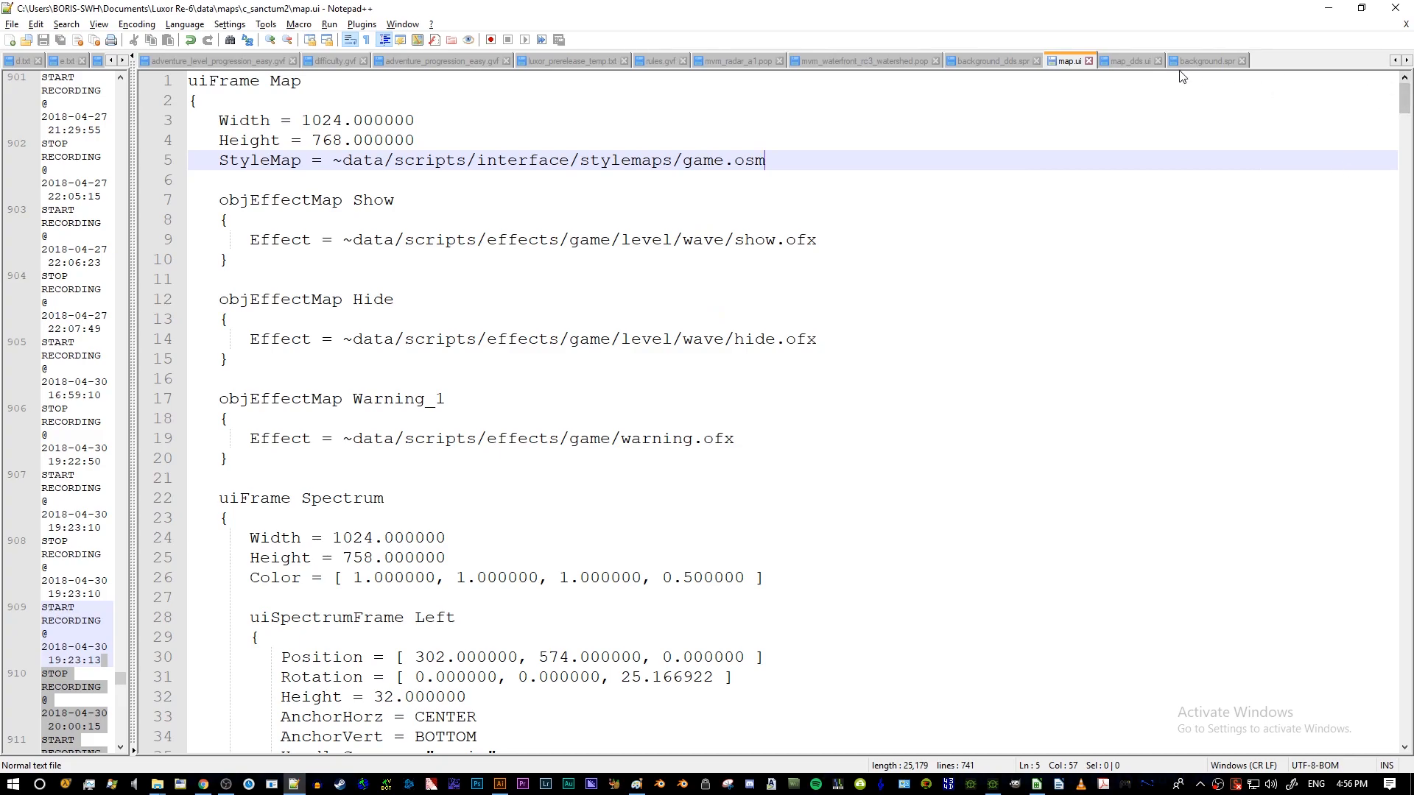
- Examine the folder name in the background sprite paths near the end of map_dds.ui, and return to the c_sanctum2 folder in File Explorer
left_click(1122, 61)
left_click(1068, 65)
left_click(1131, 62)
left_click_drag(1405, 96, 1404, 725)
left_click(492, 319)
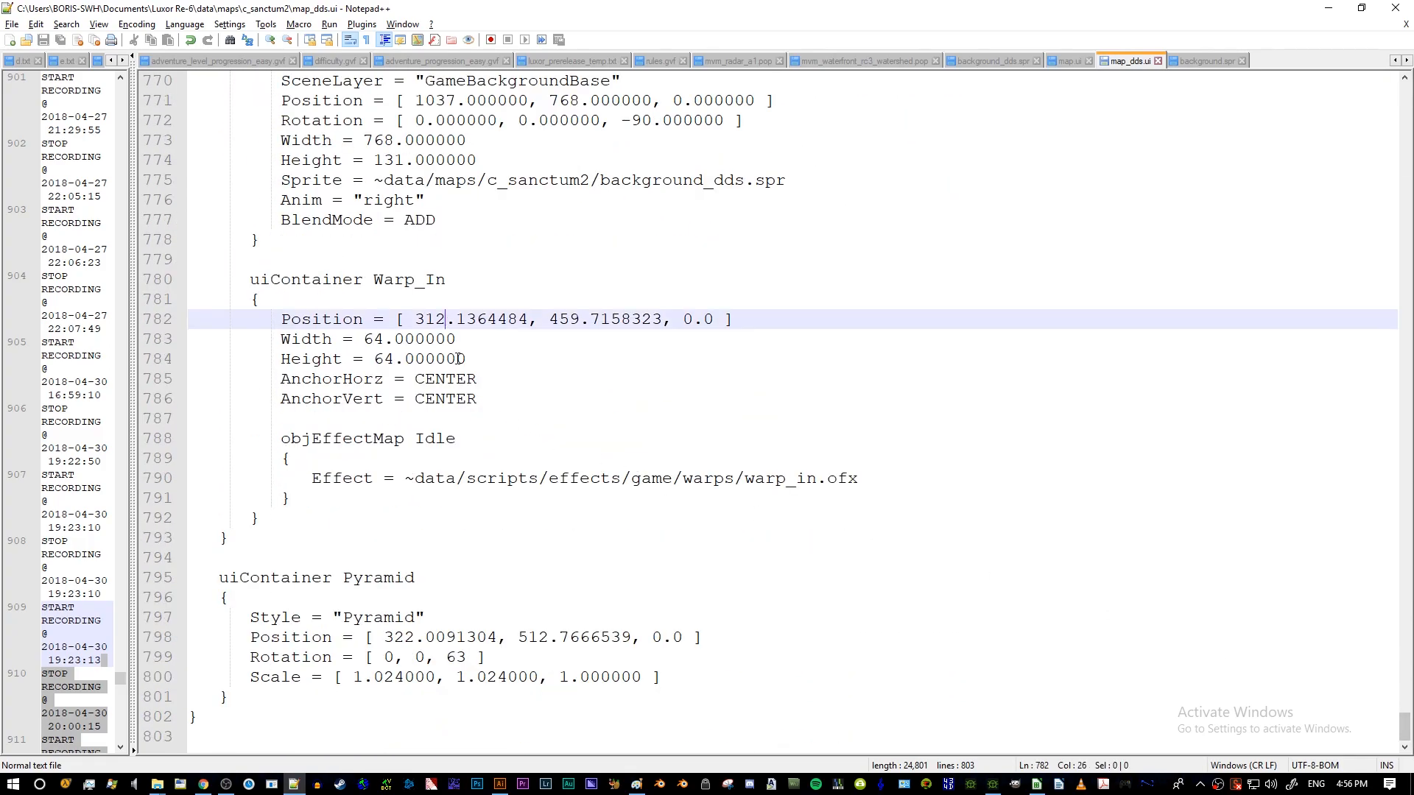
scroll(492, 319, "up", 2)
left_click(492, 299)
left_click_drag(488, 299, 590, 299)
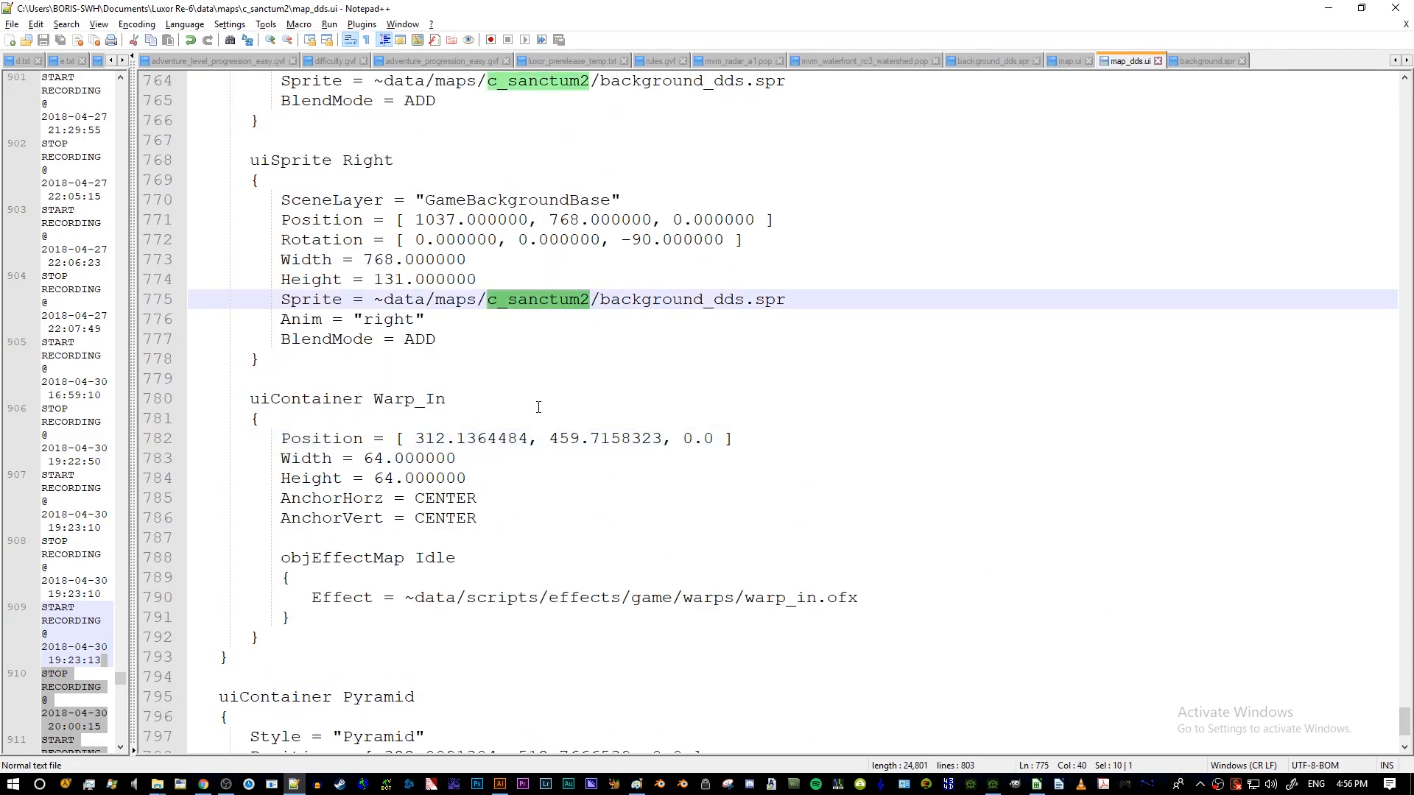
scroll(538, 416, "up", 2)
scroll(542, 540, "down", 4)
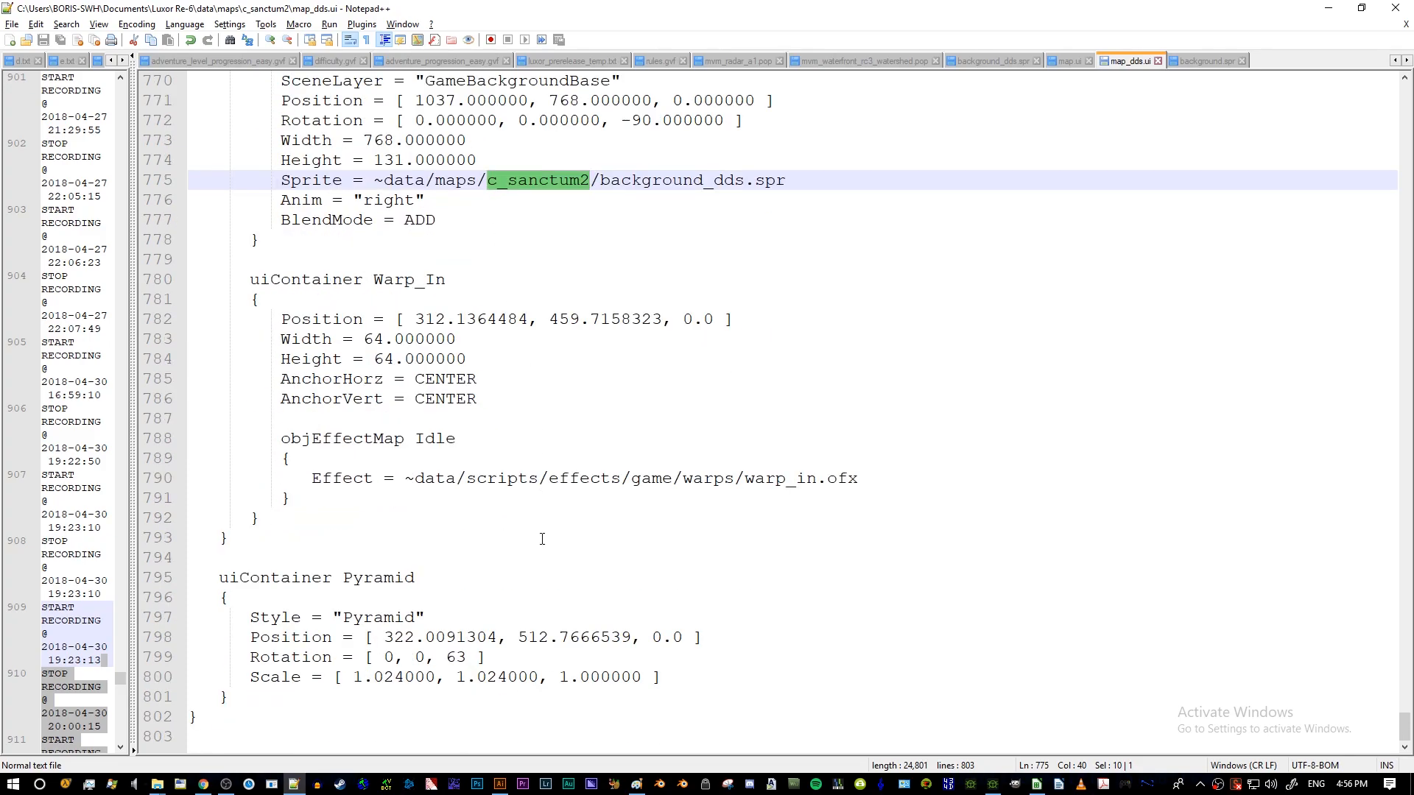
scroll(541, 540, "up", 9)
left_click(567, 281)
left_click(569, 294)
double_click(559, 281)
left_click(541, 360)
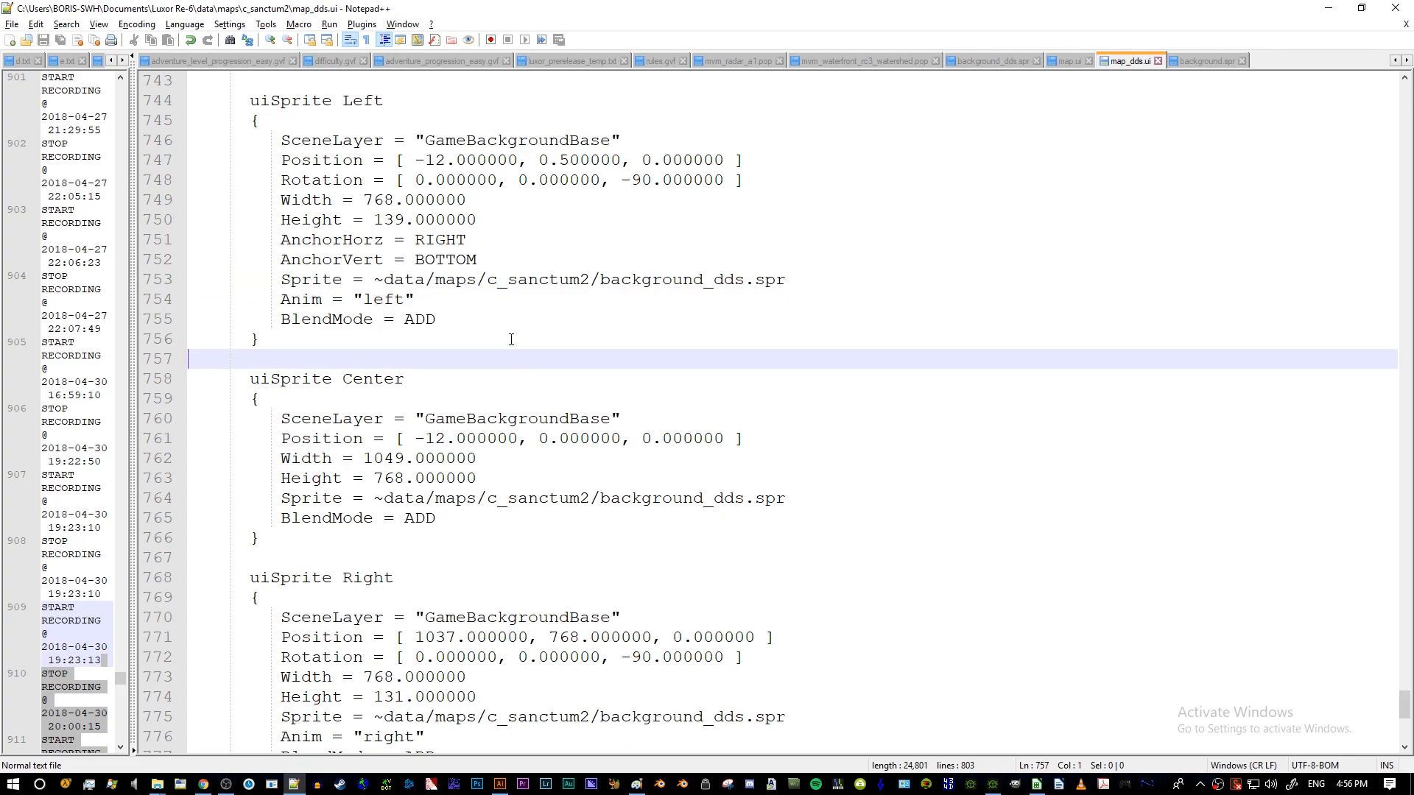
key("alt+Tab")
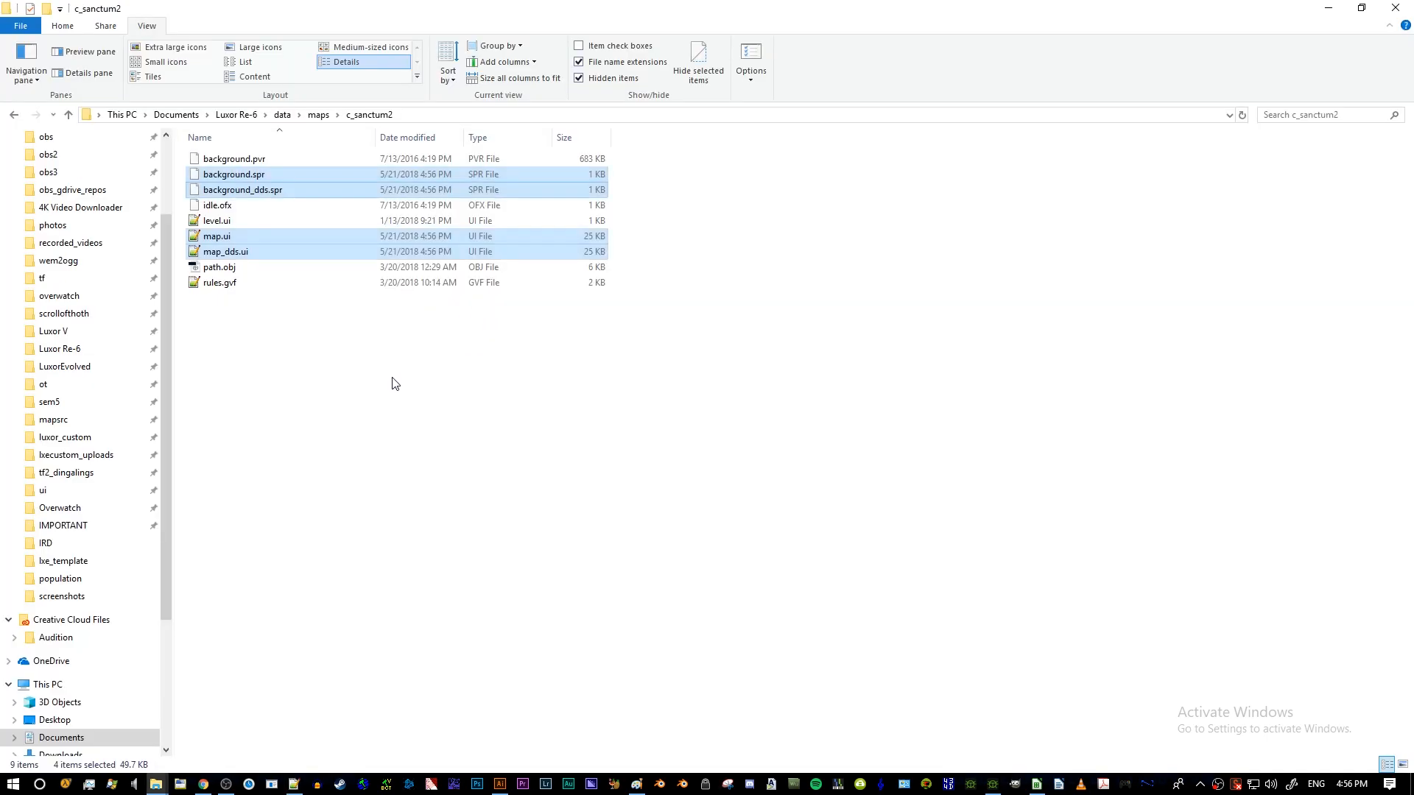
left_click(395, 383)
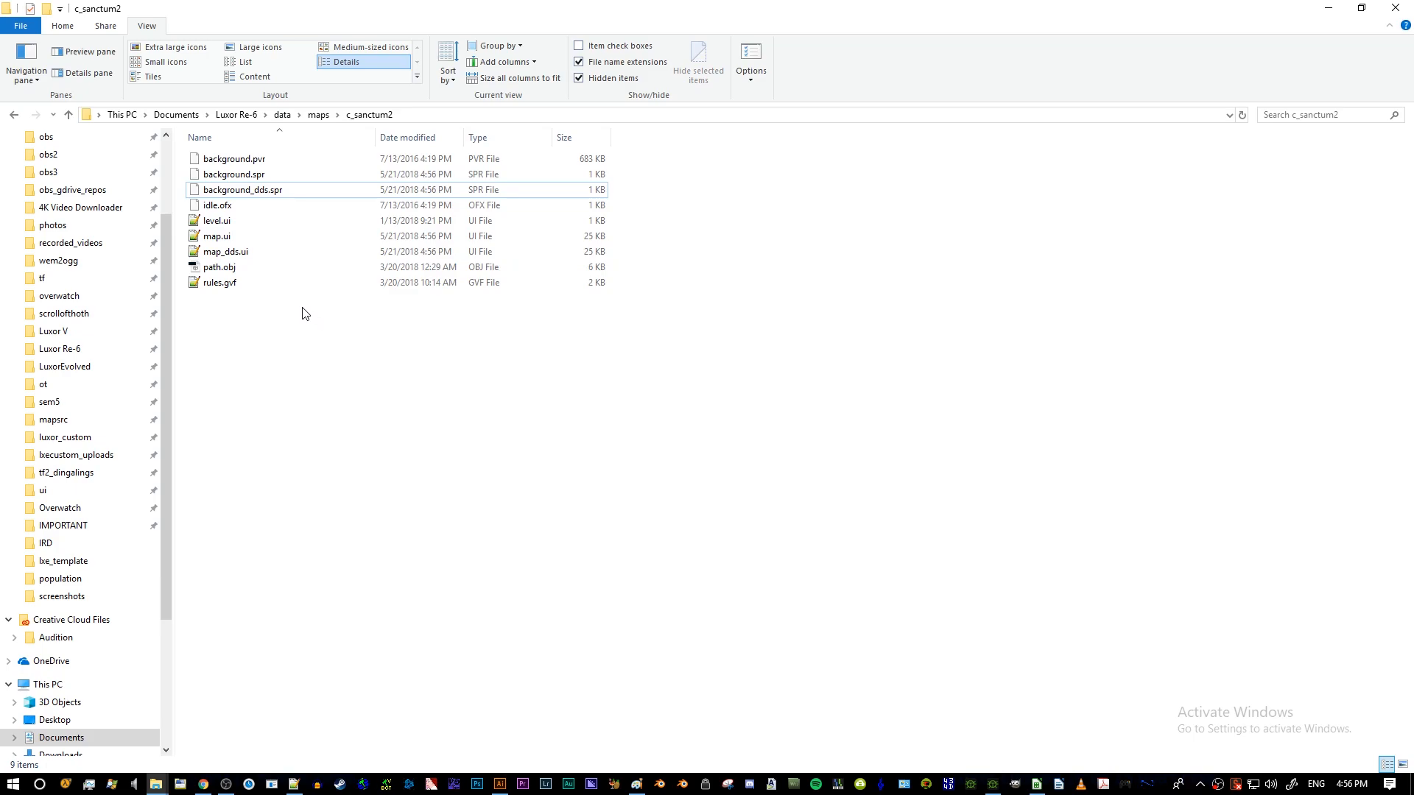
- Switch to make_path.ai in Illustrator and hide the ref layer, keeping the side_guards, BG and black layers visible
key("alt+Tab")
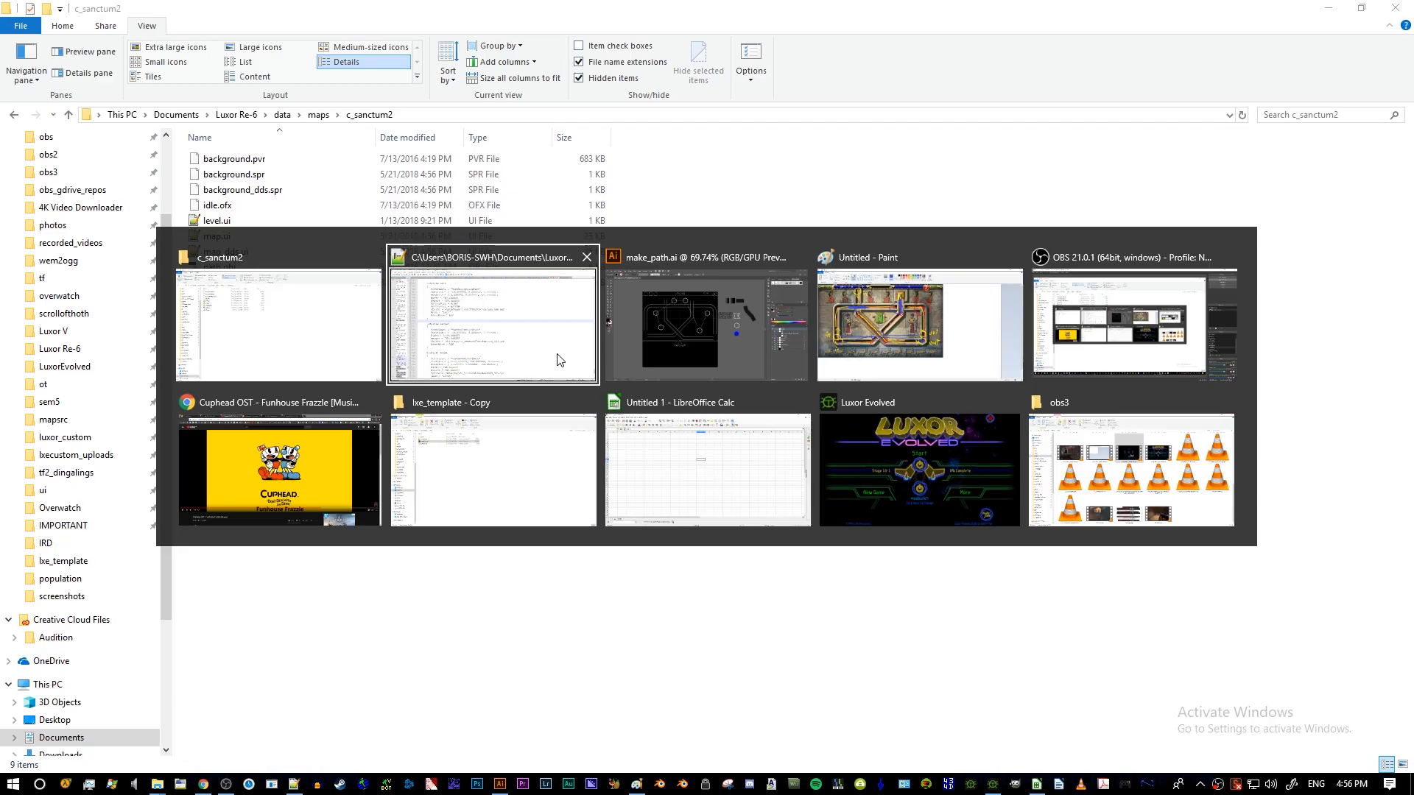
key("alt+Tab")
left_click(15, 77)
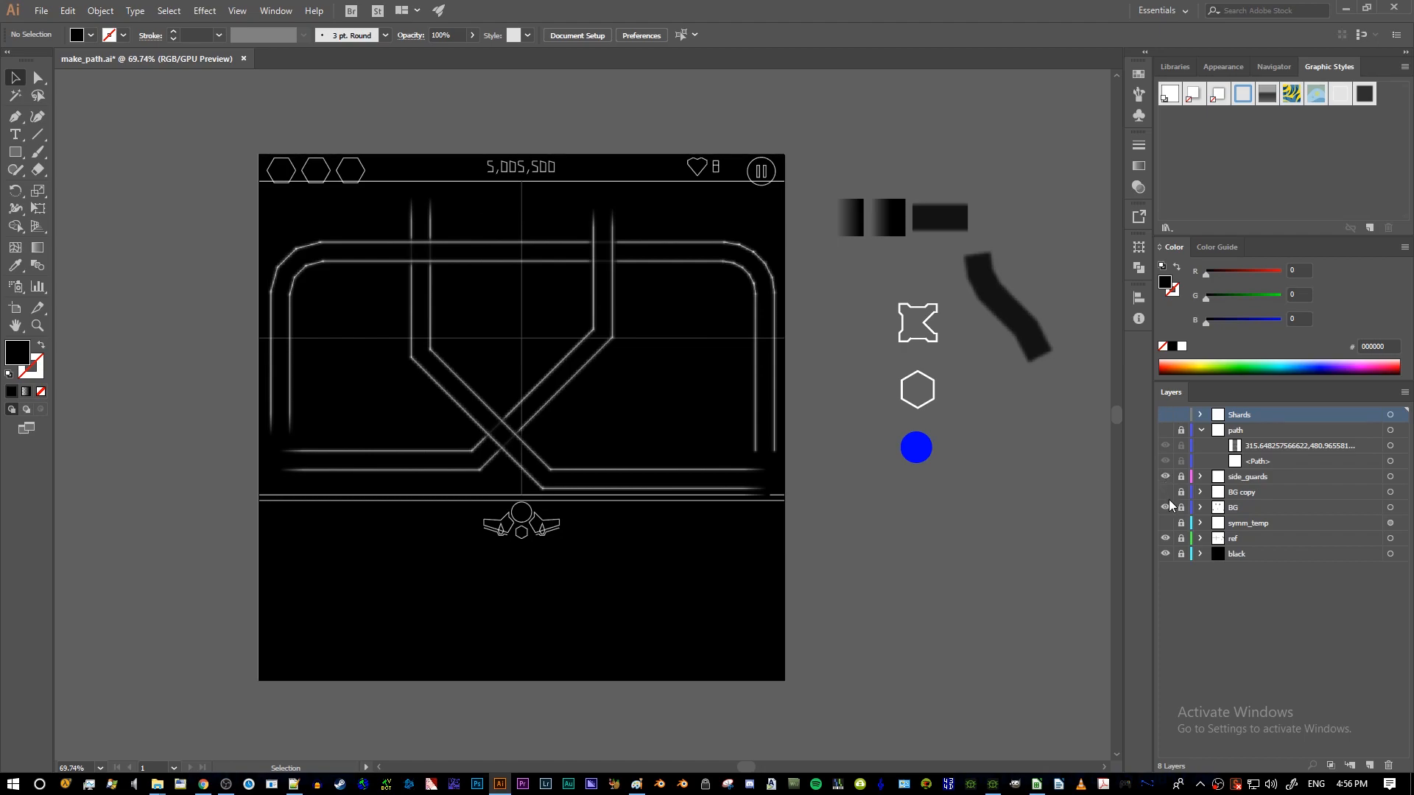
left_click(1165, 538)
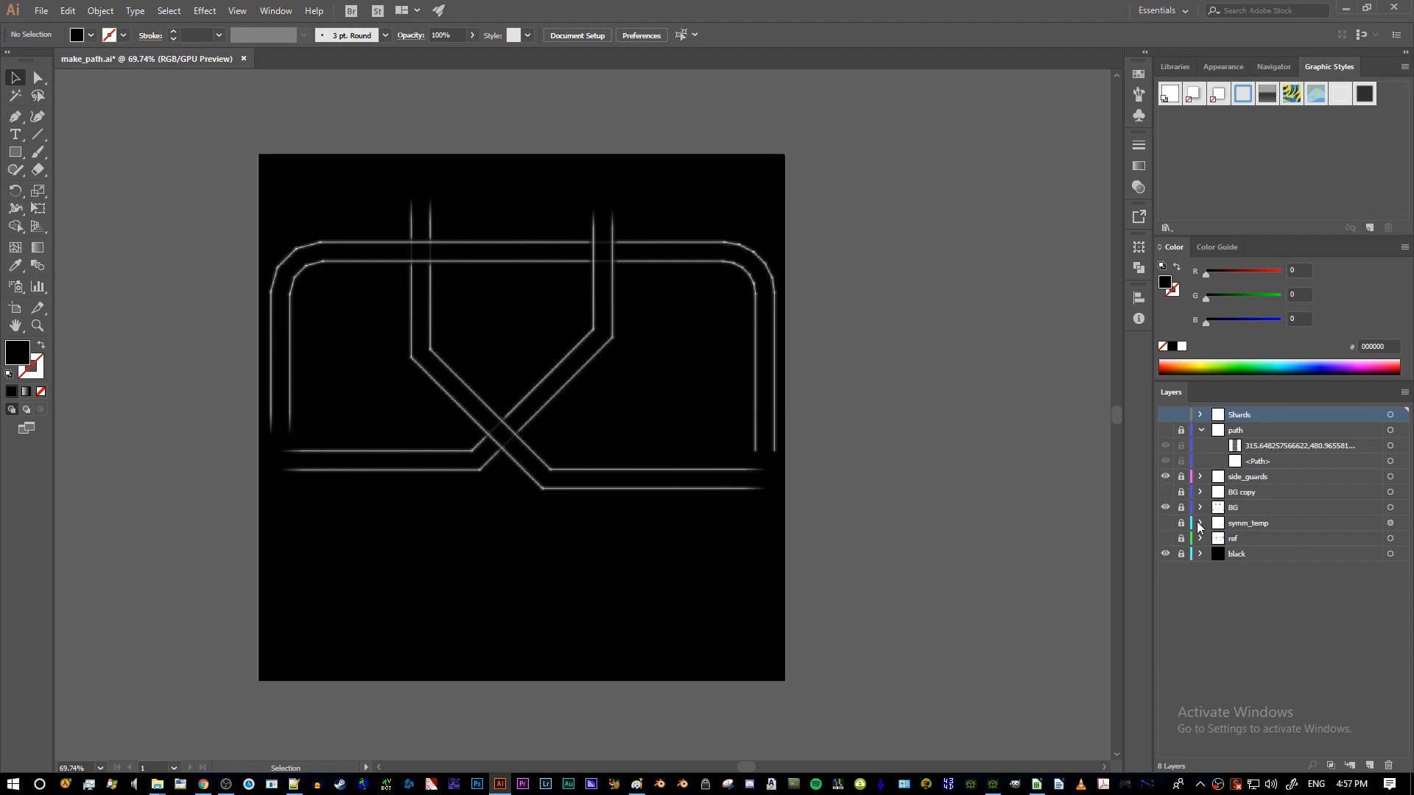
left_click(1264, 480)
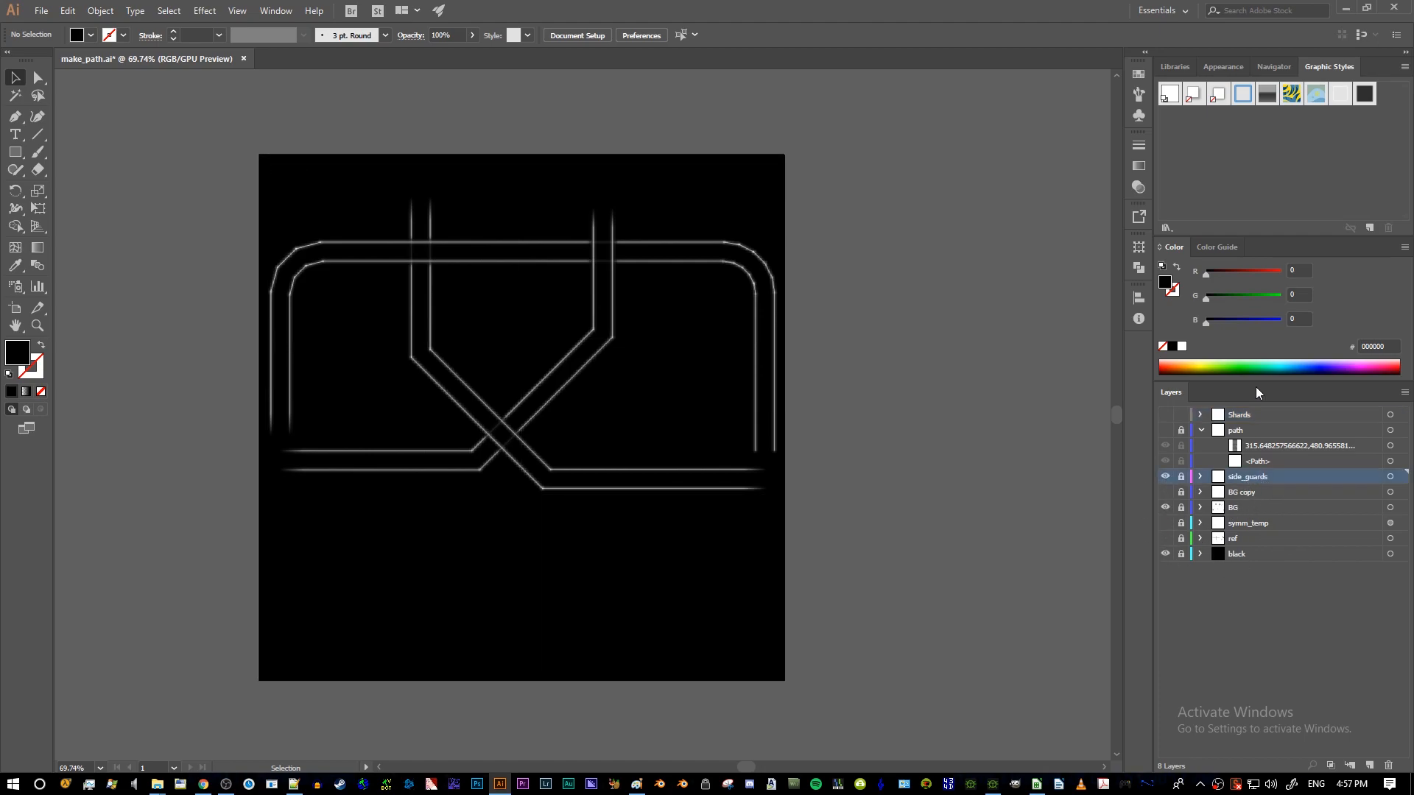
left_click(1232, 510)
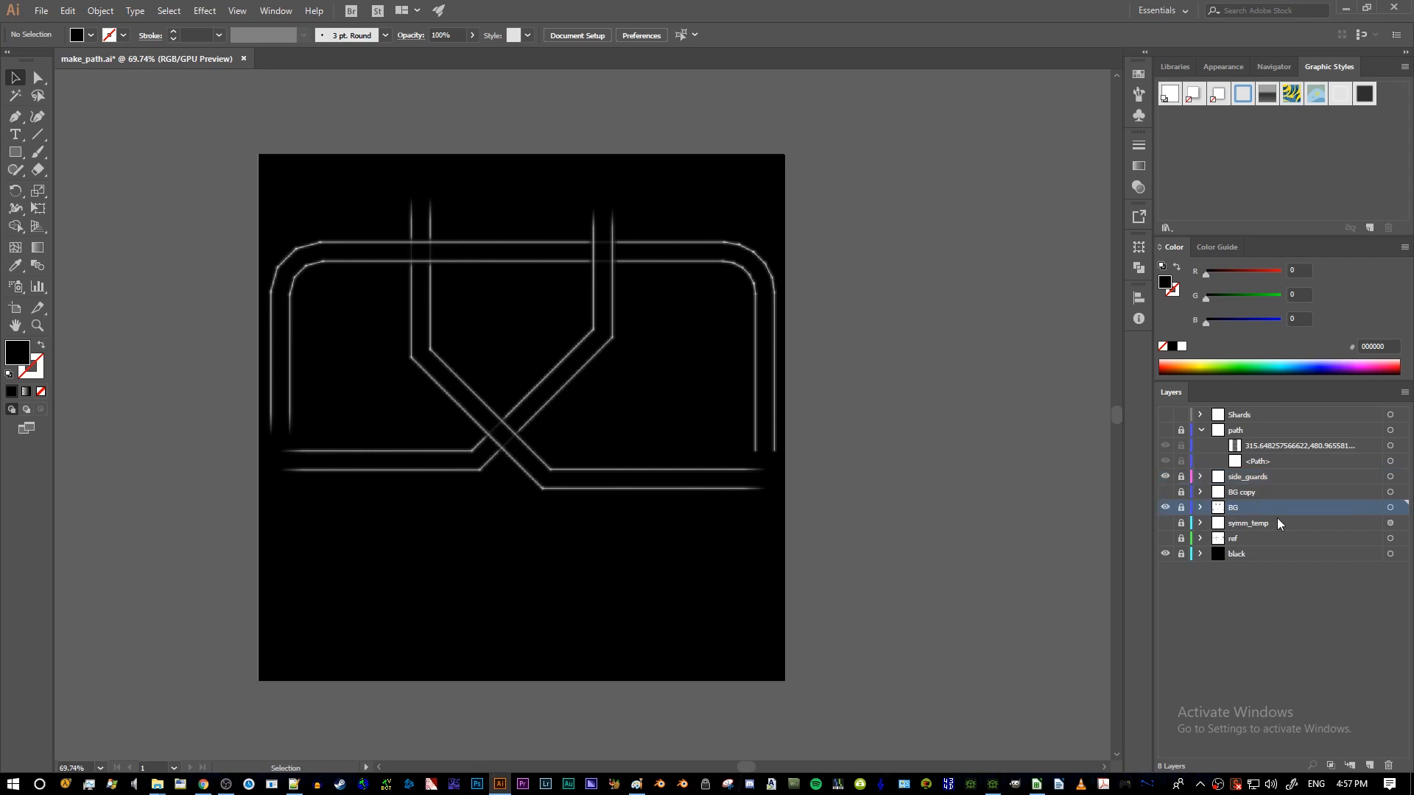
left_click(1243, 558)
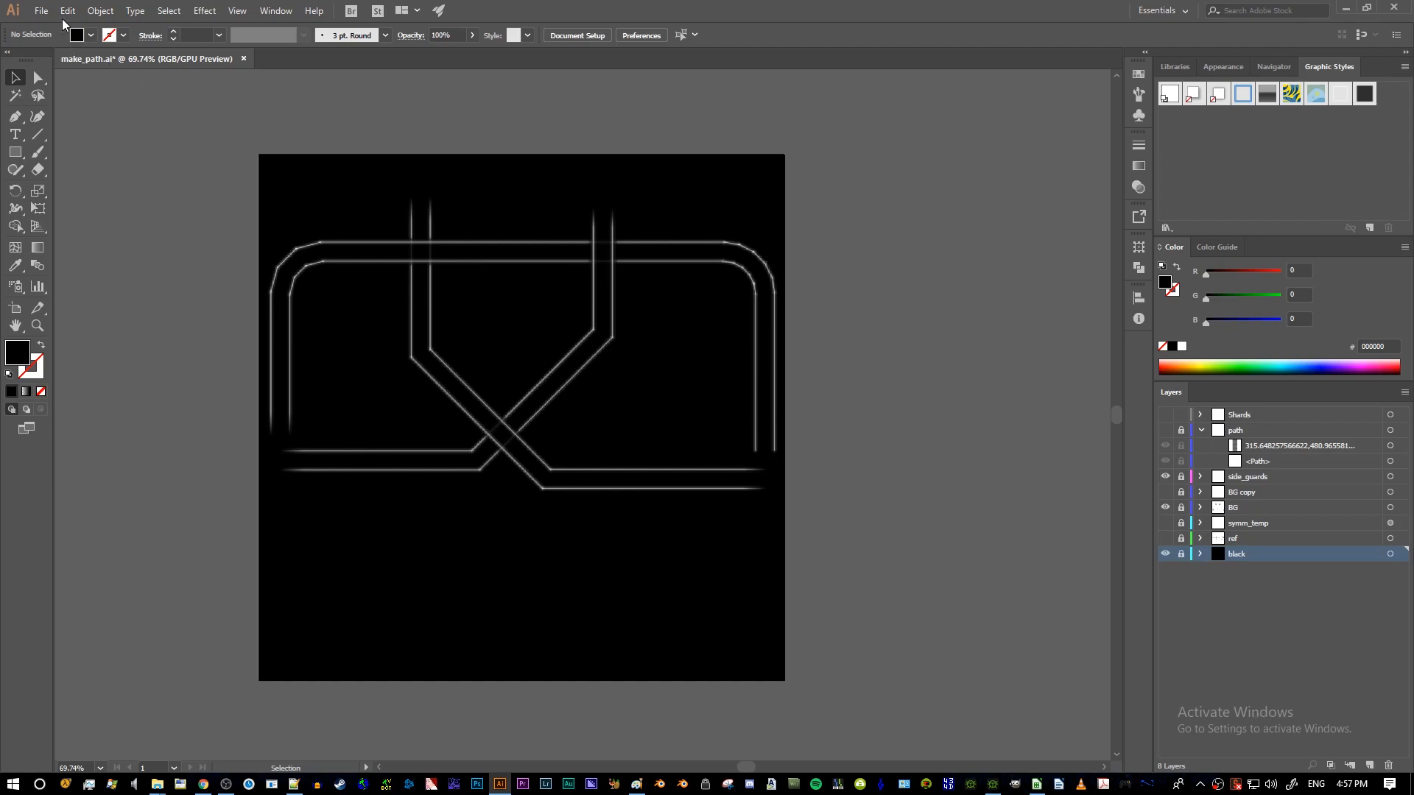
- Set up a Save for Web export of the artboard as PNG-24, 1024 by 1024 px at 100 percent, Art Optimized
left_click(41, 10)
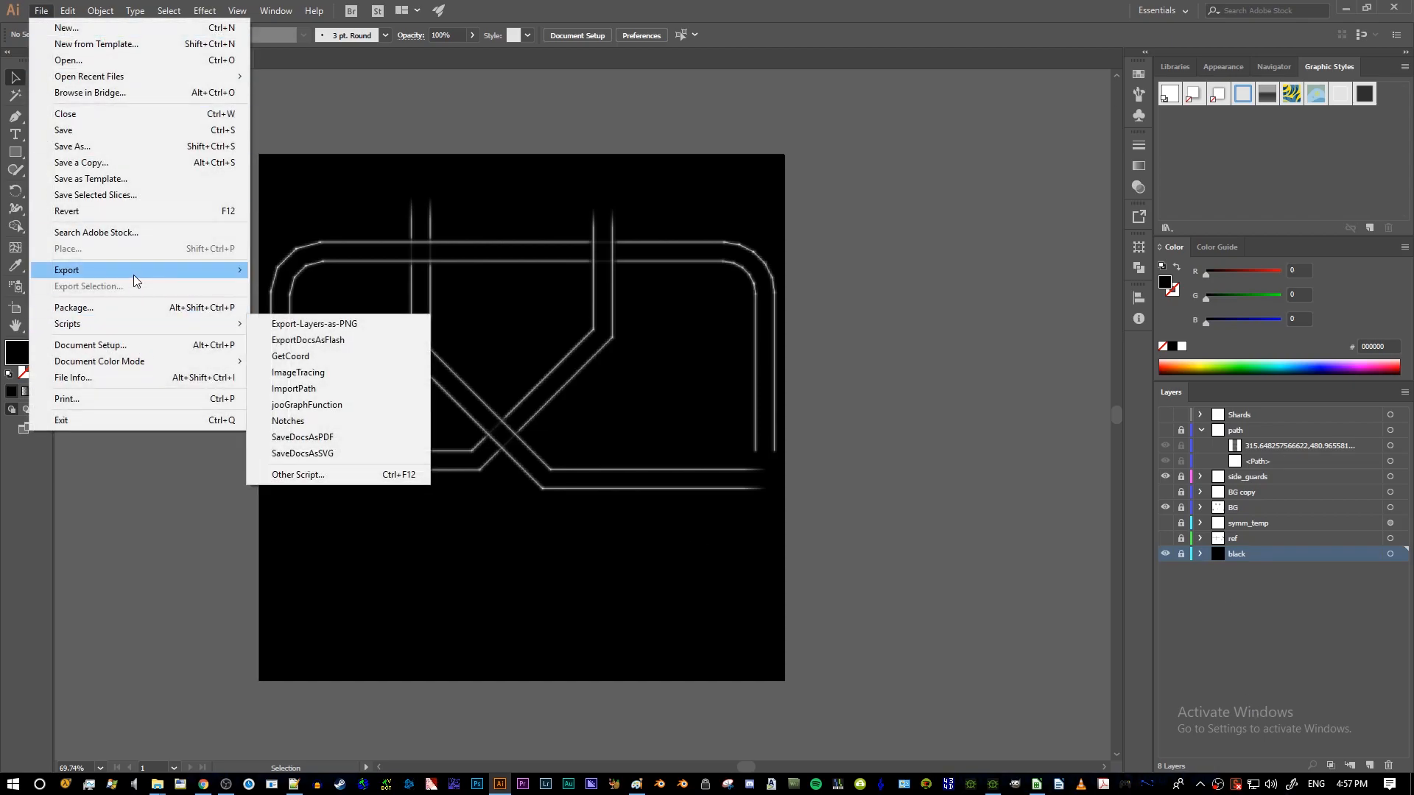
mouse_move(139, 273)
left_click(272, 309)
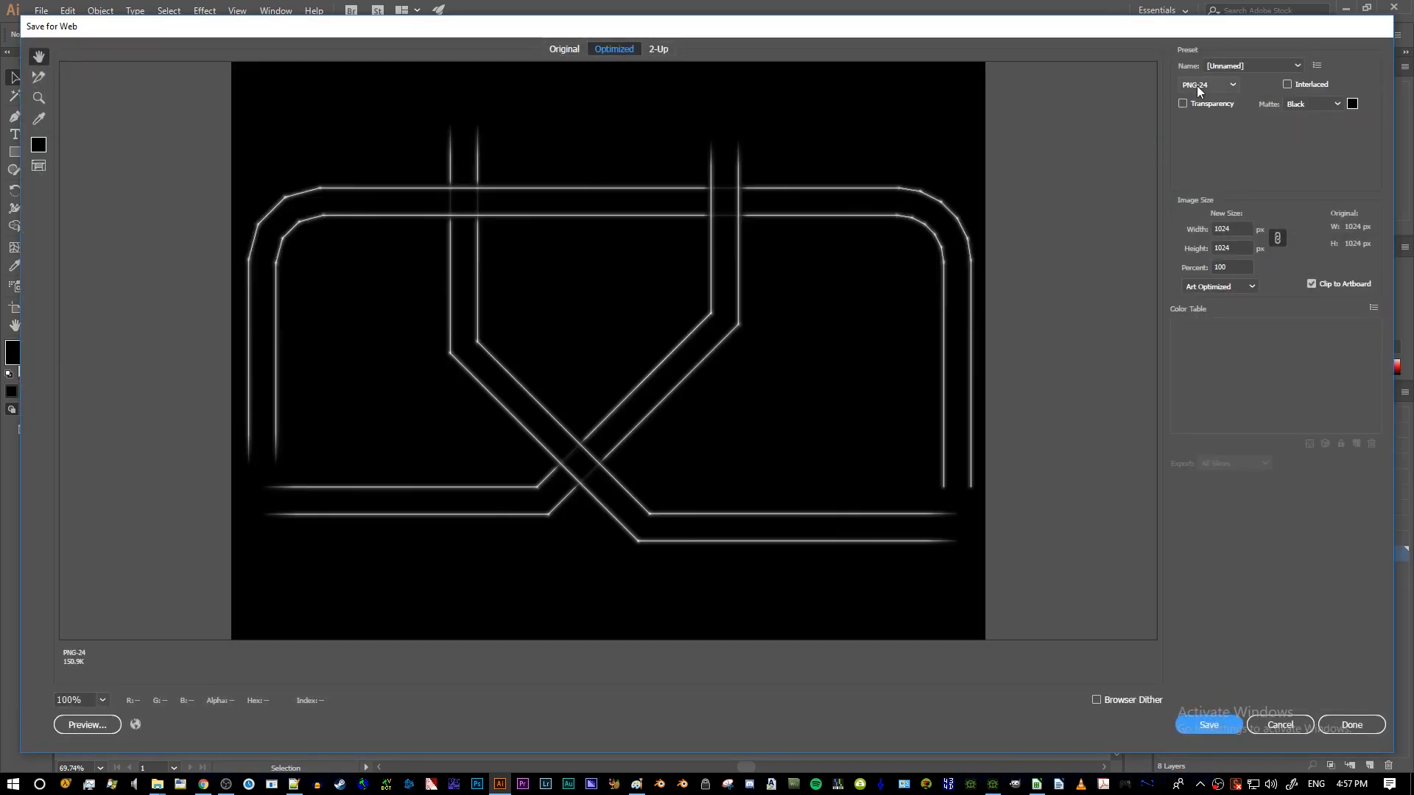
left_click(1197, 86)
left_click(1202, 150)
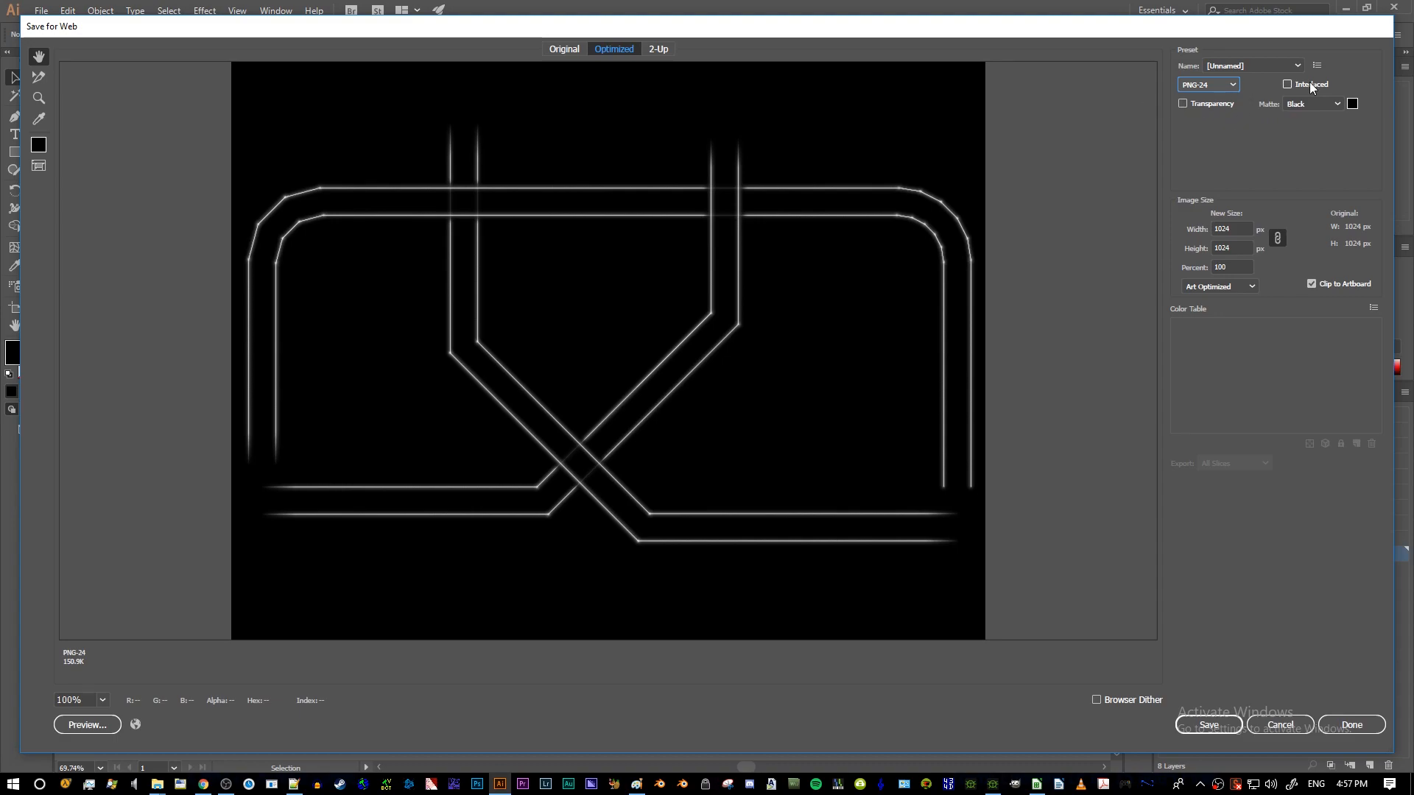
left_click(1242, 227)
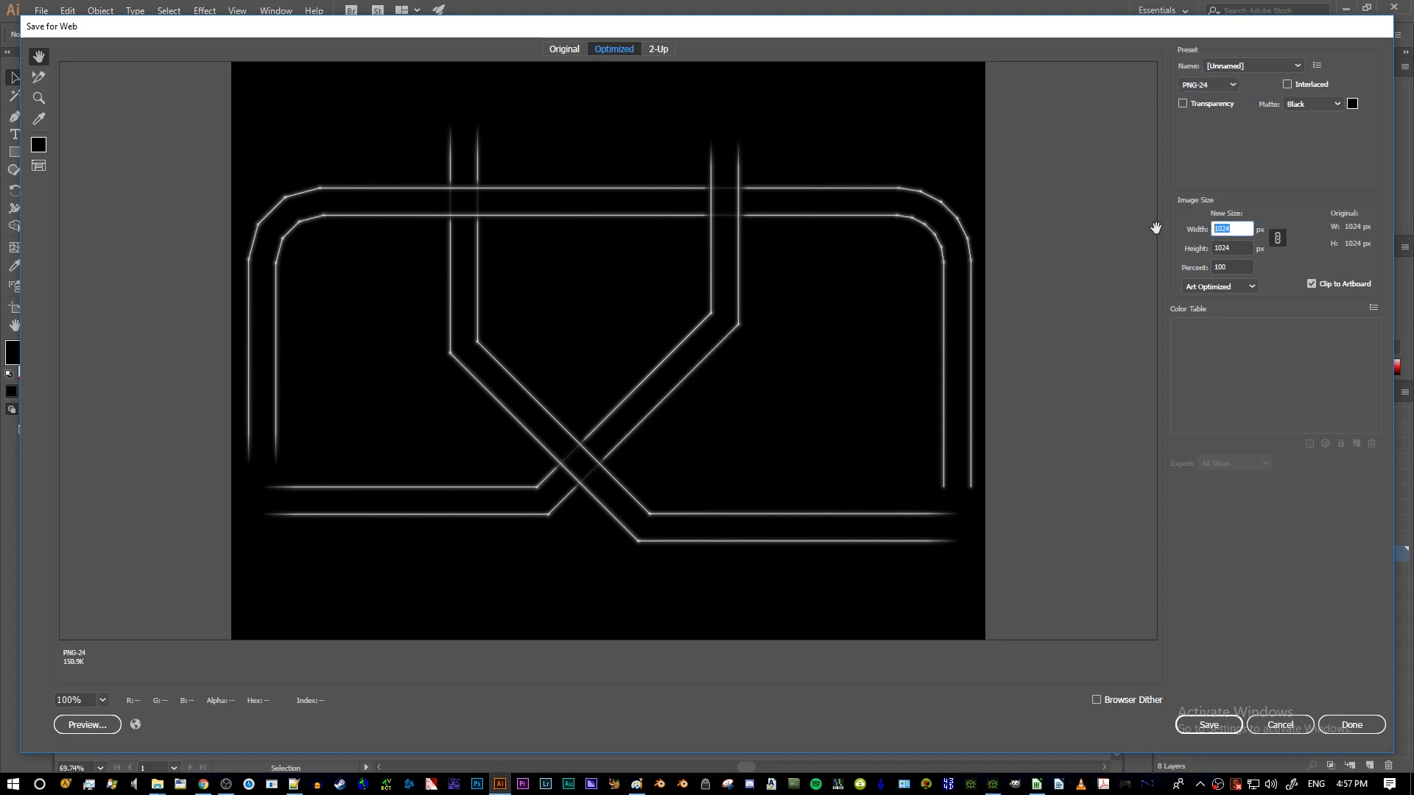
left_click(1241, 251)
left_click(1235, 266)
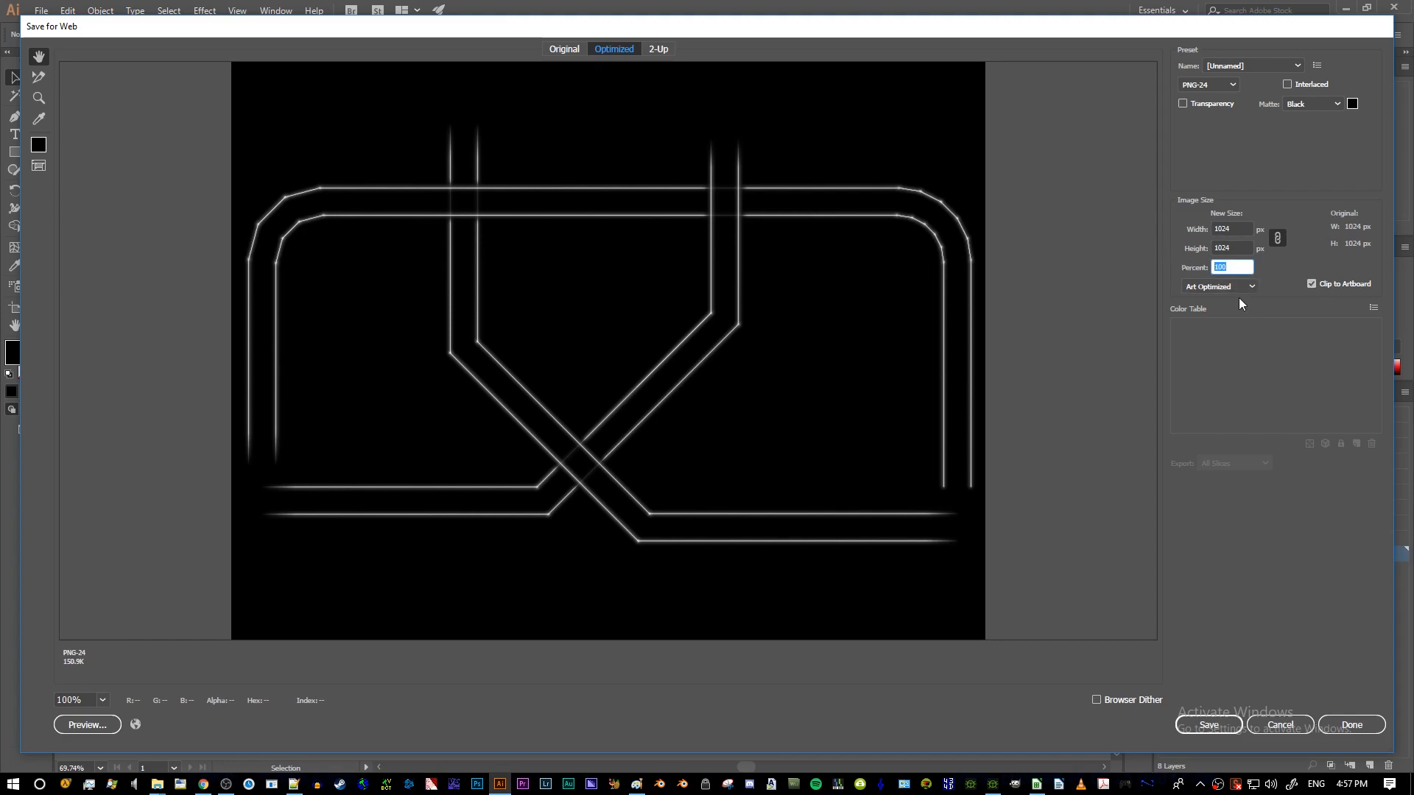
left_click(1222, 287)
left_click(1222, 319)
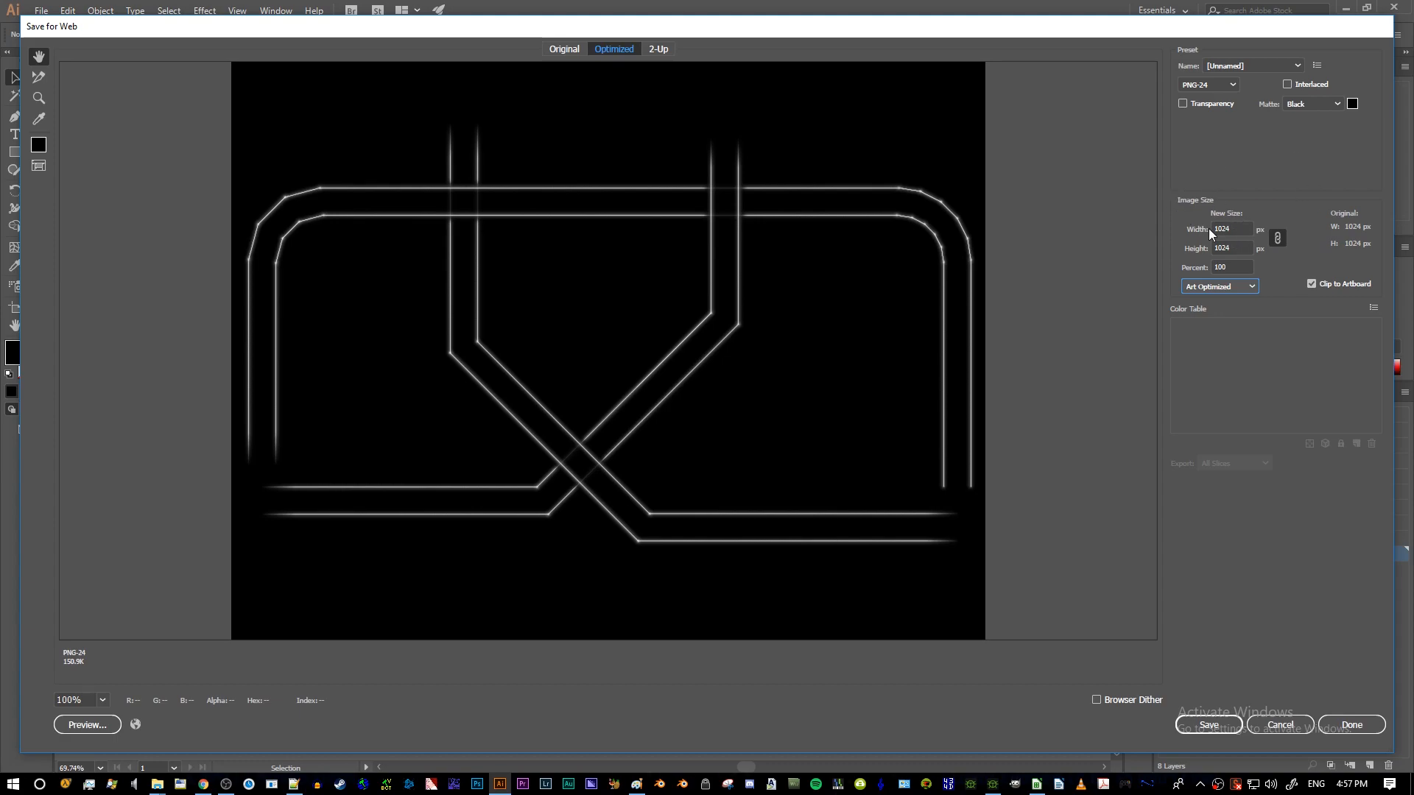
left_click(1249, 246)
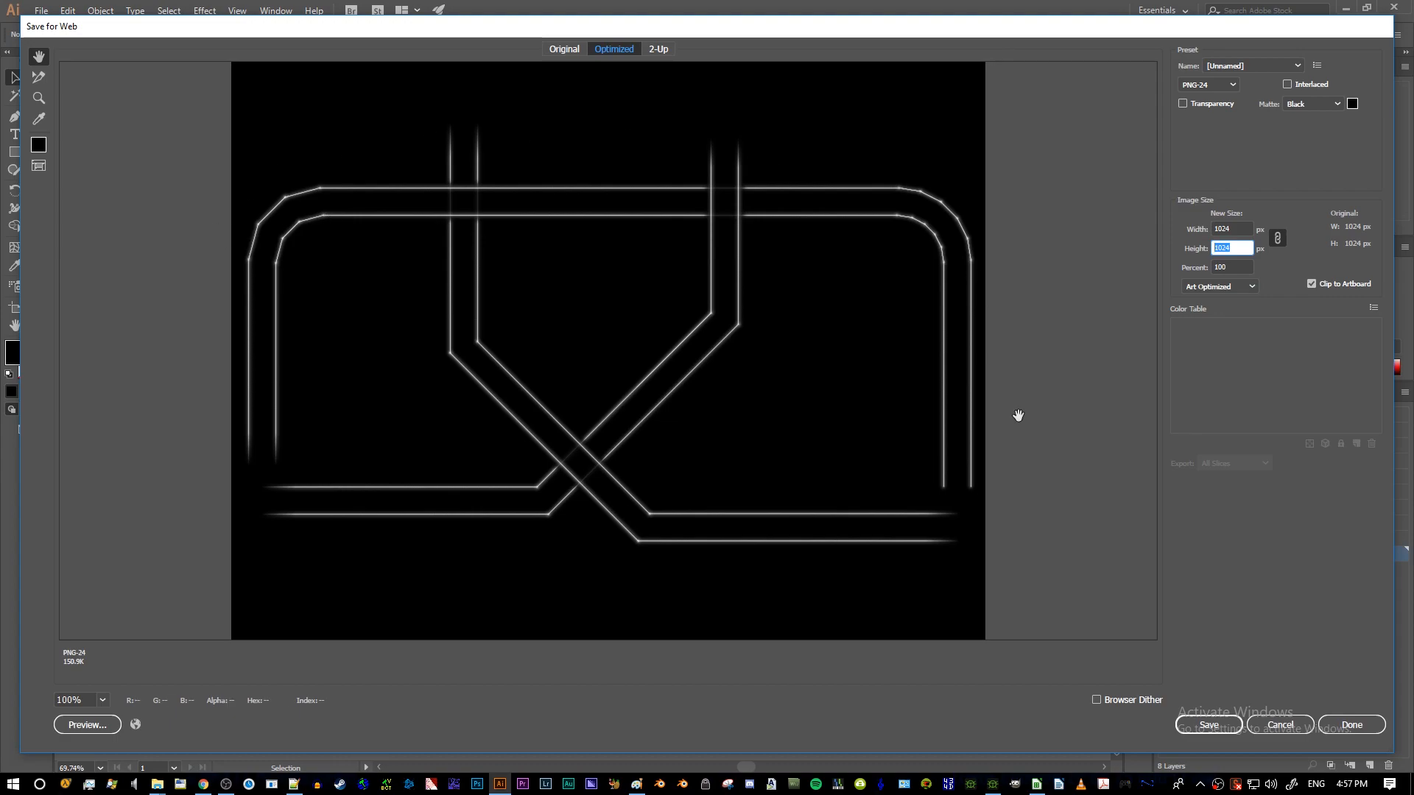
- Save the exported image as background.png in the Luxor Re-6 data/maps/c_sanctum2 folder
left_click(1212, 727)
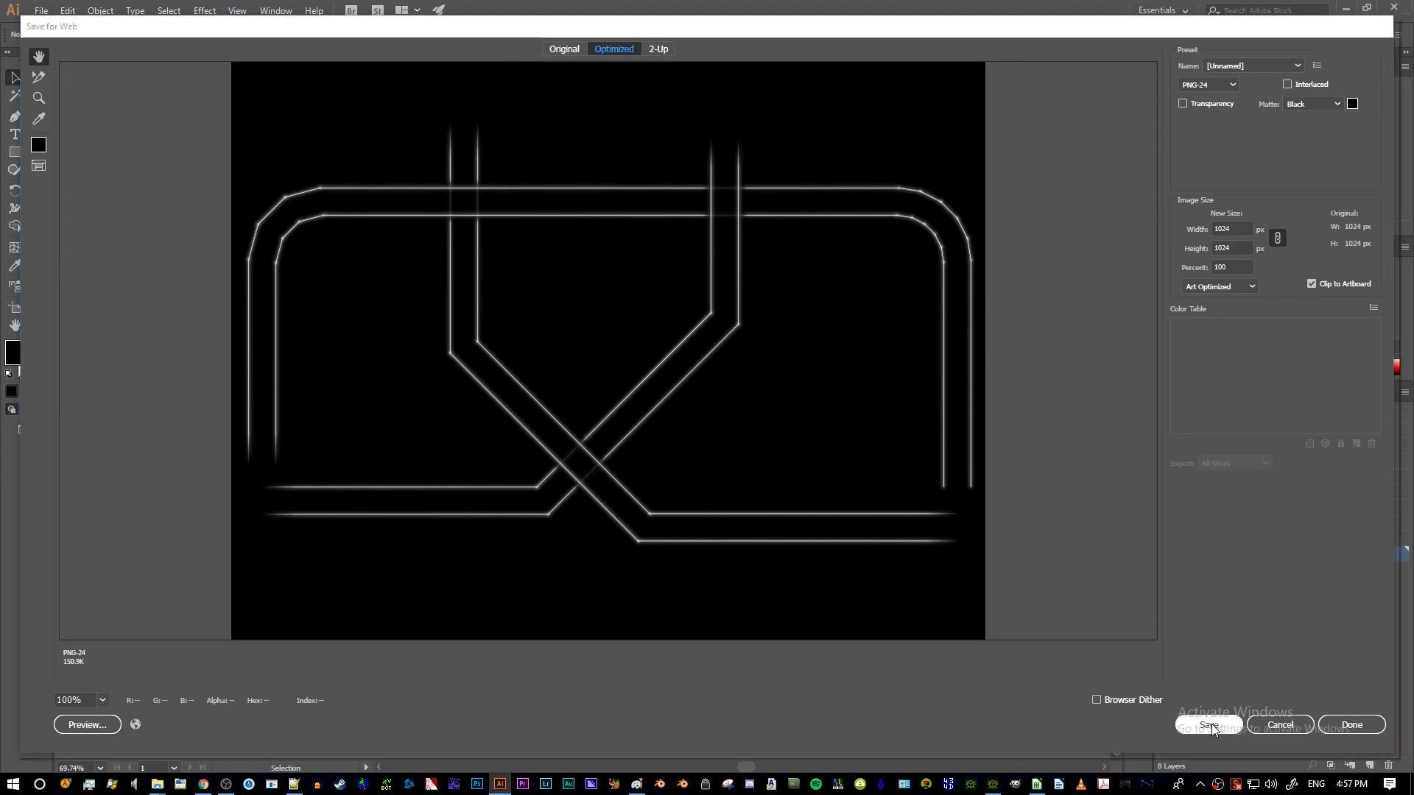
scroll(134, 223, "up", 3)
left_click_drag(134, 223, 130, 177)
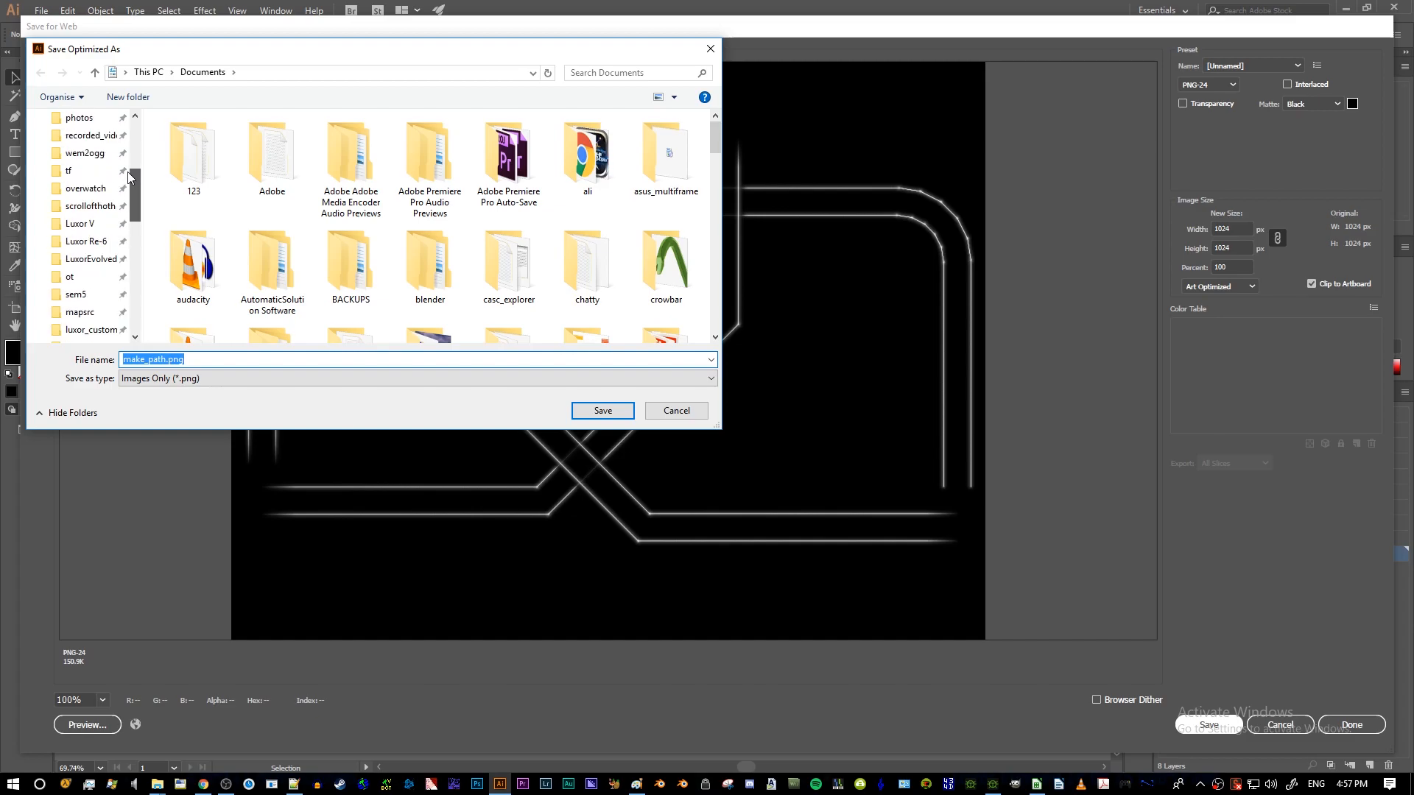
left_click(87, 242)
double_click(193, 166)
double_click(183, 170)
scroll(236, 210, "down", 3)
scroll(236, 206, "down", 4)
double_click(213, 258)
double_click(191, 360)
type("backgrou")
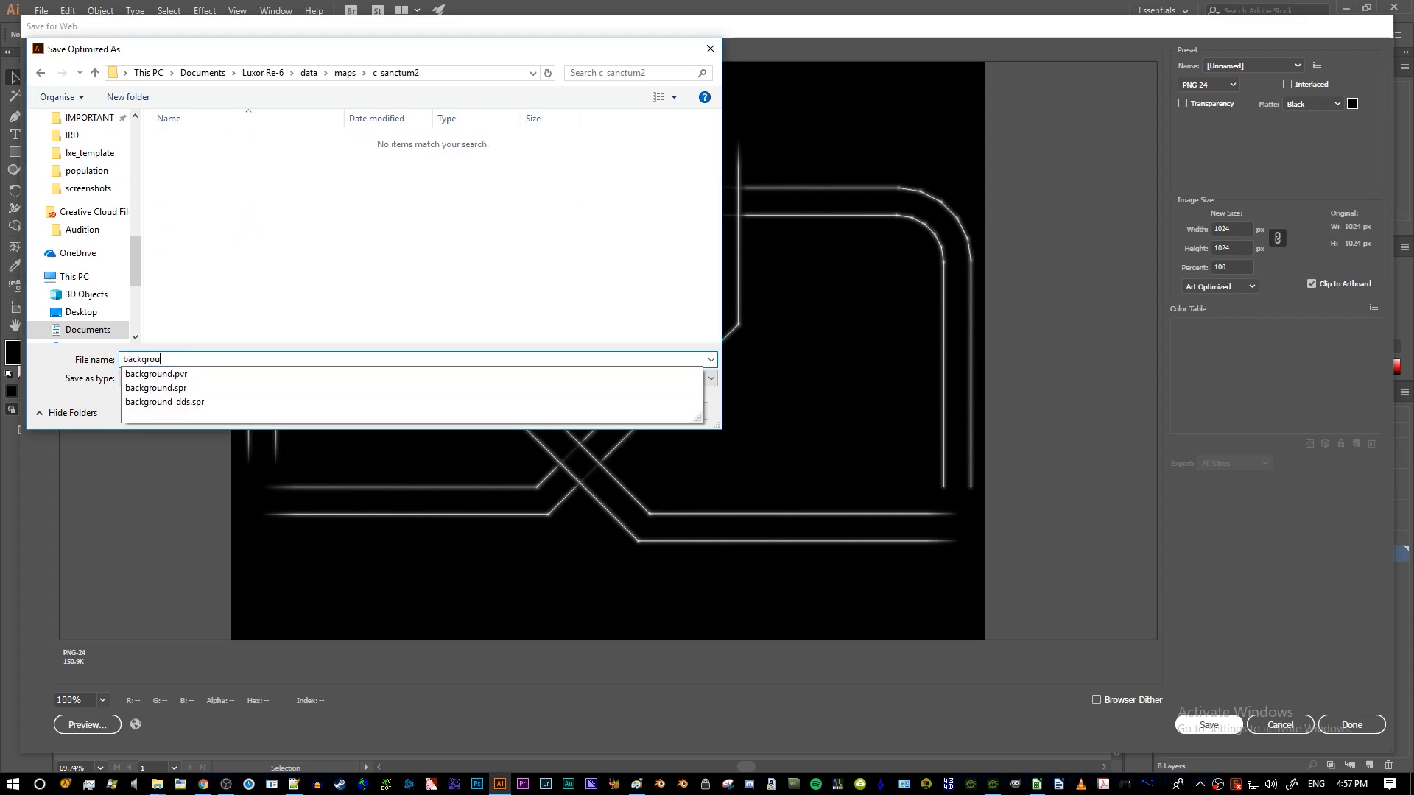
key("Return")
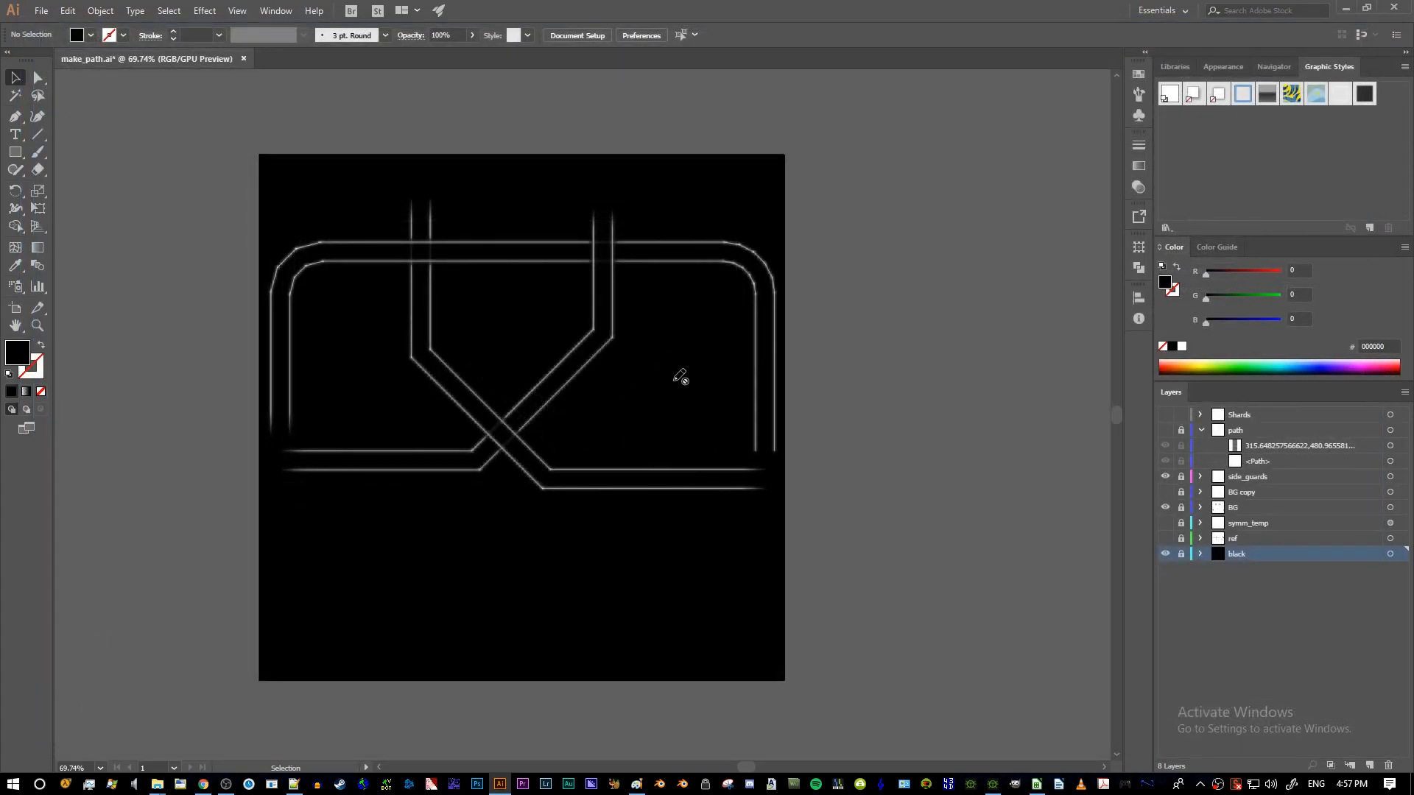
- Check the image file name in the Material_0 path of background_dds.spr in Notepad++
key("alt+Tab")
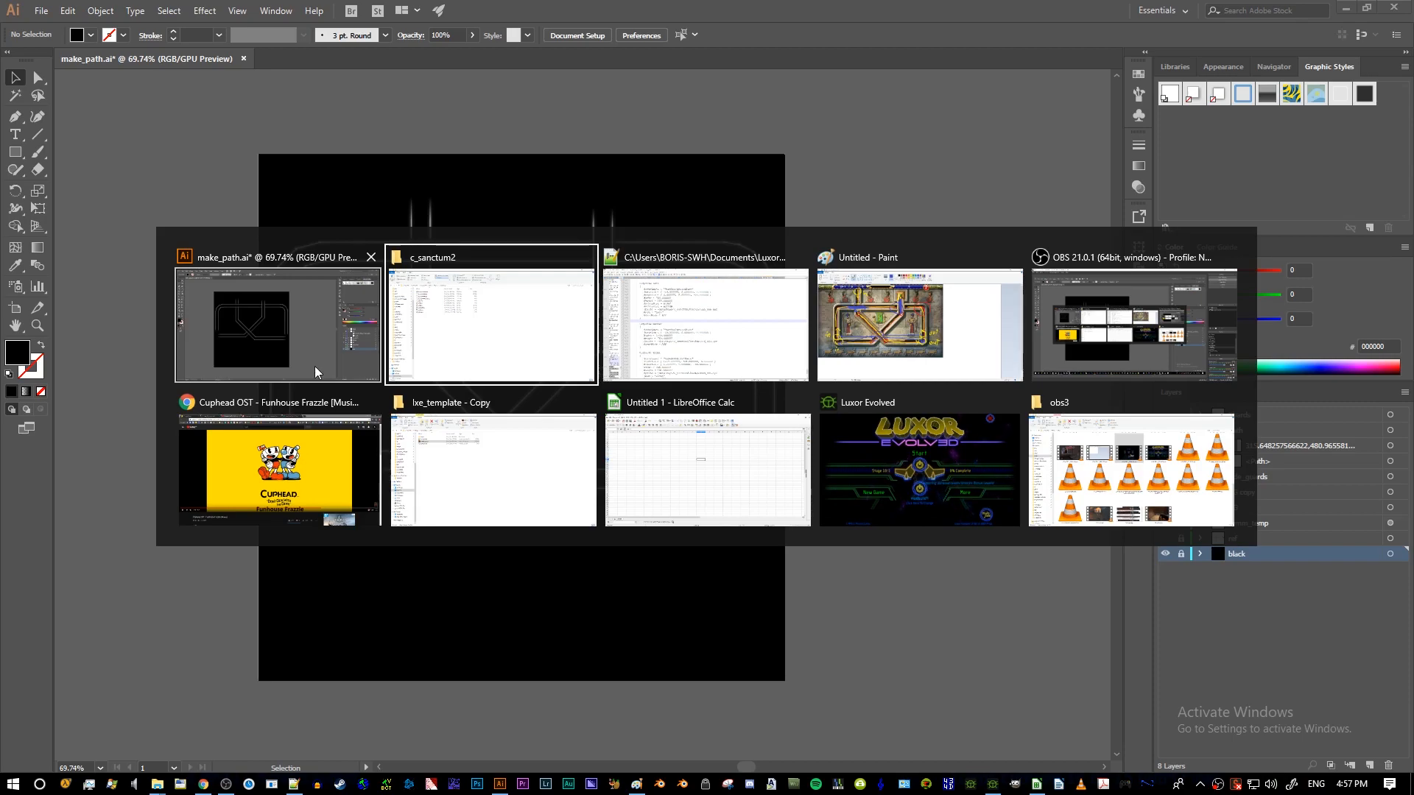
left_click(705, 324)
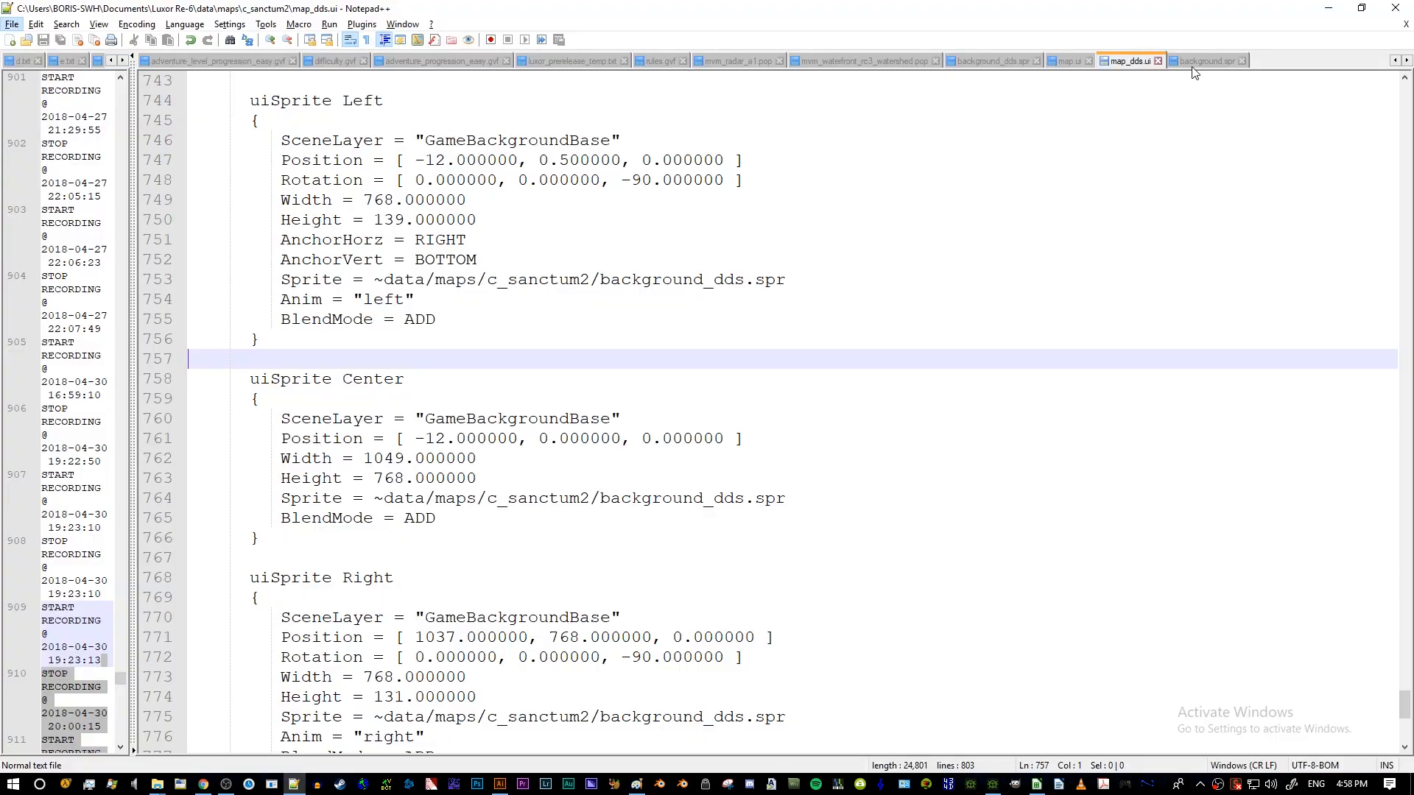
left_click(993, 64)
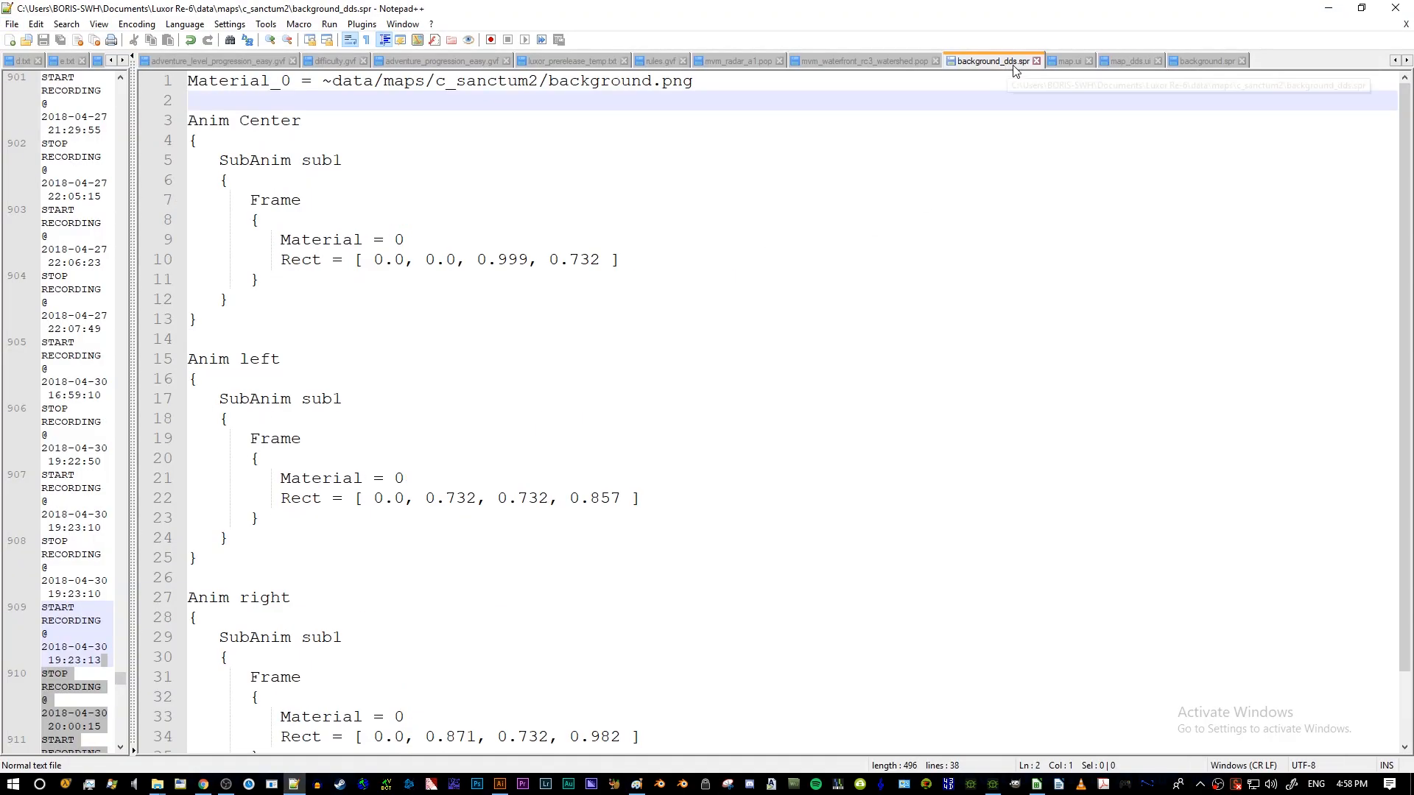
left_click(696, 81)
left_click_drag(549, 82, 845, 92)
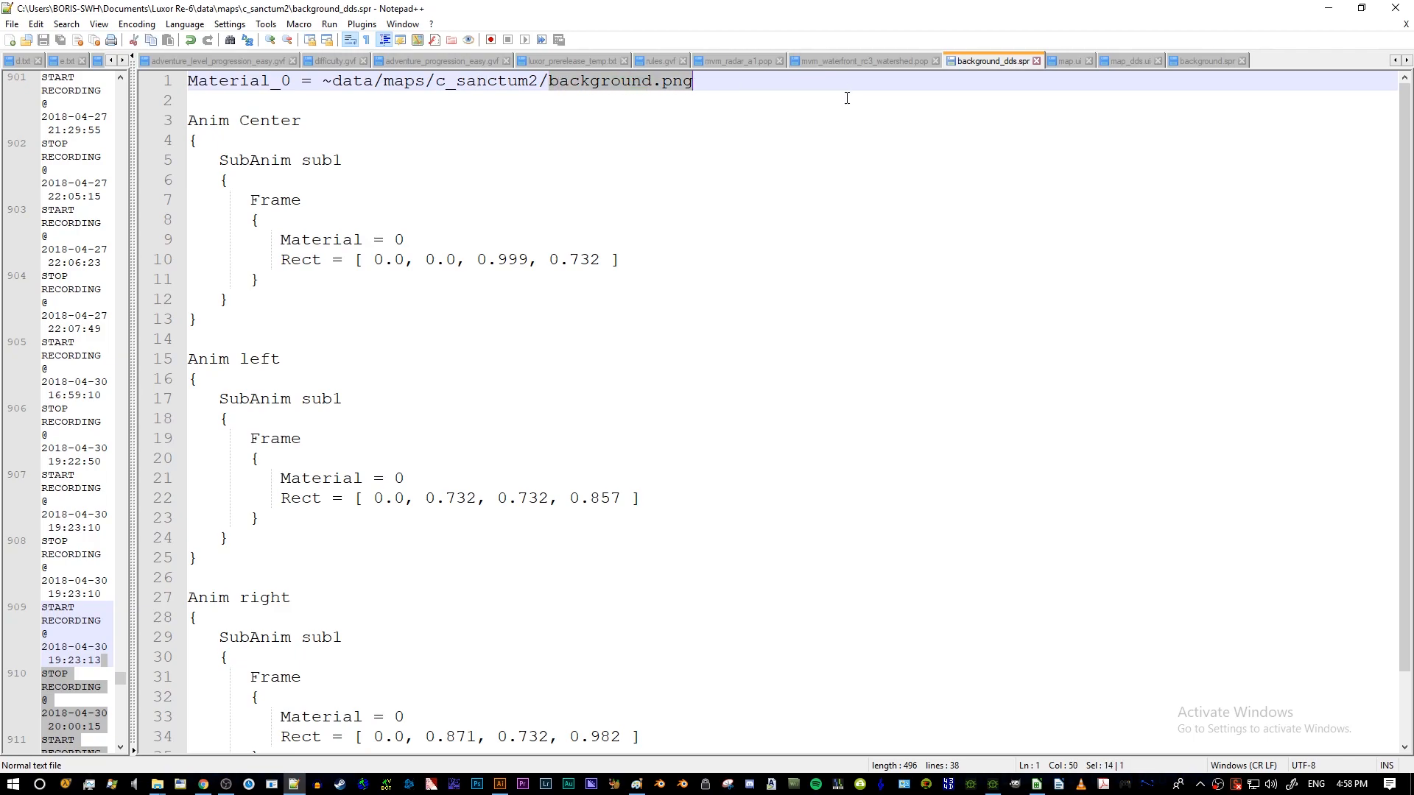
left_click(694, 126)
left_click_drag(549, 81, 696, 83)
left_click(692, 180)
left_click_drag(549, 81, 728, 86)
left_click(707, 101)
left_click_drag(549, 81, 696, 82)
left_click(758, 220)
- Return to make_path.ai in Illustrator and show the path layer
key("alt+Tab")
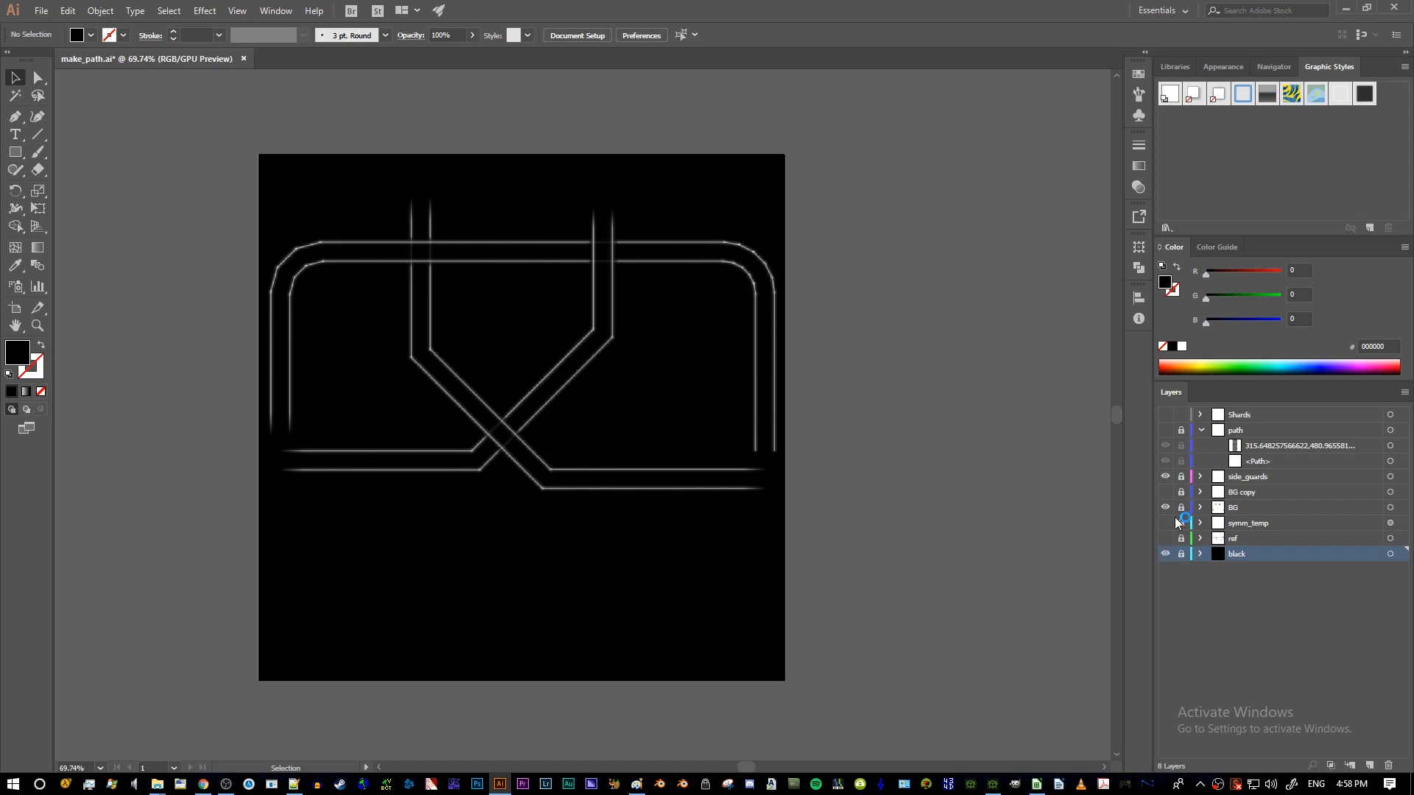
left_click(1165, 431)
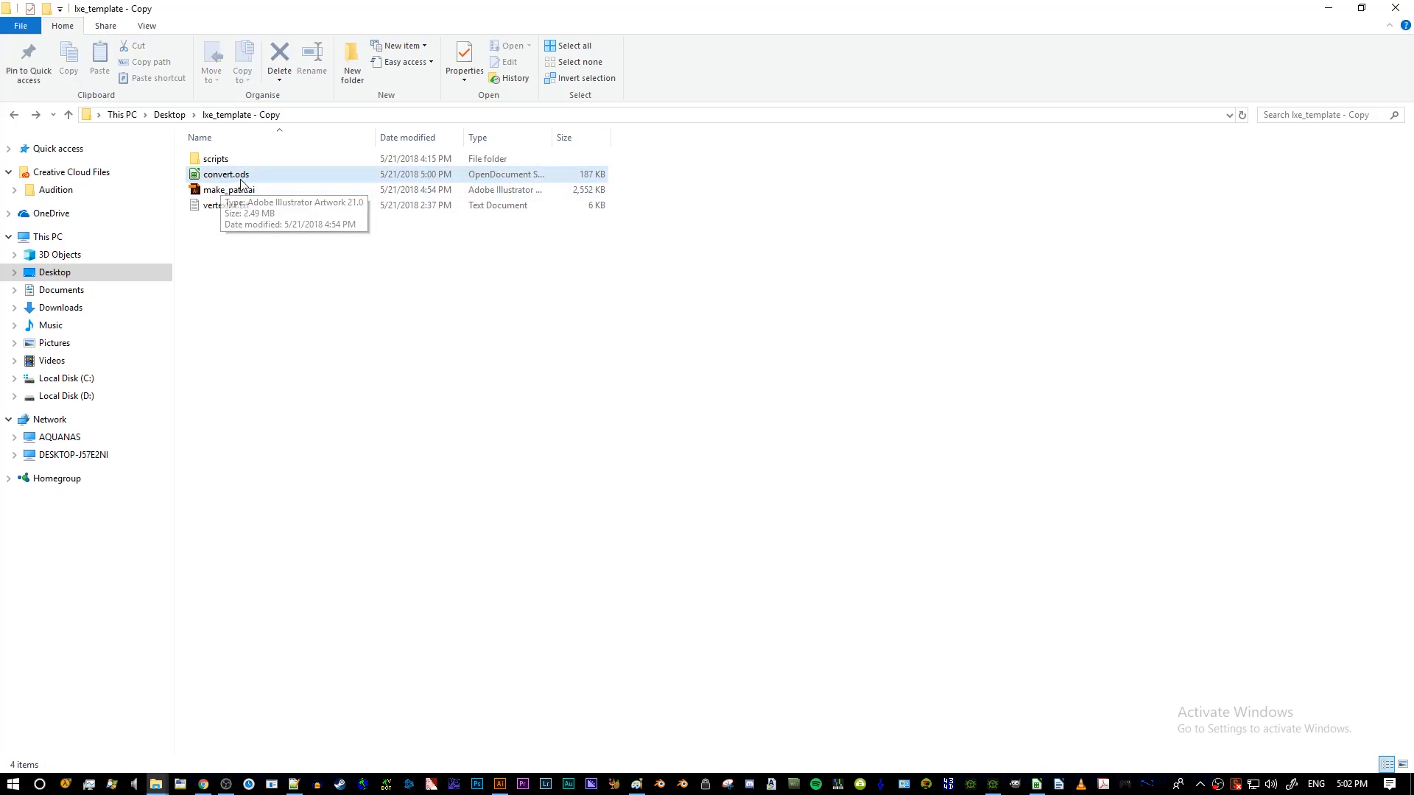
- Open convert.ods from the lxe_template - Copy folder and look through its template_new_2, template_new and template_bges sheets
left_click(240, 182)
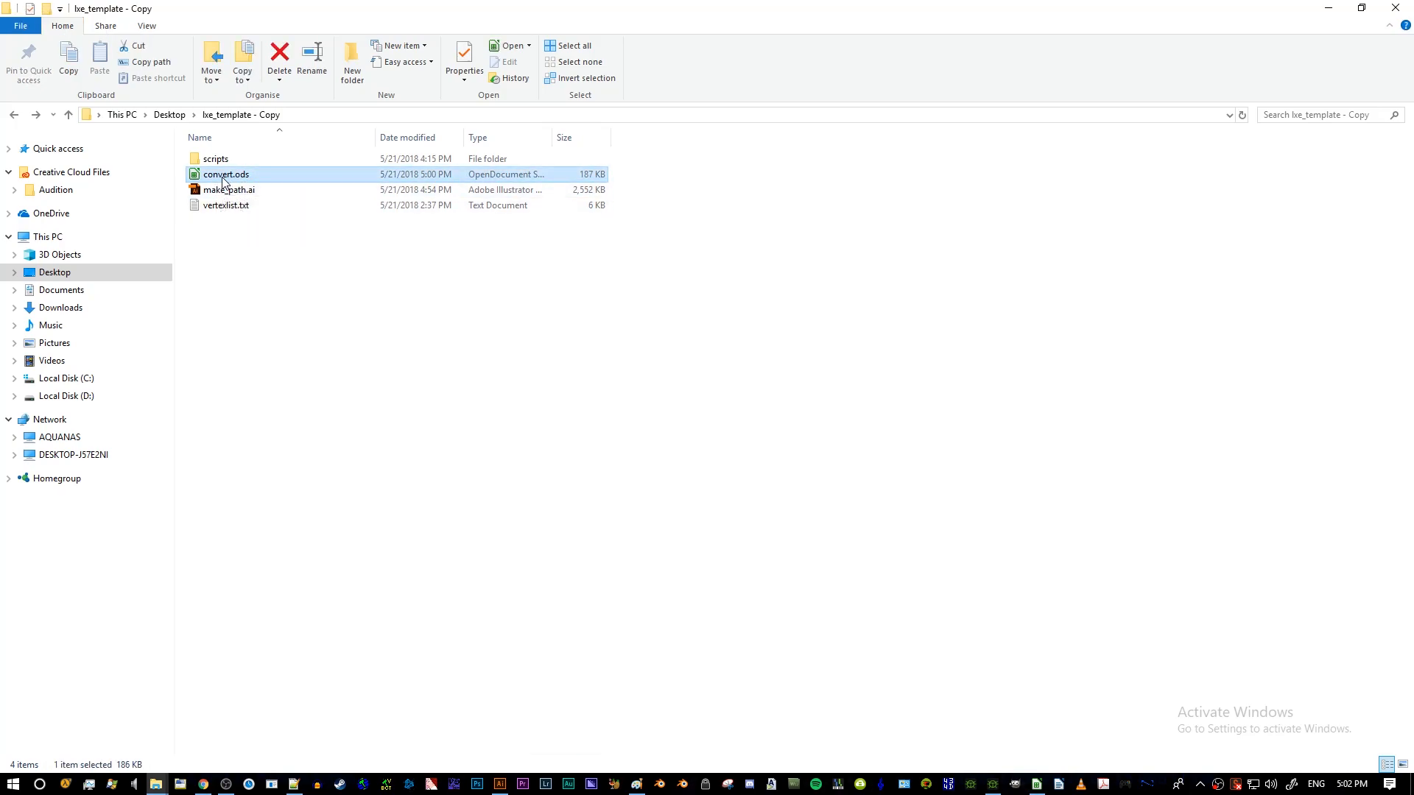
double_click(237, 176)
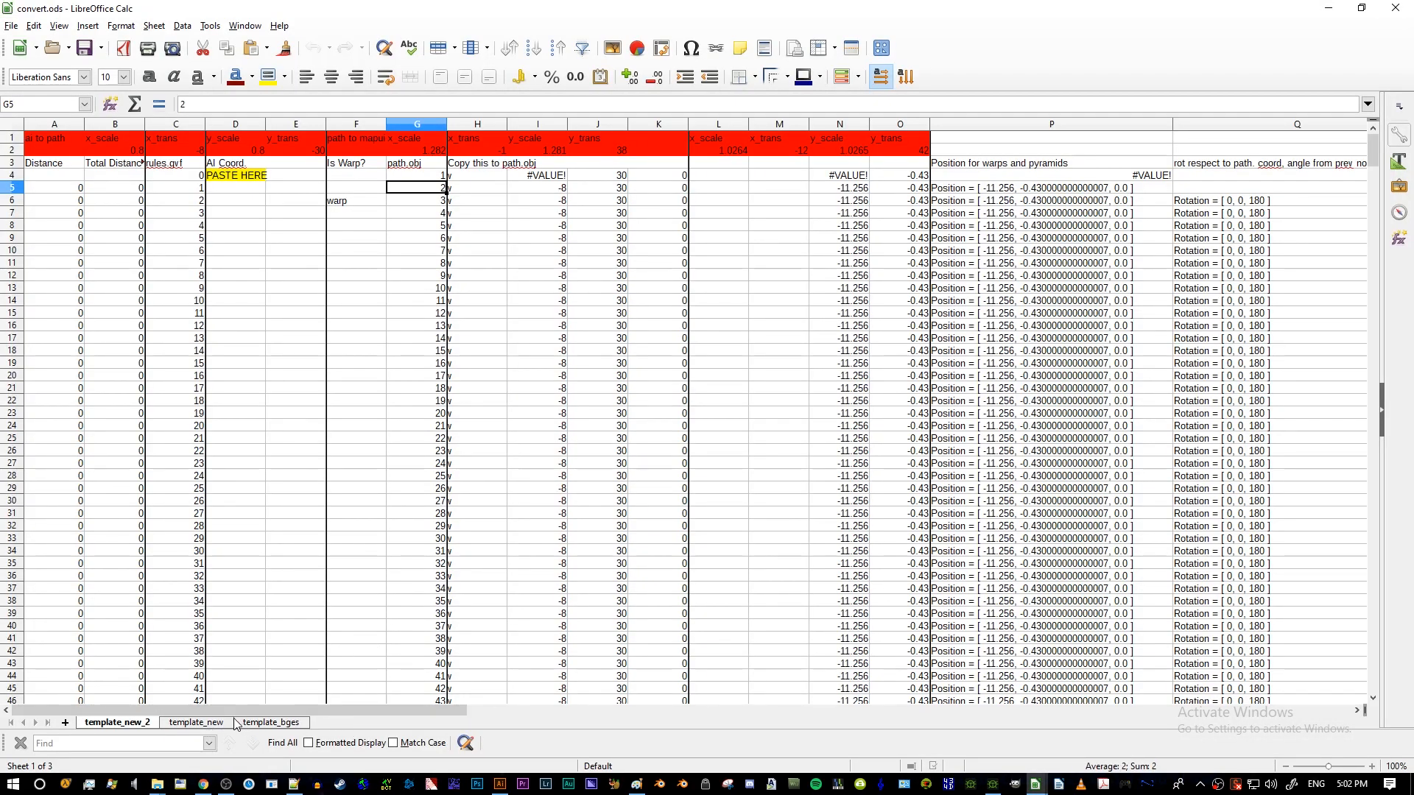
left_click(187, 724)
left_click(140, 724)
left_click(187, 724)
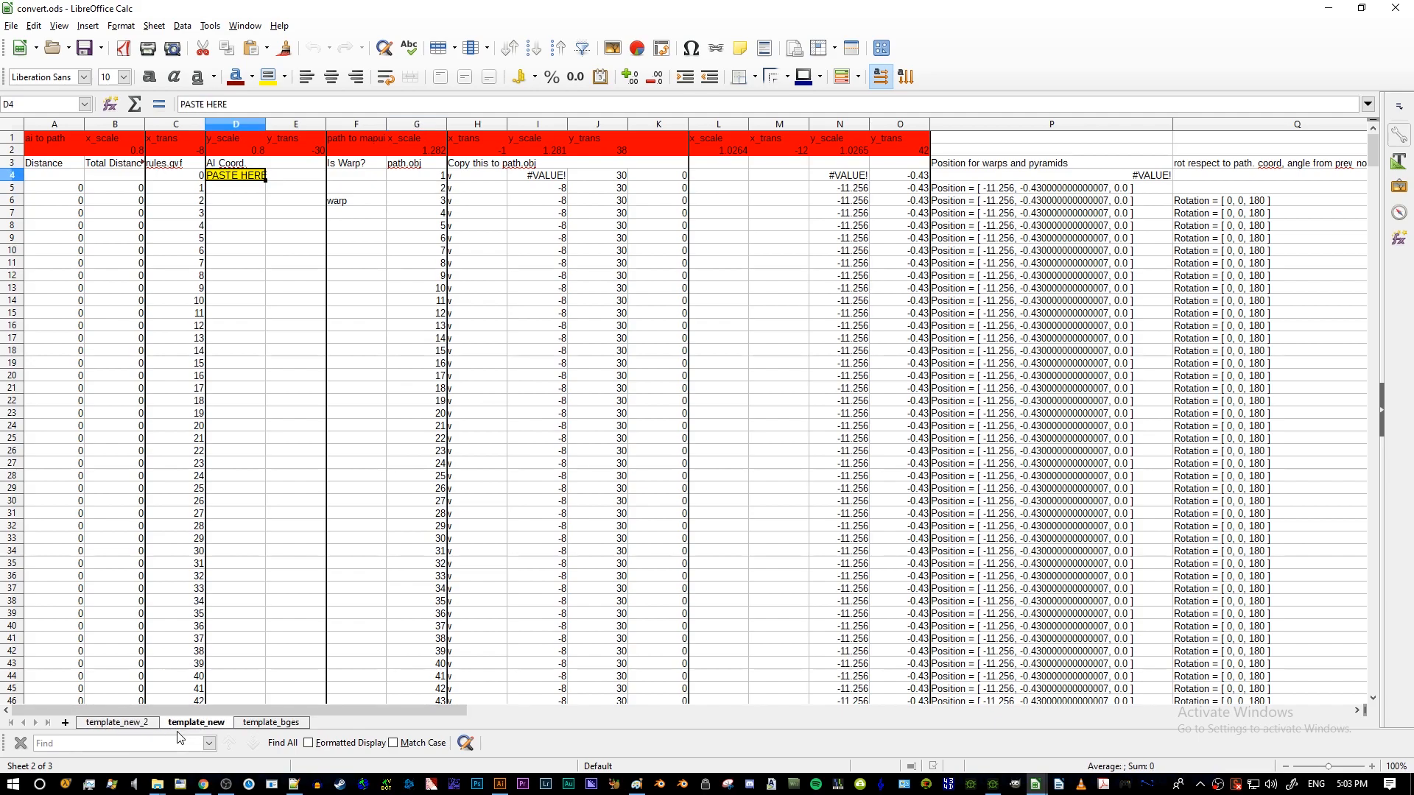
left_click(252, 725)
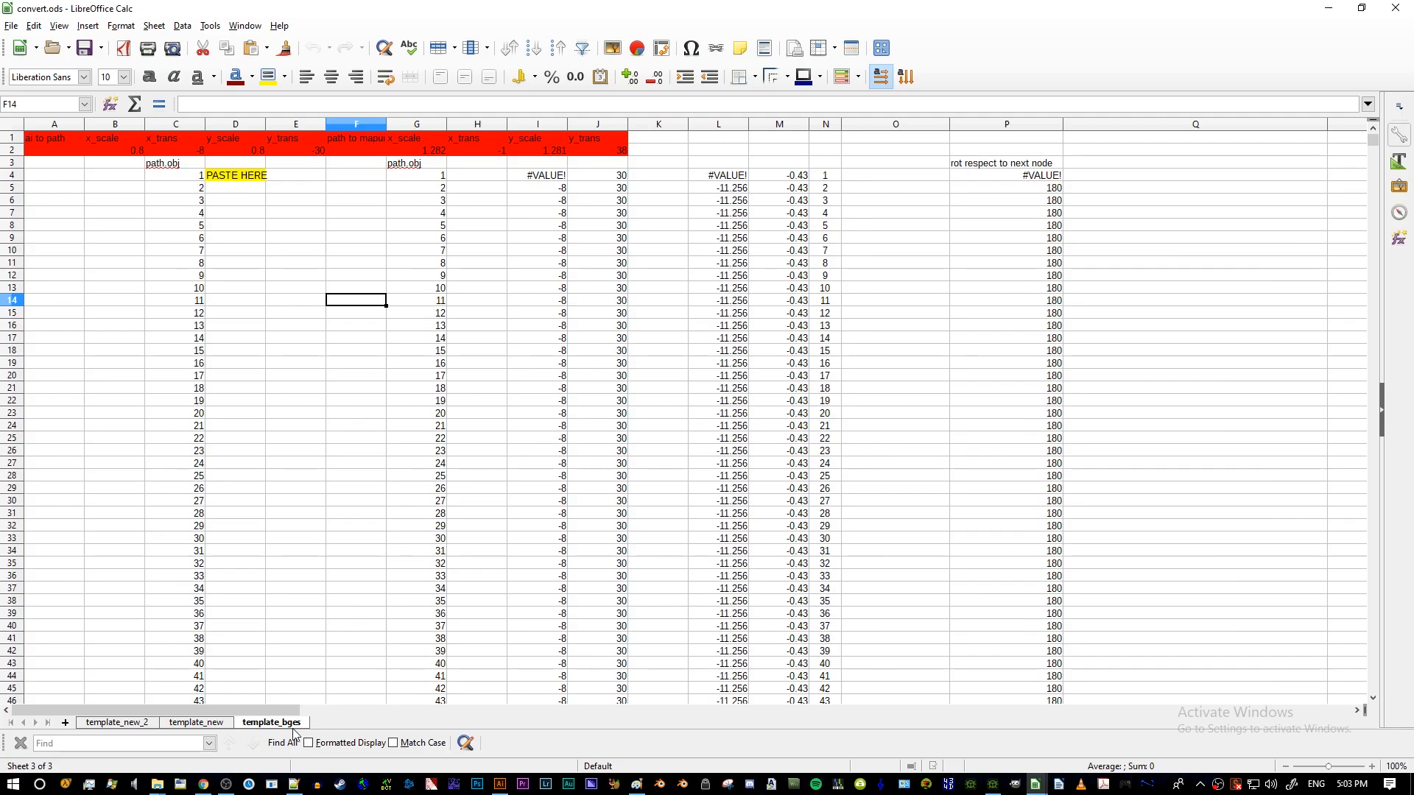
left_click_drag(274, 710, 178, 719)
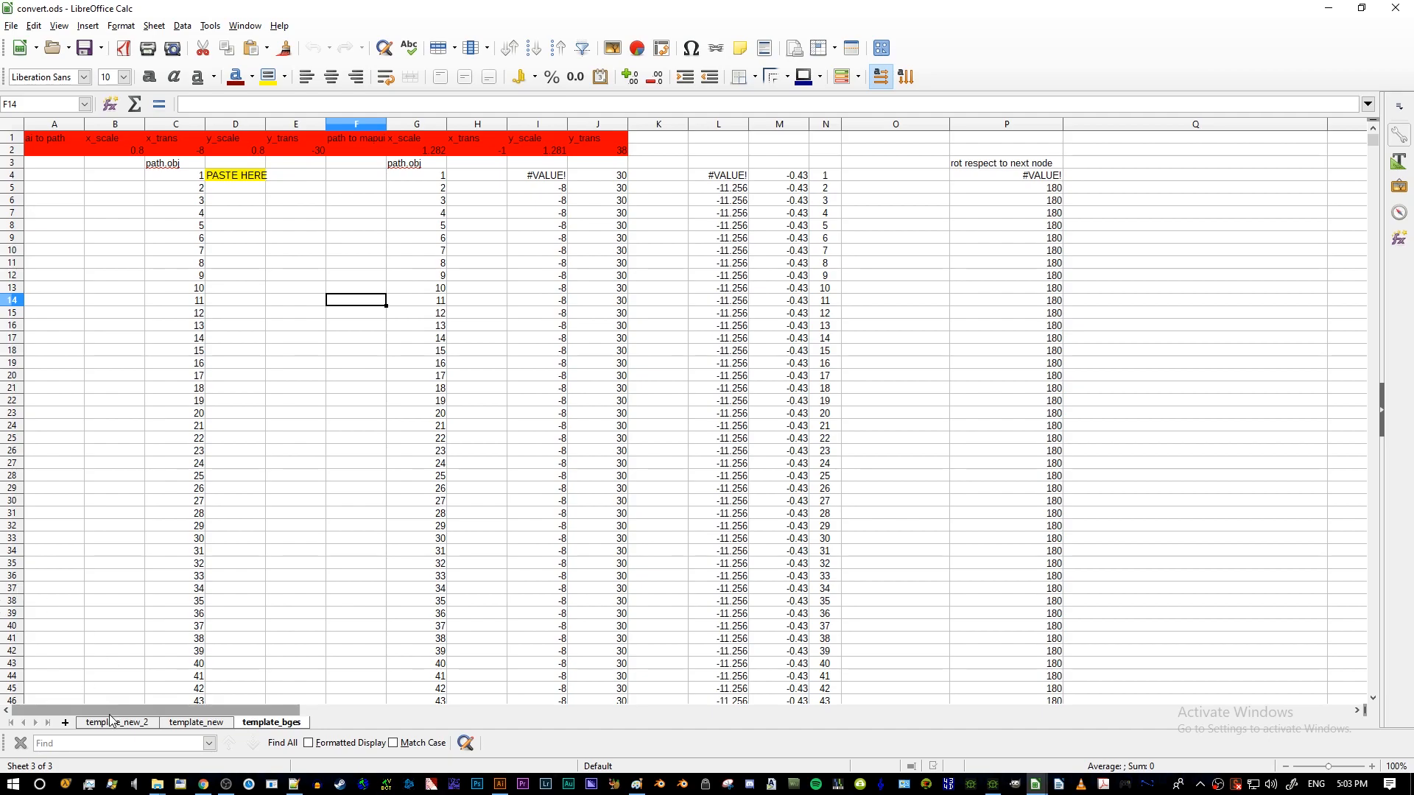
- Locate the PASTE HERE cell under AI Coord on the template_new sheet and on template_new_2
left_click(184, 729)
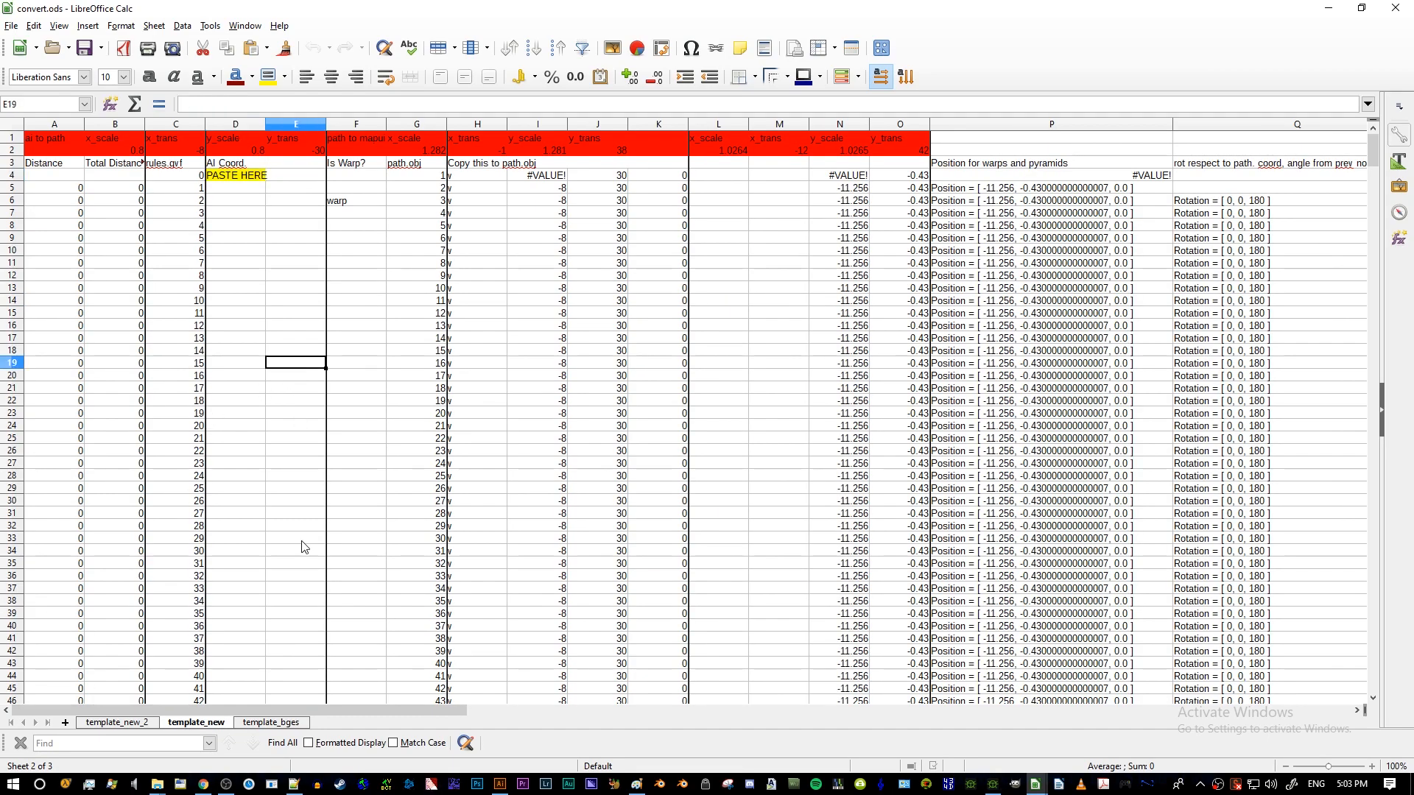
left_click(261, 576)
left_click(255, 177)
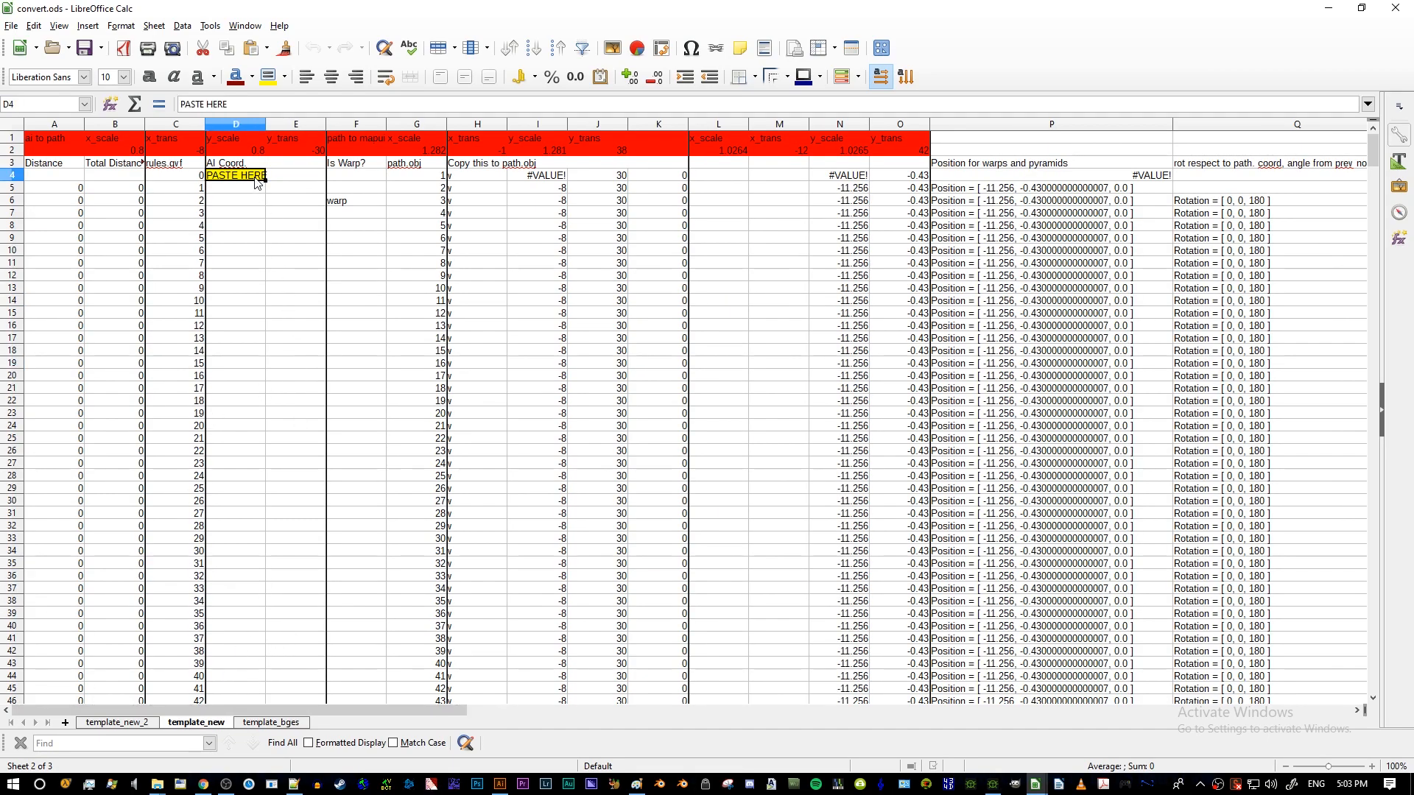
left_click(136, 723)
left_click(262, 280)
left_click(253, 182)
- Examine the red scale and translation cells A1:O2 on template_new_2 and select the PASTE HERE cell D4
left_click_drag(65, 139, 908, 151)
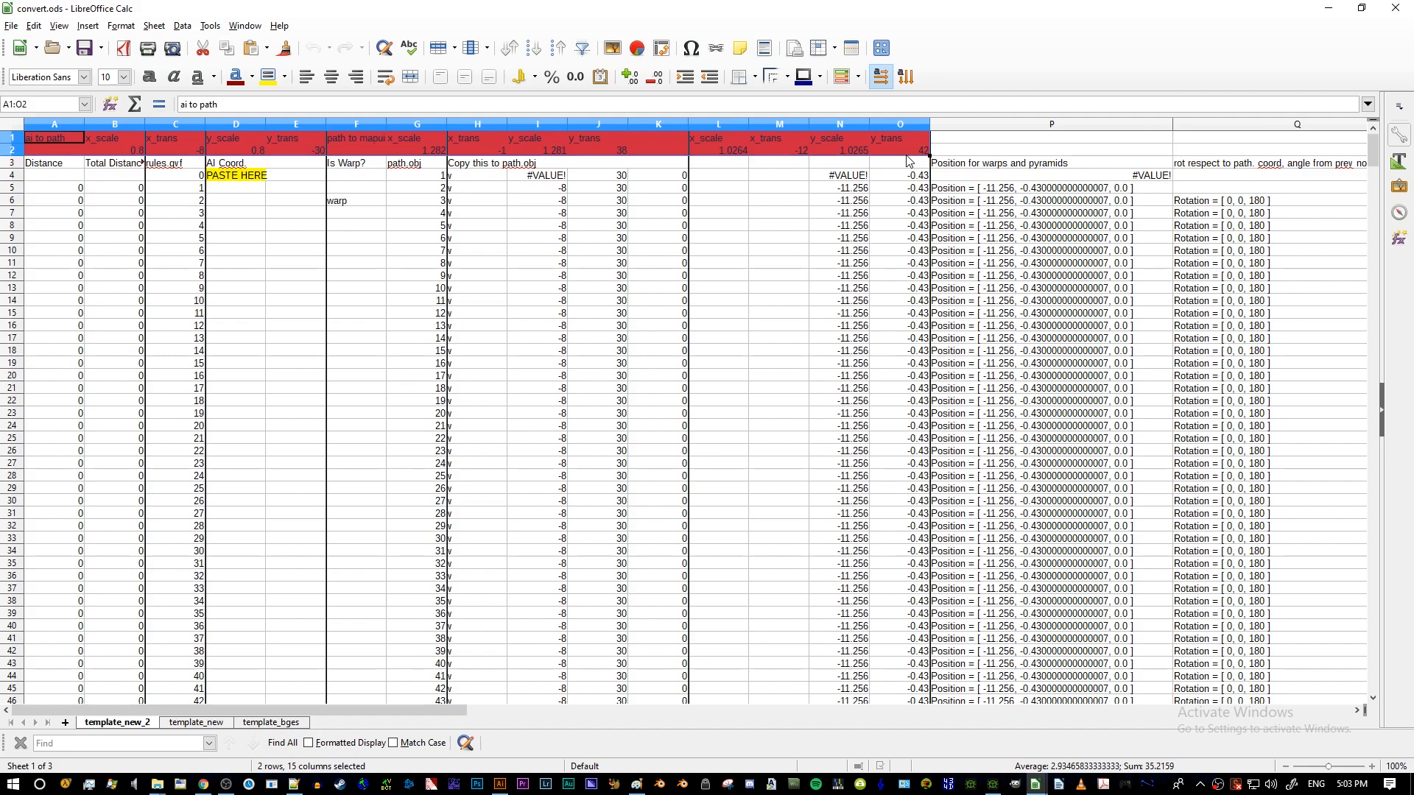
left_click(416, 188)
left_click(121, 151)
left_click_drag(208, 152, 247, 151)
left_click_drag(73, 135, 906, 151)
left_click(839, 213)
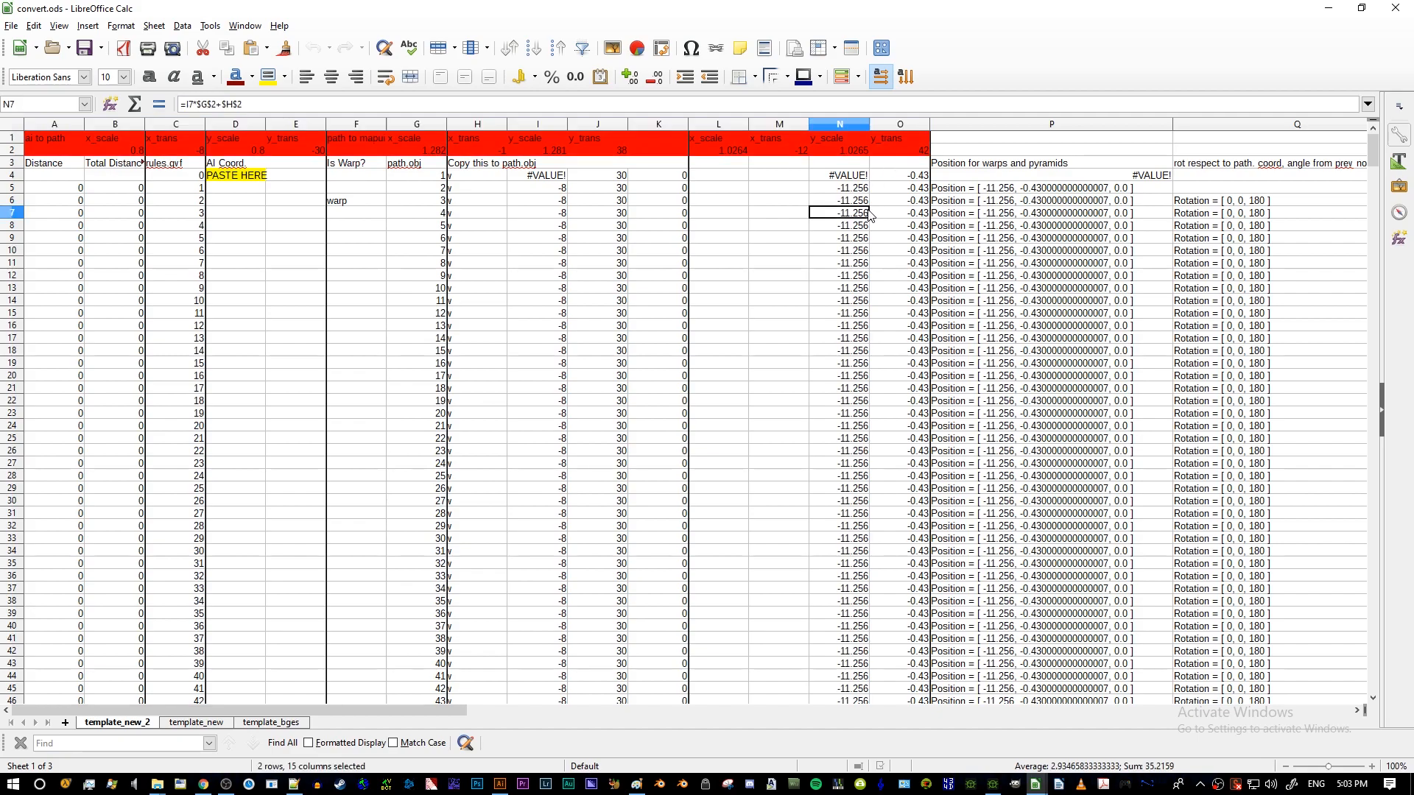
left_click(249, 179)
- Switch to make_path.ai in Illustrator and copy all the text in the path coordinate list beside the artwork
key("alt+Tab")
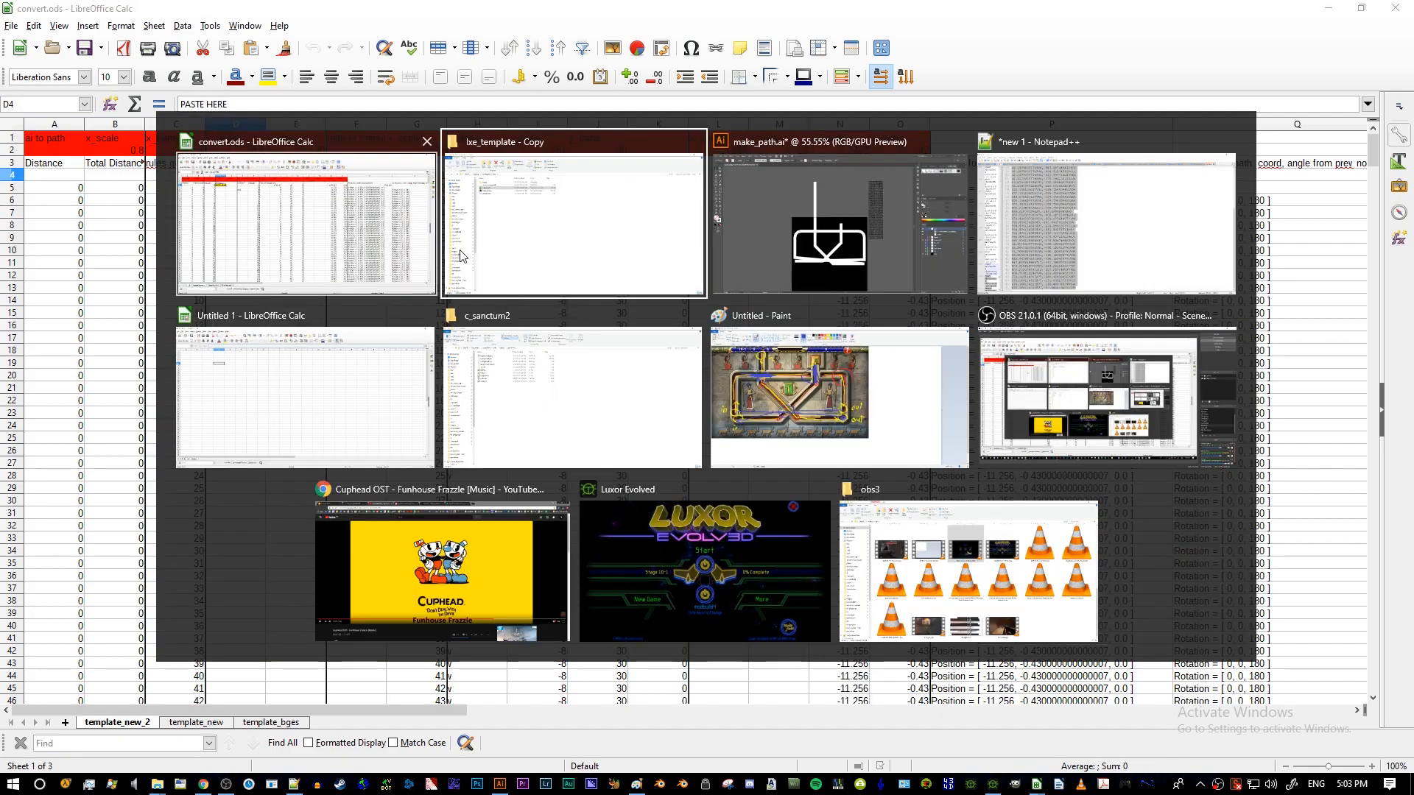
left_click(926, 245)
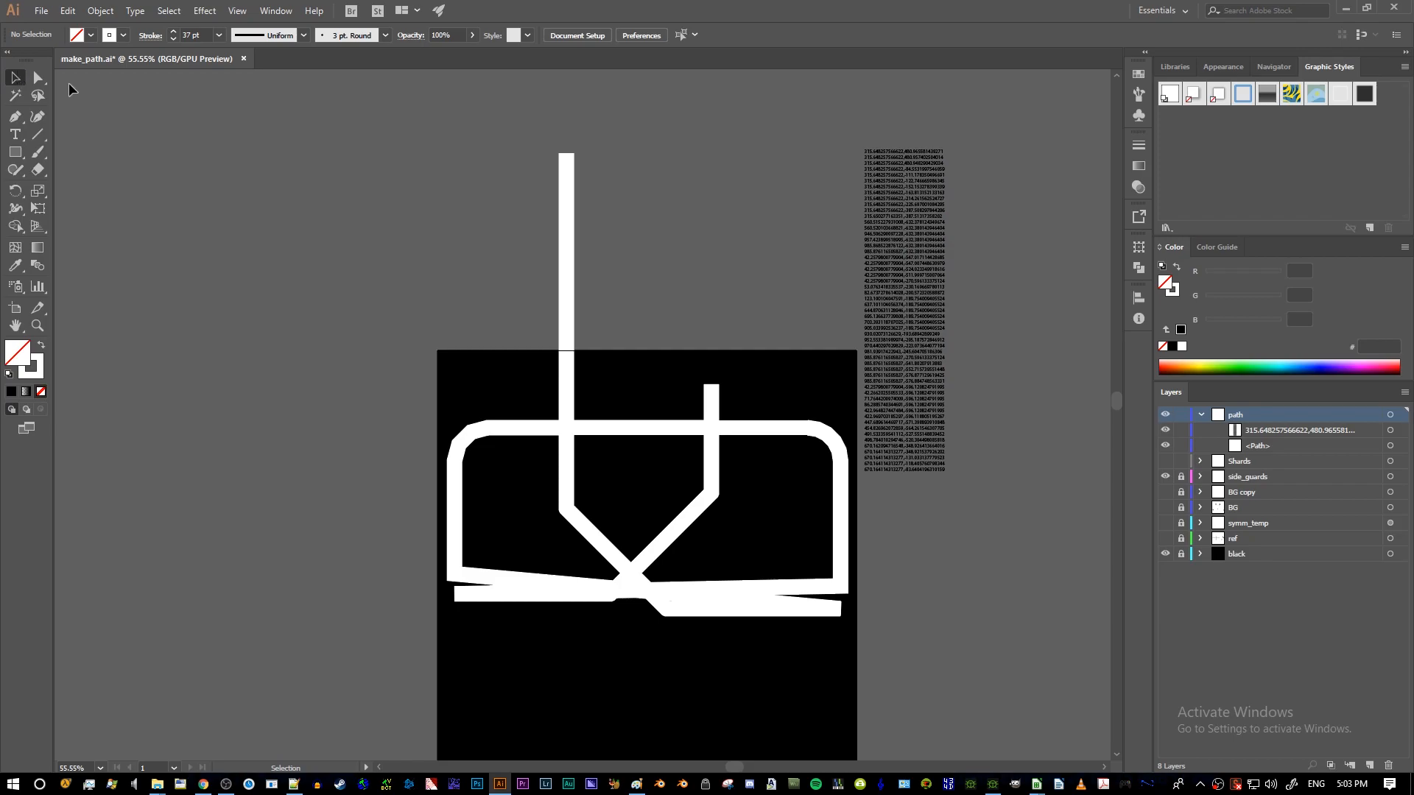
double_click(928, 210)
key("ctrl+a")
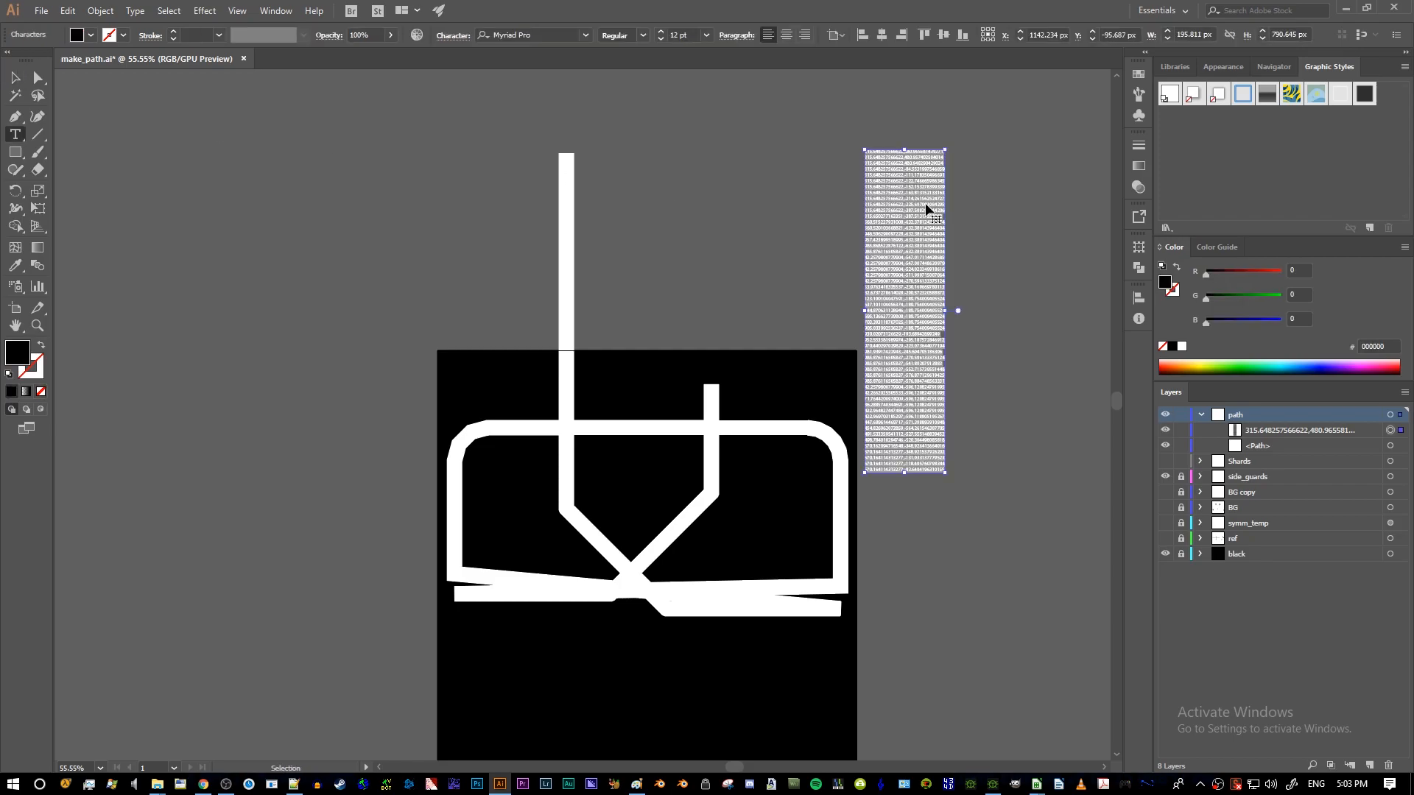
key("Escape")
left_click(694, 126)
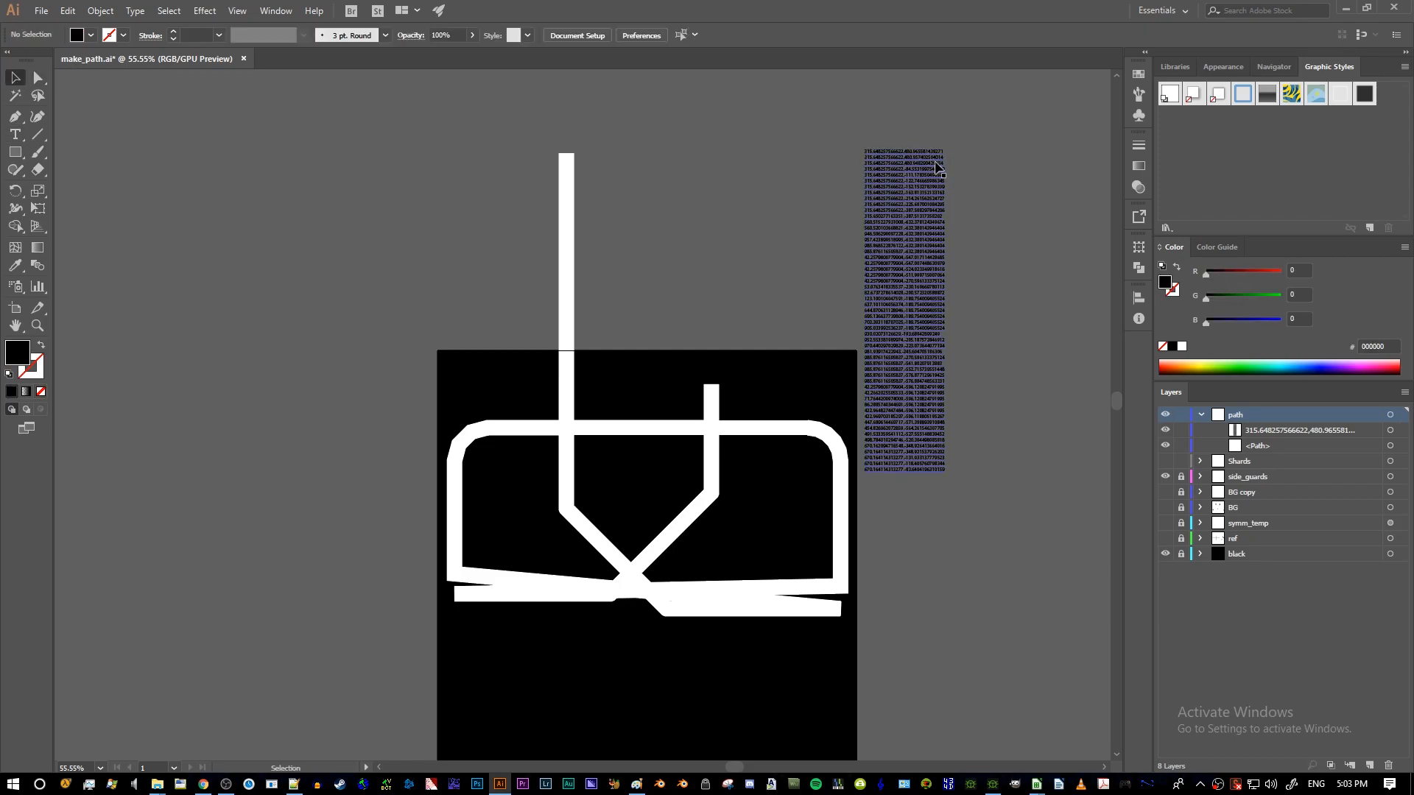
double_click(899, 182)
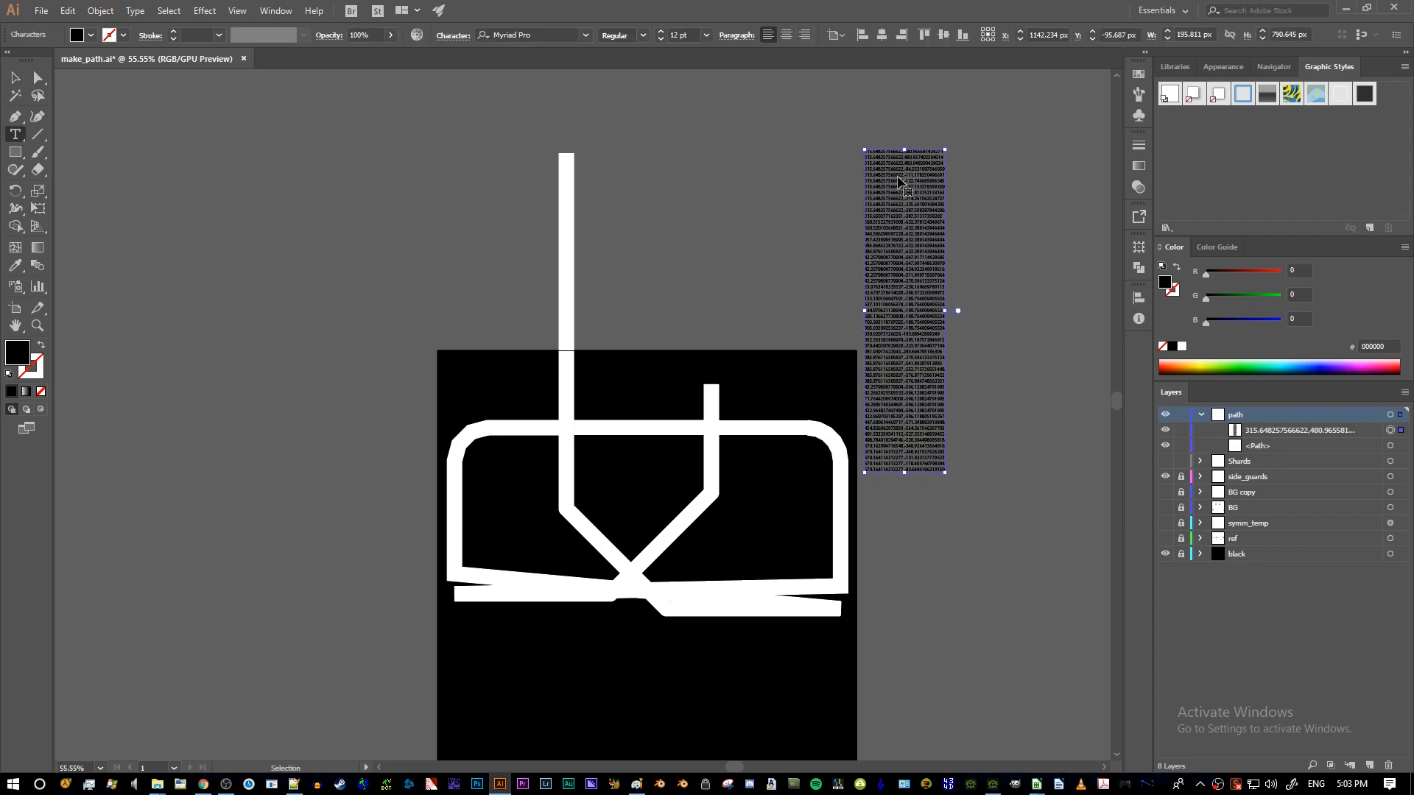
key("ctrl+a")
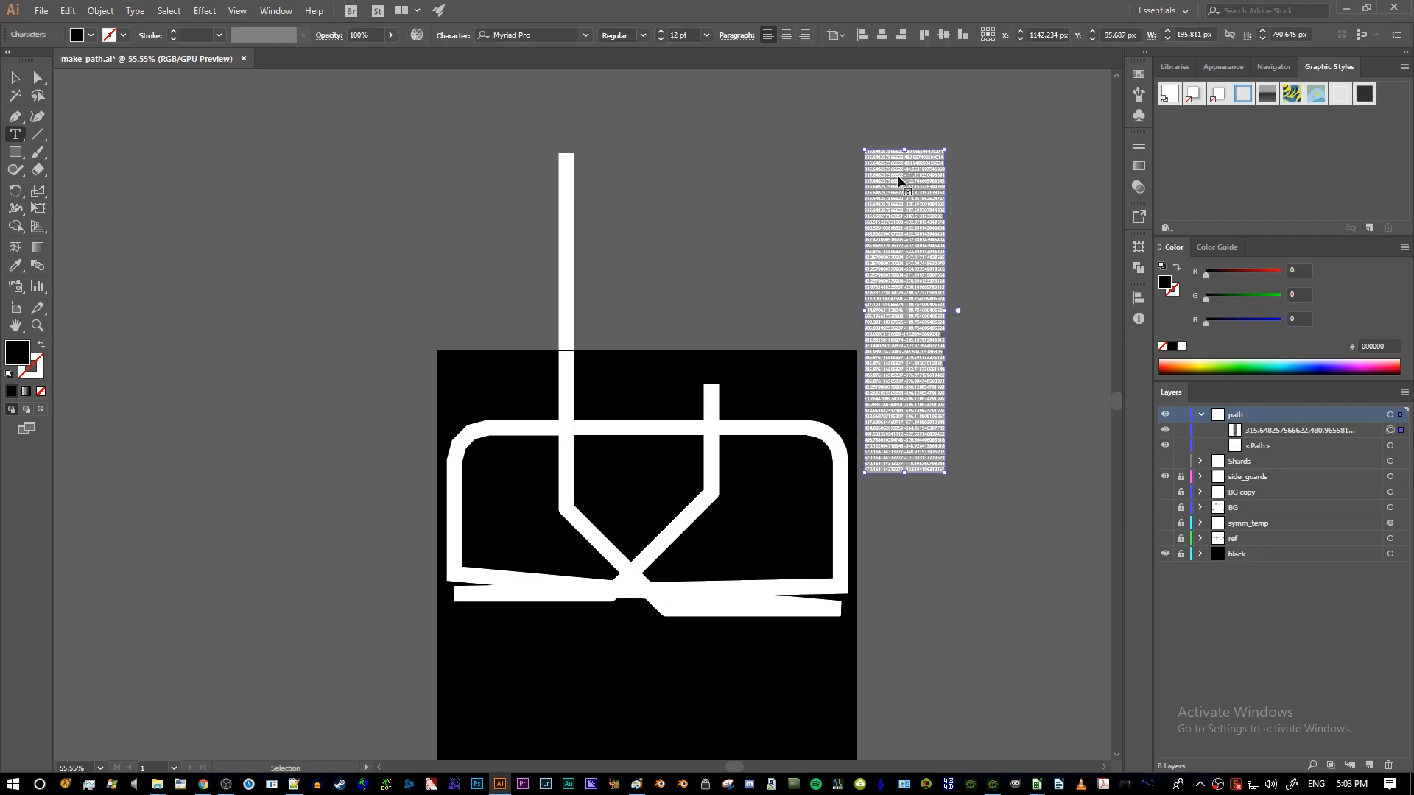
- Switch to the new 1 file in Notepad++, replace its contents with the copied path coordinates and copy them all
key("alt+Tab")
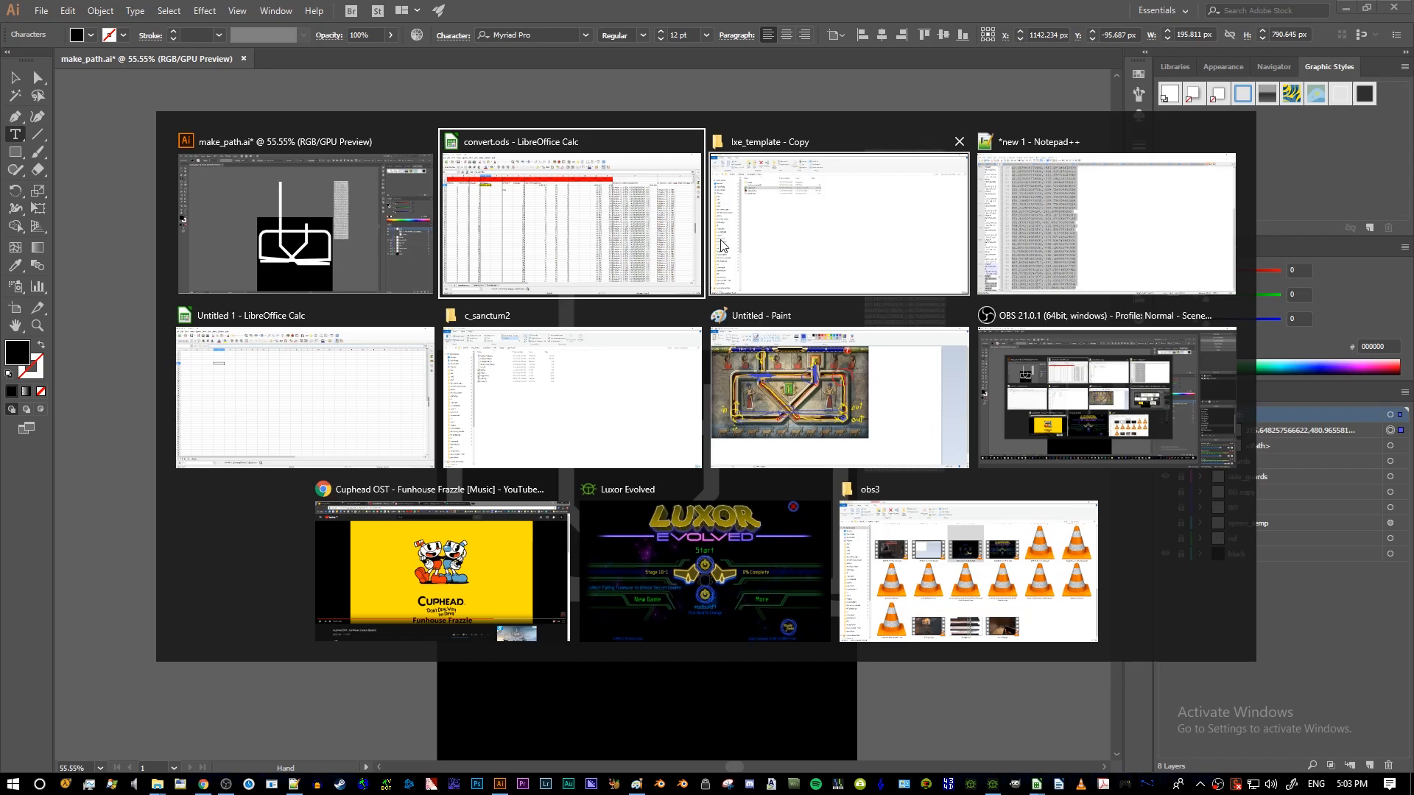
left_click(1034, 230)
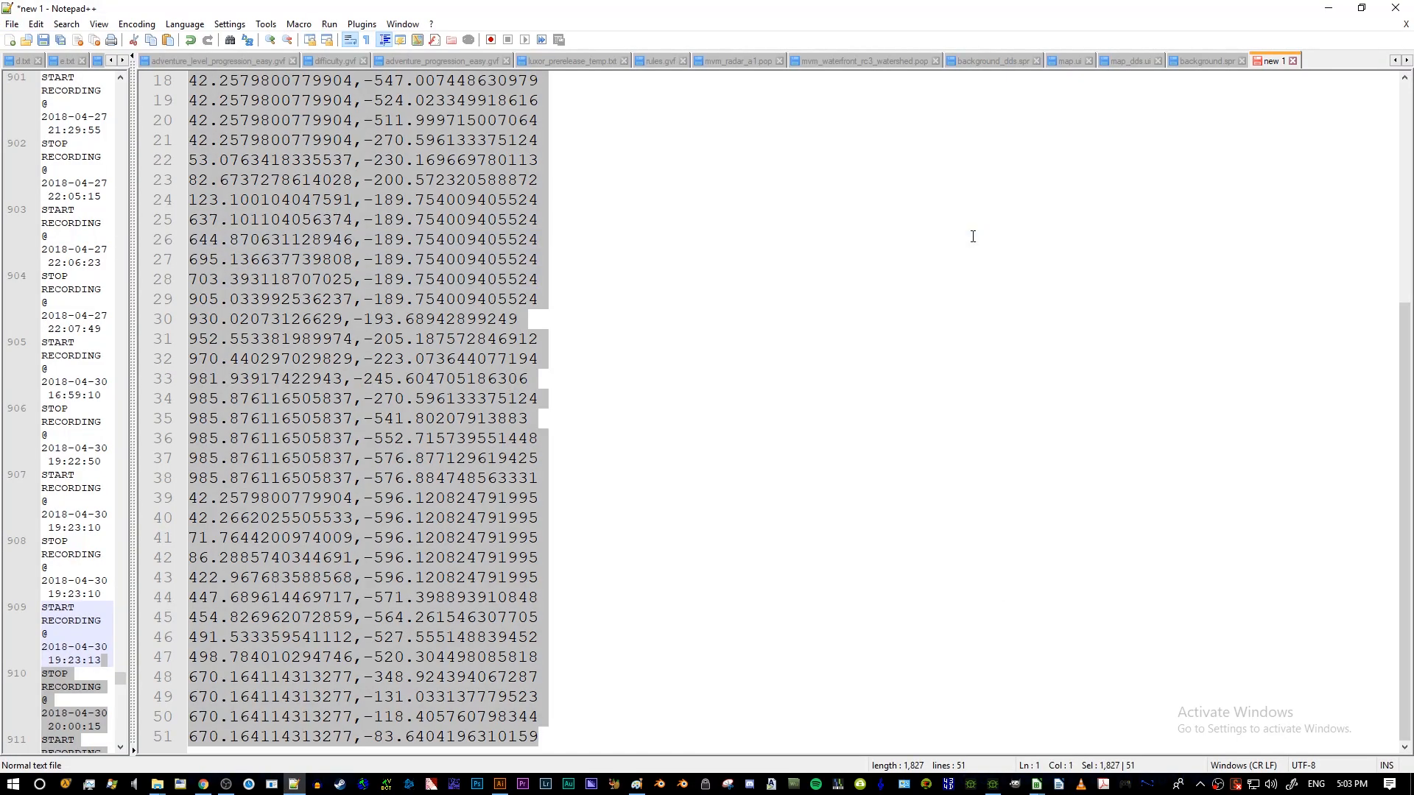
key("ctrl+v")
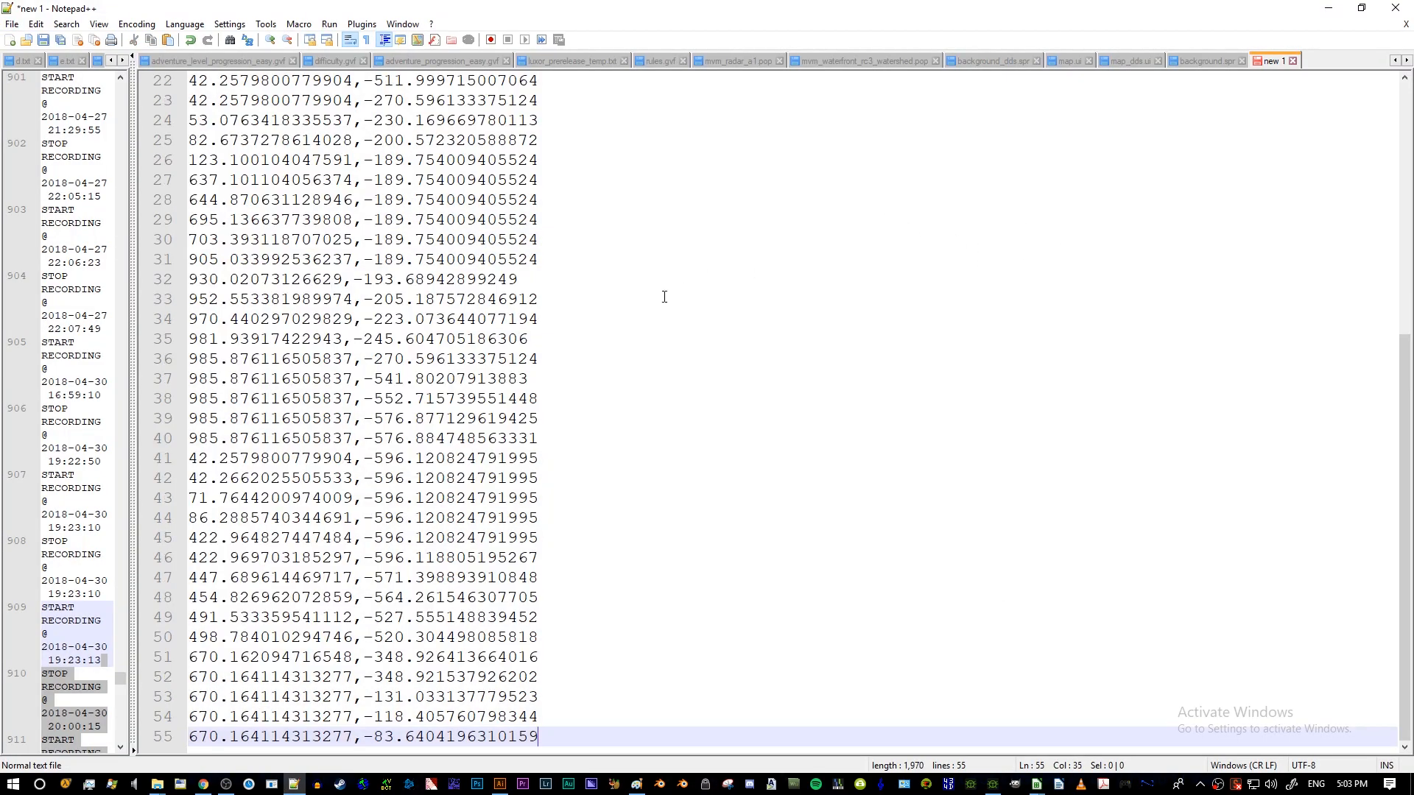
key("ctrl+a")
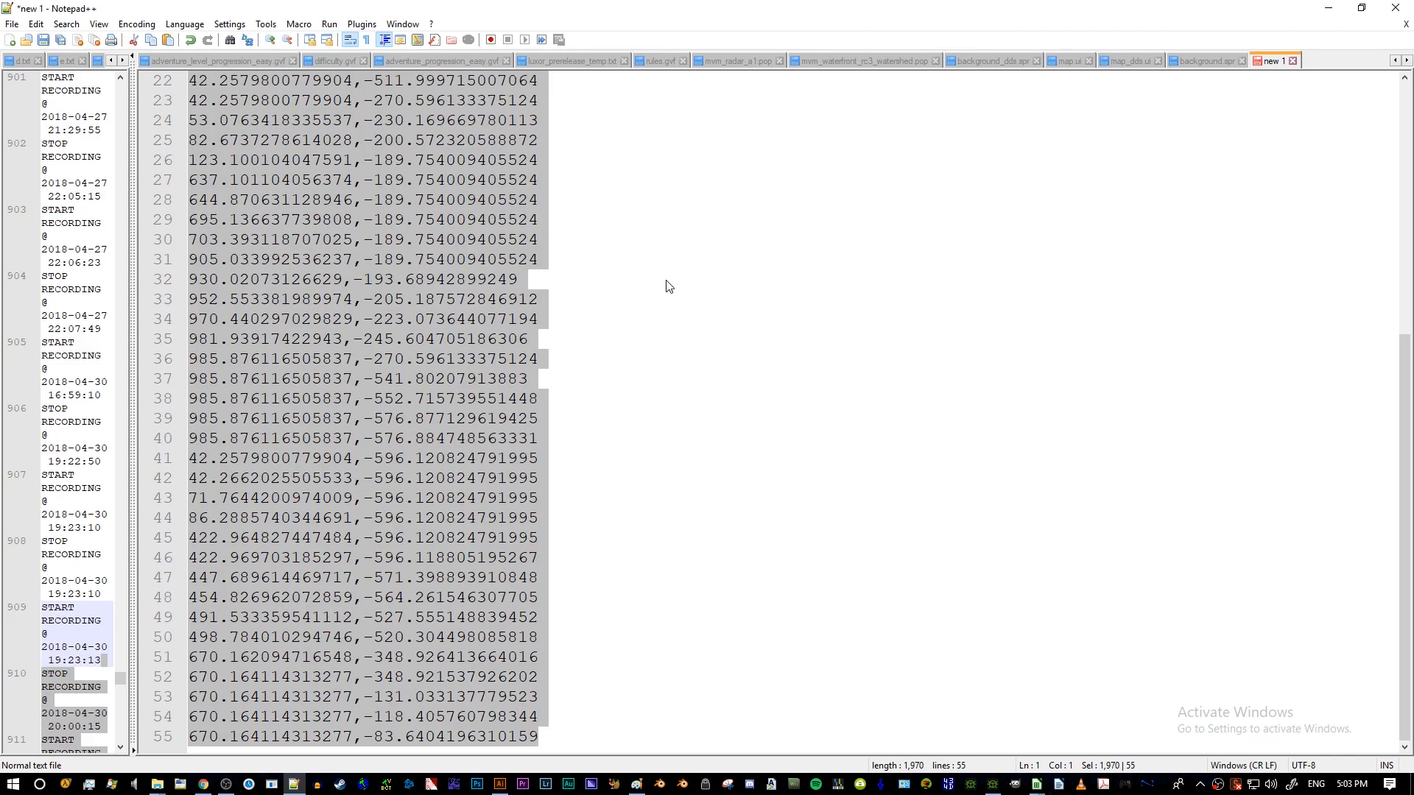
- Switch to convert.ods in LibreOffice Calc and paste the coordinates at D4 on template_new_2, importing them with comma as a separator
key("alt+Tab")
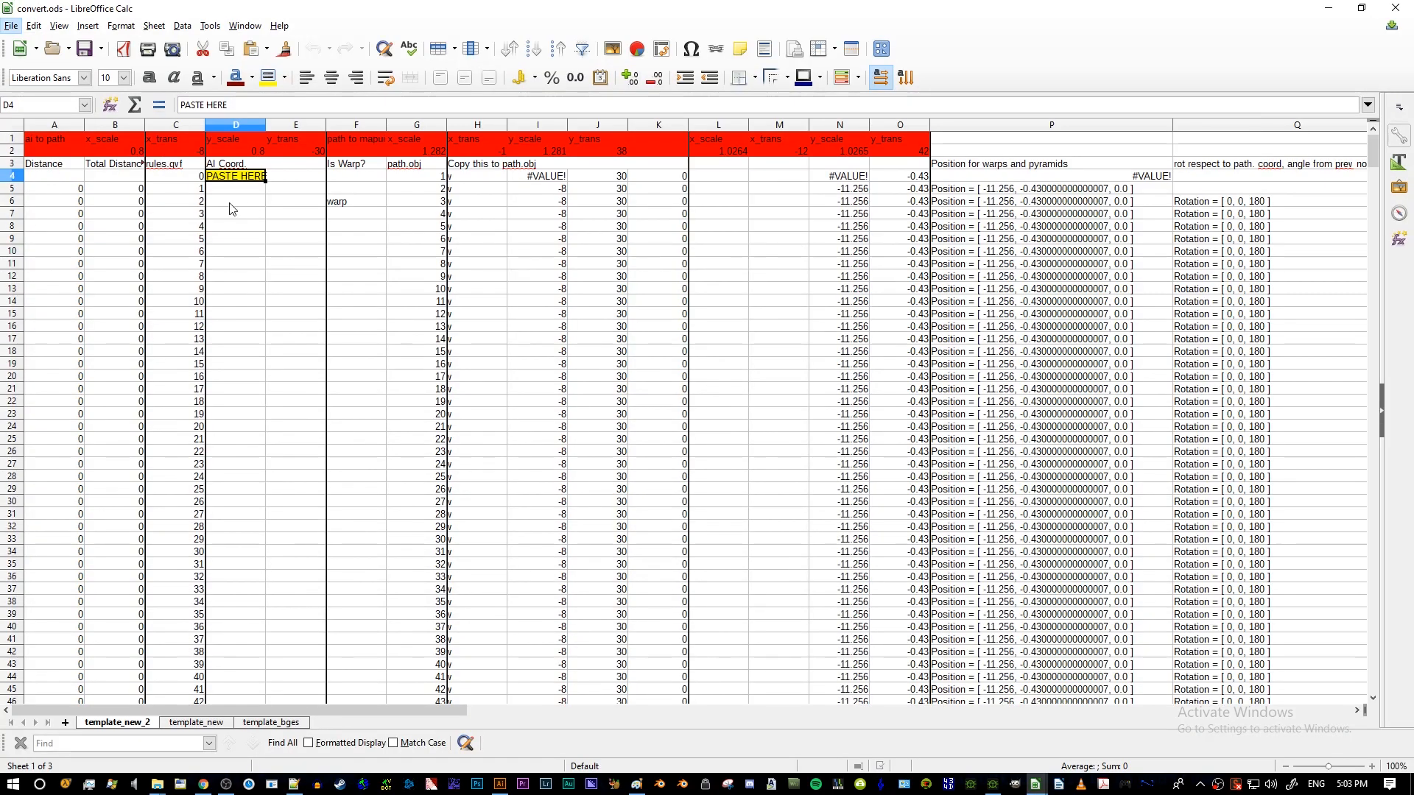
left_click_drag(254, 203, 287, 197)
left_click(260, 181)
key("ctrl+v")
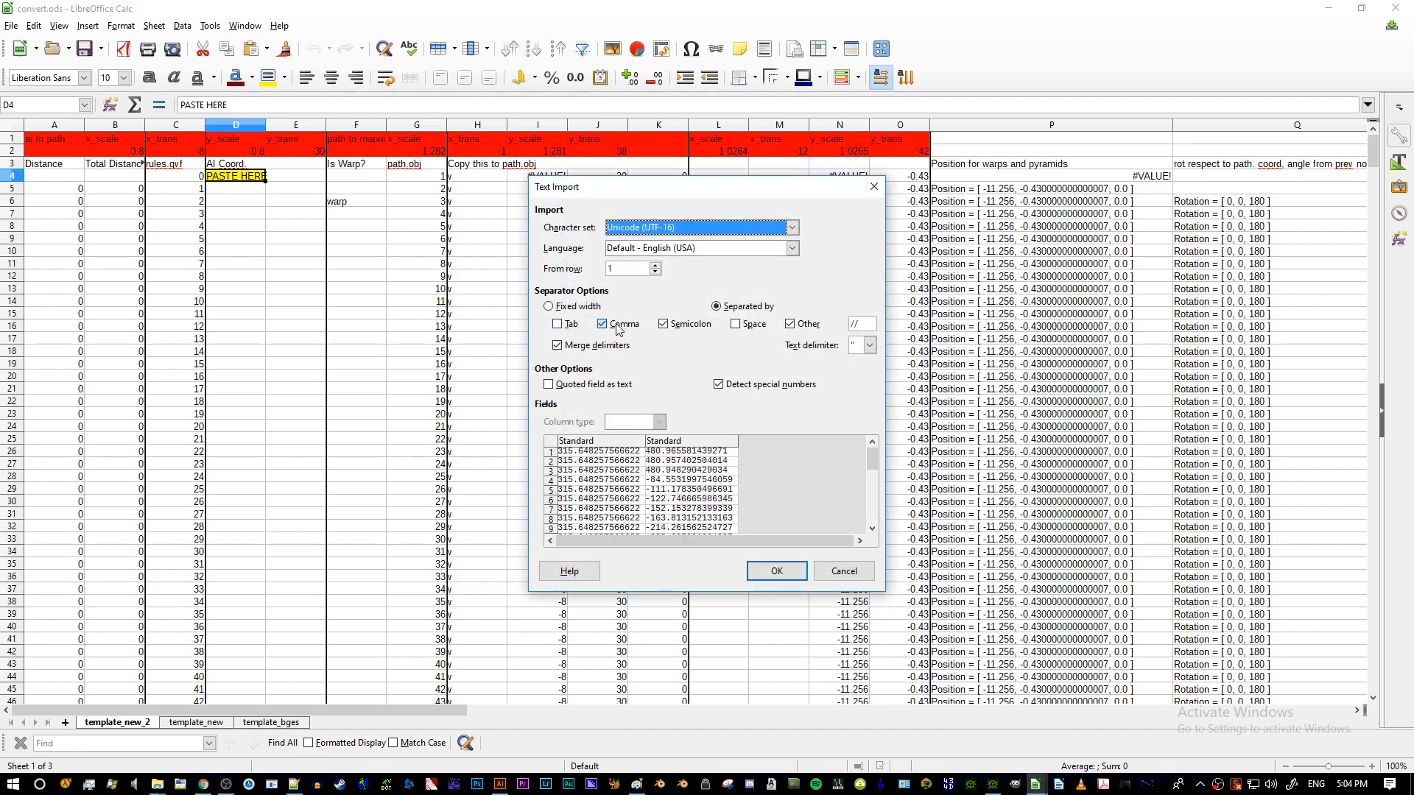
left_click(619, 330)
left_click(618, 329)
left_click(618, 329)
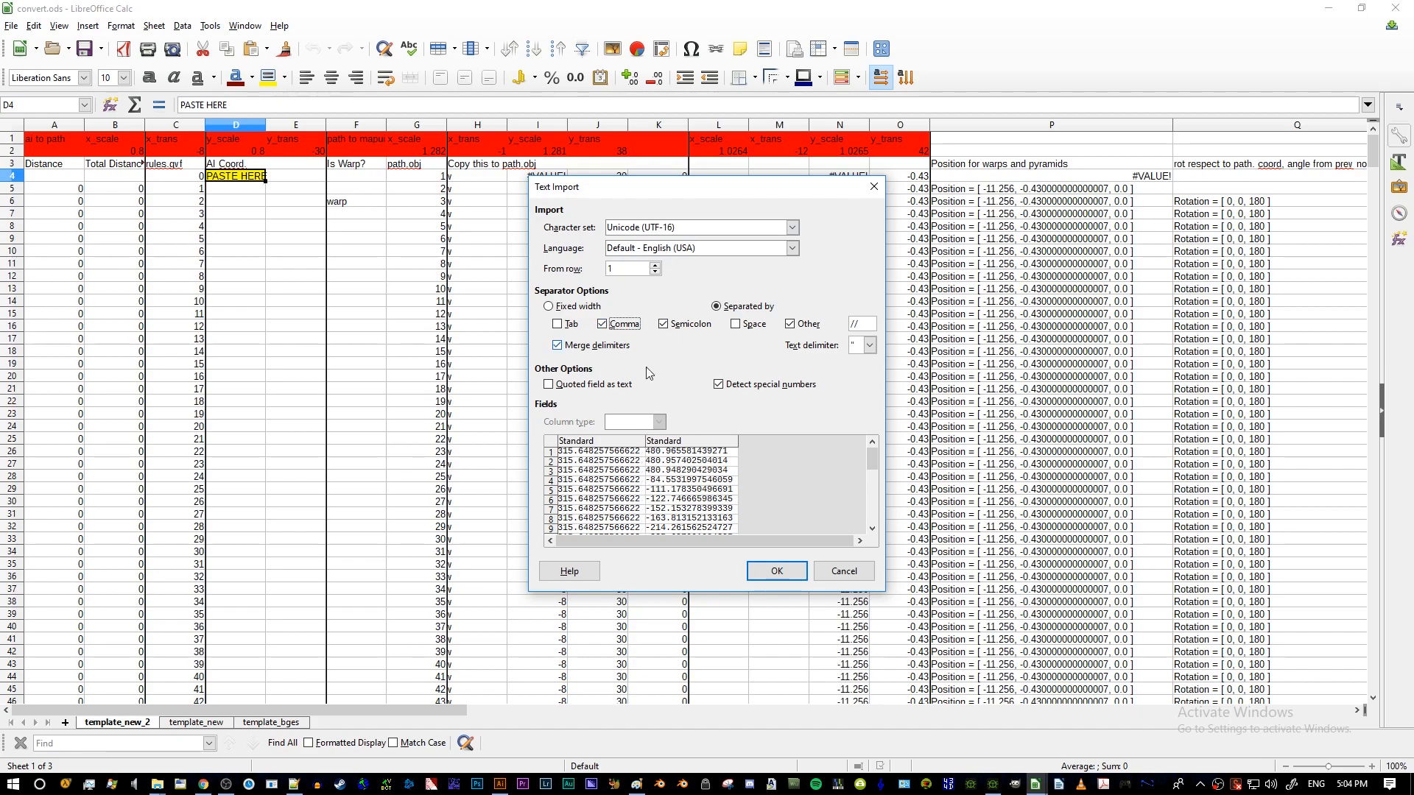
left_click(777, 571)
- Select and copy the converted vertex cells H4:K58 under Copy this to path.obj
left_click(357, 216)
left_click_drag(254, 181, 304, 188)
left_click(476, 183)
key("shift+Right")
key("shift+Right")
key("shift+Right")
left_click_drag(490, 181, 654, 402)
scroll(667, 287, "down", 12)
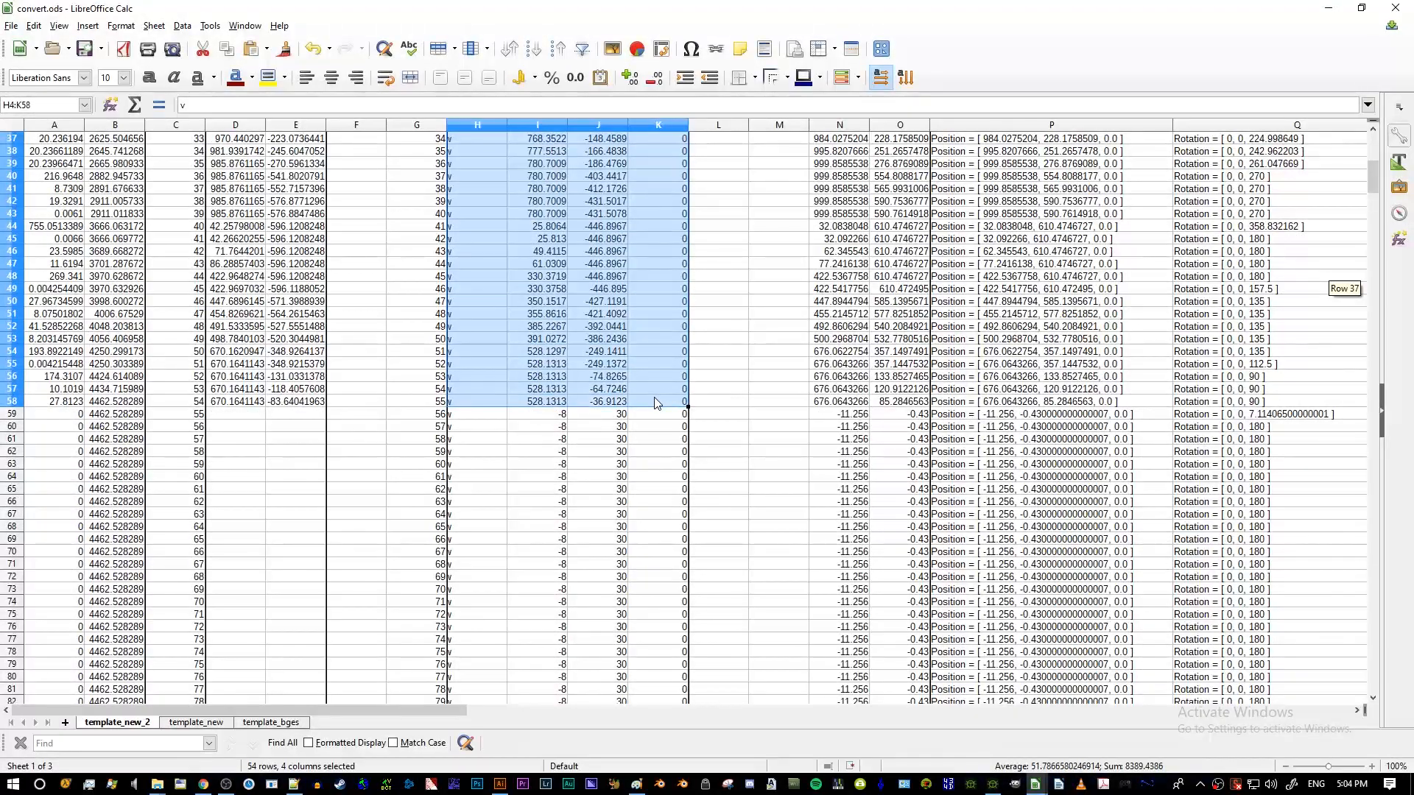
scroll(654, 402, "up", 10)
scroll(654, 397, "up", 2)
left_click_drag(489, 181, 669, 366)
scroll(665, 280, "down", 13)
scroll(664, 350, "up", 13)
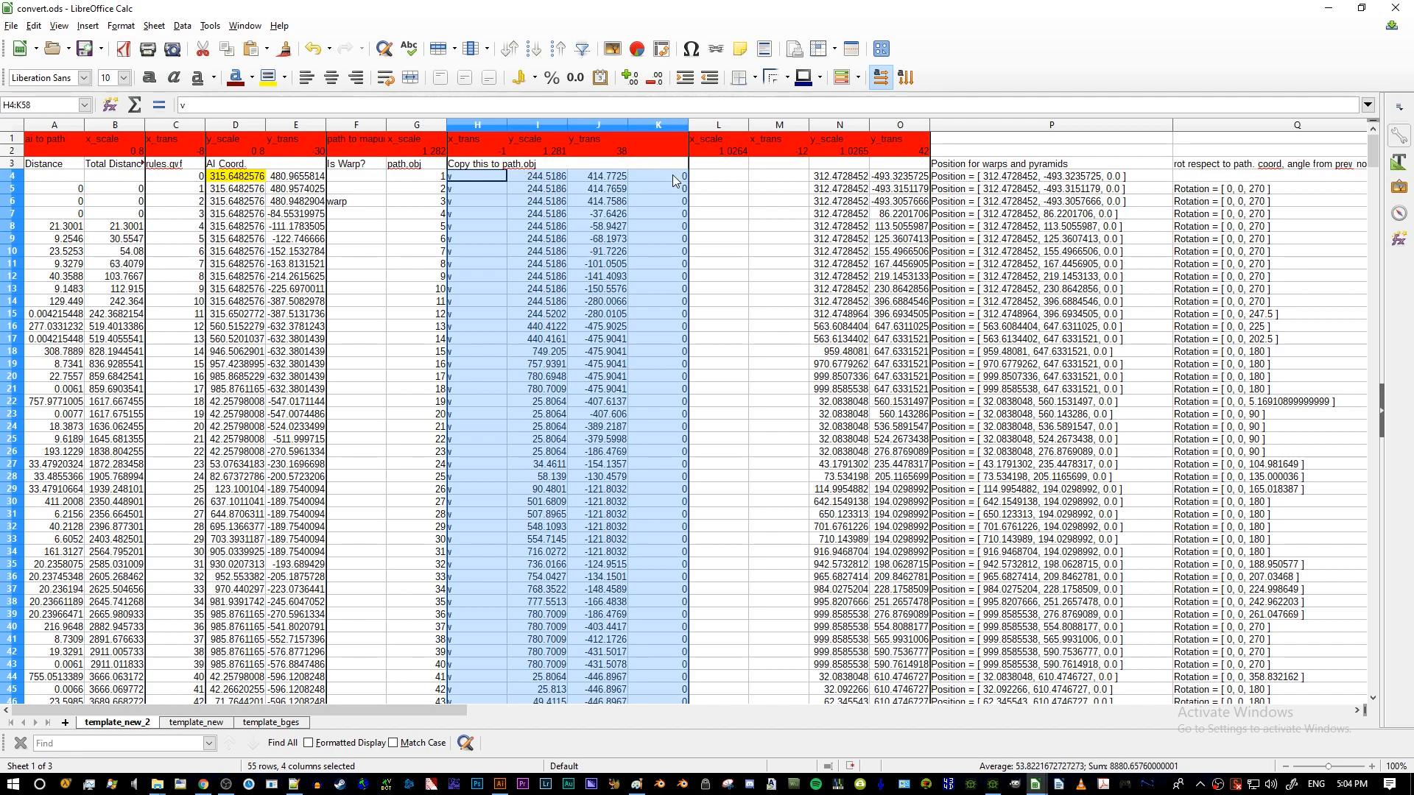
scroll(660, 178, "down", 9)
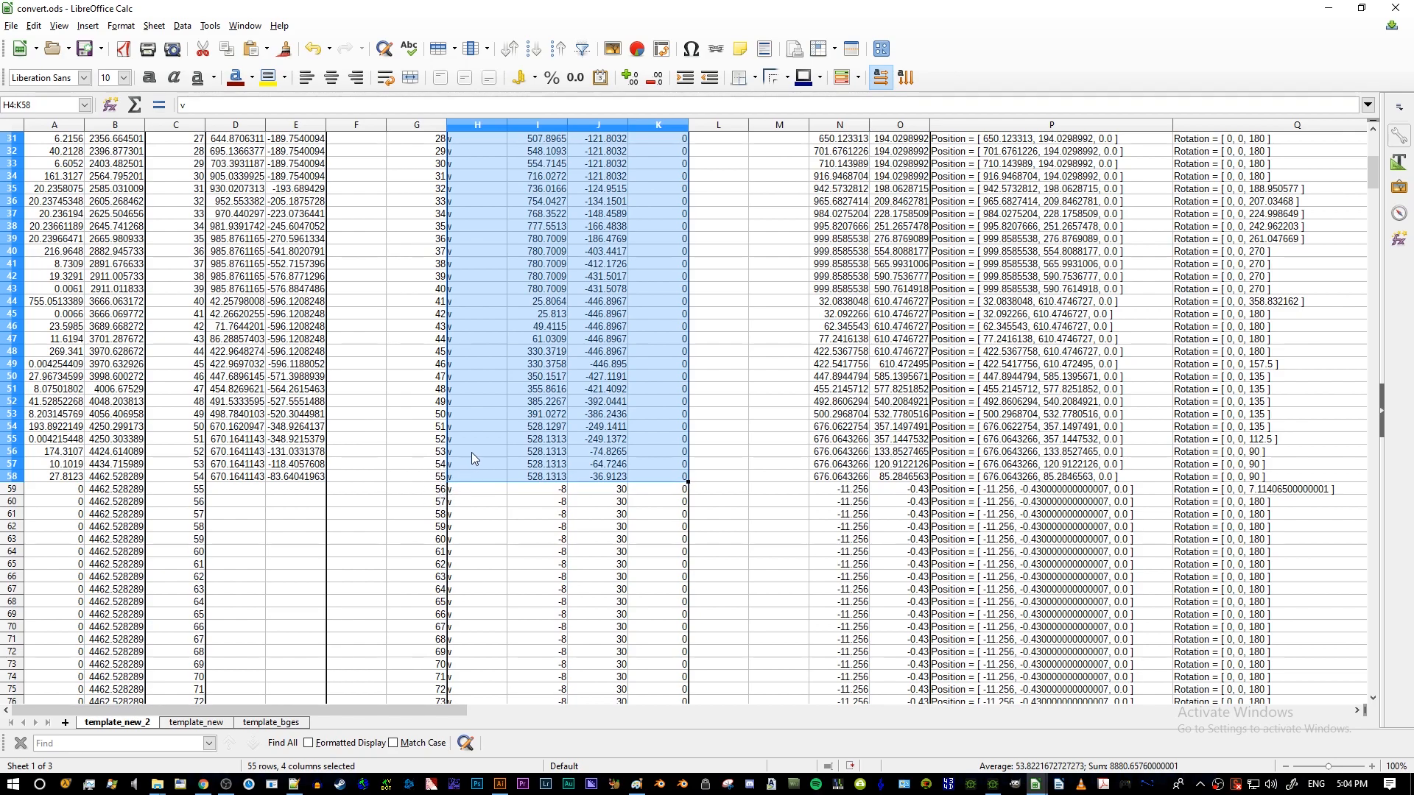
- Switch to the c_sanctum2 folder and open path.obj in Notepad++ for editing
key("alt+Tab")
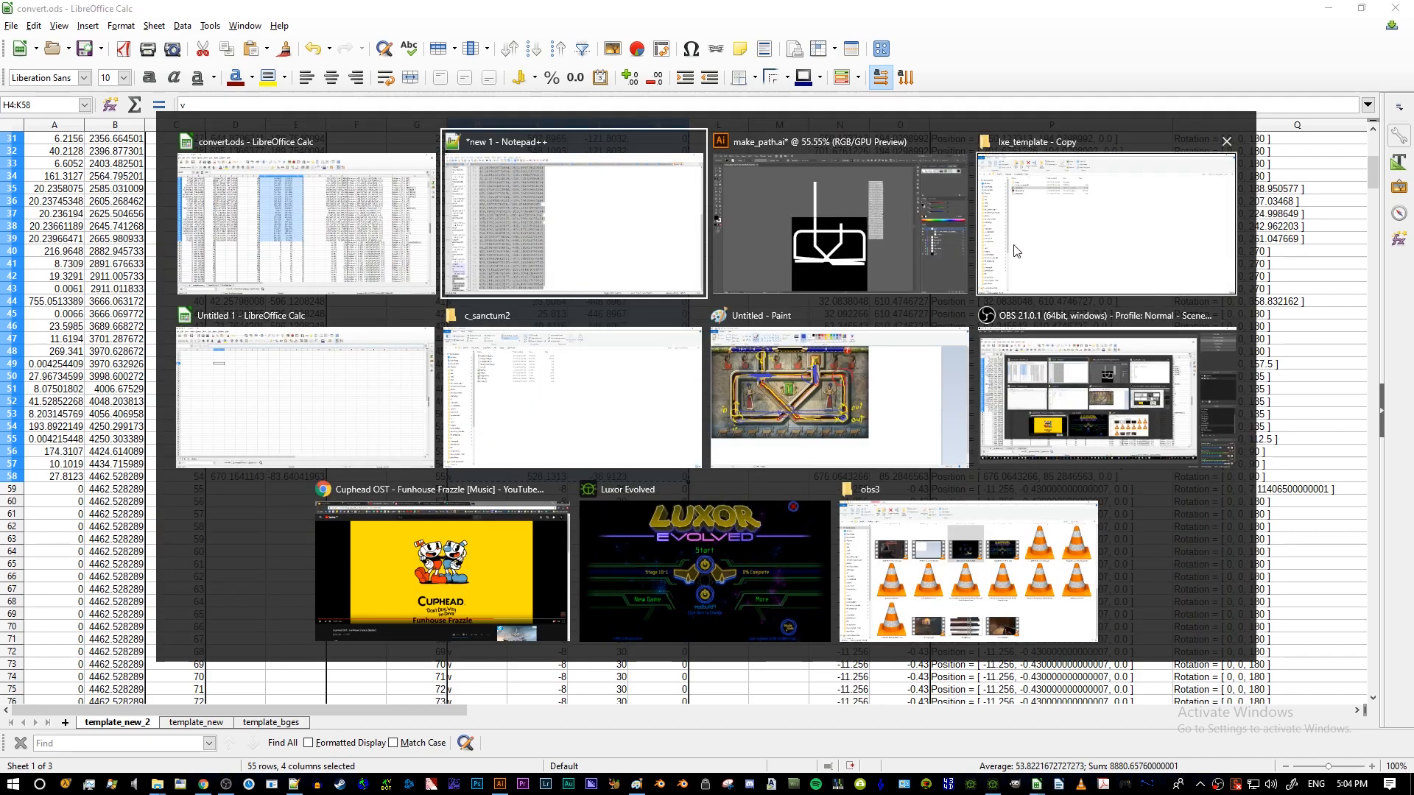
left_click(576, 391)
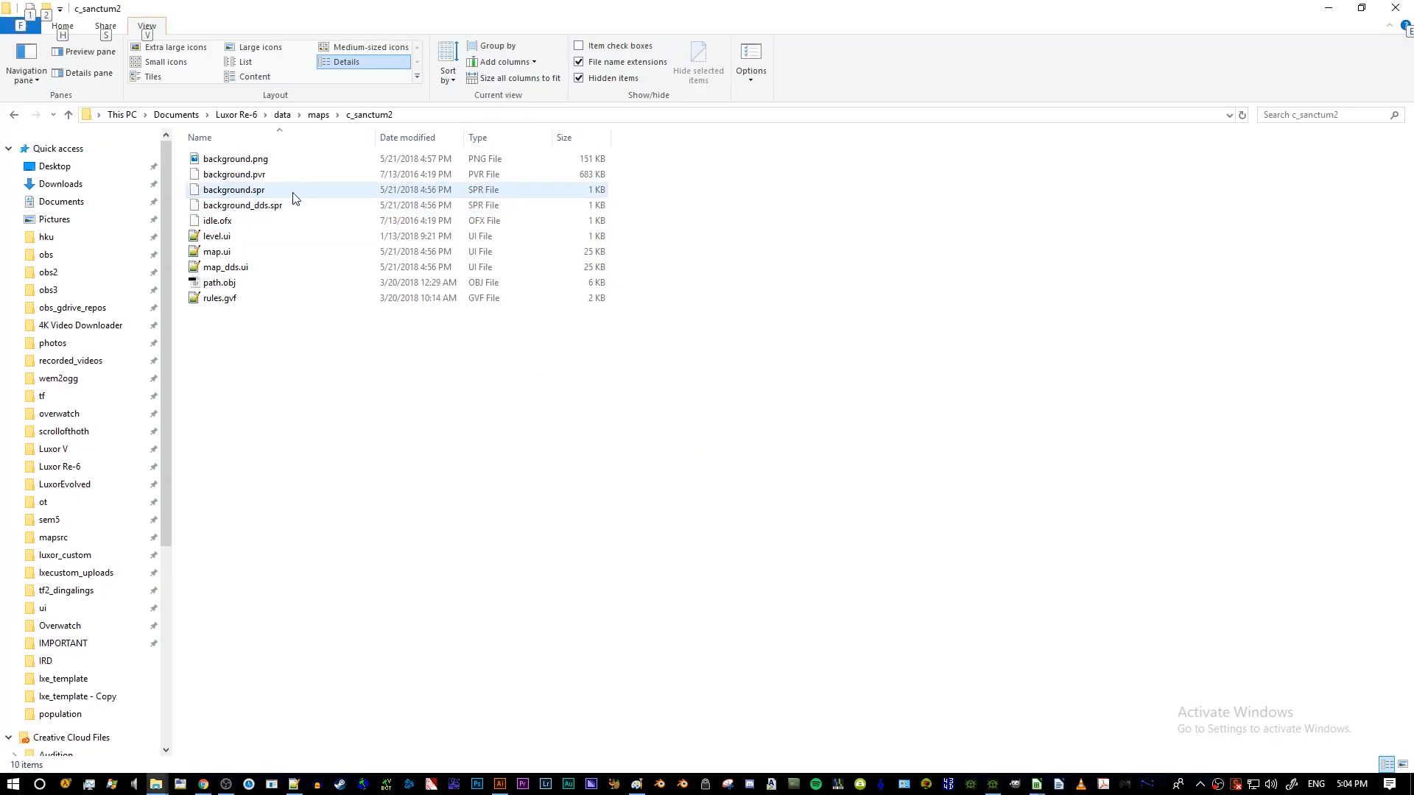
left_click(221, 283)
right_click(214, 286)
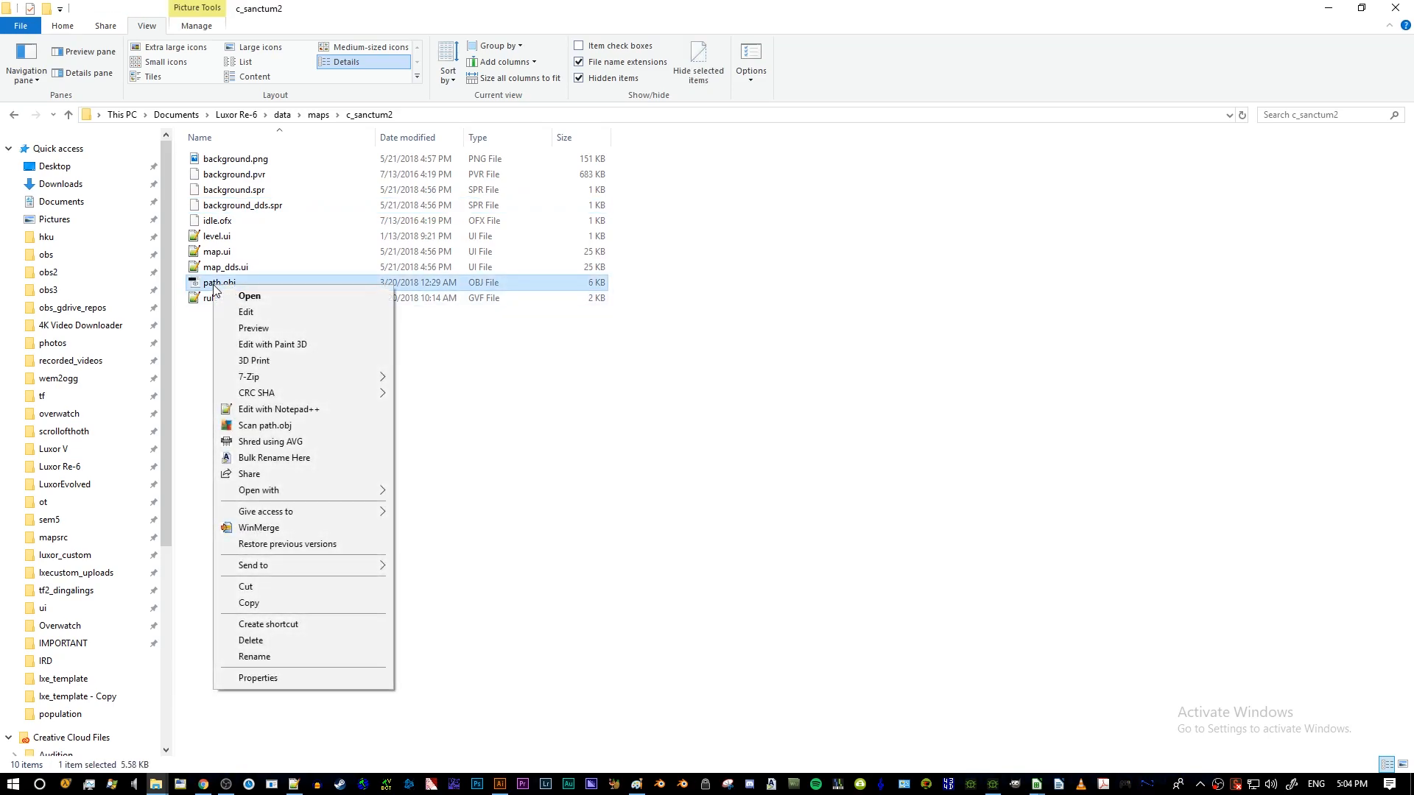
left_click(267, 410)
left_click(332, 258)
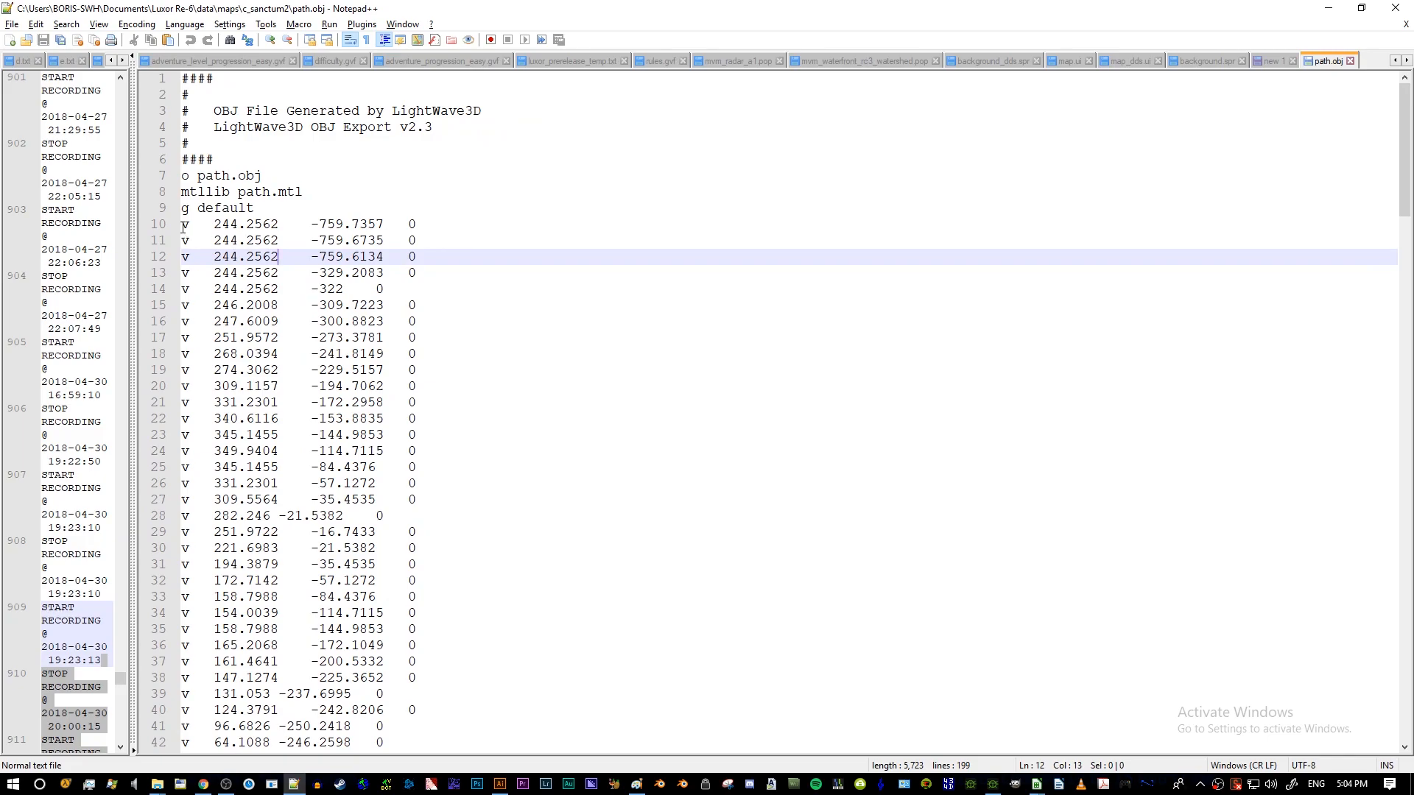
- Replace all v vertex lines in path.obj with the copied coordinates, remove the blank line after them and save the file
left_click_drag(183, 227, 438, 531)
scroll(200, 227, "down", 8)
scroll(209, 230, "down", 20)
scroll(188, 240, "down", 6)
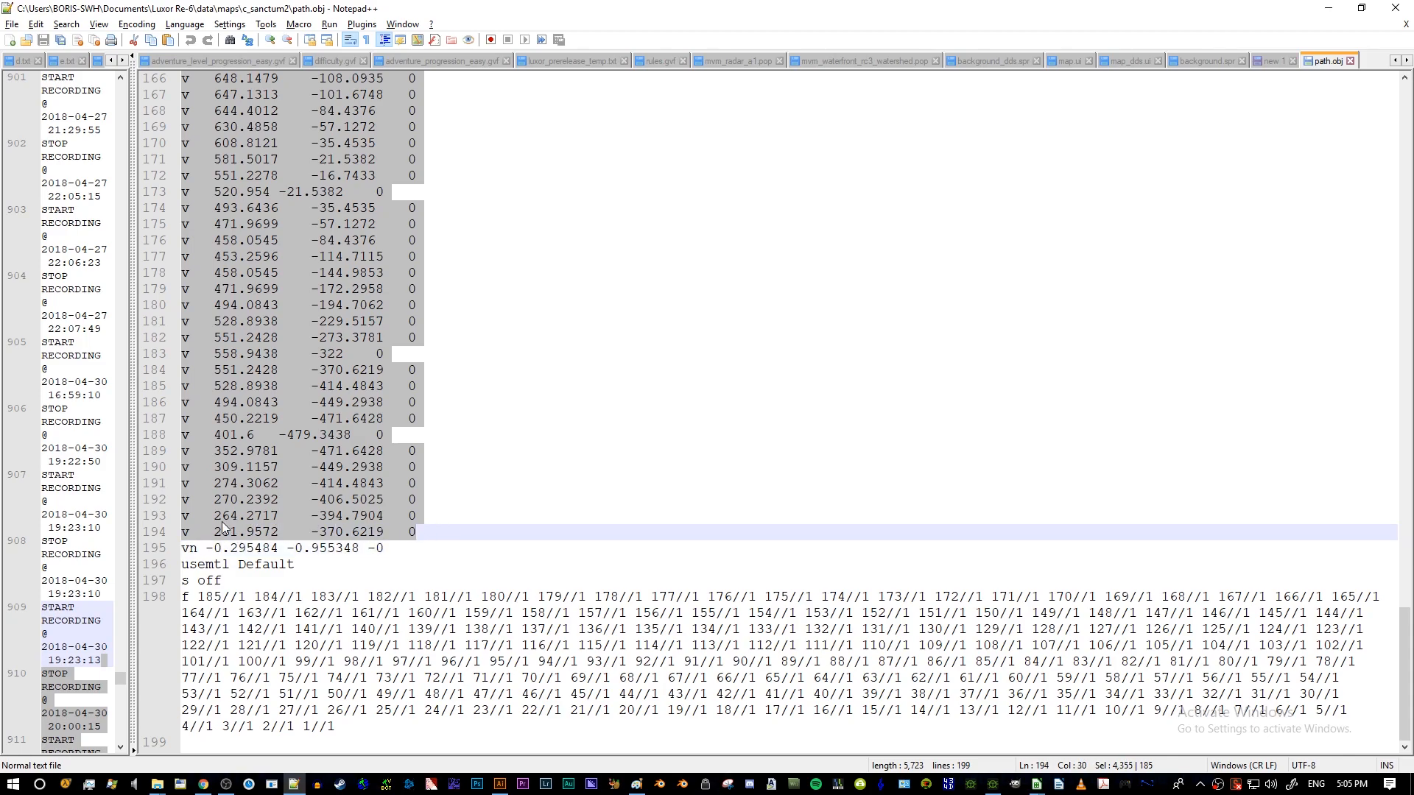
scroll(221, 517, "up", 20)
key("Delete")
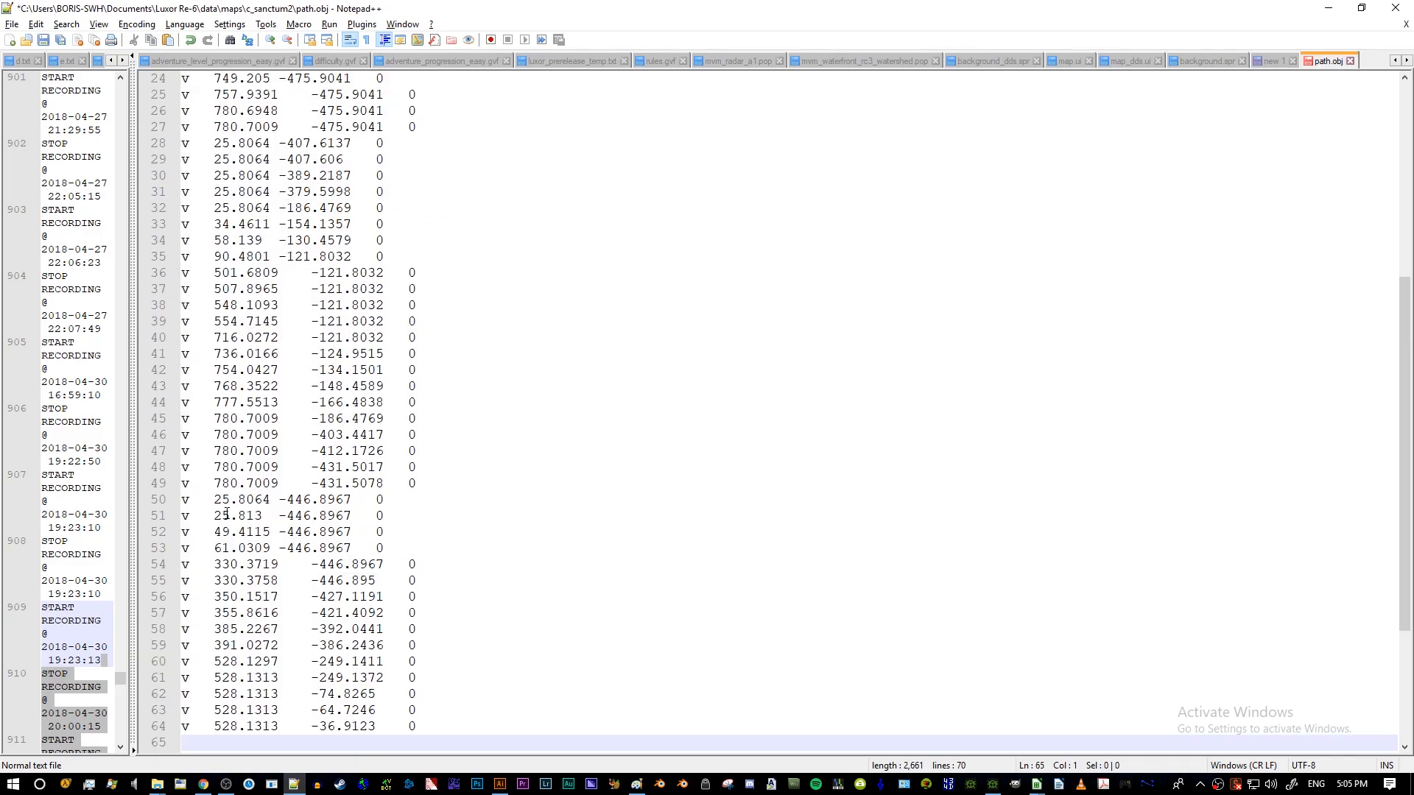
scroll(298, 485, "down", 5)
key("BackSpace")
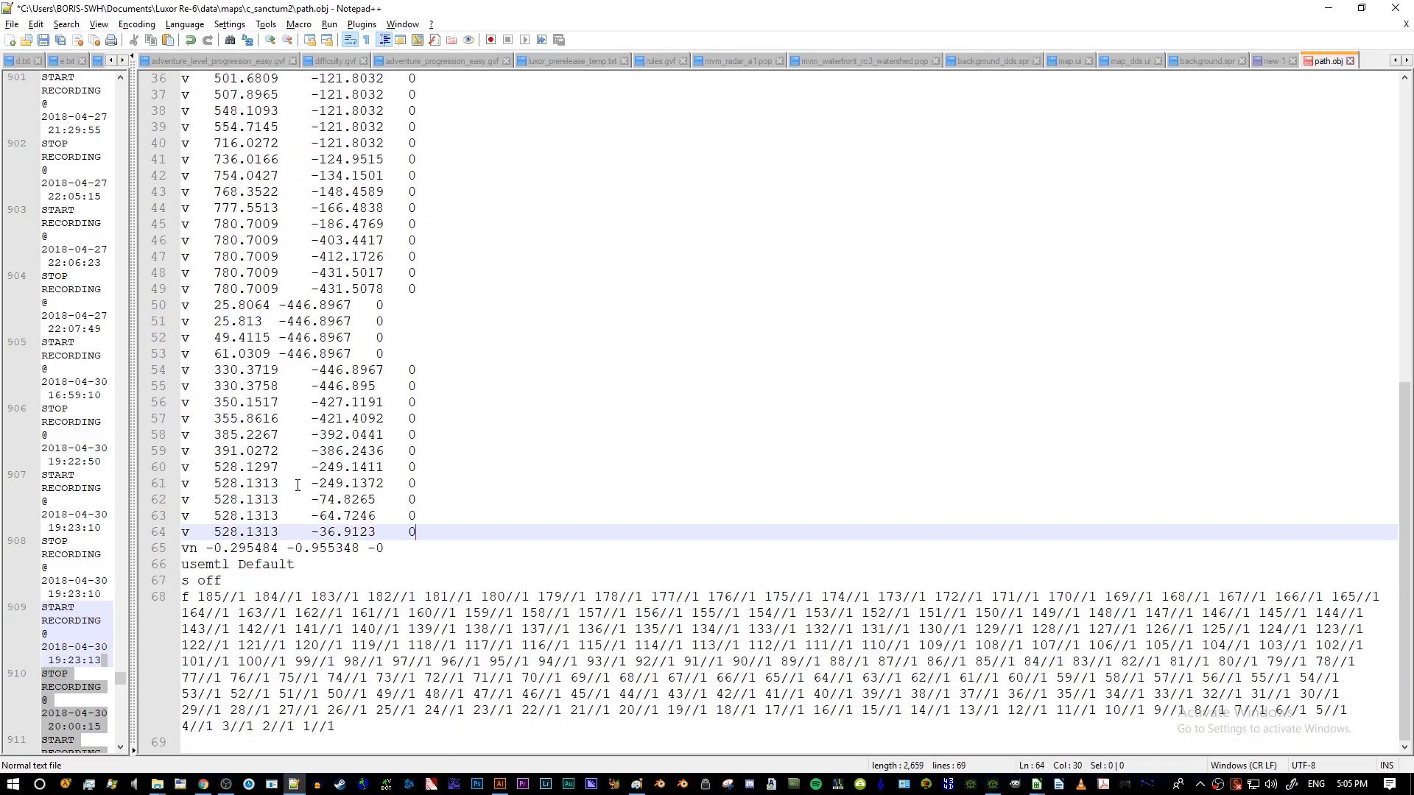
key("ctrl+s")
- Compare the last vertex line in path.obj with row 58 of convert.ods and examine the vn line below the vertices
left_click(248, 534)
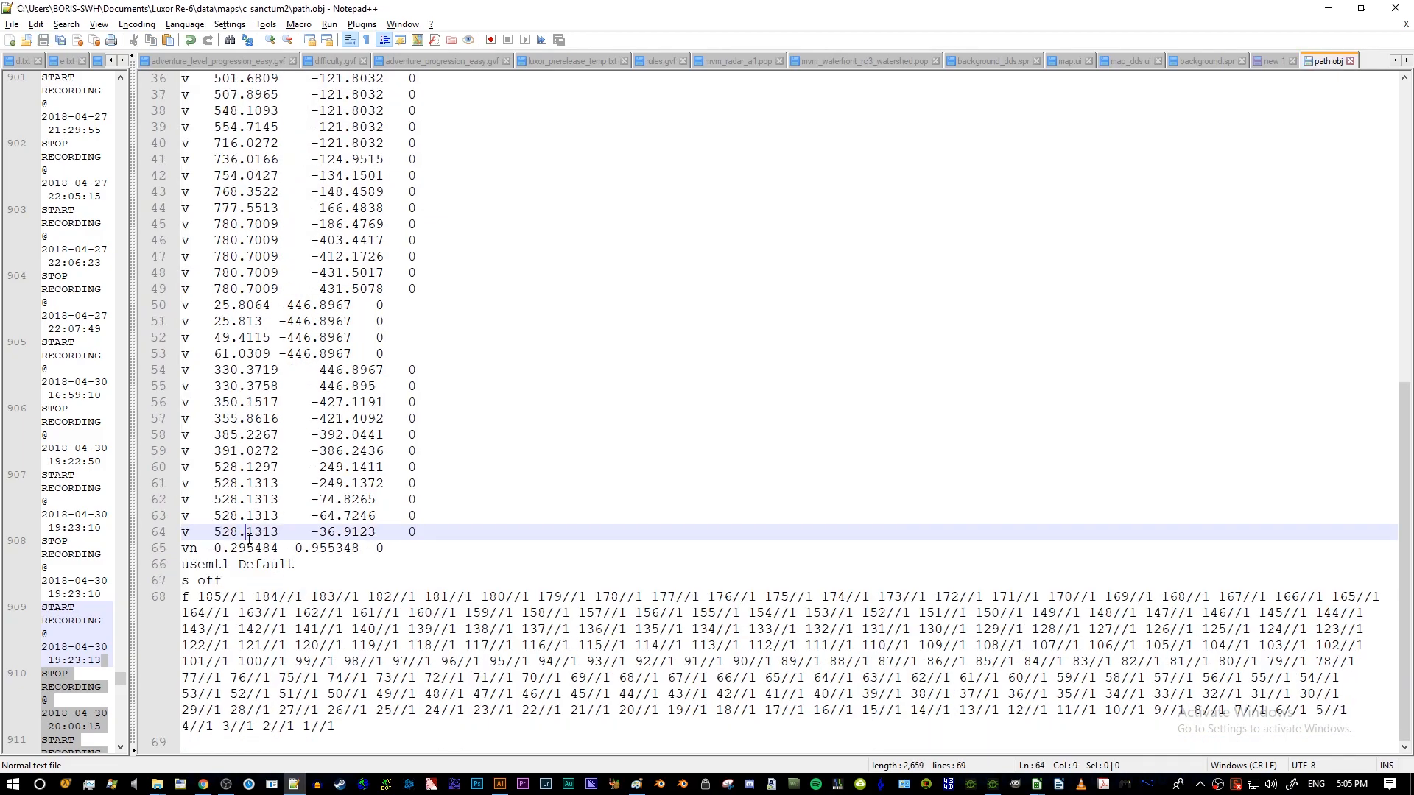
key("alt+Tab")
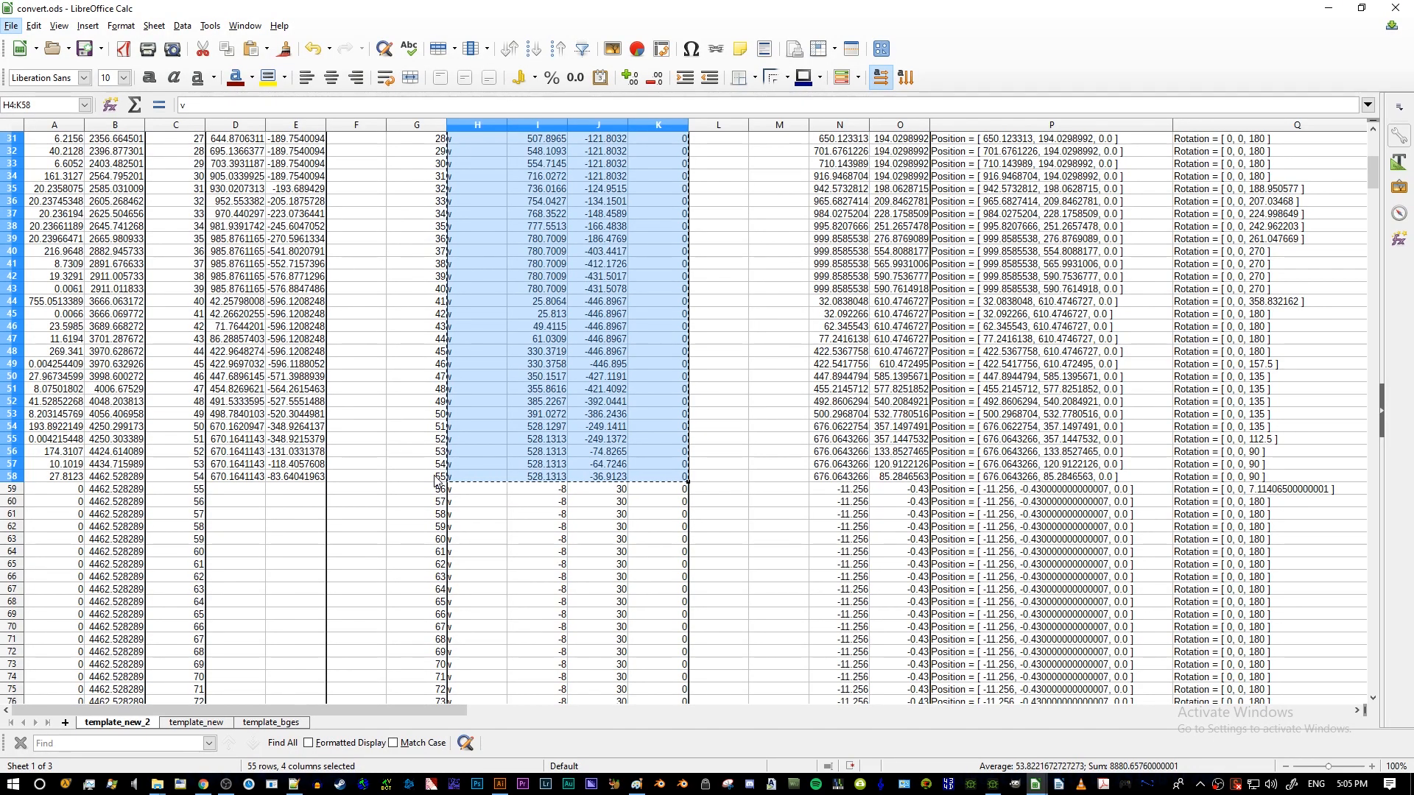
key("alt+Tab")
left_click_drag(389, 549, 175, 558)
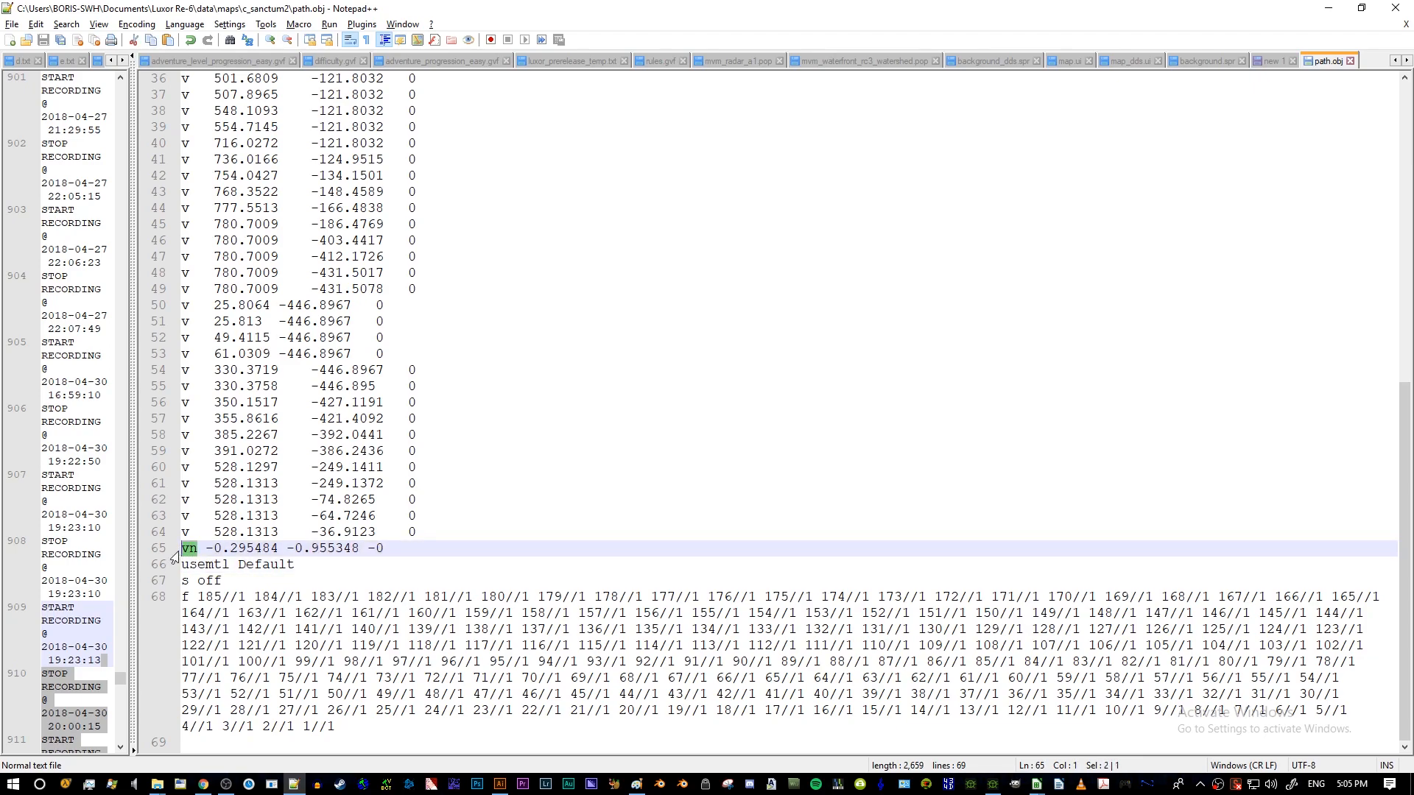
left_click(151, 554)
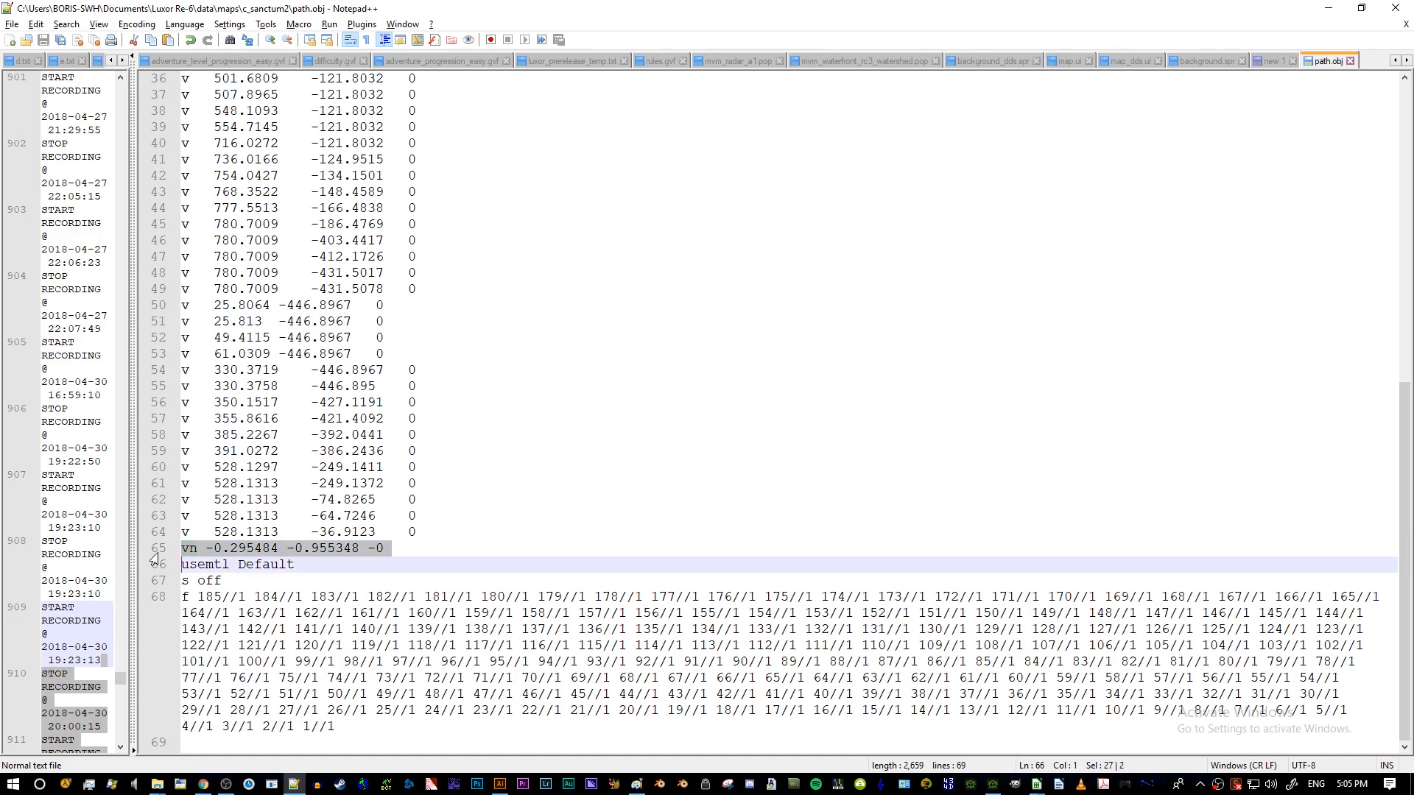
left_click(190, 552)
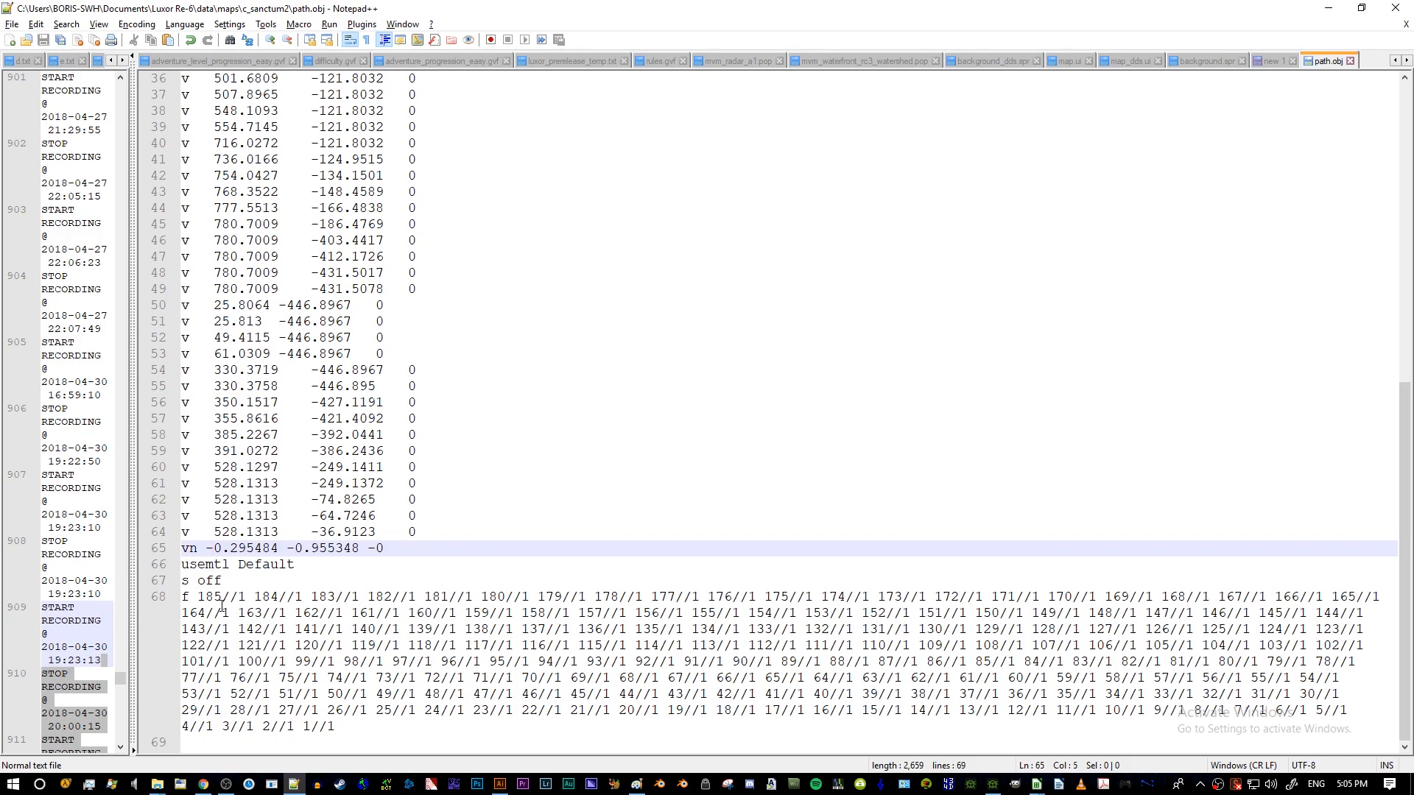
- Select the whole face index list following the f on line 68 of path.obj
left_click_drag(199, 600, 342, 727)
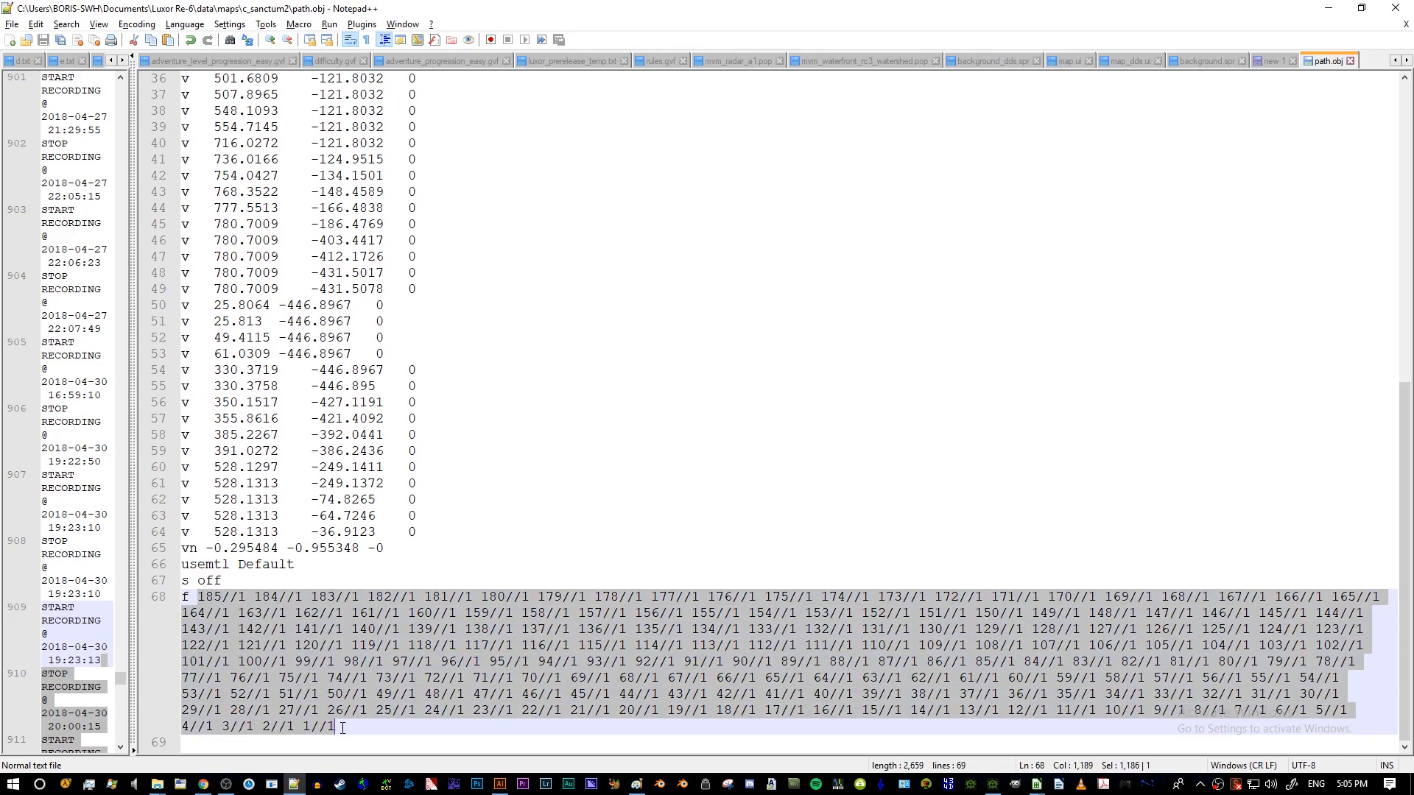
- Clear all vertex references from the f line of path.obj and open vertexlist.txt from the lxe_template - Copy folder
key("Delete")
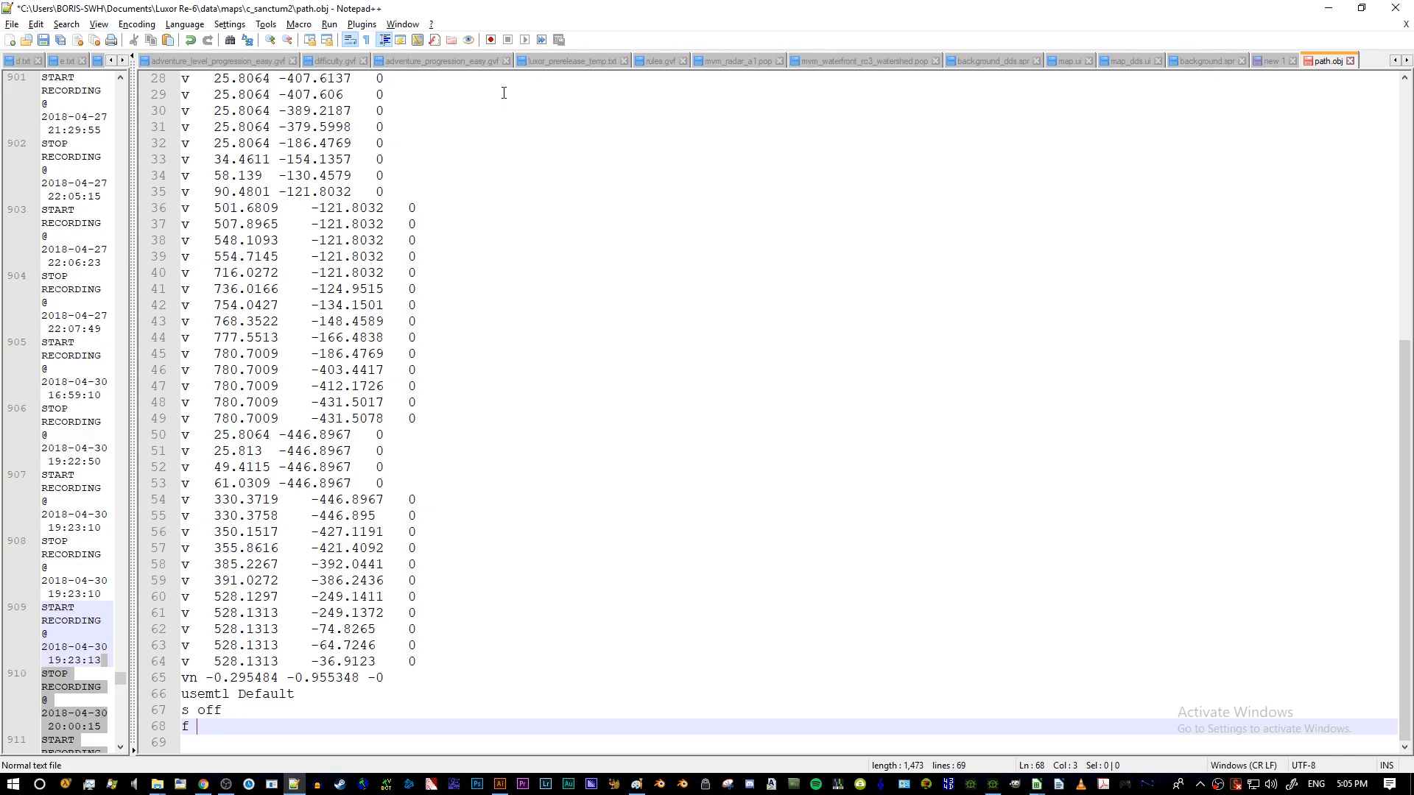
key("alt+Tab")
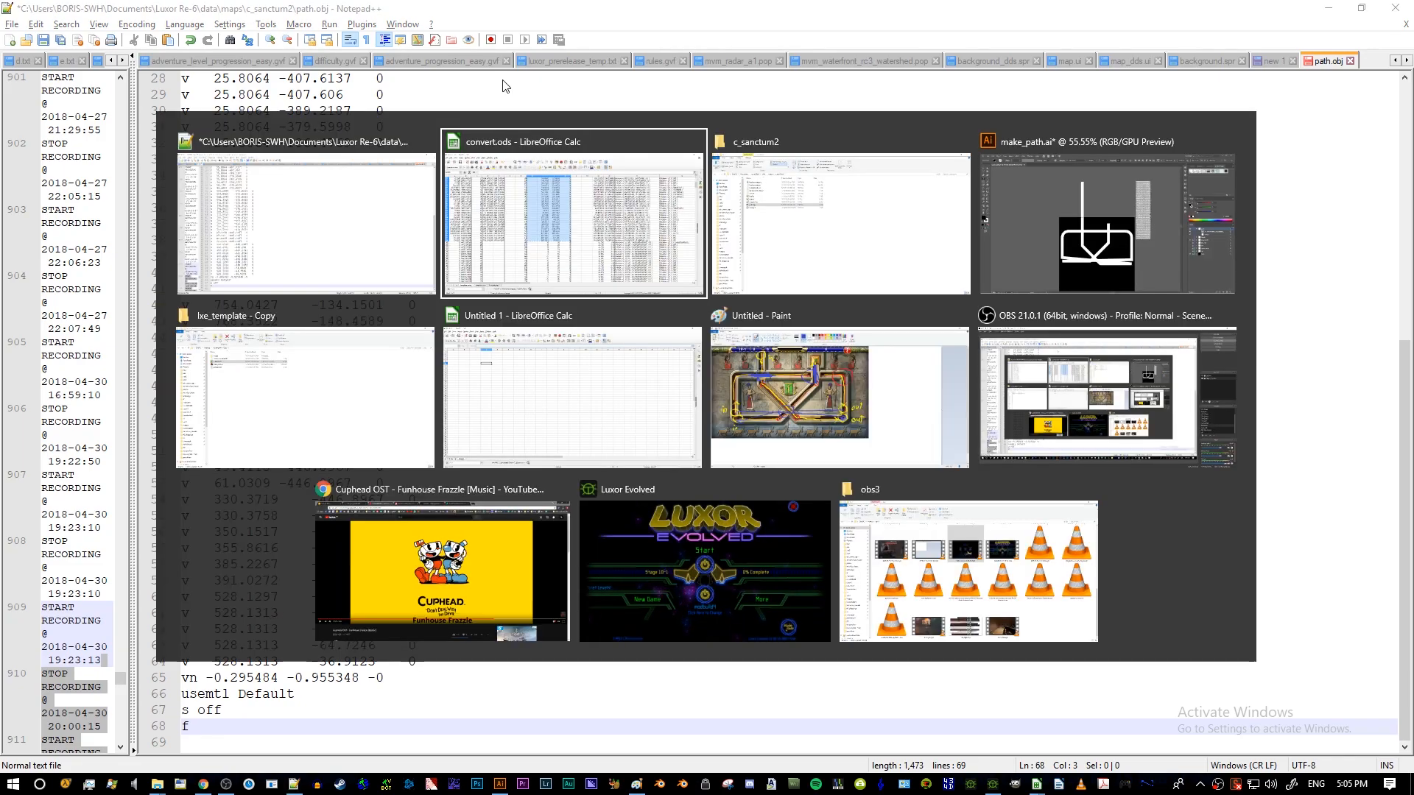
left_click(797, 224)
key("alt+Tab")
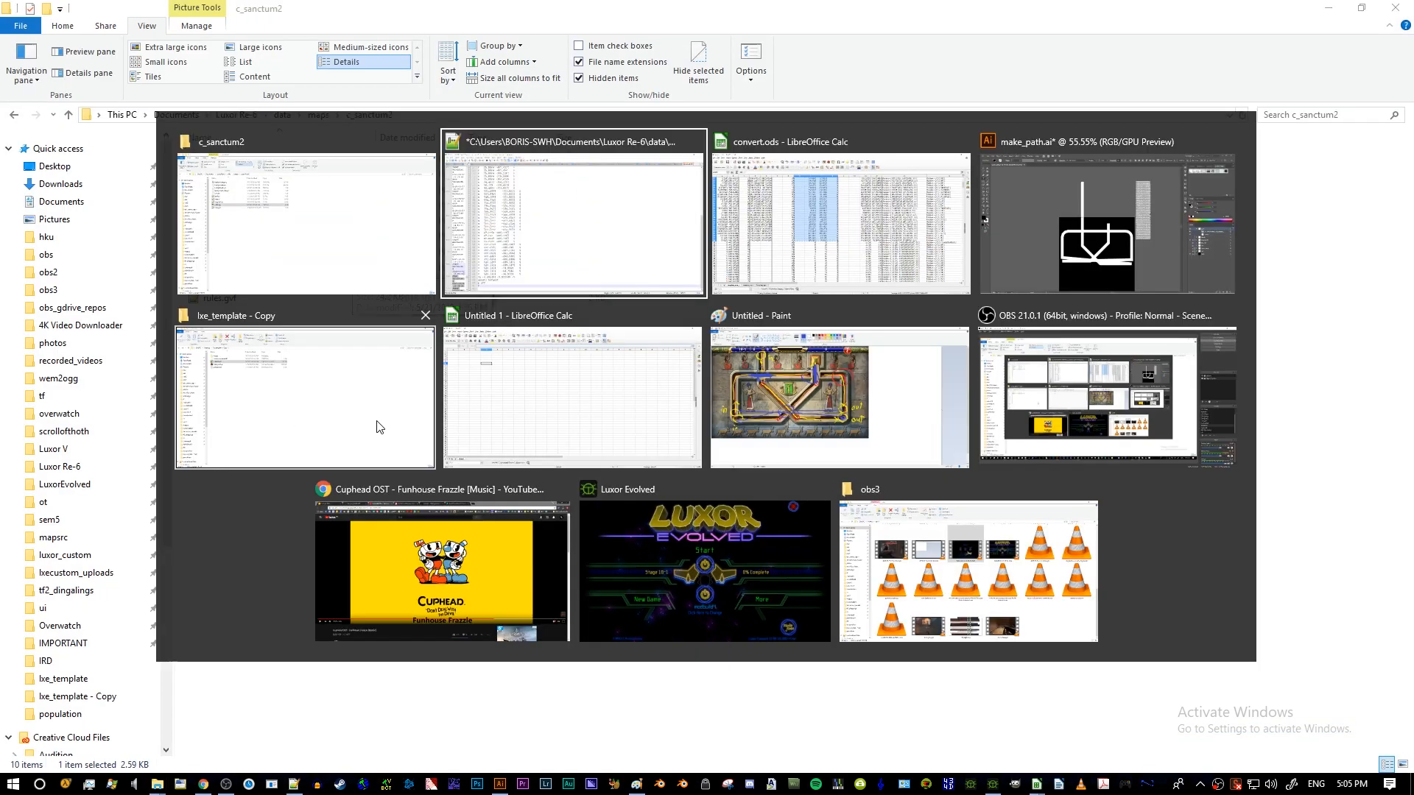
left_click(326, 386)
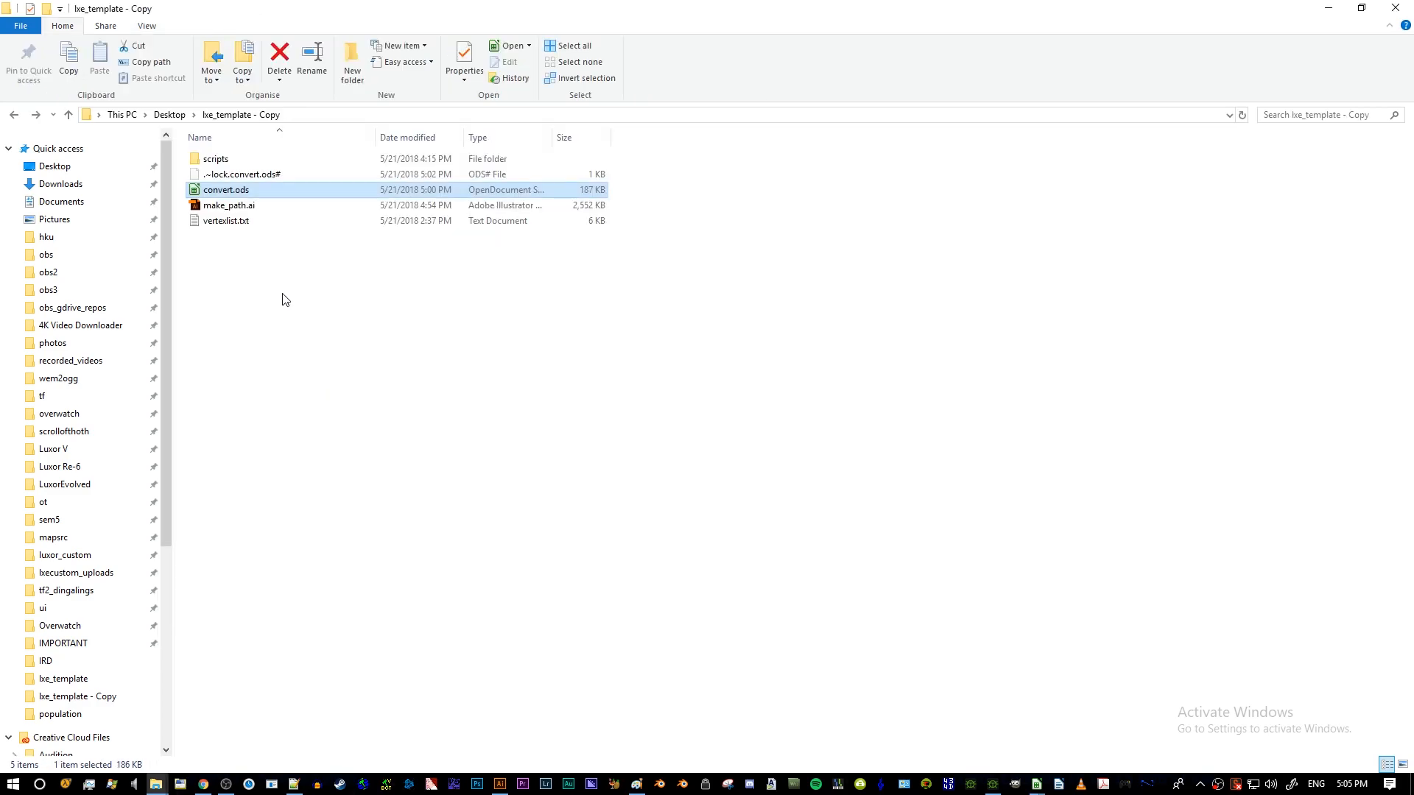
right_click(215, 226)
left_click(262, 361)
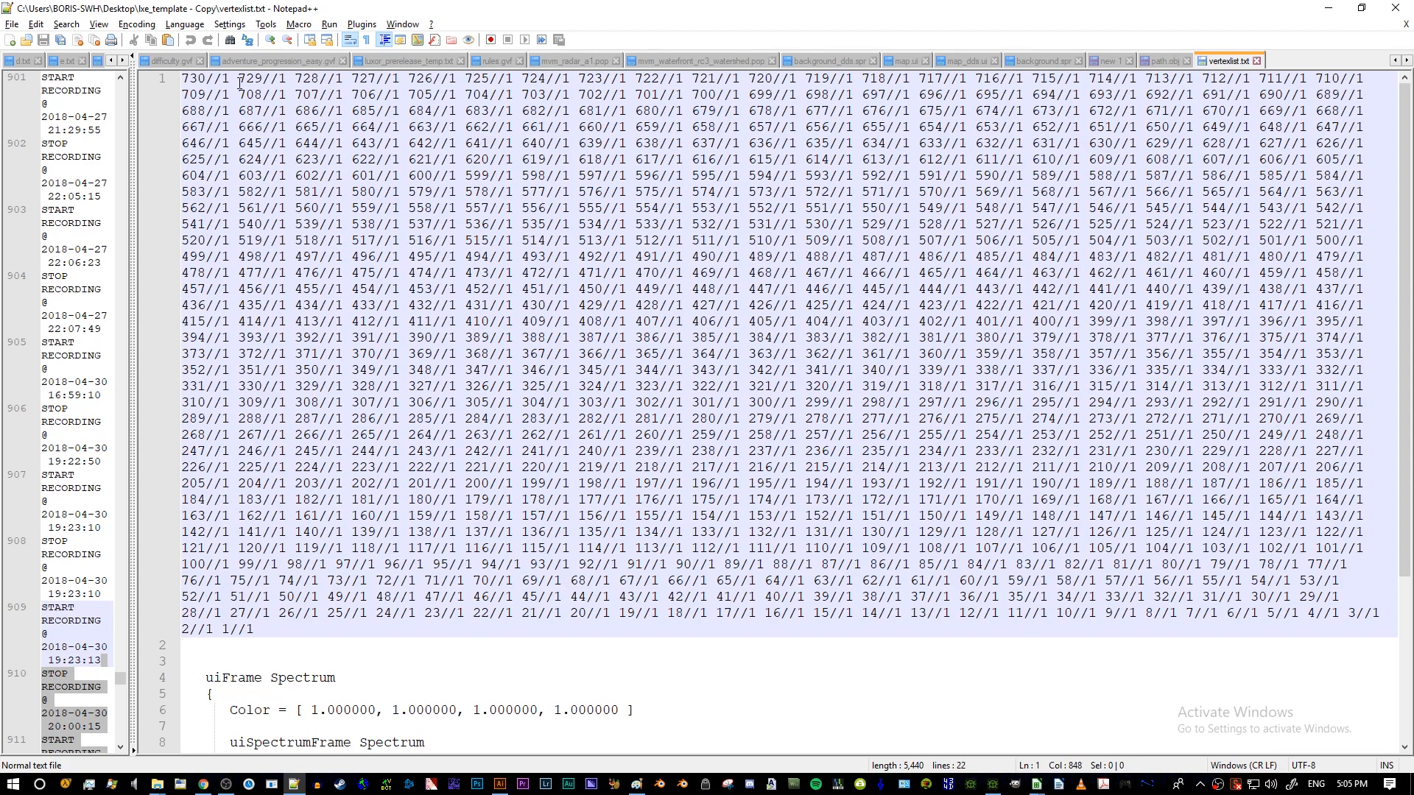
- Copy the references from 55//1 down to 1//1 in vertexlist.txt and paste them into the f line of path.obj
left_click_drag(182, 79, 490, 361)
left_click(525, 371)
left_click_drag(184, 78, 1023, 584)
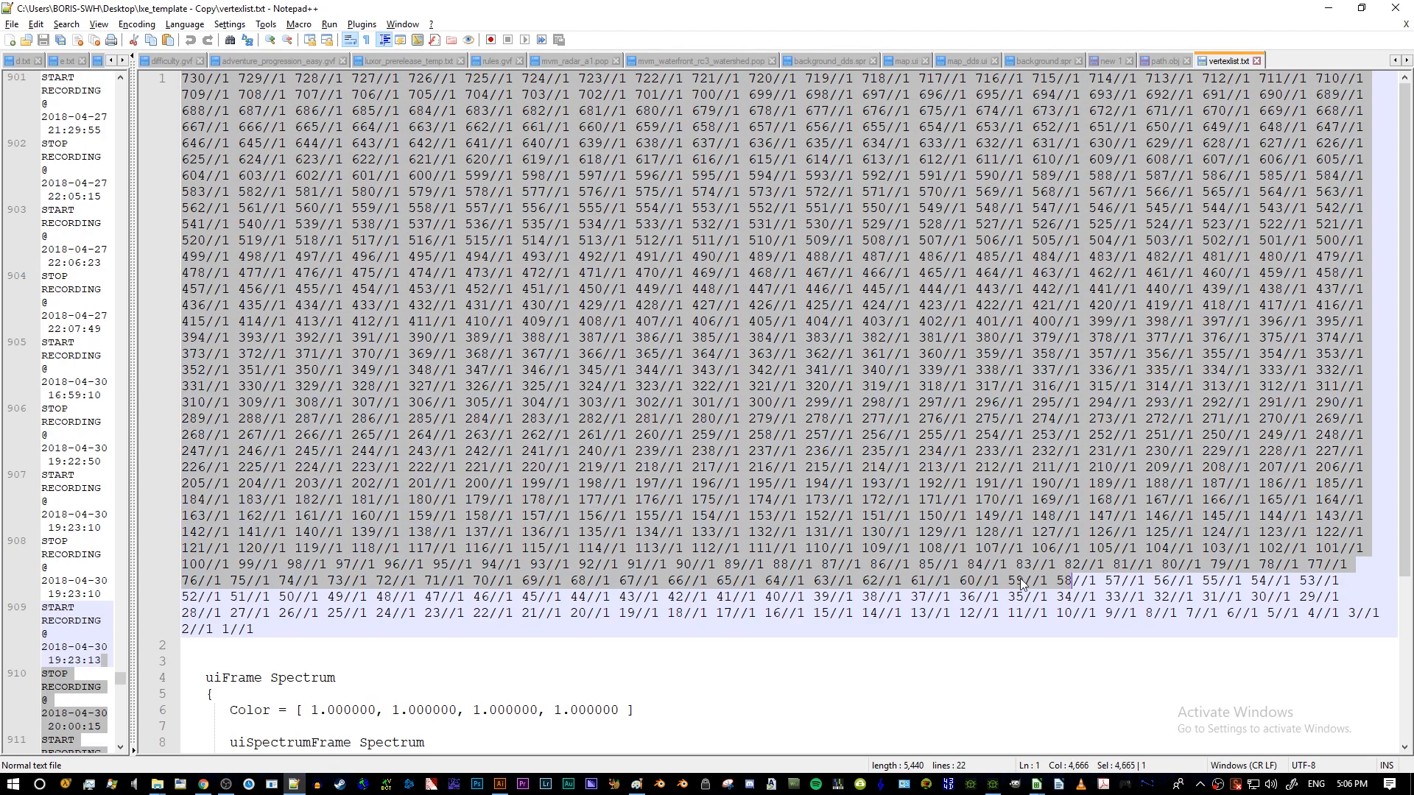
left_click(1024, 582)
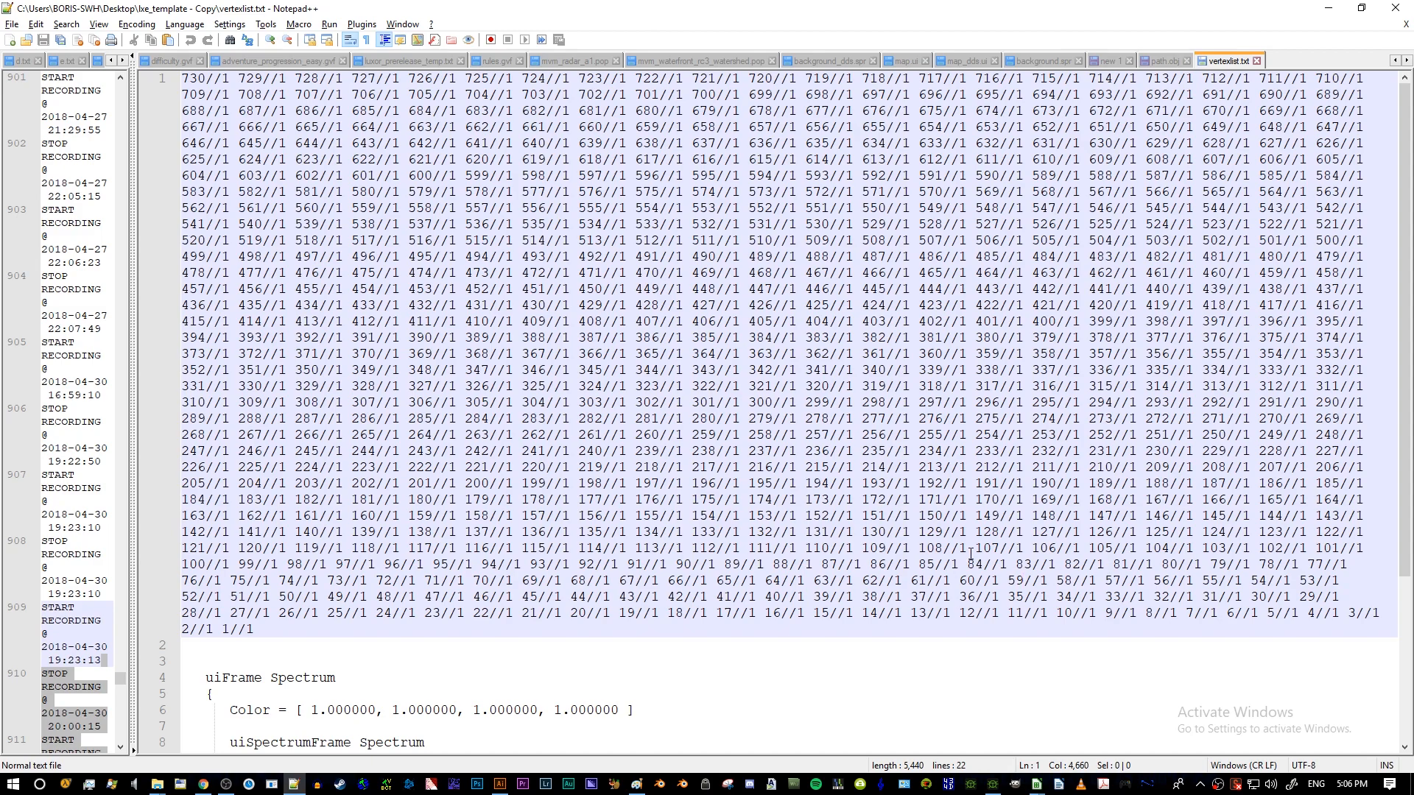
left_click_drag(1202, 581, 773, 598)
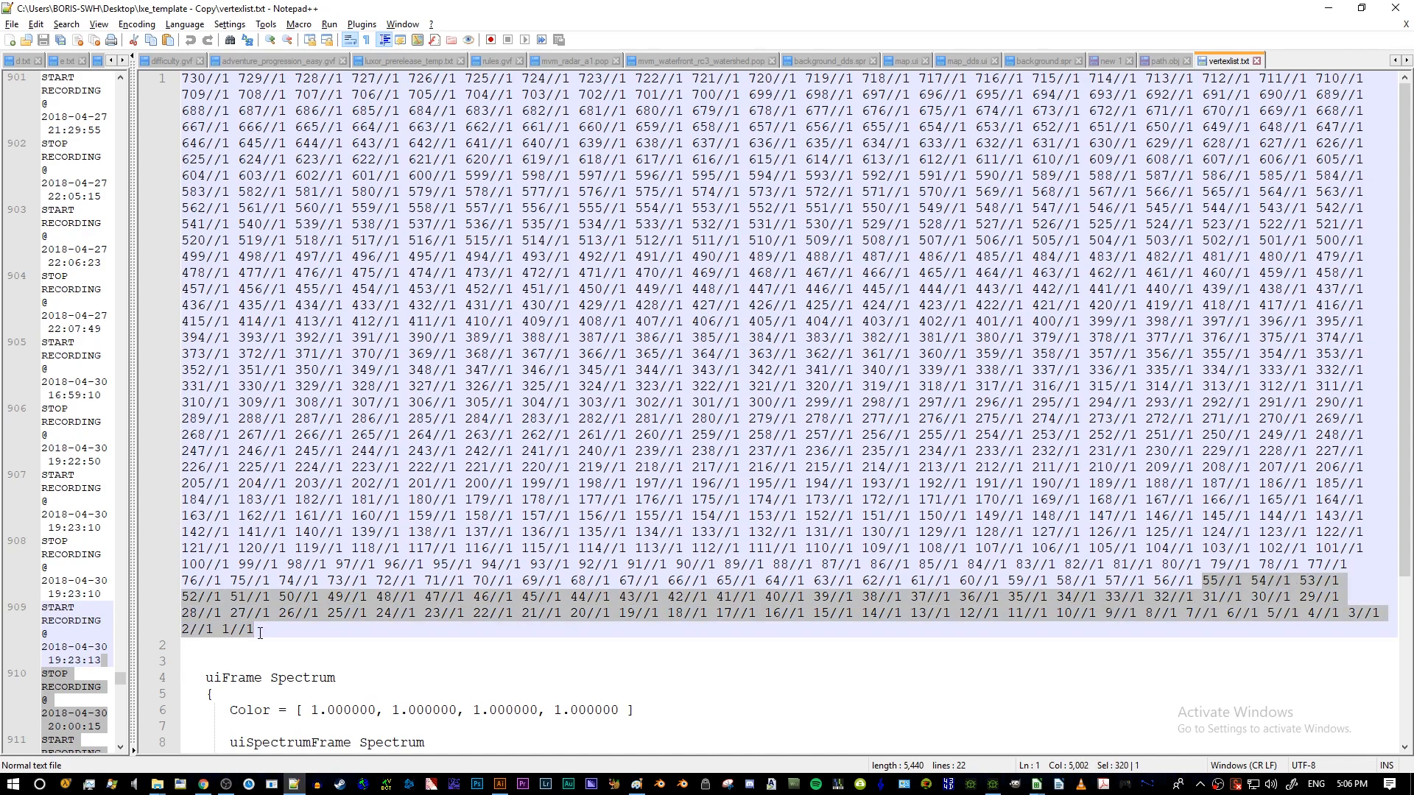
left_click(1165, 62)
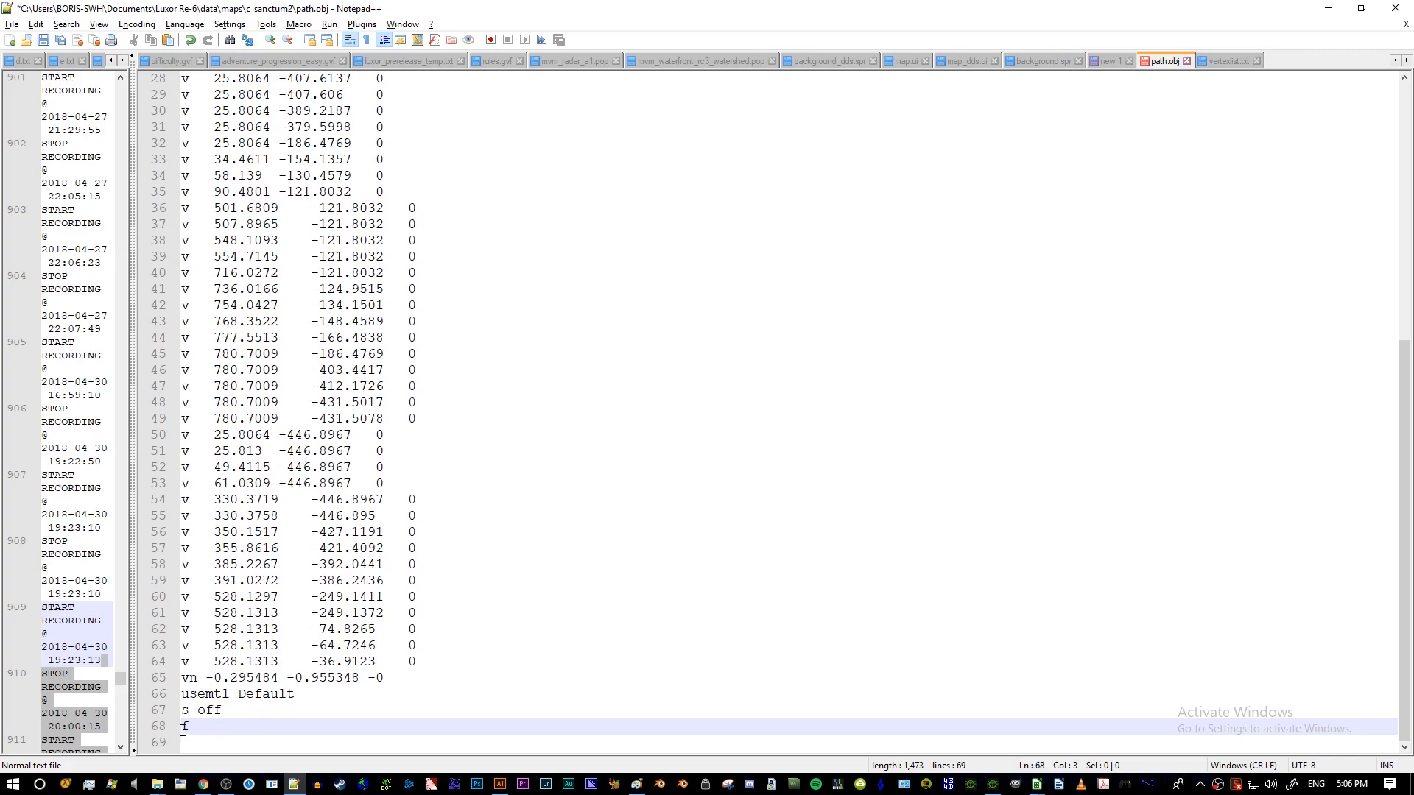
type("55//1 54//1 53//1 52//1 51//1 50//1 49//1 48//1 47//1 46//1 45//1 44//1 43//1 42//1 41//1 40//1 39//1 38//1 37//1 36//1 35//1 34//1 33//1 32//1 31//1 30//1 29//1 28//1 27//1 26//1 25//1 24//1 23//1 22//1 21//1 20//1 19//1 18//1 17//1 16//1 15//1 14//1 13//1 12//1 11//1 10//1 9//1 8//1 7//1 6//1 5//1 4//1 3//1 2//1 1//1")
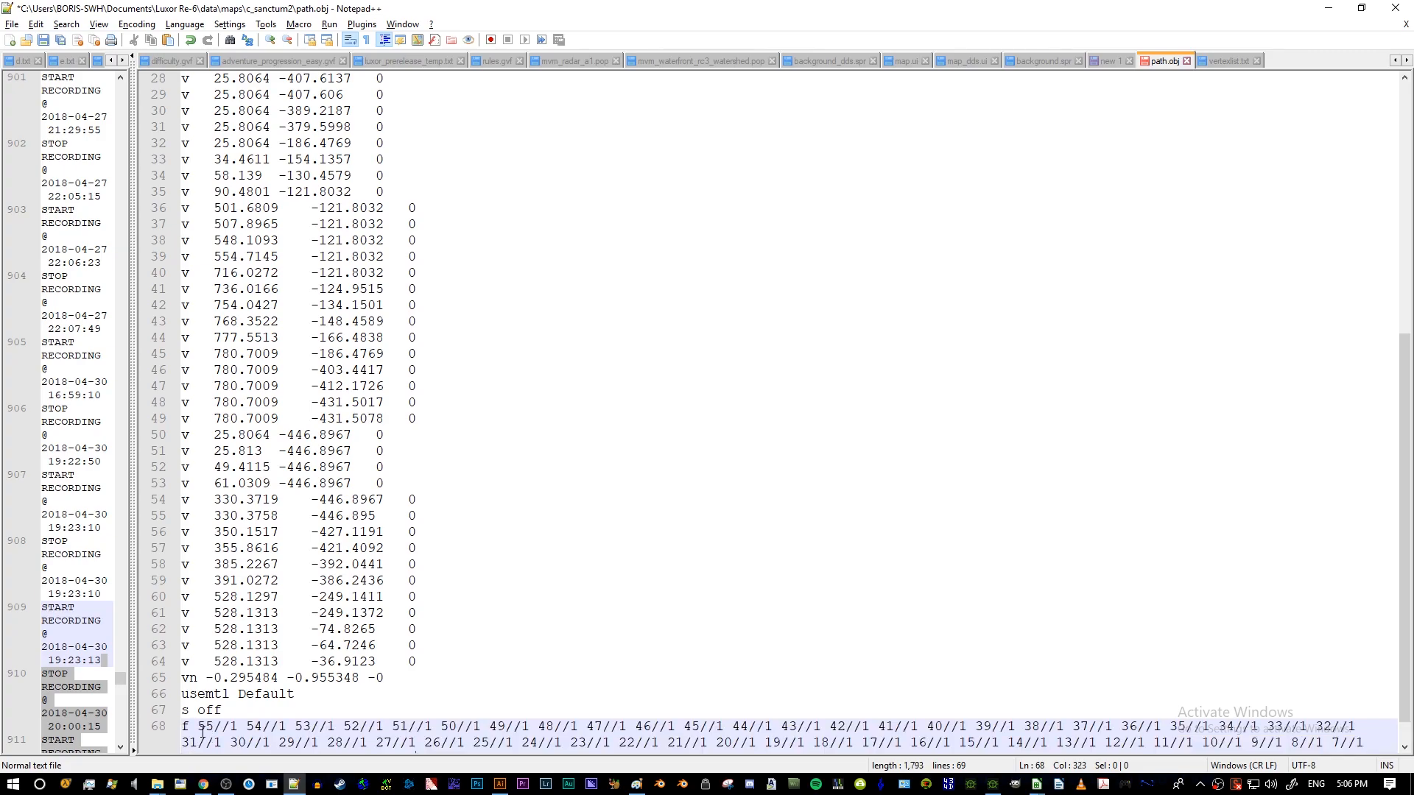
- Save path.obj and close the file
scroll(202, 731, "down", 1)
left_click(194, 696)
key("ctrl+s")
scroll(366, 563, "up", 10)
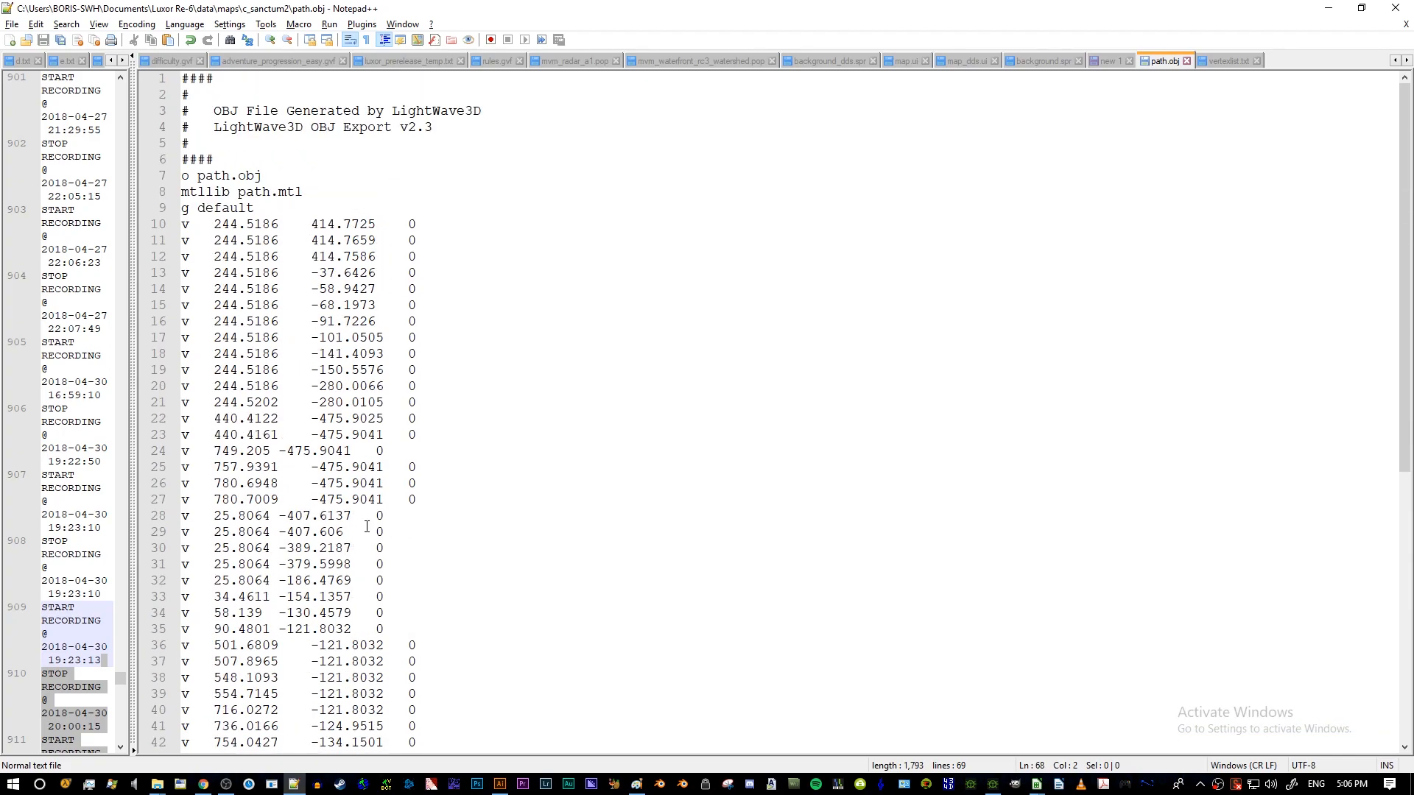
left_click(1185, 62)
- Switch to the c_sanctum2 map folder and open its rules.gvf for editing
left_click(1107, 241)
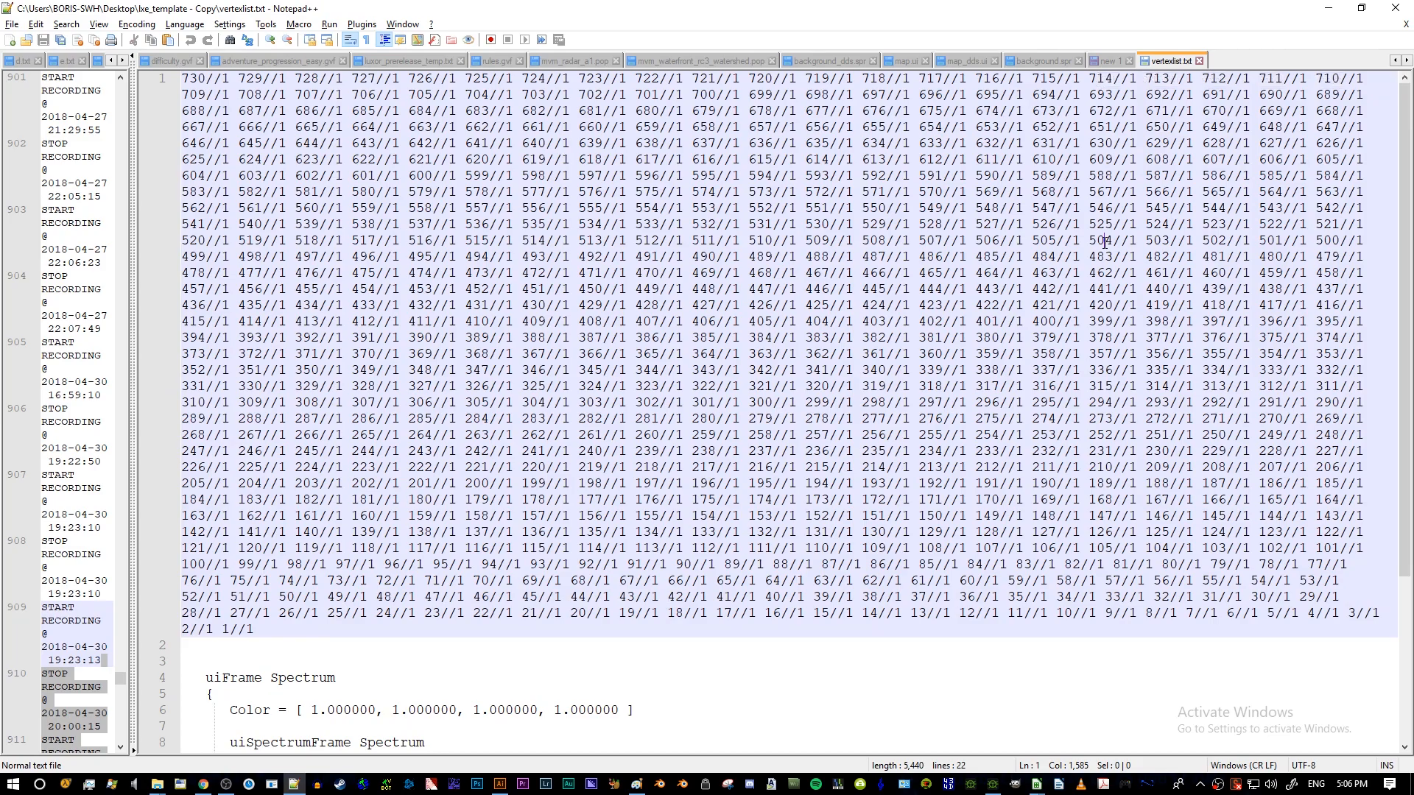
key("alt+Tab")
key("alt+Tab")
key("alt+Tab")
key("alt+Tab")
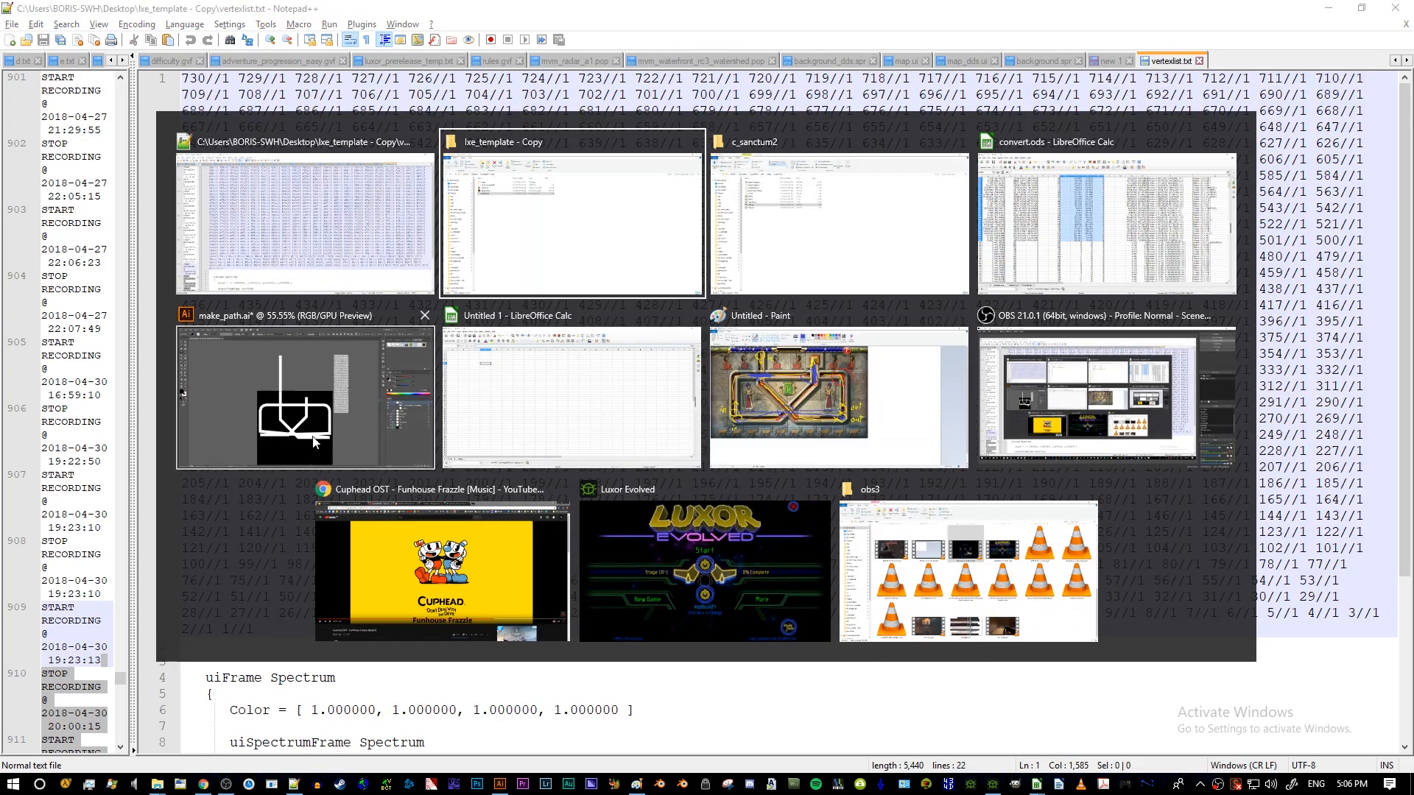
key("alt+Tab")
key("alt+Tab")
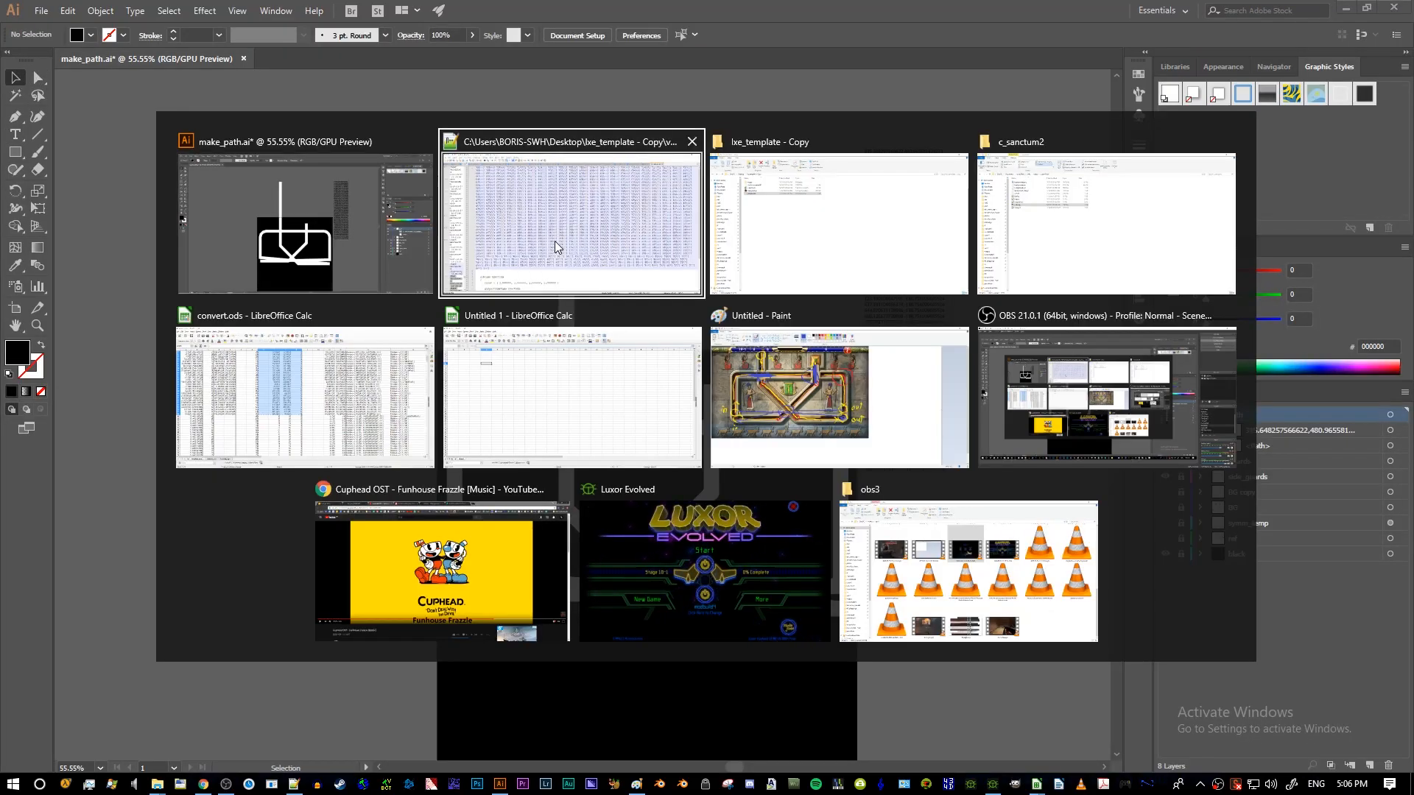
key("alt+Tab")
key("alt+Tab")
key("alt+Tab")
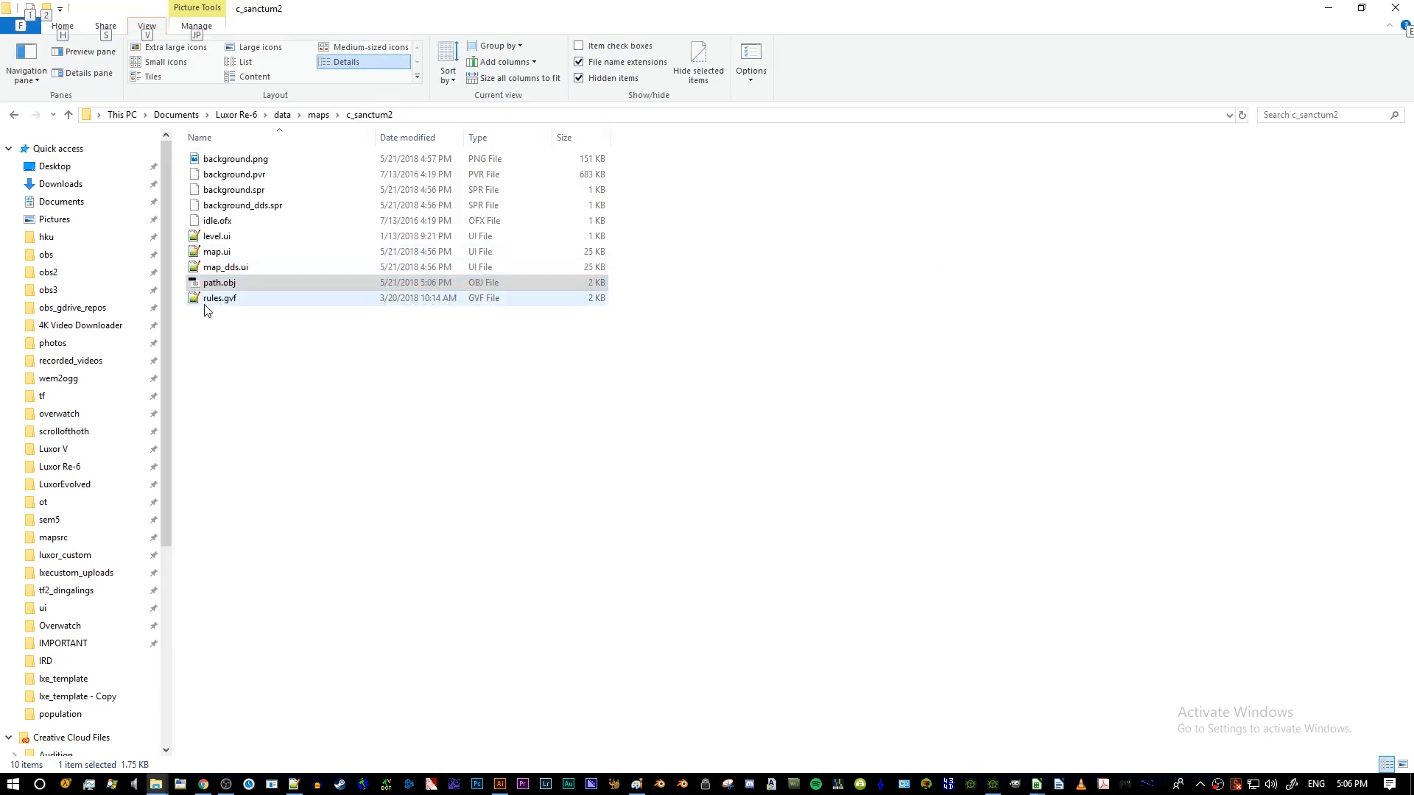
double_click(218, 300)
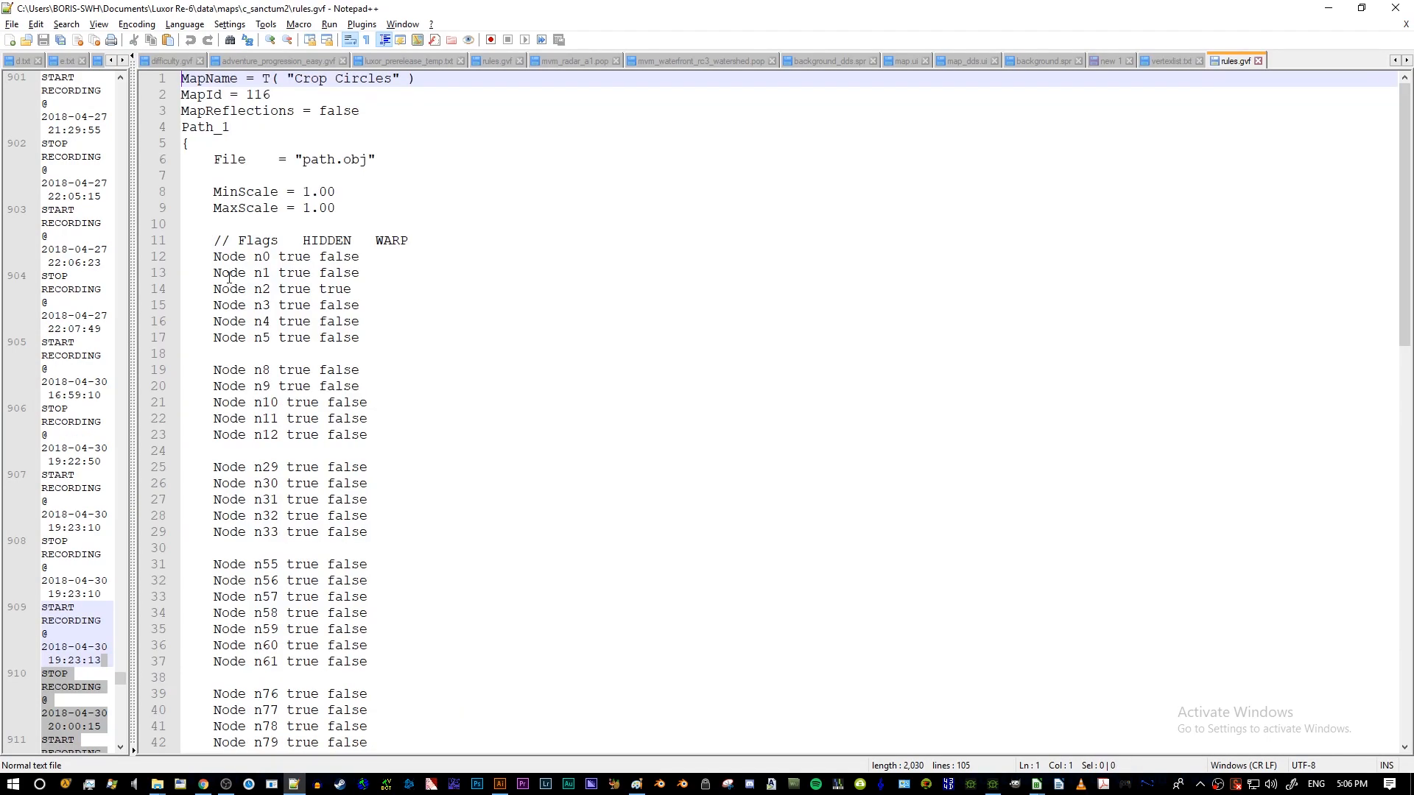
- Set the MapName in rules.gvf to "Innermost Sanctum of the Temple"
left_click(659, 240)
left_click_drag(296, 81, 388, 80)
type("Innermost")
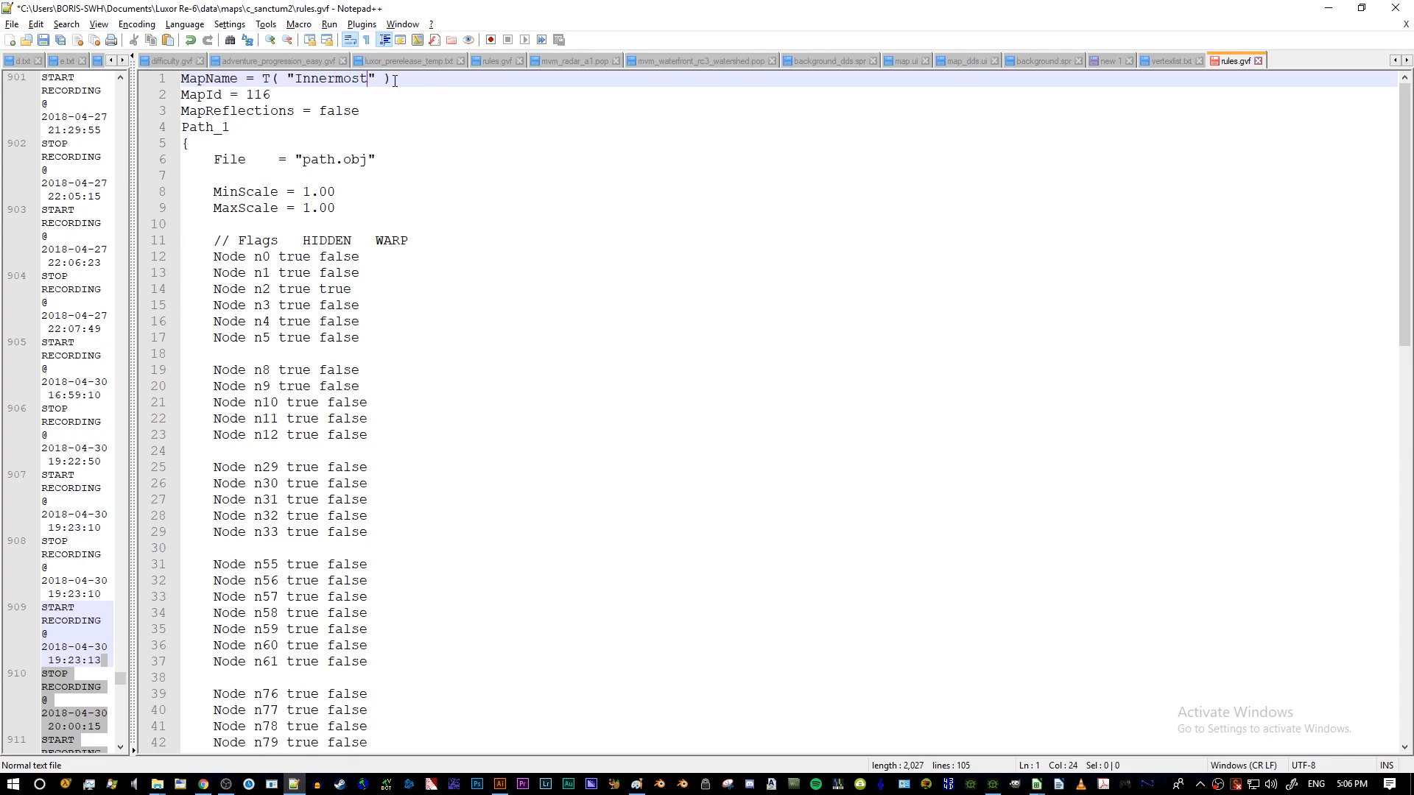
type(" Sanctum of the Tem")
left_click(387, 108)
double_click(258, 94)
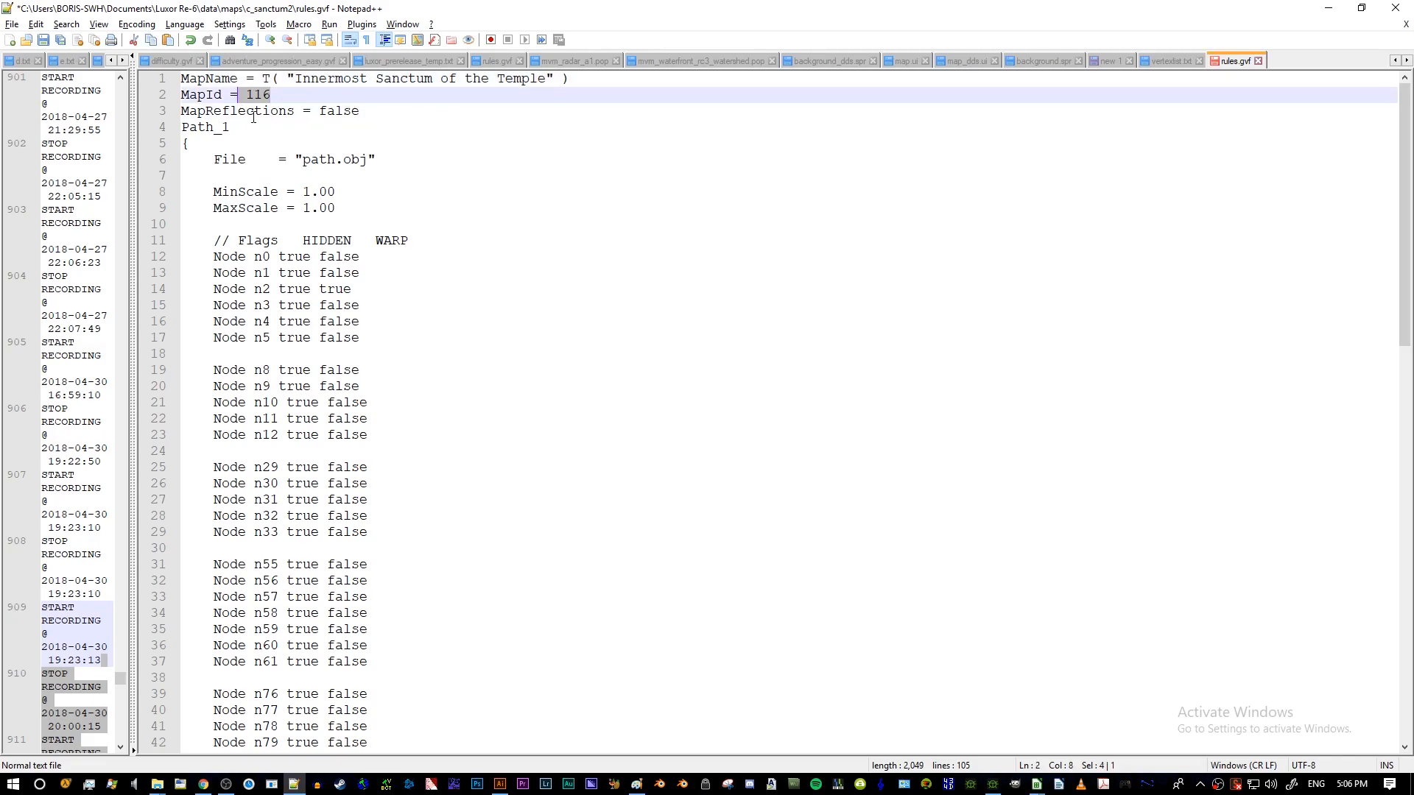
- Delete all Node entries from n0 to n184 beneath the Flags comment in the Path_1 block
left_click(205, 224)
left_click_drag(183, 258, 376, 368)
scroll(353, 274, "down", 3)
scroll(268, 289, "down", 15)
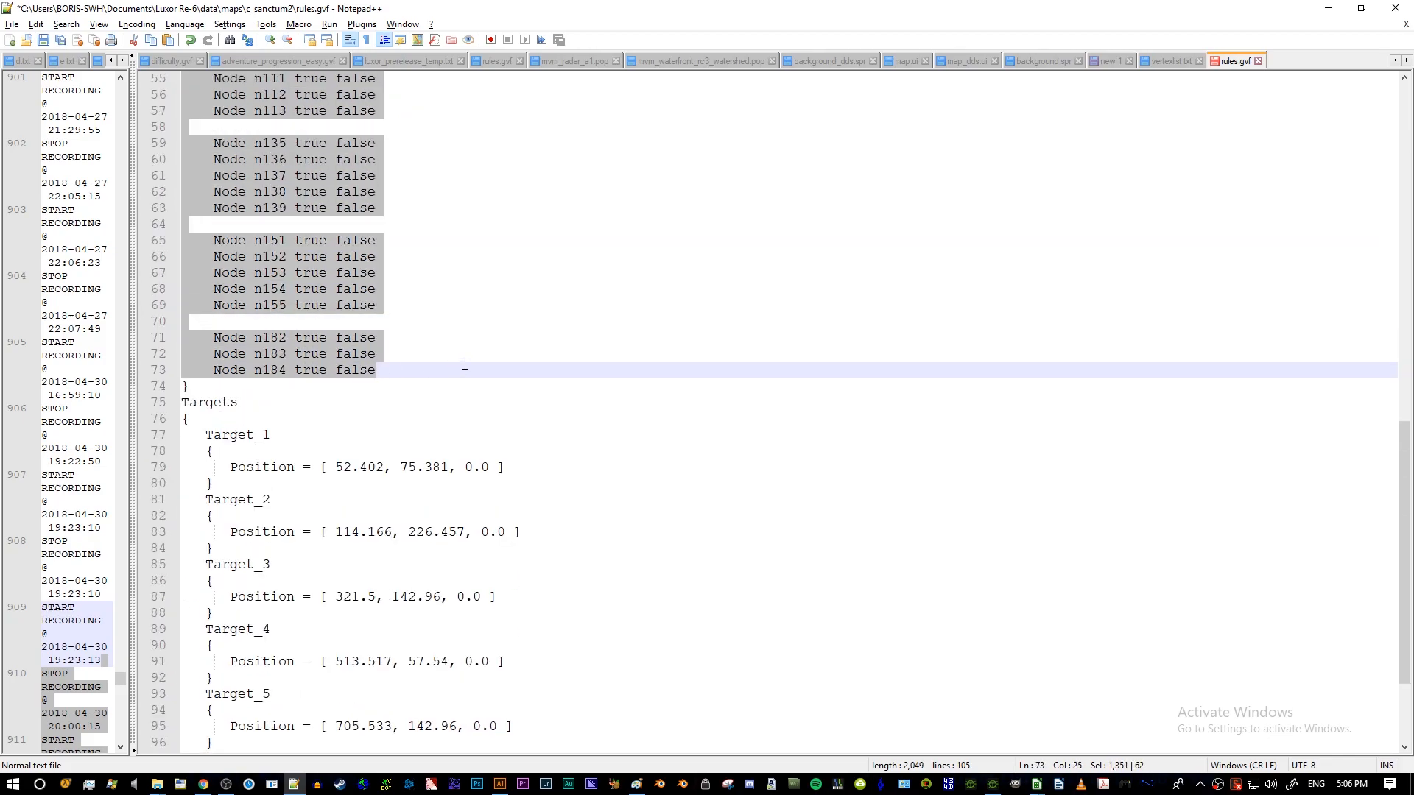
scroll(465, 364, "up", 4)
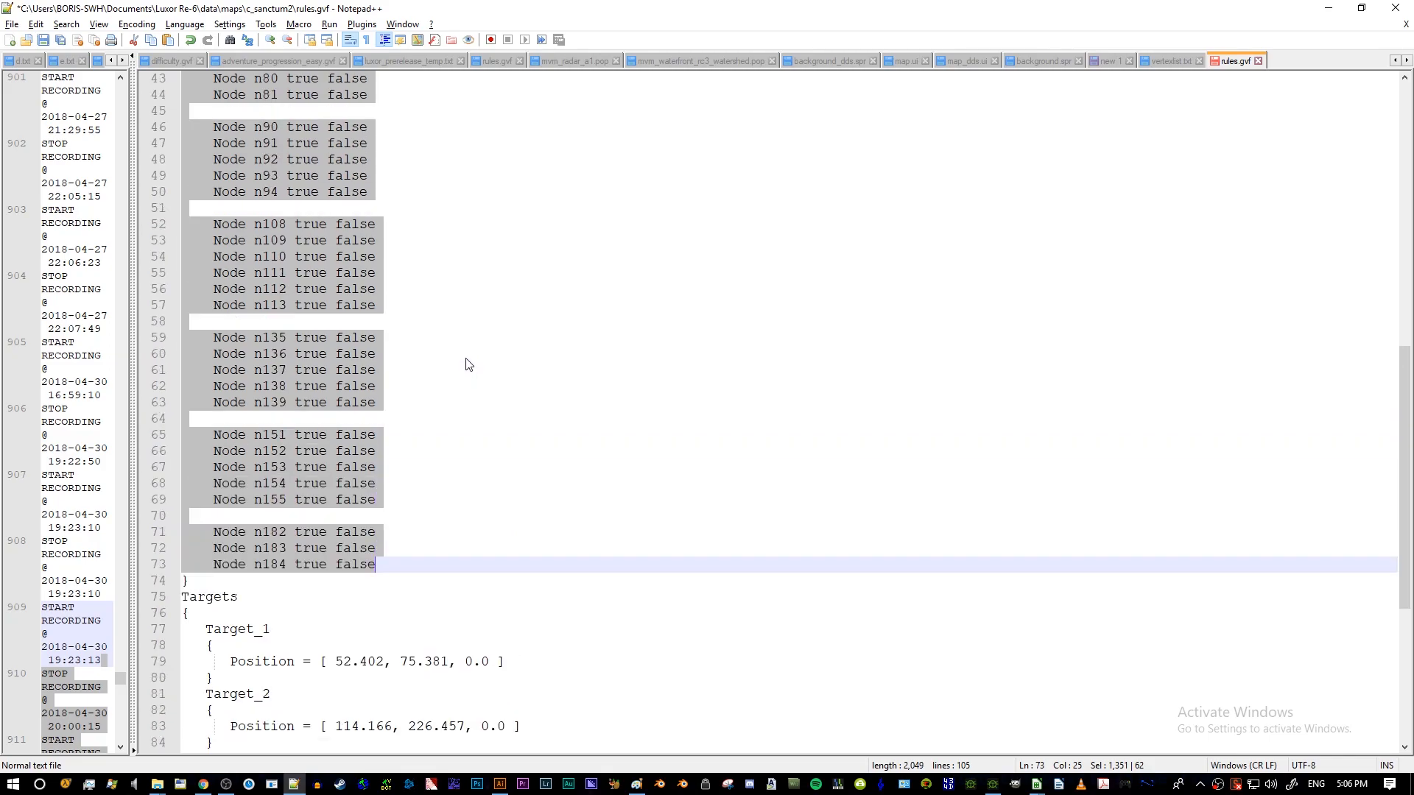
scroll(466, 364, "up", 1)
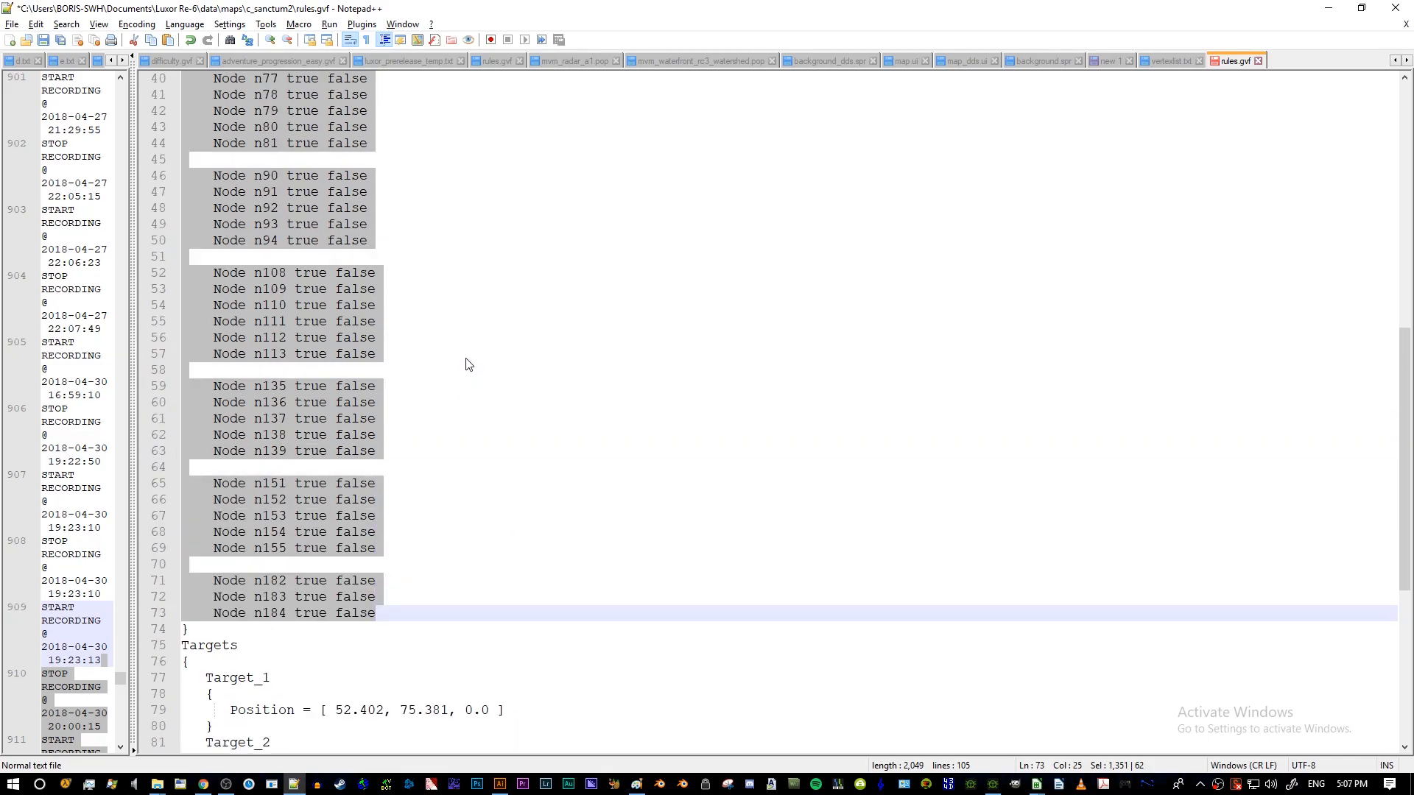
scroll(465, 364, "up", 11)
key("Delete")
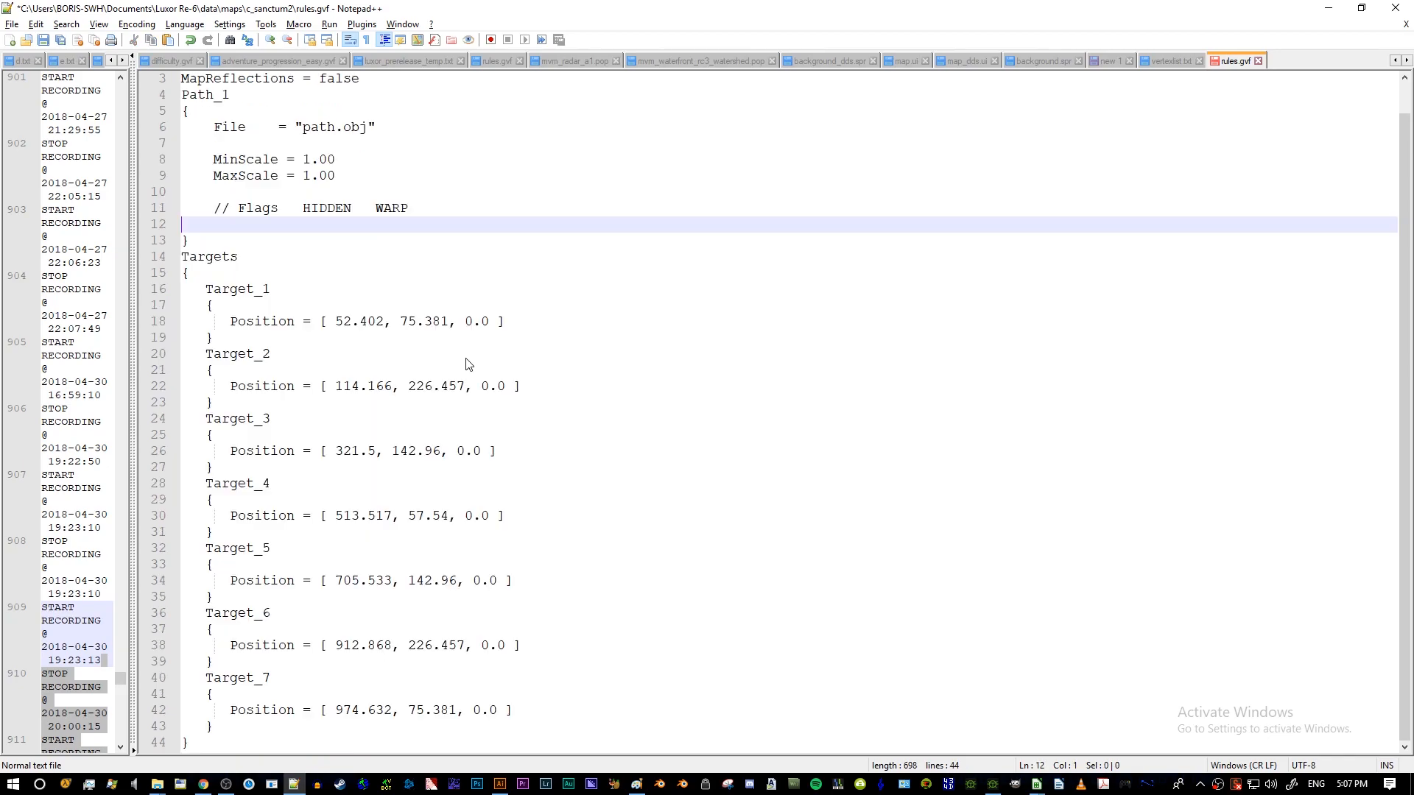
left_click(465, 364)
- Examine the path's anchor points in make_path.ai in Illustrator, then return to the Flags section of rules.gvf
key("alt+Tab")
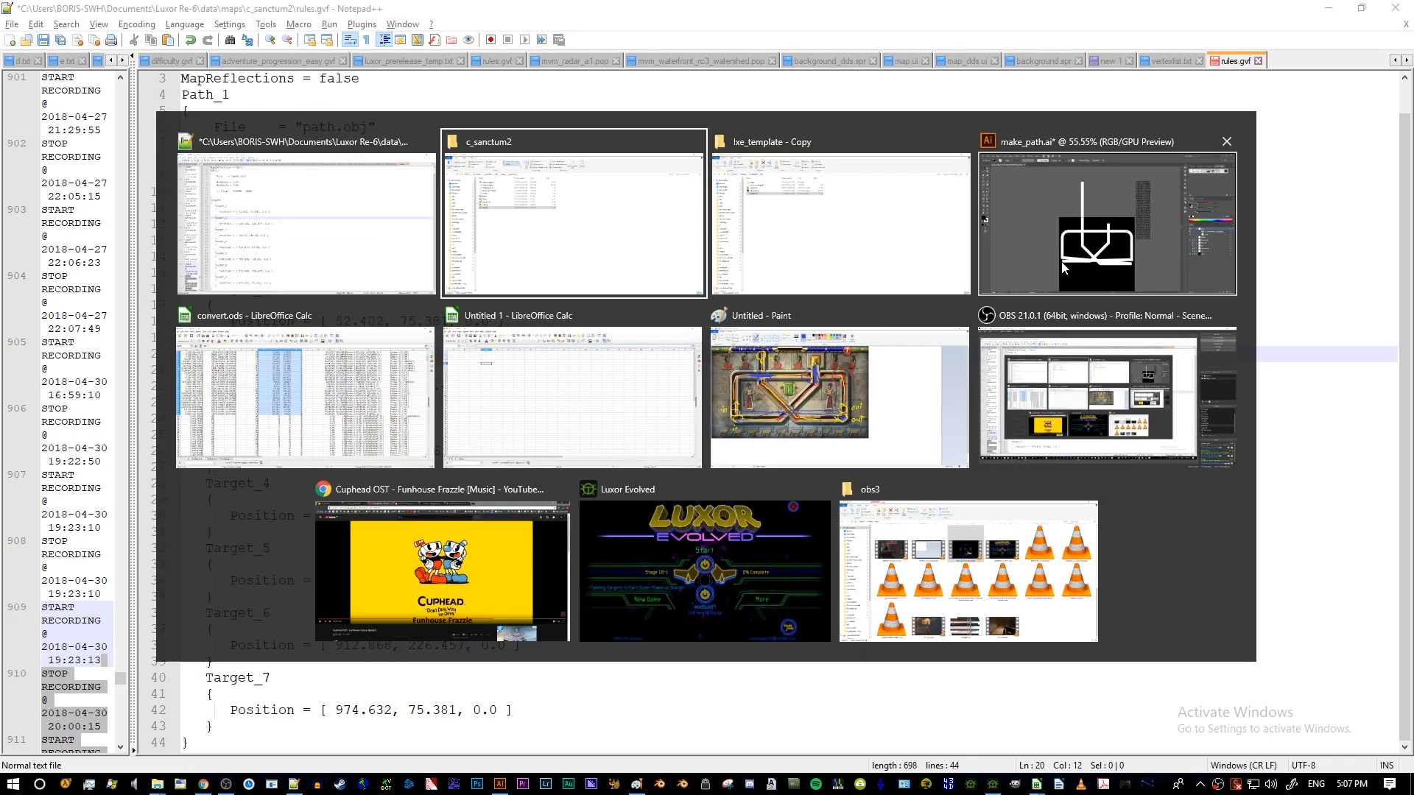
left_click(1091, 251)
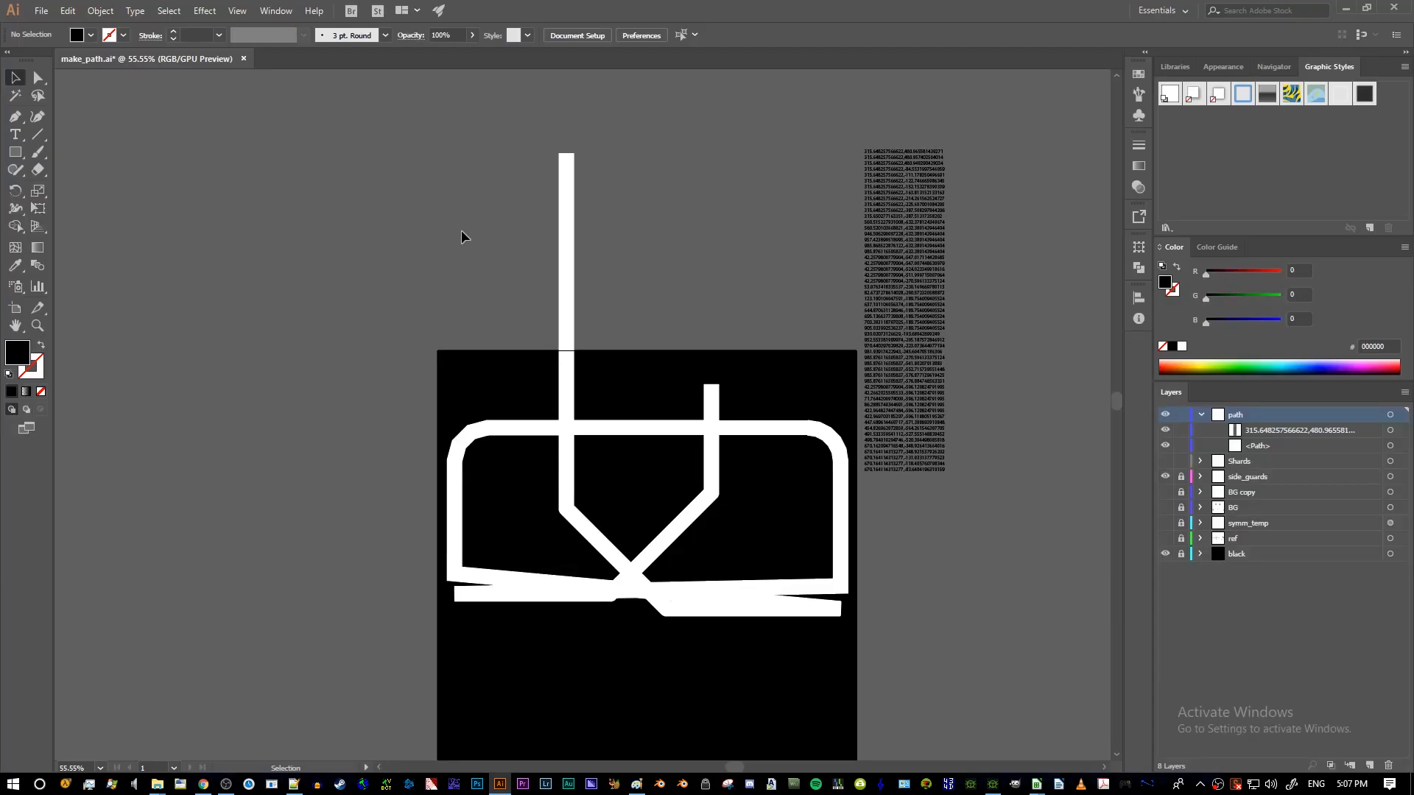
left_click(567, 158)
key("z")
left_click_drag(800, 376, 753, 361)
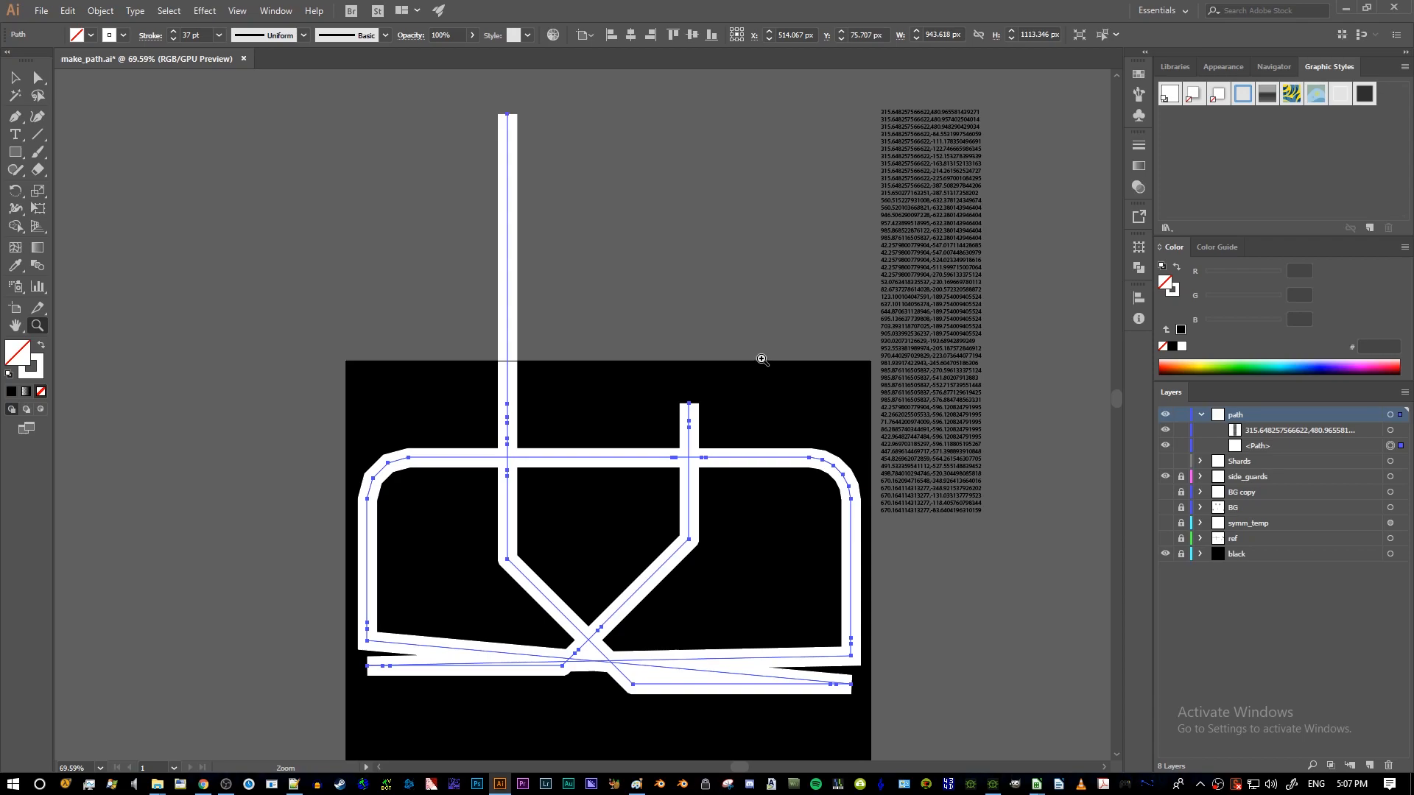
key("alt+Tab")
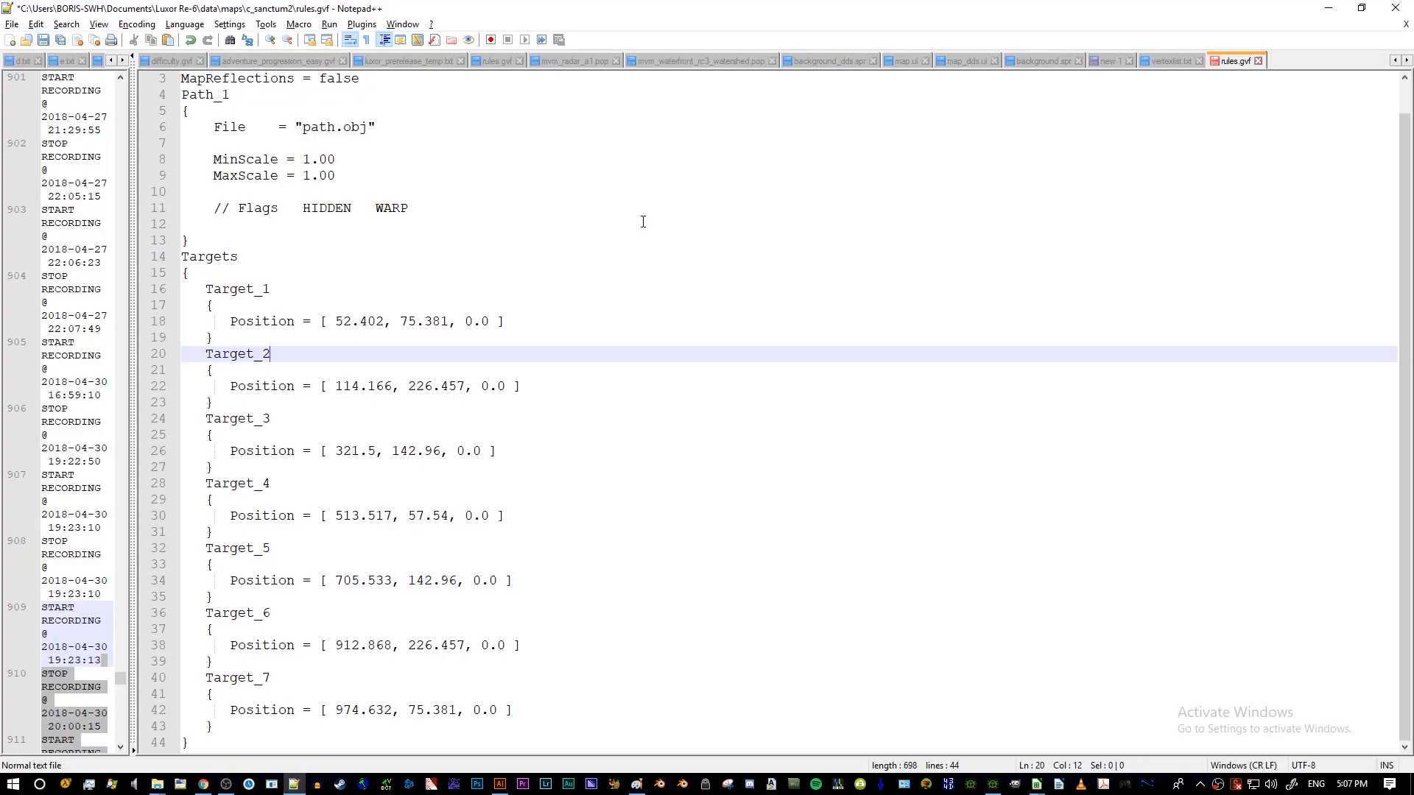
left_click(318, 260)
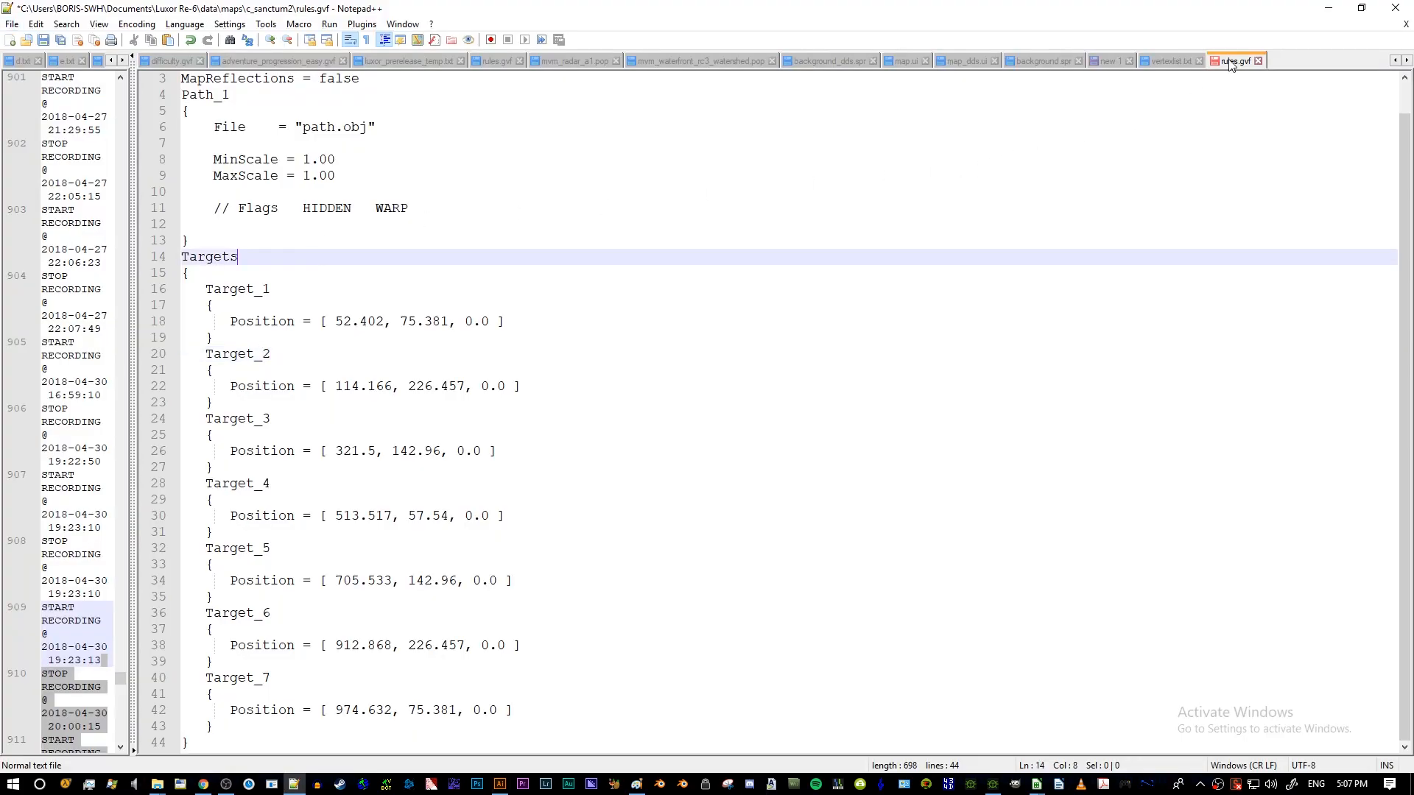
left_click(258, 212)
- Switch to convert.ods in LibreOffice Calc and locate the rules.gvf and path.obj numbering columns
key("alt+Tab")
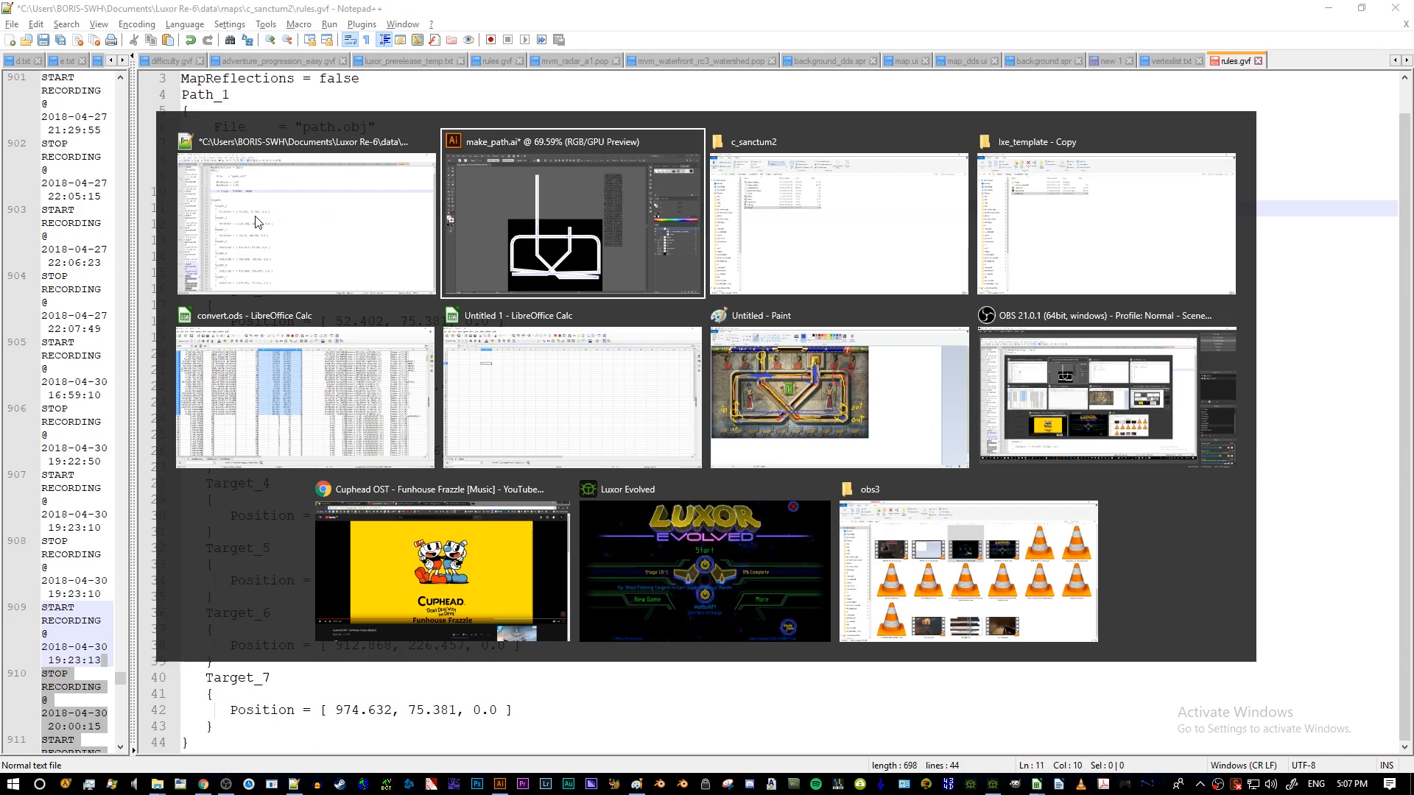
left_click(279, 427)
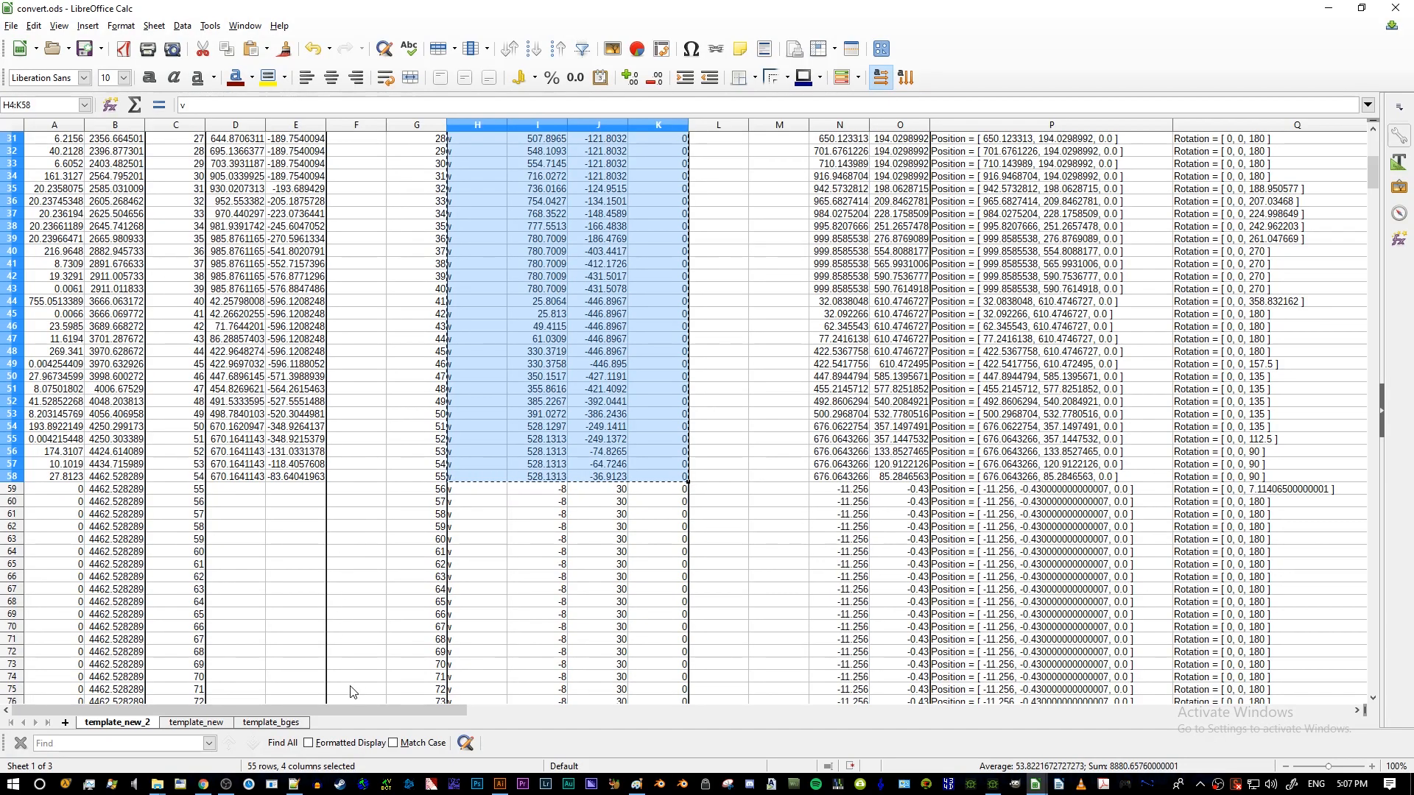
scroll(320, 454, "up", 4)
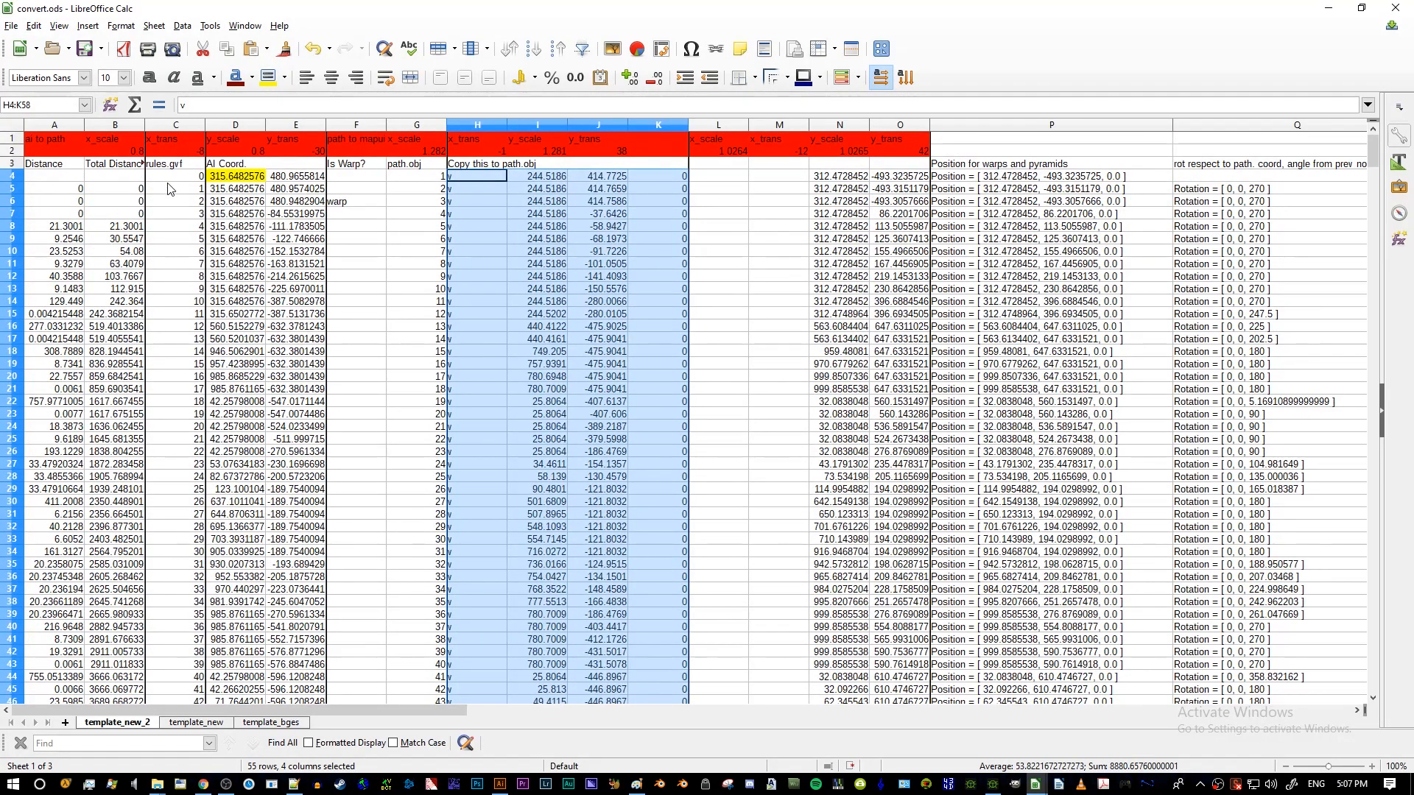
scroll(168, 190, "up", 8, "ctrl")
left_click(441, 227)
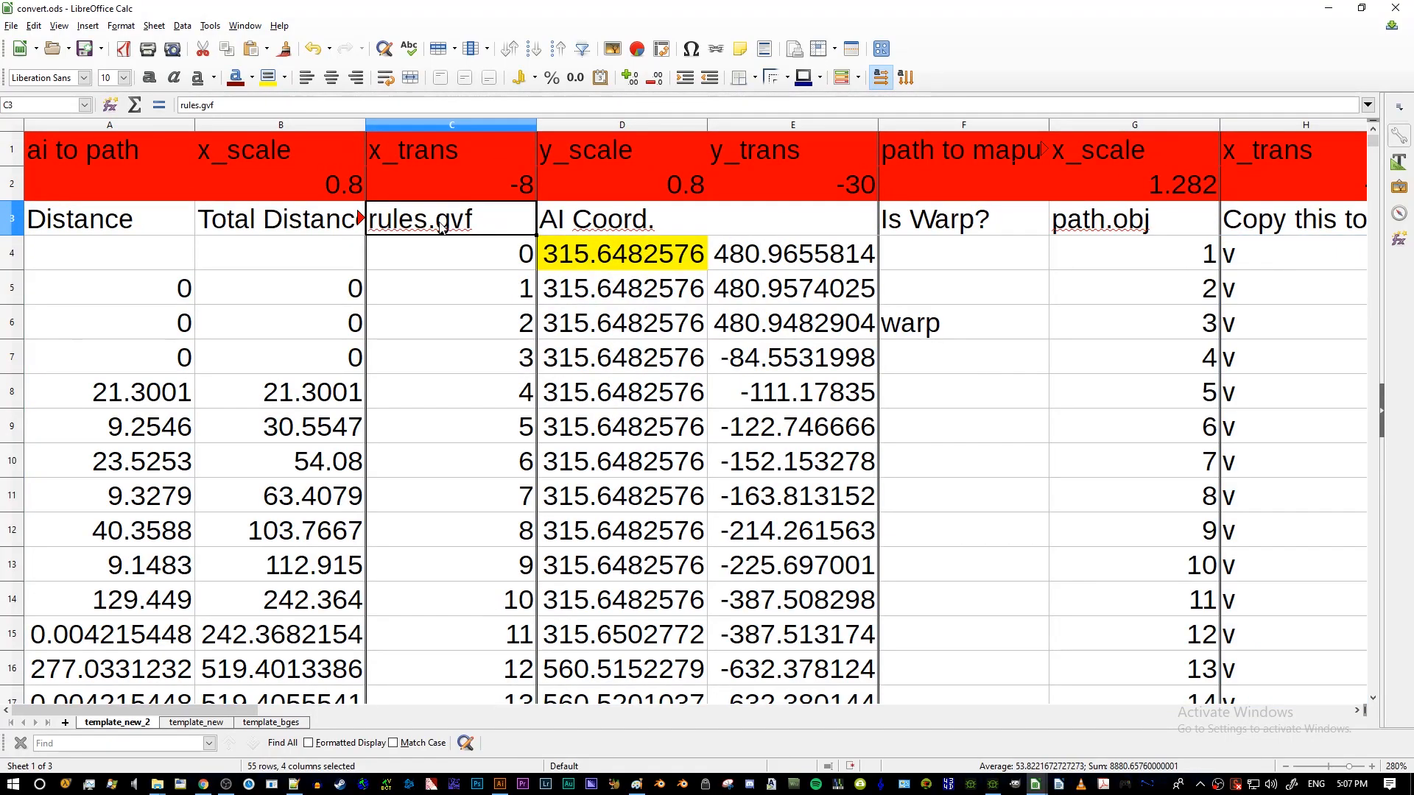
left_click(1124, 219)
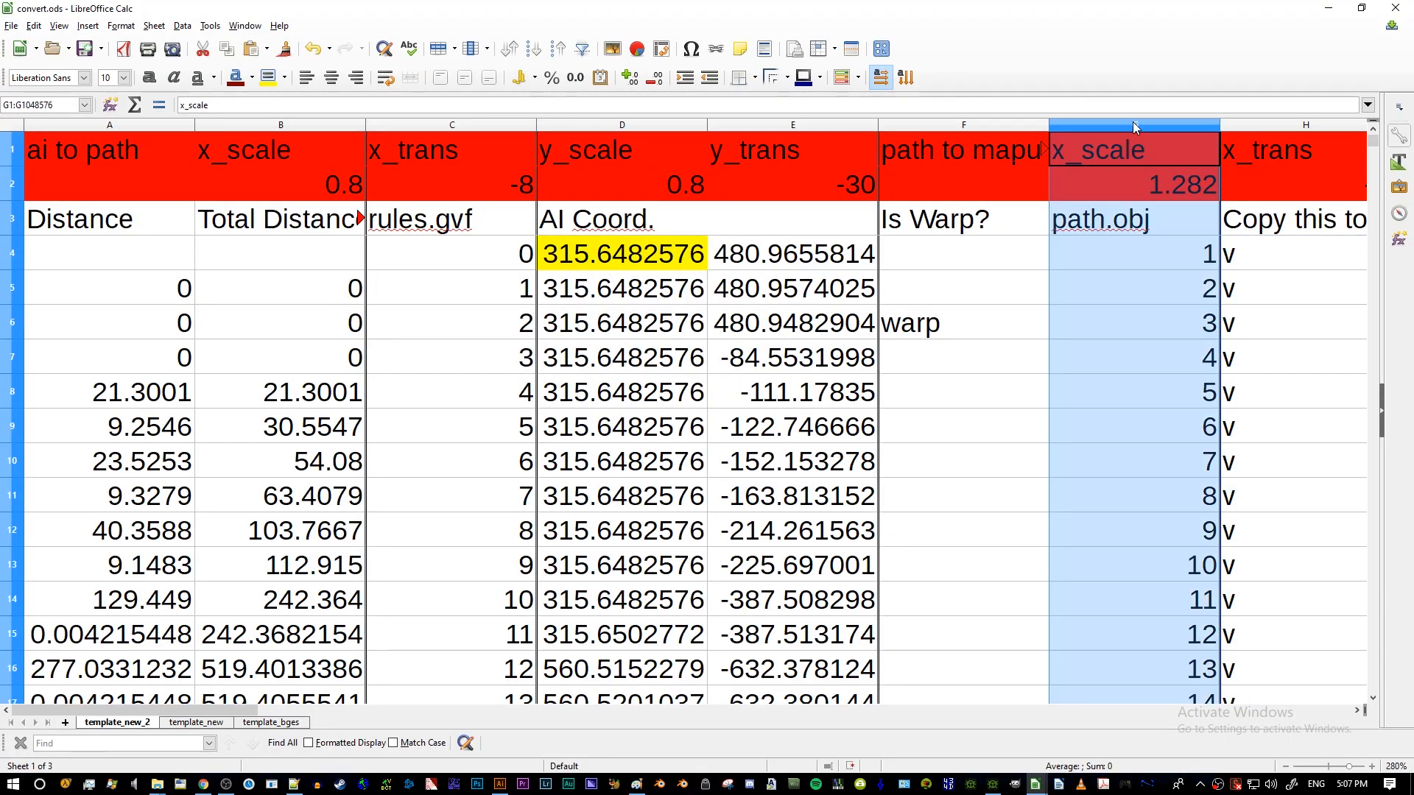
key("ctrl+space")
- Compare the starting node numbers in the rules.gvf column with those in the path.obj column
left_click(1139, 255)
left_click(482, 251)
left_click(1134, 255)
left_click(481, 253)
left_click(1080, 265)
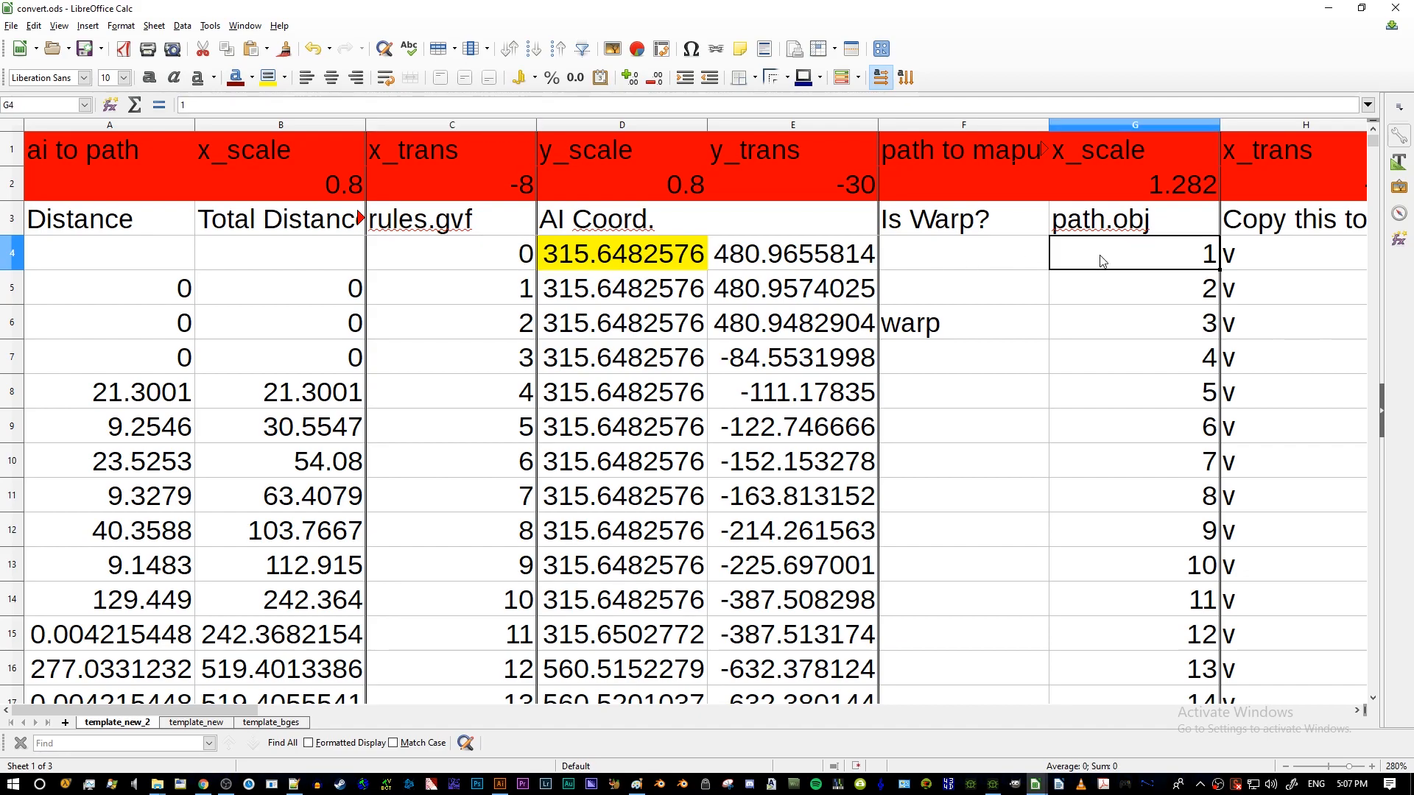
left_click_drag(472, 248, 430, 356)
left_click_drag(1084, 258, 1091, 364)
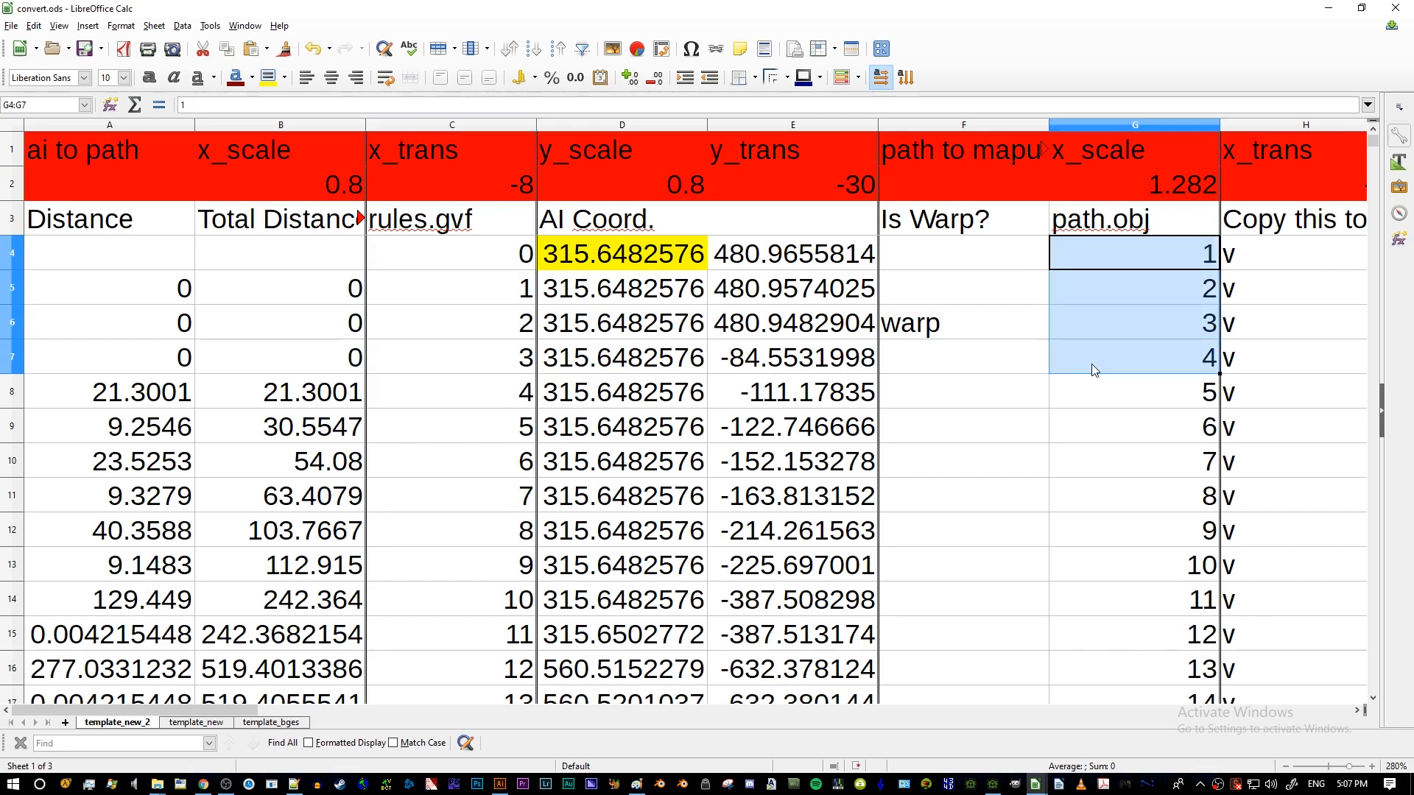
left_click(1123, 460)
scroll(610, 310, "down", 5)
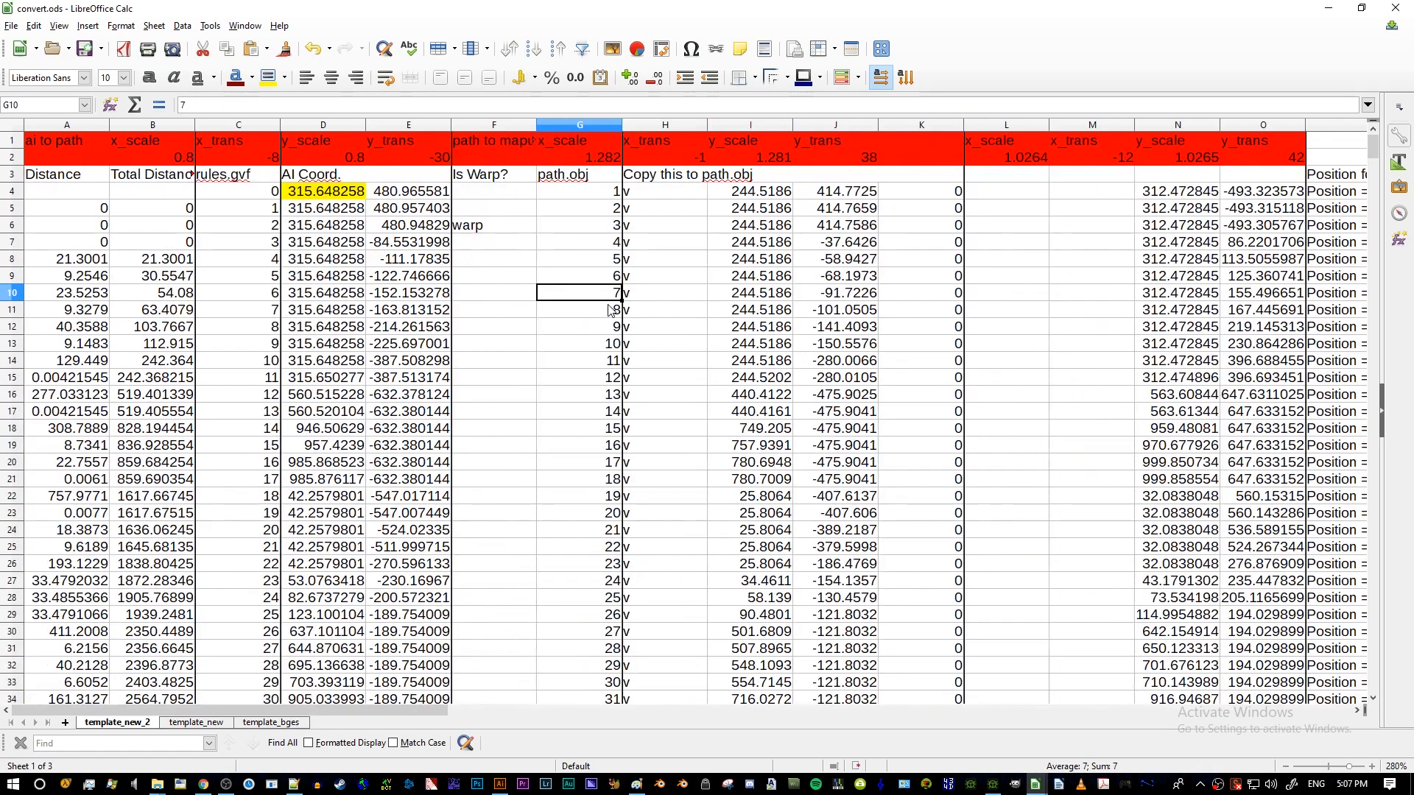
- Switch to make_path.ai in Illustrator and view the whole path outline
key("alt+Tab")
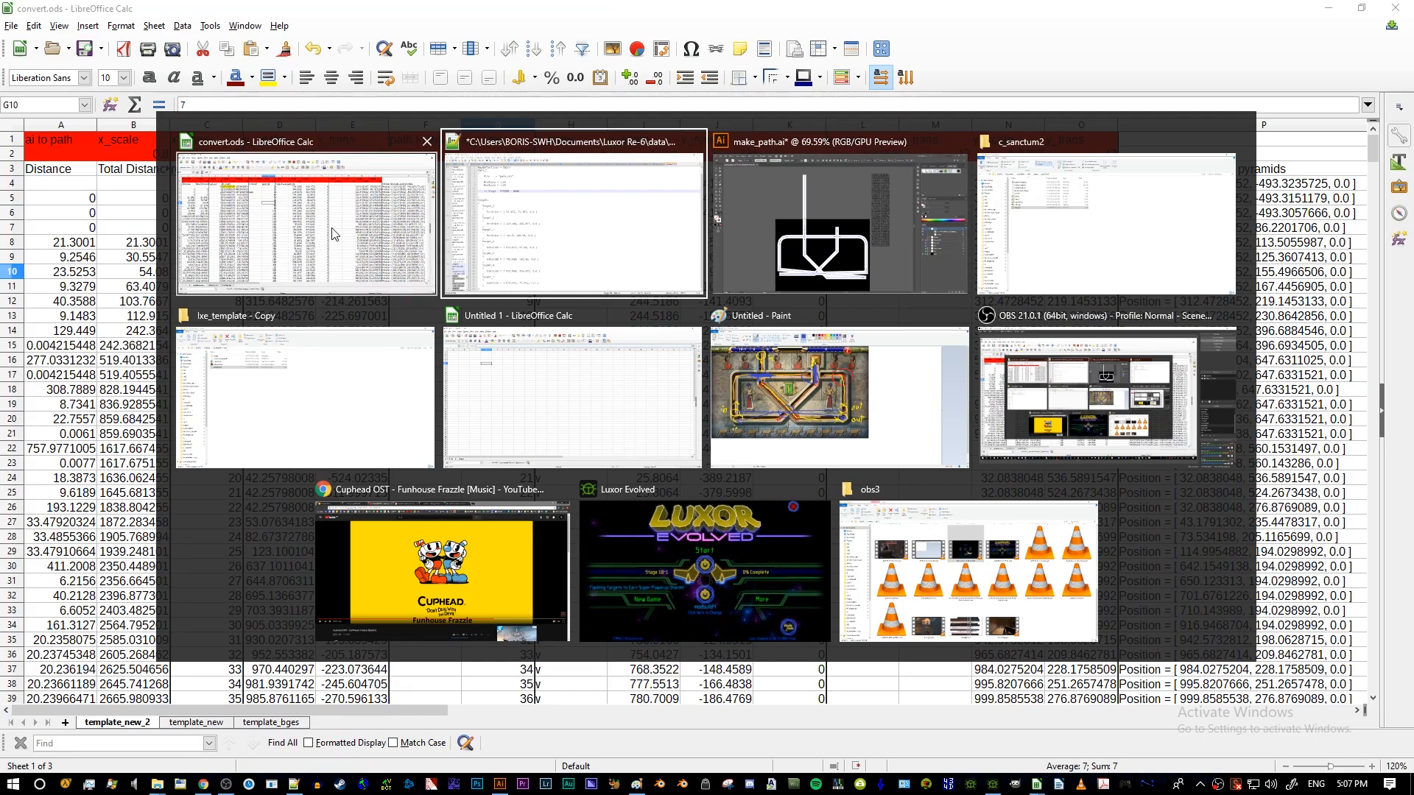
key("alt+Tab")
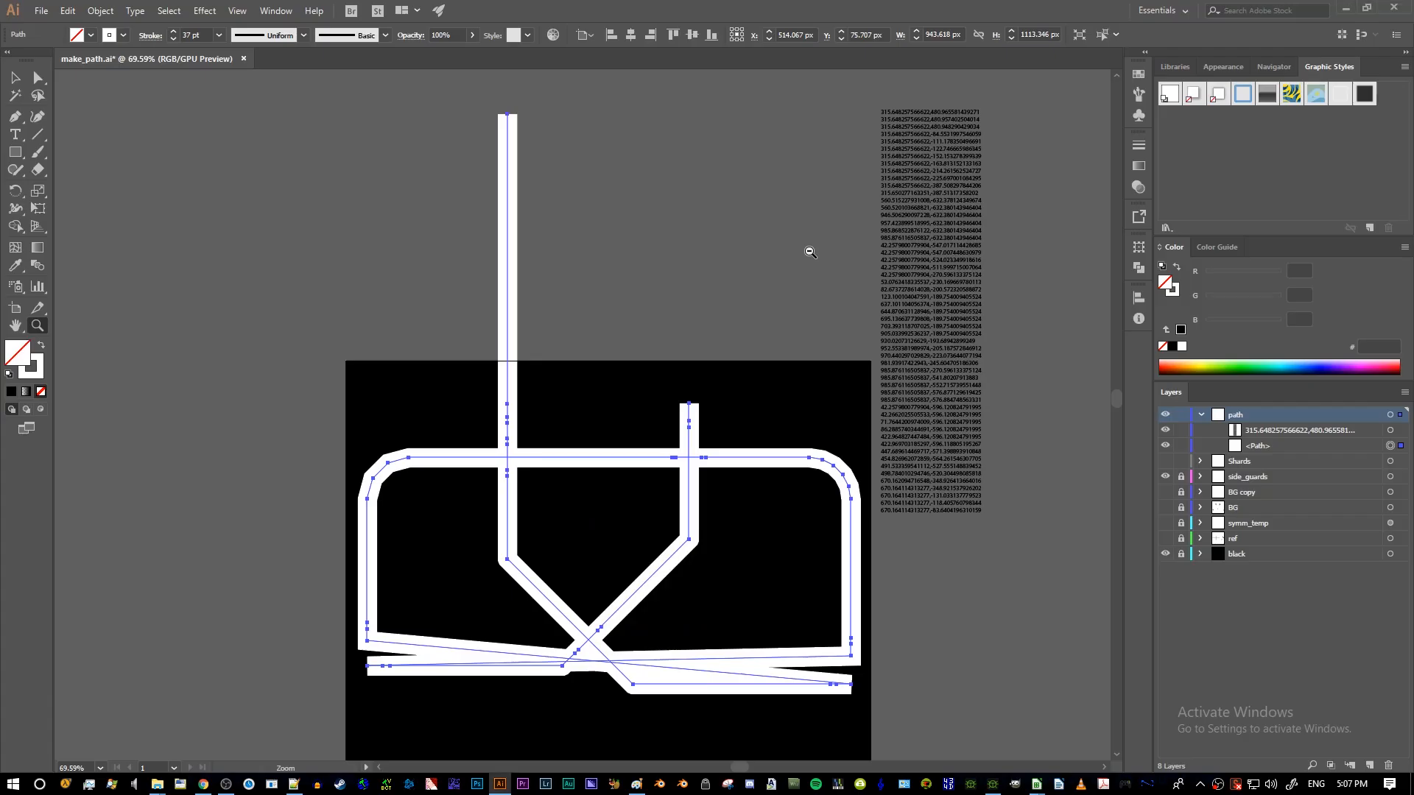
left_click(10, 79)
left_click(738, 307)
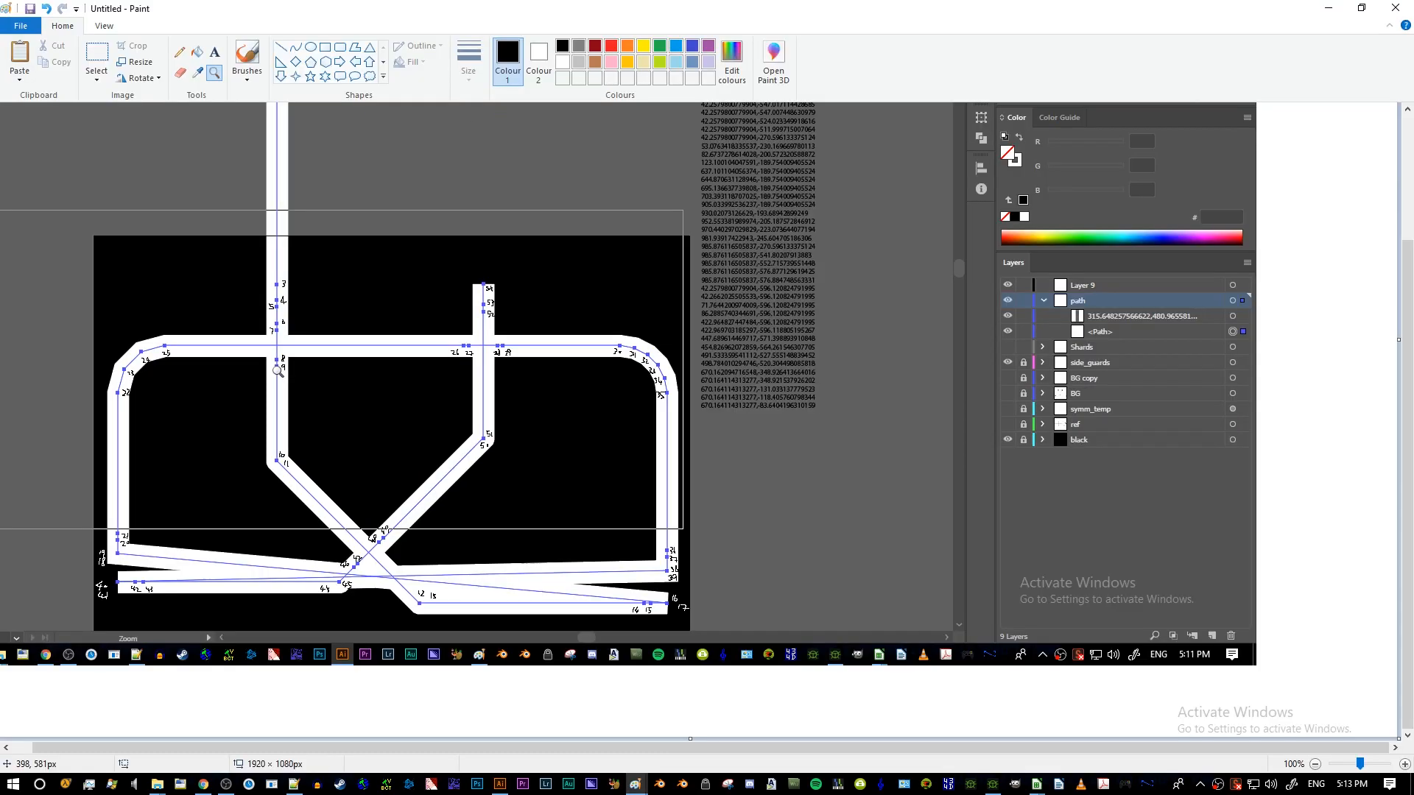
- In the annotated path screenshot in Paint, examine the node numbers 0 to 2 at the path's starting end
right_click(115, 271)
left_click(115, 271)
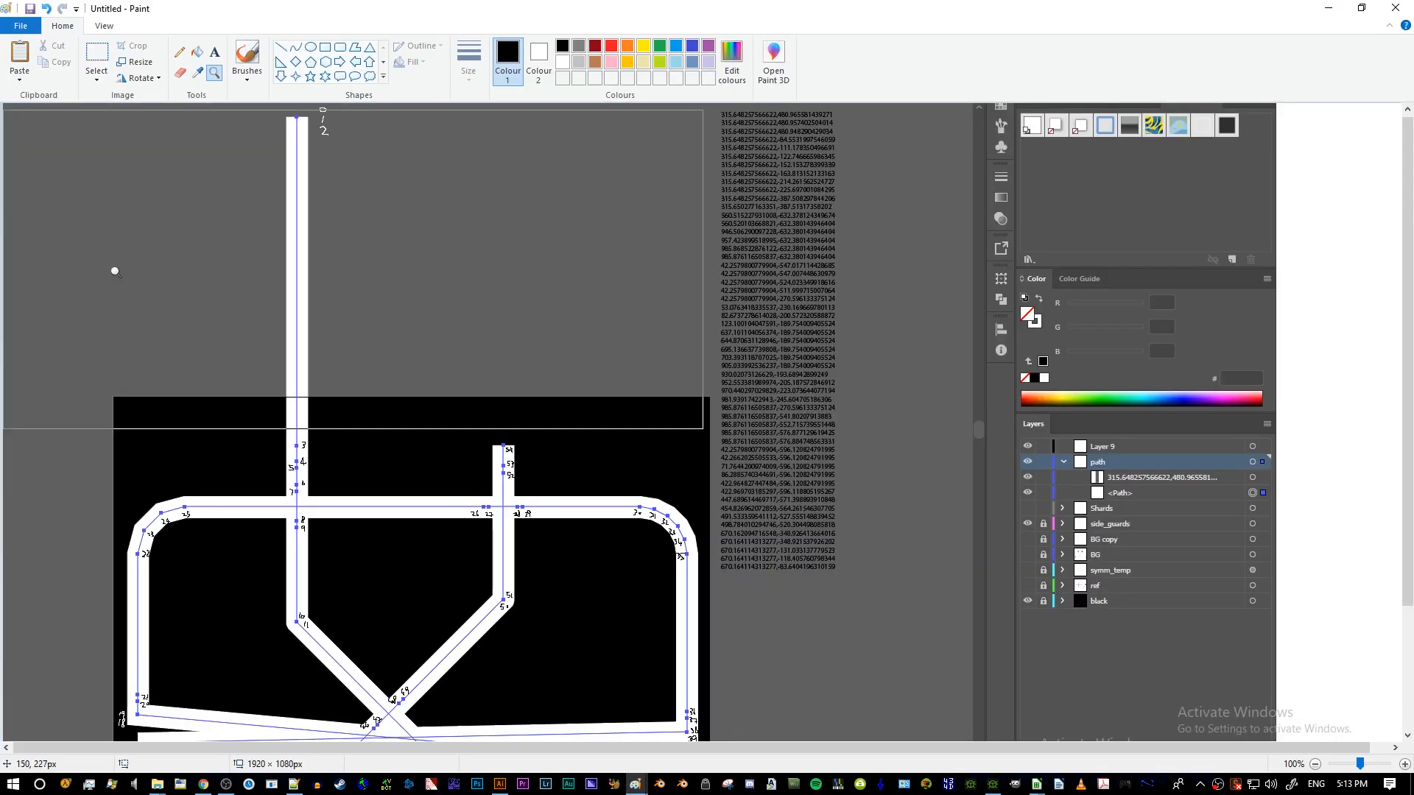
scroll(183, 308, "down", 2)
scroll(189, 309, "up", 3)
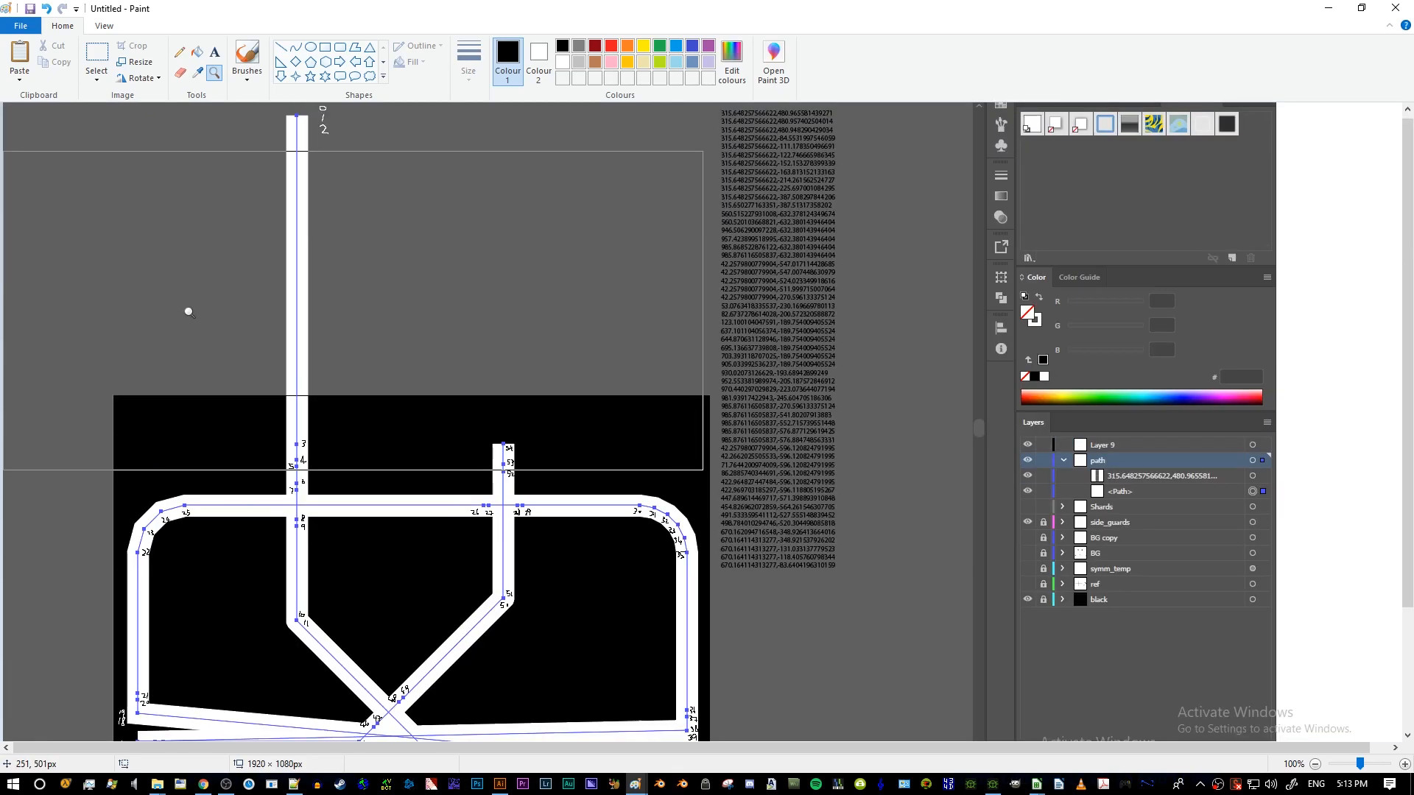
left_click(314, 122)
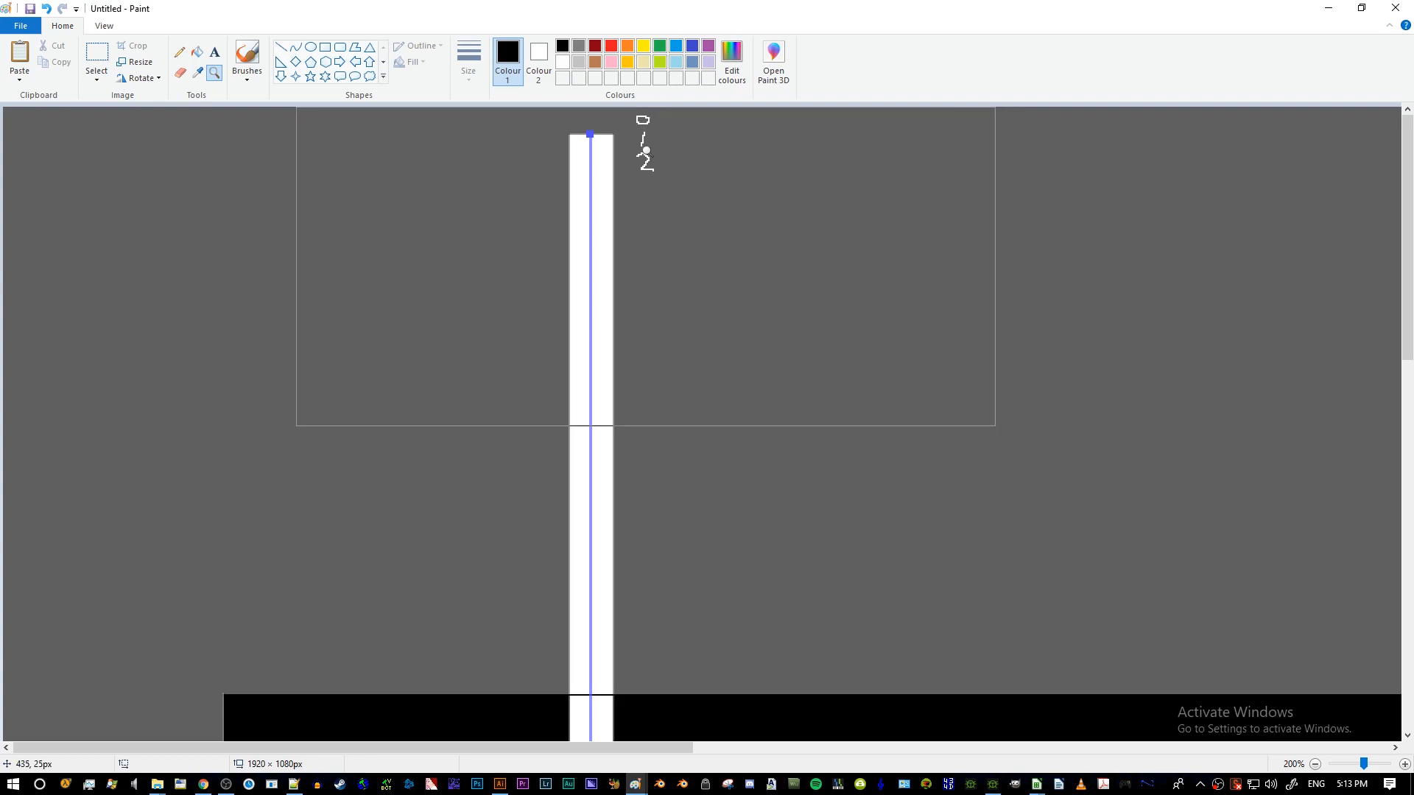
left_click(640, 134)
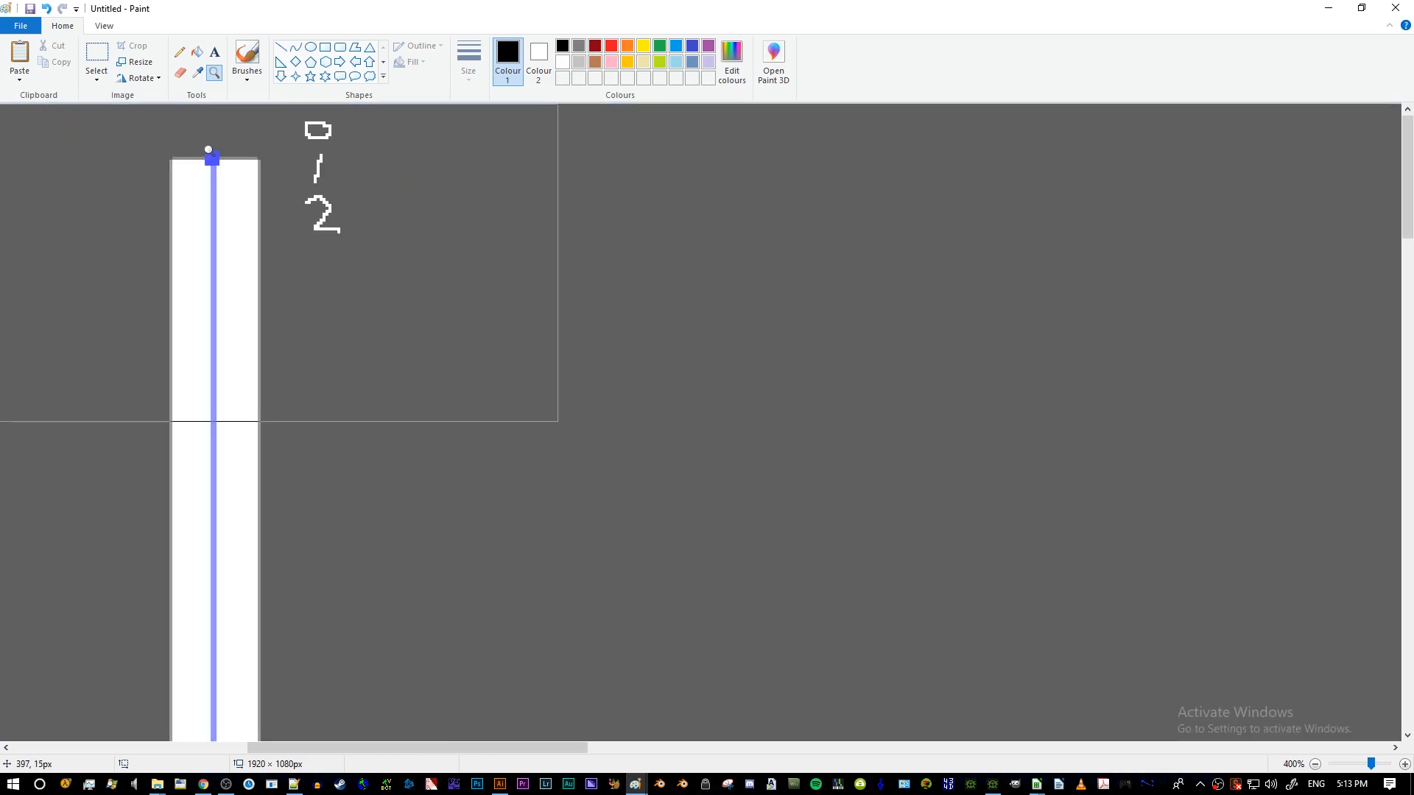
right_click(230, 140)
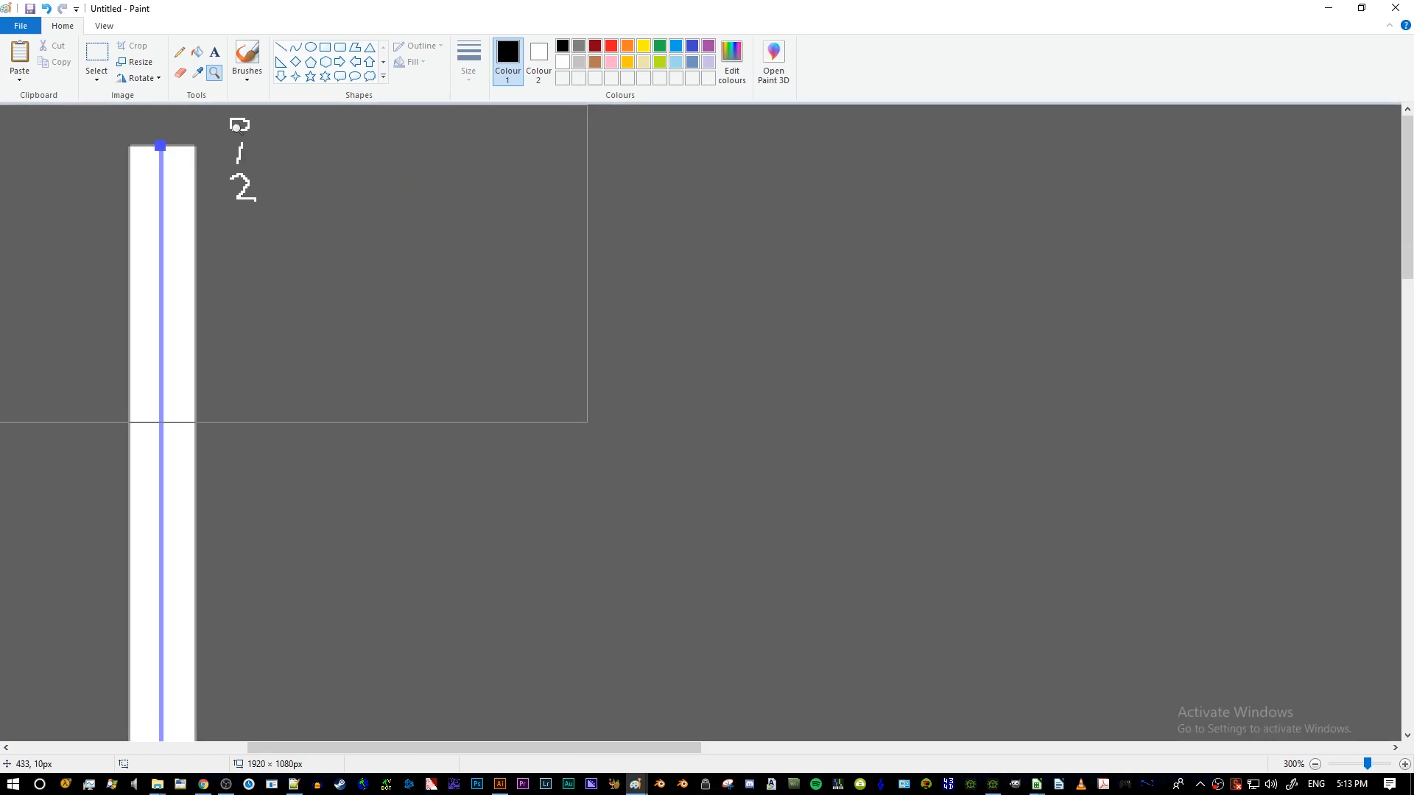
right_click(230, 203)
- Follow the numbered nodes from 3 onward through the tunnels and crossings of the path in Paint
left_click(281, 464)
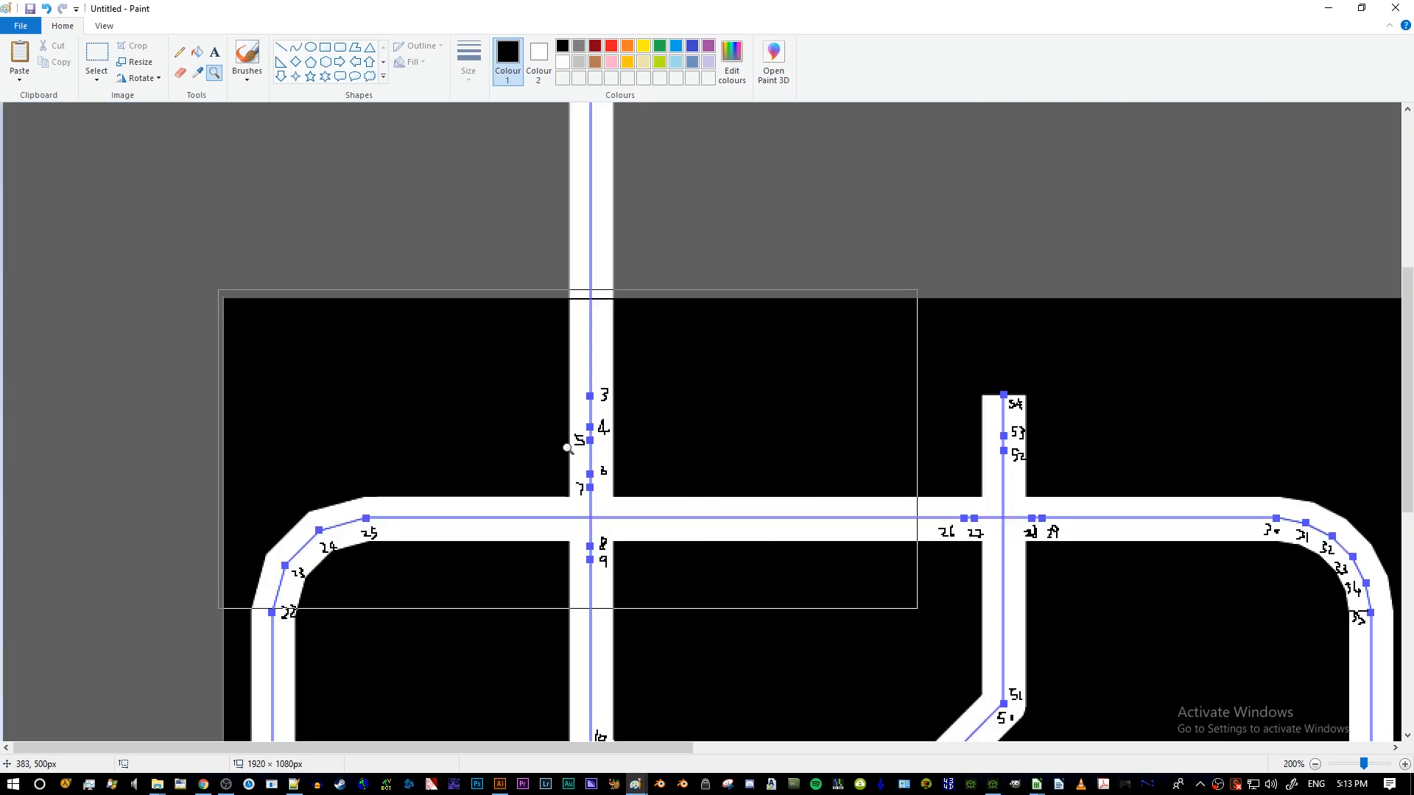
left_click(568, 450)
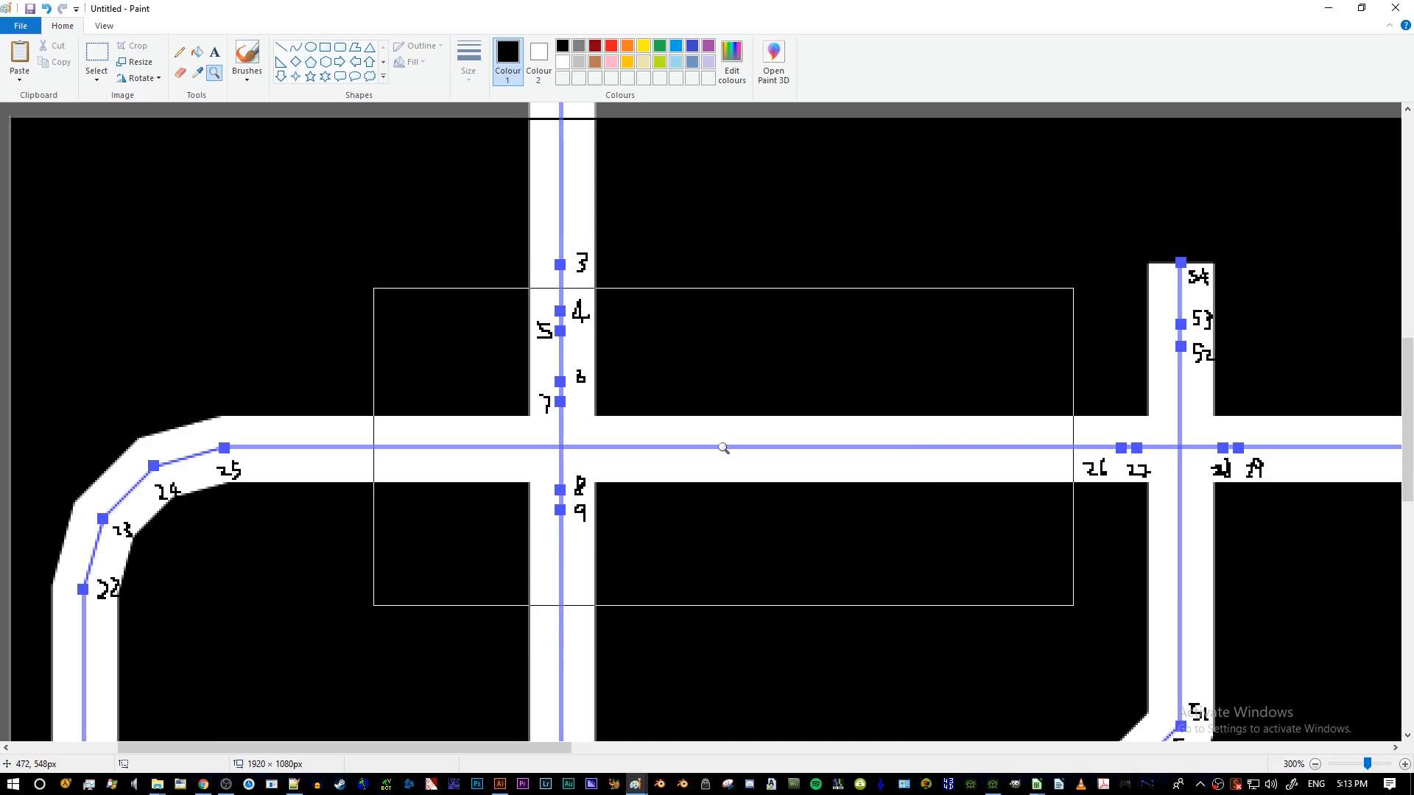
scroll(685, 453, "down", 3)
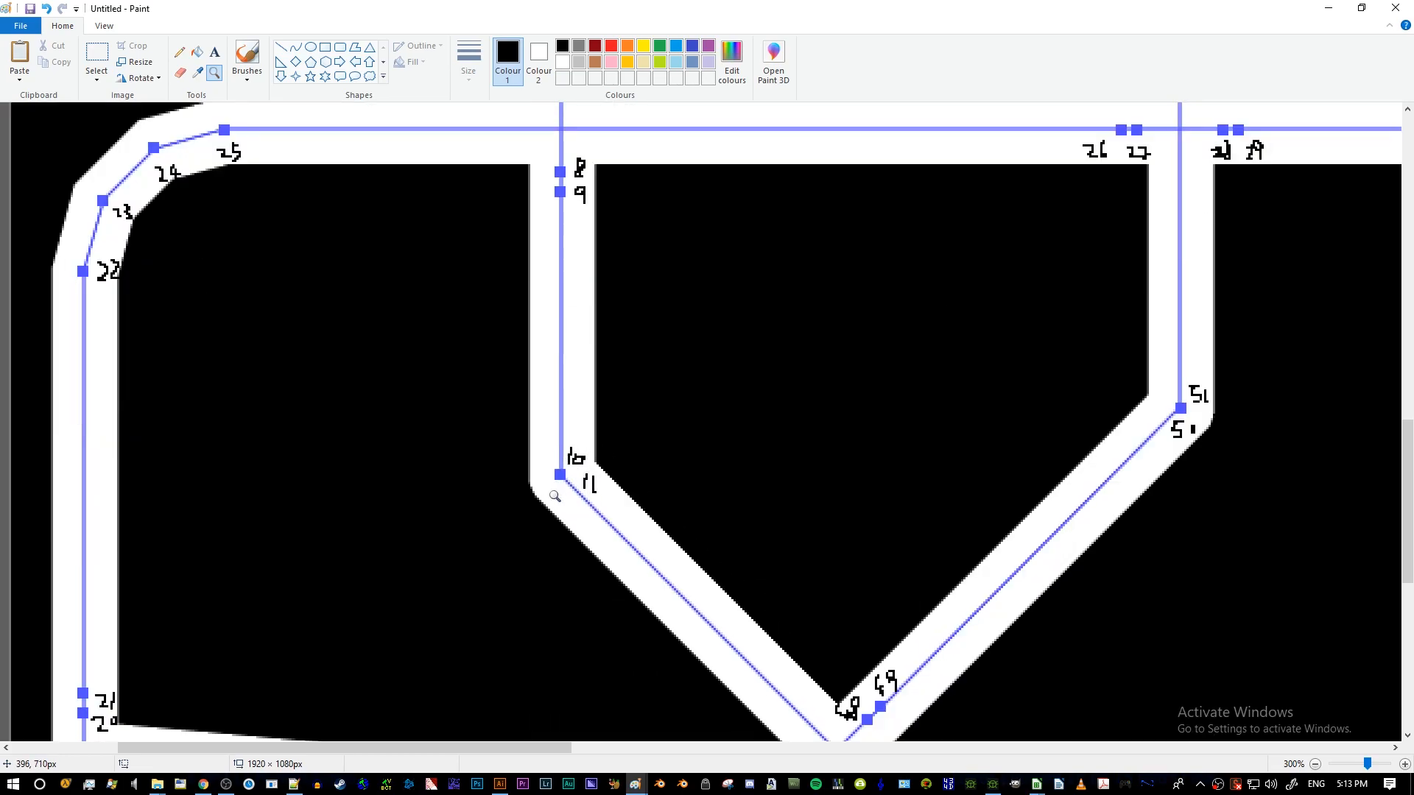
scroll(561, 473, "down", 3)
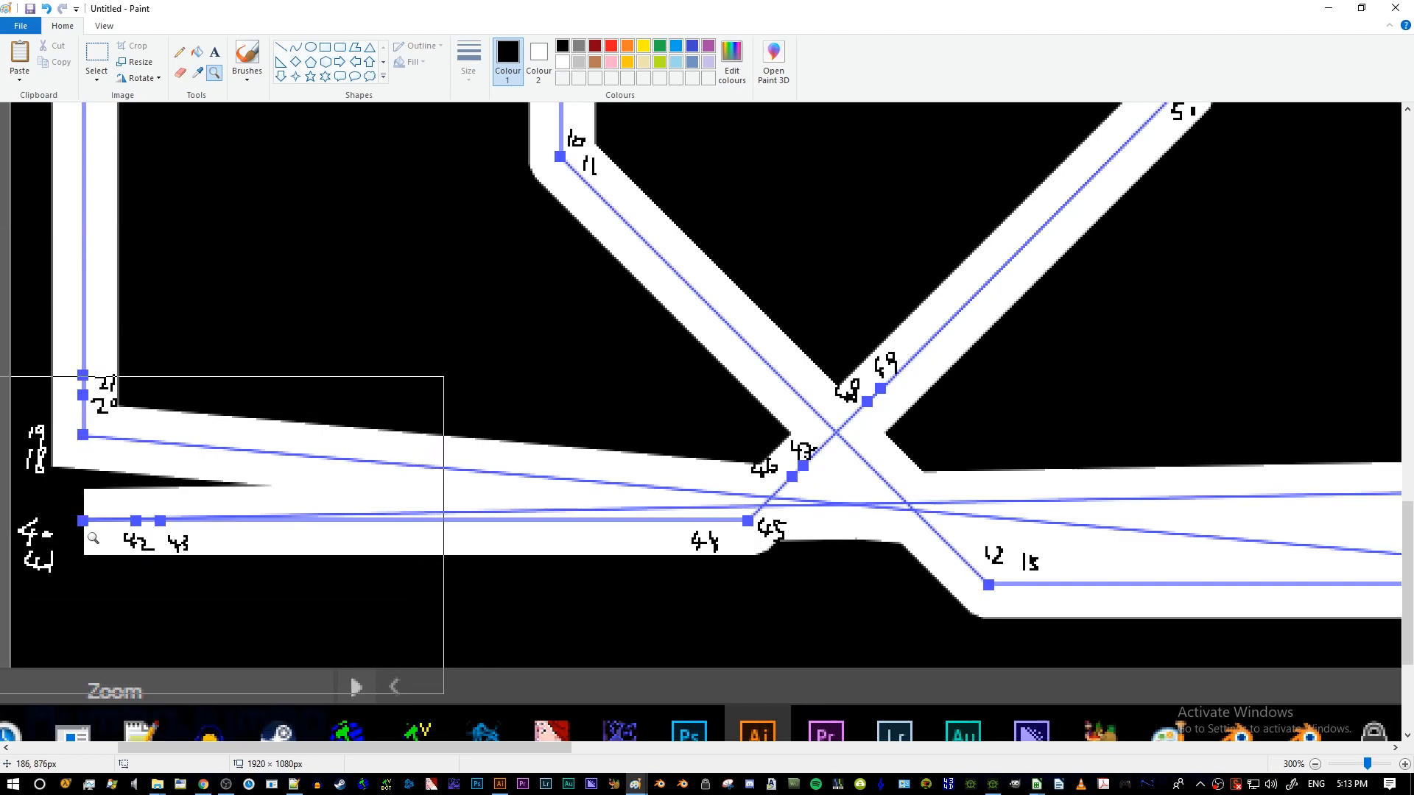
right_click(770, 457)
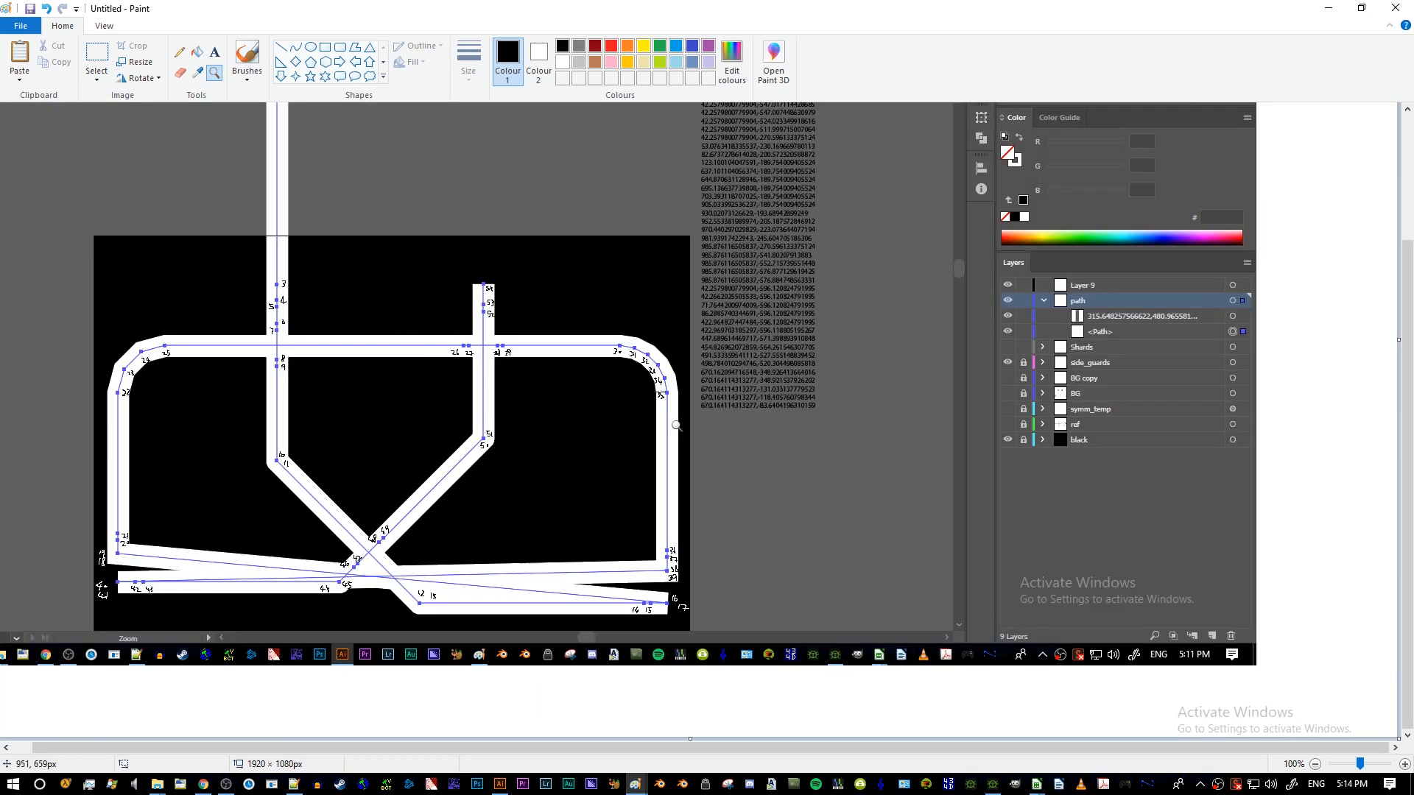
scroll(294, 354, "up", 3)
- Switch to convert.ods in LibreOffice Calc and locate the node, hidden and warp columns
key("alt+Tab")
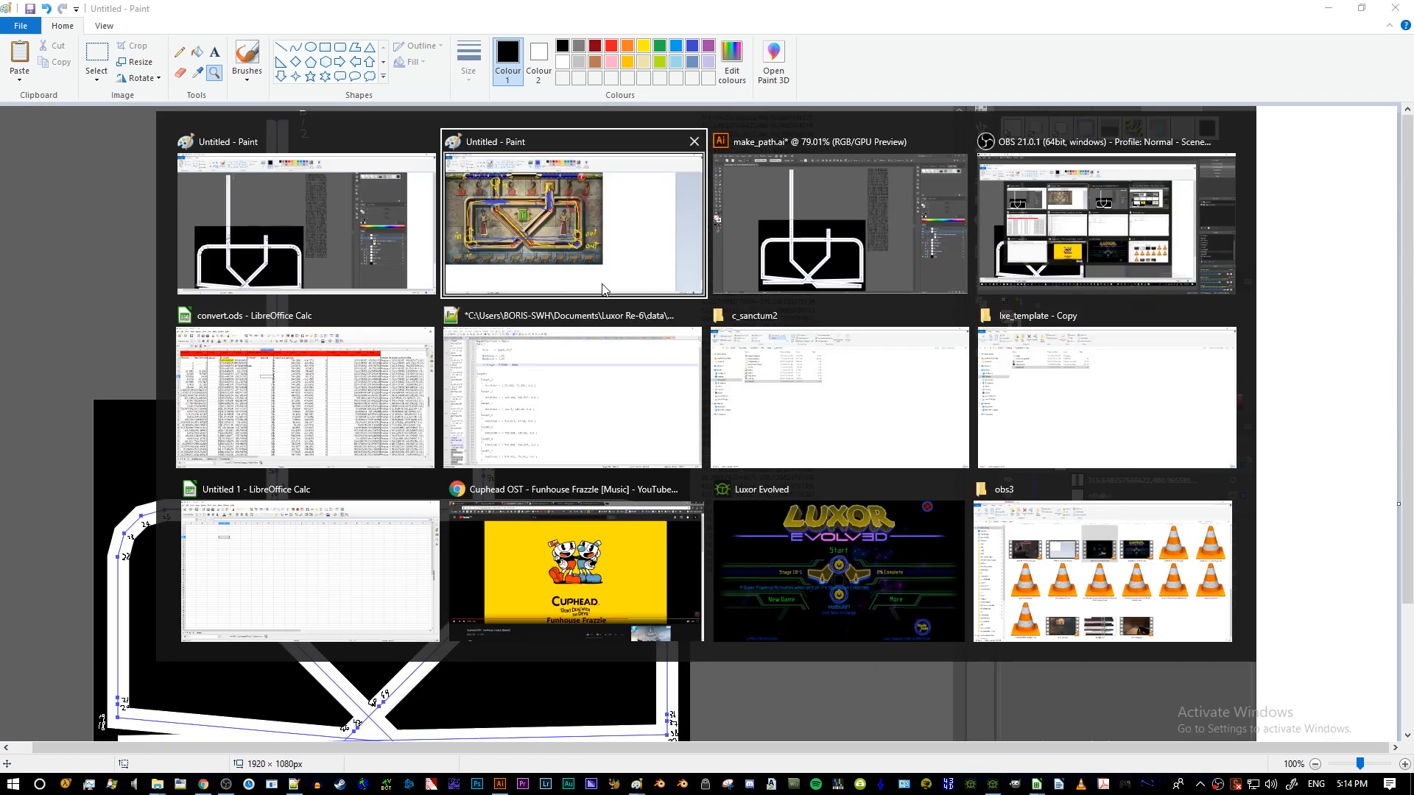
left_click(377, 382)
left_click_drag(378, 716, 860, 715)
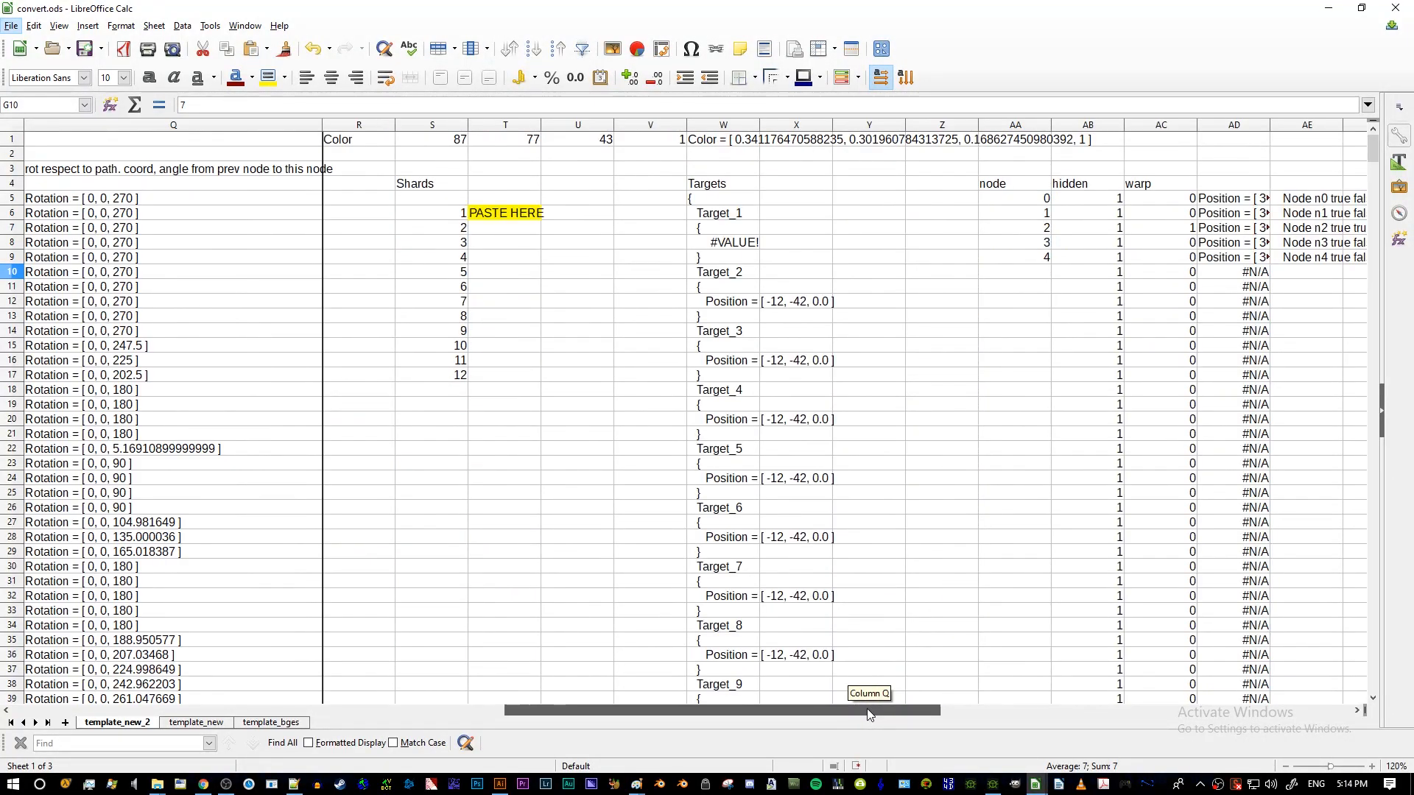
left_click(1007, 190)
left_click_drag(663, 711, 647, 711)
left_click_drag(651, 183, 802, 180)
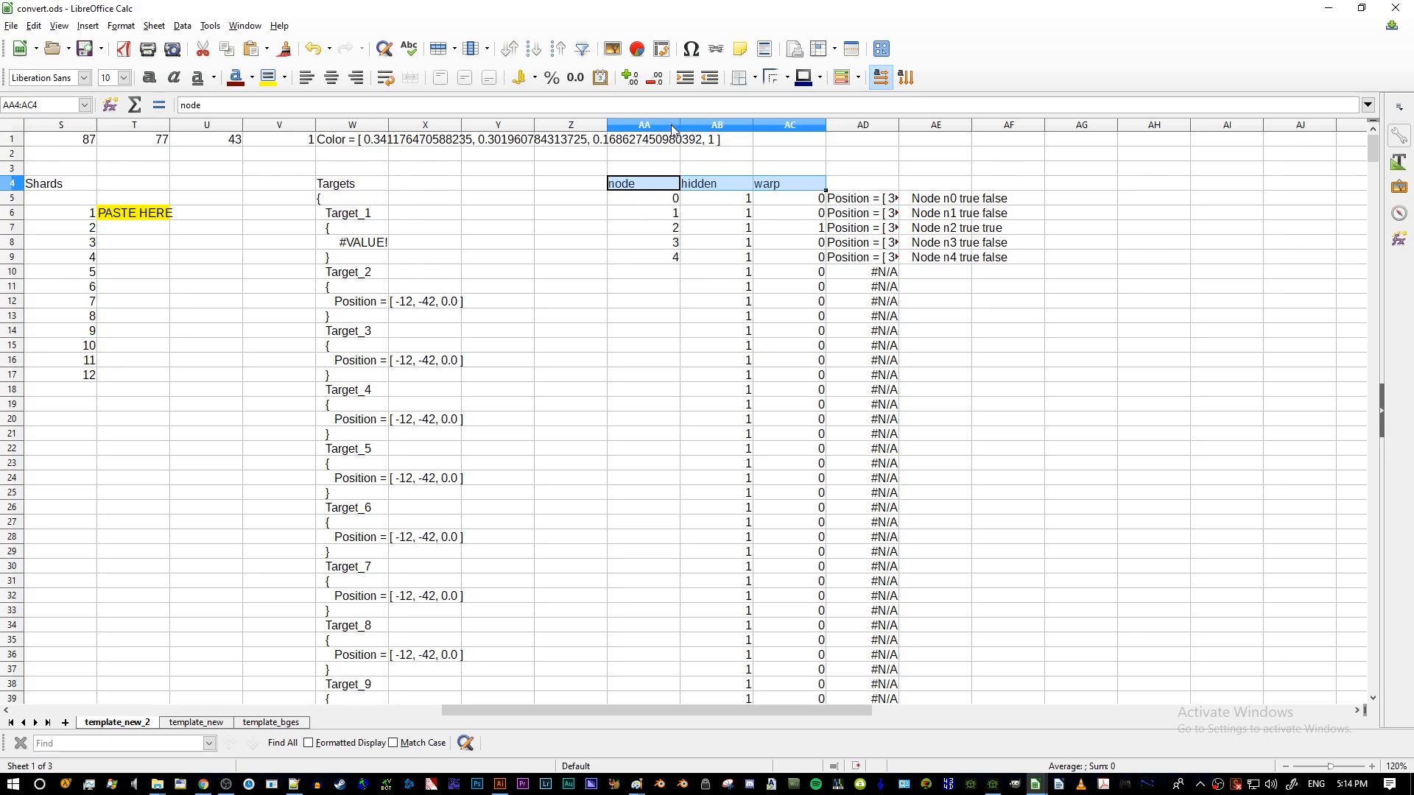
- Examine the entries for nodes 0 to 4 in the node column and their generated Node lines in column AE
left_click(673, 125)
left_click(695, 195)
left_click_drag(660, 197, 654, 261)
left_click_drag(663, 315, 667, 302)
left_click_drag(669, 200, 666, 251)
left_click(671, 228)
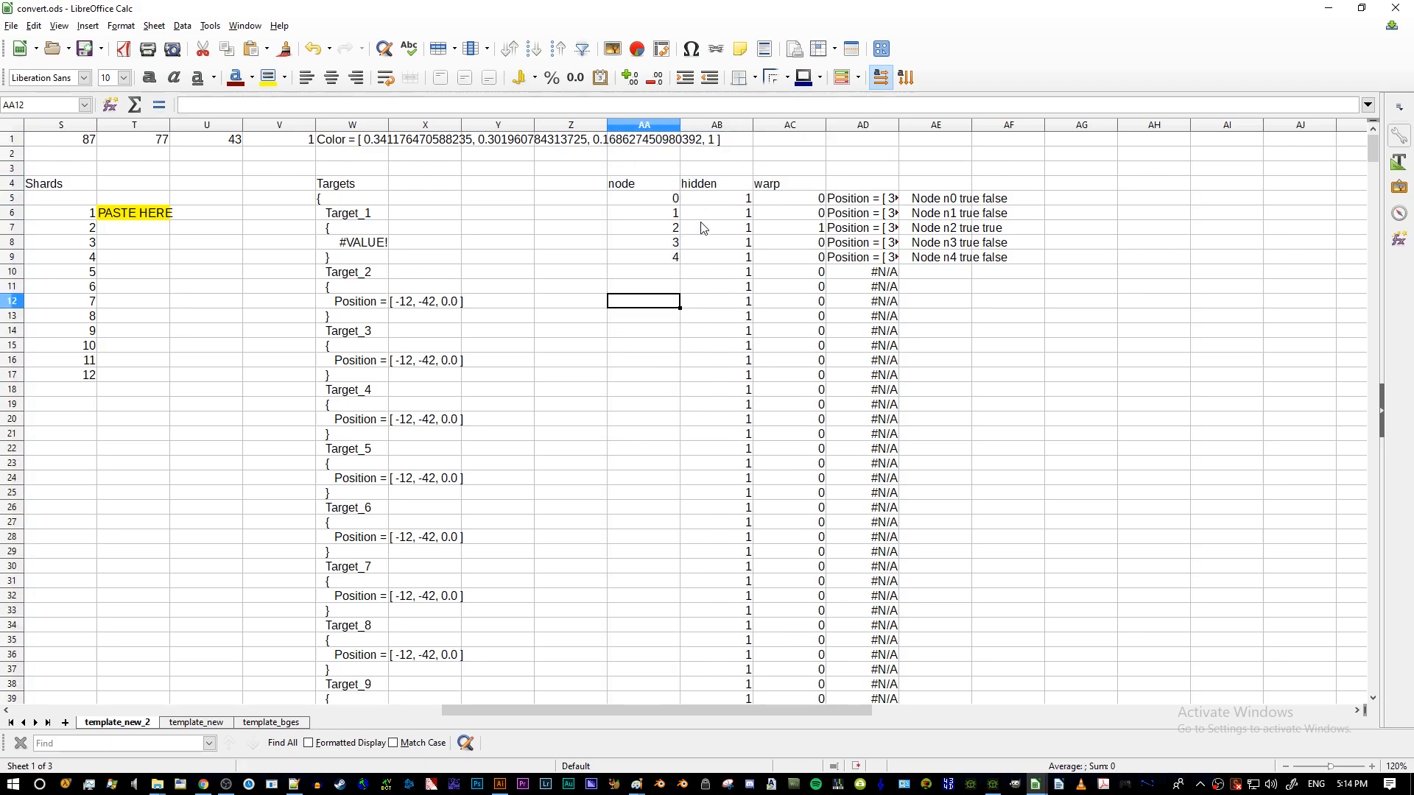
key("Right")
key("Right")
left_click_drag(961, 205, 957, 261)
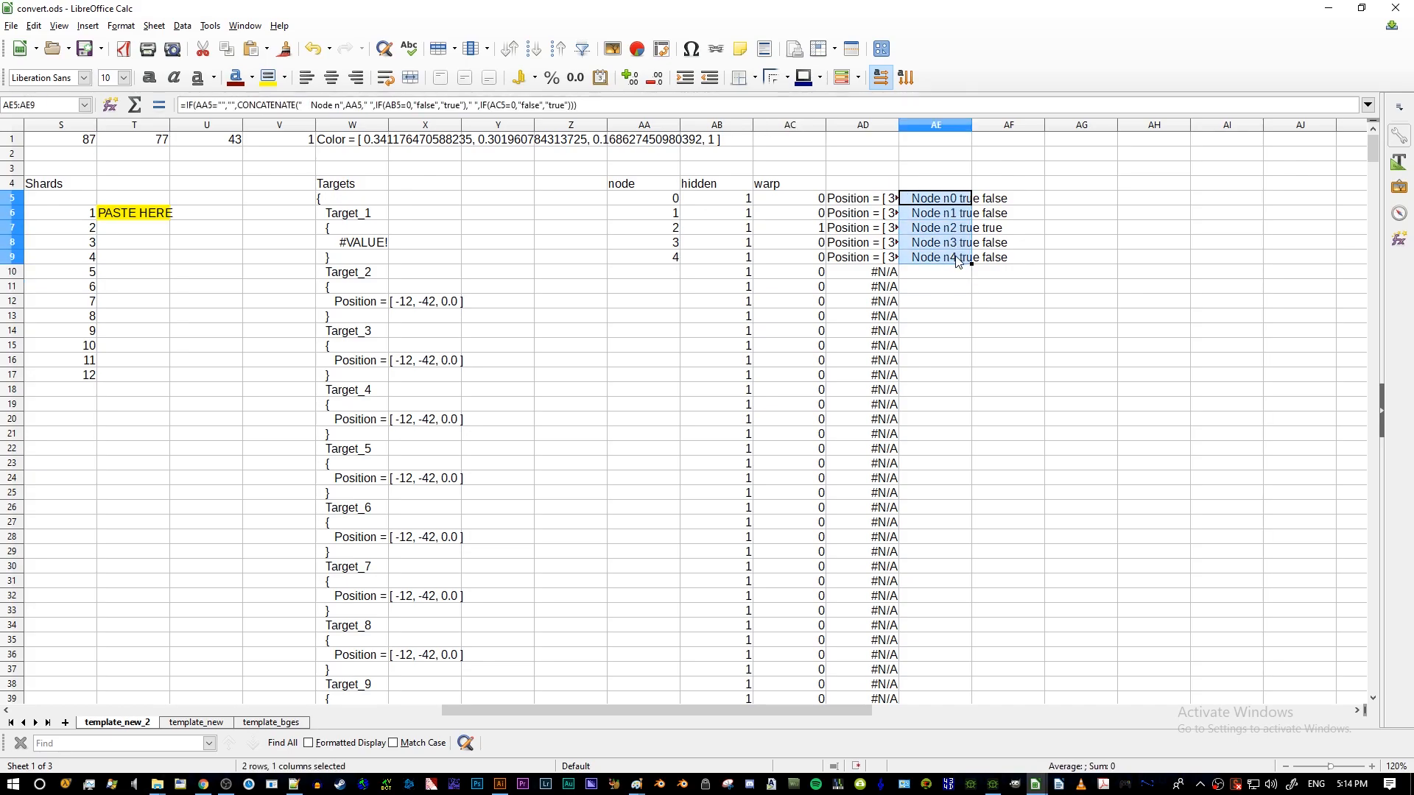
left_click(943, 290)
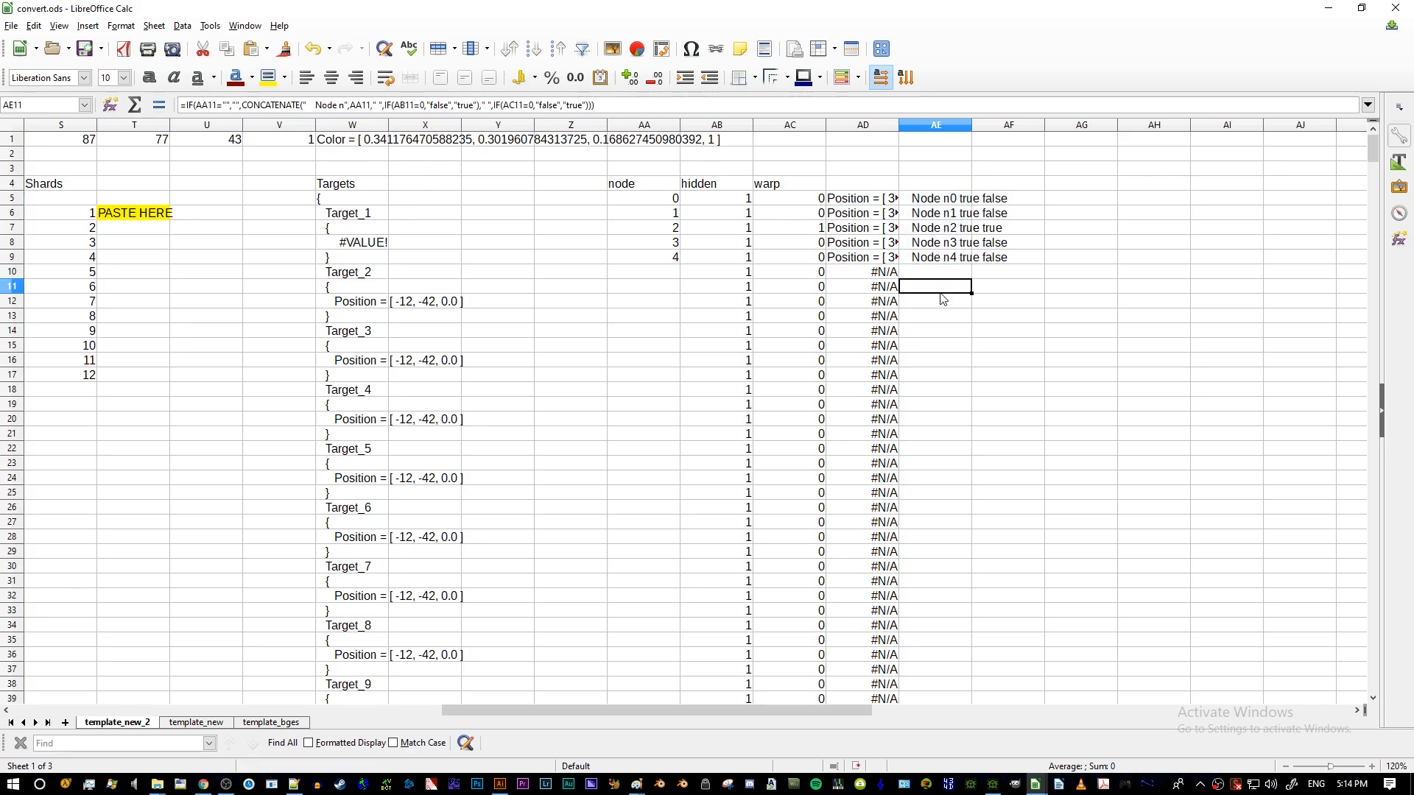
- Review the list of starting nodes 0 to 4 and check the hidden and warp flags of node 2
left_click_drag(674, 199, 678, 264)
left_click(677, 272)
left_click_drag(674, 199, 672, 258)
left_click(667, 272)
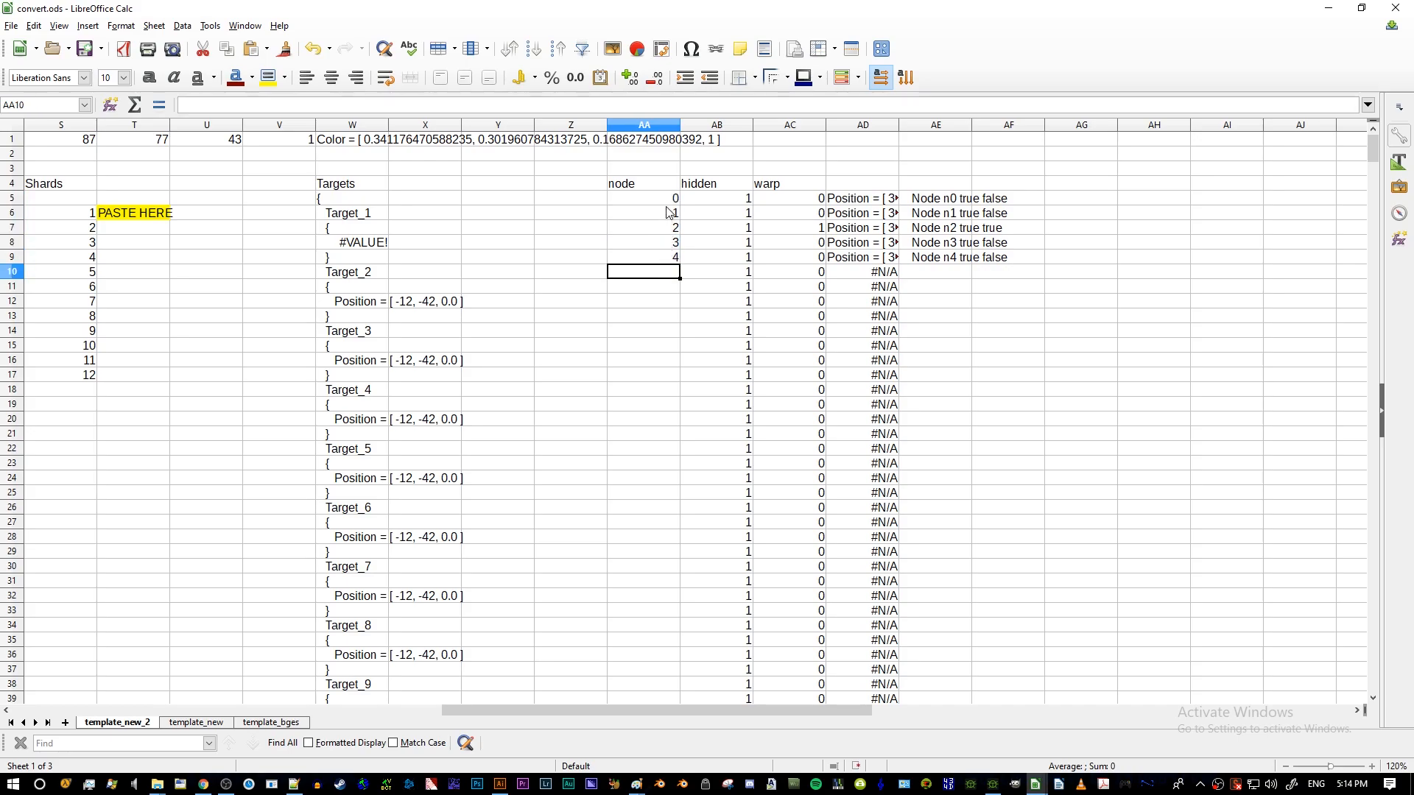
left_click_drag(674, 199, 672, 253)
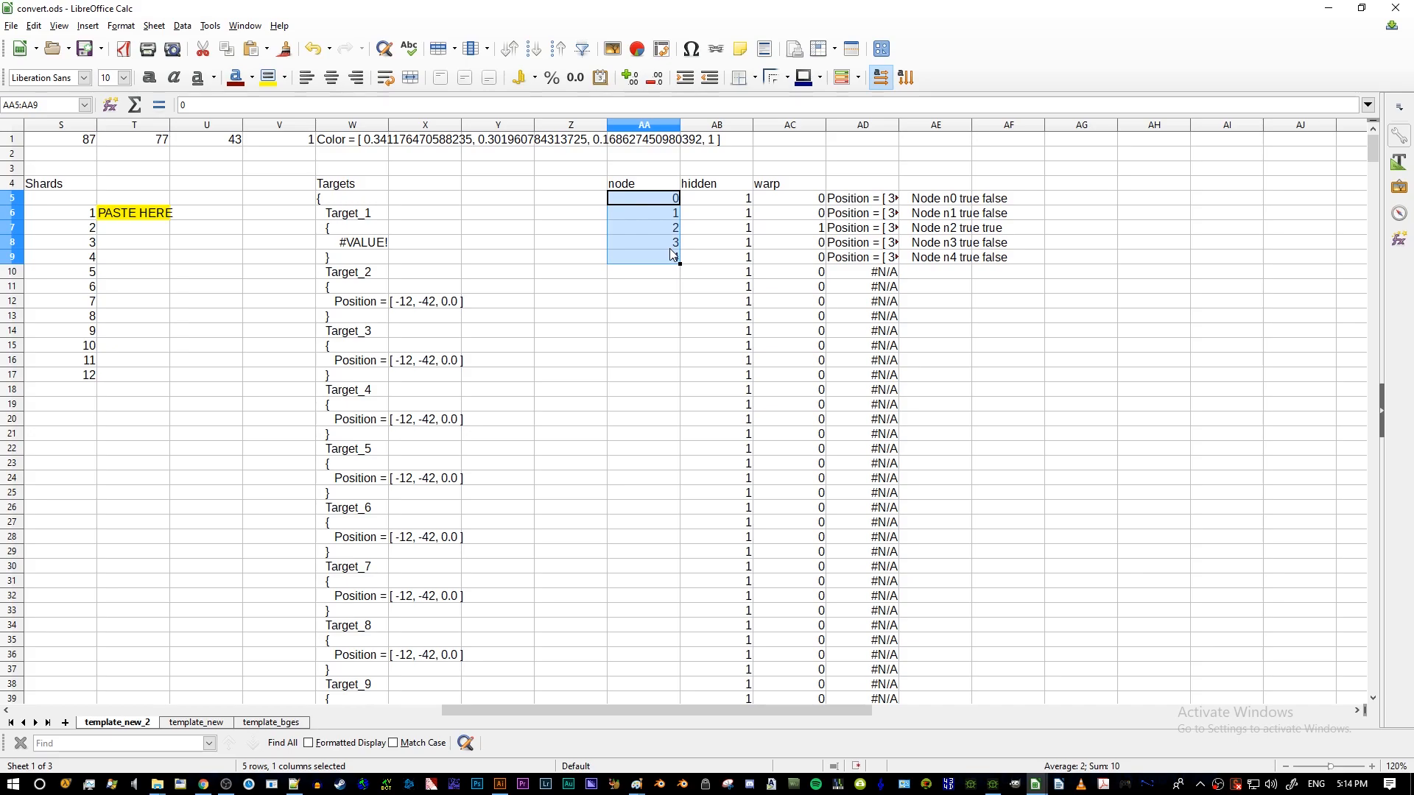
mouse_move(680, 254)
left_mouse_down()
mouse_move(780, 239)
mouse_move(666, 235)
left_mouse_up()
left_click(719, 235)
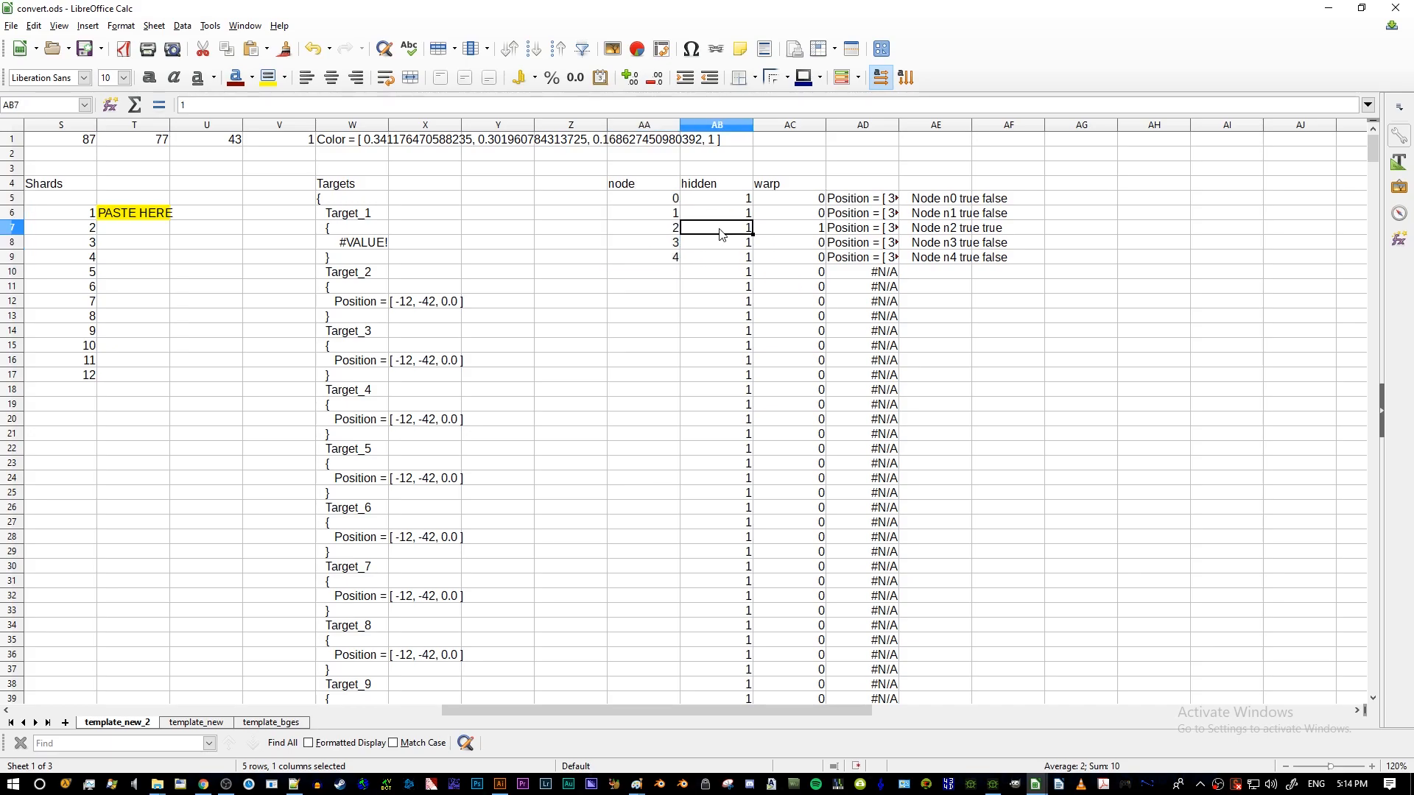
left_click(796, 233)
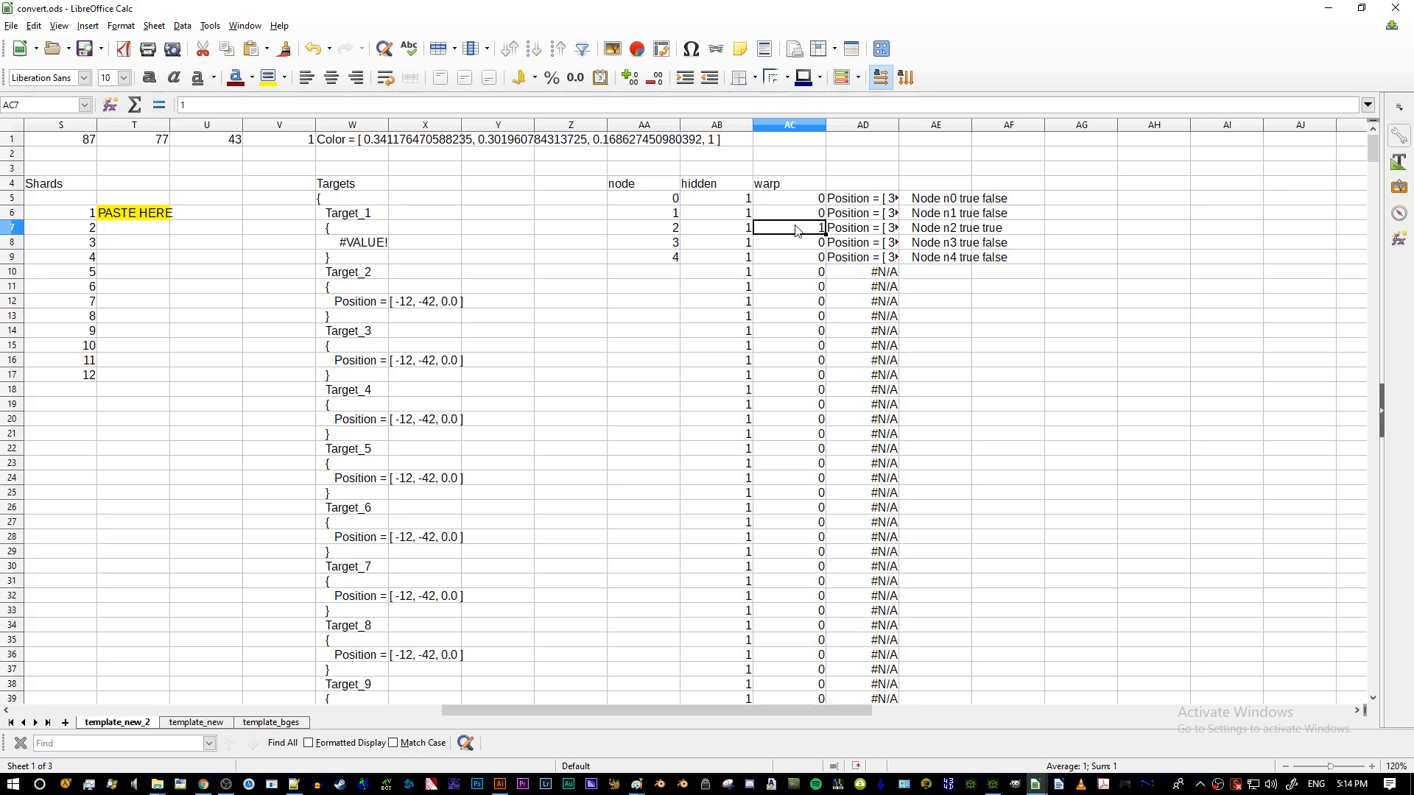
- In Paint, mark the path section from node 6 to node 8 in red with the Pencil
key("alt+Tab")
left_click(483, 484)
left_click(483, 484)
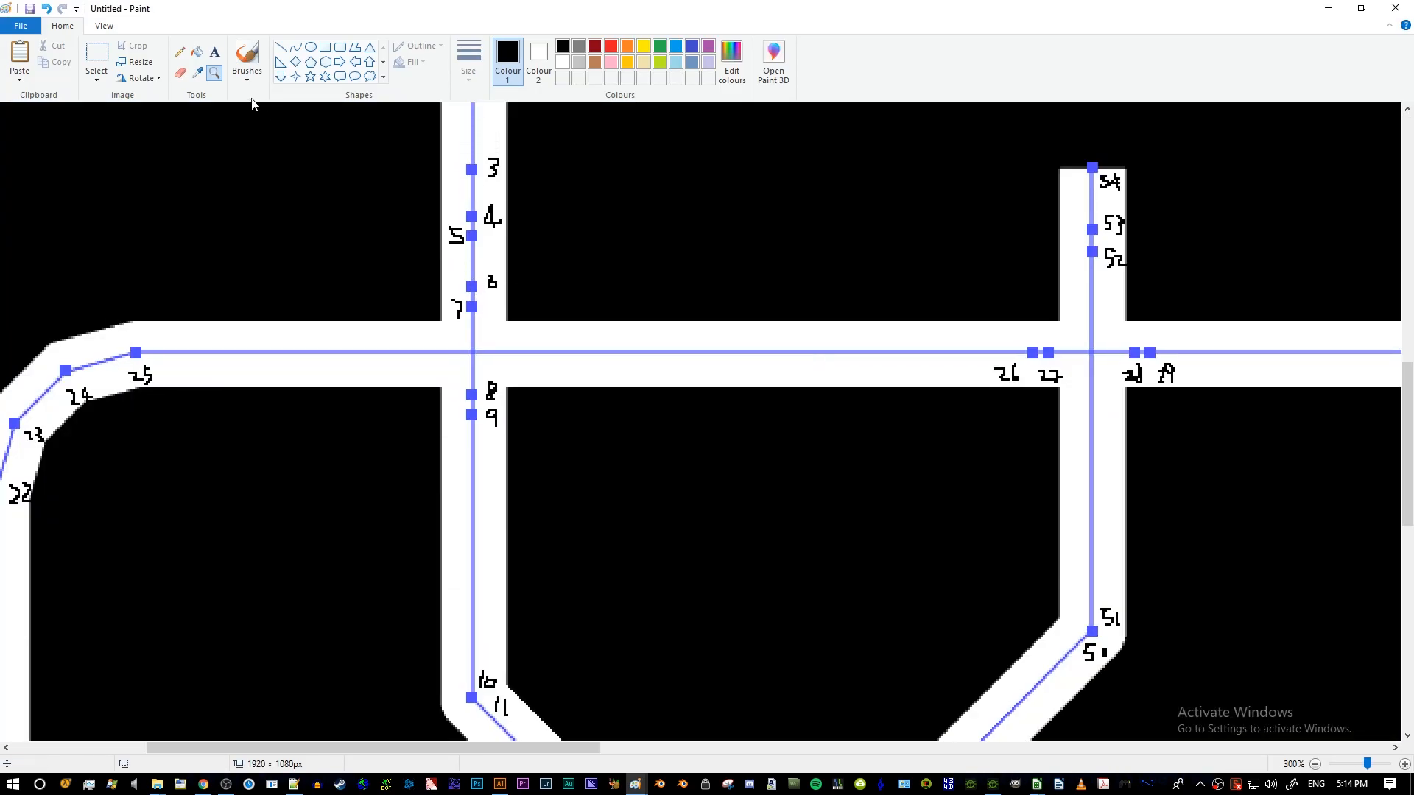
left_click(179, 51)
left_click(611, 46)
left_click_drag(465, 283, 476, 276)
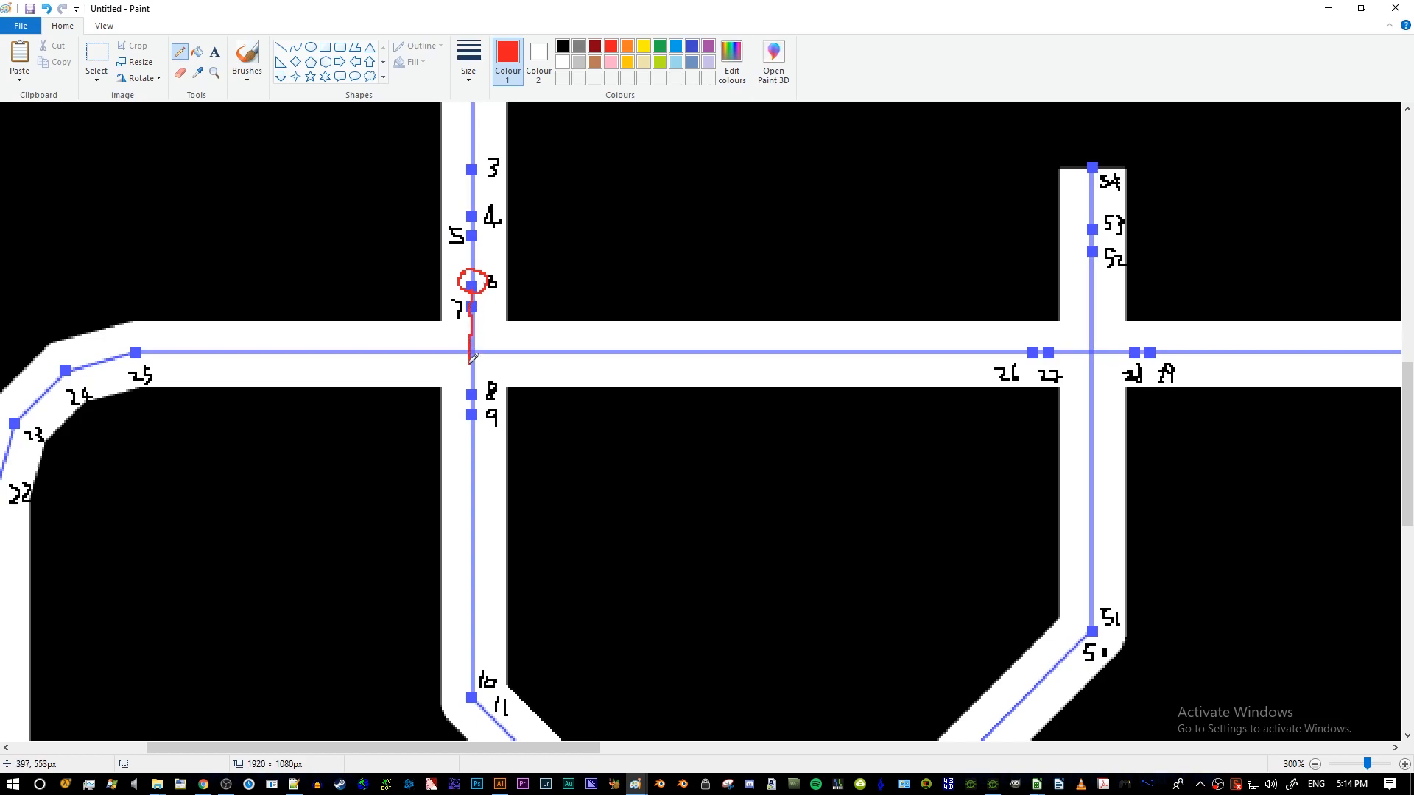
left_click_drag(473, 399, 475, 387)
- In convert.ods, enter nodes 6, 7 and 8 in the node column, in cells AA11 to AA13
key("alt+Tab")
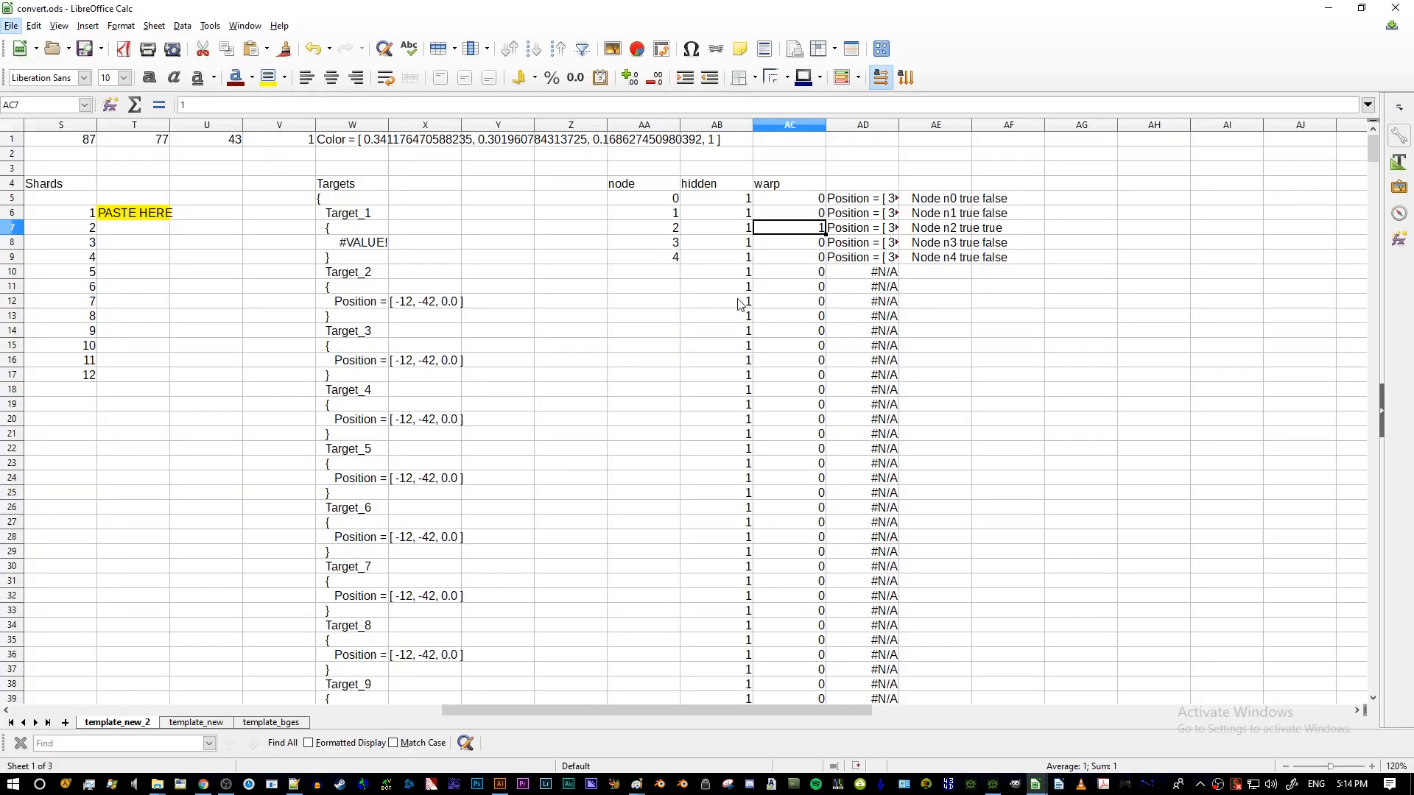
left_click(665, 289)
type("6")
key("Return")
type("7")
key("Return")
type("8")
key("Return")
- In the annotated path in Paint, examine the node numbers around the lower warp, including nodes 14 to 17
key("alt+Tab")
scroll(598, 370, "down", 5)
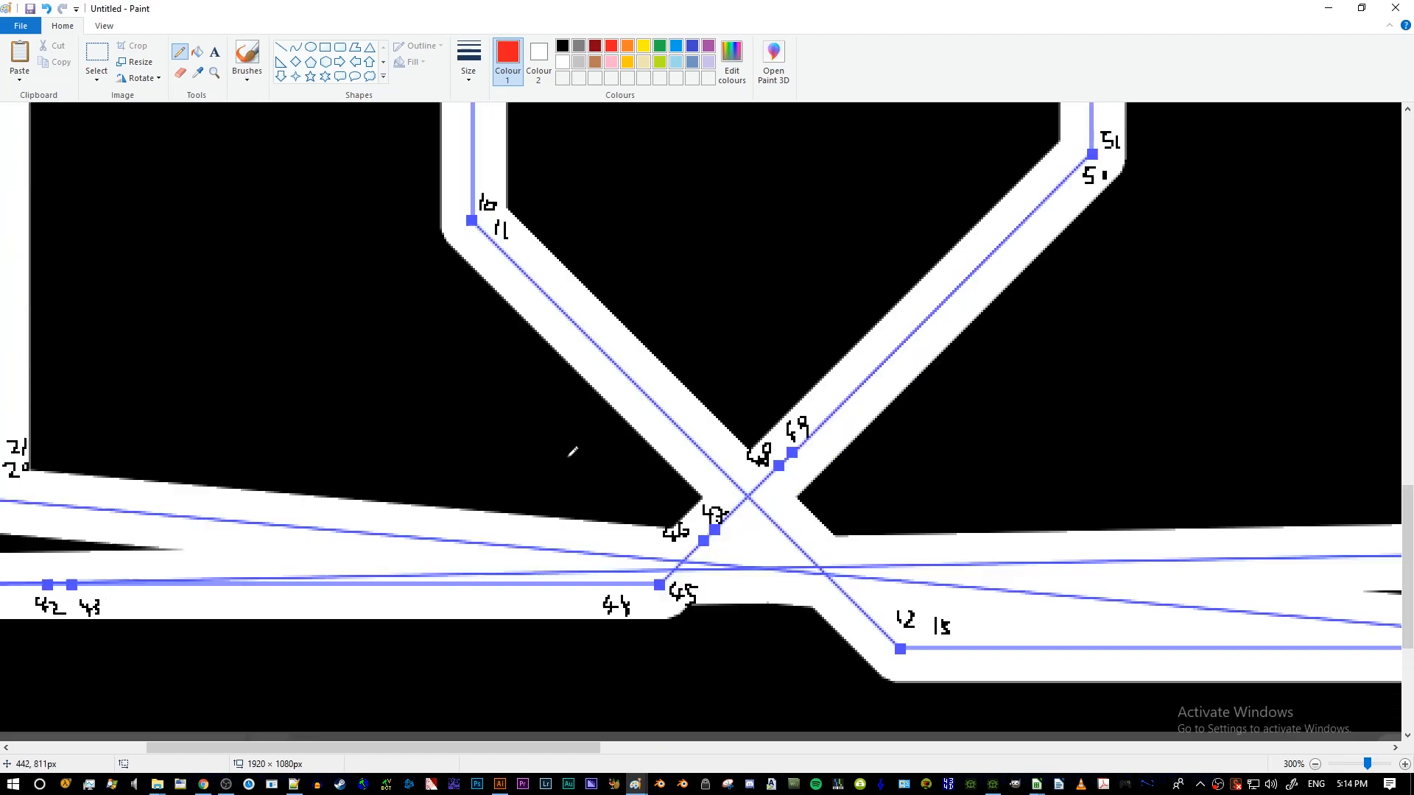
left_click_drag(257, 749, 438, 748)
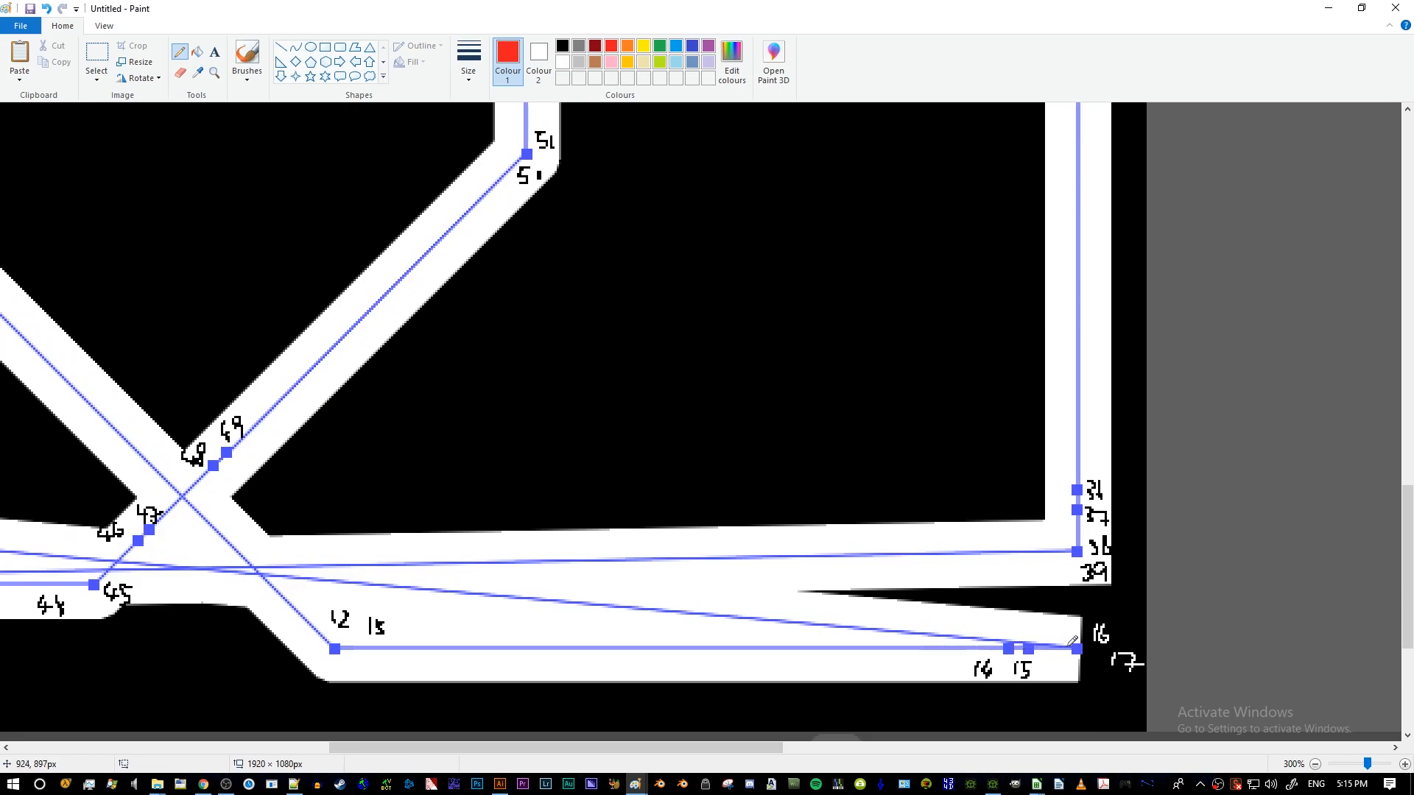
mouse_move(813, 749)
left_mouse_down()
mouse_move(444, 747)
mouse_move(701, 744)
left_mouse_up()
- In convert.ods, enter nodes 14 through 20 in the node column, in cells AA15 to AA21
key("alt+Tab")
type("14")
key("Return")
type("1")
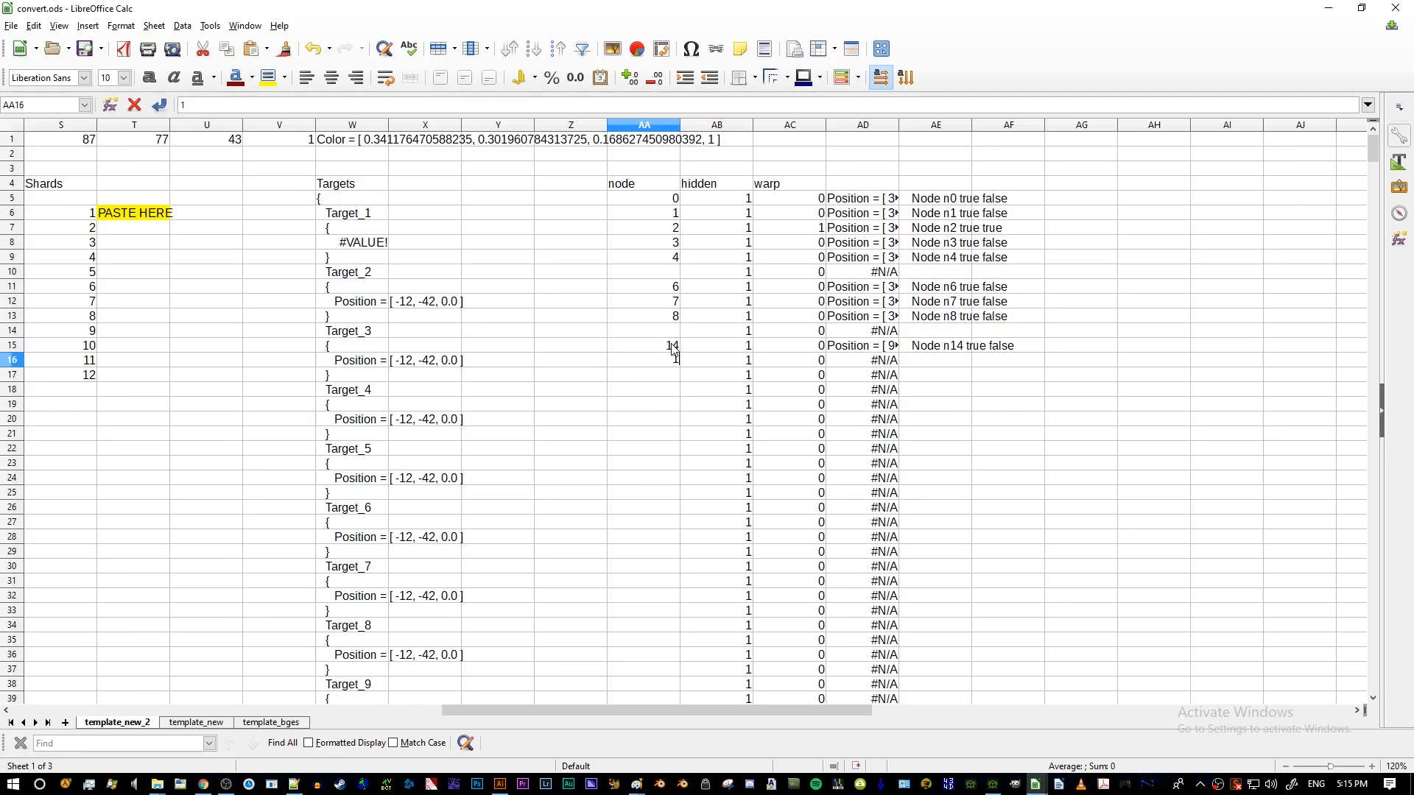
type("5")
key("Return")
type("16")
key("Return")
type("1")
type("18")
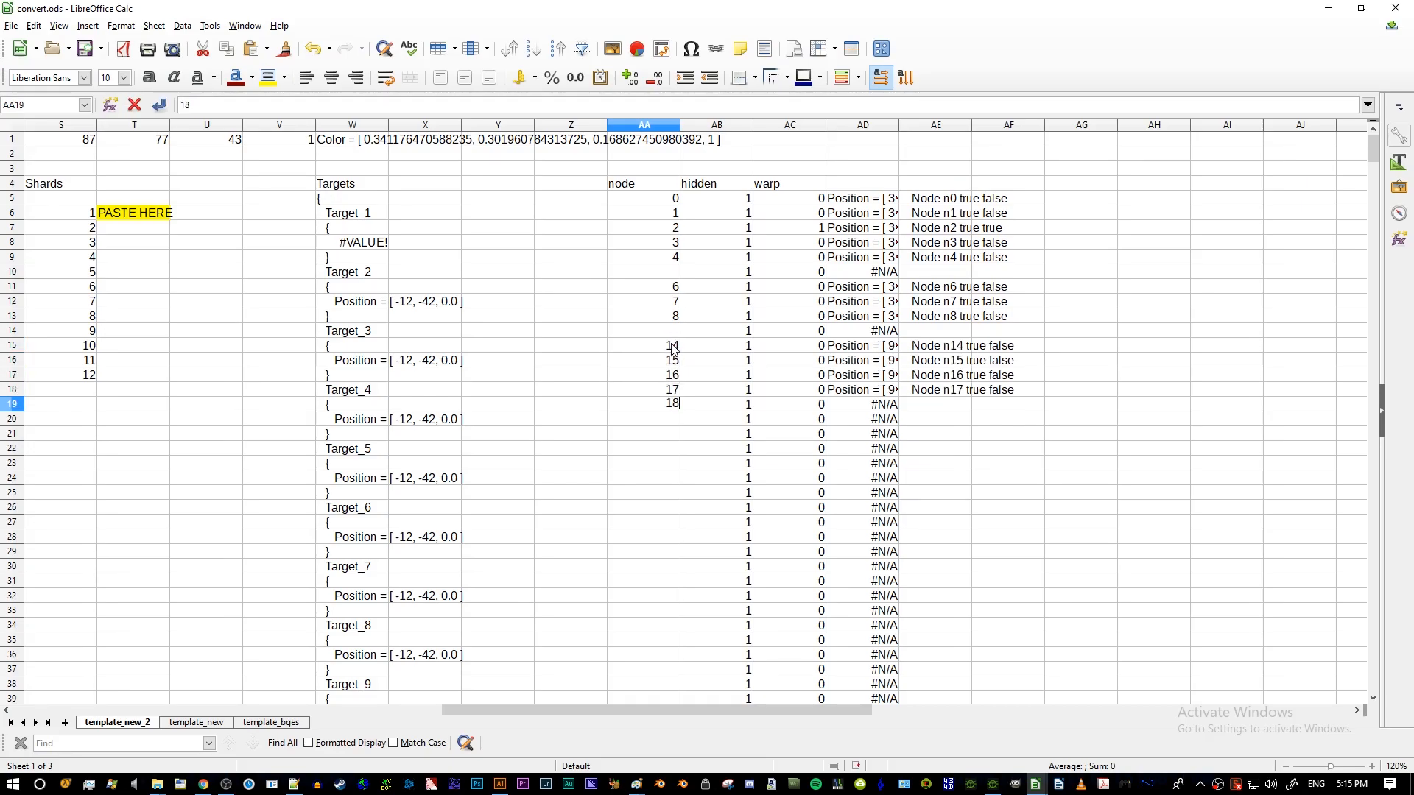
key("Return")
type("19")
key("Return")
type("20")
key("Return")
- Review the entries for nodes 14 to 20 and locate the row of warp node 17
key("shift+Up")
key("shift+Up")
key("shift+Up")
key("shift+Up")
key("shift+Up")
key("shift+Up")
key("shift+Up")
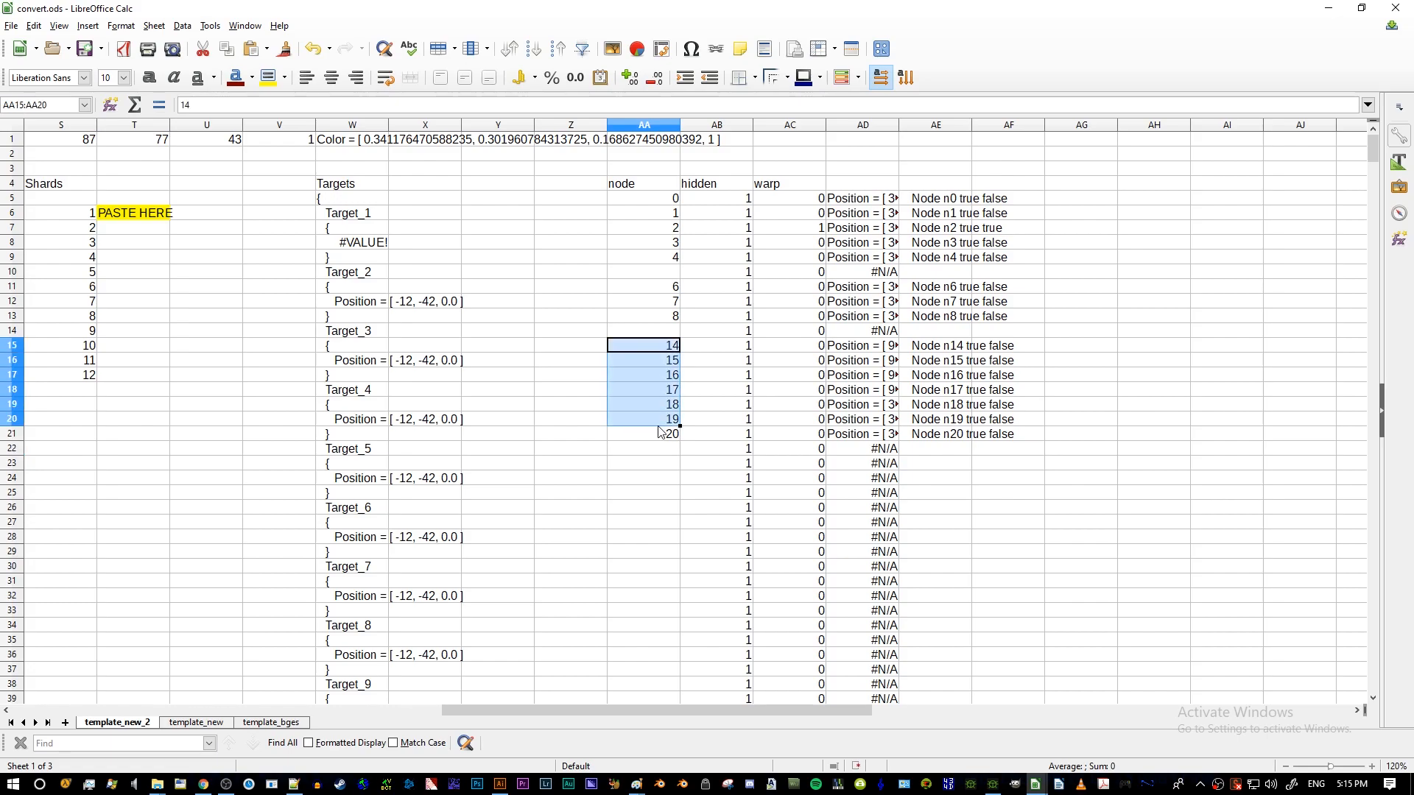
key("Right")
key("Down")
left_click_drag(675, 354, 672, 436)
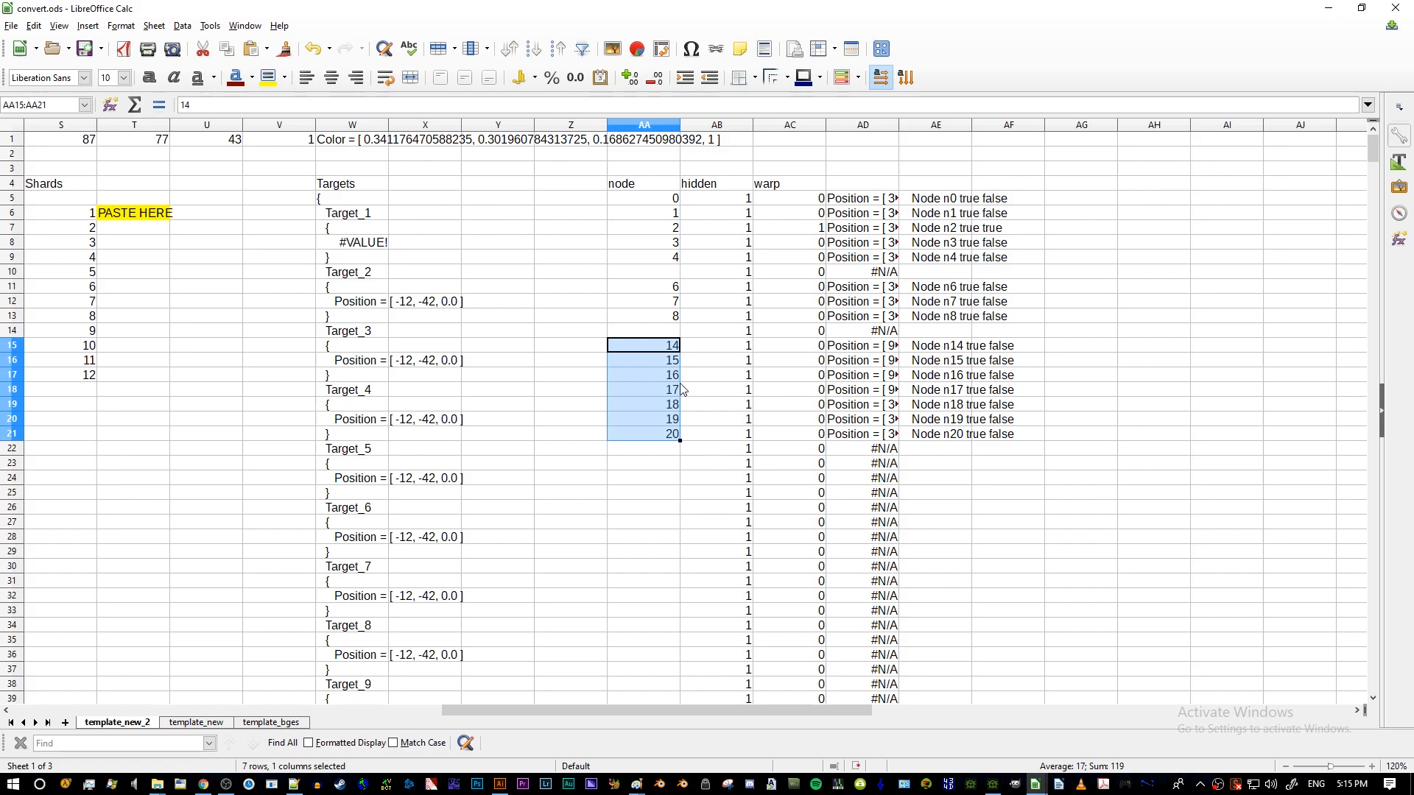
left_click(648, 385)
left_click_drag(582, 397, 774, 392)
left_click_drag(663, 390, 774, 390)
left_click(770, 396)
left_click_drag(667, 345, 655, 431)
left_click(740, 409)
- Set the warp flag of node 17 to 1 and return to the annotated path in Paint
left_click(769, 394)
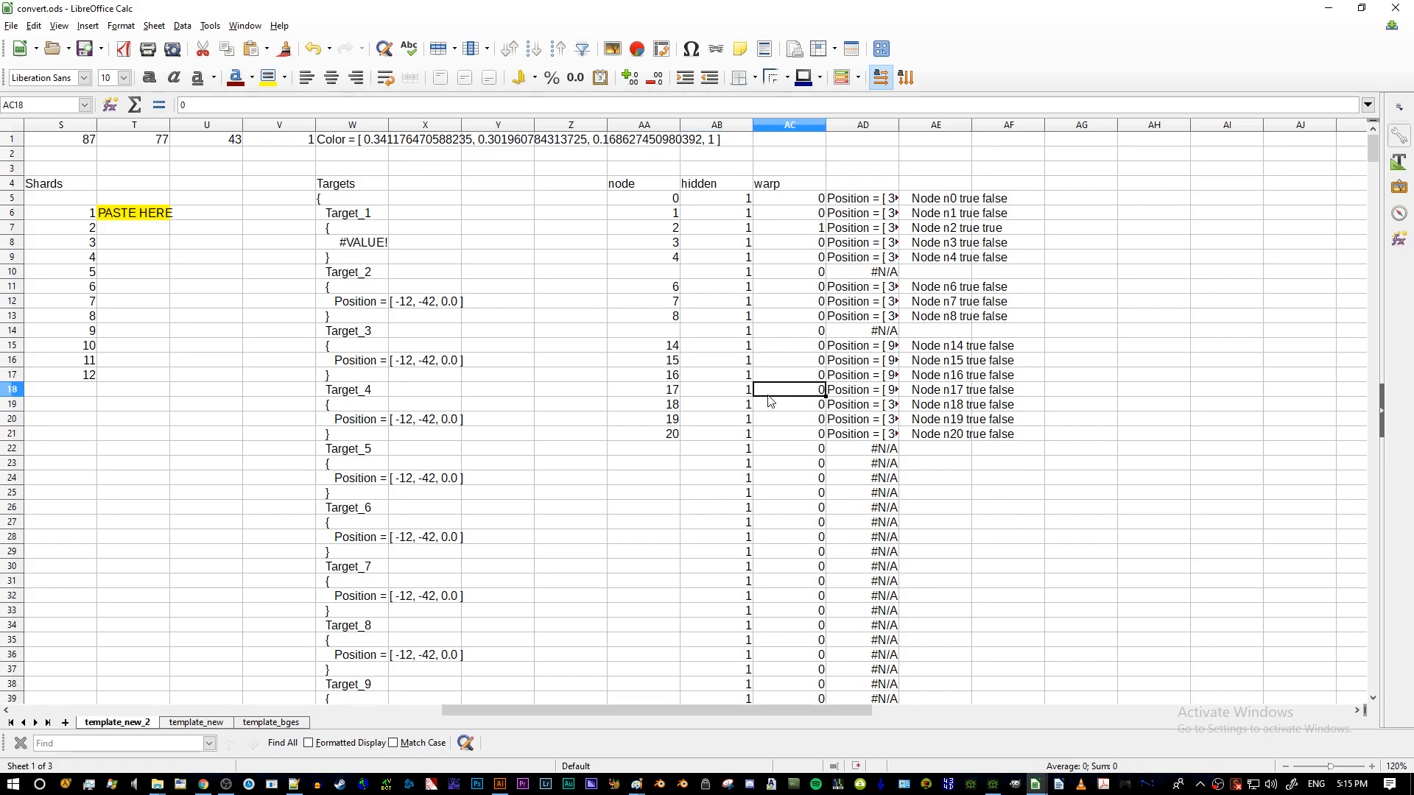
type("1")
key("Return")
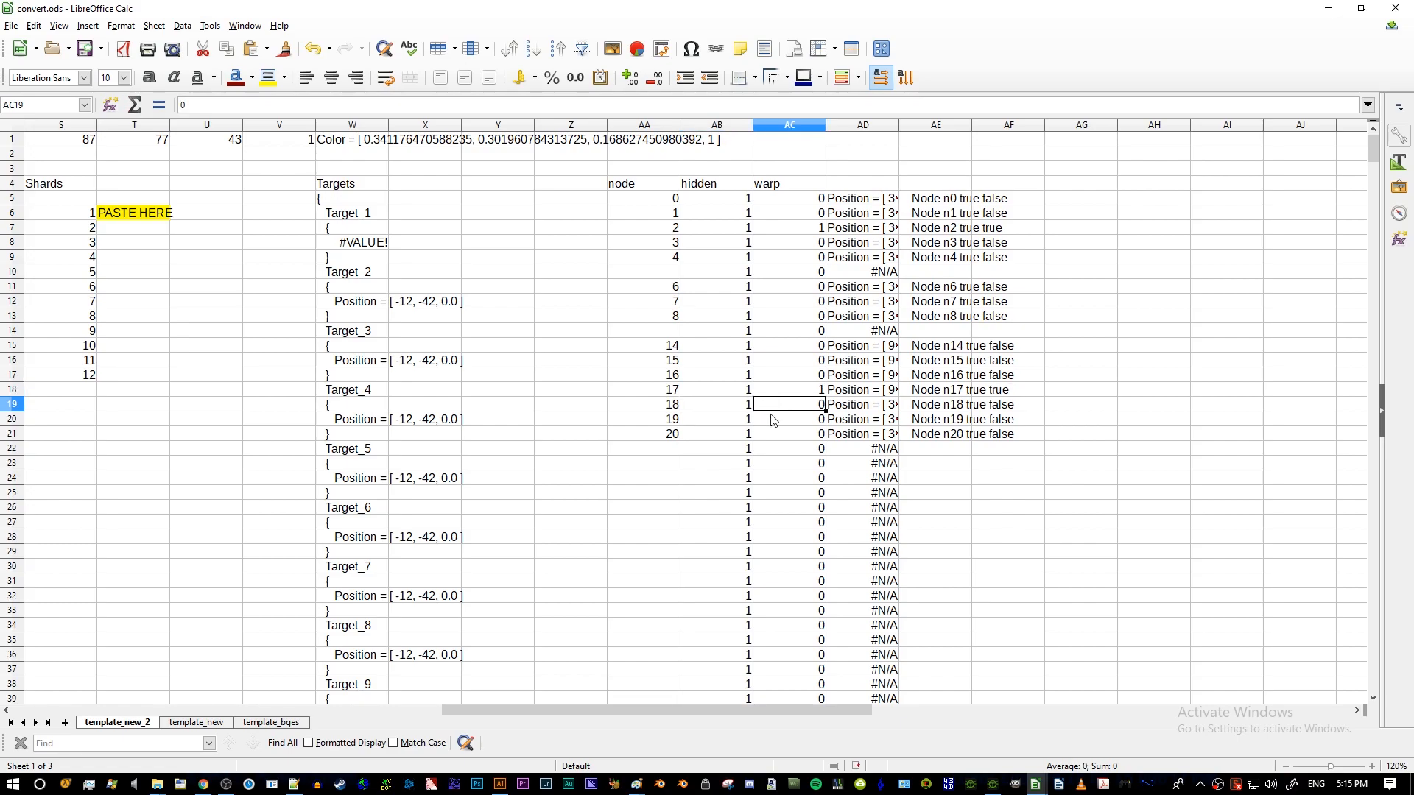
left_click(786, 390)
key("alt+Tab")
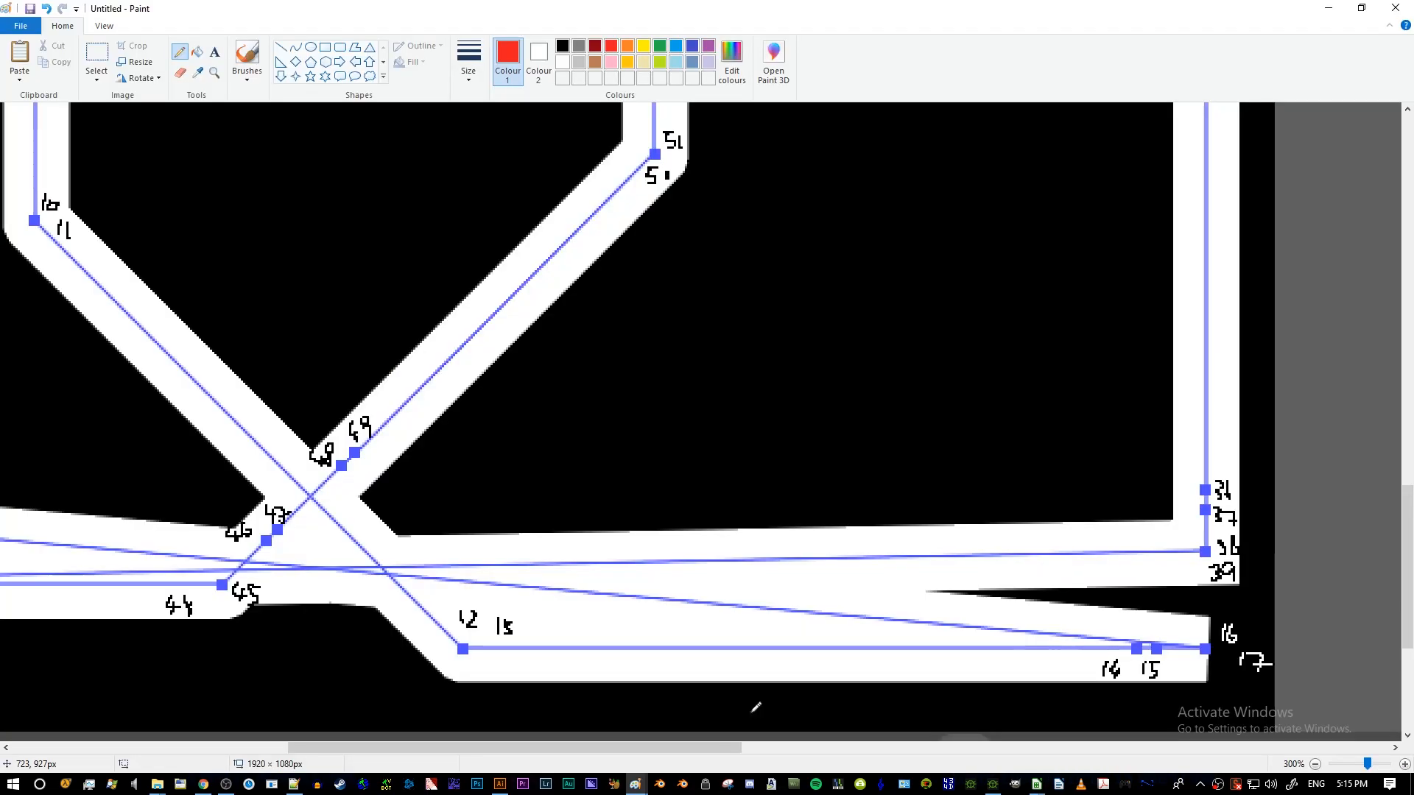
- In the annotated path in Paint, follow the path from the lower warp past nodes 18 to 25 and circle node 26 in red
left_click_drag(704, 748, 433, 748)
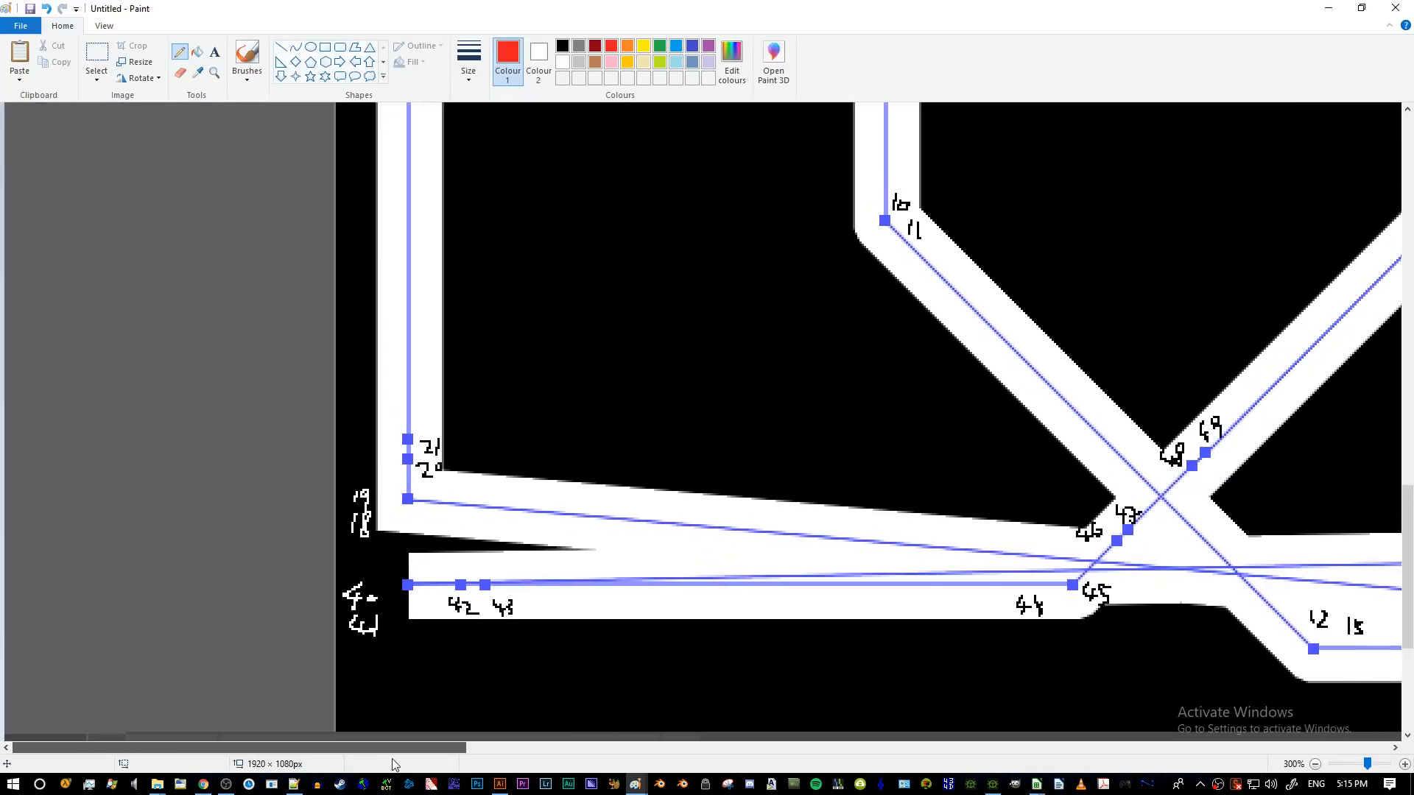
scroll(425, 639, "up", 3)
scroll(516, 559, "up", 2)
scroll(571, 509, "down", 2)
scroll(530, 626, "up", 2)
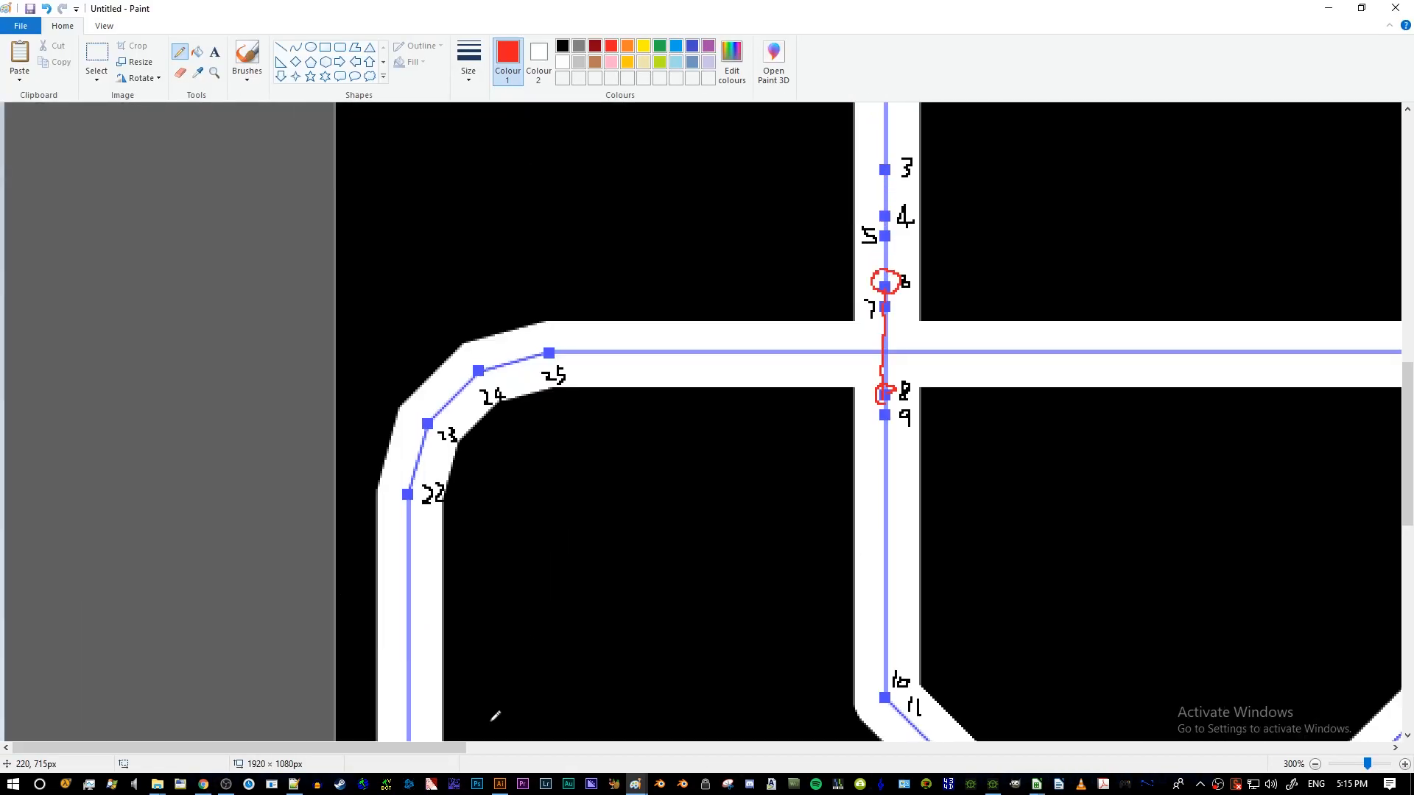
left_click_drag(454, 748, 719, 748)
left_click_drag(636, 372, 632, 379)
- In convert.ods, enter nodes 26, 27 and 28 in the node column, in cells AA23 to AA25
key("alt+Tab")
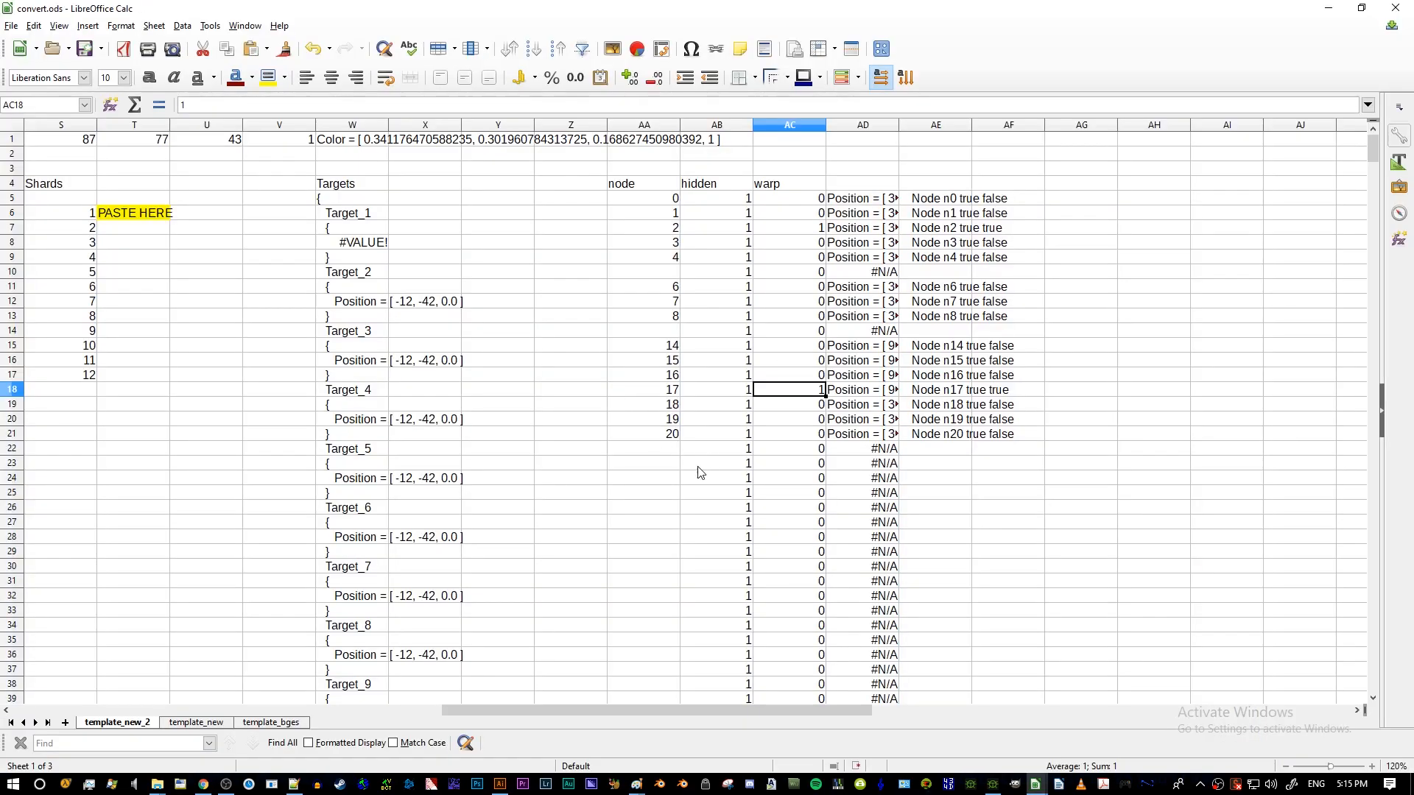
left_click(667, 465)
type("26")
key("Return")
type("5")
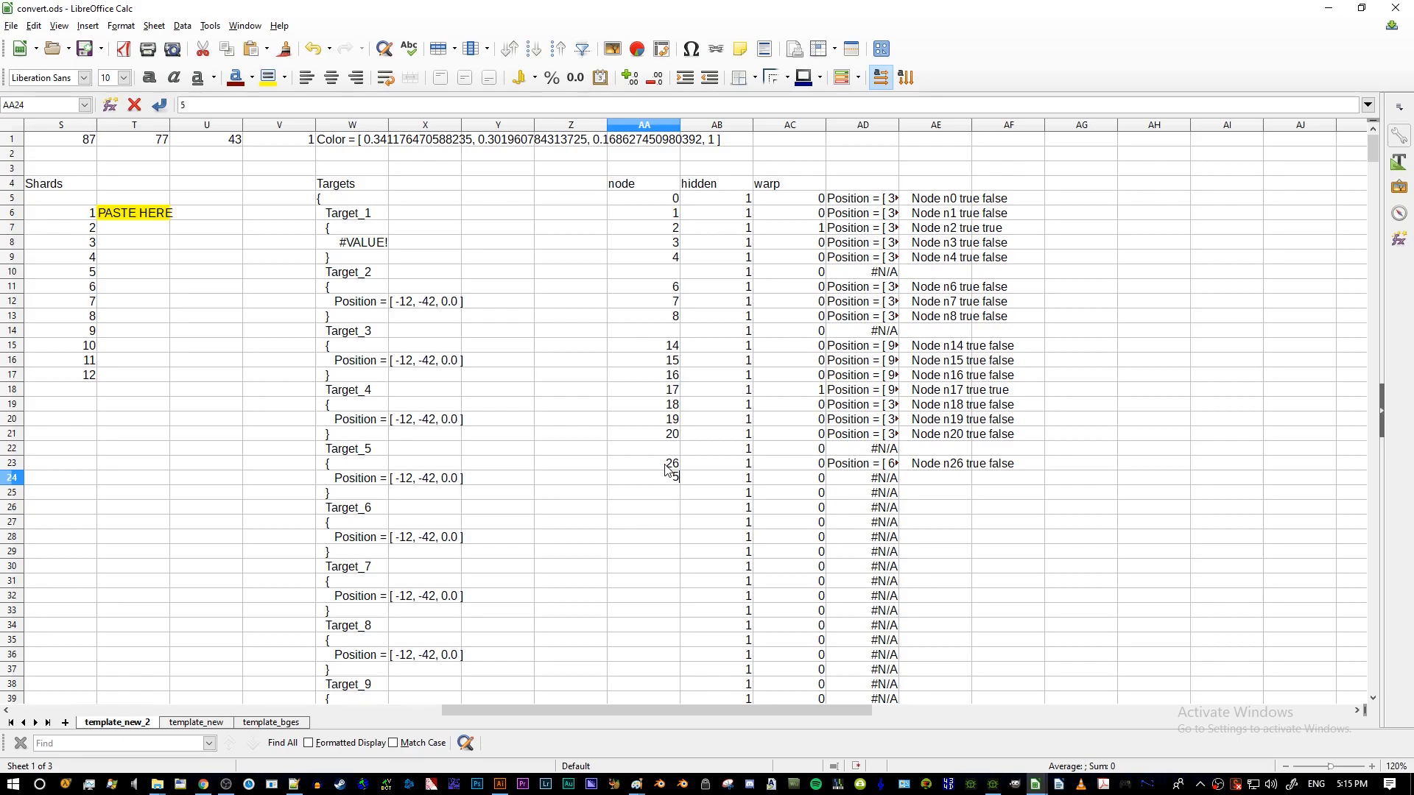
type("4")
key("Return")
type("53")
key("Return")
- In Paint, mark the crossing between nodes 26 and 28 in red and circle node 36 on the path's descending right side
key("alt+Tab")
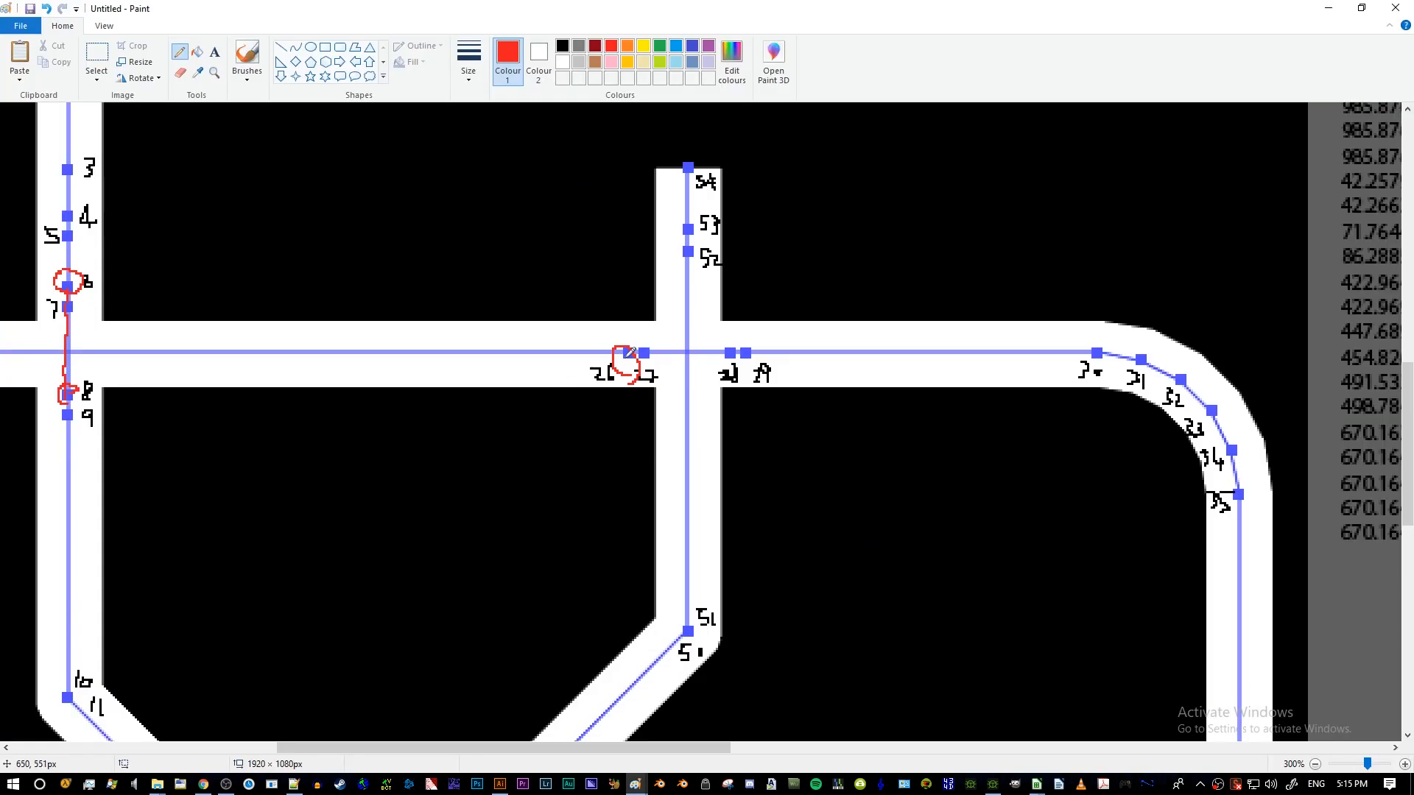
left_click_drag(740, 338, 645, 338)
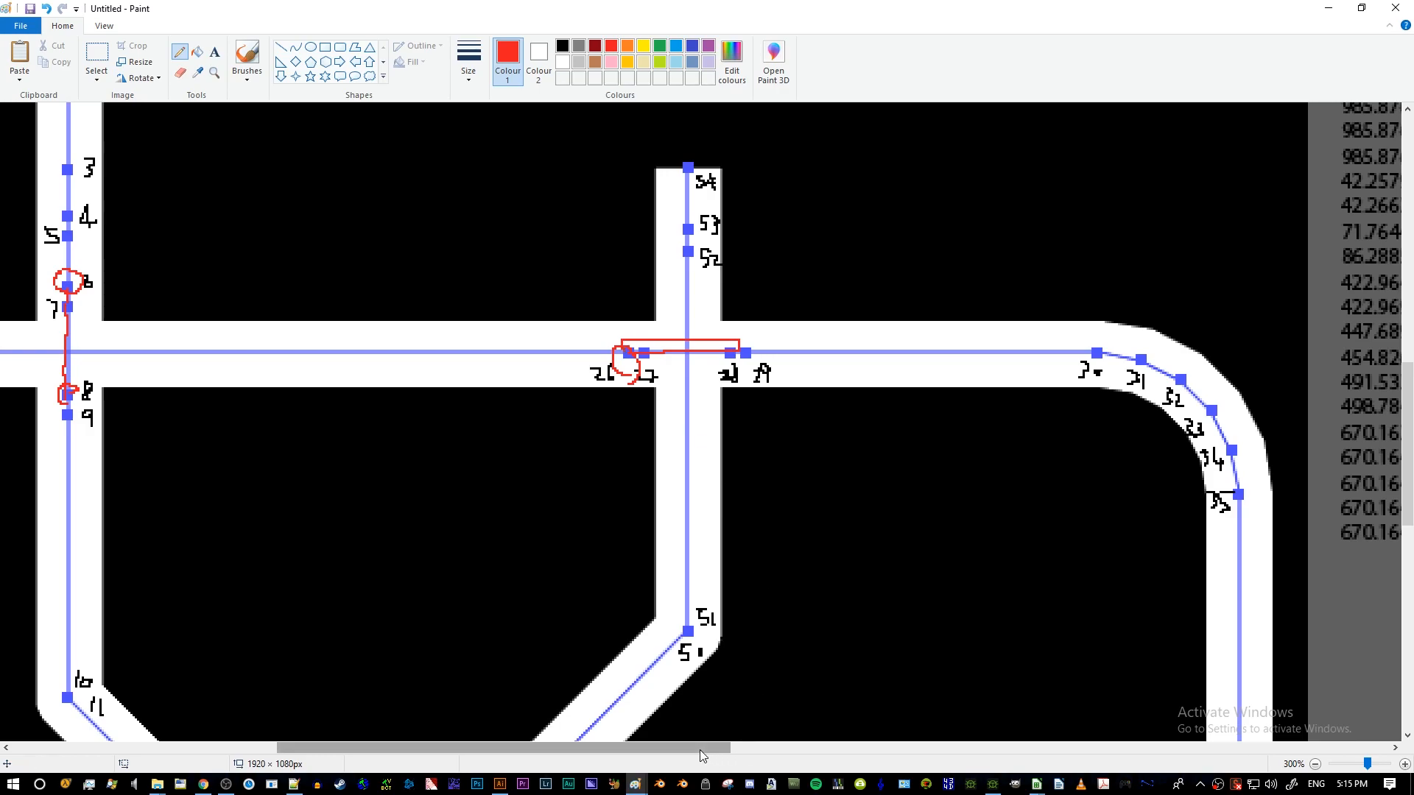
left_click_drag(725, 748, 794, 748)
scroll(957, 357, "down", 10)
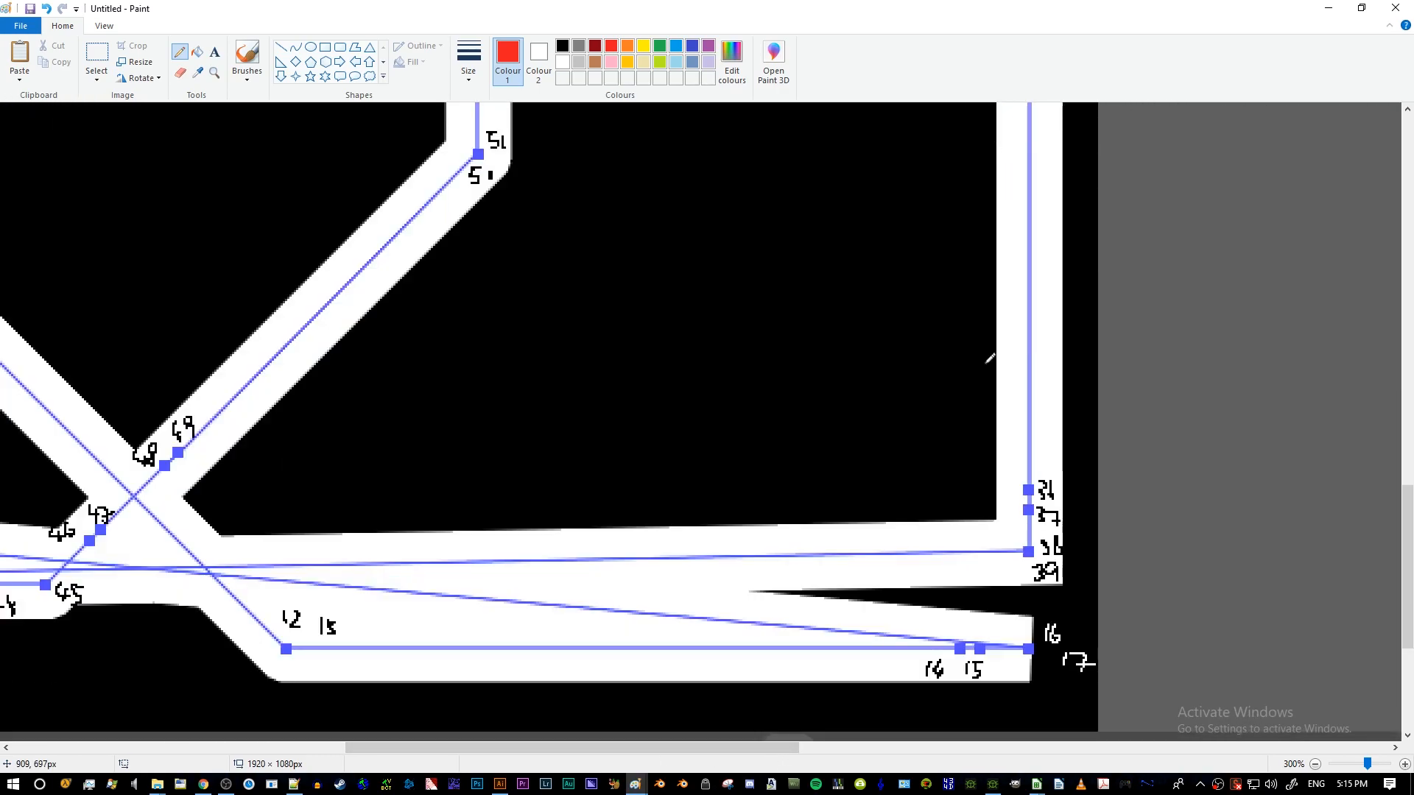
mouse_move(1028, 330)
left_mouse_down()
mouse_move(1055, 308)
mouse_move(1038, 336)
left_mouse_up()
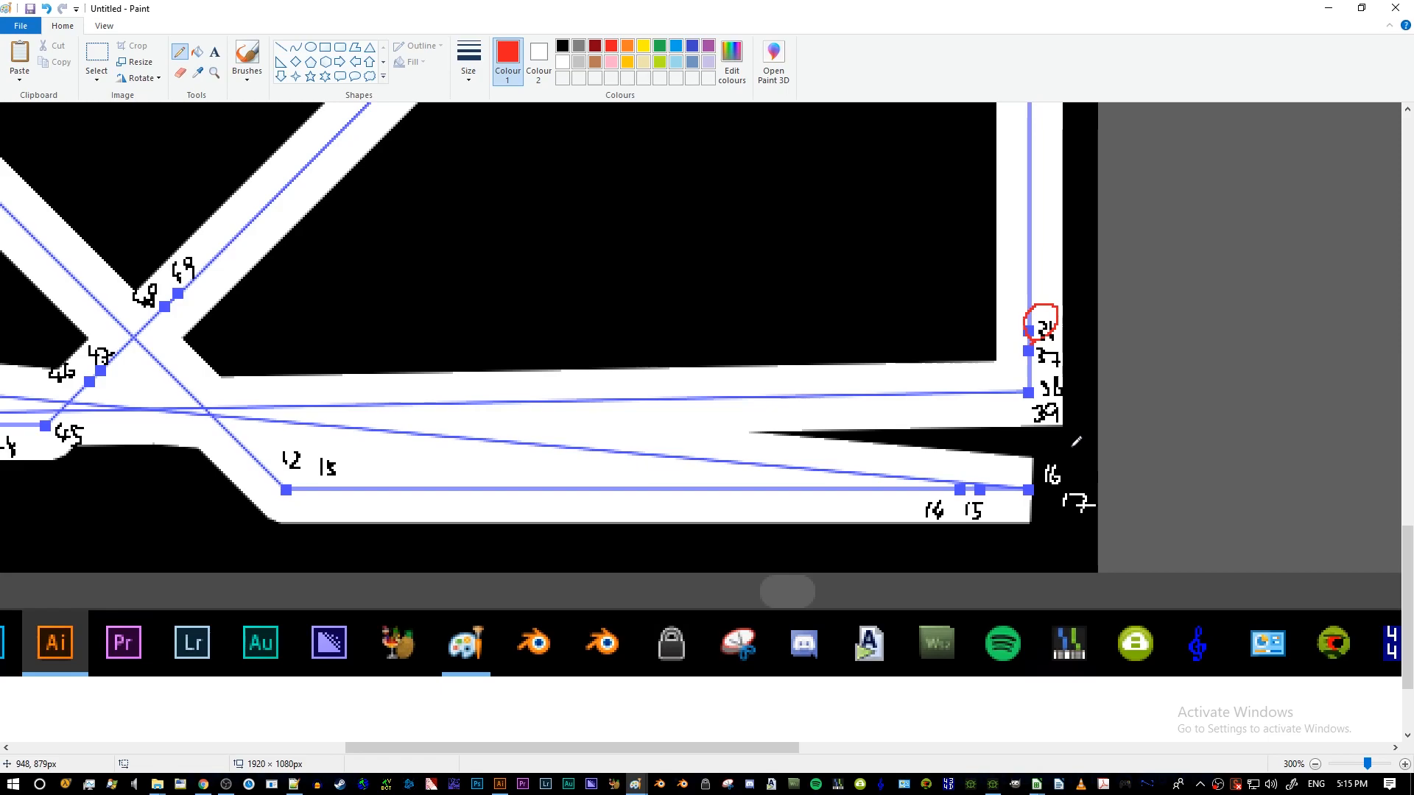
- In convert.ods, enter nodes 36 through 42 in the node column, in cells AA27 to AA33
key("alt+Tab")
left_click(677, 528)
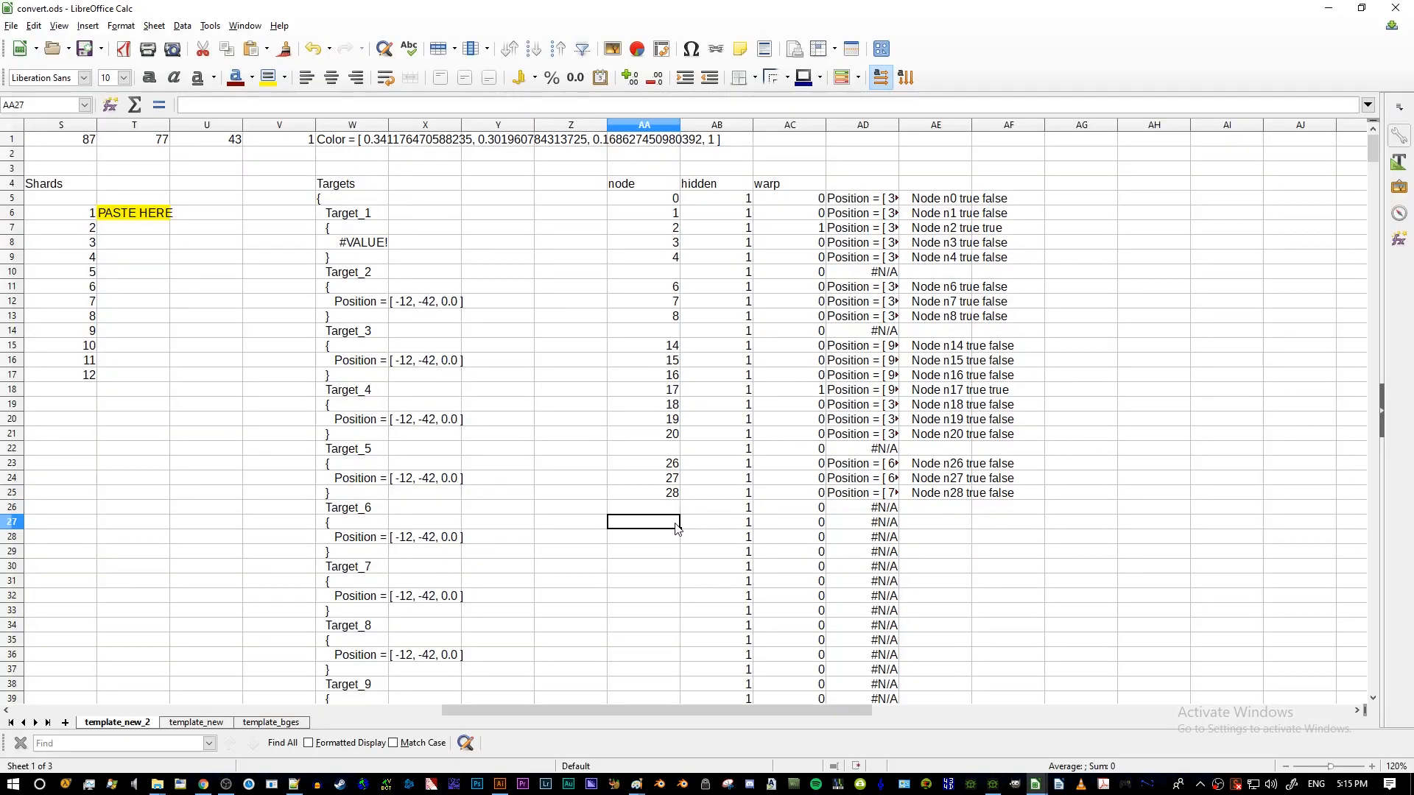
type("36")
key("Return")
type("37")
key("Return")
type("38")
key("Return")
type("3")
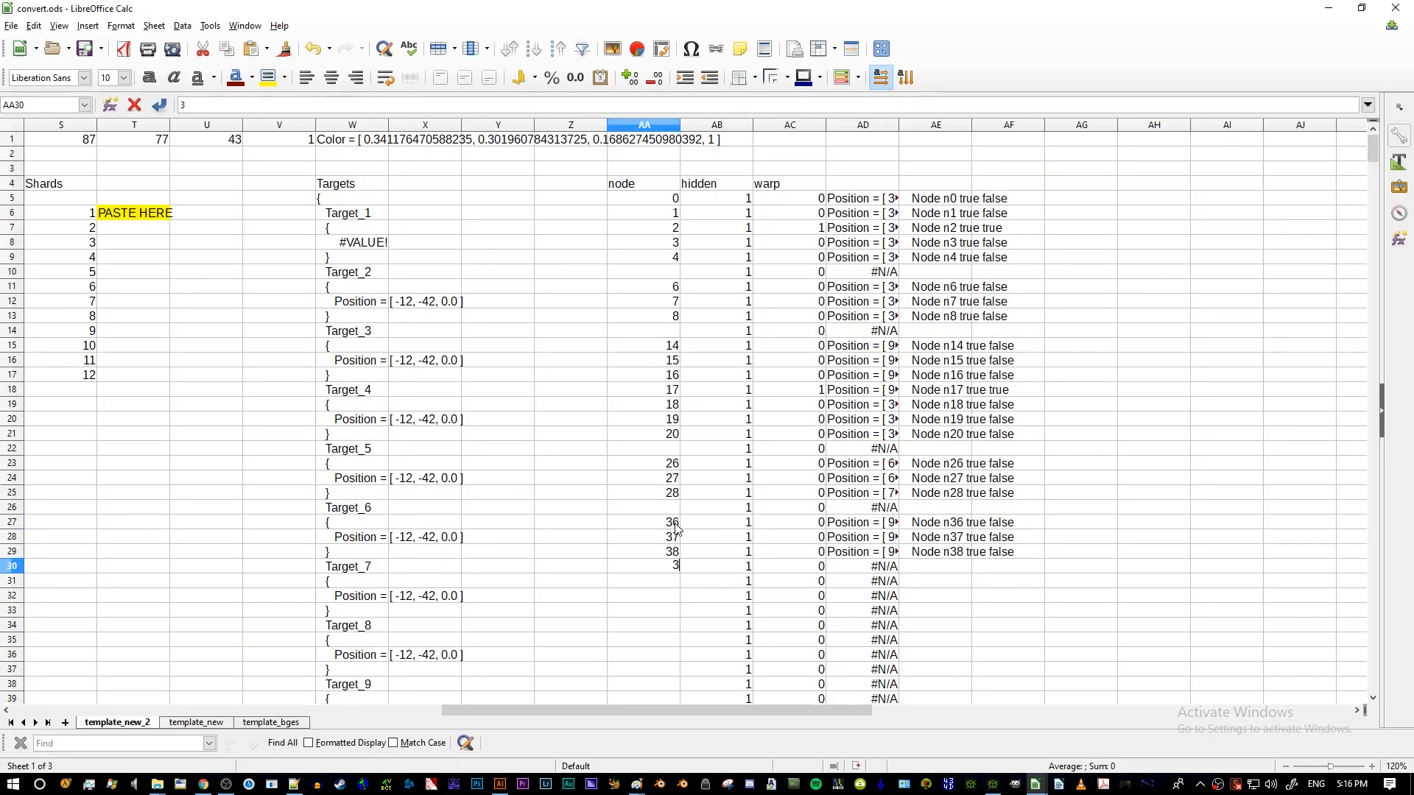
type("9")
key("Return")
type("40")
key("Return")
type("41")
key("Return")
type("42")
key("Return")
- Set the warp flag of node 39, the middle node of the 36 to 42 group, to 1
left_click(678, 528)
key("ctrl+shift+Down")
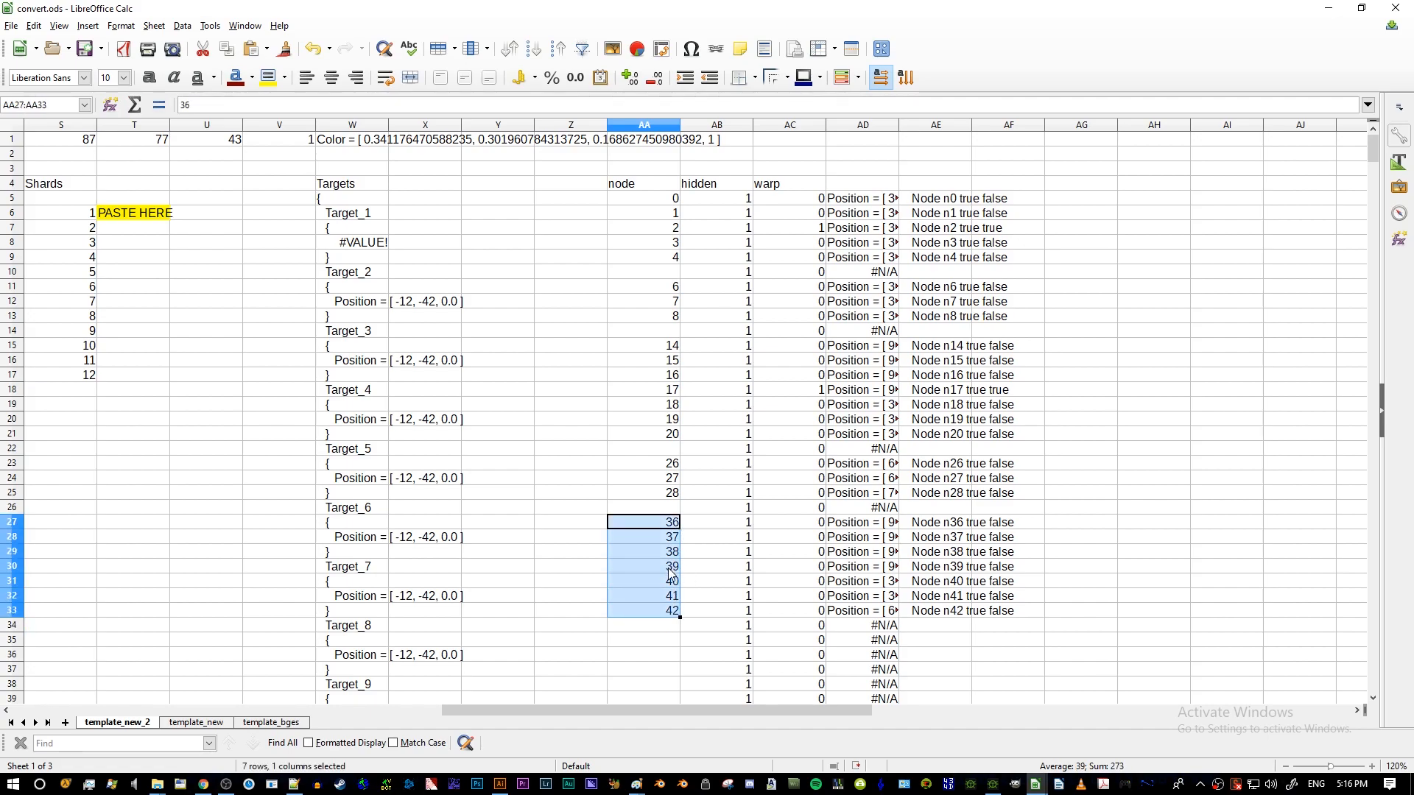
left_click(671, 568)
left_click(801, 568)
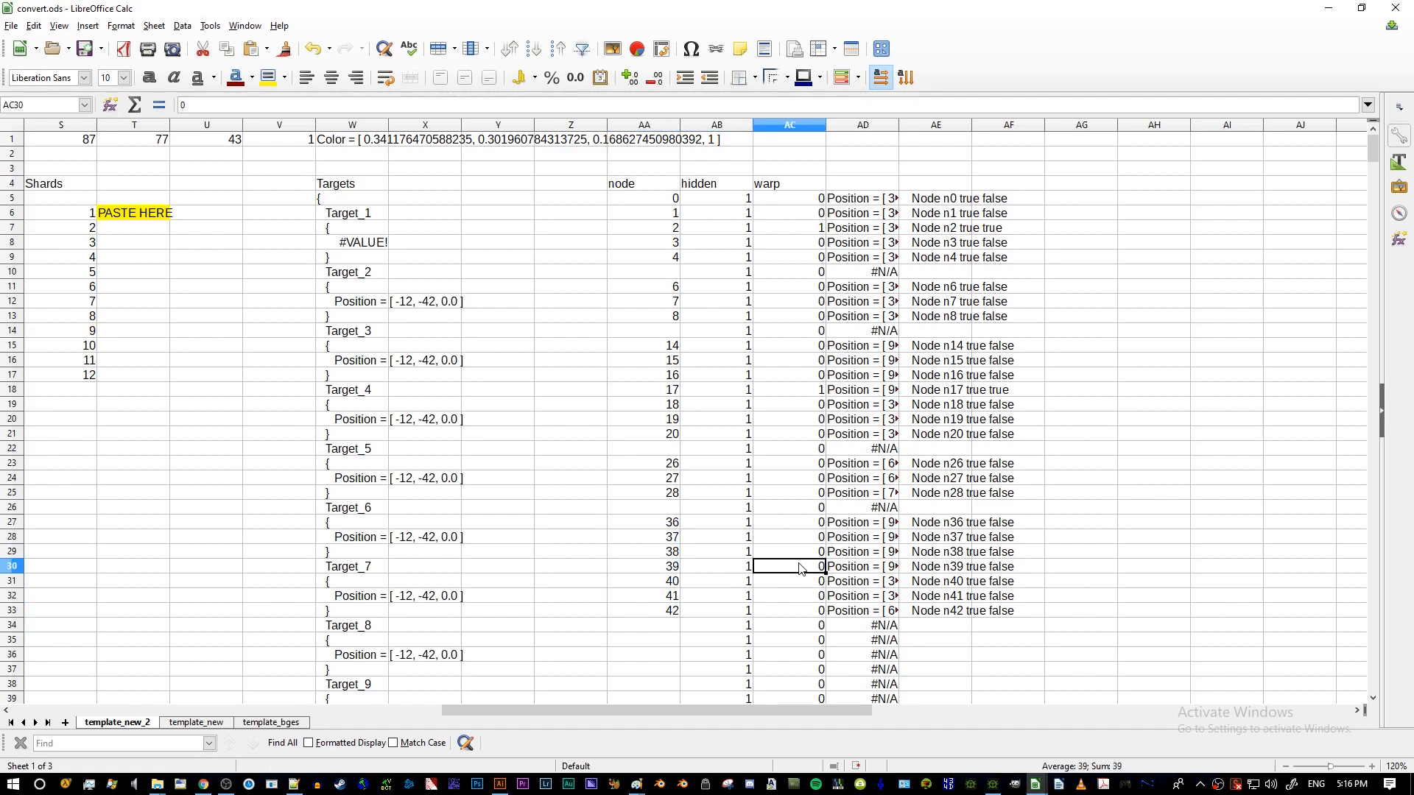
key("Down")
- In Paint, mark node 42 with a red arrow and circle node 46 just before the diagonal crossing
key("alt+Tab")
left_click_drag(700, 750, 348, 744)
scroll(391, 556, "up", 5)
scroll(444, 558, "down", 2)
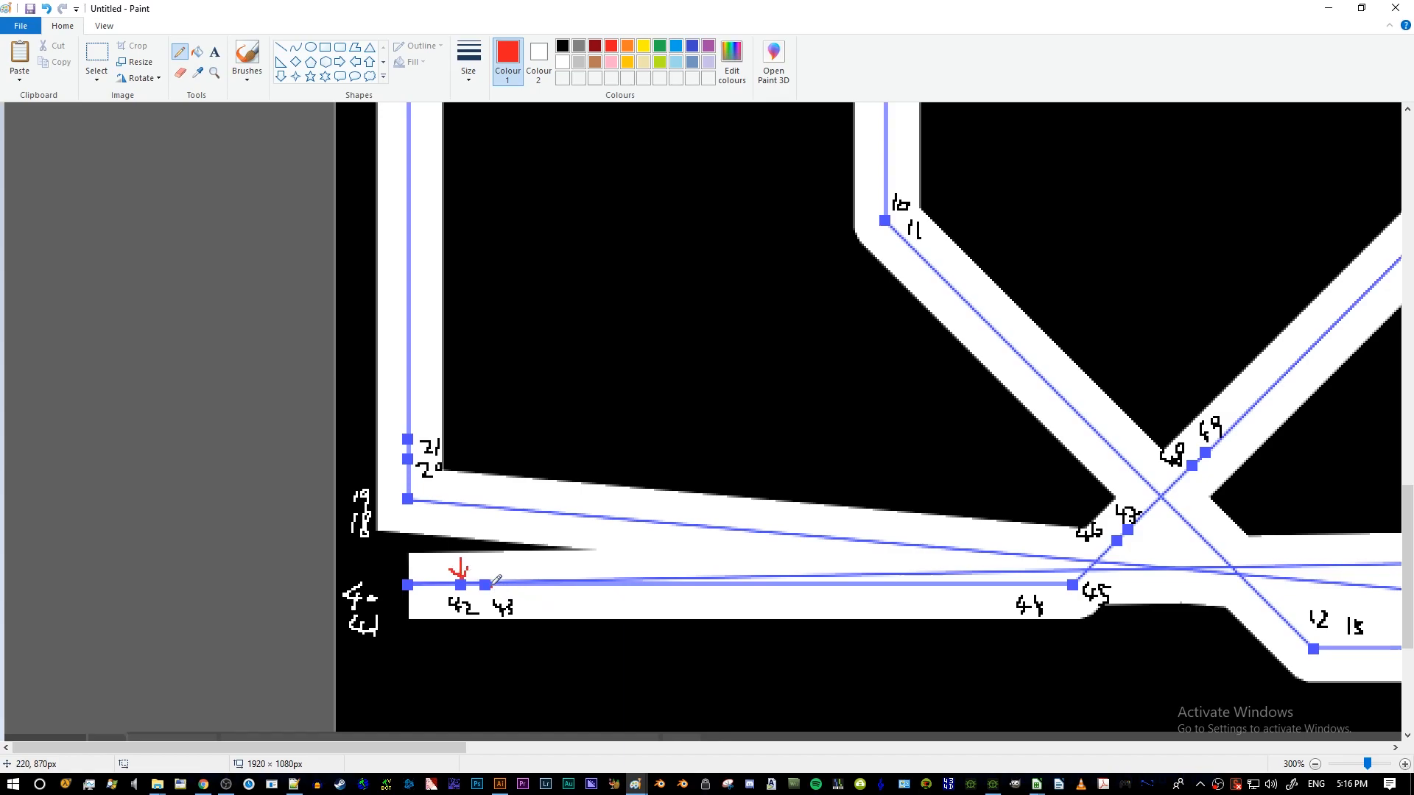
left_click_drag(413, 748, 545, 749)
left_click_drag(705, 543, 719, 559)
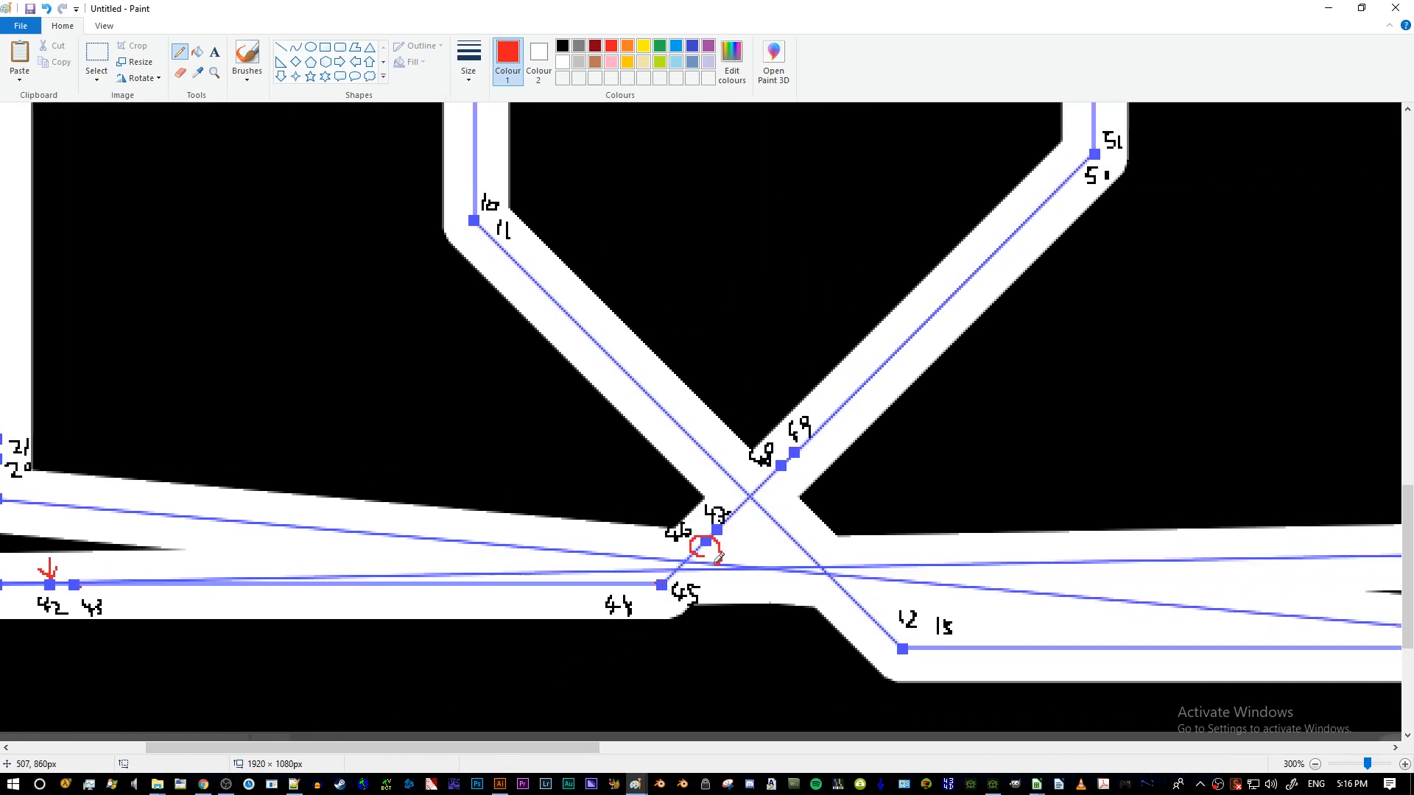
- In convert.ods, enter nodes 46, 47 and 48 in the node column, in cells AA35 to AA37
key("alt+Tab")
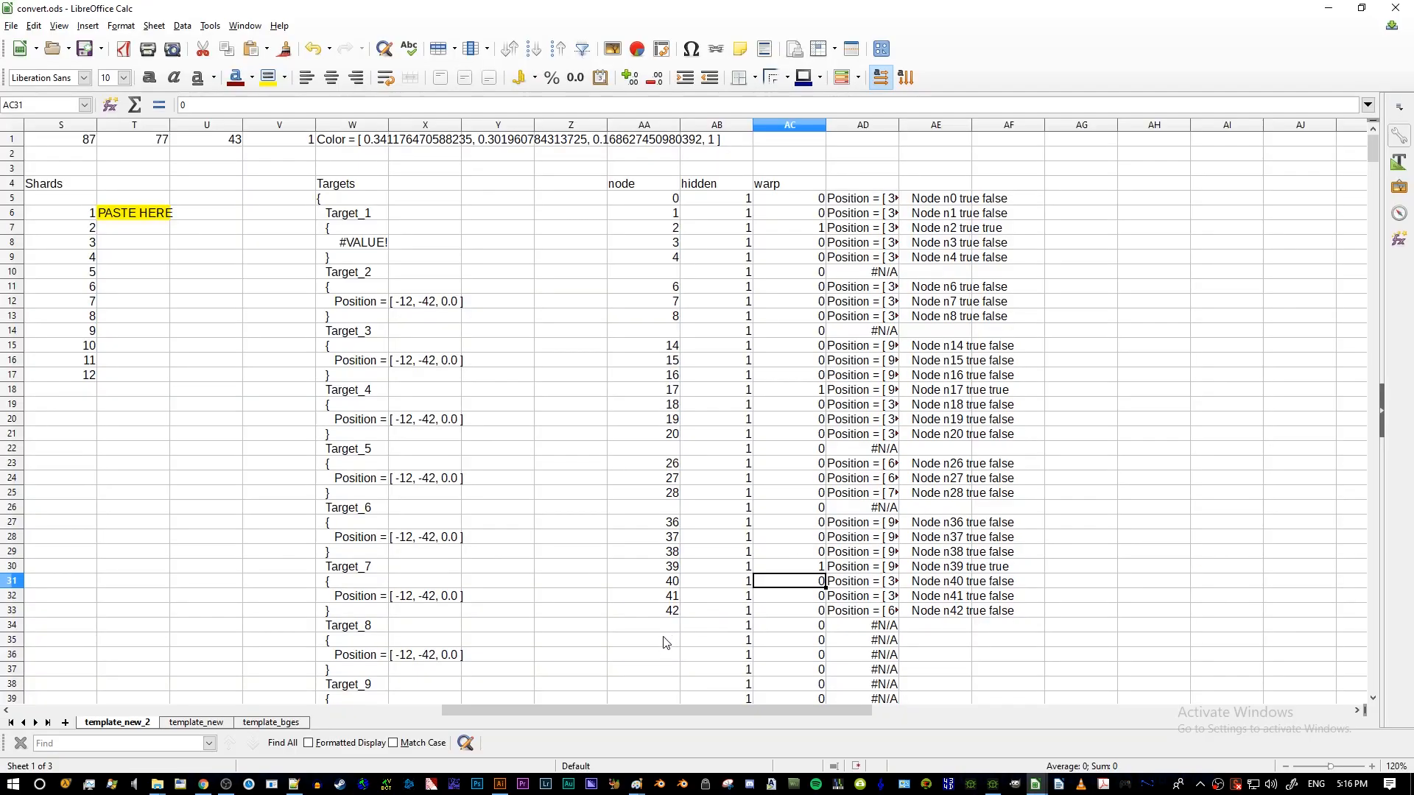
left_click(665, 642)
type("46")
key("Return")
type("47")
key("Return")
type("48")
key("Return")
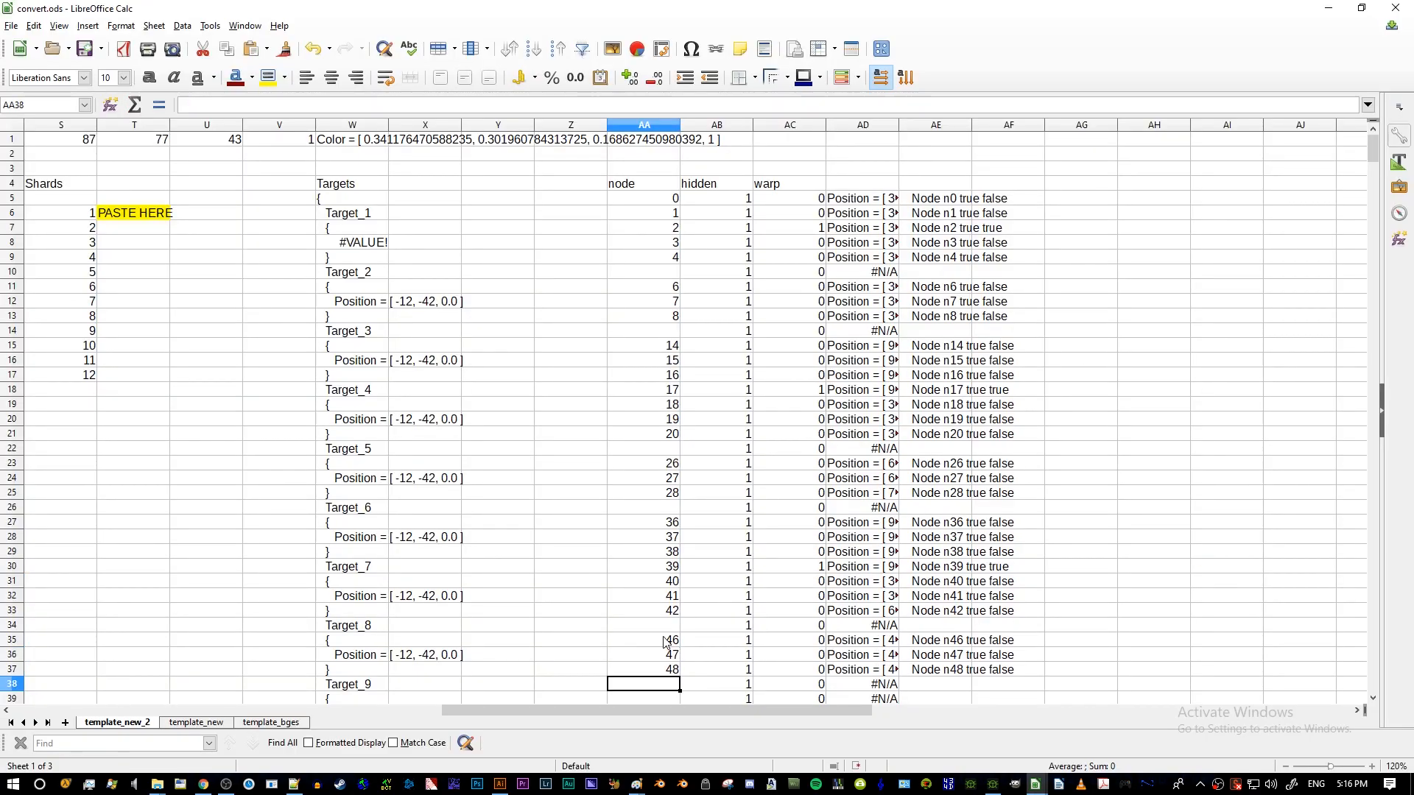
- In Paint, mark the diagonal stretch between nodes 46 and 48 in red, checking back against convert.ods
key("alt+Tab")
left_click_drag(714, 535, 769, 469)
key("alt+Tab")
scroll(658, 654, "down", 4)
key("alt+Tab")
- Follow the path up to its end and mark the stretch above node 52 in red
scroll(955, 437, "up", 5)
scroll(956, 437, "up", 2)
scroll(956, 442, "down", 2)
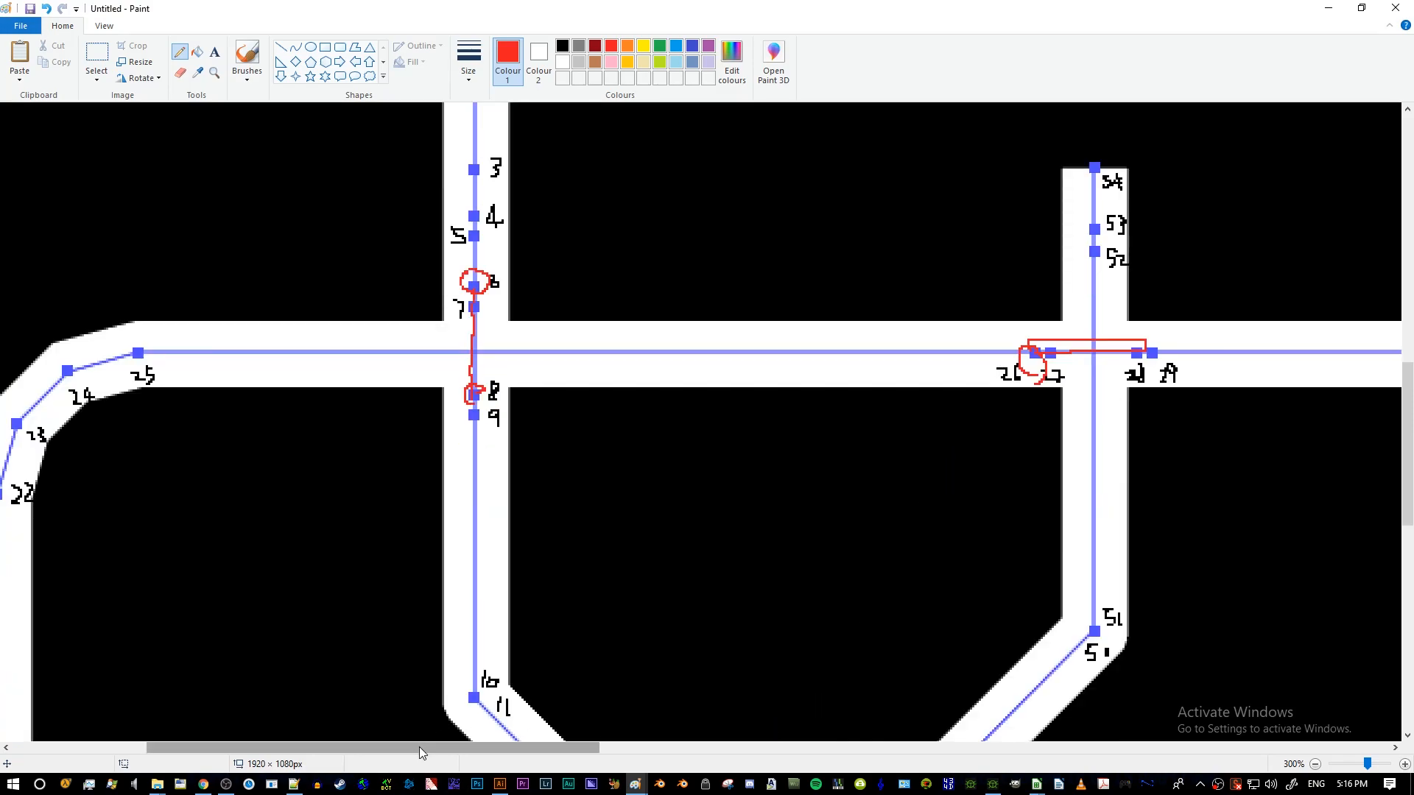
left_click_drag(431, 748, 522, 747)
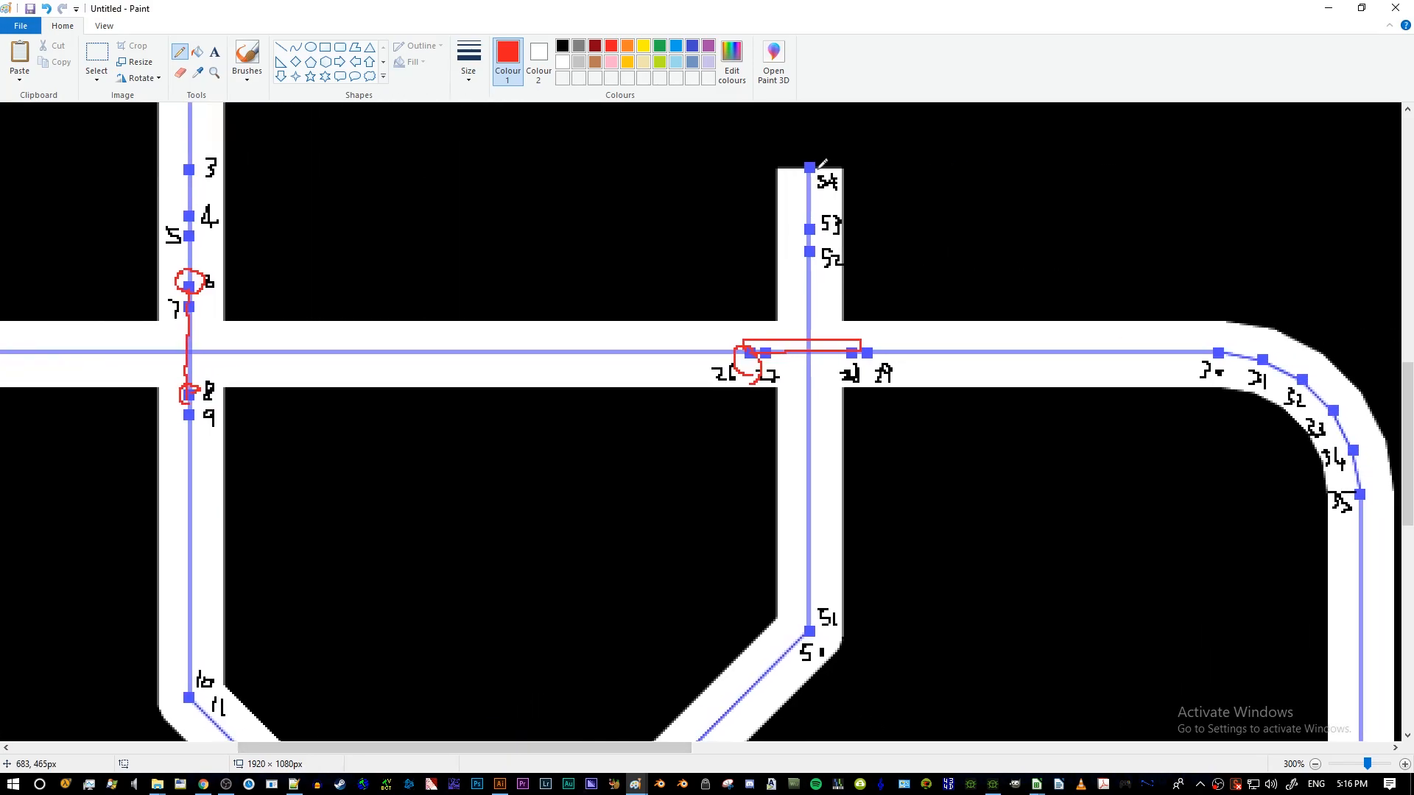
mouse_move(816, 247)
left_mouse_down()
mouse_move(814, 170)
mouse_move(808, 228)
mouse_move(813, 199)
left_mouse_up()
- In convert.ods, enter nodes 52, 53 and 54 in the node column, in cells AA39 to AA41
key("alt+Tab")
left_click(667, 573)
type("52")
key("Return")
type("53")
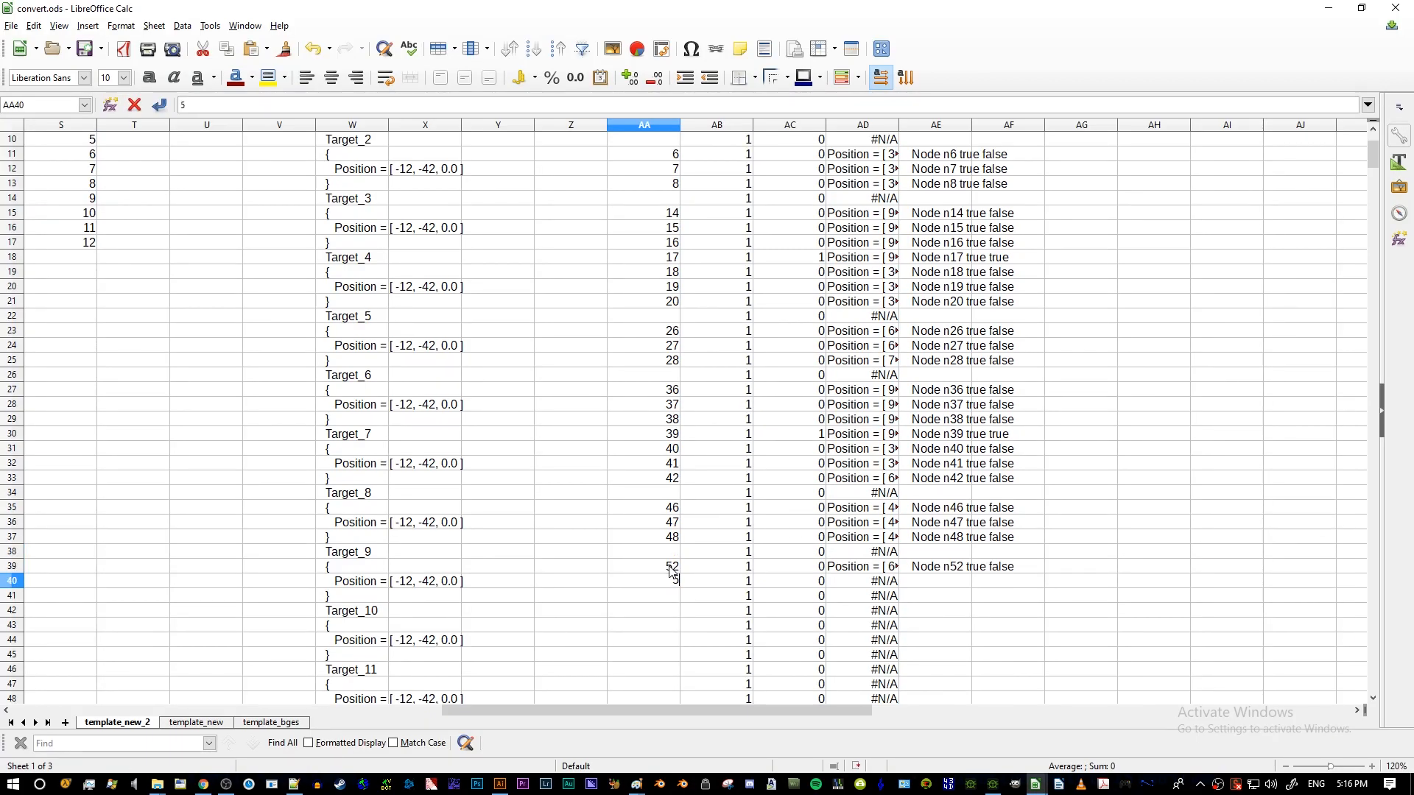
key("Return")
type("54")
key("Return")
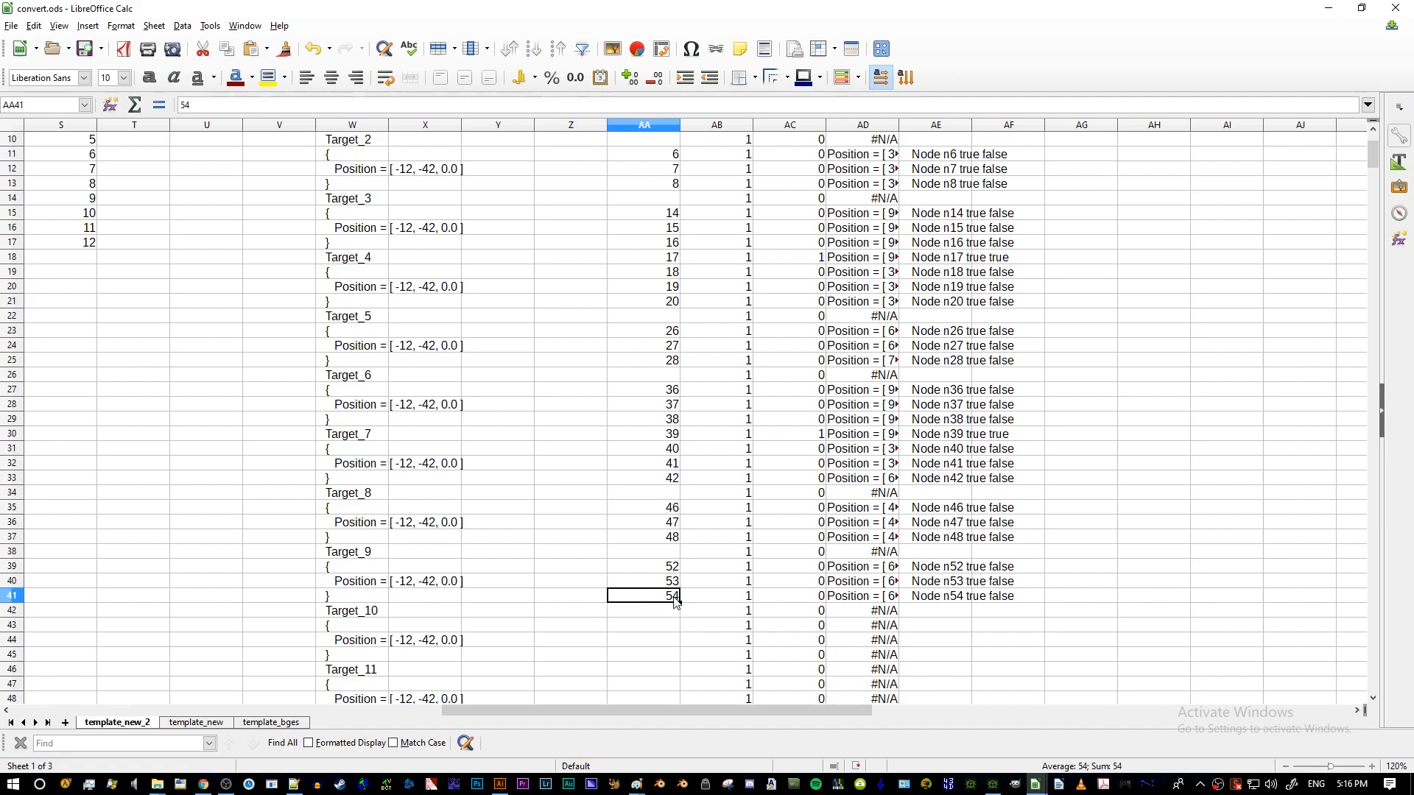
- In Paint, mark the final node at the end of the path in red and write 54 beside it
key("alt+Tab")
mouse_move(792, 171)
left_mouse_down()
mouse_move(847, 158)
mouse_move(881, 219)
left_mouse_up()
mouse_move(884, 163)
left_mouse_down()
mouse_move(915, 206)
mouse_move(955, 179)
mouse_move(956, 228)
left_mouse_up()
- In convert.ods, check the last node number in column G and return to the node flag table
key("alt+Tab")
mouse_move(595, 715)
left_mouse_down()
mouse_move(312, 709)
mouse_move(288, 674)
mouse_move(329, 711)
mouse_move(823, 713)
left_mouse_up()
scroll(361, 713, "down", 8)
left_click(221, 493)
scroll(828, 586, "up", 8)
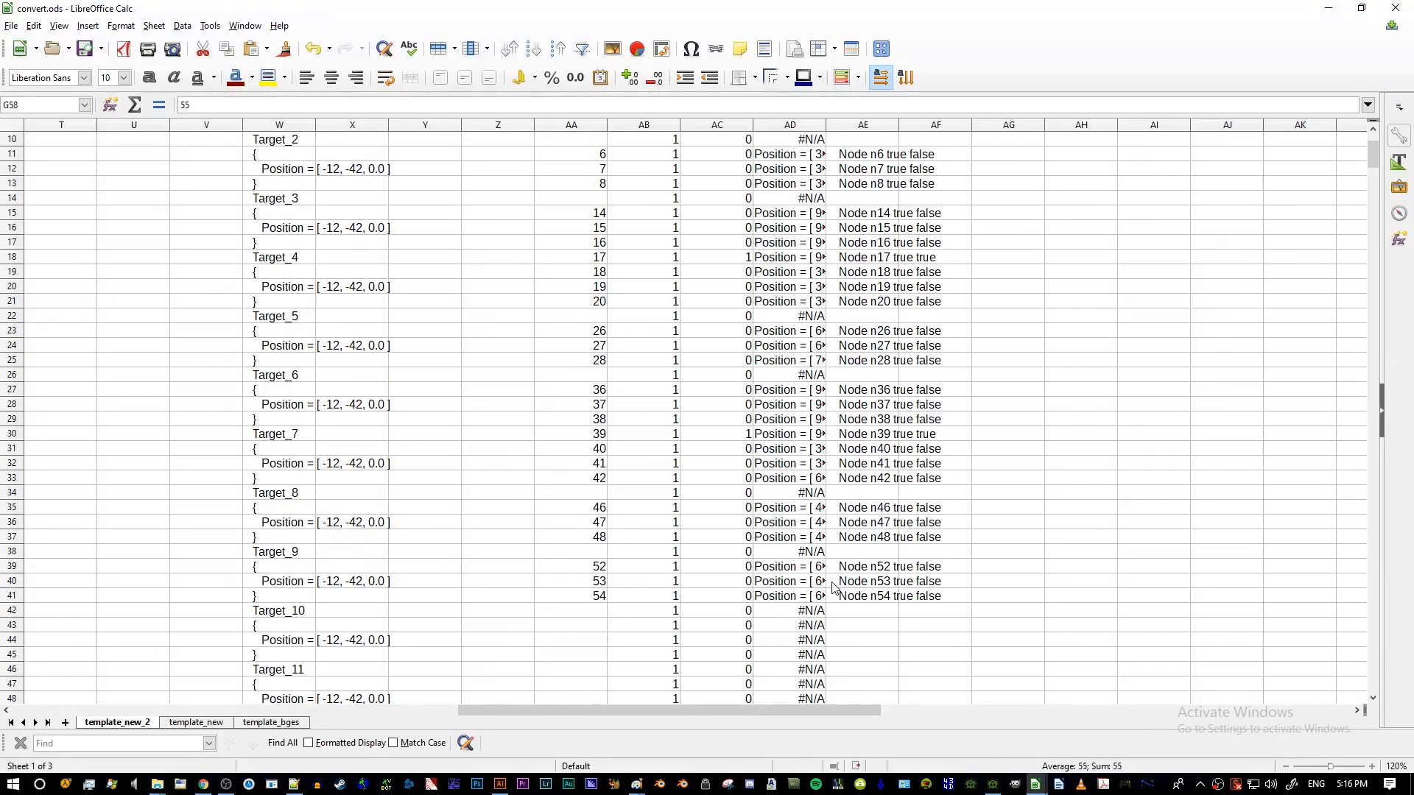
scroll(827, 584, "up", 3)
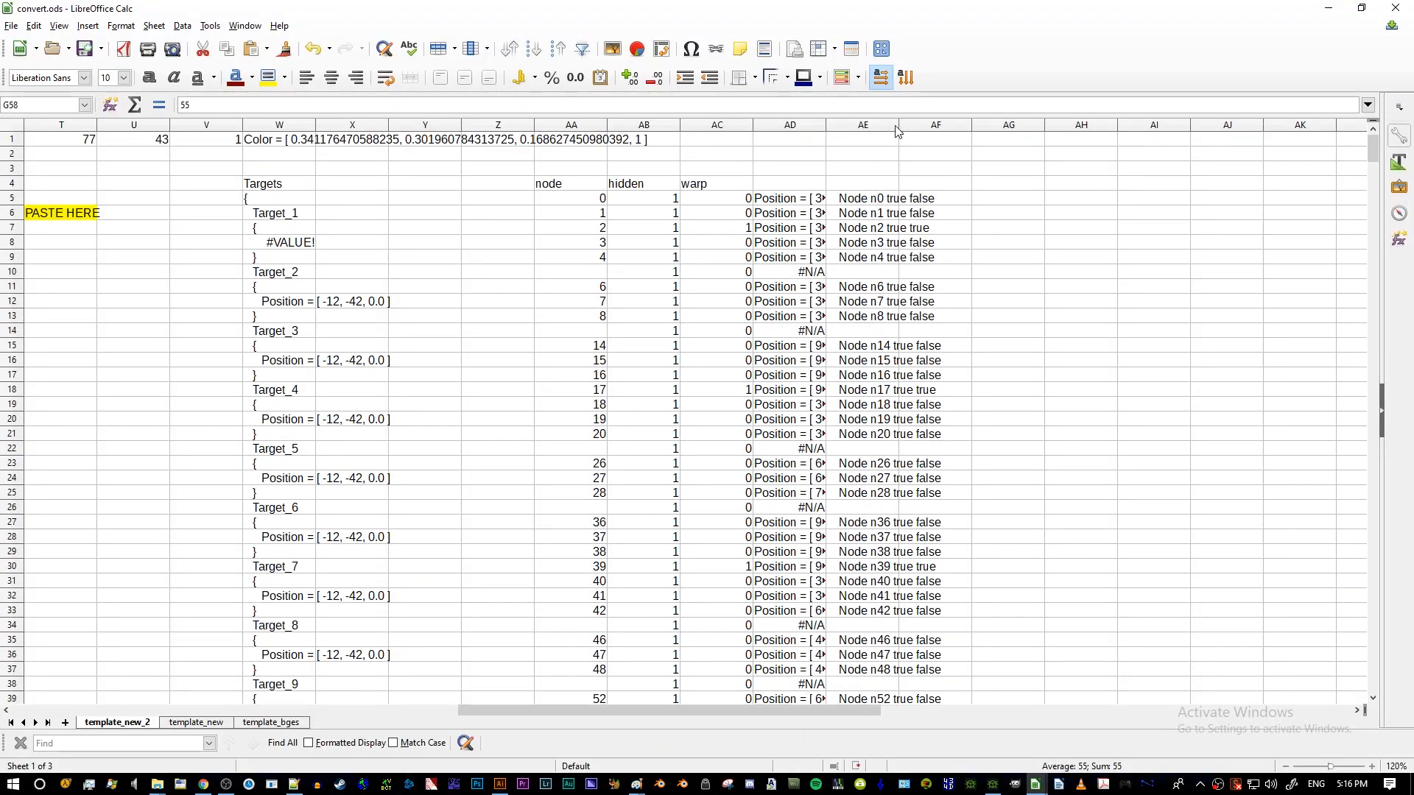
- Copy the generated node lines in AE5:AE41 into rules.gvf in Notepad++, below the Flags comment of Path_1, and save the file
left_click_drag(858, 203, 860, 554)
scroll(871, 337, "down", 4)
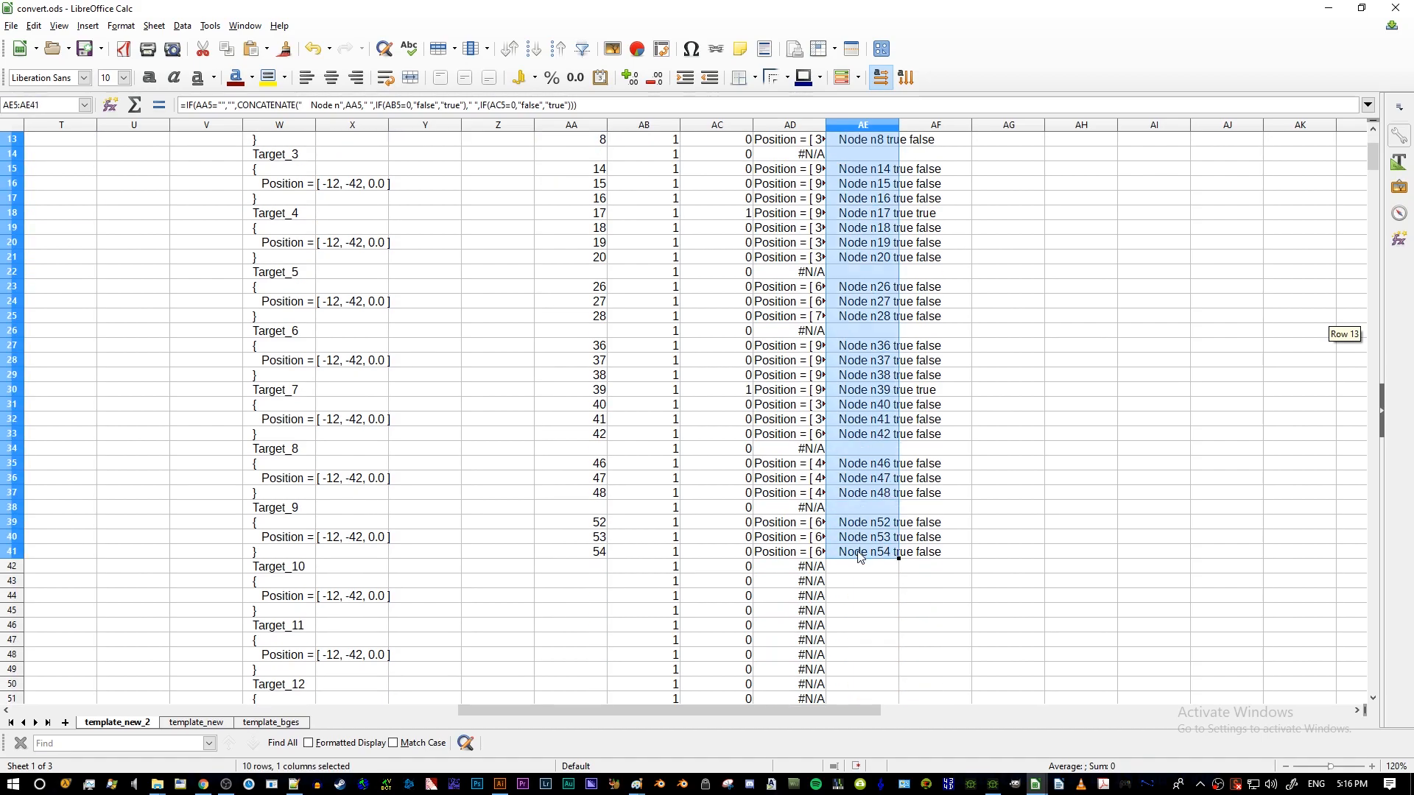
key("super+Tab")
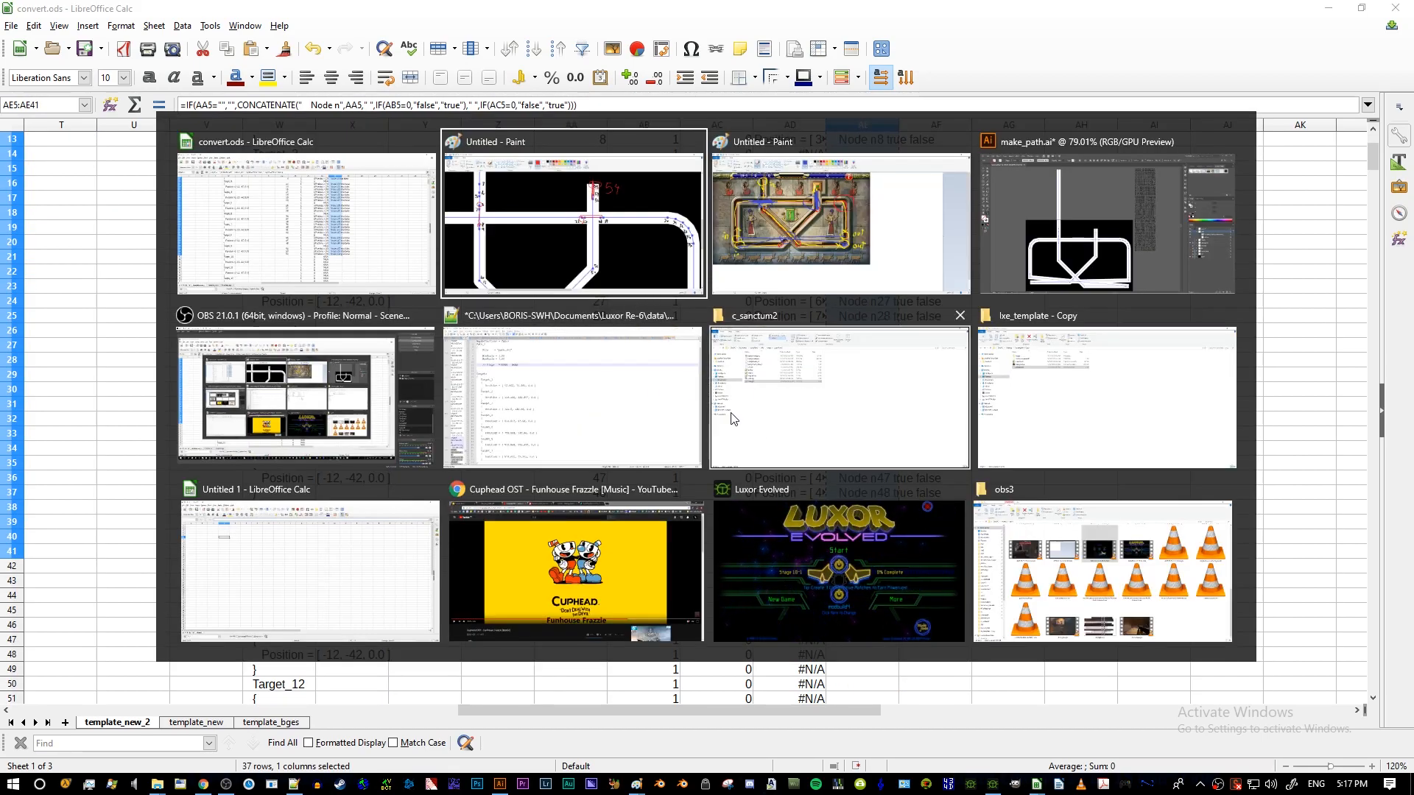
left_click(597, 439)
left_click(537, 290)
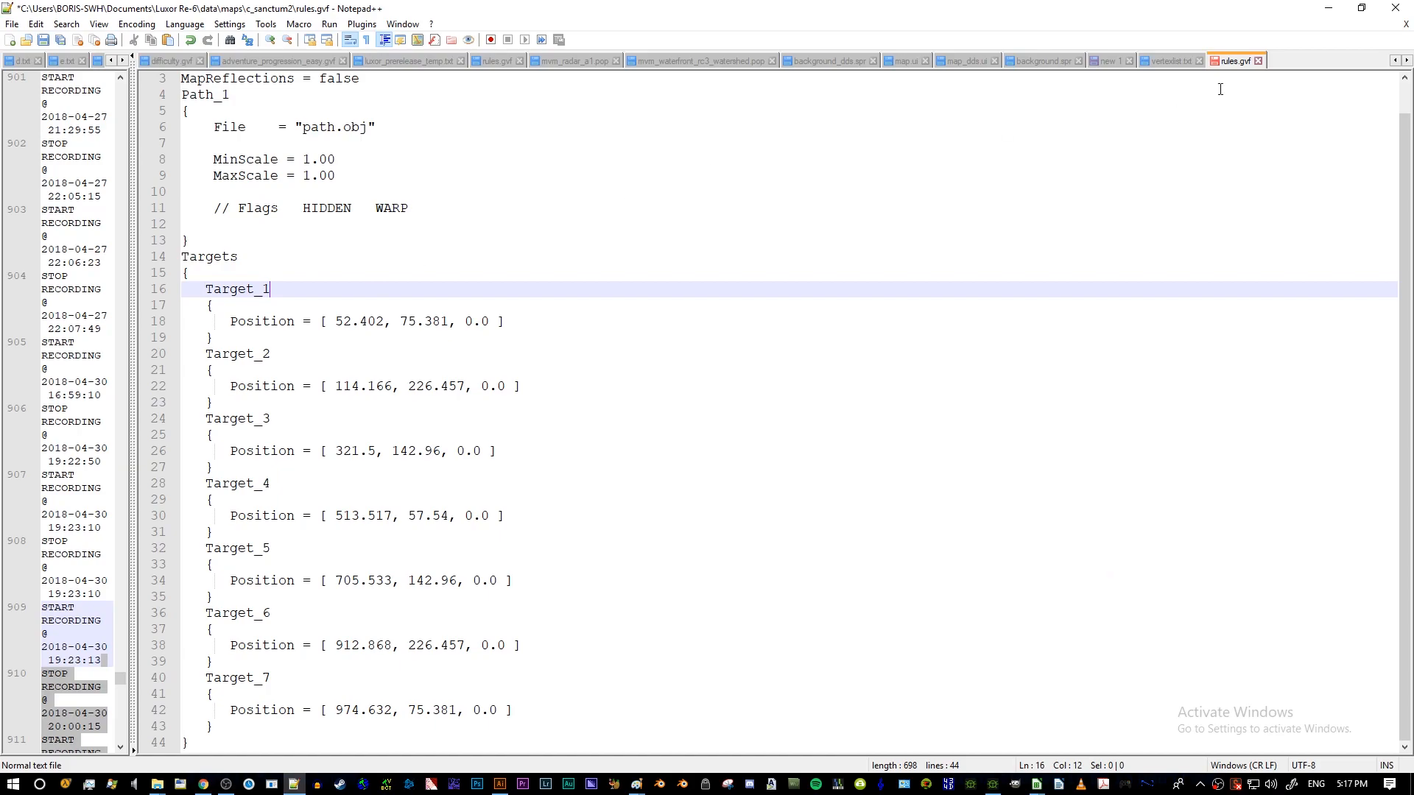
left_click(254, 220)
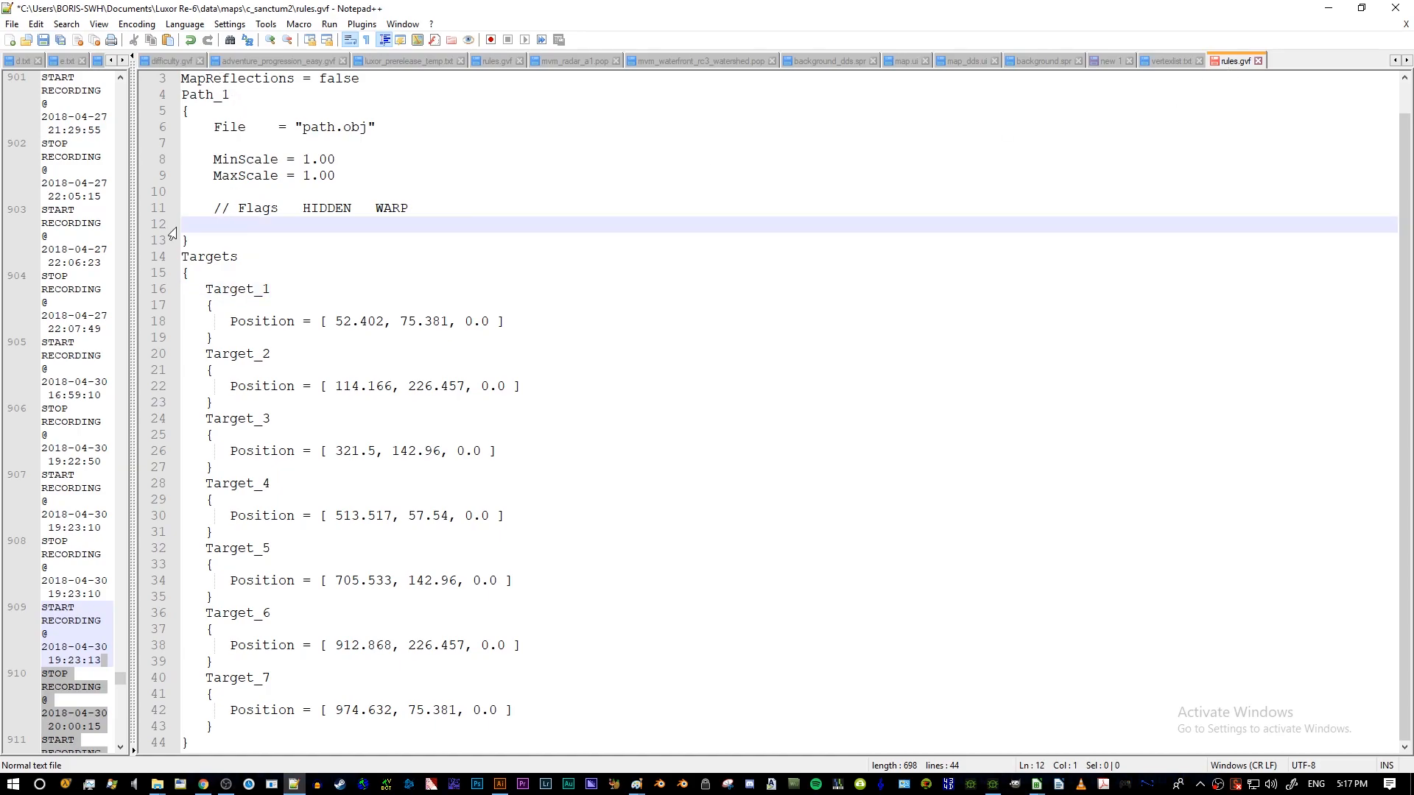
type("Node n0 true false     Node n1 true false     Node n2 true true     Node n3 true false     Node n4 true false      Node n6 true false     Node n7 true false     Node n8 true false      Node n14 true false     Node n15 true false     Node n16 true false     Node n17 true true     Node n18 true false     Node n19 true false     Node n20 true false      Node n26 true false     Node n27 true false     Node n28 true false      Node n36 true false     Node n37 true false     Node n38 true false     Node n39 true true     Node n40 true false     Node n41 true false     Node n42 true false      Node n46 true false     Node n47 true false     Node n48 true false      Node n52 true false     Node n53 true false     Node n54 true false")
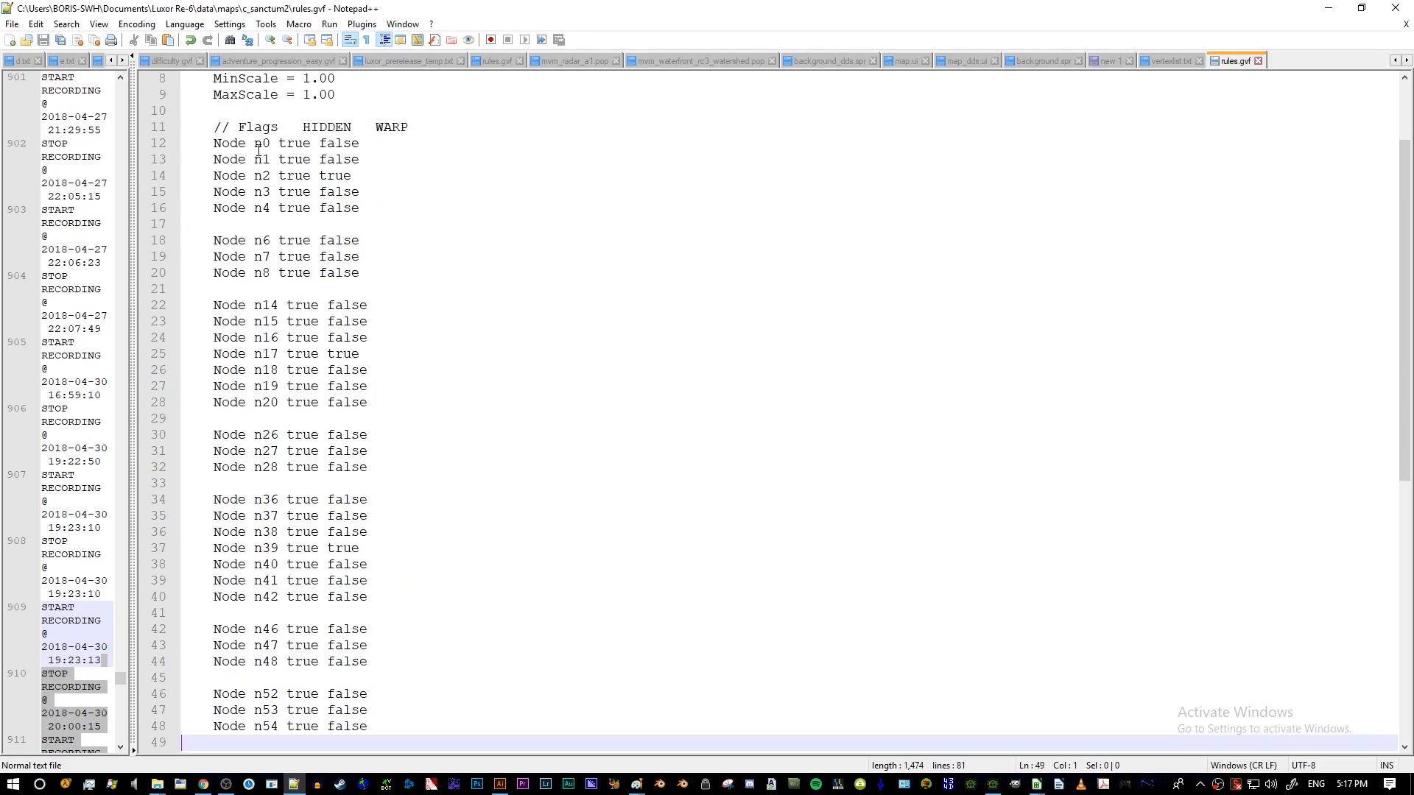
- Review rules.gvf from the Path_1 header through the pasted node flags to the closing brace before Targets
scroll(257, 160, "down", 3)
scroll(265, 142, "up", 6)
left_click(191, 129)
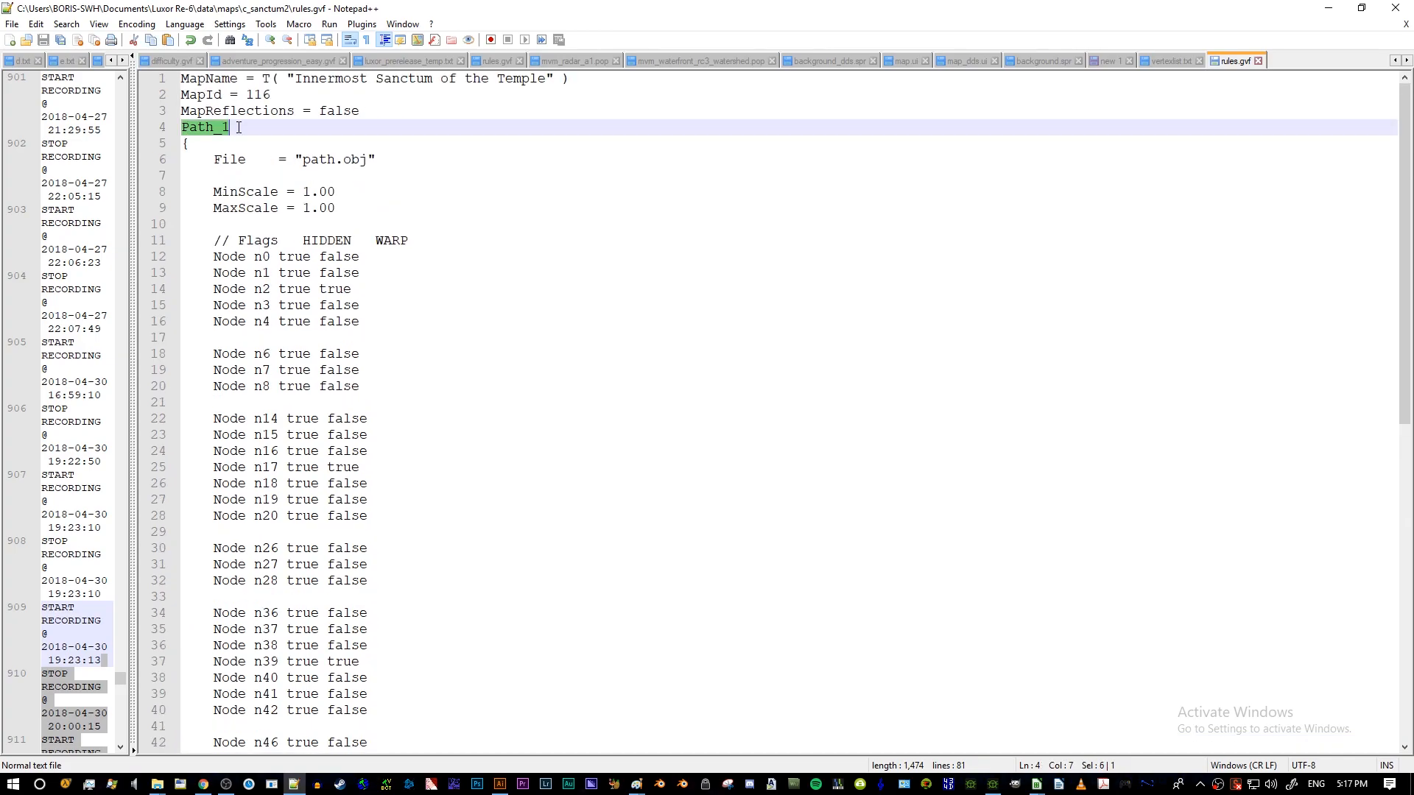
key("Down")
key("Down")
key("Down")
left_click(243, 245)
key("End")
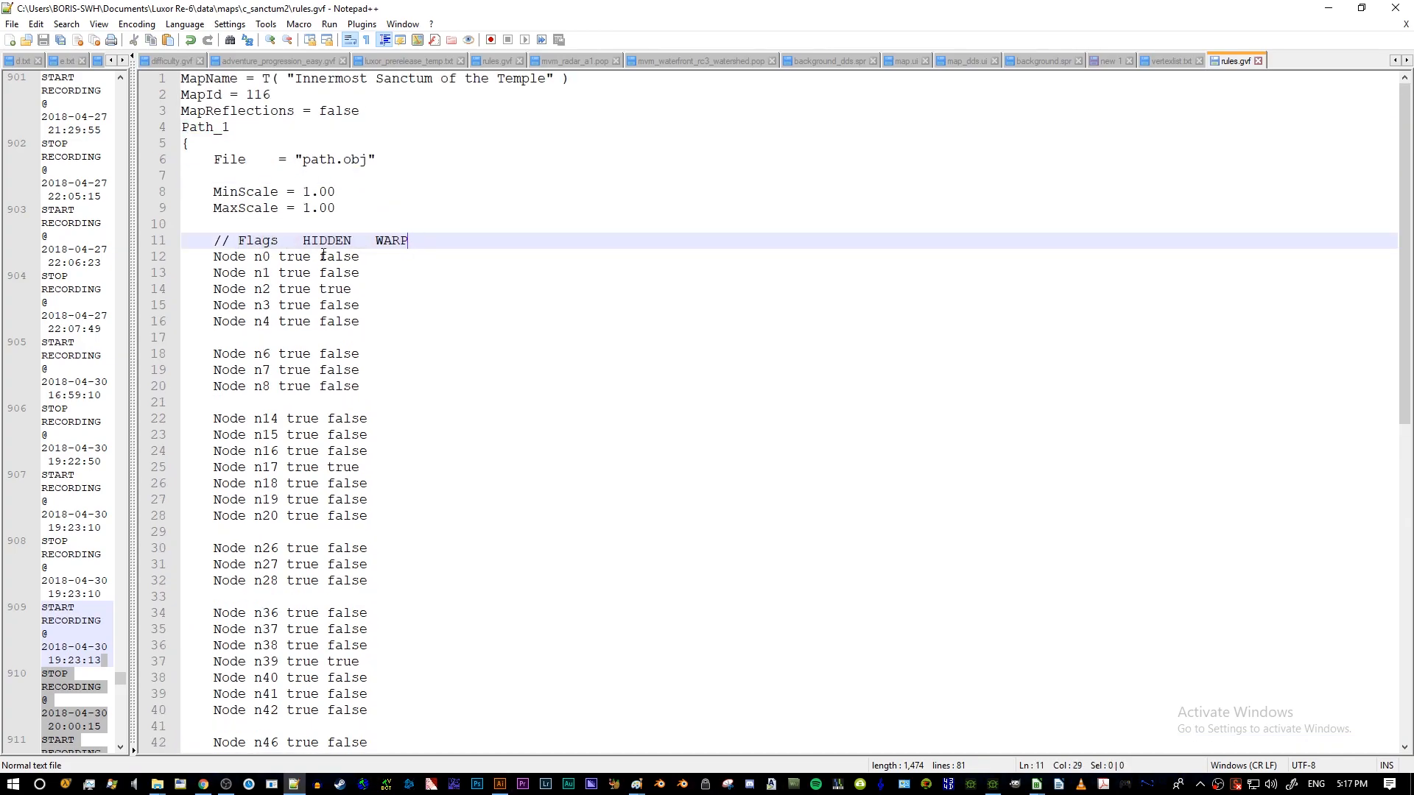
scroll(259, 230, "down", 7)
left_click(215, 515)
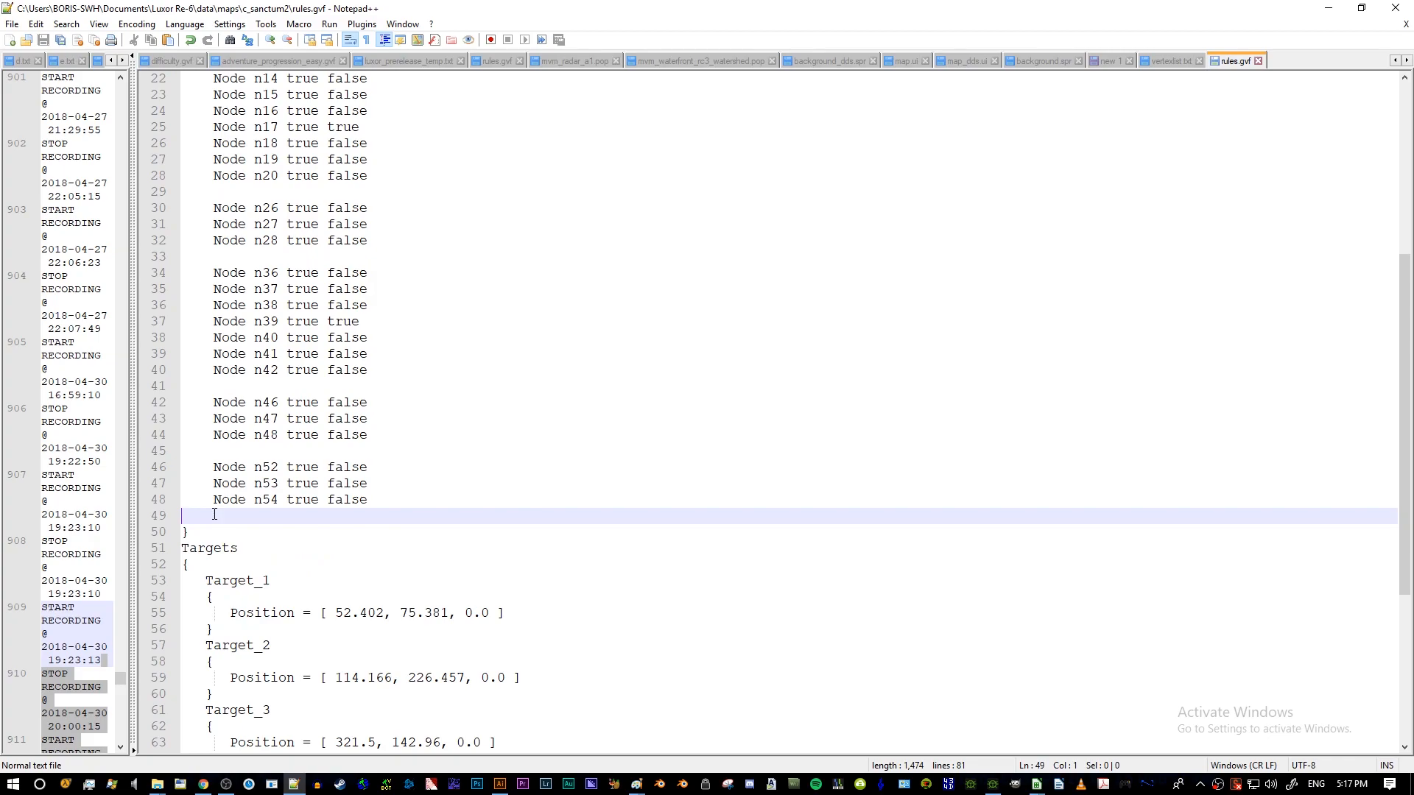
- Delete the Target_1 to Target_7 blocks inside the Targets section
scroll(224, 511, "down", 6)
left_click_drag(213, 284, 258, 724)
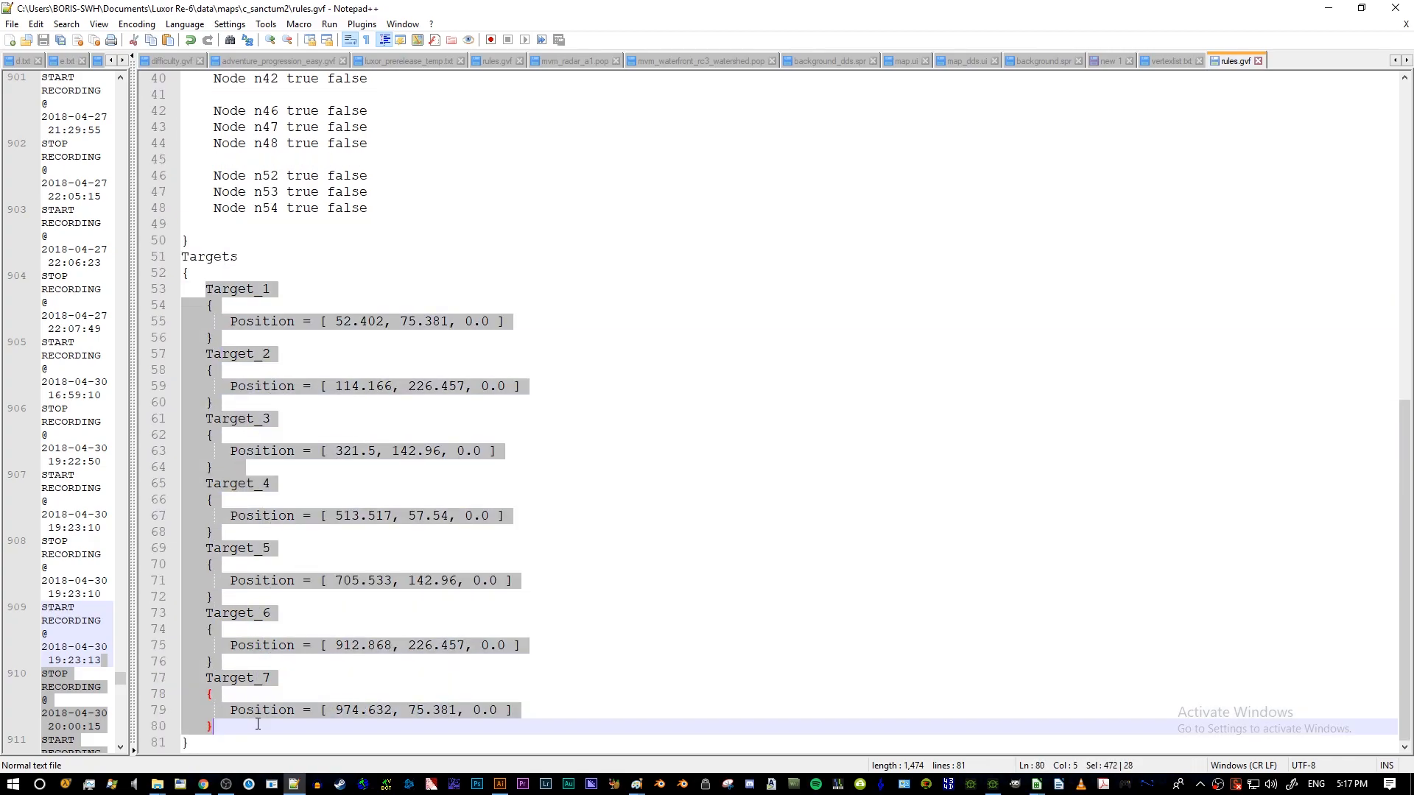
key("Delete")
- Switch to make_path.ai in Illustrator, hide the side_guards and path layers, and show the Shards layer
key("alt+Tab")
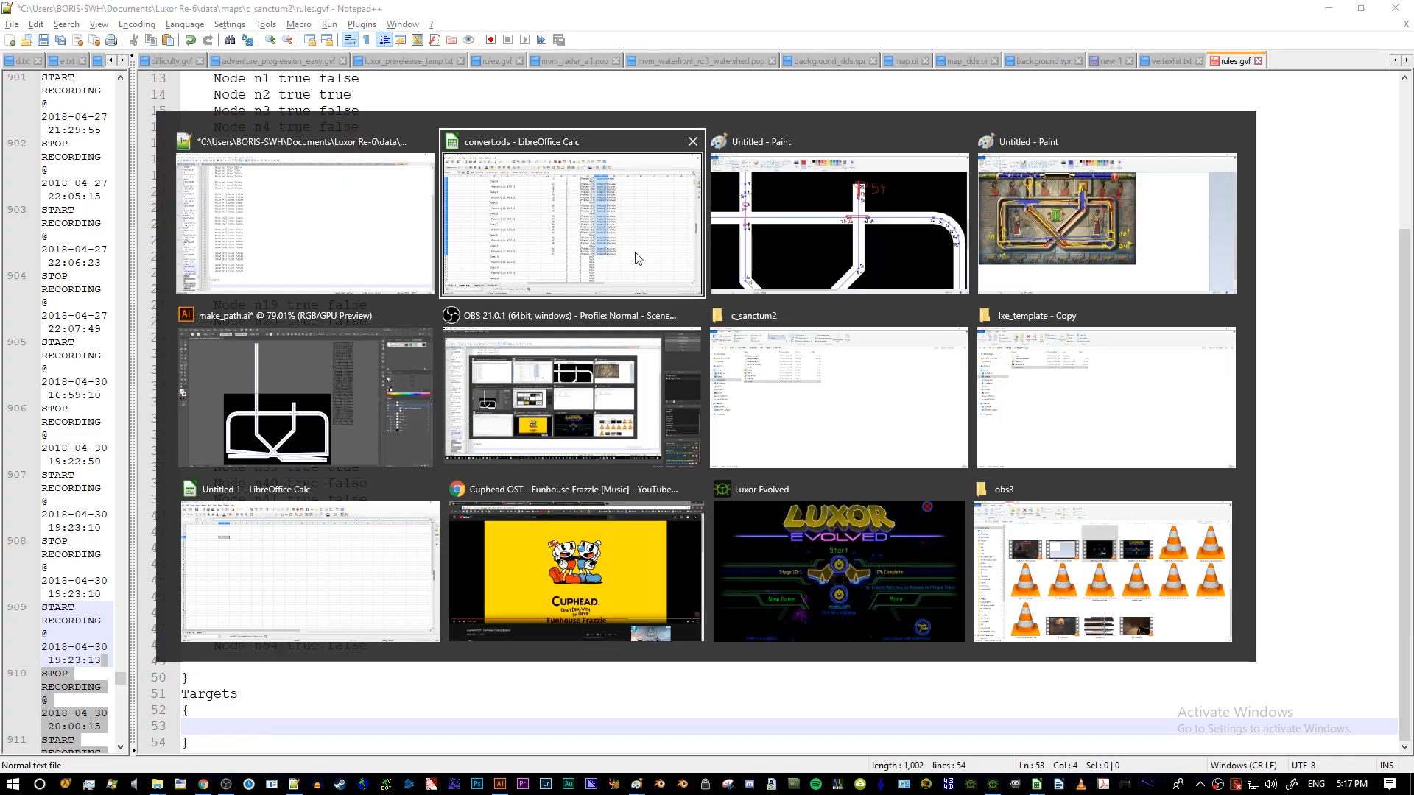
left_click(406, 418)
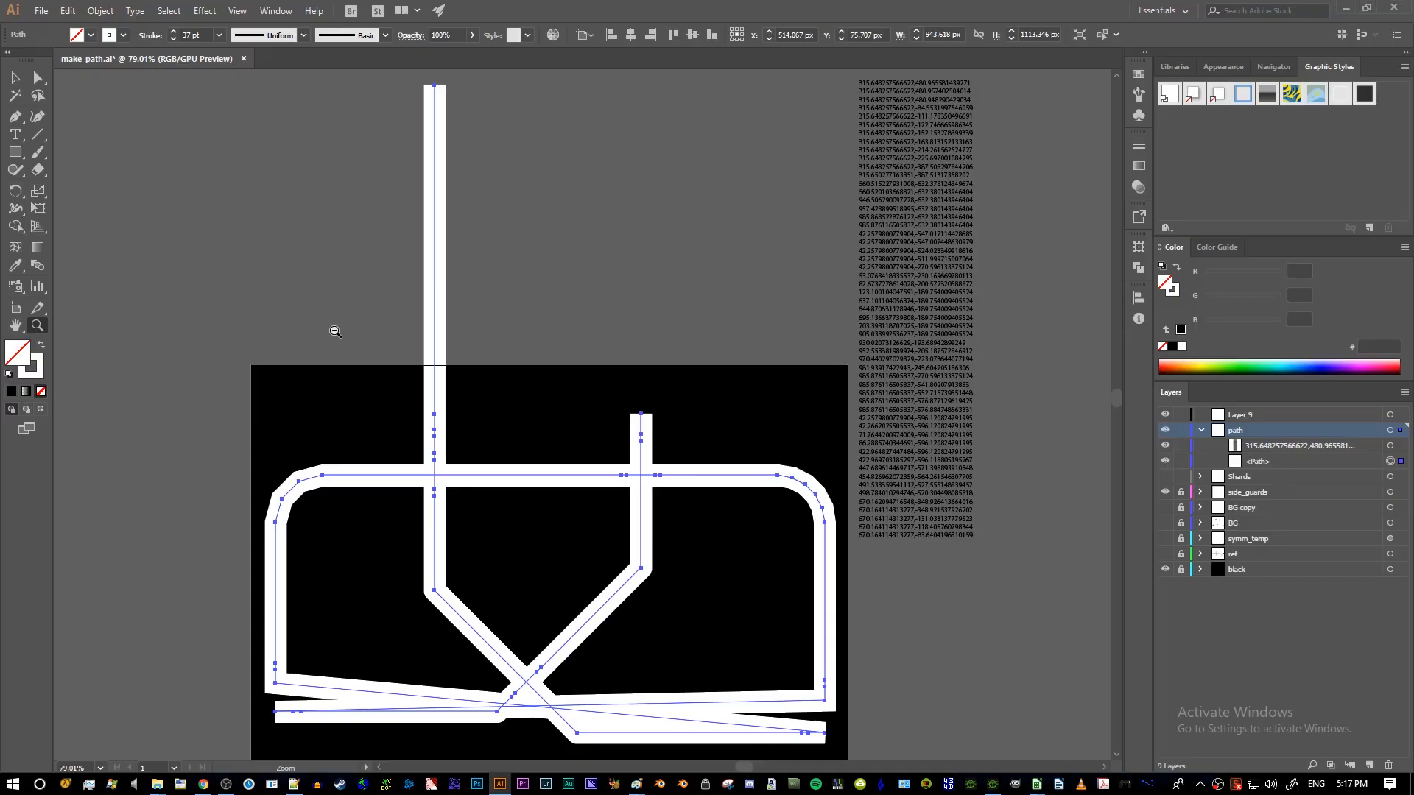
left_click(1166, 492)
left_click(1165, 476)
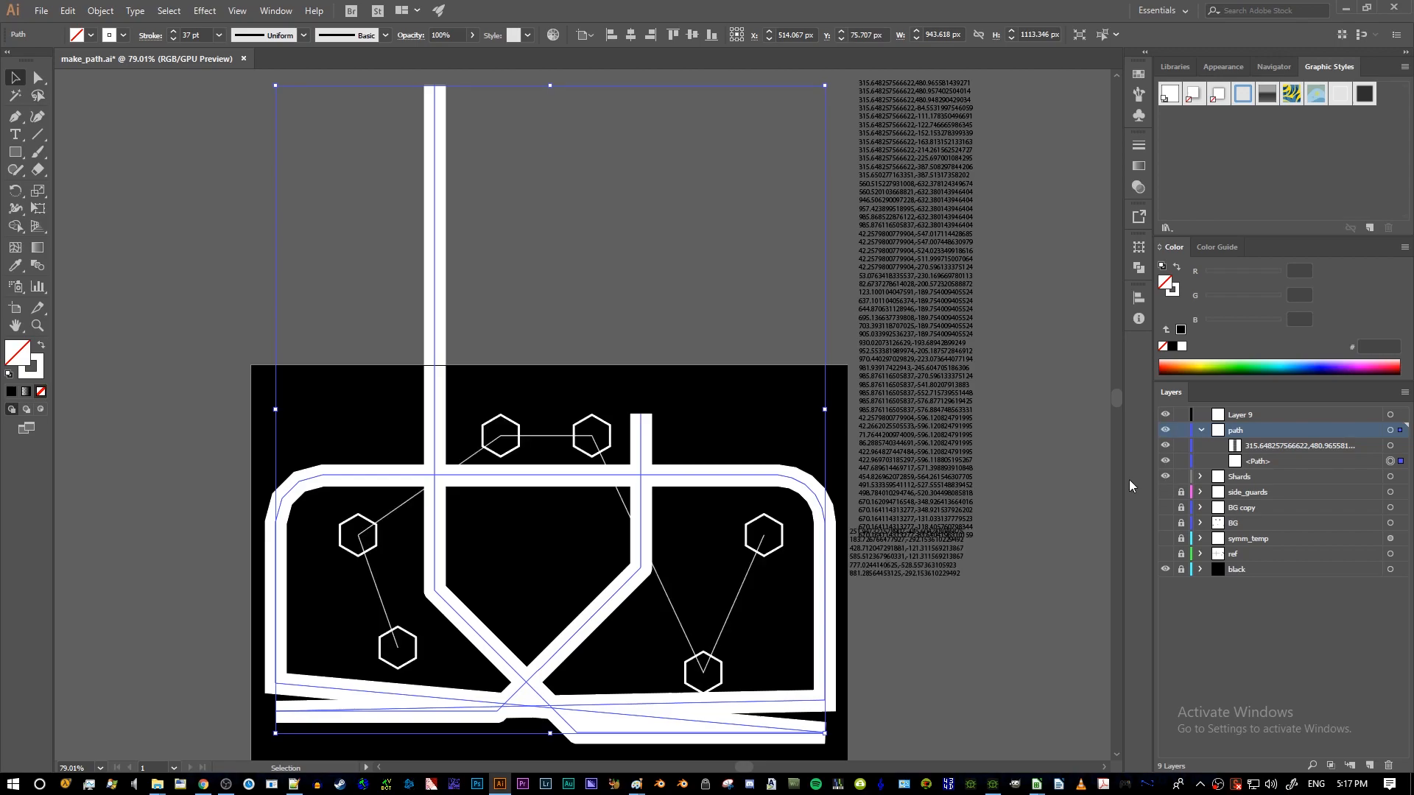
left_click(1165, 431)
- Copy the shard coordinate text beside the artboard into a new Notepad++ document and copy all its lines from there
key("t")
scroll(987, 575, "up", 5)
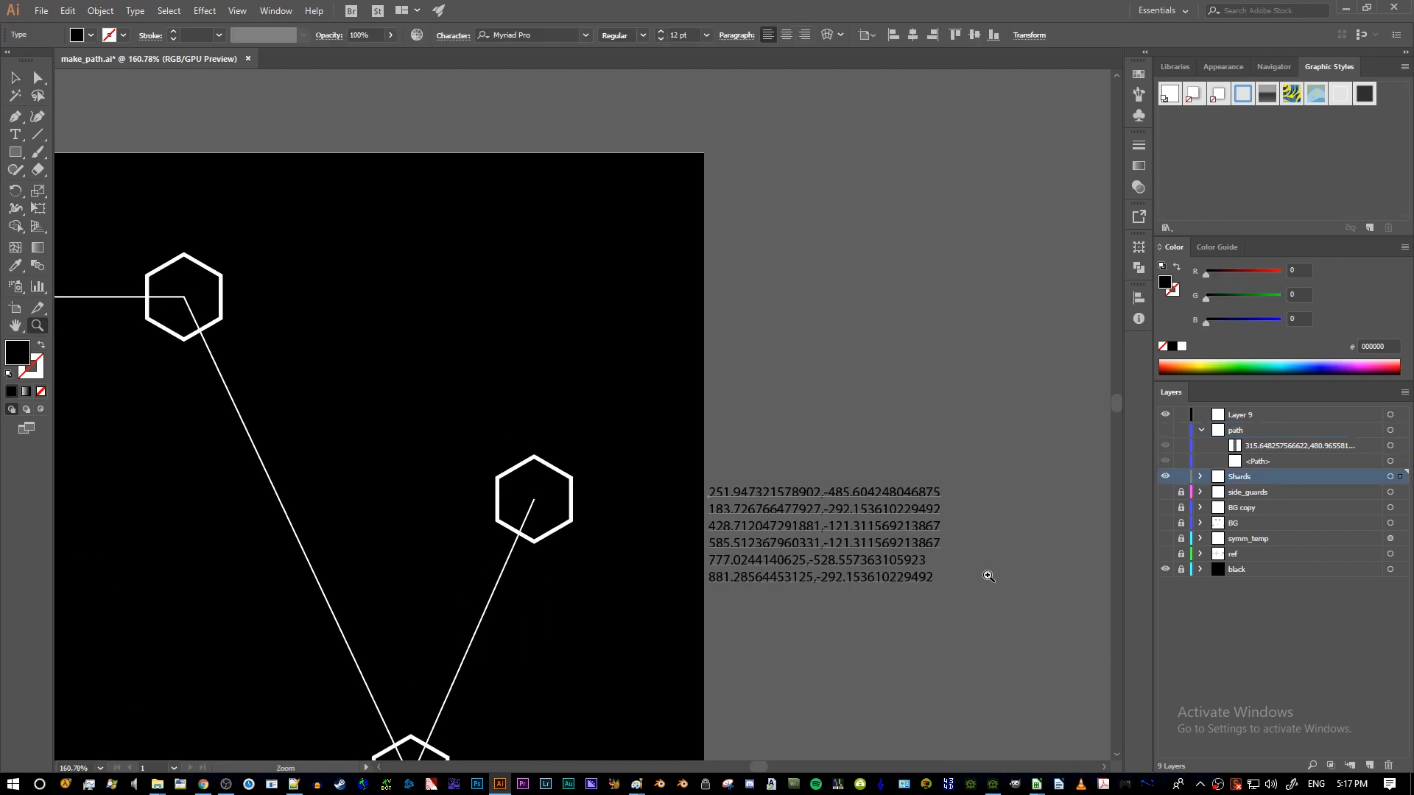
double_click(781, 495)
key("ctrl+a")
key("alt+Tab")
key("ctrl+n")
type("251.947321578902,-485.604248046875 183.726766477927,-292.153610229492 428.712047291881,-121.311569213867 585.512367960331,-121.311569213867 777.0244140625,-528.557363105923 881.28564453125,-292.153610229492")
key("ctrl+a")
key("ctrl+c")
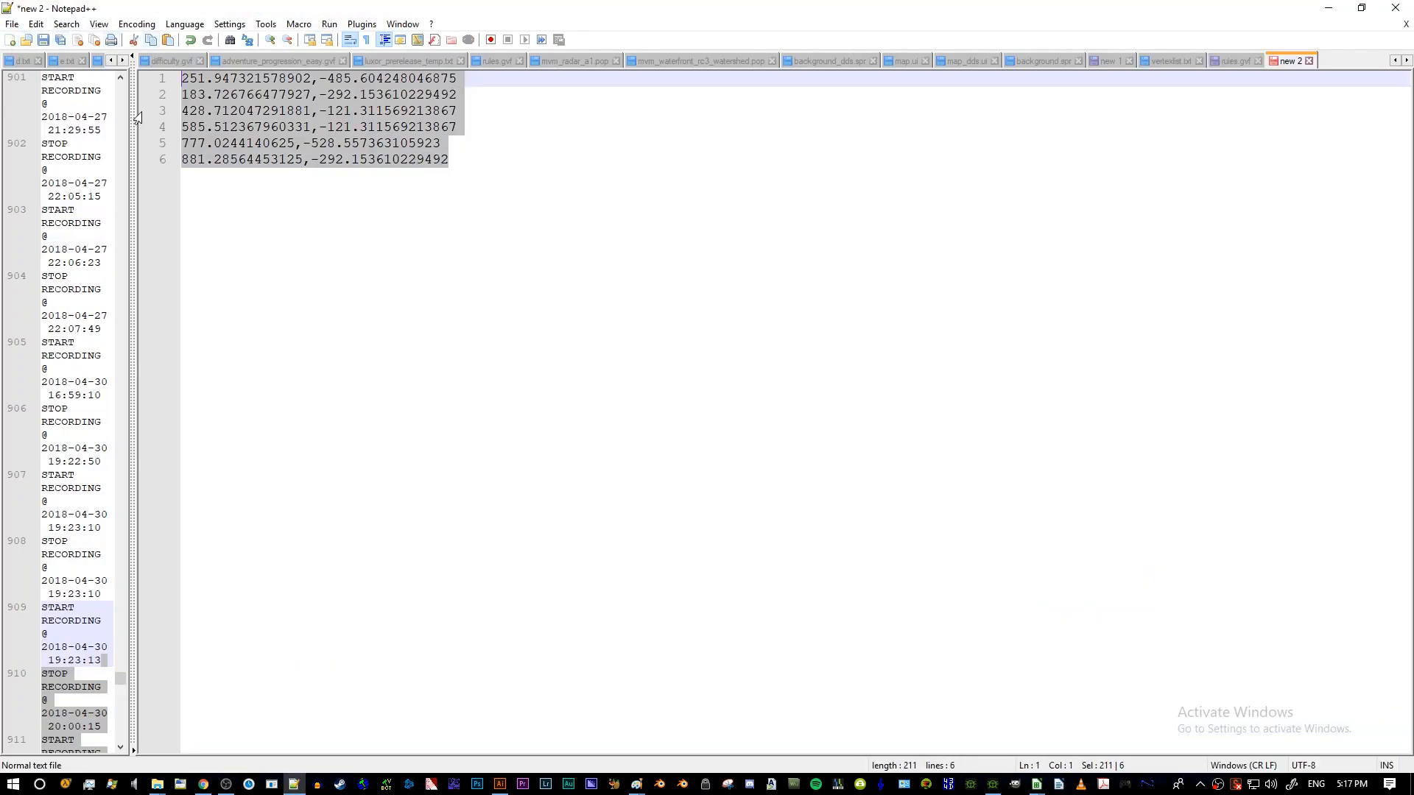
- Switch to convert.ods in LibreOffice Calc and paste the shard coordinates at the PASTE HERE cell T6, split into columns at the commas
key("alt+Tab")
left_click(888, 227)
scroll(844, 253, "up", 4)
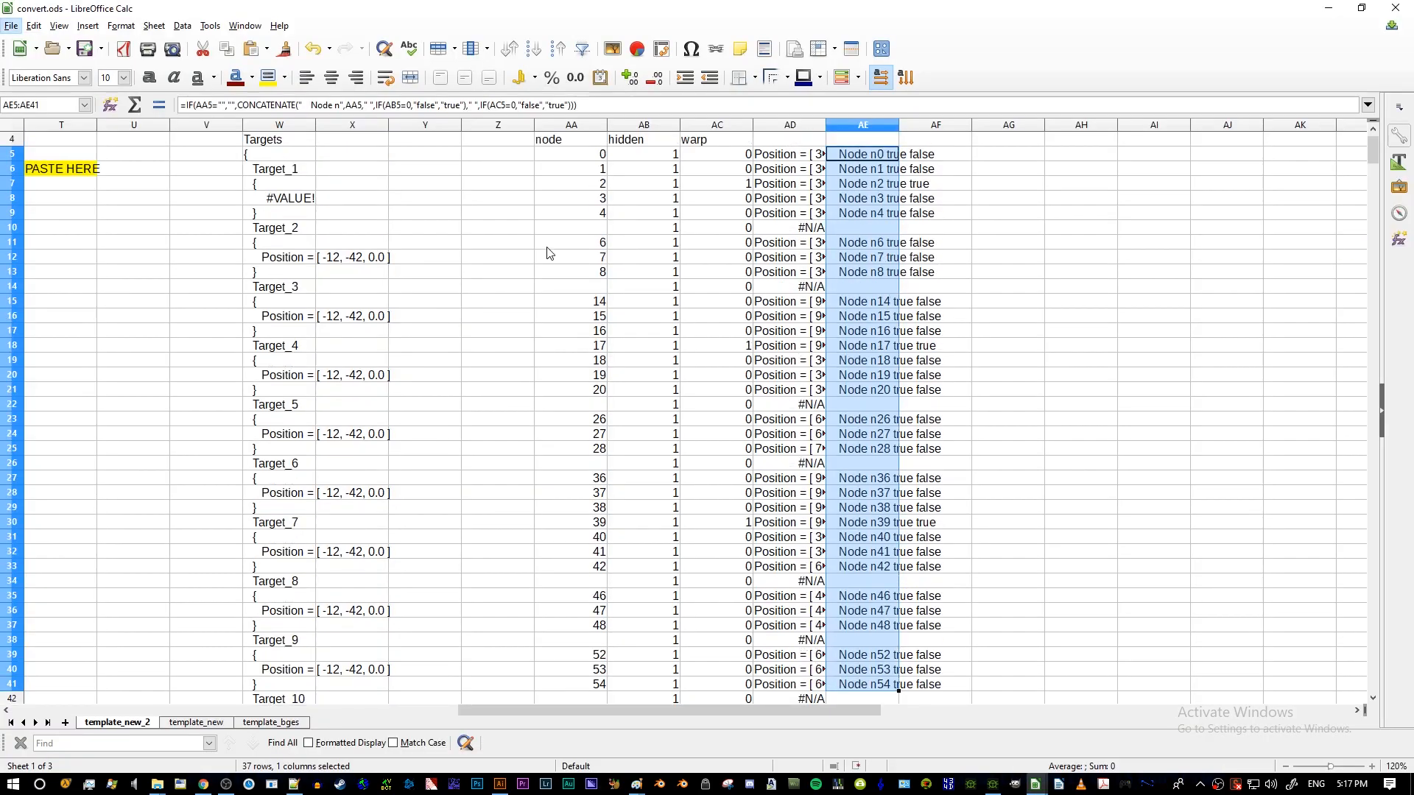
left_click(486, 243)
scroll(652, 593, "up", 1)
left_click_drag(651, 710, 551, 739)
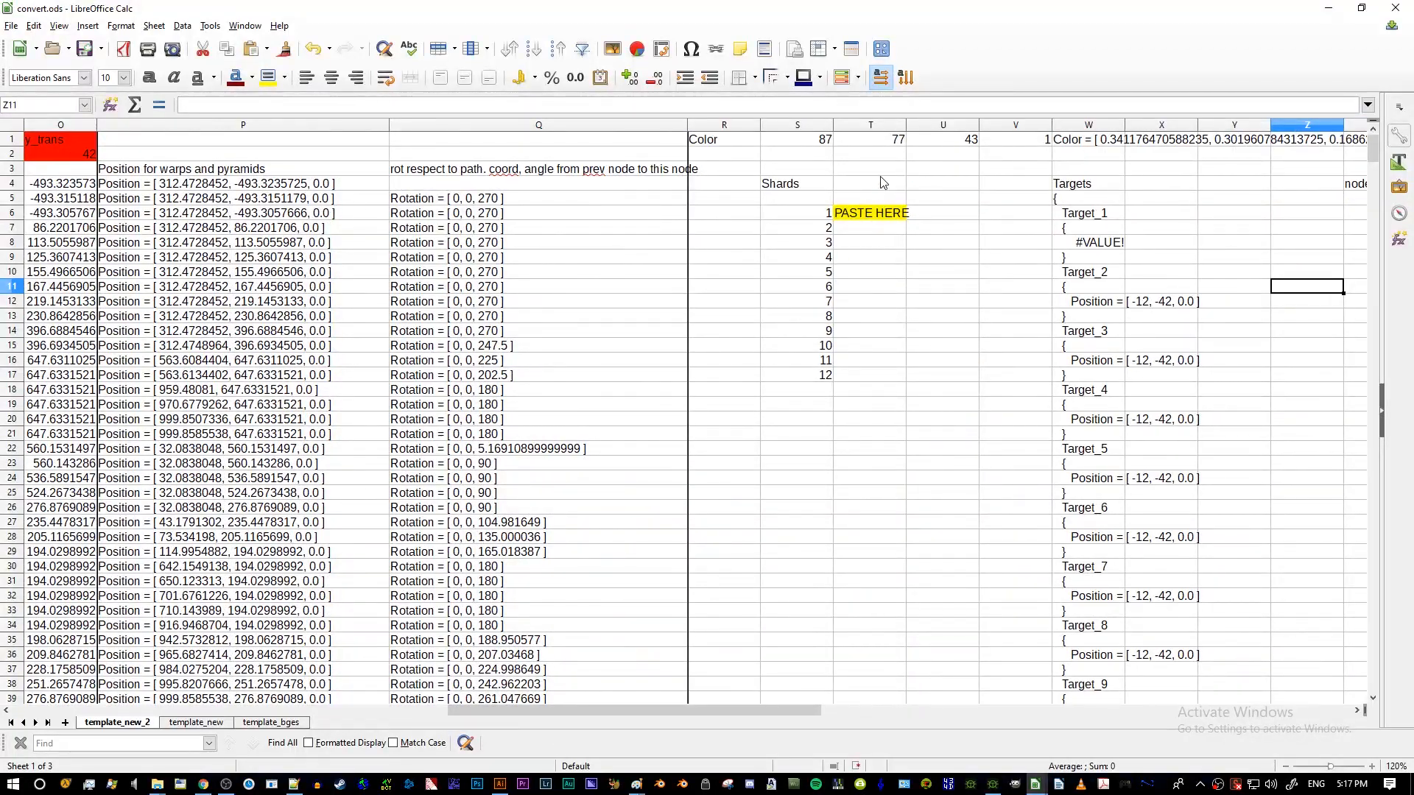
left_click(876, 128)
left_click(872, 215)
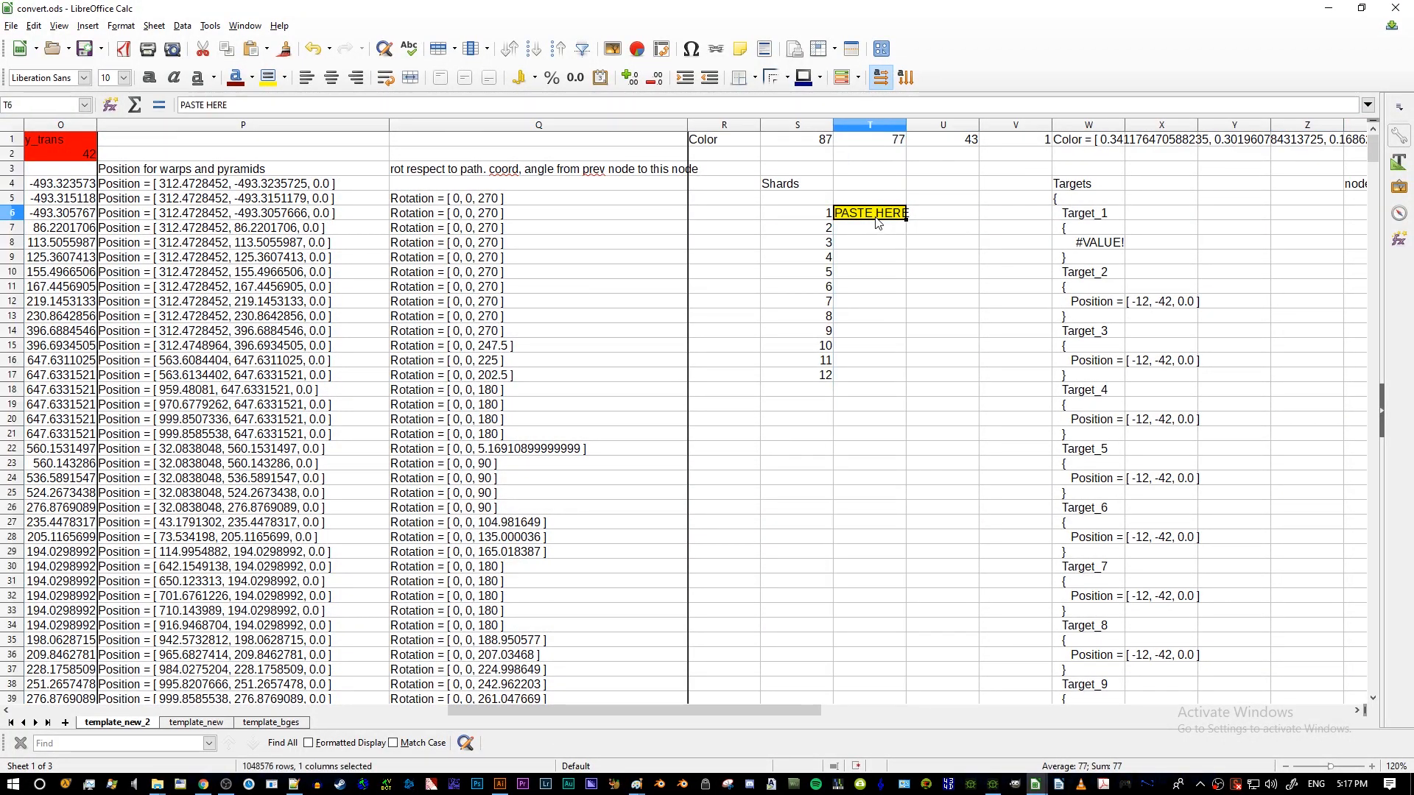
left_click(794, 186)
scroll(834, 207, "up", 3, "ctrl")
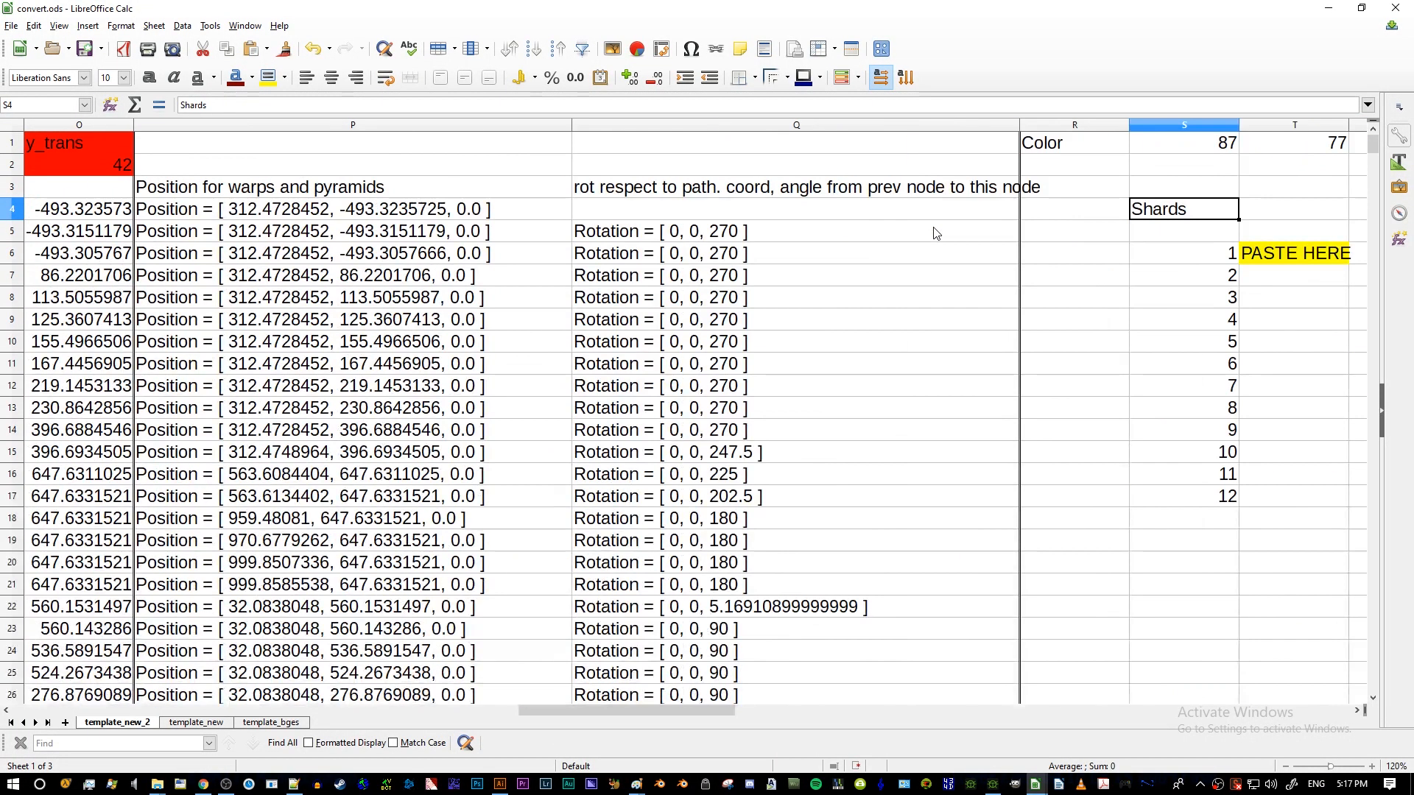
left_click_drag(655, 710, 737, 711)
left_click(783, 258)
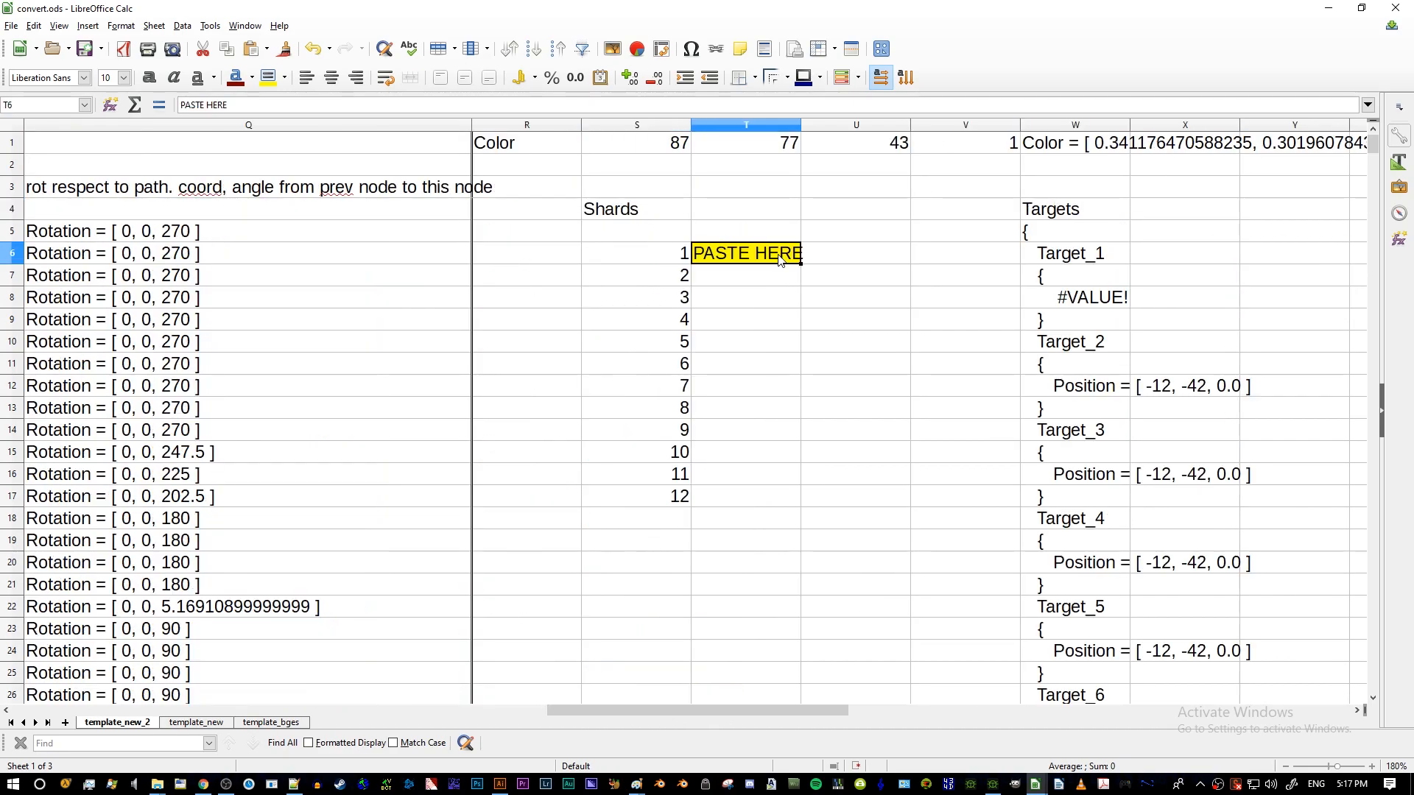
key("ctrl+v")
left_click(623, 324)
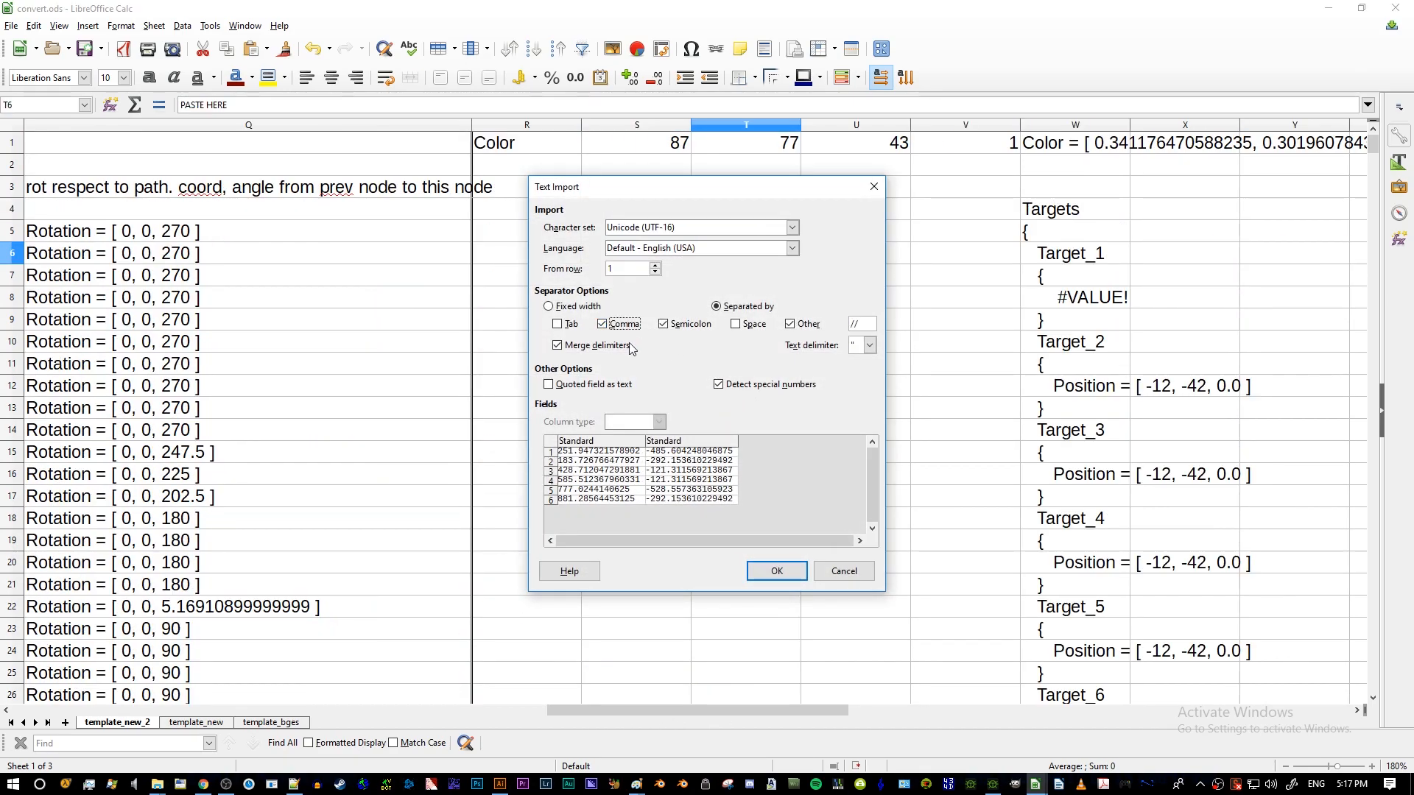
left_click(777, 571)
left_click(856, 297)
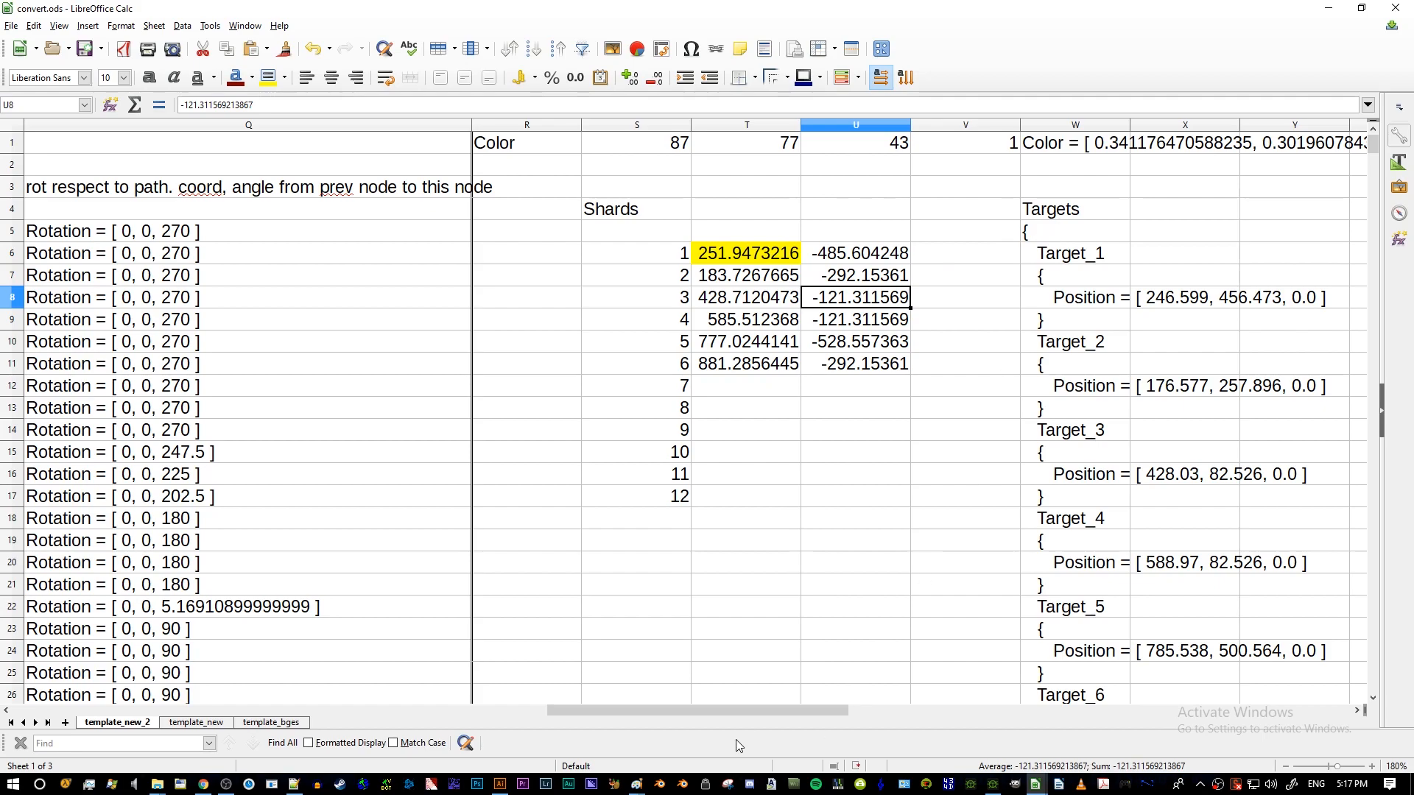
- Copy the generated Target_1 to Target_6 blocks from column W into the Targets section of rules.gvf in Notepad++
left_click_drag(736, 709, 779, 709)
left_click_drag(615, 214, 623, 515)
scroll(638, 242, "up", 3)
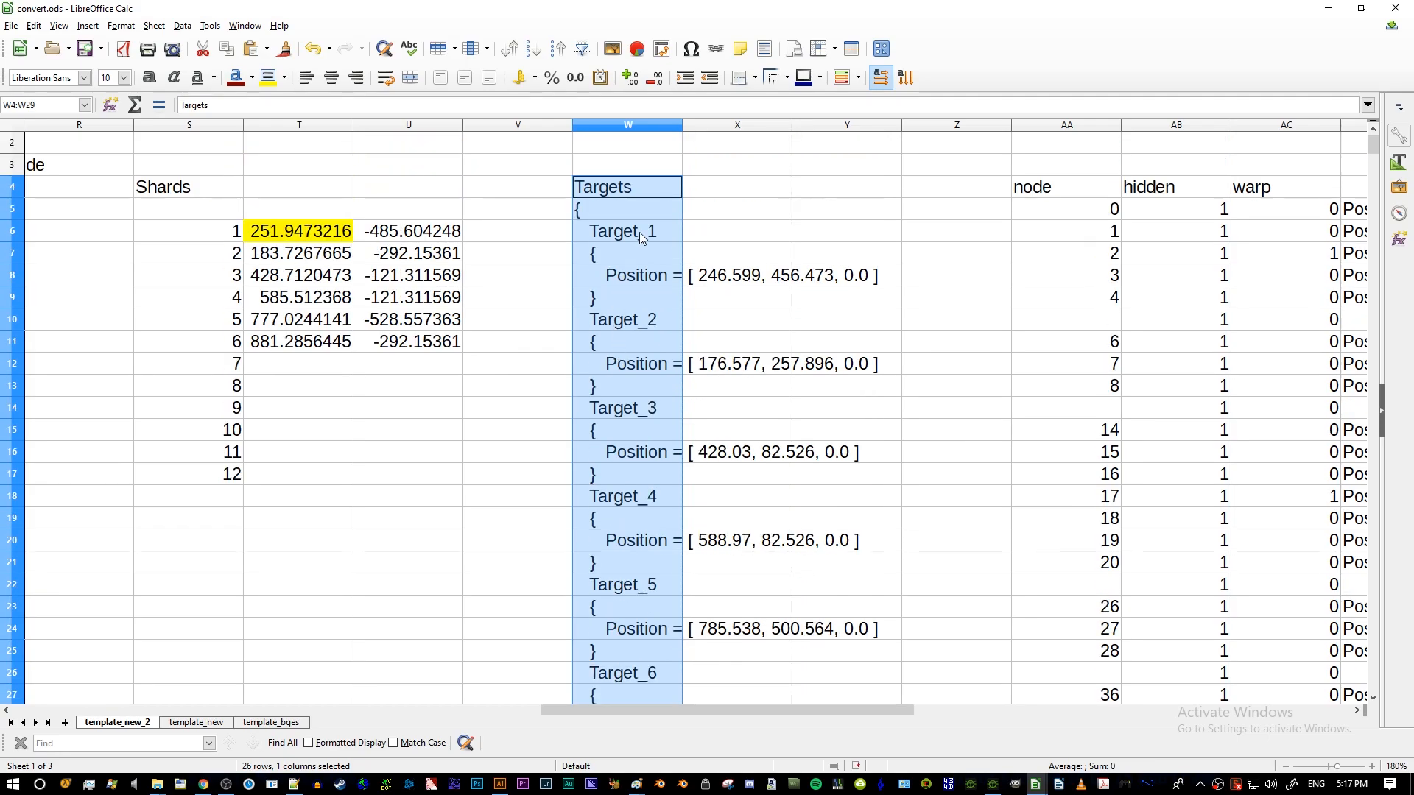
scroll(643, 200, "down", 2)
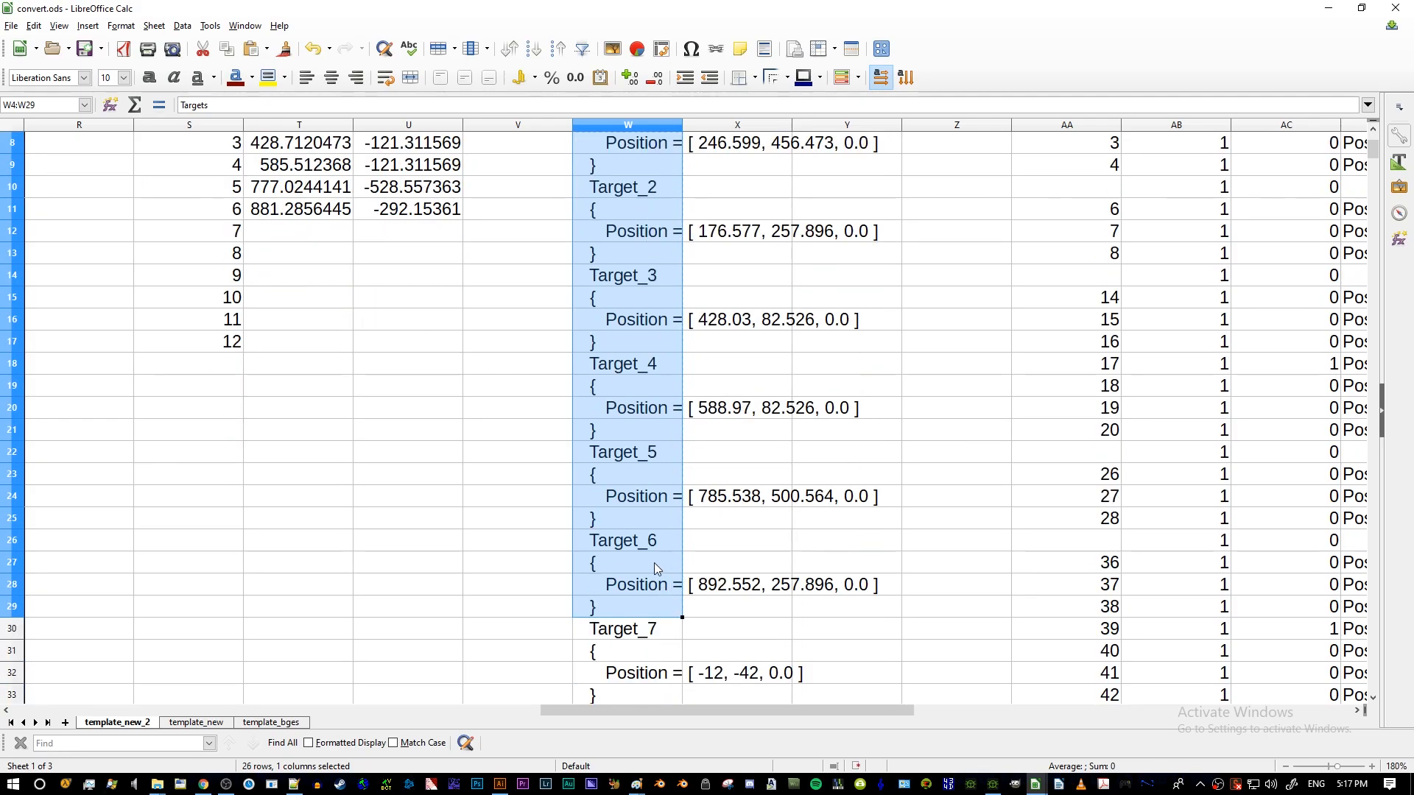
key("alt+Tab")
key("alt+Tab")
key("Escape")
left_click(1231, 60)
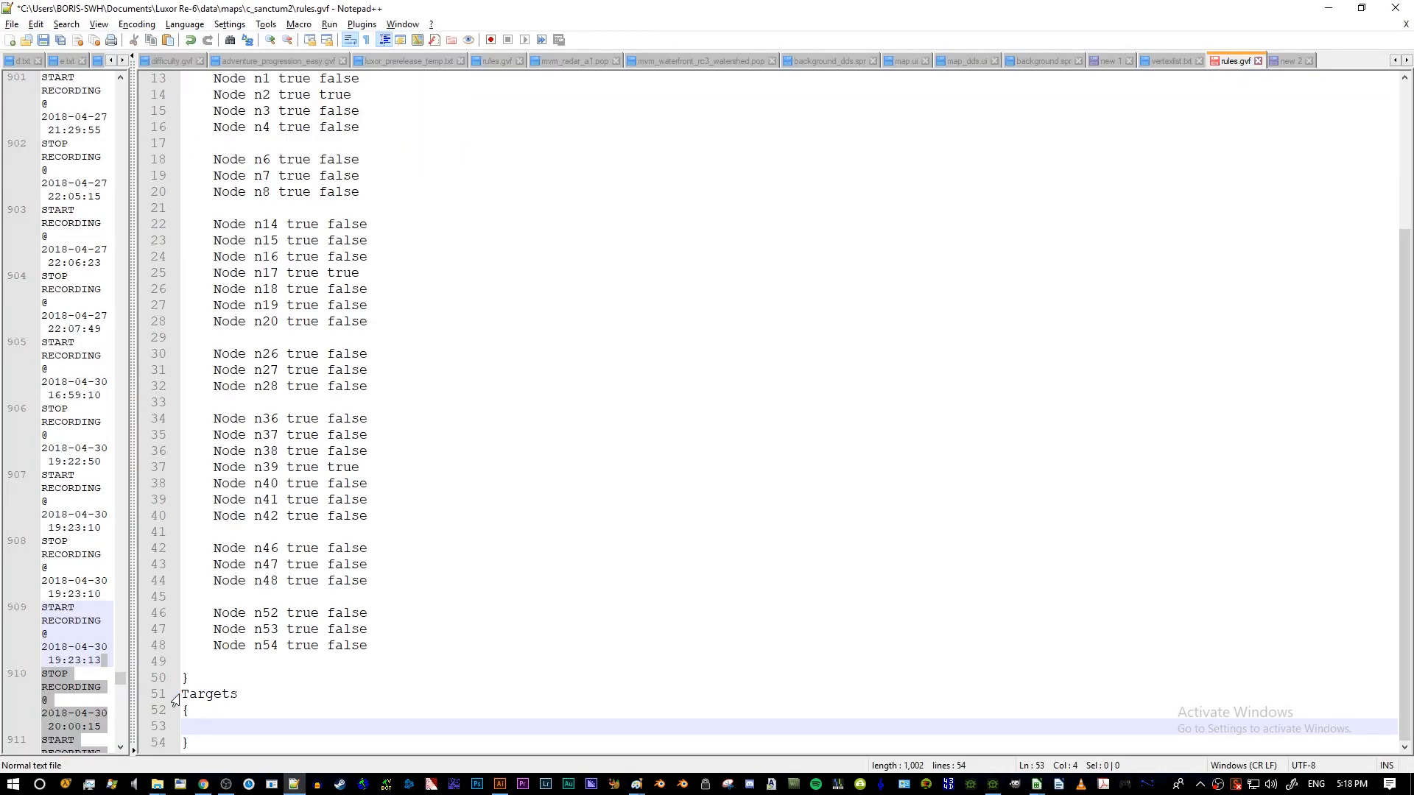
key("ctrl+v")
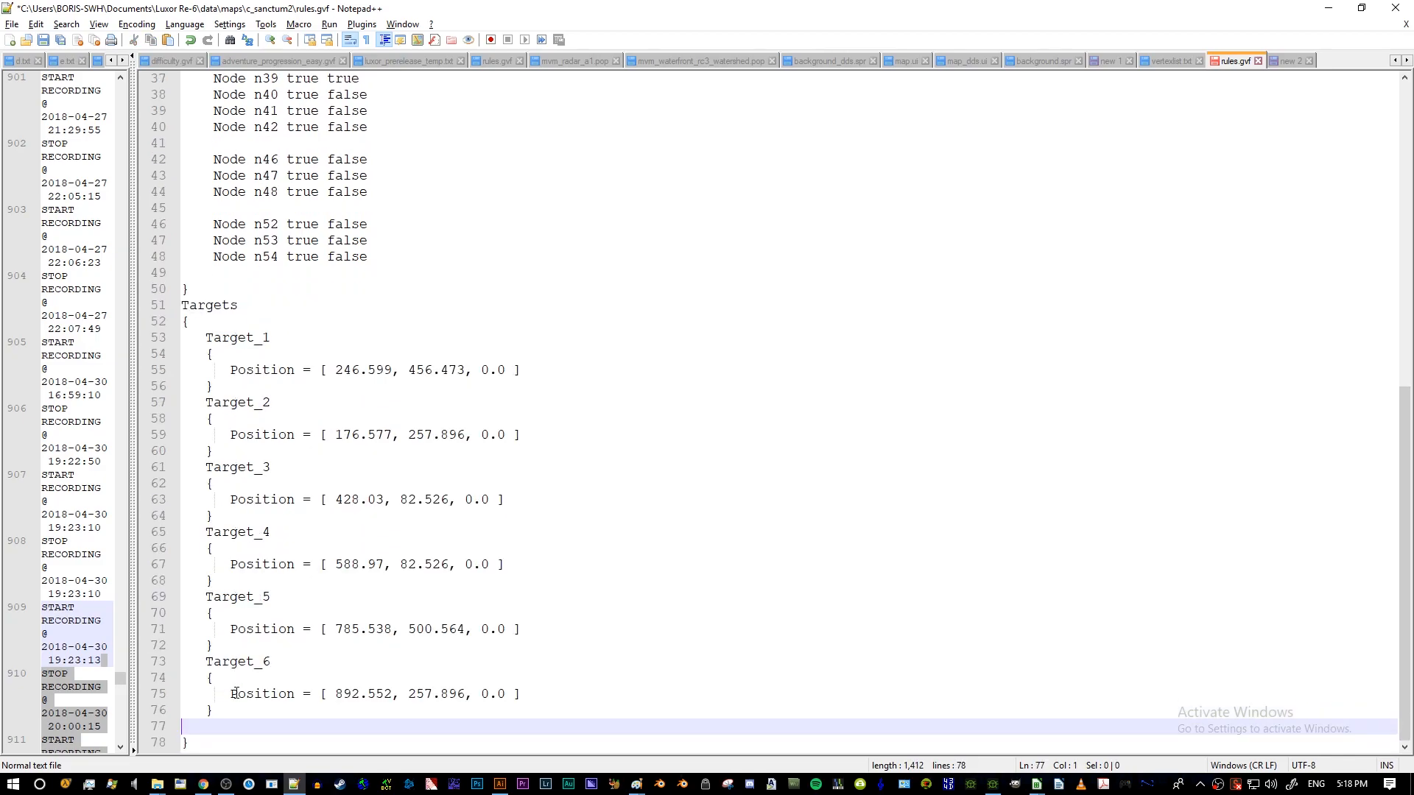
- Remove the empty line before the closing brace of Targets and save rules.gvf
key("Delete")
left_click(186, 741)
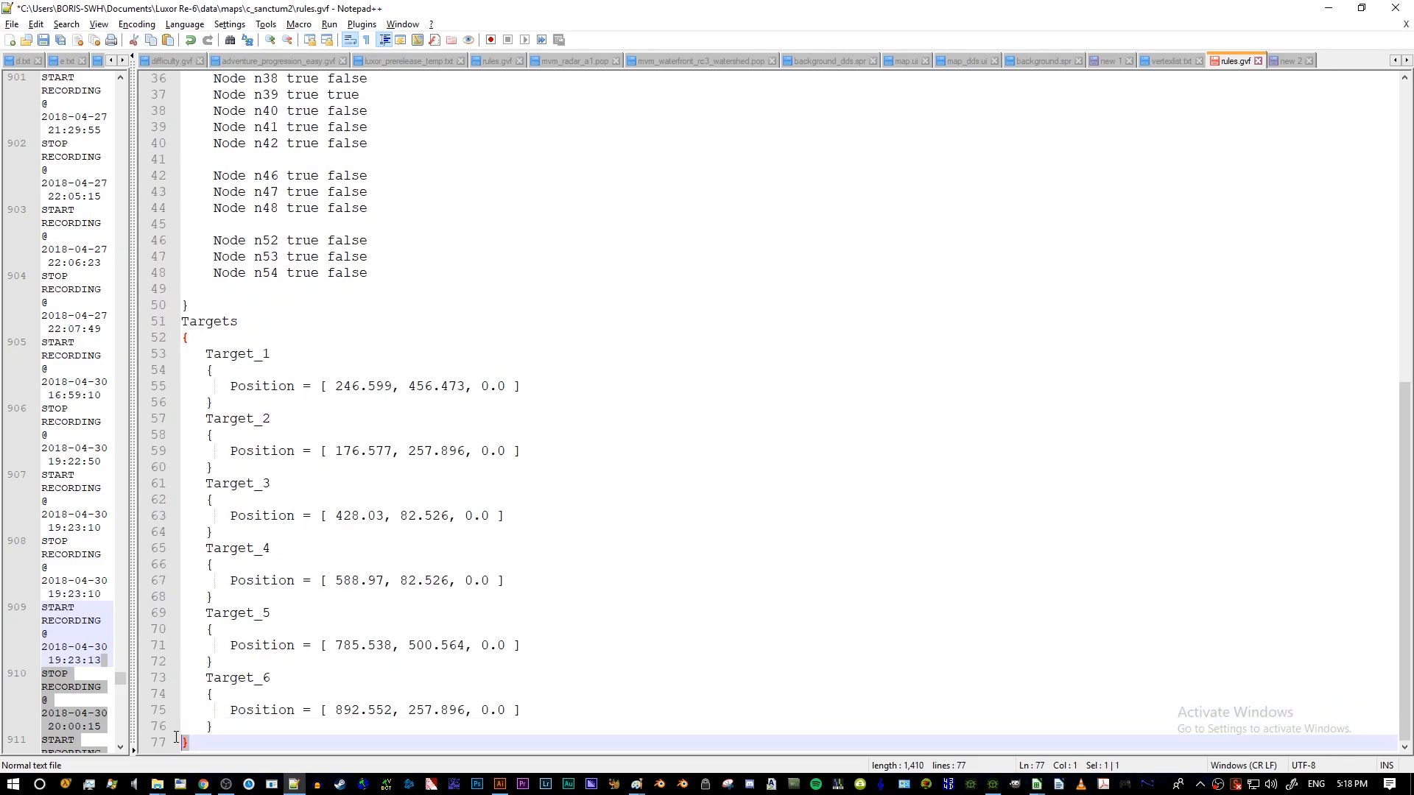
key("ctrl+s")
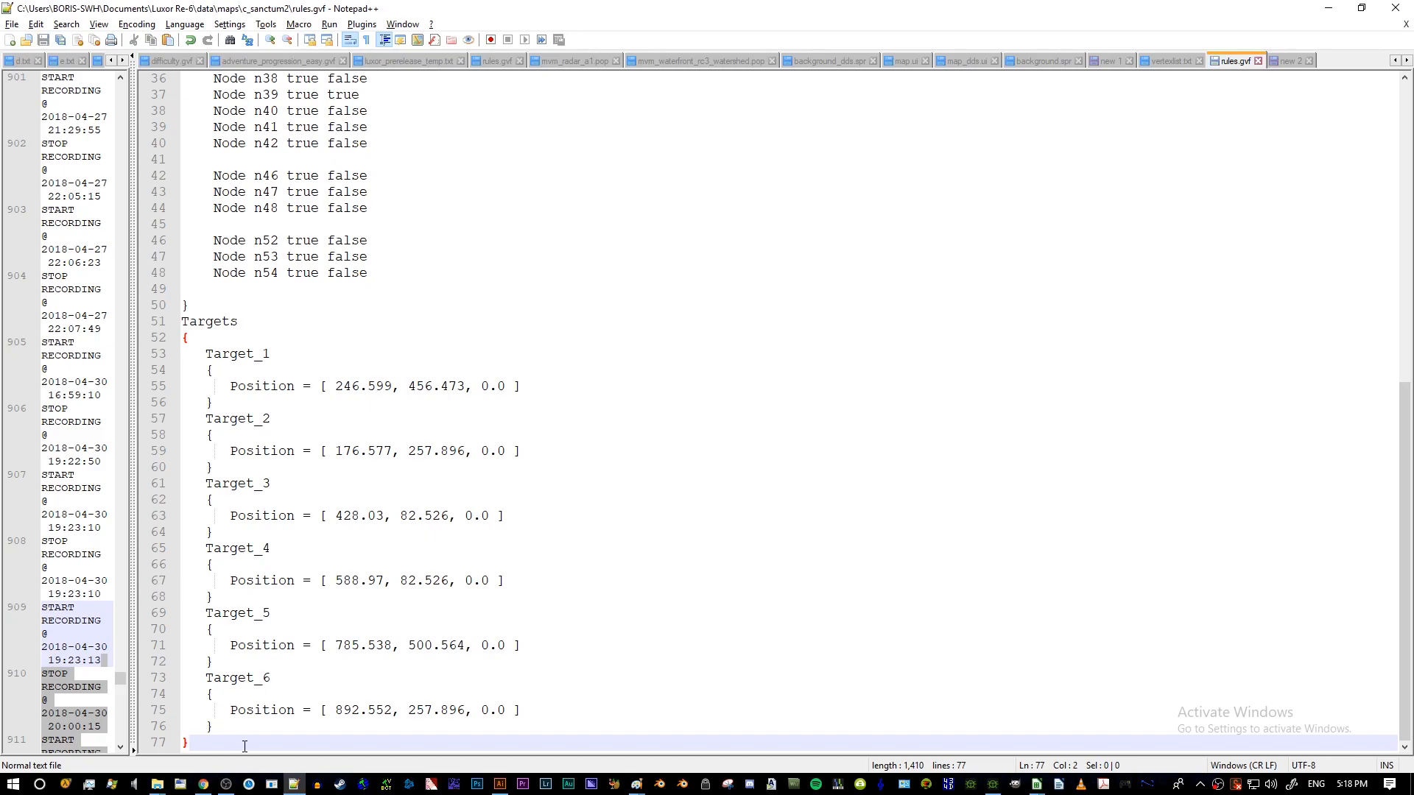
left_click(836, 418)
scroll(701, 287, "up", 12)
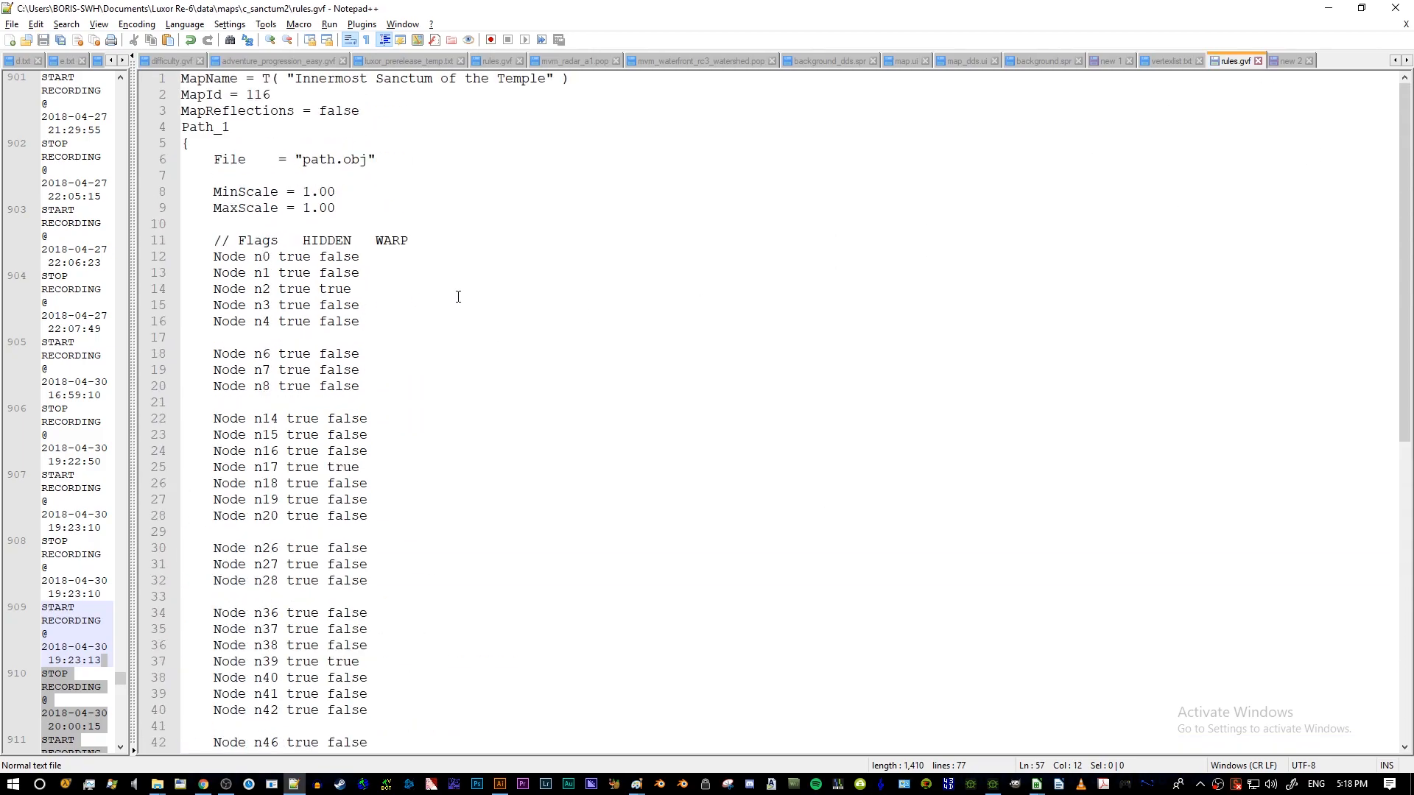
- Close rules.gvf and bring up map_dds.ui at its Warp_In and Pyramid containers
left_click(1258, 62)
key("alt+Tab")
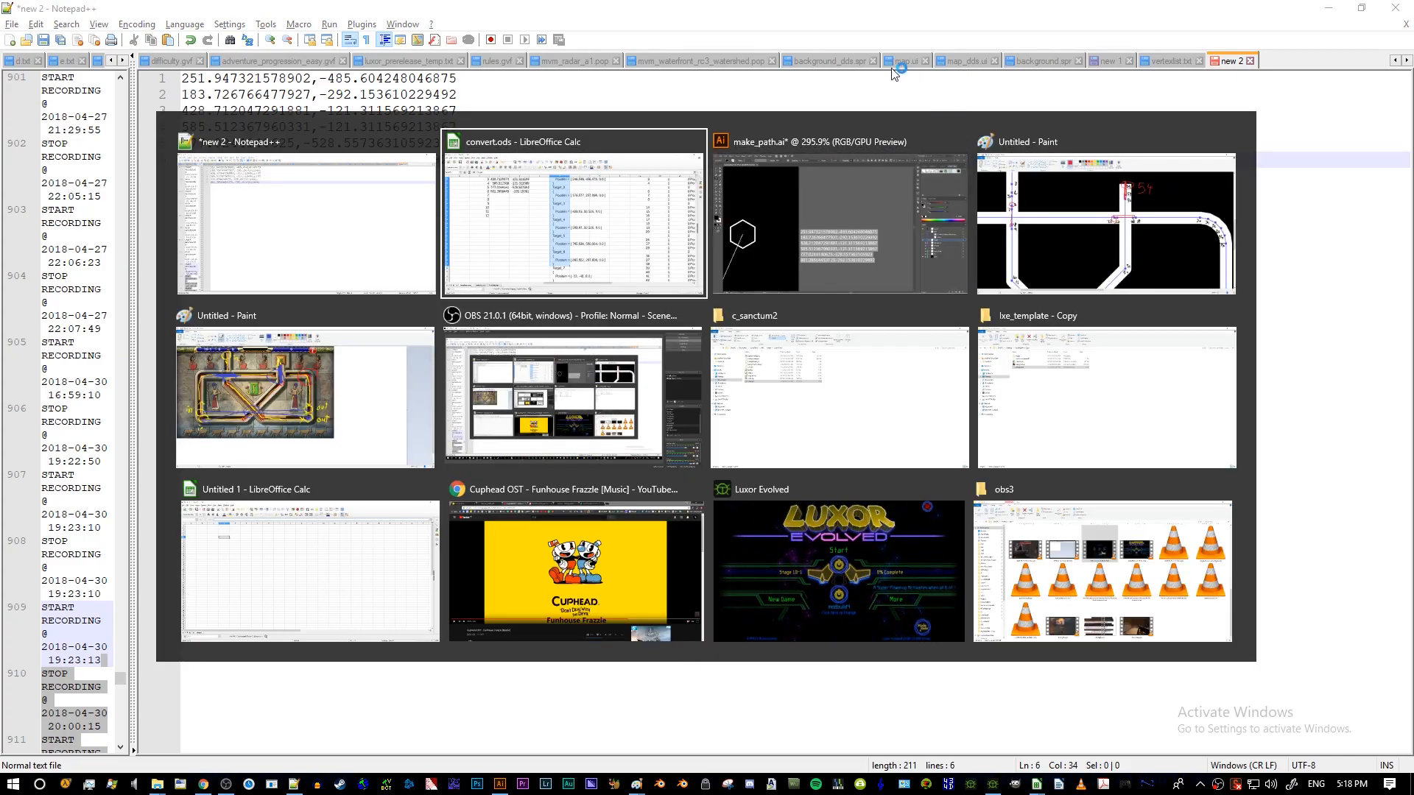
key("Escape")
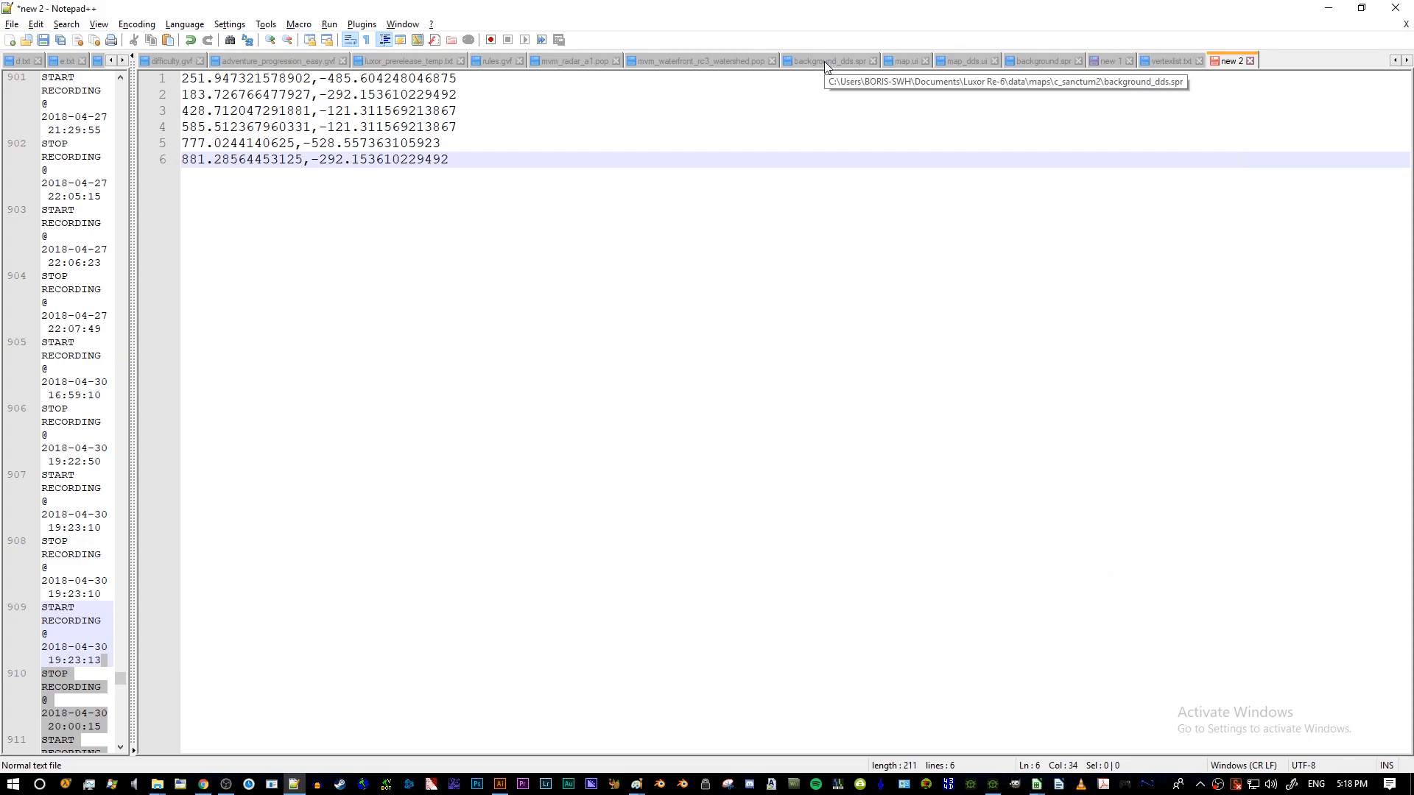
left_click(824, 60)
left_click(969, 58)
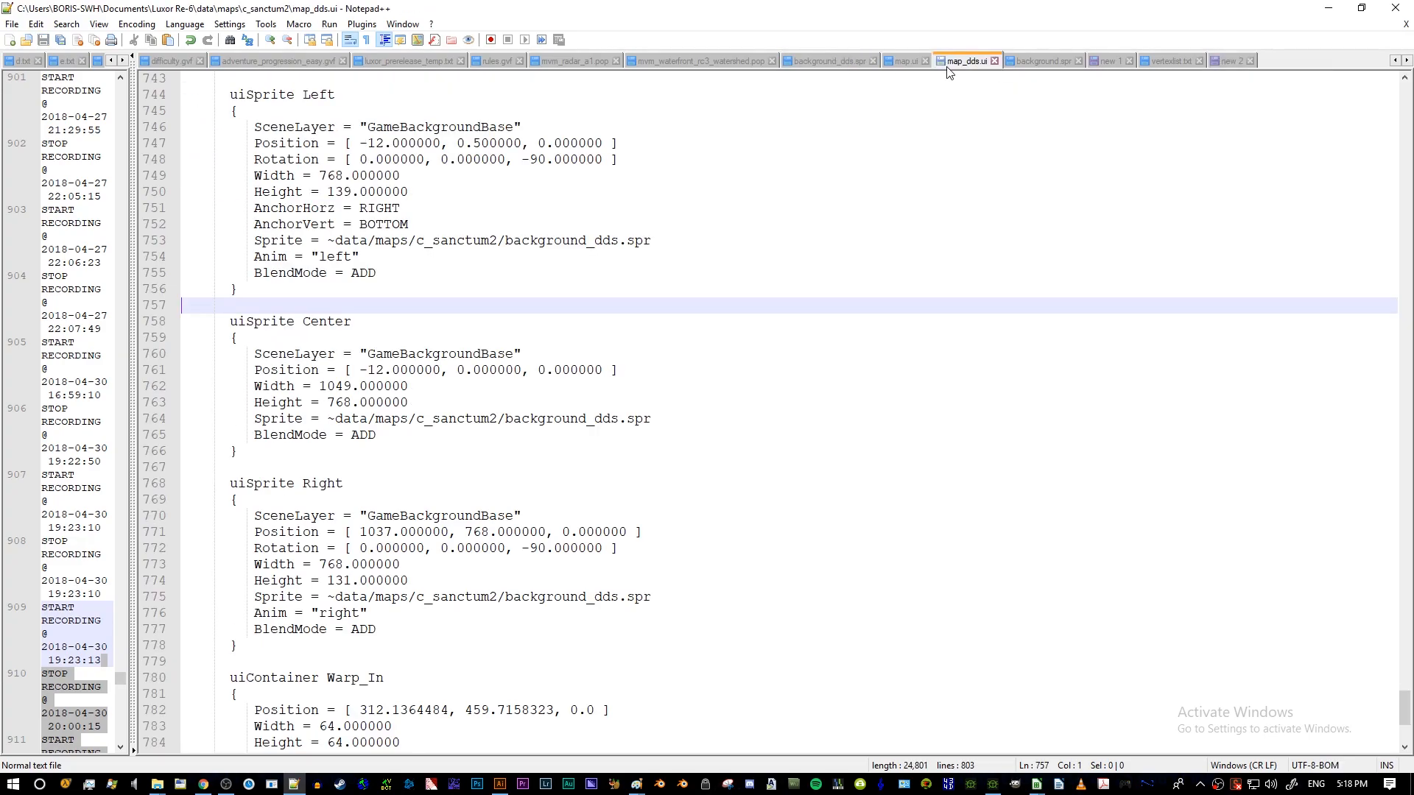
key("alt+Tab")
key("Escape")
left_click(504, 352)
scroll(505, 352, "down", 6)
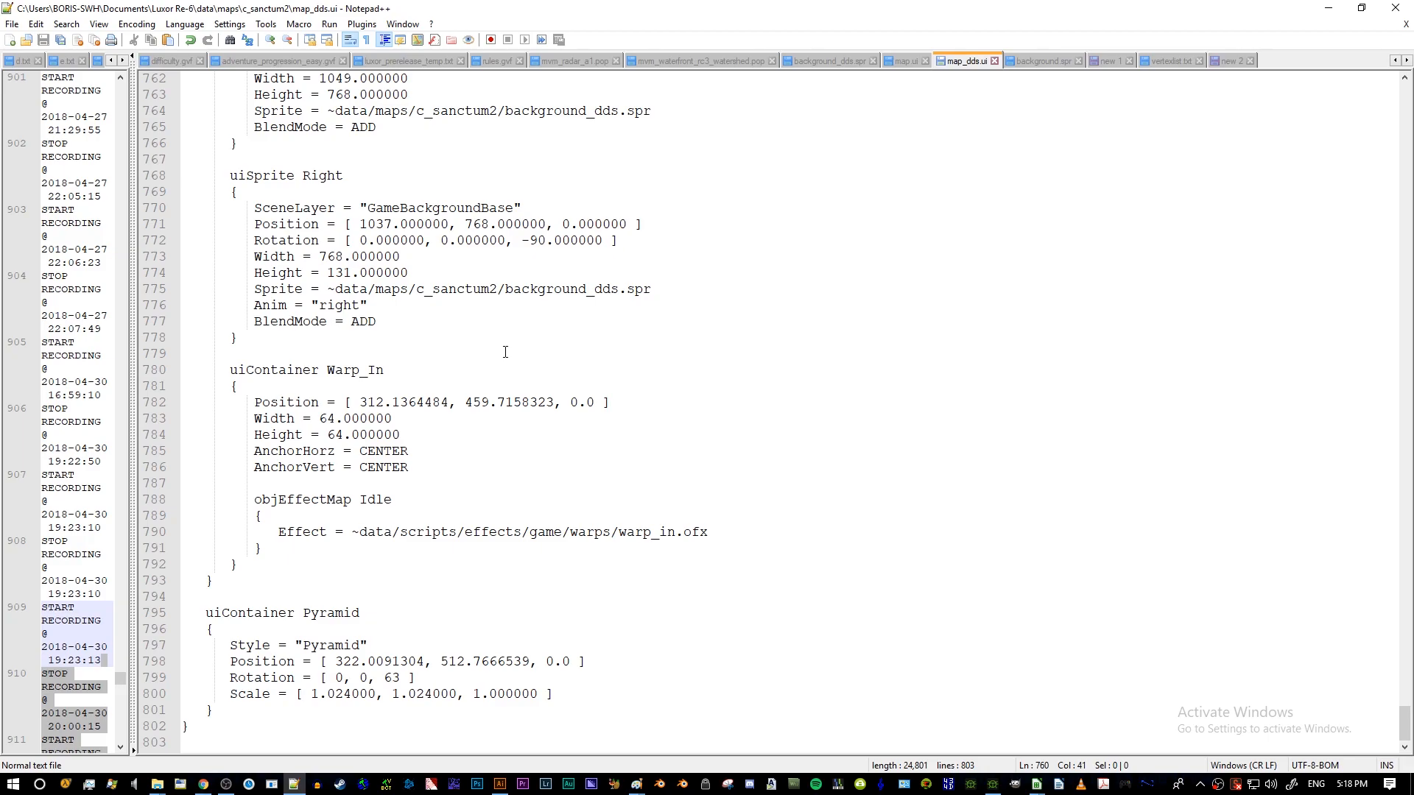
- Switch to the annotated map screenshot in Paint and circle each "in" and "out" label in blue
key("alt+Tab")
left_click(1047, 264)
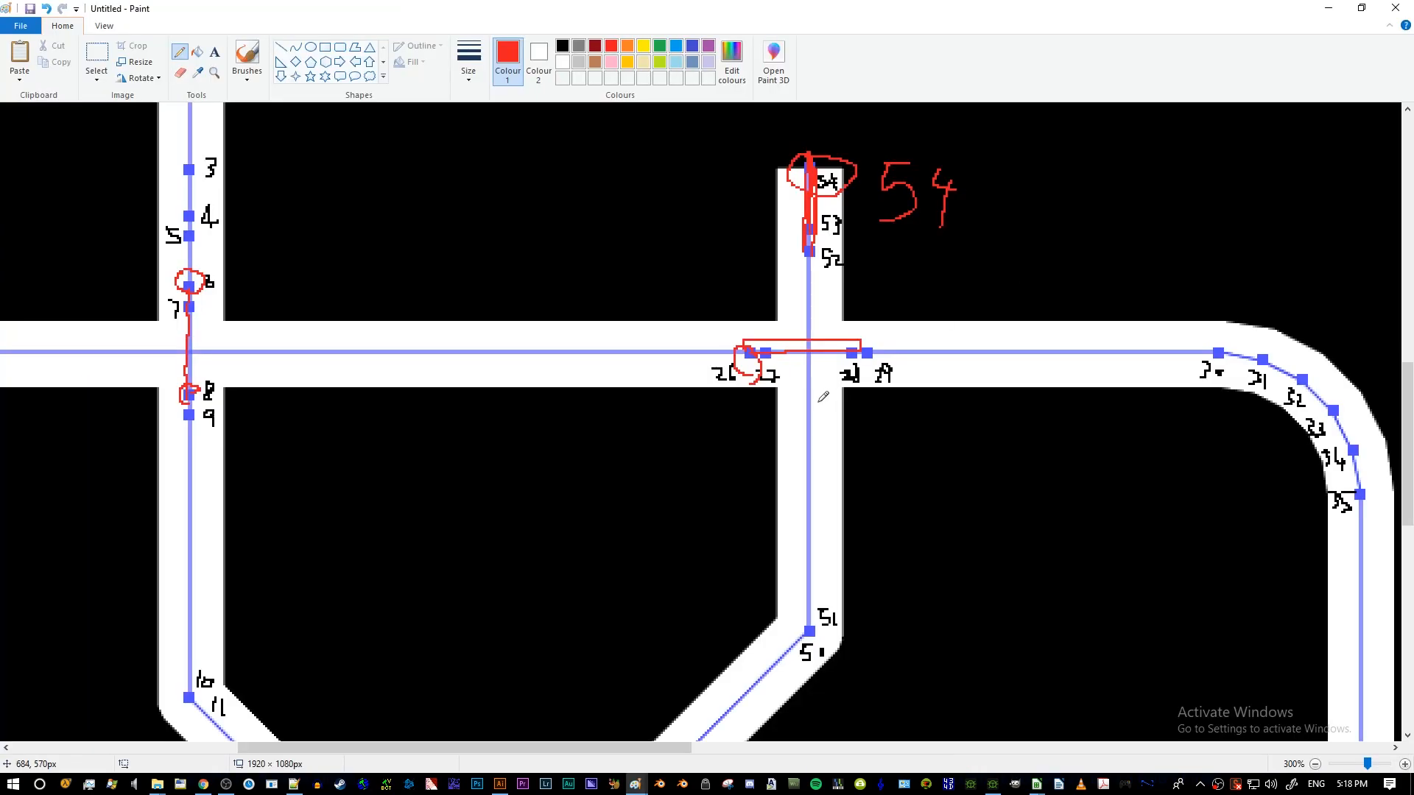
mouse_move(636, 784)
left_click(560, 718)
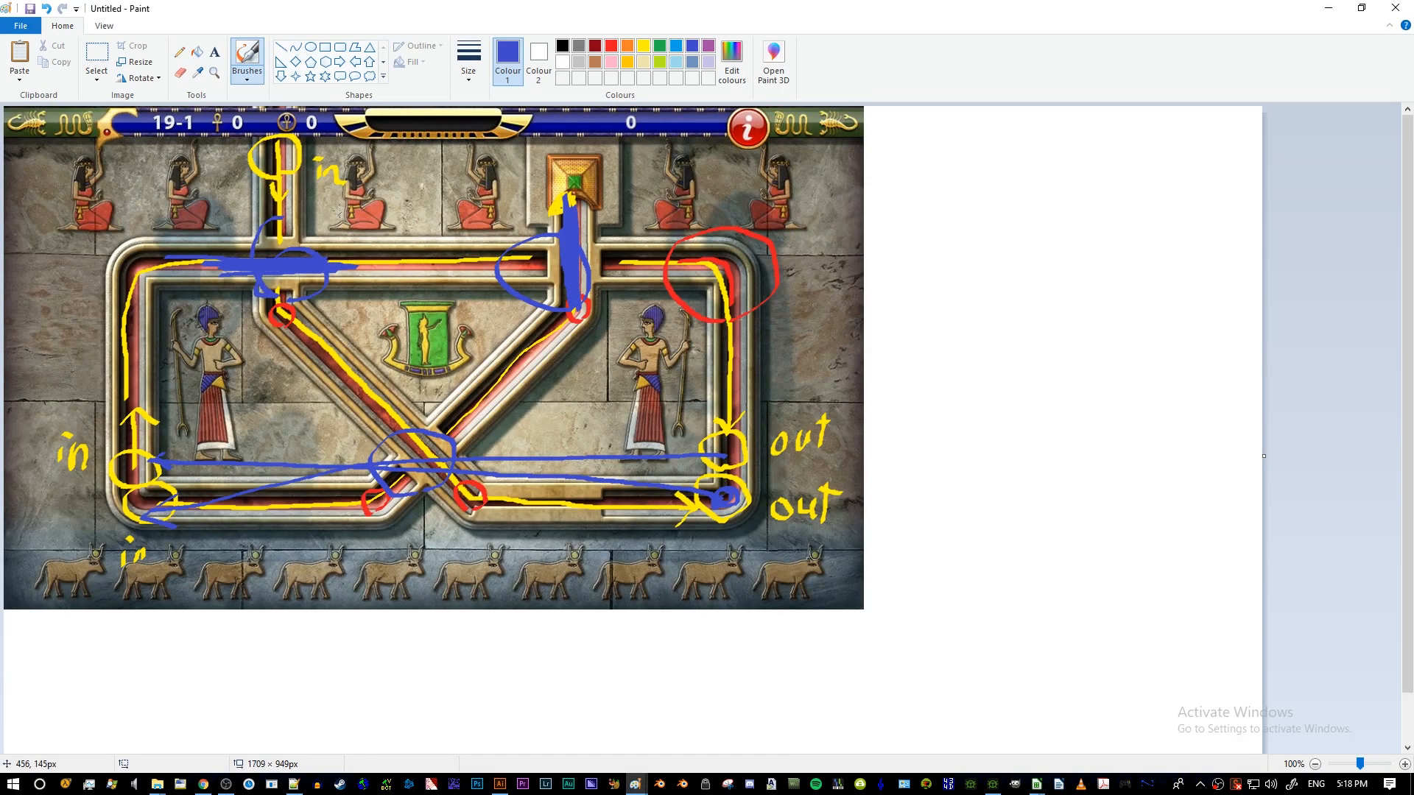
mouse_move(317, 157)
left_mouse_down()
mouse_move(328, 196)
mouse_move(348, 186)
left_mouse_up()
mouse_move(72, 422)
left_mouse_down()
mouse_move(79, 482)
mouse_move(94, 442)
left_mouse_up()
left_click_drag(121, 542, 135, 586)
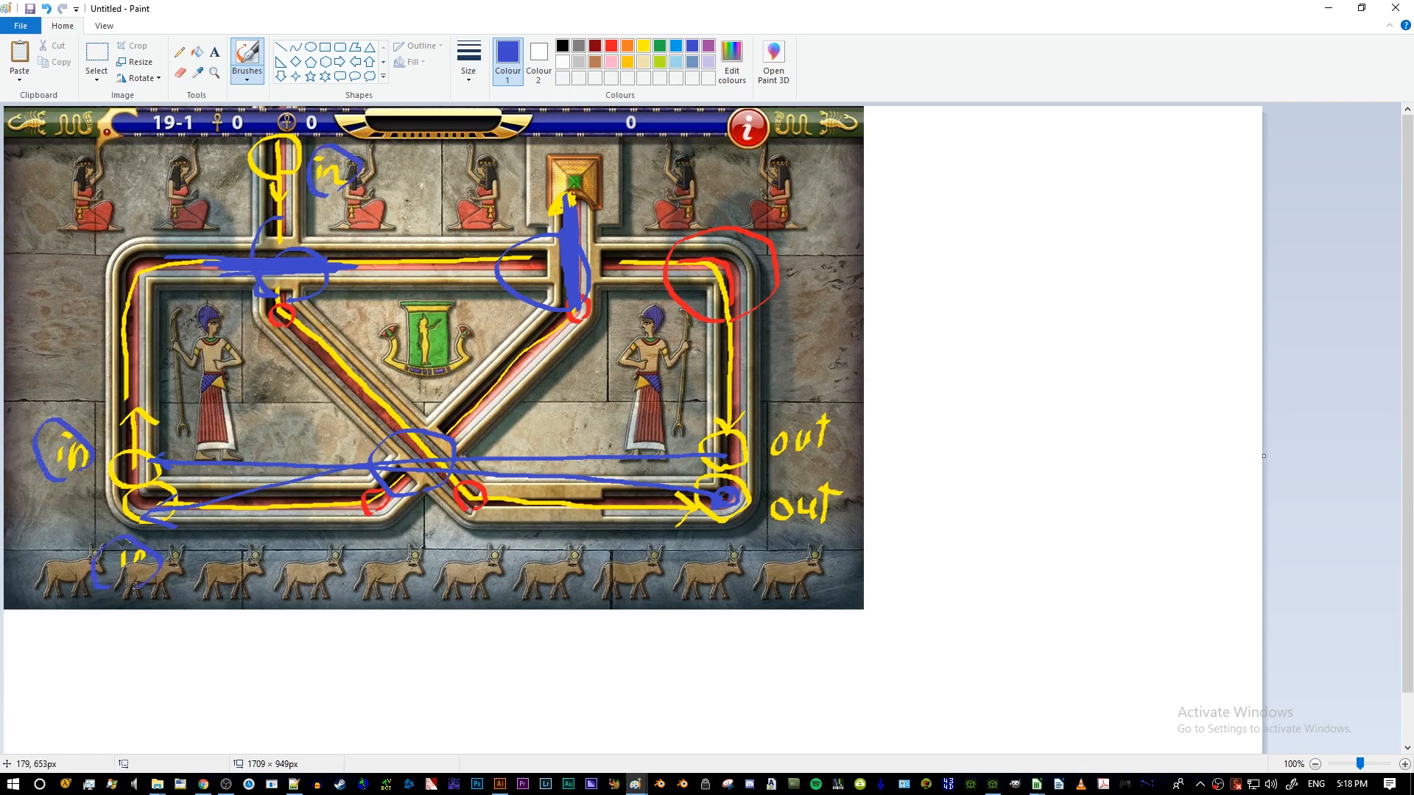
left_click_drag(797, 537, 814, 549)
left_click_drag(772, 457, 814, 463)
- Handwrite the rule "#in - #out = 1" in blue on the blank canvas beside the map and underline the 1
mouse_move(908, 252)
left_mouse_down()
mouse_move(951, 254)
mouse_move(949, 275)
left_mouse_up()
left_click_drag(925, 237, 927, 296)
mouse_move(935, 246)
left_mouse_down()
mouse_move(939, 296)
mouse_move(1011, 292)
mouse_move(1105, 251)
mouse_move(1108, 270)
left_mouse_up()
left_click(969, 238)
left_click(972, 240)
left_click_drag(1095, 247, 1095, 293)
mouse_move(1119, 263)
left_mouse_down()
mouse_move(1112, 274)
mouse_move(1133, 267)
left_mouse_up()
mouse_move(1138, 265)
left_mouse_down()
mouse_move(1143, 283)
mouse_move(1173, 261)
mouse_move(1204, 281)
left_mouse_up()
left_click_drag(1186, 263, 1212, 259)
left_click_drag(976, 343, 1102, 370)
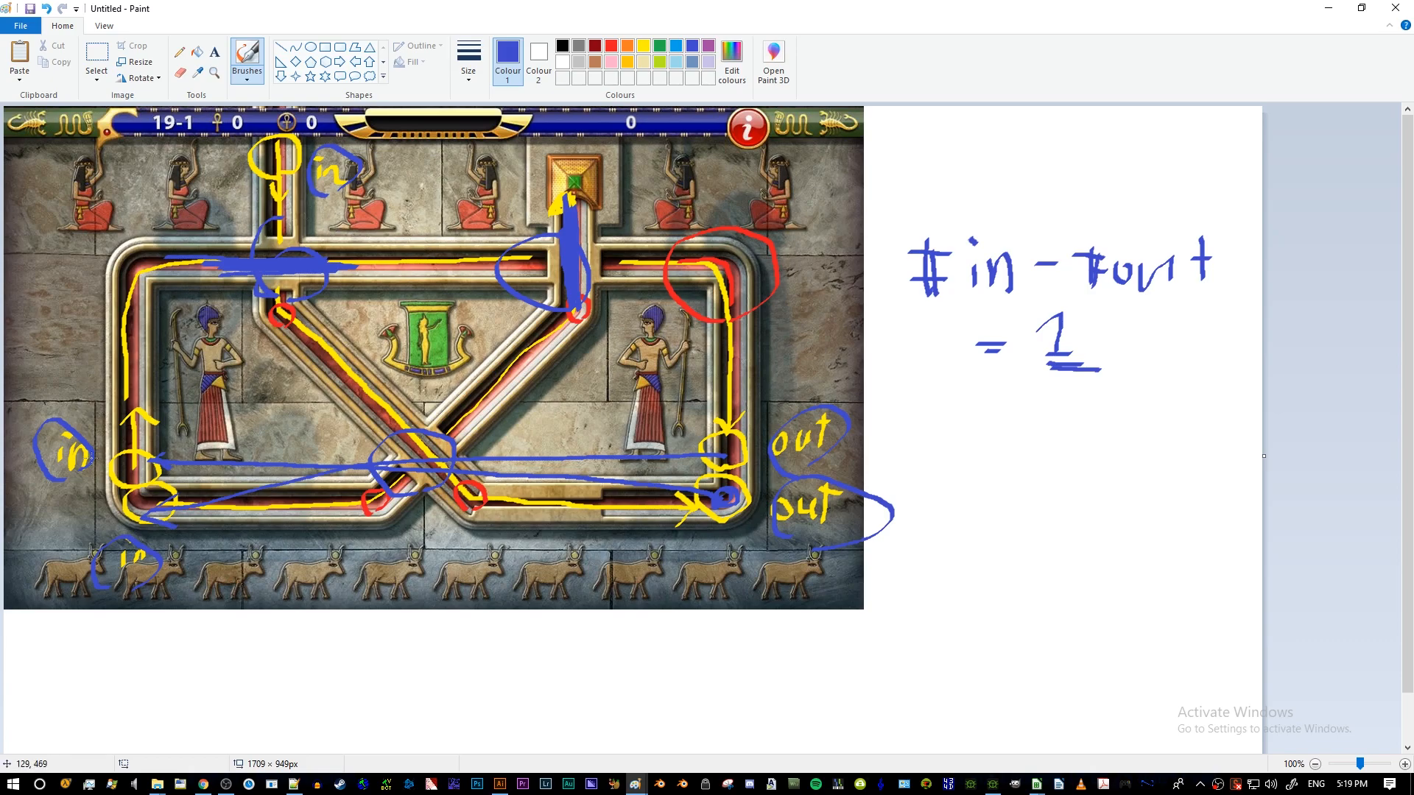
mouse_move(564, 224)
left_mouse_down()
mouse_move(527, 163)
mouse_move(626, 210)
left_mouse_up()
- Return to map_dds.ui in Notepad++ and paste four copies of the uiContainer Warp_In block directly below the original
key("alt+Tab")
key("Tab")
left_click(384, 317)
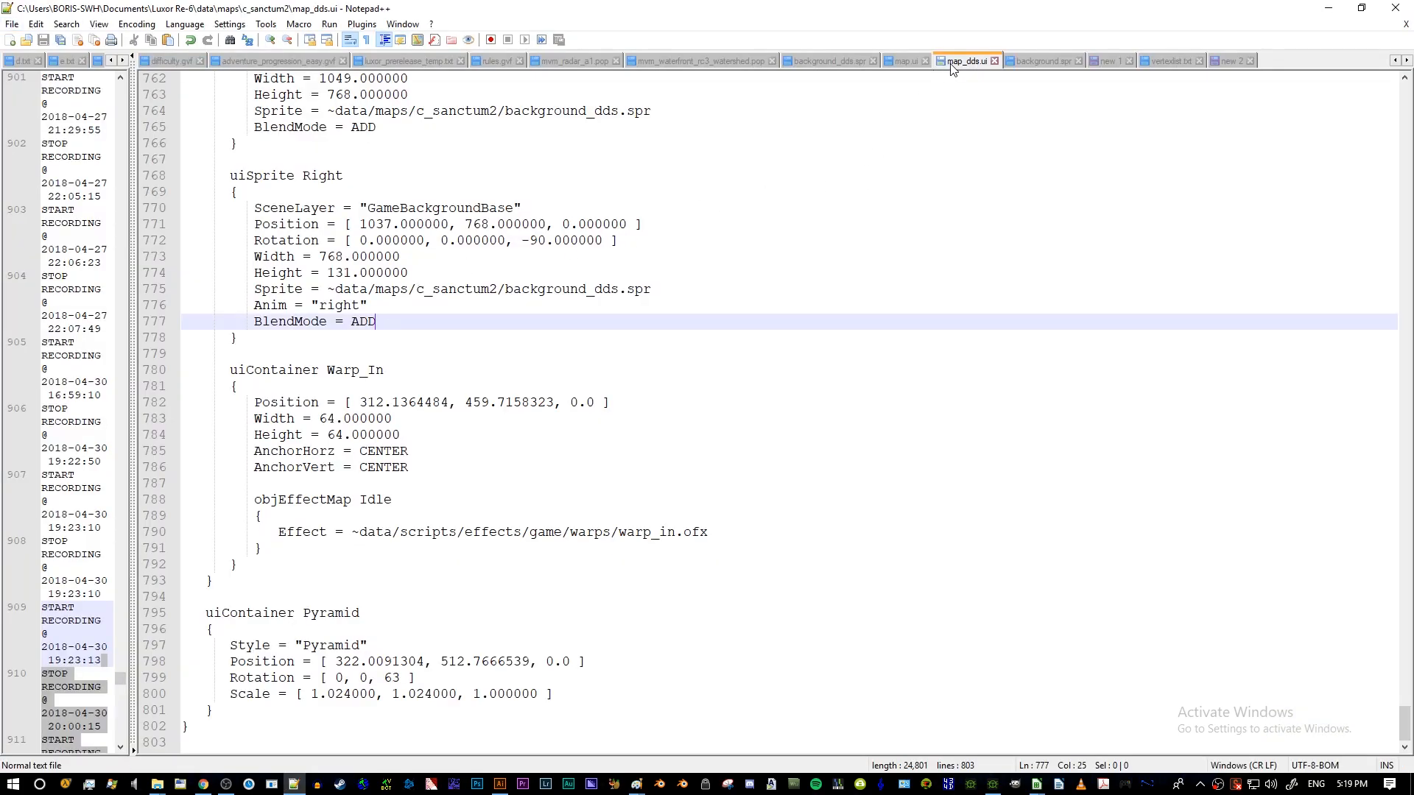
left_click(1061, 208)
mouse_move(1404, 724)
left_mouse_down()
mouse_move(1404, 147)
mouse_move(1404, 724)
left_mouse_up()
left_click(499, 469)
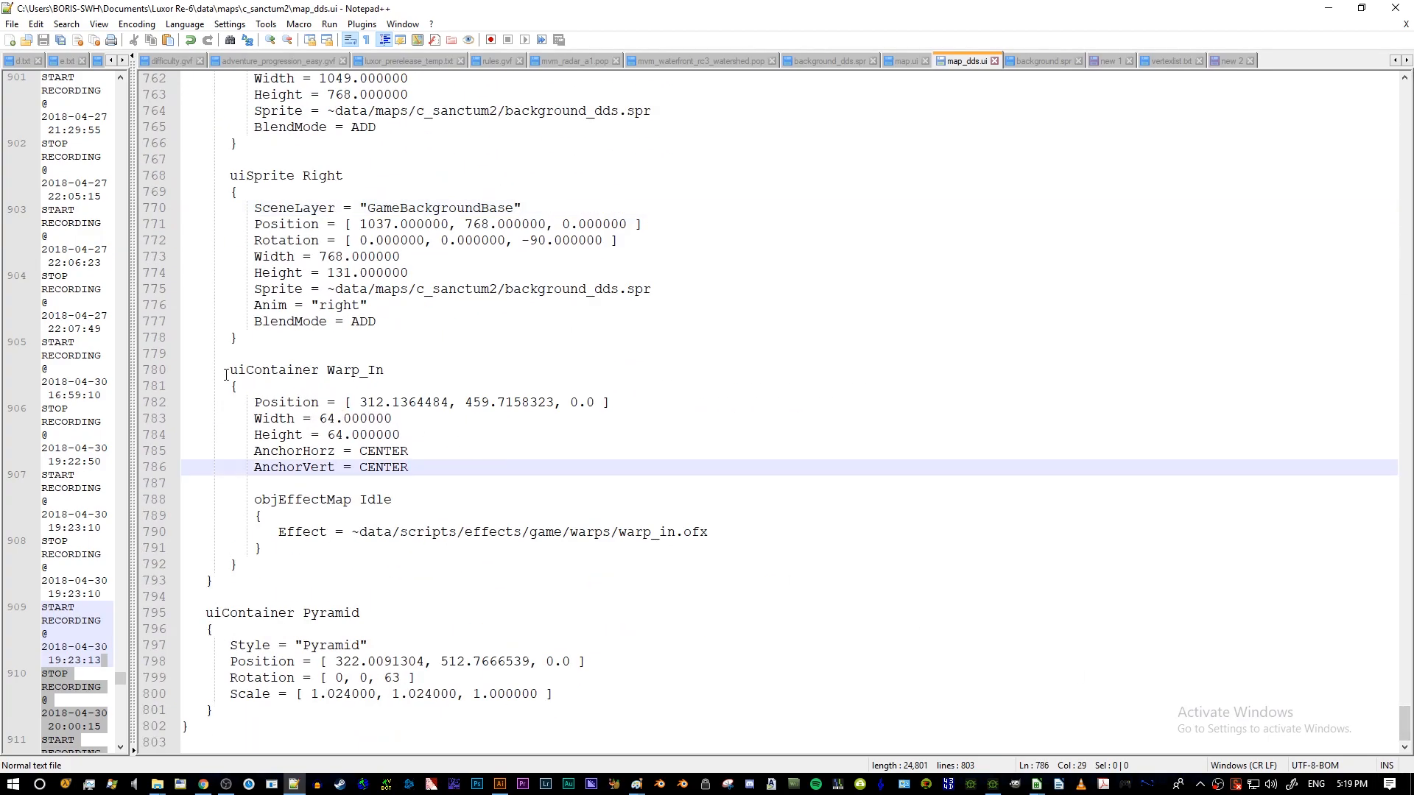
left_click_drag(229, 373, 429, 561)
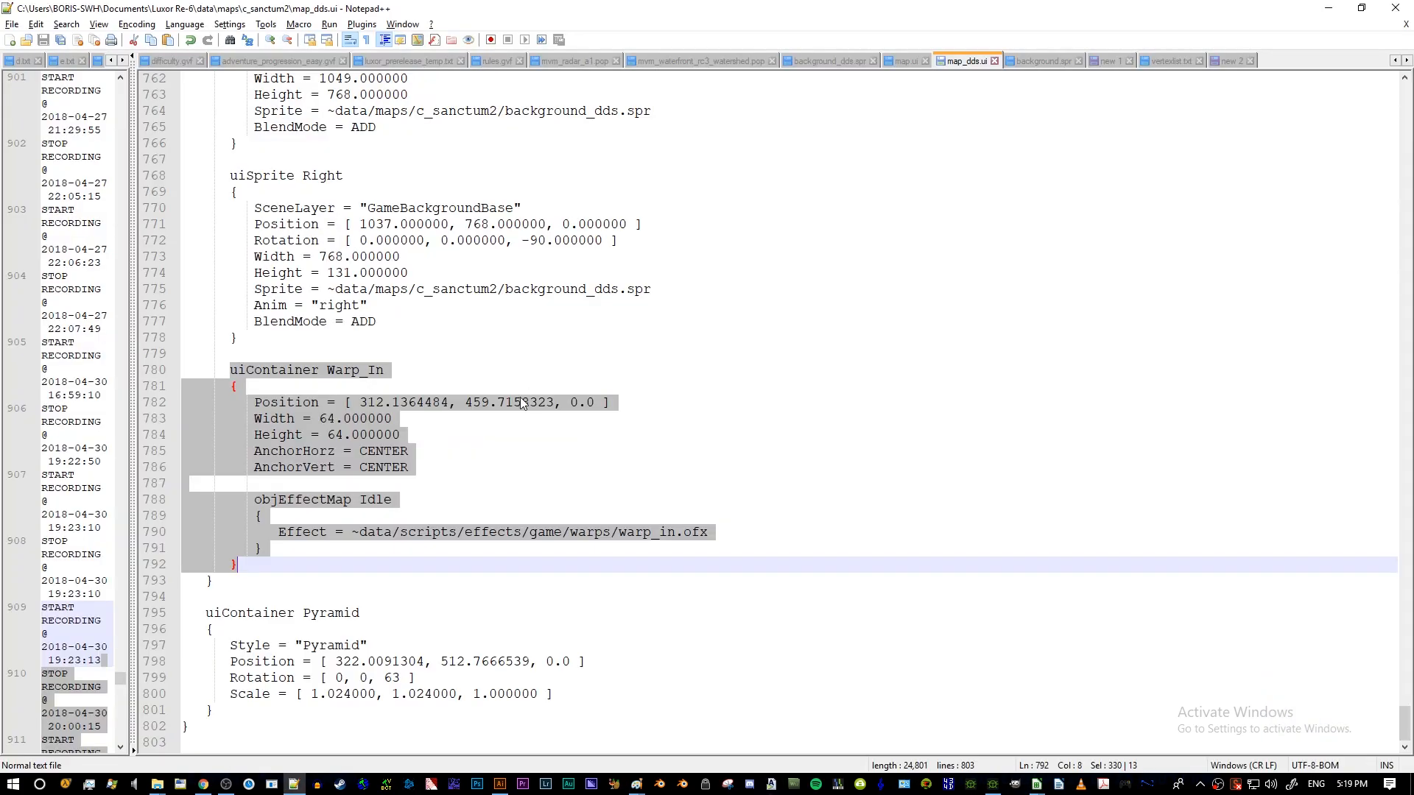
left_click(249, 561)
key("ctrl+v")
key("ctrl+v")
key("ctrl+v")
key("ctrl+v")
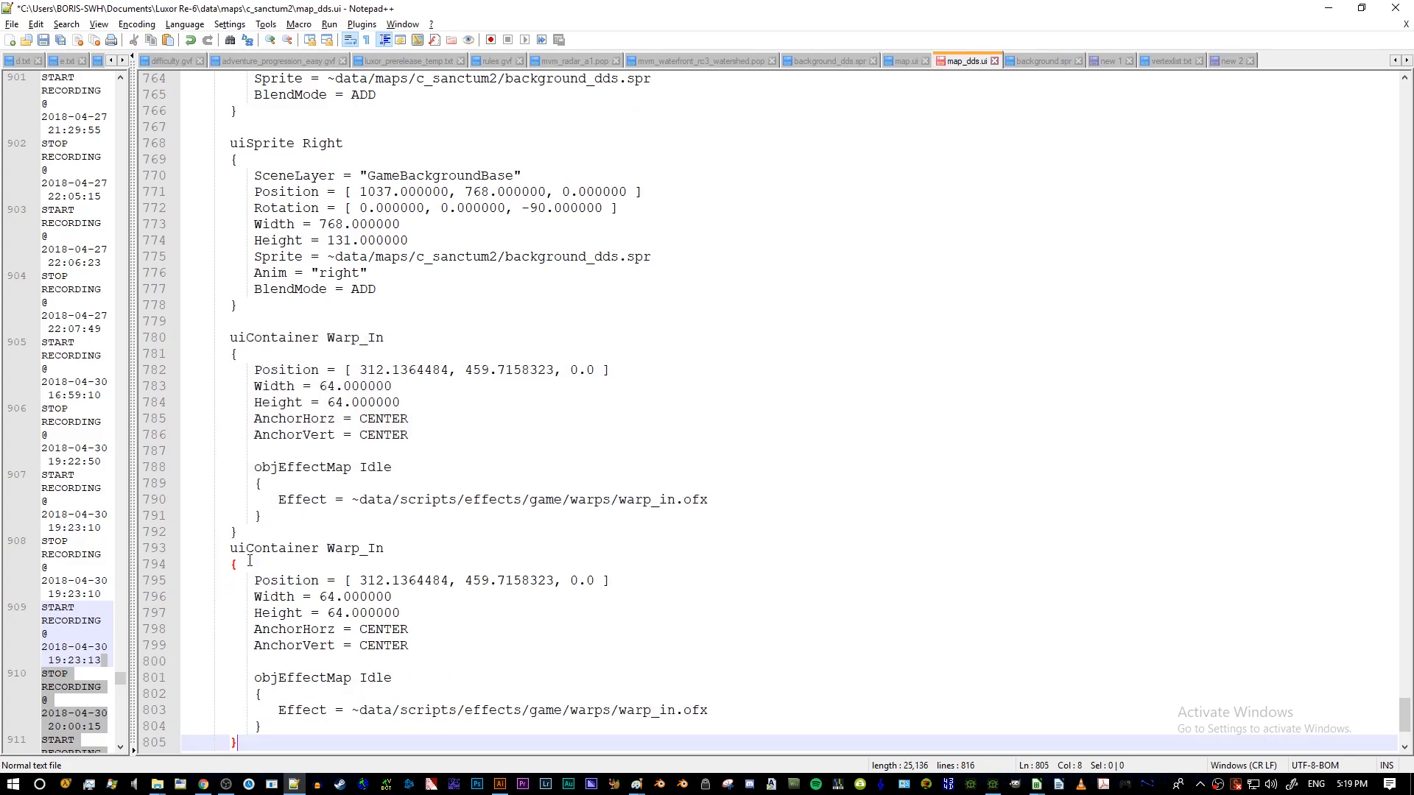
- Rename the first pasted Warp_In container to Warp_Out
scroll(345, 354, "up", 10)
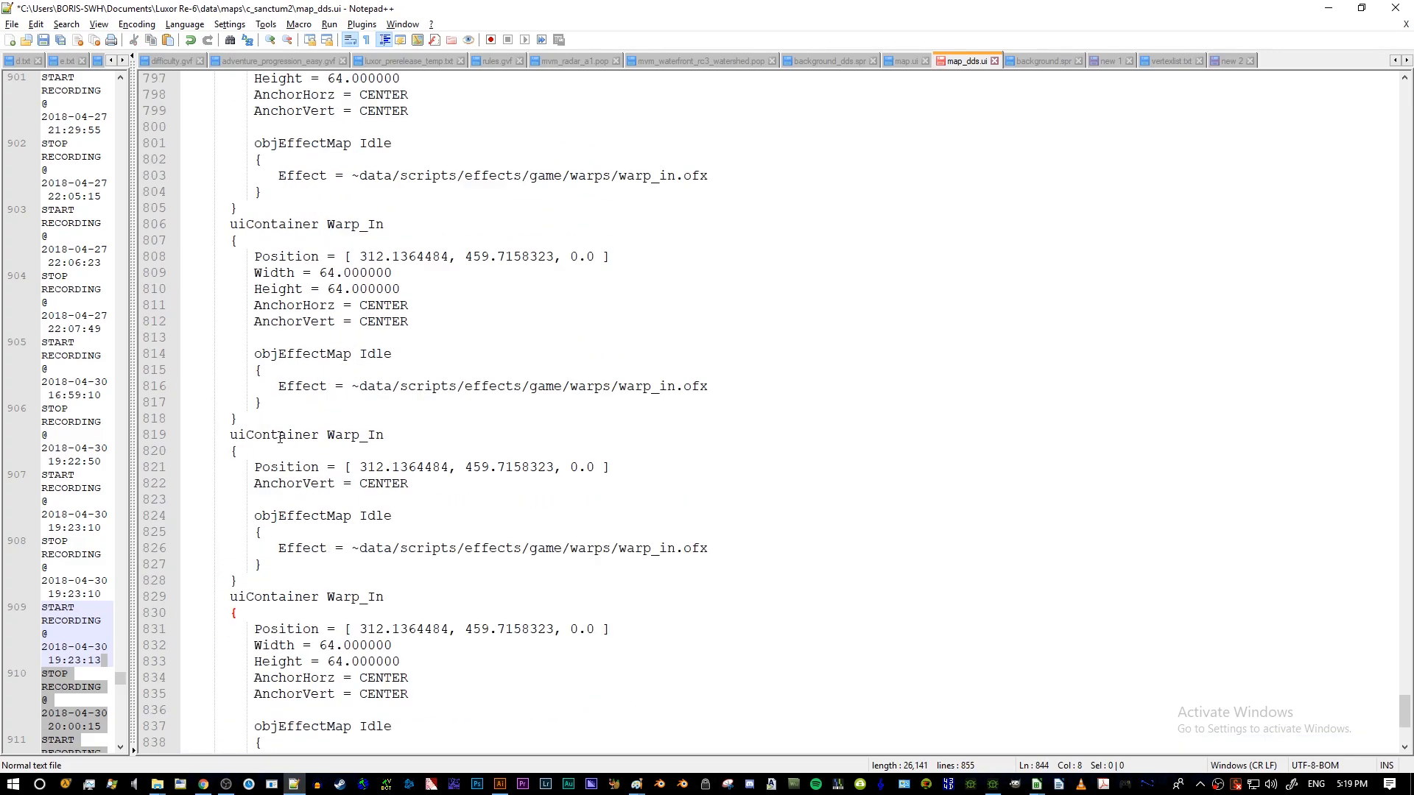
left_click(385, 192)
scroll(385, 204, "up", 3)
left_click_drag(387, 545, 372, 550)
type("Ou")
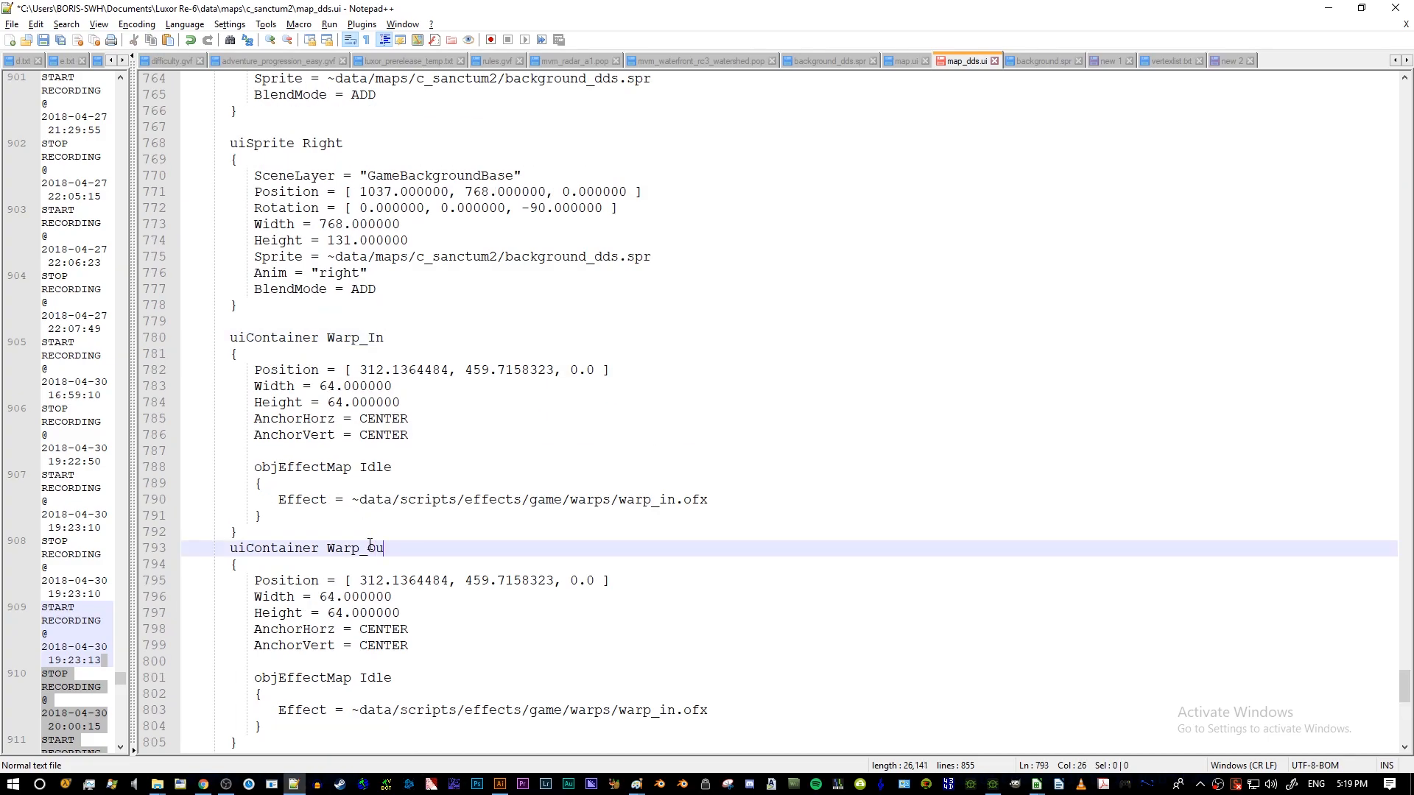
left_click_drag(395, 544, 330, 548)
- Change the effect file in the Warp_Out container's path to warp_out.ofx
scroll(332, 553, "down", 2)
left_click_drag(279, 614, 722, 619)
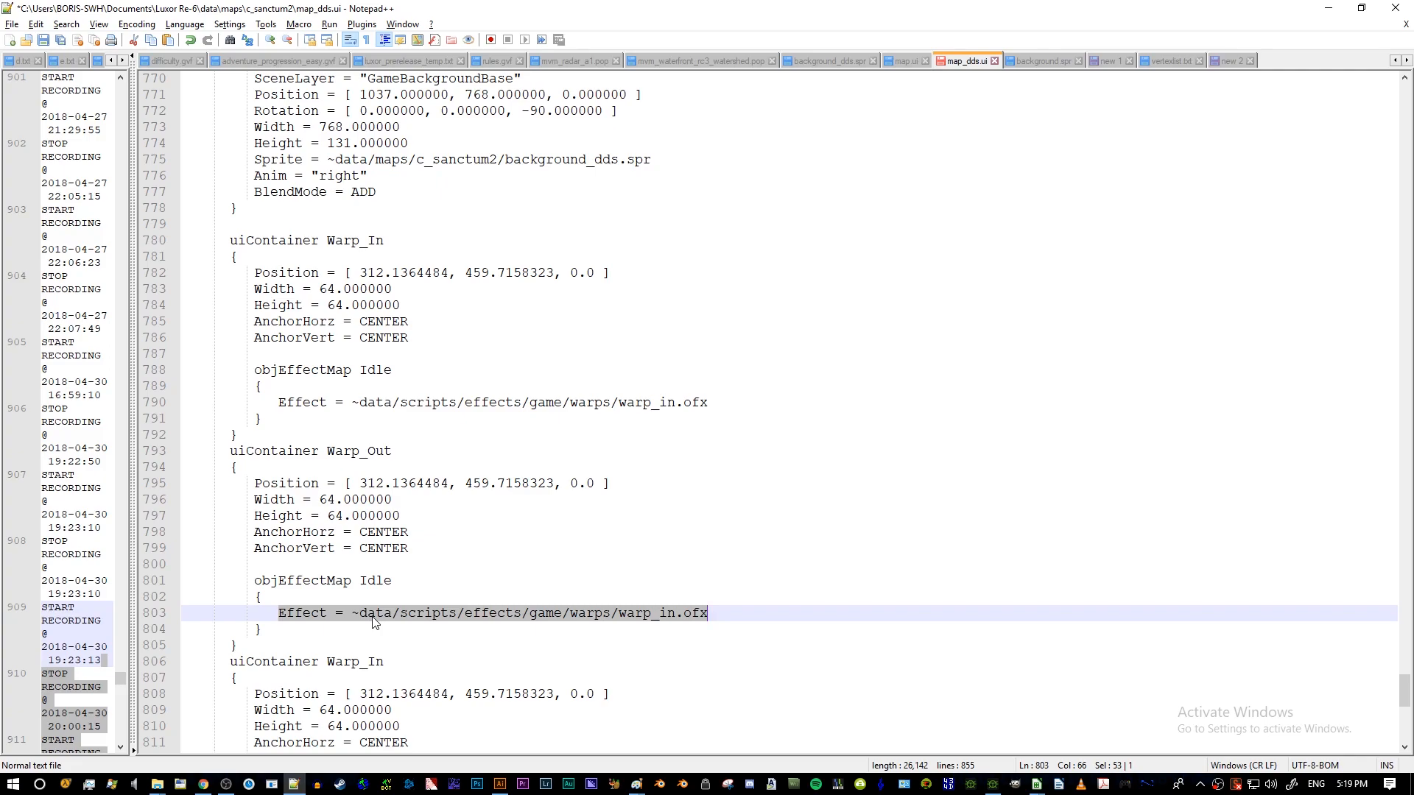
left_click(428, 615)
key("Right")
key("Right")
key("Right")
key("Right")
key("Right")
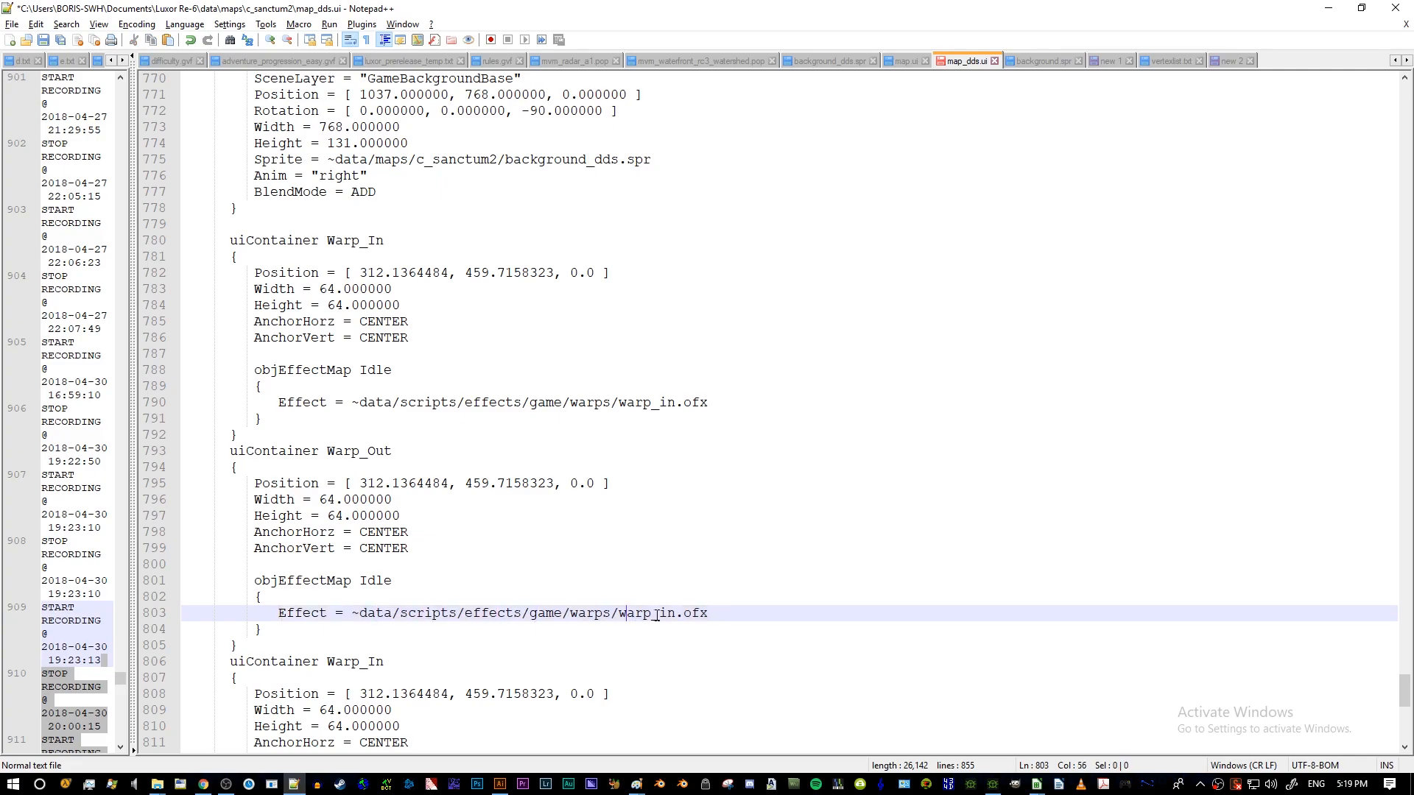
key("Right")
key("Right")
key("Right")
key("Right")
key("shift+Right")
key("shift+Right")
type("out")
- Add the suffix 1 to the first Warp_In and Warp_Out container names, and rename the following Warp_In container to Warp_In2
left_click(391, 452)
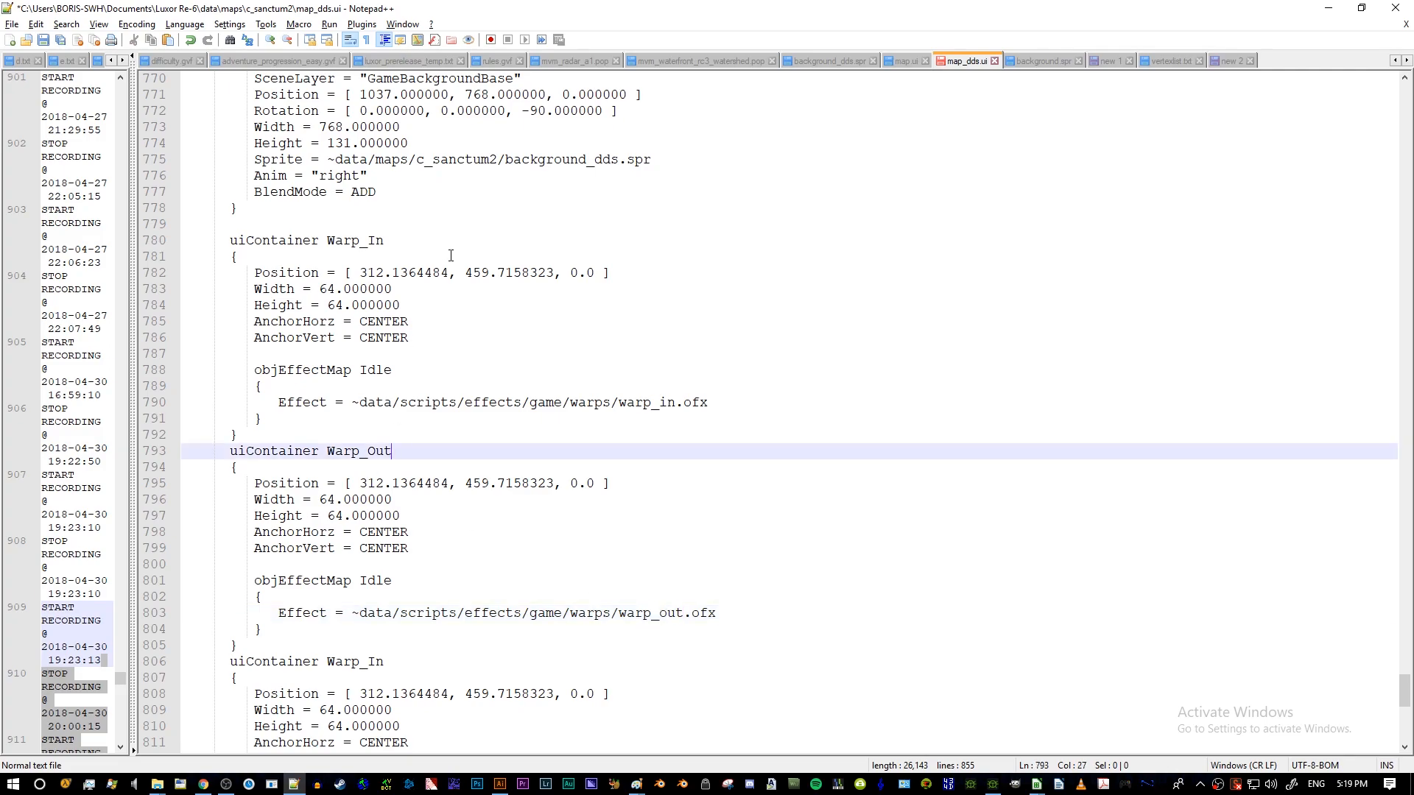
type("1")
left_click(437, 241)
left_click(461, 370)
scroll(457, 371, "down", 4)
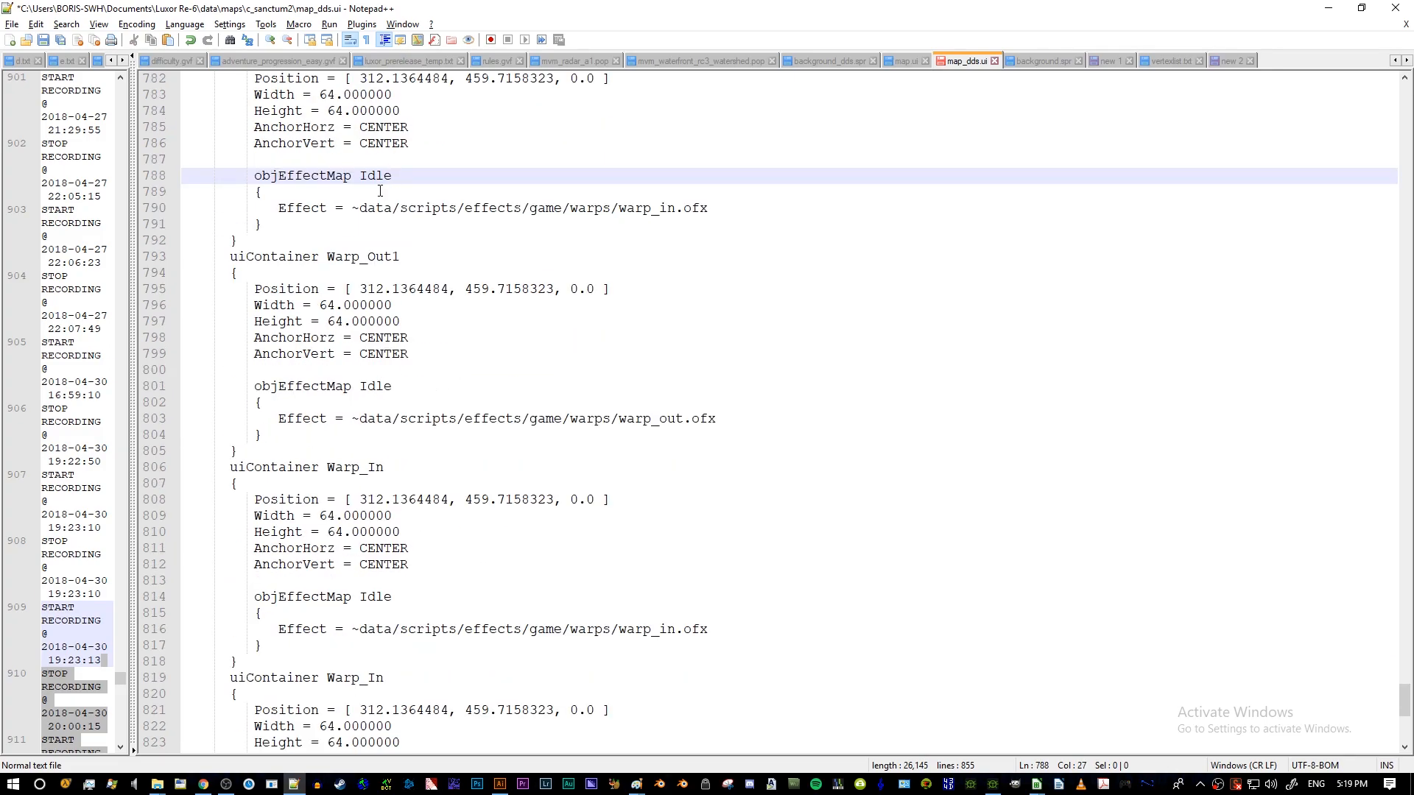
left_click(401, 469)
type("2")
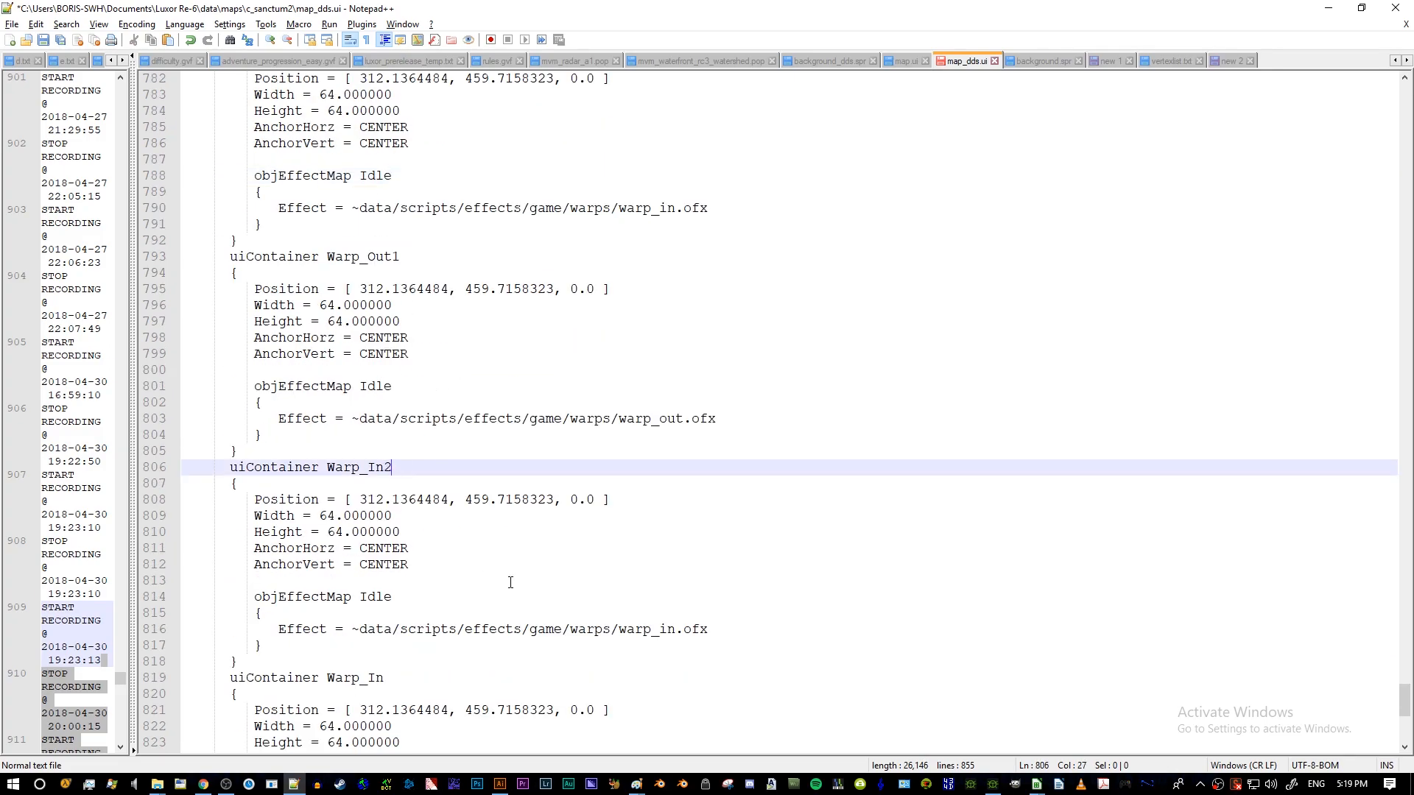
- Rename the second of the remaining container pair to Warp_Out2 and change its effect file to warp_out.ofx
left_click(658, 630)
left_click(420, 675)
left_click_drag(384, 676, 366, 676)
type("Out3")
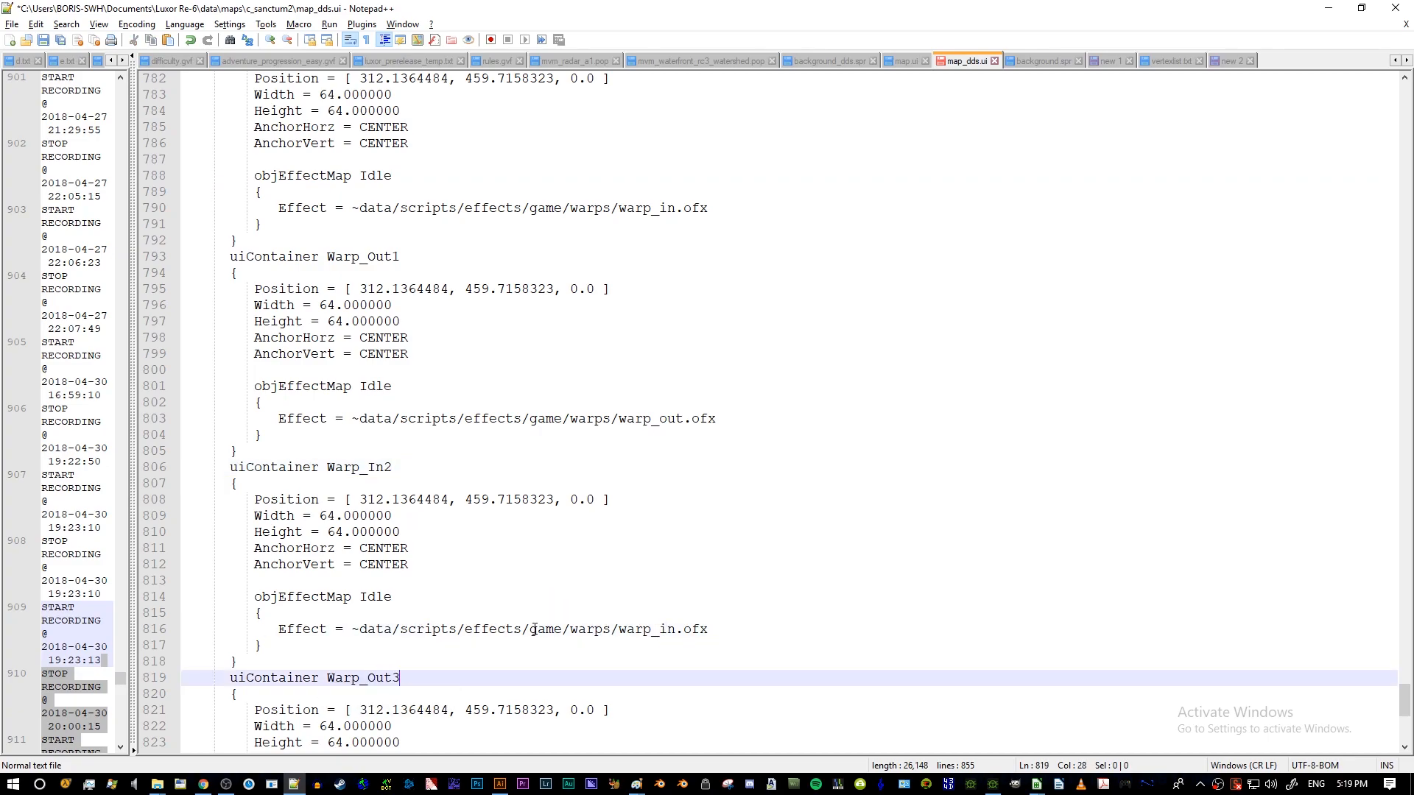
scroll(554, 612, "down", 4)
left_click_drag(675, 645, 660, 649)
type("out")
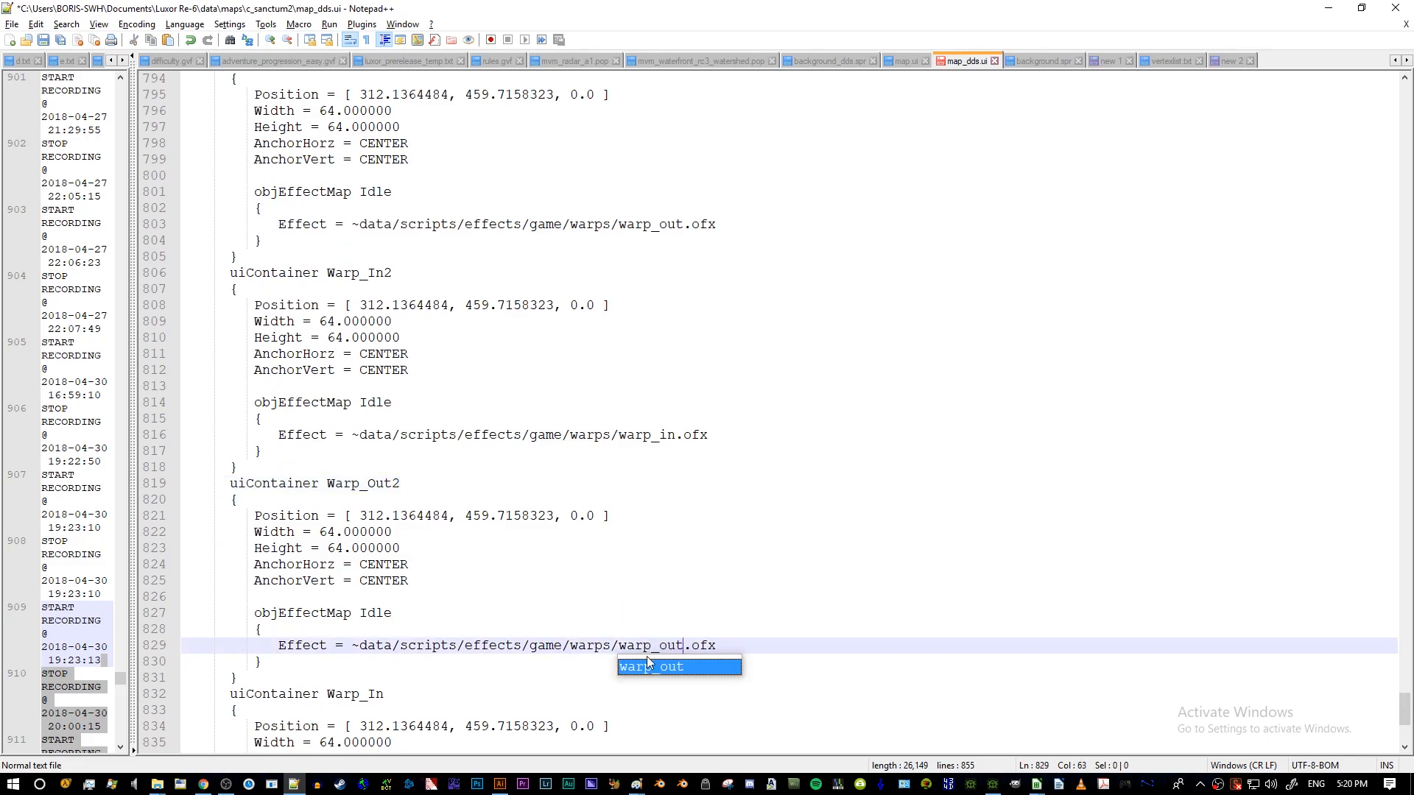
- Rename the last Warp_In container to Warp_In3 and save map_dds.ui
left_click(427, 491)
scroll(424, 515, "down", 2)
left_click(416, 604)
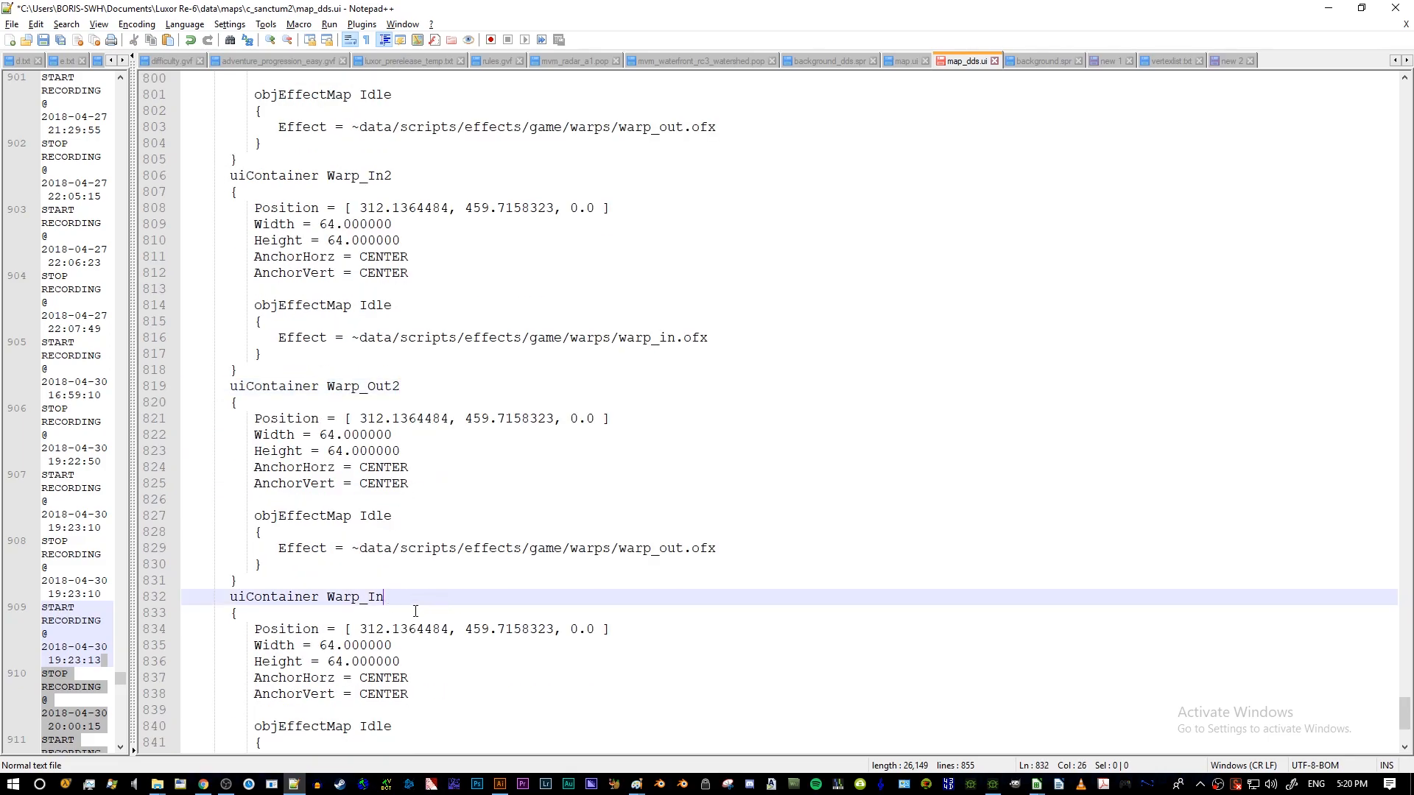
left_click(409, 606)
scroll(523, 584, "down", 4)
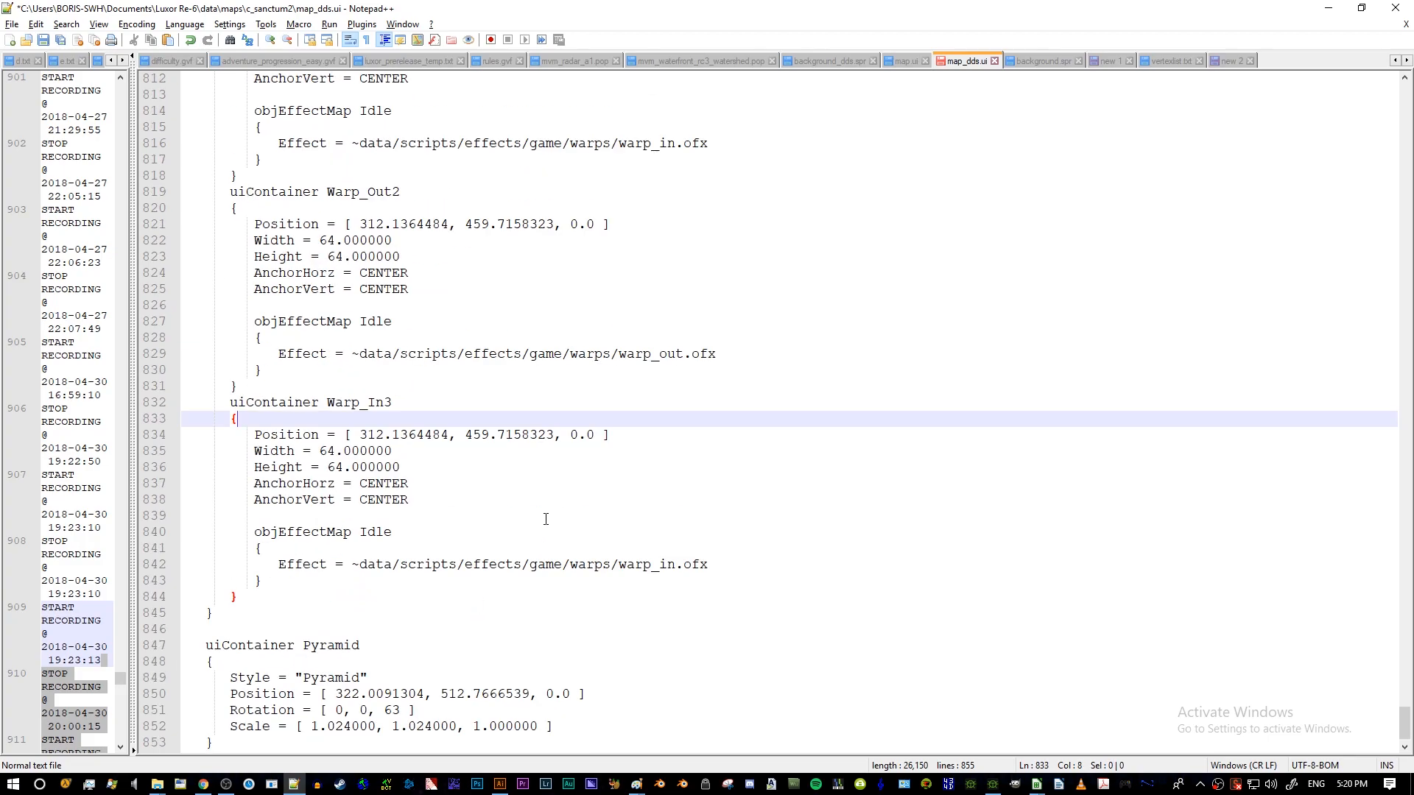
scroll(546, 520, "down", 1)
left_click_drag(612, 402, 254, 402)
left_click(405, 440)
scroll(406, 440, "up", 3)
scroll(412, 438, "up", 9)
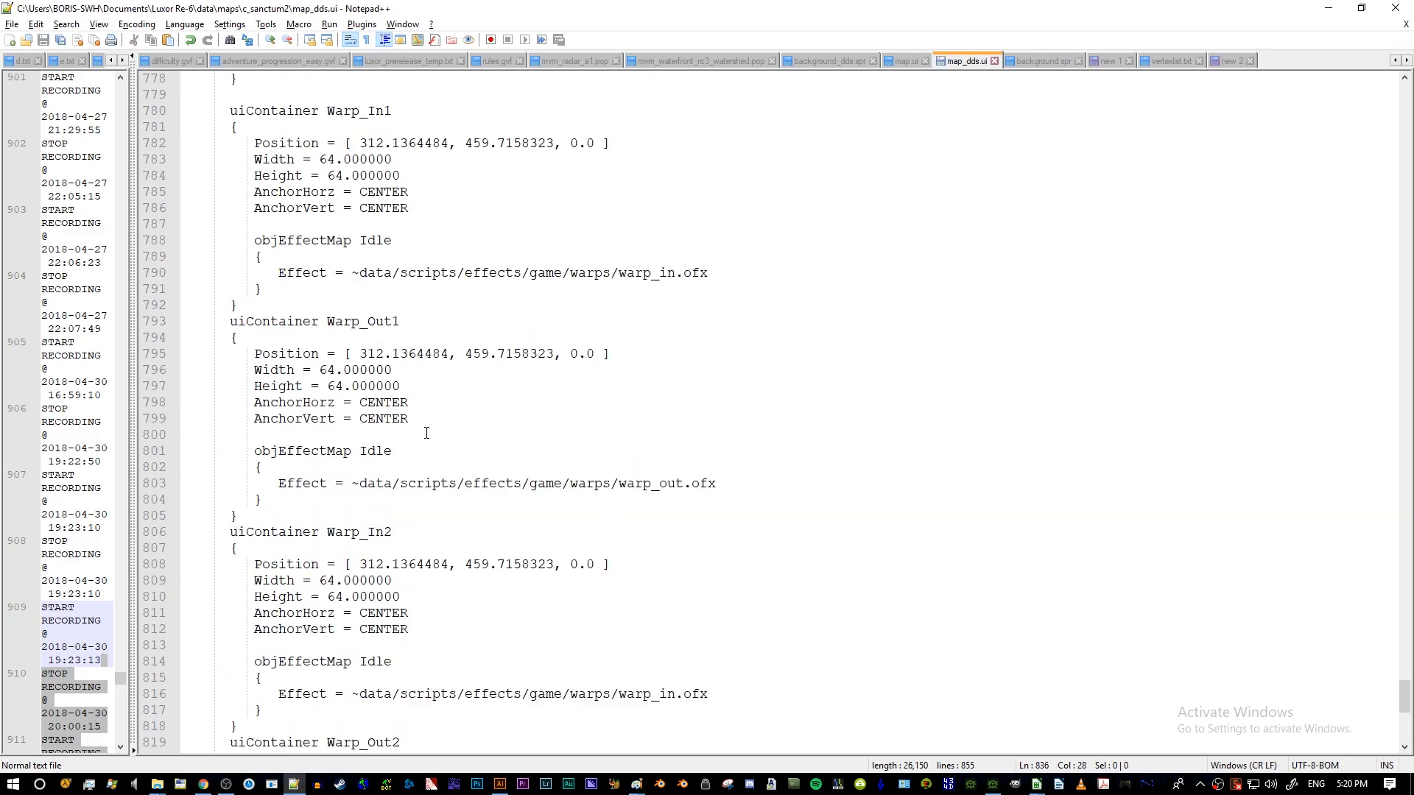
scroll(427, 428, "up", 1)
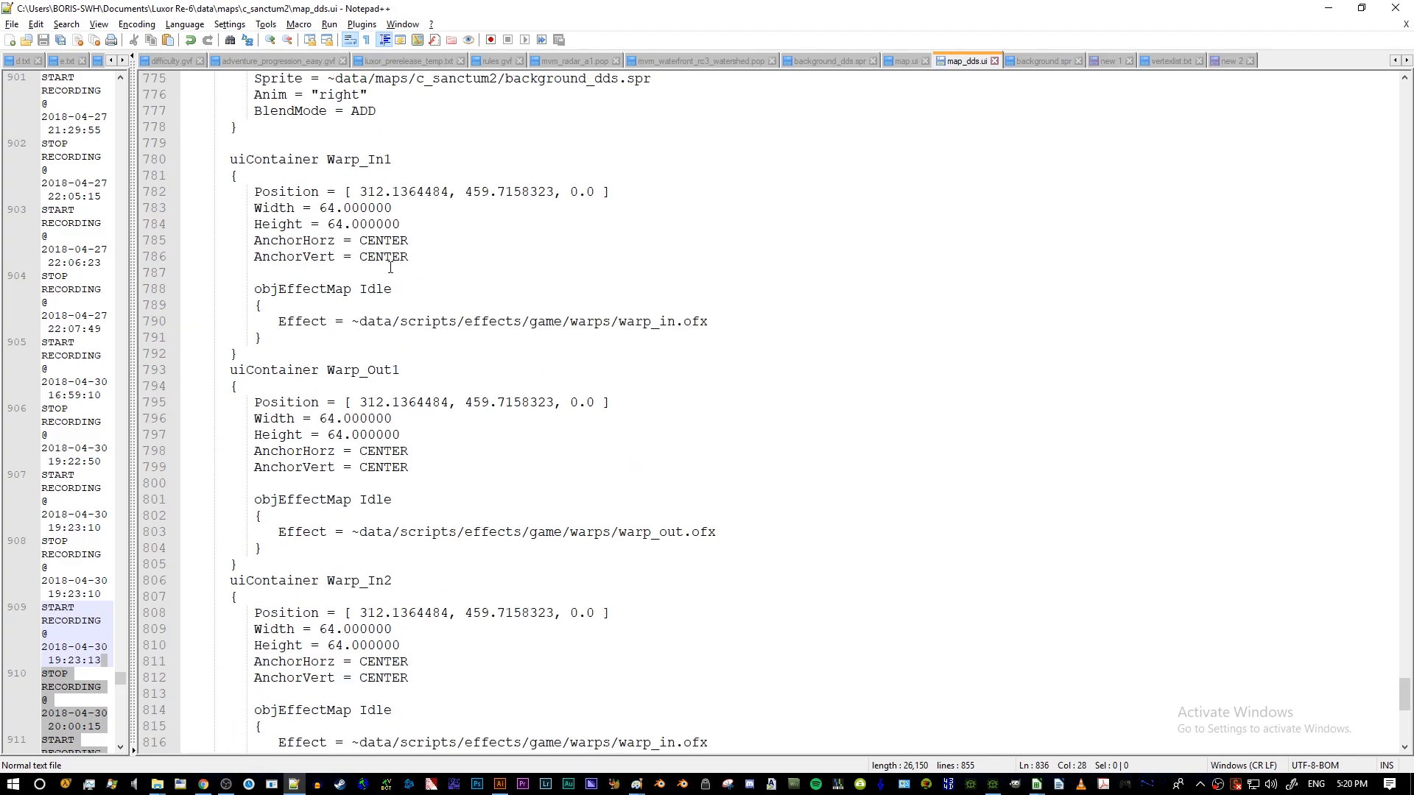
- Switch to convert.ods in LibreOffice Calc and examine the node table's hidden, warp and position columns, especially the row for node 2
key("alt+Tab")
key("alt+Tab")
key("alt+Tab")
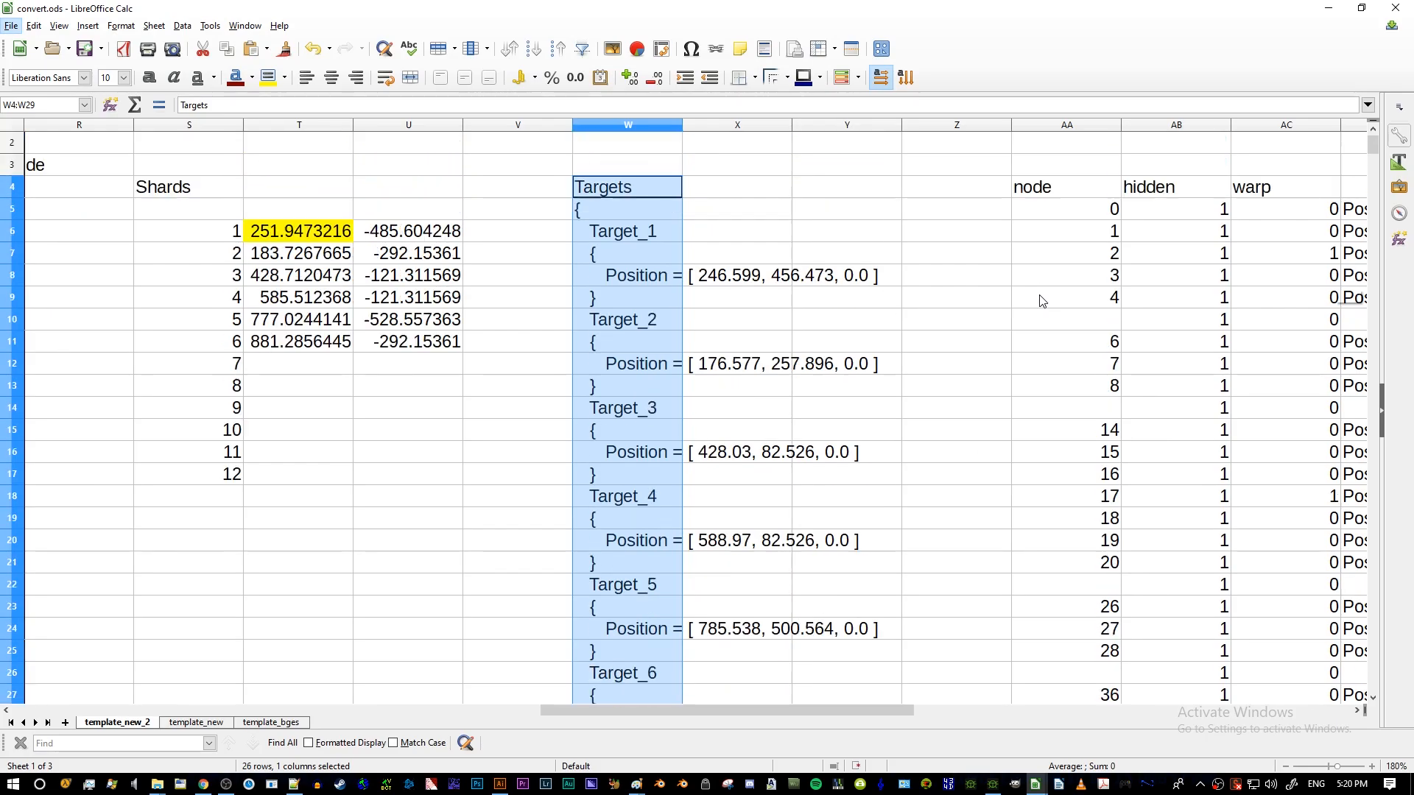
scroll(1042, 301, "up", 1)
left_click_drag(582, 710, 715, 702)
left_click(782, 213)
left_click_drag(783, 214, 871, 221)
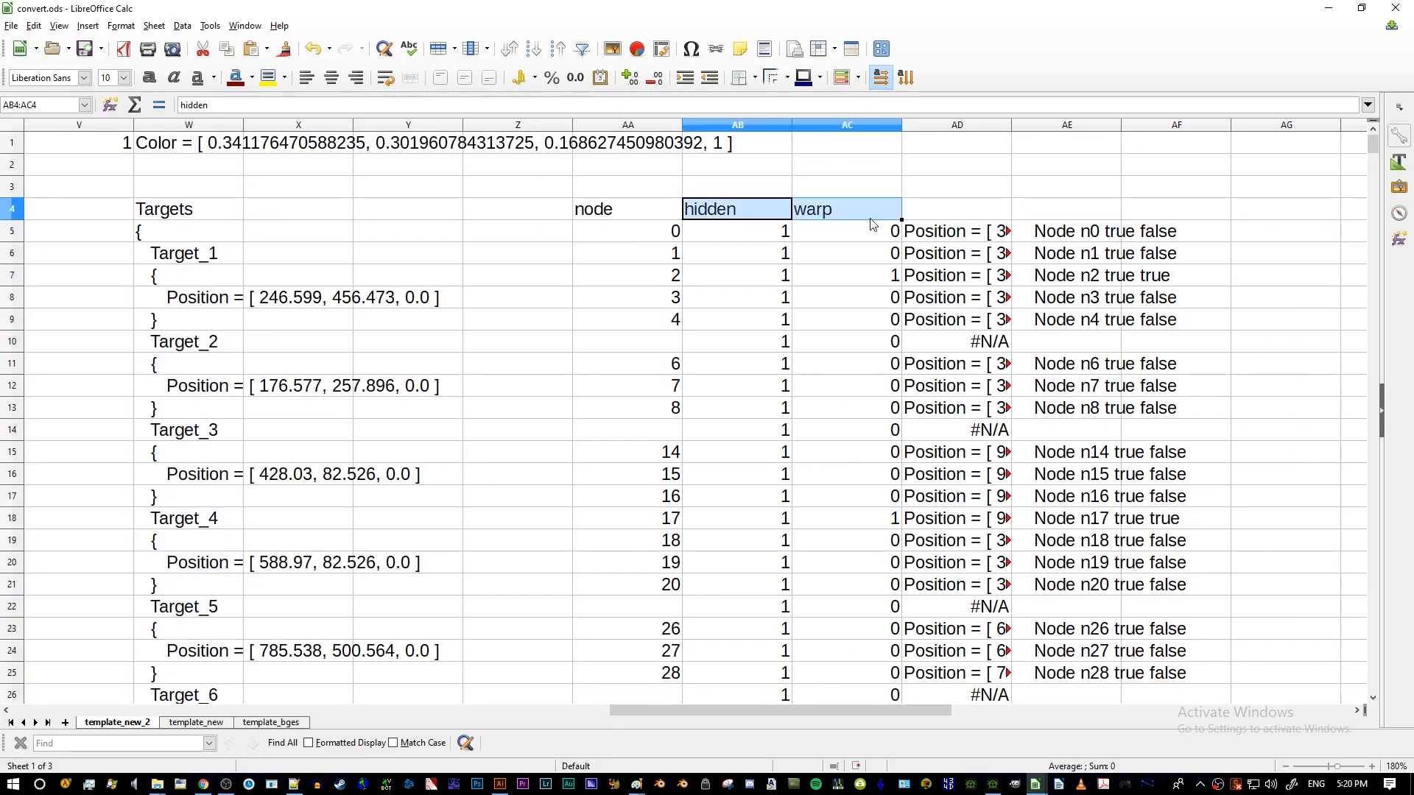
left_click(870, 277)
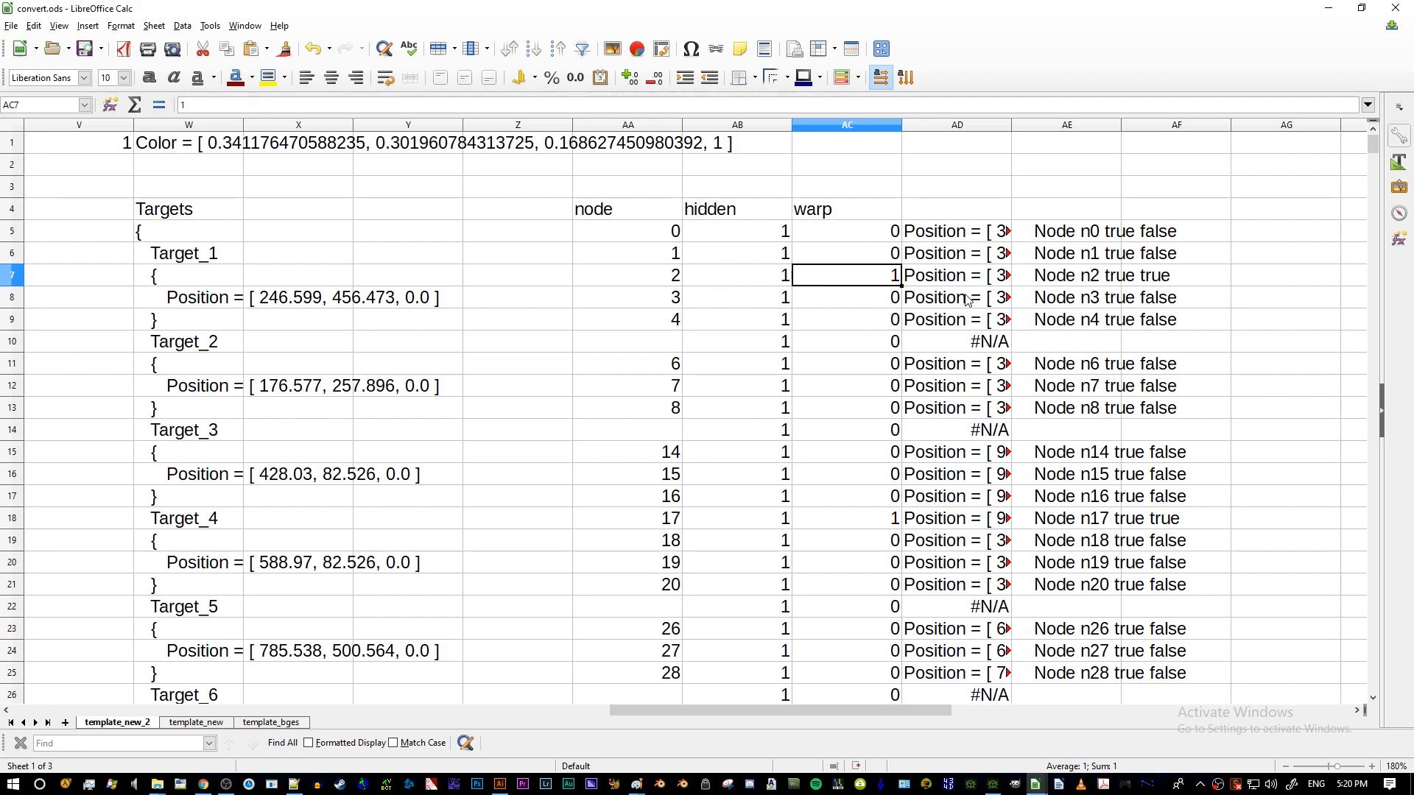
left_click(968, 126)
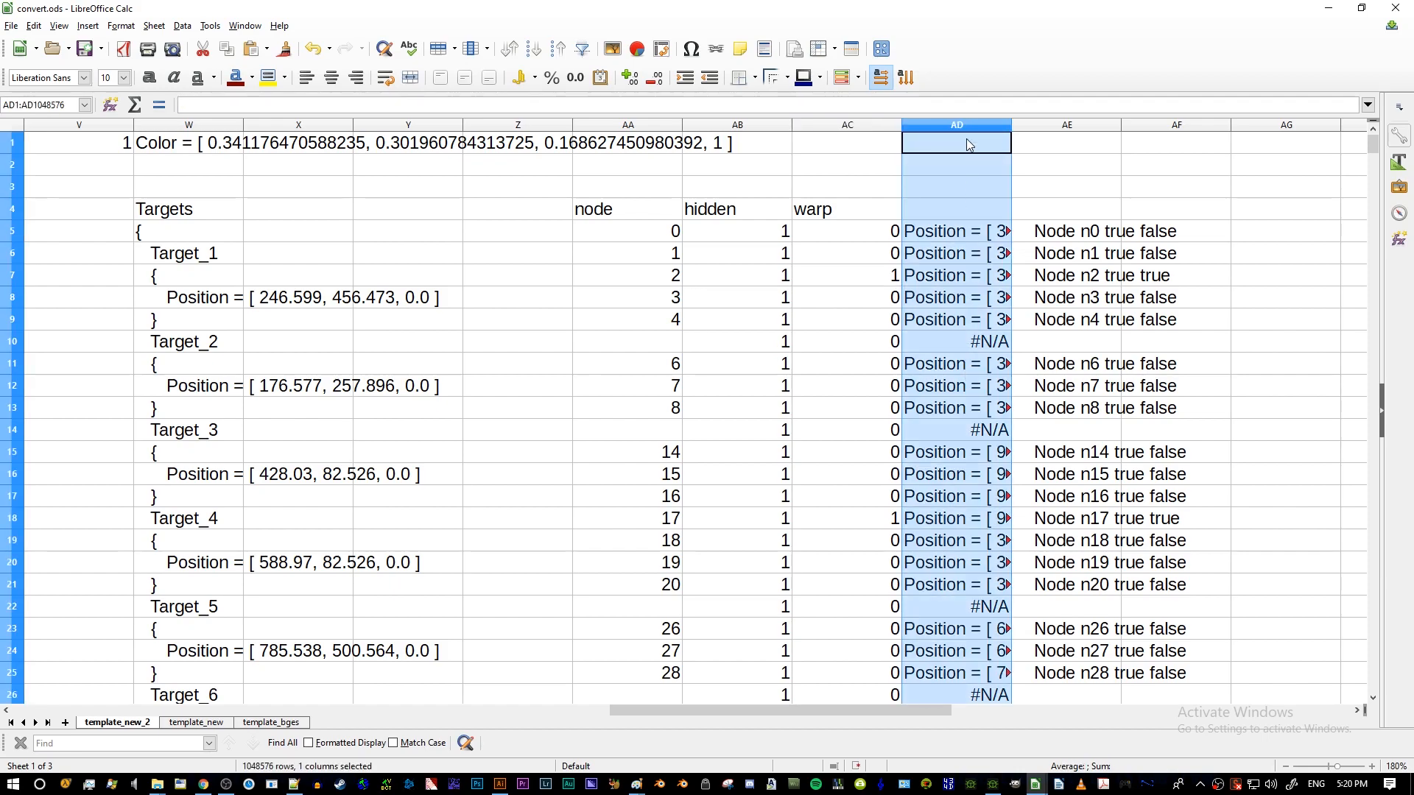
left_click(952, 305)
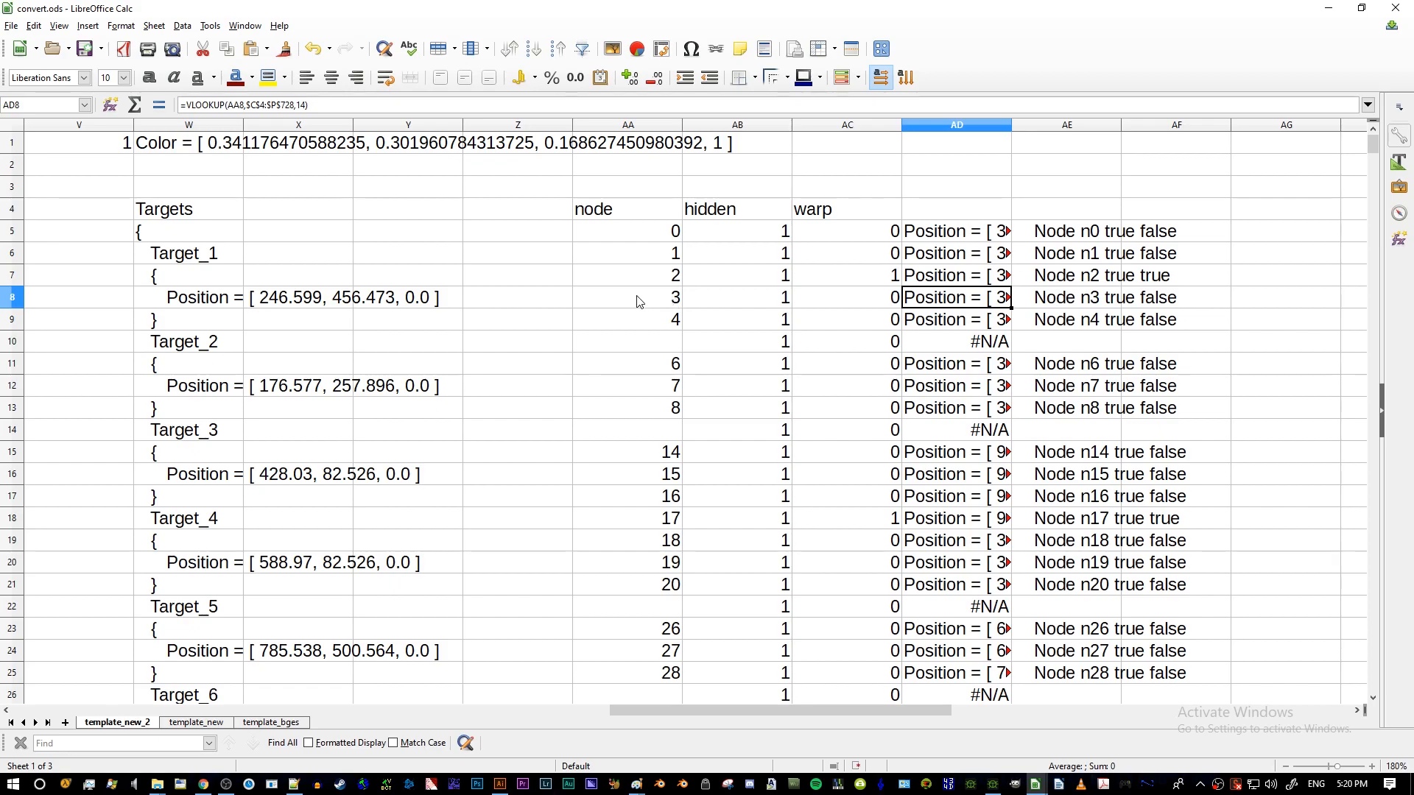
left_click(851, 280)
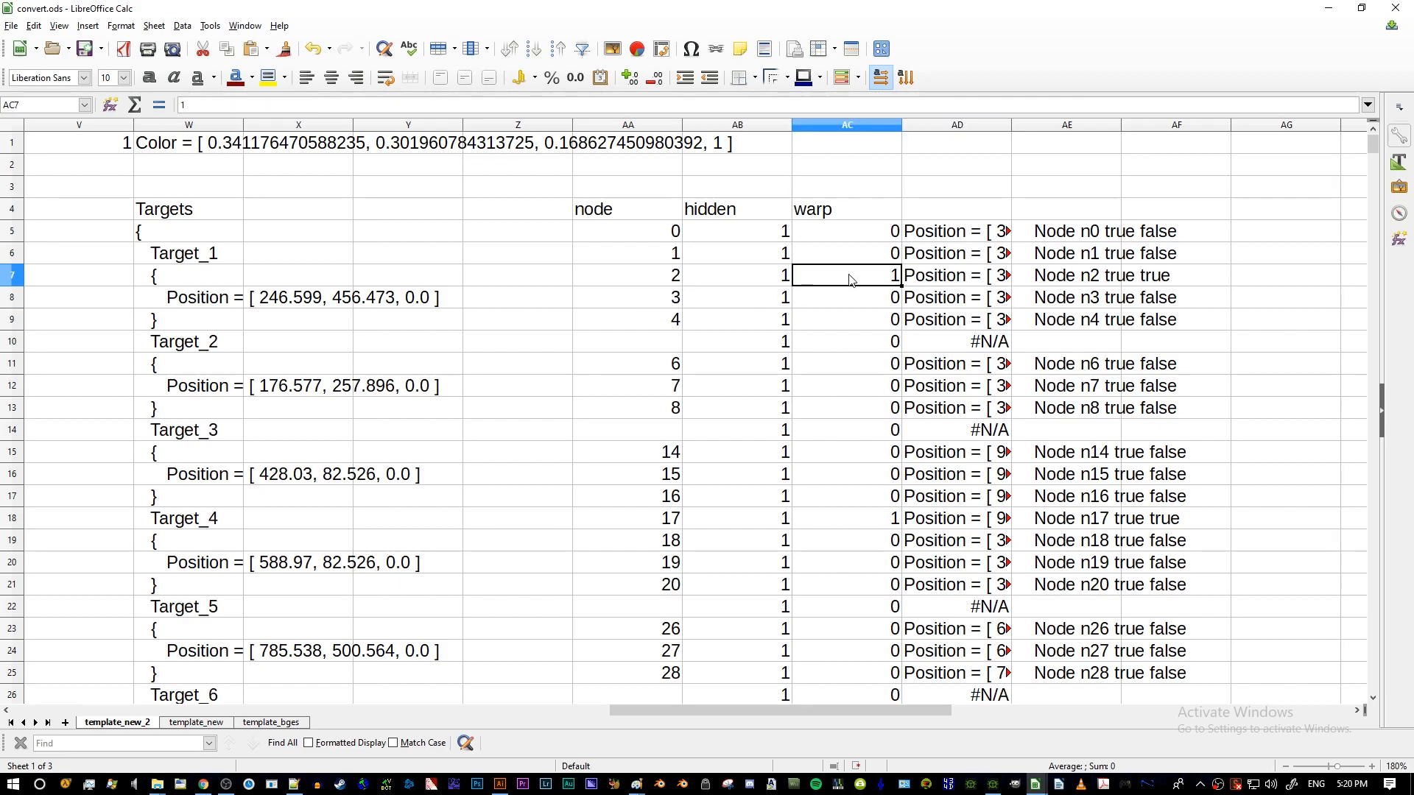
left_click_drag(851, 280, 641, 280)
left_click(850, 283)
left_click_drag(850, 283, 641, 279)
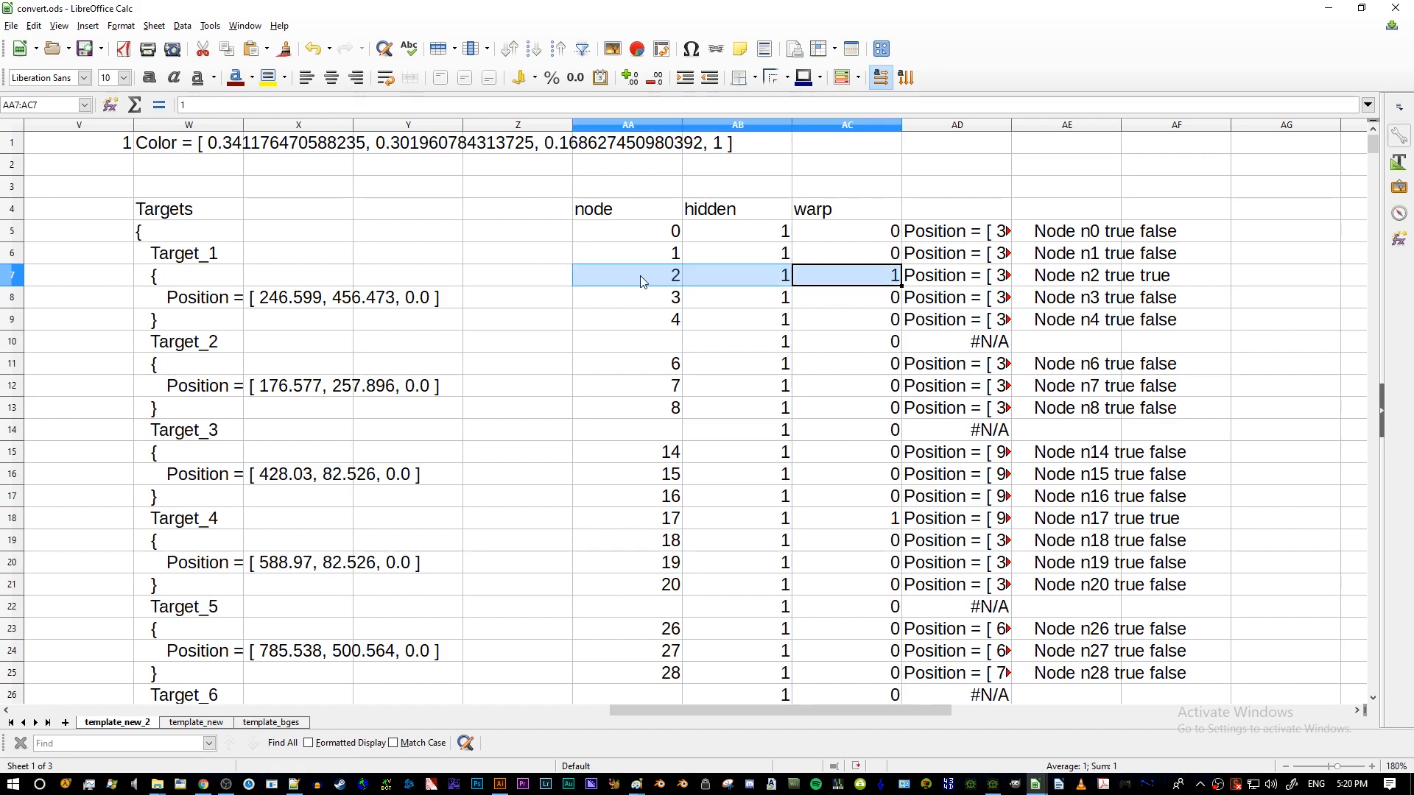
left_click(814, 298)
- Label node 2 as "out" and node 3 as "in" in the empty column beside the node numbers
left_click(505, 278)
type("out")
key("Return")
type("in")
key("Return")
left_click(505, 281)
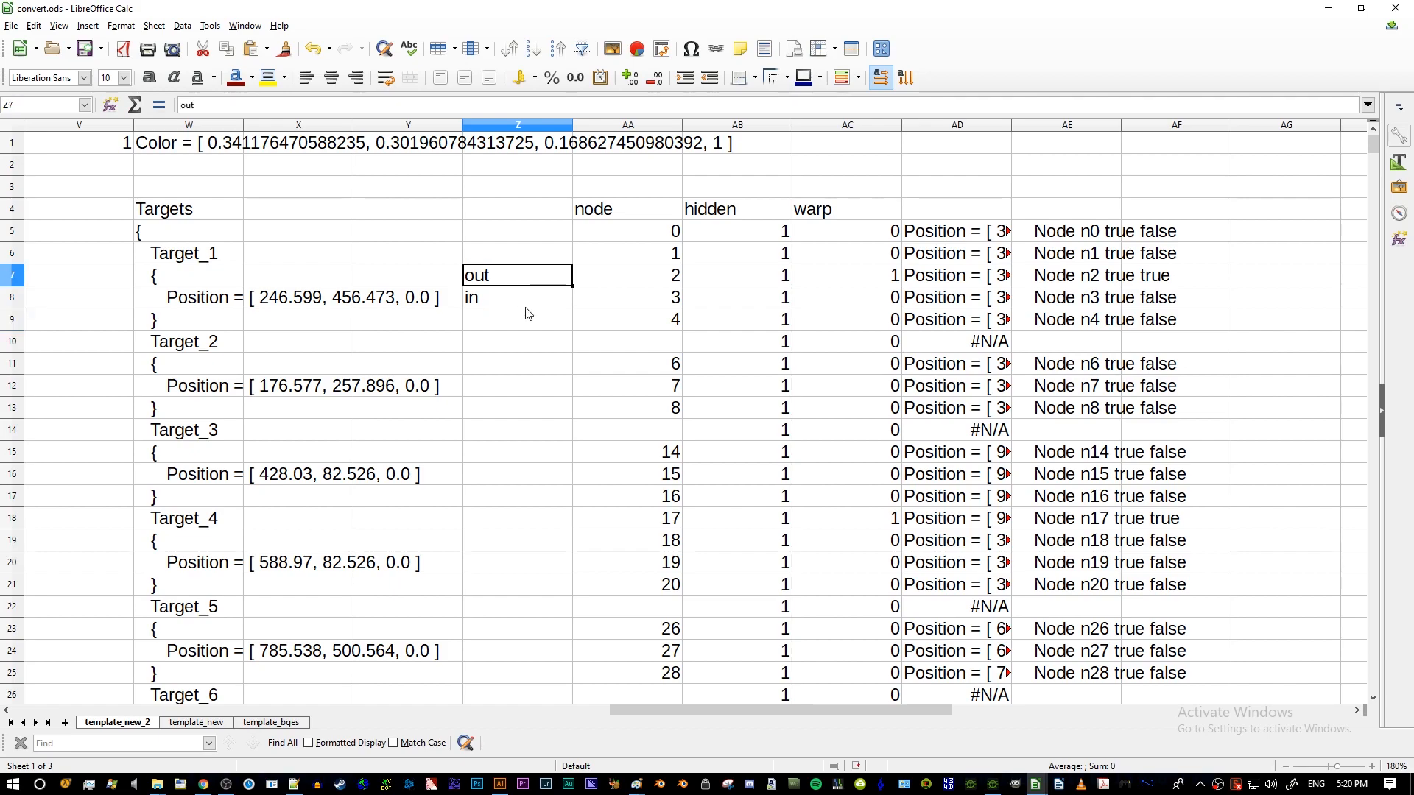
- Clear the "out" label beside node 2
left_click_drag(663, 278, 519, 283)
left_click(534, 361)
left_click(539, 277)
key("Delete")
left_click(537, 297)
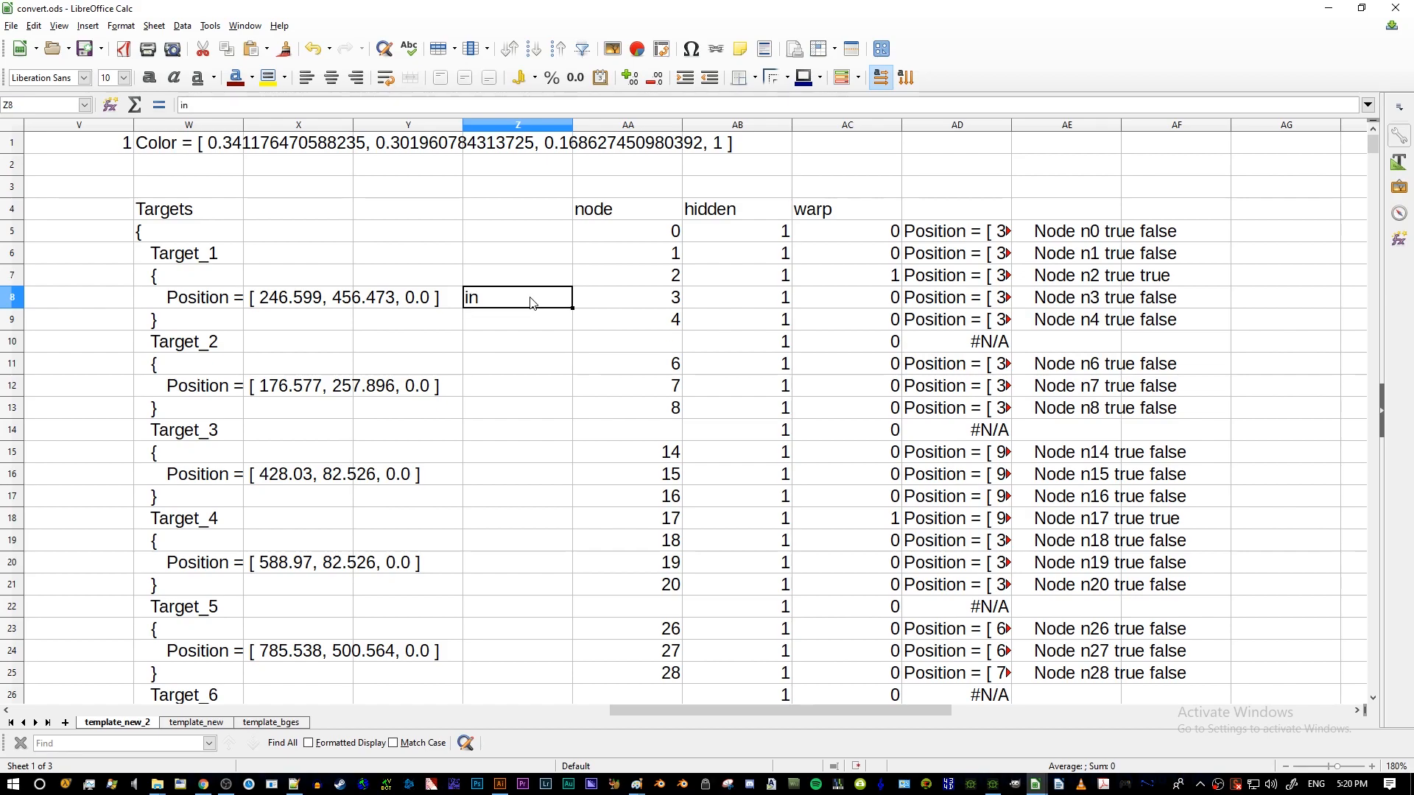
- Copy node 3's position from the spreadsheet into the Warp_In1 container in Notepad++ as [ 312.4728452, 86.2201706, 0.0 ], without an extra line
left_click(647, 307)
left_click(527, 304)
left_click(639, 302)
left_click_drag(545, 306, 853, 306)
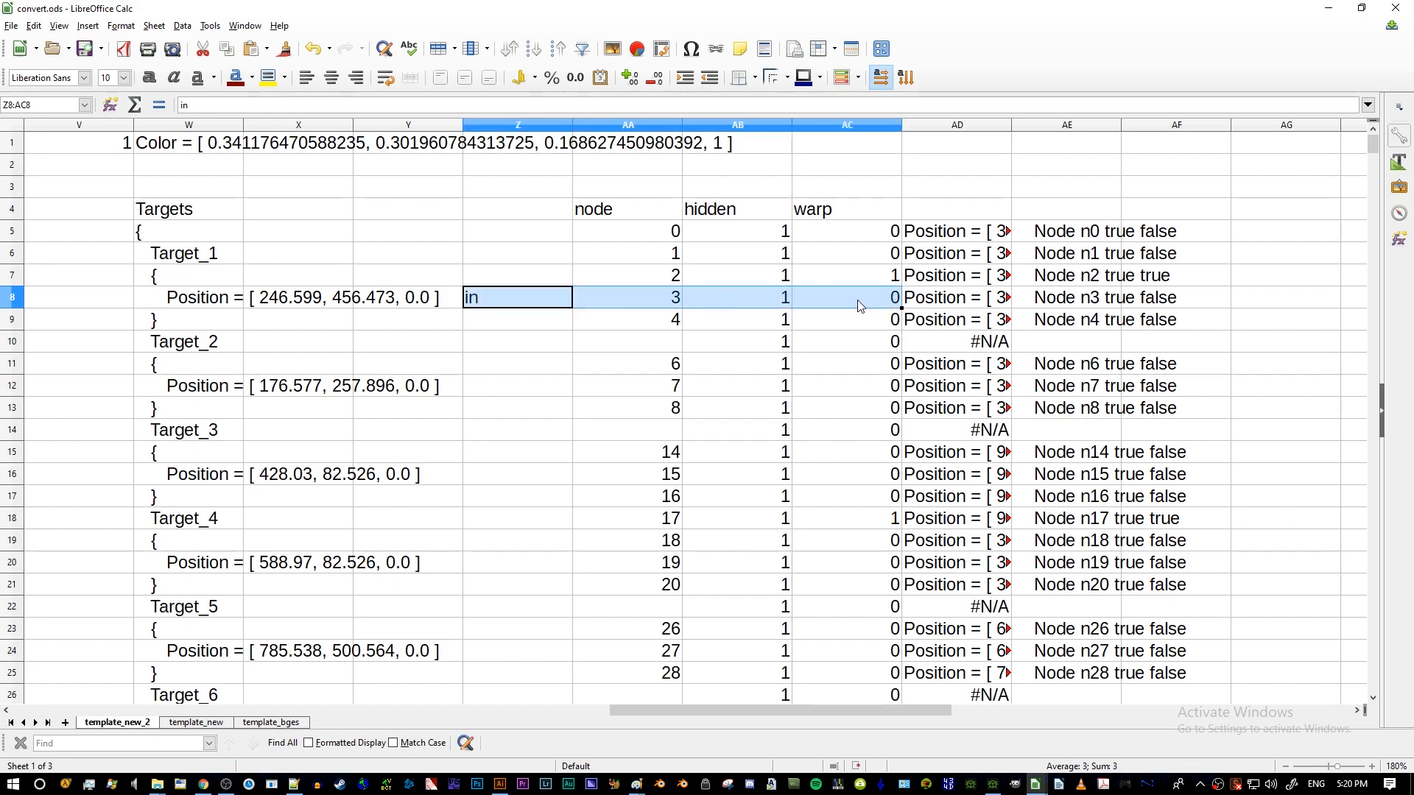
left_click(919, 302)
key("super+Tab")
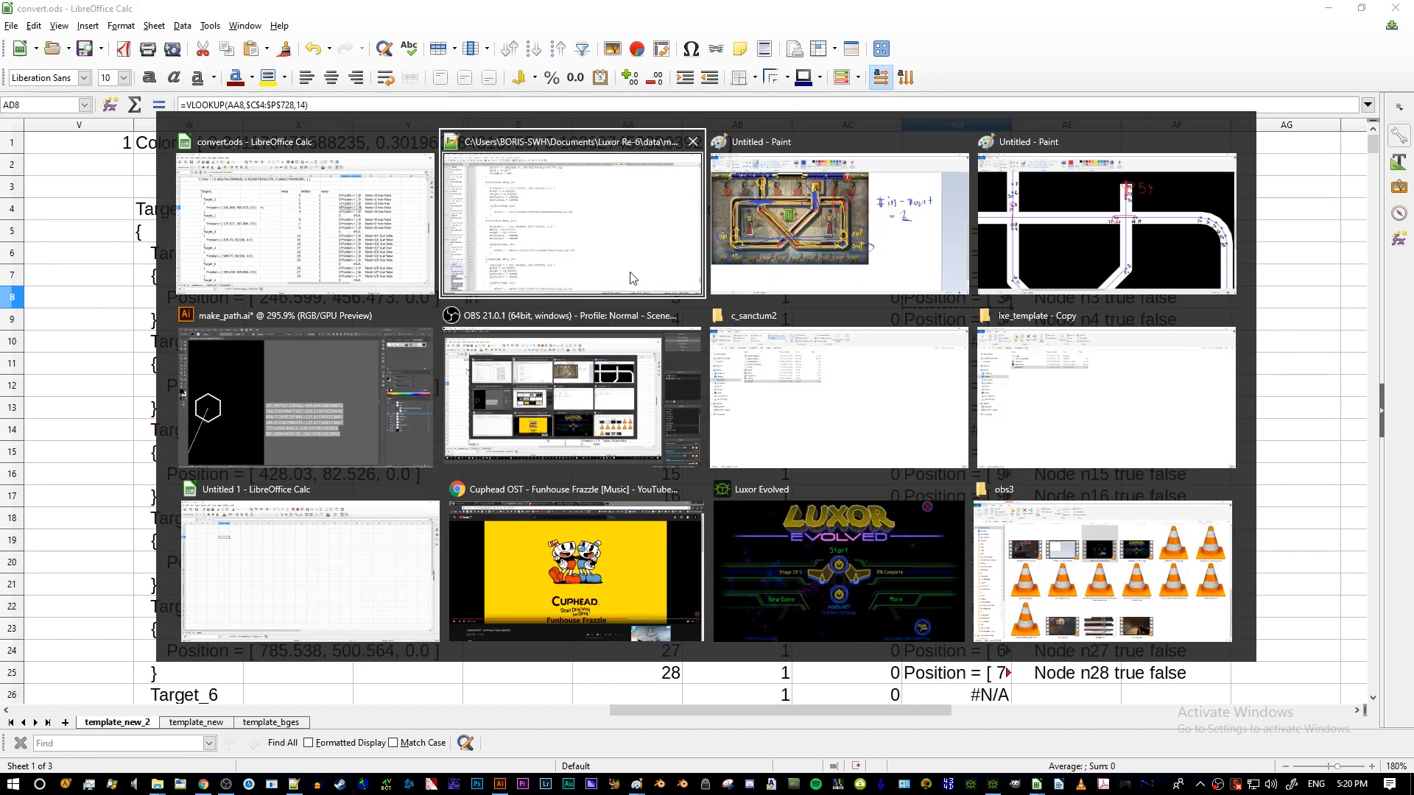
left_click(560, 251)
scroll(511, 322, "up", 2)
left_click_drag(612, 289, 254, 288)
type("Position = [ 312.4728452, 86.2201706, 0.0 ]")
key("BackSpace")
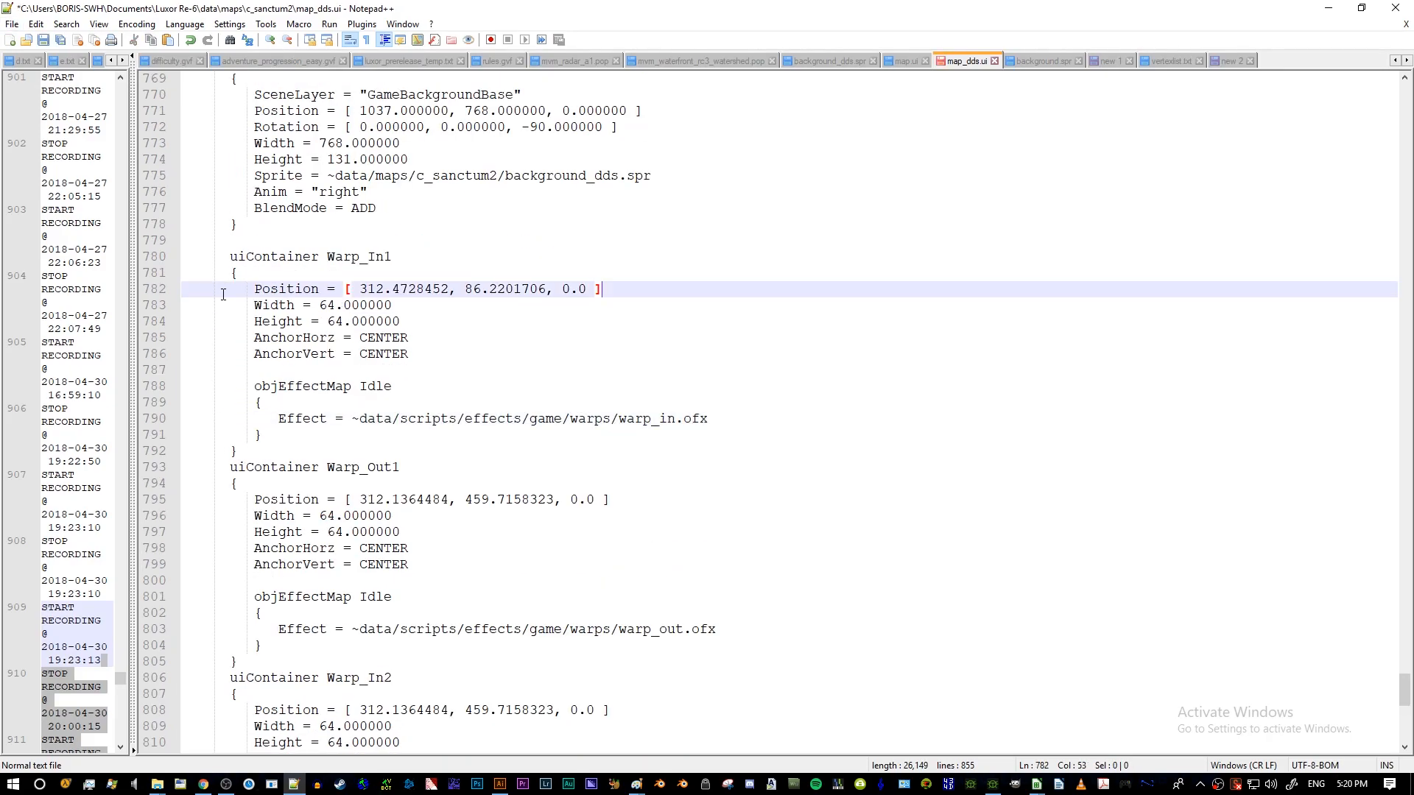
- Return to convert.ods in LibreOffice Calc and label node 17 as "out" and node 18 as "in"
key("alt+Tab")
left_click_drag(511, 304, 894, 302)
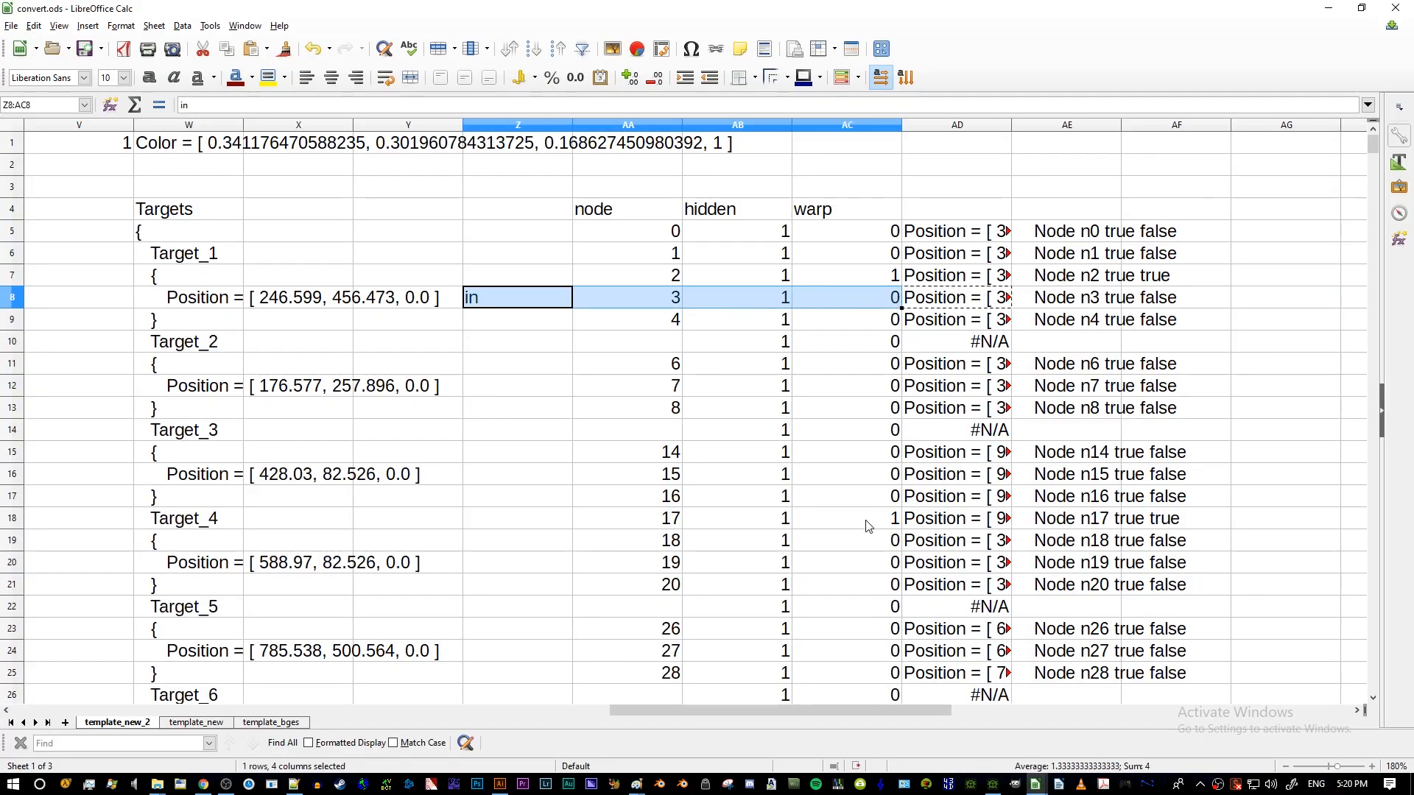
left_click(840, 520)
left_click(655, 526)
left_click(564, 525)
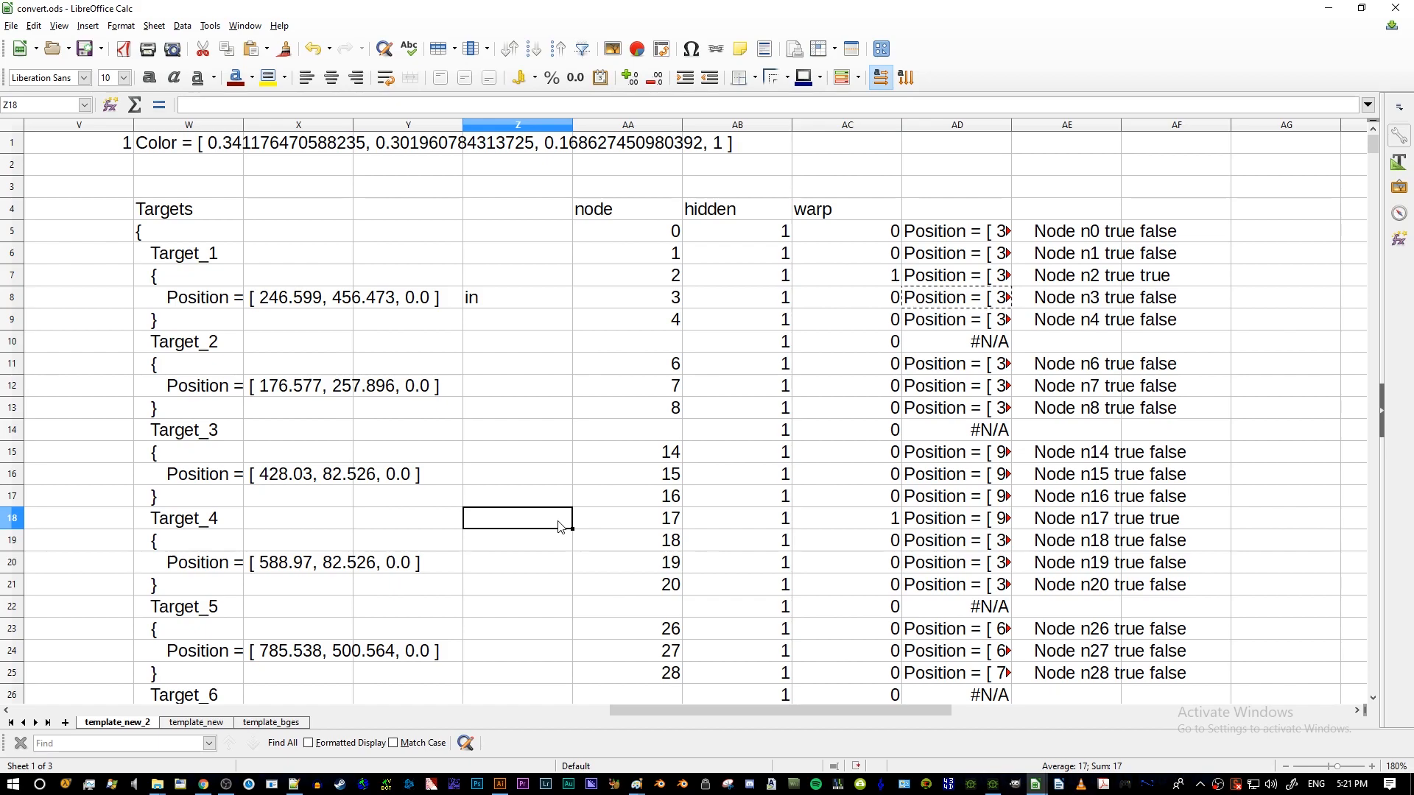
type("out")
key("Return")
type("in")
key("Return")
- Copy node 17's position into the Warp_Out1 container in Notepad++ as [ 999.8585538, 647.6331521, 0.0 ] and save the file
left_click_drag(558, 524, 955, 520)
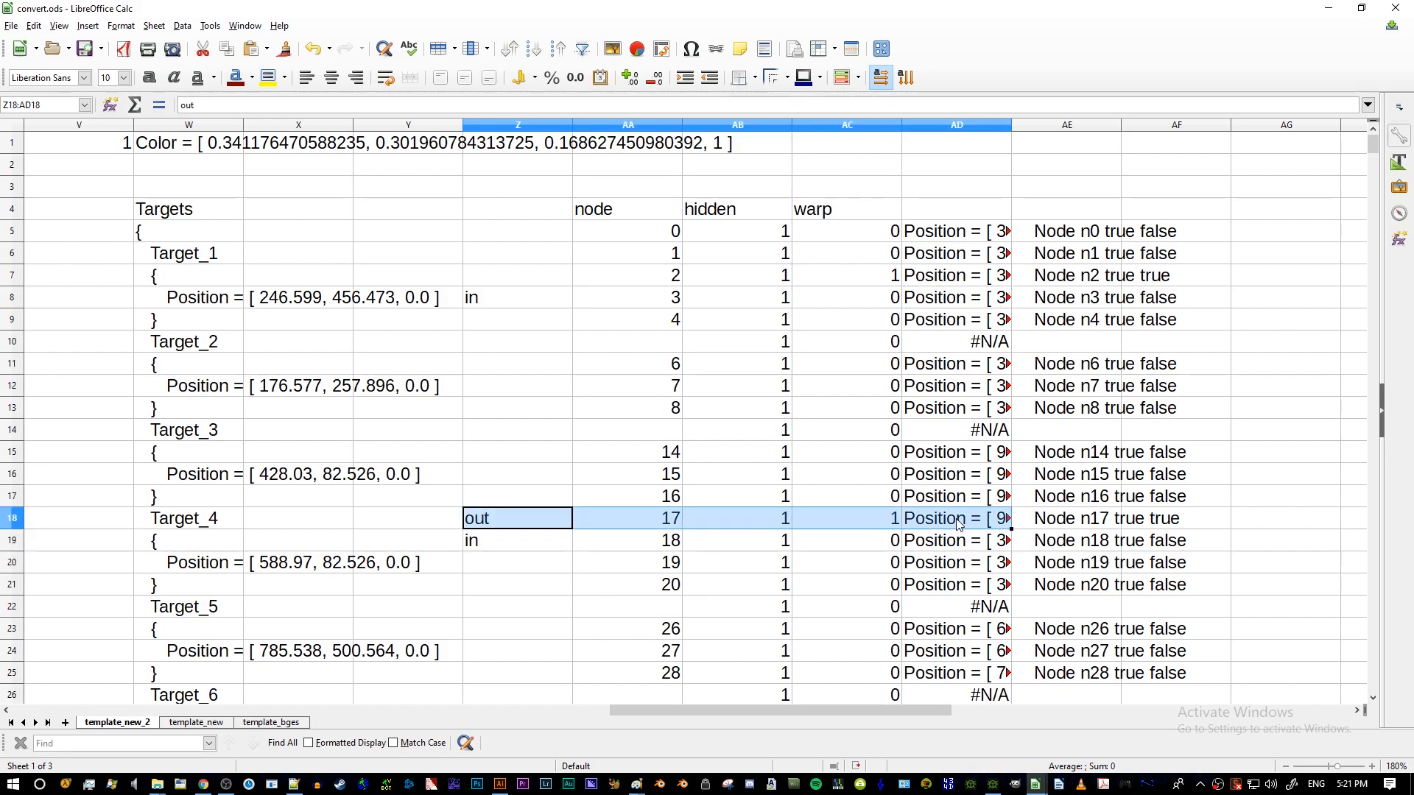
left_click(939, 568)
left_click(955, 520)
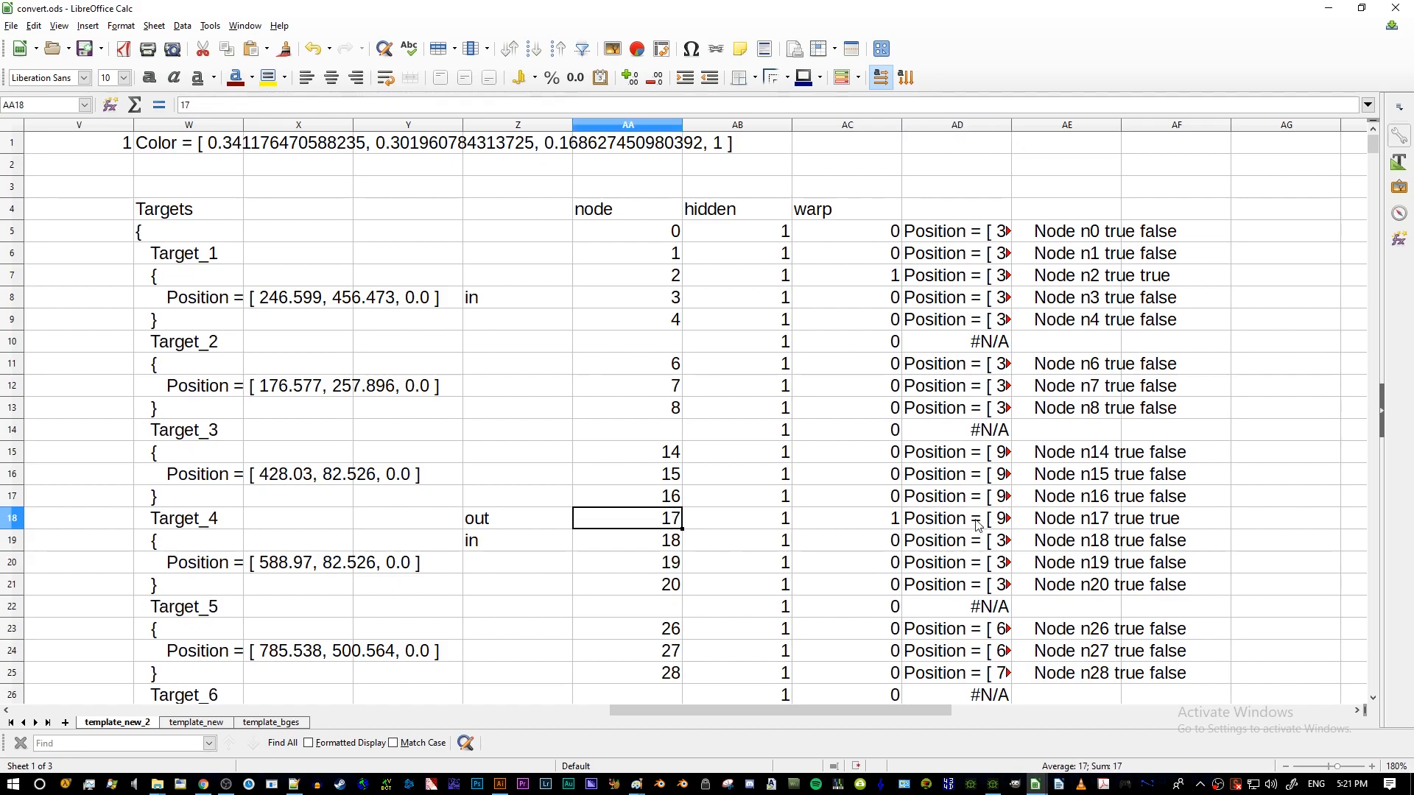
key("alt+Tab")
left_click_drag(615, 492, 255, 500)
type("Position = [ 999.8585538, 647.6331521, 0.0 ]")
key("BackSpace")
key("ctrl+s")
- Try node 18's position from the spreadsheet, [ 32.0838048, 560.1531497, 0.0 ], in the Warp_In2 container, and undo the paste
scroll(346, 510, "down", 6)
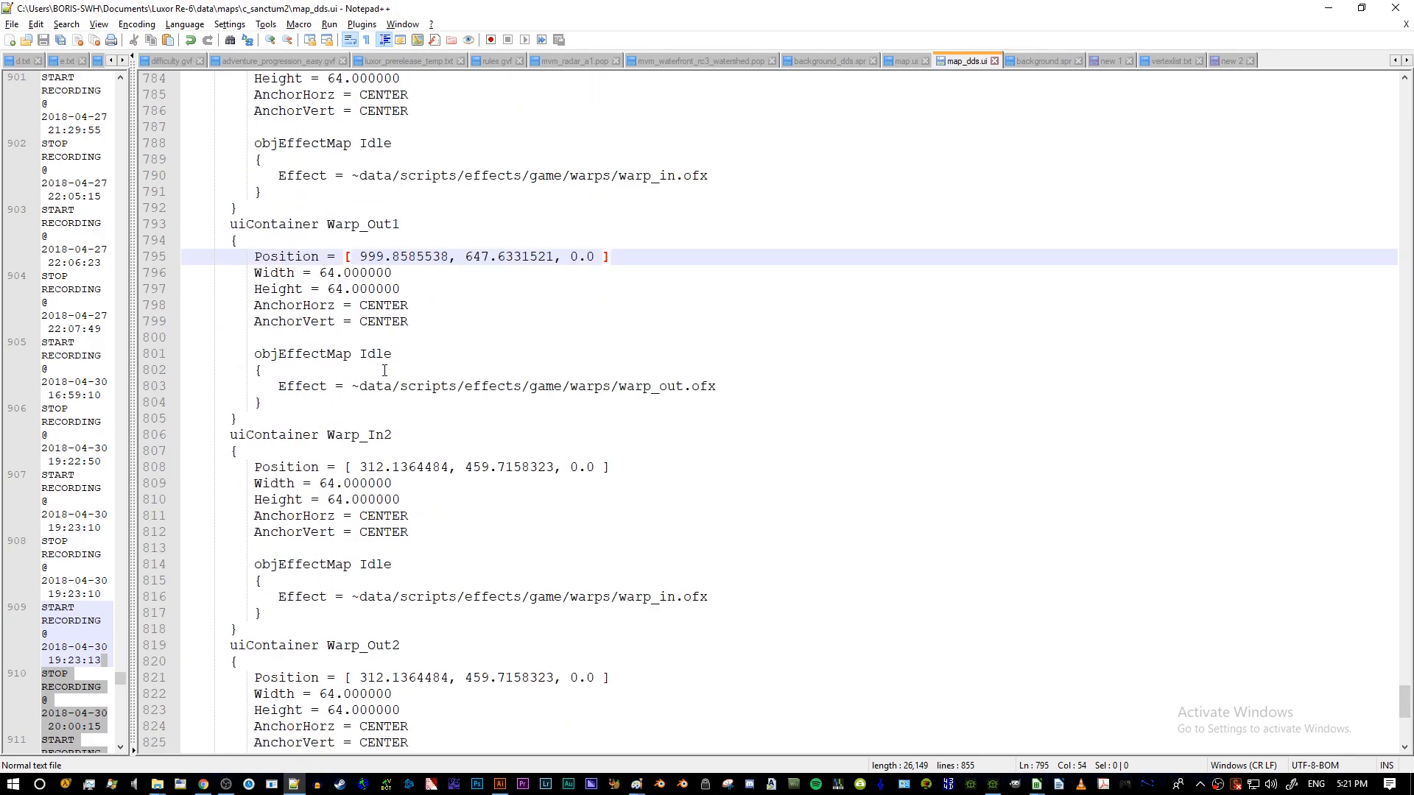
key("alt+Tab")
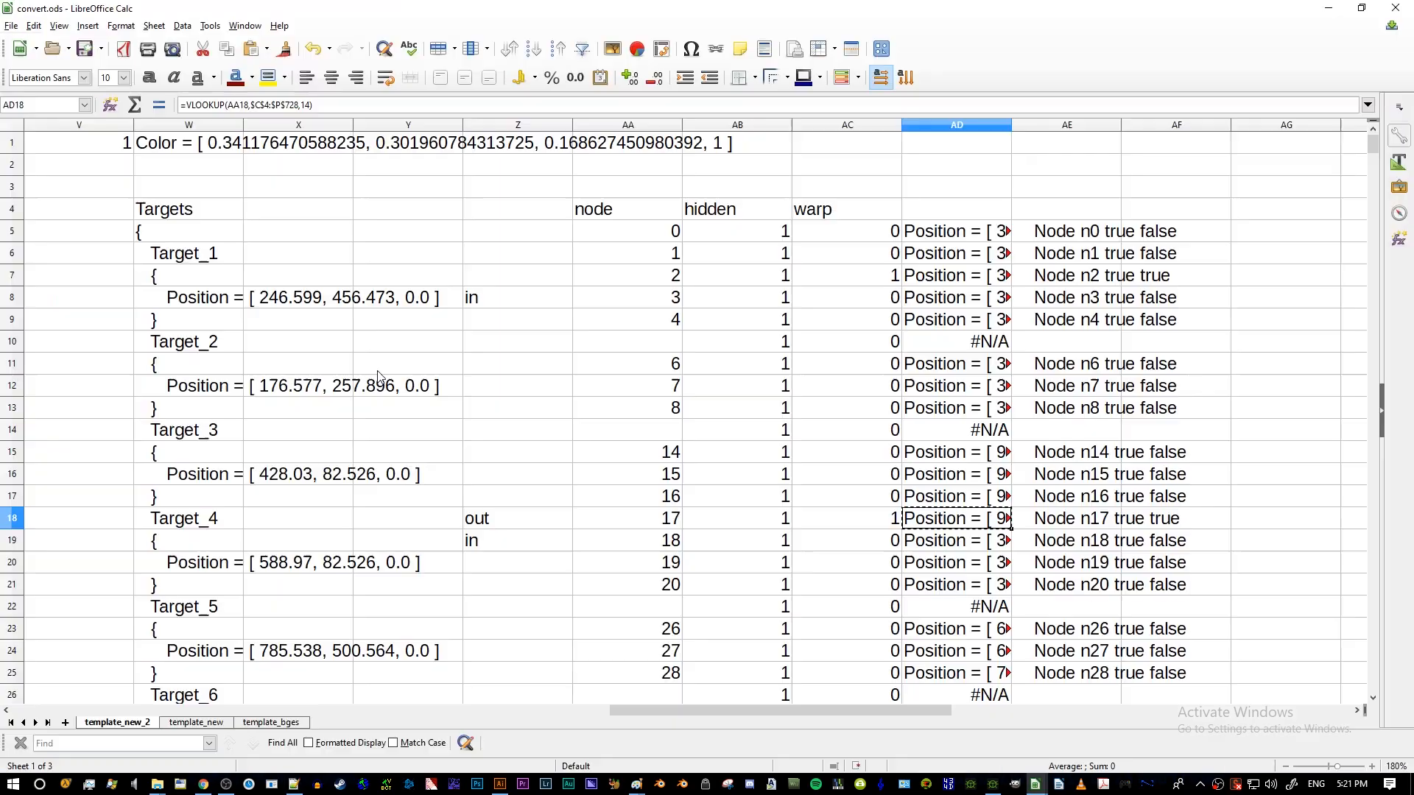
left_click(986, 545)
key("ctrl+c")
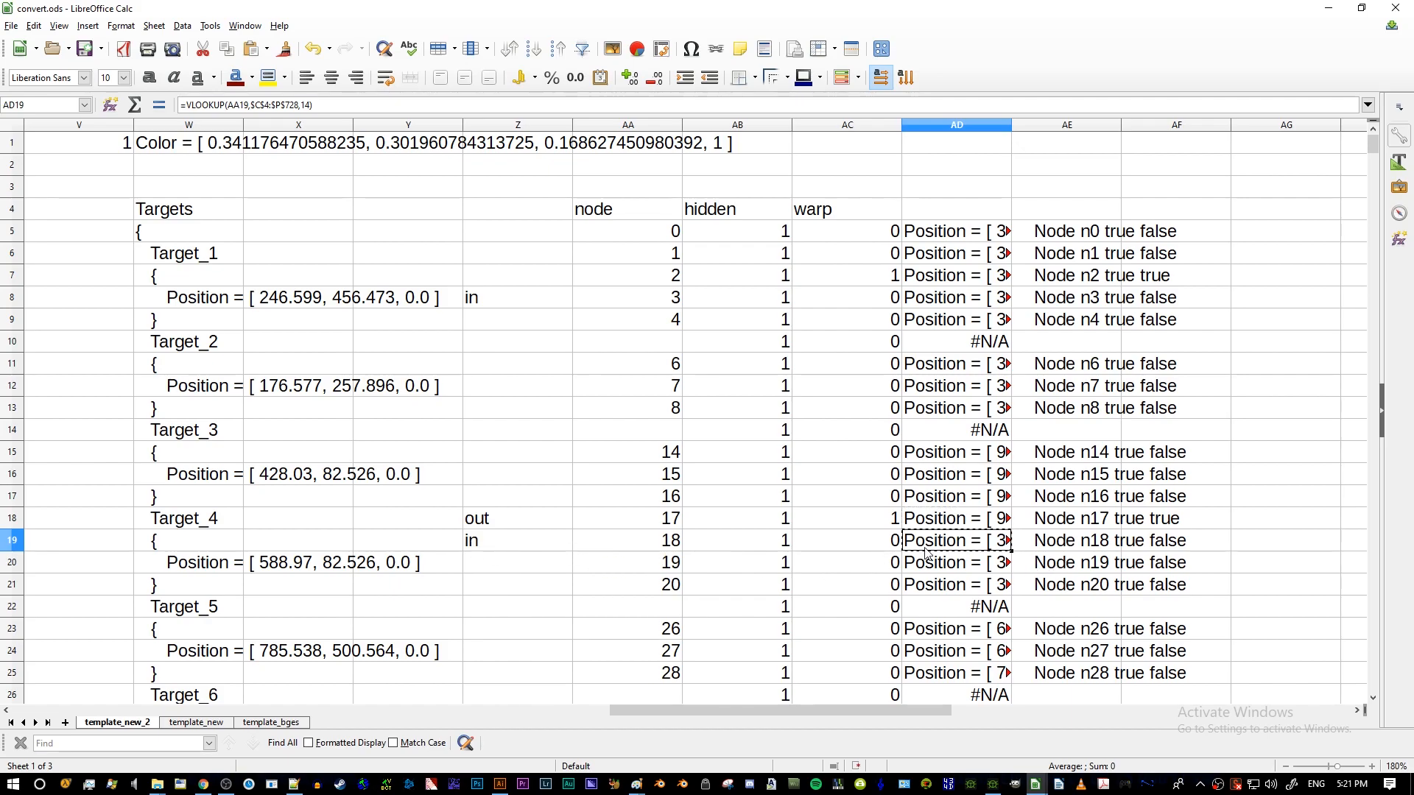
key("alt+Tab")
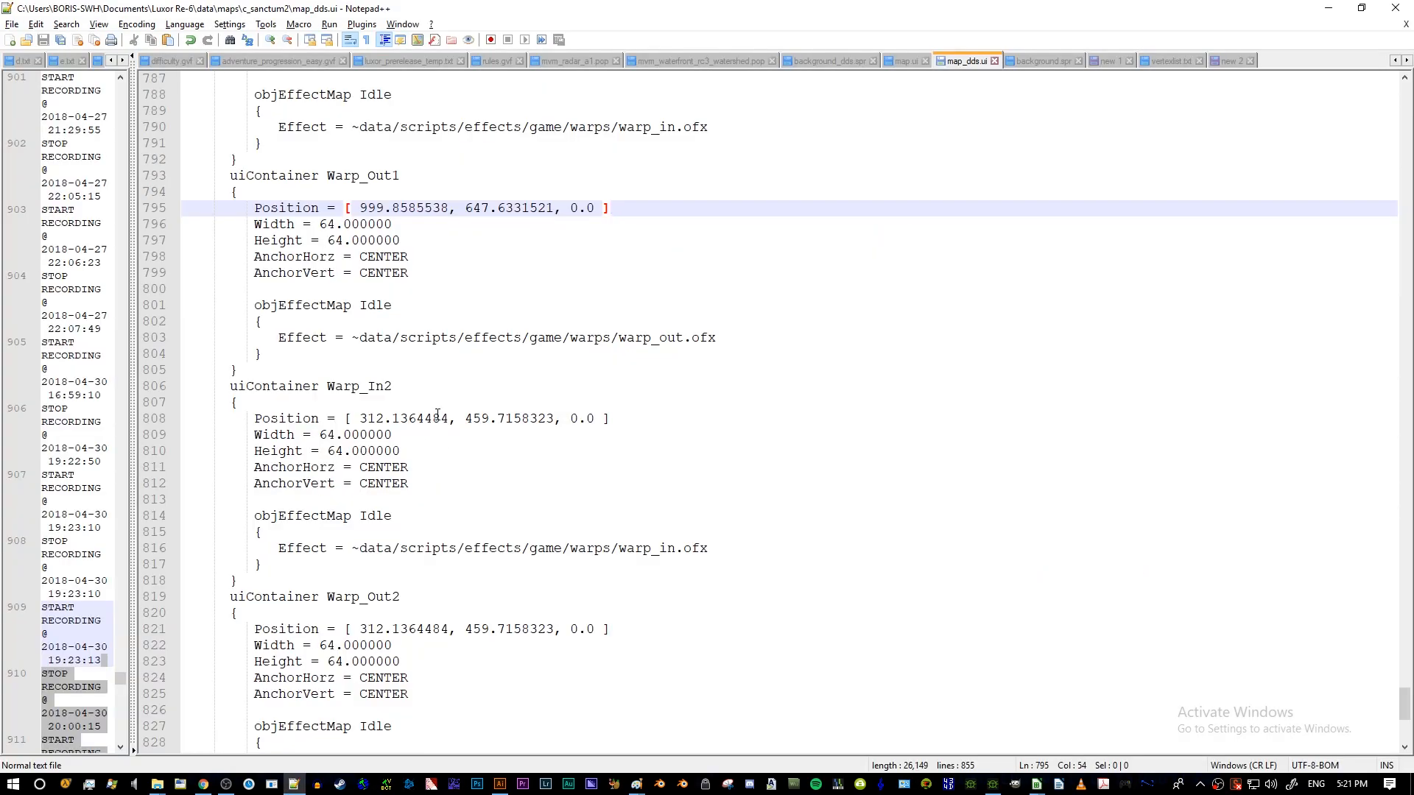
left_click_drag(611, 418, 255, 418)
key("ctrl+v")
key("BackSpace")
key("ctrl+z")
key("ctrl+z")
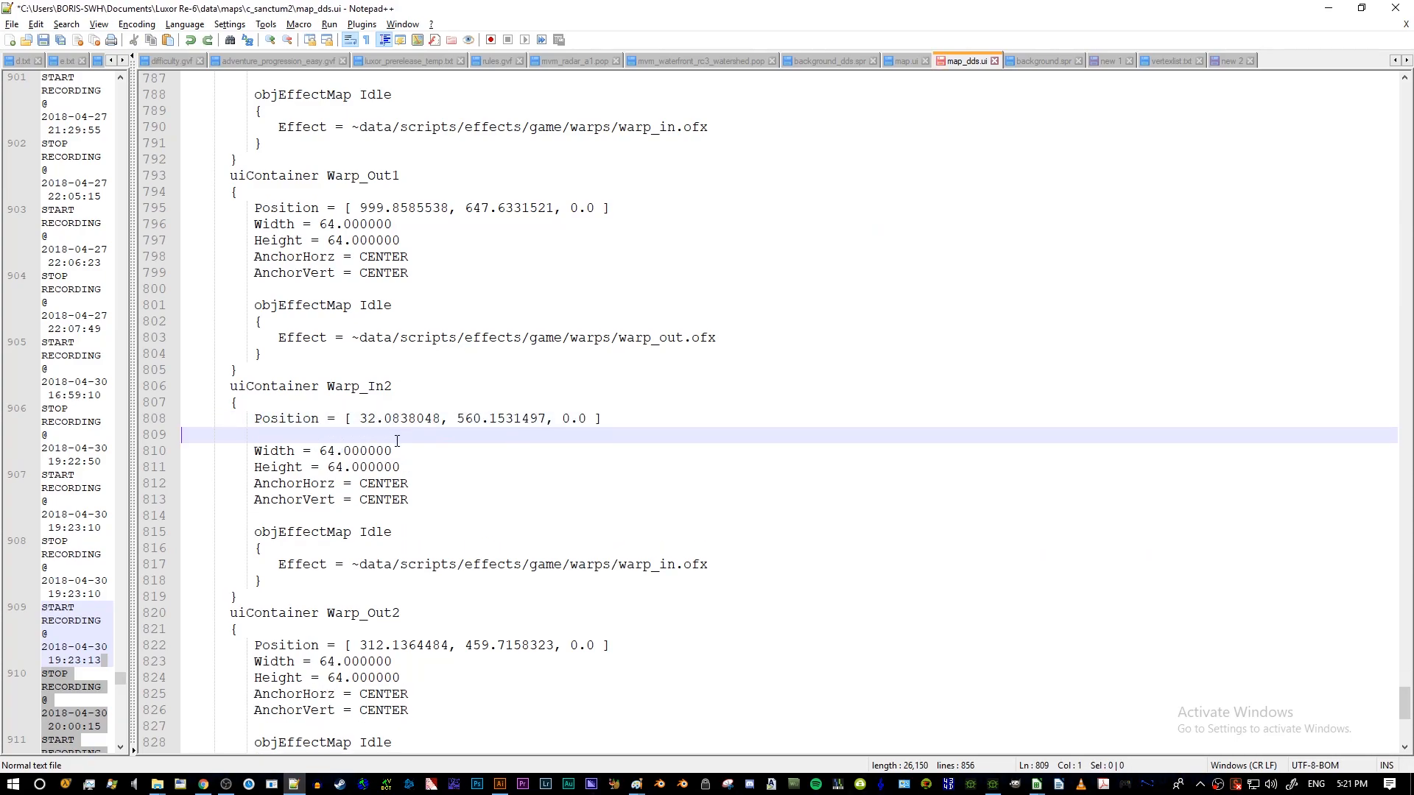
- Replace the Warp_Out2 container's position with the copied [ 32.0838048, 560.1531497, 0.0 ] and remove the extra line
left_click_drag(611, 629, 253, 629)
key("ctrl+v")
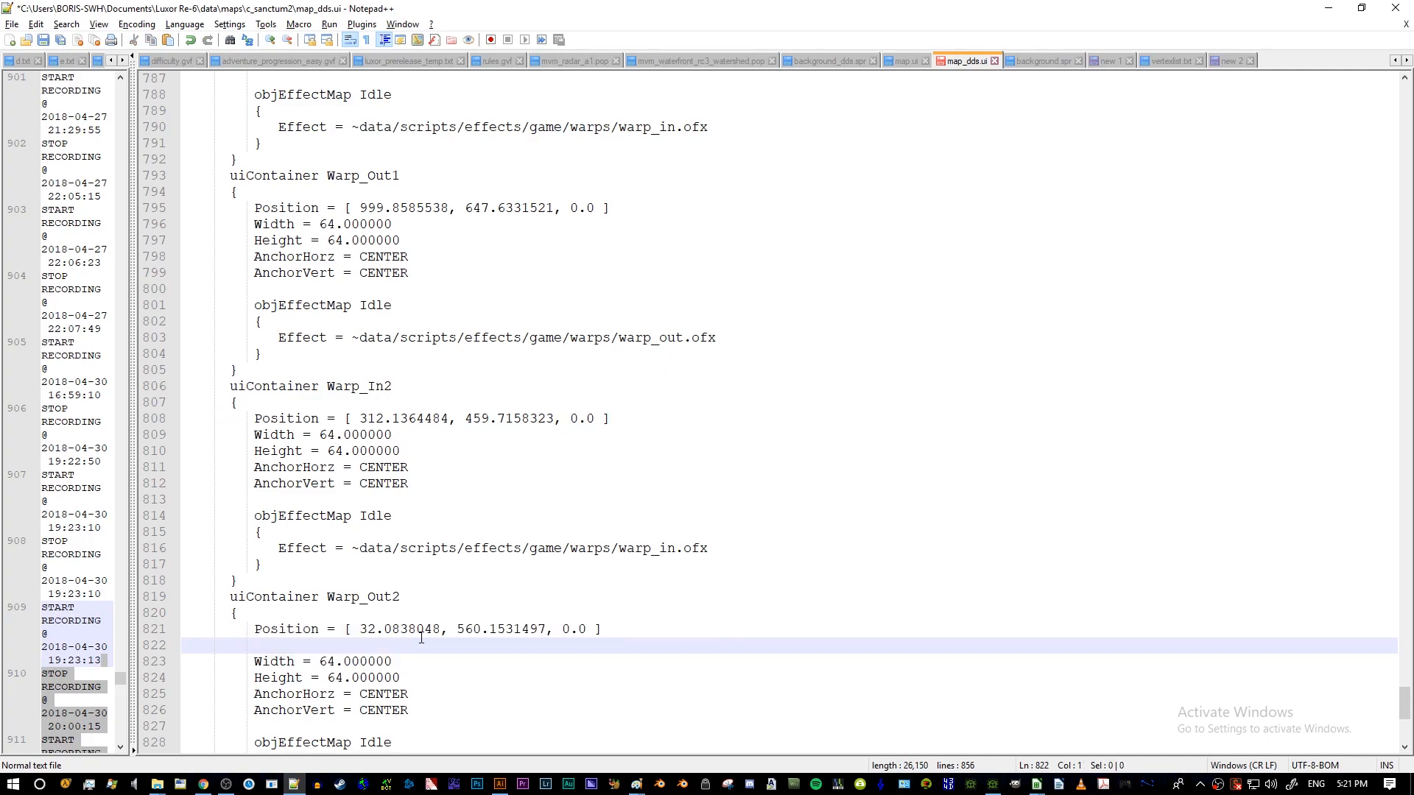
key("BackSpace")
- Compare the "in" and "out" labels in the Calc node table with the warp containers in map_dds.ui
key("alt+Tab")
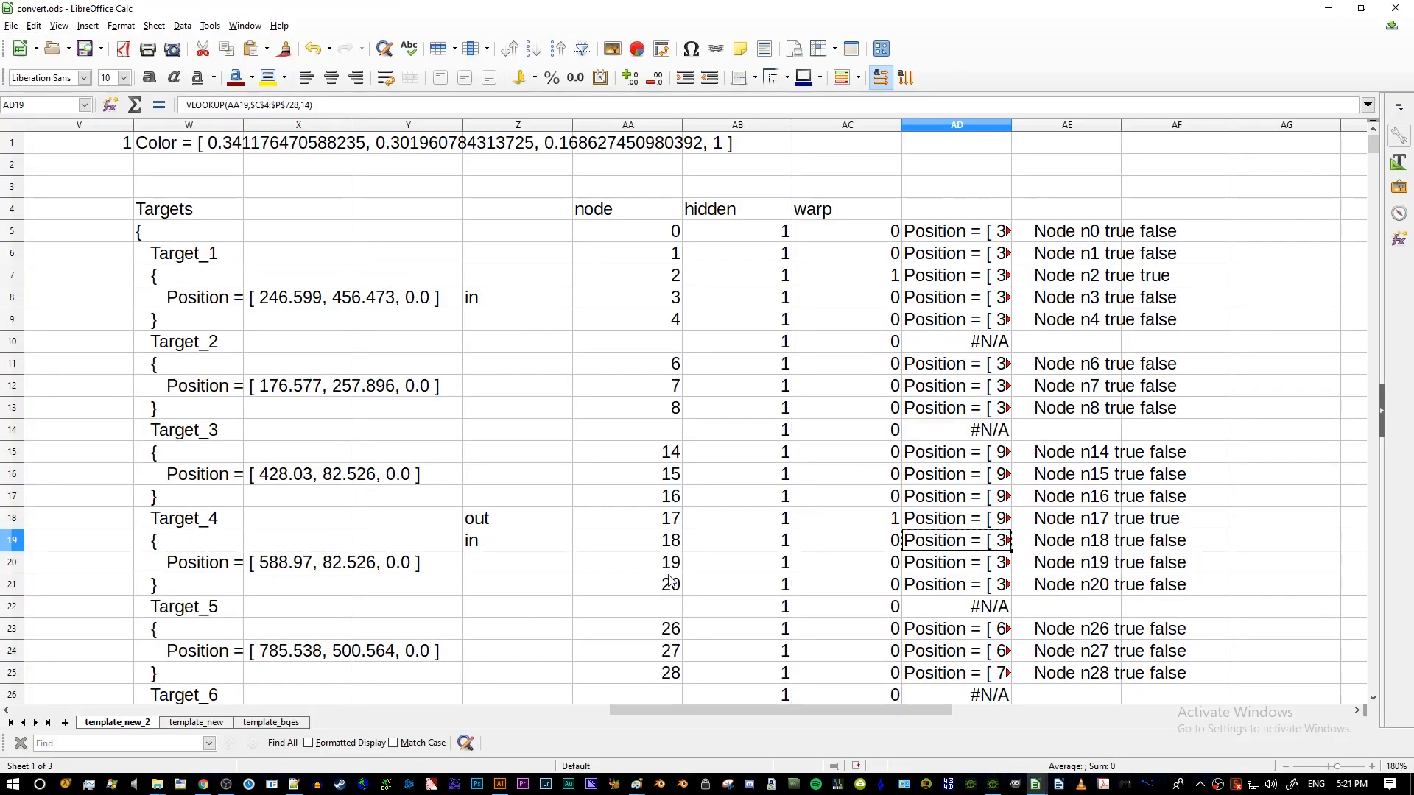
left_click(528, 519)
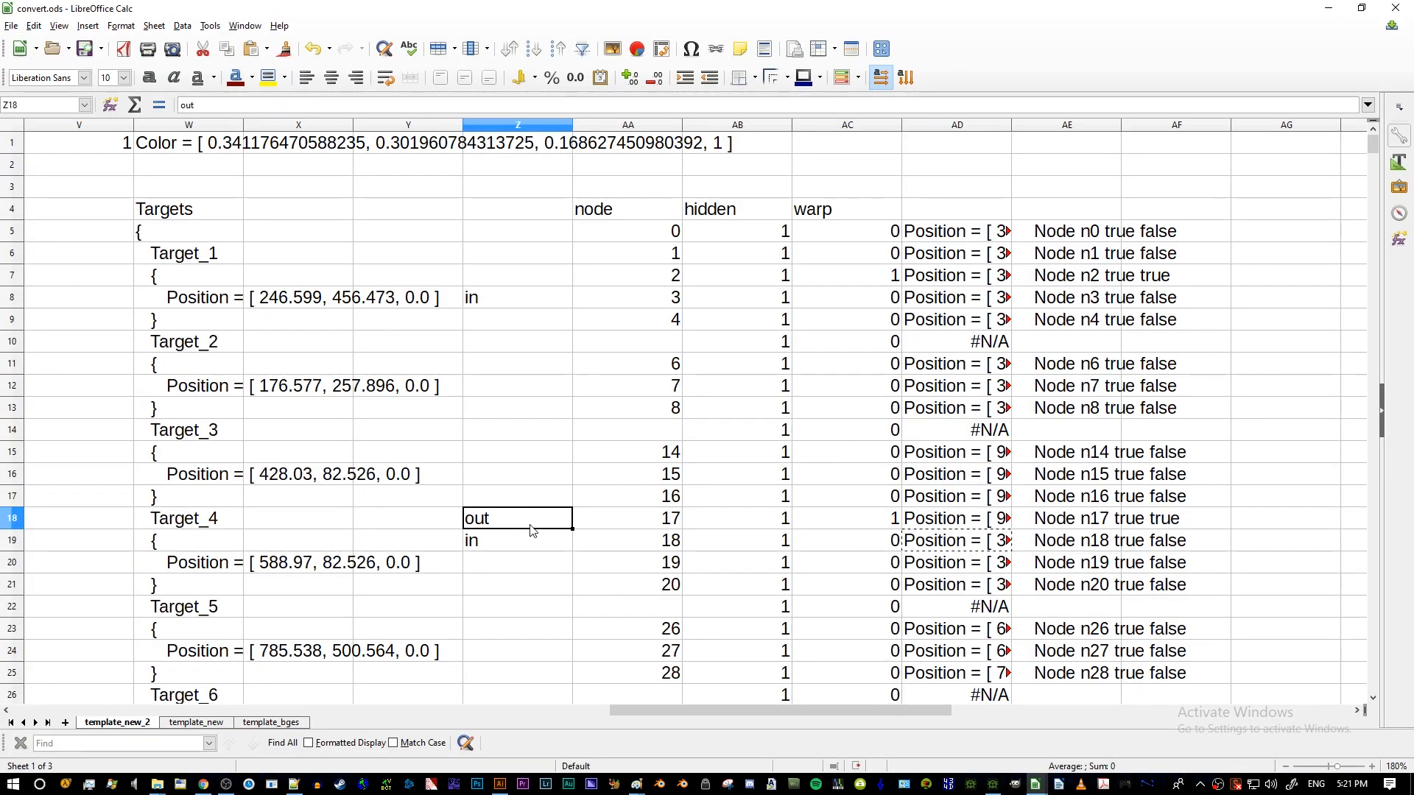
key("alt+Tab")
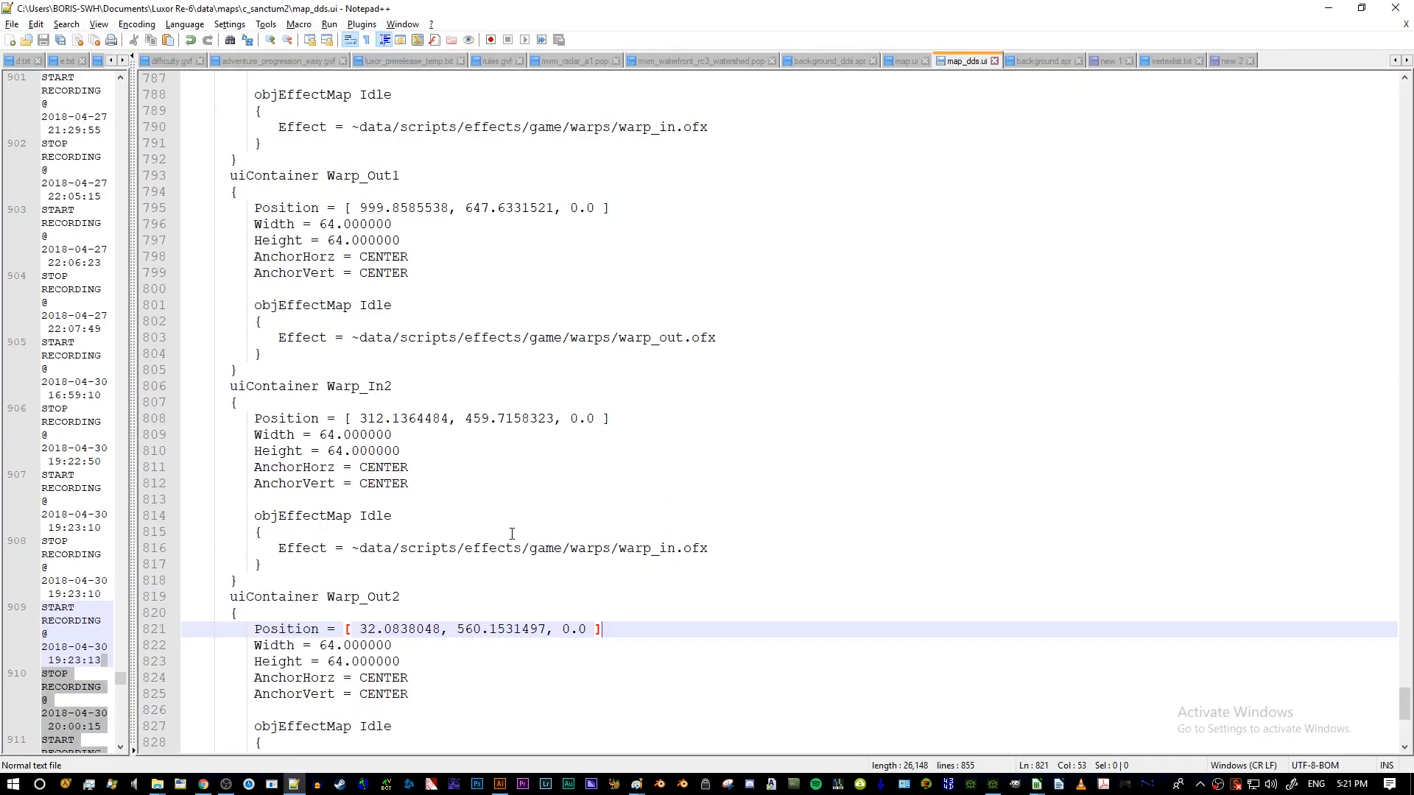
scroll(461, 530, "down", 2)
scroll(460, 531, "up", 2)
scroll(459, 531, "down", 3)
key("alt+Tab")
left_click(523, 520)
left_click(512, 298)
left_click(513, 527)
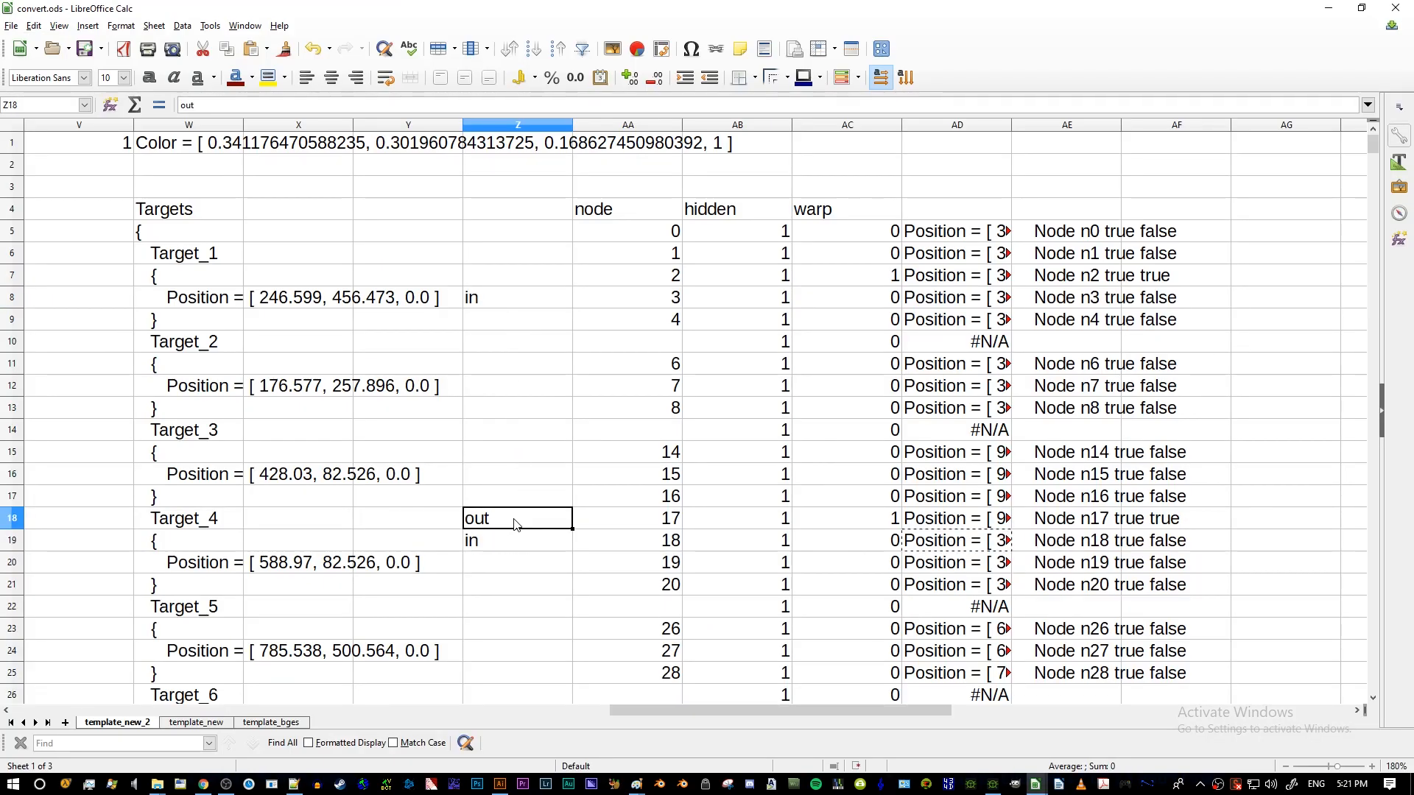
key("alt+Tab")
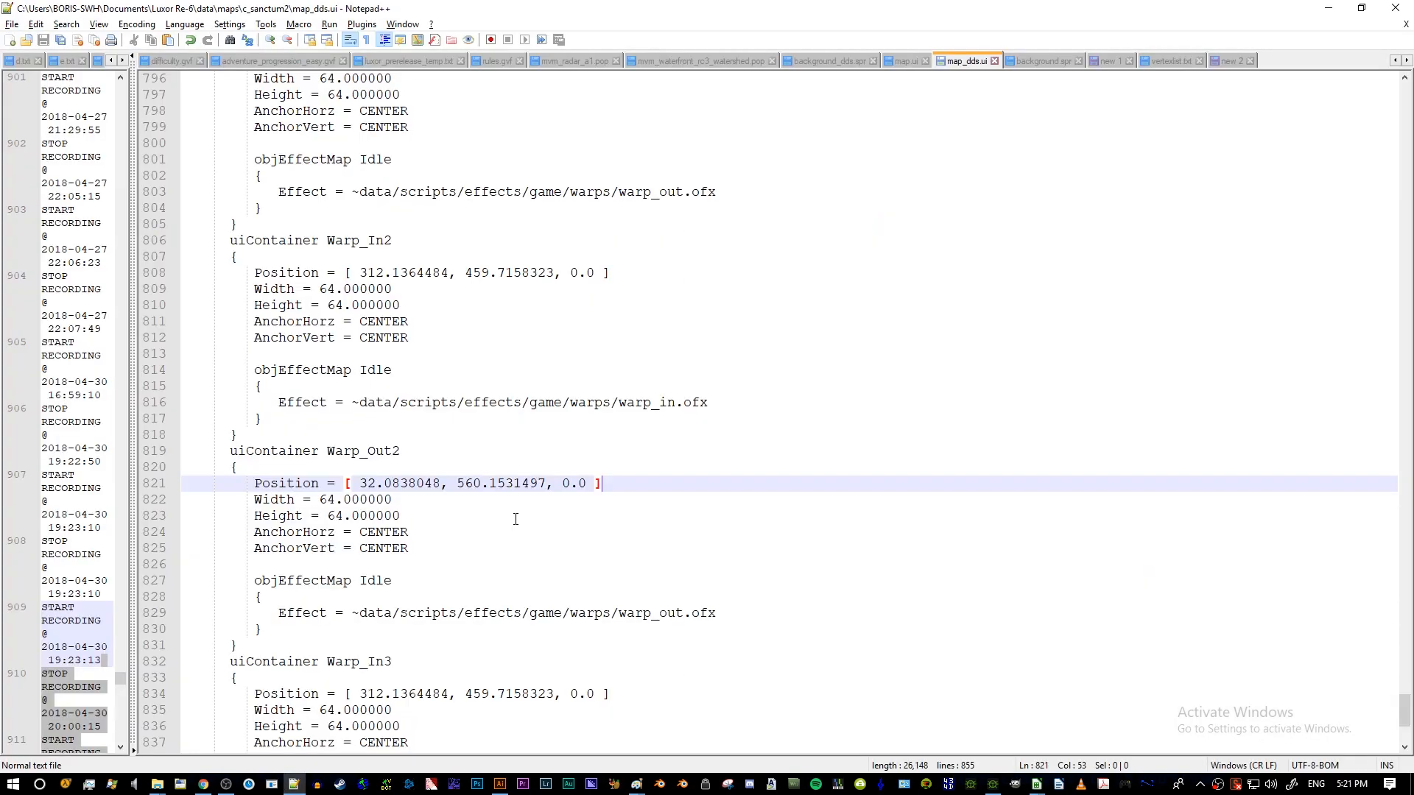
- Undo the position change in the Warp_Out2 container
key("ctrl+z")
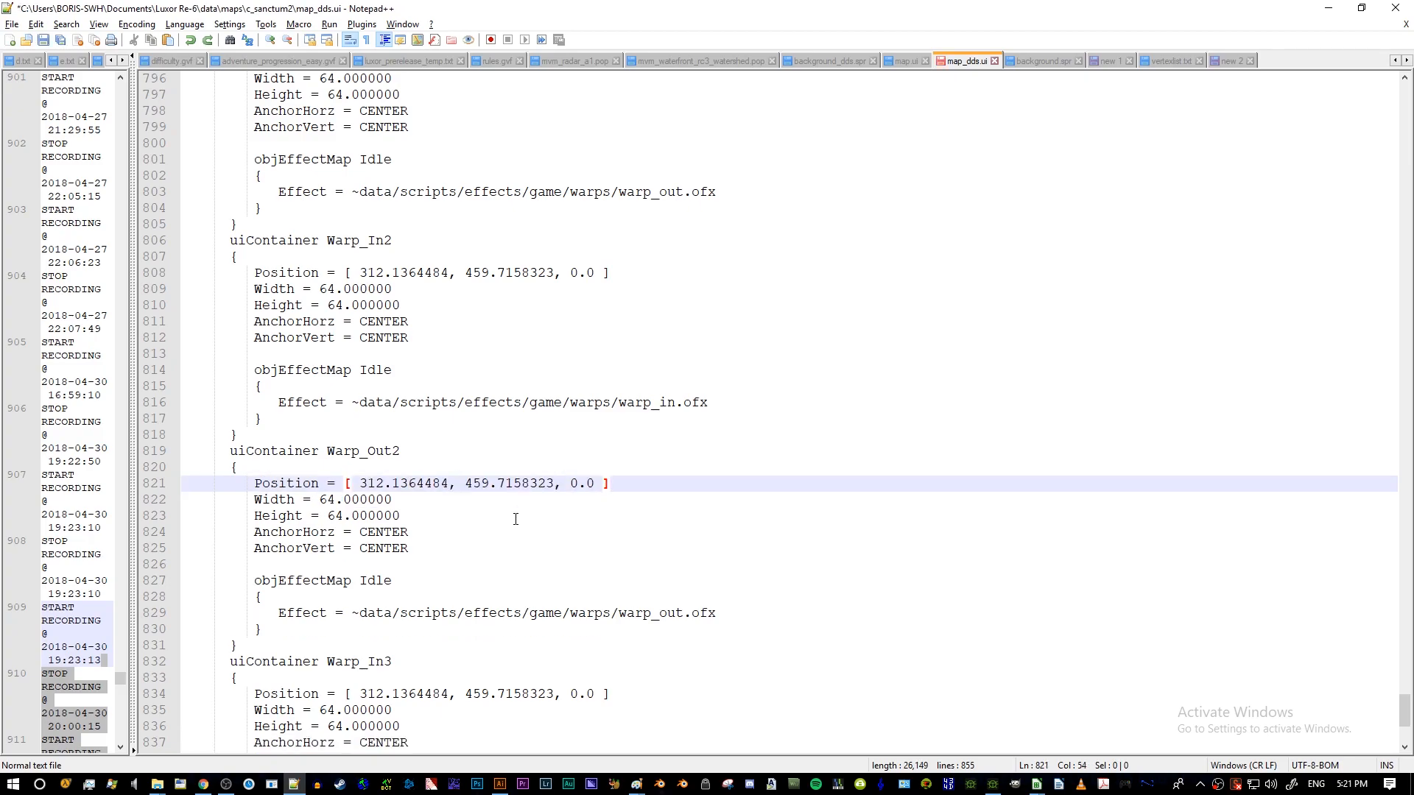
key("ctrl+z")
key("ctrl+y")
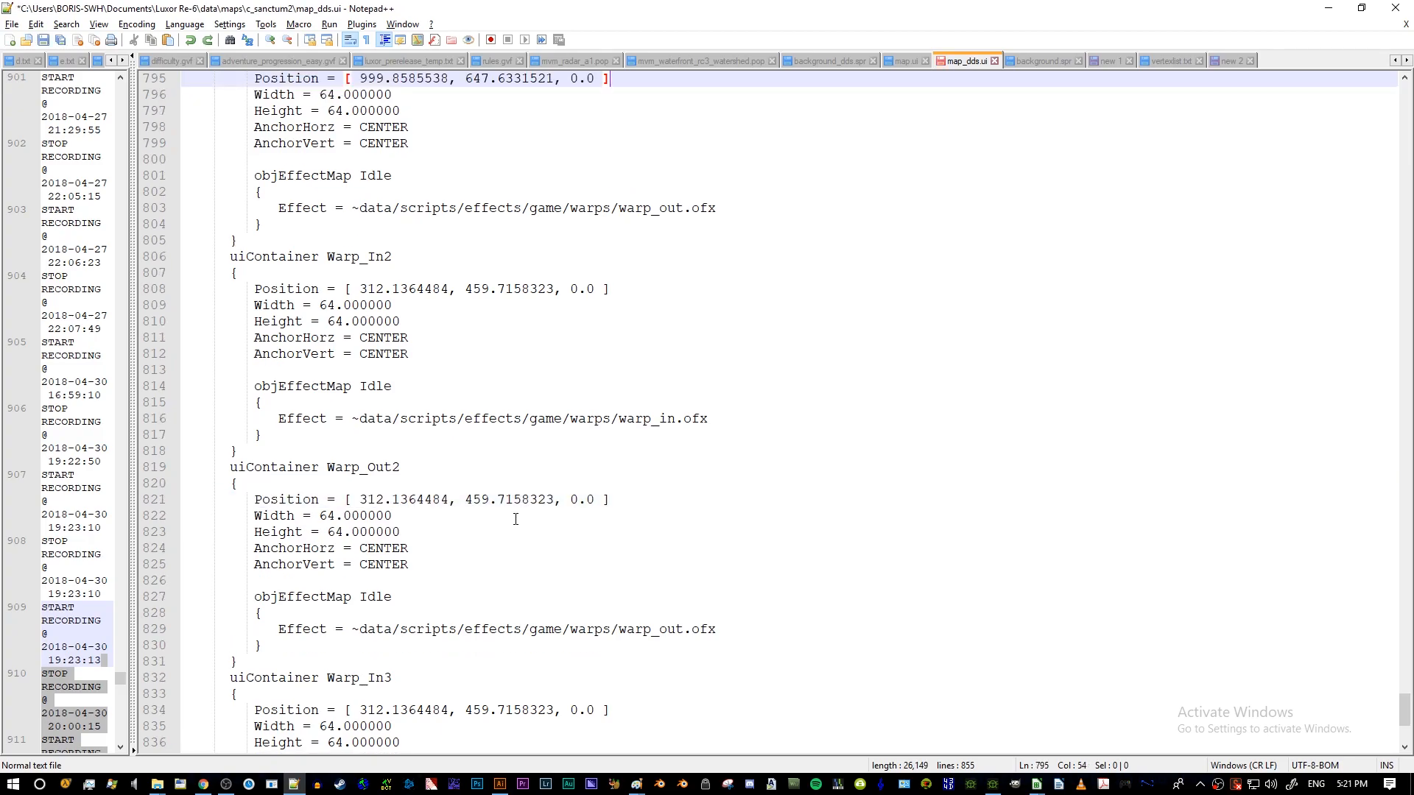
- Replace the Warp_In2 container's position with the copied [ 32.0838048, 560.1531497, 0.0 ], remove the extra line and save map_dds.ui
key("ctrl+y")
left_click_drag(611, 301, 255, 292)
key("ctrl+v")
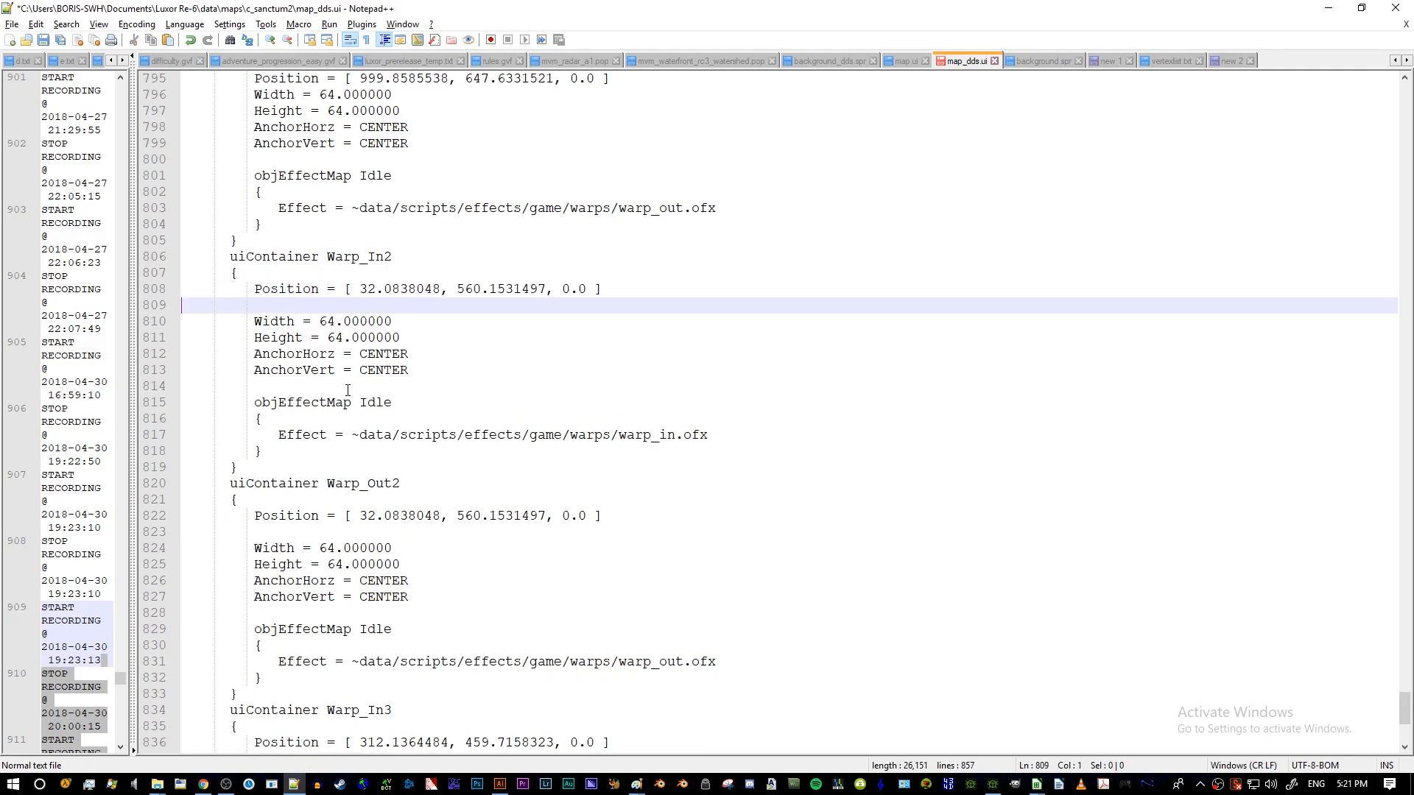
key("BackSpace")
key("ctrl+s")
- In the convert.ods node table, label node 39 as "out" and node 40 as "in"
key("alt+Tab")
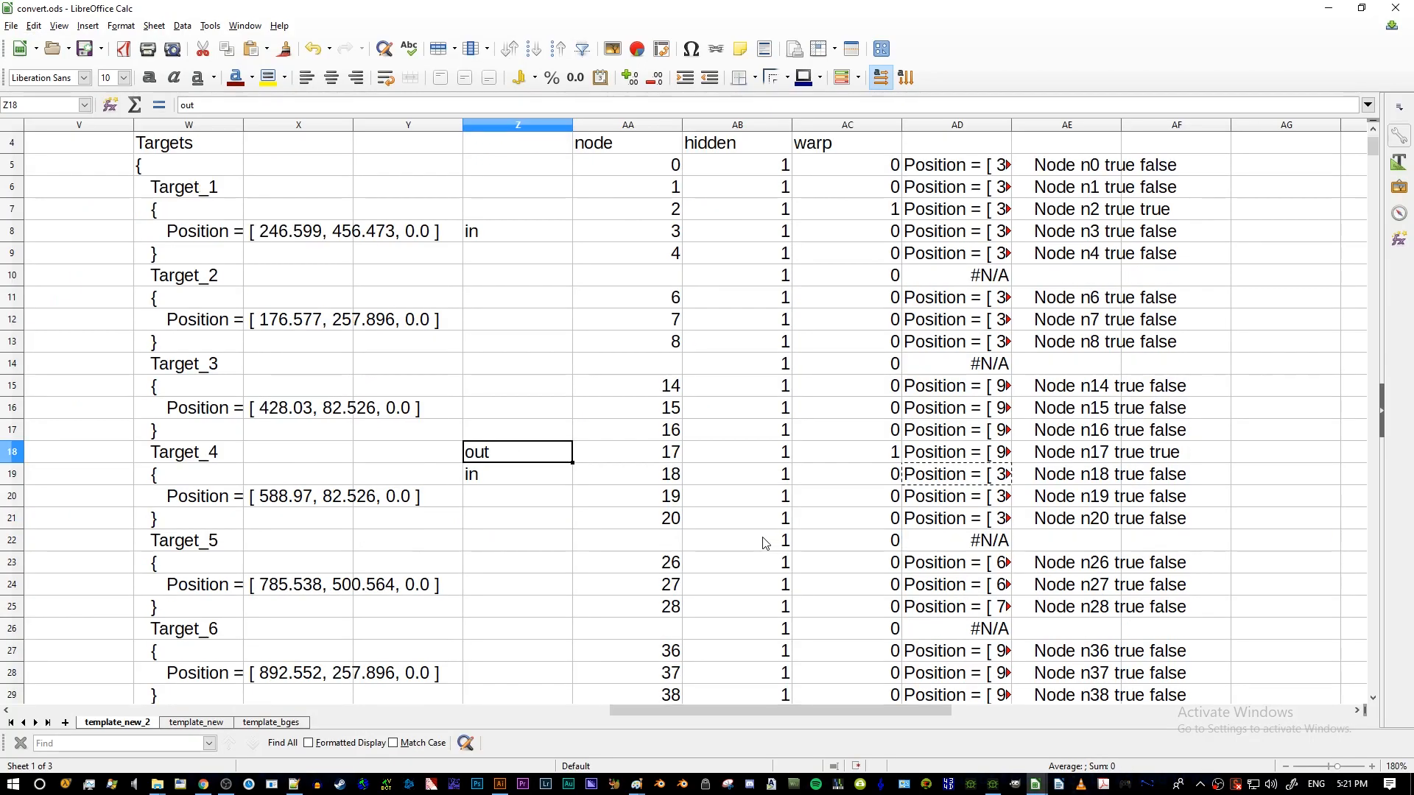
scroll(593, 436, "down", 1)
left_click(564, 411)
scroll(564, 421, "down", 2)
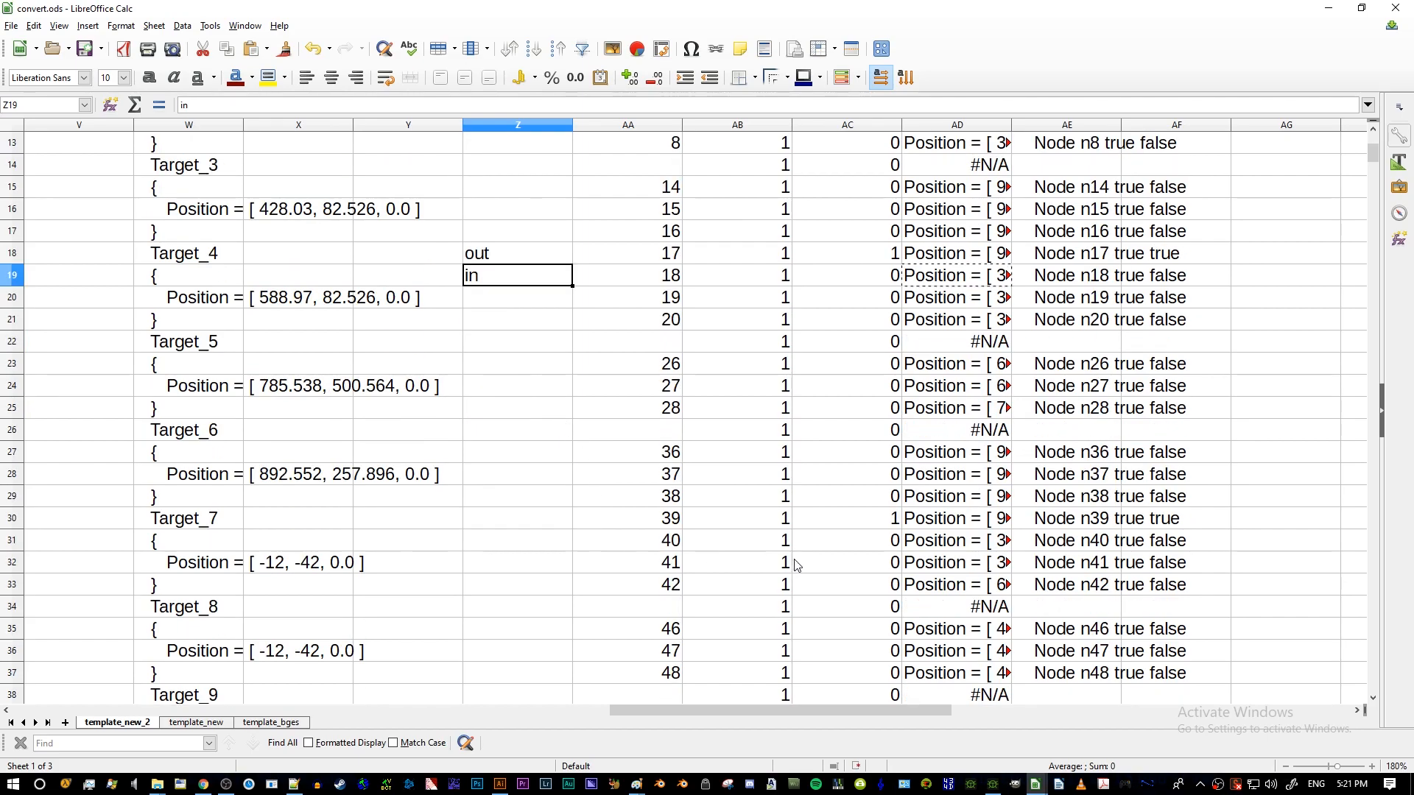
left_click_drag(515, 519, 839, 522)
left_click(622, 524)
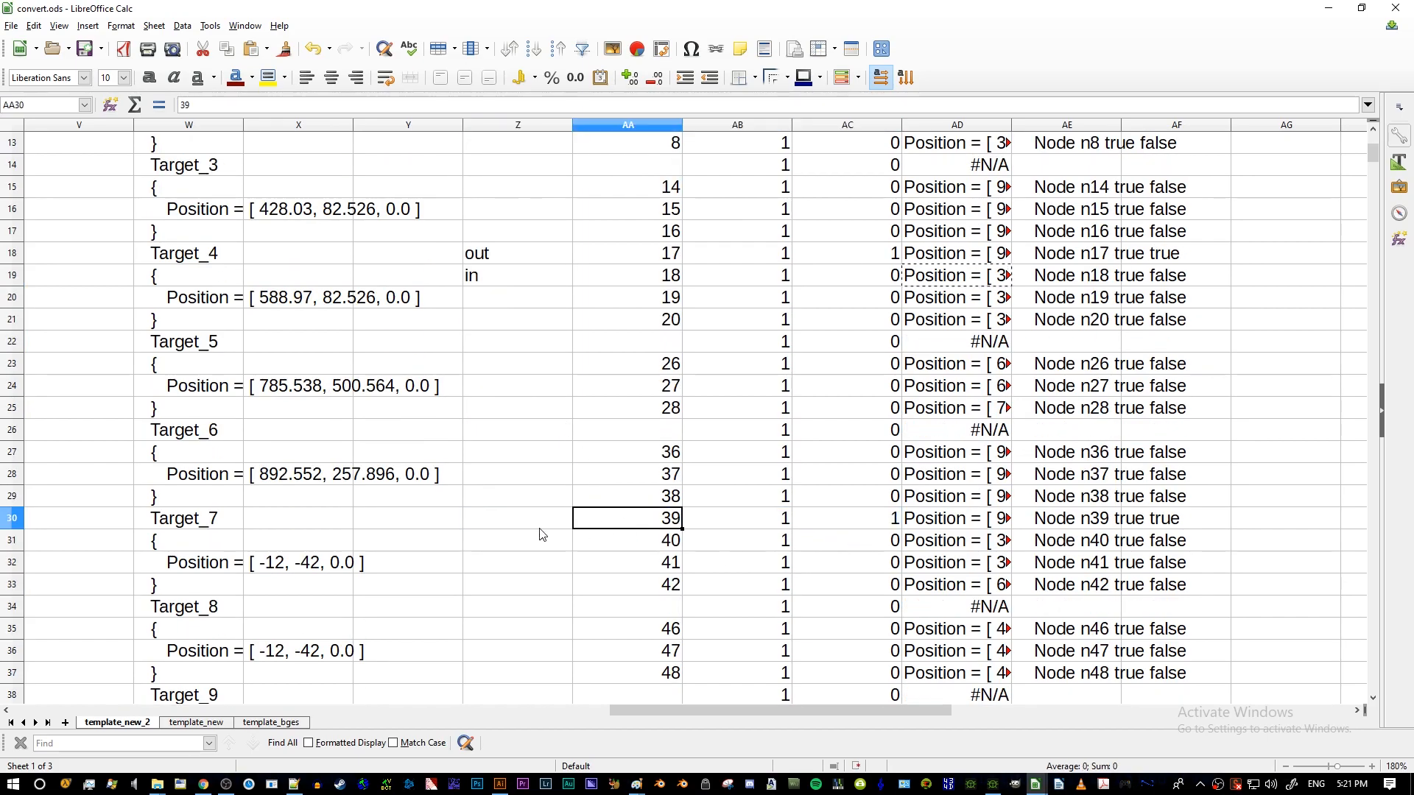
left_click(551, 524)
type("out")
key("Return")
type("in")
key("Return")
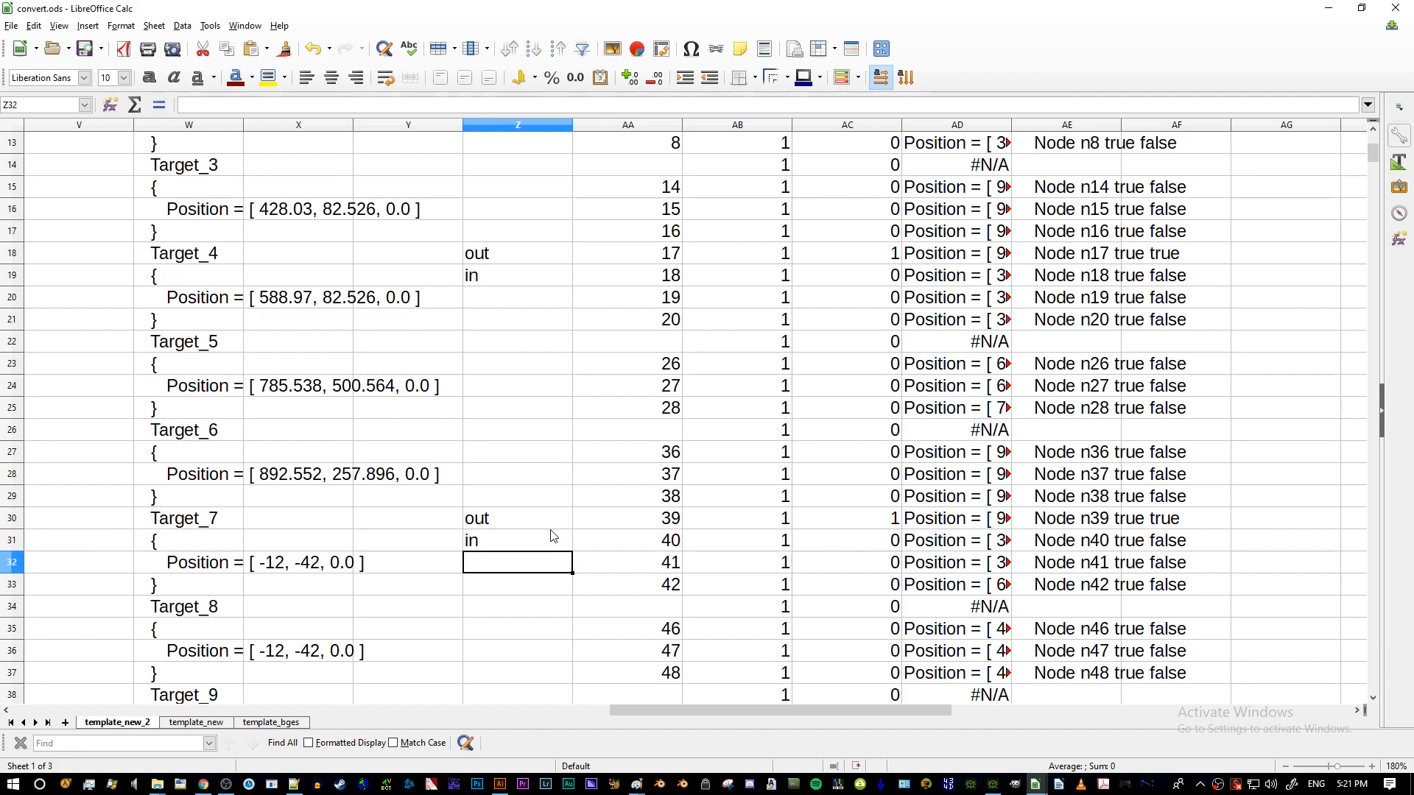
- Copy node 39's position, [ 999.8585538, 590.7614918, 0.0 ], from the spreadsheet into the Warp_Out2 container in map_dds.ui
left_click(909, 520)
key("alt+Tab")
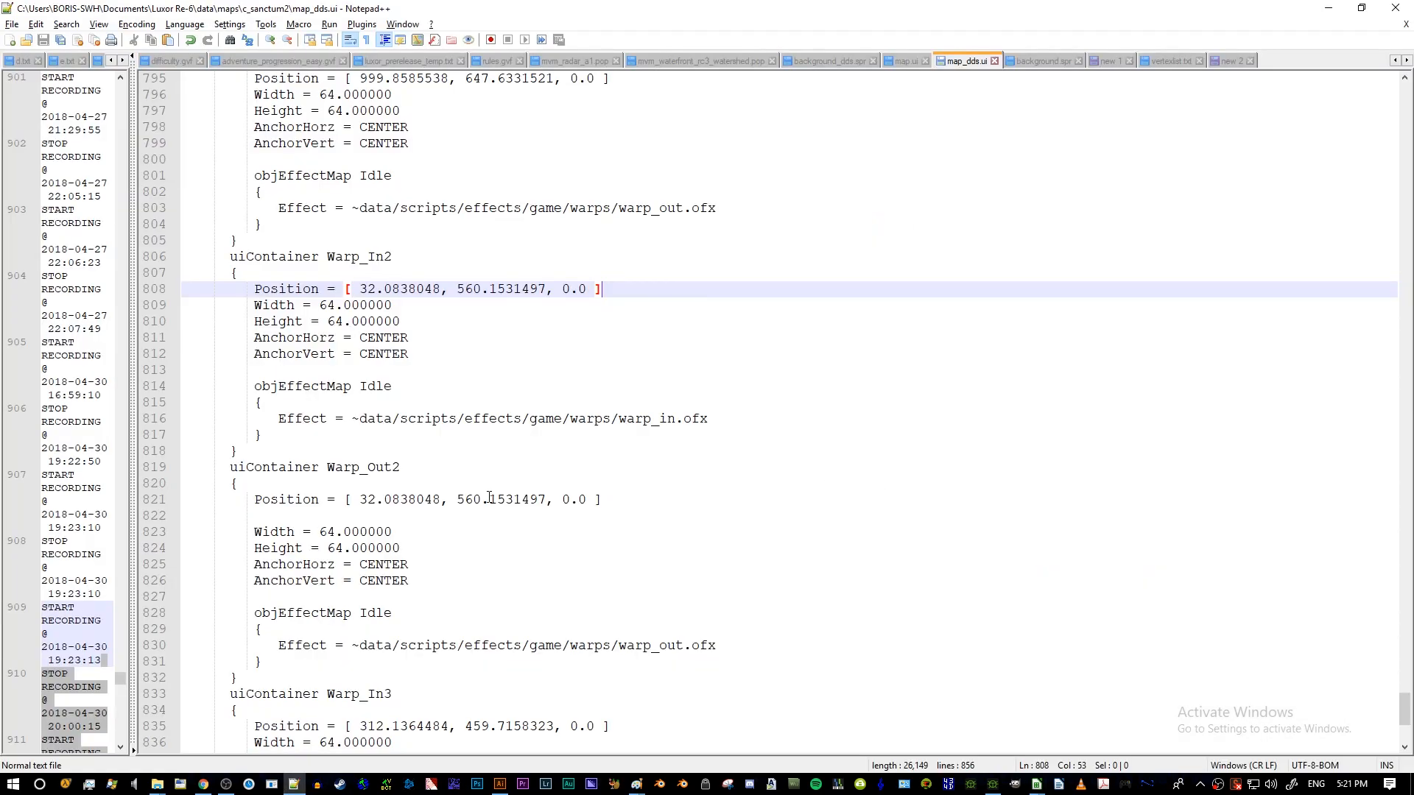
left_click_drag(604, 501, 256, 501)
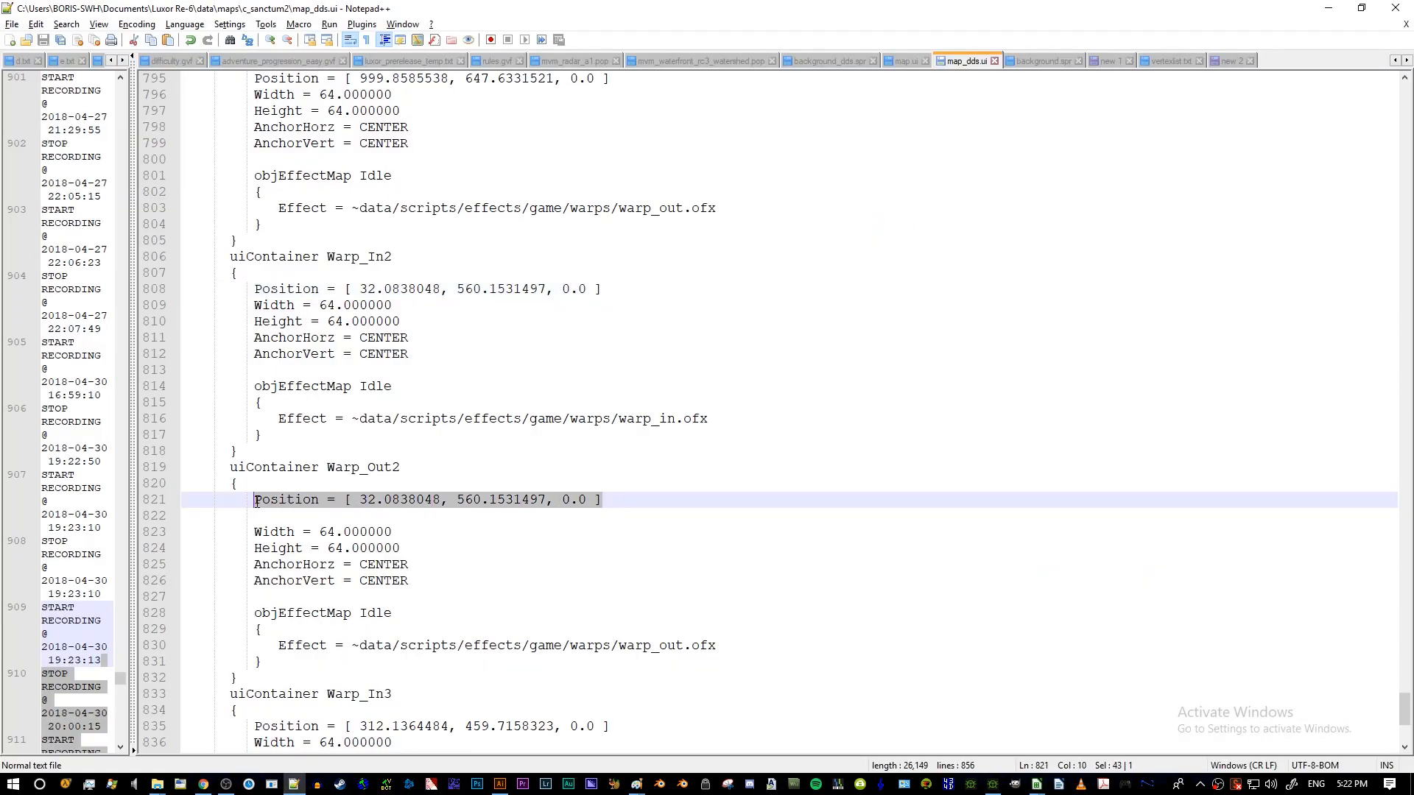
type("Position = [ 999.8585538, 590.7614918, 0.0 ]")
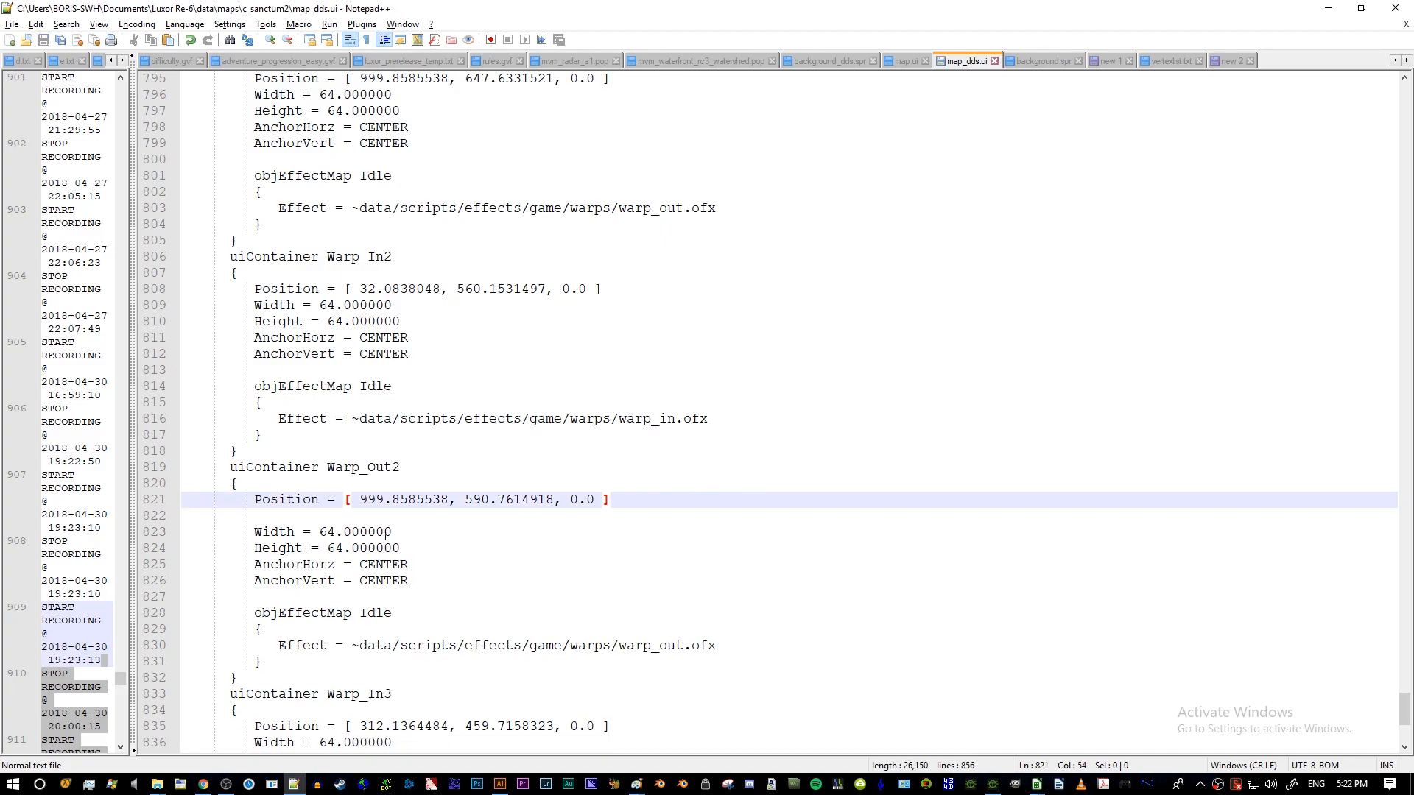
- Copy node 40's position, [ 32.0838048, 610.4746727, 0.0 ], from convert.ods into the Warp_In3 container and remove the extra line
scroll(387, 534, "down", 1)
key("alt+Tab")
left_click(543, 540)
left_click(736, 542)
left_click(938, 545)
key("alt+Tab")
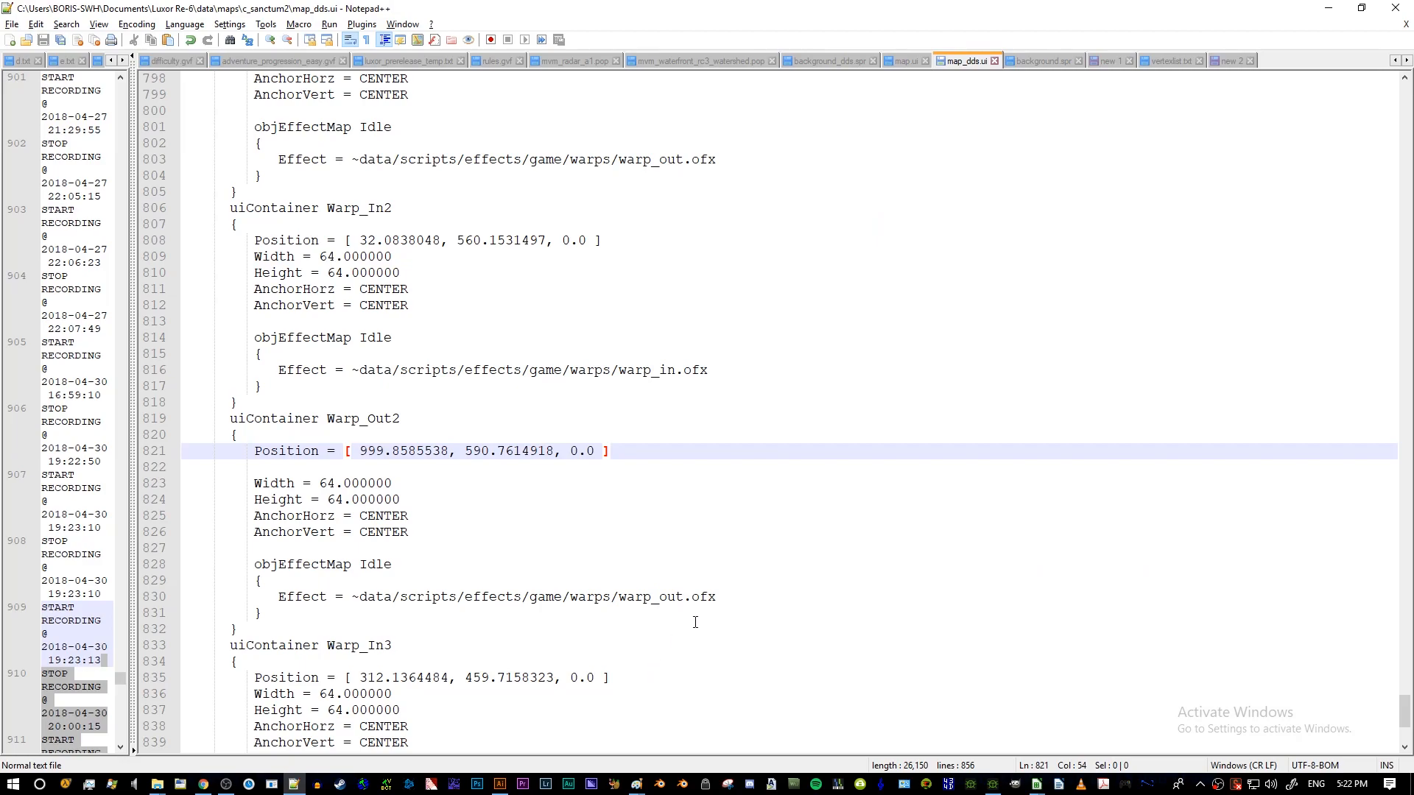
left_click_drag(608, 679, 255, 679)
type("Position = [ 32.0838048, 610.4746727, 0.0 ]")
key("BackSpace")
- Check node 18's position in the spreadsheet against the Warp_In2 container's position in map_dds.ui
key("alt+Tab")
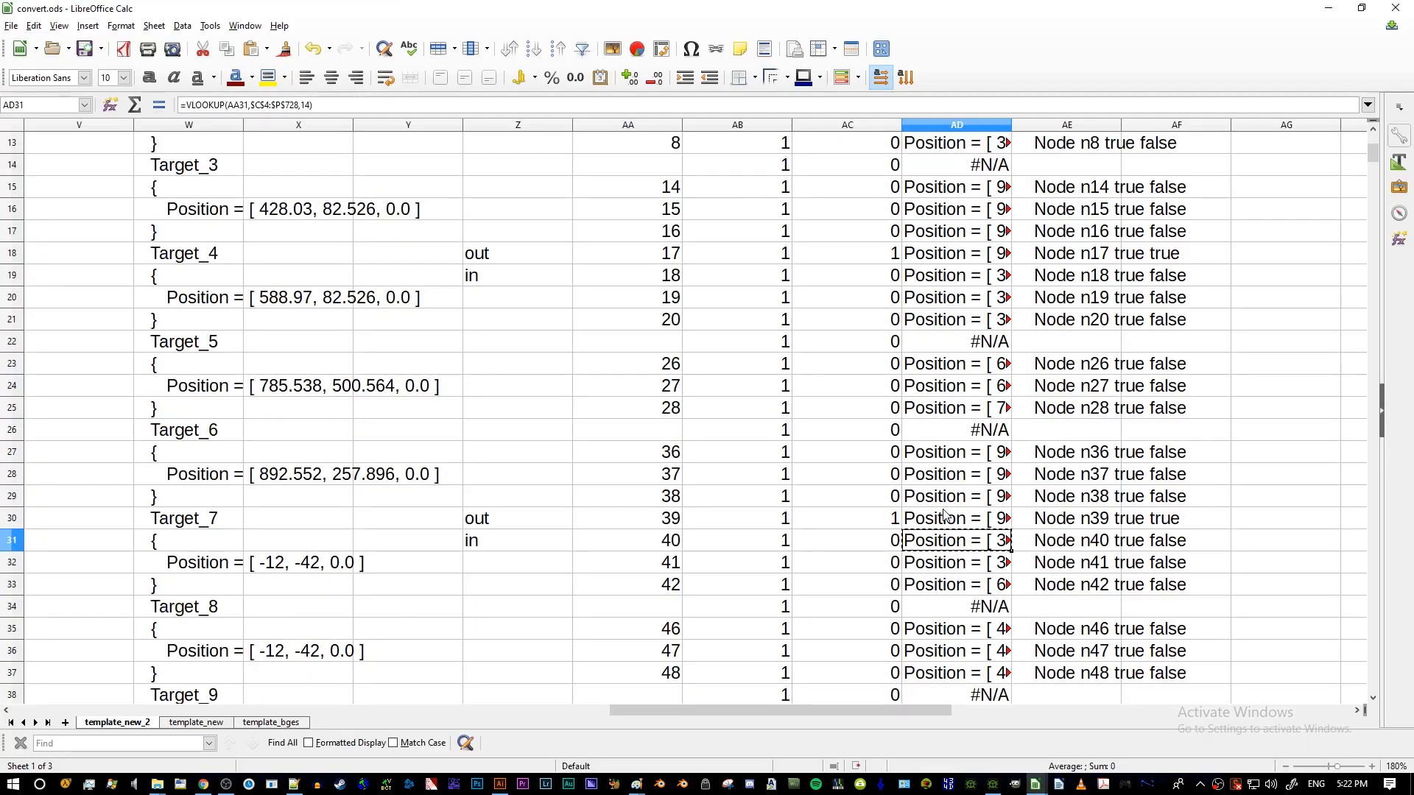
key("ctrl+c")
left_click(956, 346)
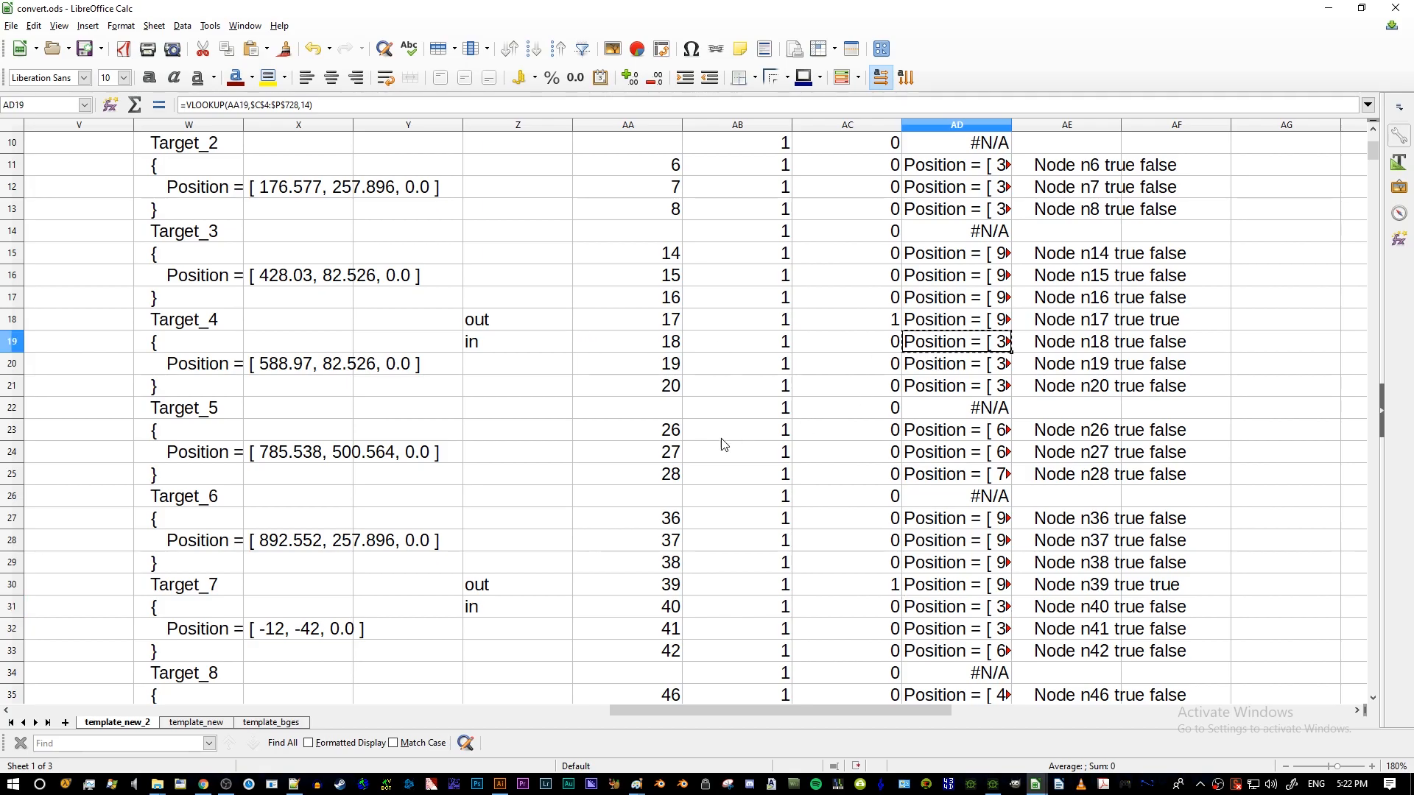
key("alt+Tab")
key("alt+Tab")
key("alt+Tab")
left_click_drag(603, 241, 259, 245)
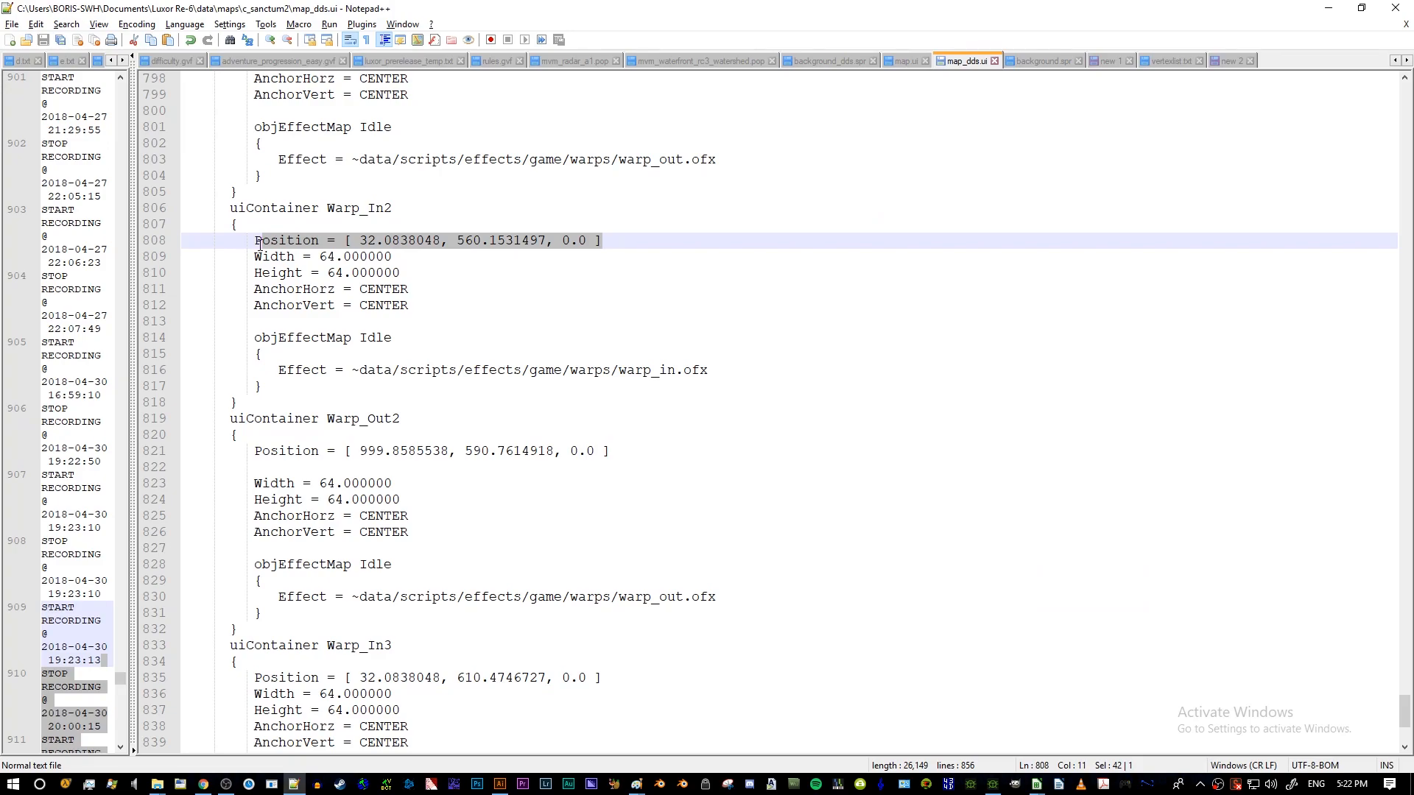
key("End")
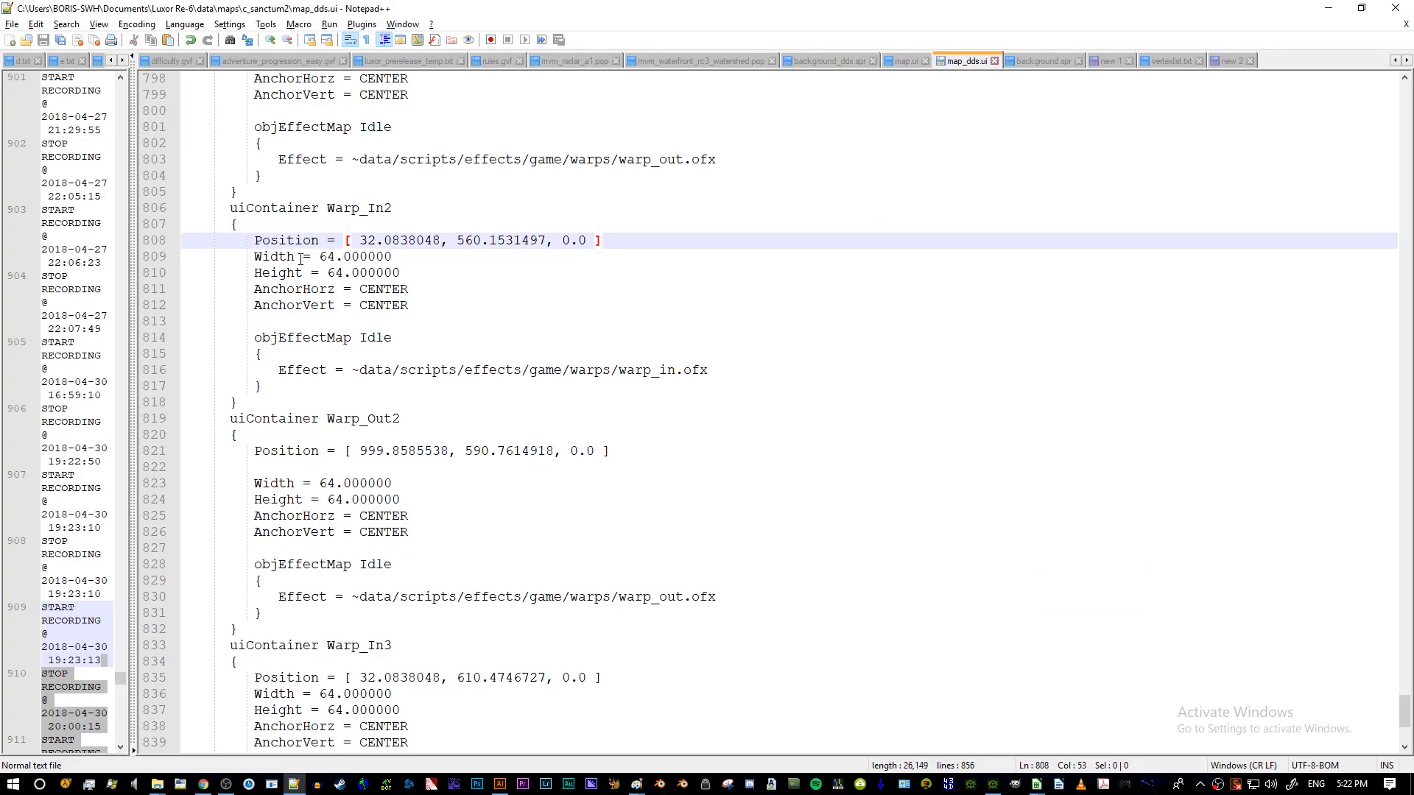
- Set the Pyramid container's position to node 54's spreadsheet value, [ 676.0643266, 85.2846563, 0.0 ], and save map_dds.ui
scroll(301, 259, "down", 2)
scroll(300, 259, "down", 4)
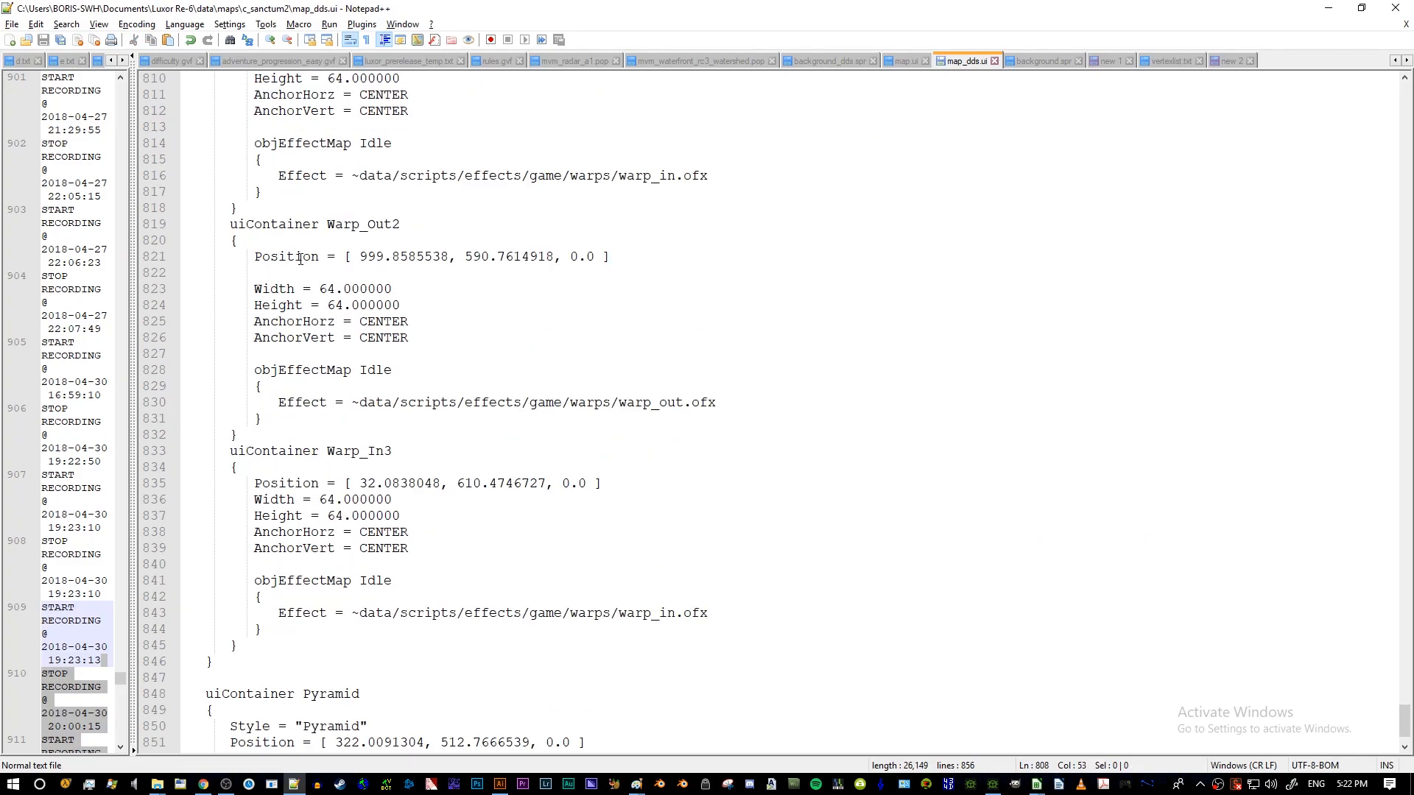
key("alt+Tab")
scroll(781, 509, "down", 3)
left_click_drag(670, 566, 952, 564)
left_click(952, 565)
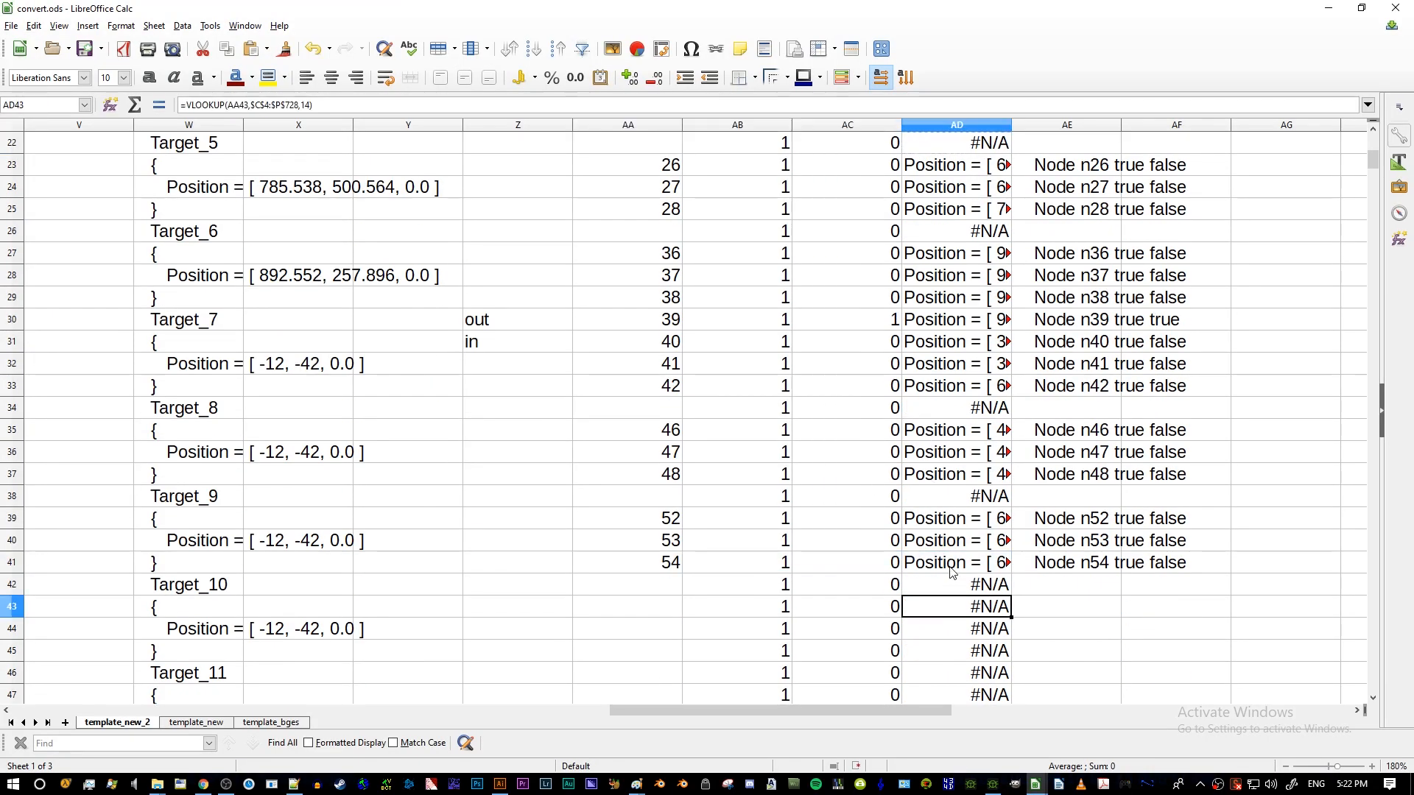
key("alt+Tab")
left_click_drag(589, 662, 229, 661)
key("ctrl+v")
key("BackSpace")
key("ctrl+s")
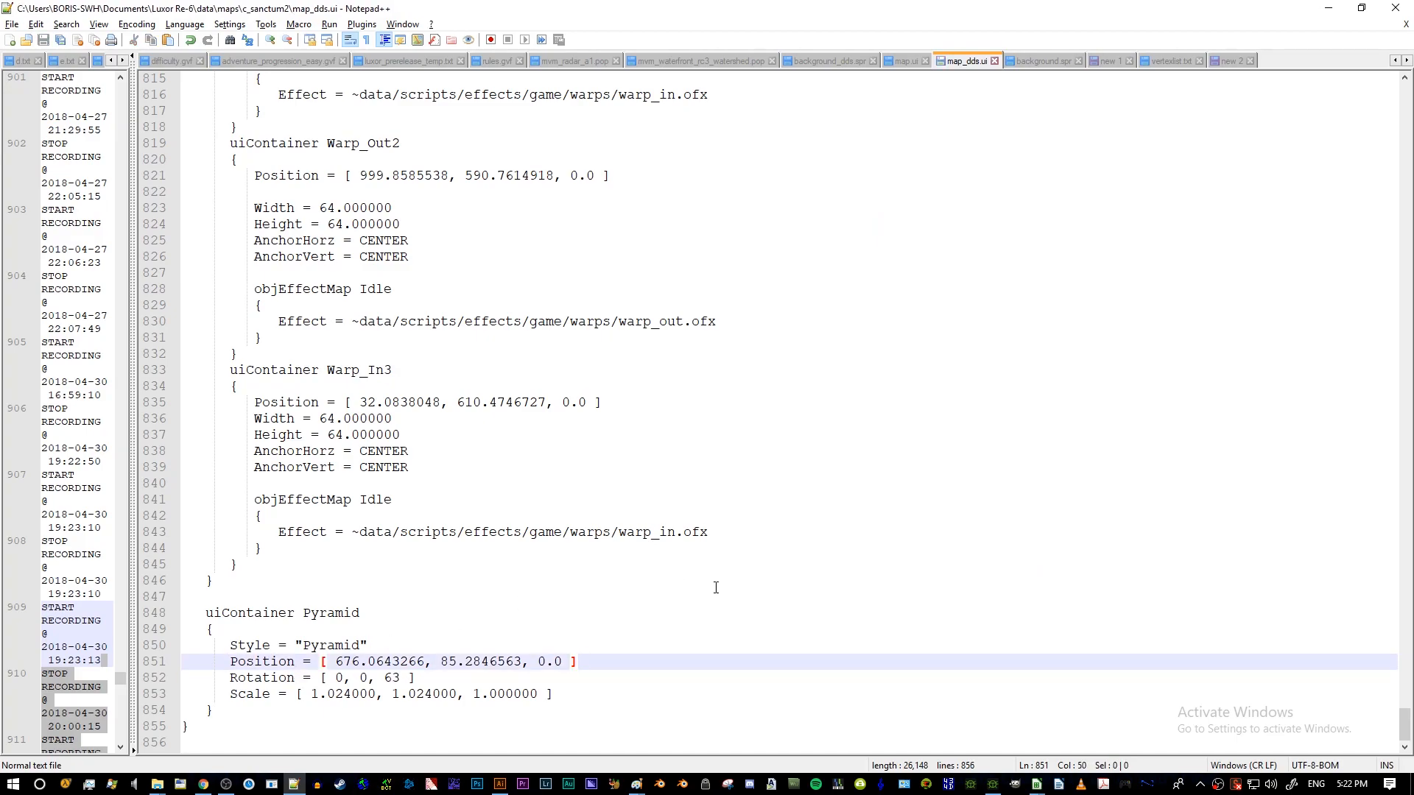
- Find the row with position [ 676.0643266, 85.2846563, 0.0 ] in convert.ods and copy its rotation value
key("alt+Tab")
left_click_drag(844, 713, 634, 696)
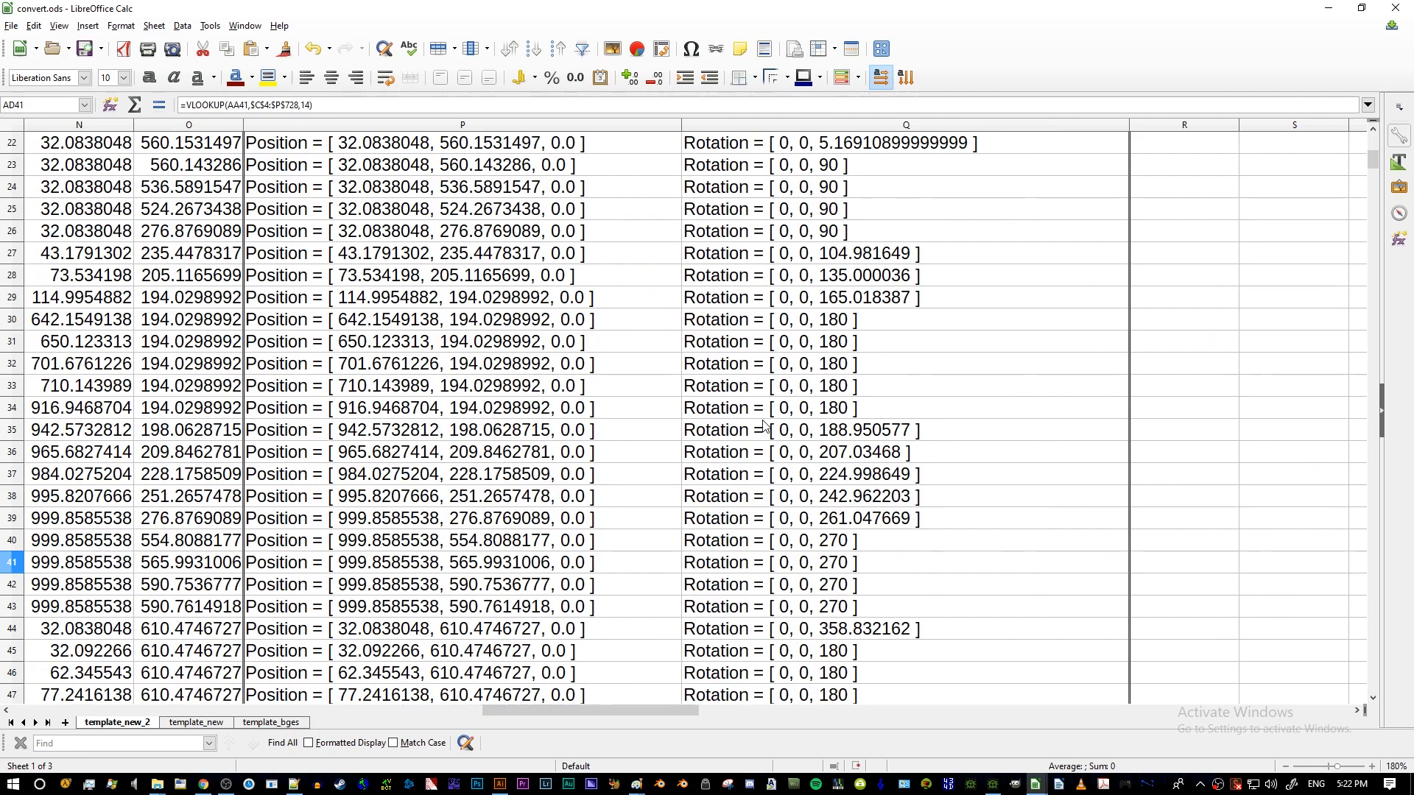
scroll(792, 229, "up", 3)
left_click(847, 125)
scroll(892, 307, "down", 15)
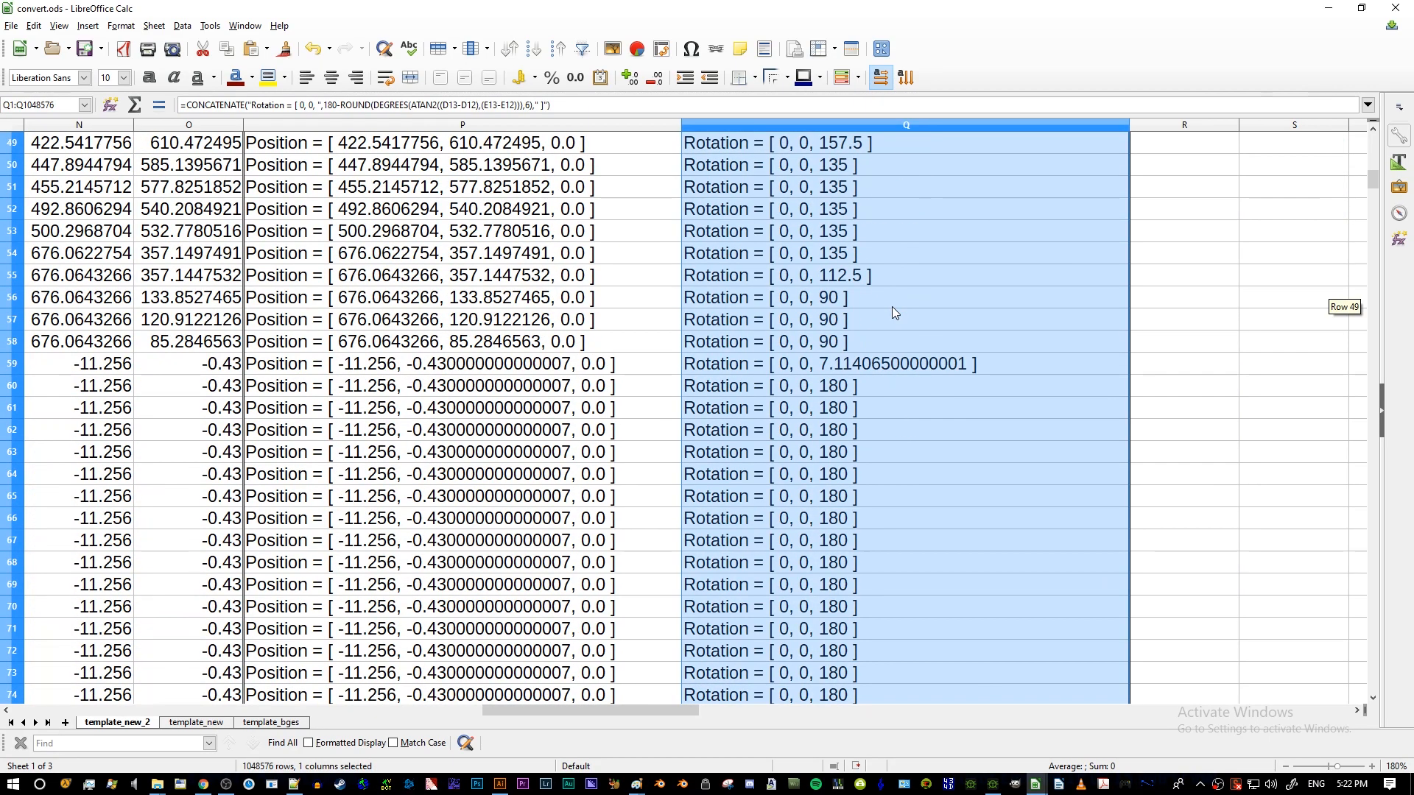
scroll(891, 307, "up", 1)
scroll(894, 313, "up", 2)
left_click(16, 344)
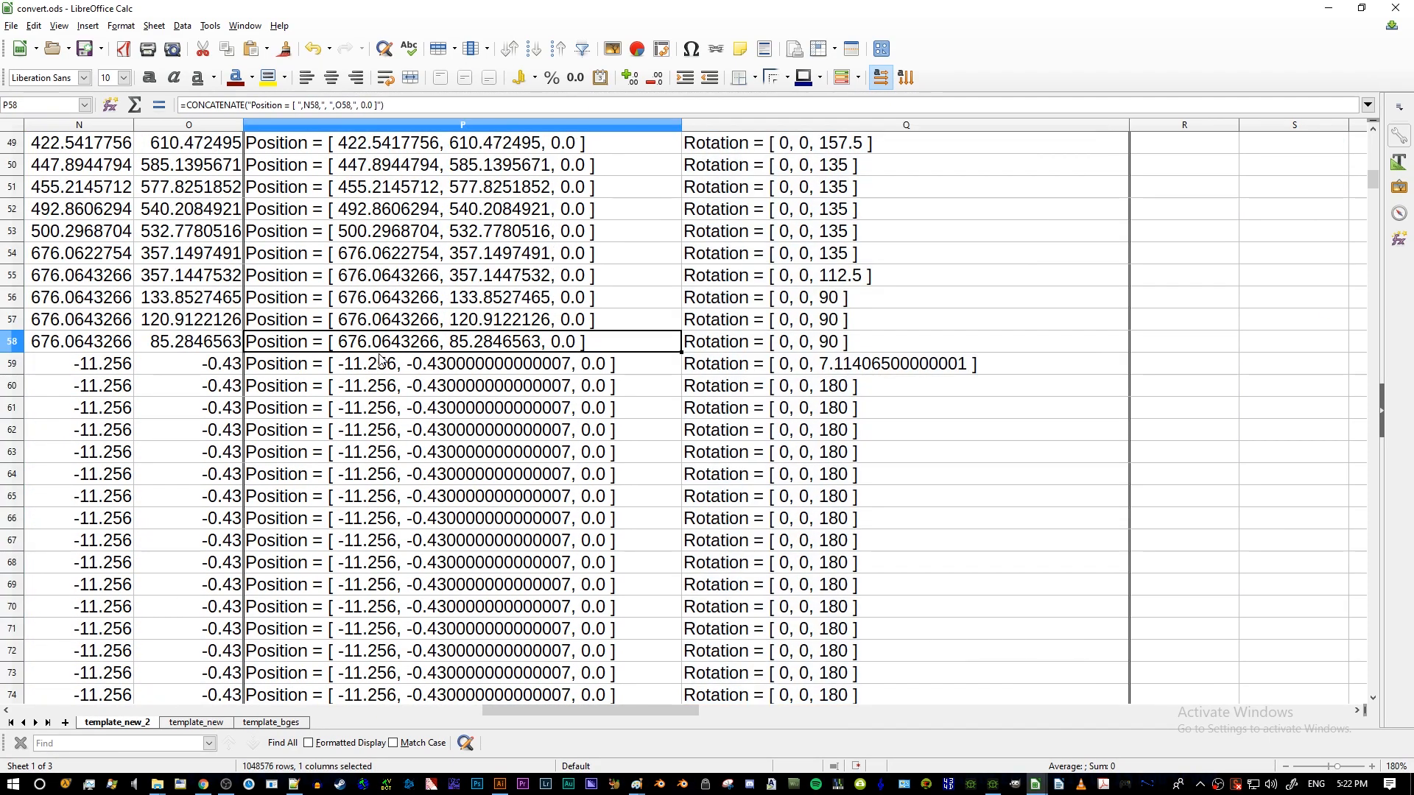
left_click(731, 346)
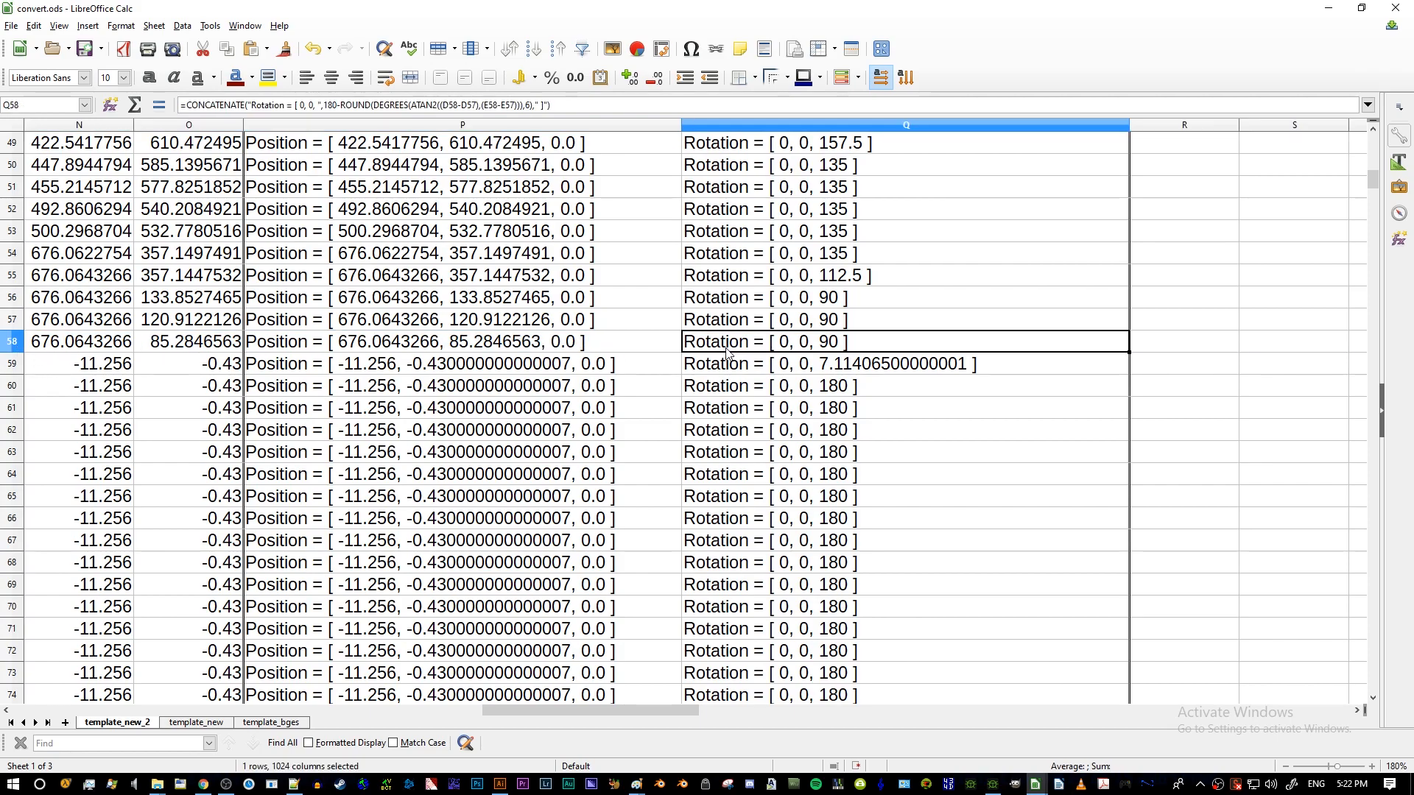
- Set the Pyramid container's rotation to [ 0, 0, 90 ] in map_dds.ui, remove the extra line and save
key("alt+Tab")
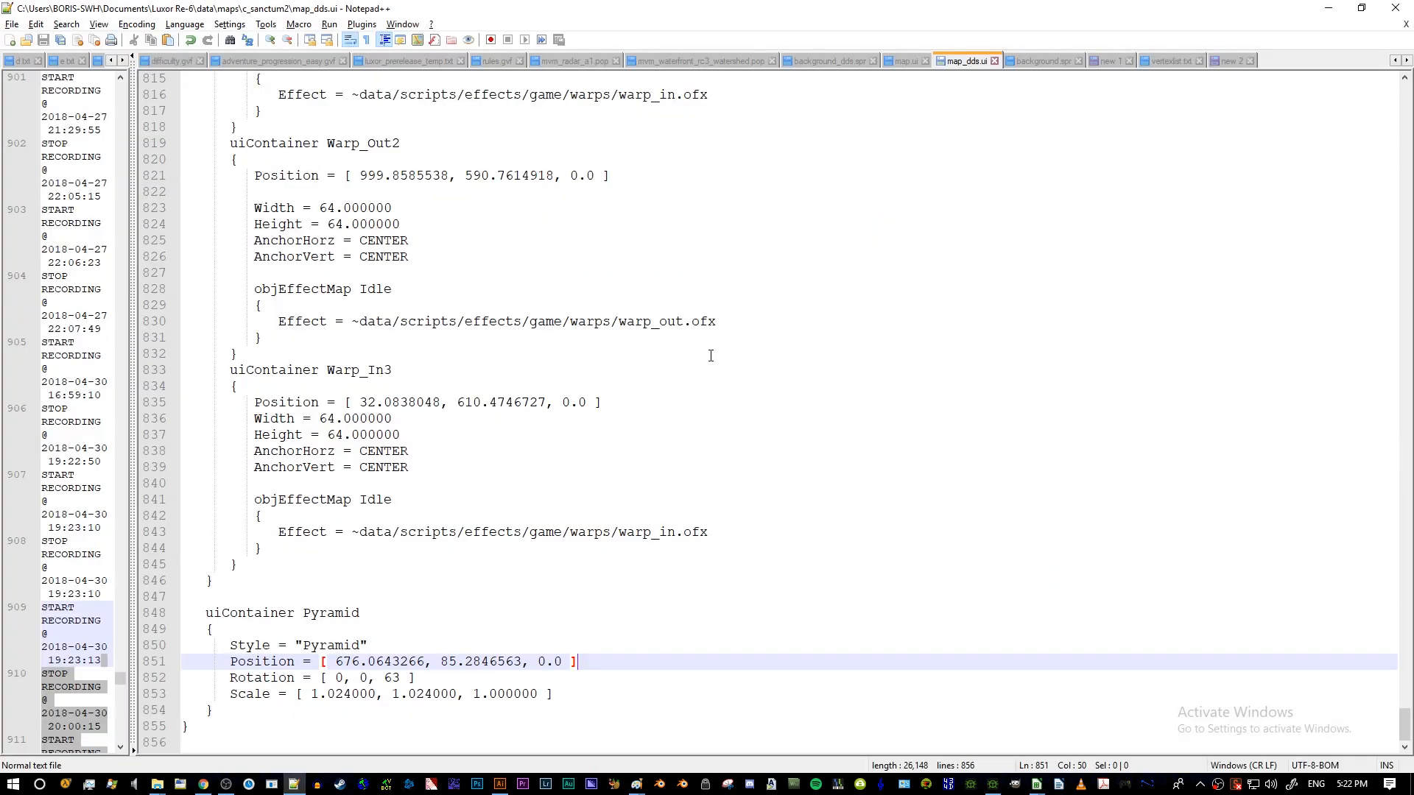
left_click_drag(509, 672, 185, 678)
key("ctrl+v")
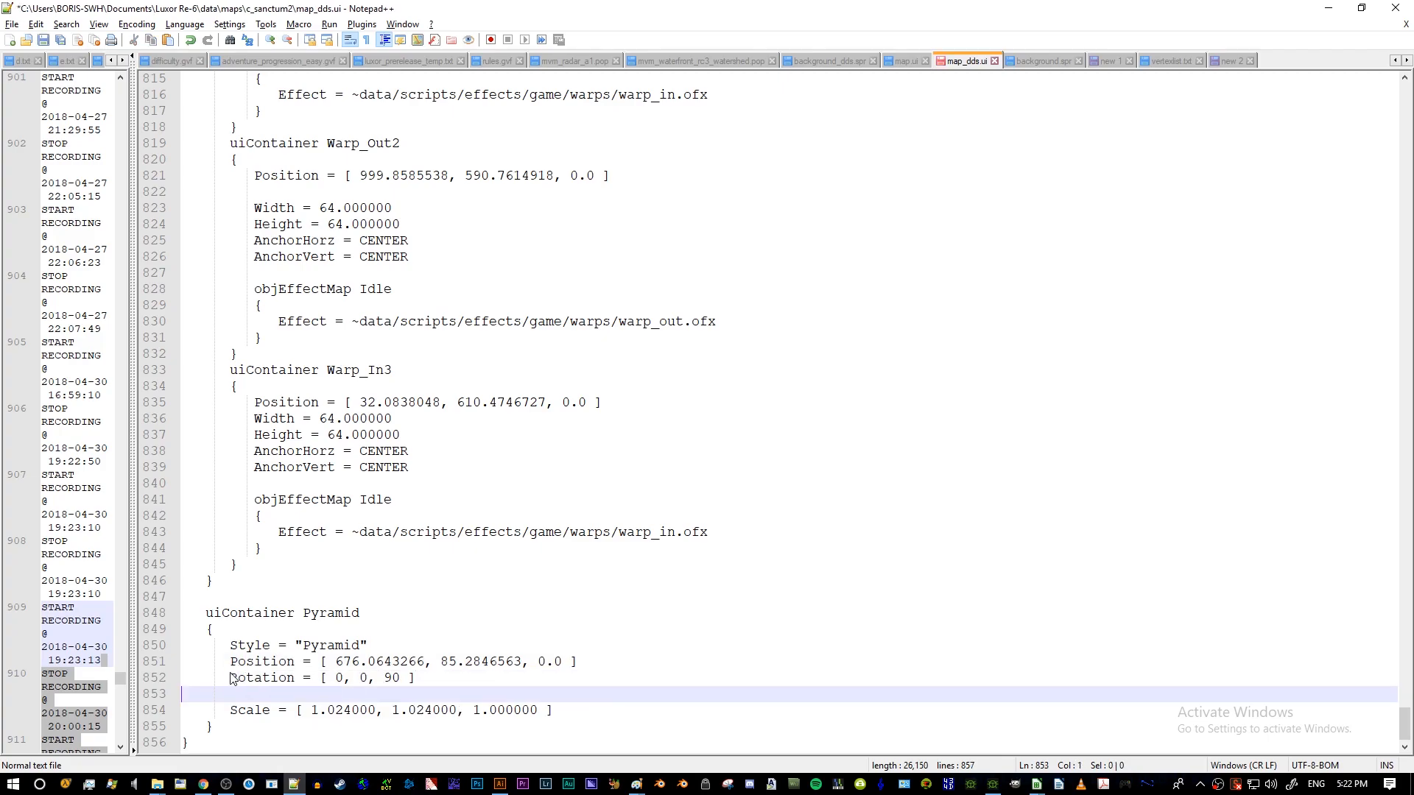
key("BackSpace")
key("ctrl+s")
- Examine the last path vertex's row in convert.ods, from its number and coordinates across to its position and rotation values
key("alt+Tab")
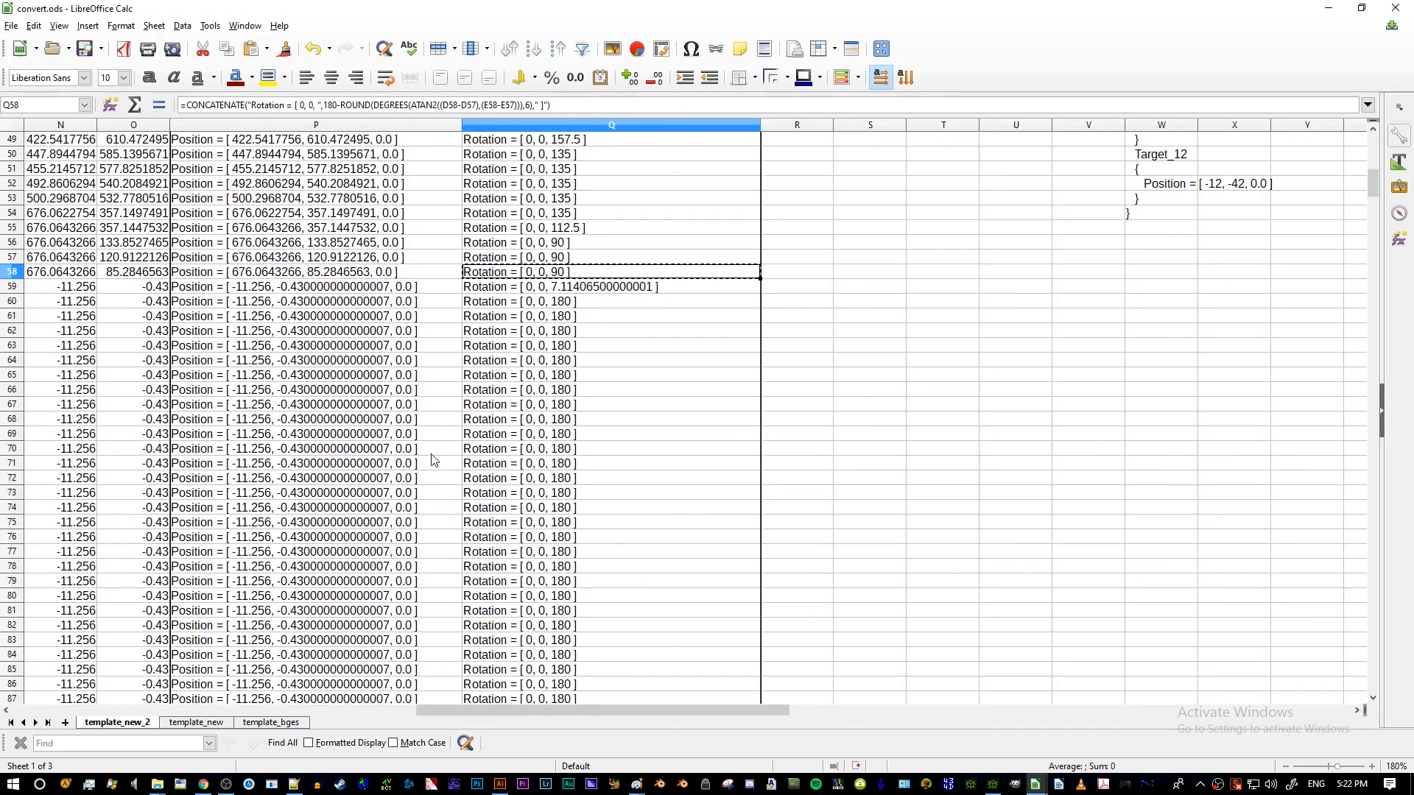
scroll(483, 699, "left", 3)
scroll(413, 710, "up", 2, "ctrl")
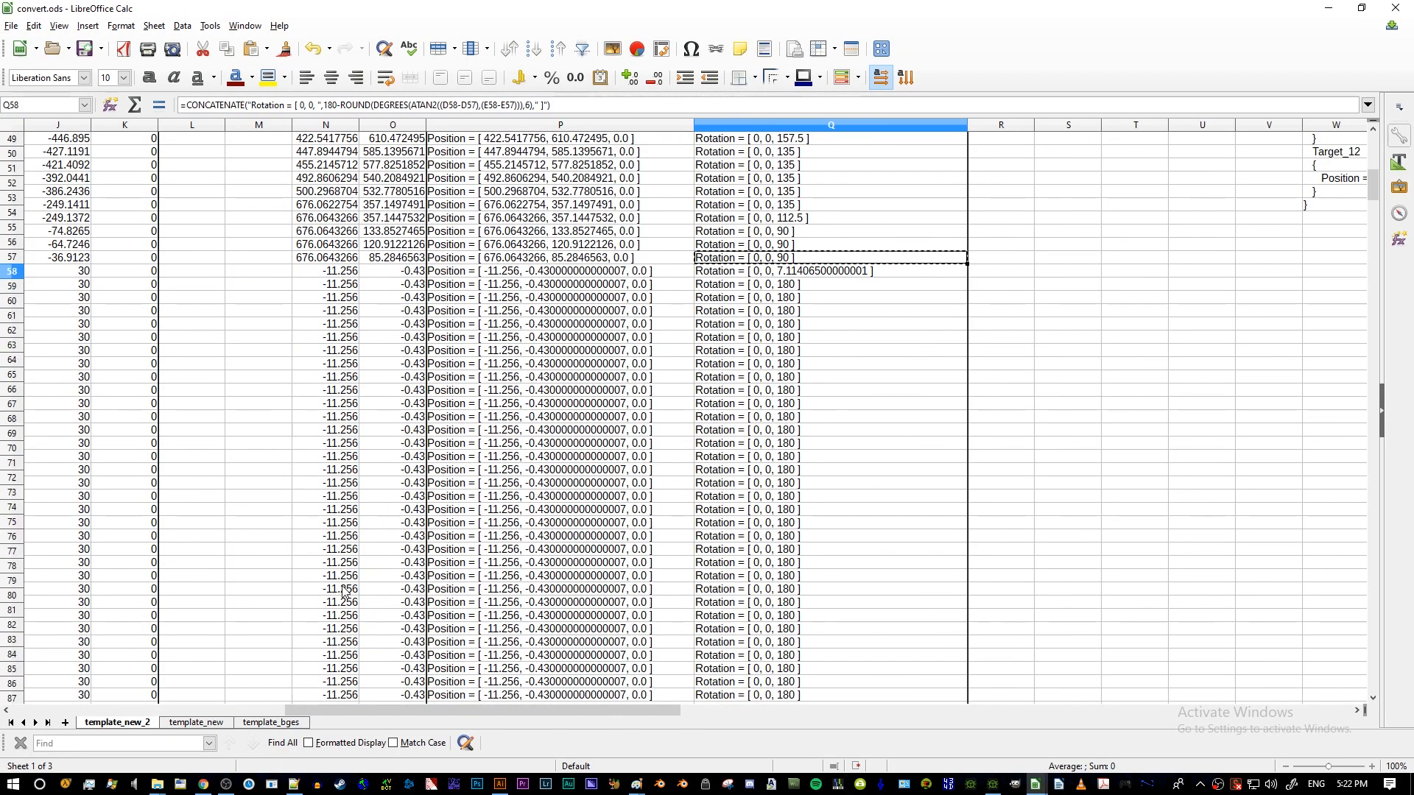
scroll(413, 710, "left", 4)
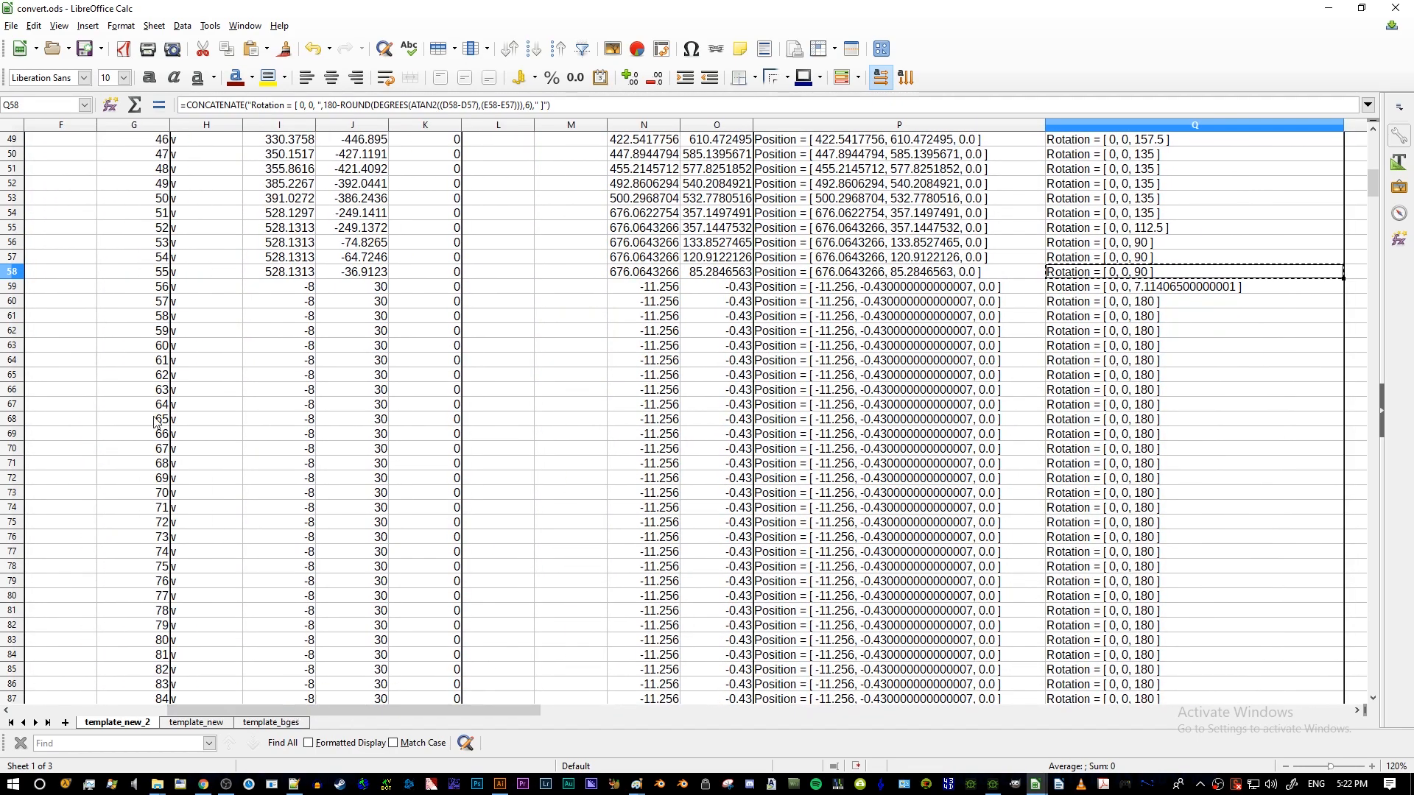
left_click(149, 274)
scroll(150, 221, "up", 16)
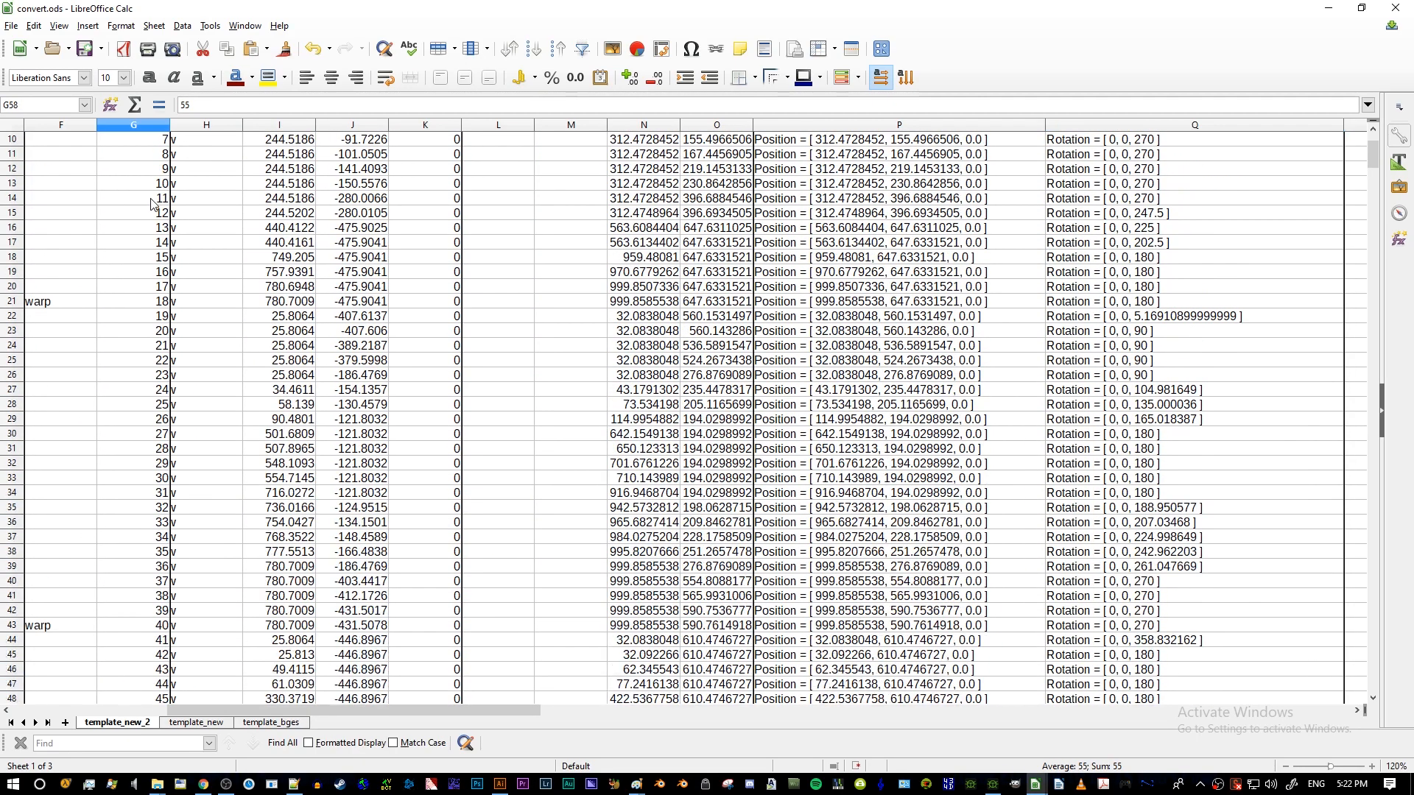
scroll(149, 192, "down", 16)
left_click(206, 372)
left_click_drag(144, 273, 1061, 271)
left_click(1100, 274)
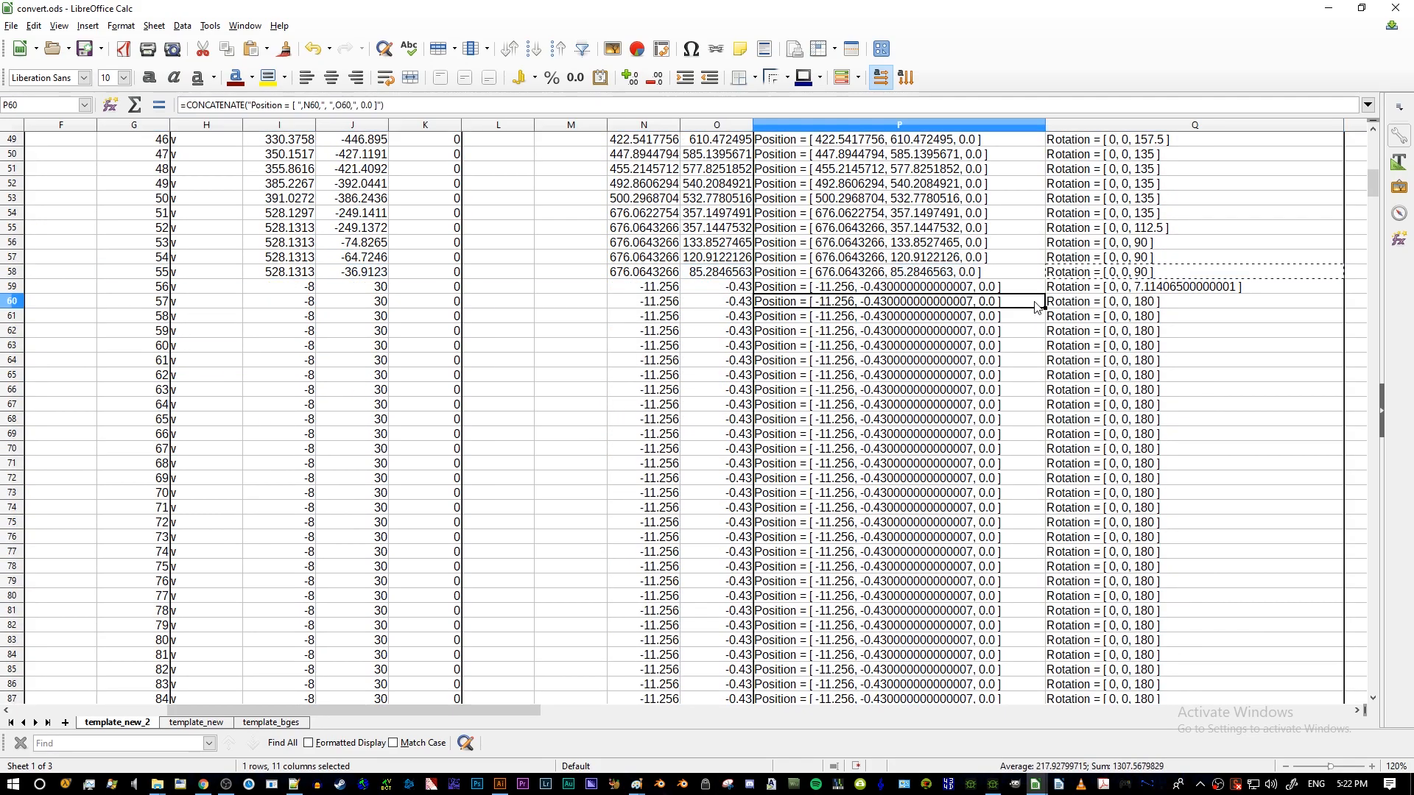
- Close map_dds.ui in Notepad++ and switch to the c_sanctum2 folder in File Explorer
key("alt+Tab")
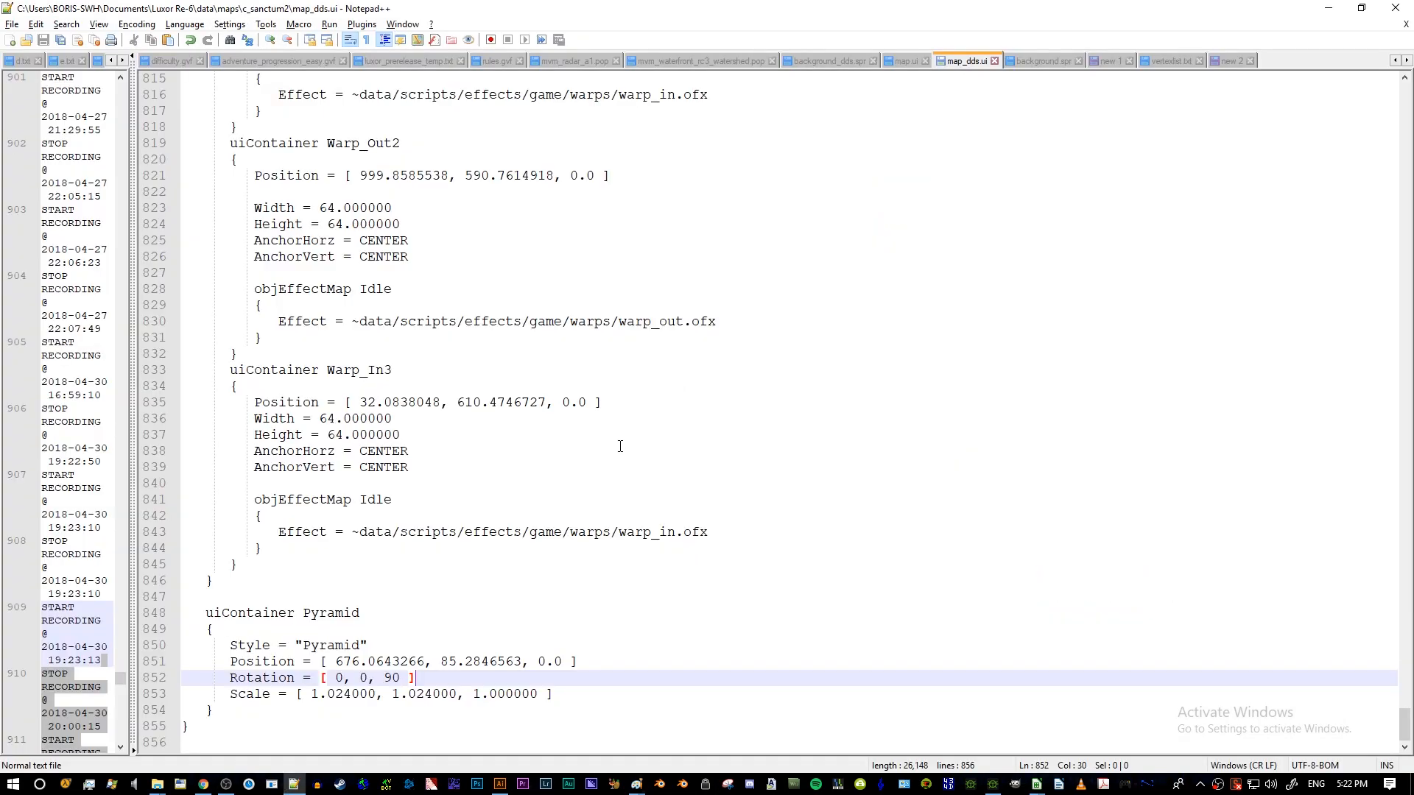
key("shift+Up")
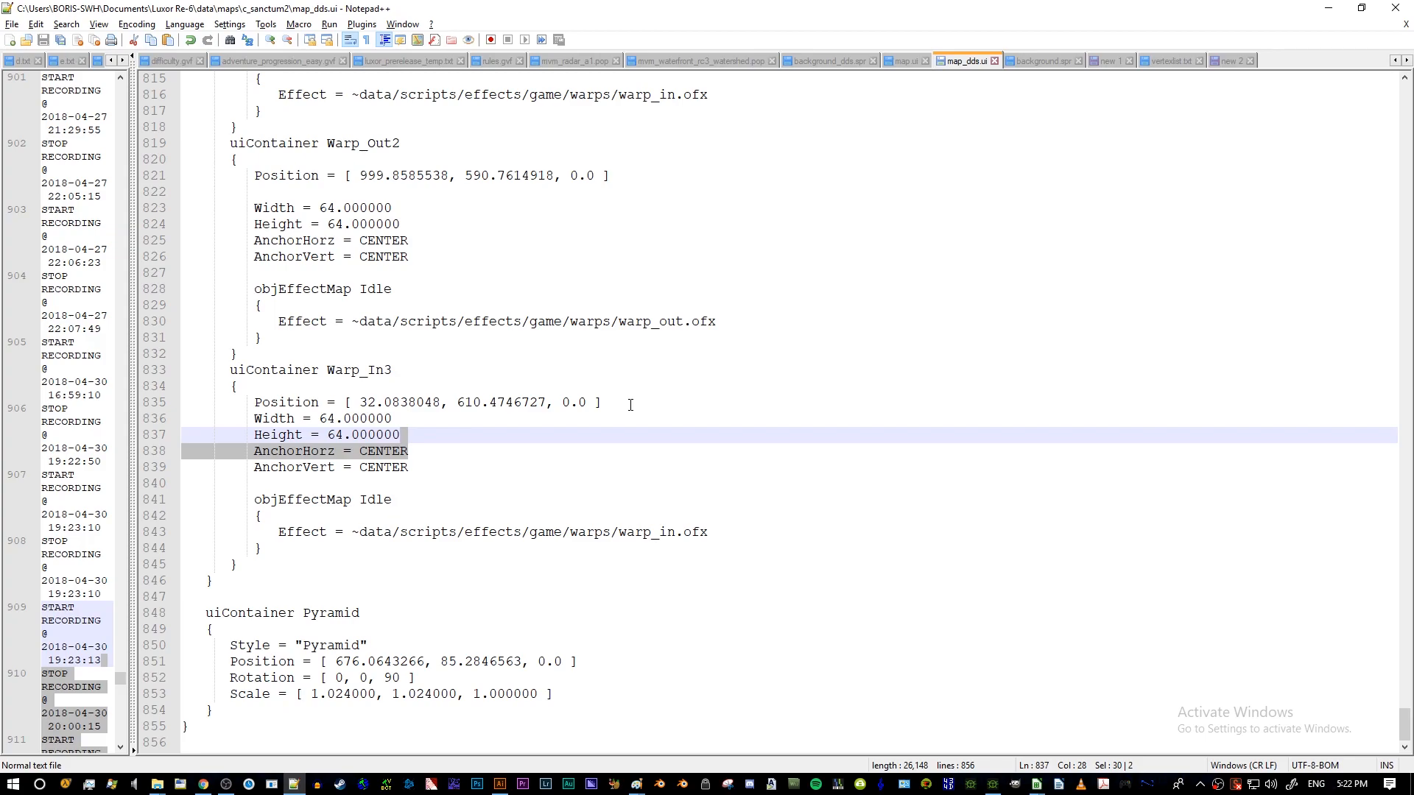
left_click(994, 61)
key("alt+Tab")
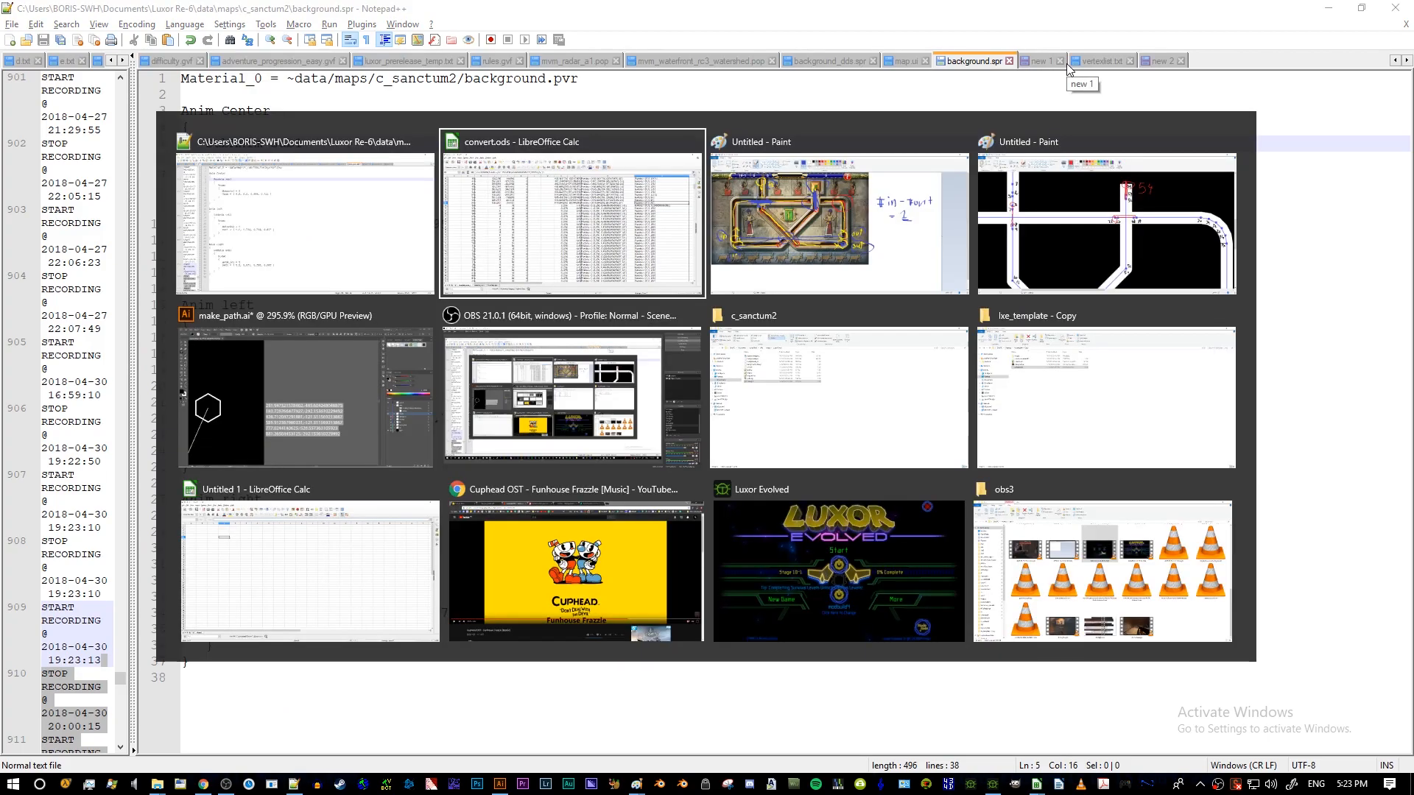
left_click(895, 387)
left_click(578, 406)
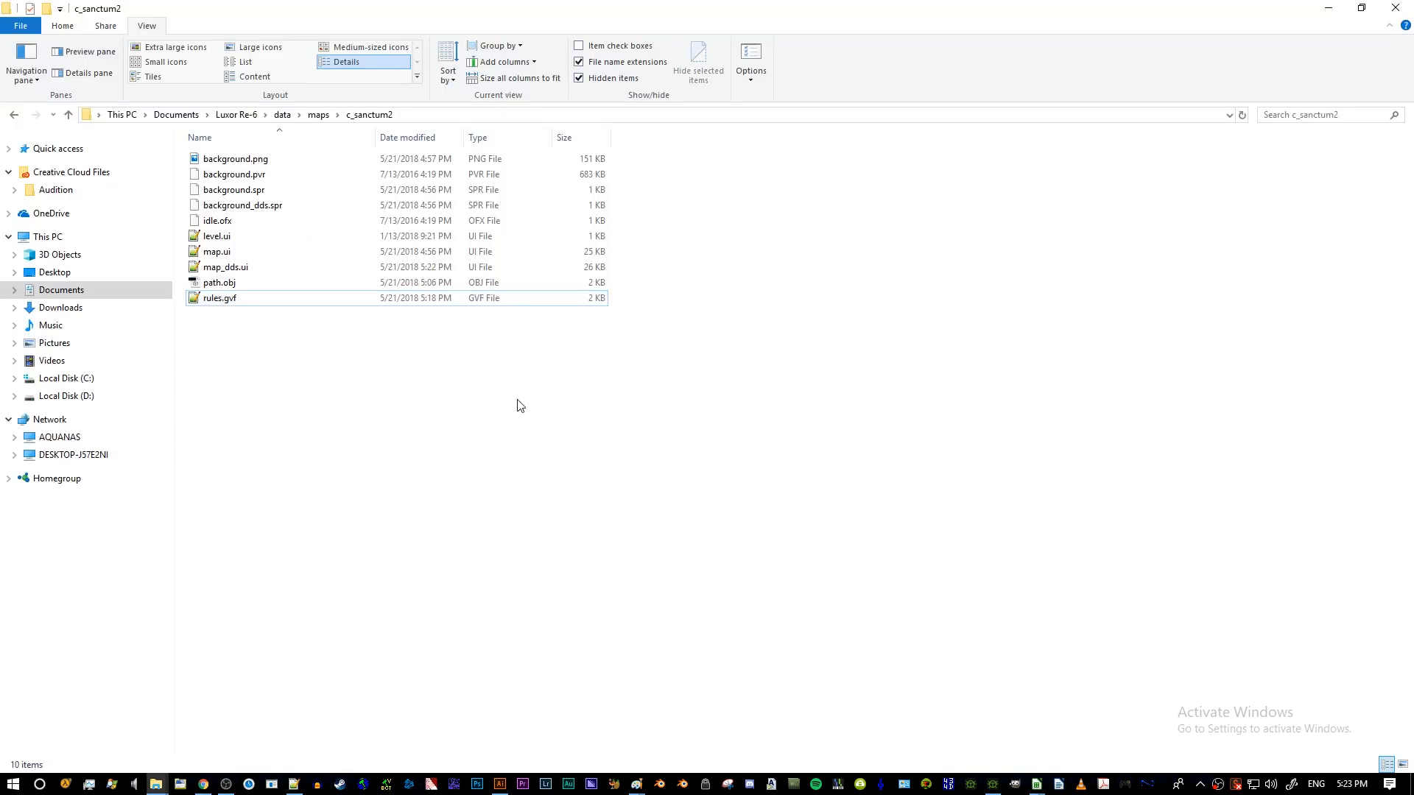
- Go from the c_sanctum2 folder to data/levels/backgrounds/level_1_1 and select its level.ui file
left_click(219, 237)
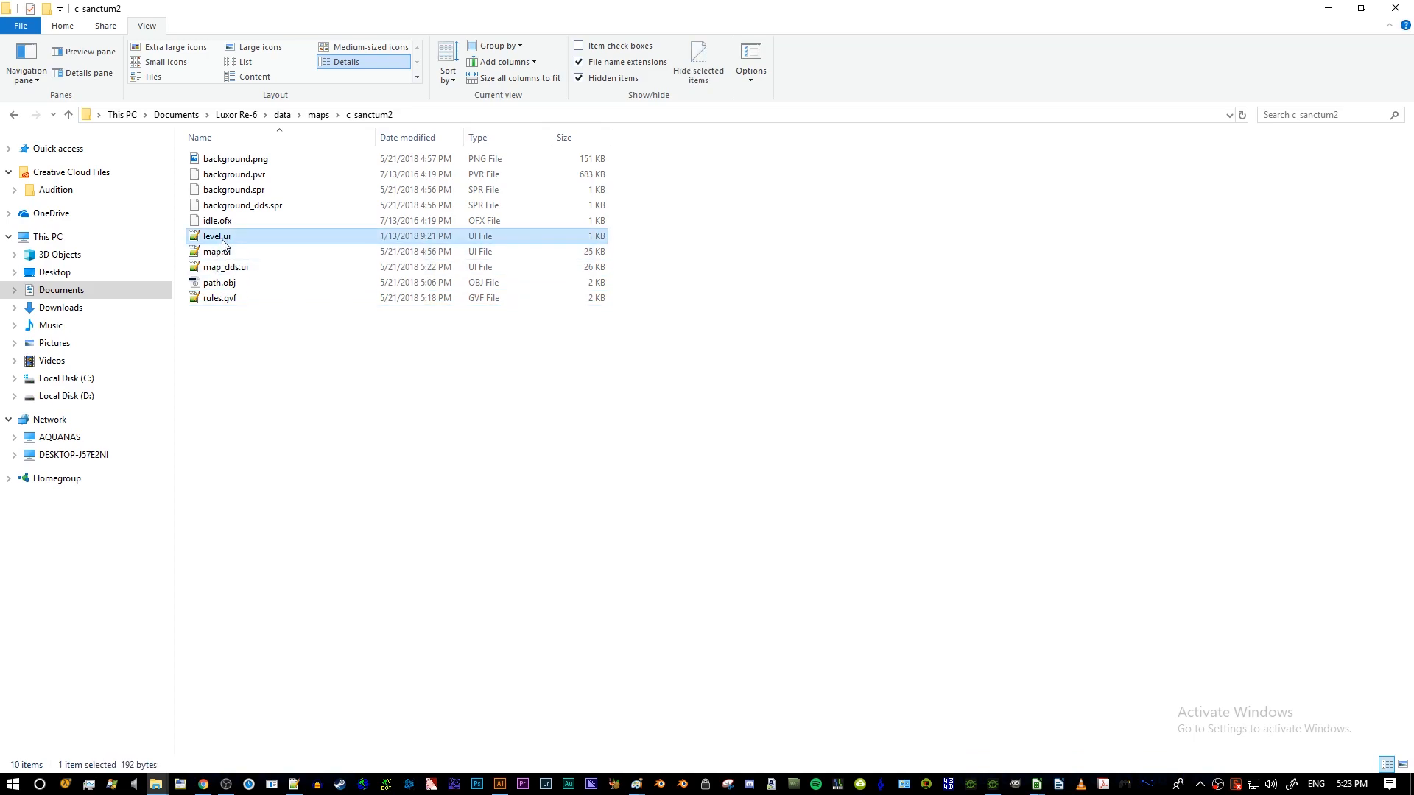
left_click(282, 115)
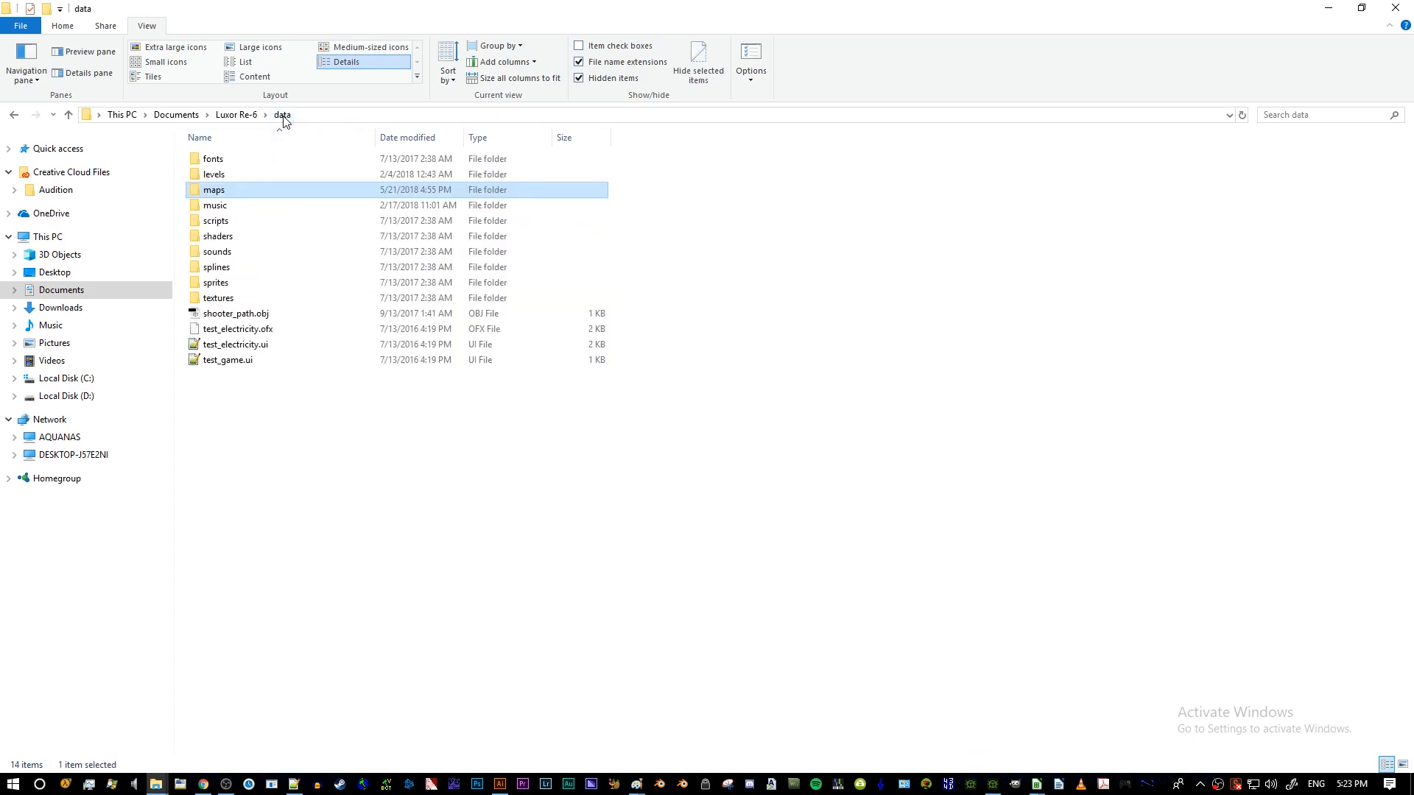
double_click(247, 175)
double_click(234, 189)
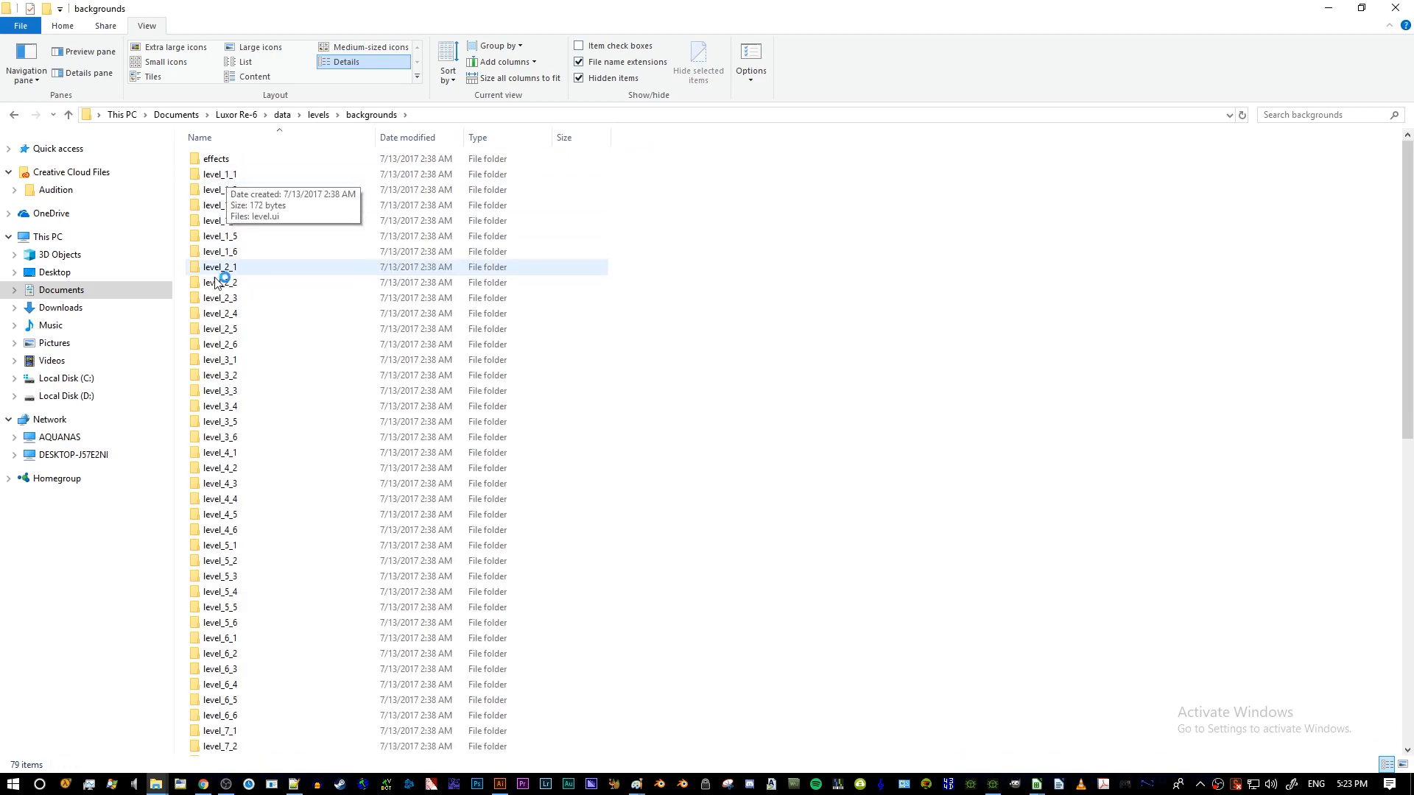
double_click(247, 177)
left_click(251, 159)
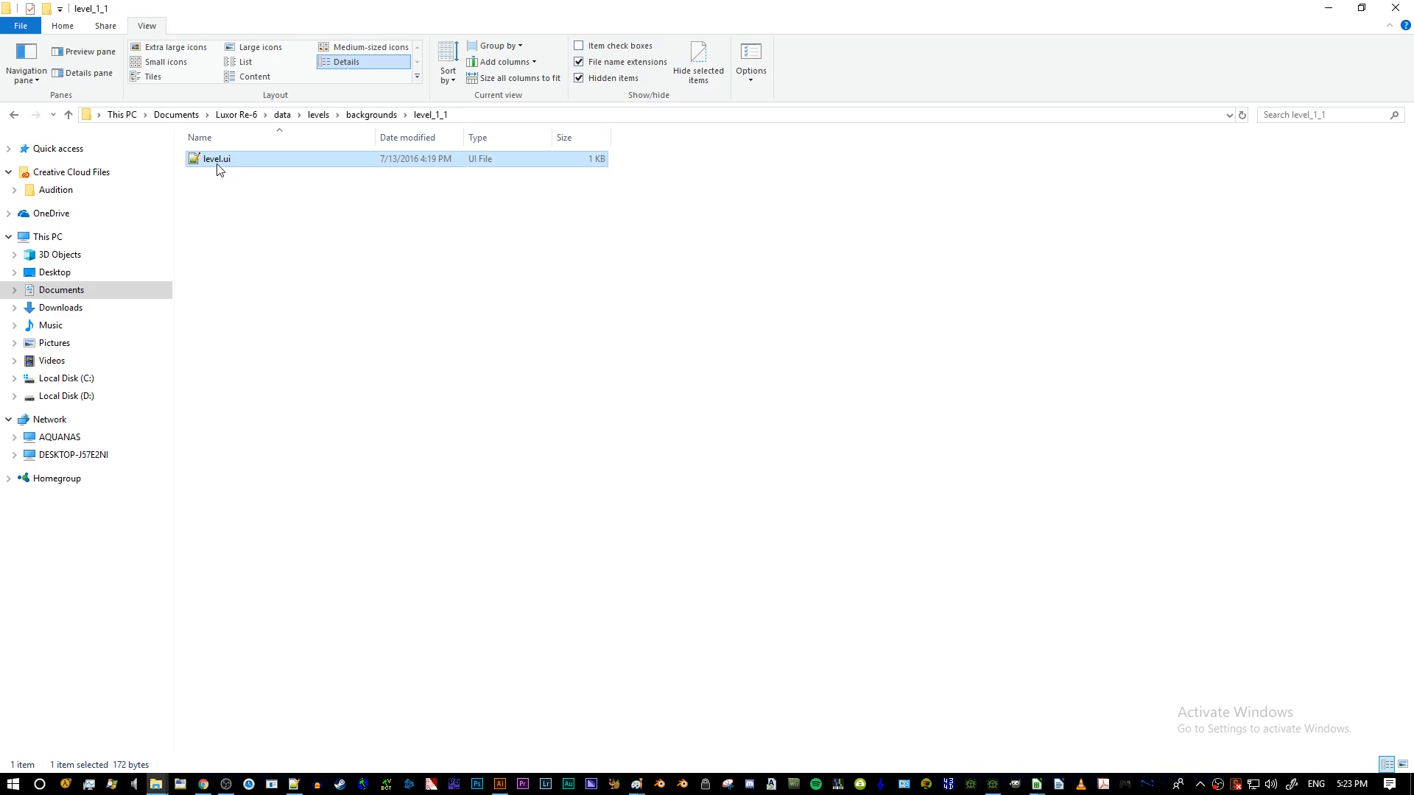
- Go up from the level_1_1 folder to the levels folder, check backgrounds, and continue up to the data folder
left_click(320, 116)
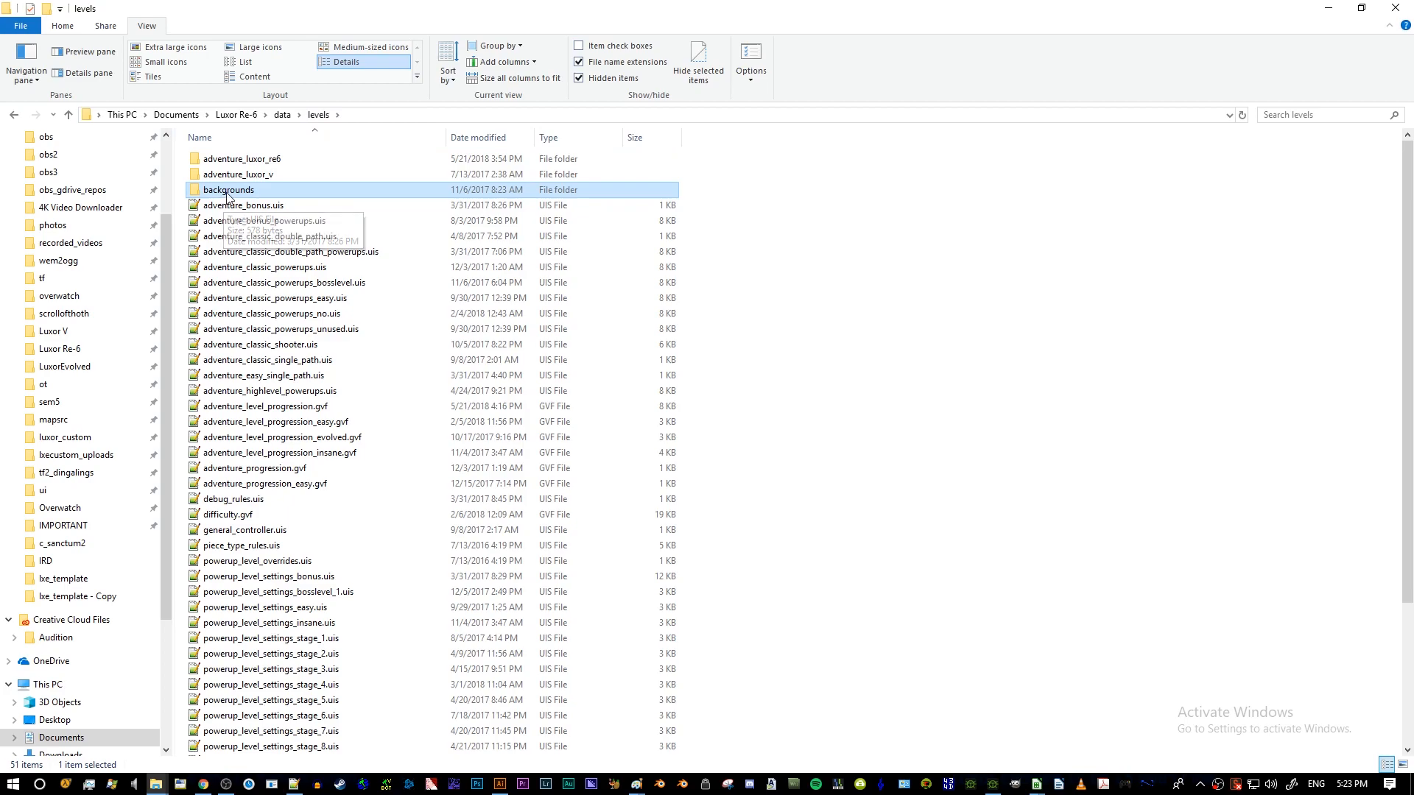
double_click(262, 191)
left_click(318, 114)
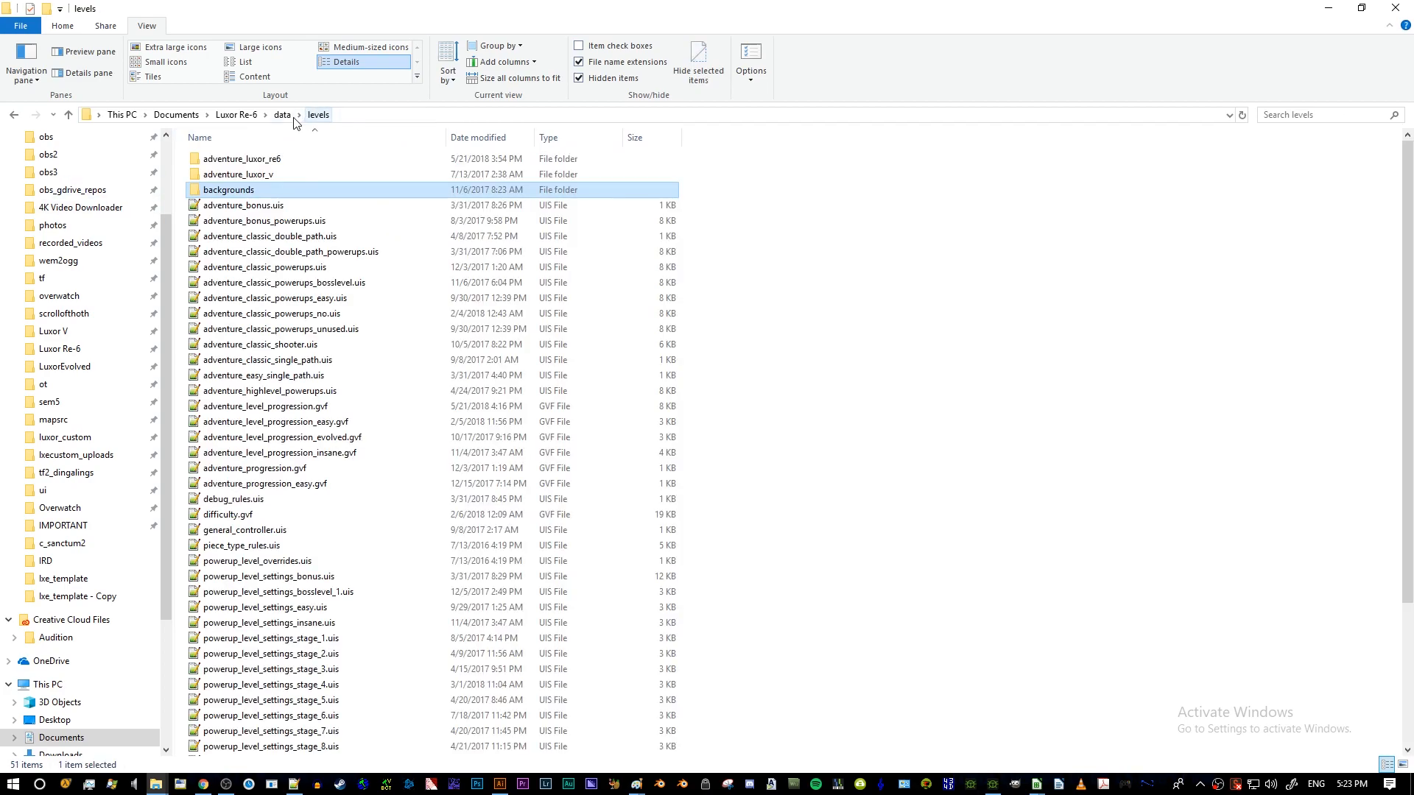
left_click(282, 114)
- Return to the data/maps/c_sanctum2 folder and look over all of its map files
left_click(20, 116)
left_click(20, 115)
left_click(20, 116)
left_click(20, 116)
left_click(20, 116)
left_click(20, 115)
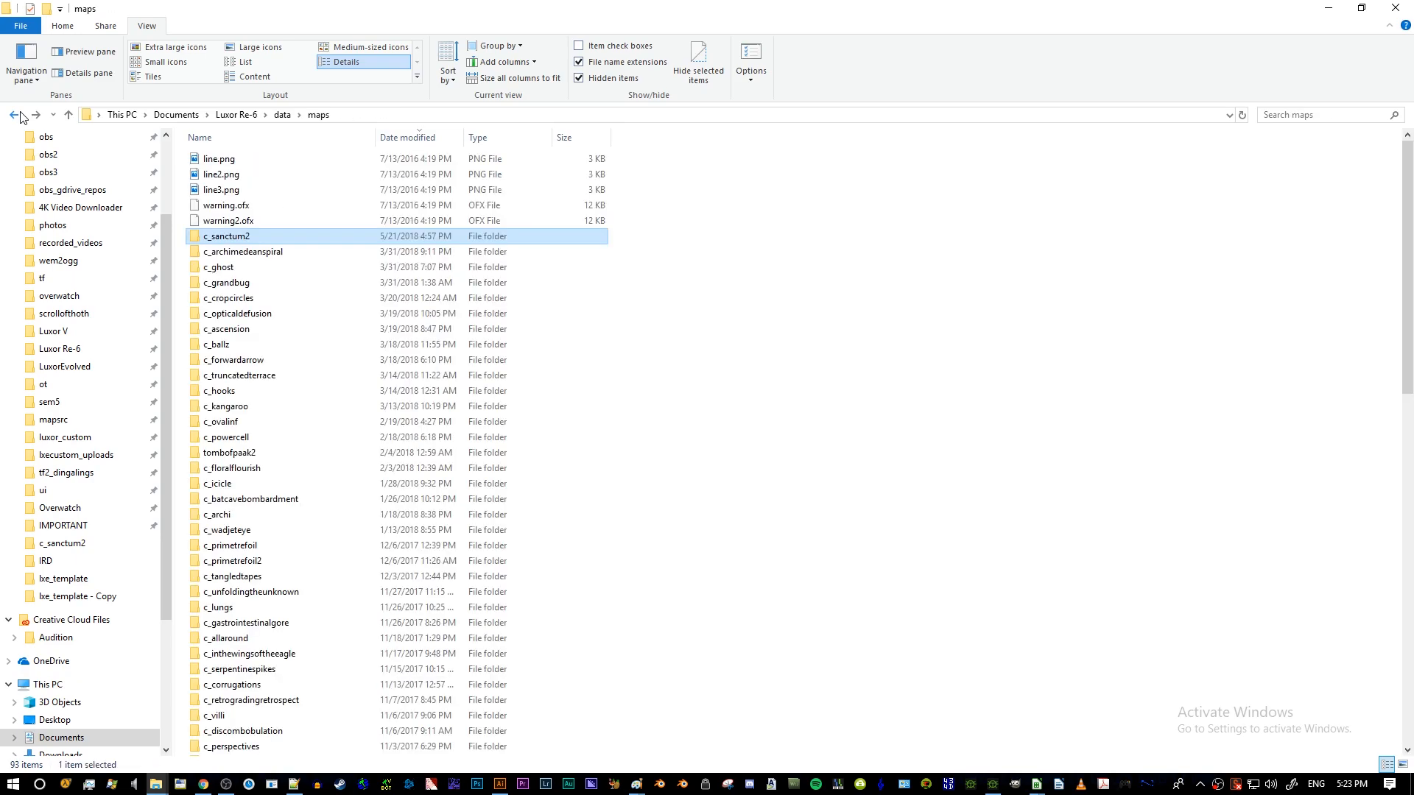
left_click(36, 116)
left_click(36, 116)
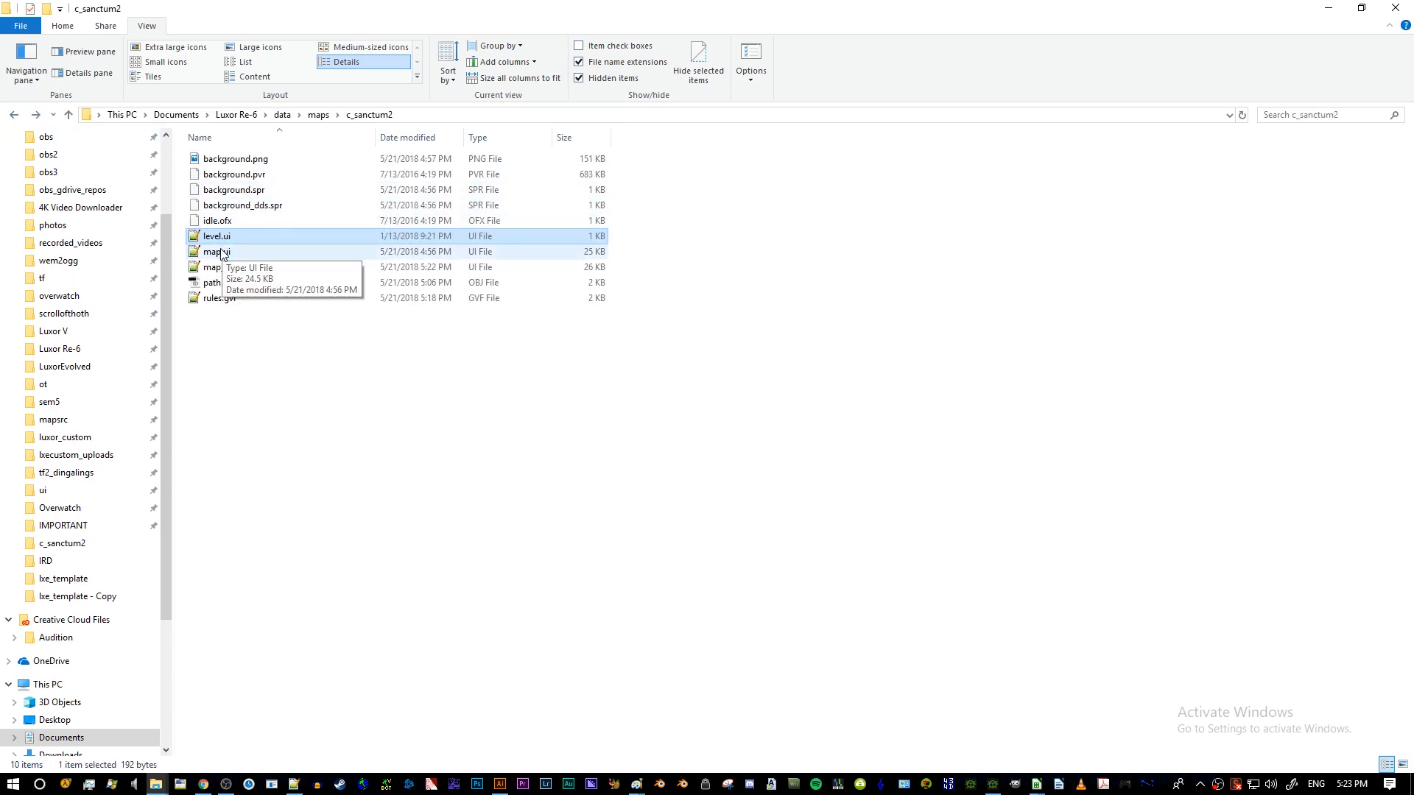
left_click(303, 341)
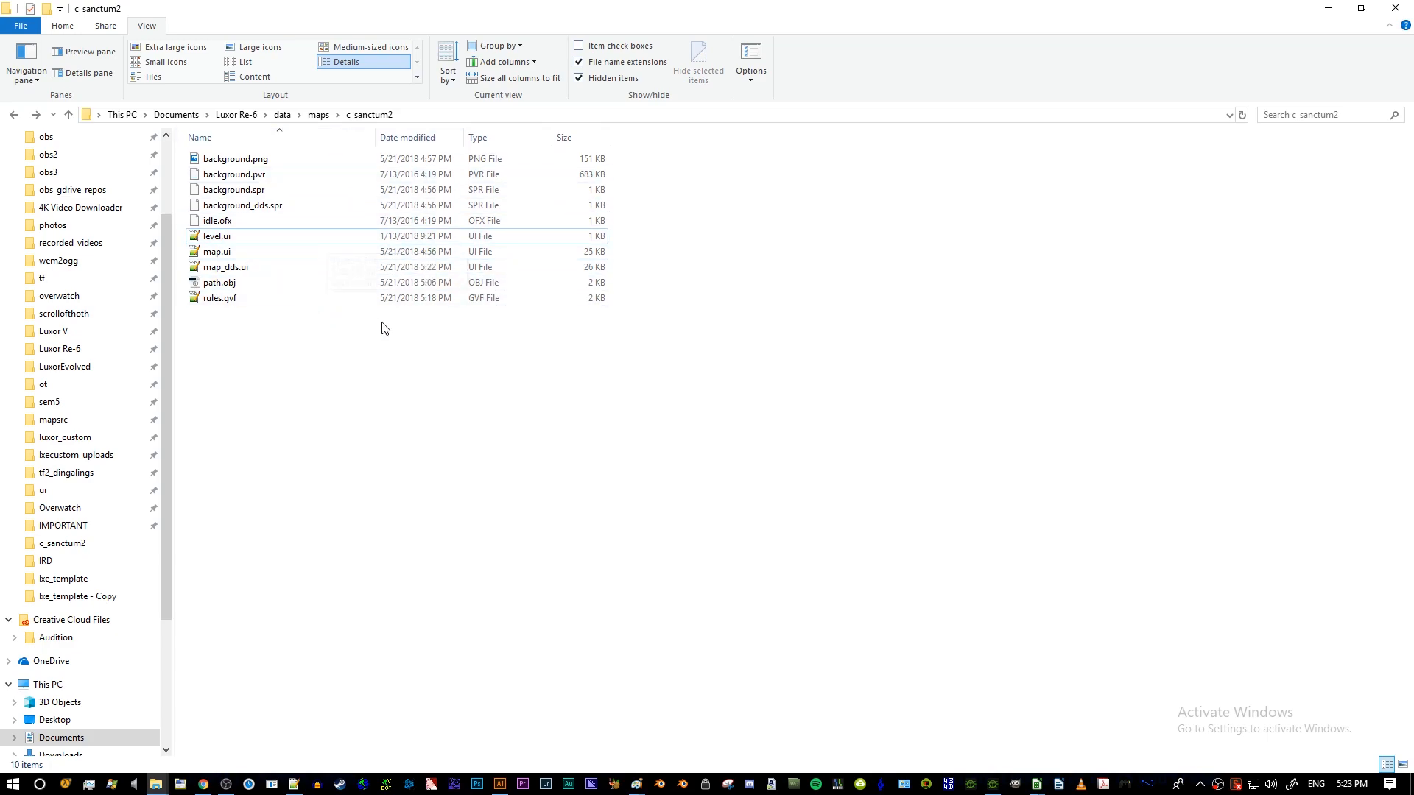
left_click_drag(520, 407, 383, 156)
left_click(354, 391)
- Go to data/levels/adventure_luxor_re6 and open clevel_sanctum2.lvl for editing
left_click(287, 115)
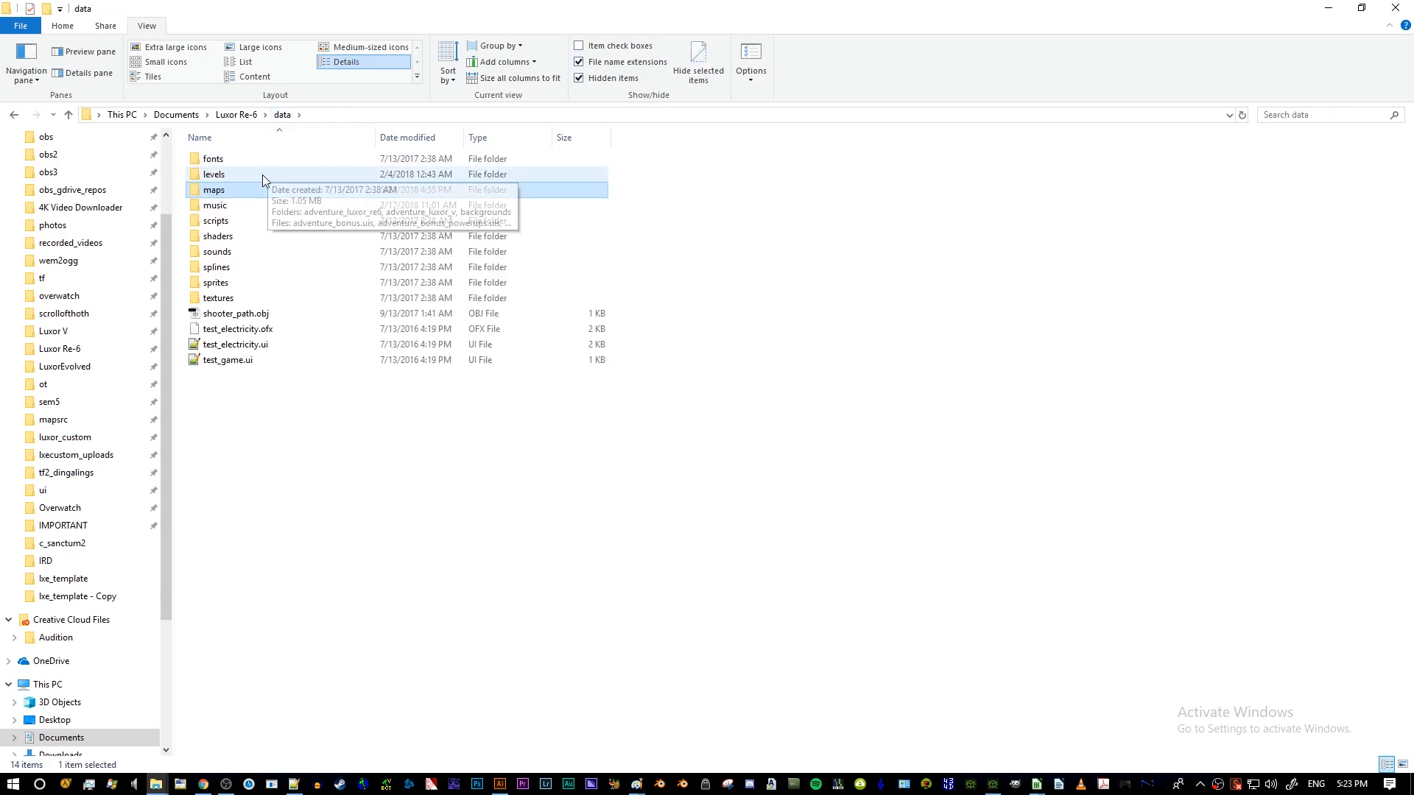
double_click(262, 175)
double_click(243, 159)
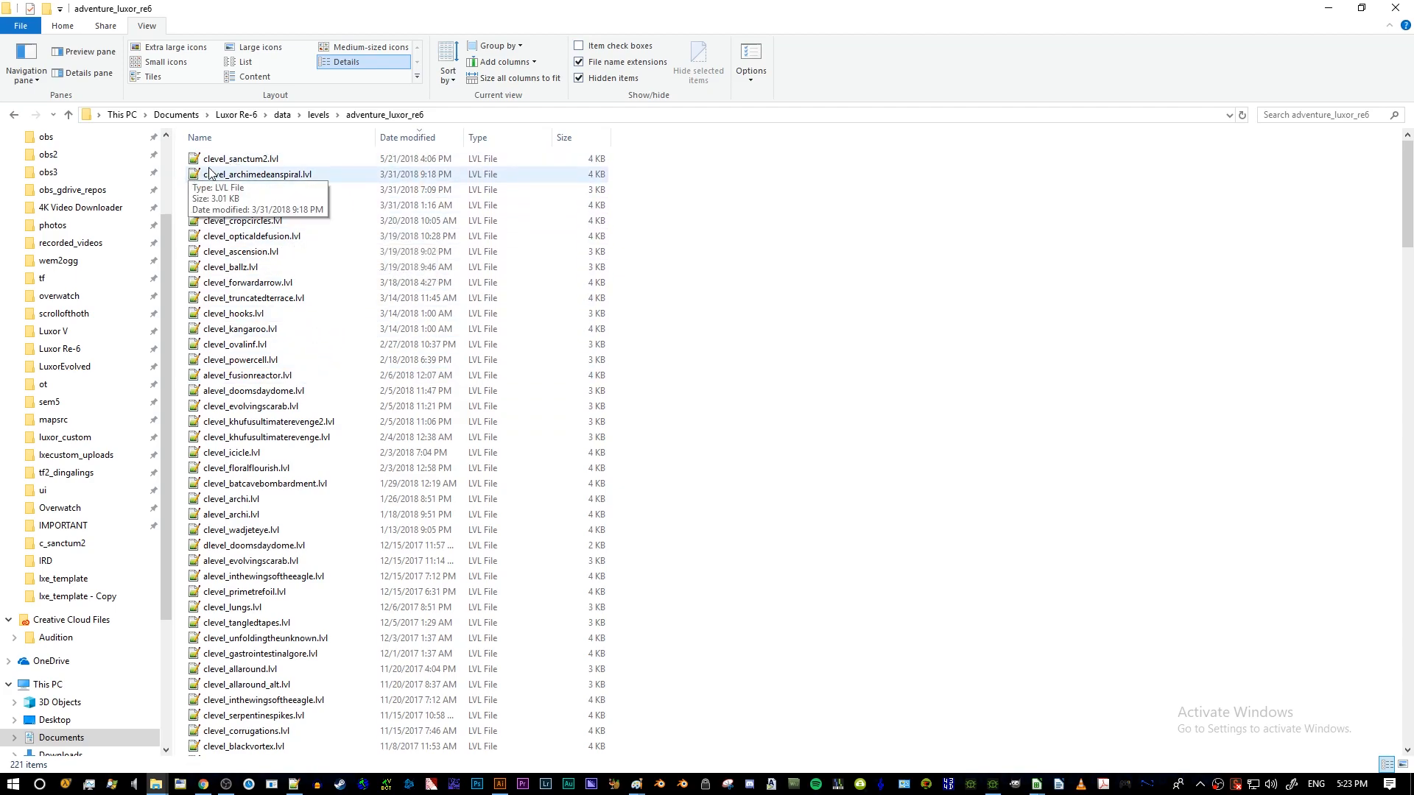
left_click(263, 168)
double_click(262, 169)
left_click(410, 340)
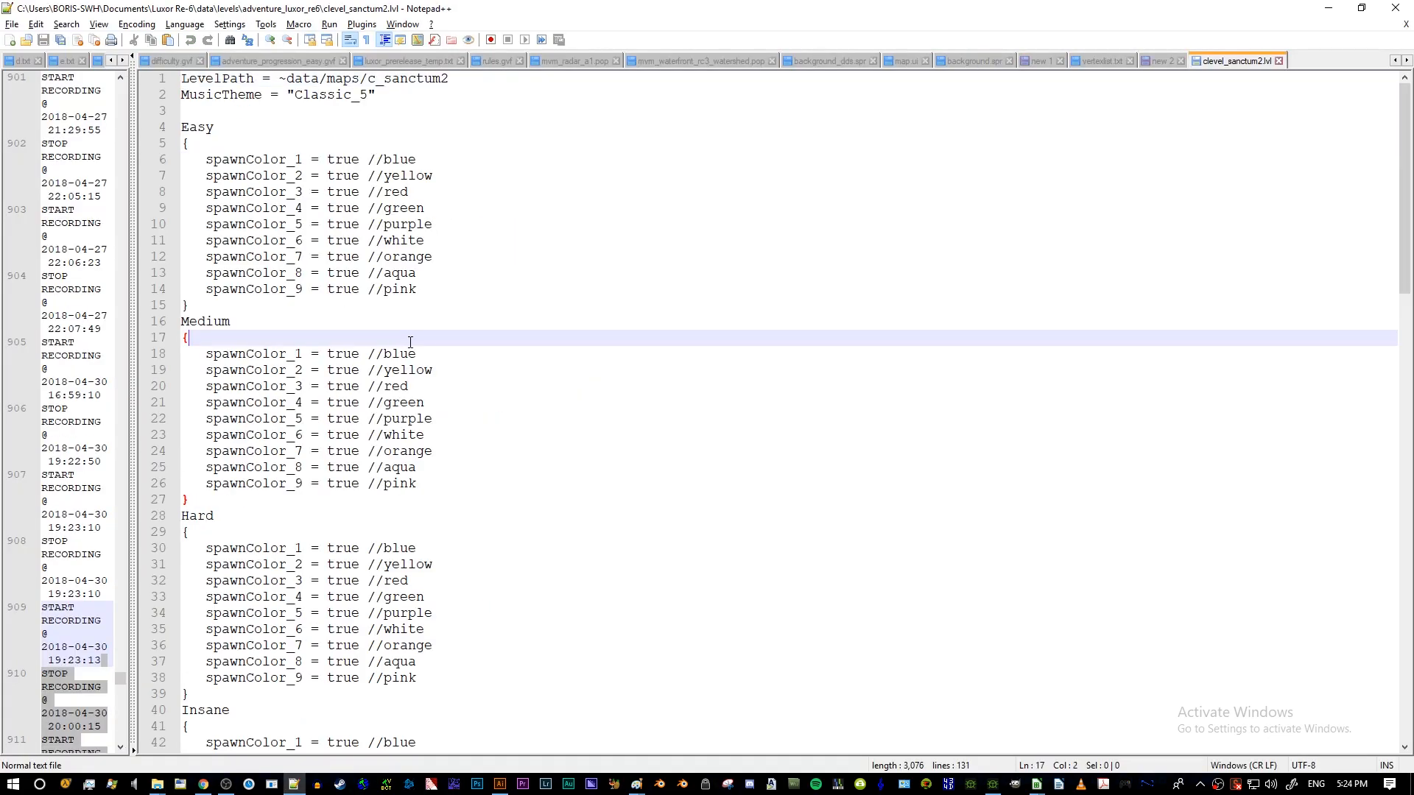
- Try adding level.ui after the c_sanctum2 LevelPath, and remove the addition again
left_click_drag(183, 81, 462, 80)
left_click(497, 80)
type("level.io")
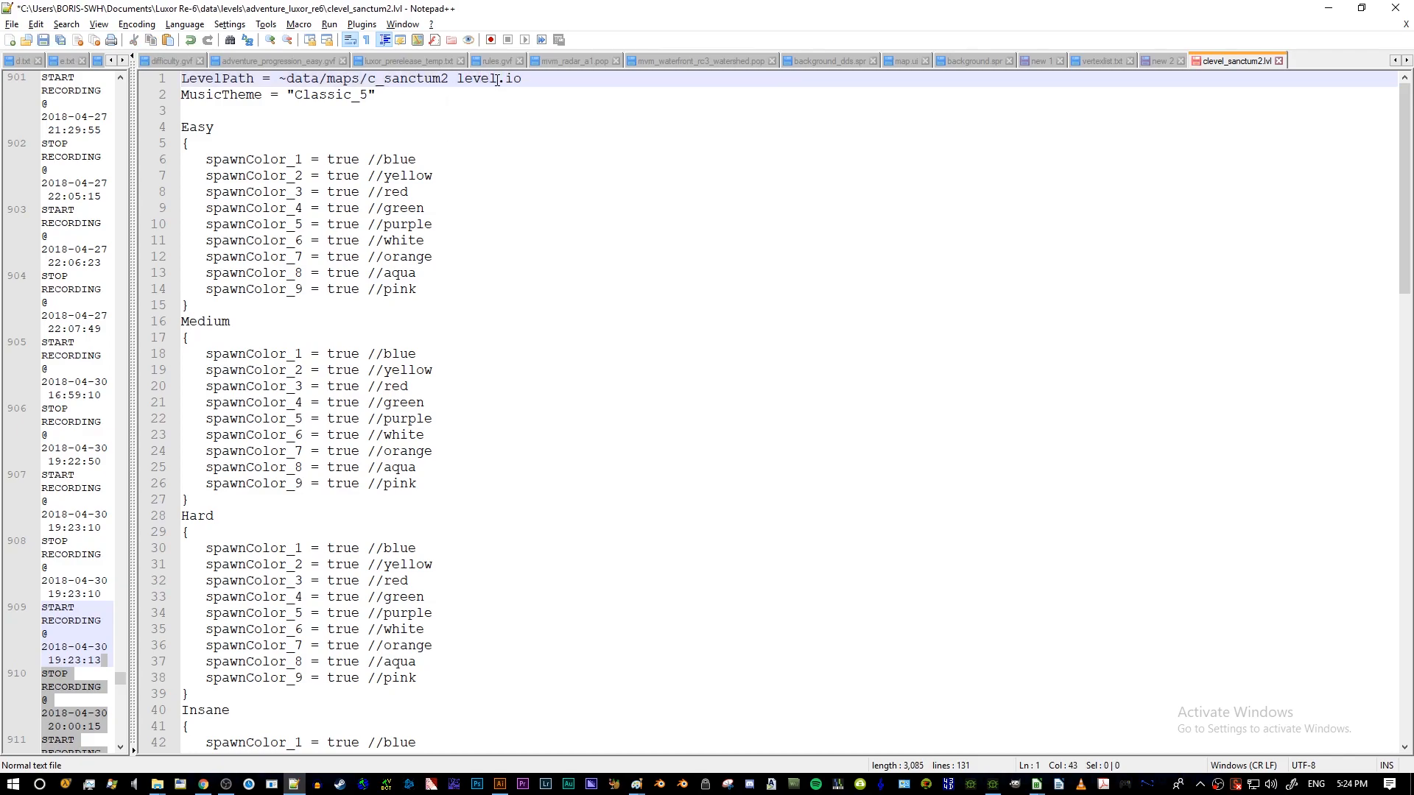
key("BackSpace")
key("BackSpace")
type("ui")
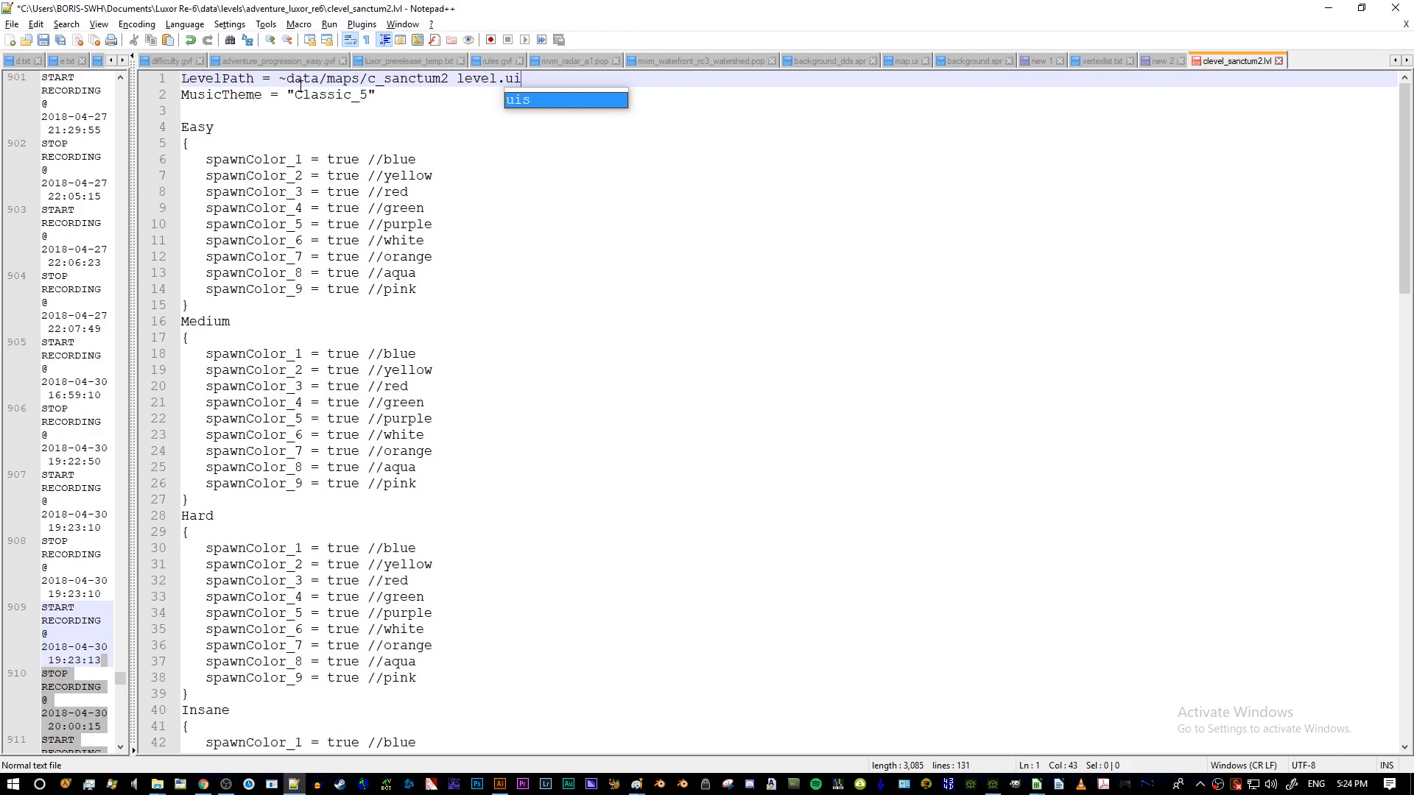
left_click_drag(285, 78, 513, 79)
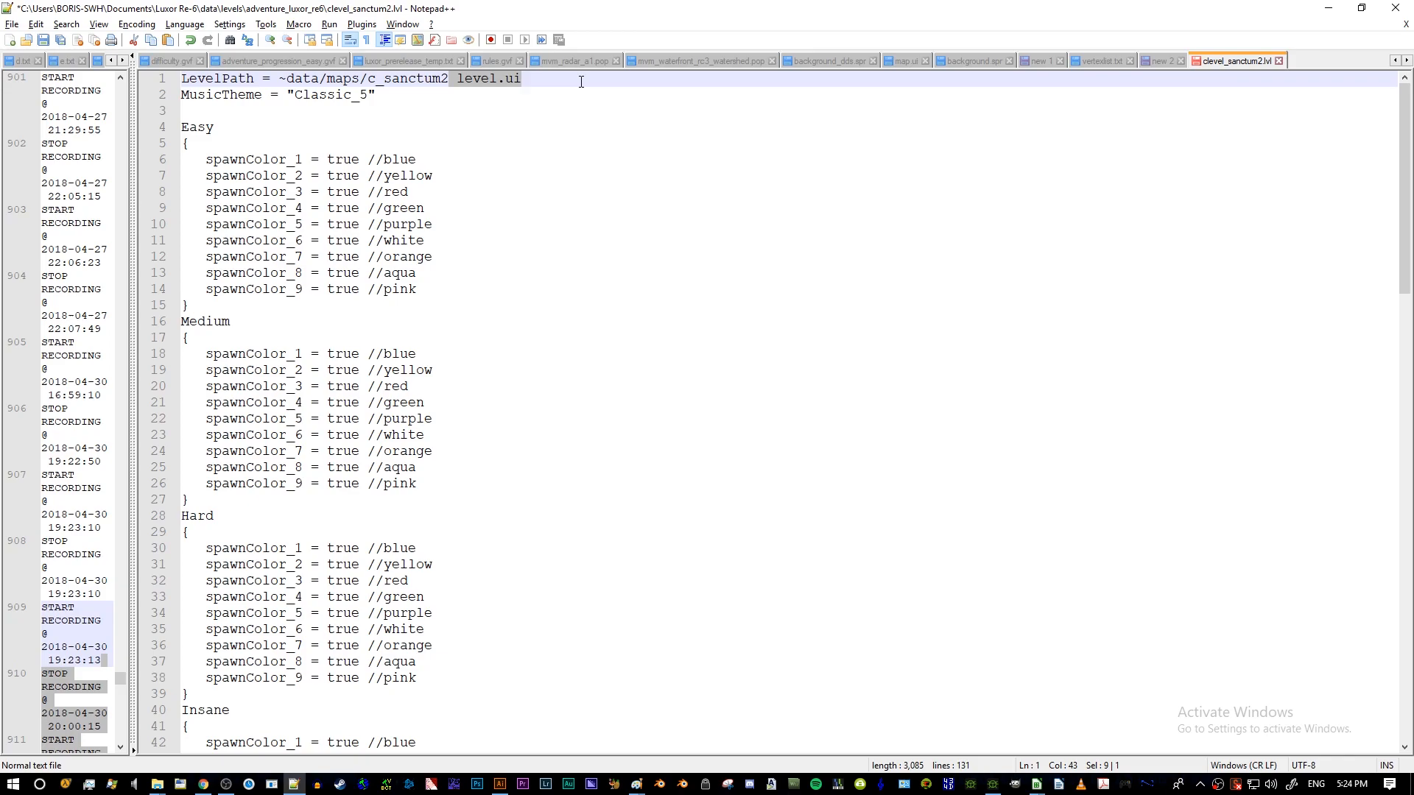
key("BackSpace")
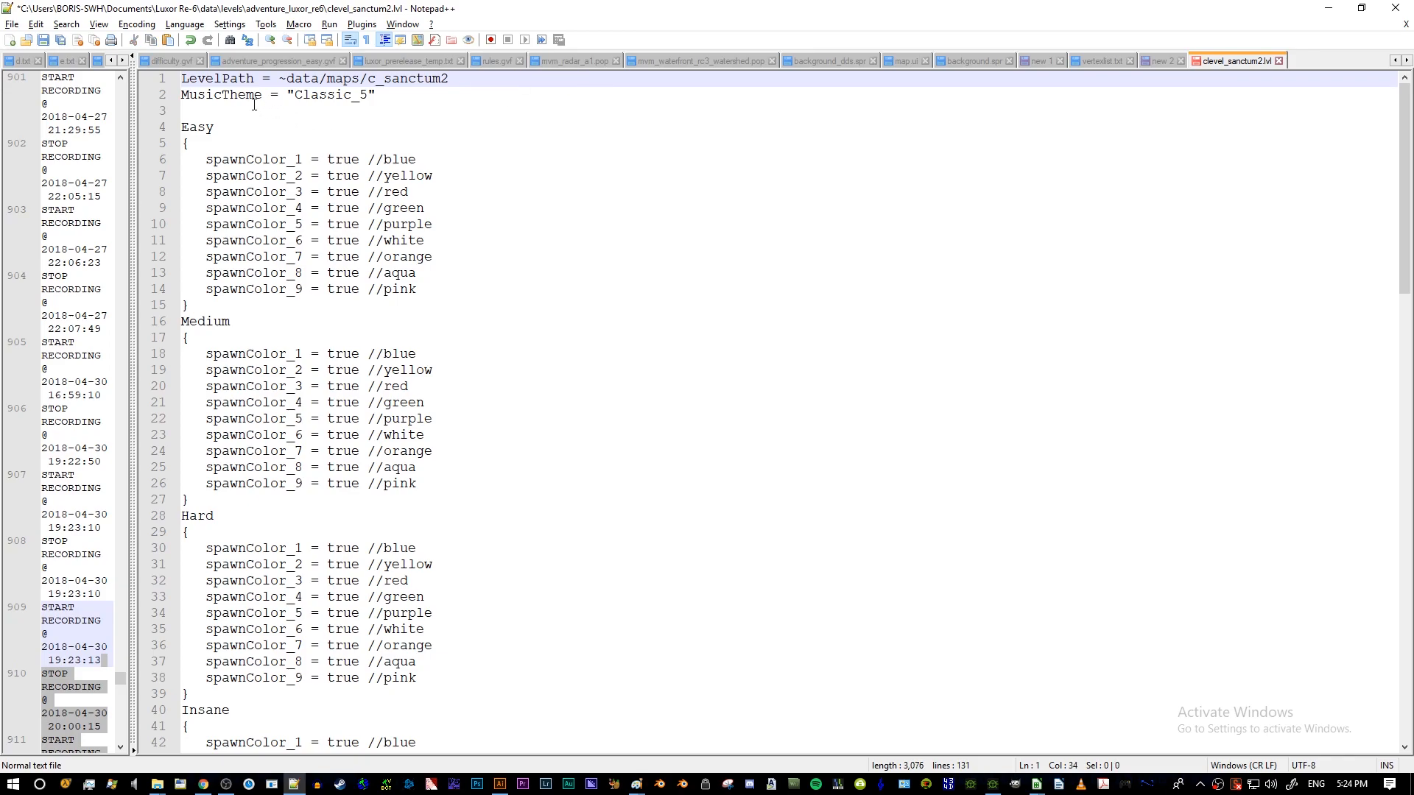
- Examine the MusicTheme value and the three .uis include lines in clevel_sanctum2.lvl
left_click_drag(291, 95, 366, 99)
left_click(371, 101)
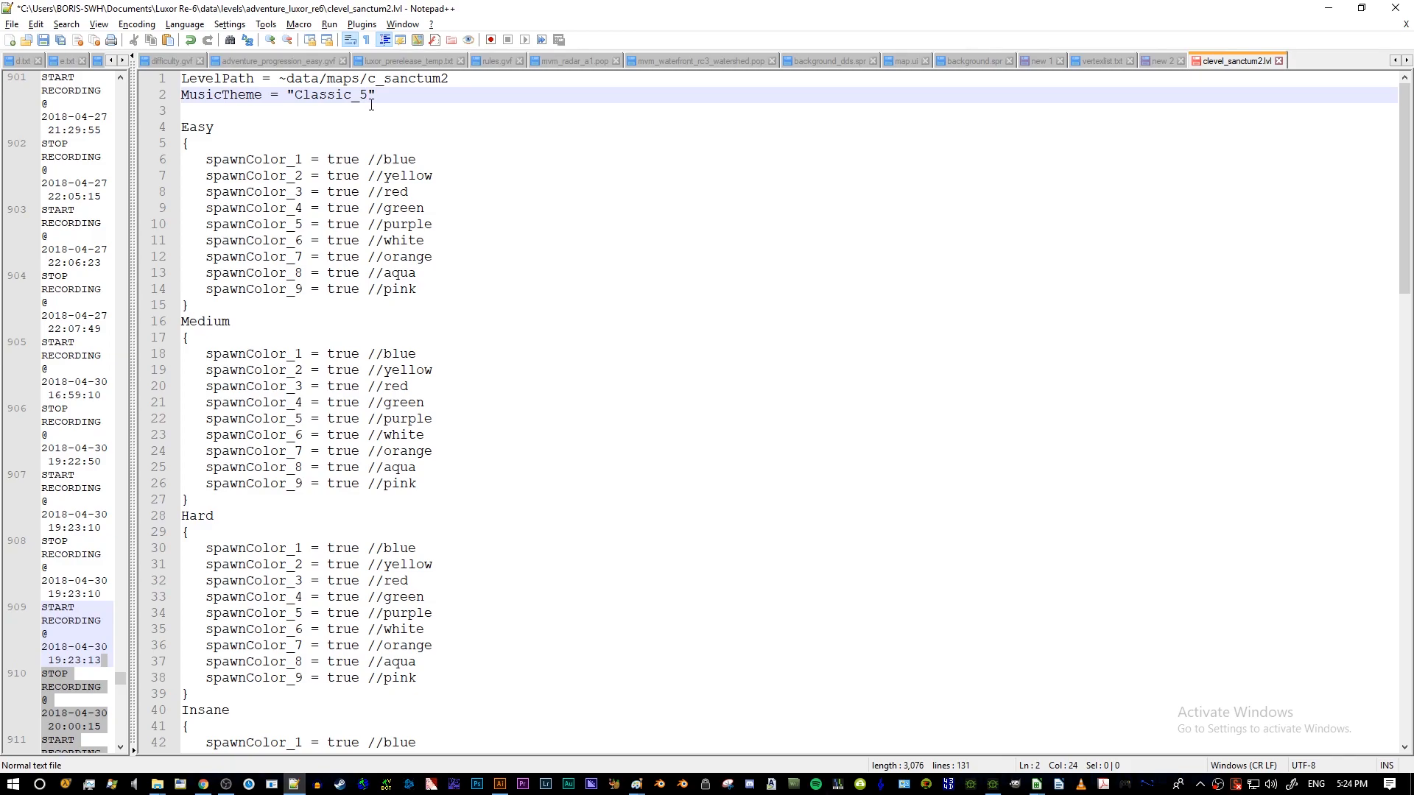
left_click(371, 105)
scroll(341, 179, "down", 6)
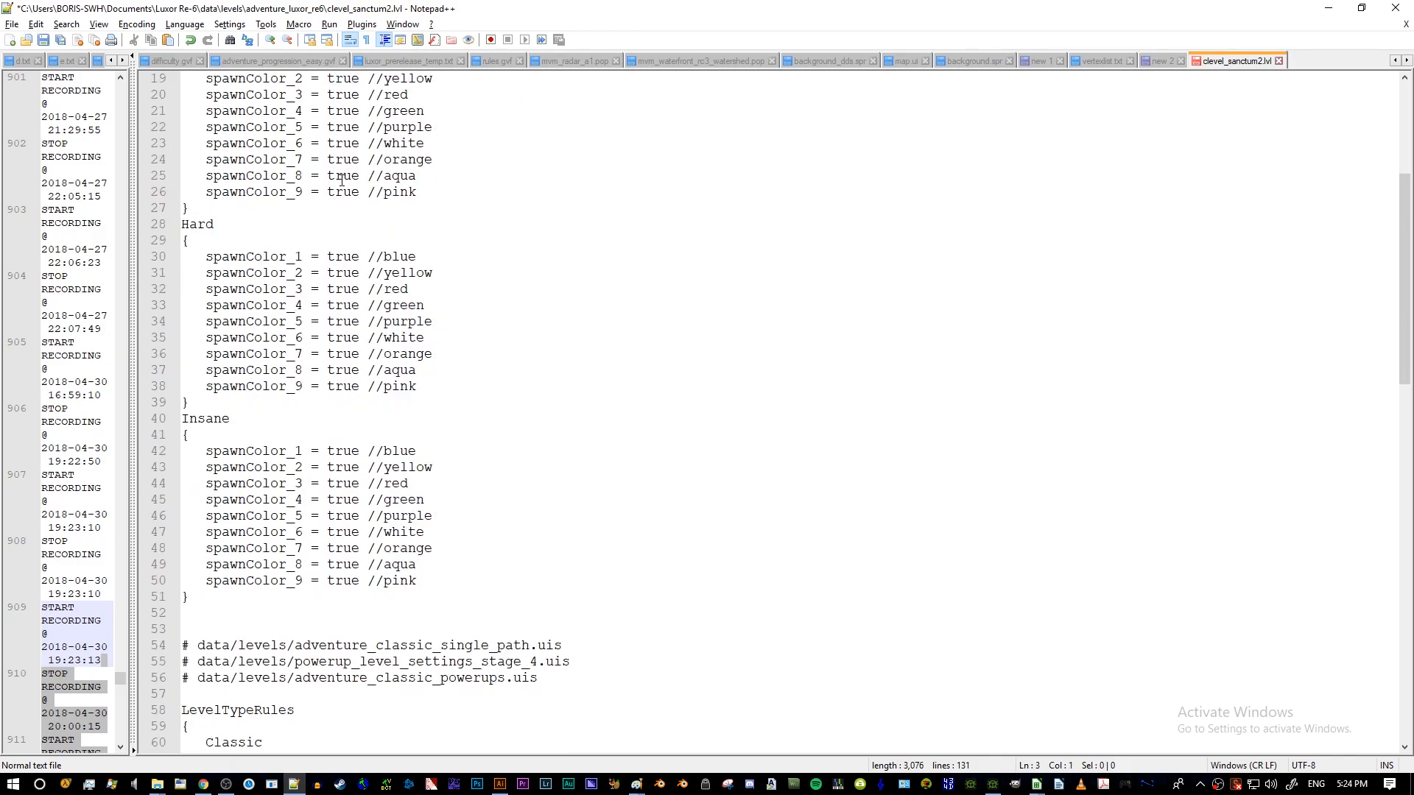
left_click_drag(184, 635, 626, 688)
left_click(630, 688)
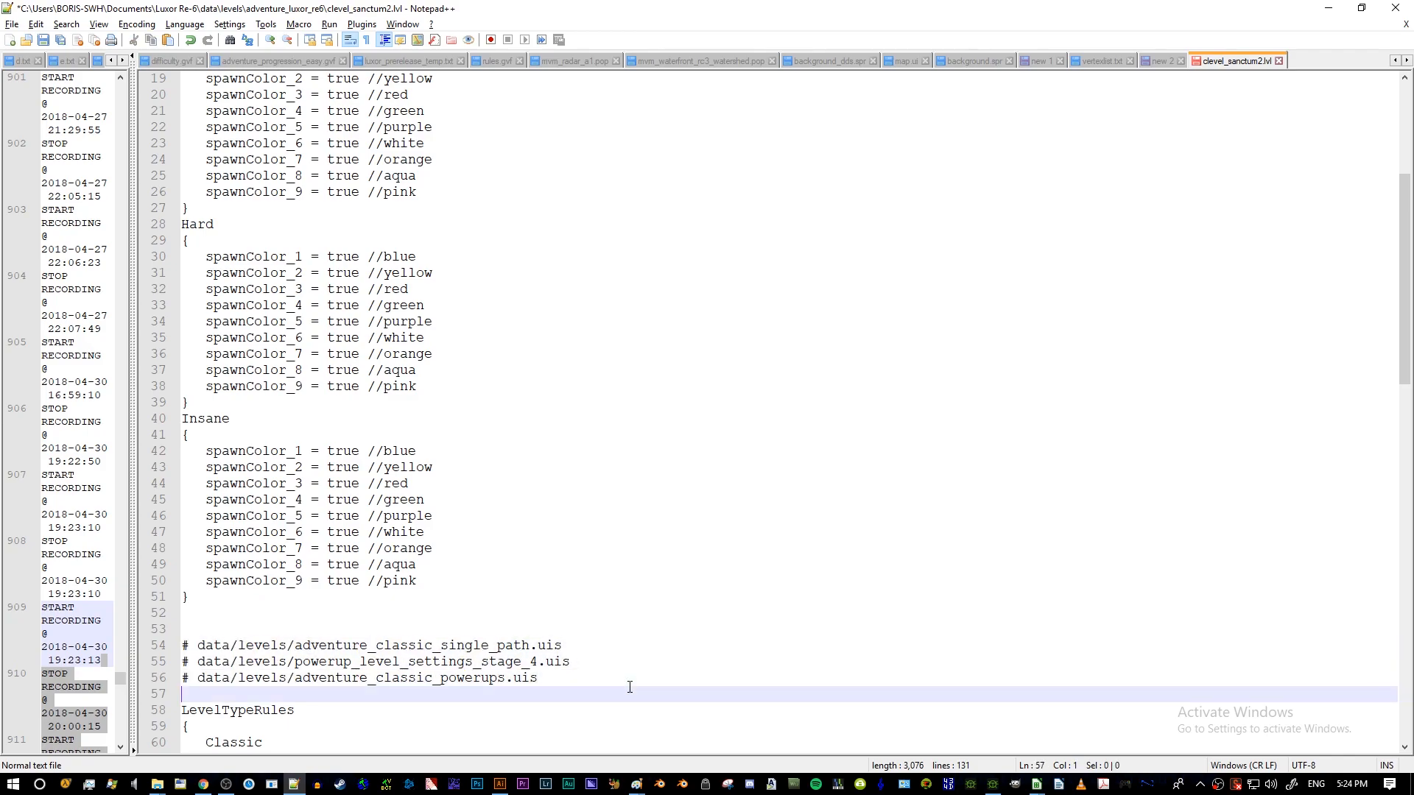
left_click(184, 629)
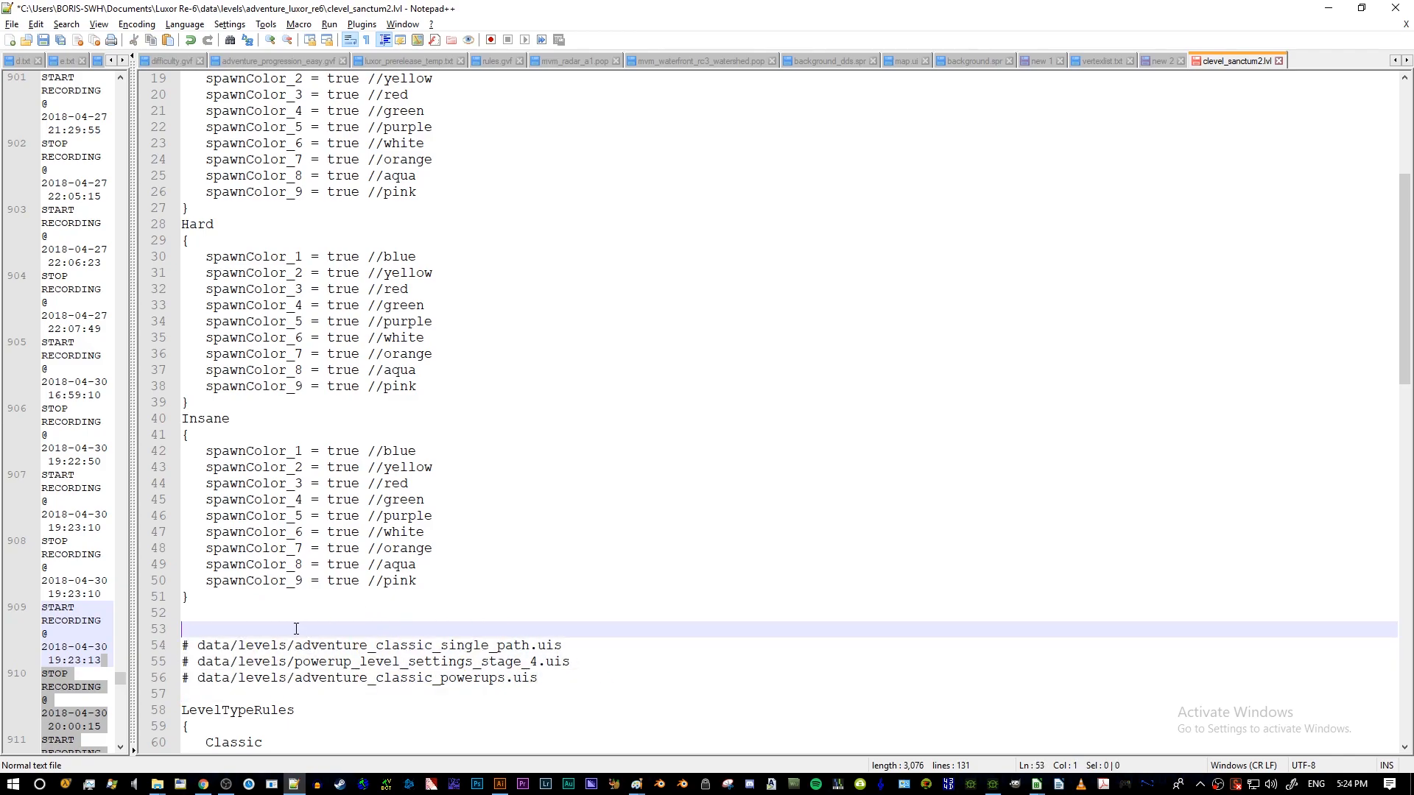
- Examine the spawnColor entries in the Hard block and the ball colour each one stands for
scroll(371, 426, "up", 2)
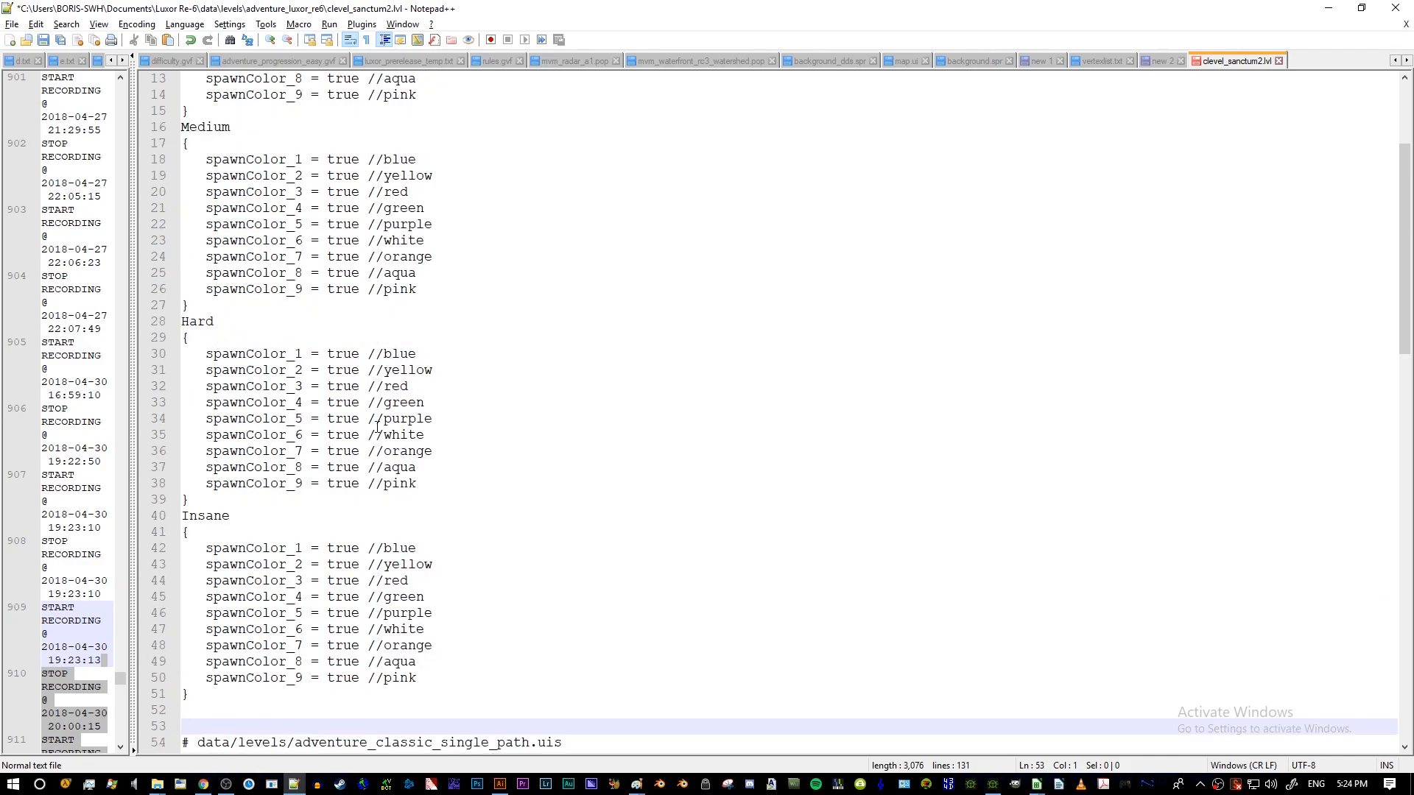
scroll(372, 427, "up", 4)
scroll(377, 409, "down", 2)
scroll(377, 409, "down", 2)
left_click(303, 355)
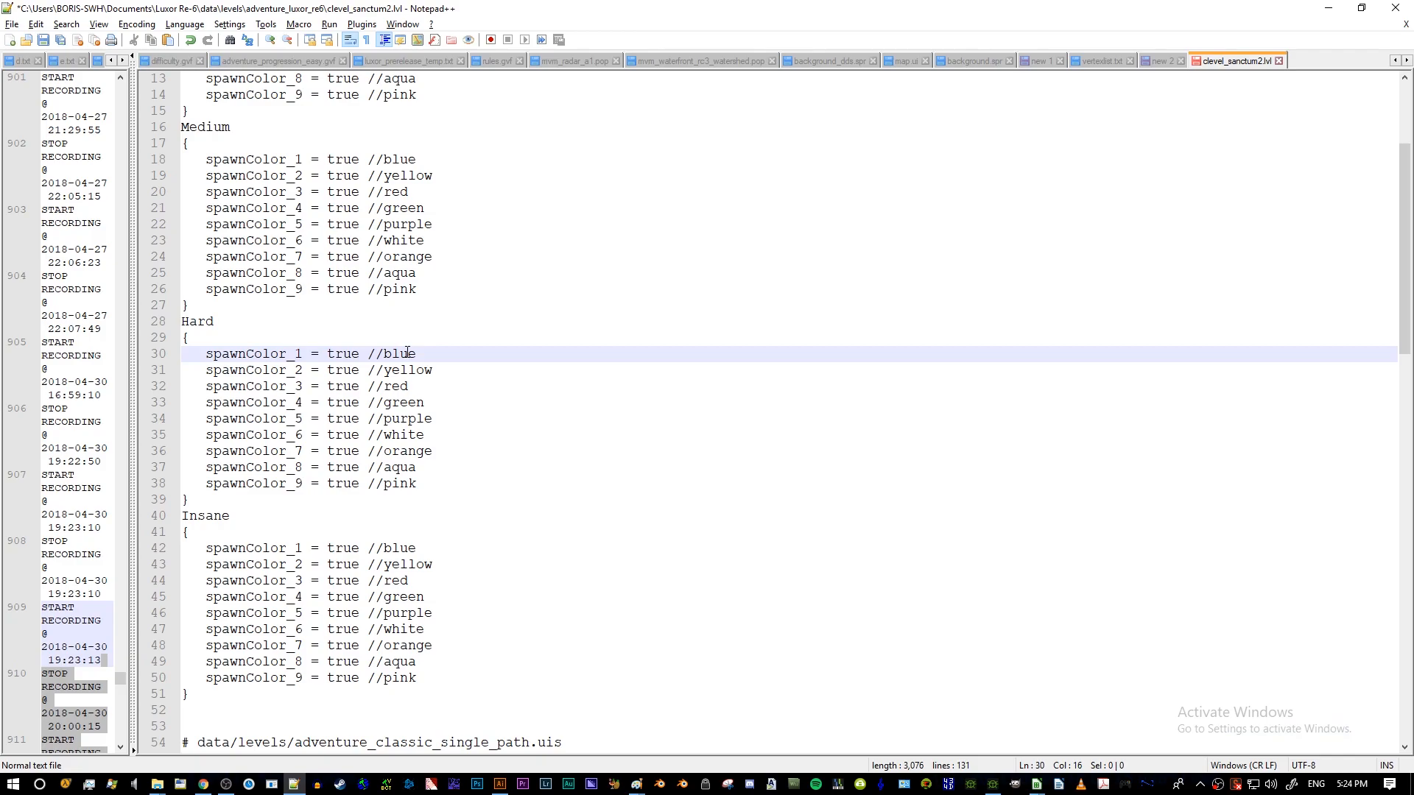
left_click(302, 369)
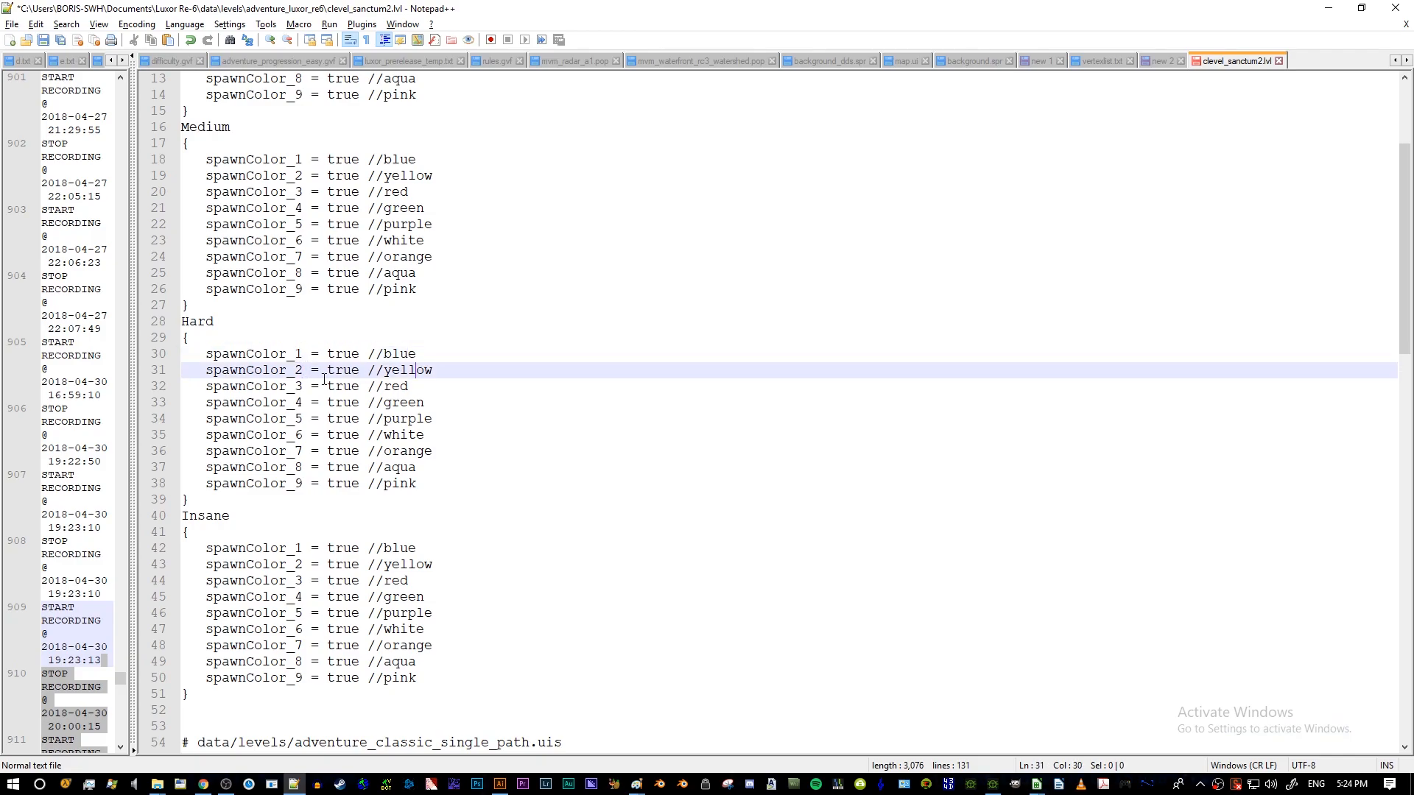
left_click(412, 385)
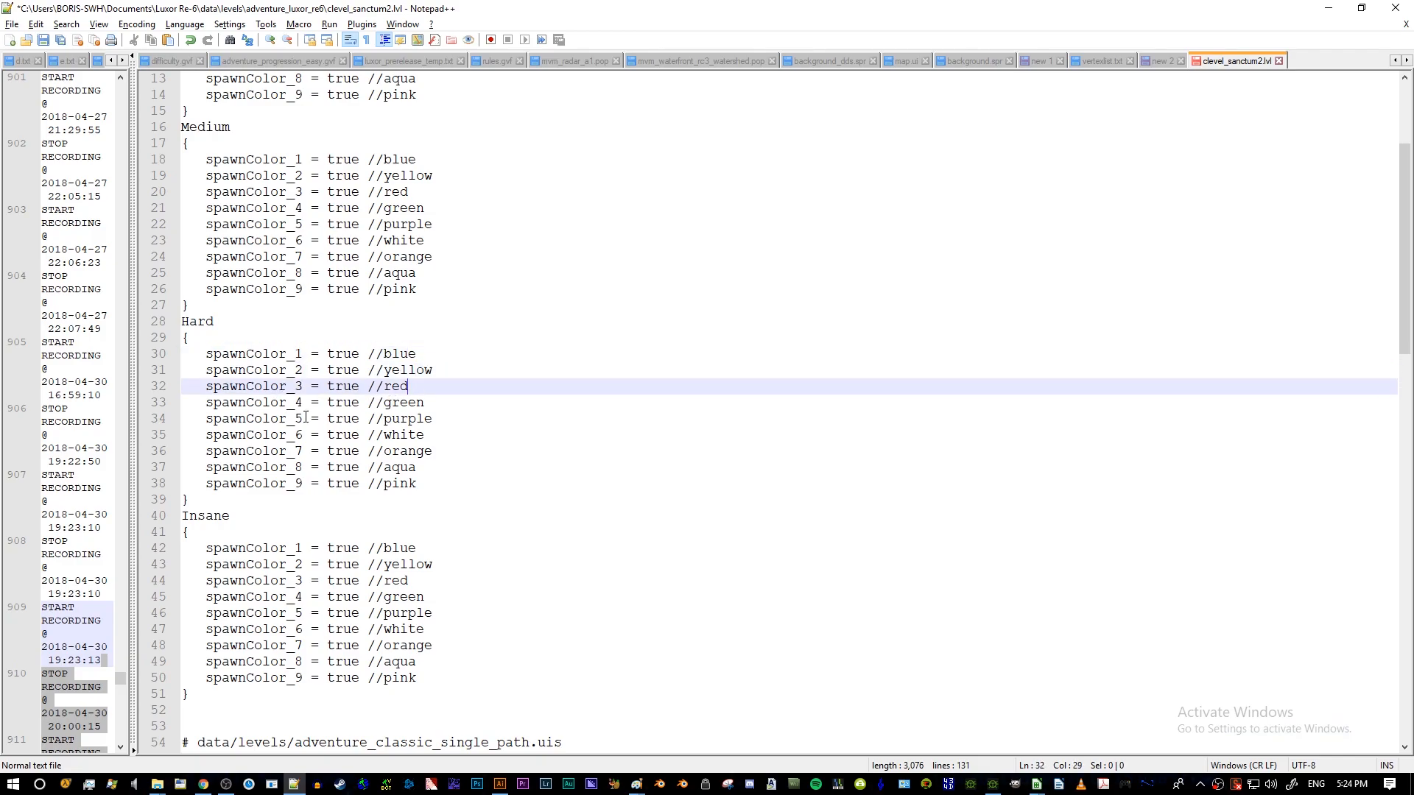
left_click(424, 419)
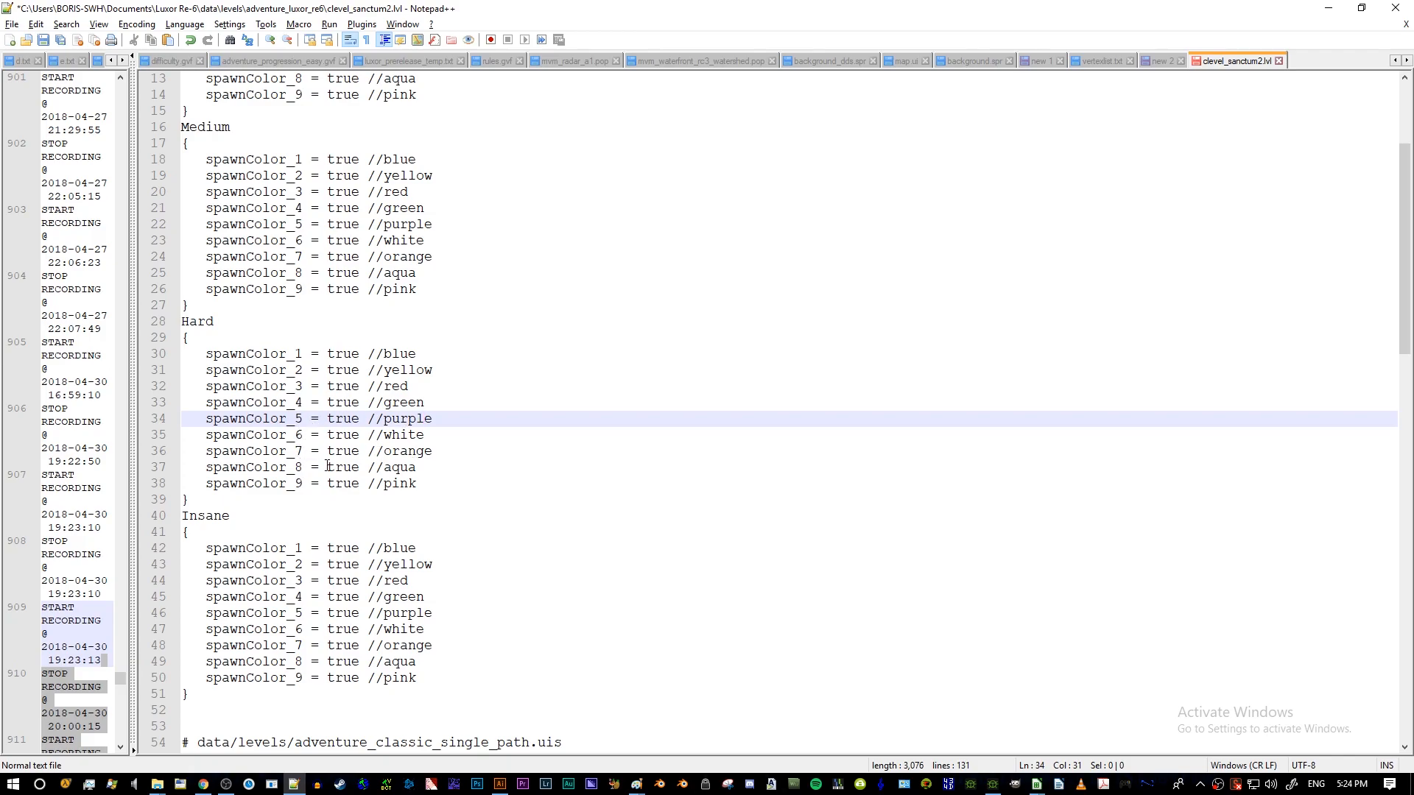
left_click(417, 467)
left_click(417, 483)
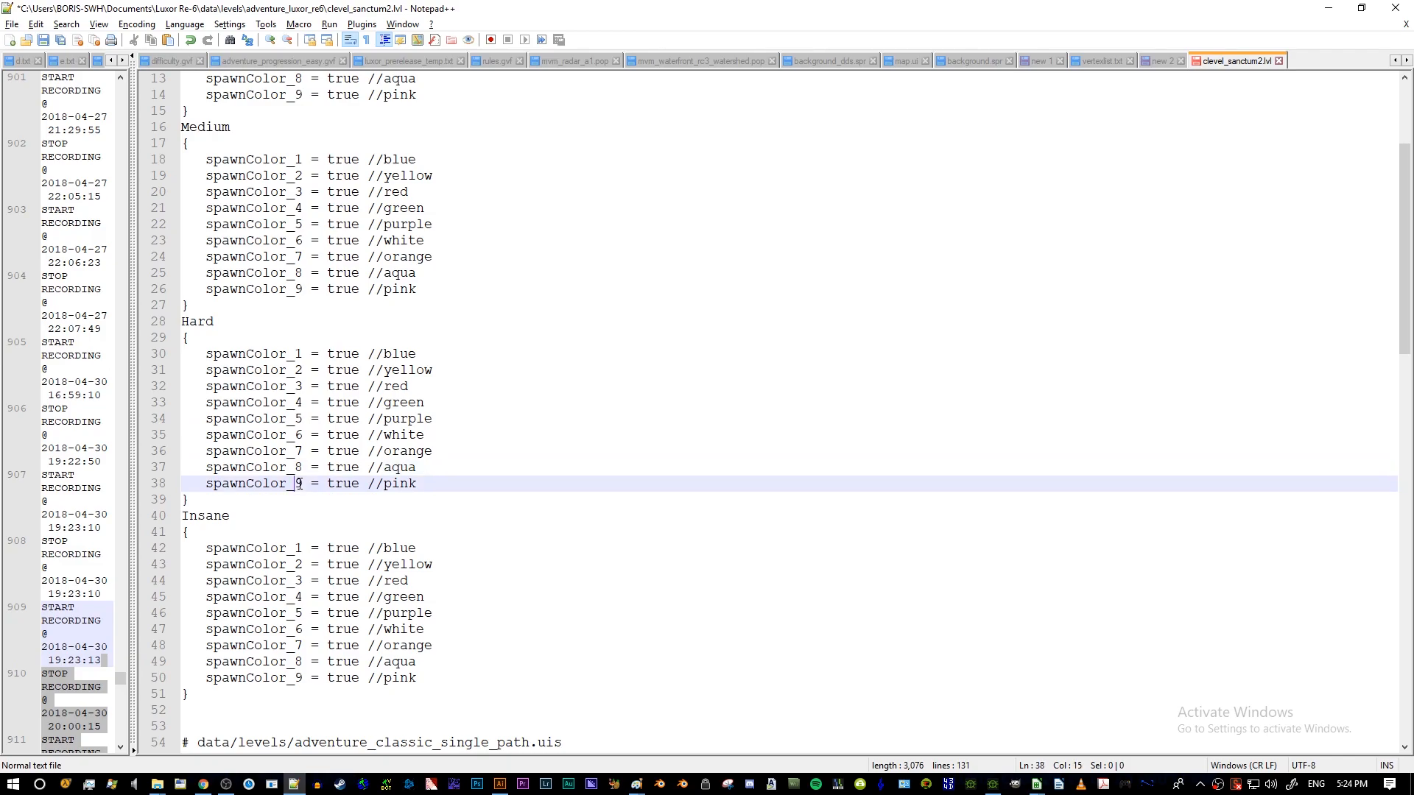
- Review the difficulty blocks from Easy through Insane that come before the include lines
scroll(375, 359, "up", 4)
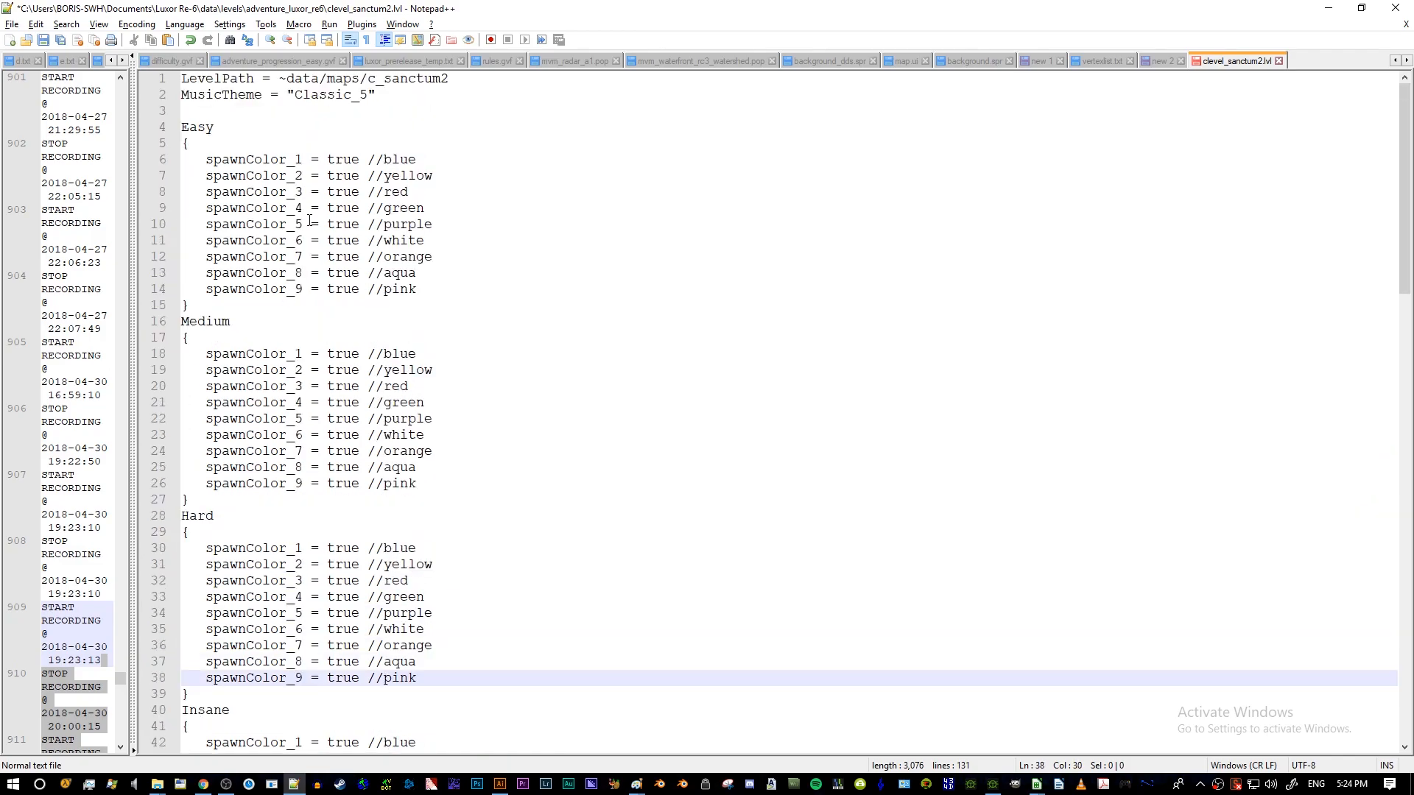
left_click_drag(184, 126, 190, 305)
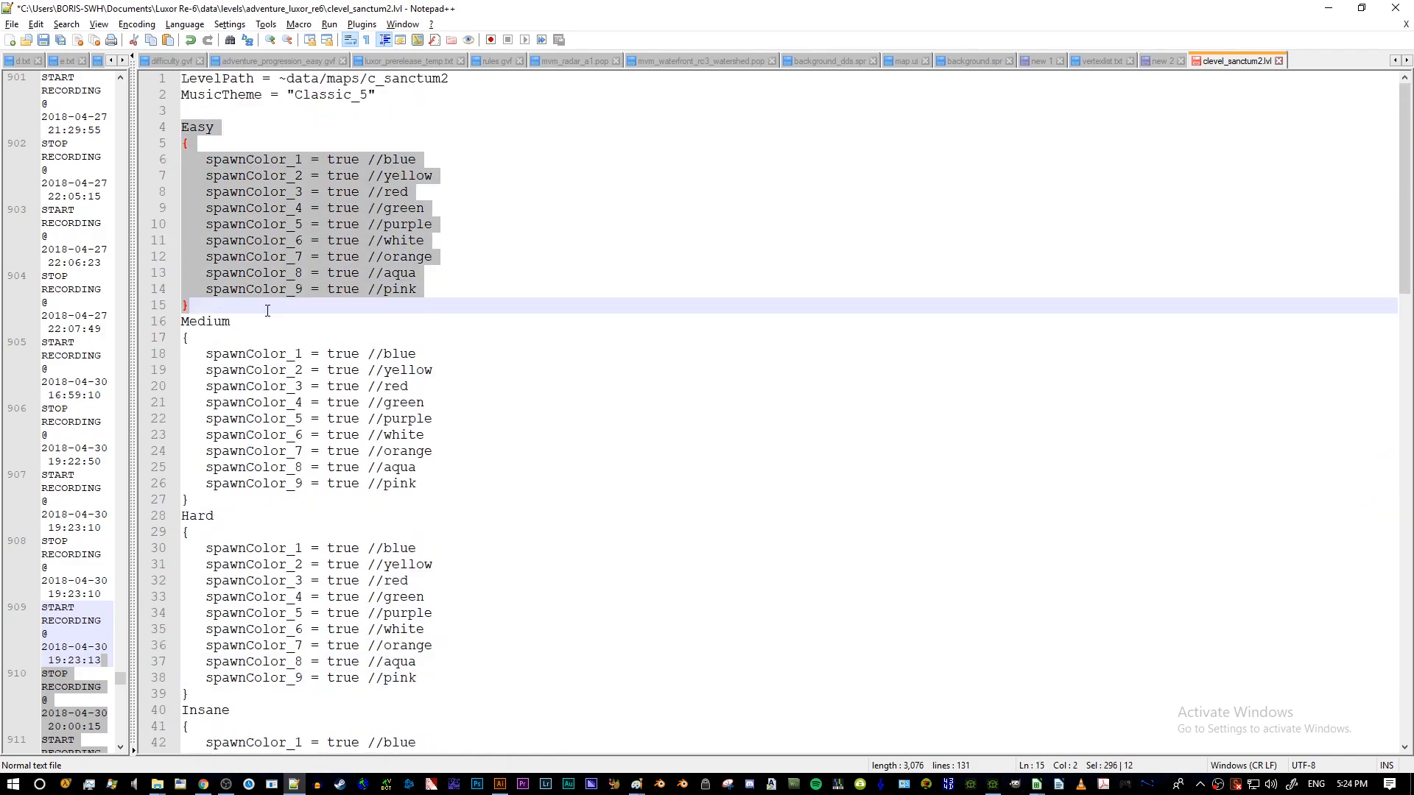
scroll(267, 484, "down", 6)
left_click(201, 632)
scroll(204, 632, "up", 3)
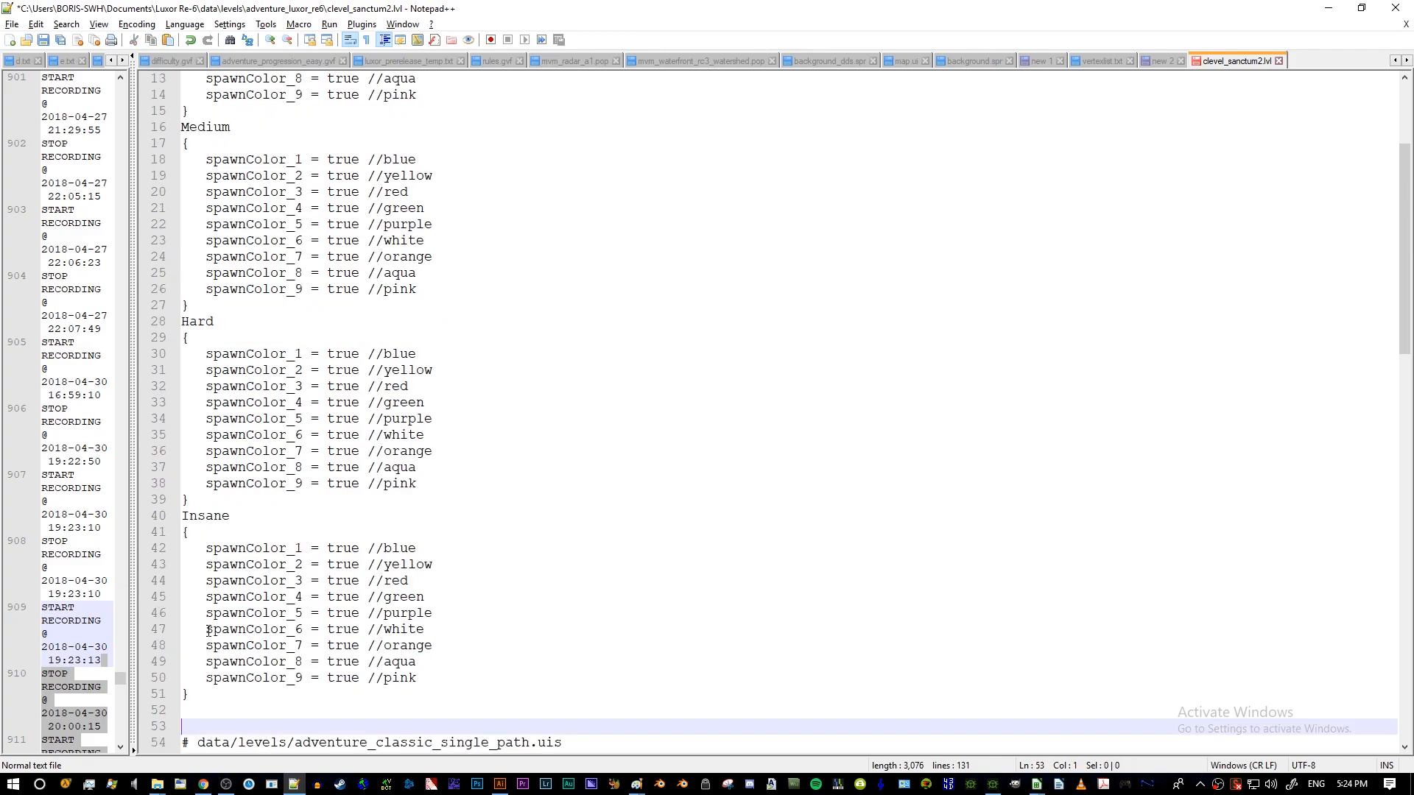
scroll(211, 631, "down", 2)
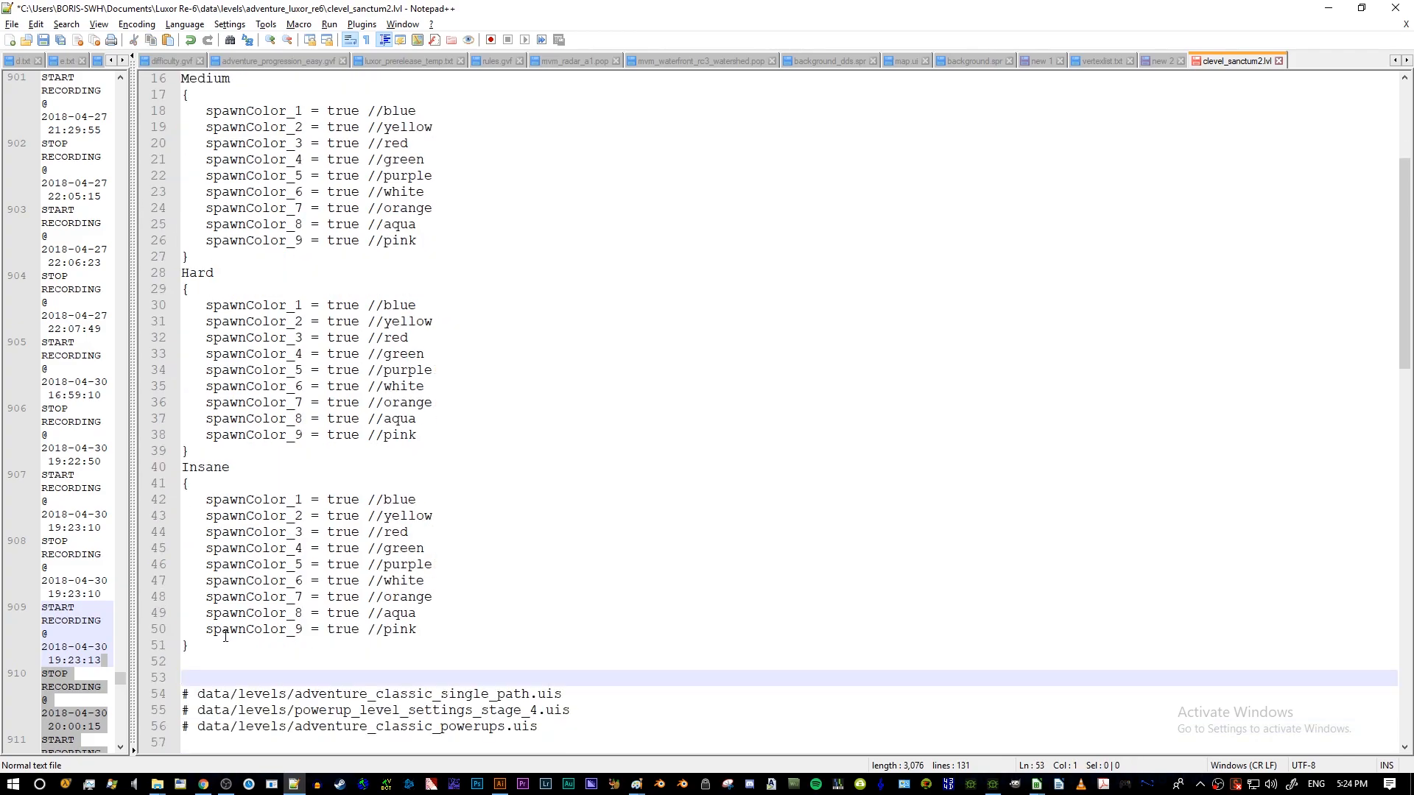
- Inspect the adventure and powerup .uis include lines and the start of the LevelTypeRules block
scroll(225, 637, "down", 4)
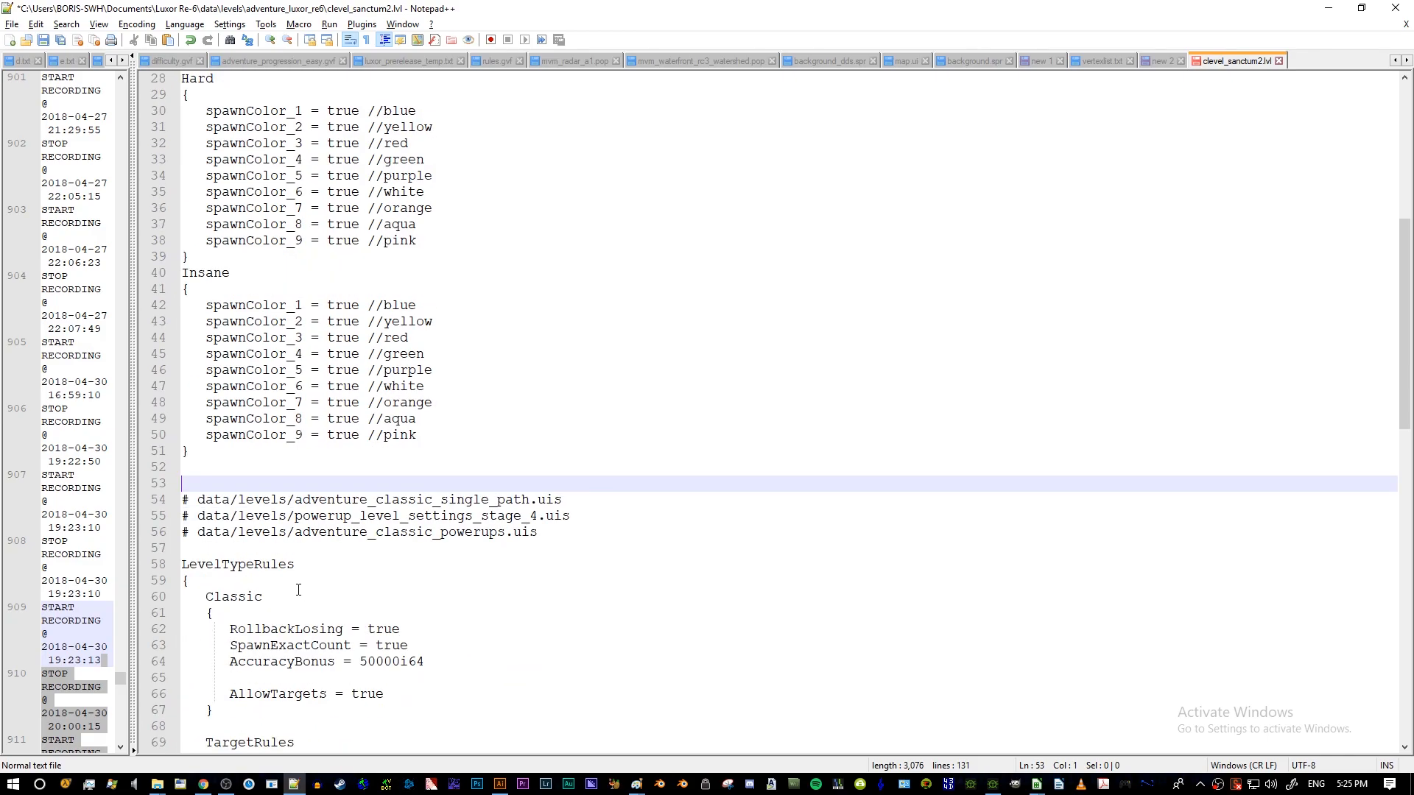
left_click_drag(558, 538, 167, 503)
left_click_drag(547, 534, 183, 500)
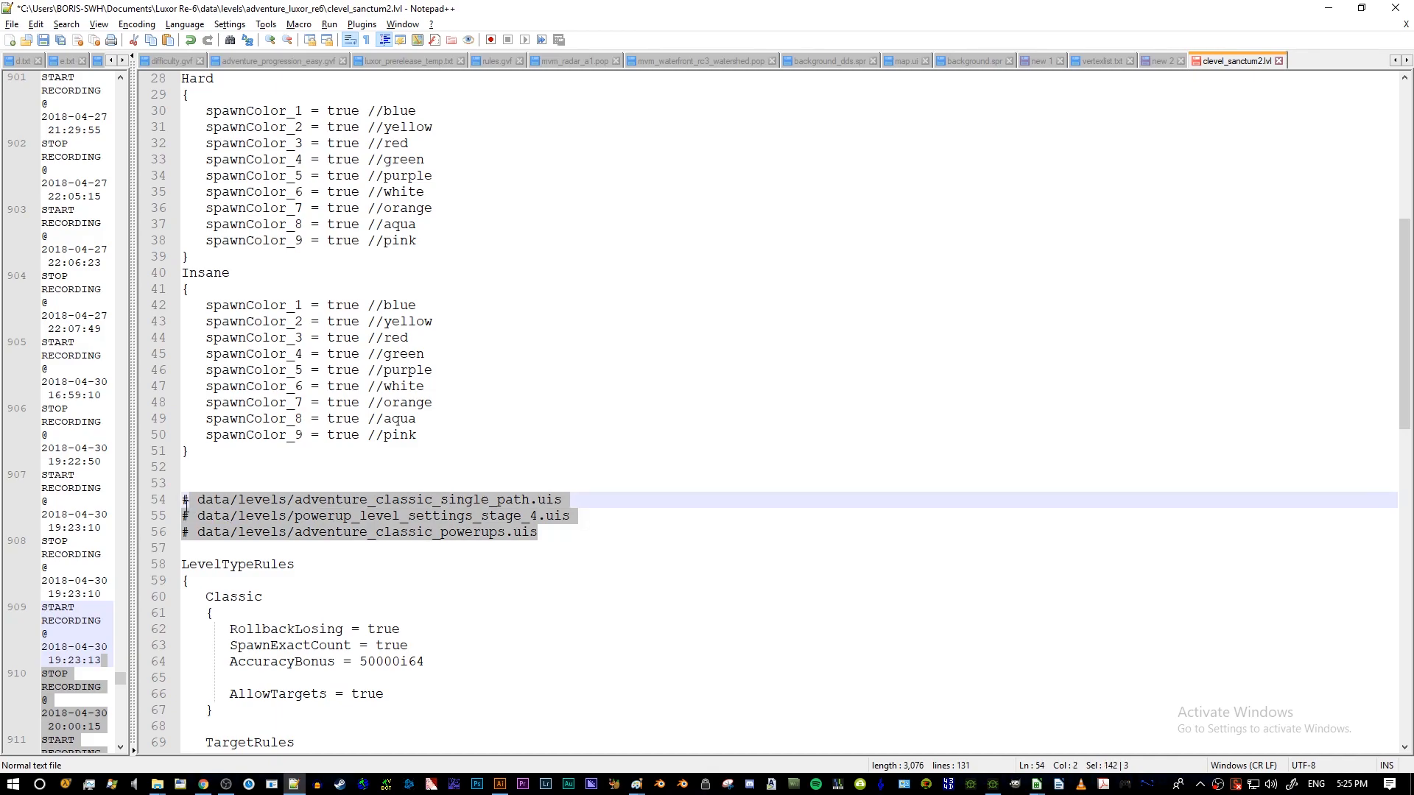
left_click(270, 532)
left_click_drag(542, 532, 180, 520)
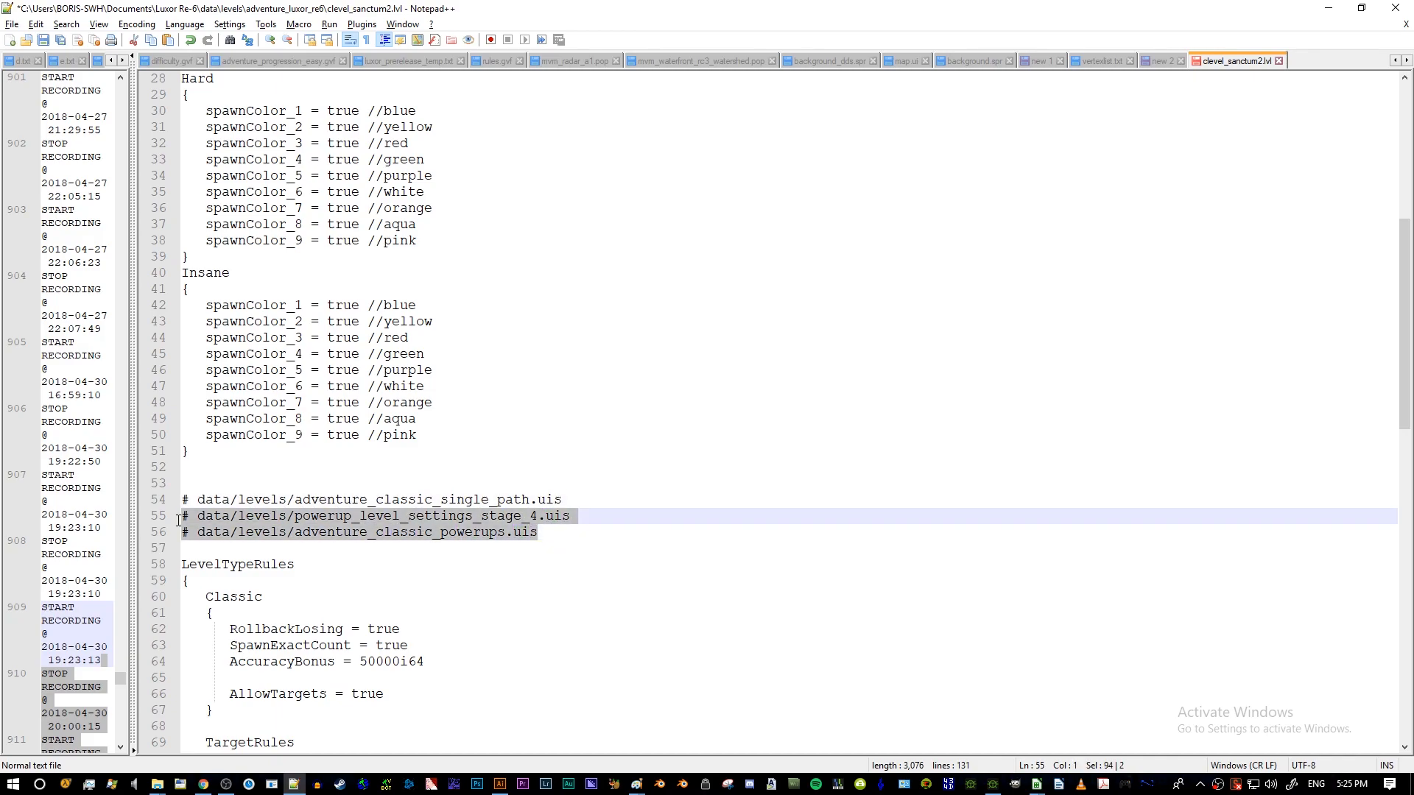
scroll(363, 563, "down", 3)
left_click(382, 465)
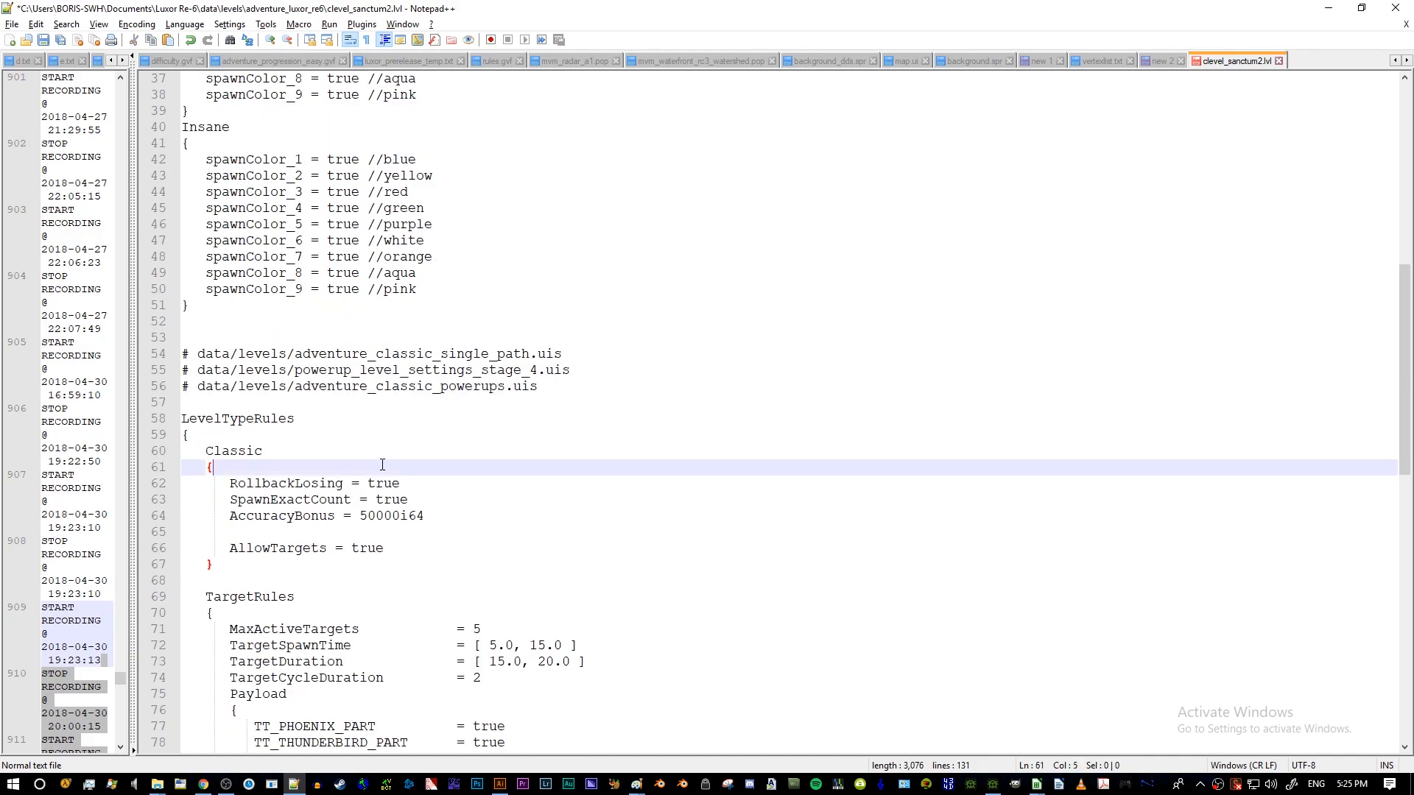
left_click(487, 419)
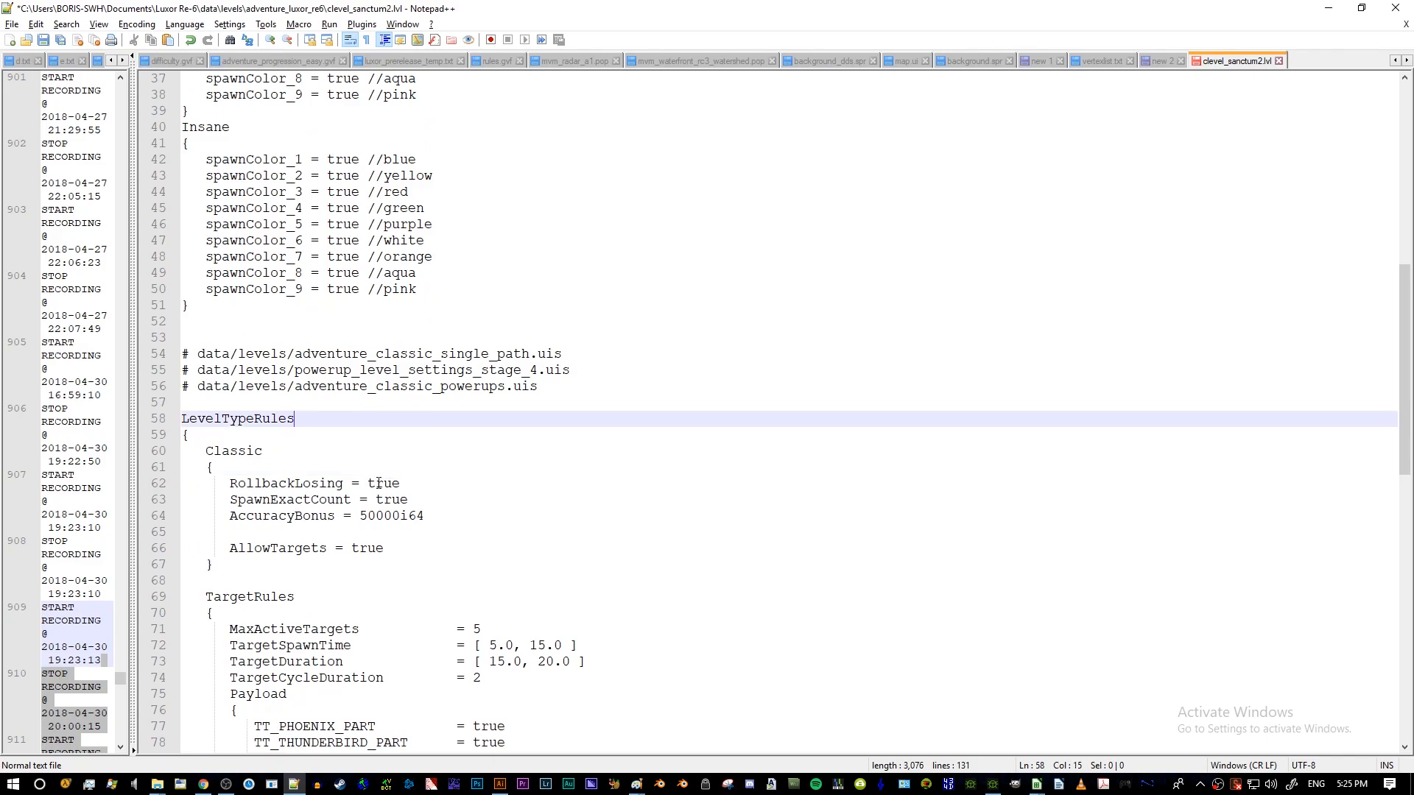
- Compare the WavePath value under Wave_1 with the LevelPath value on the first line of clevel_sanctum2.lvl
scroll(613, 341, "down", 3)
scroll(489, 423, "down", 5)
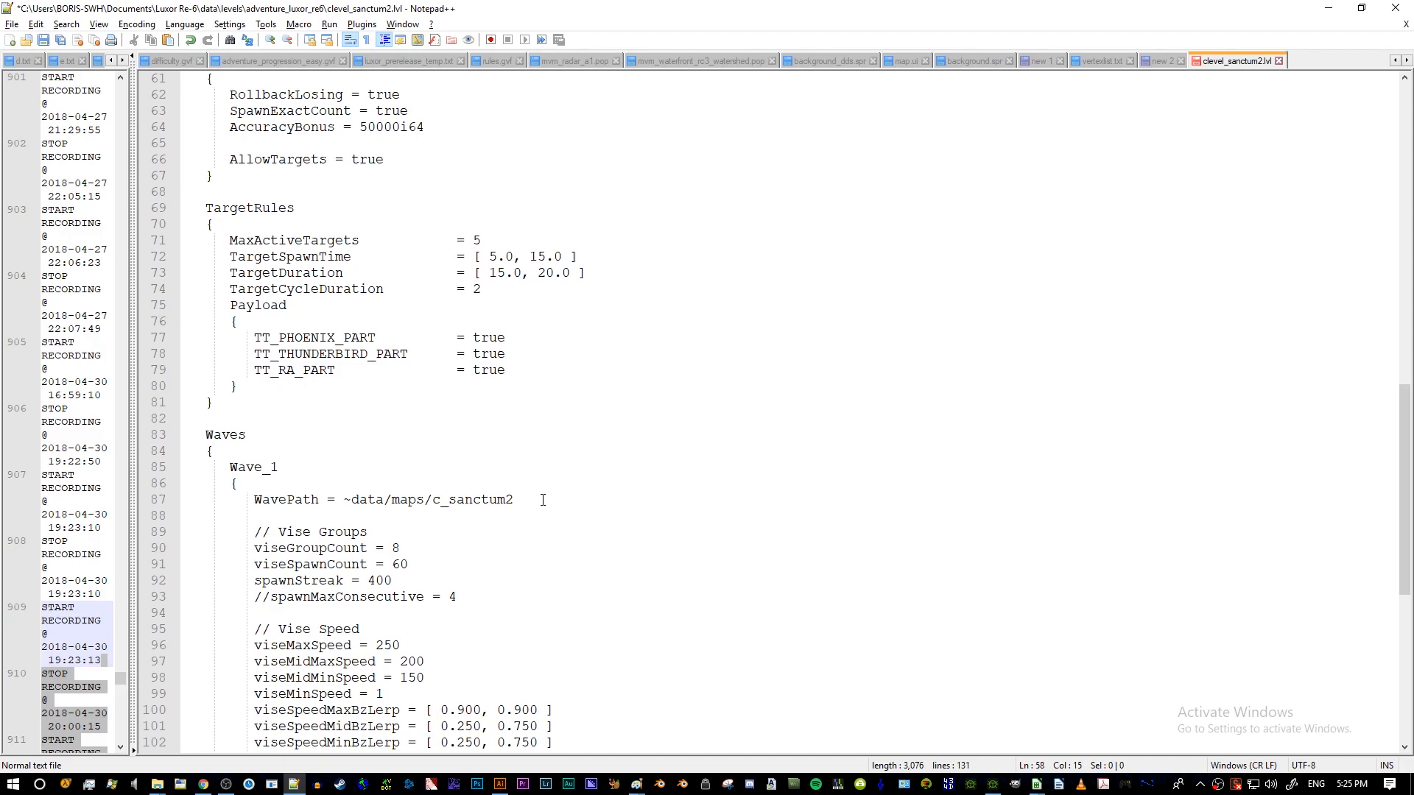
left_click_drag(543, 500, 394, 500)
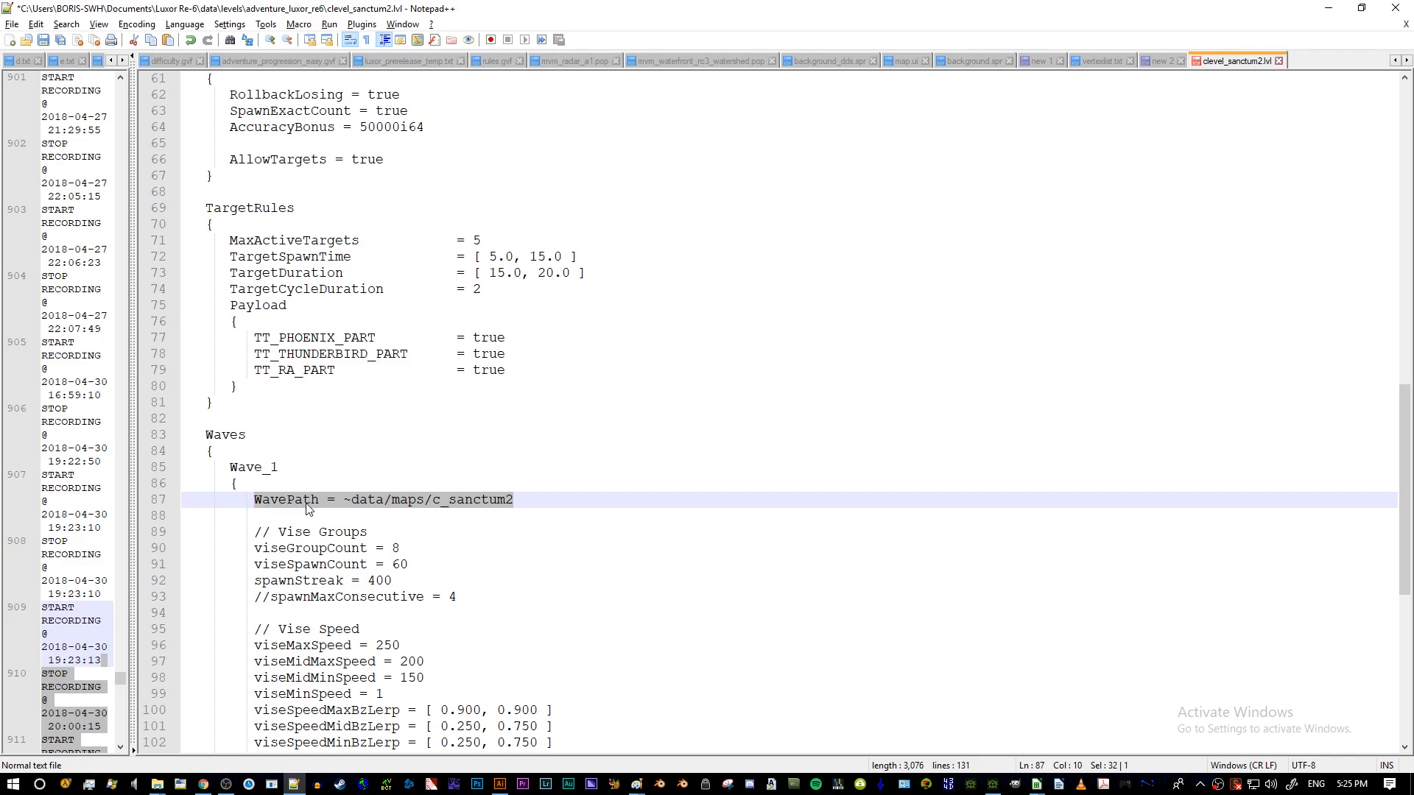
scroll(356, 508, "up", 20)
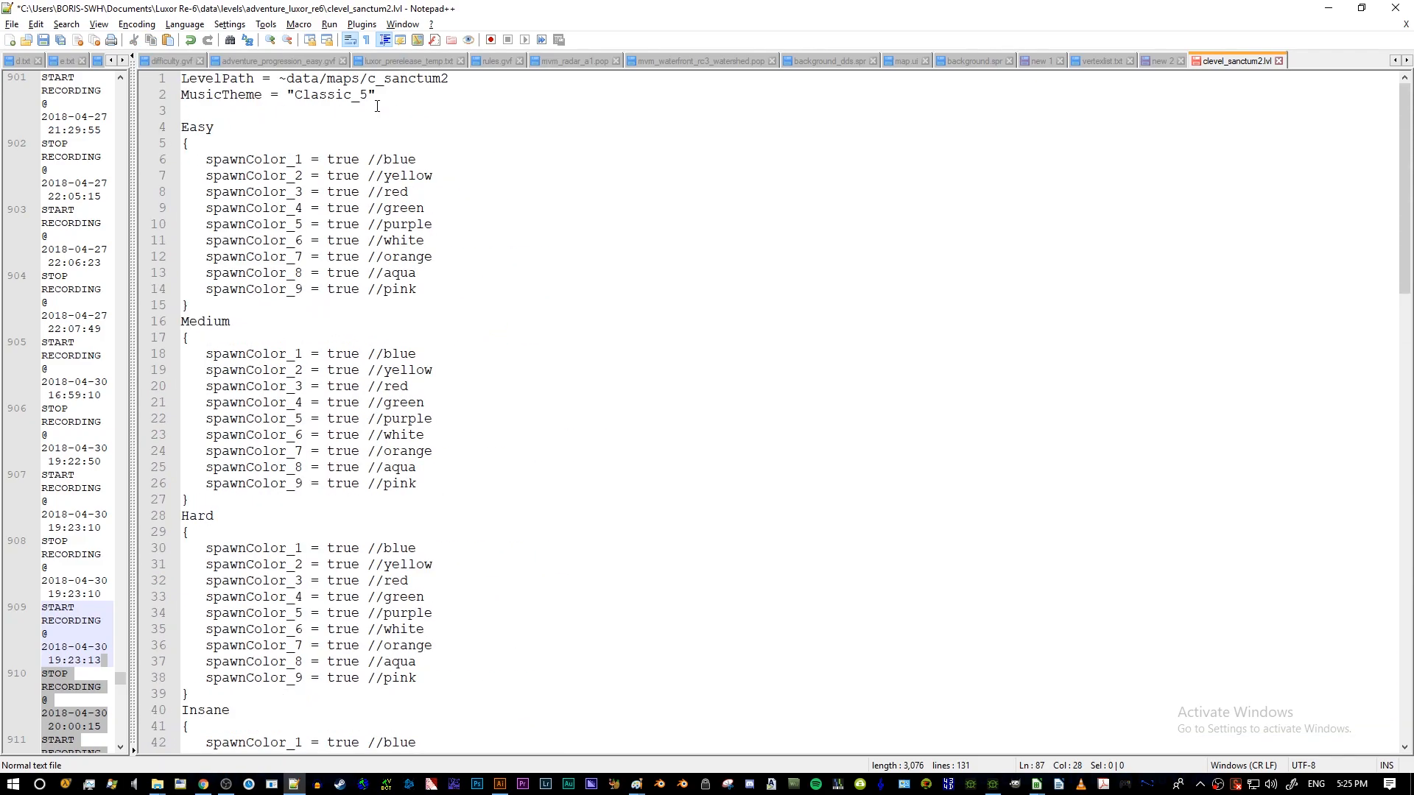
left_click_drag(448, 79, 280, 81)
scroll(278, 317, "down", 20)
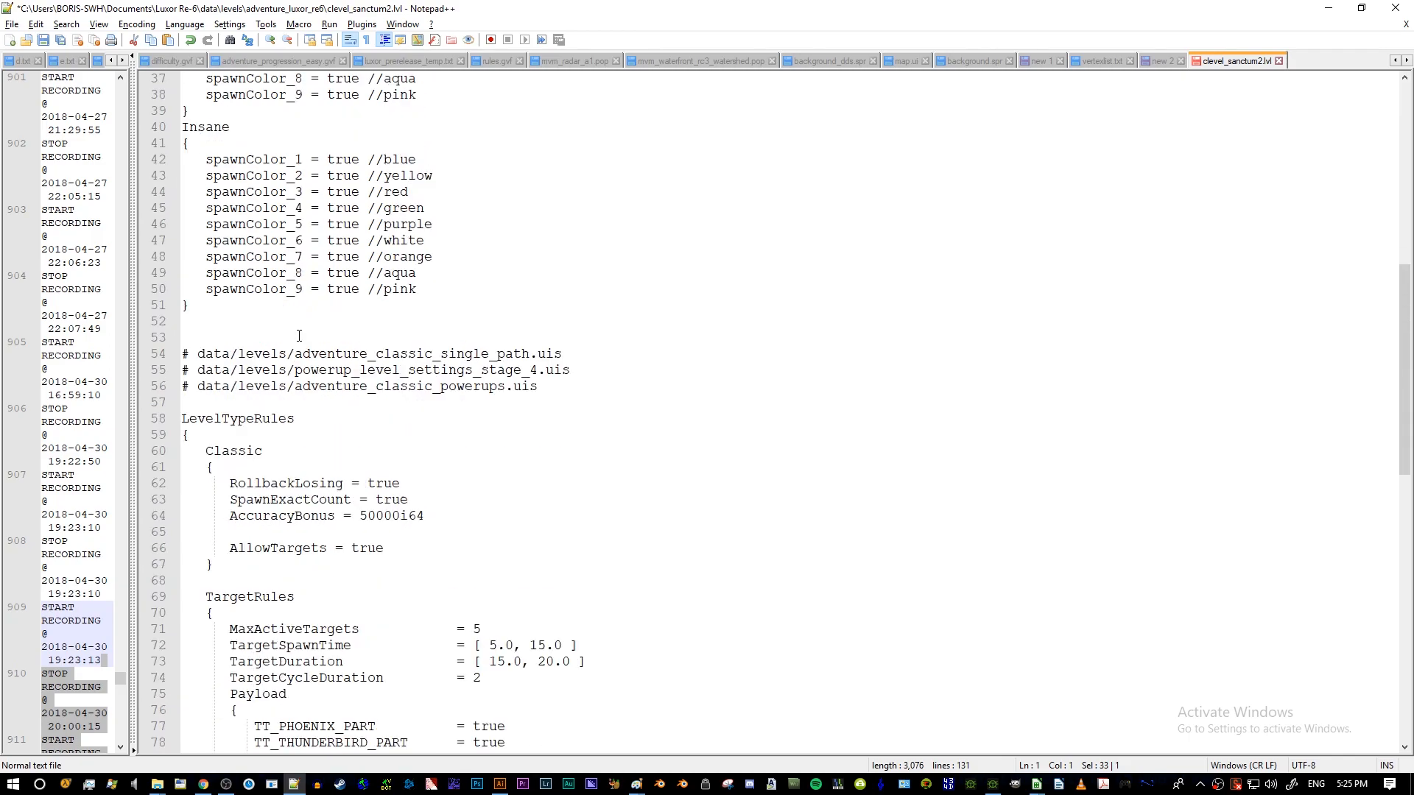
left_click(506, 463)
left_click_drag(515, 452, 433, 452)
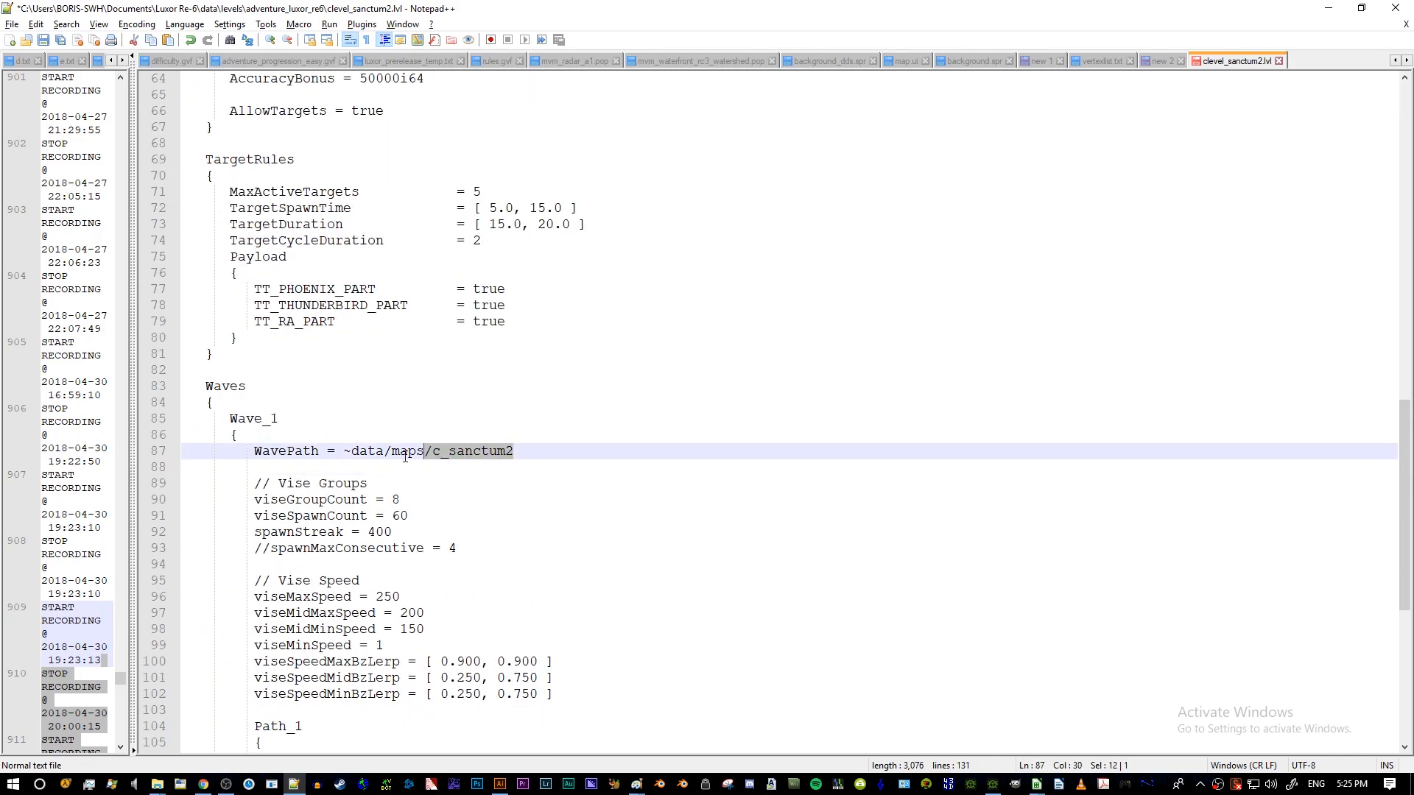
left_click(417, 480)
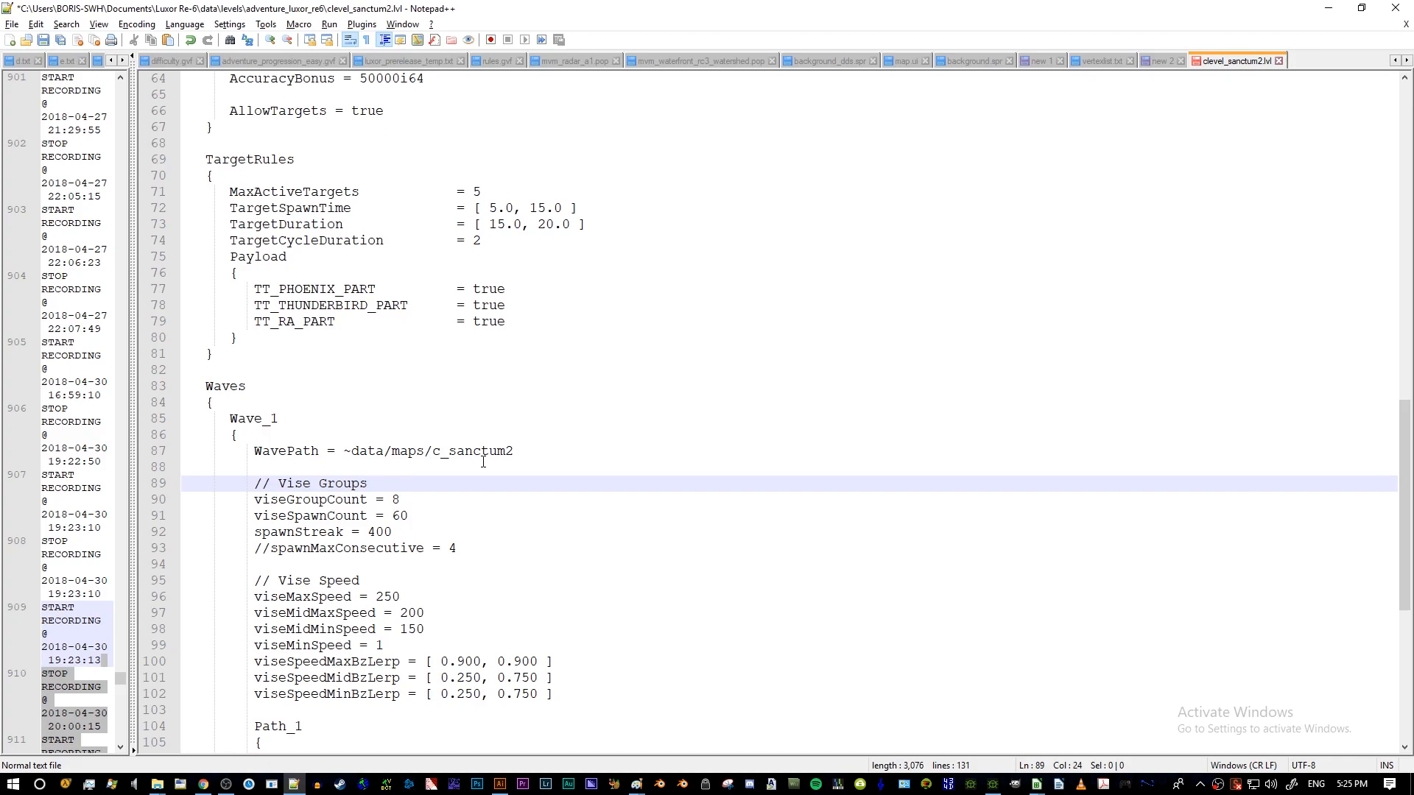
- Review the vise, path distance and TargetRules settings in clevel_sanctum2.lvl and save the file
scroll(483, 462, "down", 6)
scroll(483, 462, "up", 2)
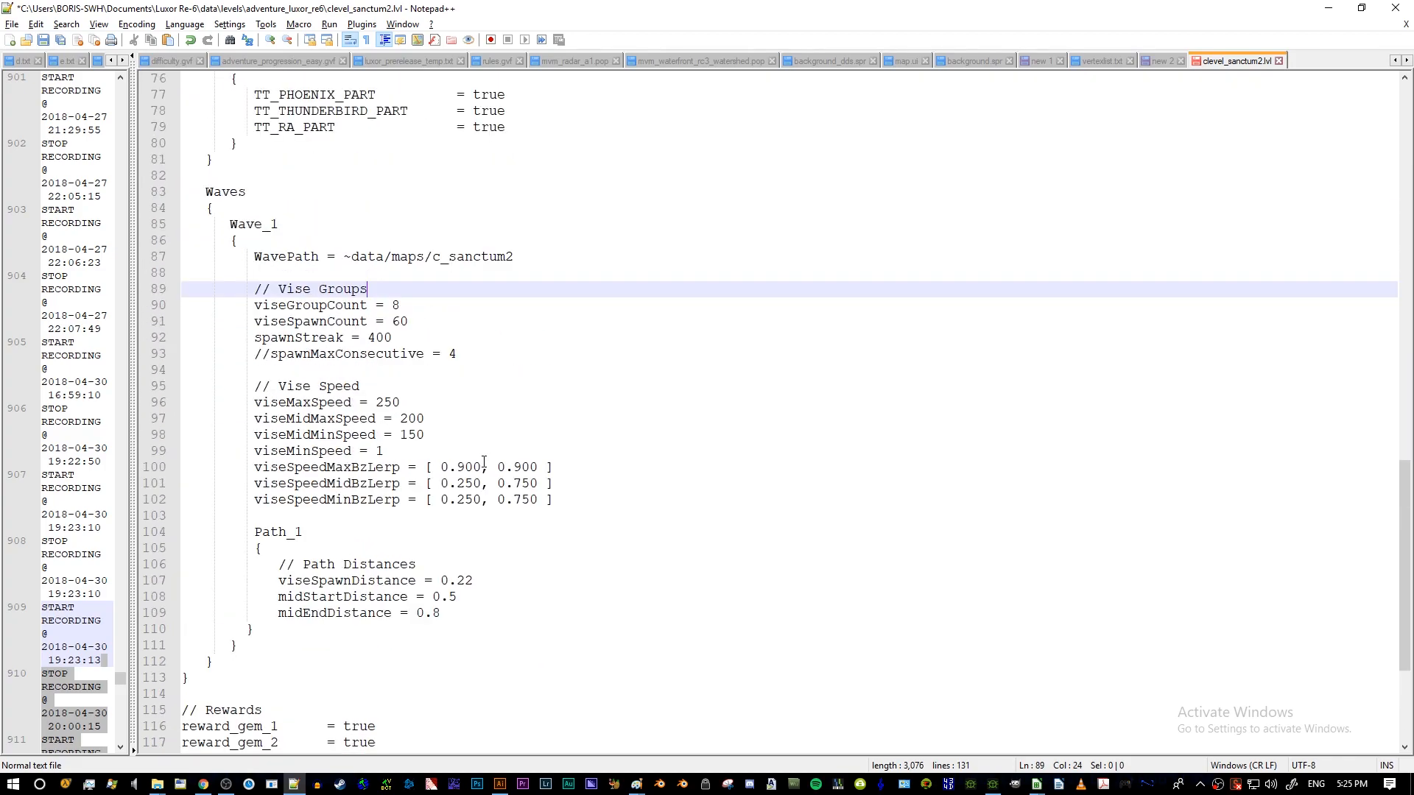
scroll(484, 462, "up", 2)
scroll(626, 372, "up", 5)
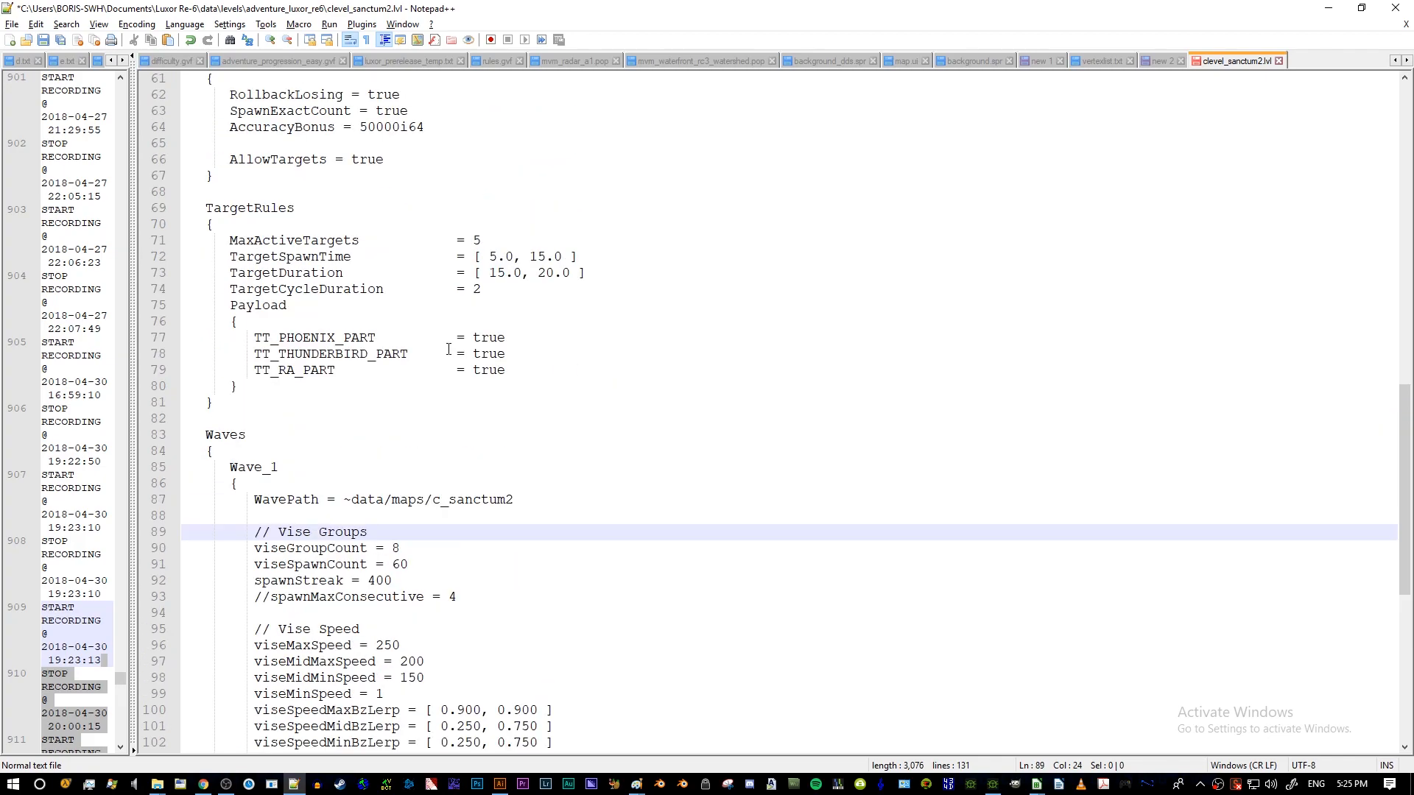
left_click_drag(215, 305, 406, 514)
left_click(408, 516)
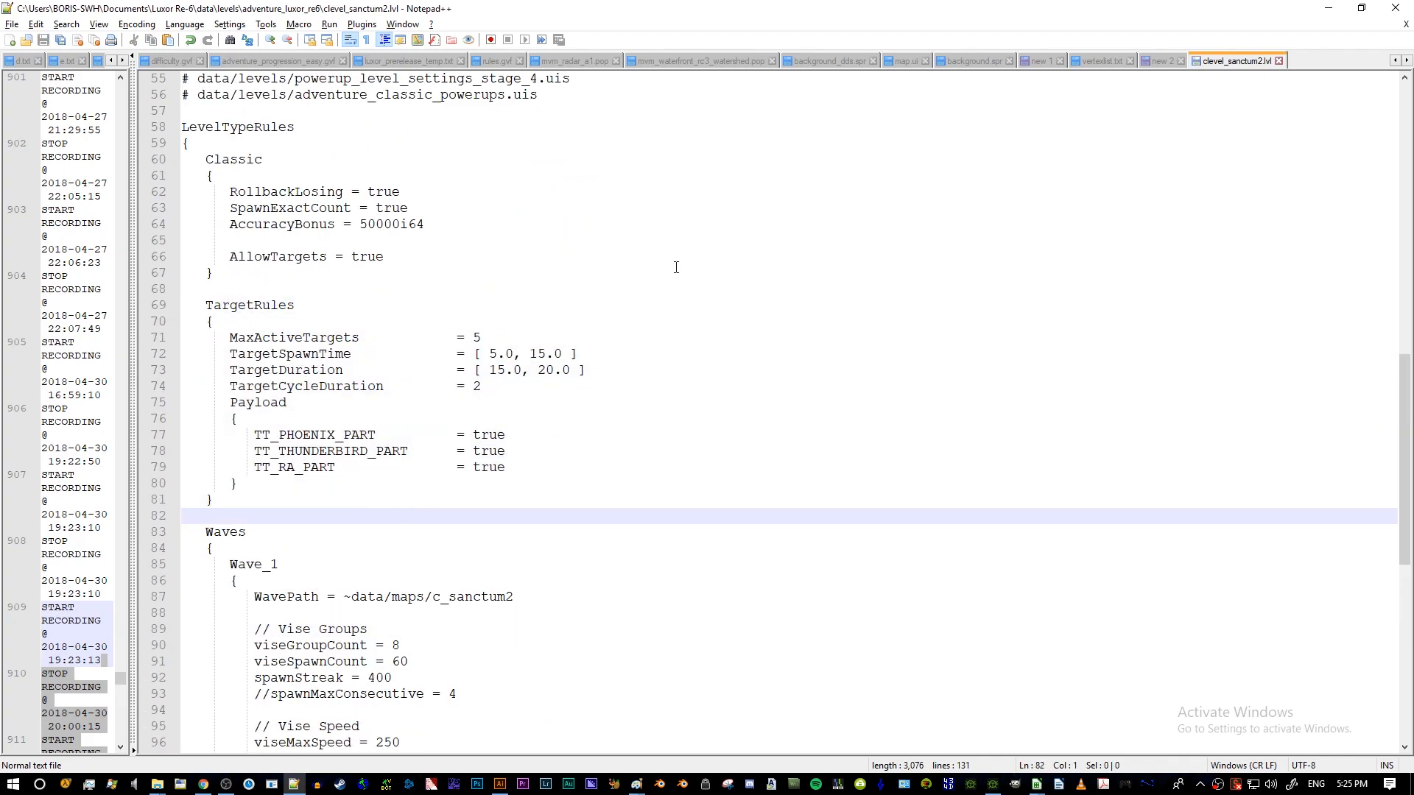
- Switch to File Explorer and open adventure_level_progression.gvf from the data\levels folder in the text editor
key("alt+Tab")
left_click(518, 217)
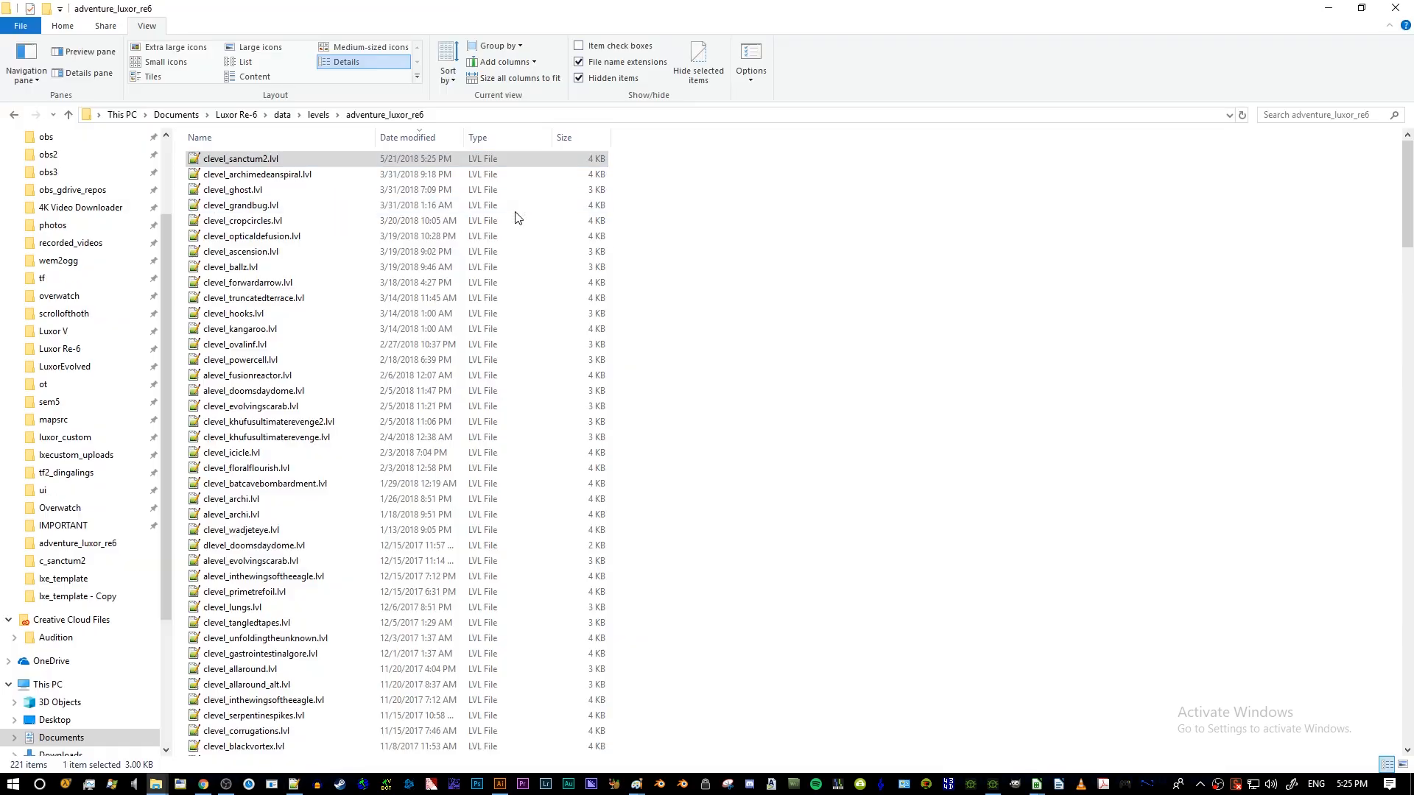
left_click(317, 116)
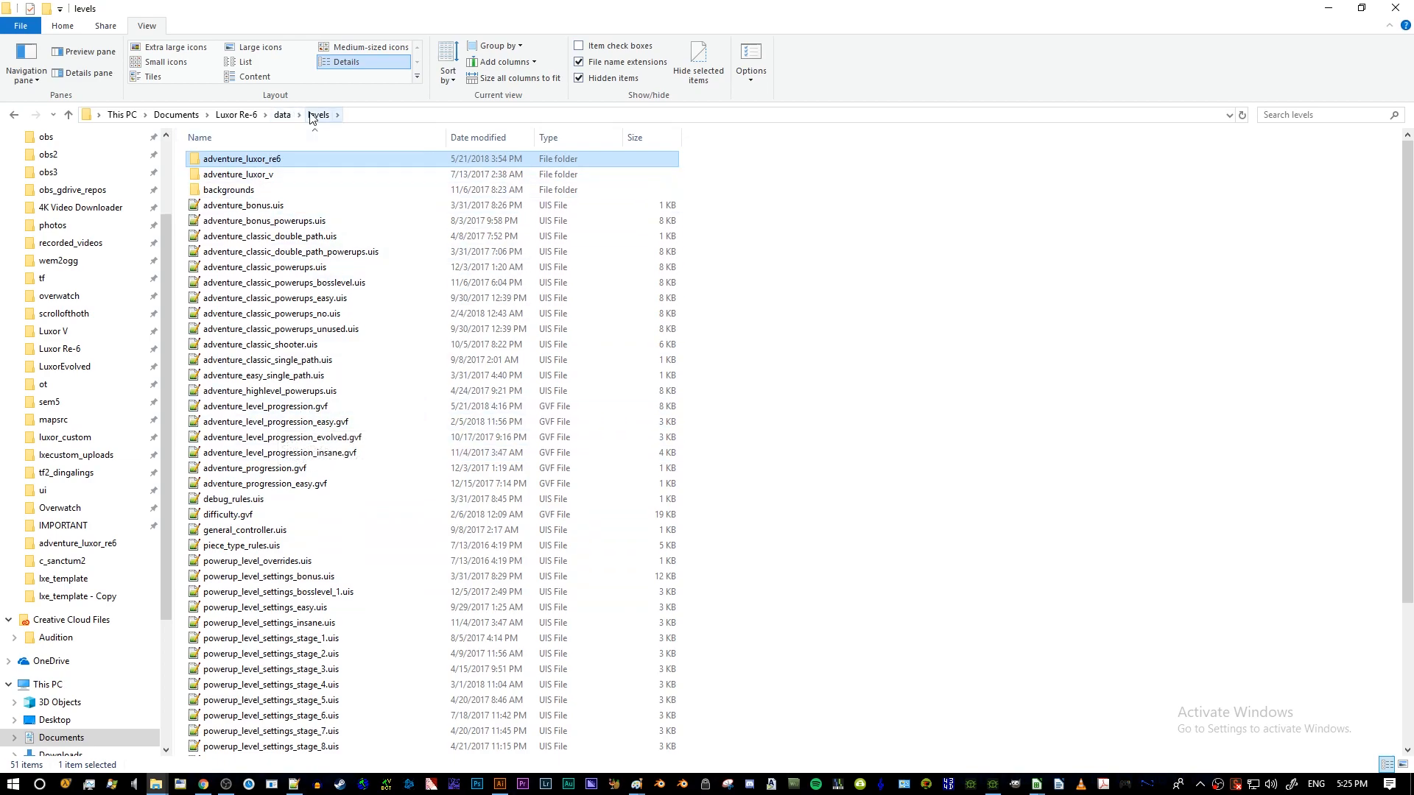
left_click(253, 411)
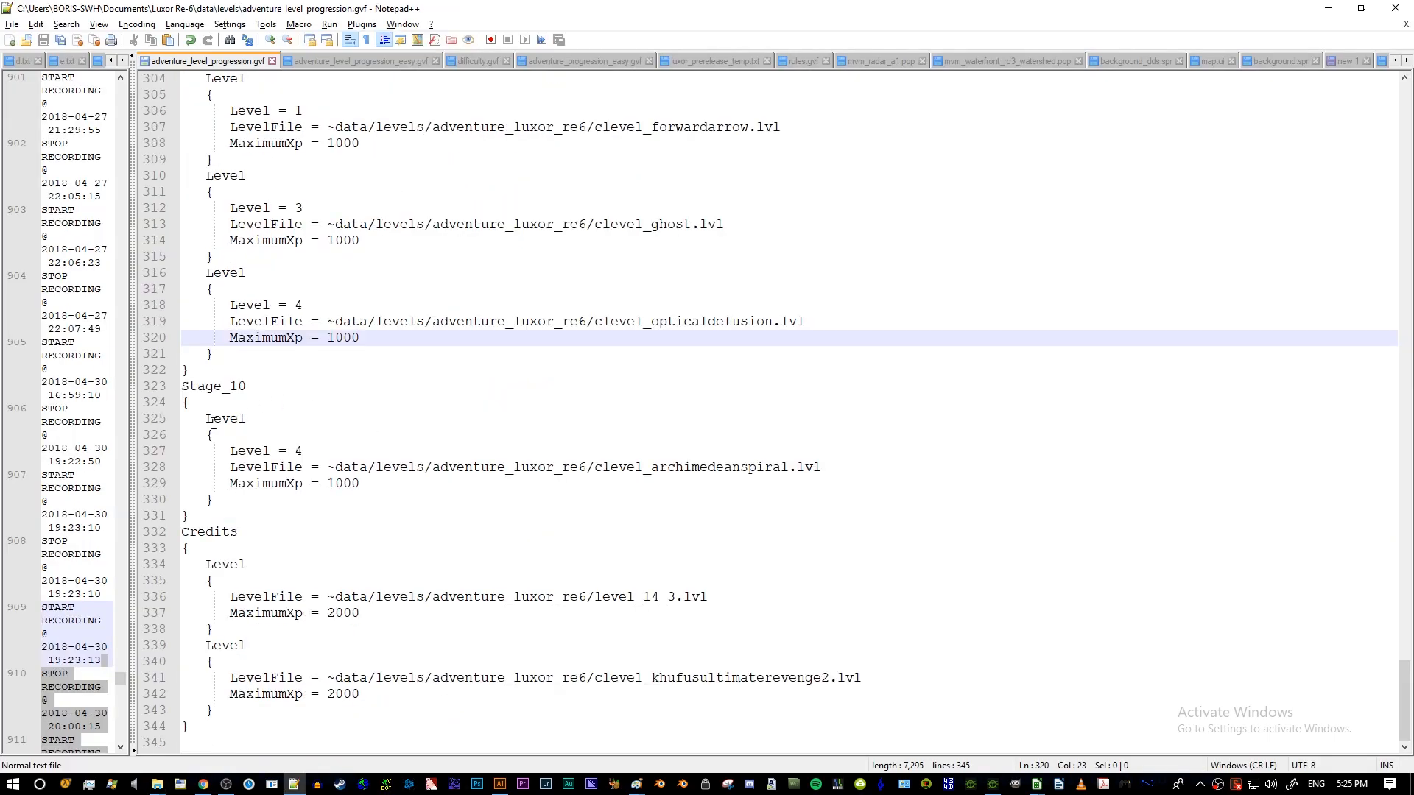
- Duplicate the clevel_archimedeanspiral Level block at the start of Stage_10 and indent its first line to match
left_click_drag(207, 419, 218, 493)
left_click(219, 402)
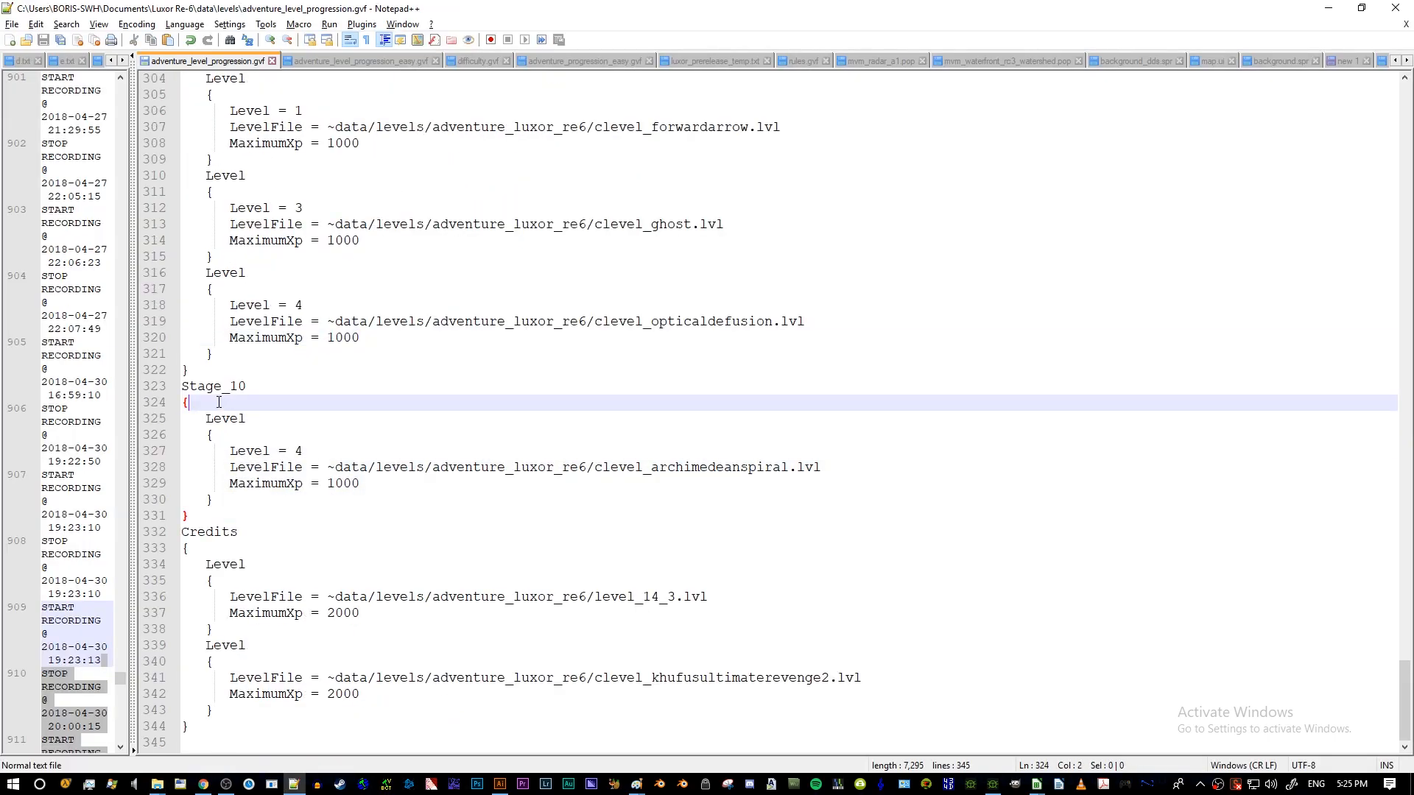
key("Return")
key("ctrl+v")
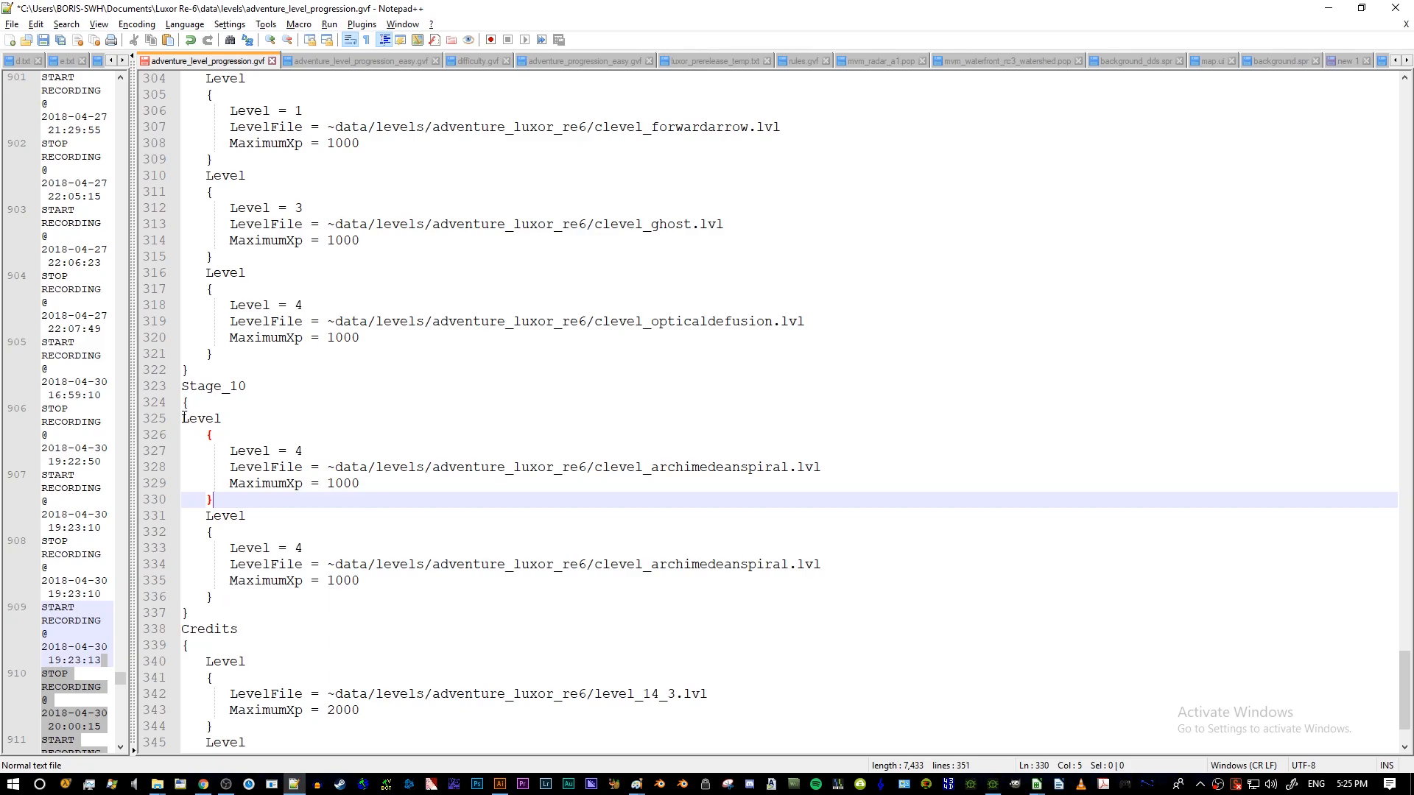
left_click(184, 419)
key("Tab")
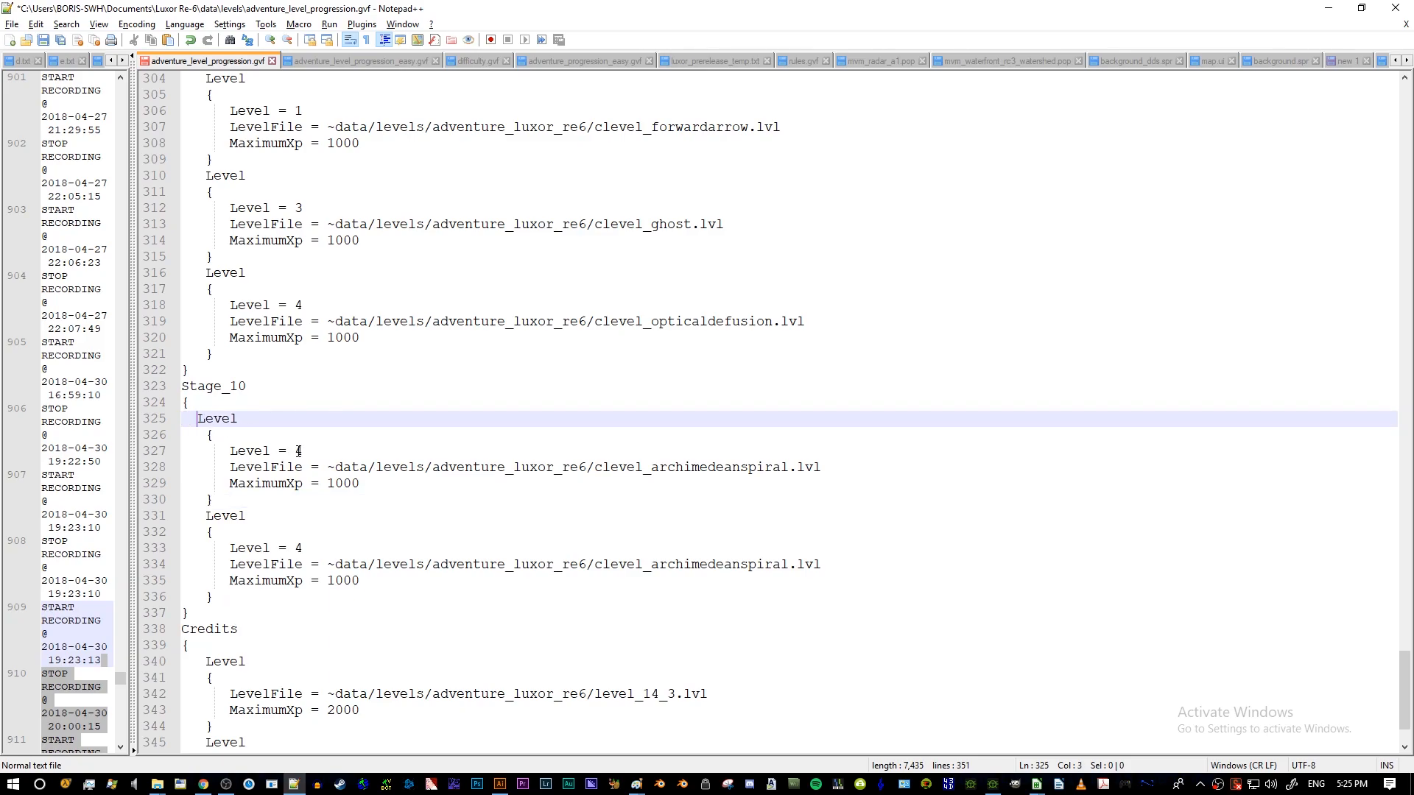
- Set the first Stage_10 block to Level = 1 with LevelFile clevel_sanctum2.lvl, and save the progression file
double_click(299, 451)
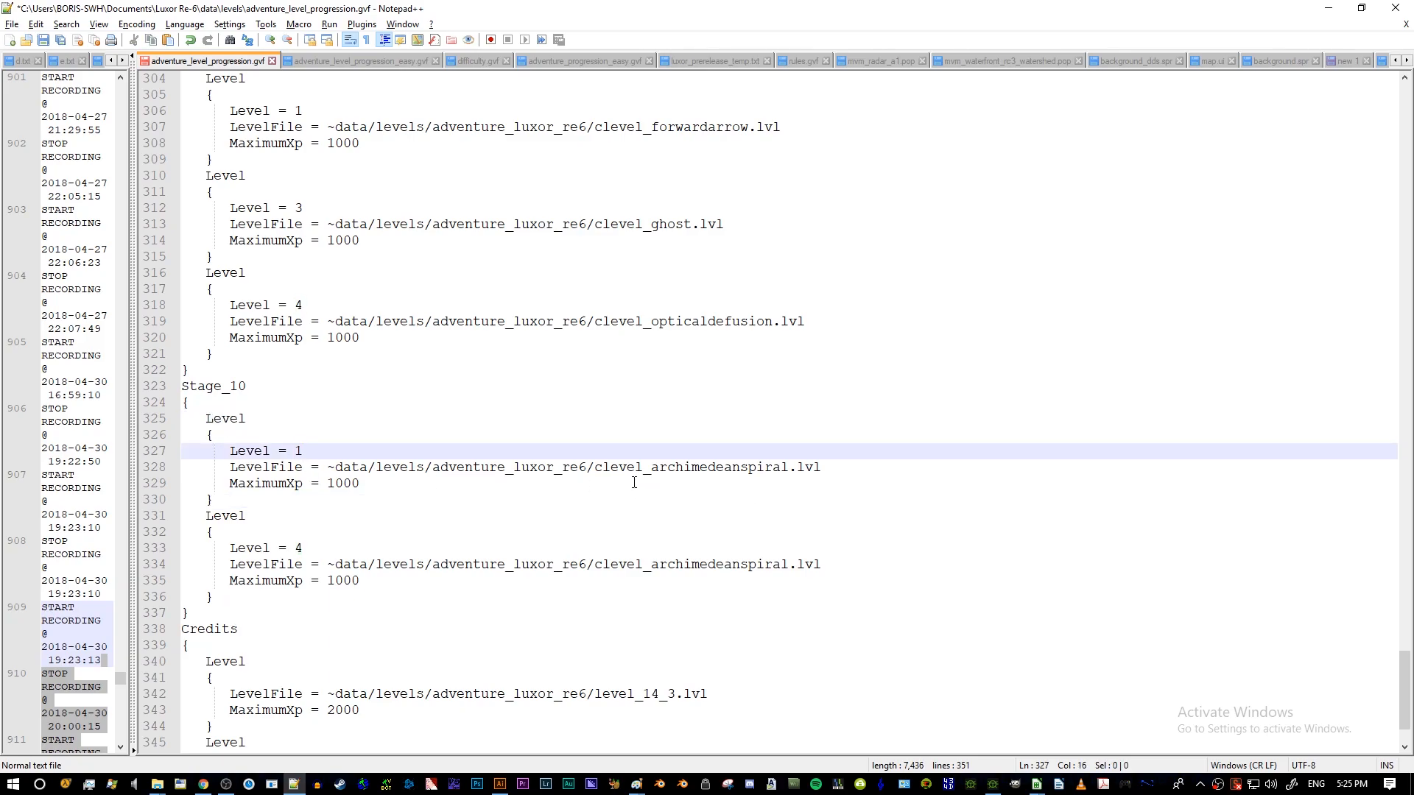
left_click_drag(653, 469, 760, 469)
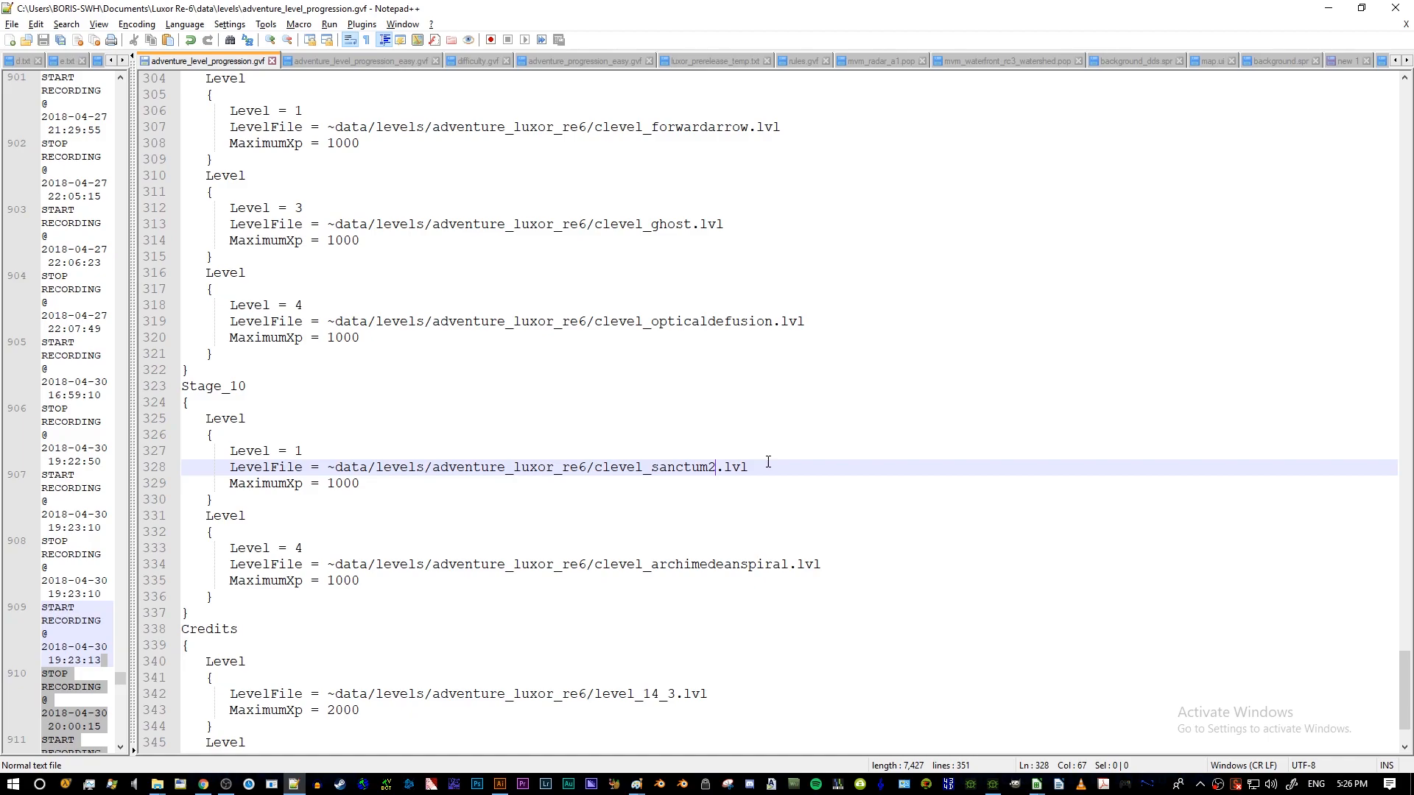
triple_click(766, 461)
left_click(681, 519)
- Switch to Luxor Evolved, enable cheats for the current profile through the options, and return to the More screen
key("alt+Tab")
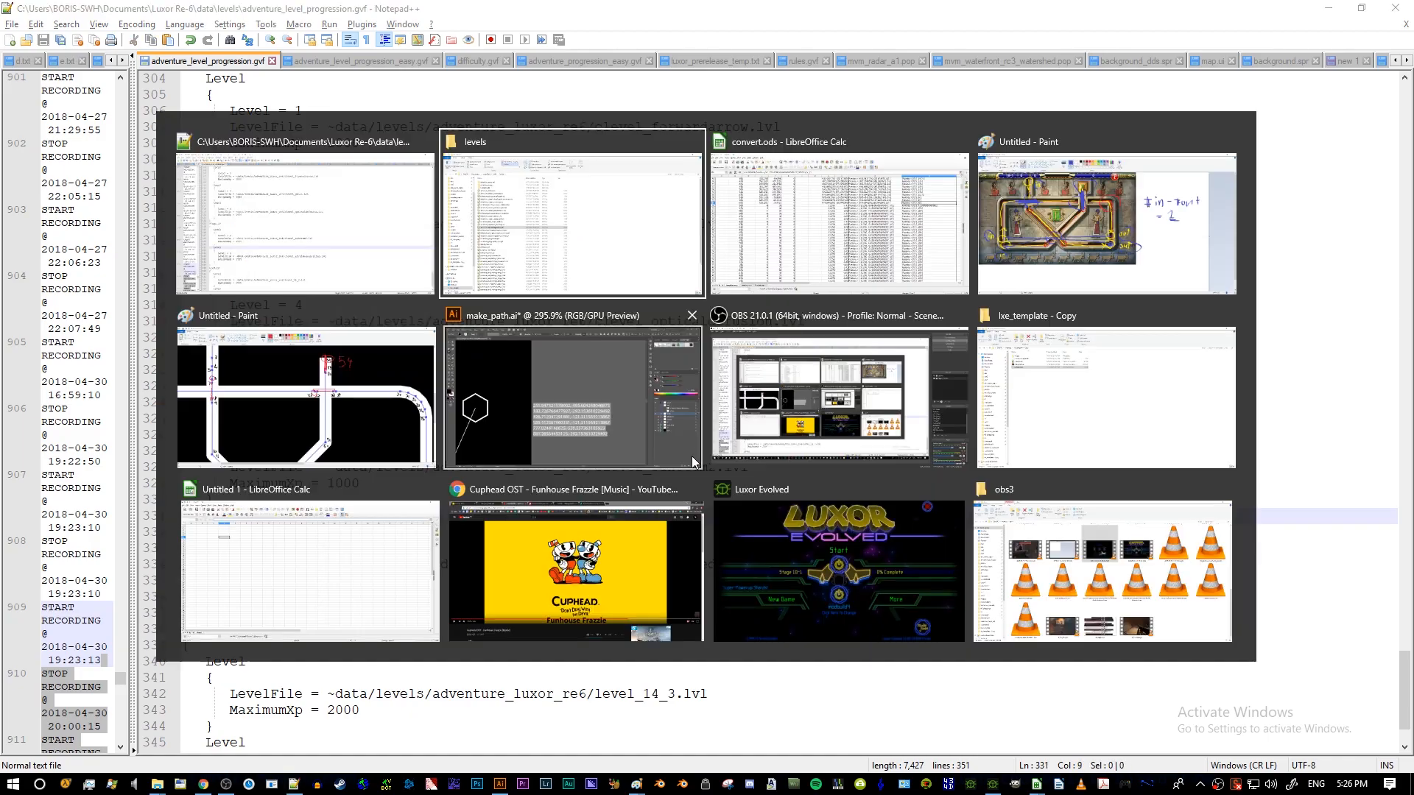
left_click(797, 554)
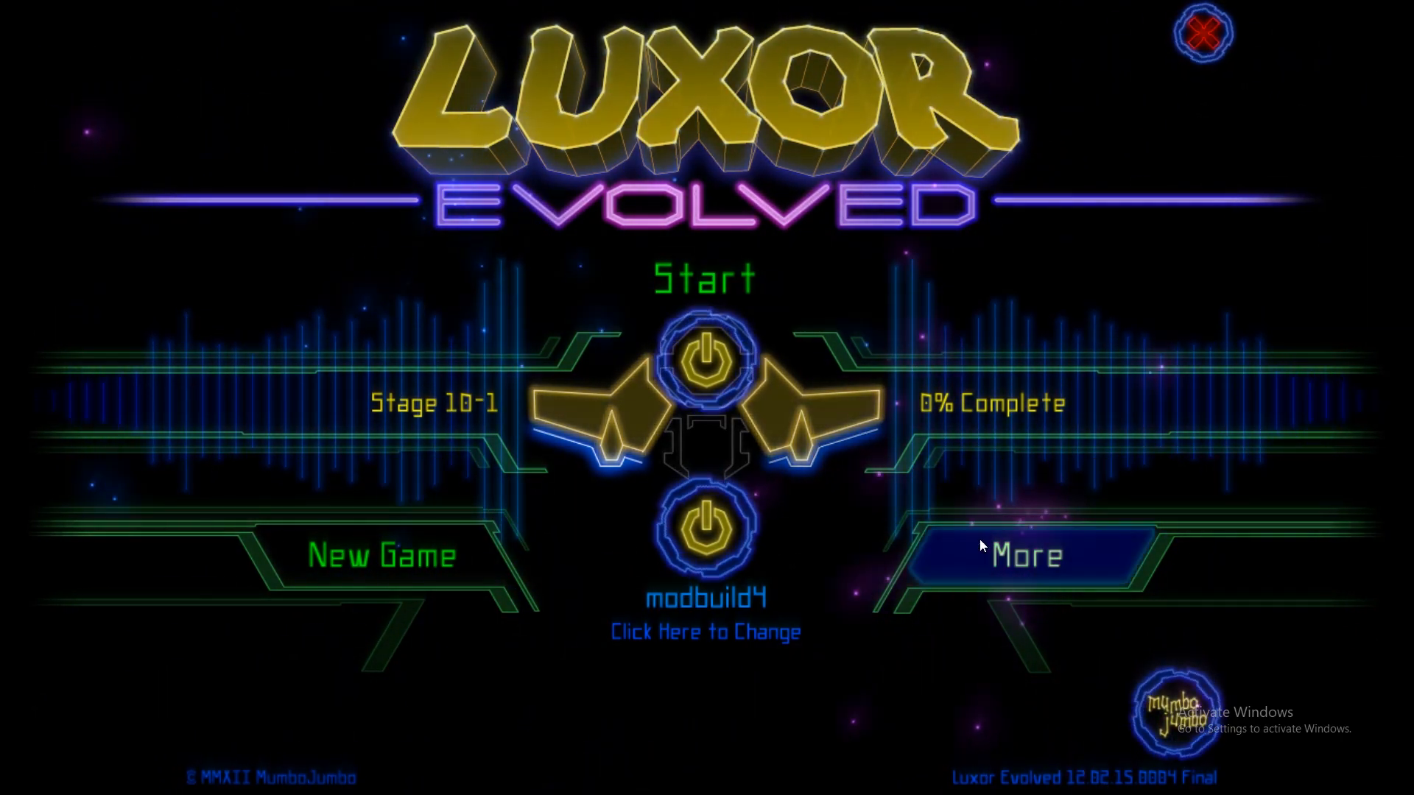
left_click(990, 568)
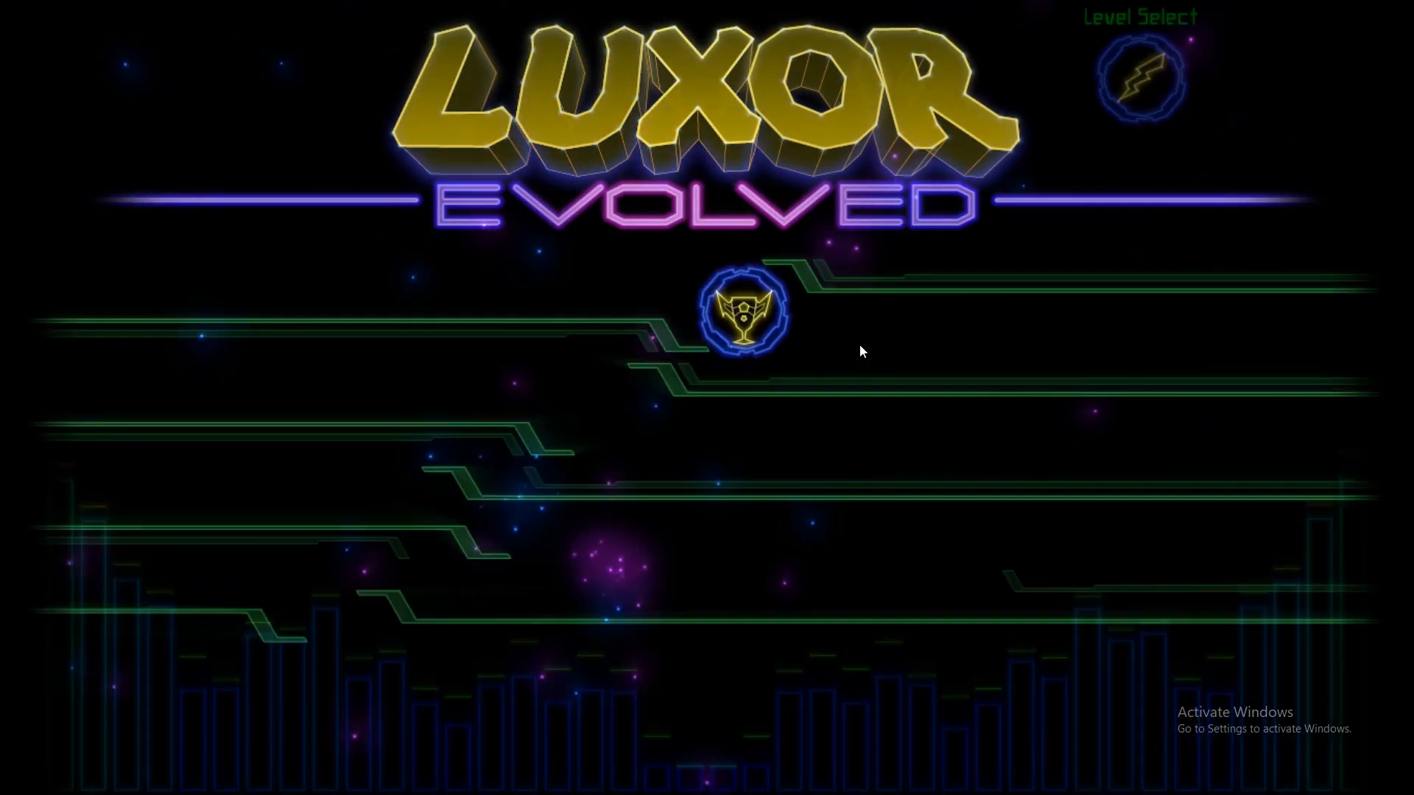
left_click(342, 641)
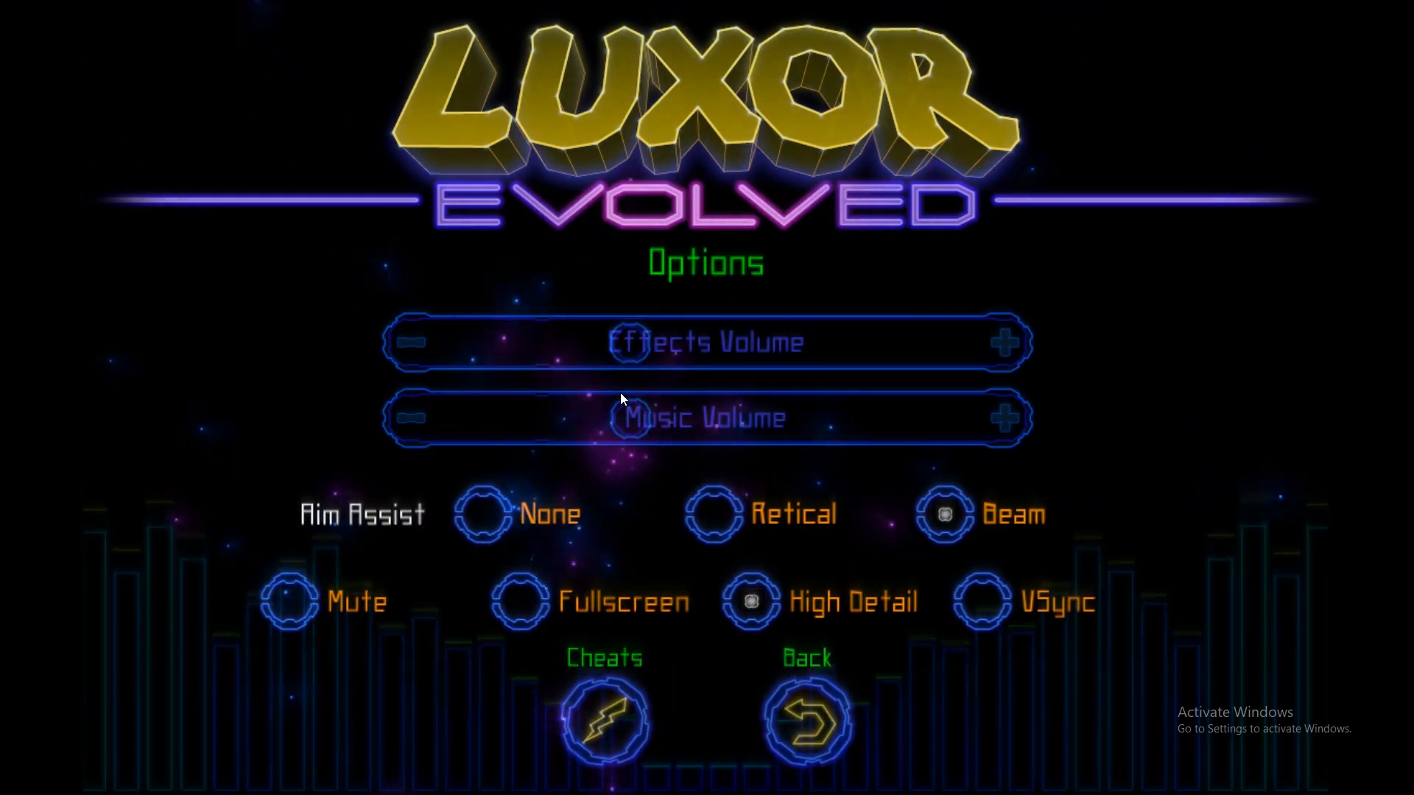
key("Return")
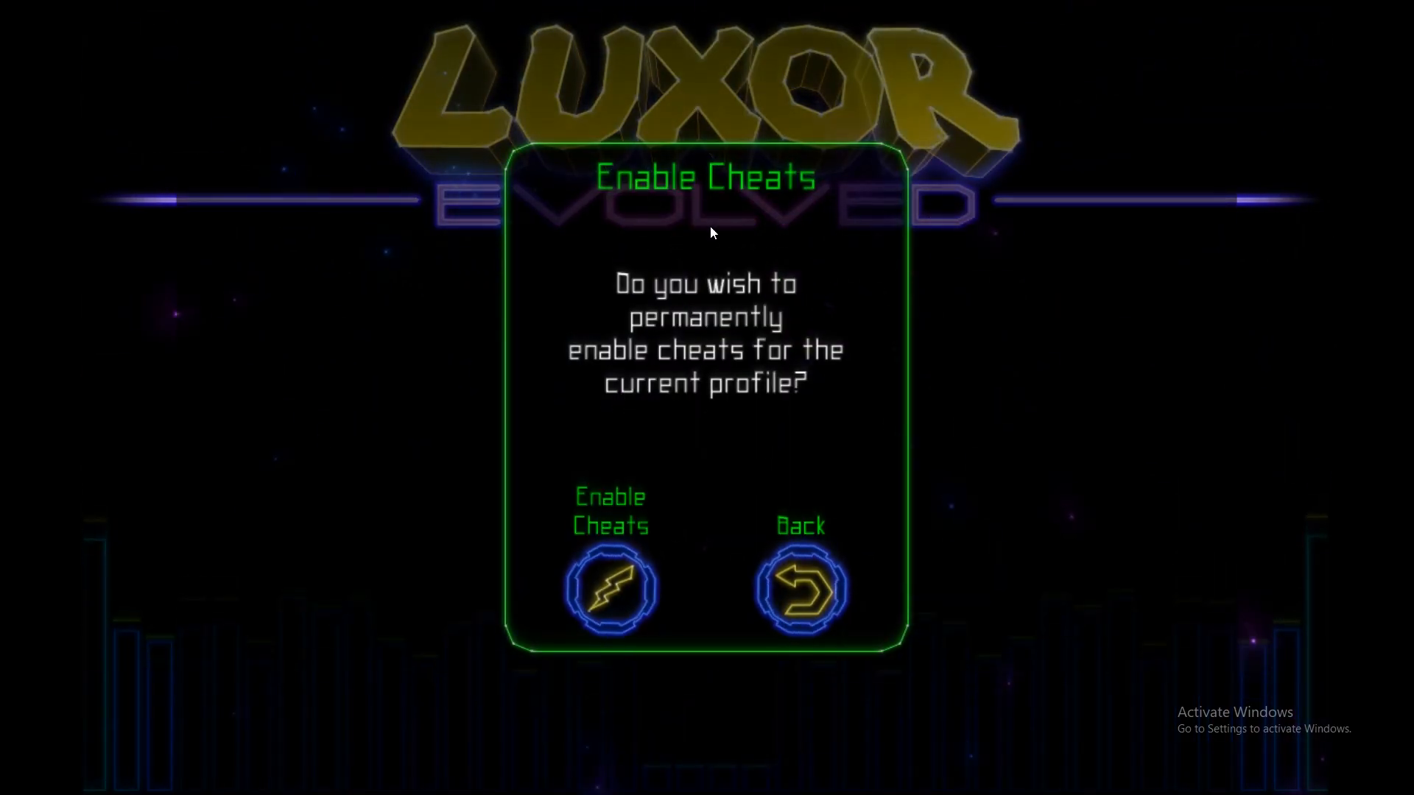
left_click(624, 585)
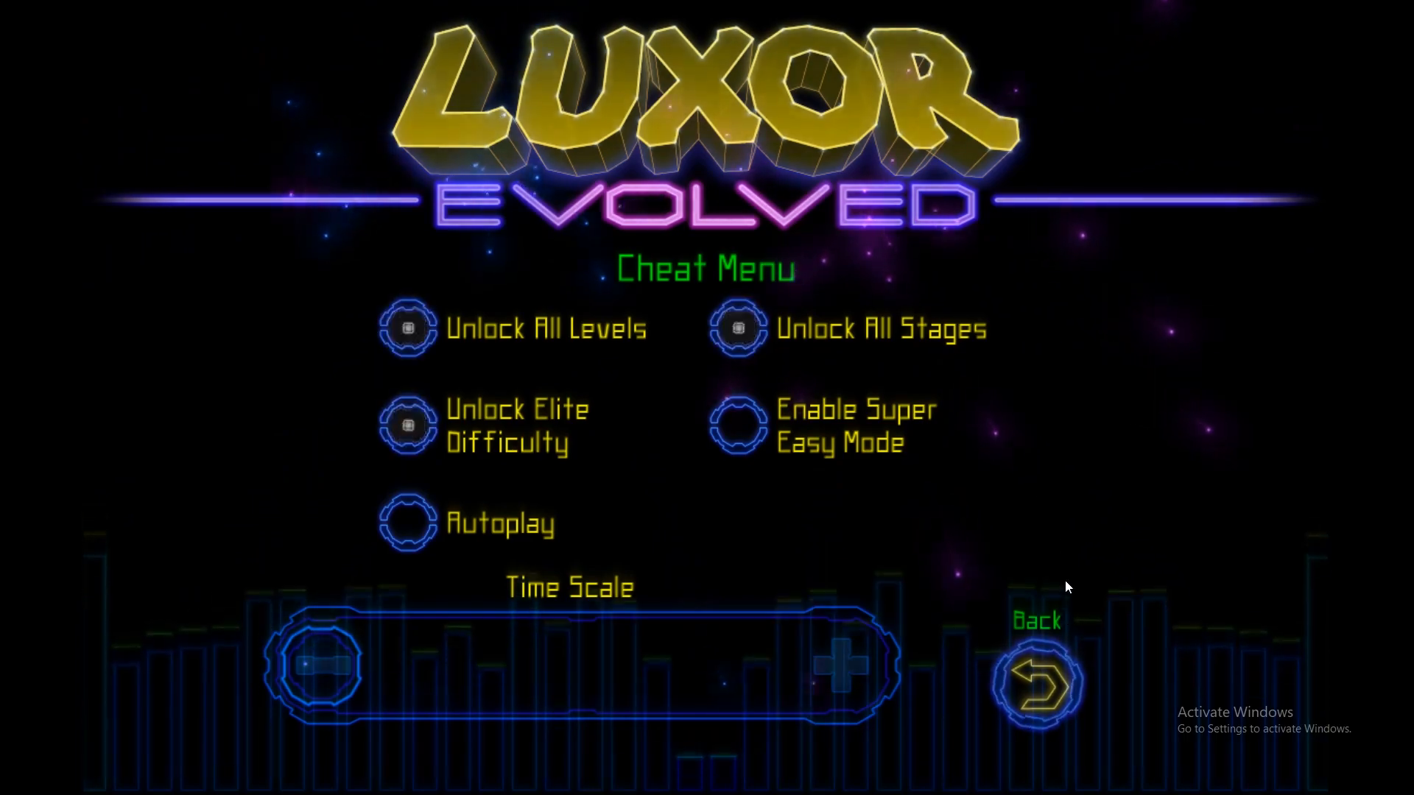
left_click(1046, 676)
left_click(817, 706)
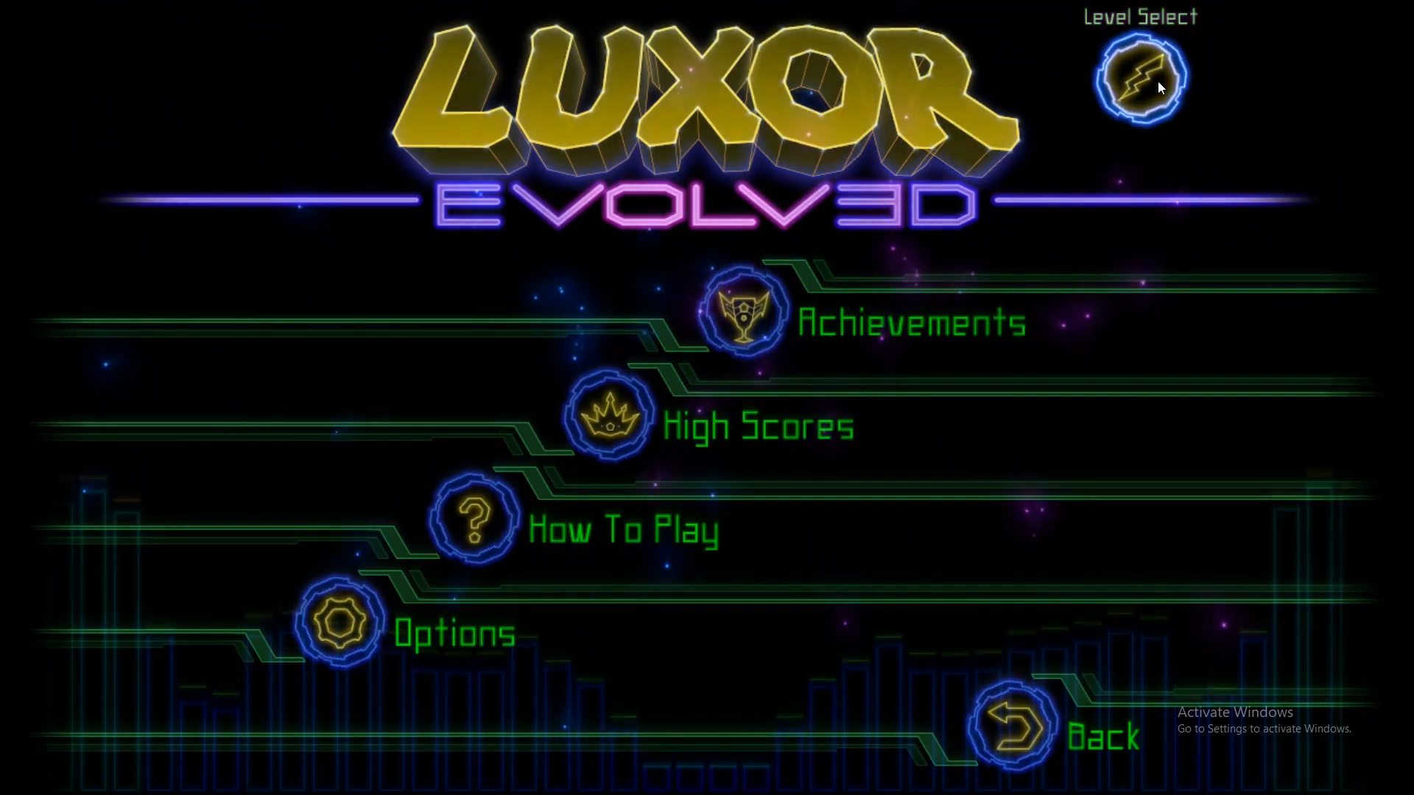
- Check the end of the level selection list for the new Stage 10-1 entry, and close the list
left_click(1191, 71)
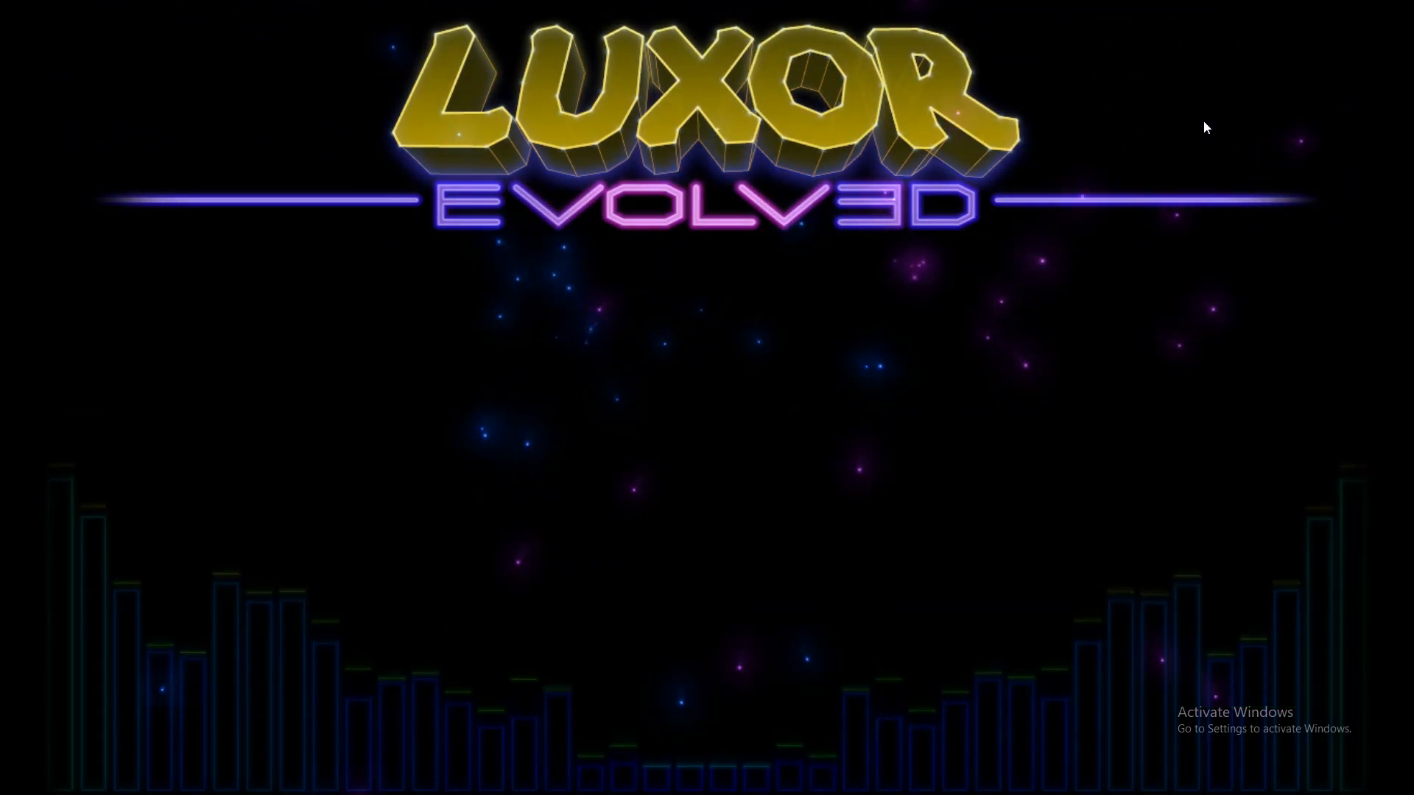
left_click_drag(1116, 131, 1154, 577)
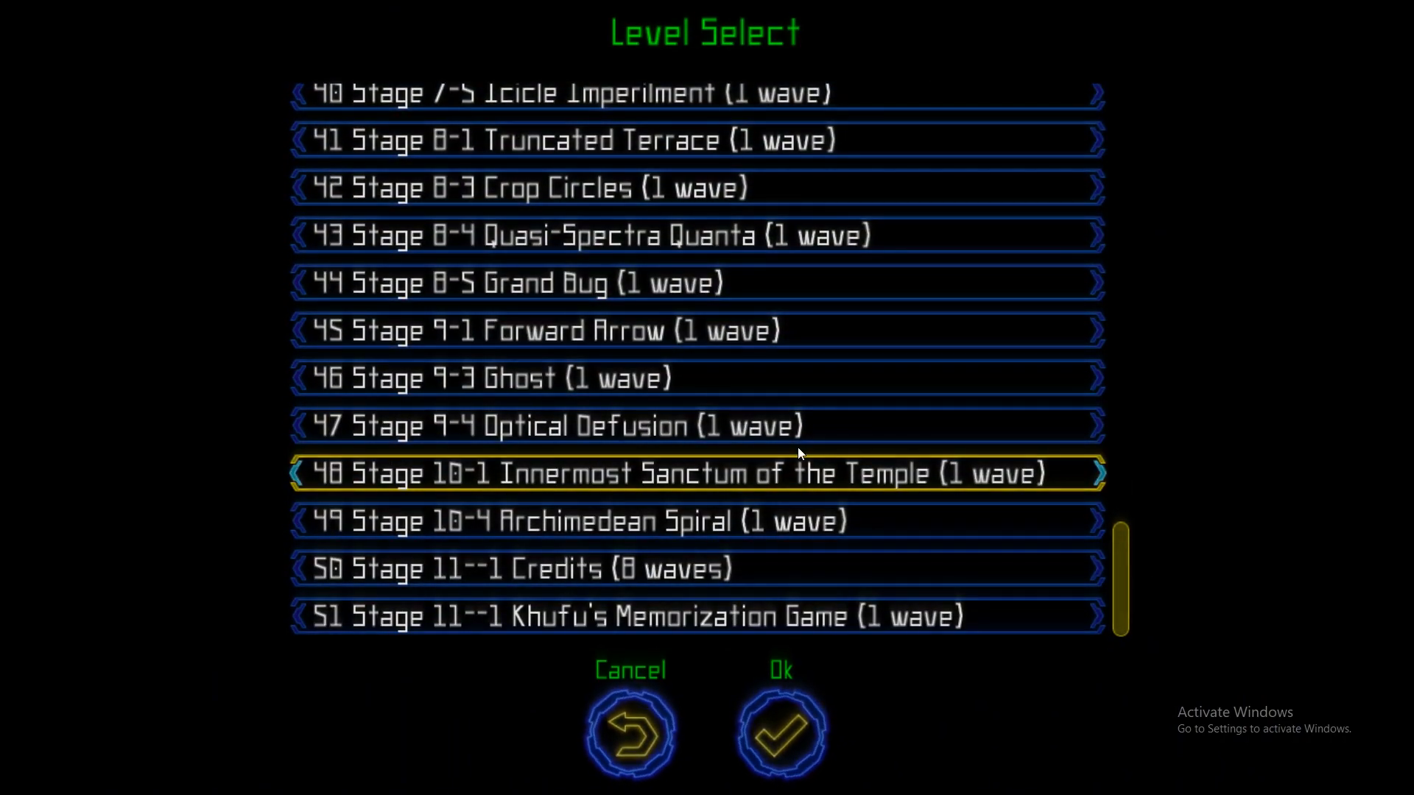
left_click(621, 721)
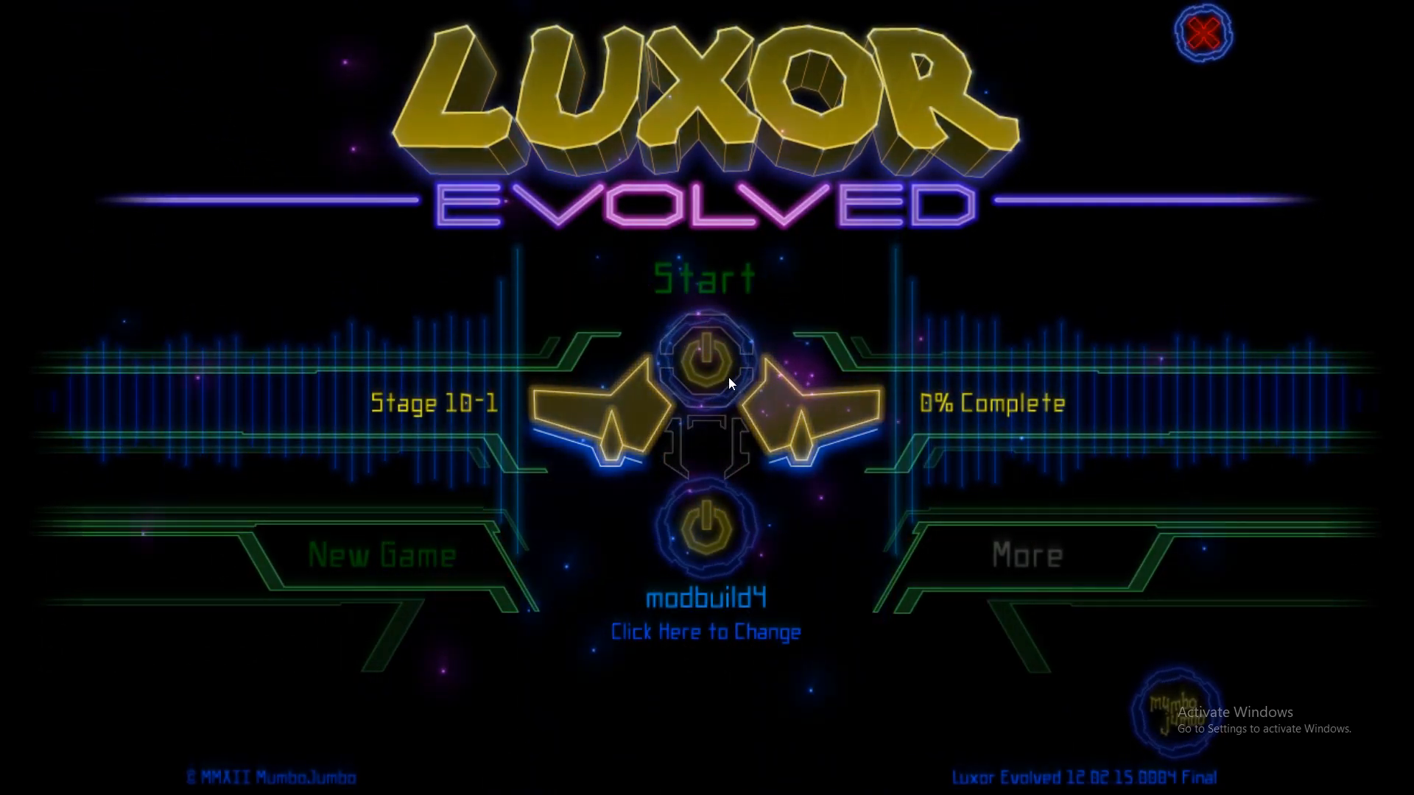
- Reopen the level selection list and start Stage 10-1 Innermost Sanctum of the Temple
left_click(677, 399)
left_click(619, 467)
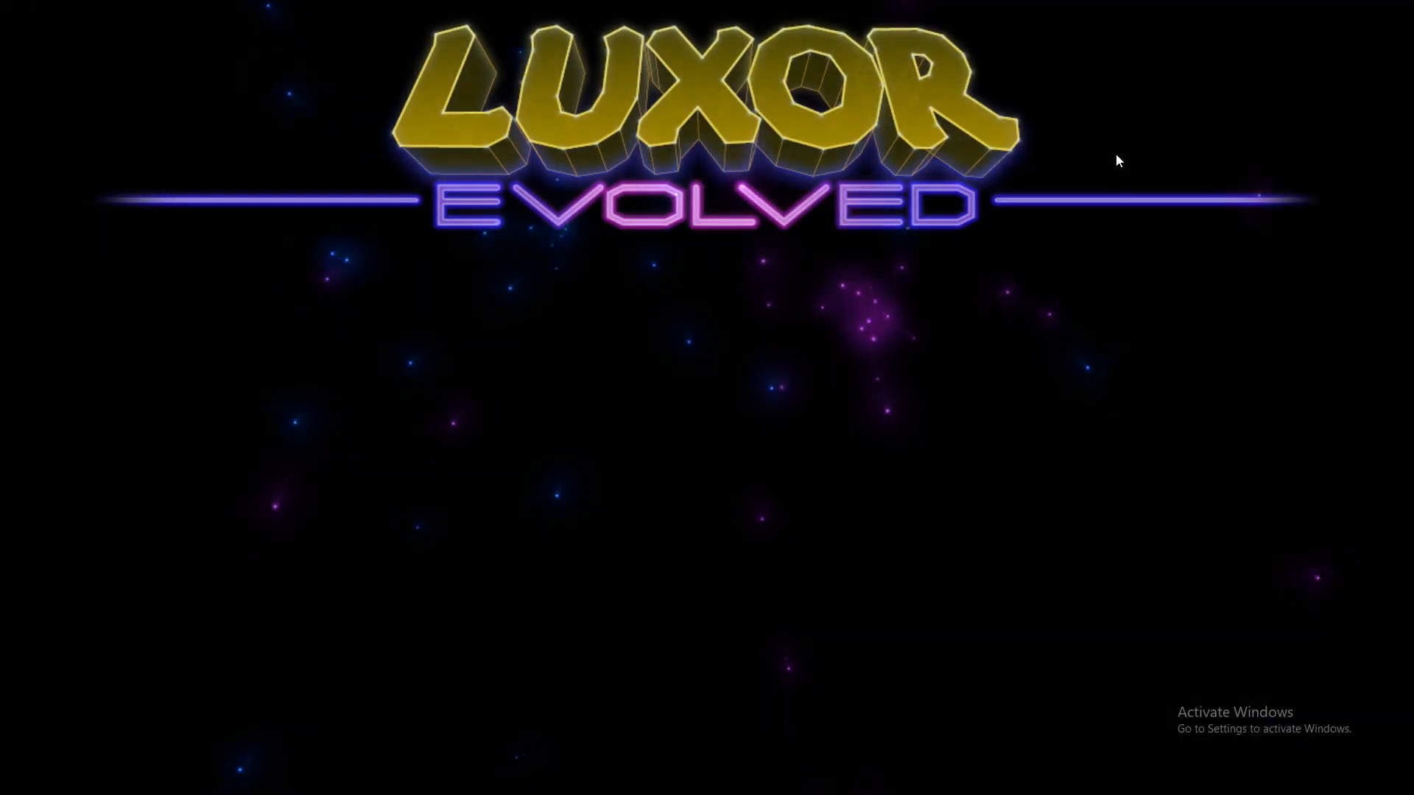
scroll(1093, 272, "down", 12)
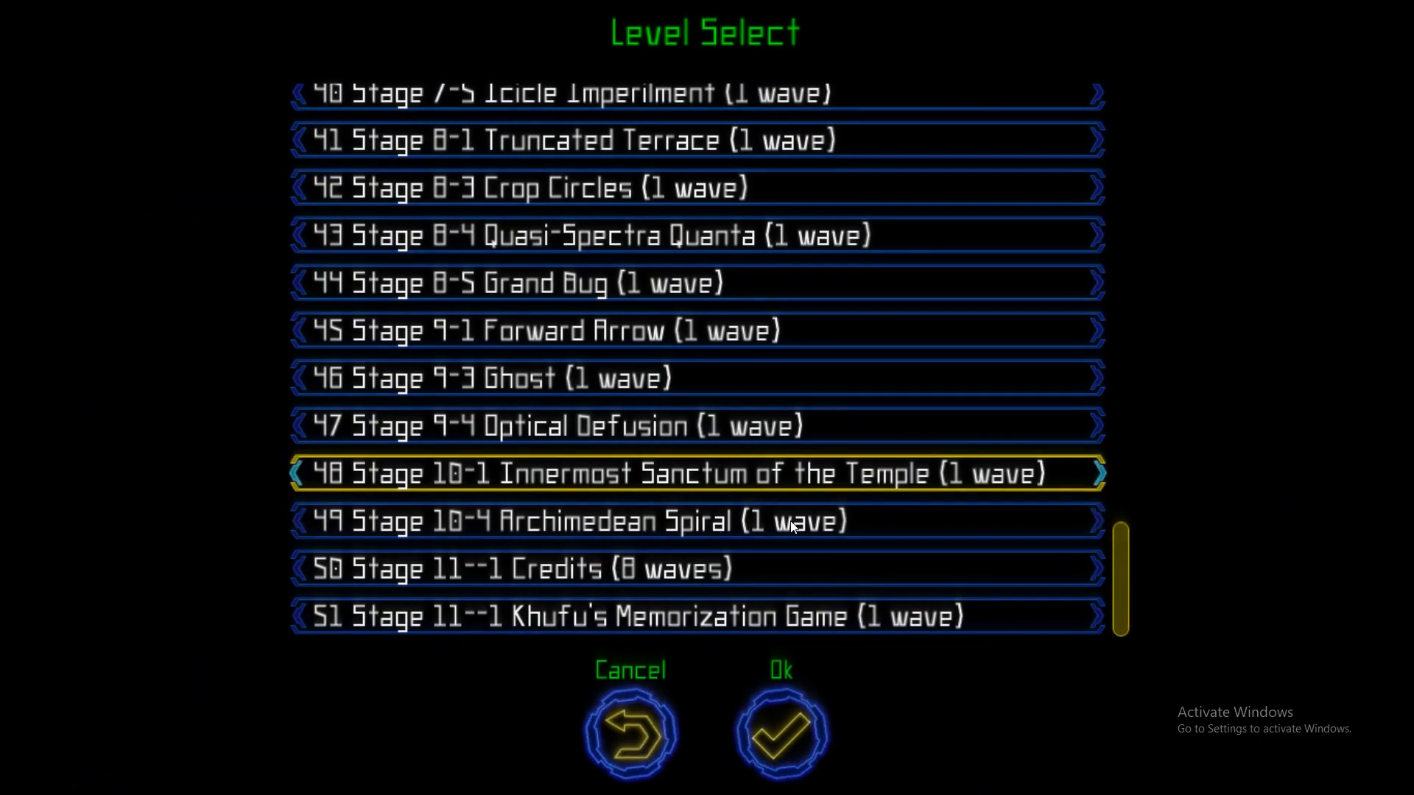
left_click(743, 744)
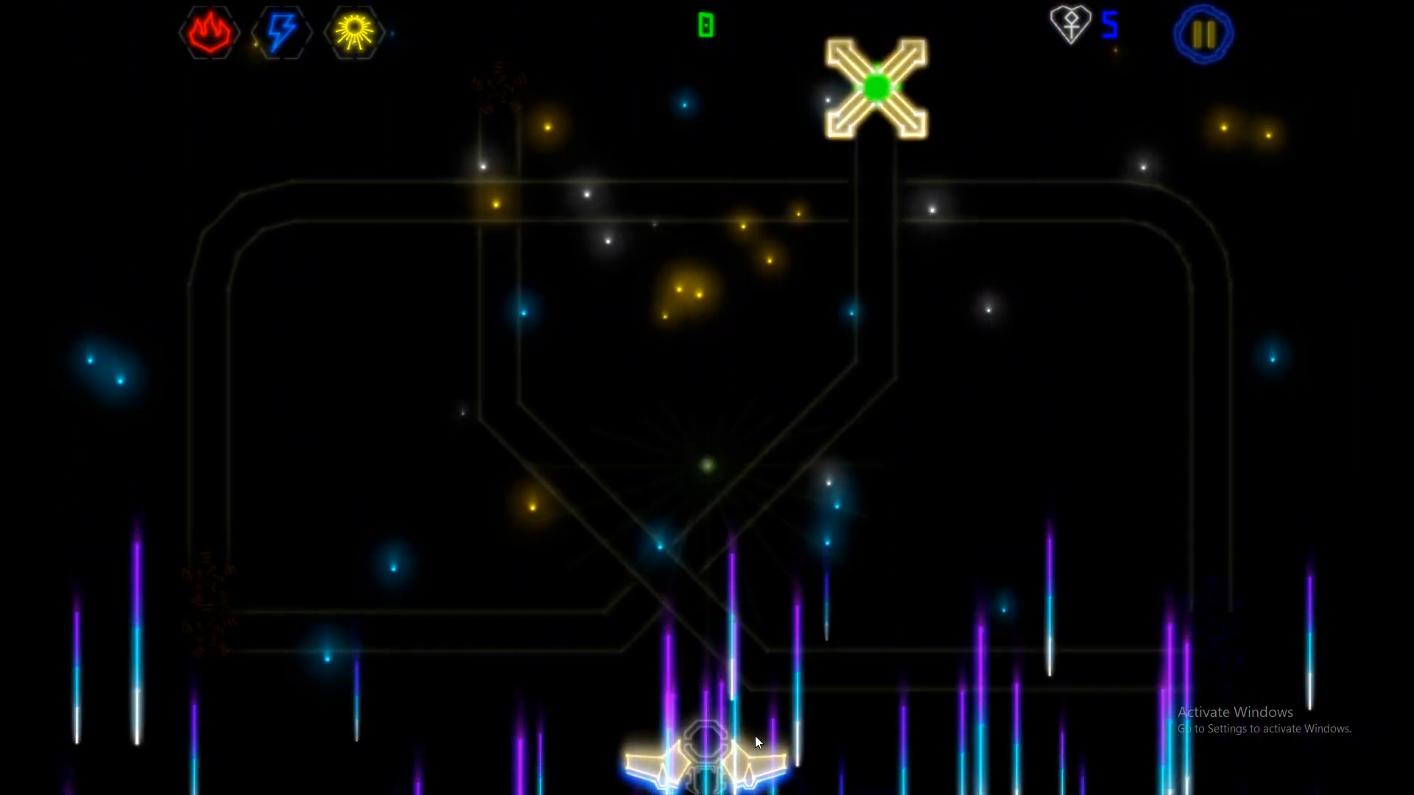
- Play-test Stage 10-1 by shooting spheres at the chains along the map's crossing paths
left_click(710, 466)
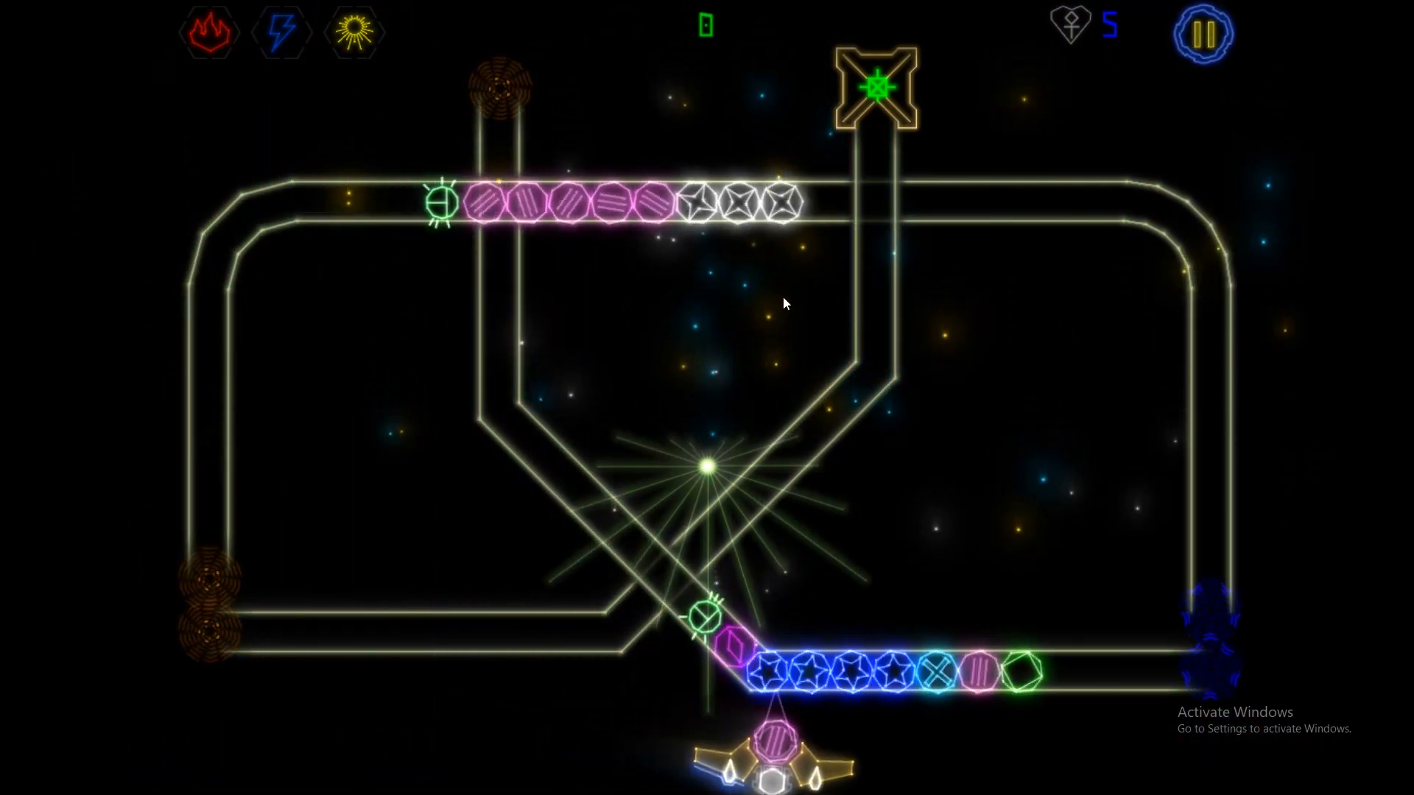
left_click(872, 188)
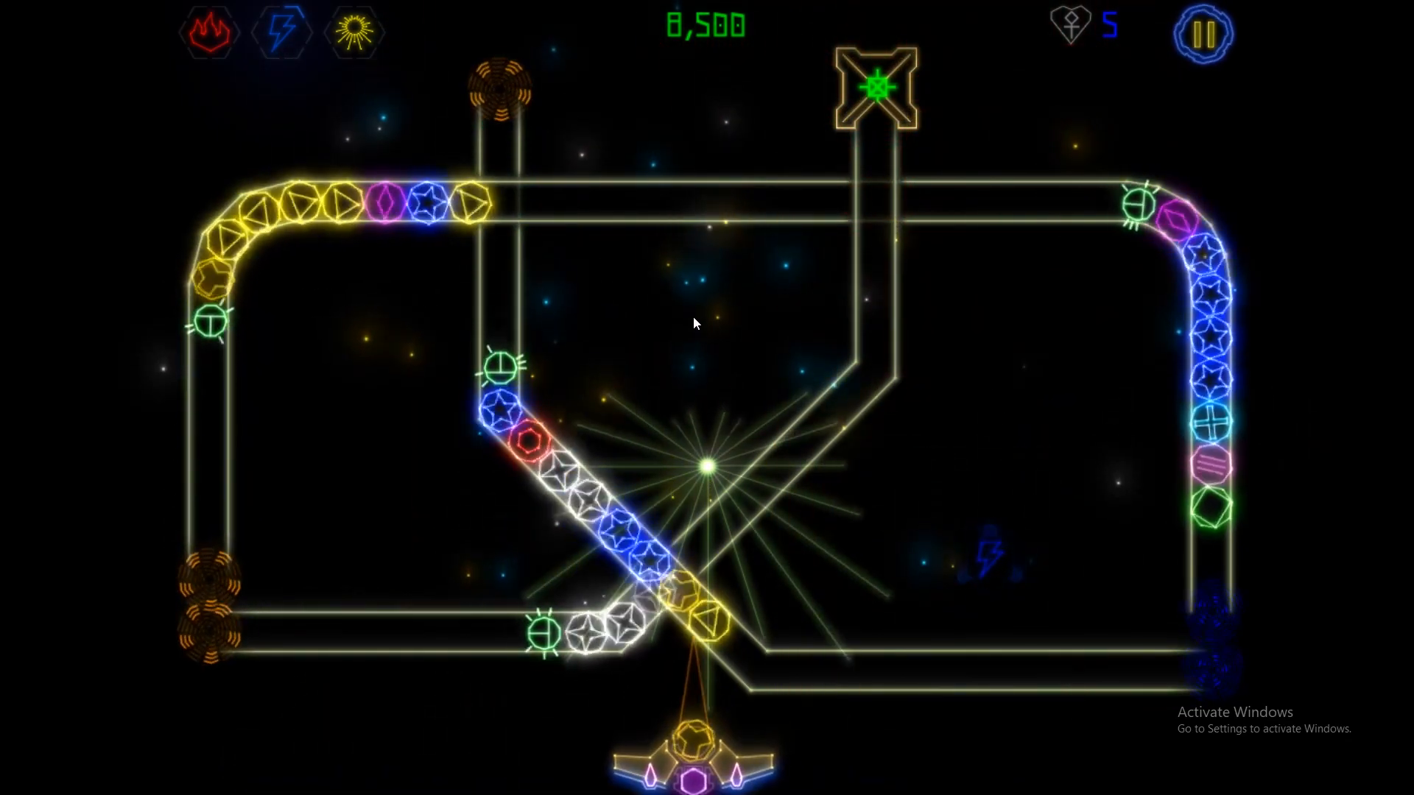
left_click(993, 312)
left_click(875, 301)
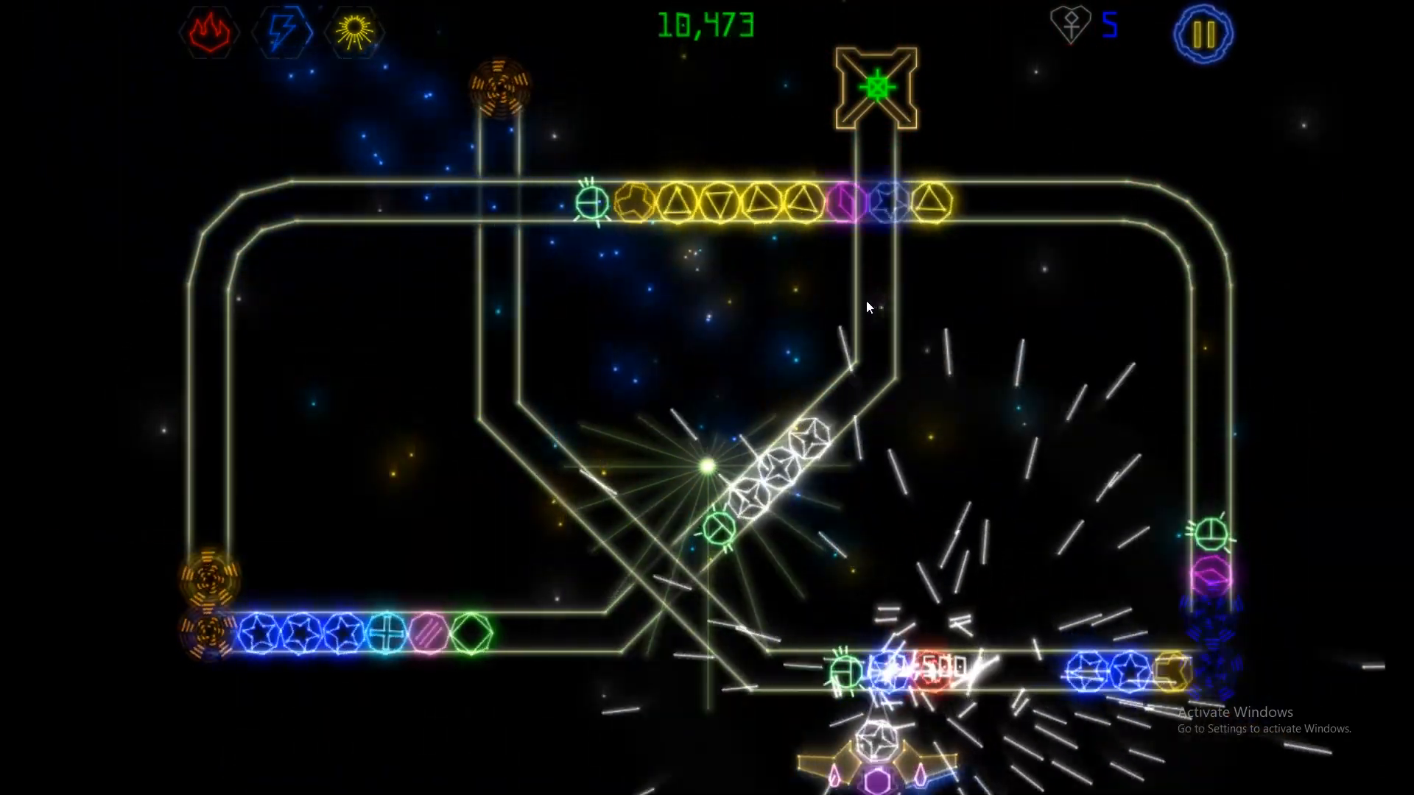
left_click(784, 258)
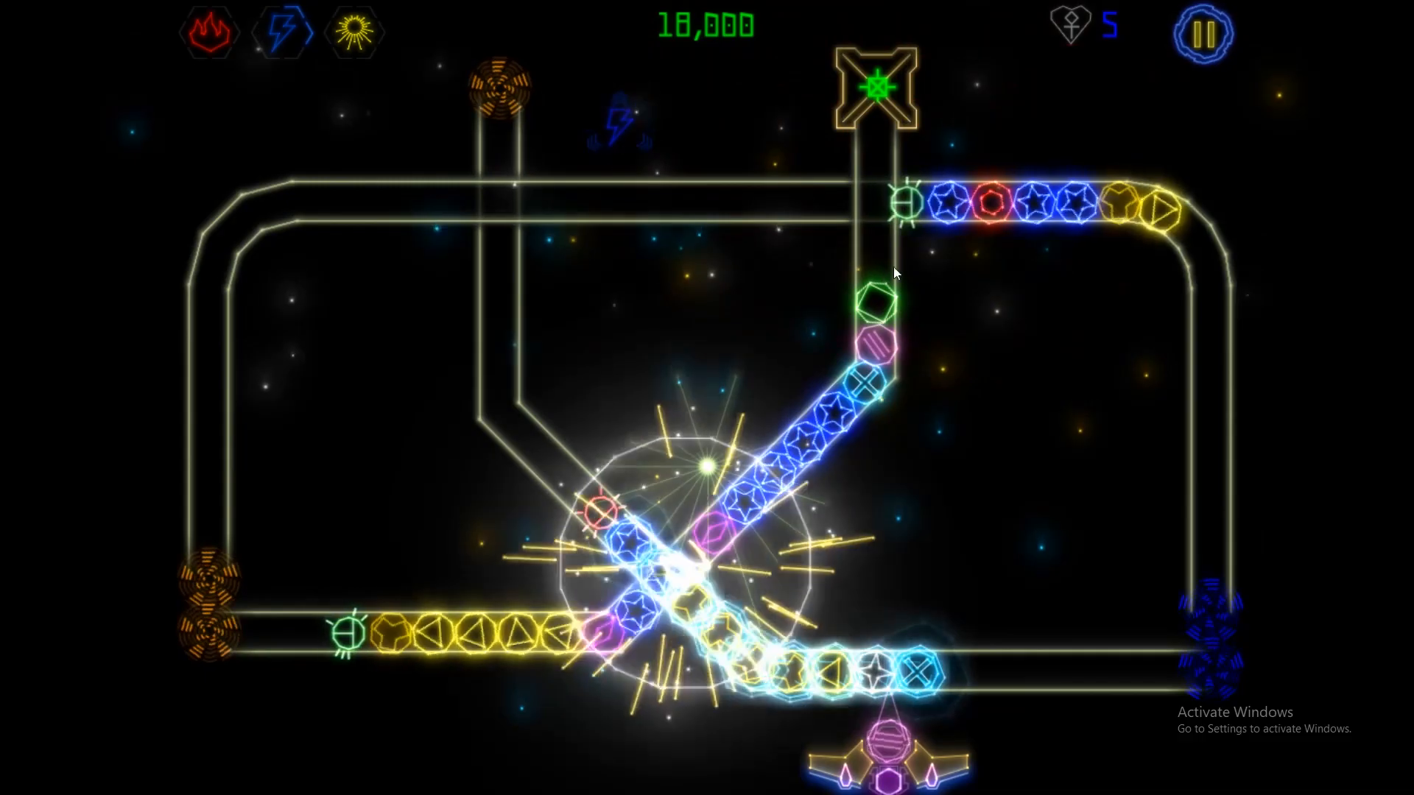
left_click(696, 261)
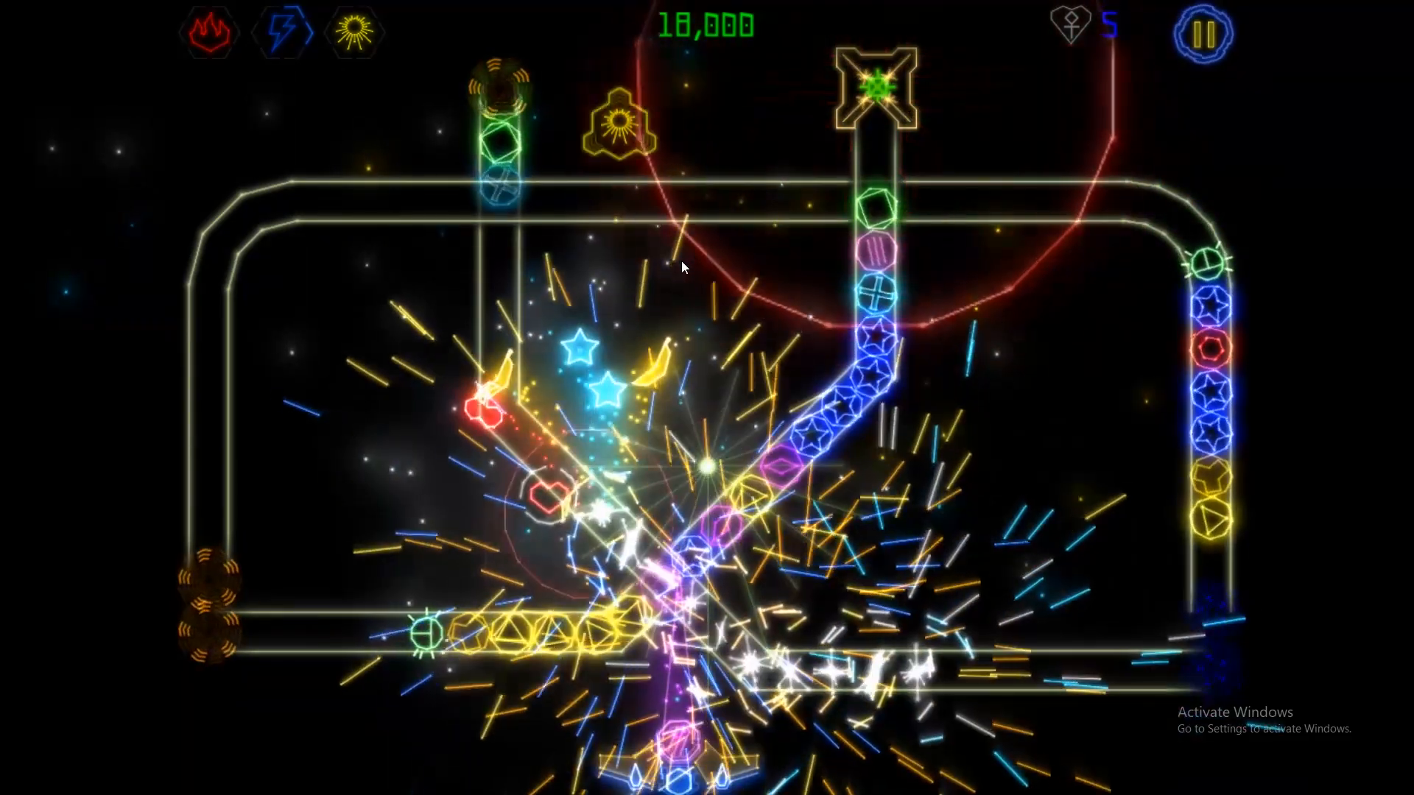
left_click(571, 273)
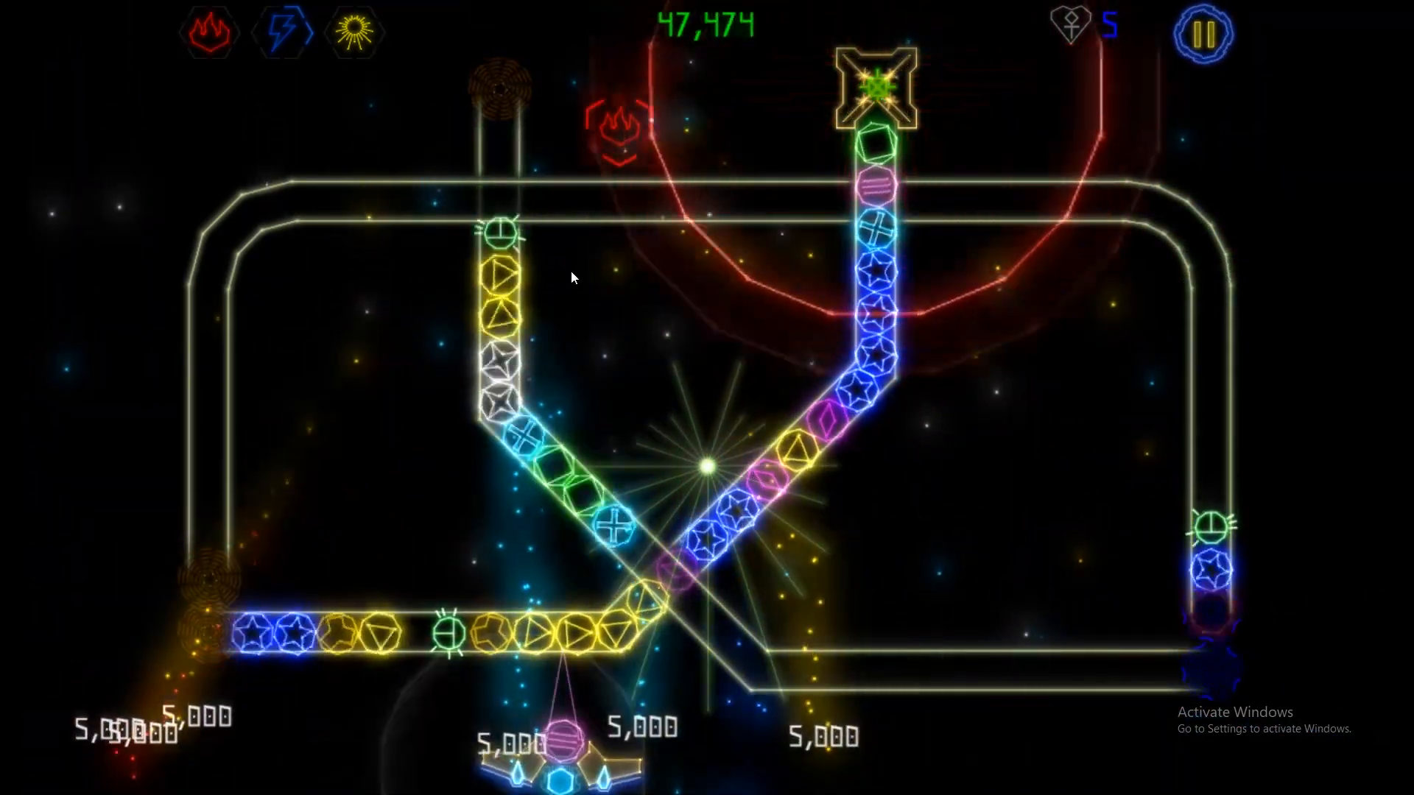
left_click(740, 290)
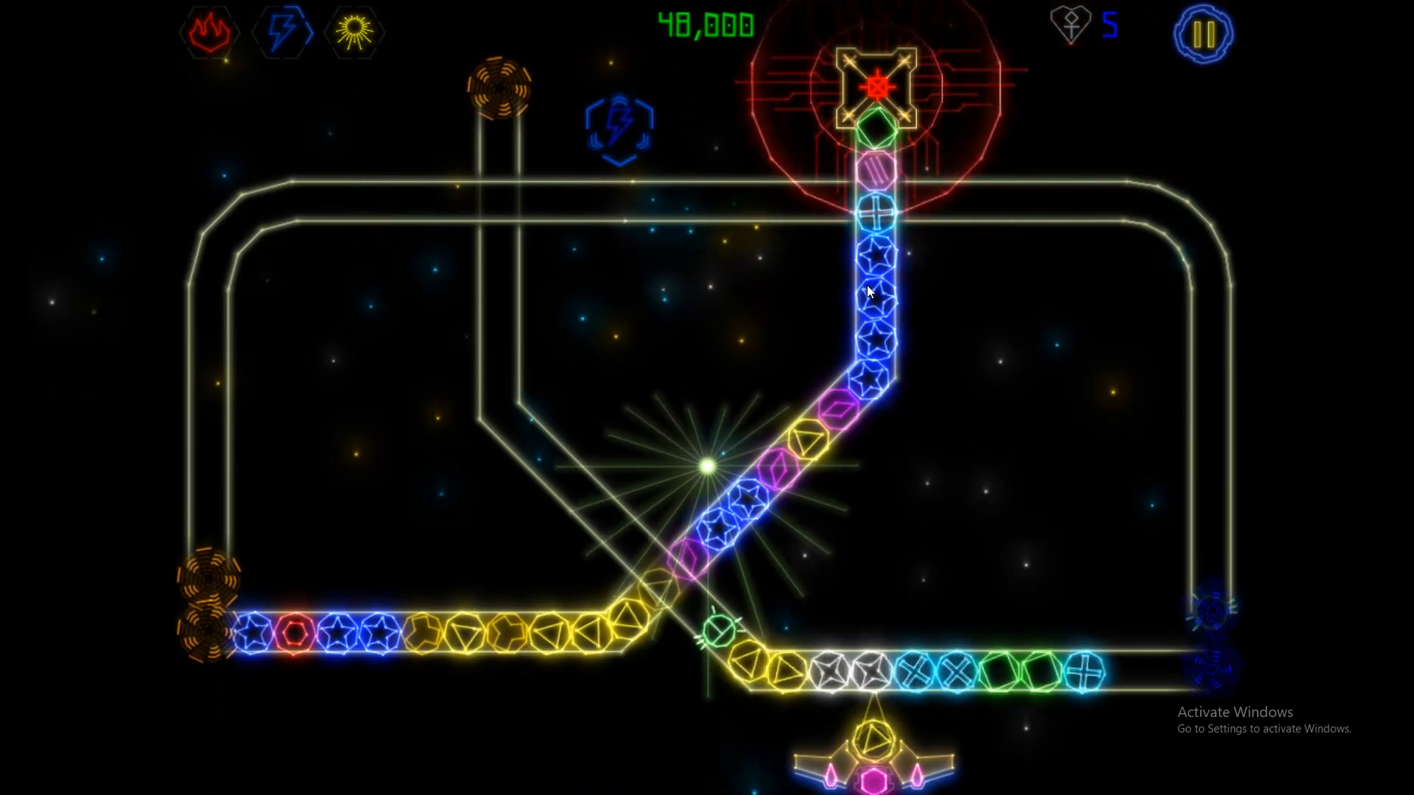
left_click(887, 287)
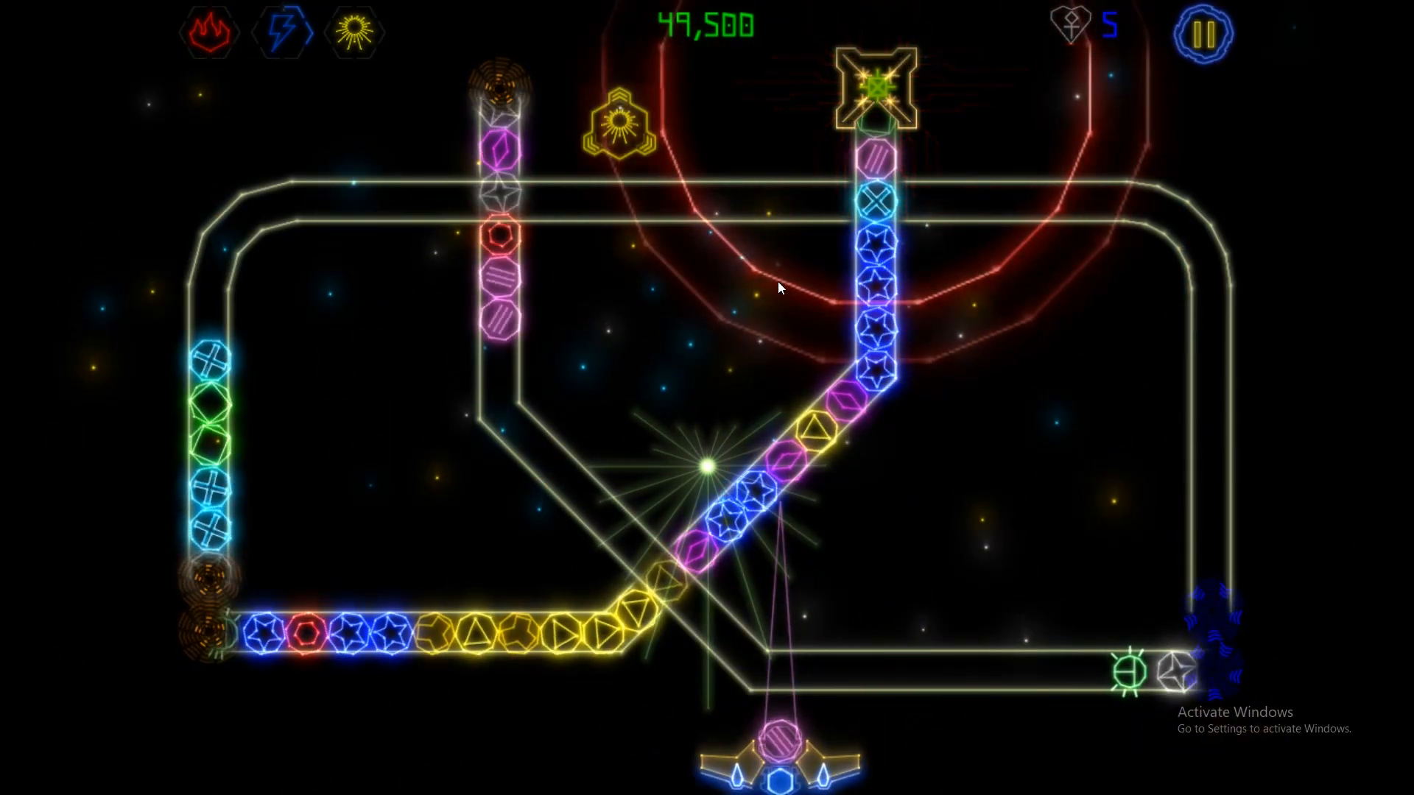
key("Escape")
key("Escape")
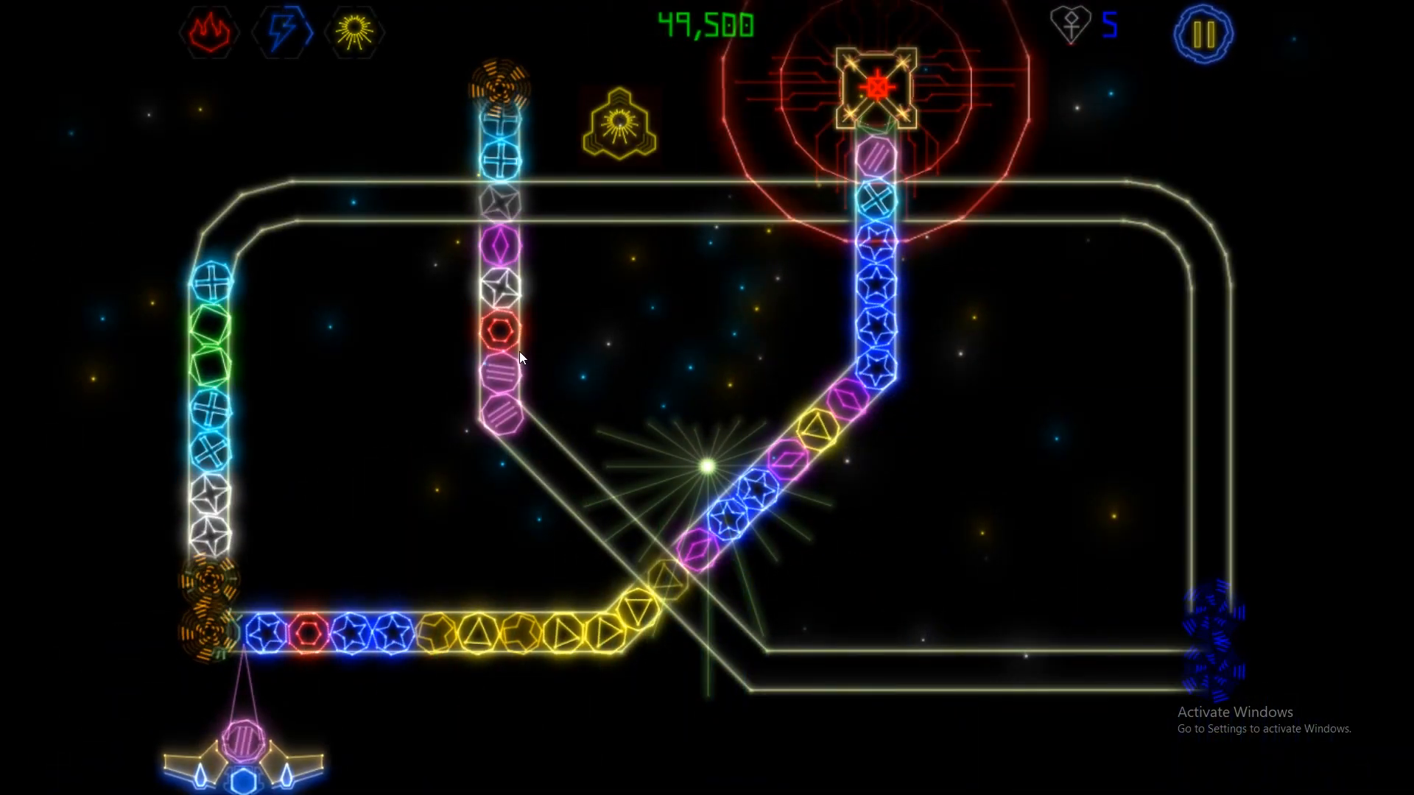
- Switch to Notepad++, reopen map_dds.ui from the c_sanctum2 map folder, and locate the uiFrame BG block's Color line
key("alt+Tab")
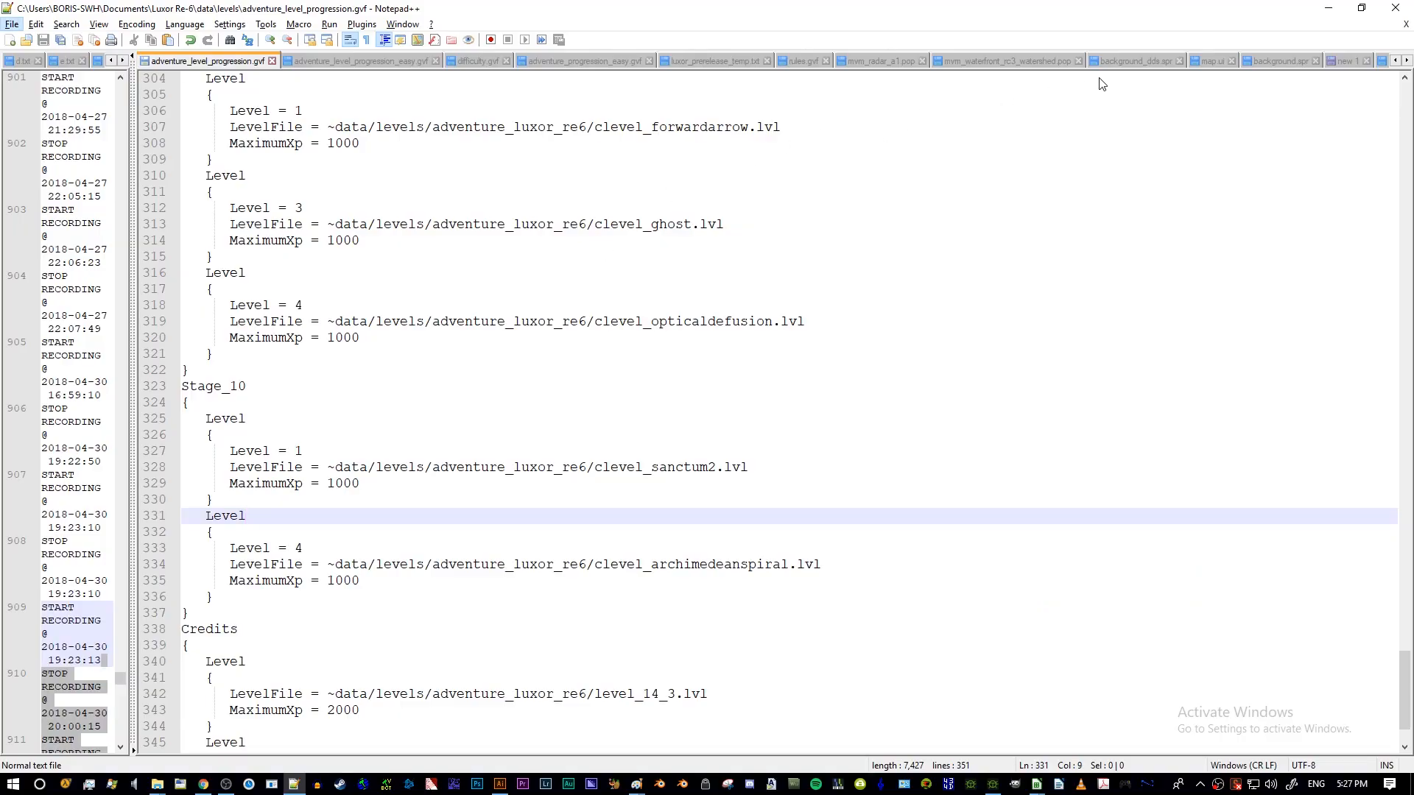
left_click(14, 28)
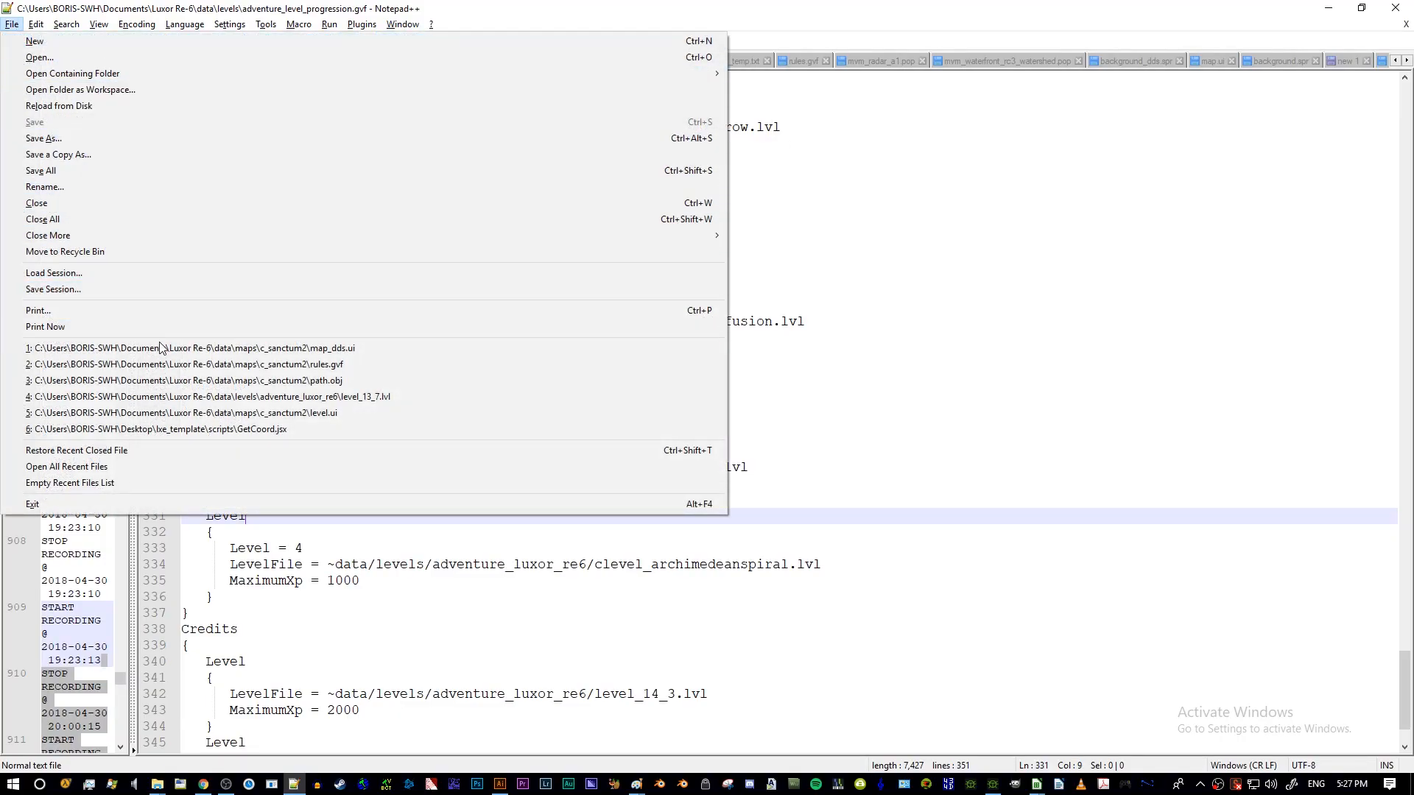
left_click(414, 354)
left_click_drag(1404, 95, 1402, 658)
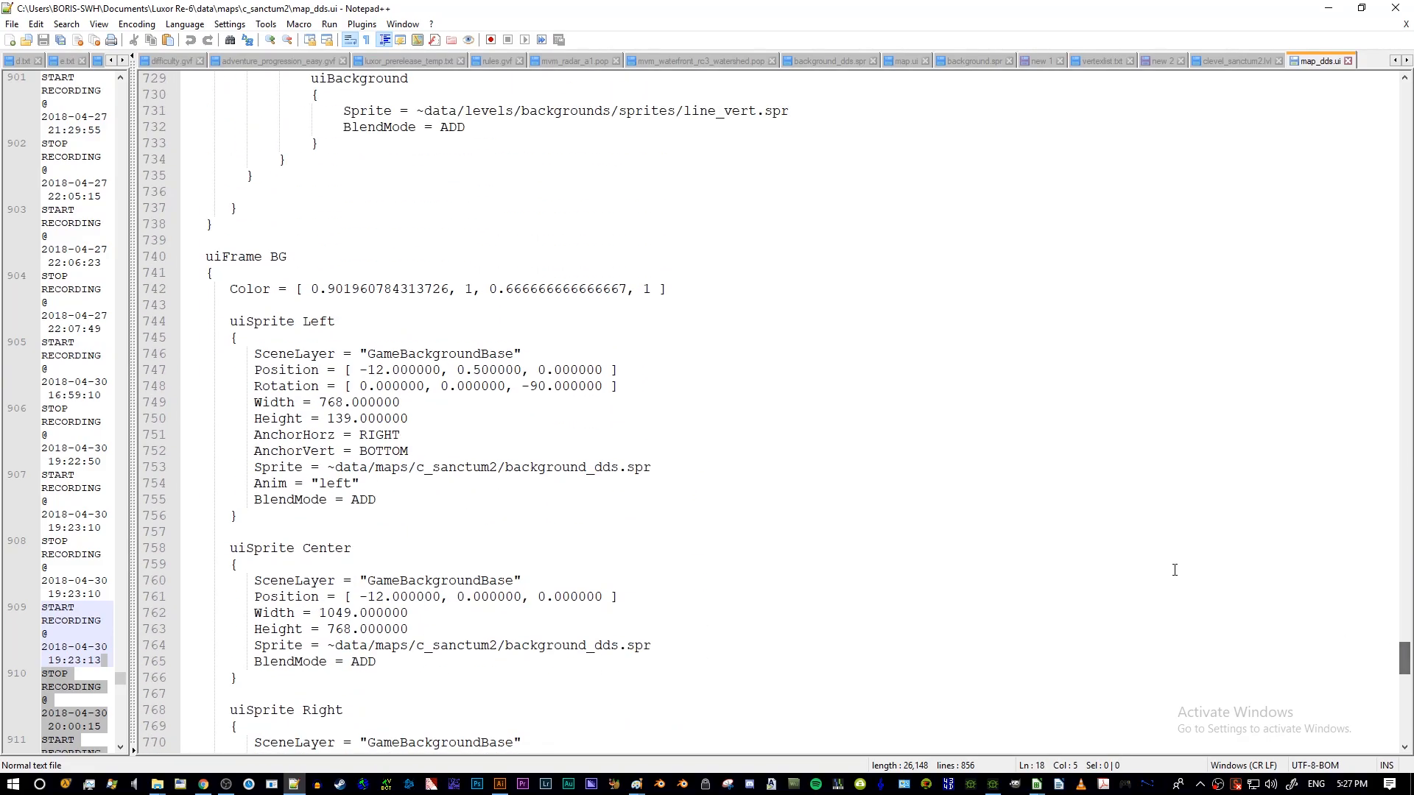
left_click_drag(203, 256, 279, 260)
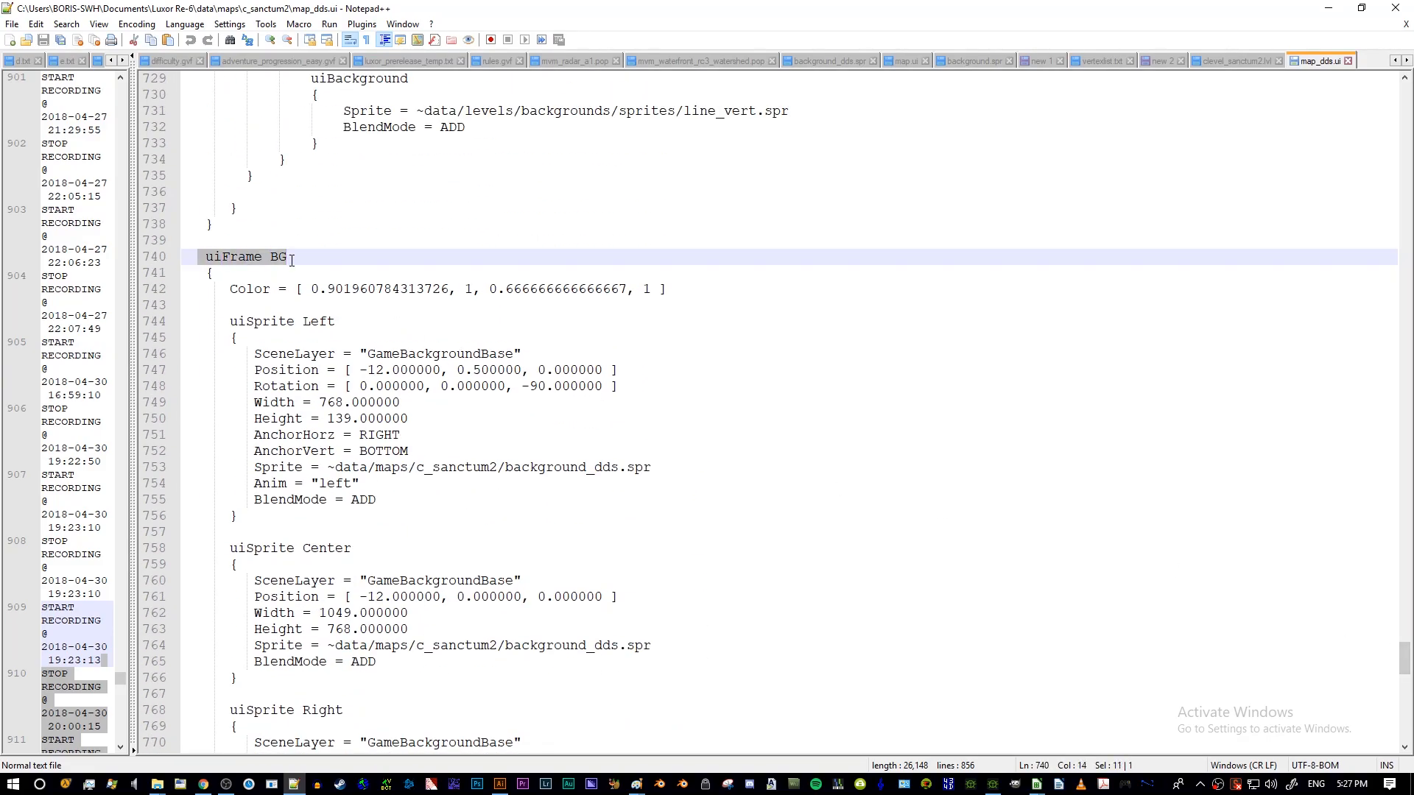
key("Down")
key("Down")
key("Down")
key("Up")
key("Home")
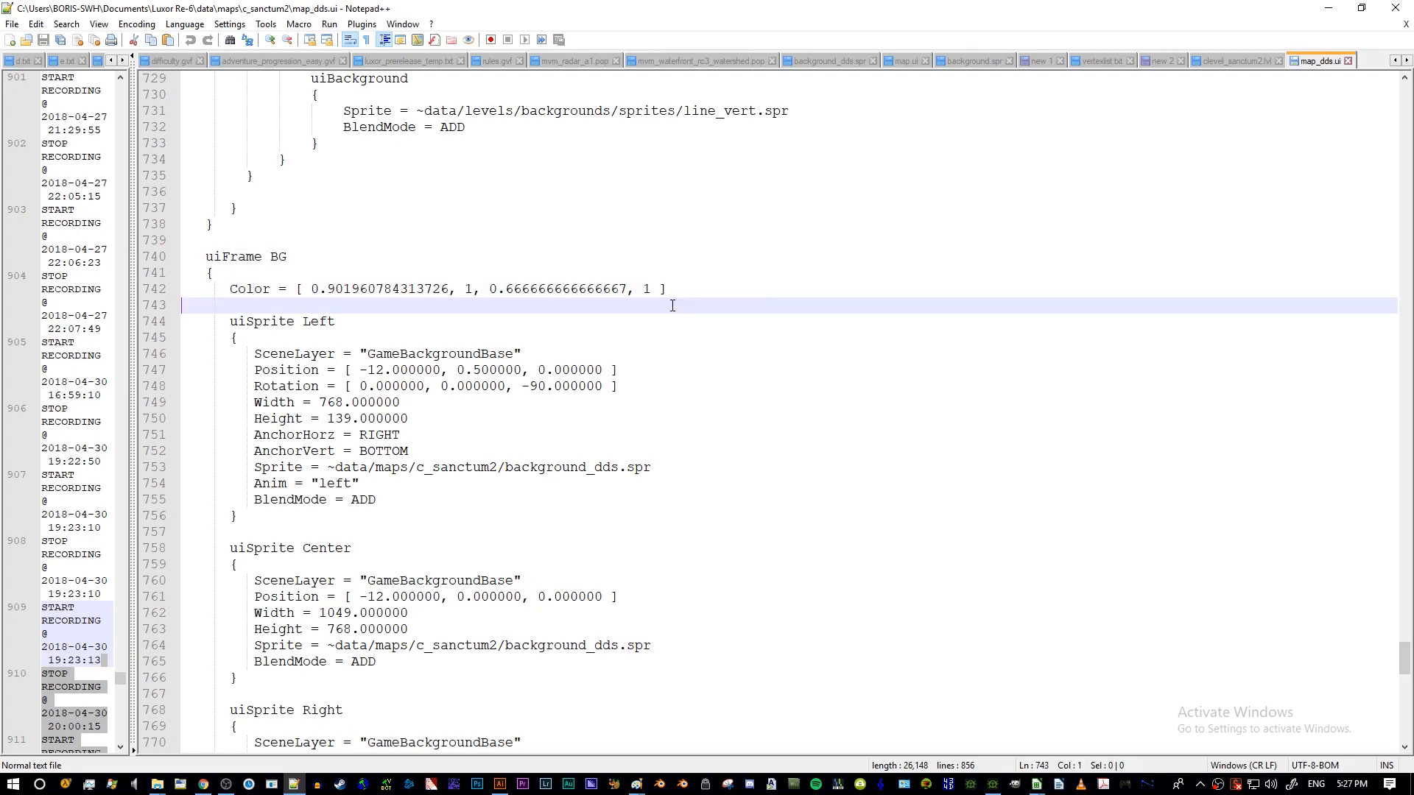
- Set the Color of uiFrame BG to [ 0, 0, 1, 1 ] and save map_dds.ui
left_click(310, 289)
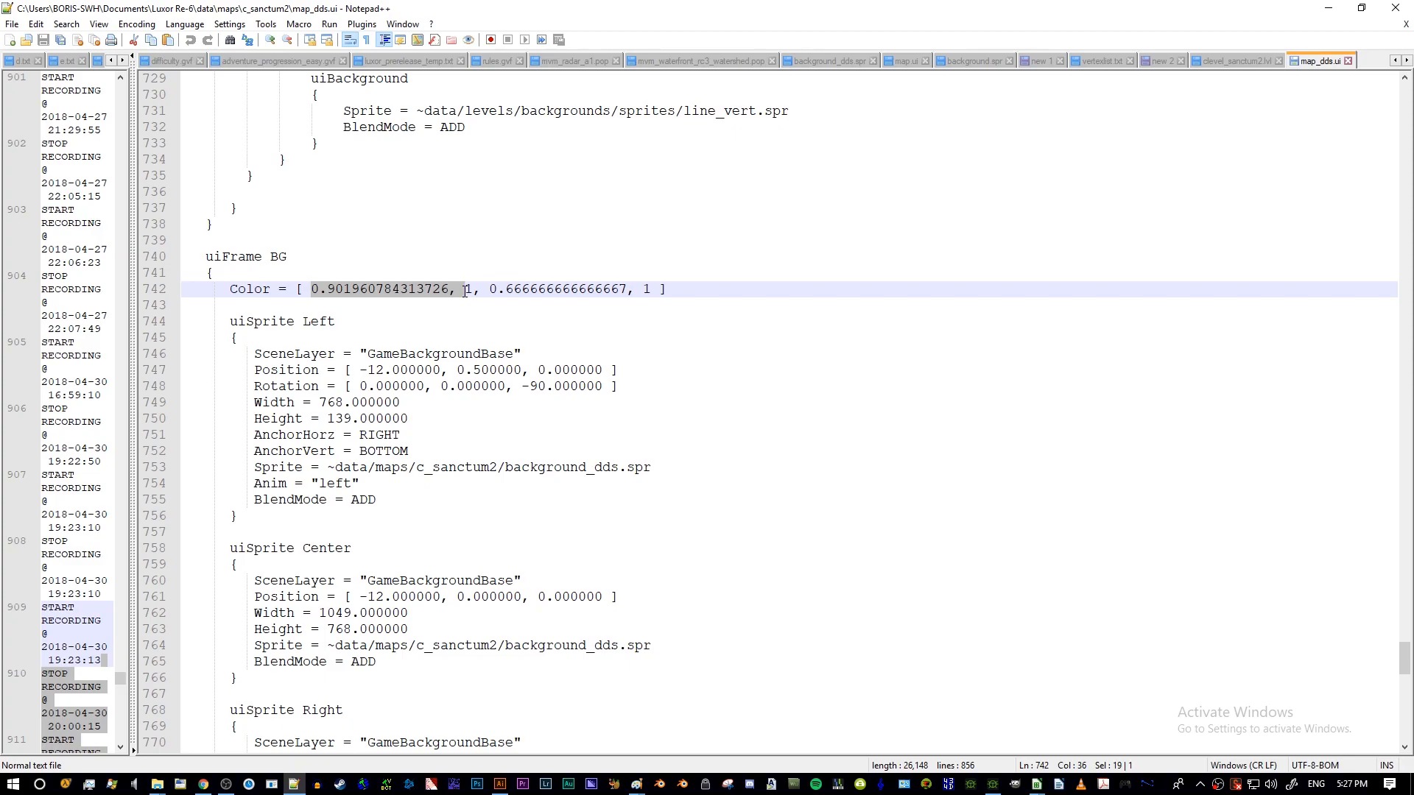
left_click(312, 289)
key("Down")
key("Down")
key("Down")
key("Down")
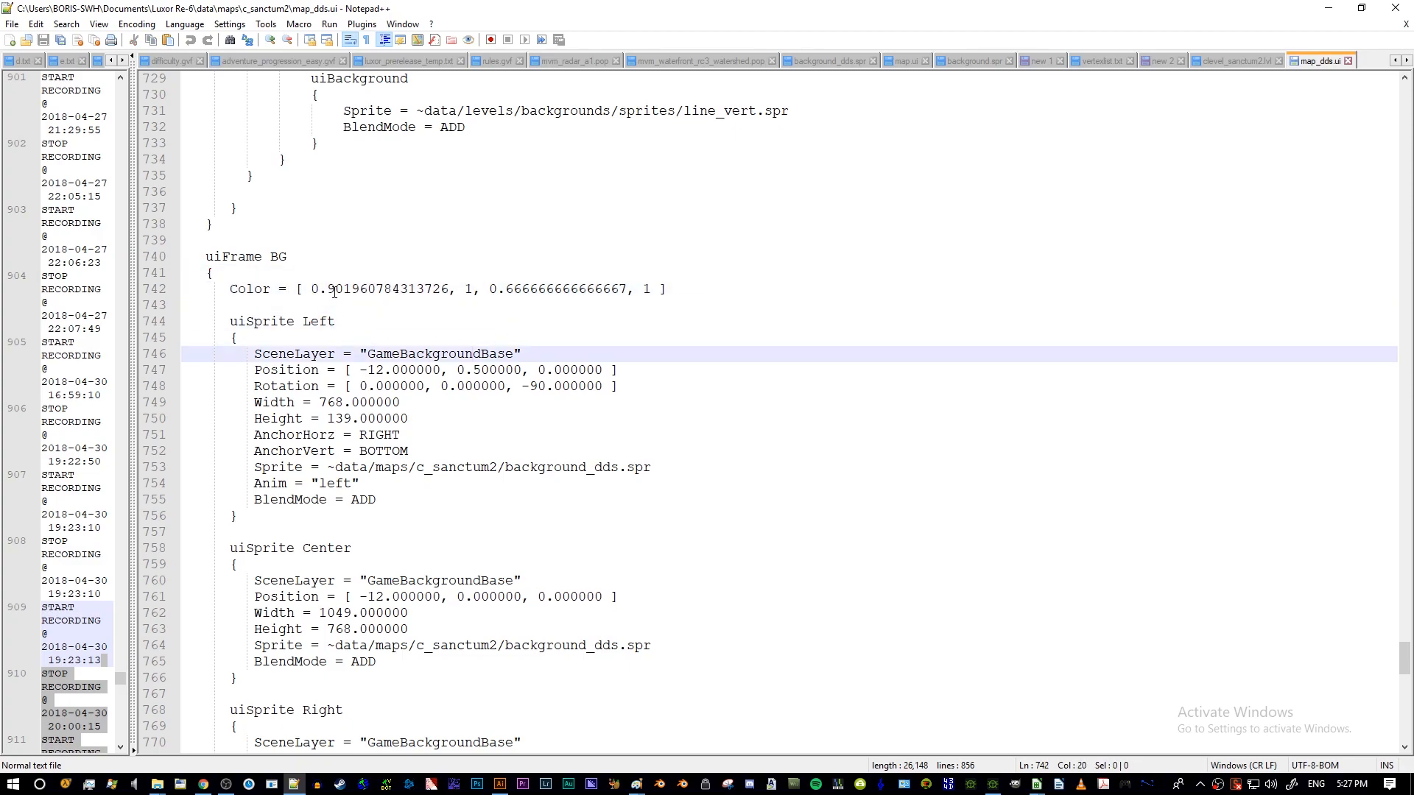
left_click(335, 289)
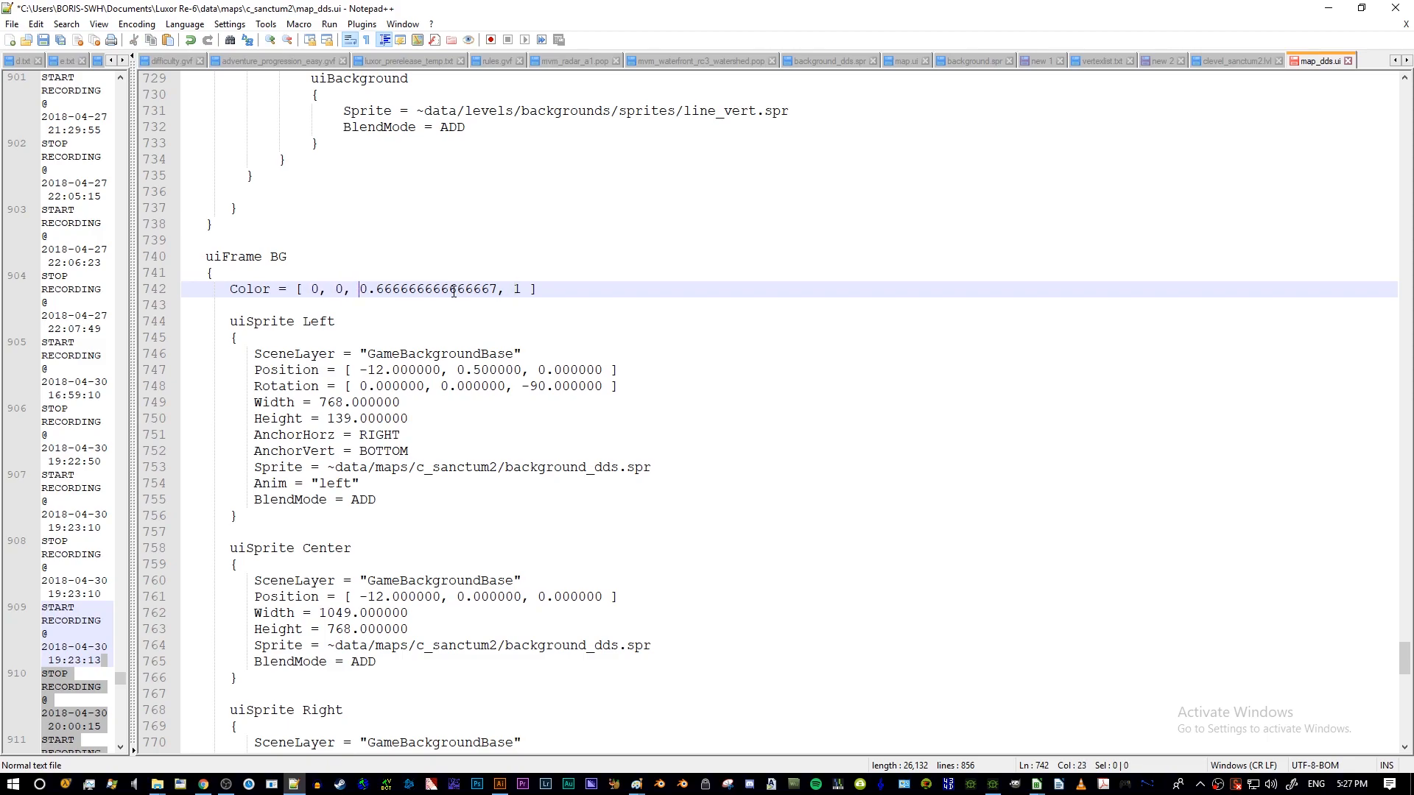
key("Left")
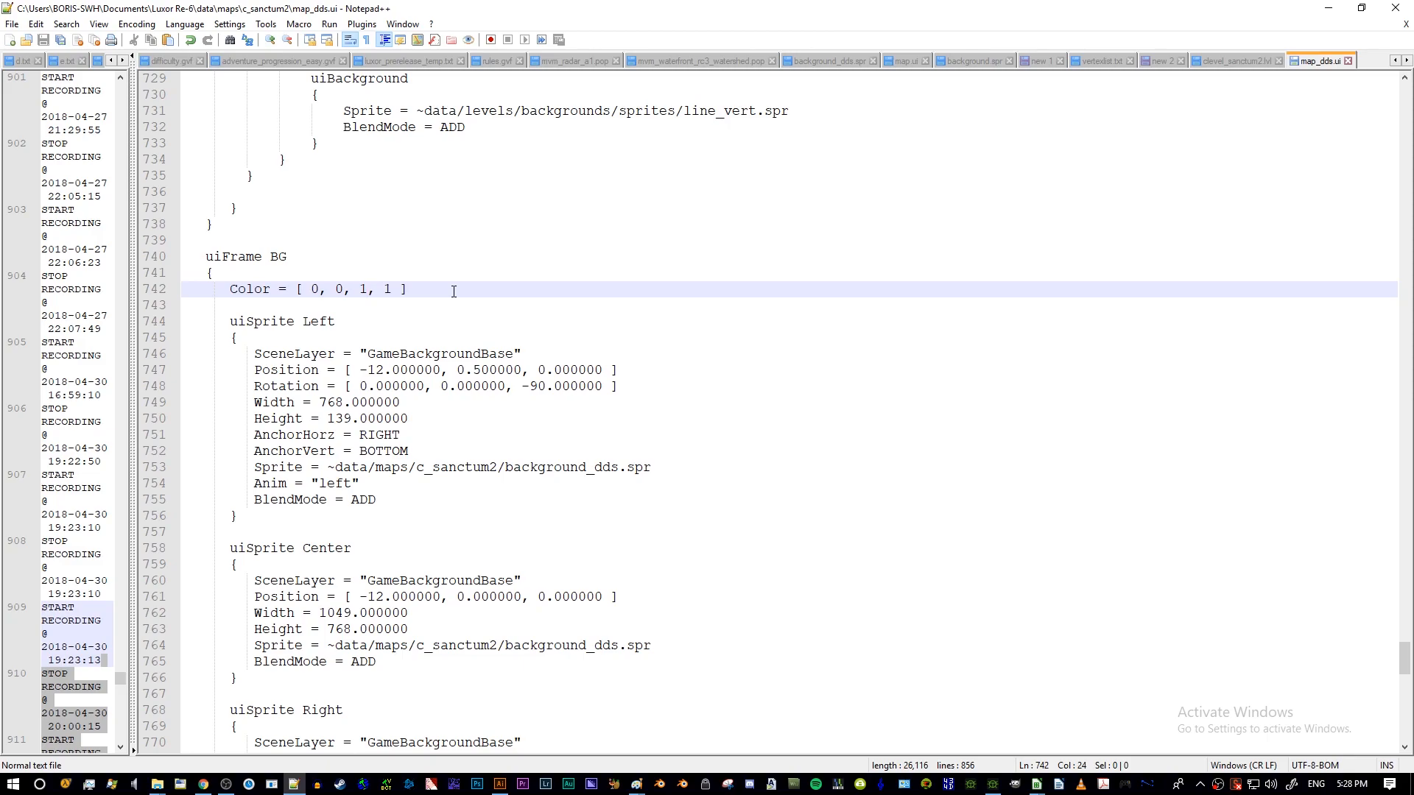
- Switch to Luxor Evolved and quit the paused level to the main menu
left_click(336, 317)
left_click(325, 288)
left_click(386, 370)
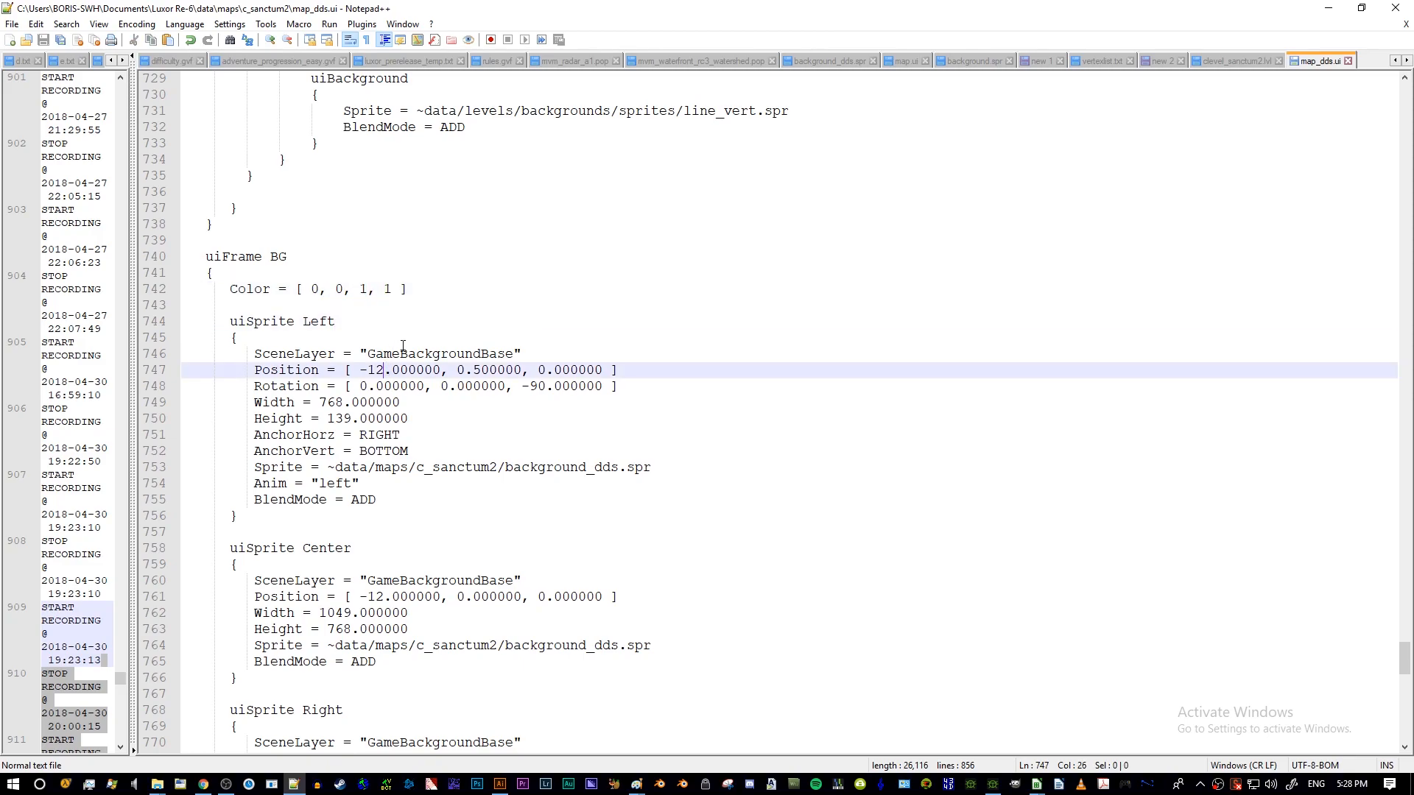
key("alt+Tab")
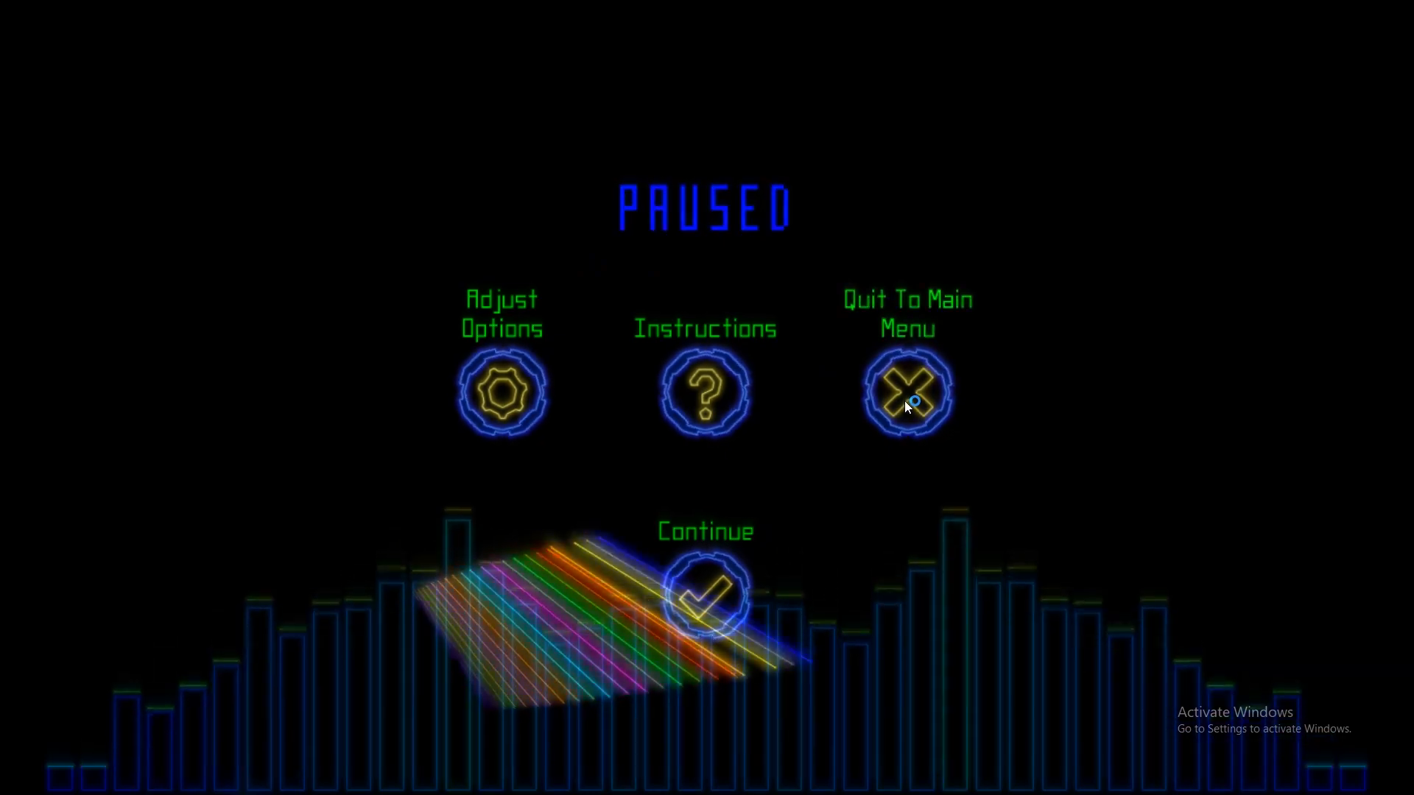
left_click(907, 407)
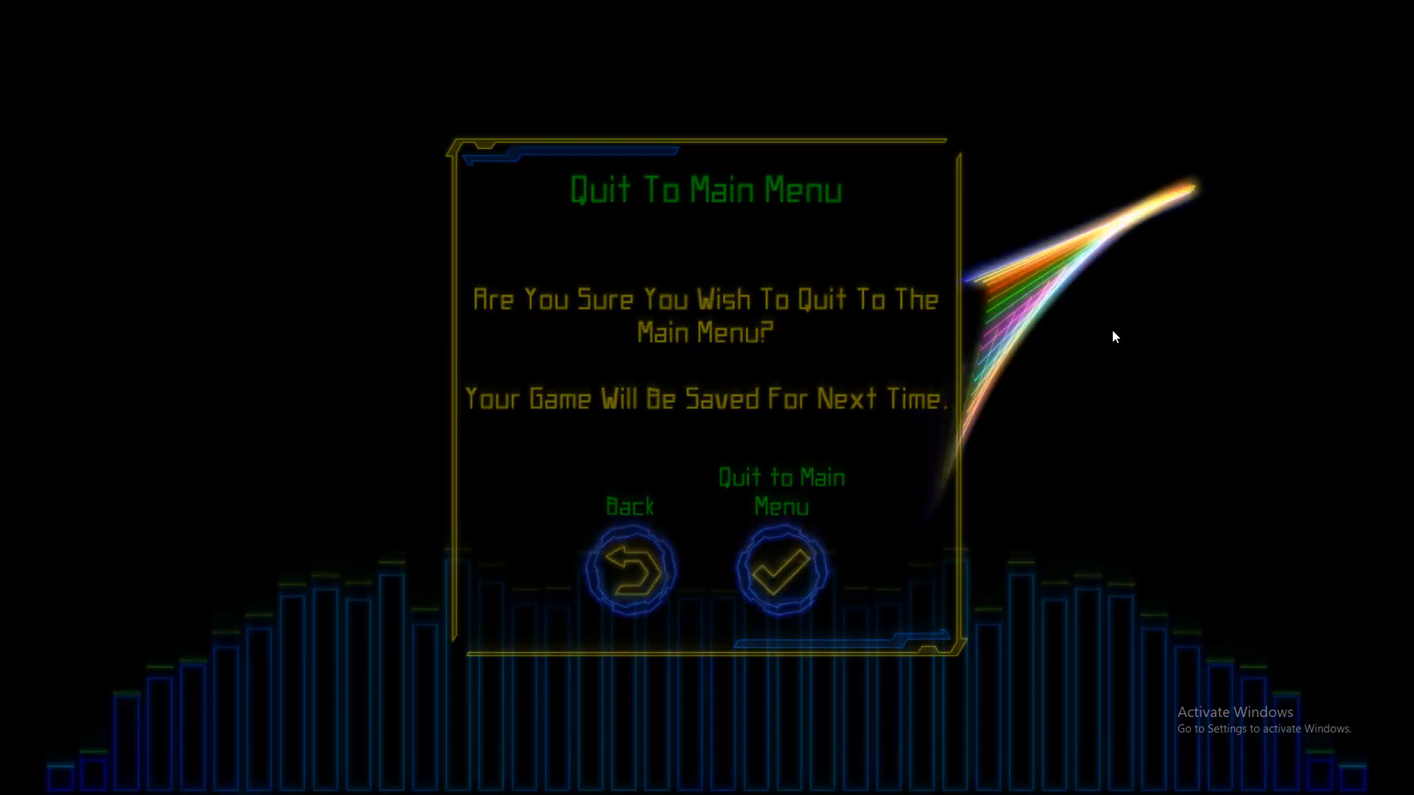
- Switch to Notepad++ and review the spawn colors and level type rules in clevel_sanctum2.lvl
key("alt+Tab")
left_click(337, 321)
left_click_drag(262, 289, 406, 289)
left_click(408, 418)
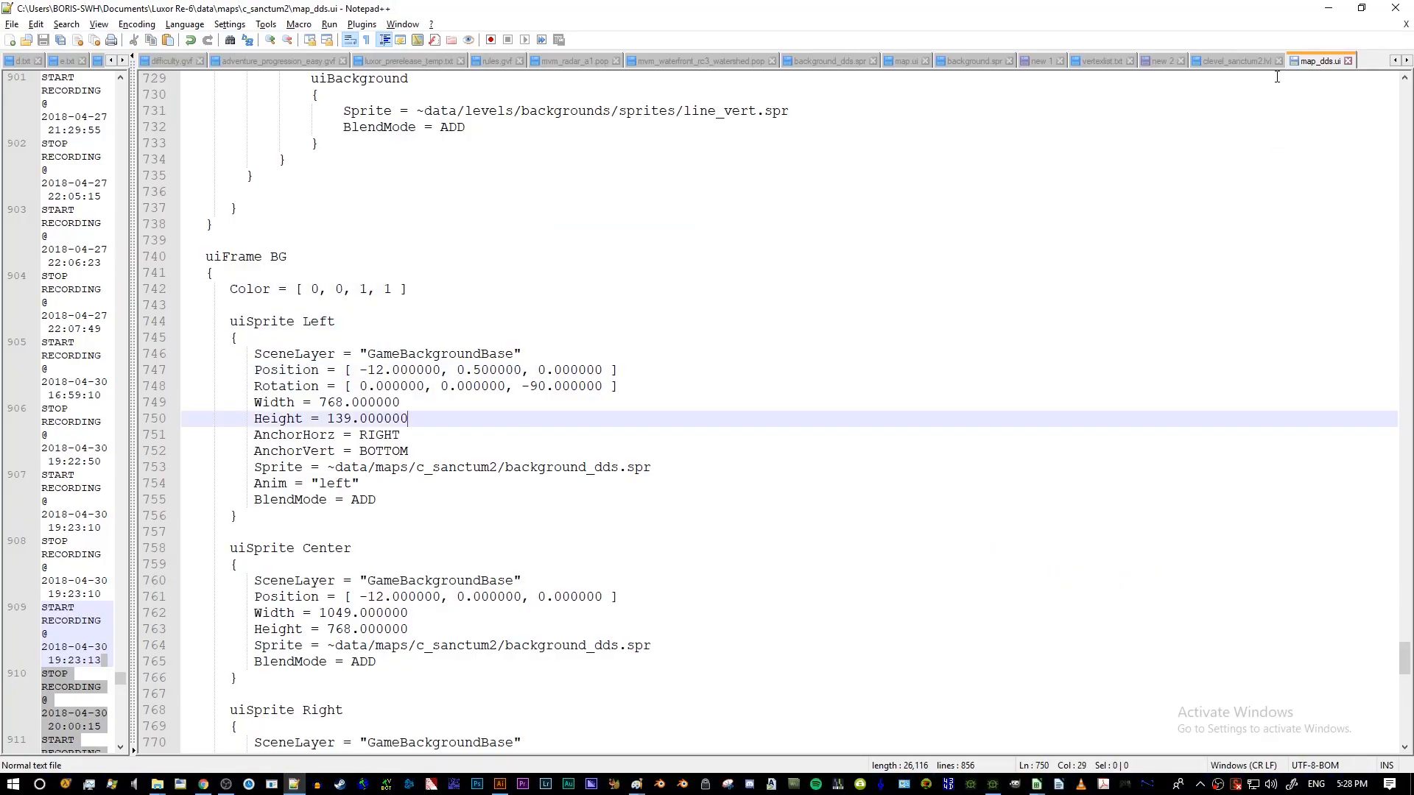
left_click(1237, 62)
scroll(433, 316, "up", 9)
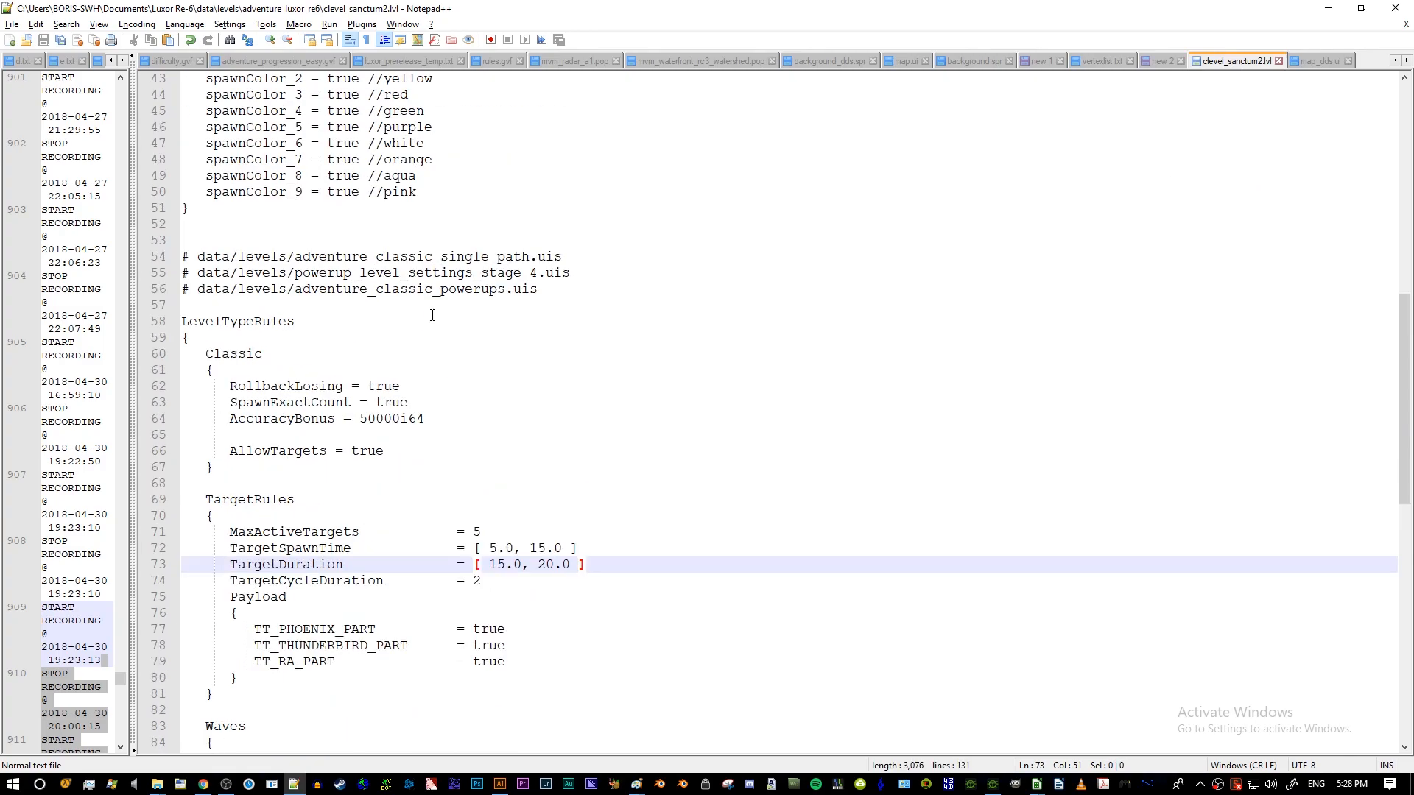
- Switch to Luxor Evolved and start Stage 10-1 Innermost Sanctum of the Temple to check the recolored paths
key("alt+Tab")
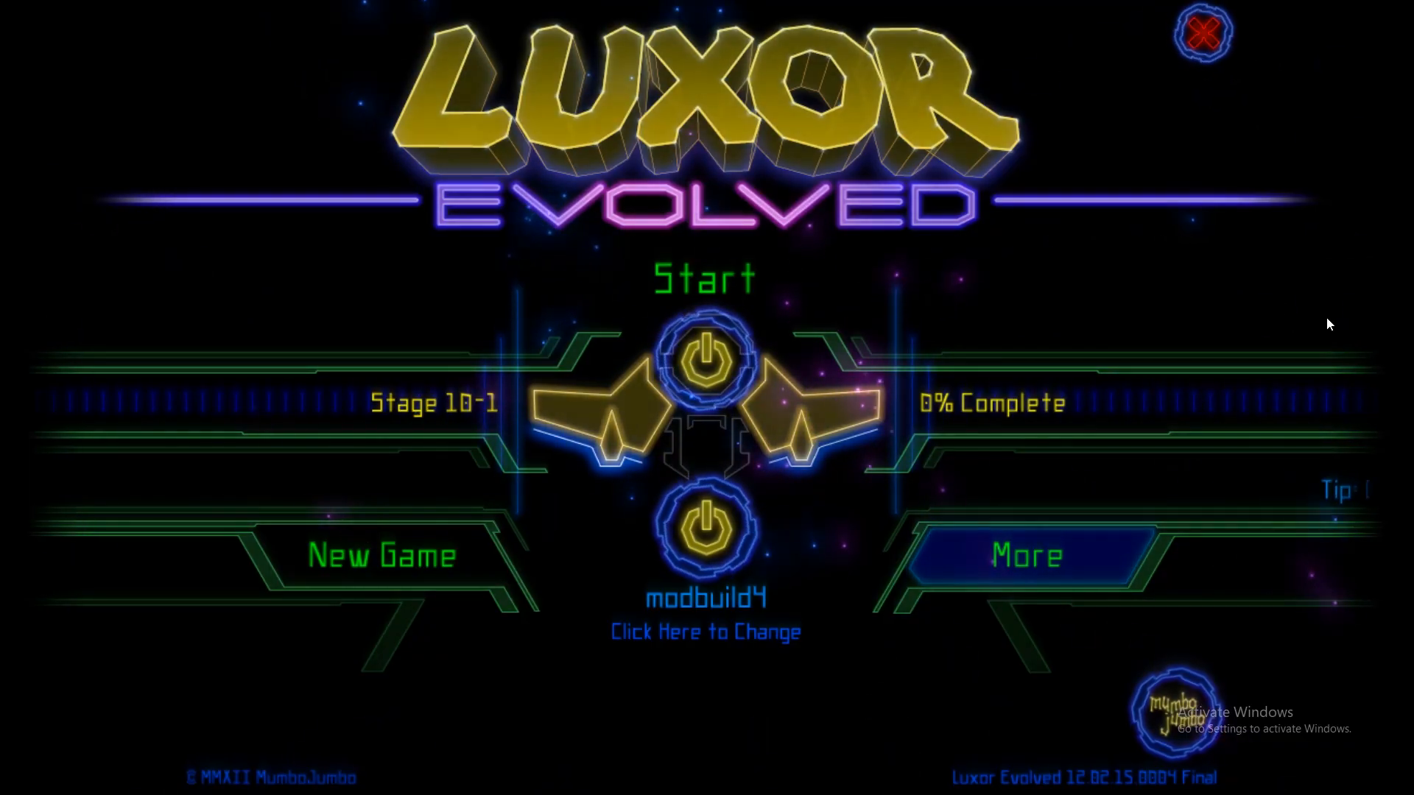
left_click(744, 374)
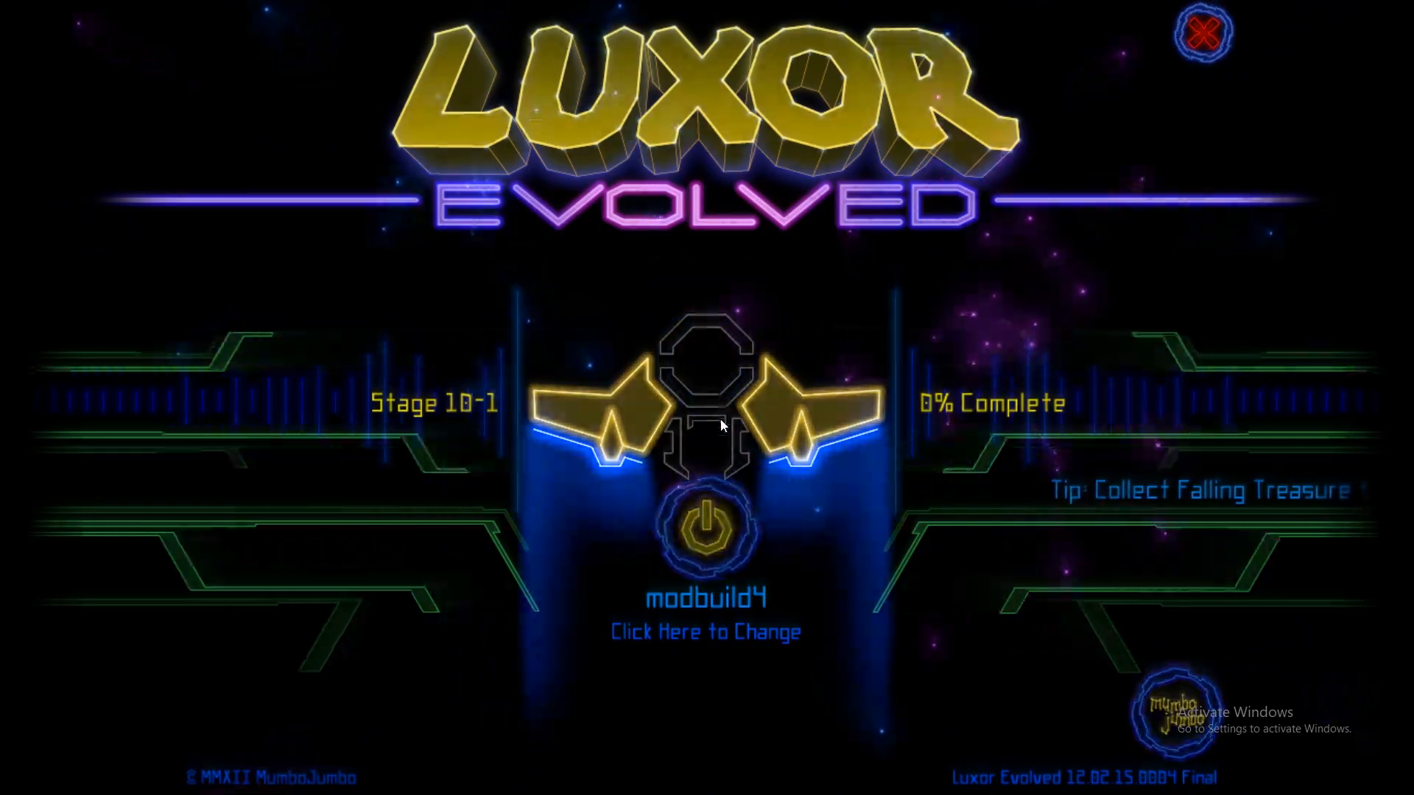
left_click(676, 497)
left_click_drag(1116, 156, 1123, 634)
left_click(812, 519)
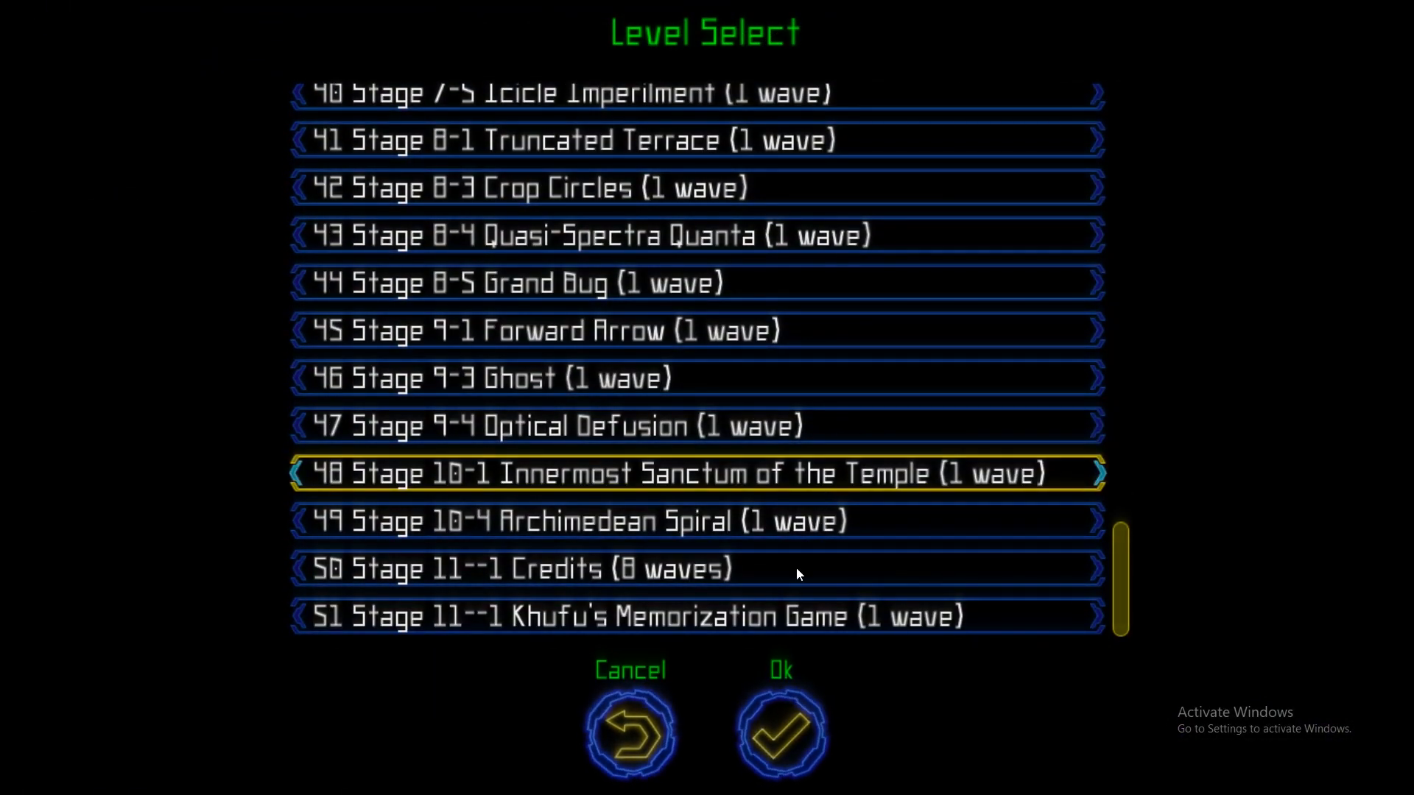
left_click(776, 733)
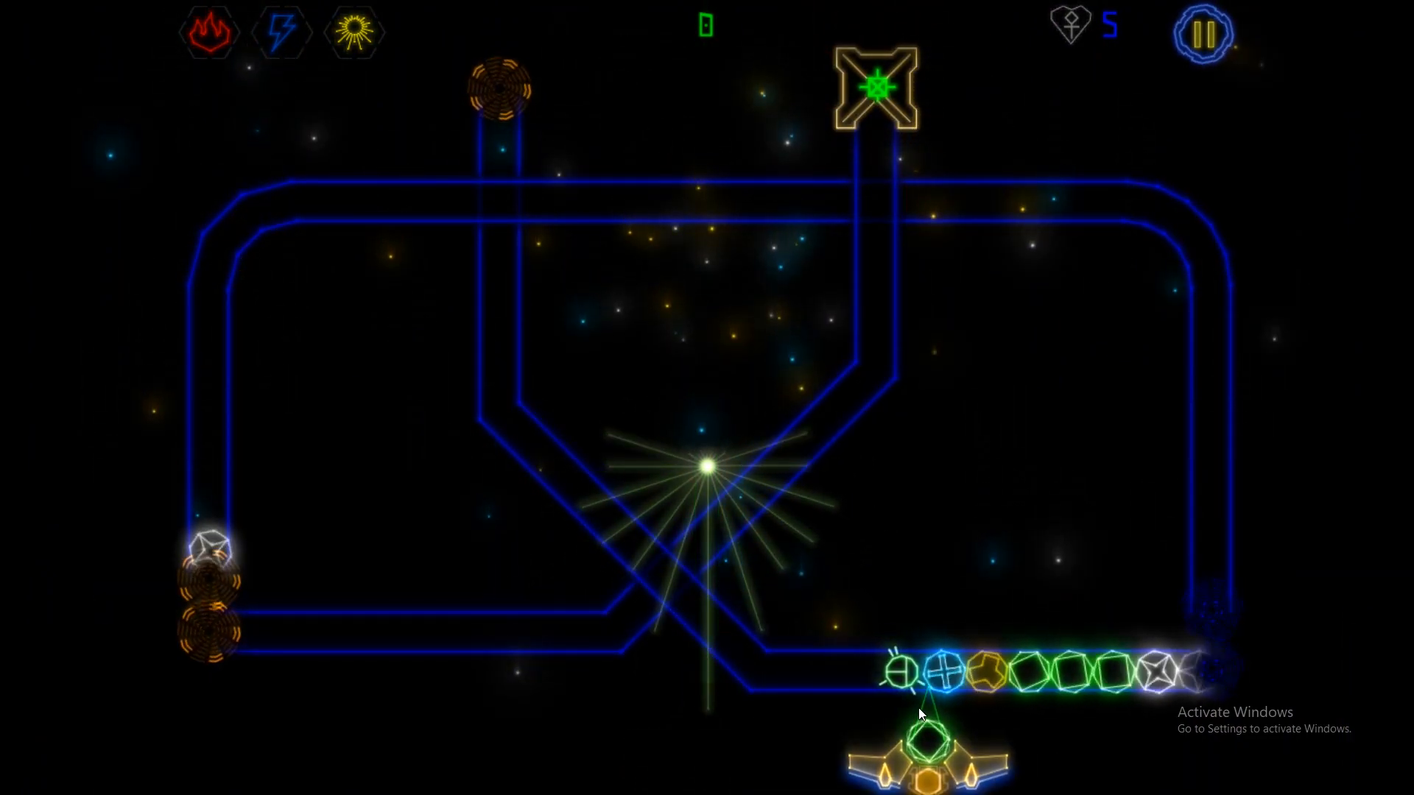
right_click(589, 689)
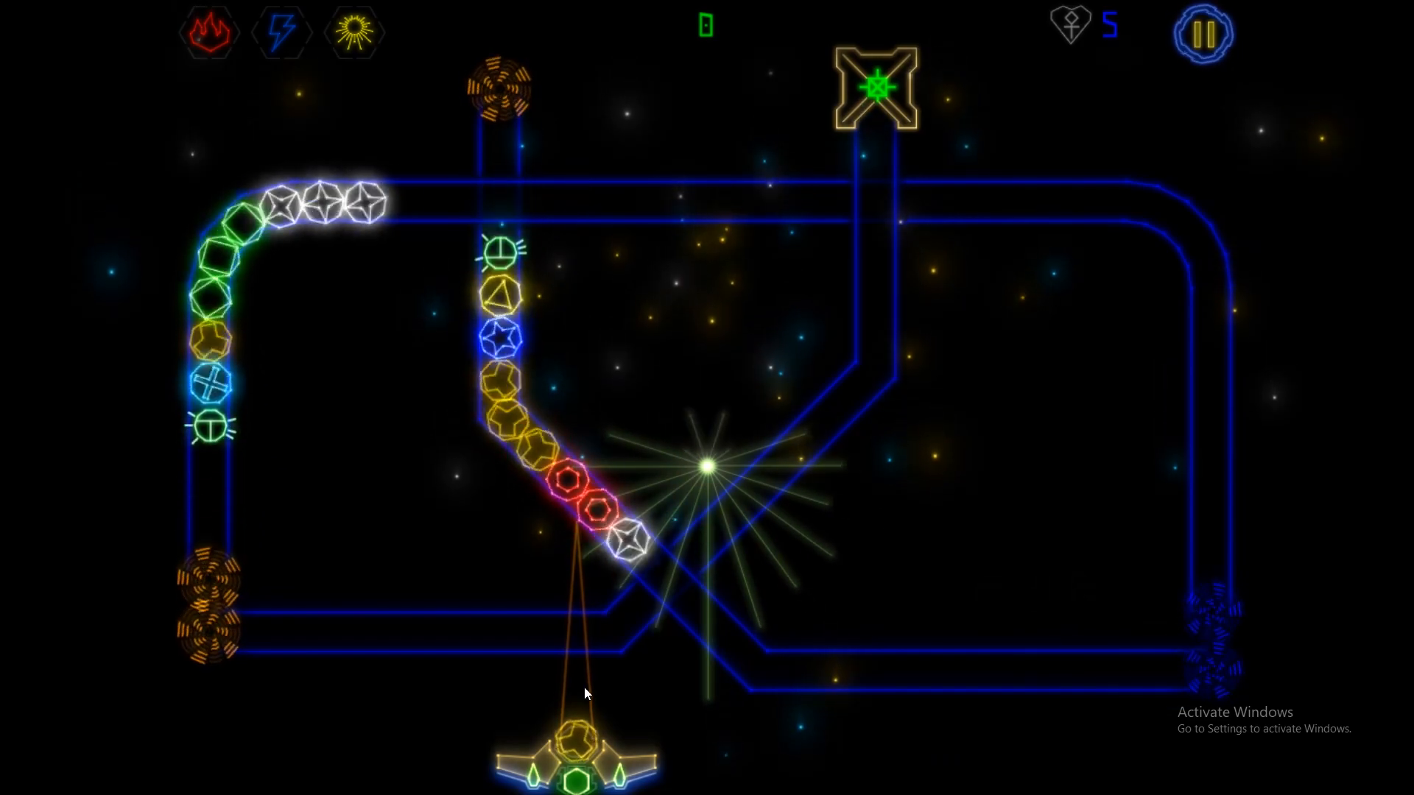